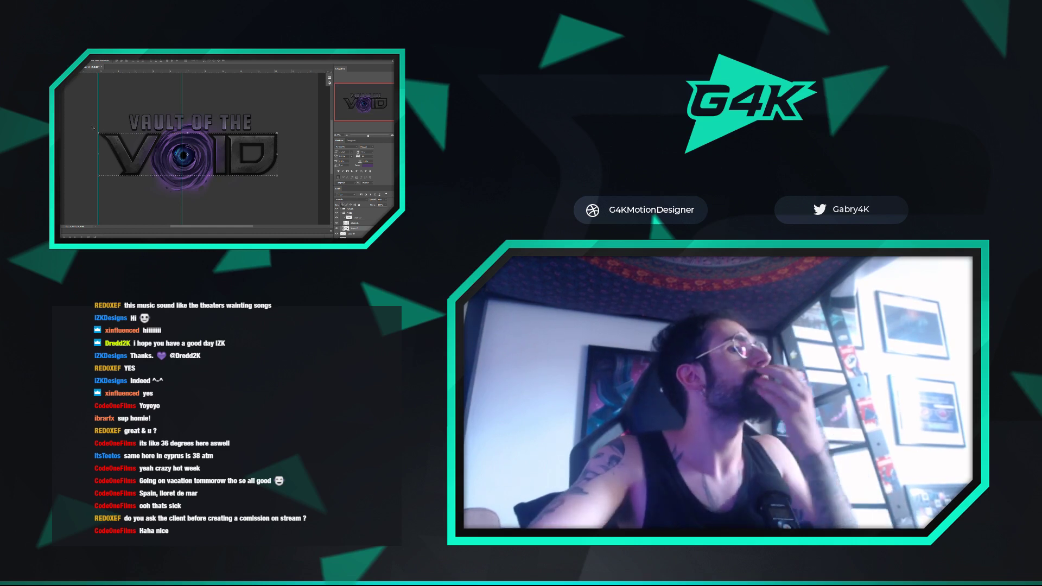
# Switch to the browser's Twitter page, search for the freelance illustrator who works for Cosmic Games and open the artist's profile
pyautogui.hotkey('alt', 'Tab')
pyautogui.click(196, 72)
pyautogui.scroll(2, 347, 109)
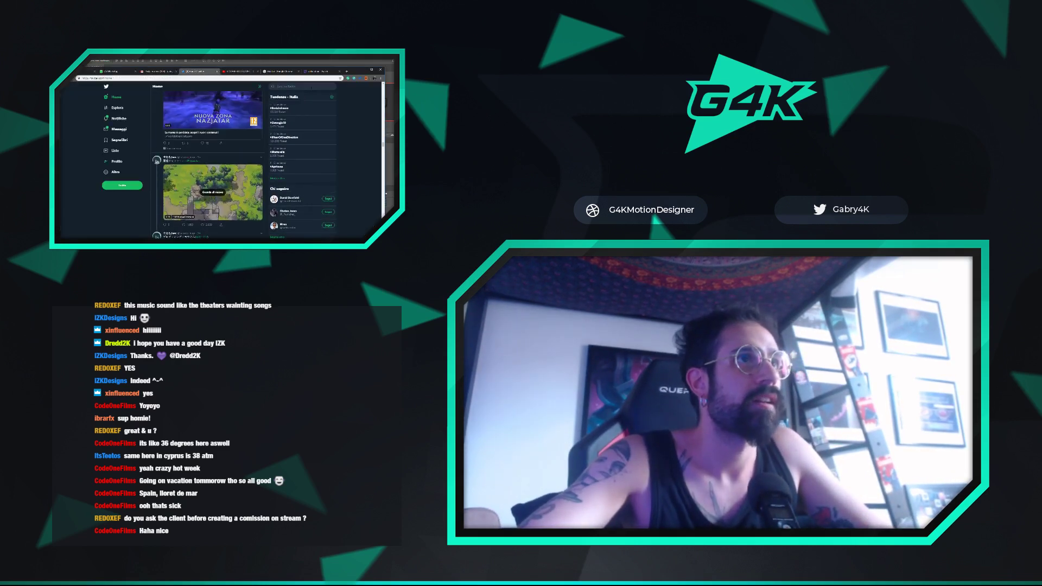
pyautogui.click(301, 86)
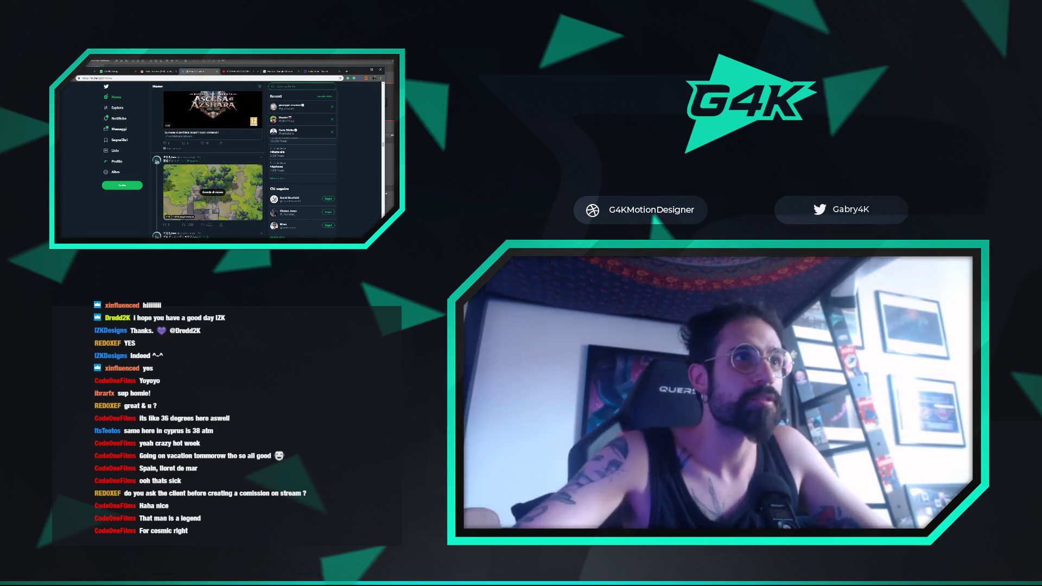
pyautogui.write('le')
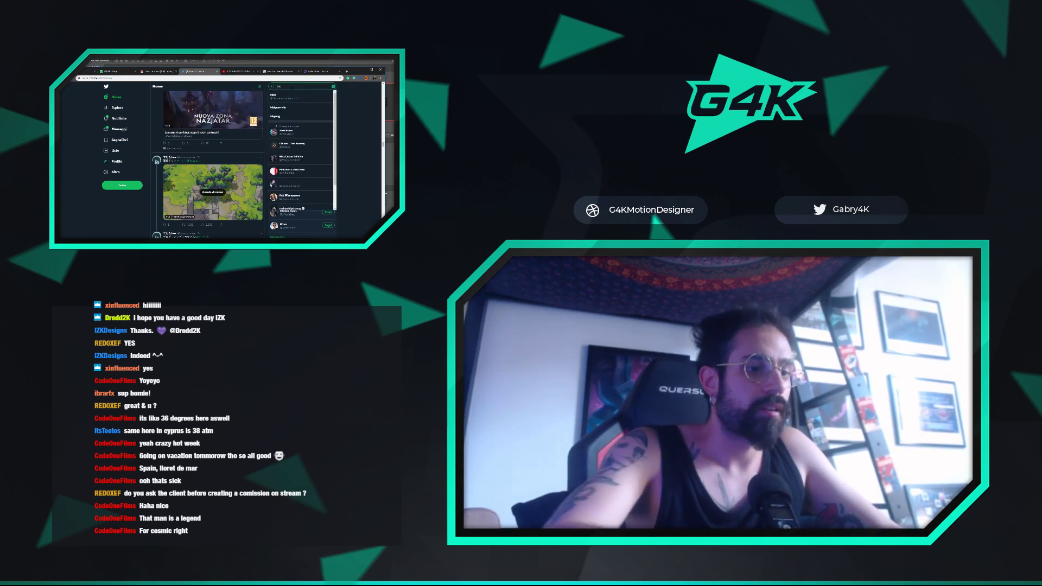
pyautogui.write('go')
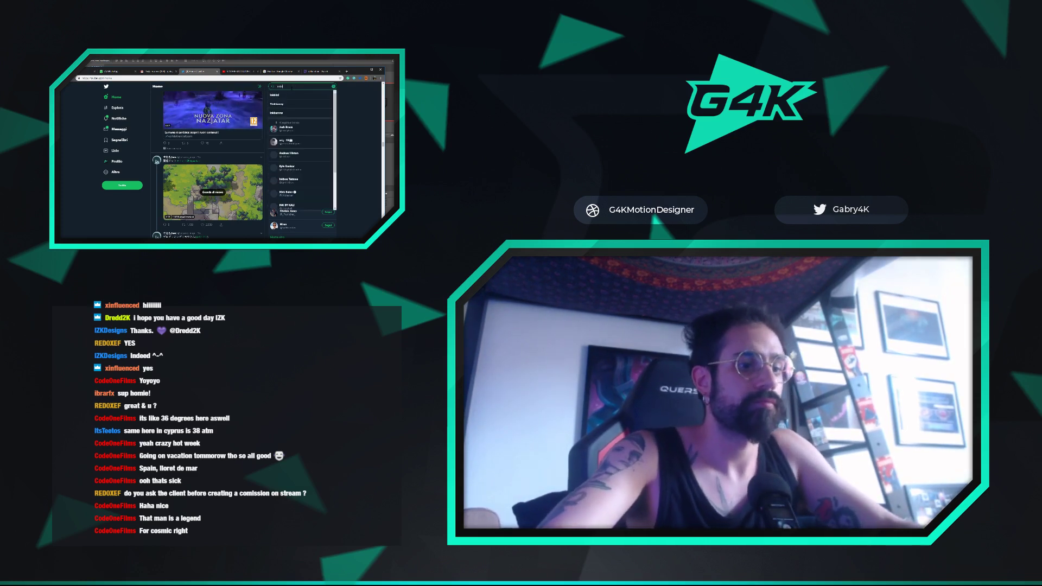
pyautogui.click(286, 110)
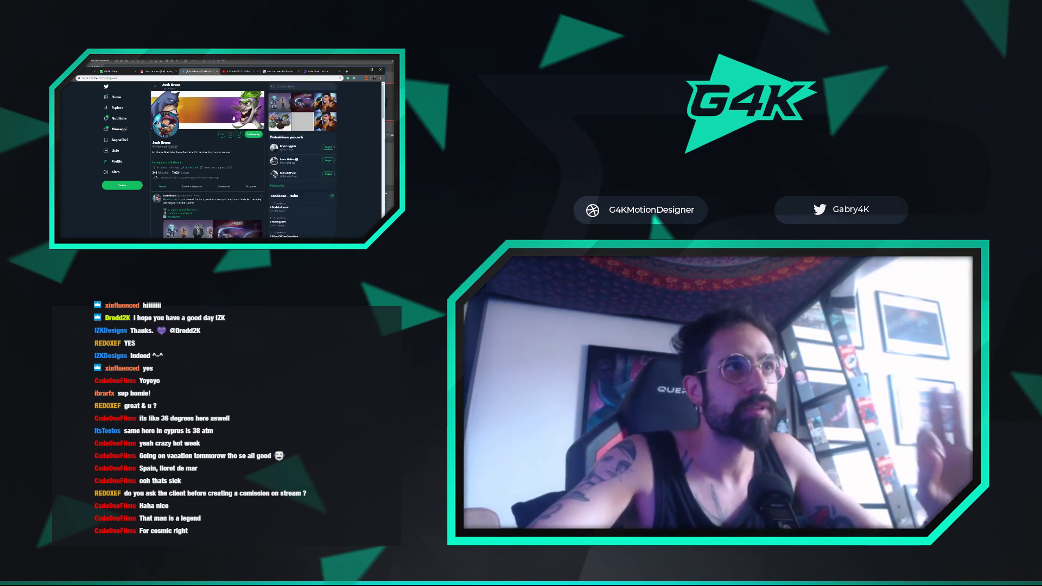
# Look over the illustrator's latest posts and copy the profile's web address for the stream chat
pyautogui.scroll(-3, 234, 116)
pyautogui.scroll(-5, 233, 116)
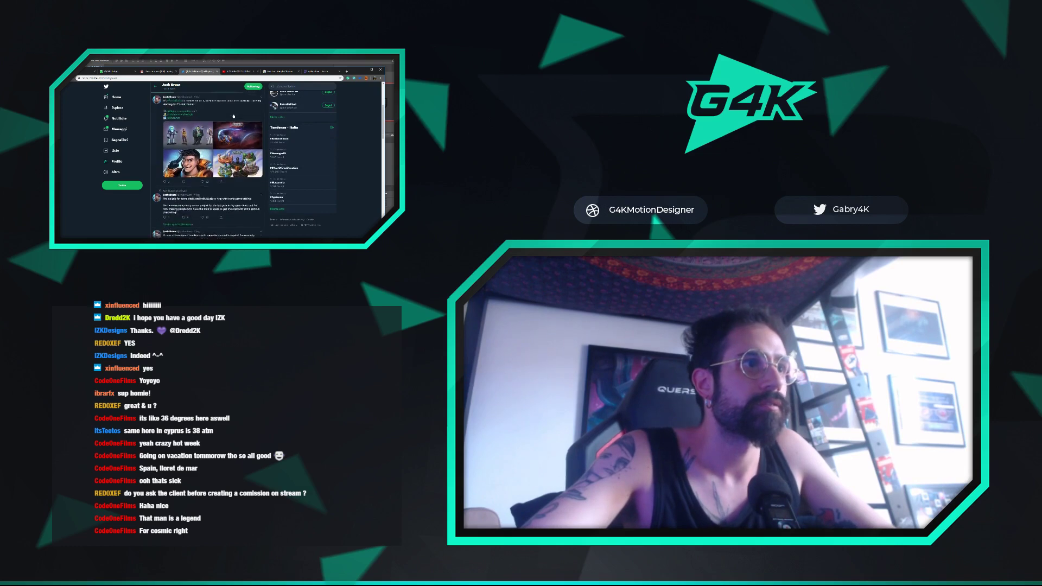
pyautogui.scroll(8, 233, 116)
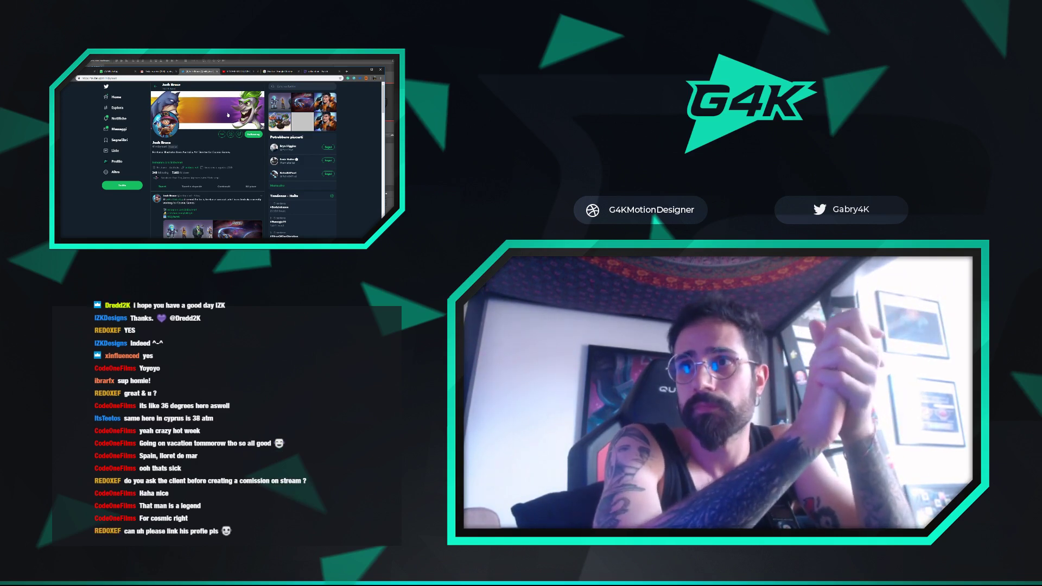
pyautogui.click(109, 77)
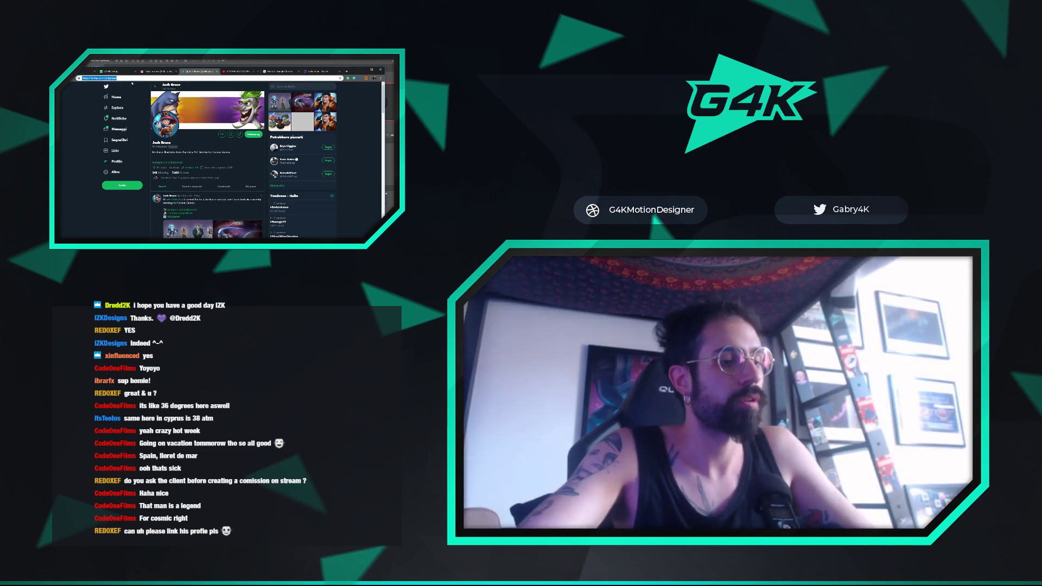
pyautogui.hotkey('alt', 'Tab')
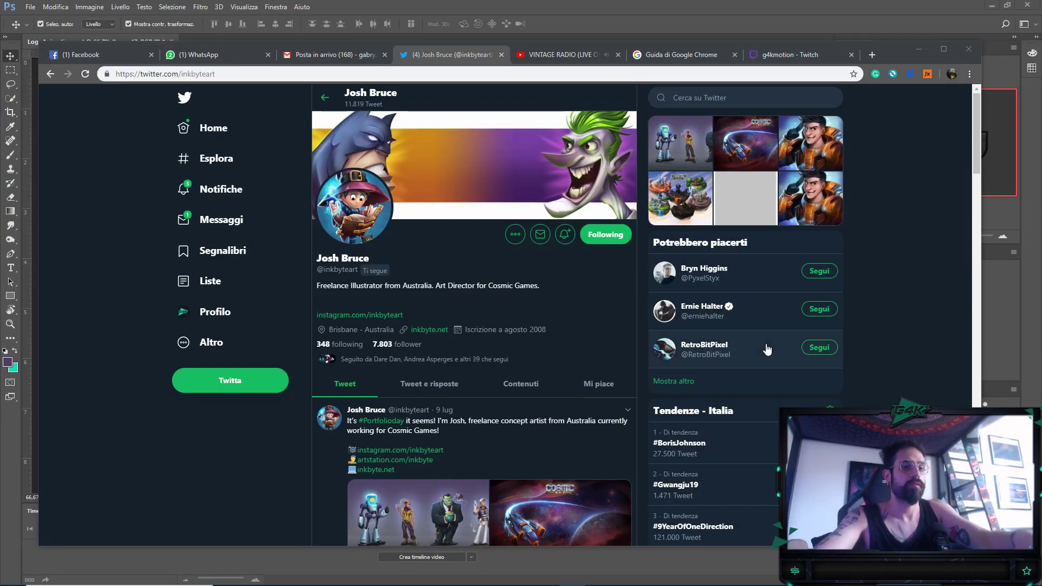
# Show the profile full screen and view the enlarged Cosmic Sky, character and Cosmic Prisons artworks from the #Portfolioday post
pyautogui.press('F11')
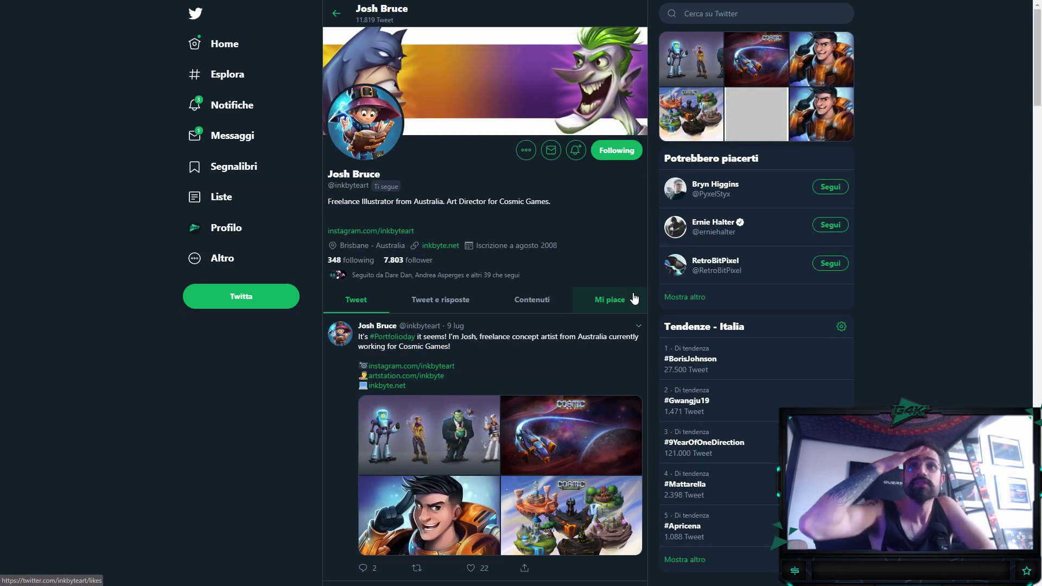
pyautogui.scroll(-9, 623, 304)
pyautogui.scroll(6, 592, 354)
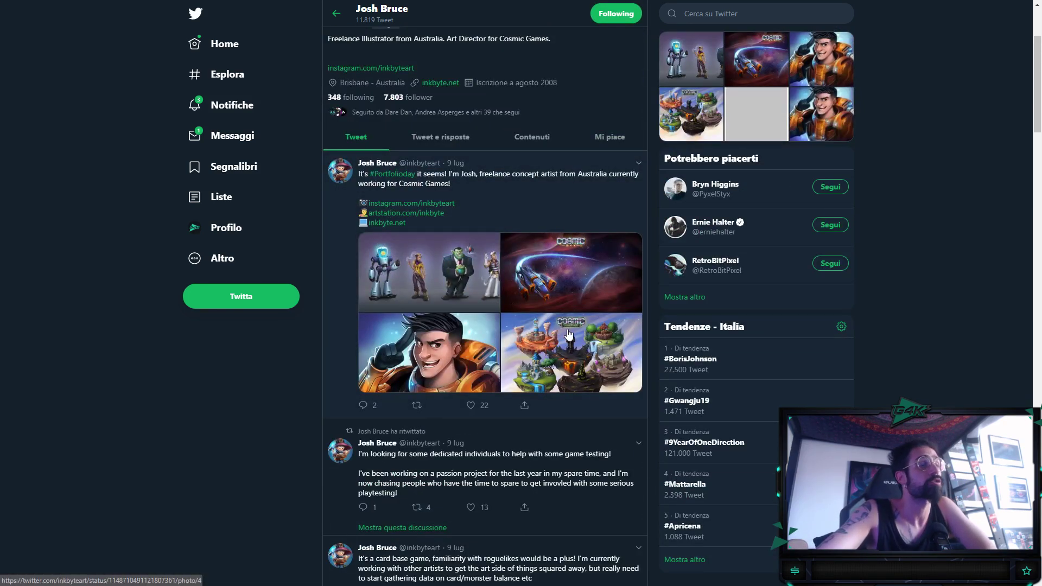
pyautogui.click(574, 297)
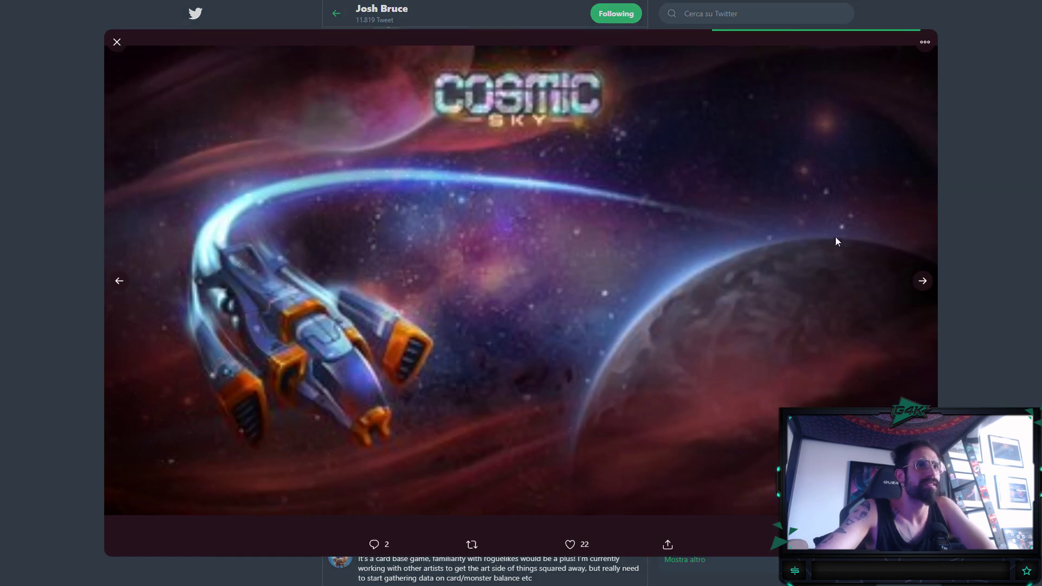
pyautogui.click(922, 287)
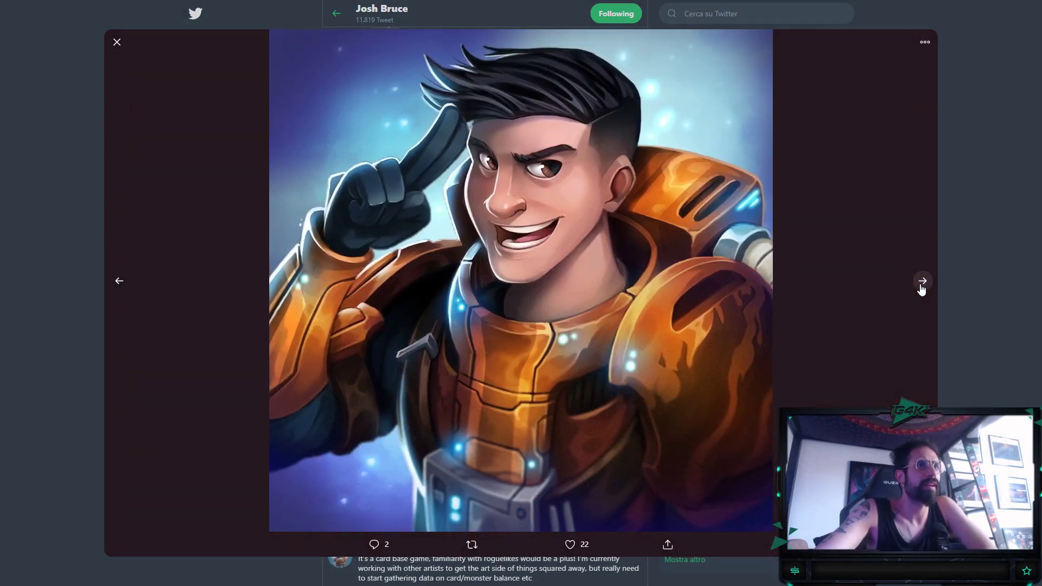
pyautogui.click(921, 285)
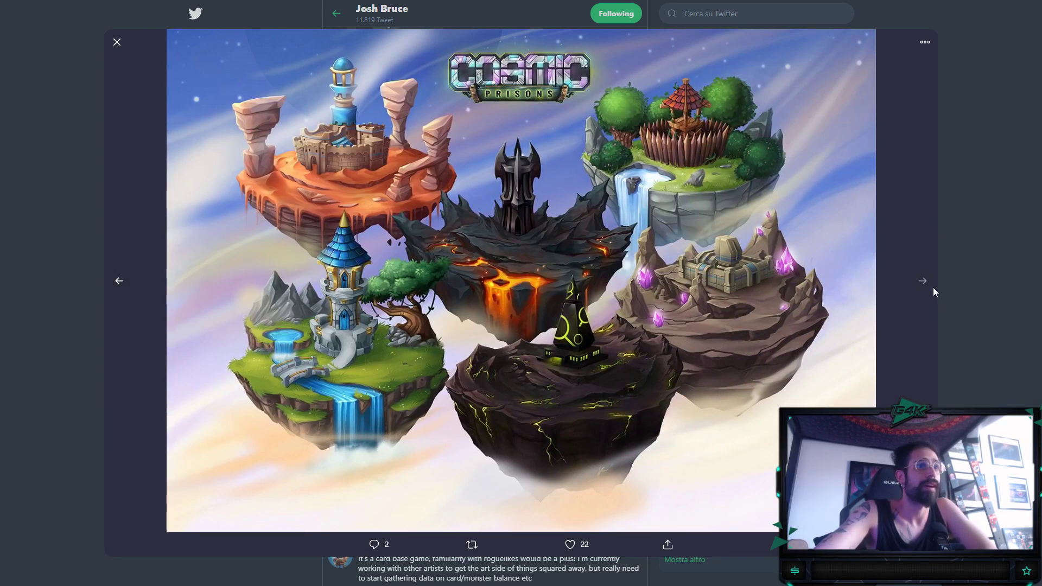
pyautogui.click(900, 267)
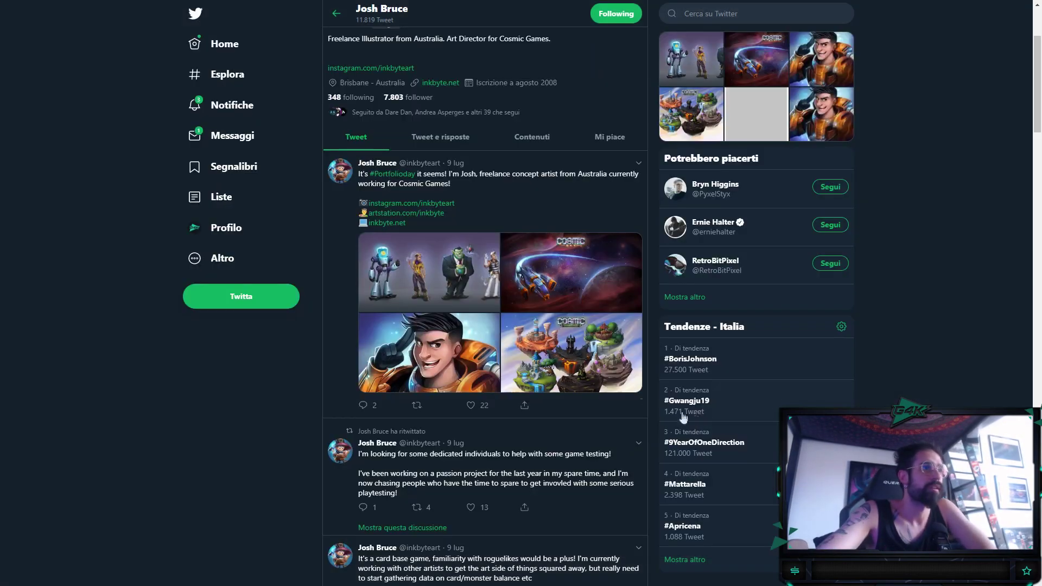
# Look through the illustrator's older posts and view the framed G4K artwork photo from the March 7 thank-you post enlarged
pyautogui.scroll(-10, 616, 408)
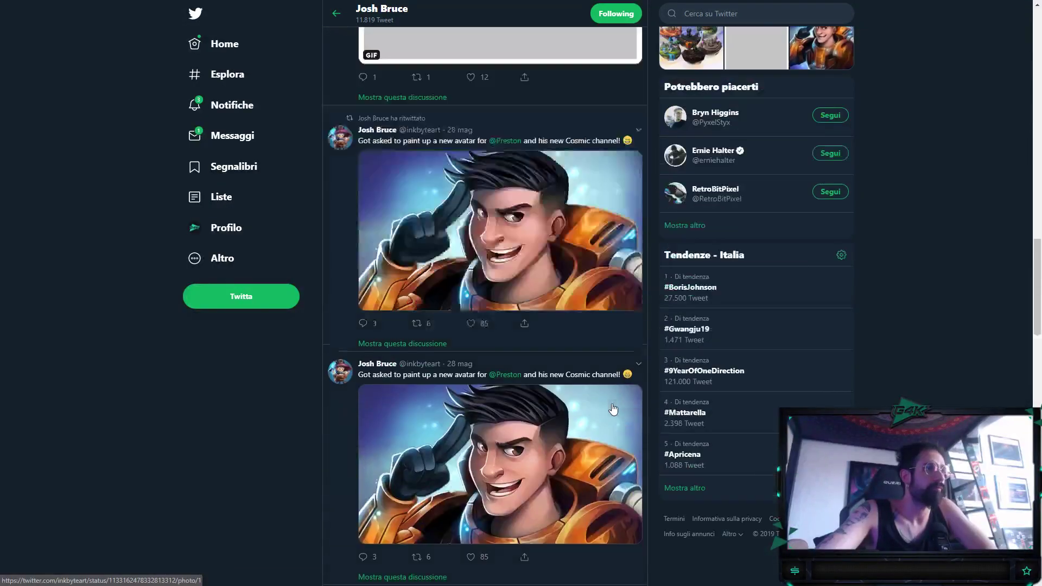
pyautogui.scroll(-10, 612, 408)
pyautogui.scroll(5, 612, 410)
pyautogui.scroll(-2, 612, 409)
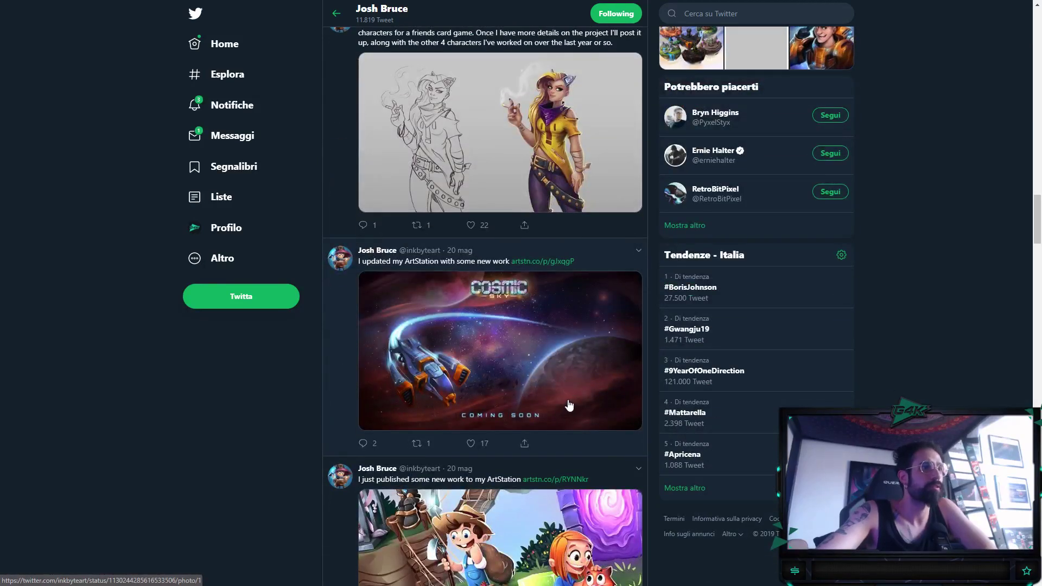
pyautogui.scroll(-3, 568, 399)
pyautogui.scroll(-6, 567, 393)
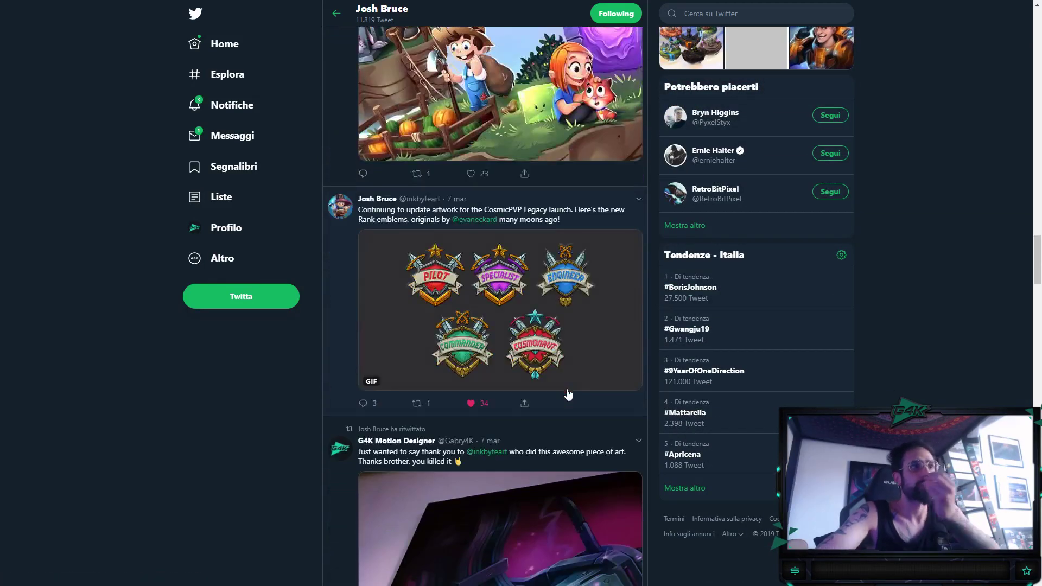
pyautogui.scroll(-3, 569, 380)
pyautogui.click(550, 404)
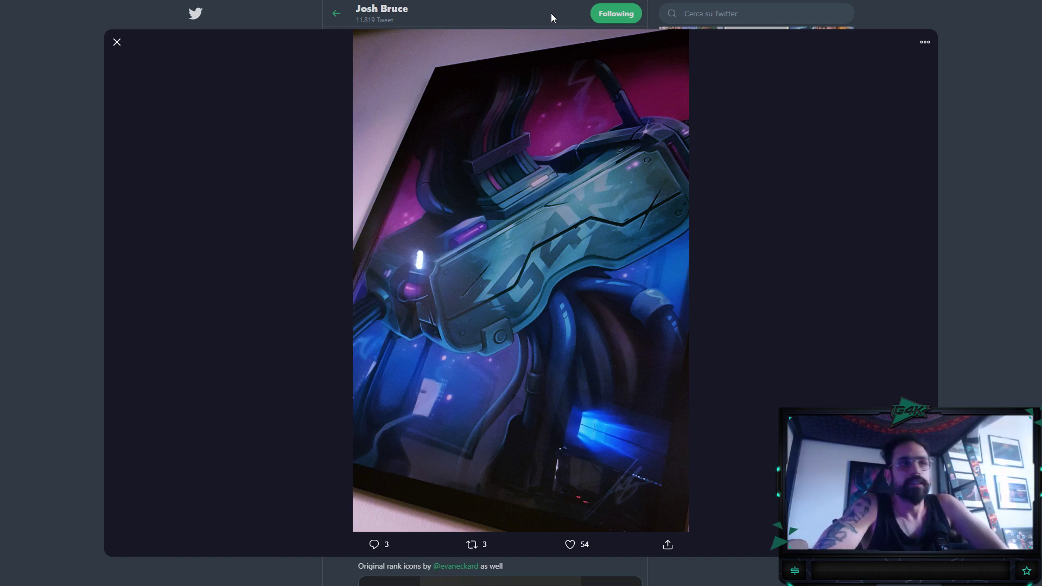
pyautogui.click(79, 194)
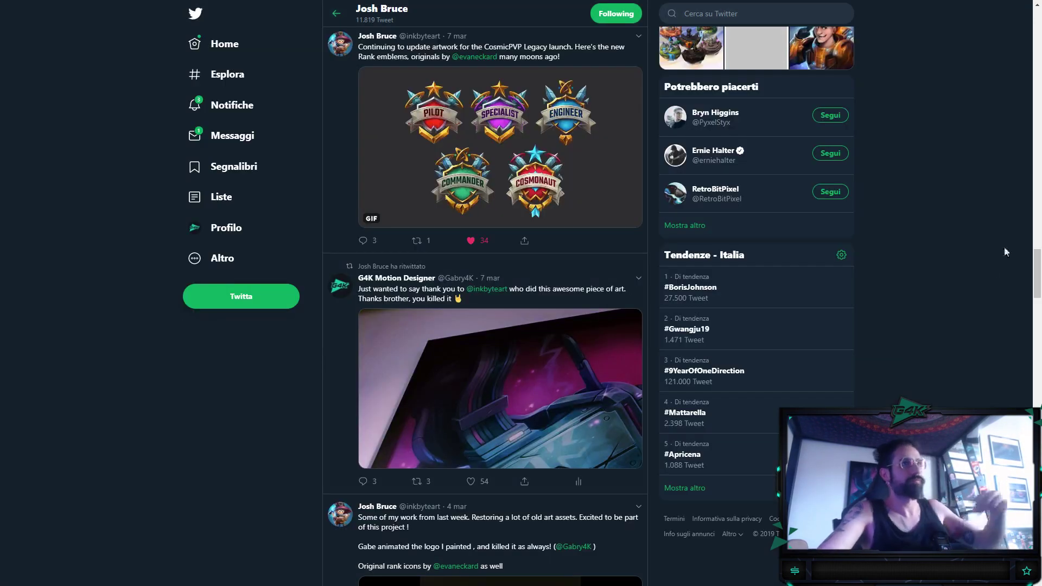
# Leave the full-screen browser, return to LogoAnimation.psd in Photoshop and select the purple vortex layer of the logo
pyautogui.press('F11')
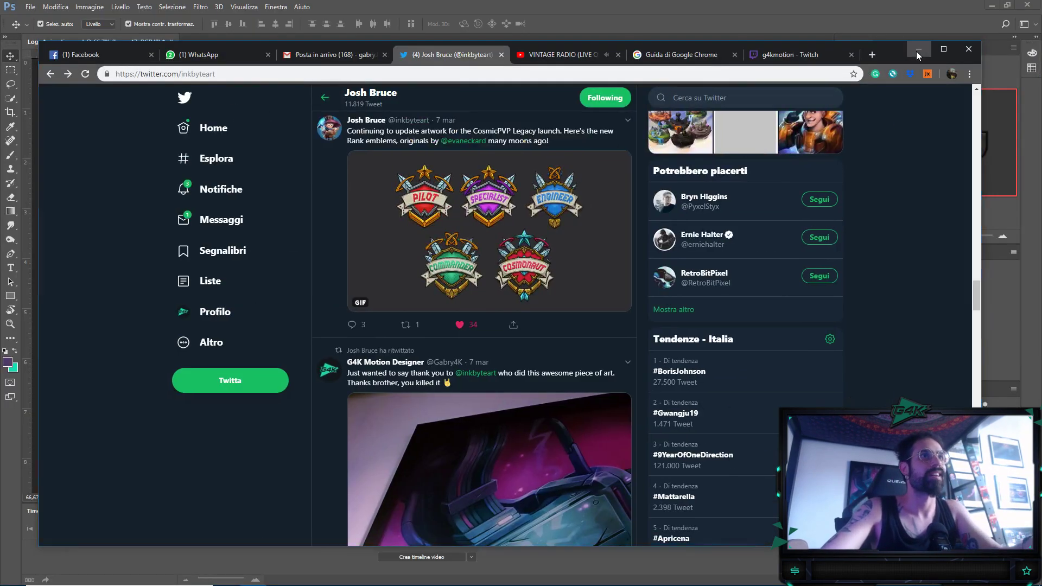
pyautogui.click(918, 51)
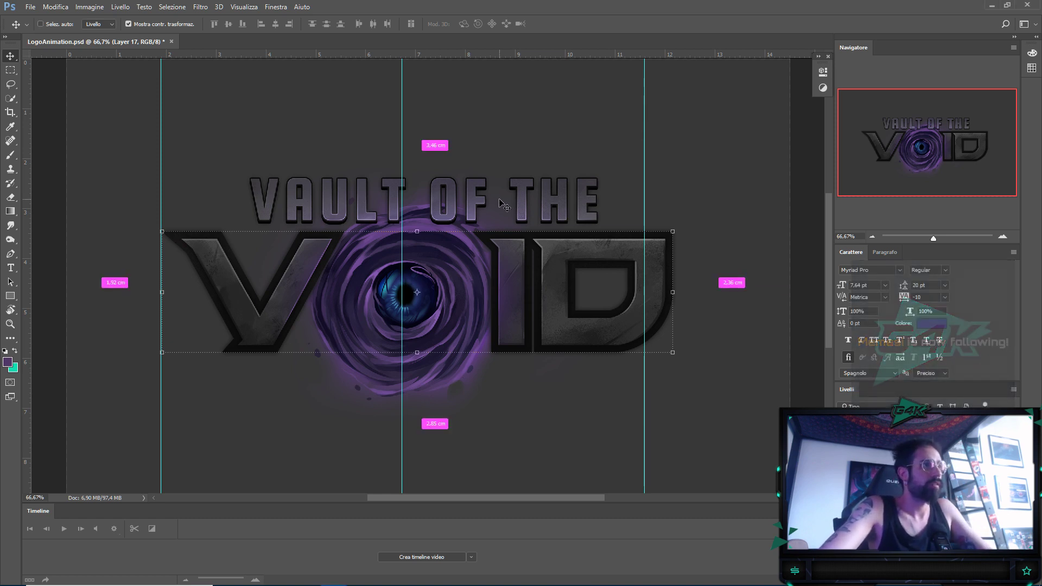
pyautogui.hotkey('ctrl', '+')
pyautogui.hotkey('ctrl', '+')
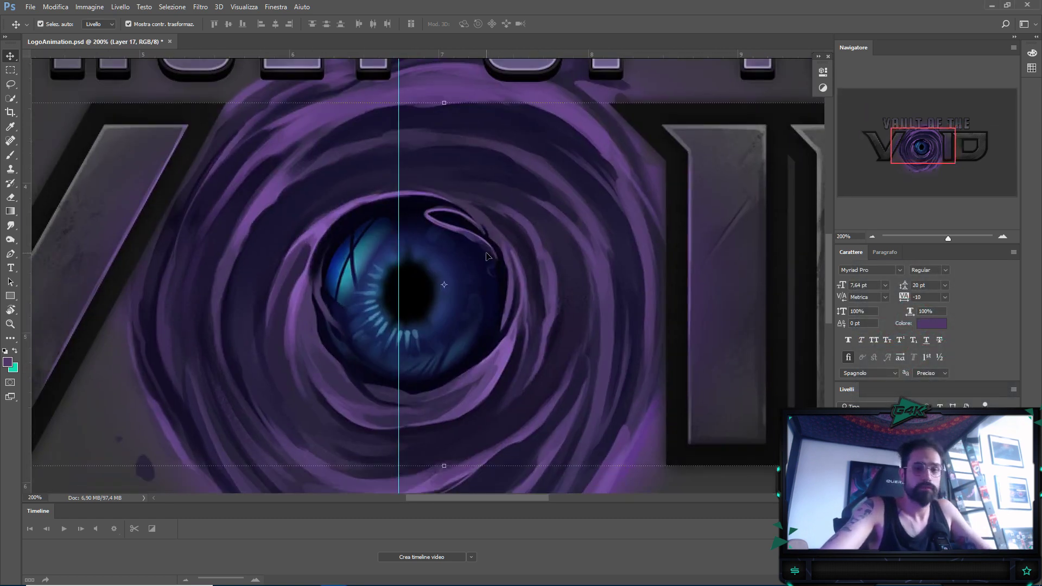
pyautogui.hotkey('ctrl', '-')
pyautogui.moveTo(333, 181); pyautogui.dragTo(355, 182)
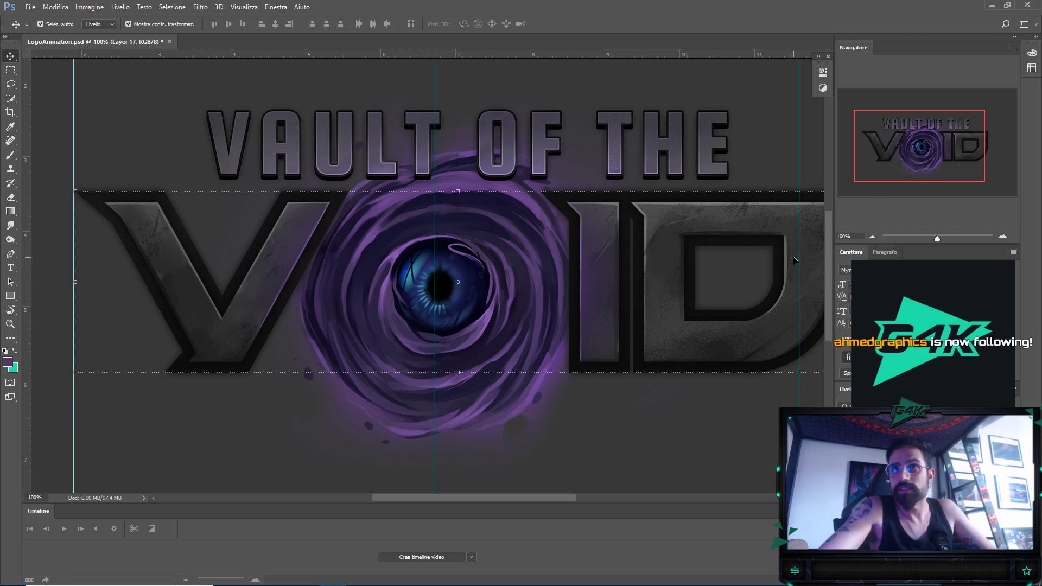
pyautogui.moveTo(471, 261)
pyautogui.mouseDown()
pyautogui.moveTo(456, 268)
pyautogui.moveTo(473, 268)
pyautogui.mouseUp()
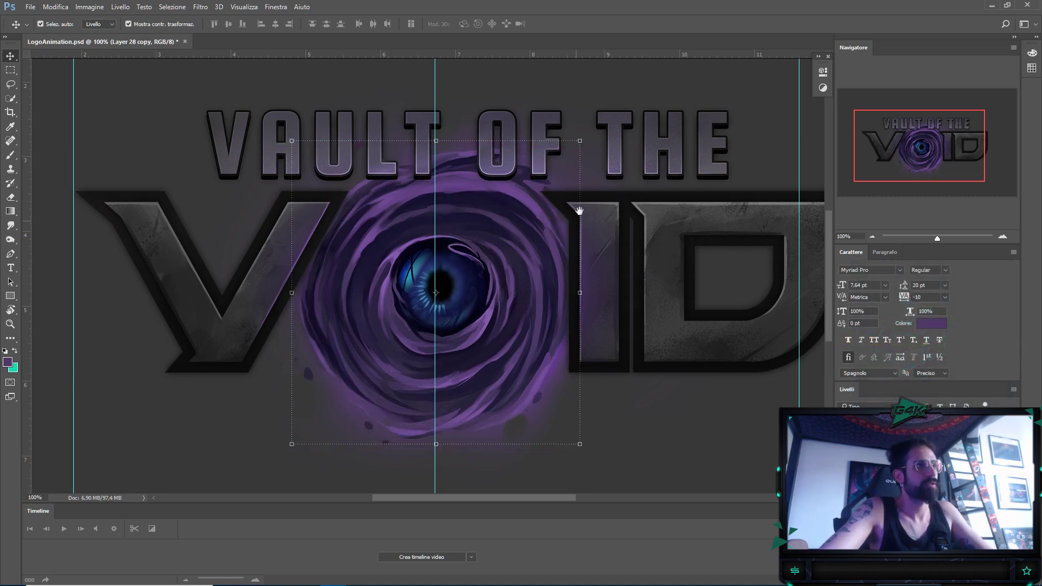
# Hide the VAULT OF THE VOID lettering, leaving the purple vortex and the blue eye on the dark background
pyautogui.scroll(1, 529, 216)
pyautogui.hscroll(1, 529, 216)
pyautogui.hotkey('ctrl', '-')
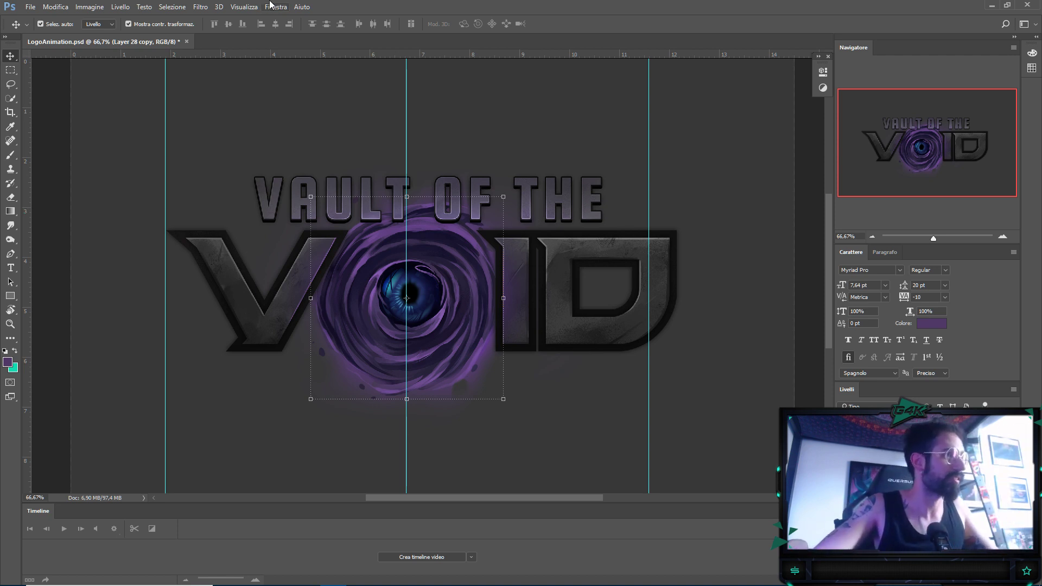
pyautogui.hotkey('ctrl', '1')
pyautogui.moveTo(476, 372); pyautogui.dragTo(450, 332)
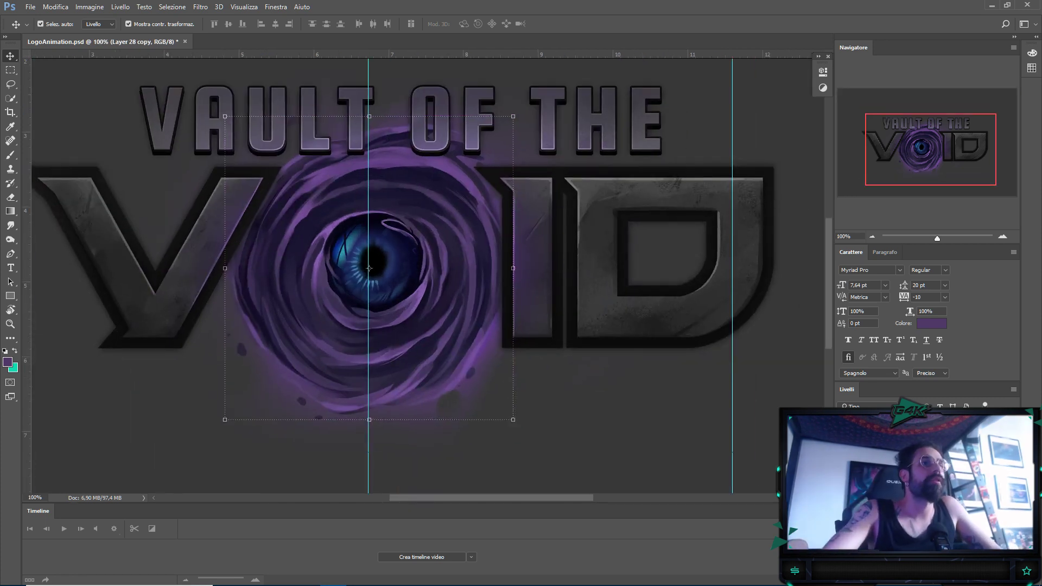
pyautogui.moveTo(418, 196); pyautogui.dragTo(446, 225)
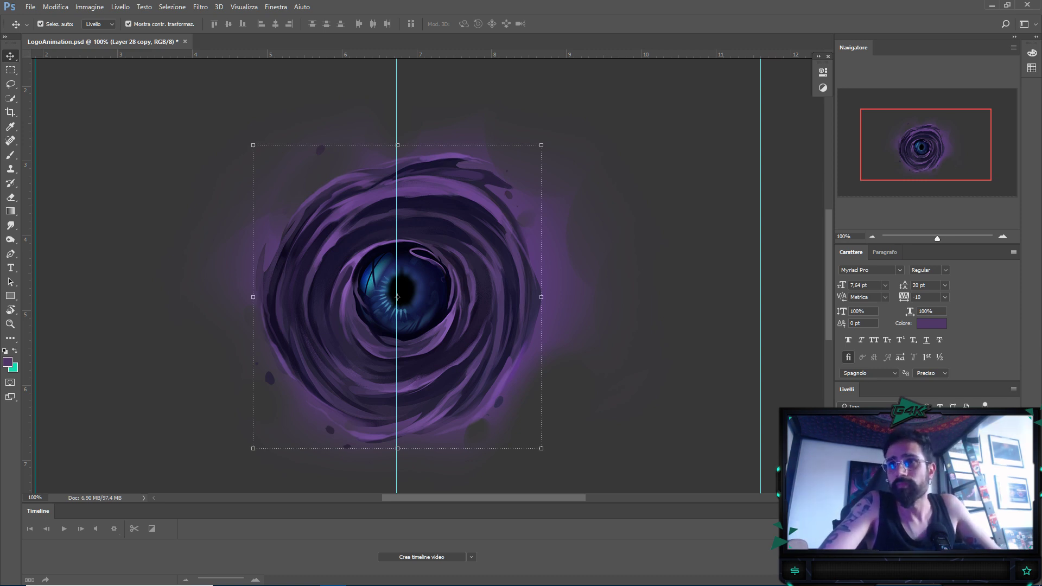
# Hide the dark background and the soft purple glow around the vortex, and inspect the eye up close
pyautogui.moveTo(458, 325); pyautogui.dragTo(477, 279)
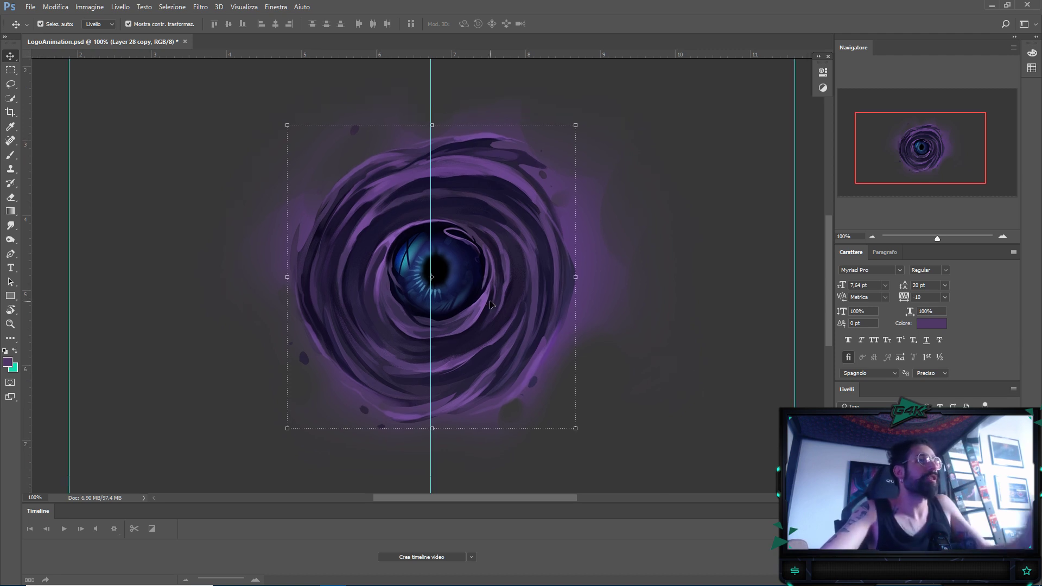
pyautogui.hotkey('ctrl', '+')
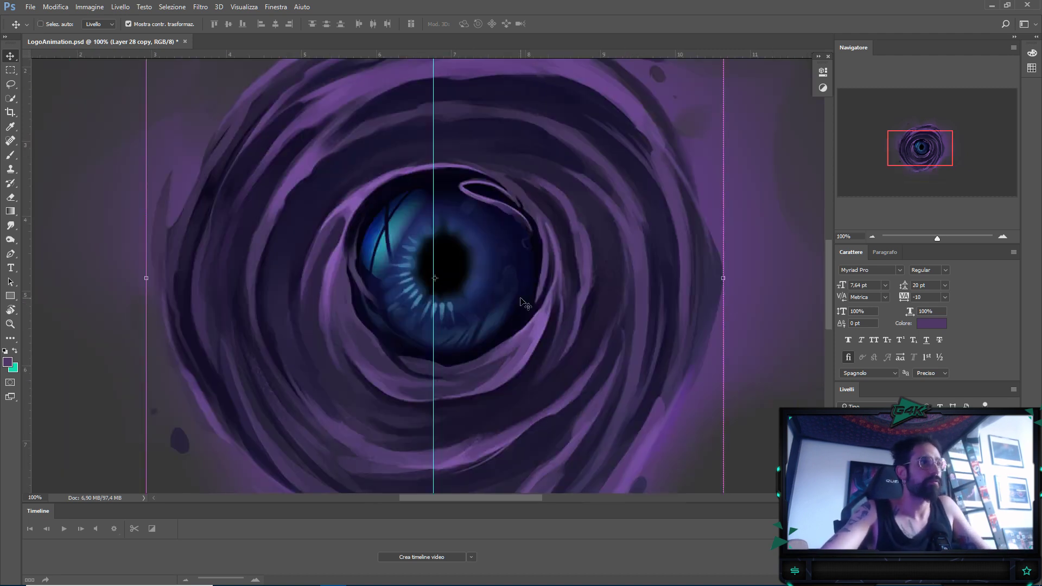
pyautogui.hotkey('ctrl', '-')
pyautogui.hotkey('ctrl', '+')
pyautogui.hscroll(1, 477, 312)
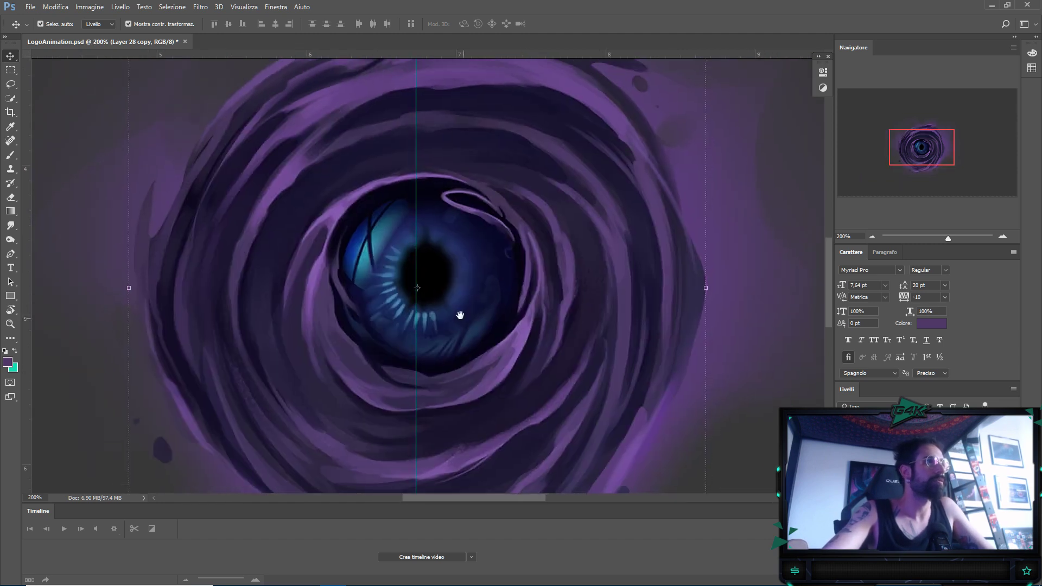
pyautogui.moveTo(441, 205); pyautogui.dragTo(416, 211)
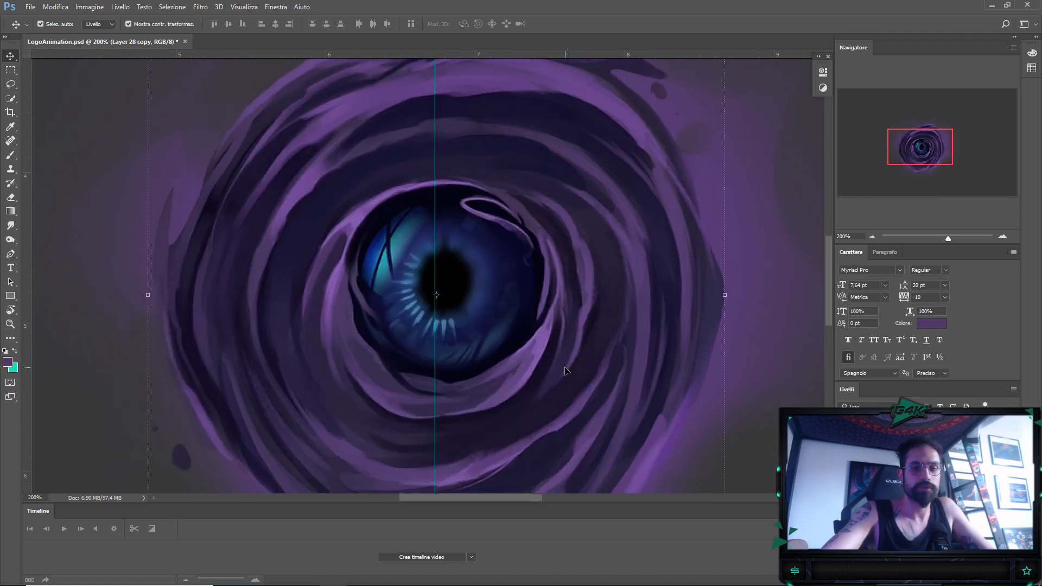
pyautogui.hotkey('ctrl', '-')
pyautogui.moveTo(519, 351); pyautogui.dragTo(515, 347)
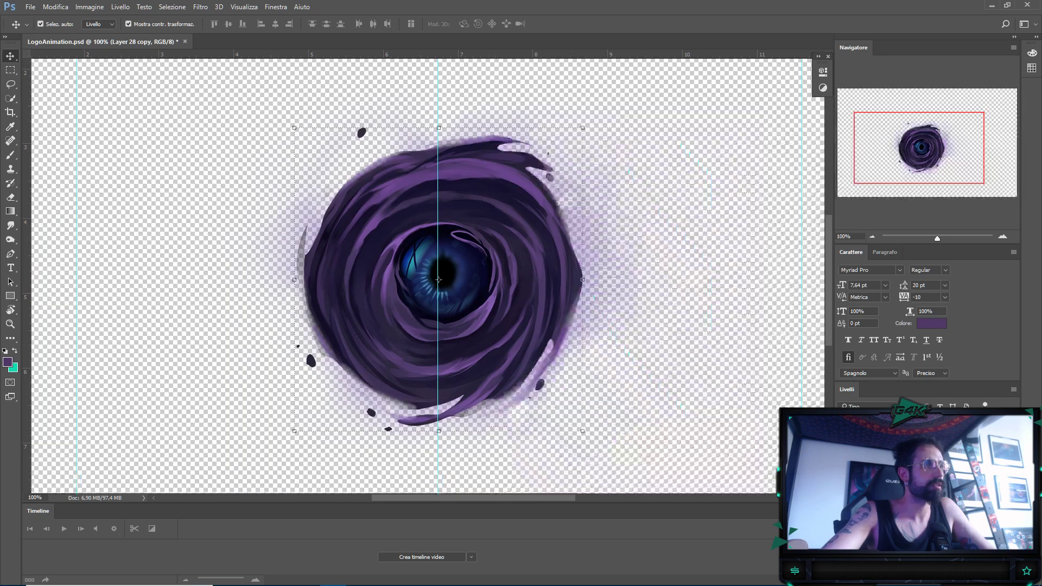
pyautogui.hotkey('ctrl', '+')
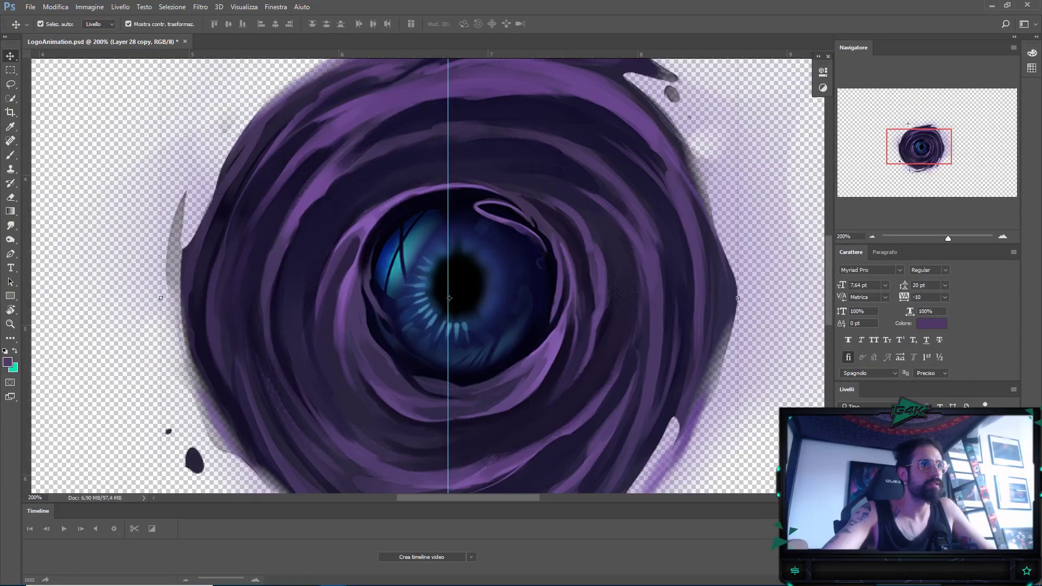
pyautogui.moveTo(452, 245); pyautogui.dragTo(441, 189)
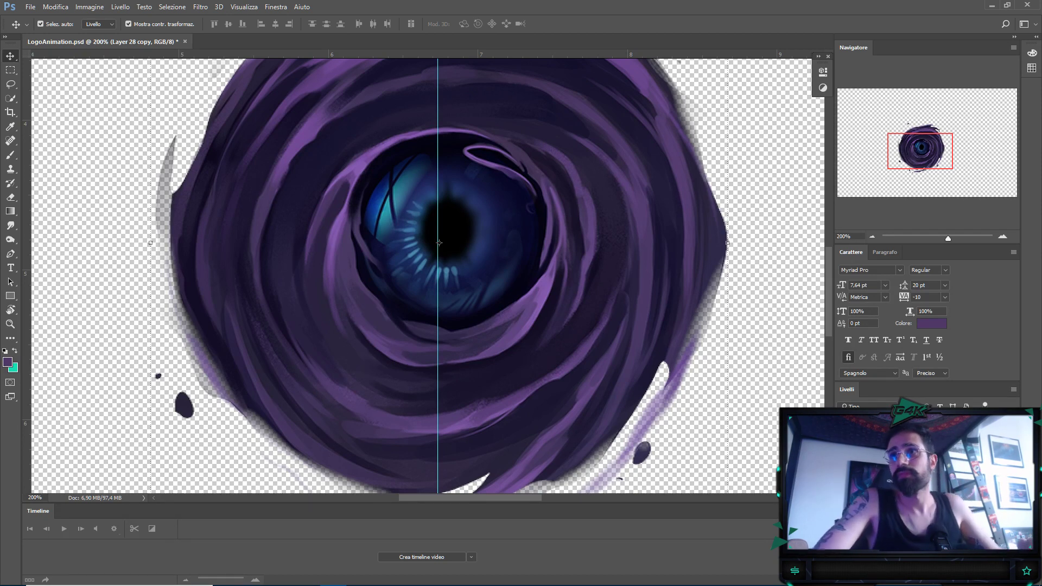
# Bring back the dark background behind the vortex and briefly check the purple rim strokes without the vortex and eye
pyautogui.scroll(3, 697, 369)
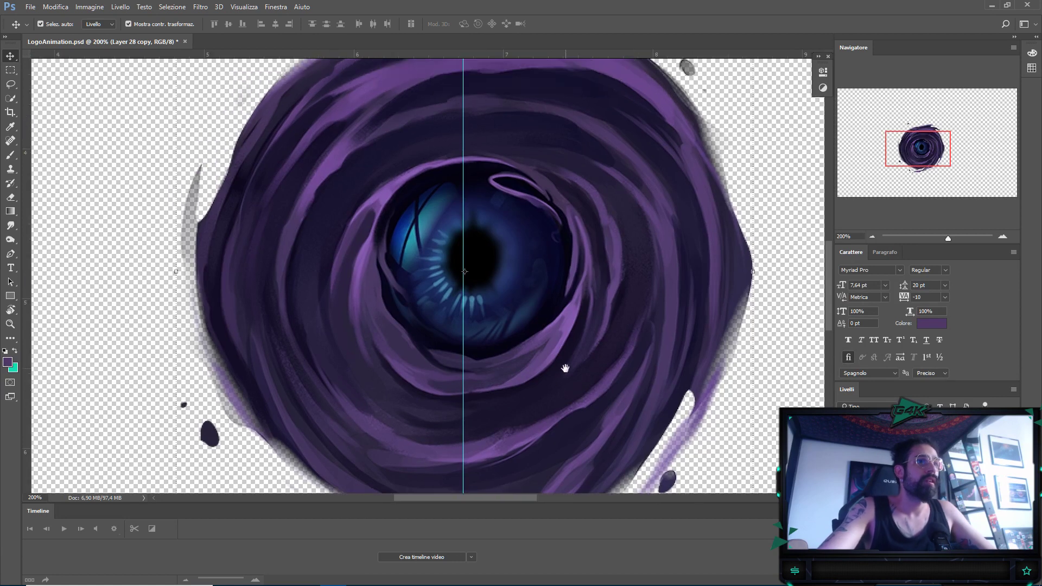
pyautogui.hotkey('ctrl', '-')
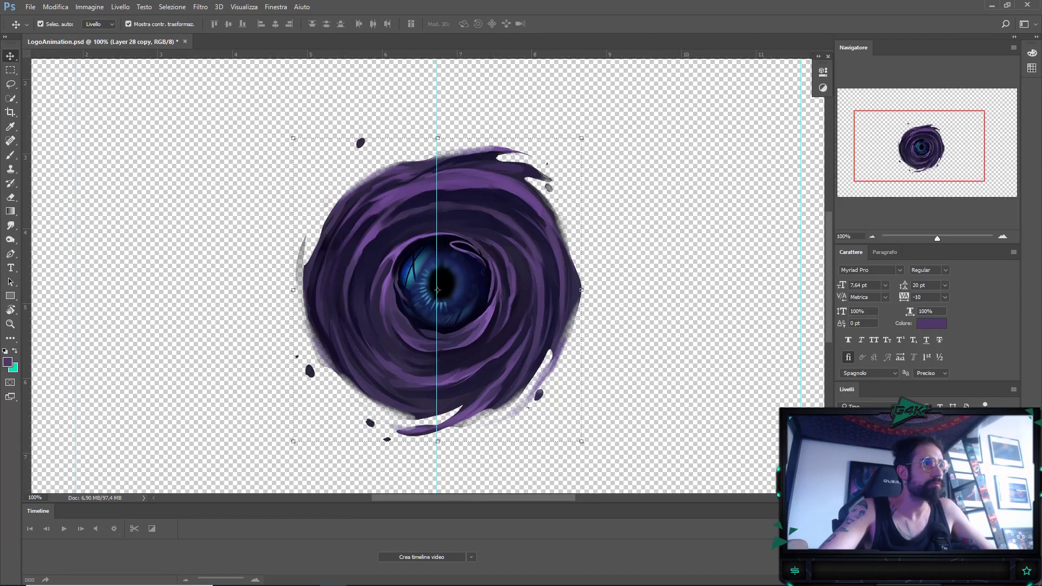
pyautogui.hotkey('ctrl', 'z')
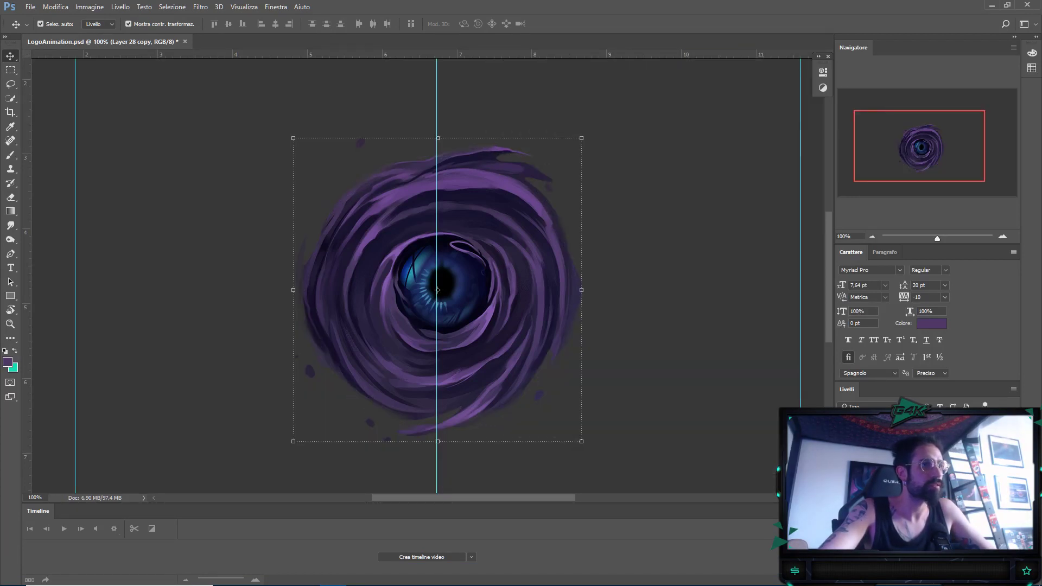
pyautogui.hotkey('ctrl', 'z')
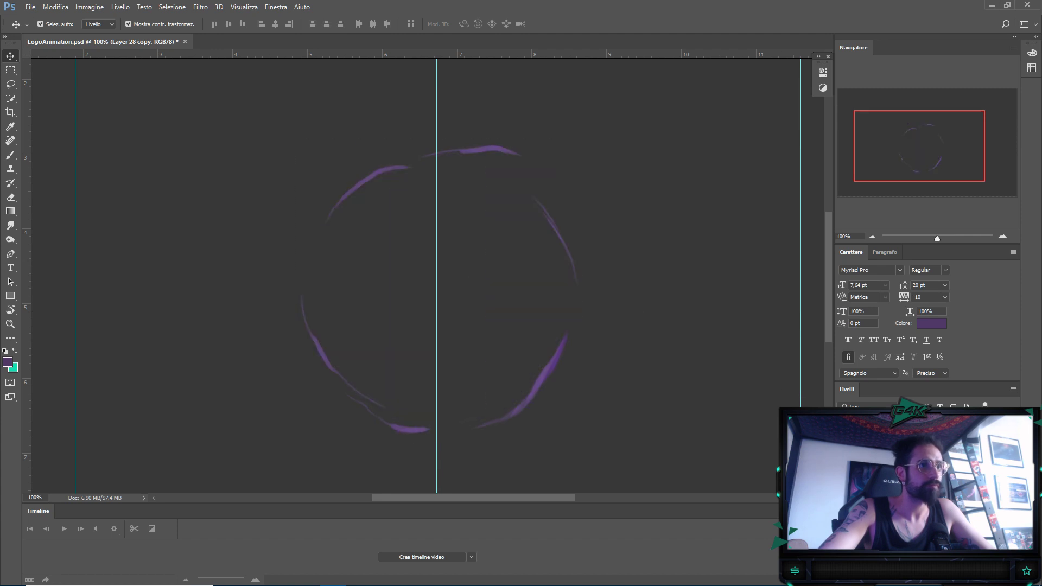
pyautogui.hotkey('ctrl', 'shift', 'z')
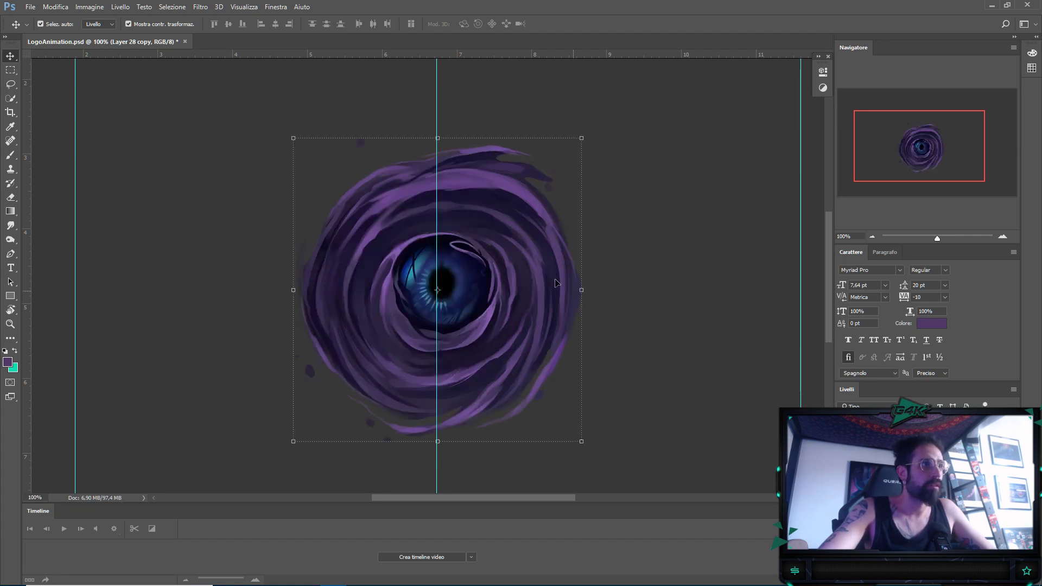
# Trace a closed Pen path around the blue eye, following the inner edge of the vortex and its small folds
pyautogui.scroll(4, 488, 228)
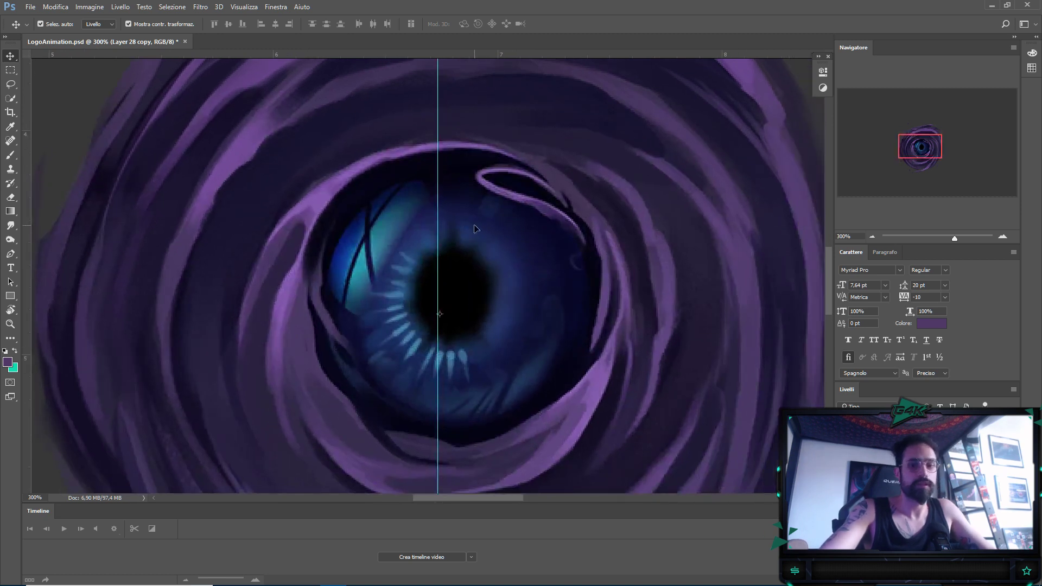
pyautogui.moveTo(462, 227); pyautogui.dragTo(424, 214)
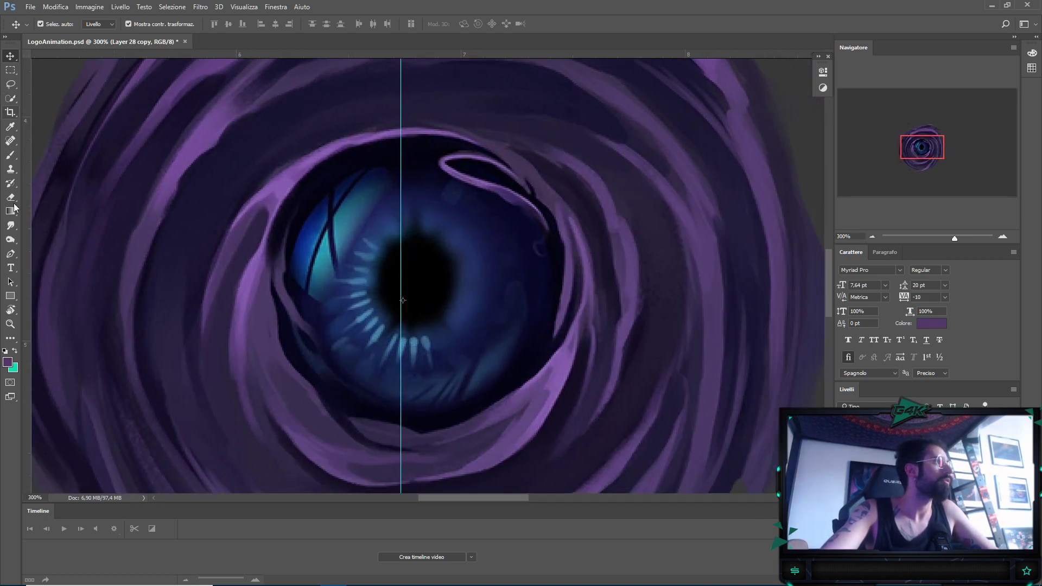
pyautogui.click(10, 254)
pyautogui.moveTo(481, 223); pyautogui.dragTo(442, 280)
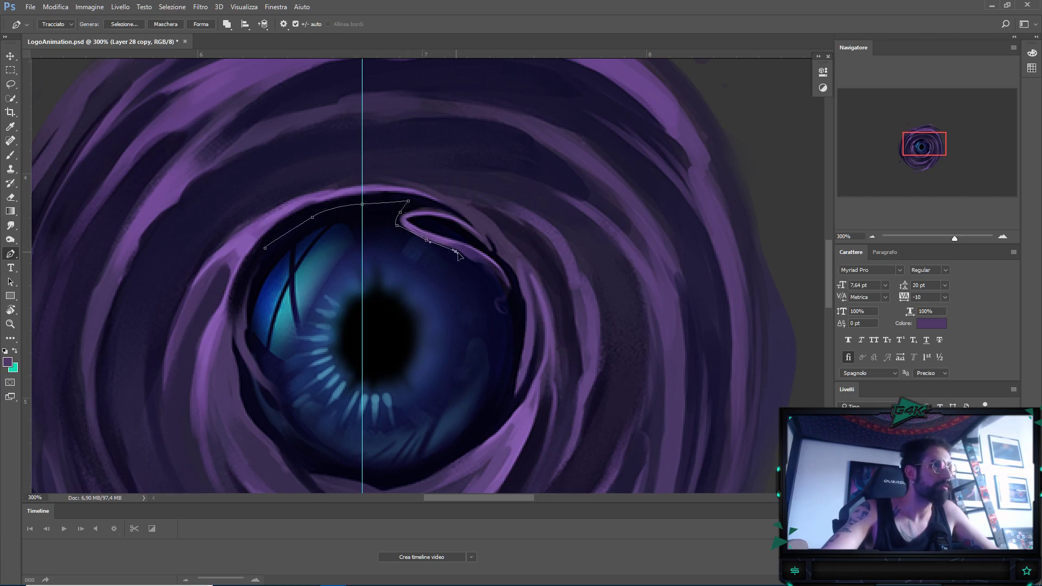
pyautogui.scroll(-1, 520, 339)
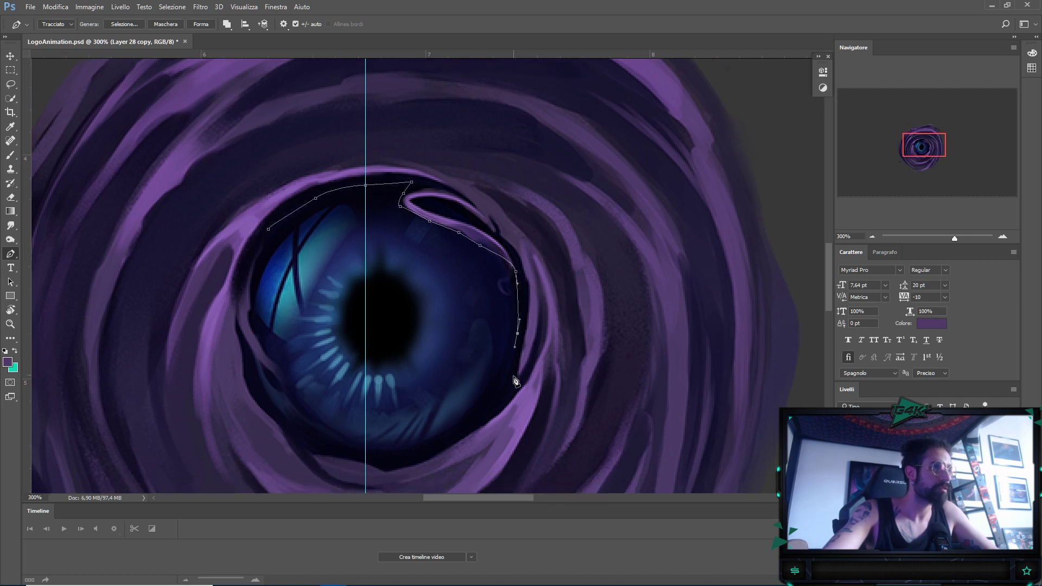
pyautogui.moveTo(501, 405); pyautogui.dragTo(481, 415)
pyautogui.scroll(-1, 489, 395)
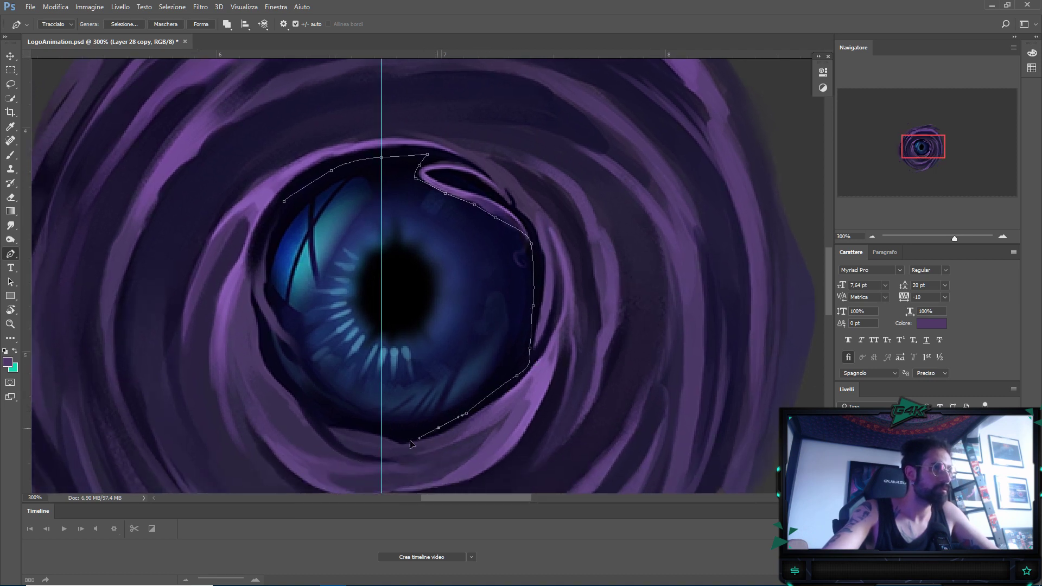
pyautogui.click(308, 400)
pyautogui.moveTo(283, 371); pyautogui.dragTo(277, 361)
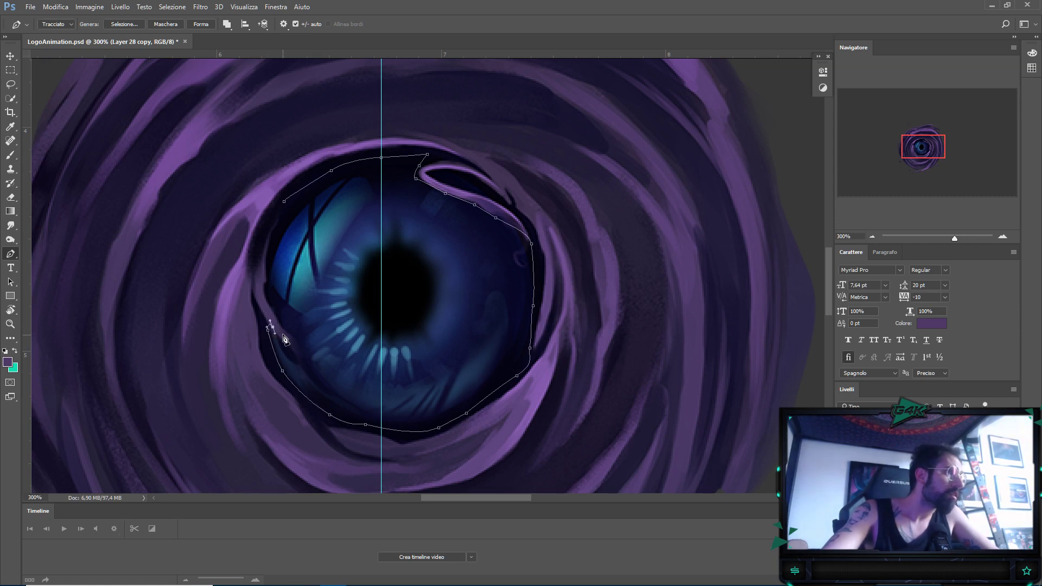
pyautogui.scroll(1, 278, 281)
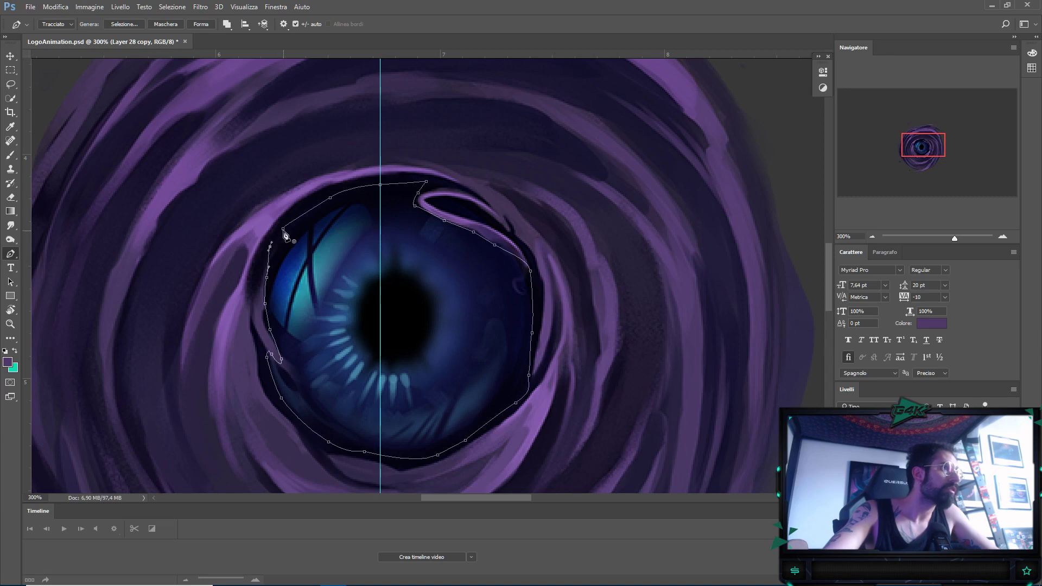
pyautogui.hscroll(-1, 364, 260)
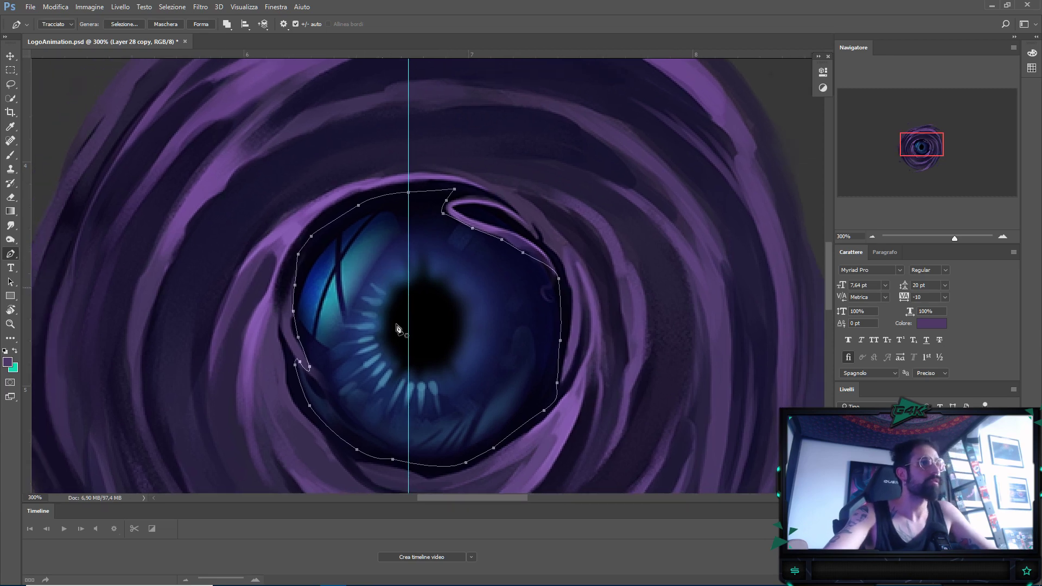
# Convert the eye path into a new selection with a 1-pixel feather and cut the eye out onto its own layer
pyautogui.rightClick(312, 238)
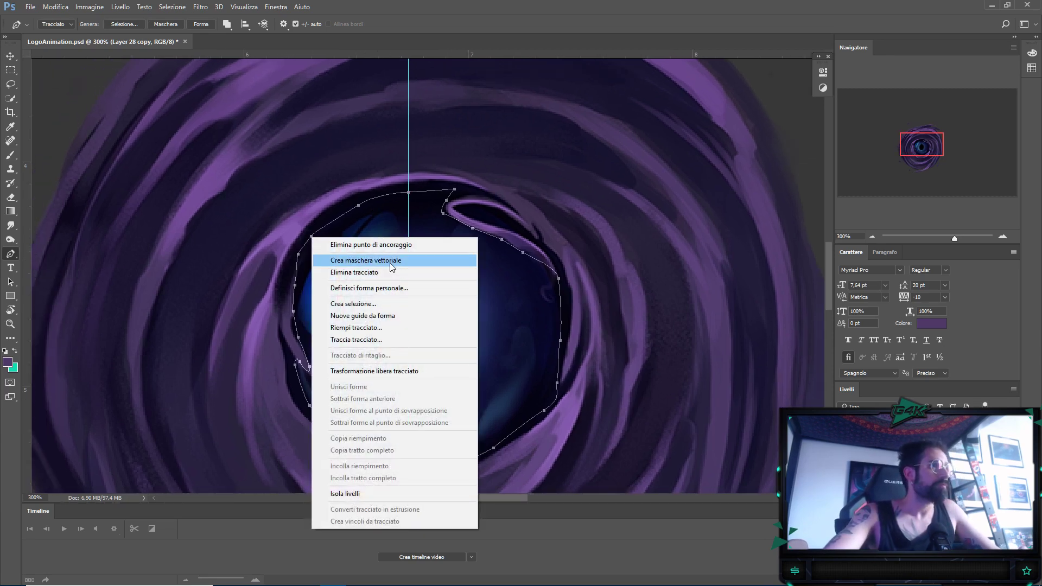
pyautogui.click(391, 305)
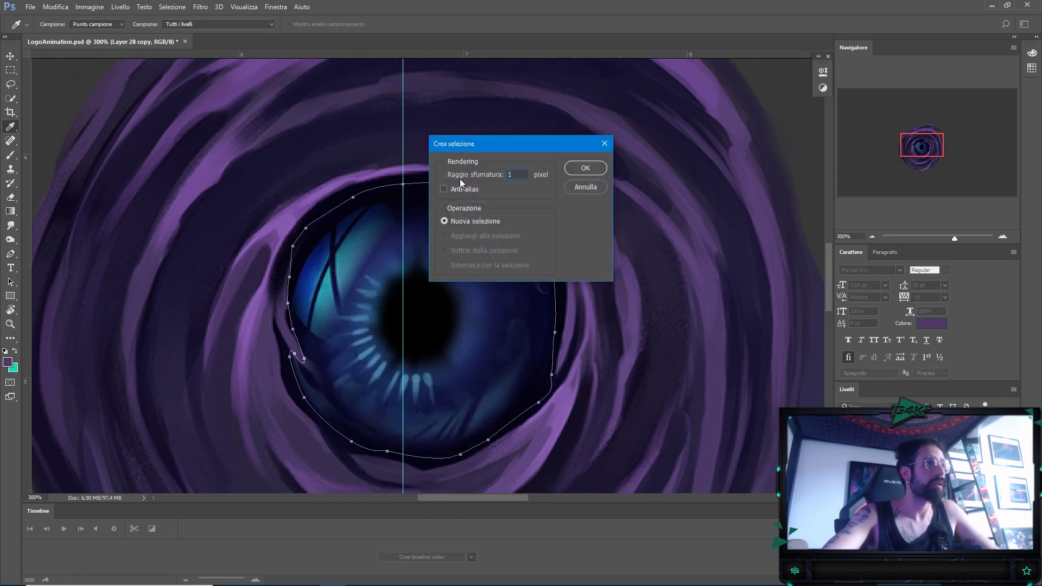
pyautogui.click(589, 167)
pyautogui.moveTo(447, 217); pyautogui.dragTo(481, 215)
pyautogui.press('m')
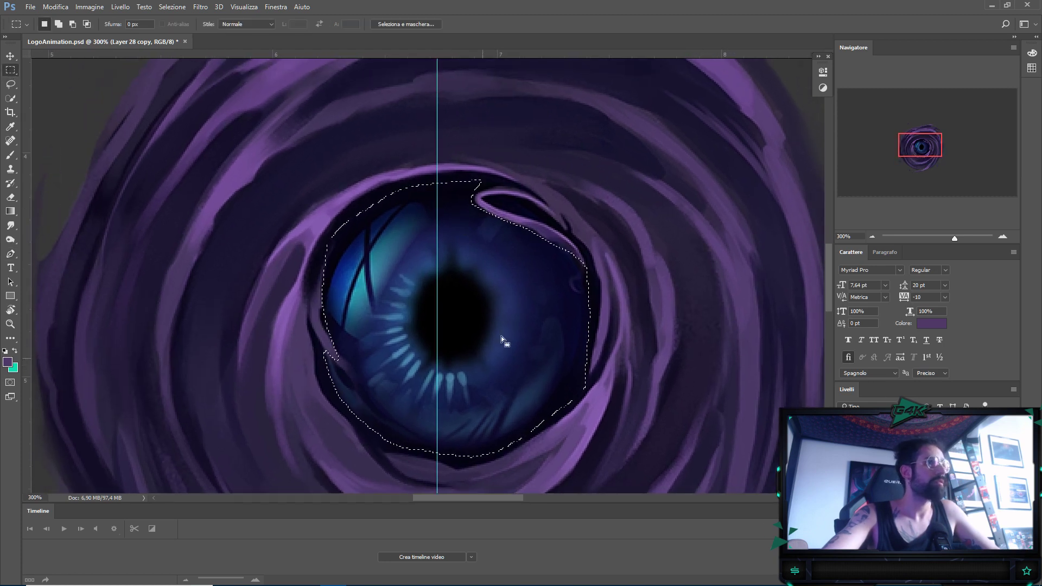
pyautogui.rightClick(509, 375)
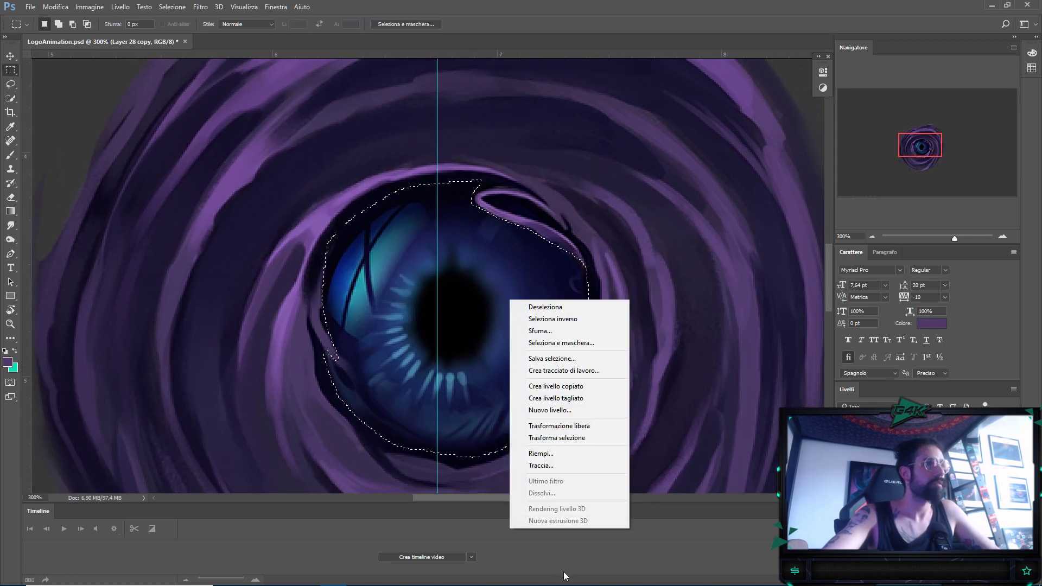
pyautogui.click(590, 402)
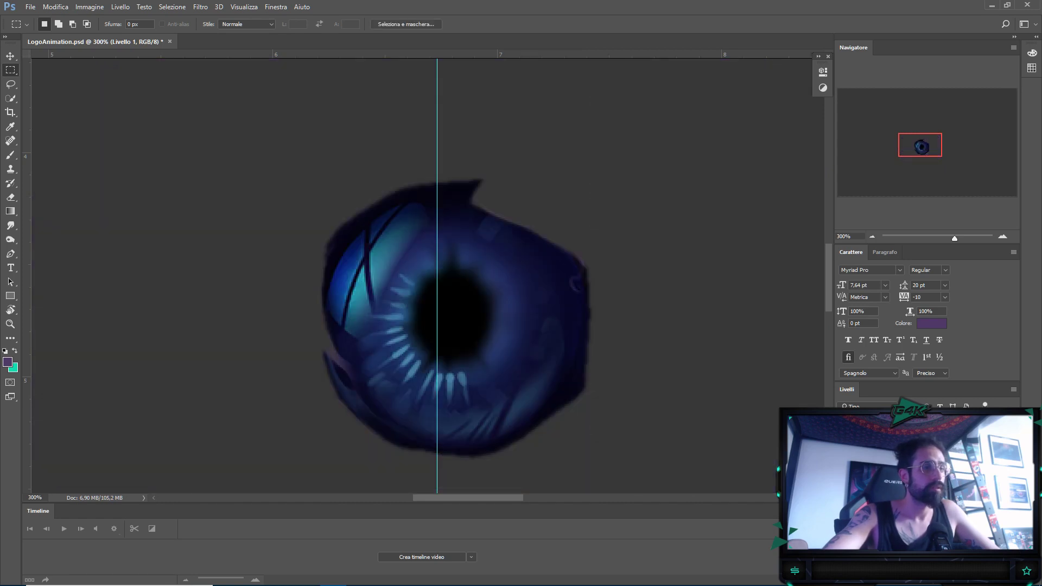
# Examine the cut-out eye and the vortex separately, checking the edge of the hole left in the vortex
pyautogui.hscroll(1, 534, 358)
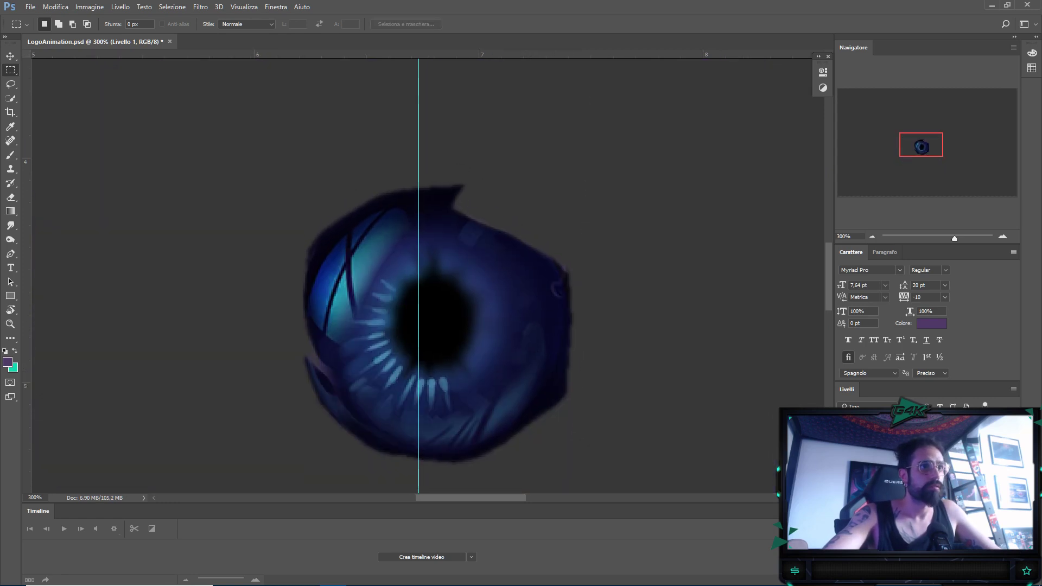
pyautogui.scroll(-1, 413, 194)
pyautogui.scroll(-2, 477, 382)
pyautogui.scroll(3, 472, 387)
pyautogui.scroll(1, 471, 388)
pyautogui.moveTo(494, 360); pyautogui.dragTo(513, 381)
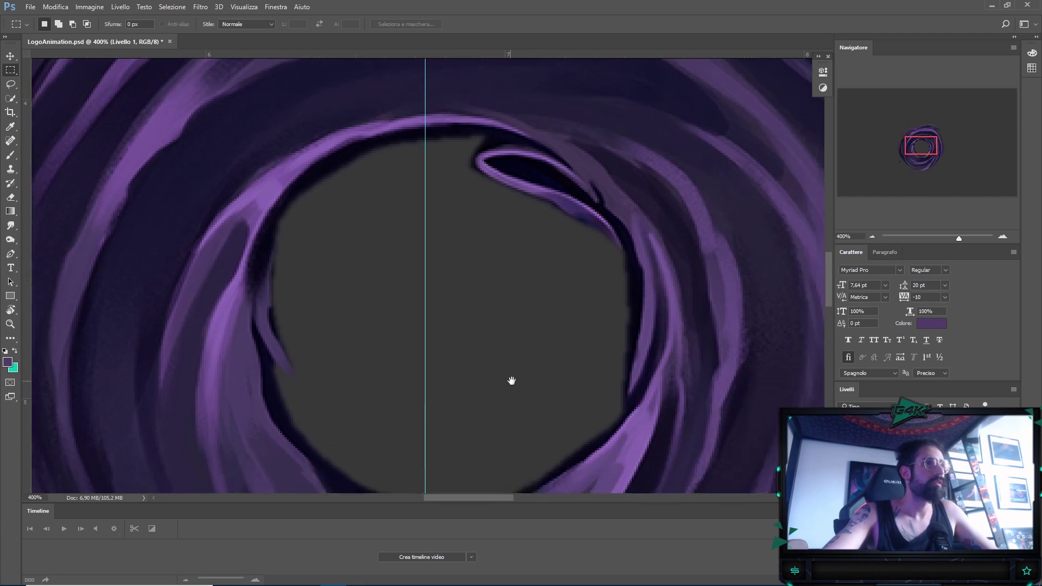
pyautogui.scroll(-1, 472, 354)
pyautogui.scroll(-1, 477, 365)
pyautogui.scroll(-1, 473, 366)
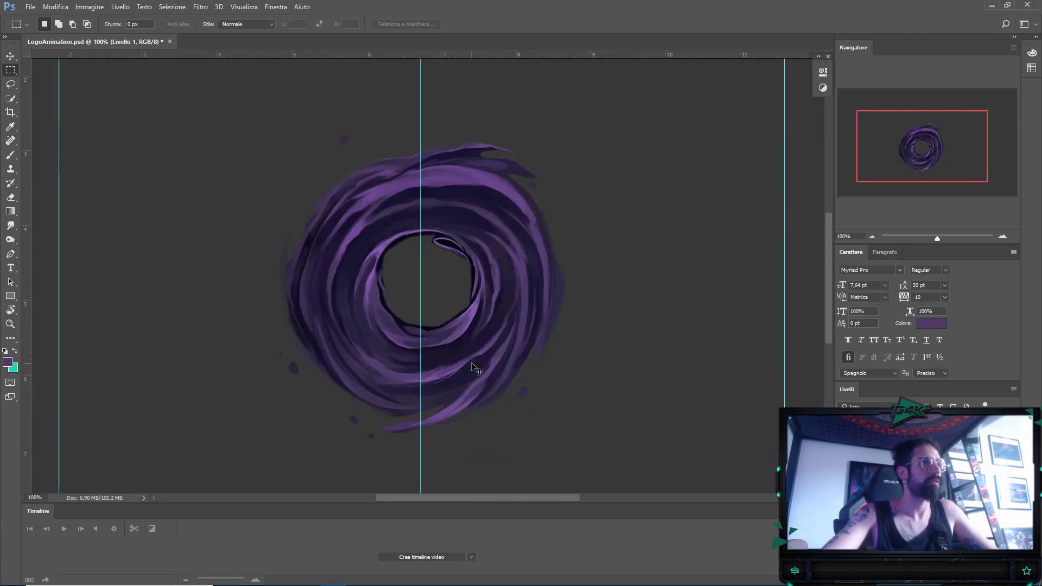
# Show only the cut-out eye and set up the Clone Stamp with a soft 38 px brush at 18% hardness
pyautogui.scroll(1, 472, 368)
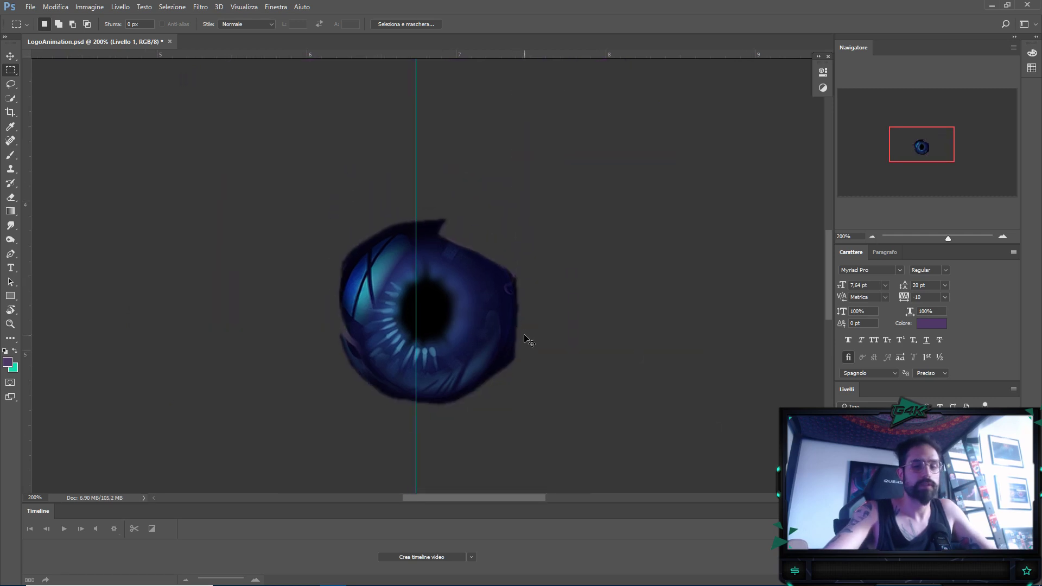
pyautogui.scroll(3, 529, 341)
pyautogui.scroll(2, 529, 341)
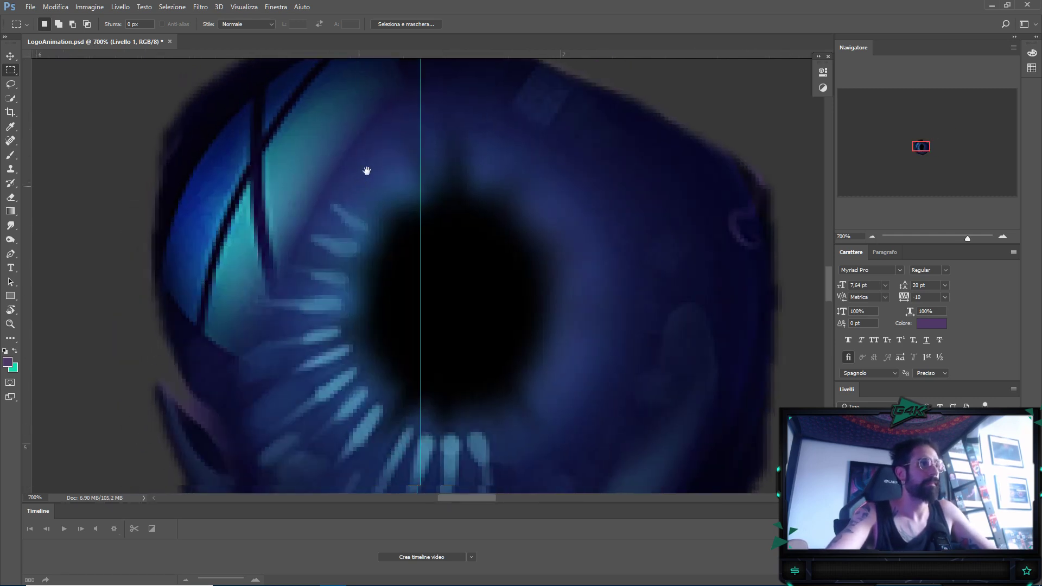
pyautogui.moveTo(356, 340); pyautogui.dragTo(409, 408)
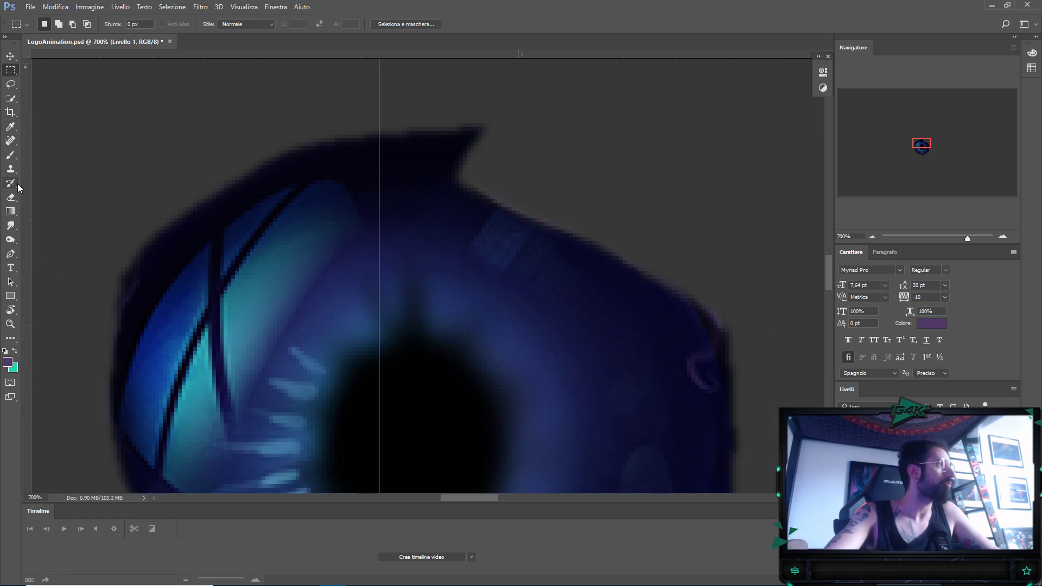
pyautogui.click(10, 168)
pyautogui.hscroll(2, 451, 244)
pyautogui.scroll(-1, 450, 244)
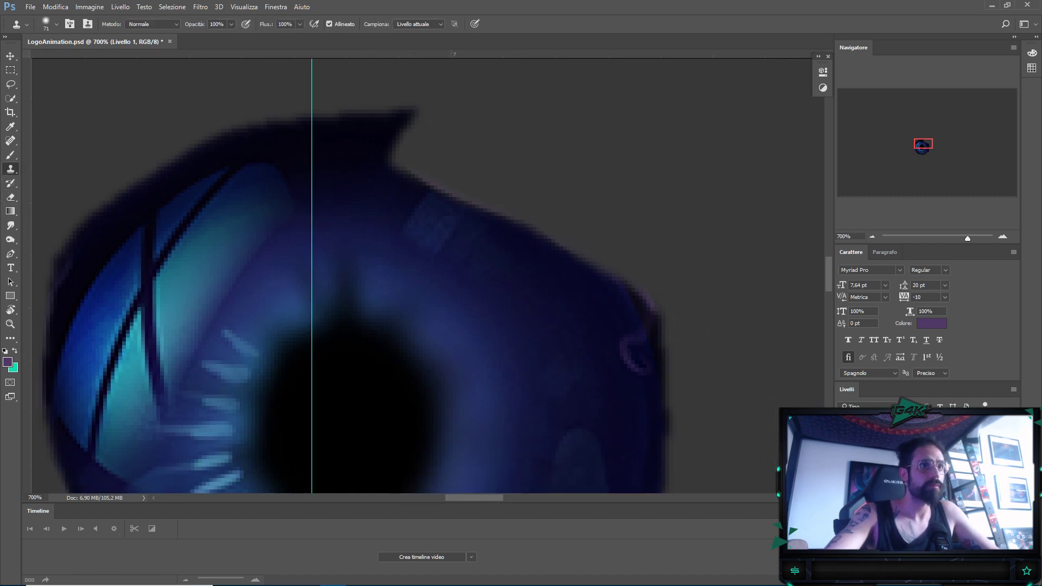
pyautogui.hscroll(1, 582, 396)
pyautogui.scroll(-1, 582, 396)
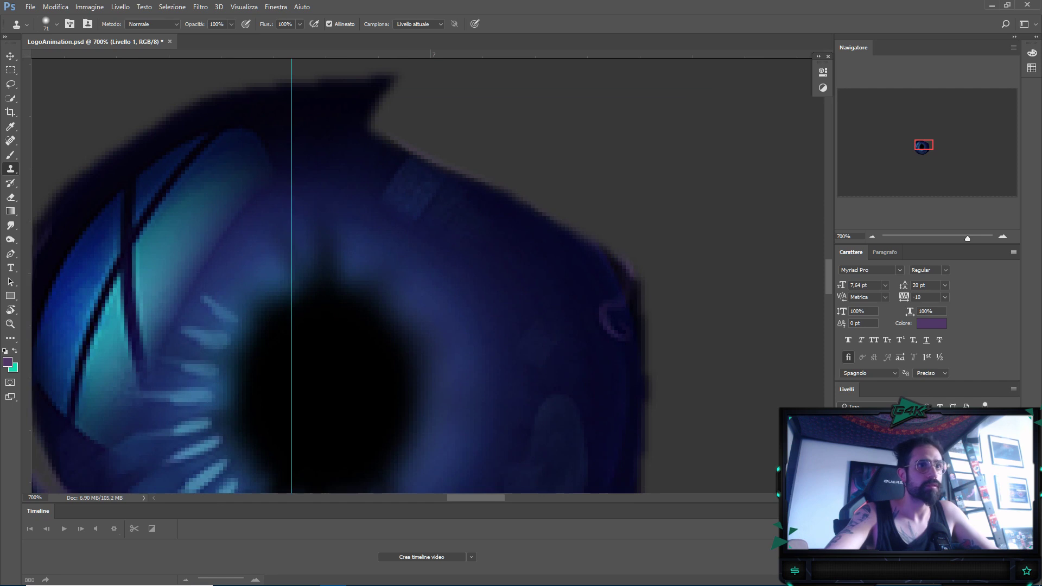
pyautogui.hscroll(1, 433, 237)
pyautogui.scroll(1, 433, 237)
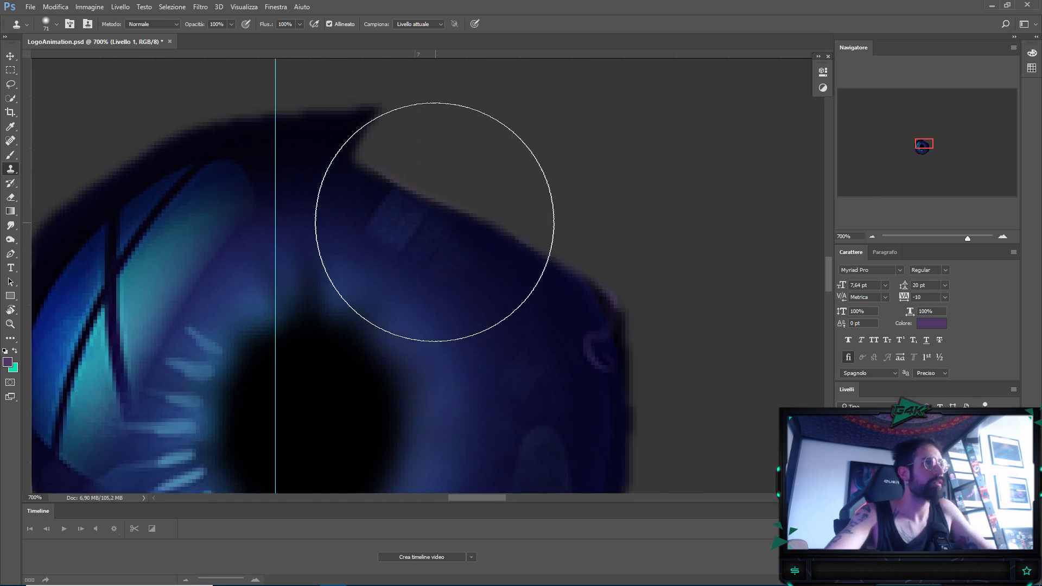
pyautogui.click(50, 28)
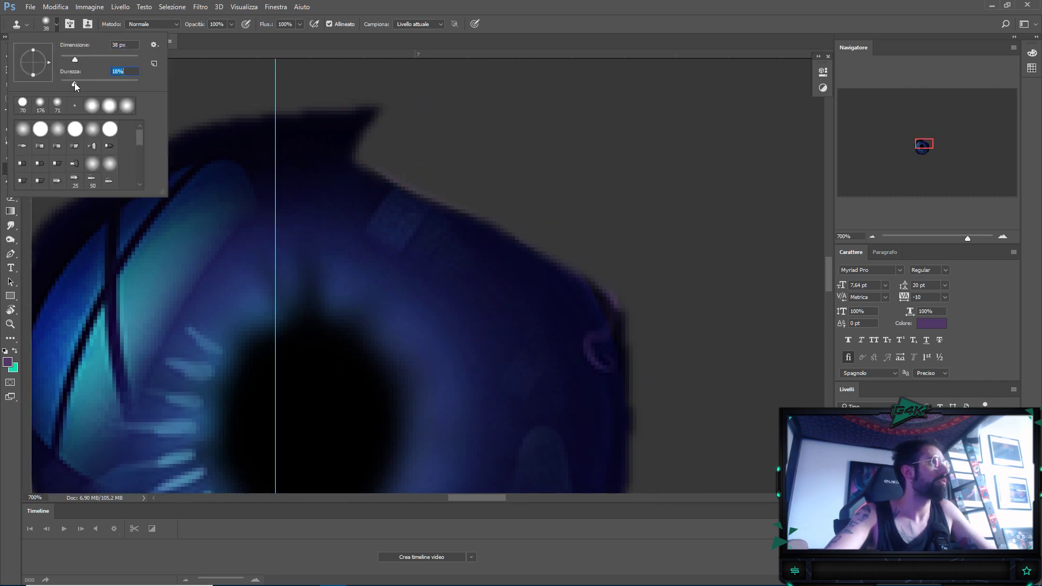
# Clone dark blue iris texture over the eye's notched upper-right edge and purple remnants to round out its outline
pyautogui.moveTo(478, 257)
pyautogui.mouseDown()
pyautogui.moveTo(496, 229)
pyautogui.moveTo(481, 267)
pyautogui.moveTo(459, 279)
pyautogui.moveTo(478, 247)
pyautogui.moveTo(465, 222)
pyautogui.moveTo(442, 220)
pyautogui.moveTo(374, 174)
pyautogui.mouseUp()
pyautogui.moveTo(520, 247); pyautogui.dragTo(486, 226)
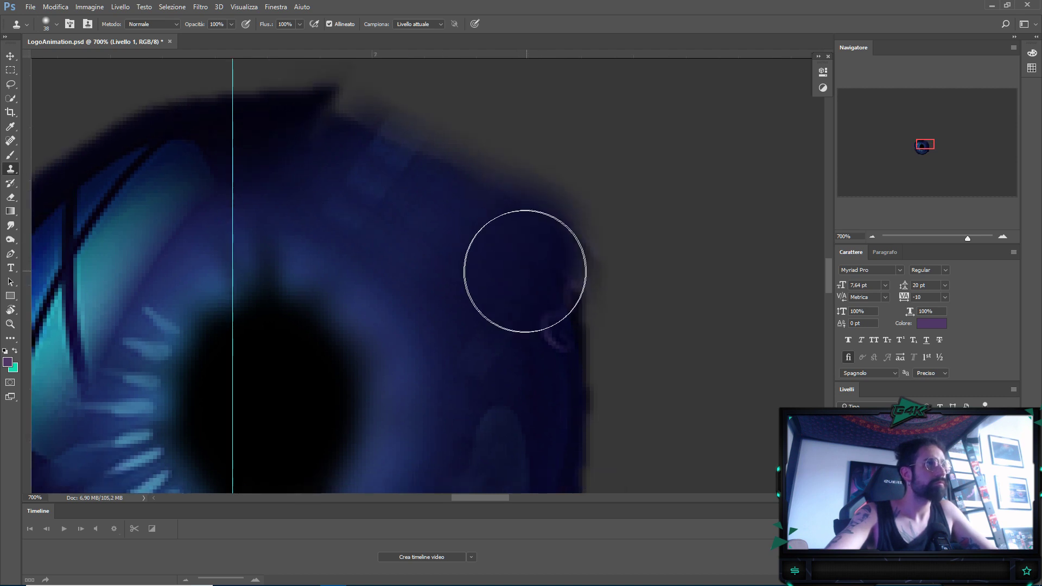
pyautogui.moveTo(570, 317); pyautogui.dragTo(552, 200)
pyautogui.moveTo(429, 310)
pyautogui.mouseDown()
pyautogui.moveTo(546, 181)
pyautogui.moveTo(587, 360)
pyautogui.mouseUp()
pyautogui.moveTo(332, 338); pyautogui.dragTo(540, 333)
pyautogui.moveTo(293, 205)
pyautogui.mouseDown()
pyautogui.moveTo(363, 252)
pyautogui.moveTo(377, 204)
pyautogui.moveTo(399, 308)
pyautogui.moveTo(349, 418)
pyautogui.mouseUp()
pyautogui.moveTo(424, 351); pyautogui.dragTo(373, 317)
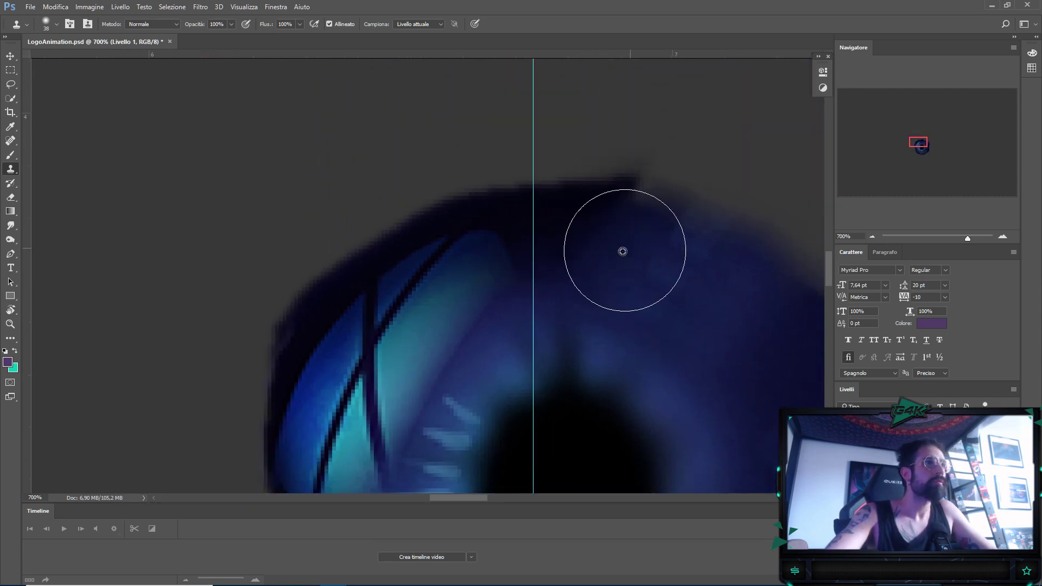
# Clone nearby dark blue iris texture over the notch and purple remnants on the eye's lower-left edge to complete its outline
pyautogui.moveTo(563, 333); pyautogui.dragTo(525, 76)
pyautogui.moveTo(664, 269); pyautogui.dragTo(679, 291)
pyautogui.moveTo(242, 289); pyautogui.dragTo(252, 291)
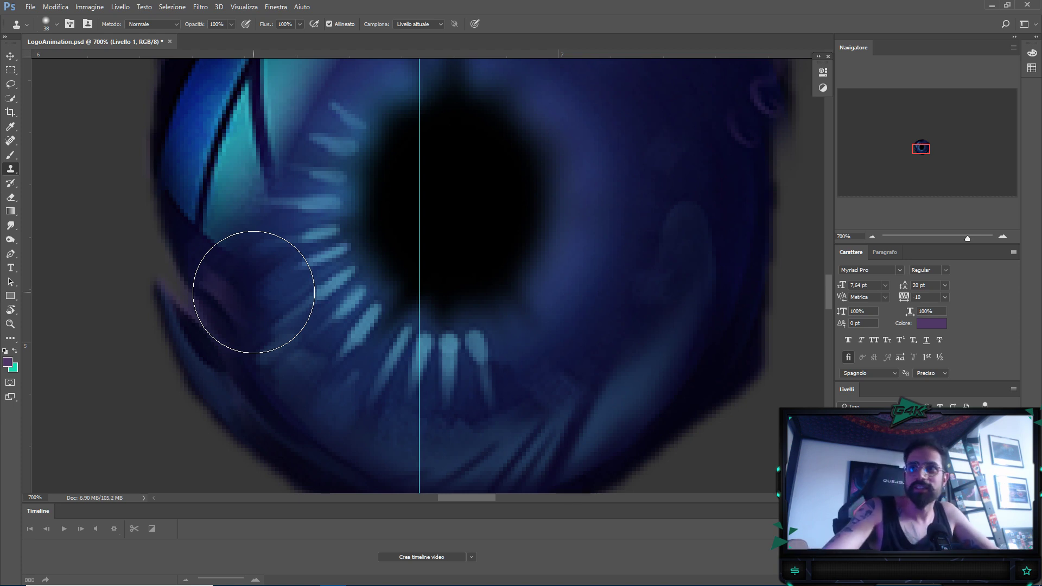
pyautogui.moveTo(212, 343); pyautogui.dragTo(249, 376)
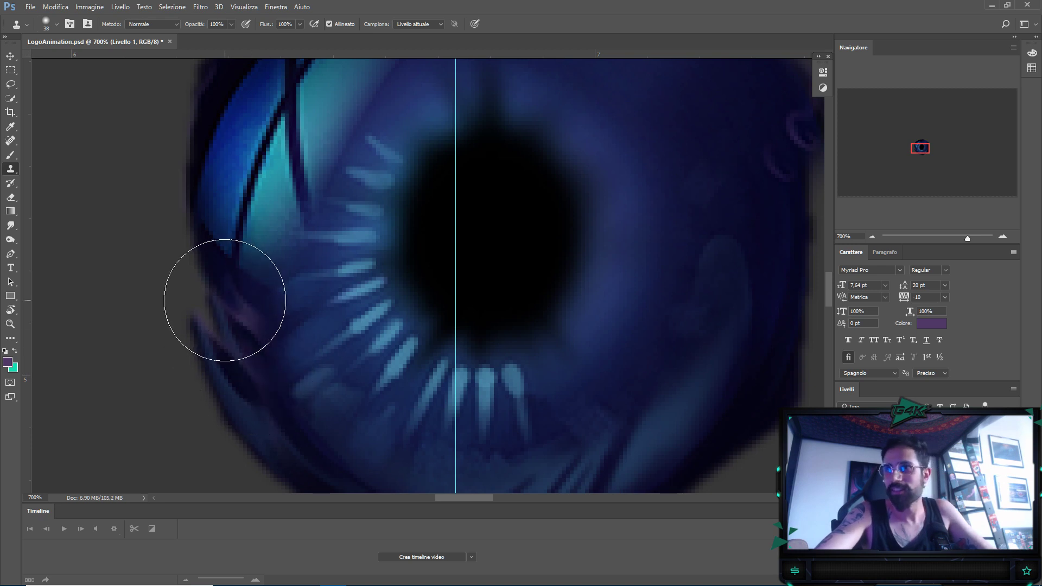
pyautogui.moveTo(233, 272)
pyautogui.mouseDown()
pyautogui.moveTo(246, 291)
pyautogui.moveTo(291, 267)
pyautogui.mouseUp()
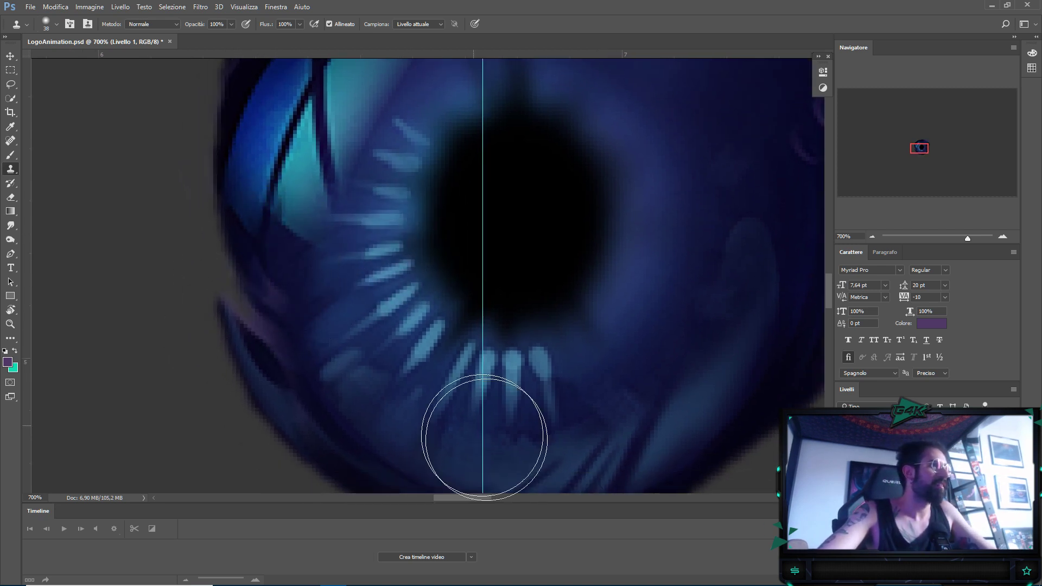
pyautogui.moveTo(350, 302); pyautogui.dragTo(353, 272)
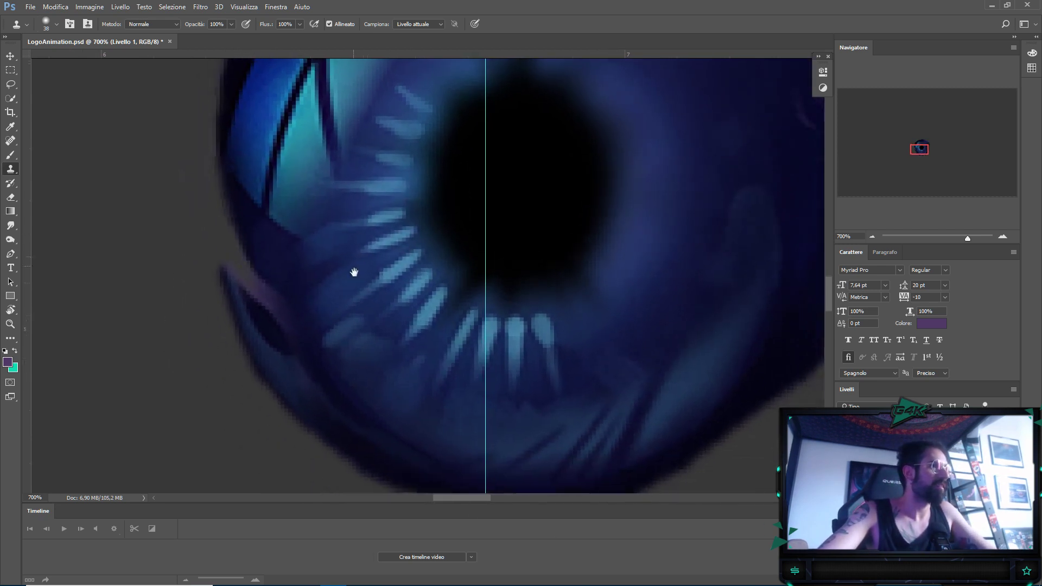
pyautogui.keyDown('alt'); pyautogui.click(370, 400); pyautogui.keyUp('alt')
pyautogui.moveTo(290, 314)
pyautogui.mouseDown()
pyautogui.moveTo(260, 273)
pyautogui.moveTo(357, 344)
pyautogui.mouseUp()
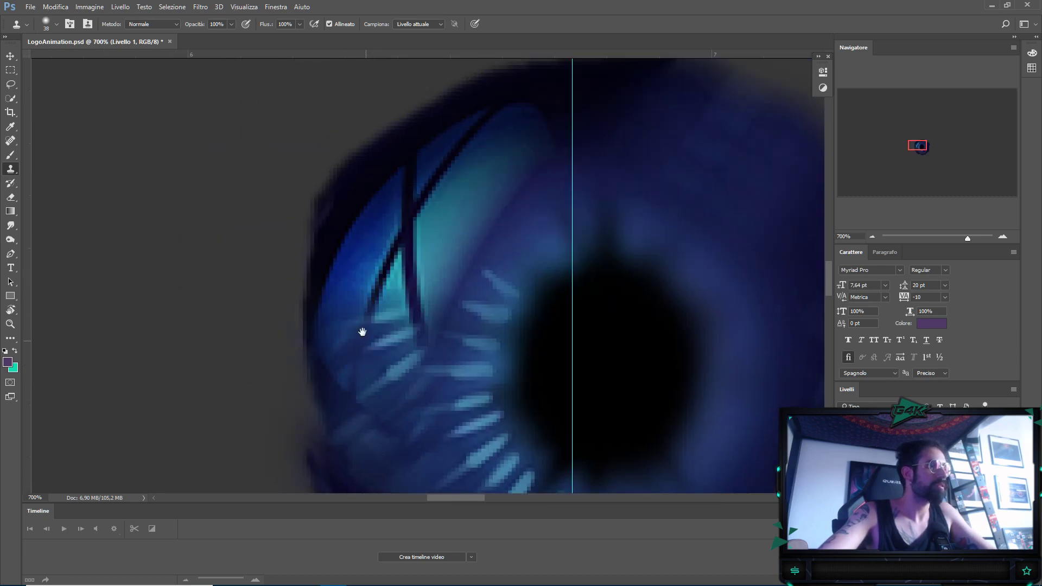
pyautogui.moveTo(398, 294); pyautogui.dragTo(424, 328)
pyautogui.moveTo(424, 328)
pyautogui.mouseDown()
pyautogui.moveTo(382, 299)
pyautogui.moveTo(351, 319)
pyautogui.moveTo(335, 298)
pyautogui.moveTo(384, 376)
pyautogui.moveTo(141, 446)
pyautogui.moveTo(177, 272)
pyautogui.moveTo(86, 267)
pyautogui.moveTo(79, 336)
pyautogui.mouseUp()
pyautogui.moveTo(423, 294); pyautogui.dragTo(468, 335)
# Show the vortex layer again and check how the retouched eye sits inside it
pyautogui.scroll(-1, 448, 416)
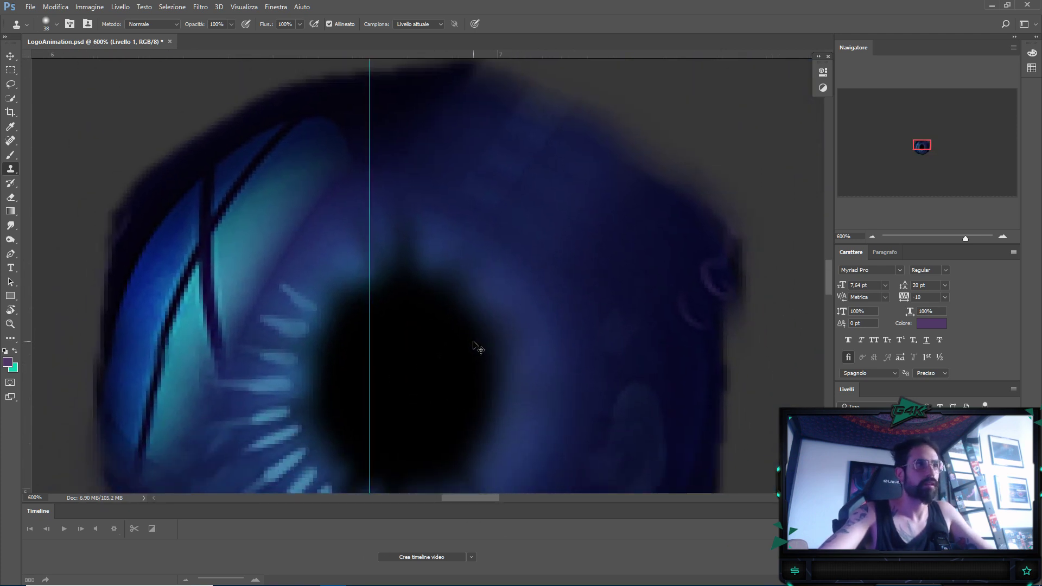
pyautogui.scroll(-1, 474, 347)
pyautogui.scroll(-1, 474, 347)
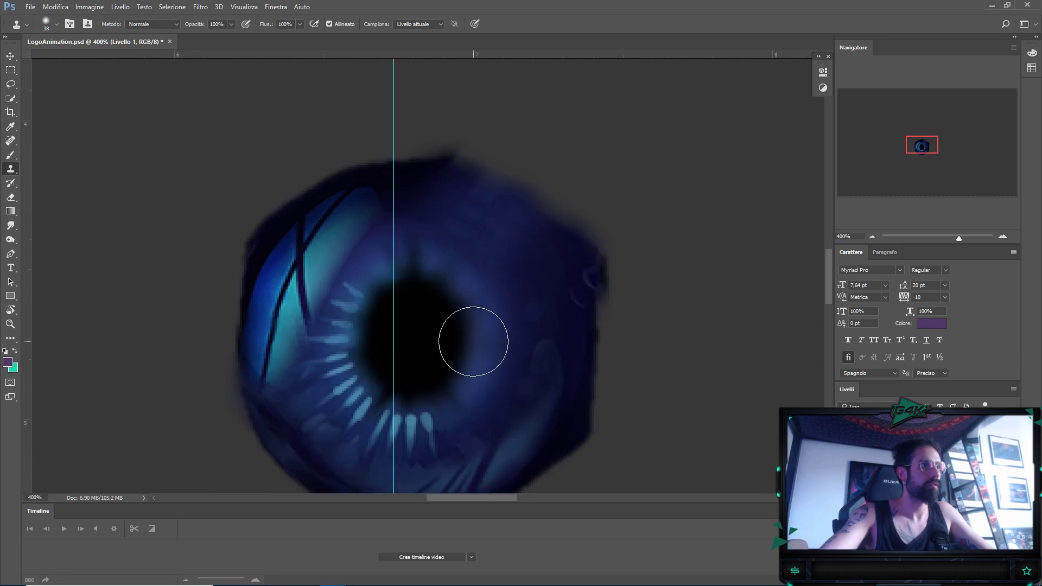
pyautogui.moveTo(474, 339); pyautogui.dragTo(435, 259)
pyautogui.click(843, 421)
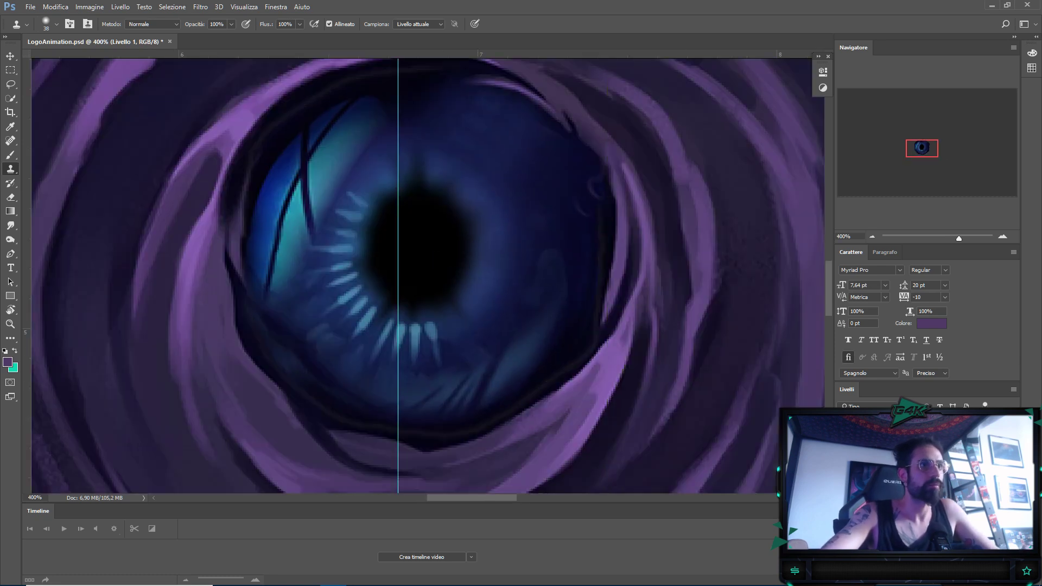
pyautogui.moveTo(659, 263); pyautogui.dragTo(597, 302)
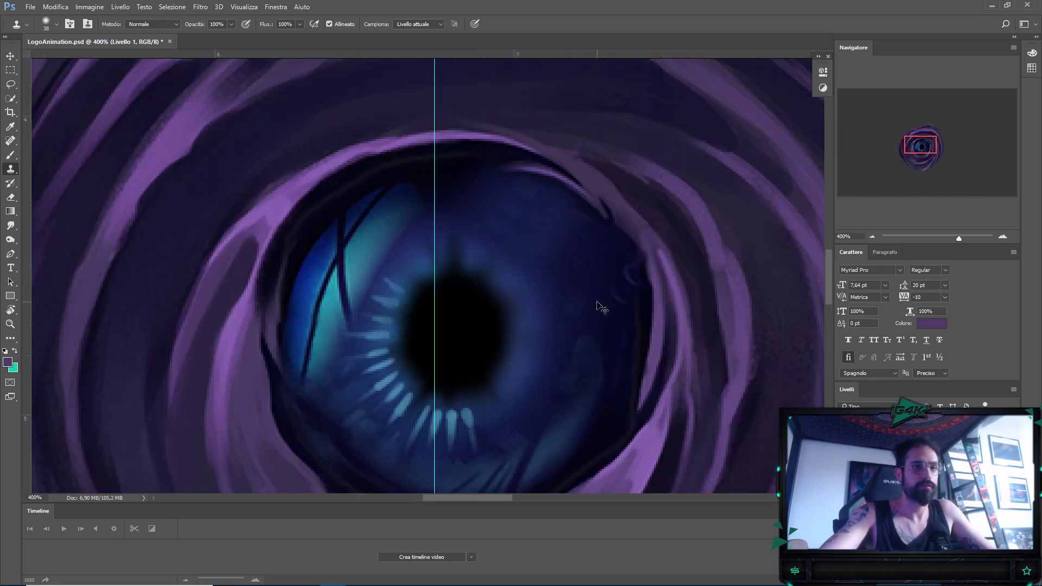
pyautogui.hotkey('ctrl', '-')
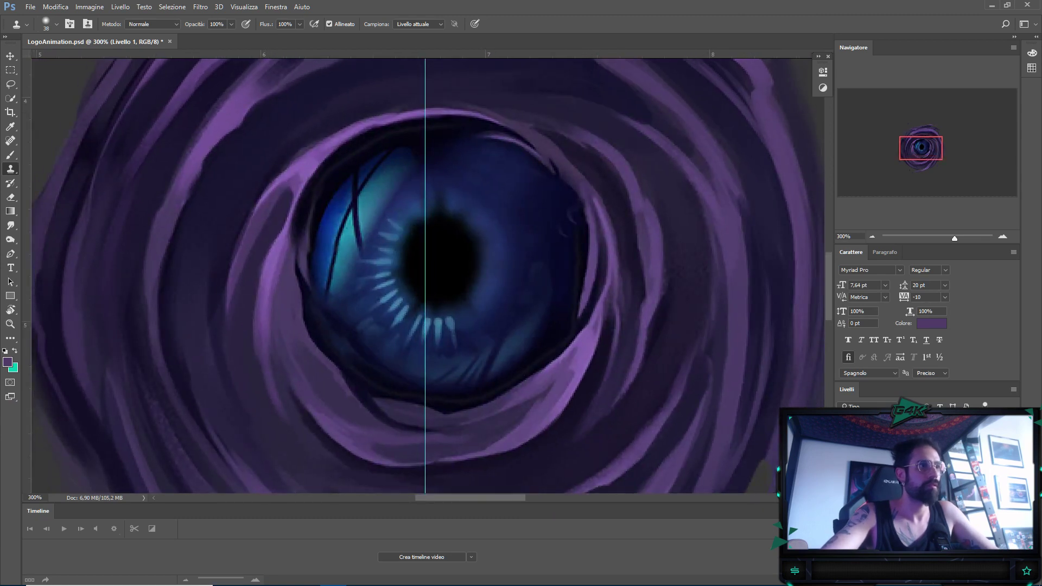
pyautogui.moveTo(649, 414); pyautogui.dragTo(610, 309)
pyautogui.hotkey('ctrl', '-')
pyautogui.hotkey('ctrl', '-')
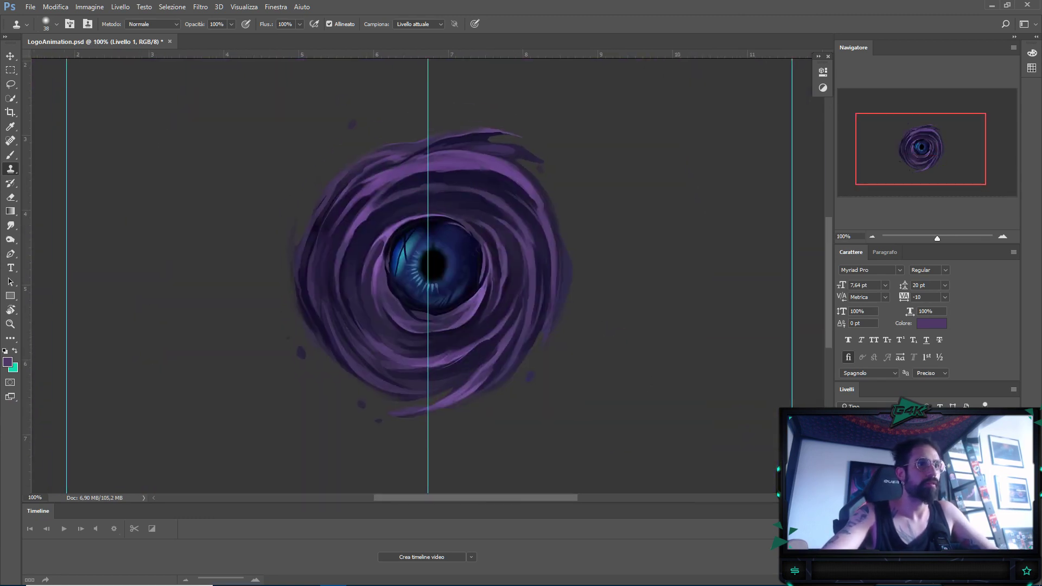
# Show the purple glow behind the vortex and review the whole emblem with the eye in place
pyautogui.click(843, 434)
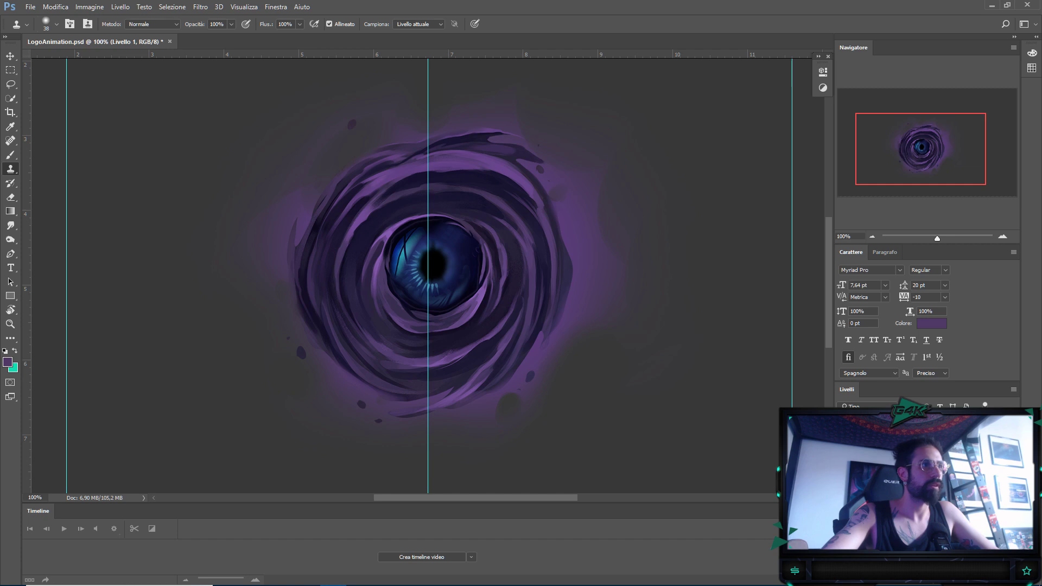
pyautogui.click(843, 453)
pyautogui.click(843, 453)
pyautogui.moveTo(582, 354); pyautogui.dragTo(582, 383)
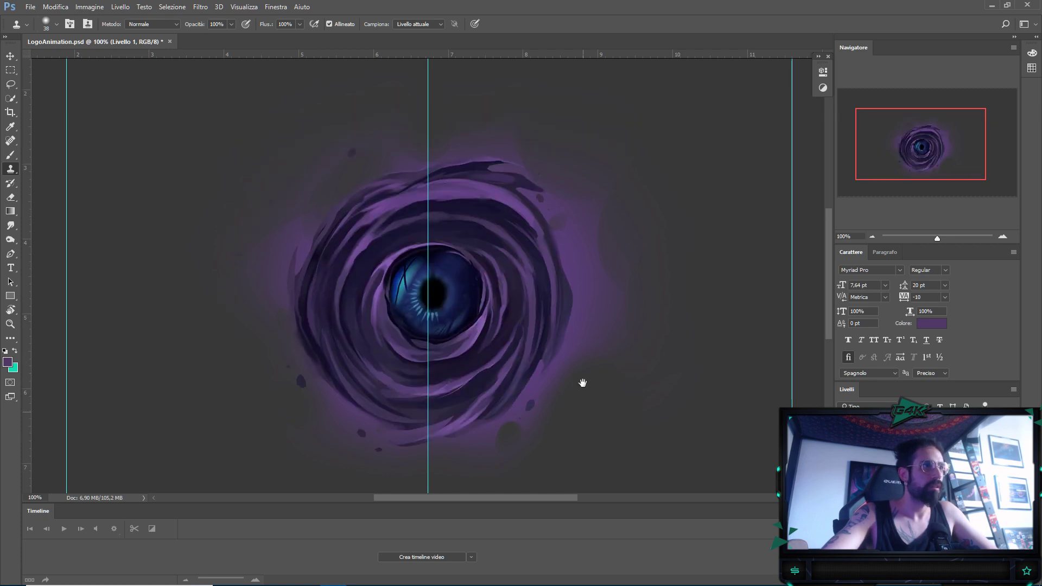
pyautogui.scroll(2, 577, 384)
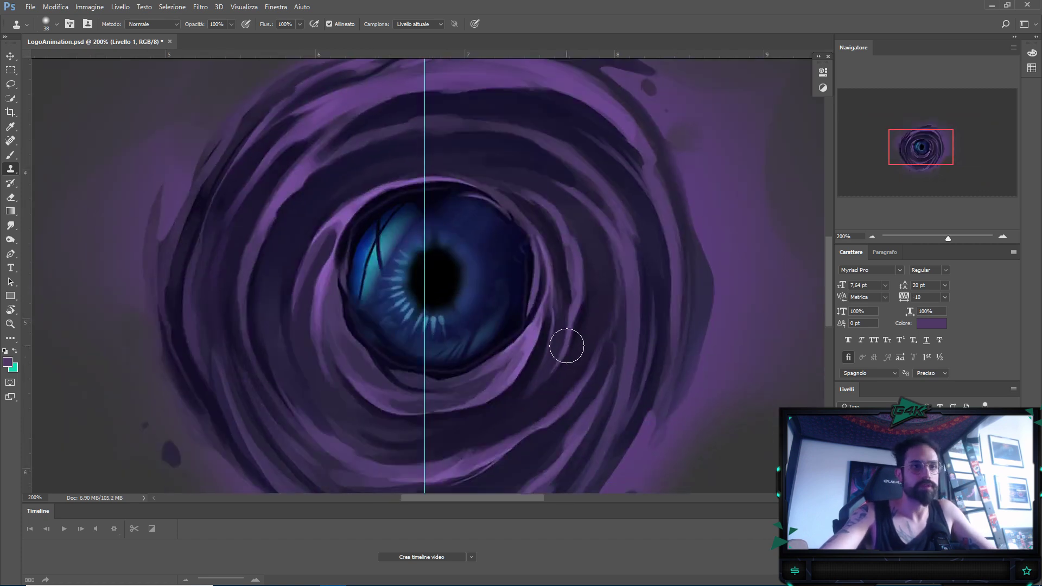
pyautogui.scroll(-4, 565, 348)
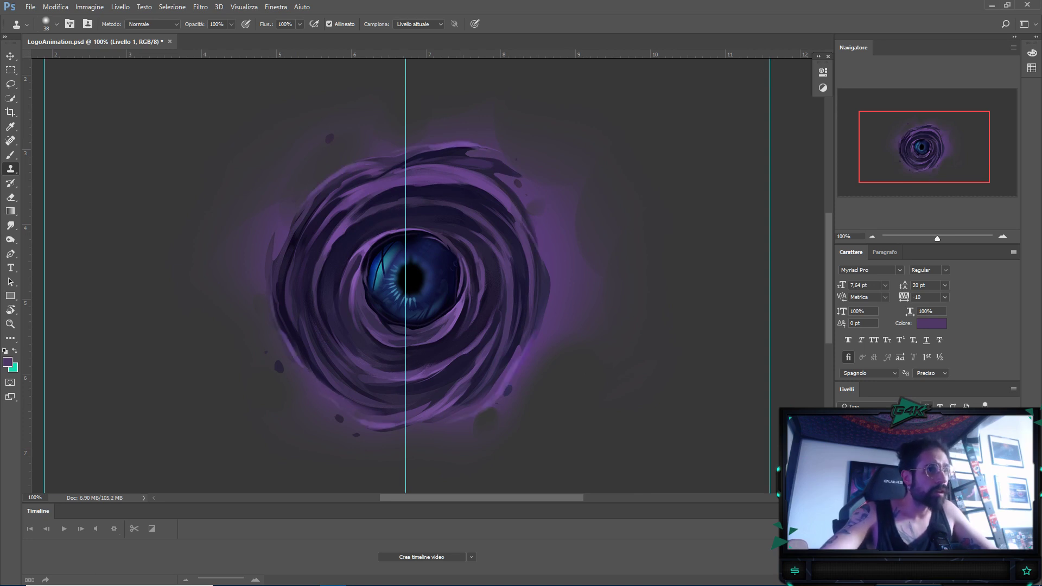
# Remove the unneeded title text layers and the dark background, keeping only the eye, vortex, debris and glow on transparency
pyautogui.hotkey('ctrl', 'alt', 'a')
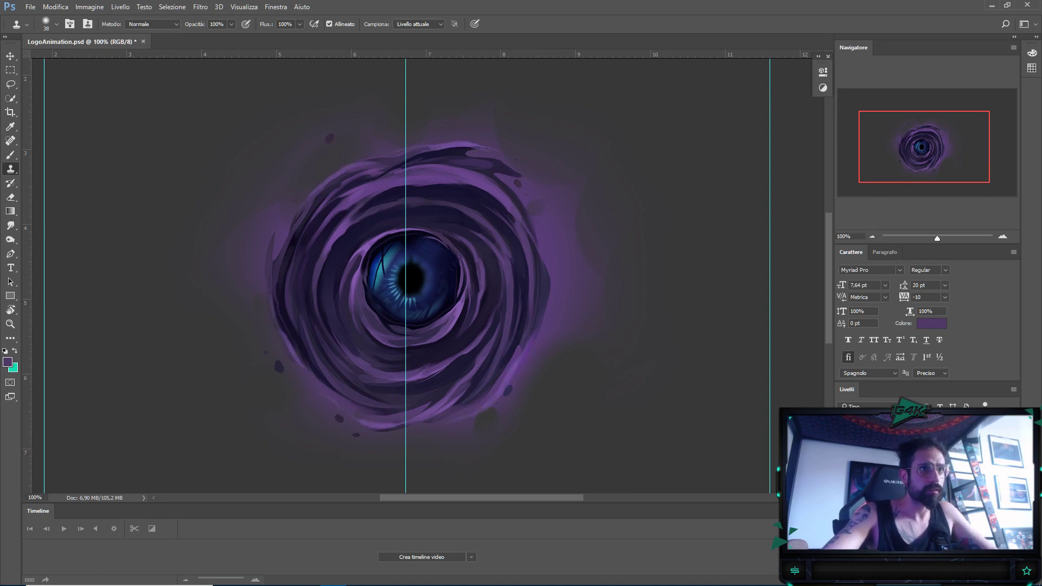
pyautogui.hotkey('alt', '[')
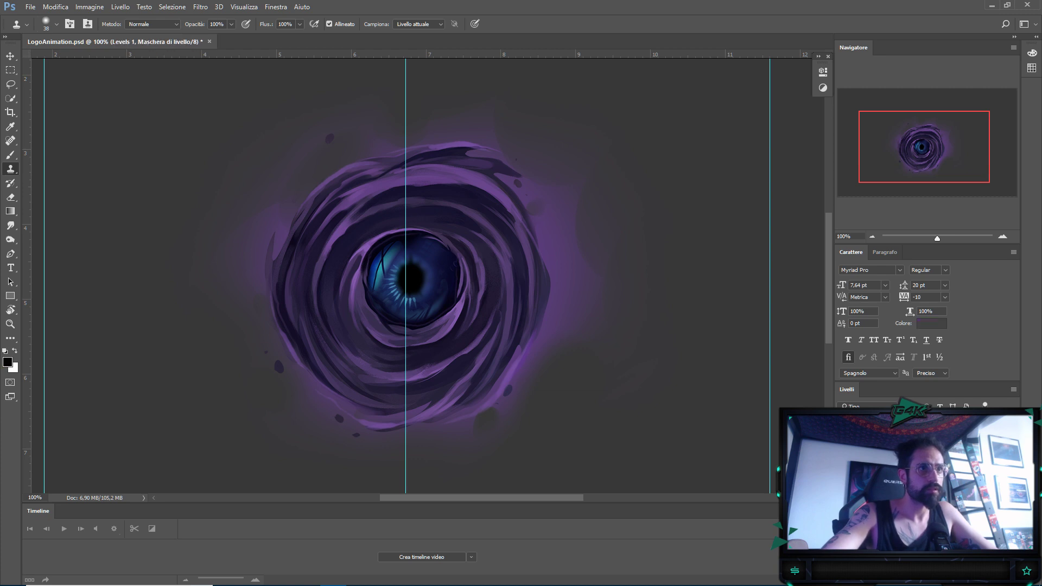
pyautogui.hotkey('ctrl', ',')
pyautogui.hotkey('ctrl', ']')
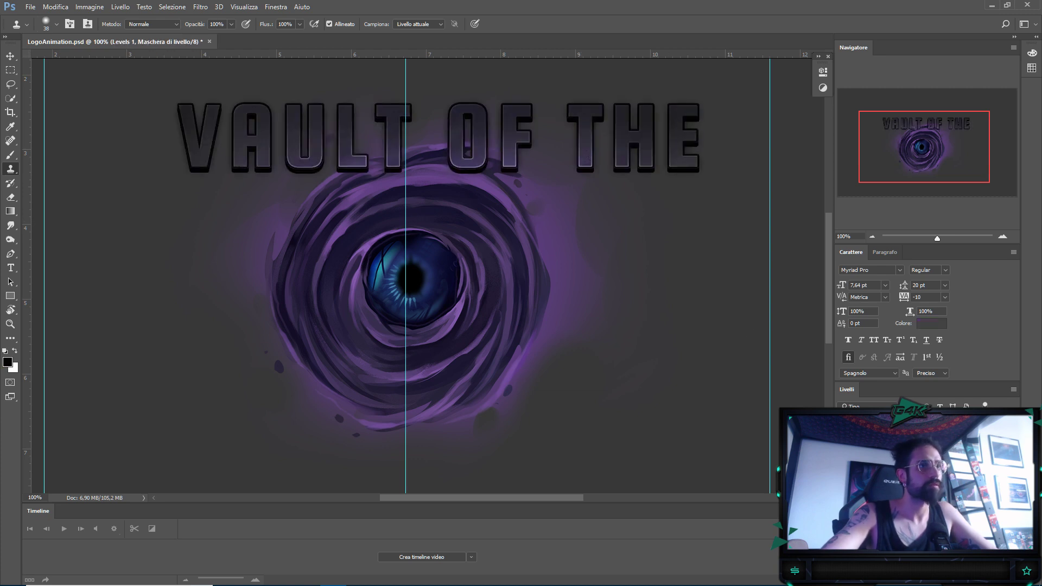
pyautogui.hotkey('ctrl', ',')
pyautogui.hotkey('ctrl', 'alt', 'a')
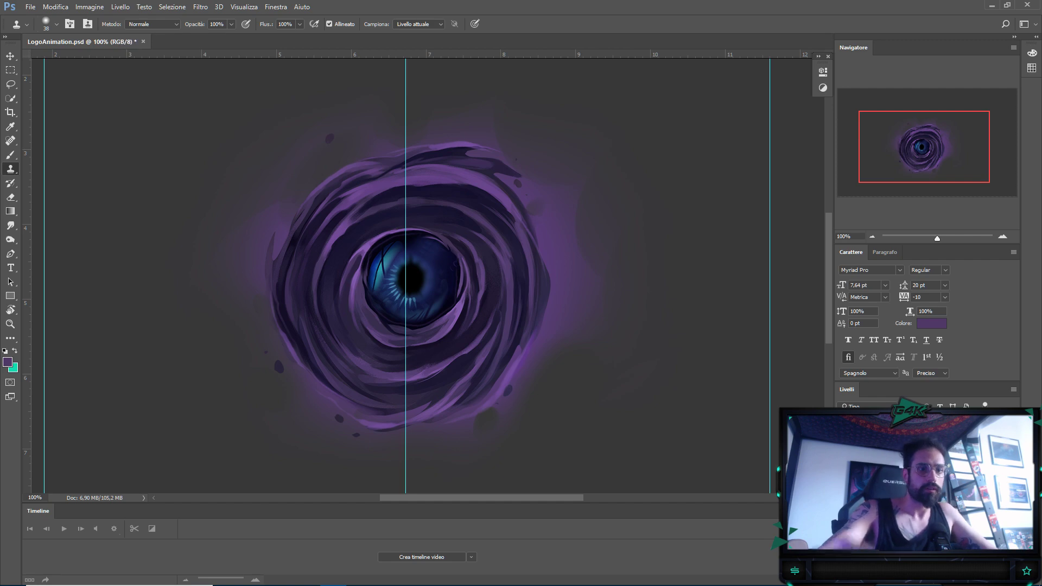
pyautogui.hotkey('alt', '.')
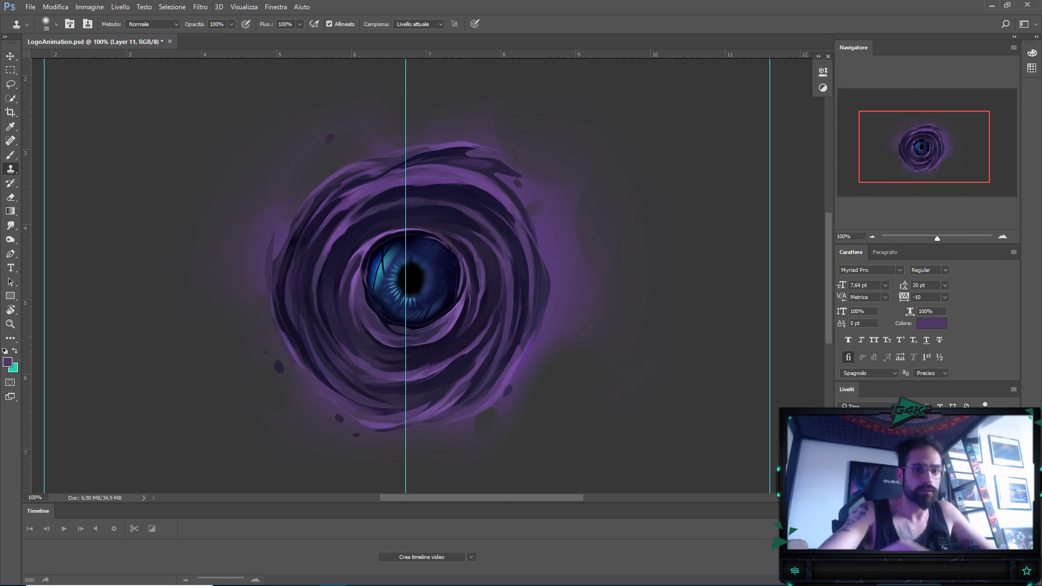
pyautogui.hotkey('ctrl', '-')
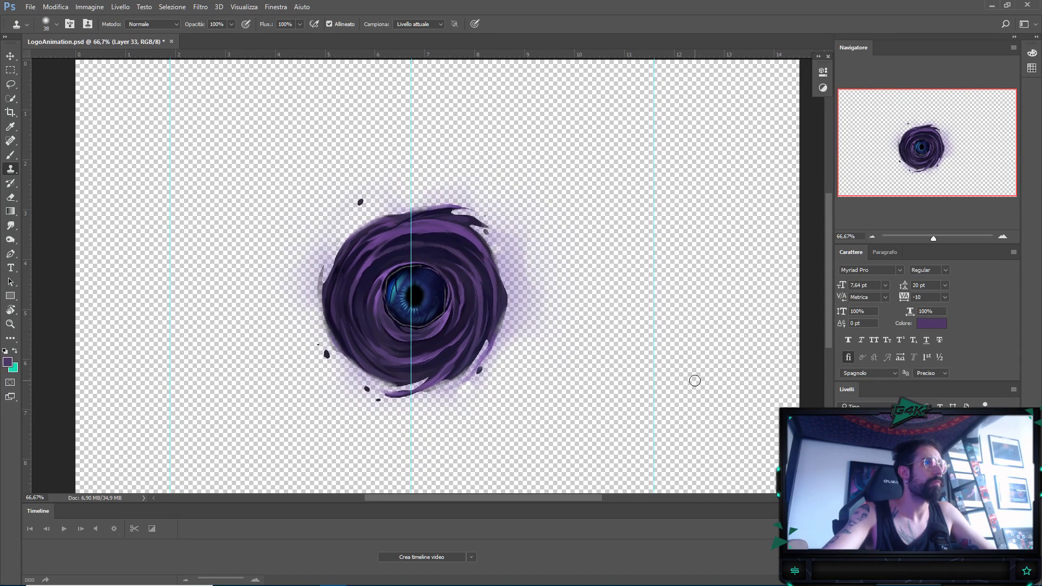
# Export the visible layers to separate transparent PNG-24 files with the prefix LogoAnimation into the Scorp folder inside Logo
pyautogui.click(30, 6)
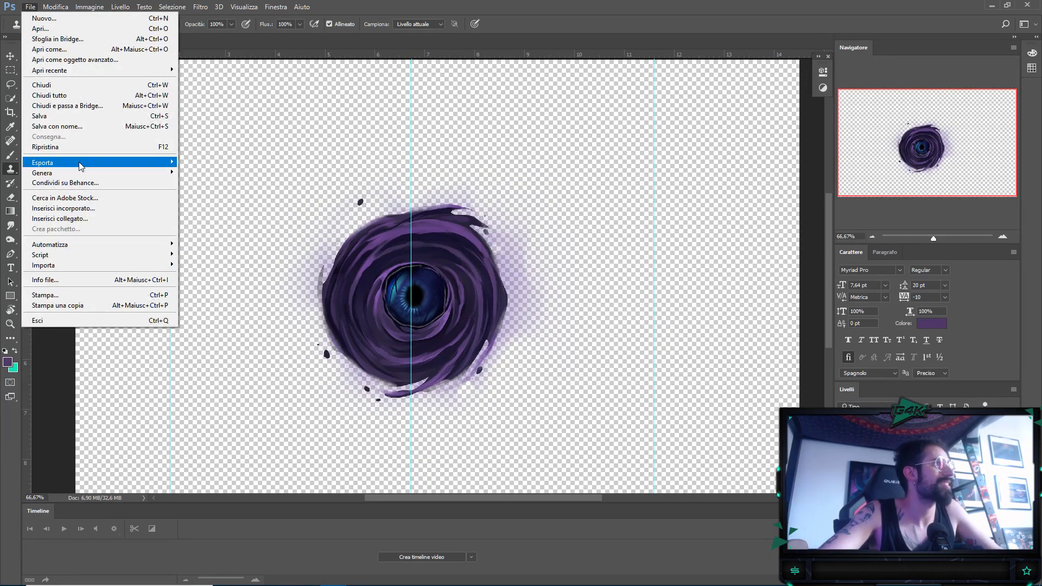
pyautogui.moveTo(69, 258)
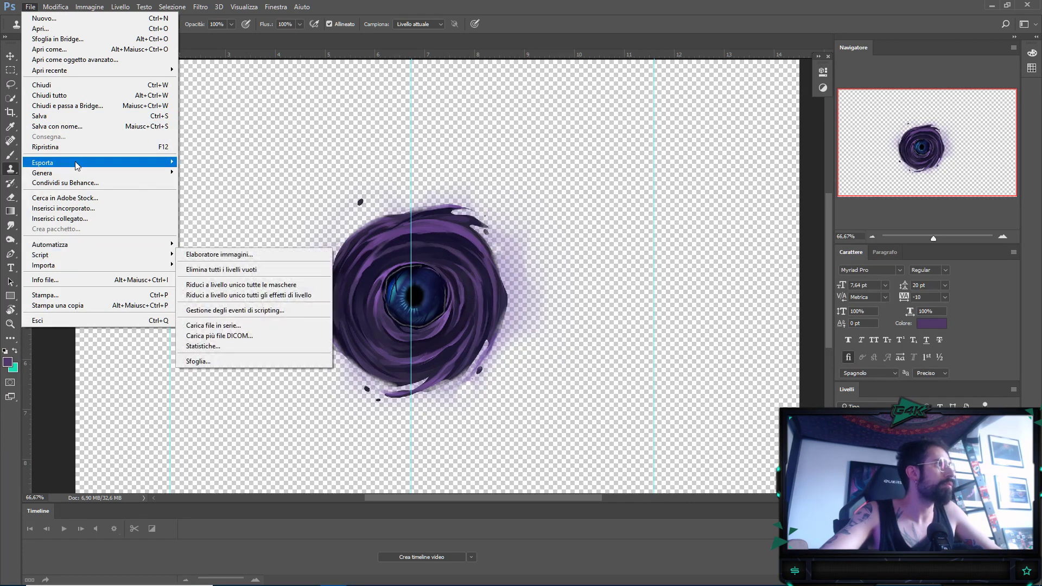
pyautogui.moveTo(70, 162)
pyautogui.click(281, 251)
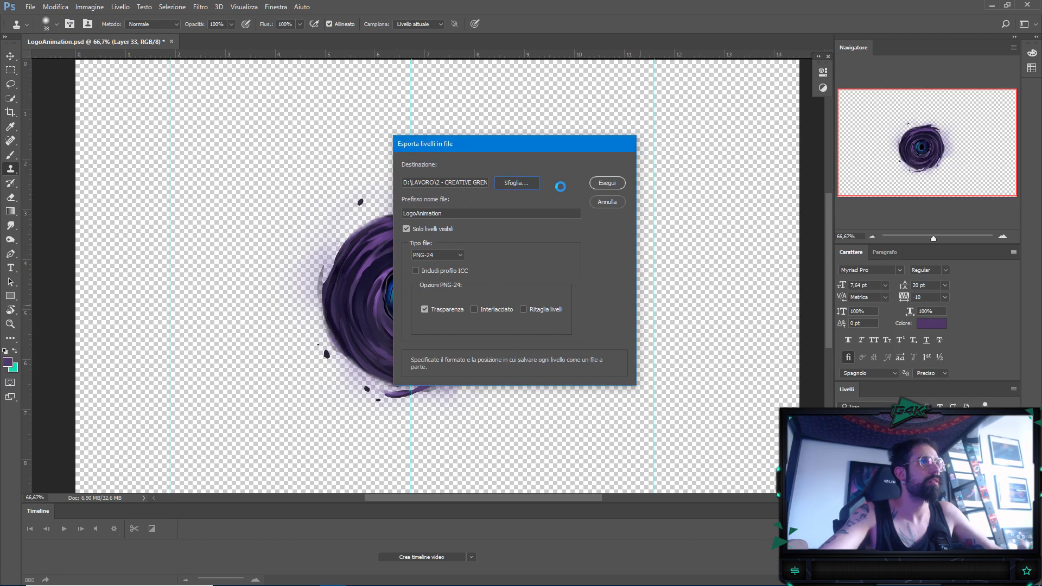
pyautogui.scroll(-2, 548, 337)
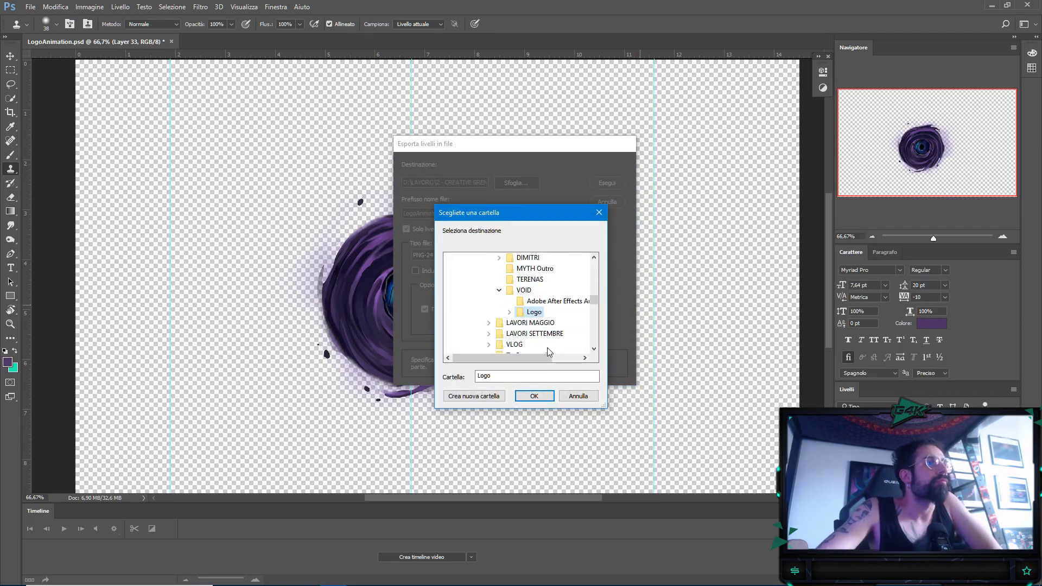
pyautogui.scroll(1, 543, 325)
pyautogui.scroll(-2, 521, 304)
pyautogui.click(510, 279)
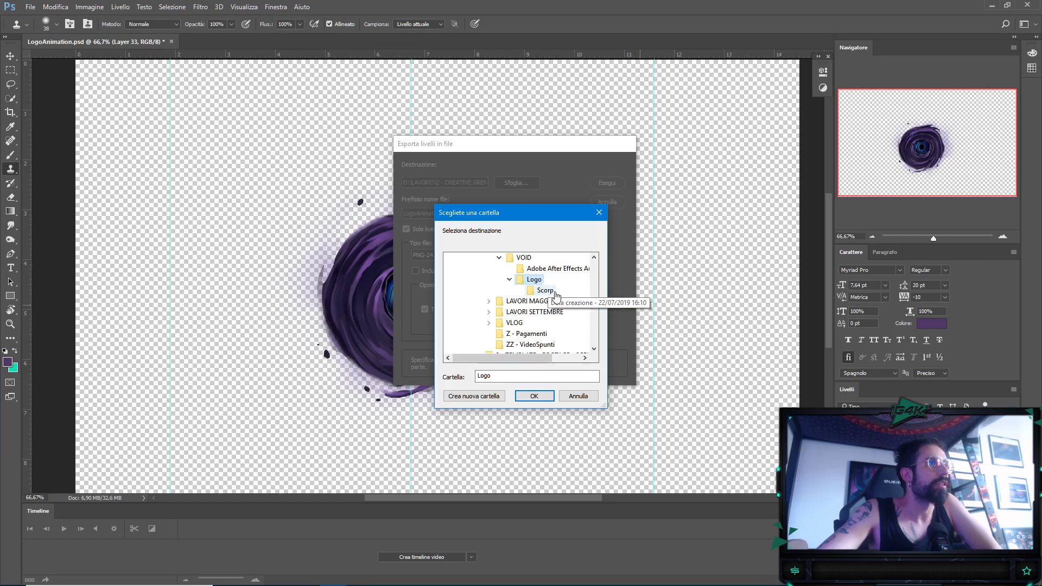
pyautogui.click(550, 294)
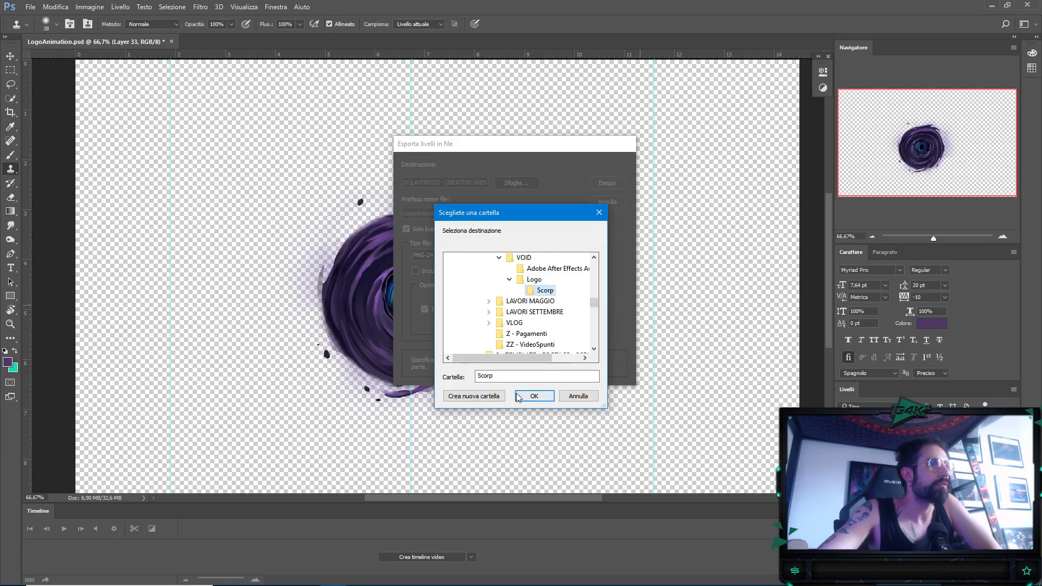
pyautogui.click(532, 398)
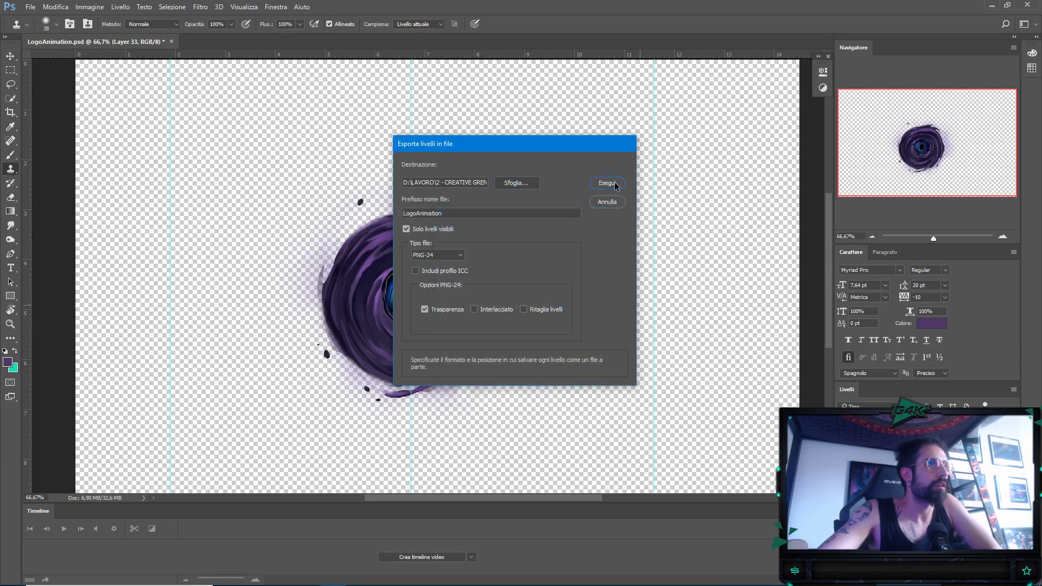
pyautogui.click(607, 184)
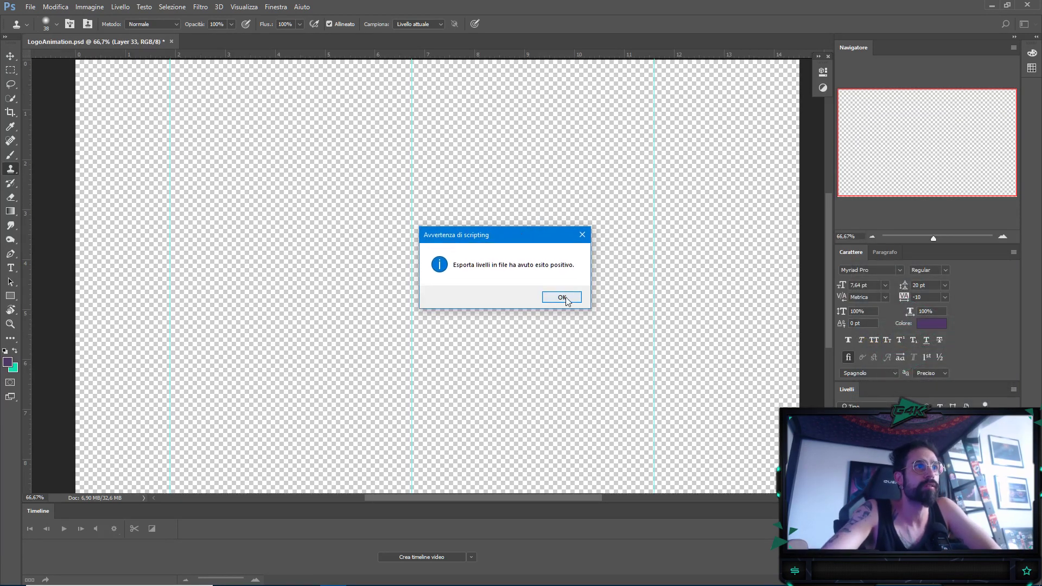
pyautogui.click(562, 298)
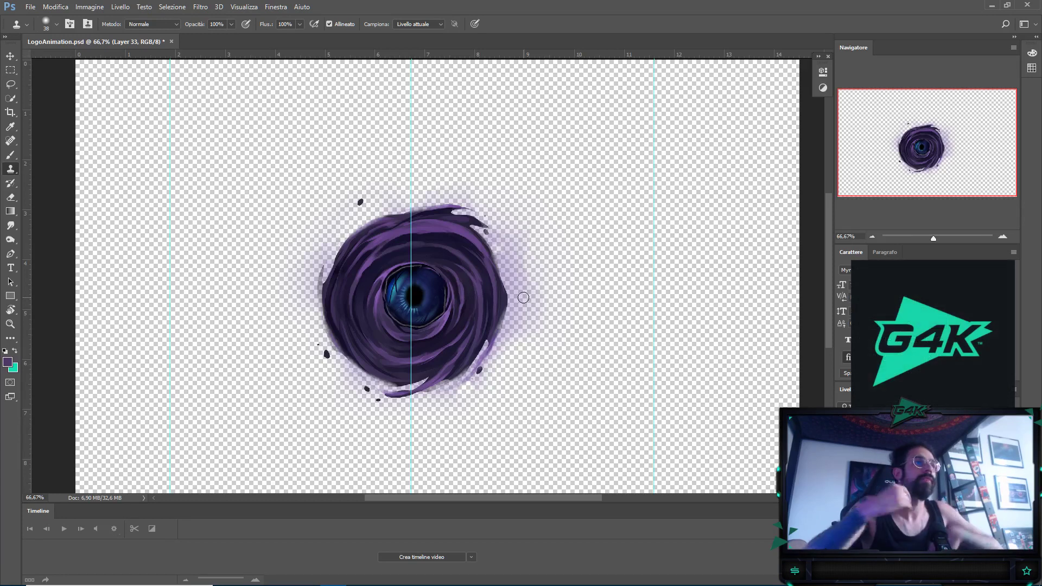
# Switch to File Explorer, open the Scorp folder and check the exported layer images, including the black LogoAnimation_0001_Livello-2.png
pyautogui.moveTo(453, 292); pyautogui.dragTo(469, 269)
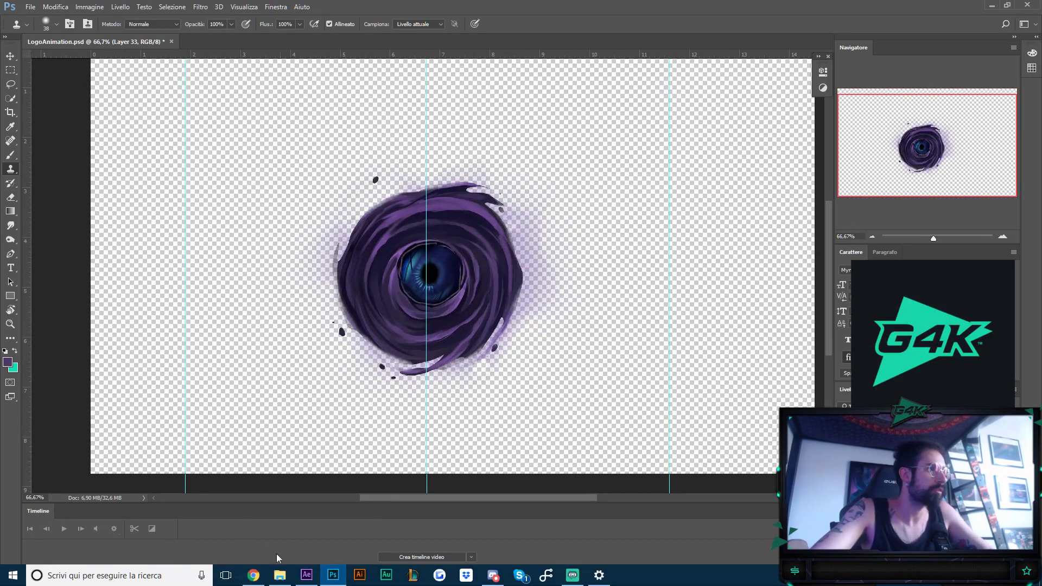
pyautogui.click(279, 574)
pyautogui.click(281, 261)
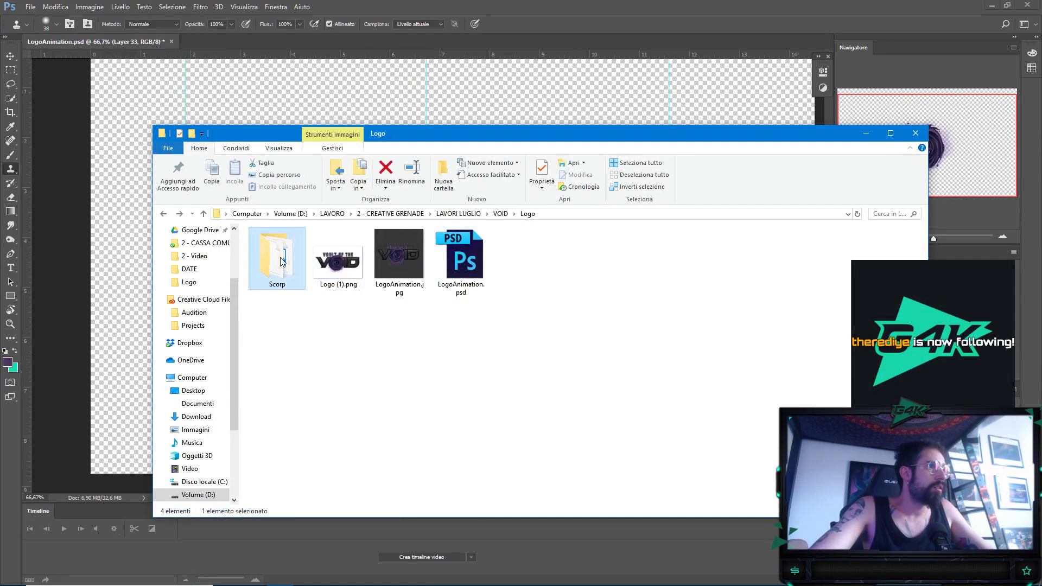
pyautogui.doubleClick(281, 261)
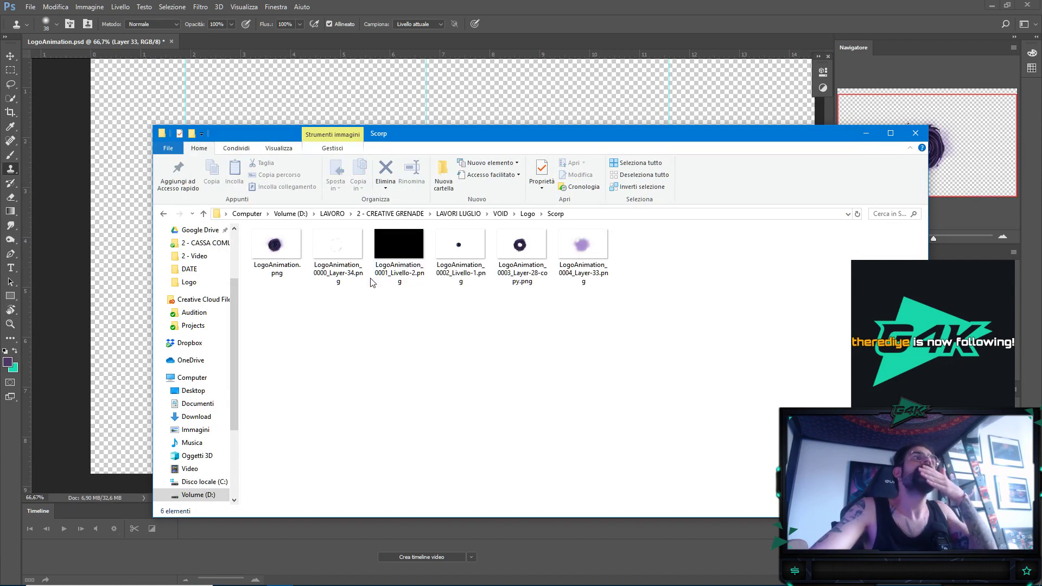
pyautogui.click(402, 268)
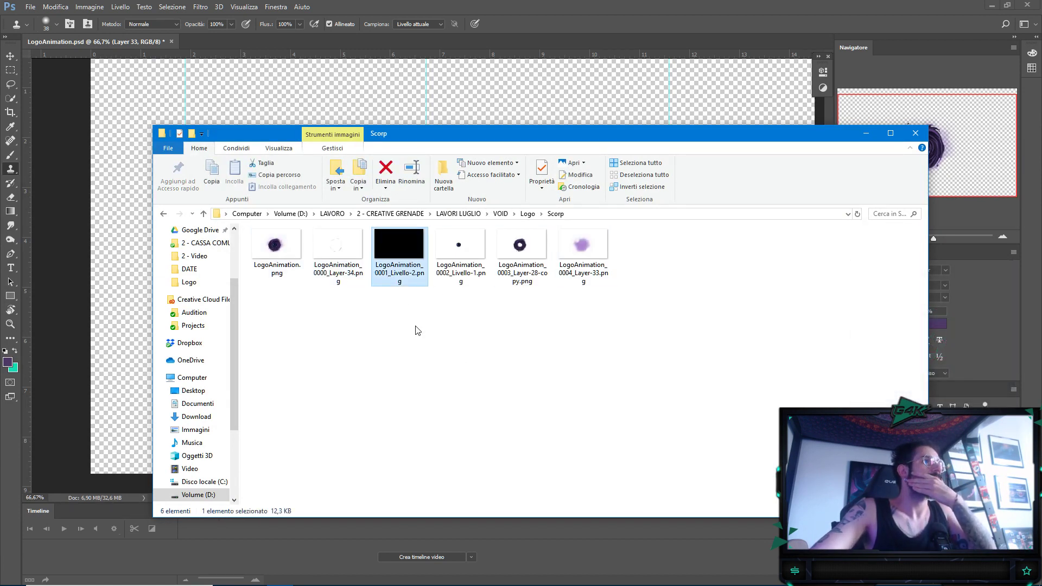
pyautogui.click(408, 214)
pyautogui.hotkey('alt', 'Left')
pyautogui.press('Return')
pyautogui.click(933, 78)
# Select the four exported PNGs Layer-34, Livello-1, Layer-28-copy and Layer-33 in the Scorp folder and switch to After Effects
pyautogui.click(461, 255)
pyautogui.click(638, 384)
pyautogui.moveTo(658, 329); pyautogui.dragTo(461, 255)
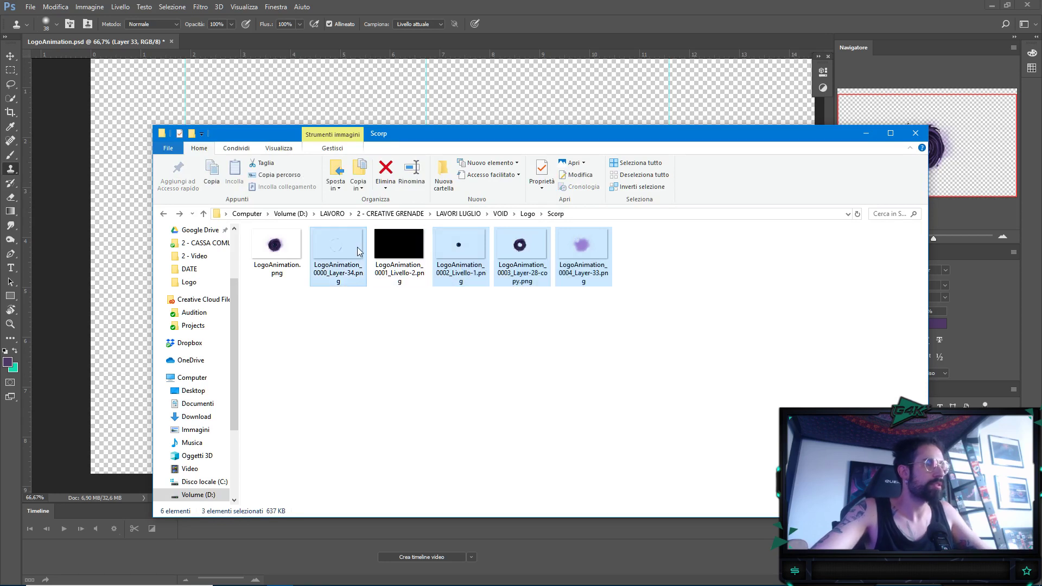
pyautogui.click(308, 576)
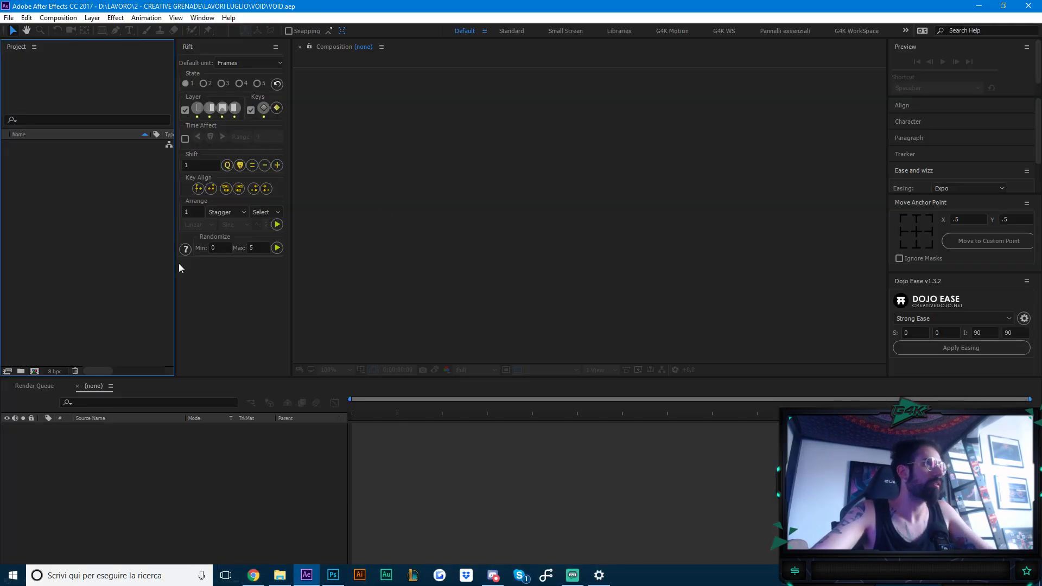
pyautogui.hotkey('alt', 'Tab')
pyautogui.hotkey('alt', 'Tab')
# Create a project folder named Vortex Eye
pyautogui.click(20, 372)
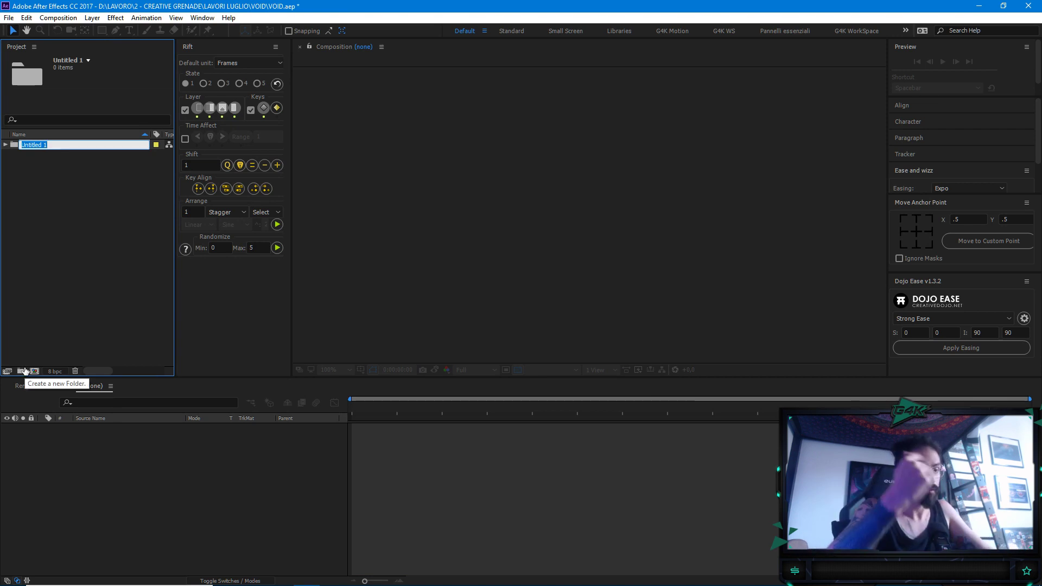
pyautogui.write('Vort')
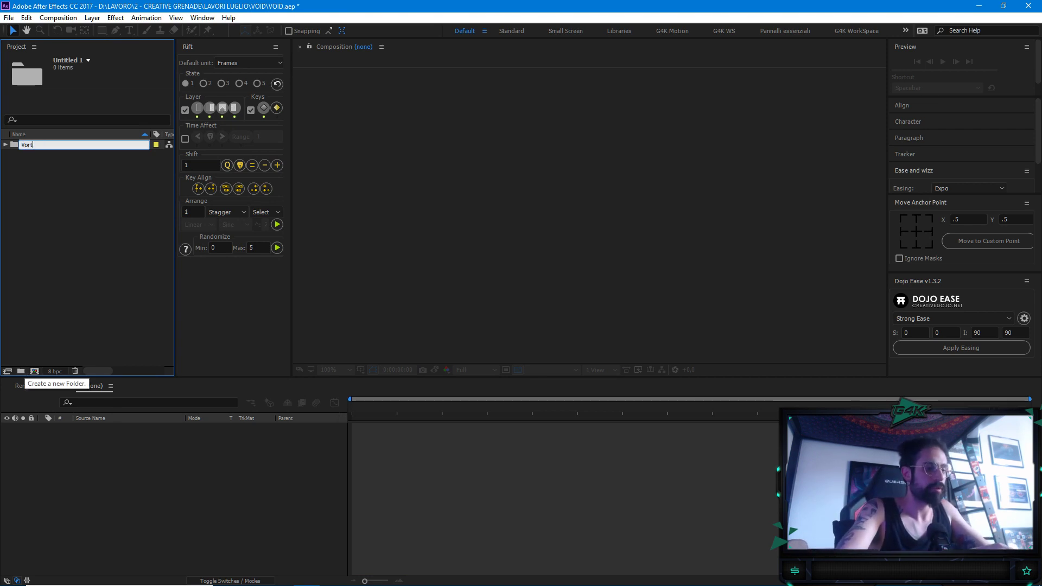
pyautogui.write('ex Eye')
pyautogui.press('Return')
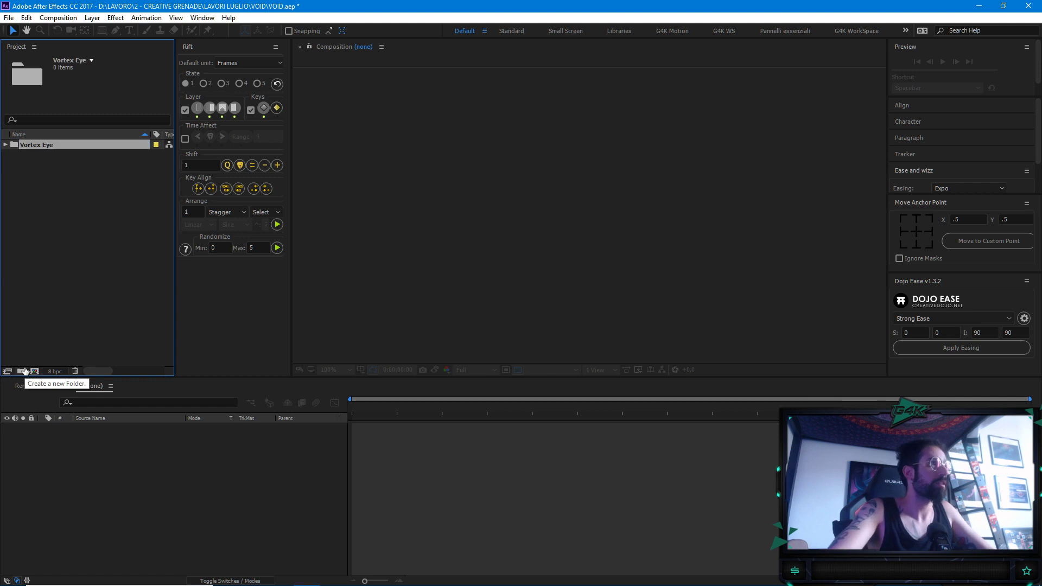
# Import the four selected layer PNGs from File Explorer into the Vortex Eye folder and expand it
pyautogui.hotkey('alt', 'Tab')
pyautogui.moveTo(338, 255); pyautogui.dragTo(40, 162)
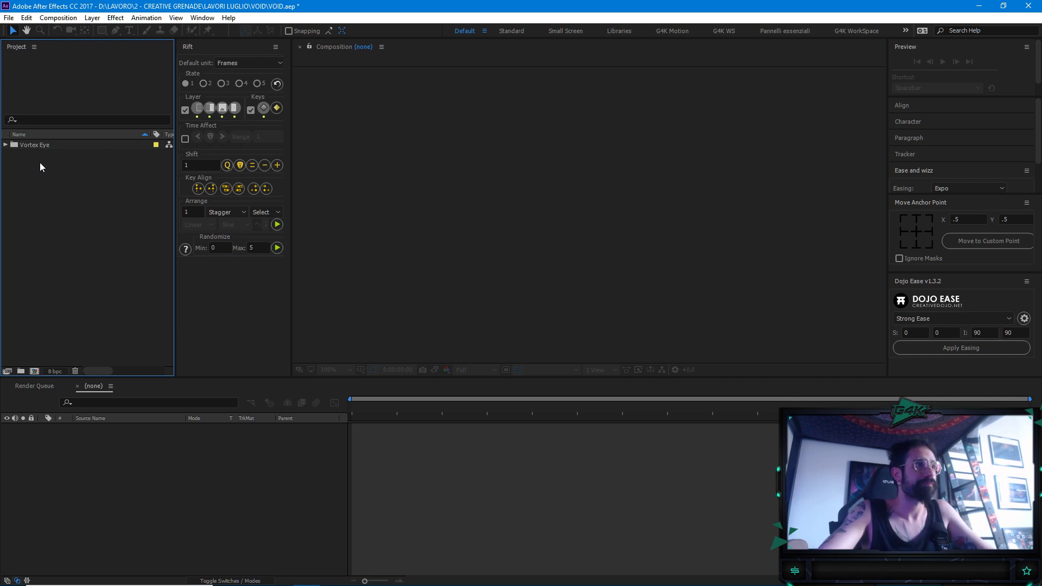
pyautogui.click(5, 145)
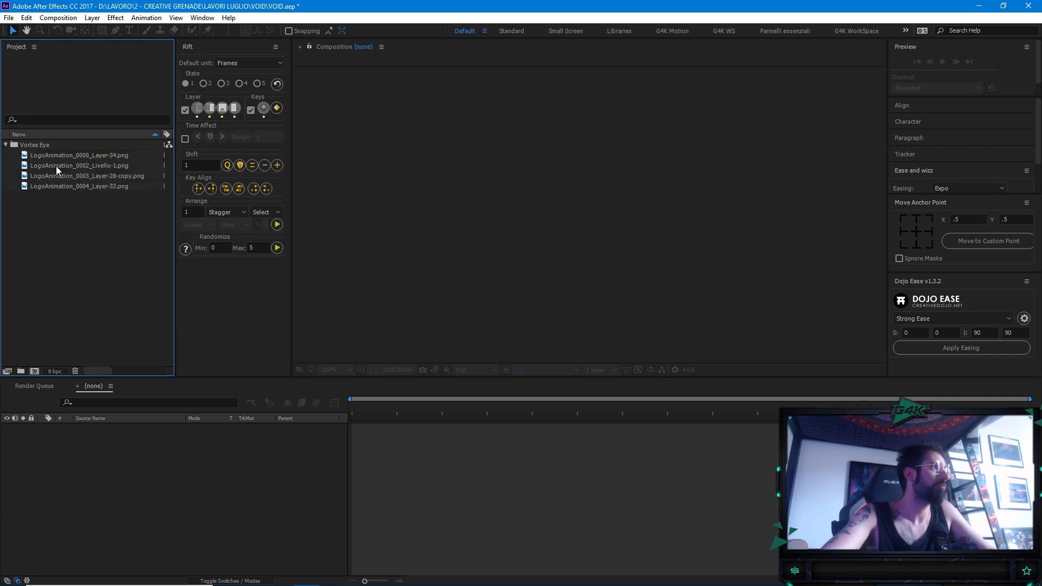
# Create a composition named Comp 1 at 1920 x 1080 px, 30 frames per second and 15 seconds long
pyautogui.click(35, 372)
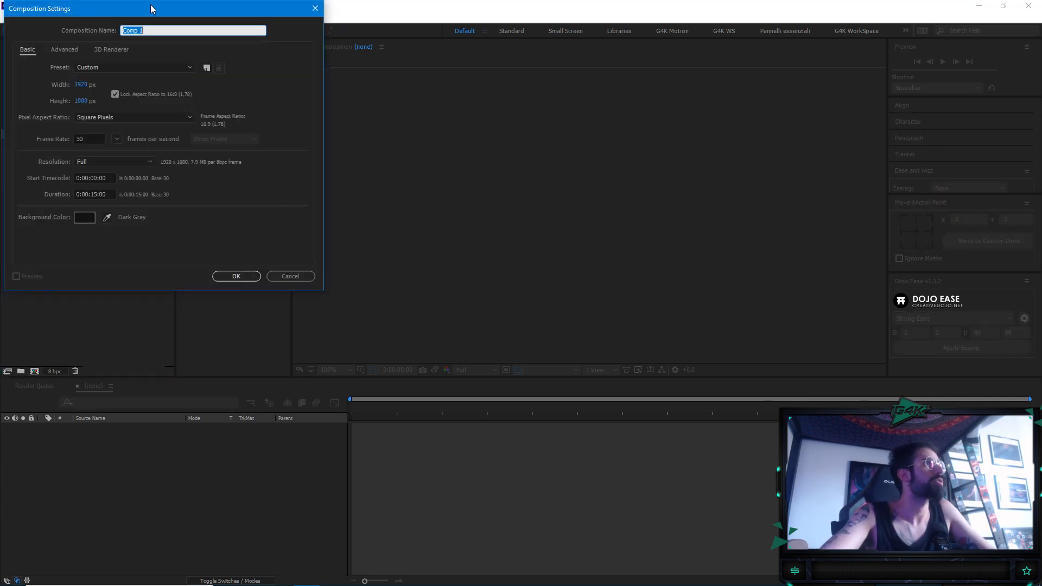
pyautogui.doubleClick(285, 215)
pyautogui.moveTo(389, 84); pyautogui.dragTo(530, 85)
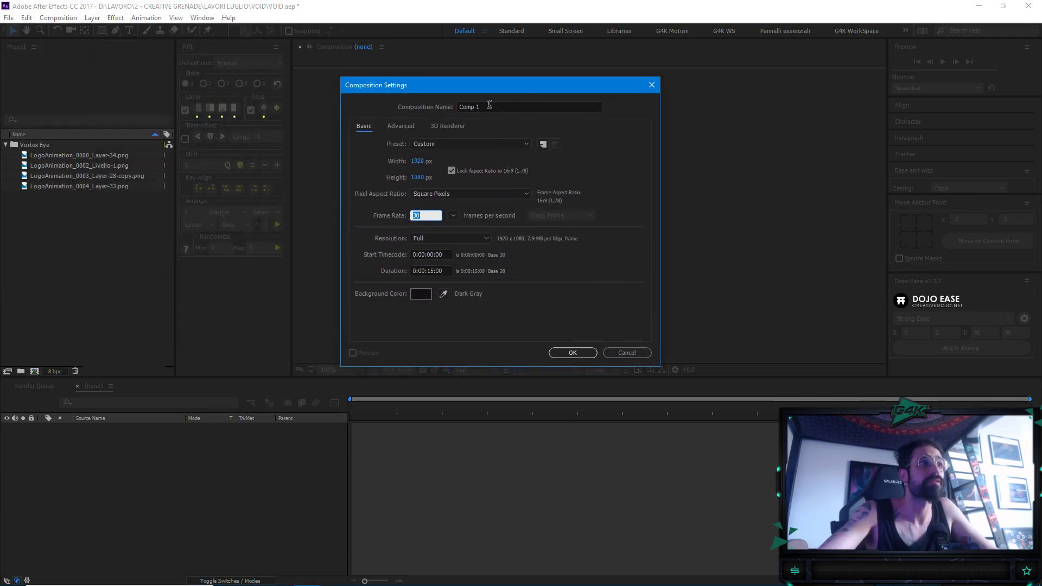
pyautogui.moveTo(502, 88); pyautogui.dragTo(516, 90)
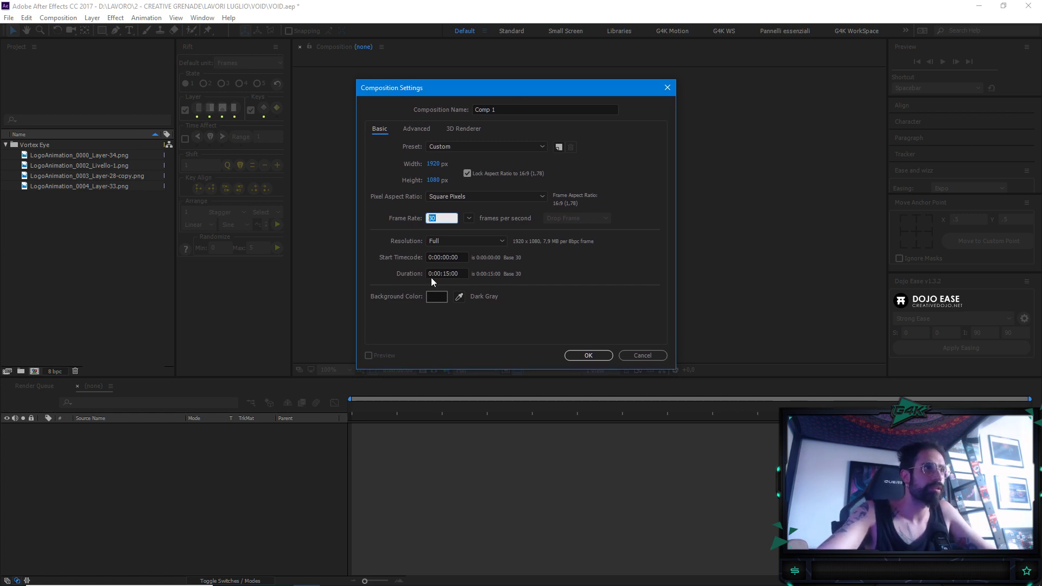
pyautogui.click(447, 273)
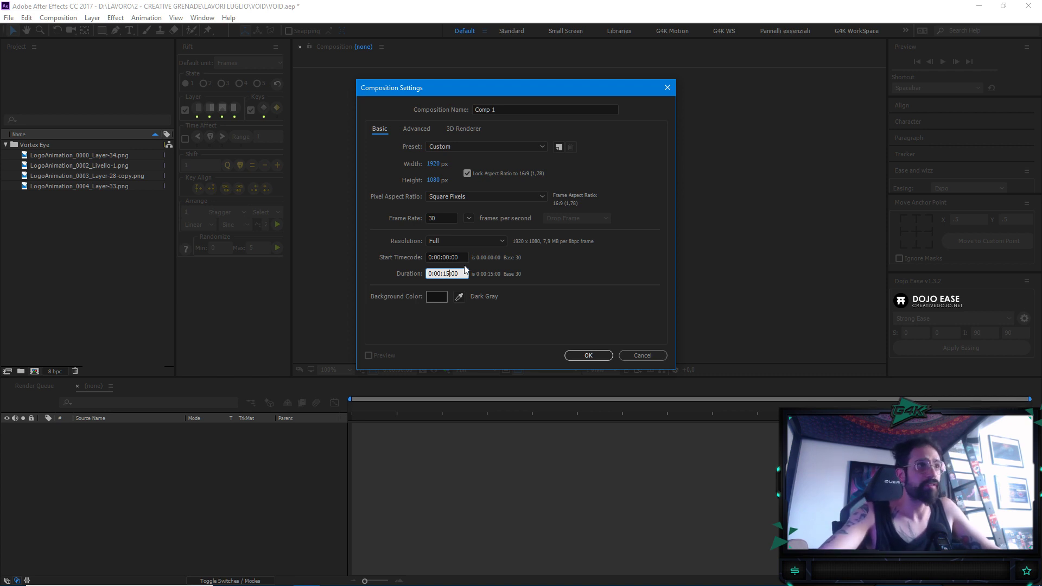
pyautogui.click(588, 355)
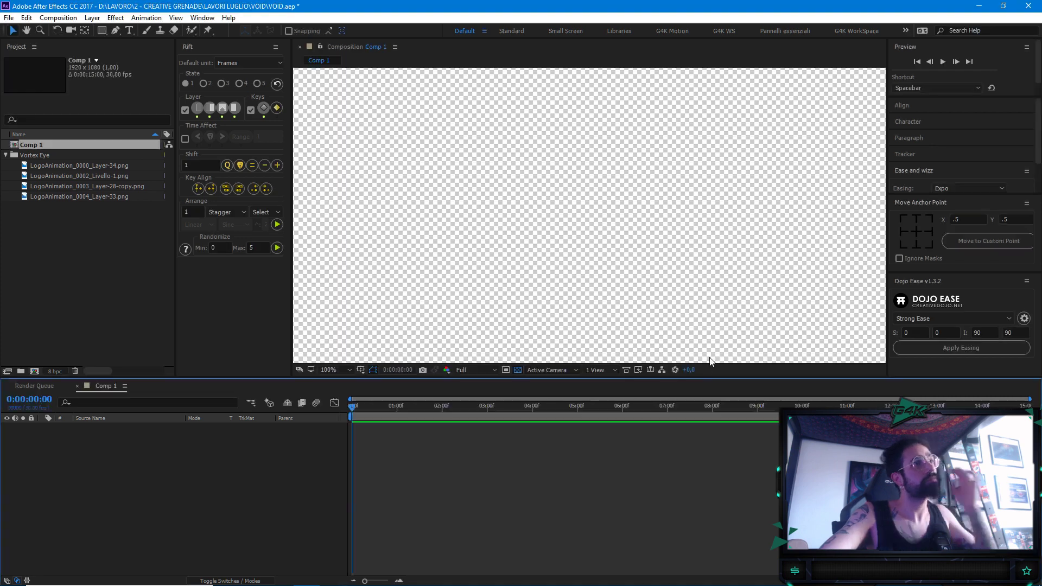
# Enlarge the composition viewer area and turn off its transparency grid
pyautogui.scroll(-2, 596, 237)
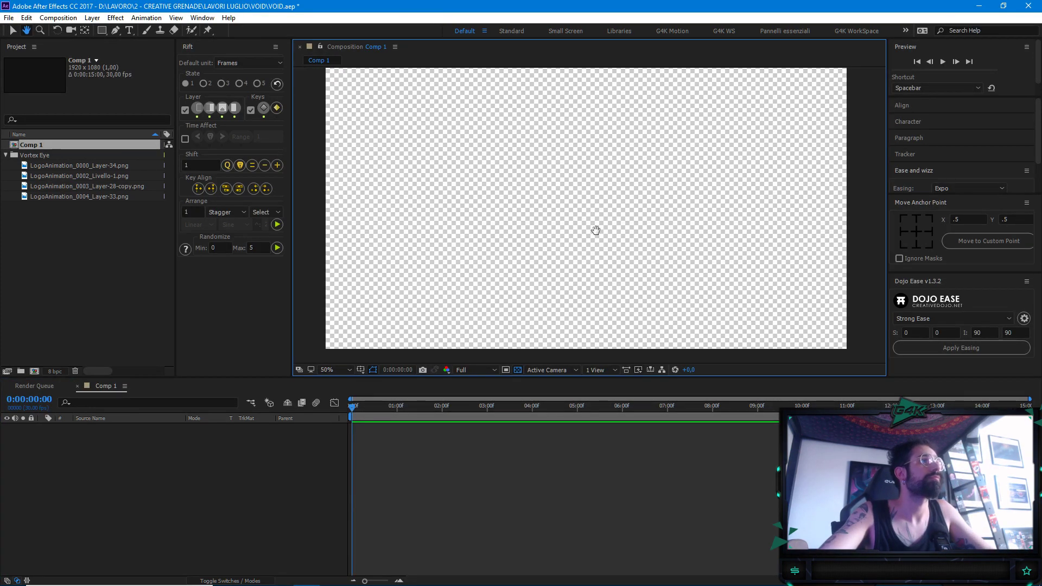
pyautogui.moveTo(572, 376); pyautogui.dragTo(577, 397)
pyautogui.click(518, 390)
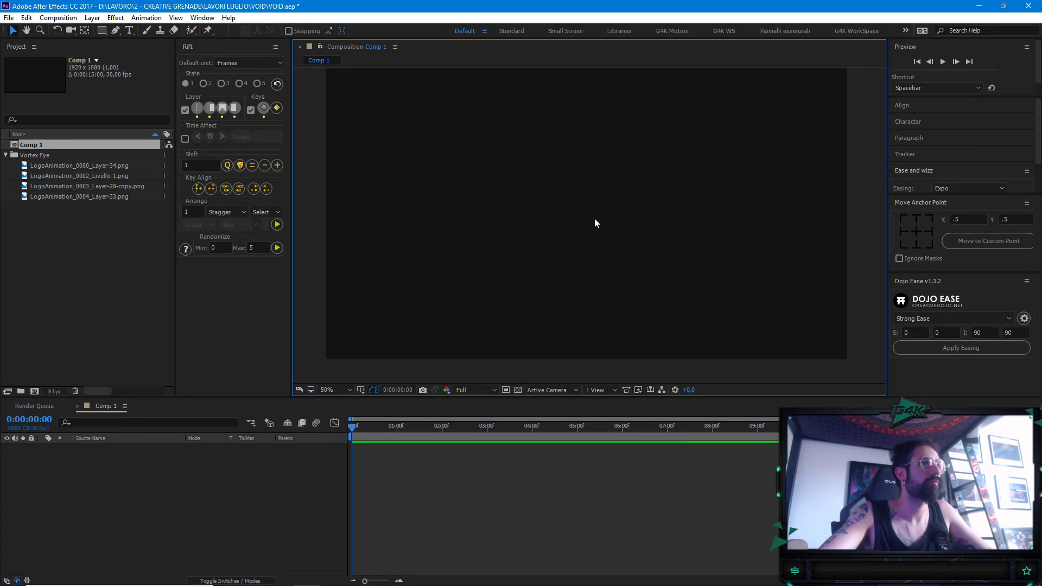
# Add all four LogoAnimation PNGs from the Vortex Eye folder to Comp 1 as layers, keeping their order
pyautogui.click(100, 257)
pyautogui.click(84, 157)
pyautogui.click(86, 166)
pyautogui.keyDown('shift'); pyautogui.click(90, 197); pyautogui.keyUp('shift')
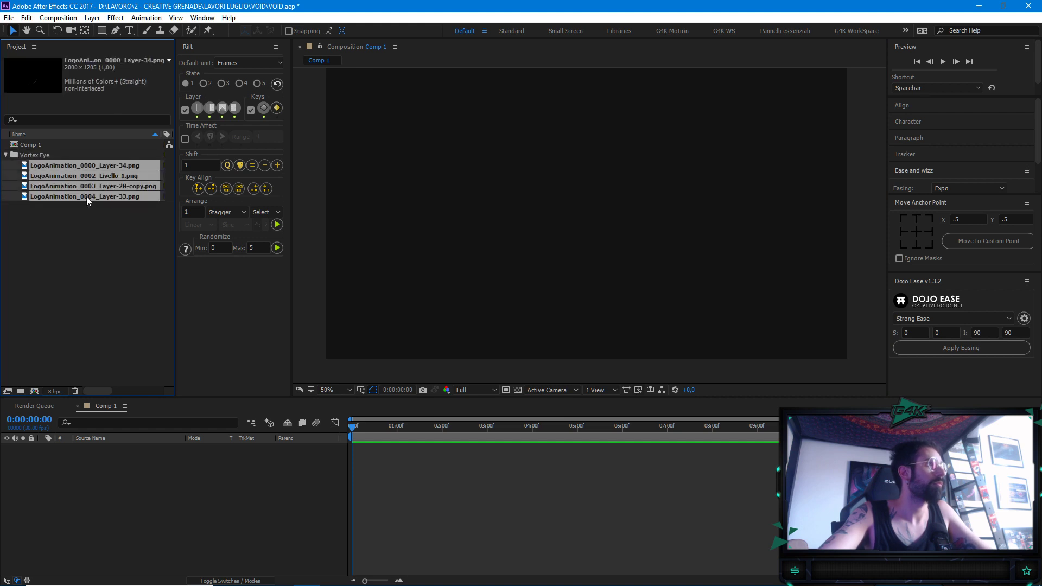
pyautogui.moveTo(96, 202); pyautogui.dragTo(149, 537)
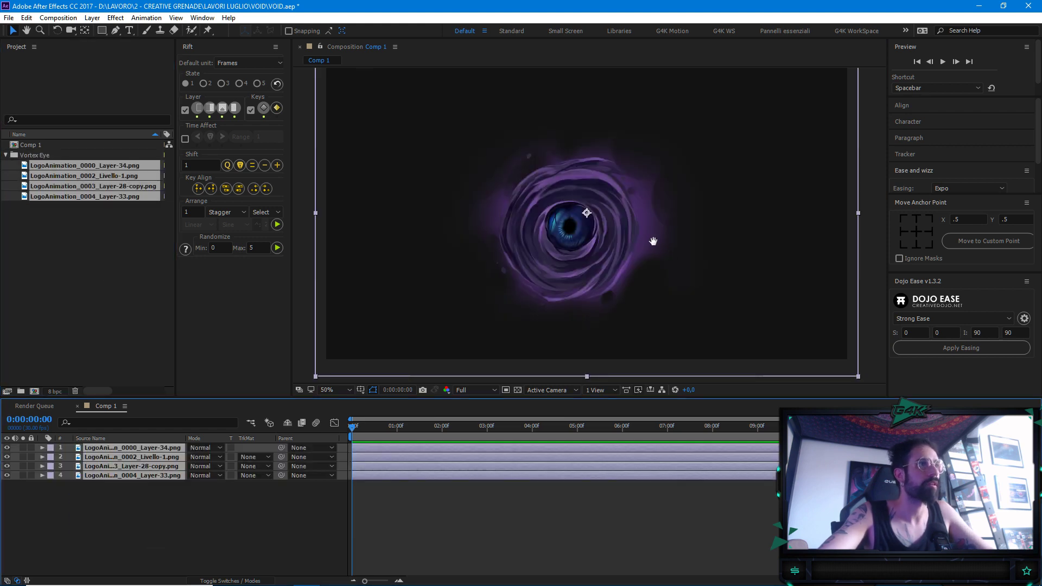
# Examine the assembled eye, vortex, debris and glow in the composition, both close up and as a whole
pyautogui.press('h')
pyautogui.press('v')
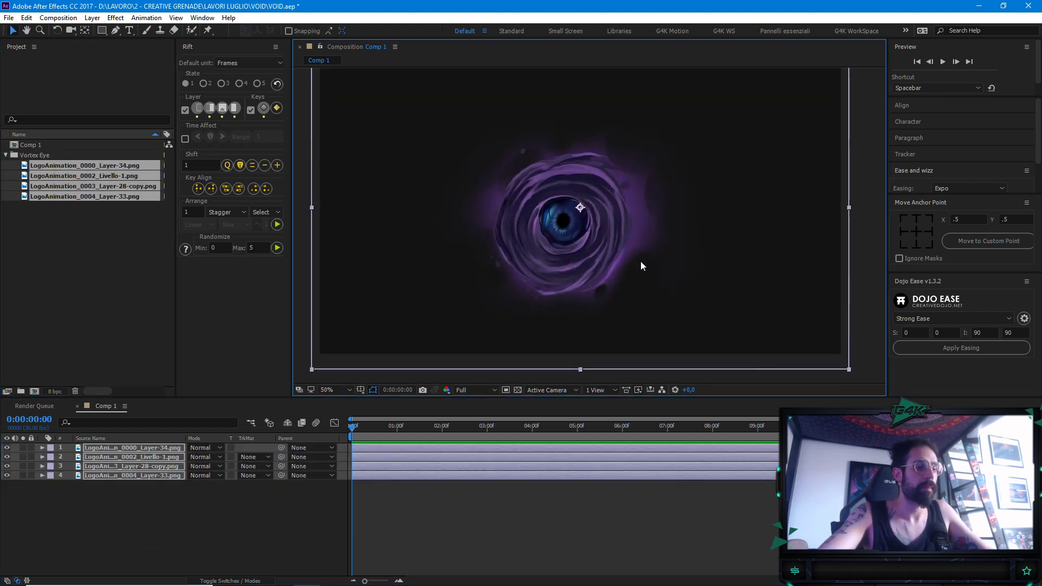
pyautogui.moveTo(633, 398); pyautogui.dragTo(639, 408)
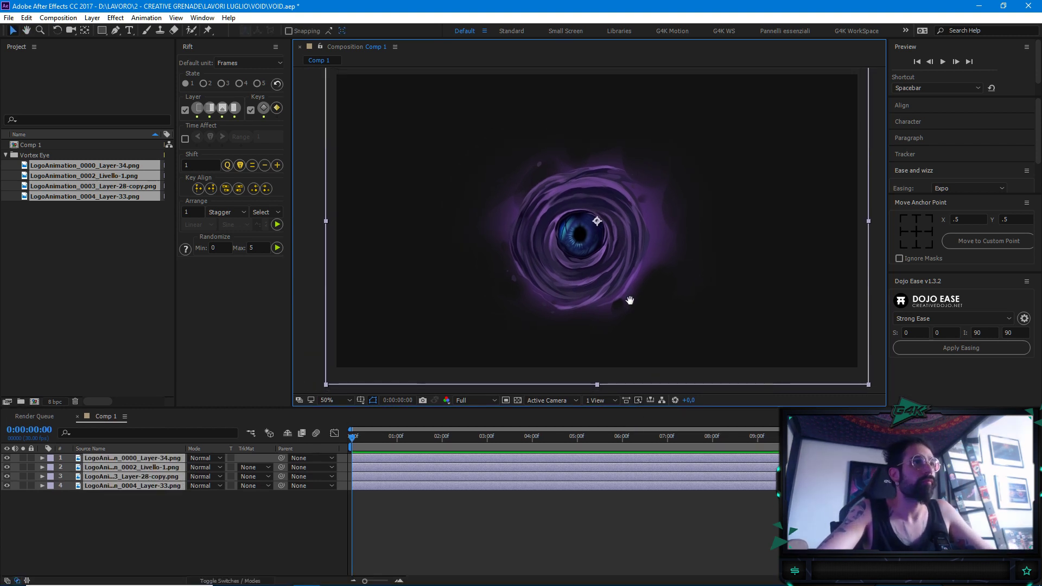
pyautogui.press('h')
pyautogui.moveTo(625, 292); pyautogui.dragTo(623, 301)
pyautogui.press('.')
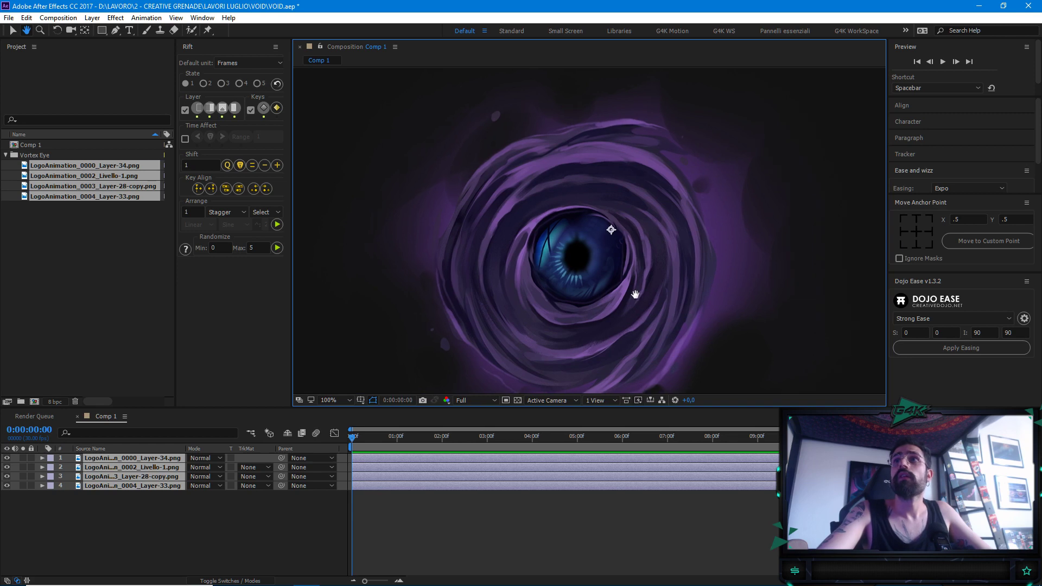
pyautogui.press('.')
pyautogui.press(',')
pyautogui.press(',')
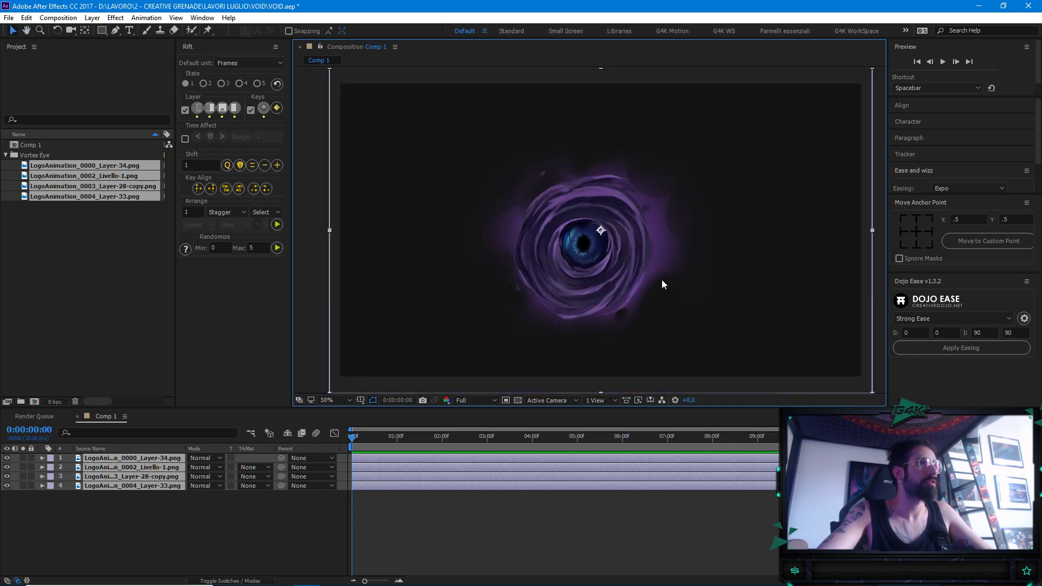
pyautogui.scroll(3, 658, 288)
pyautogui.scroll(-3, 651, 337)
pyautogui.moveTo(644, 327); pyautogui.dragTo(619, 263)
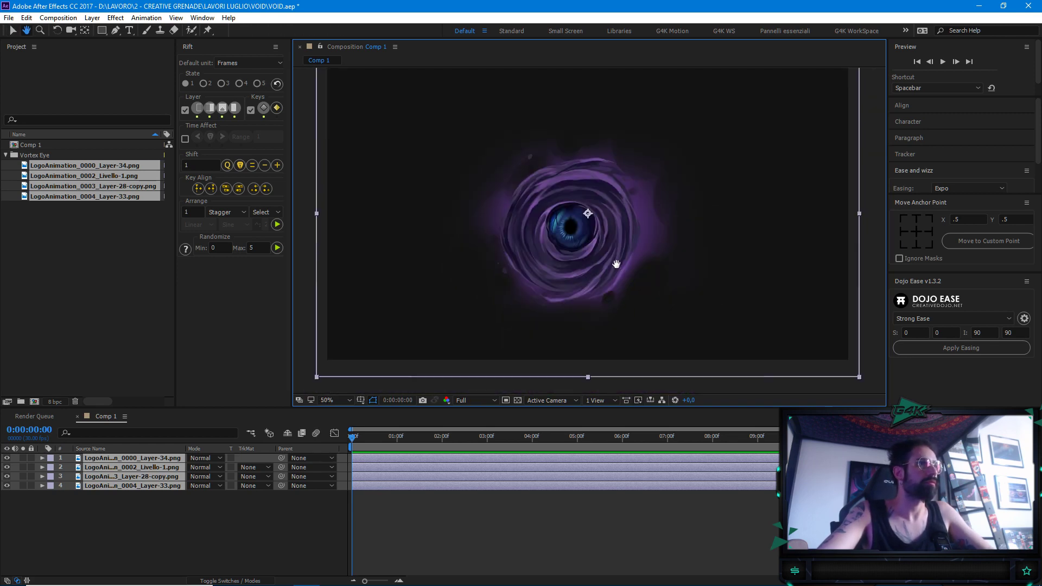
# Show the guide overlay with the composition's centre mark and move all four layers so the pupil sits on that mark
pyautogui.click(360, 401)
pyautogui.click(380, 411)
pyautogui.press('.')
pyautogui.press('.')
pyautogui.moveTo(632, 287); pyautogui.dragTo(610, 291)
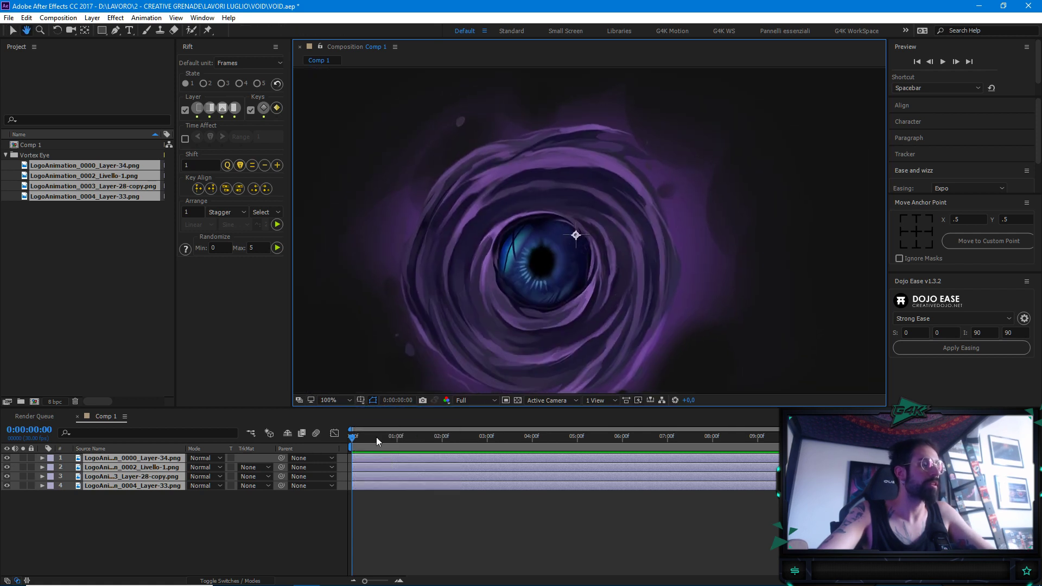
pyautogui.moveTo(530, 266); pyautogui.dragTo(571, 258)
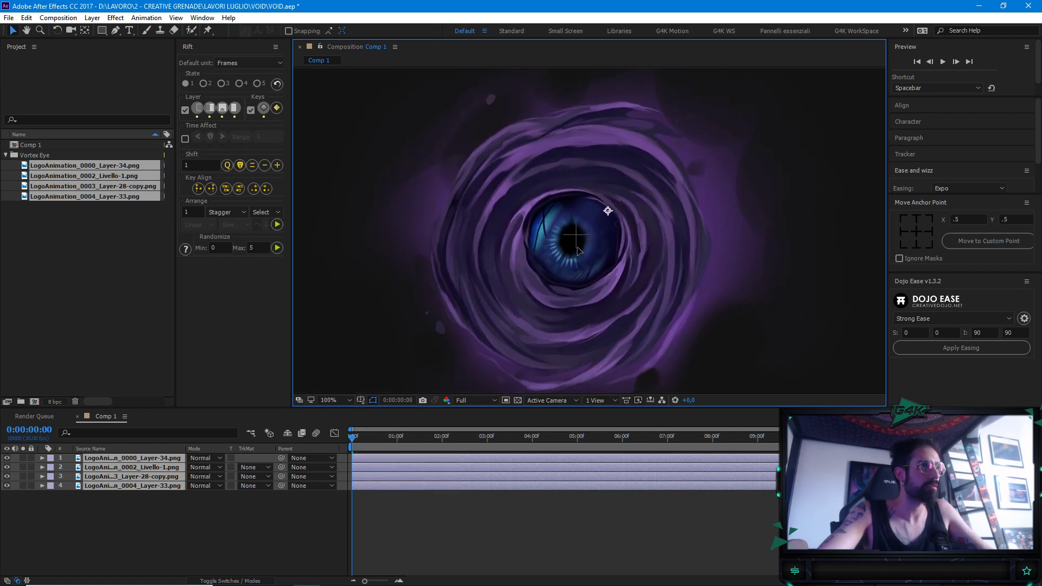
pyautogui.scroll(1, 571, 259)
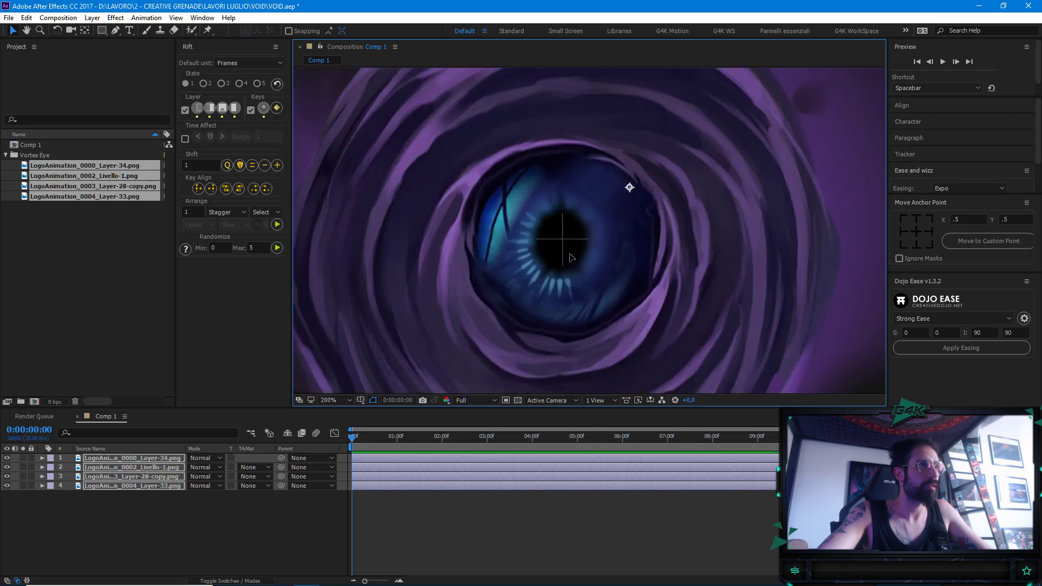
pyautogui.scroll(3, 577, 260)
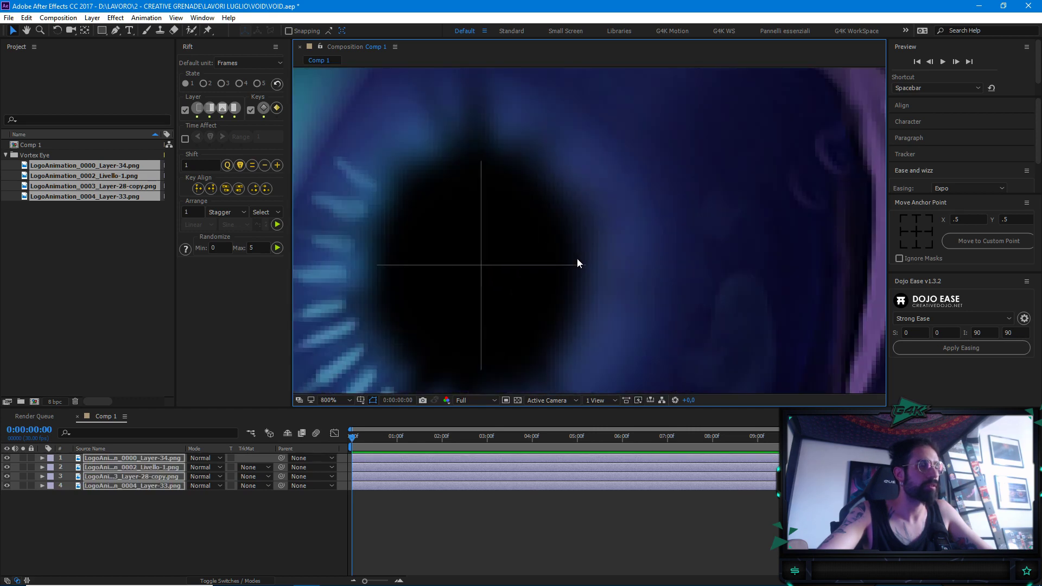
pyautogui.scroll(-3, 577, 260)
pyautogui.scroll(3, 577, 263)
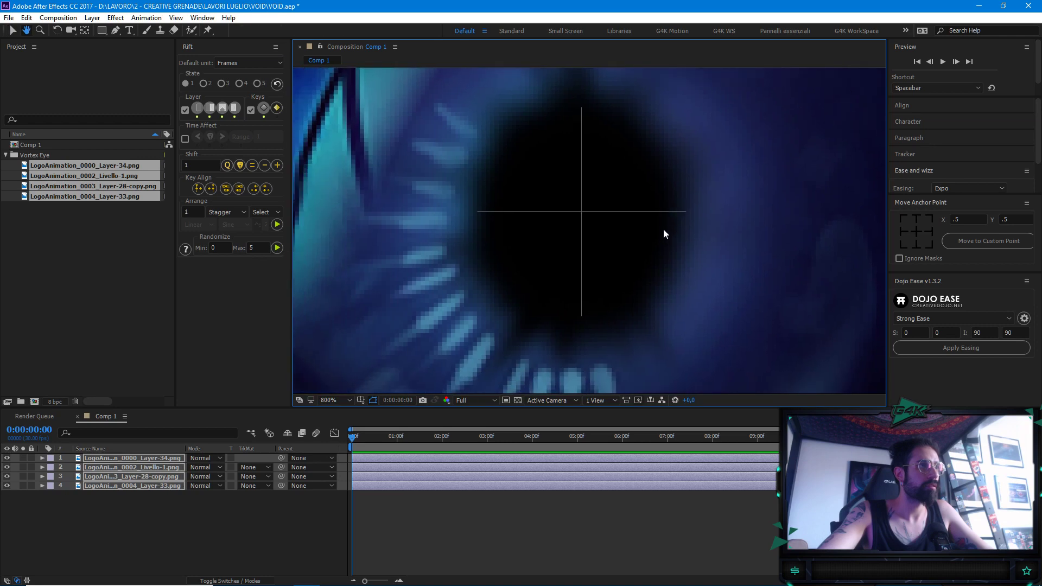
pyautogui.scroll(-1, 587, 266)
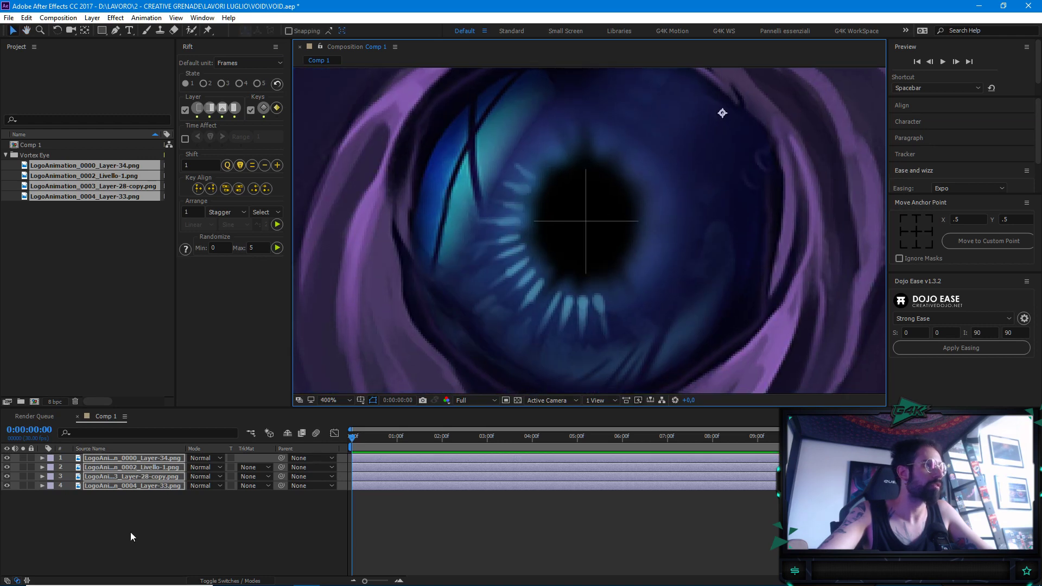
# Solo the debris, eye and vortex layers one at a time and check how each is centred on the composition's centre mark
pyautogui.click(109, 549)
pyautogui.press('/')
pyautogui.click(23, 458)
pyautogui.click(23, 458)
pyautogui.click(23, 467)
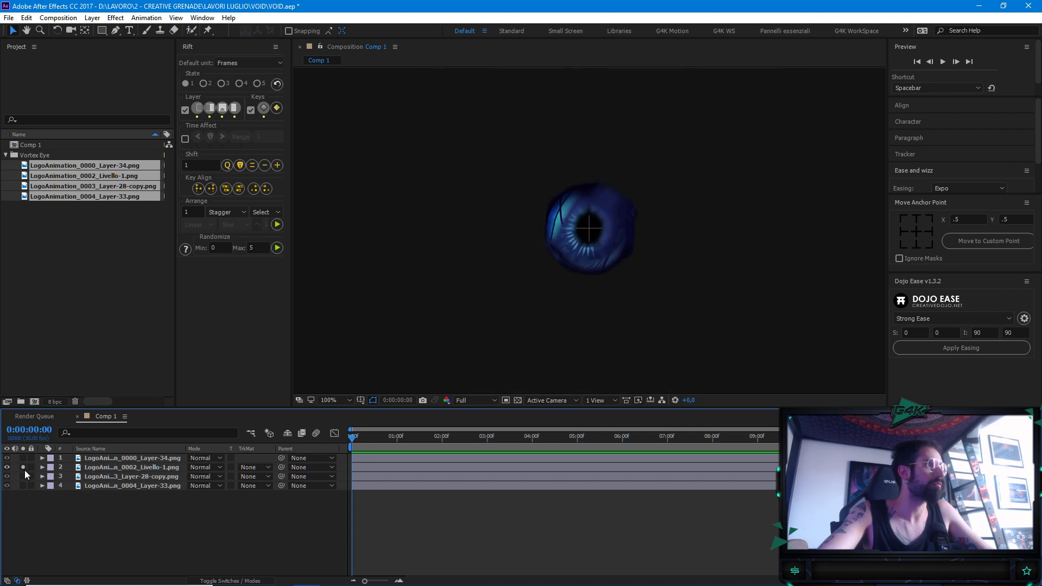
pyautogui.click(24, 470)
pyautogui.click(24, 476)
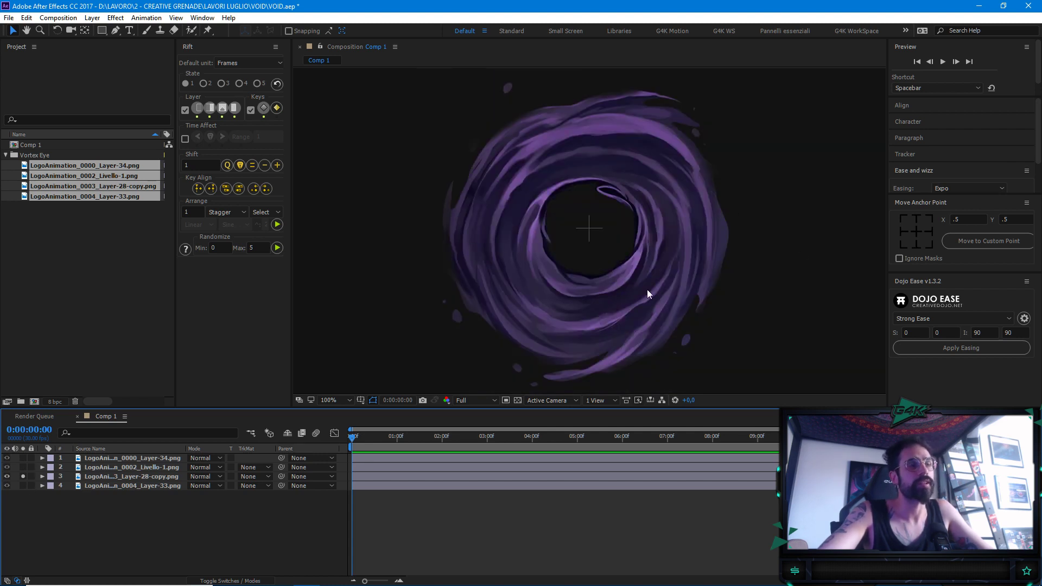
pyautogui.press('.')
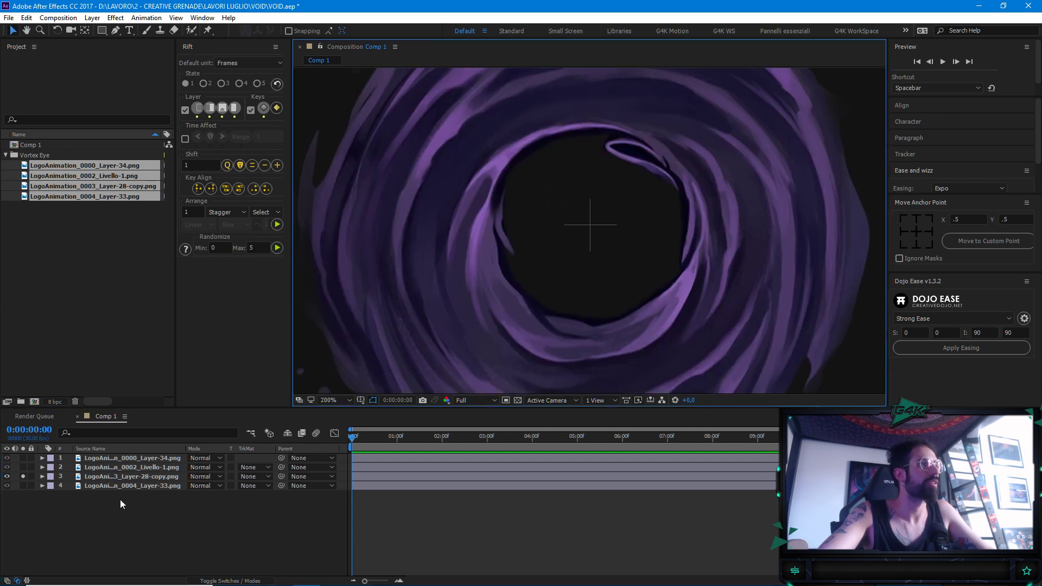
pyautogui.press(',')
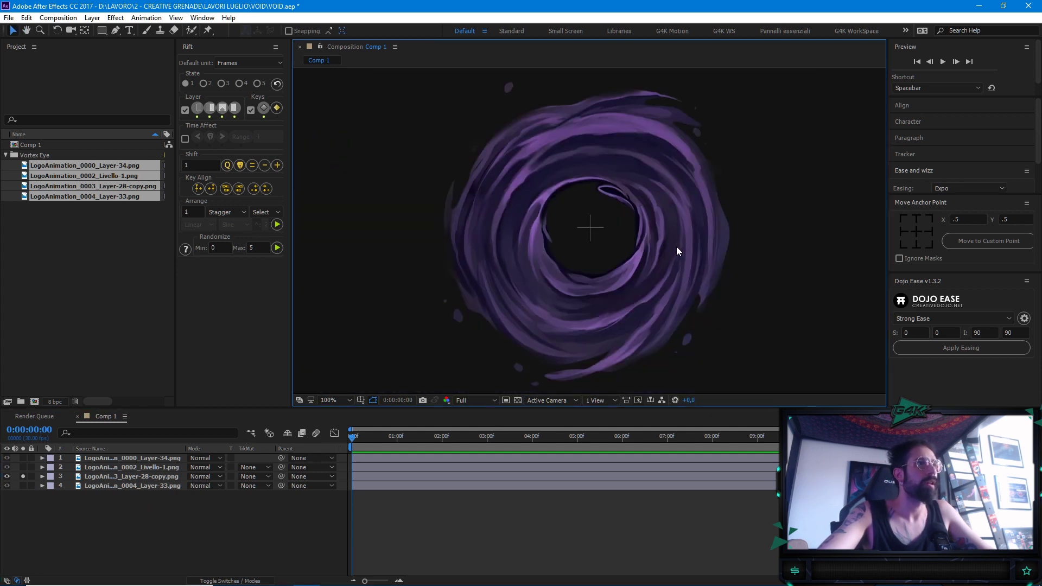
pyautogui.click(23, 476)
# Move the anchor point of the LogoAnimation_0000_Layer-34 debris layer onto the composition's centre mark inside the pupil
pyautogui.click(110, 459)
pyautogui.press('.')
pyautogui.press('.')
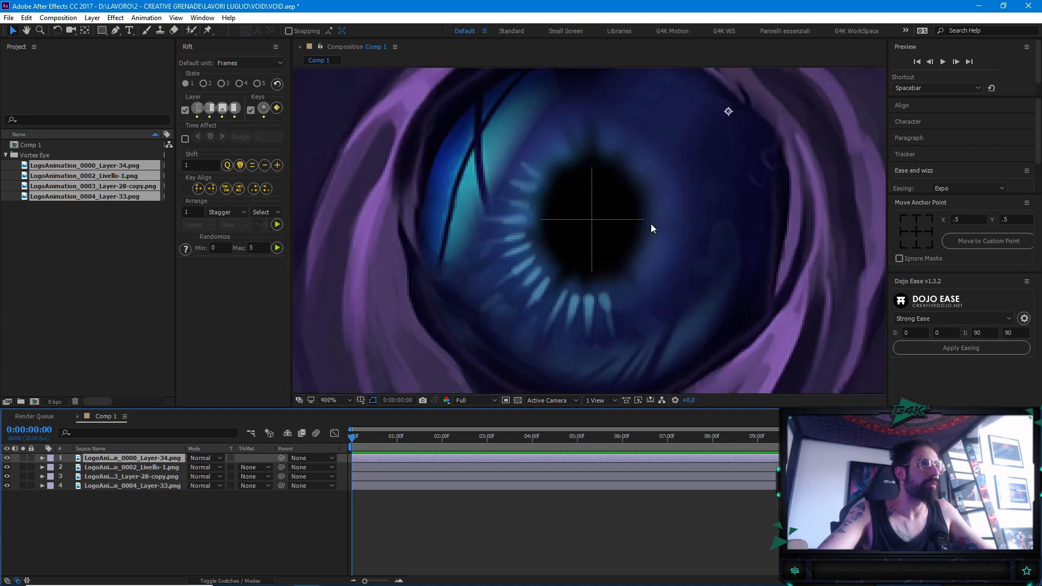
pyautogui.press('.')
pyautogui.press('y')
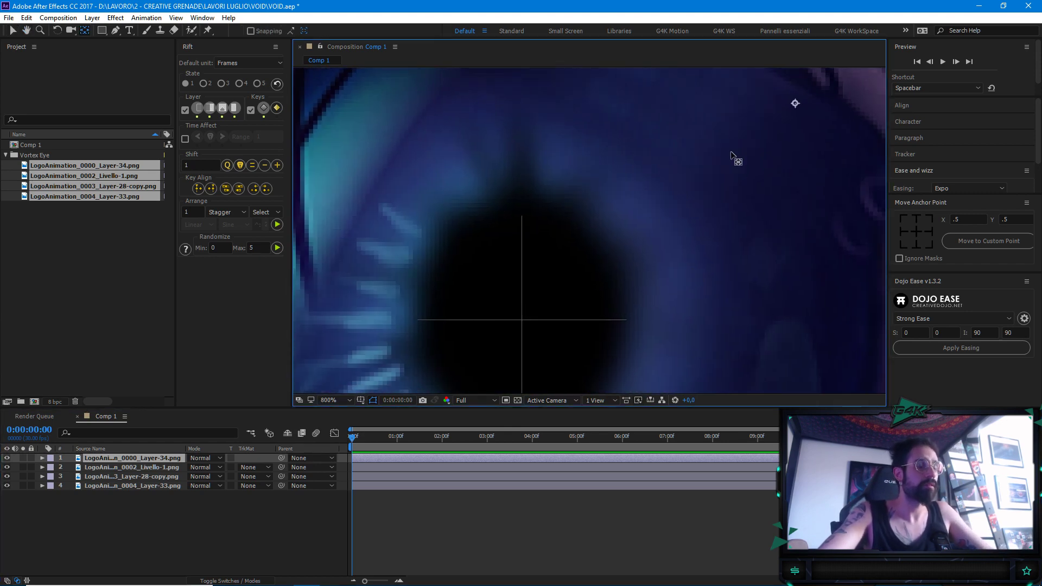
pyautogui.moveTo(797, 105); pyautogui.dragTo(609, 130)
pyautogui.press('.')
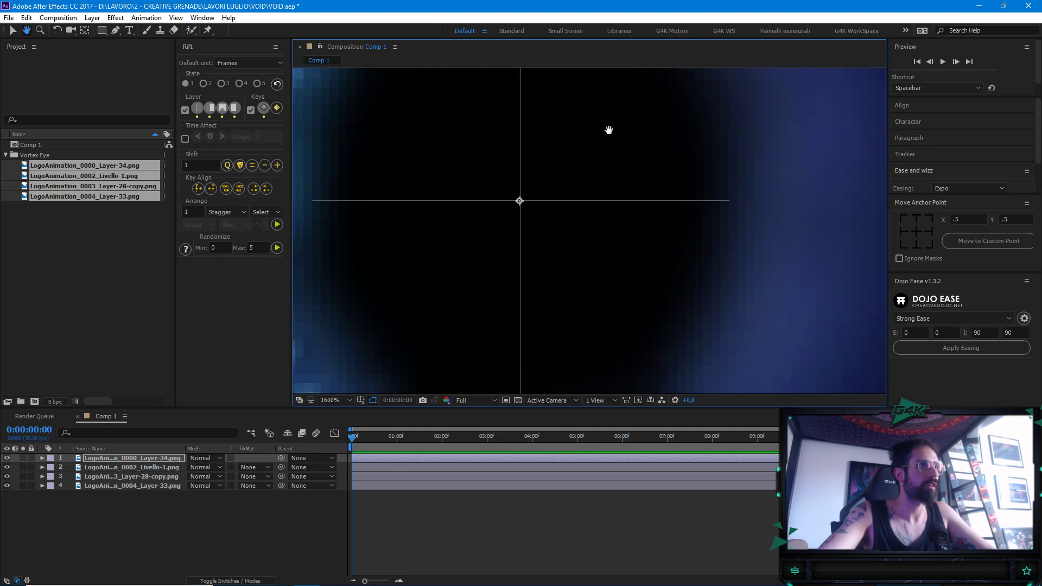
# Move the anchor point of the LogoAnimation_0002_Livello-1 layer onto the composition's centre mark inside the pupil
pyautogui.click(169, 468)
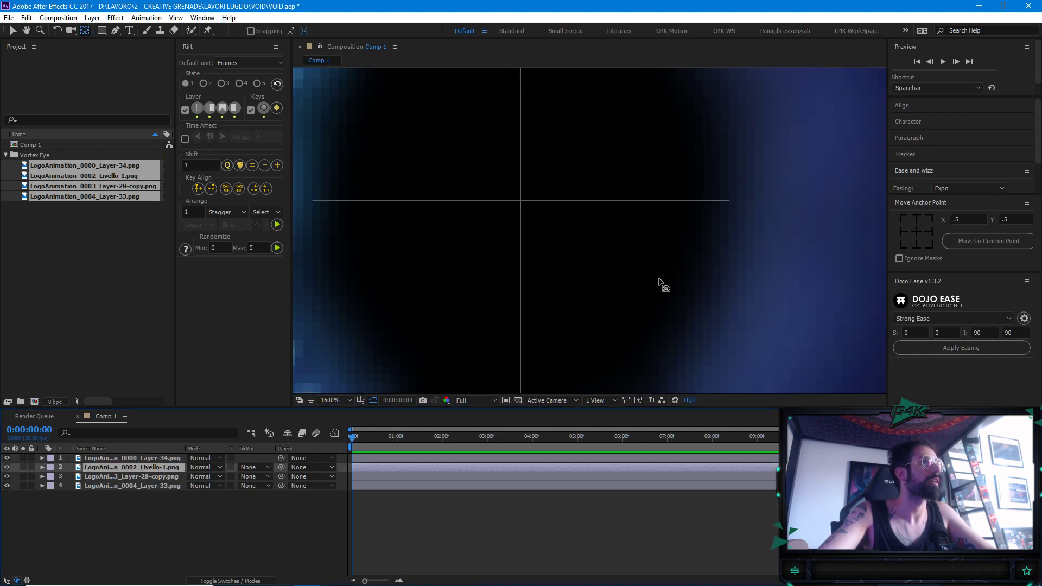
pyautogui.press(',')
pyautogui.moveTo(806, 94); pyautogui.dragTo(531, 316)
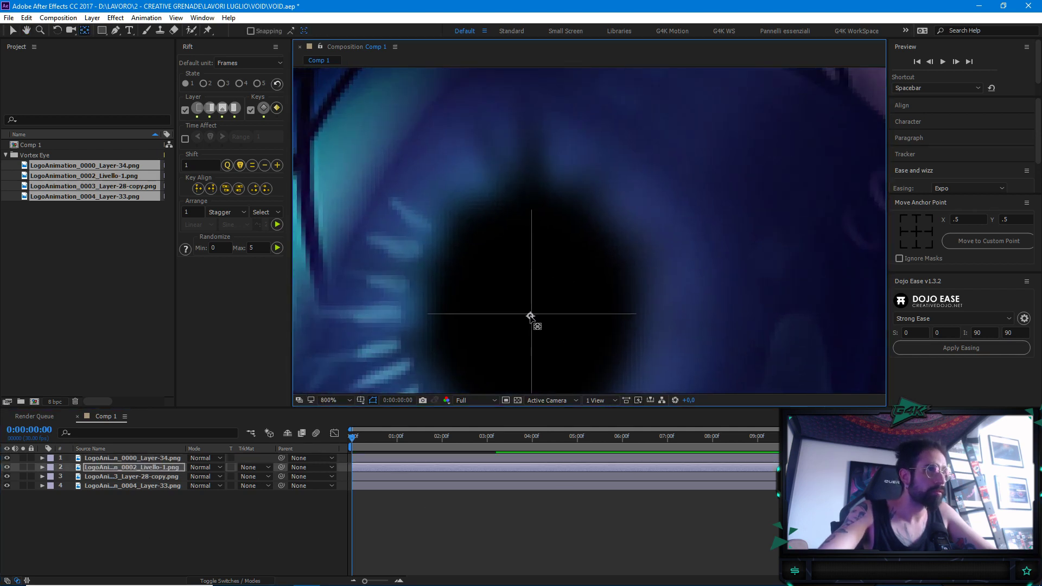
# Move the anchor point of the LogoAnimation_0003_Layer-28-copy vortex layer onto the composition's centre mark inside the pupil
pyautogui.click(114, 476)
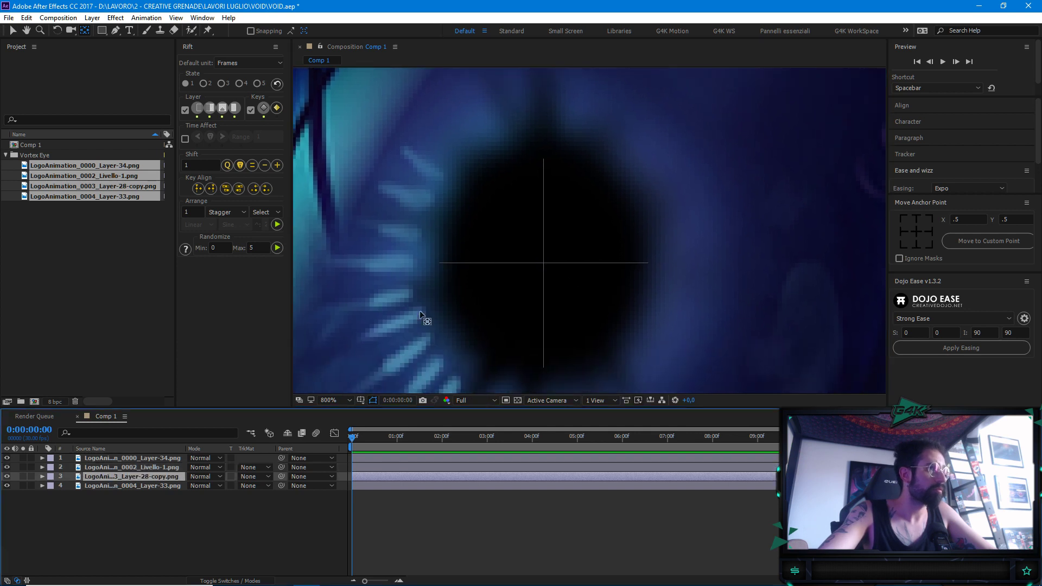
pyautogui.press(',')
pyautogui.click(707, 144)
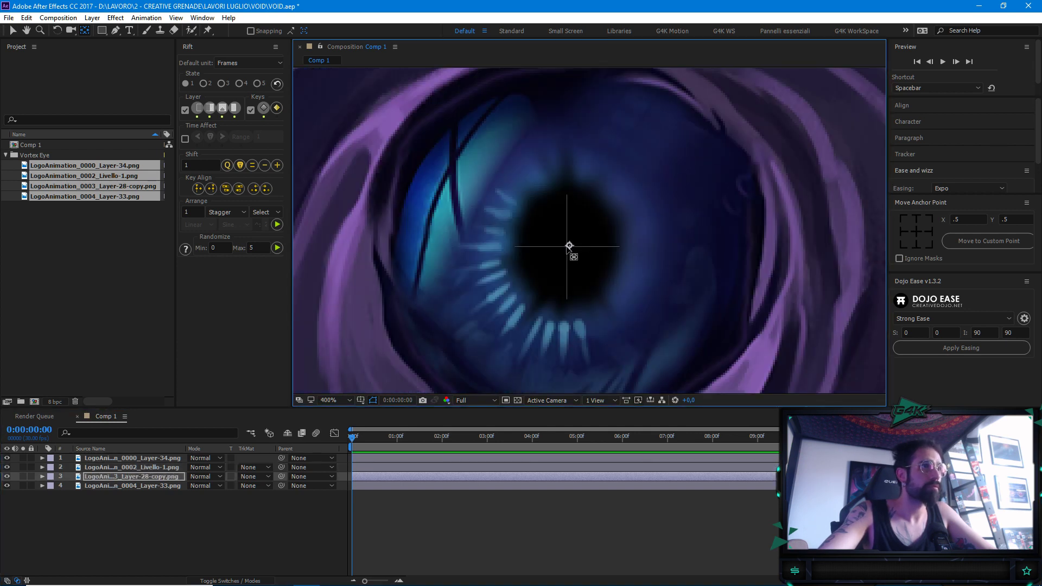
pyautogui.press('.')
pyautogui.press('.')
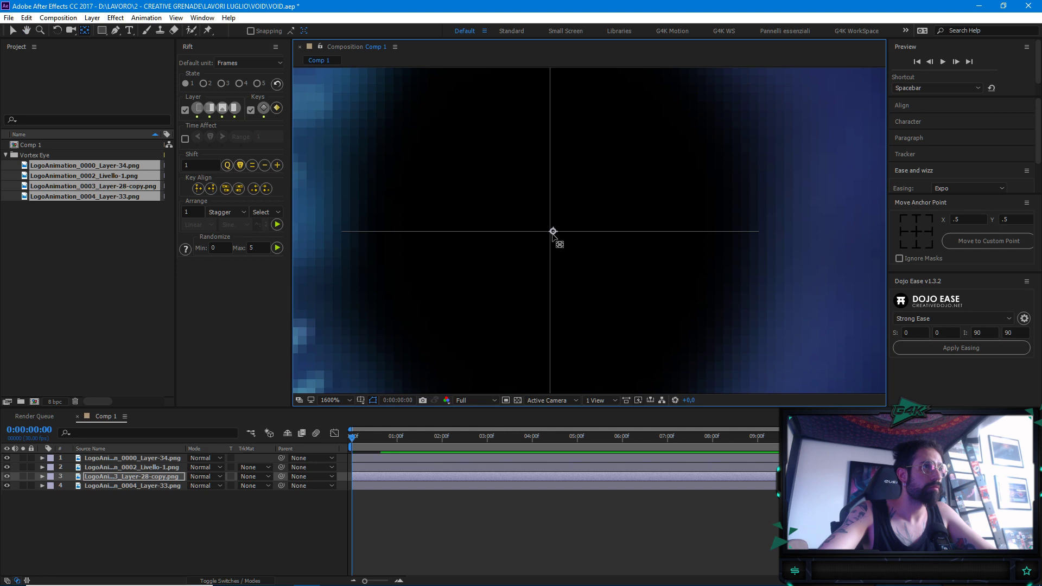
# Move the anchor point of the LogoAnimation_0004_Layer-33 layer onto the composition's centre mark, check it close up, and deselect the layer
pyautogui.click(159, 487)
pyautogui.scroll(-3, 658, 240)
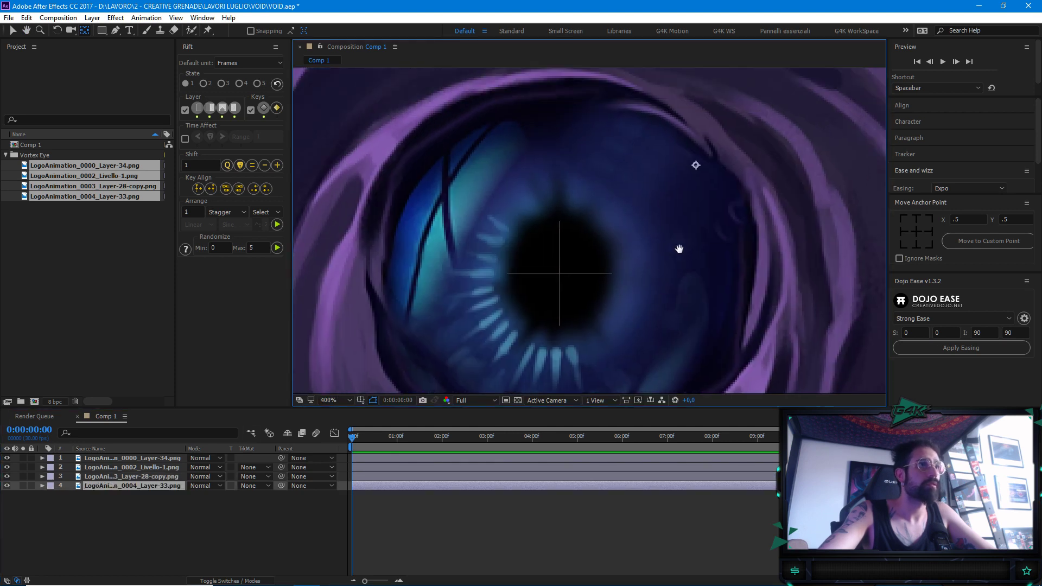
pyautogui.moveTo(547, 288); pyautogui.dragTo(553, 280)
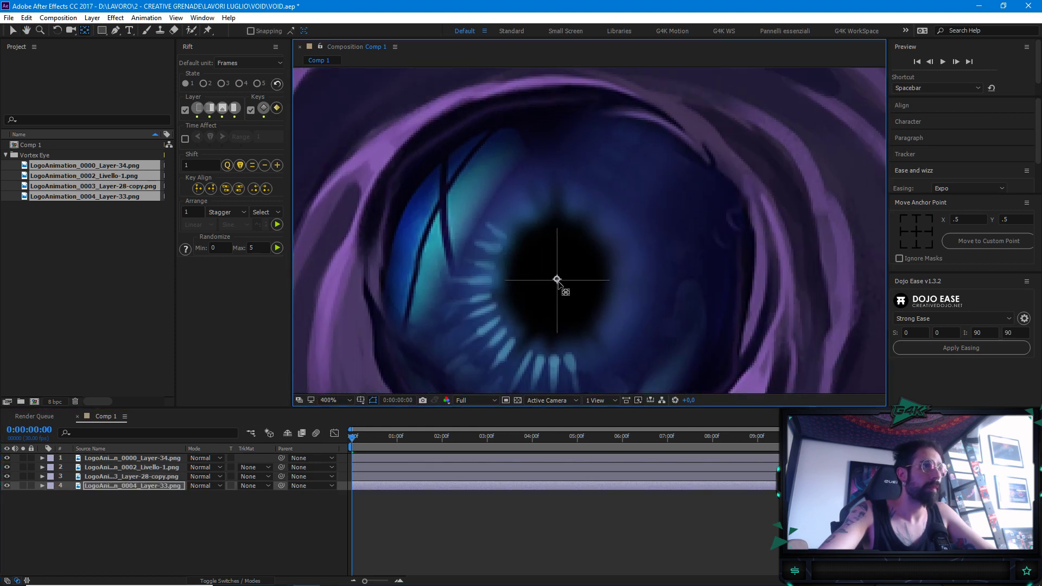
pyautogui.scroll(2, 556, 280)
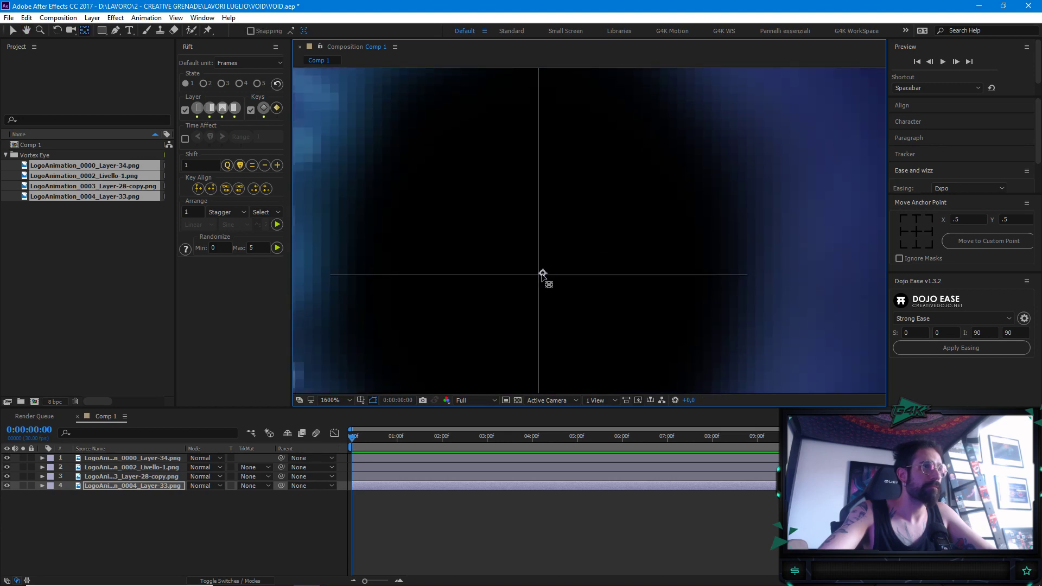
pyautogui.scroll(-3, 565, 279)
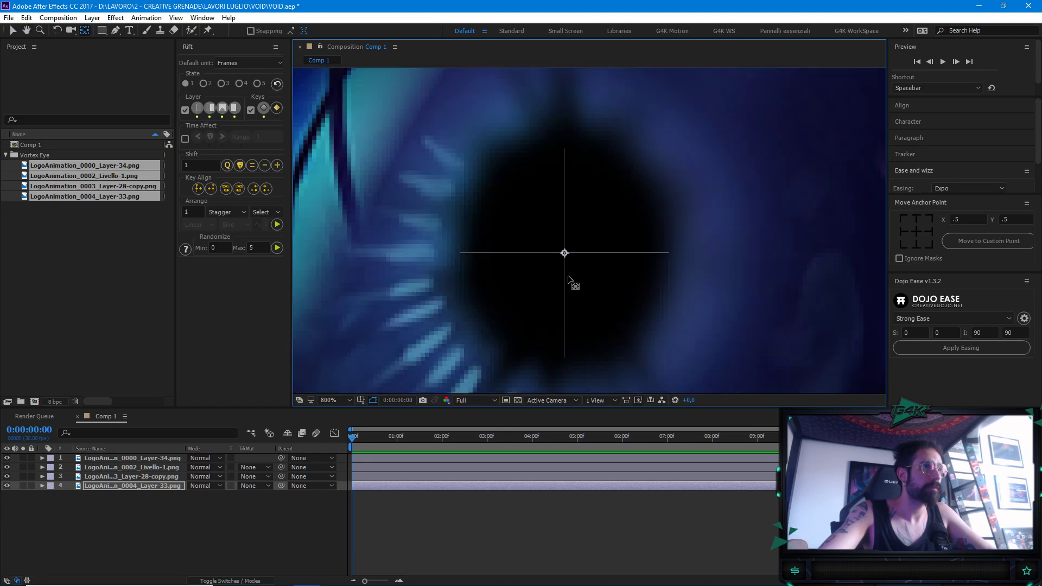
pyautogui.scroll(-1, 598, 248)
pyautogui.scroll(1, 600, 249)
pyautogui.scroll(-1, 602, 249)
pyautogui.click(51, 478)
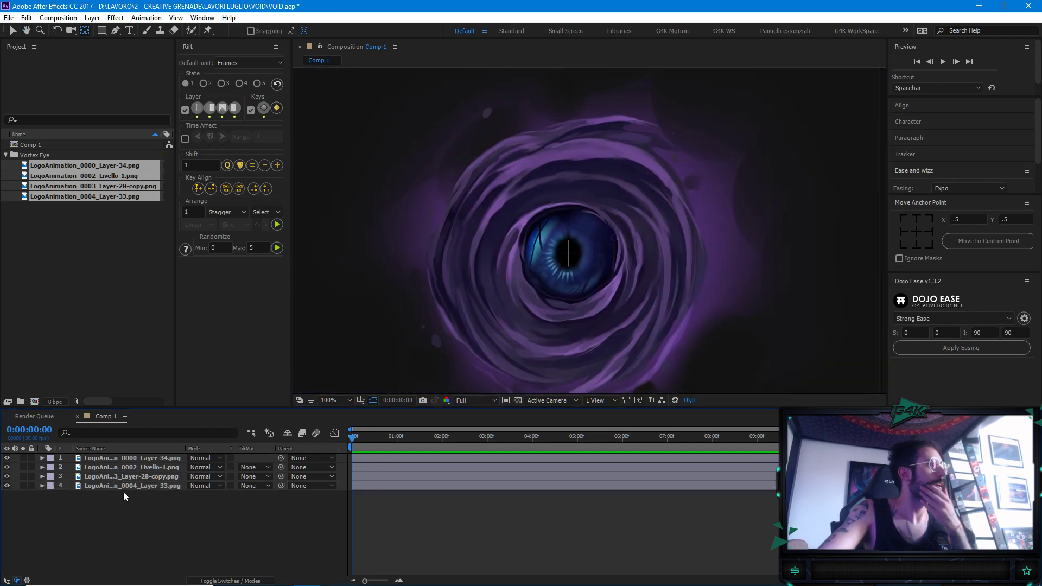
# Solo the LogoAnimation_0003_Layer-28-copy vortex layer and make the composition view taller
pyautogui.click(23, 476)
pyautogui.moveTo(564, 254); pyautogui.dragTo(571, 234)
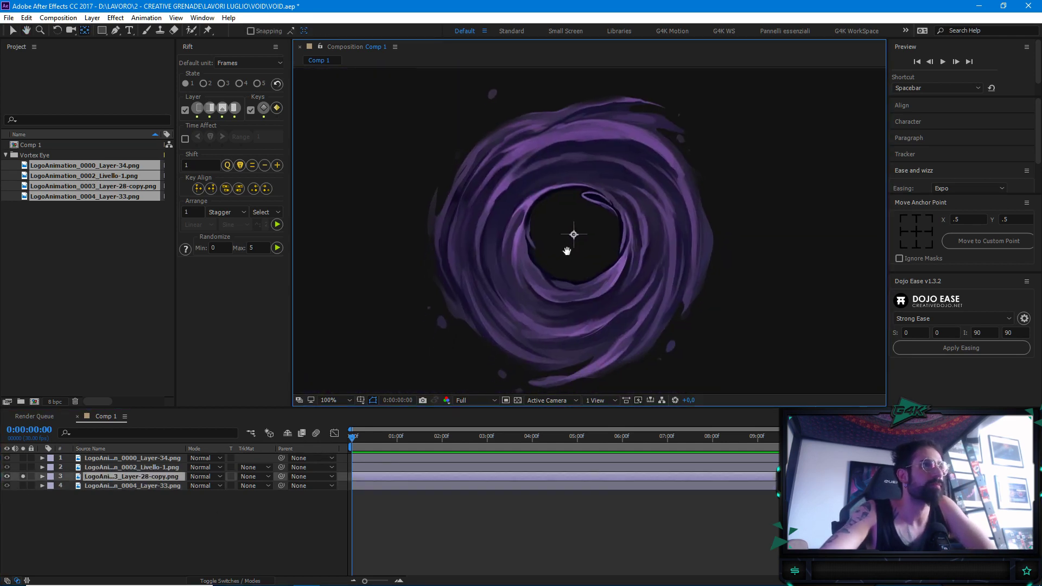
pyautogui.moveTo(587, 408); pyautogui.dragTo(597, 450)
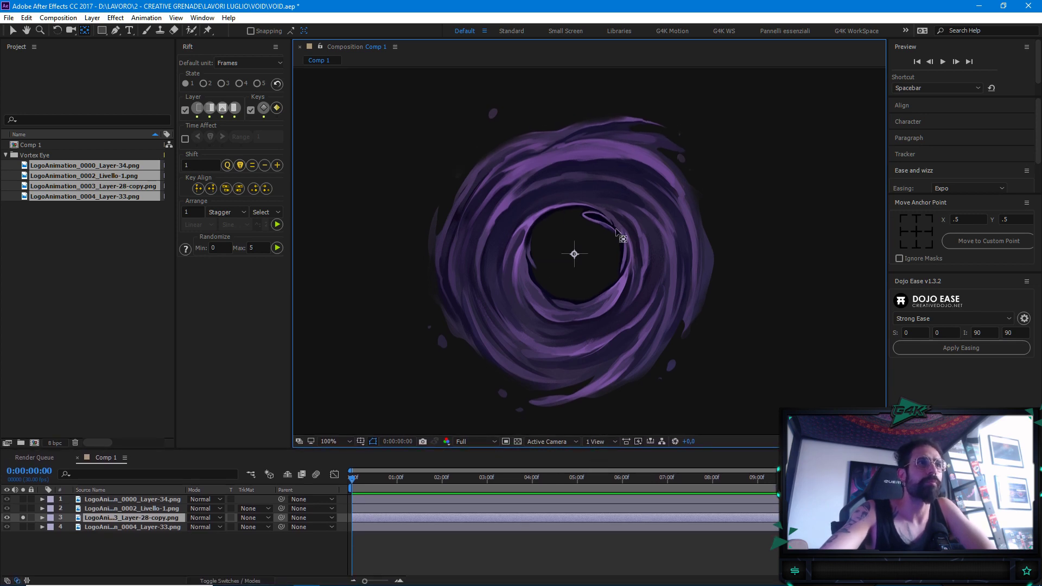
# Examine the soloed vortex's swirling strands and hollow centre around its anchor point, both close up and as a whole
pyautogui.scroll(-3, 554, 206)
pyautogui.scroll(5, 581, 220)
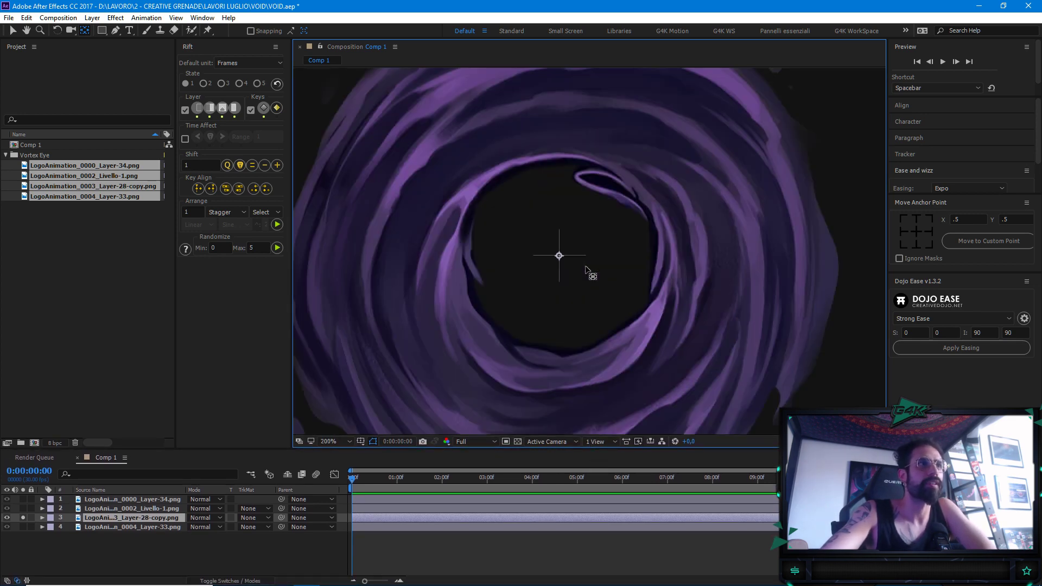
pyautogui.scroll(-2, 588, 272)
pyautogui.moveTo(638, 250); pyautogui.dragTo(639, 278)
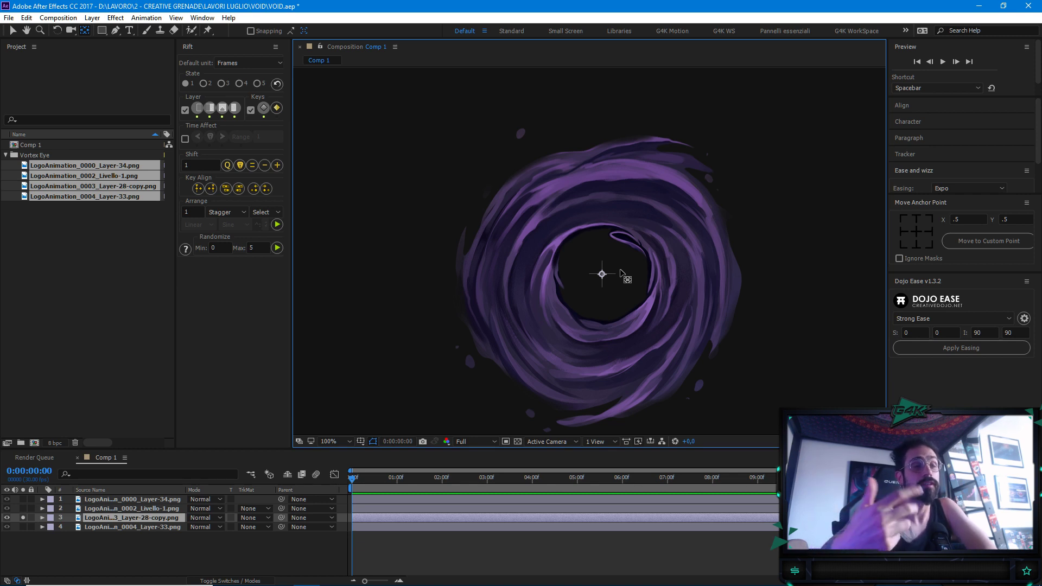
pyautogui.press('h')
pyautogui.moveTo(666, 235)
pyautogui.mouseDown()
pyautogui.moveTo(656, 242)
pyautogui.moveTo(643, 221)
pyautogui.moveTo(654, 221)
pyautogui.mouseUp()
pyautogui.press('y')
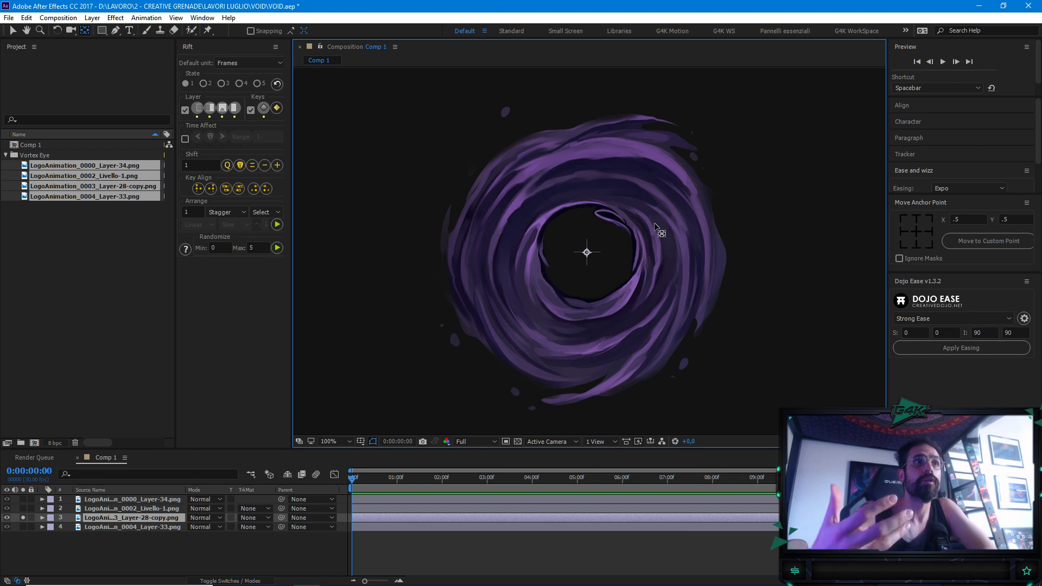
pyautogui.press('h')
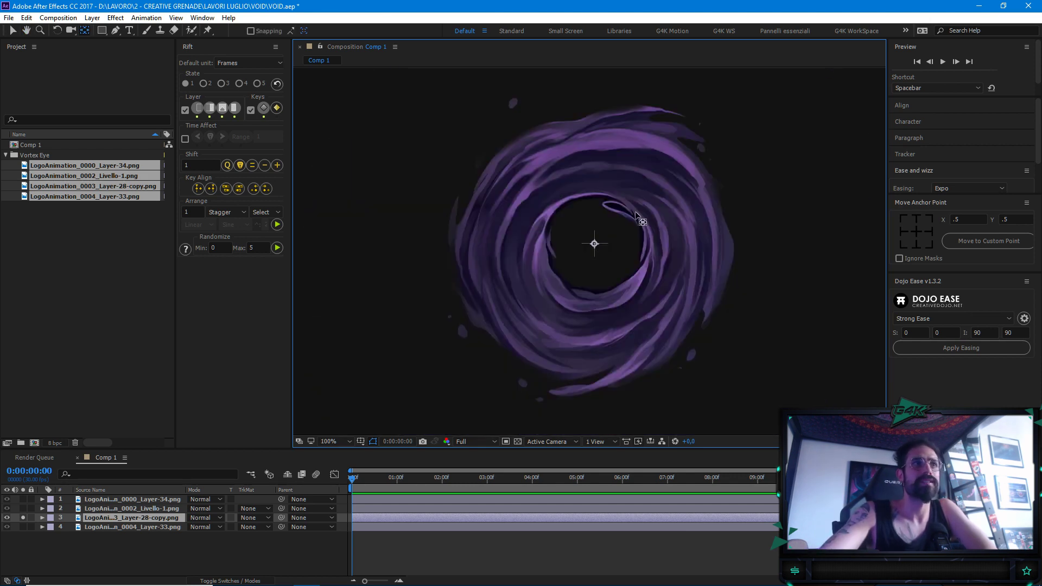
pyautogui.press('y')
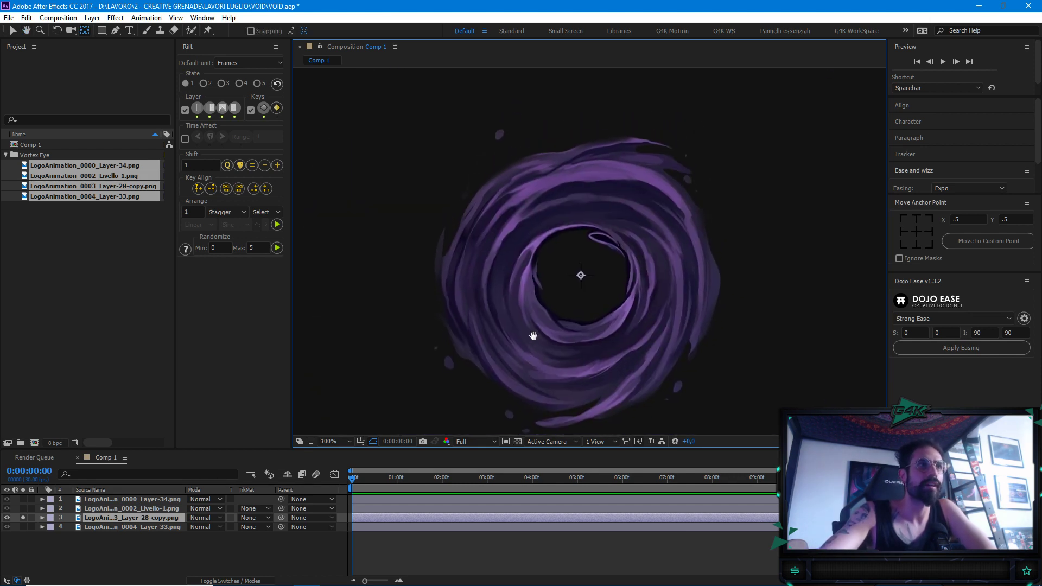
pyautogui.scroll(2, 535, 333)
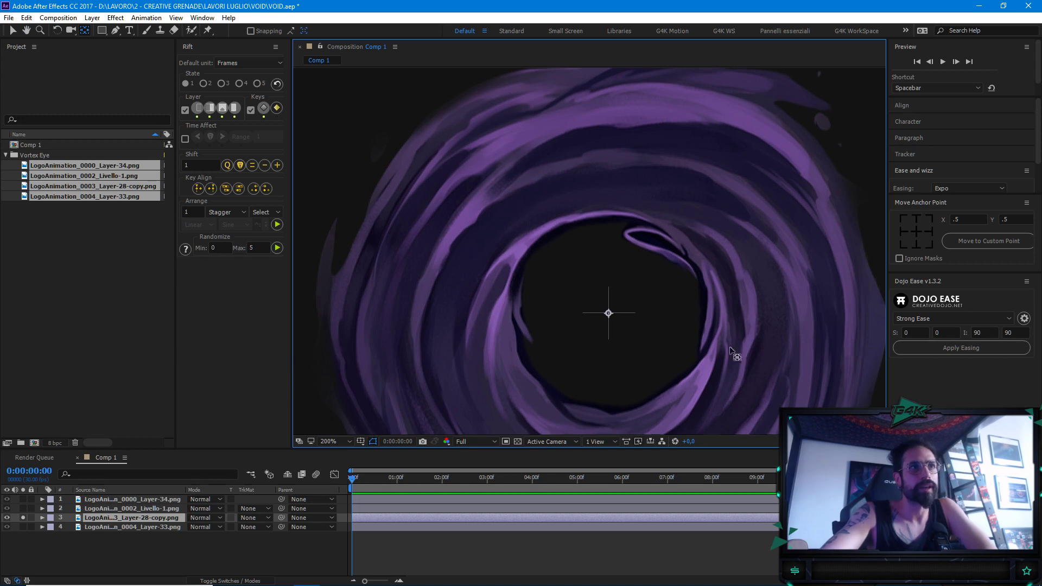
pyautogui.moveTo(433, 200); pyautogui.dragTo(460, 287)
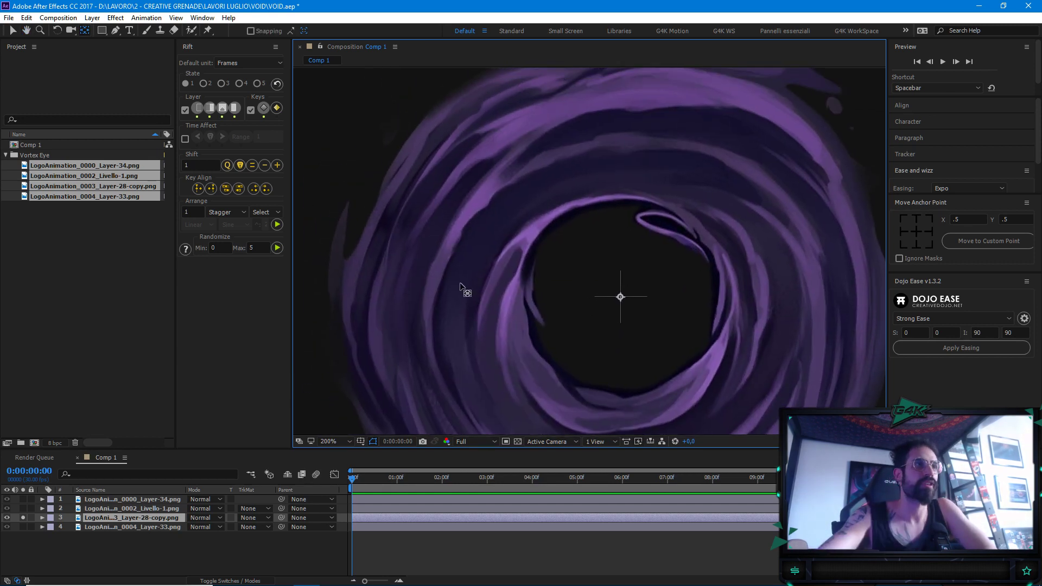
pyautogui.moveTo(553, 240); pyautogui.dragTo(526, 211)
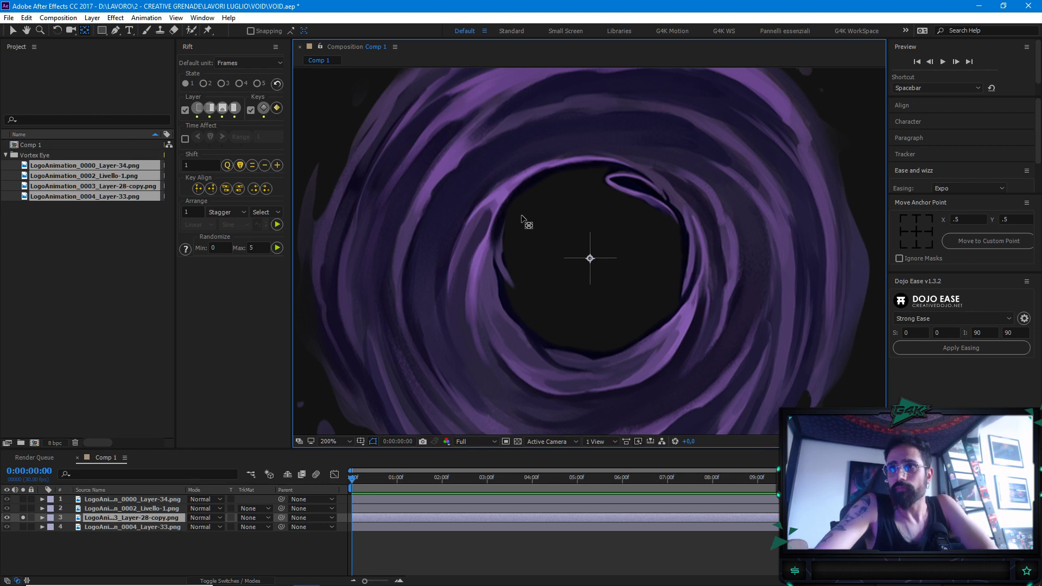
pyautogui.scroll(-2, 609, 186)
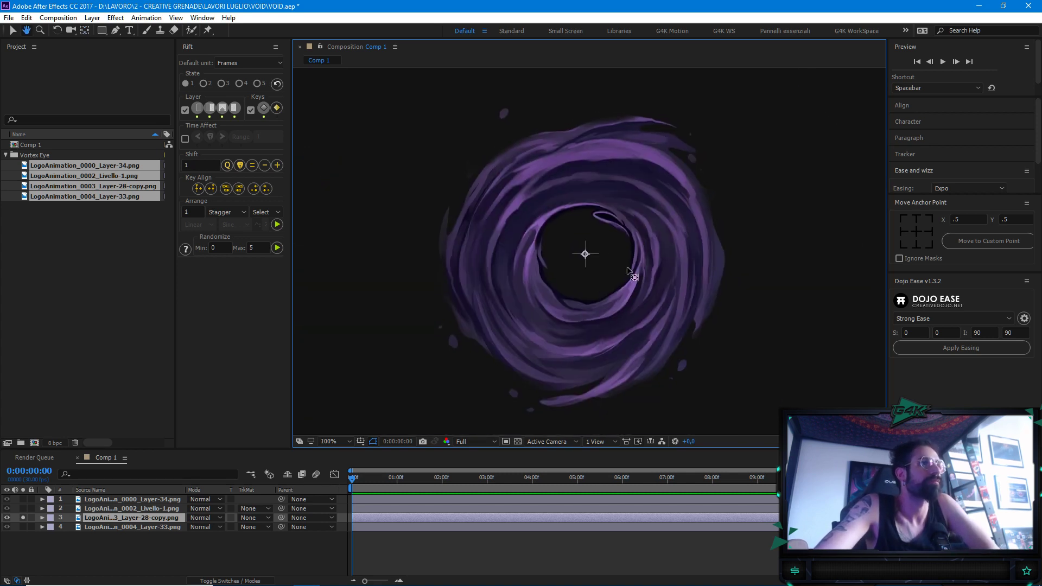
# Apply the Twirl effect to the LogoAnimation_0003_Layer-28-copy vortex layer
pyautogui.click(135, 526)
pyautogui.click(135, 520)
pyautogui.hotkey('ctrl', 'space')
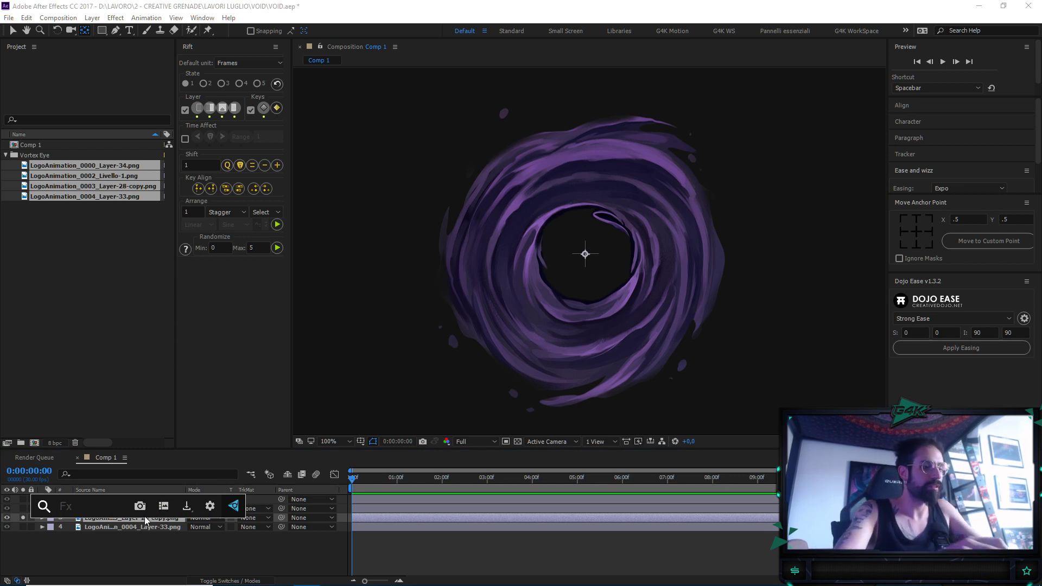
pyautogui.write('twir')
pyautogui.press('Return')
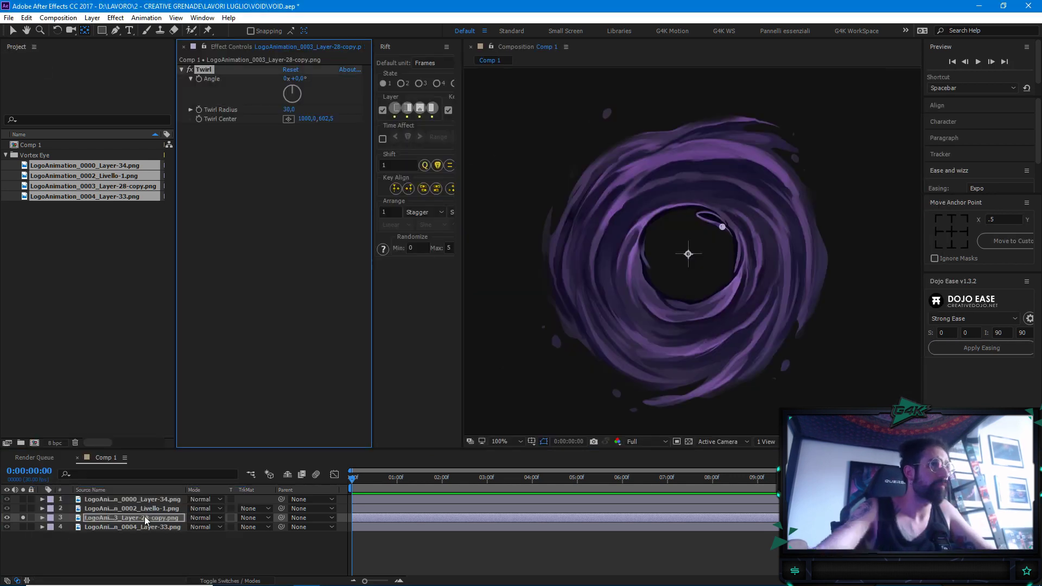
# Dock the effect settings together with the project files and restore the width of the neighbouring composition view
pyautogui.moveTo(830, 251)
pyautogui.mouseDown()
pyautogui.moveTo(798, 249)
pyautogui.moveTo(834, 261)
pyautogui.mouseUp()
pyautogui.moveTo(374, 343); pyautogui.dragTo(332, 344)
pyautogui.moveTo(202, 51); pyautogui.dragTo(119, 72)
pyautogui.moveTo(31, 49); pyautogui.dragTo(74, 405)
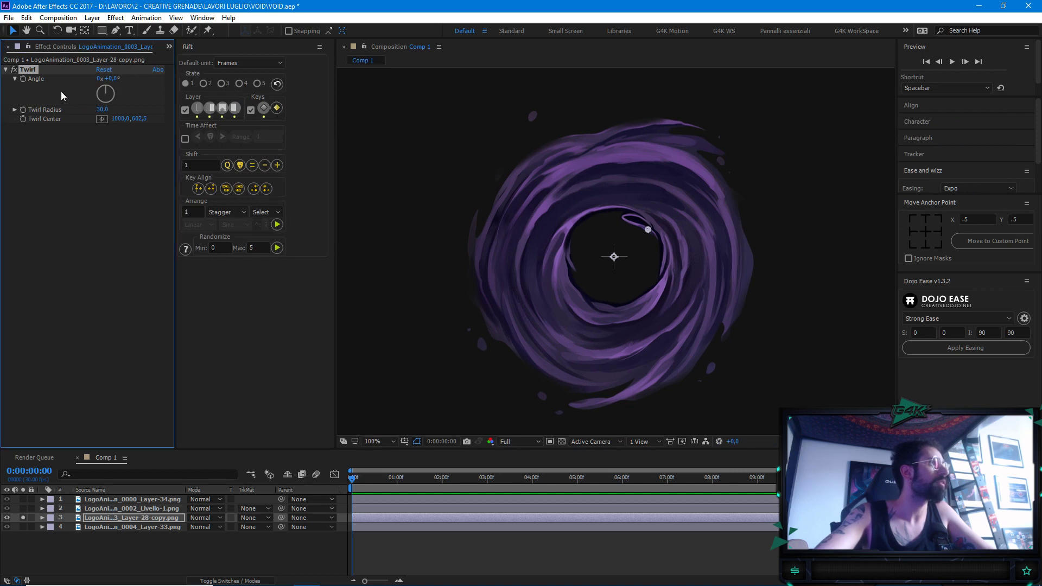
pyautogui.moveTo(170, 47); pyautogui.dragTo(100, 49)
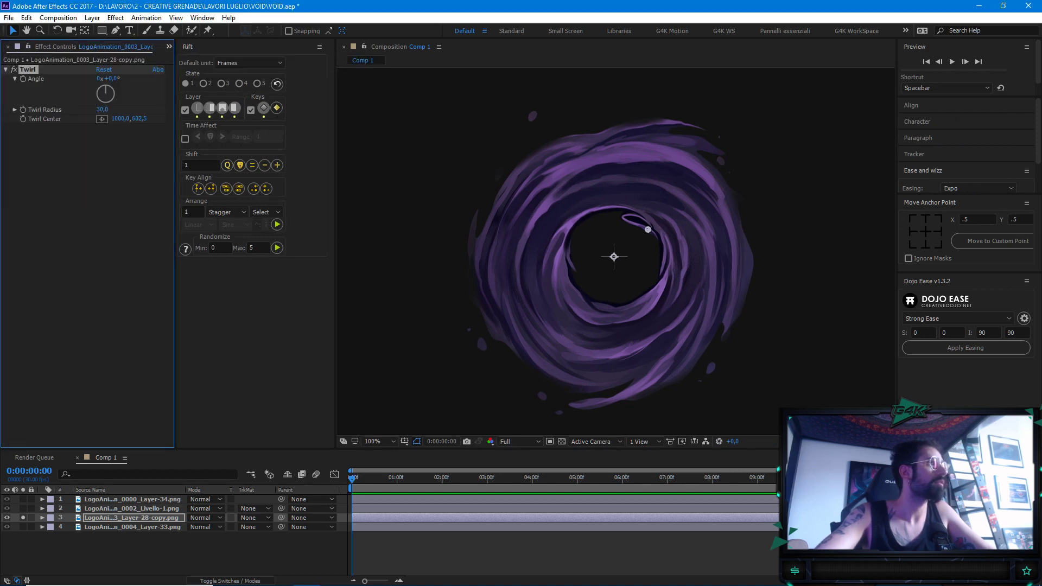
# Move the Twirl Center onto the vortex's anchor point at the composition's centre mark, at about 937, 652.5
pyautogui.scroll(2, 674, 216)
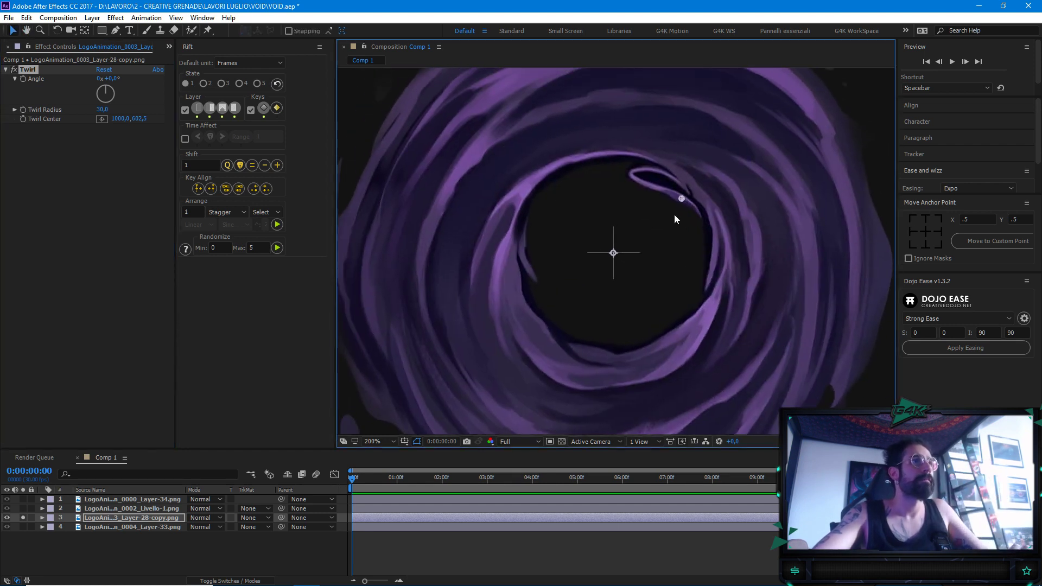
pyautogui.moveTo(681, 198); pyautogui.dragTo(614, 253)
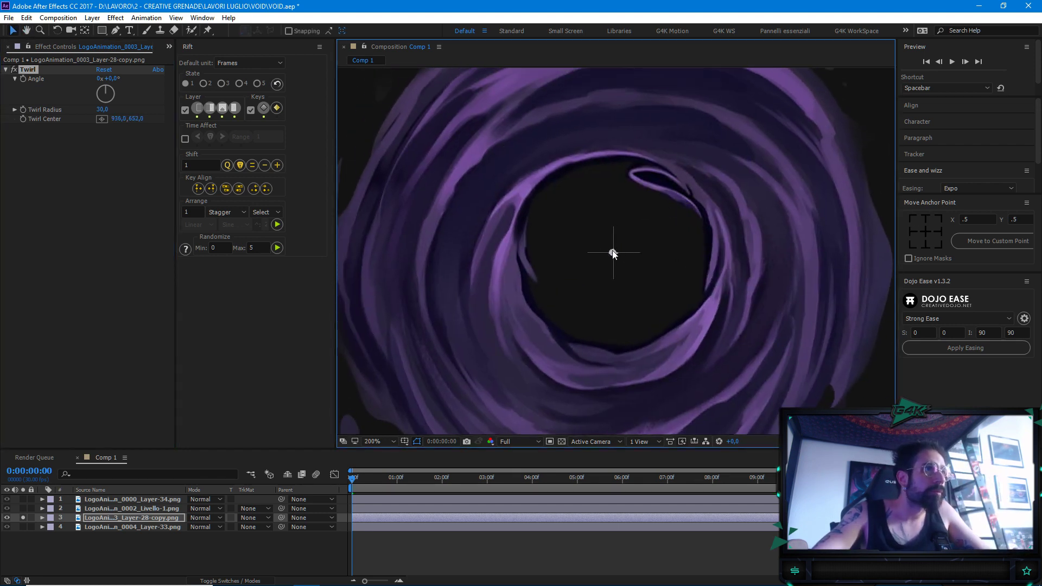
pyautogui.scroll(-2, 613, 253)
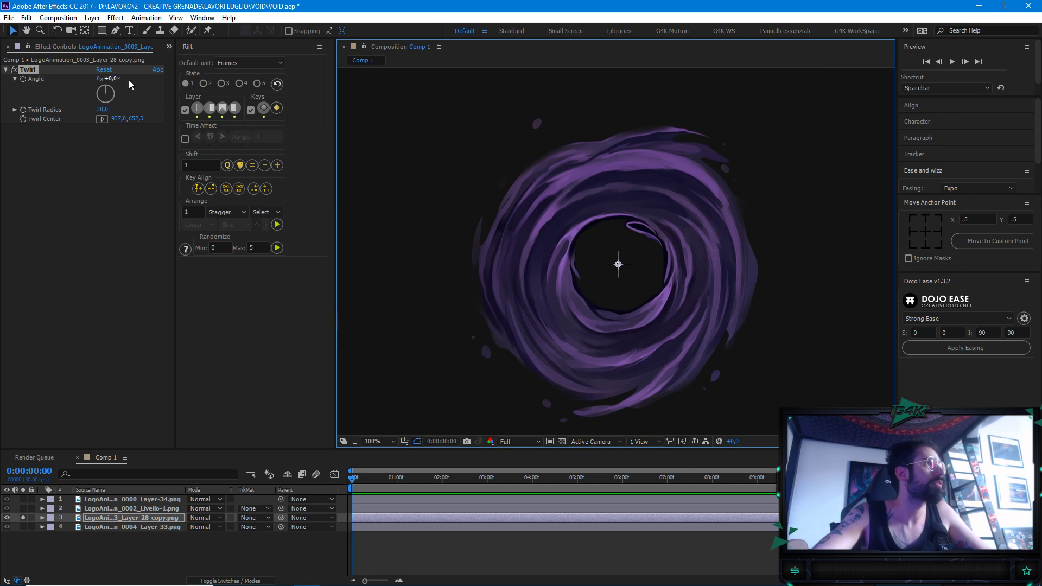
# Try a Twirl Angle of about 197° on the vortex and examine how it distorts the strands and outer edge
pyautogui.moveTo(111, 78); pyautogui.dragTo(162, 142)
pyautogui.scroll(1, 624, 291)
pyautogui.scroll(-1, 621, 280)
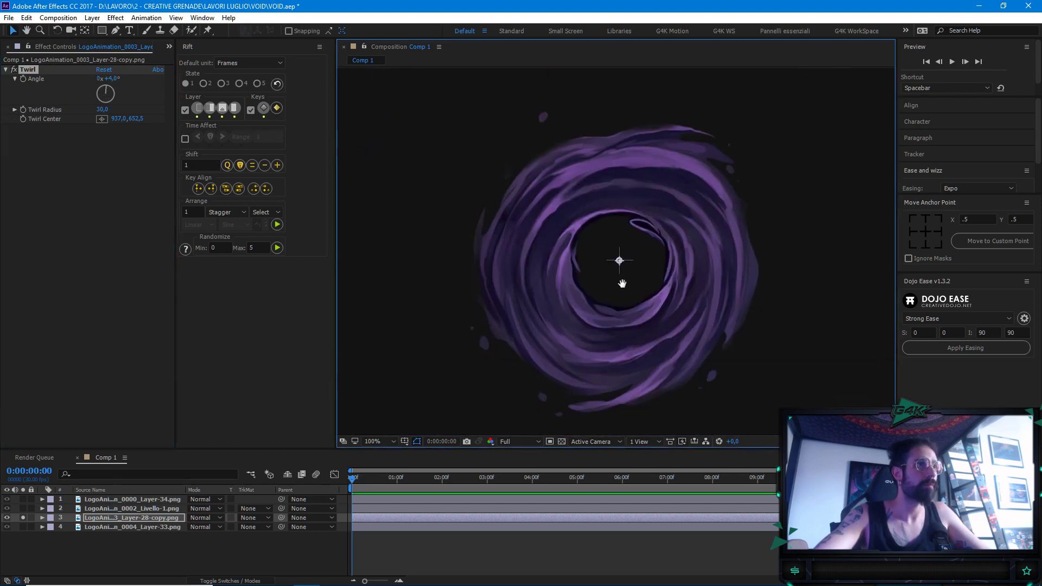
pyautogui.moveTo(115, 82); pyautogui.dragTo(220, 87)
pyautogui.scroll(1, 642, 275)
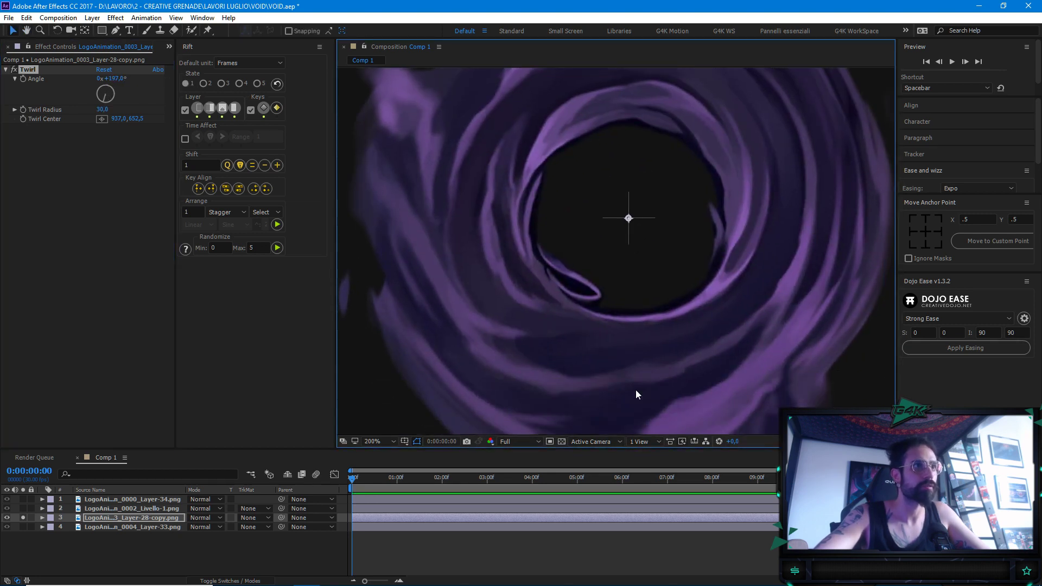
pyautogui.scroll(2, 487, 163)
pyautogui.scroll(-2, 552, 344)
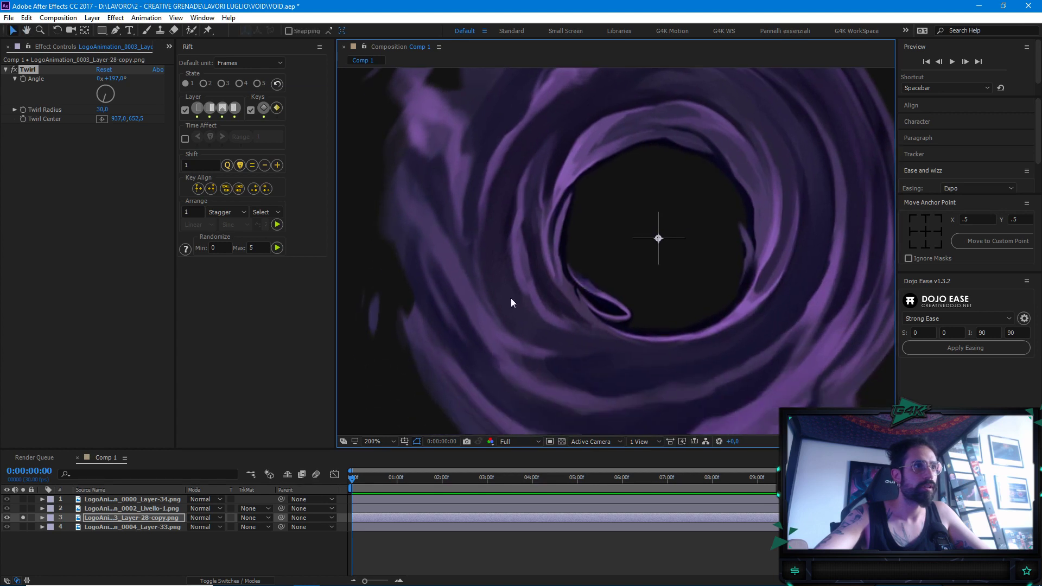
pyautogui.scroll(2, 681, 251)
pyautogui.scroll(1, 584, 328)
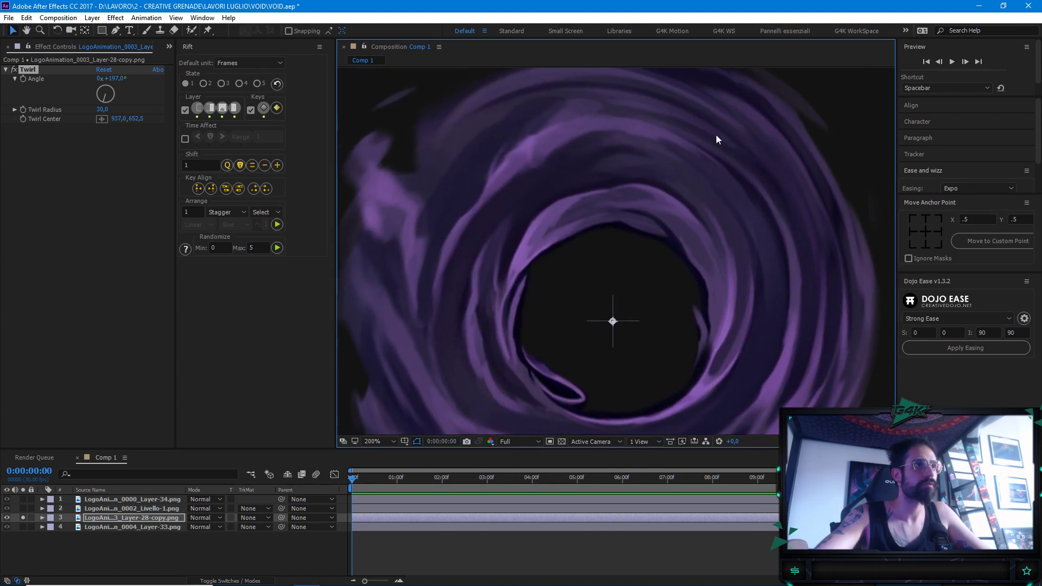
pyautogui.scroll(-2, 635, 123)
pyautogui.scroll(2, 705, 318)
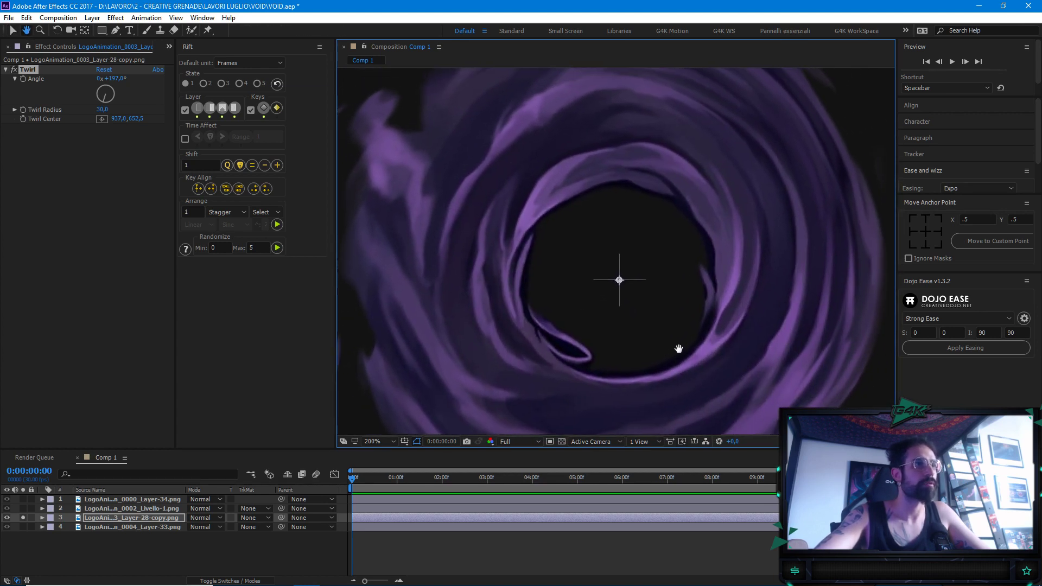
# Set the vortex's Twirl Angle back to 0°
pyautogui.click(112, 79)
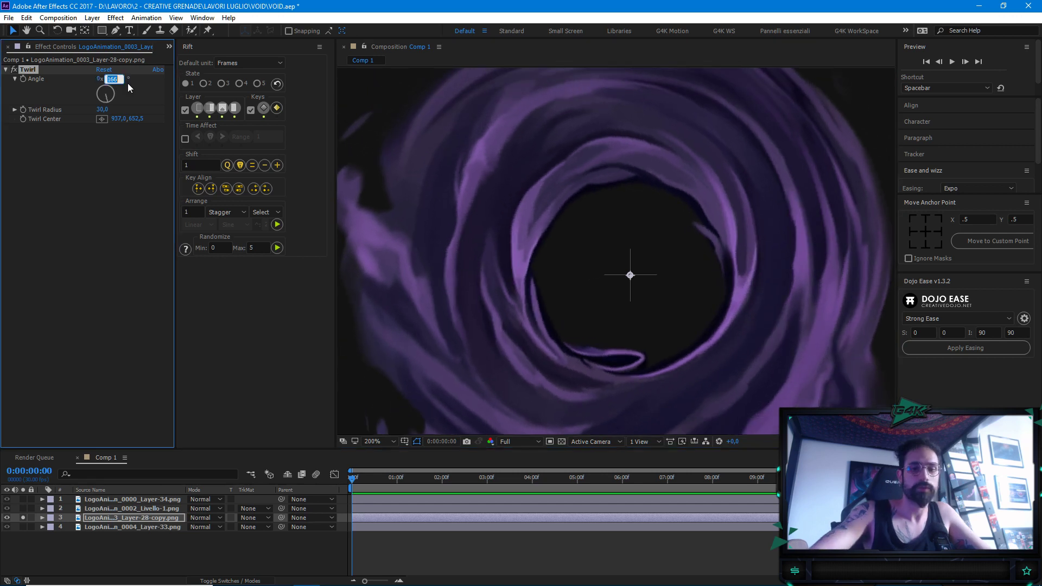
pyautogui.write('0')
pyautogui.press('Return')
pyautogui.press(',')
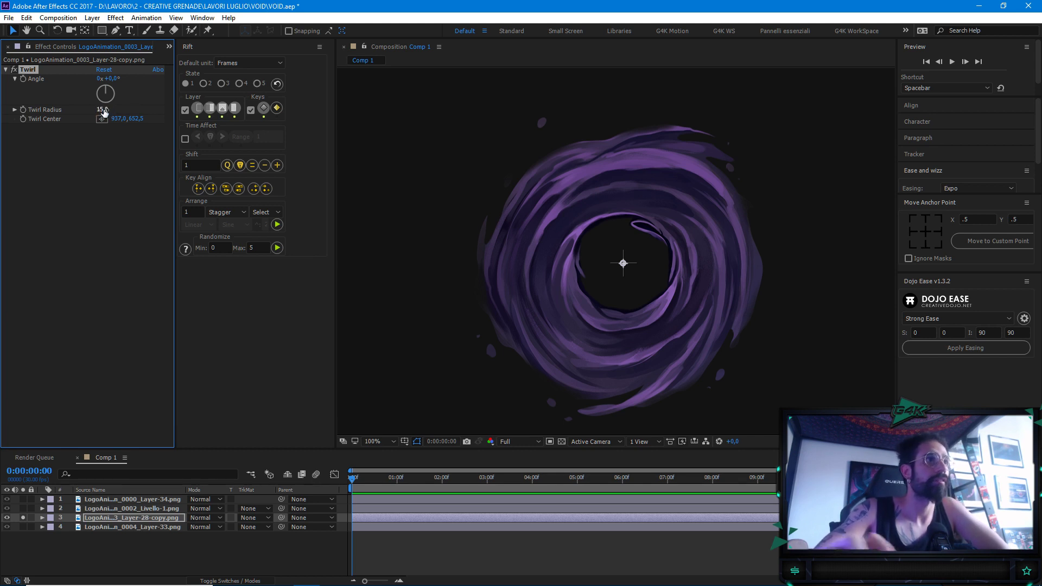
# Try Twirl Angles between about 91° and just over one full turn on the vortex and compare the distortion of its strands
pyautogui.moveTo(109, 79); pyautogui.dragTo(351, 112)
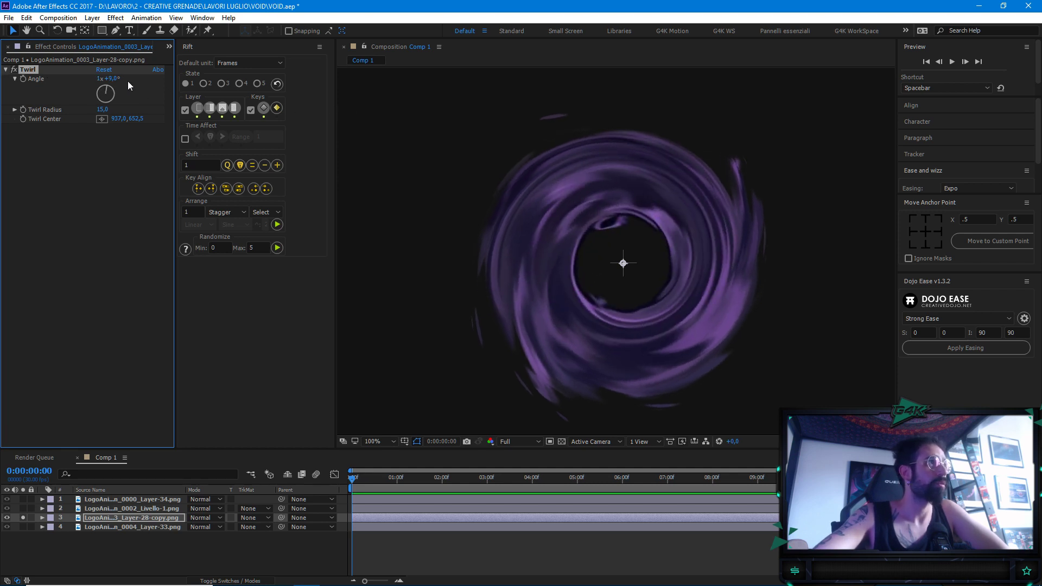
pyautogui.moveTo(92, 82); pyautogui.dragTo(37, 105)
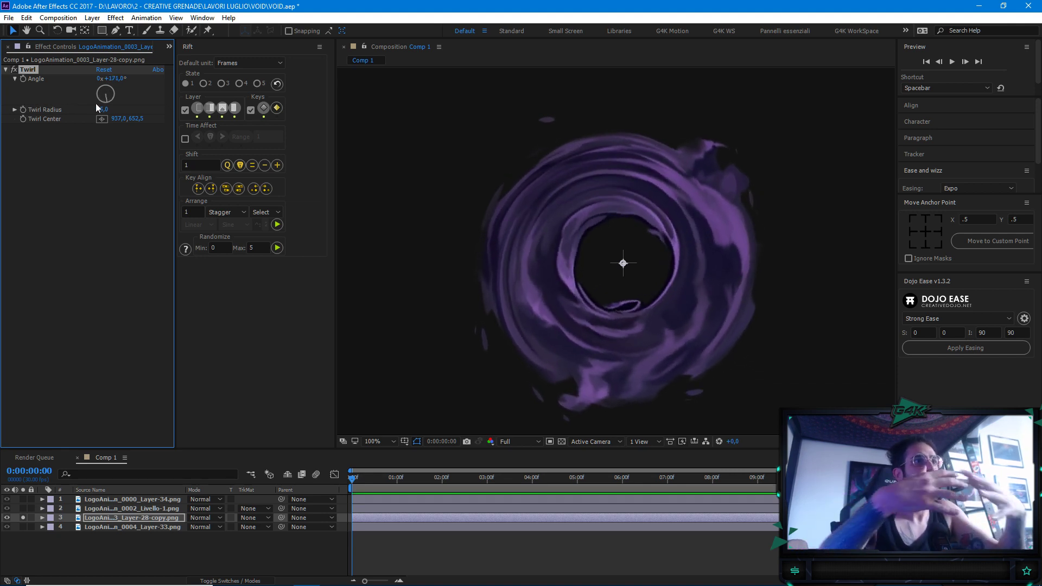
pyautogui.moveTo(117, 83); pyautogui.dragTo(93, 87)
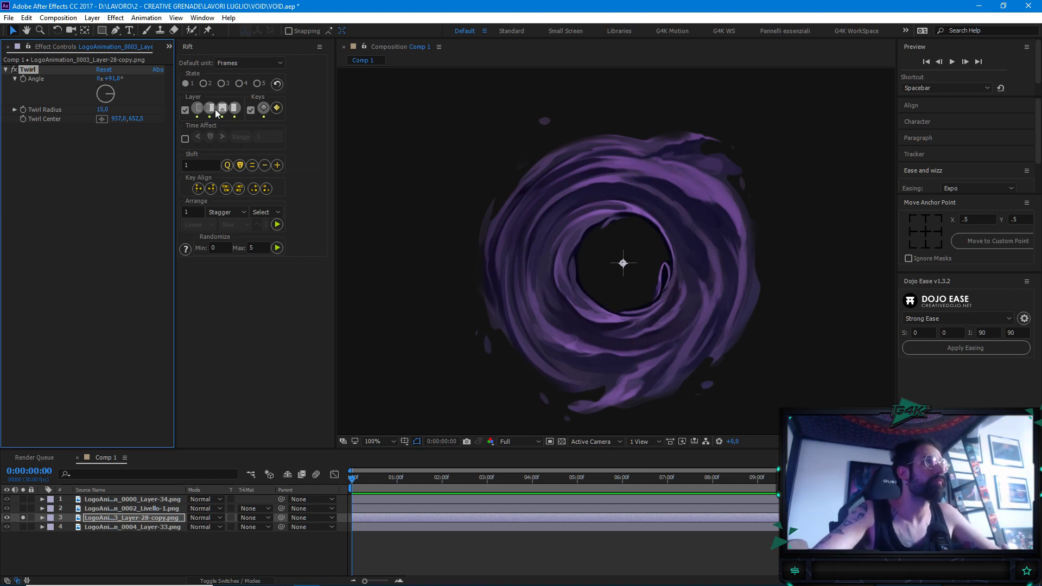
pyautogui.moveTo(120, 81); pyautogui.dragTo(122, 81)
pyautogui.moveTo(605, 292); pyautogui.dragTo(593, 259)
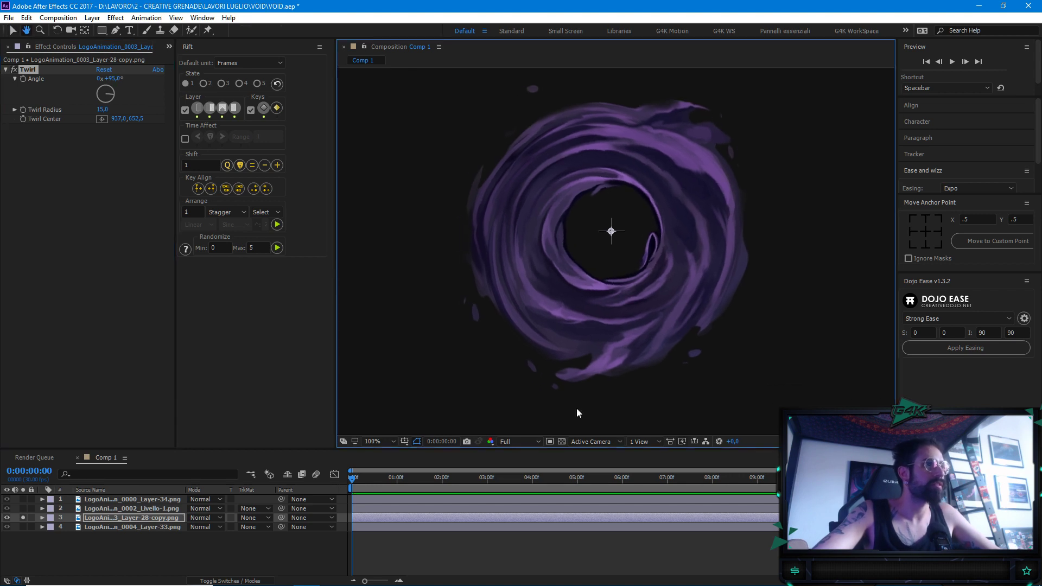
# Set the vortex's Twirl Angle to 0° and set its first keyframe at the start of the composition
pyautogui.click(107, 80)
pyautogui.write('0')
pyautogui.press('Return')
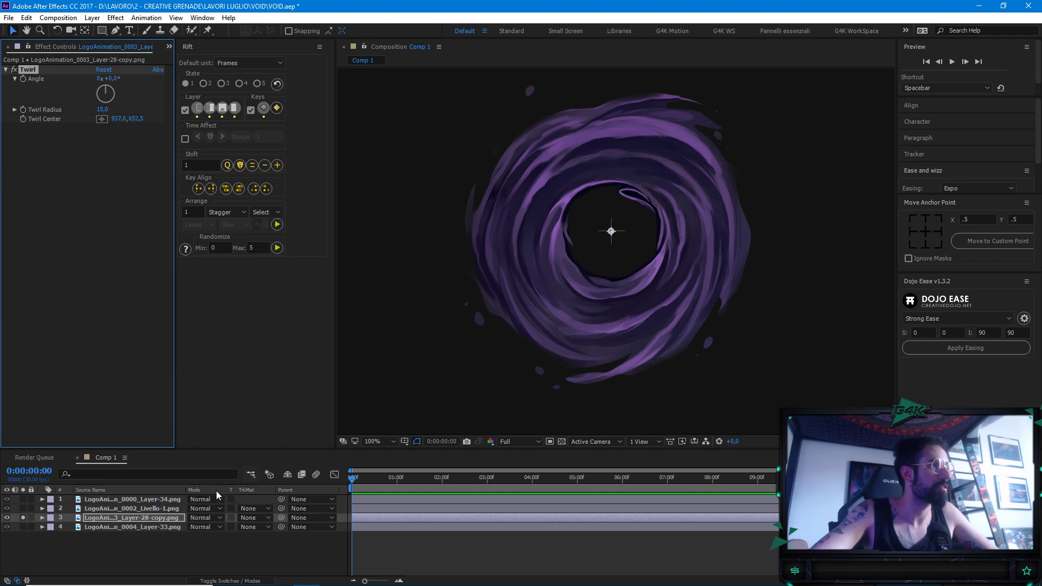
pyautogui.click(118, 519)
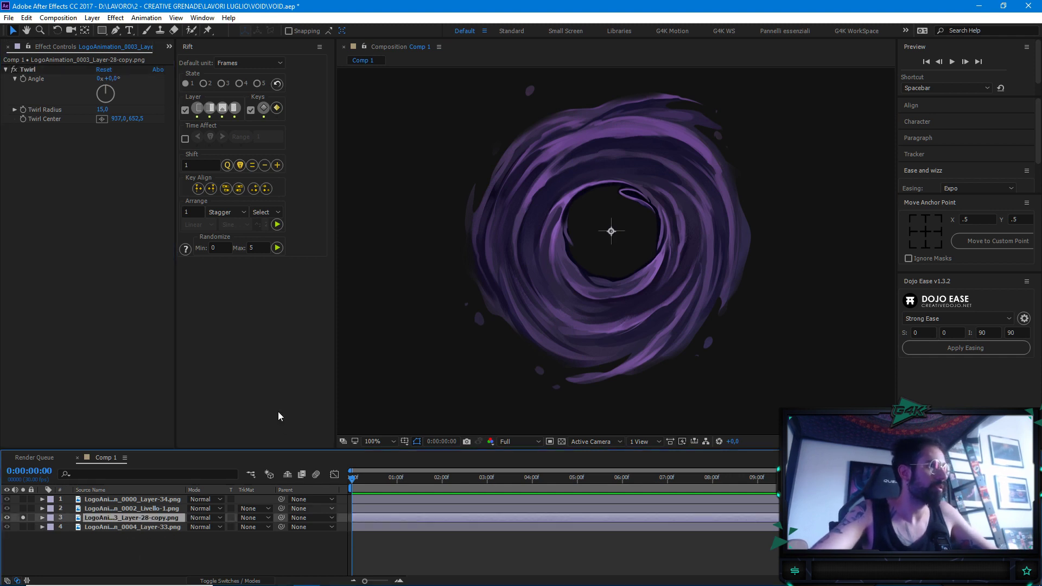
pyautogui.click(81, 86)
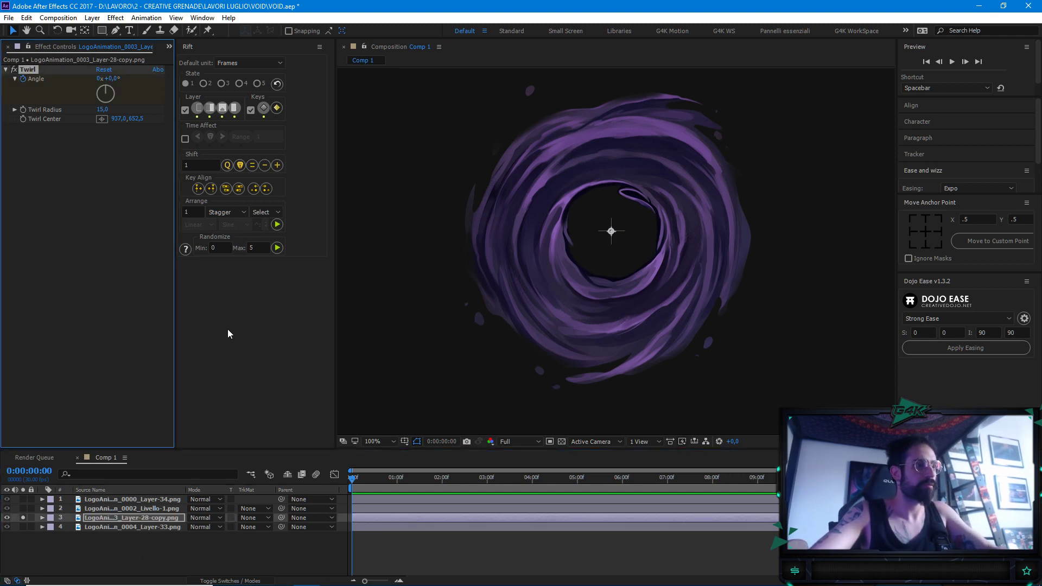
# Keyframe the vortex's Twirl Angle at one full turn at 5 seconds, and trim the layer to end at that time
pyautogui.press('u')
pyautogui.moveTo(531, 477); pyautogui.dragTo(579, 480)
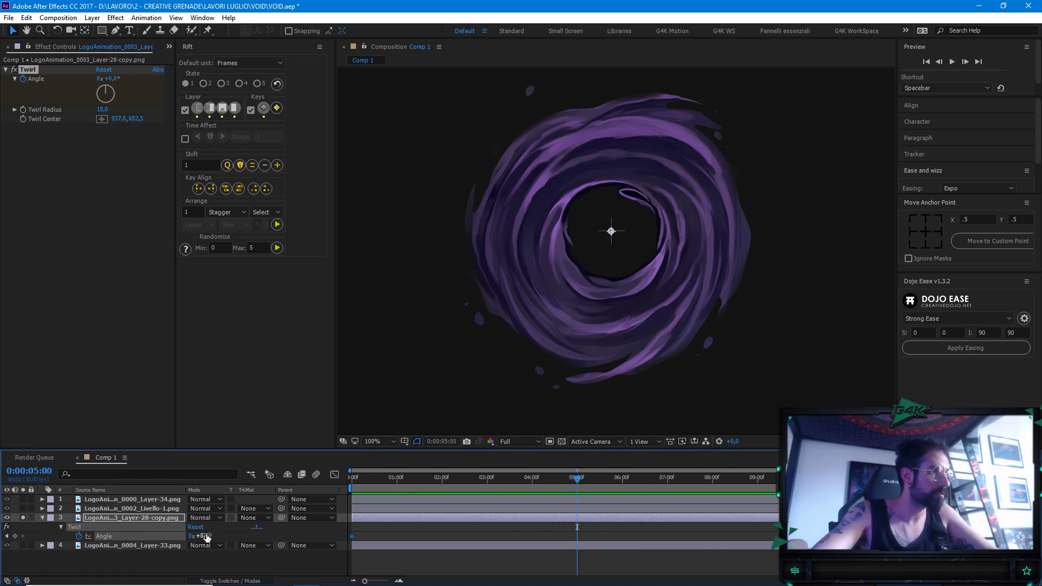
pyautogui.click(206, 536)
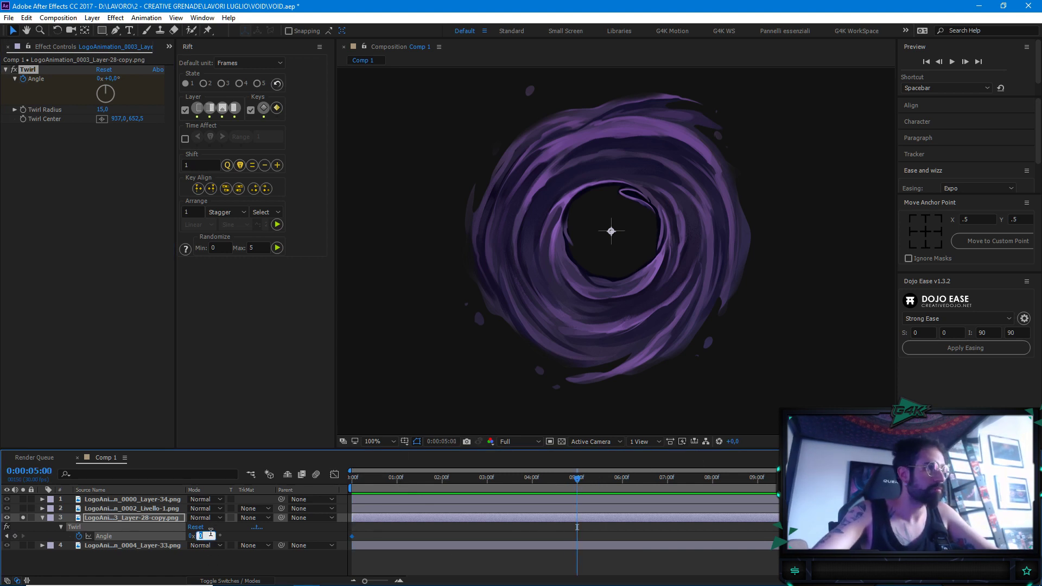
pyautogui.hotkey('ctrl', 'shift', 'a')
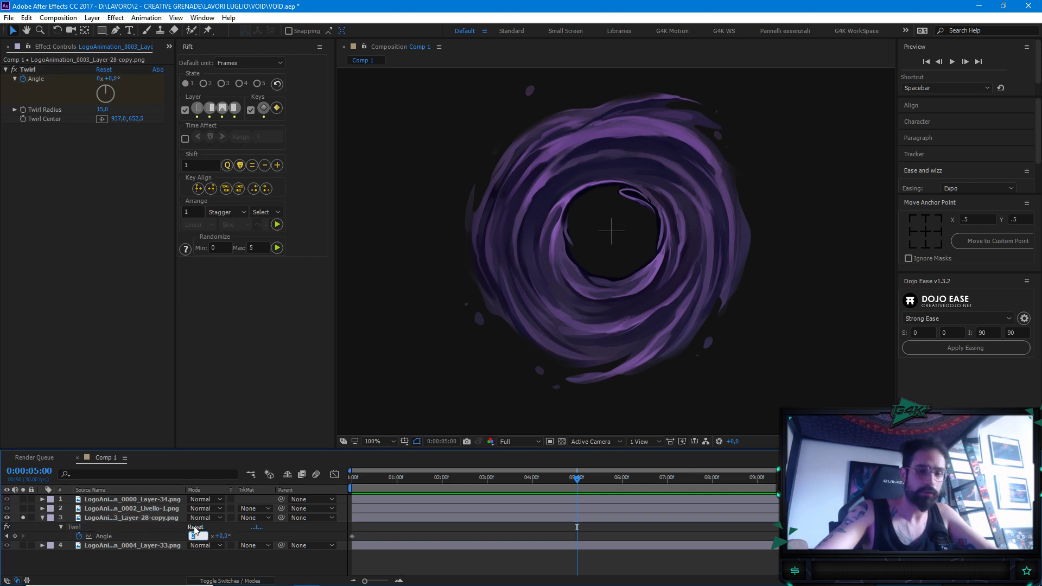
pyautogui.write('1')
pyautogui.press('Return')
pyautogui.moveTo(577, 480); pyautogui.dragTo(592, 517)
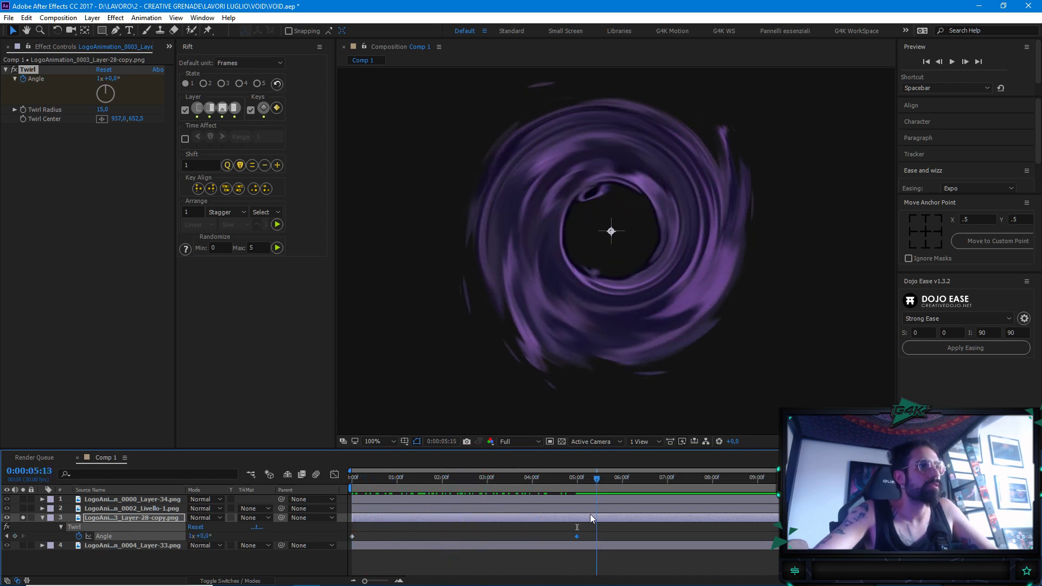
pyautogui.click(119, 519)
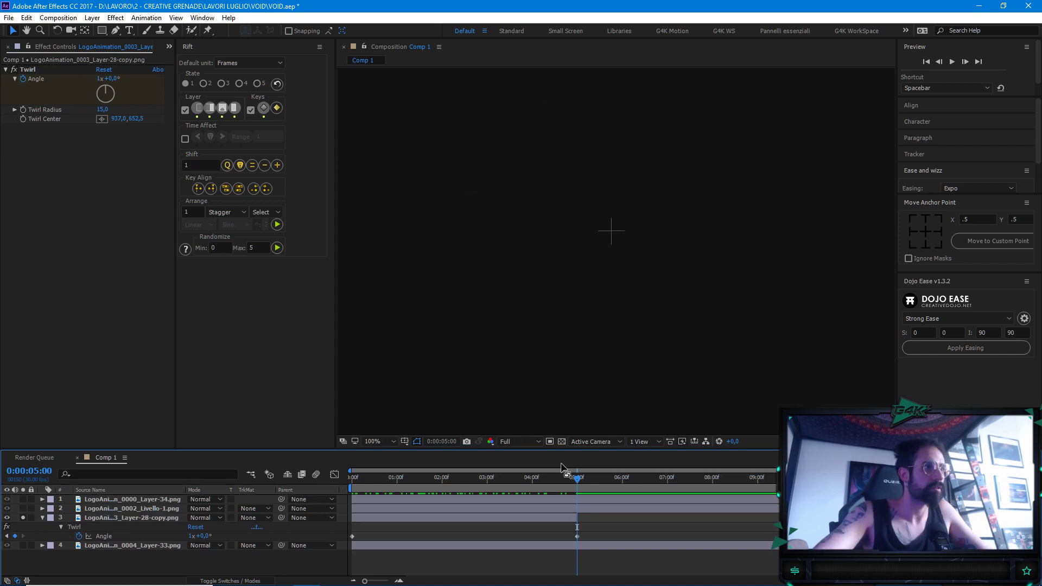
# Preview the twirl animation and examine how the vortex's strands and inner edge distort at different times
pyautogui.moveTo(573, 485); pyautogui.dragTo(315, 538)
pyautogui.press('space')
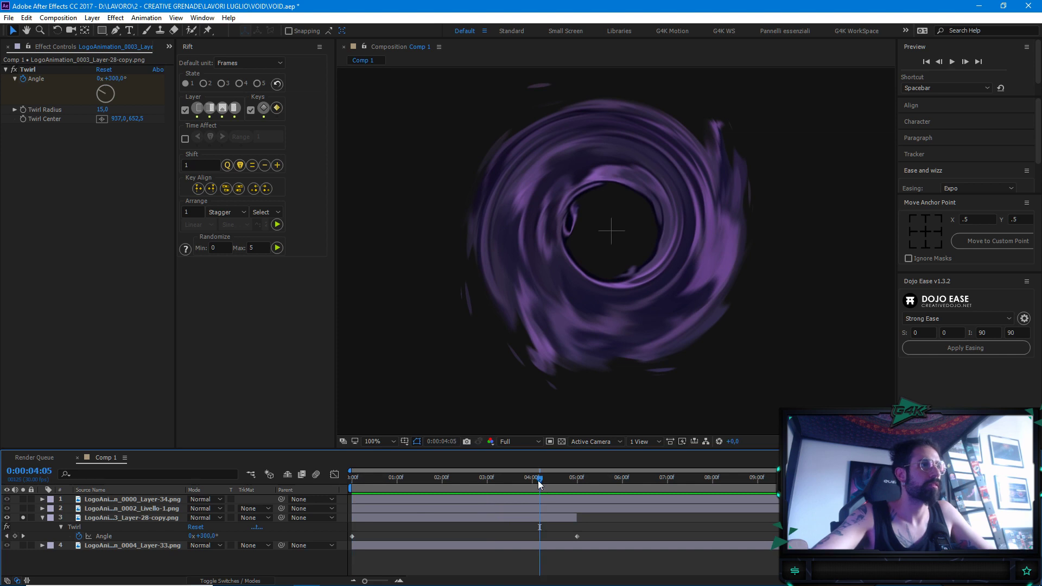
pyautogui.moveTo(540, 485); pyautogui.dragTo(496, 478)
pyautogui.scroll(4, 601, 360)
pyautogui.scroll(-3, 641, 287)
pyautogui.scroll(3, 571, 324)
pyautogui.scroll(1, 536, 333)
pyautogui.scroll(-3, 566, 269)
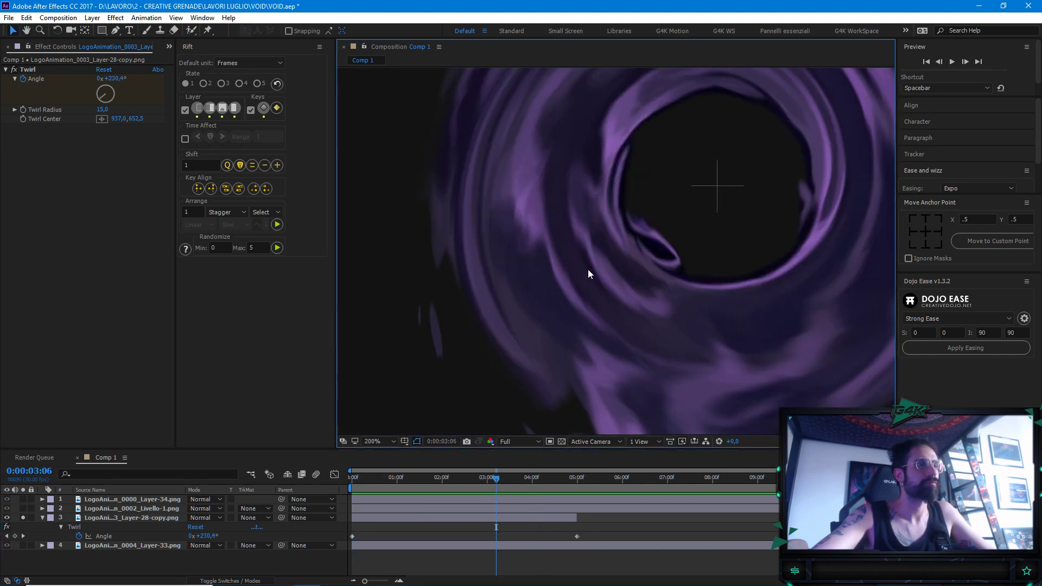
pyautogui.scroll(2, 595, 261)
pyautogui.scroll(-3, 758, 337)
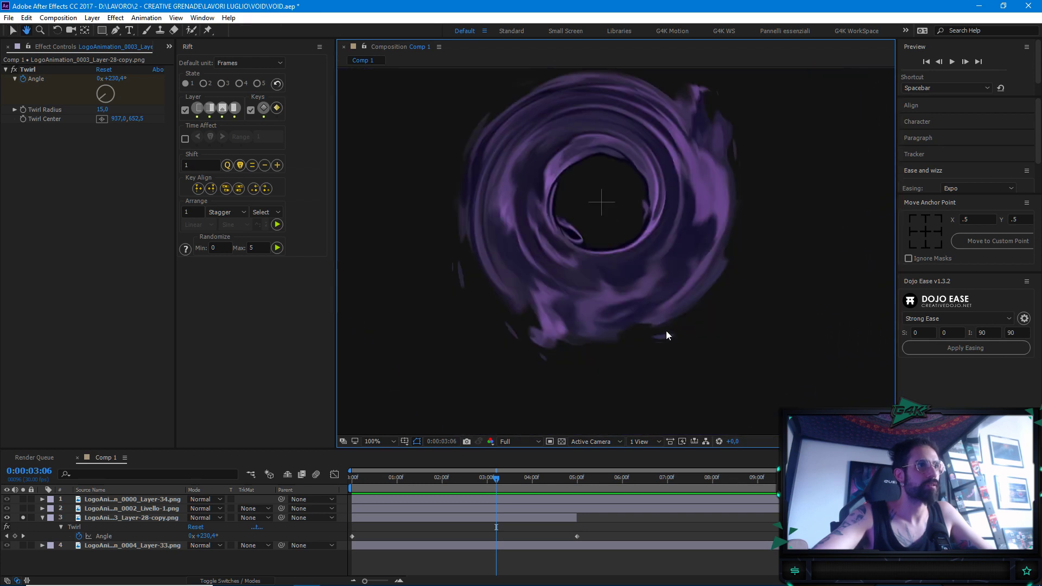
pyautogui.moveTo(493, 482); pyautogui.dragTo(367, 492)
pyautogui.press('space')
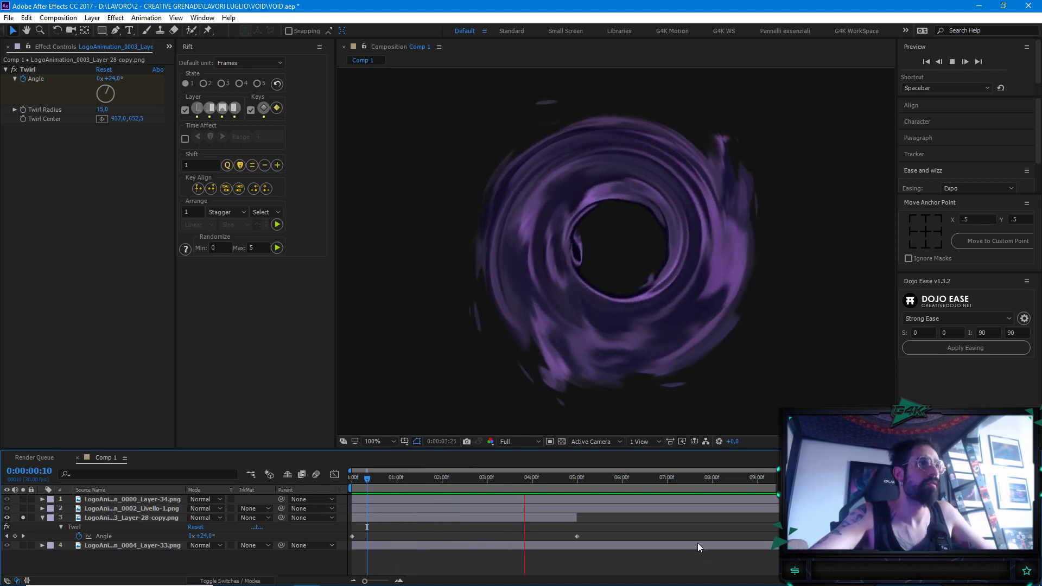
pyautogui.press('space')
# Duplicate the vortex layer, reveal the copy's Angle keyframes and make the timeline taller
pyautogui.click(111, 518)
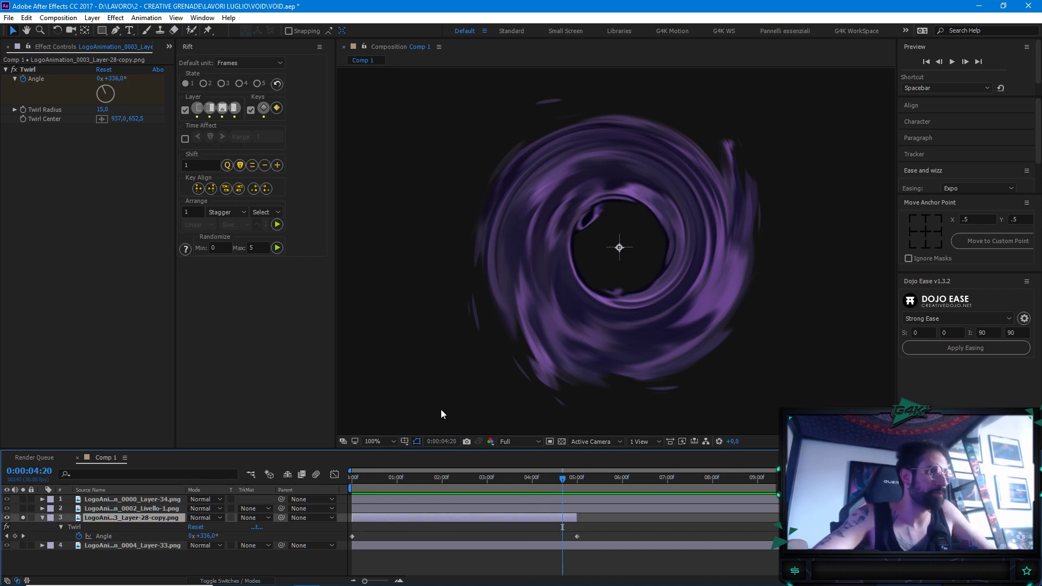
pyautogui.moveTo(523, 486); pyautogui.dragTo(482, 482)
pyautogui.hotkey('ctrl', 'd')
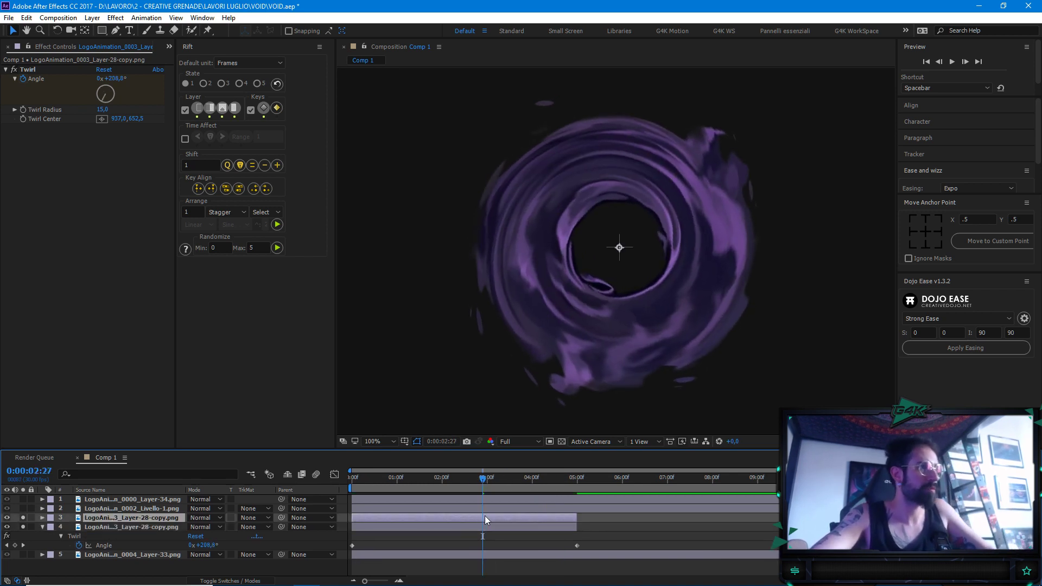
pyautogui.press('u')
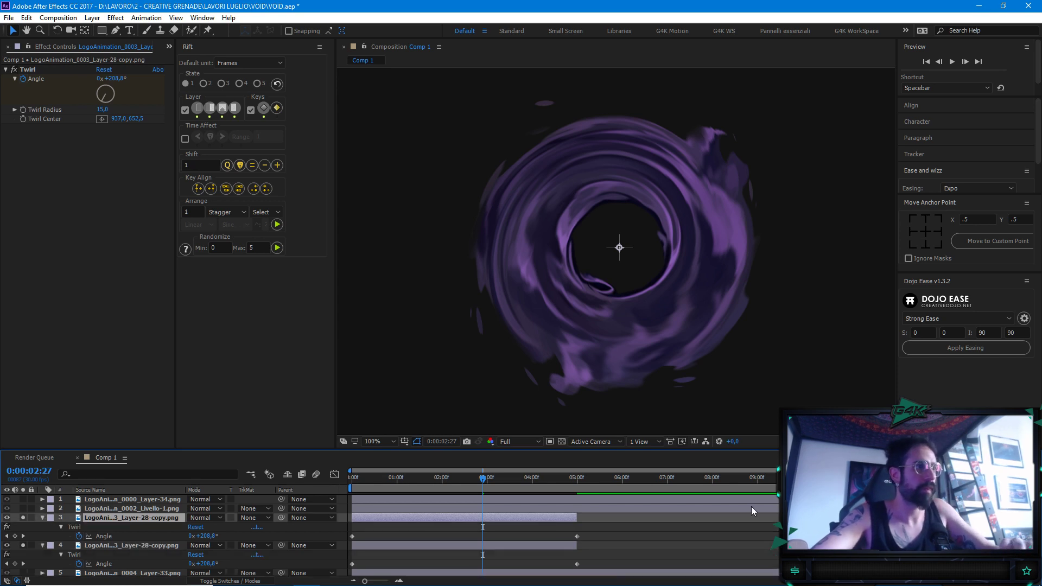
pyautogui.moveTo(625, 523); pyautogui.dragTo(634, 503)
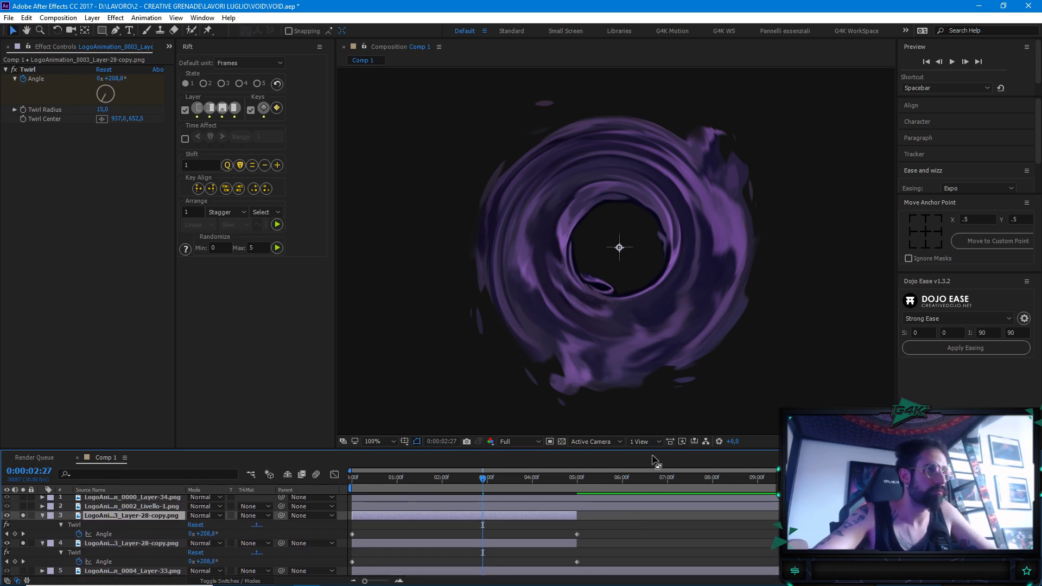
pyautogui.moveTo(652, 451); pyautogui.dragTo(654, 406)
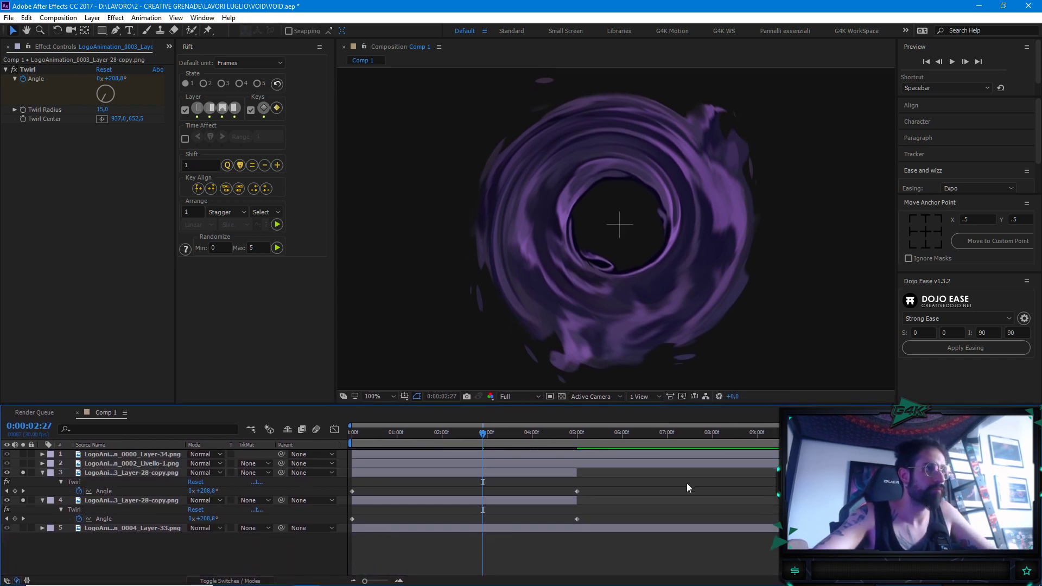
# Shift the duplicate vortex layer to start at 2 seconds, keeping the original layer starting at 0 seconds
pyautogui.moveTo(383, 475); pyautogui.dragTo(510, 471)
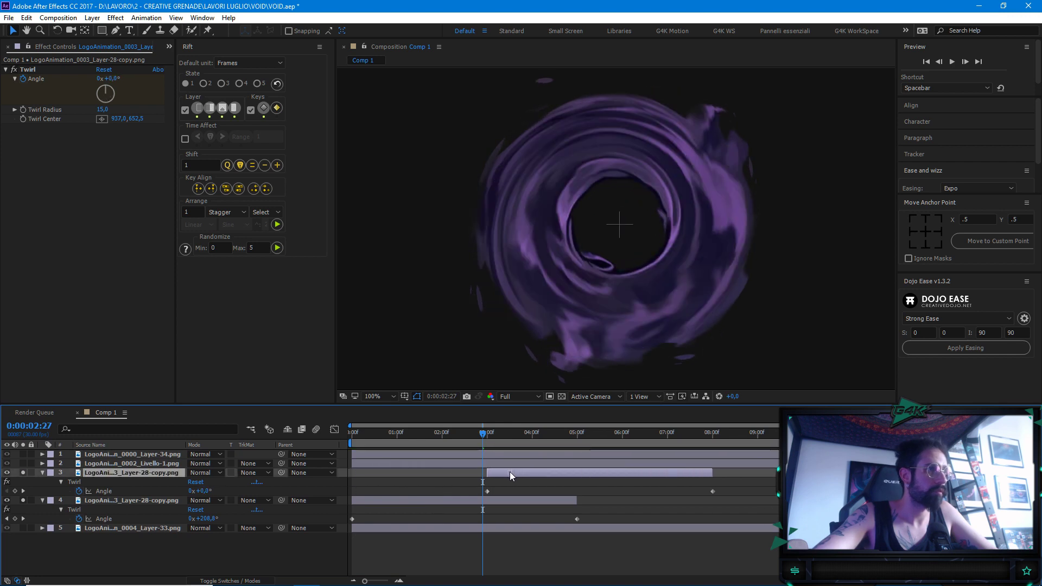
pyautogui.moveTo(468, 432); pyautogui.dragTo(443, 442)
pyautogui.moveTo(500, 477); pyautogui.dragTo(454, 477)
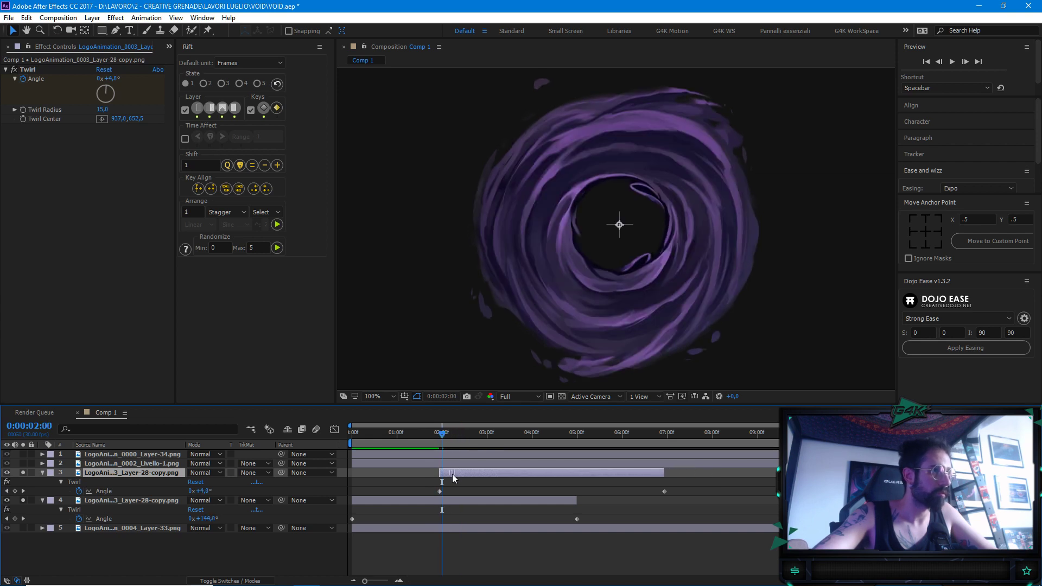
pyautogui.moveTo(413, 434)
pyautogui.mouseDown()
pyautogui.moveTo(357, 442)
pyautogui.moveTo(570, 452)
pyautogui.moveTo(366, 434)
pyautogui.moveTo(477, 436)
pyautogui.moveTo(340, 462)
pyautogui.moveTo(425, 434)
pyautogui.moveTo(450, 445)
pyautogui.moveTo(340, 462)
pyautogui.moveTo(486, 443)
pyautogui.moveTo(348, 449)
pyautogui.moveTo(409, 447)
pyautogui.mouseUp()
pyautogui.click(442, 434)
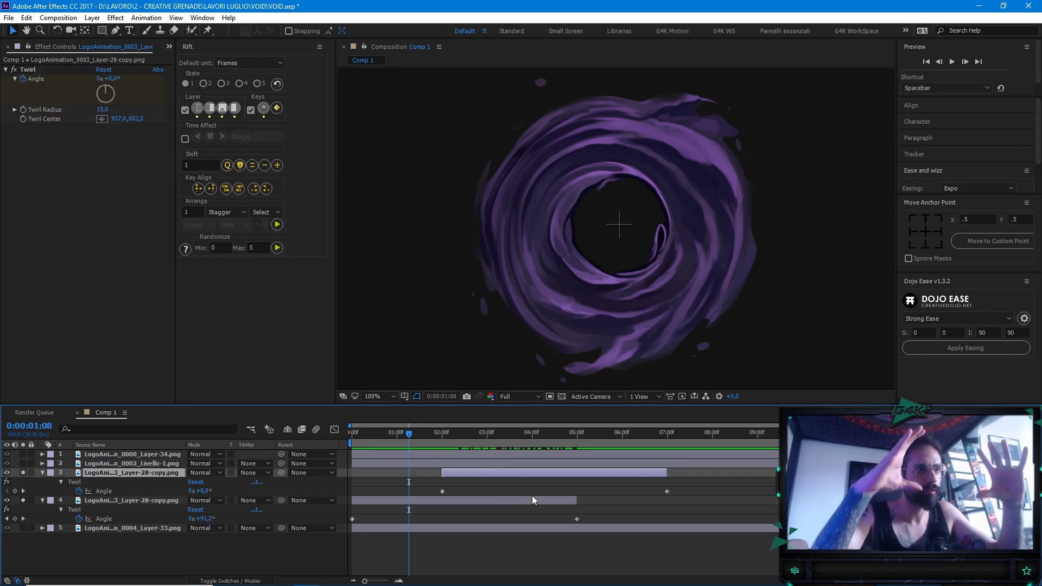
pyautogui.moveTo(501, 499); pyautogui.dragTo(504, 497)
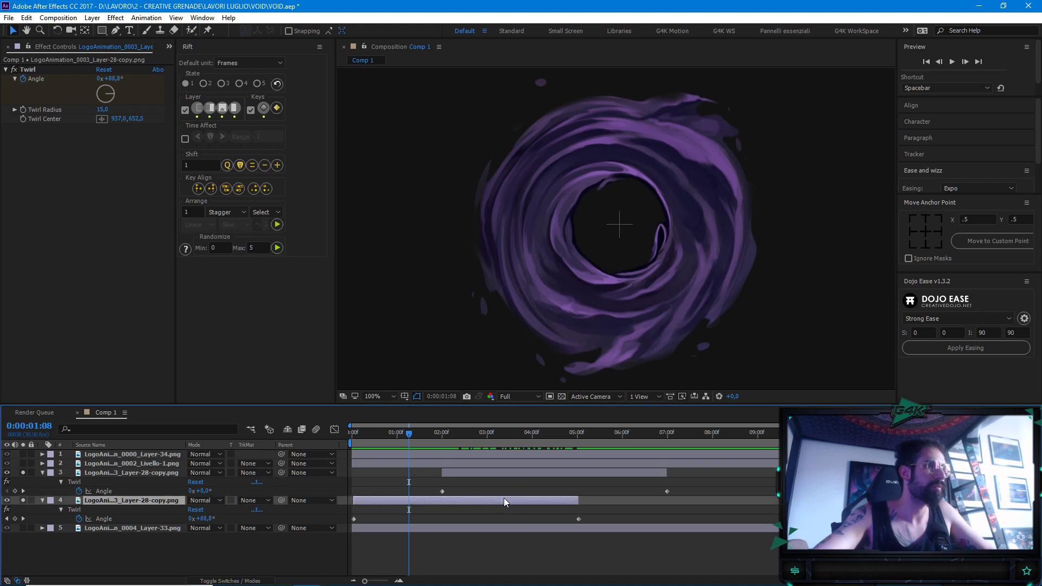
pyautogui.hotkey('ctrl', 'z')
# Apply the Iris Wipe effect to the duplicate vortex layer
pyautogui.click(480, 470)
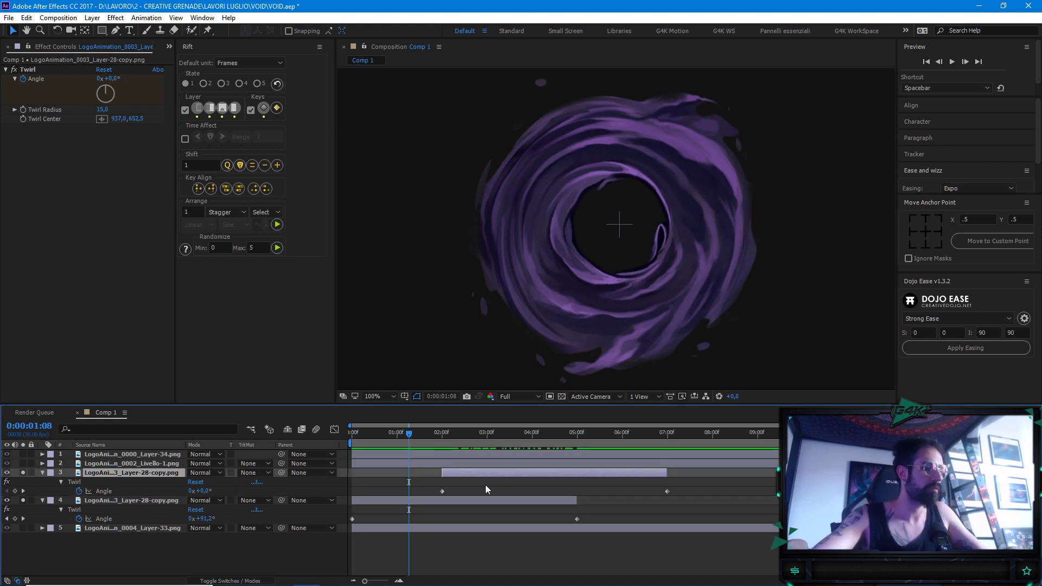
pyautogui.hotkey('ctrl', 'space')
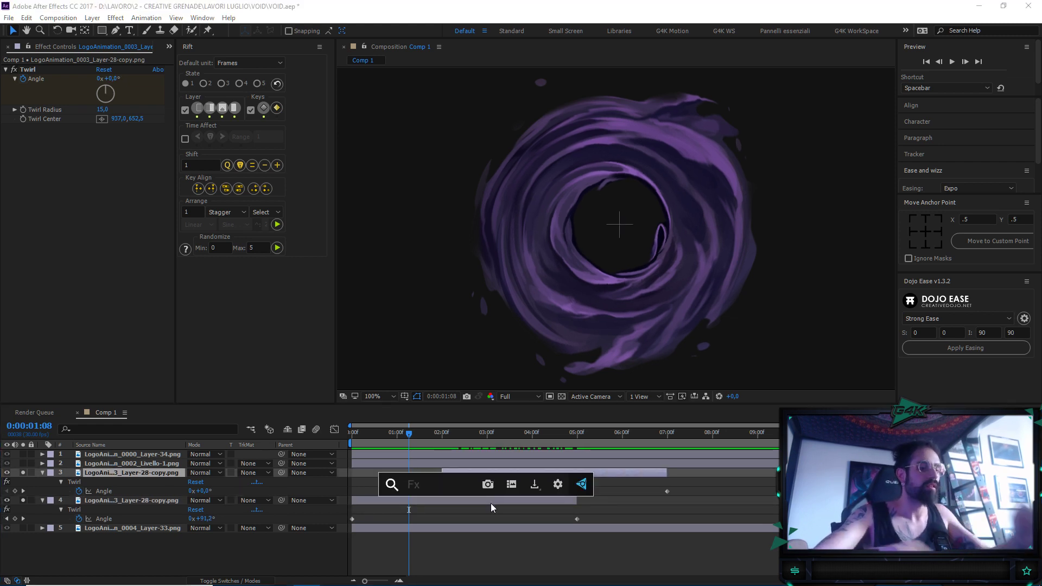
pyautogui.write('iris')
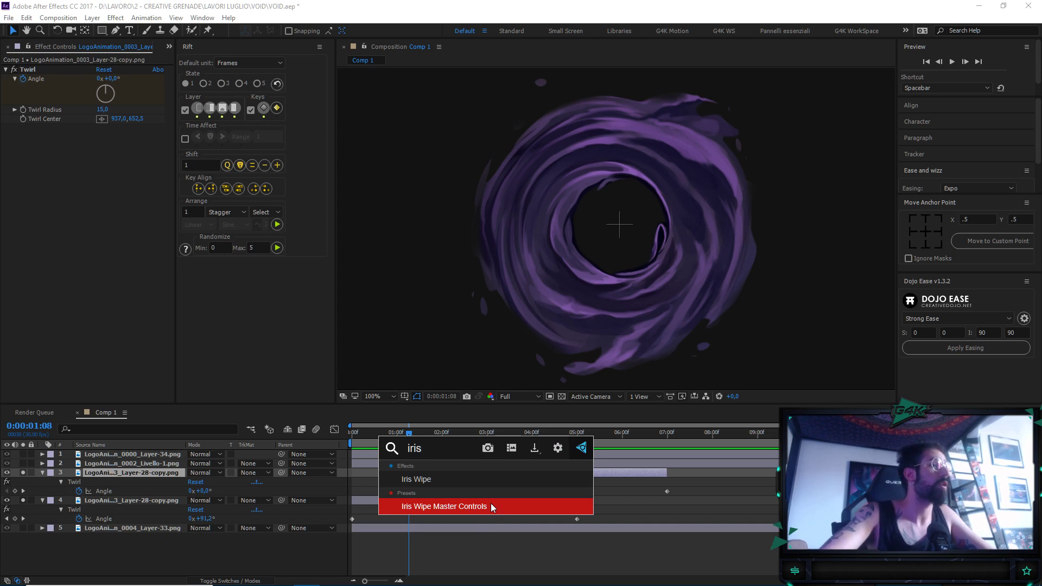
pyautogui.press('Up')
pyautogui.press('Return')
# Move the duplicate's Iris Center onto the vortex's centre mark, at about 937.5, 651.5
pyautogui.scroll(1, 634, 199)
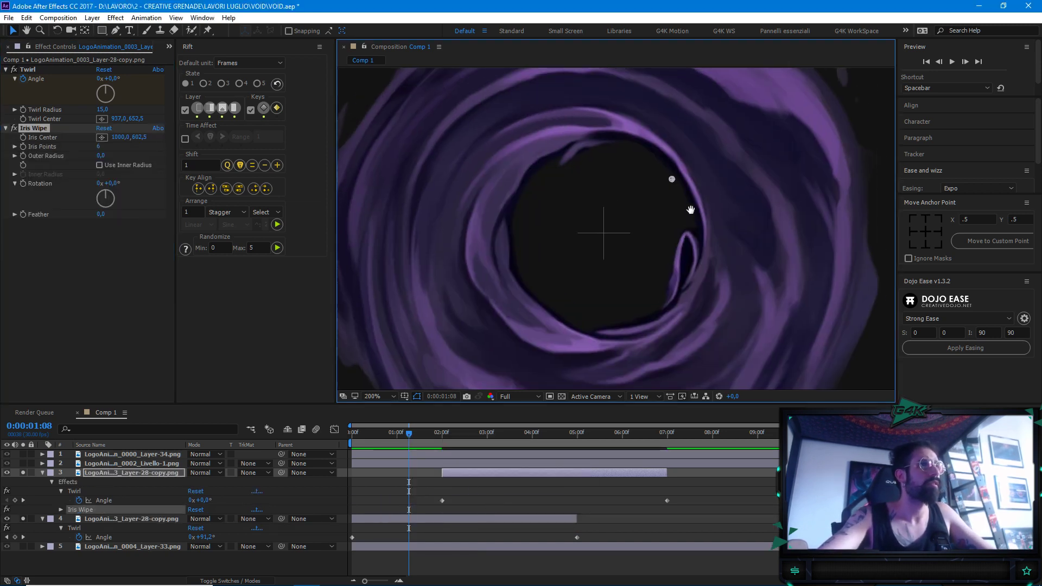
pyautogui.scroll(1, 625, 218)
pyautogui.click(620, 222)
pyautogui.hotkey('ctrl', 'Home')
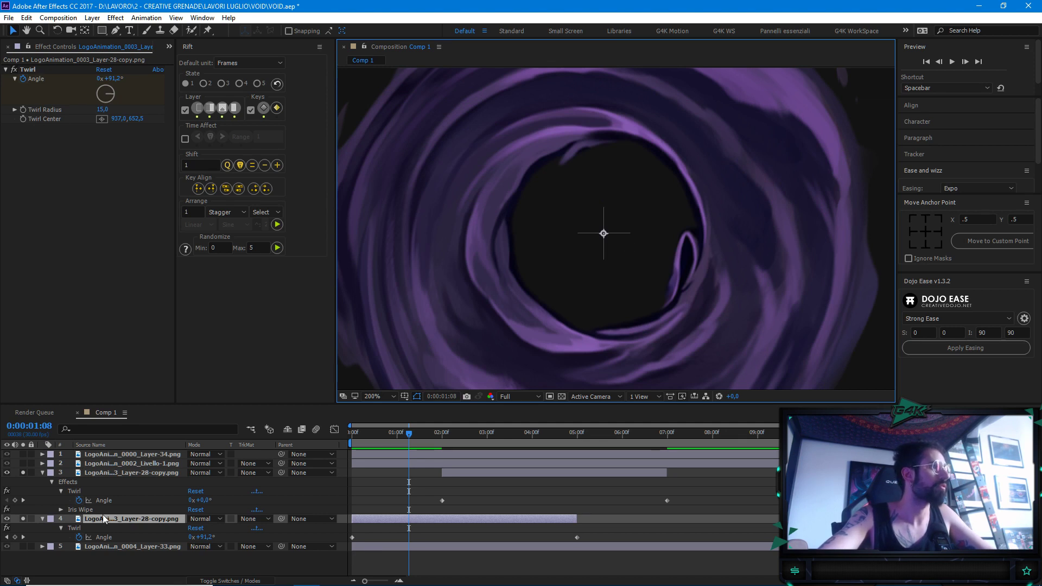
pyautogui.click(120, 472)
pyautogui.click(40, 128)
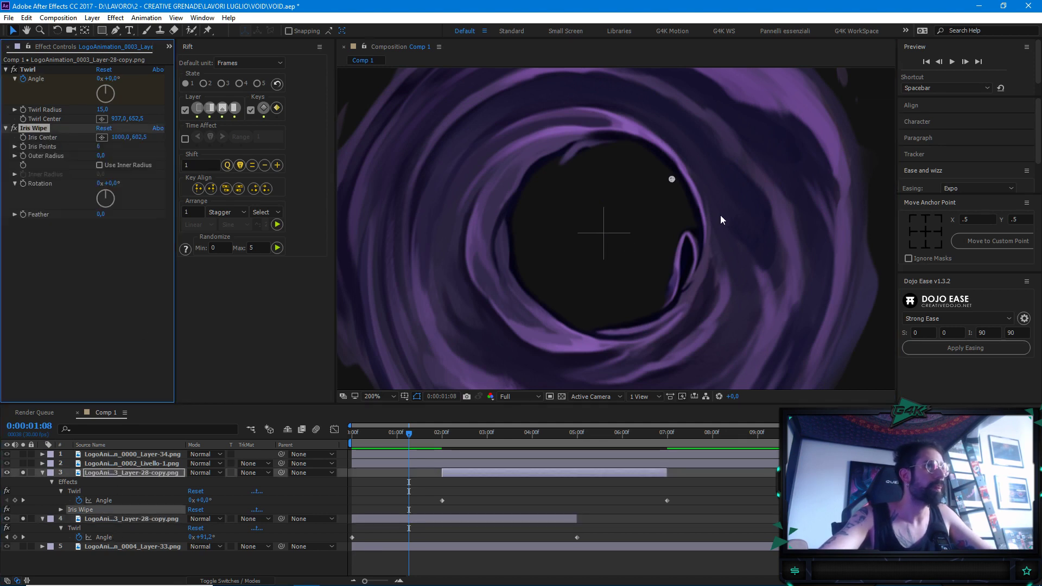
pyautogui.moveTo(674, 181); pyautogui.dragTo(611, 236)
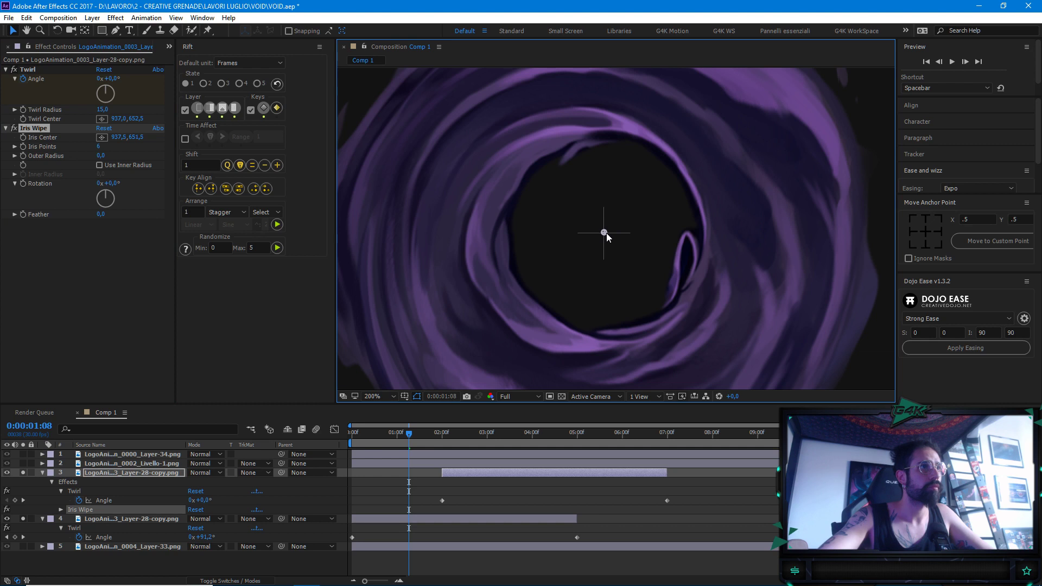
# Set the duplicate's Iris Wipe to 32 Iris Points and an Outer Radius of 76, and enlarge the composition view at 3:15
pyautogui.scroll(-3, 669, 225)
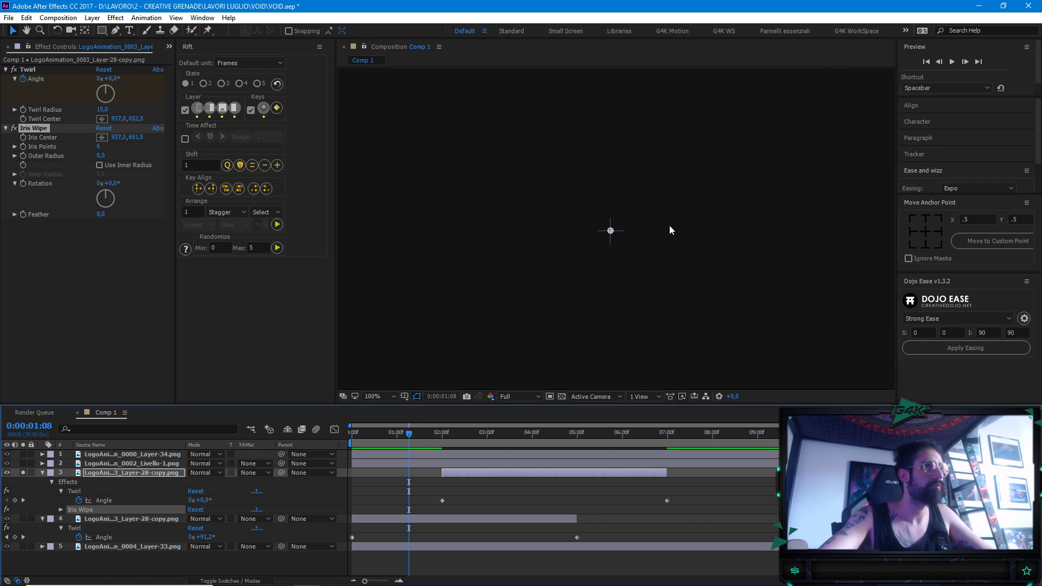
pyautogui.moveTo(98, 147)
pyautogui.mouseDown()
pyautogui.moveTo(147, 158)
pyautogui.moveTo(111, 162)
pyautogui.mouseUp()
pyautogui.moveTo(469, 432); pyautogui.dragTo(510, 432)
pyautogui.scroll(4, 651, 272)
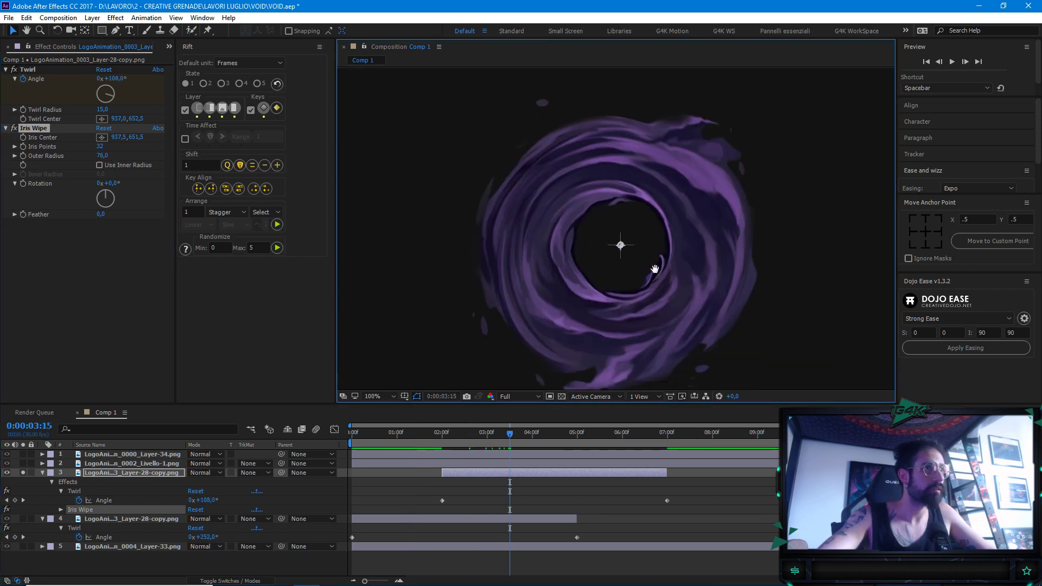
pyautogui.moveTo(635, 412); pyautogui.dragTo(635, 463)
pyautogui.scroll(-4, 632, 277)
pyautogui.press('/')
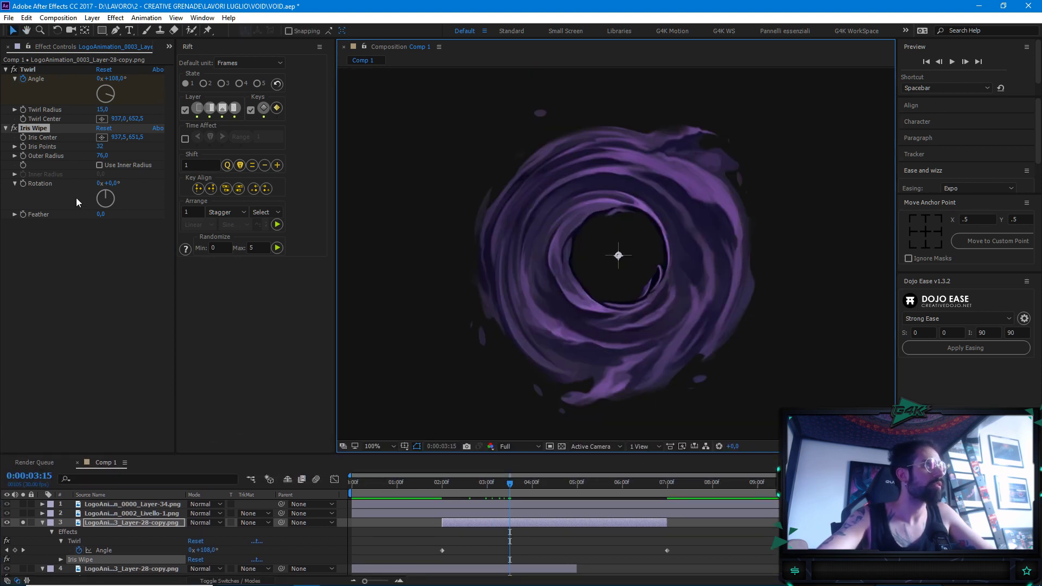
# Try the duplicate's Iris Wipe with Use Inner Radius enabled, an Inner Radius of 144 and an Outer Radius of 298
pyautogui.moveTo(101, 156); pyautogui.dragTo(39, 186)
pyautogui.click(100, 166)
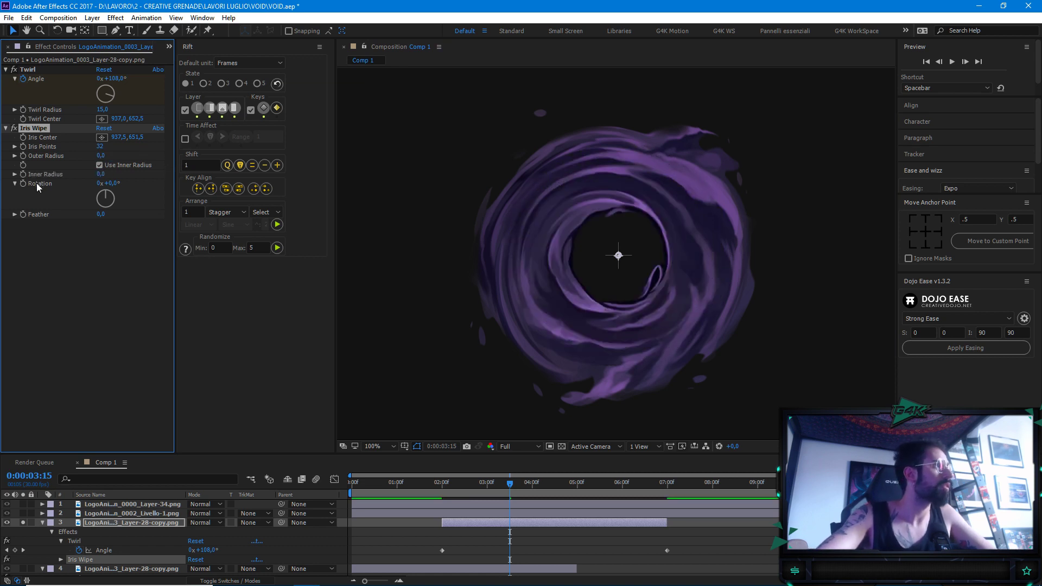
pyautogui.moveTo(109, 173); pyautogui.dragTo(199, 183)
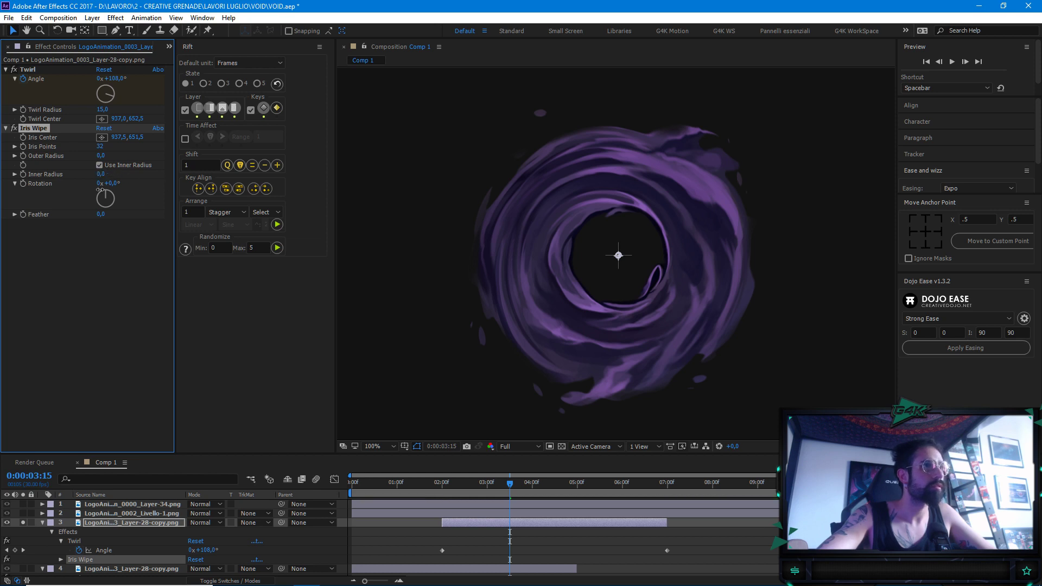
pyautogui.moveTo(101, 156); pyautogui.dragTo(254, 162)
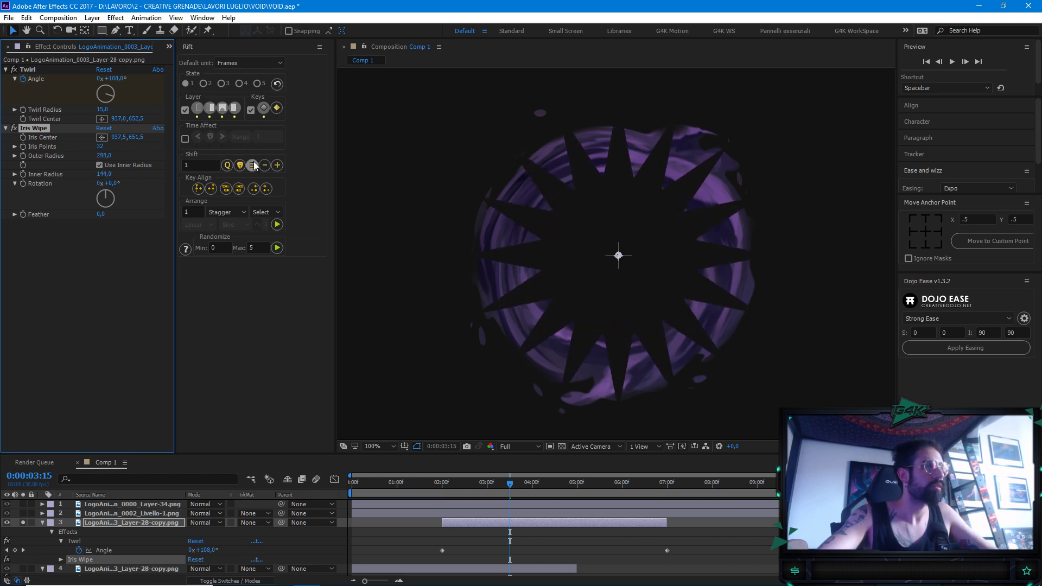
pyautogui.hotkey('ctrl', 'z')
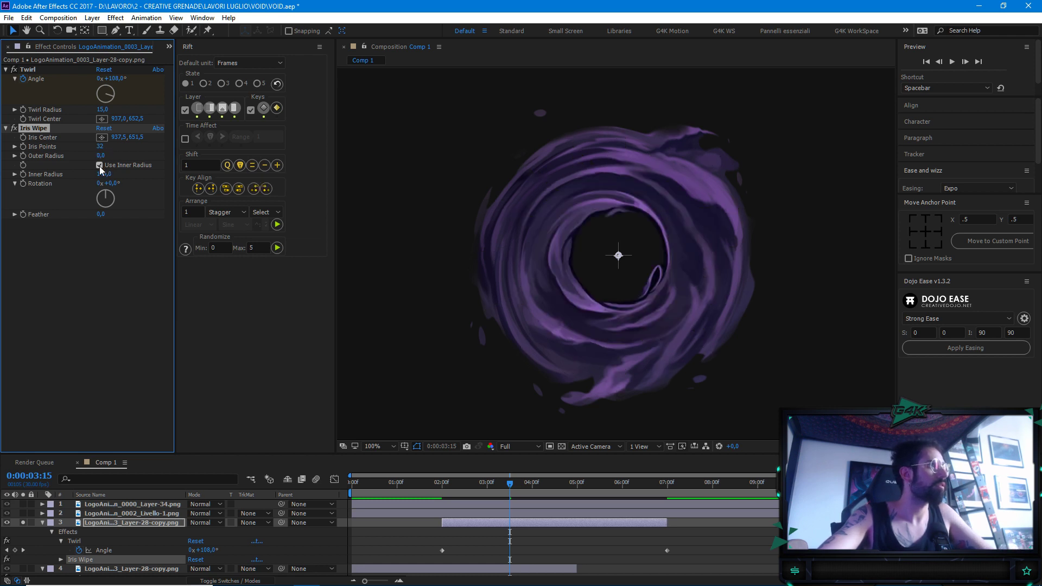
# Set the duplicate's Iris Wipe to a Feather of 138 and an Outer Radius of 385, without an inner radius
pyautogui.moveTo(102, 158); pyautogui.dragTo(238, 189)
pyautogui.moveTo(99, 216); pyautogui.dragTo(175, 216)
pyautogui.moveTo(108, 156); pyautogui.dragTo(290, 239)
pyautogui.press('h')
pyautogui.moveTo(561, 297); pyautogui.dragTo(568, 292)
pyautogui.press('v')
# Keyframe the duplicate's Iris Wipe Outer Radius at the layer's start at 2 seconds, and reveal its keyframes in an enlarged timeline
pyautogui.moveTo(480, 489); pyautogui.dragTo(444, 487)
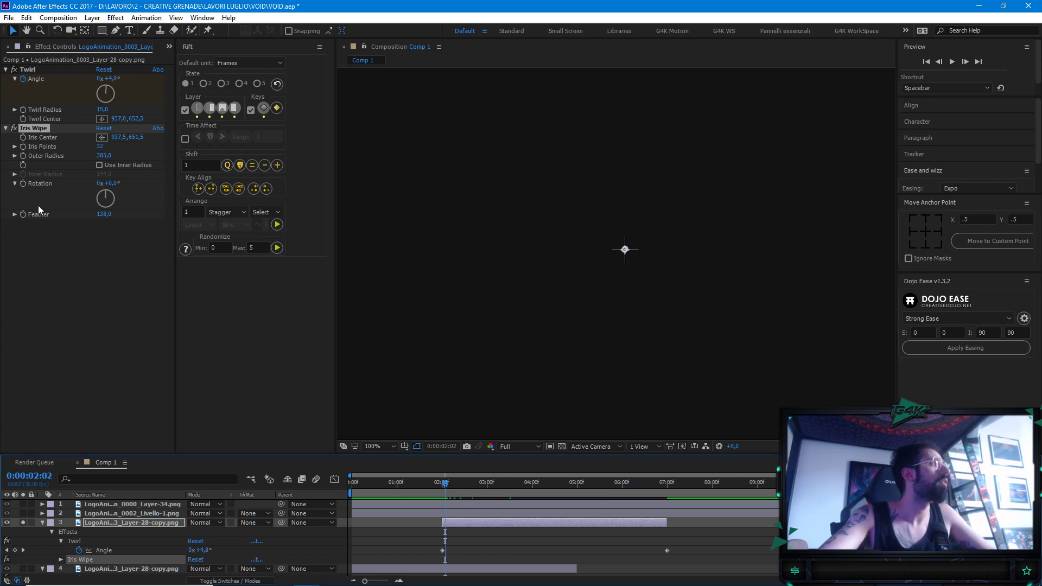
pyautogui.click(22, 156)
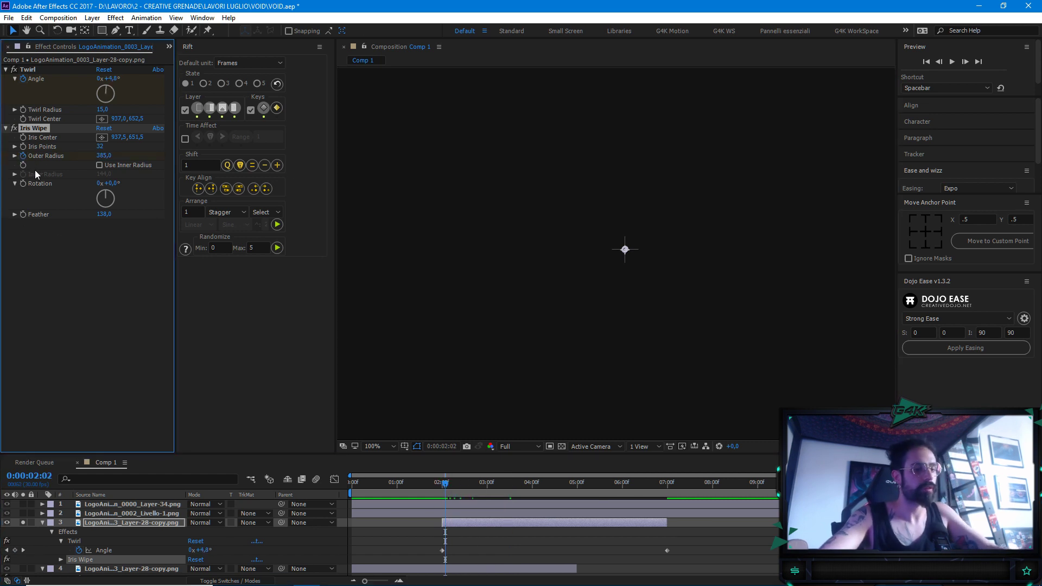
pyautogui.press('u')
pyautogui.press('u')
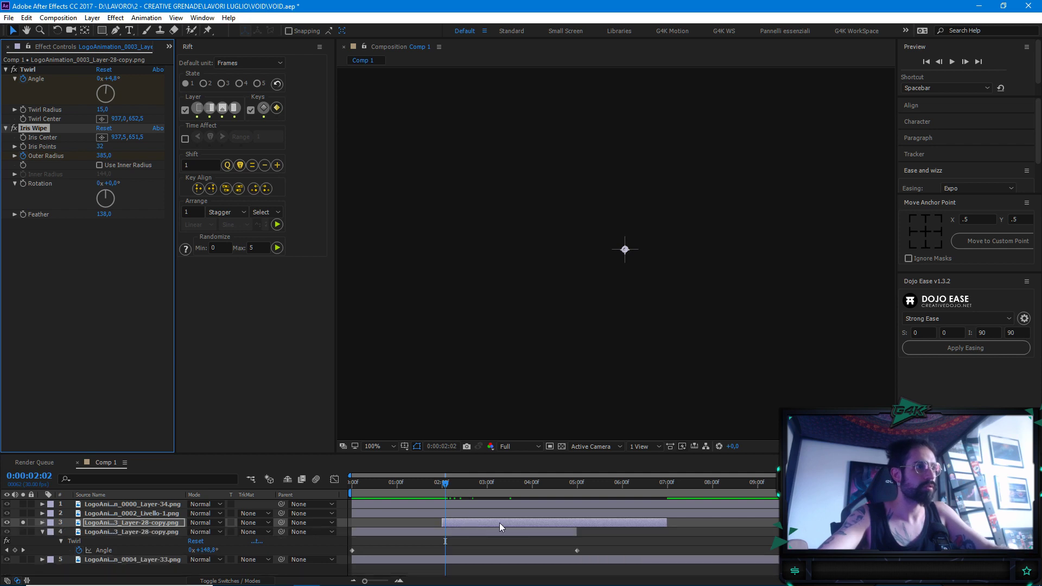
pyautogui.scroll(-2, 643, 538)
pyautogui.click(443, 533)
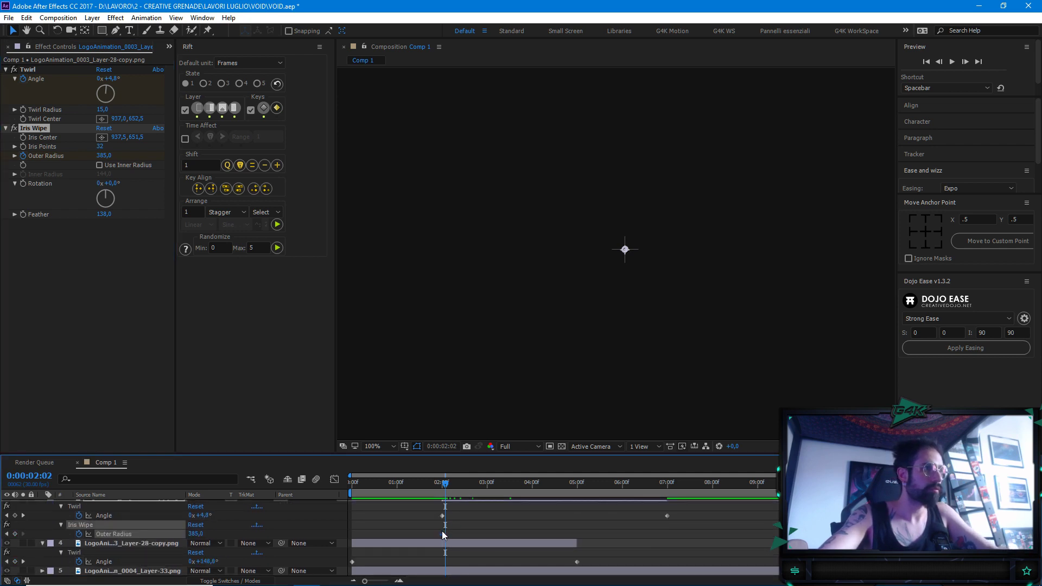
pyautogui.moveTo(504, 454); pyautogui.dragTo(503, 412)
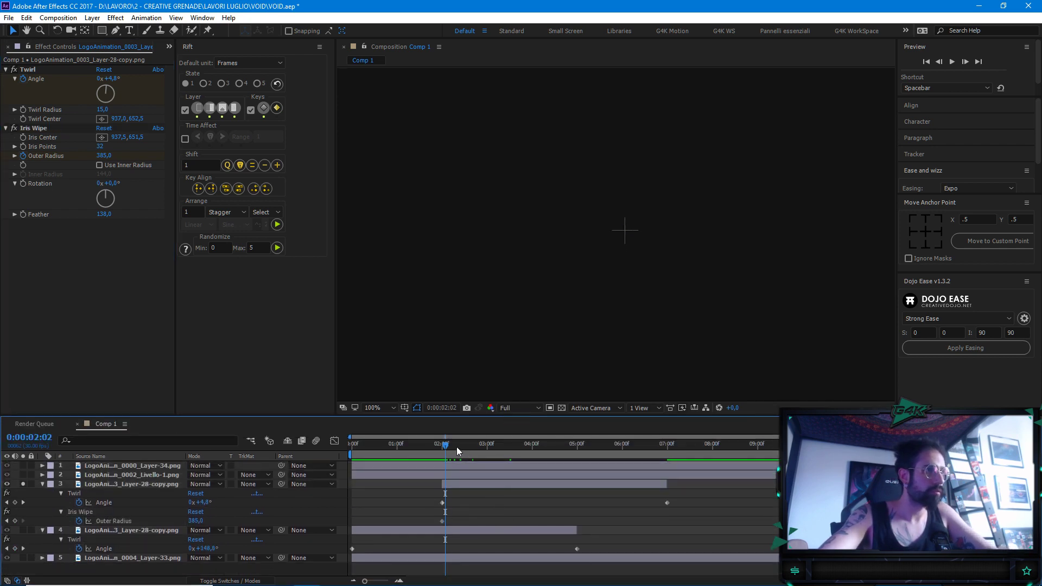
# Add an Outer Radius keyframe of 30 at 4 seconds on the duplicate's Iris Wipe
pyautogui.moveTo(447, 445); pyautogui.dragTo(533, 446)
pyautogui.moveTo(104, 158); pyautogui.dragTo(38, 163)
pyautogui.click(102, 156)
pyautogui.write('42')
pyautogui.press('Return')
pyautogui.write('30')
pyautogui.press('Return')
# Preview the feathered transition between the two vortex layers and scrub through it between 2 and 4 seconds
pyautogui.moveTo(446, 451); pyautogui.dragTo(417, 444)
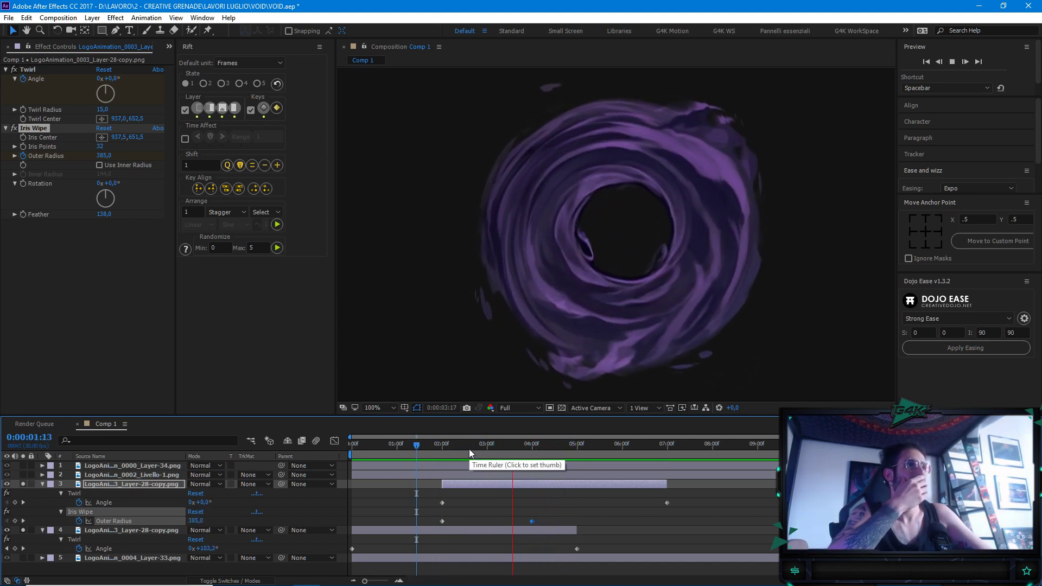
pyautogui.press('space')
pyautogui.moveTo(468, 448); pyautogui.dragTo(429, 456)
pyautogui.press('space')
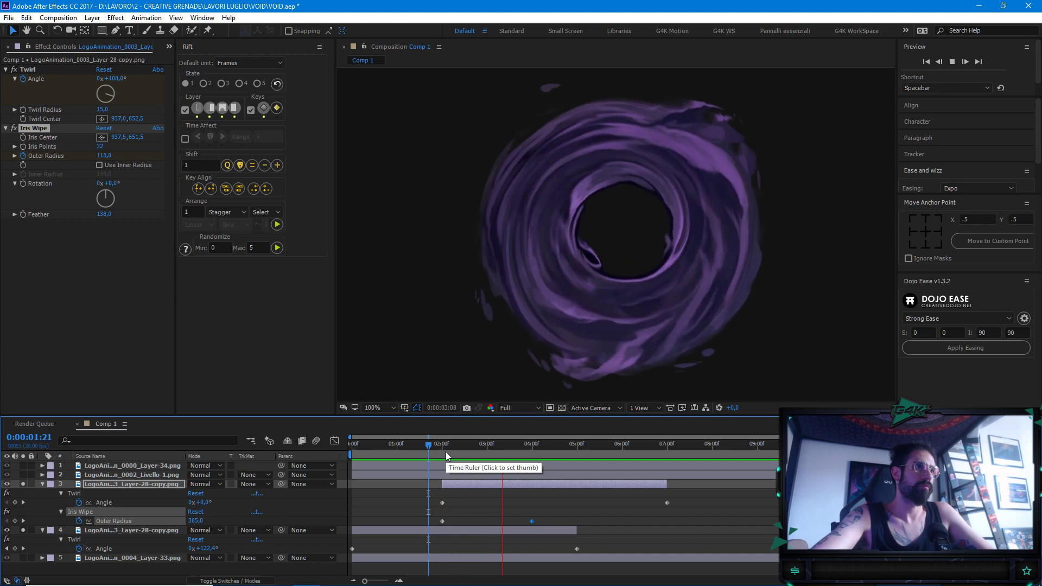
pyautogui.press('space')
pyautogui.moveTo(447, 445); pyautogui.dragTo(517, 449)
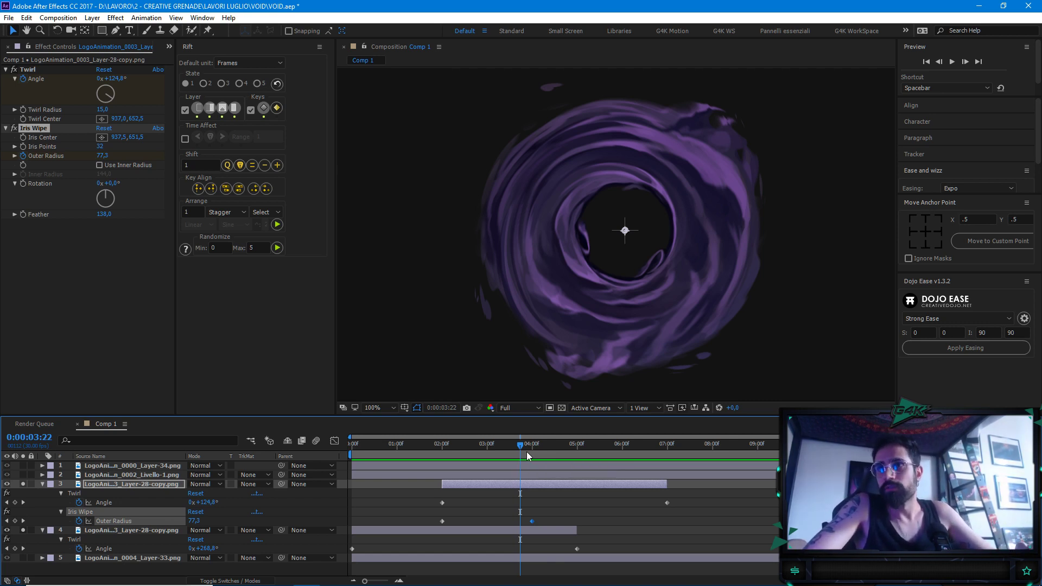
pyautogui.moveTo(518, 448); pyautogui.dragTo(496, 446)
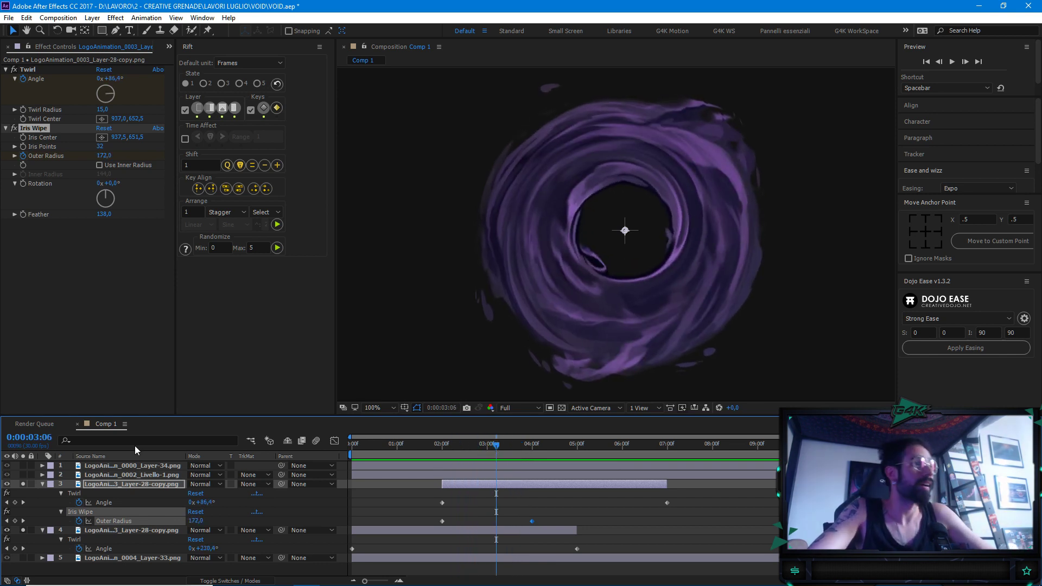
# Enlarge the timeline further and rename the original vortex layer as Vortex
pyautogui.moveTo(274, 415); pyautogui.dragTo(282, 392)
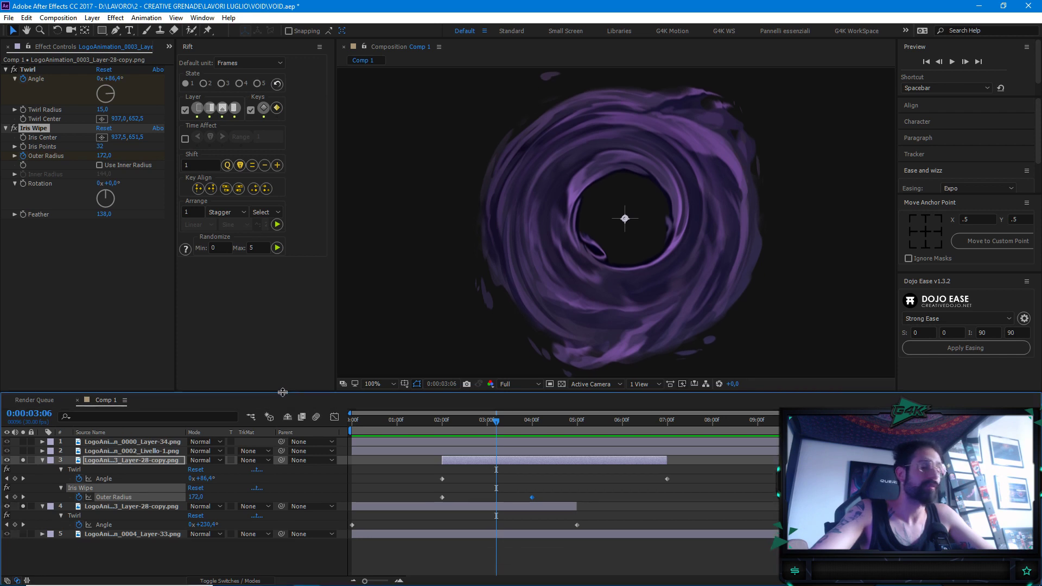
pyautogui.click(129, 509)
pyautogui.press('Return')
pyautogui.write('Vor')
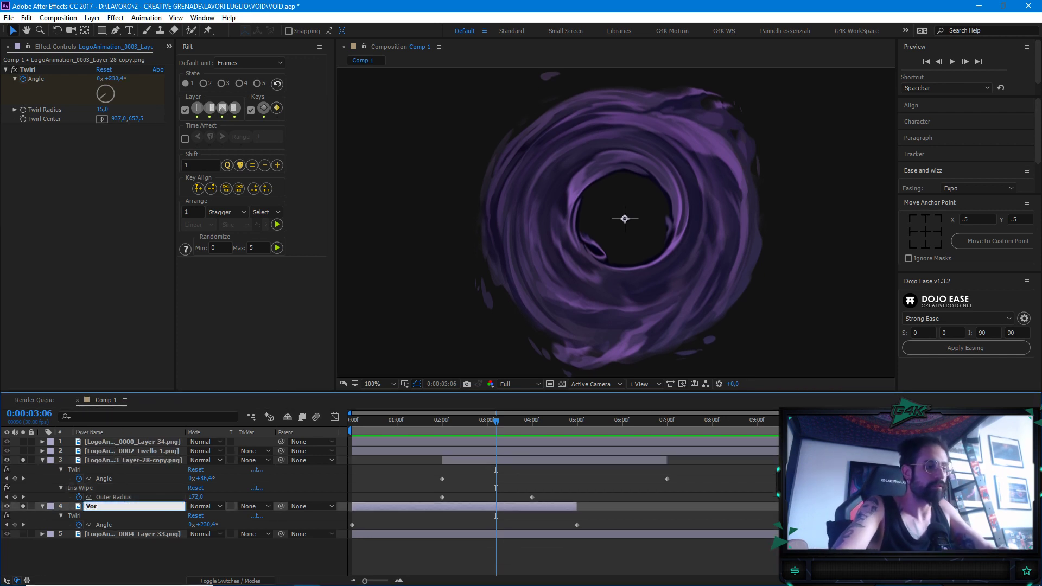
pyautogui.write('tex')
pyautogui.press('Return')
# Rename the duplicate vortex layer that carries the Iris Wipe as Vortex2
pyautogui.click(174, 464)
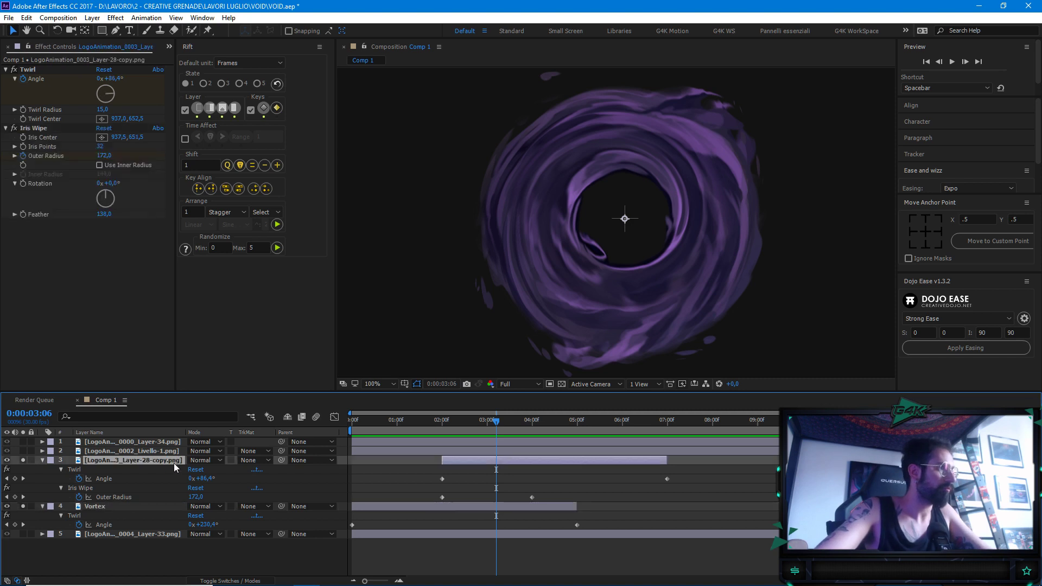
pyautogui.press('Return')
pyautogui.write('Vortex')
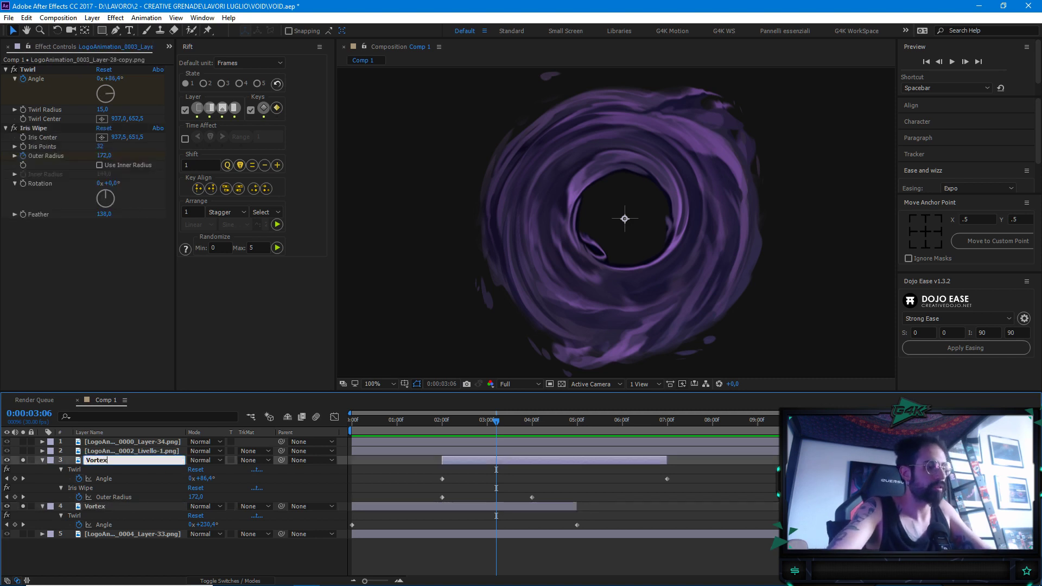
pyautogui.write('2')
pyautogui.press('Return')
# Check the contents of the bottom Layer-33 image in solo and rename that layer as Aura
pyautogui.click(98, 534)
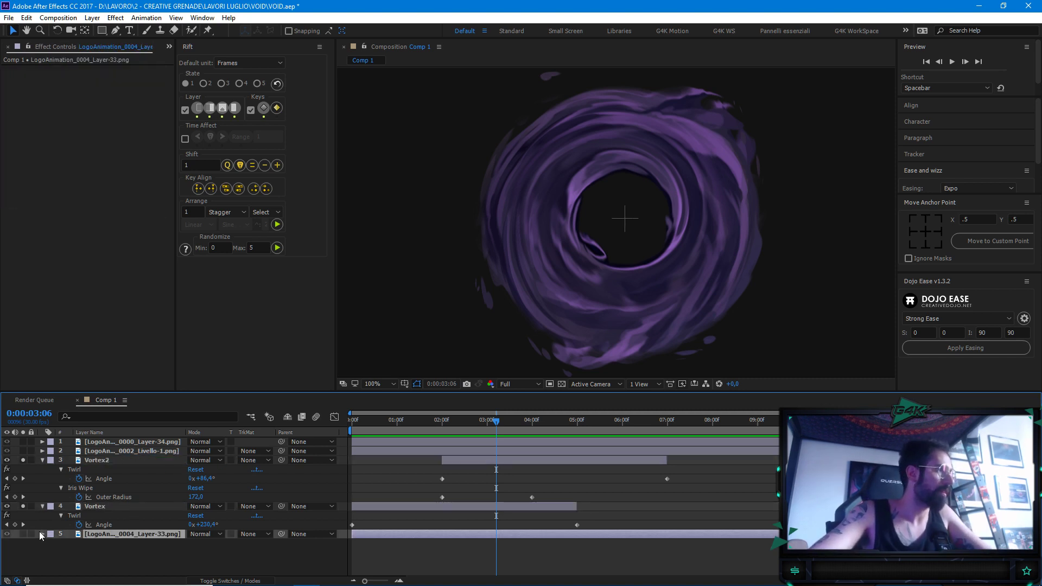
pyautogui.click(24, 532)
pyautogui.click(24, 532)
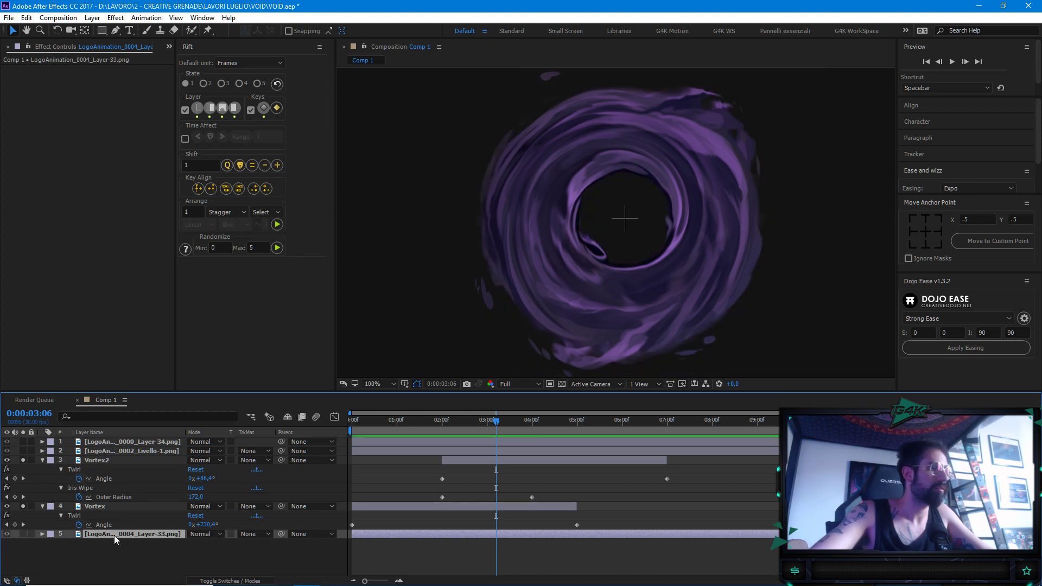
pyautogui.press('Return')
pyautogui.write('A')
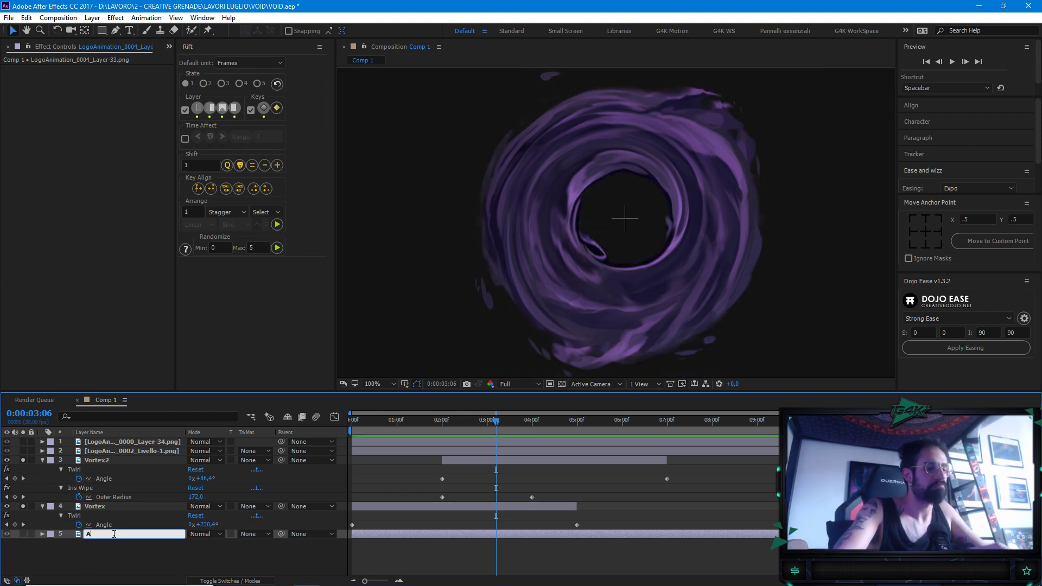
pyautogui.press('Return')
# Check the contents of the Livello-1 image layer in solo and rename it as Eye
pyautogui.click(23, 451)
pyautogui.click(23, 450)
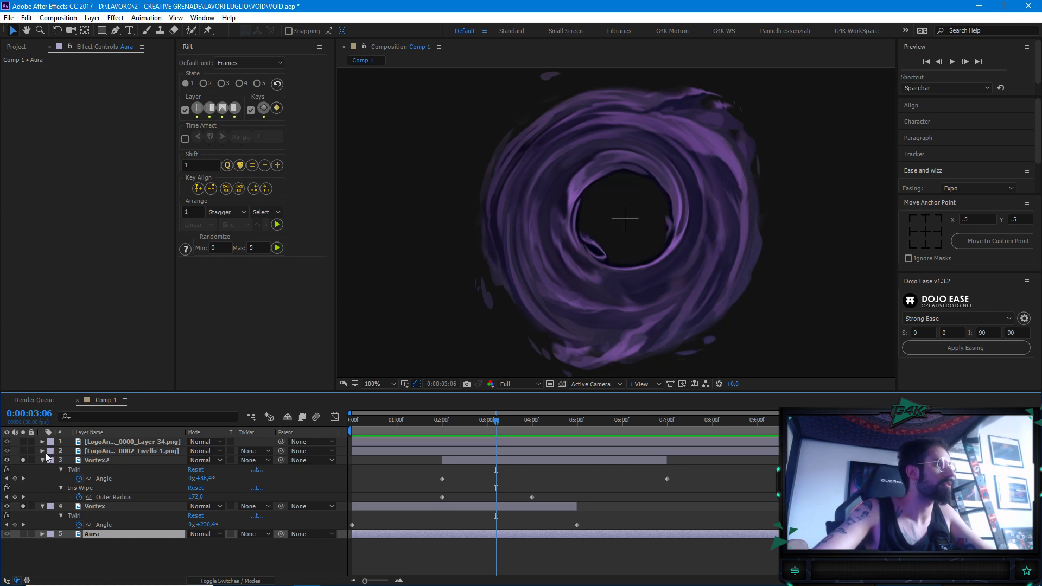
pyautogui.click(88, 454)
pyautogui.press('Return')
pyautogui.write('u')
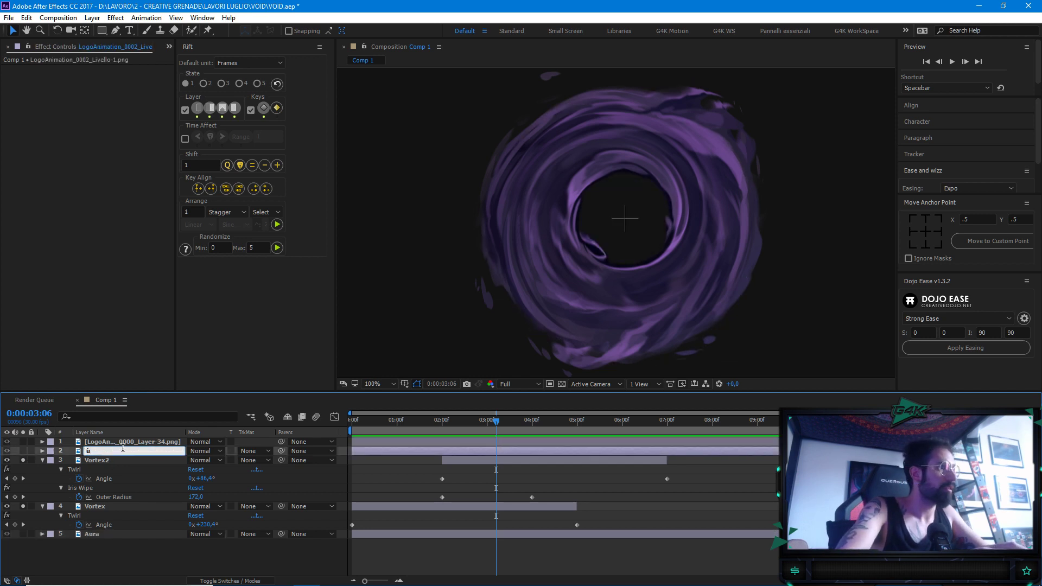
pyautogui.write('ye')
pyautogui.press('Return')
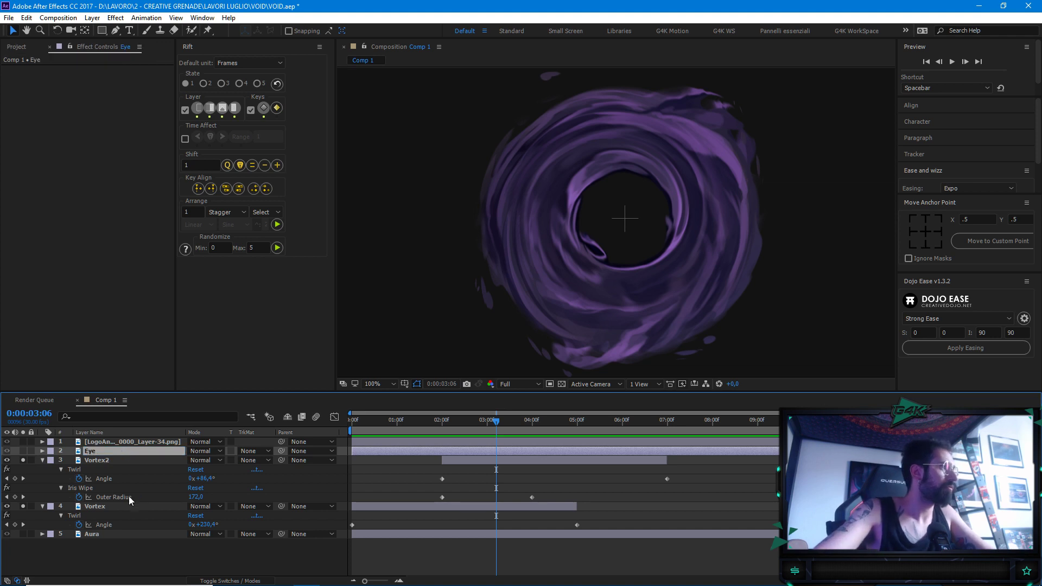
# Rename the topmost Layer-34 image layer as Details
pyautogui.click(149, 445)
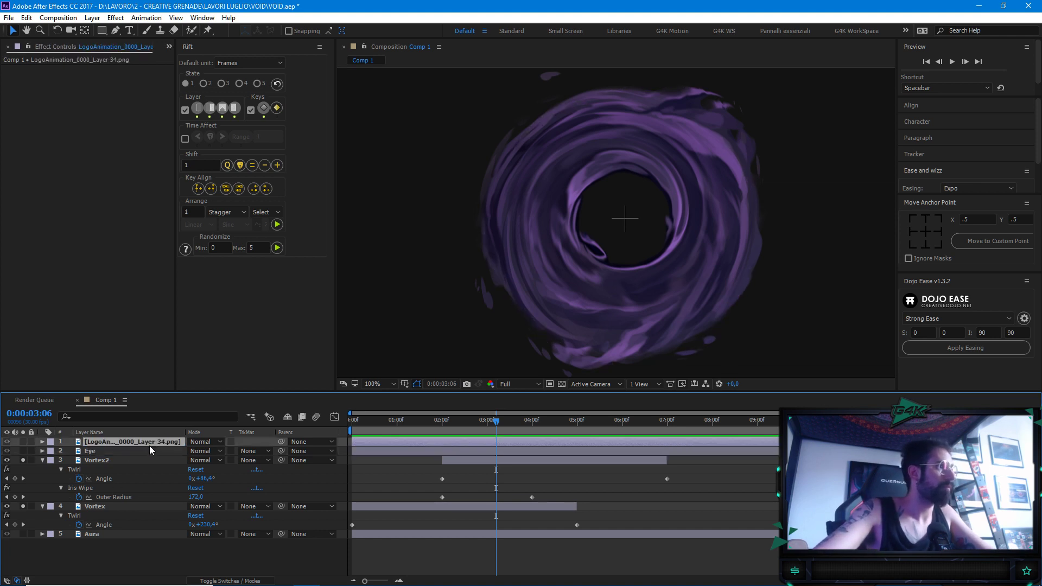
pyautogui.press('Return')
pyautogui.write('Details')
pyautogui.press('Return')
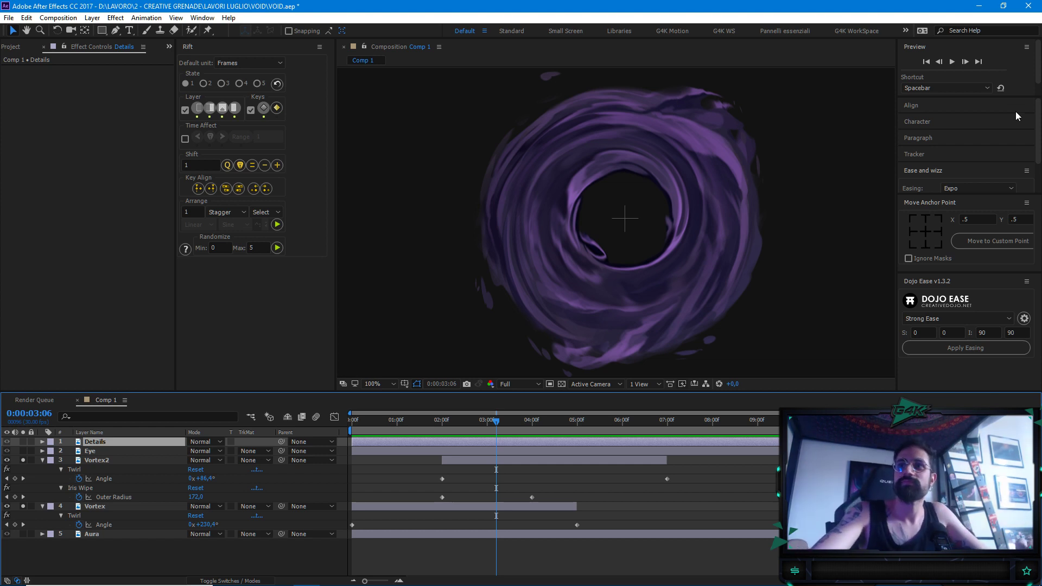
# Play the vortex animation from the start and inspect the blend between Vortex and Vortex2 up to about 4 seconds
pyautogui.click(735, 219)
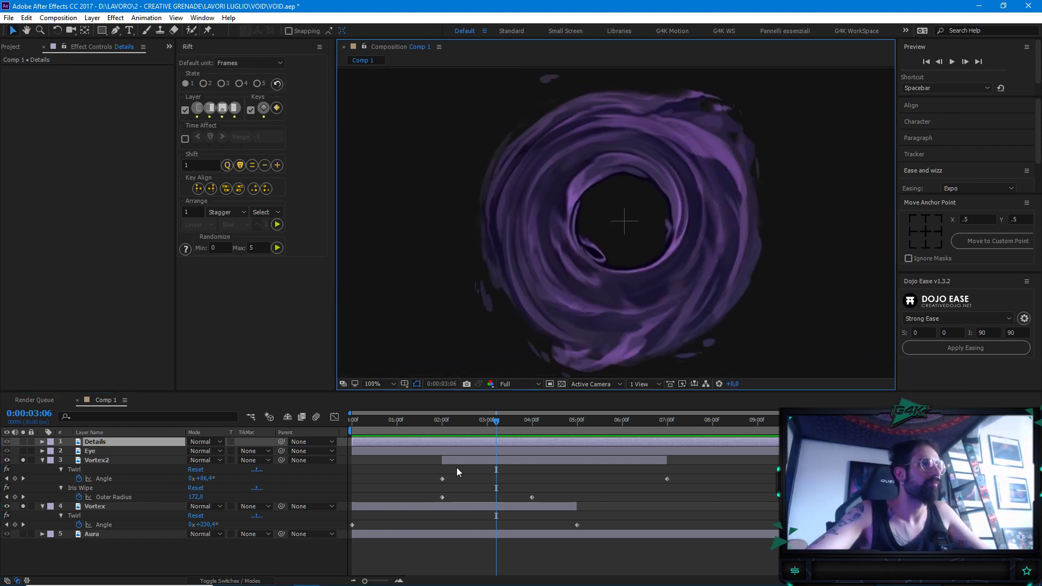
pyautogui.press('space')
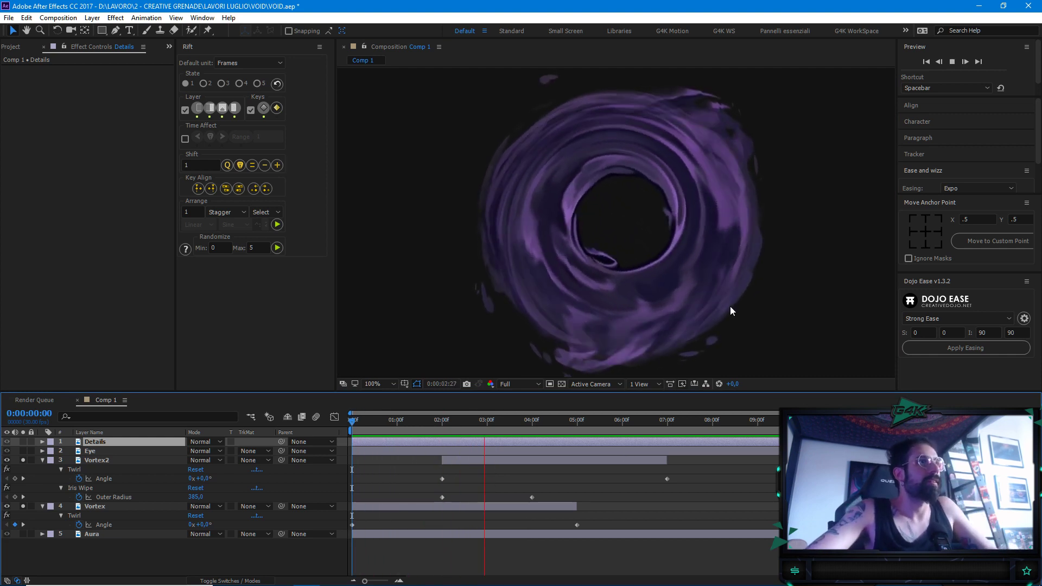
pyautogui.press('space')
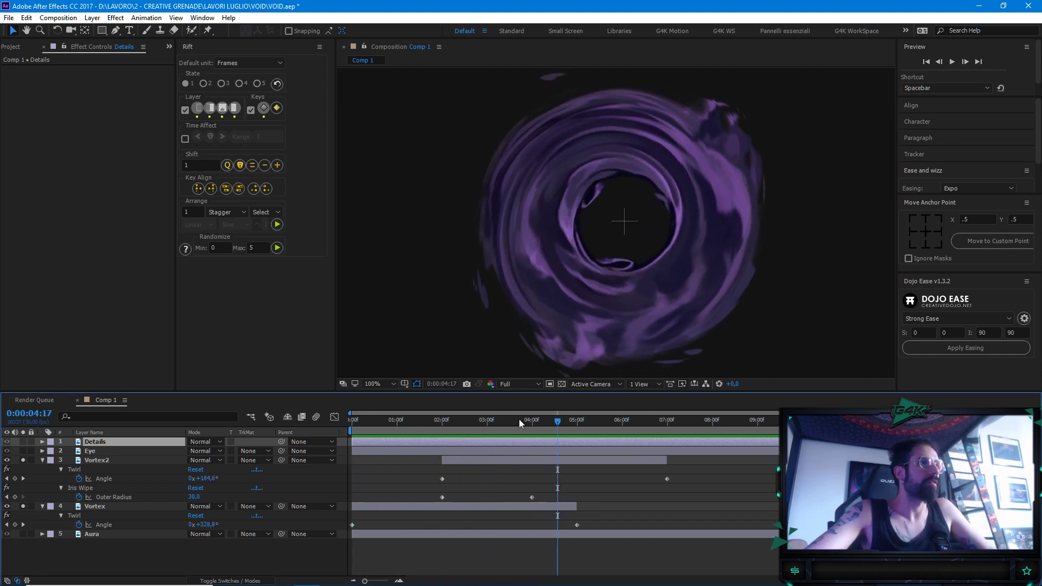
pyautogui.click(394, 433)
pyautogui.moveTo(394, 433); pyautogui.dragTo(512, 444)
pyautogui.click(399, 581)
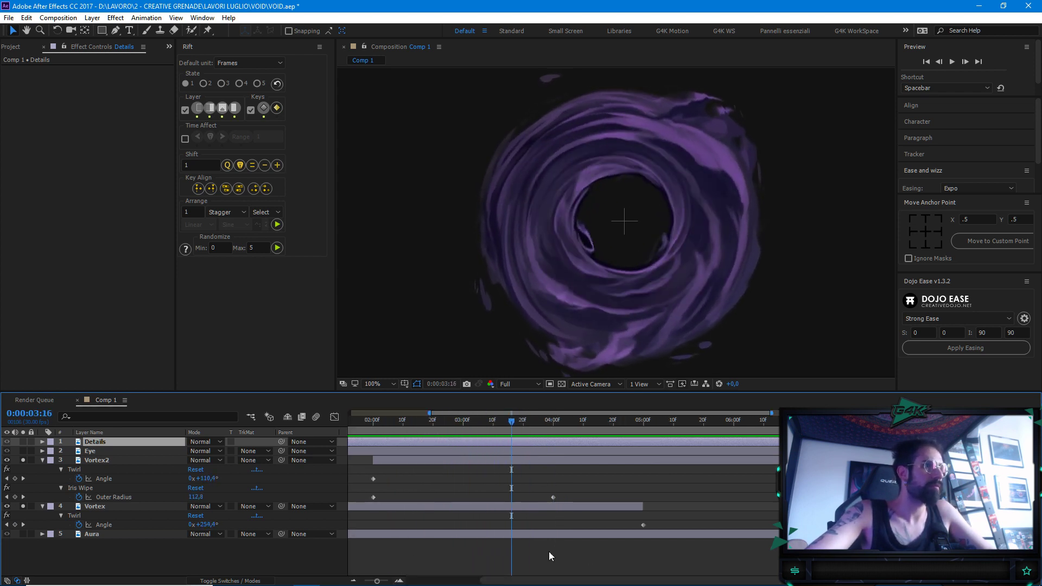
pyautogui.click(357, 579)
pyautogui.moveTo(500, 421); pyautogui.dragTo(487, 438)
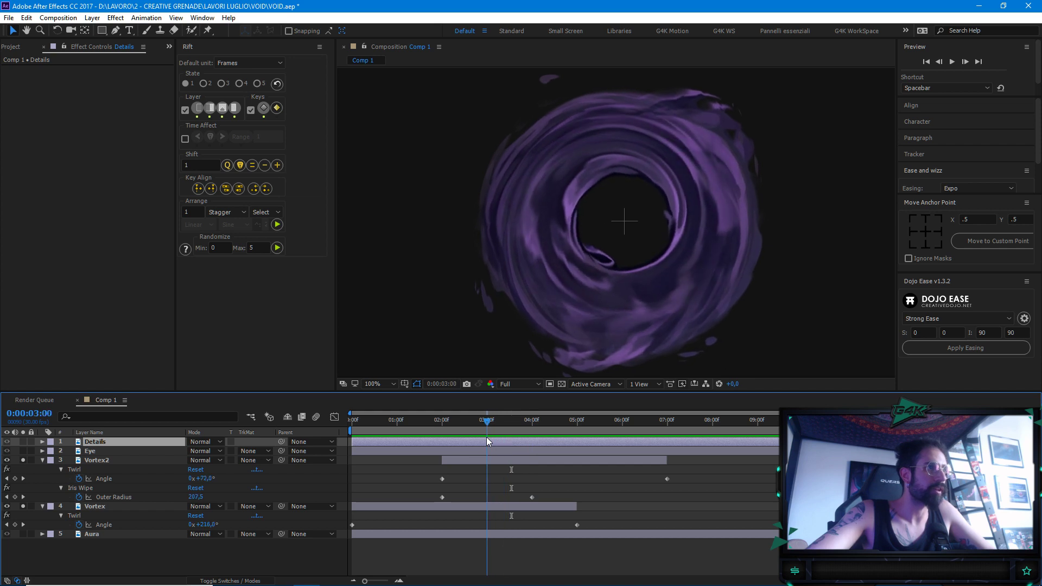
# Try moving Vortex2's second Outer Radius keyframe to 3 seconds and preview the faster transition
pyautogui.click(512, 460)
pyautogui.moveTo(532, 498); pyautogui.dragTo(492, 499)
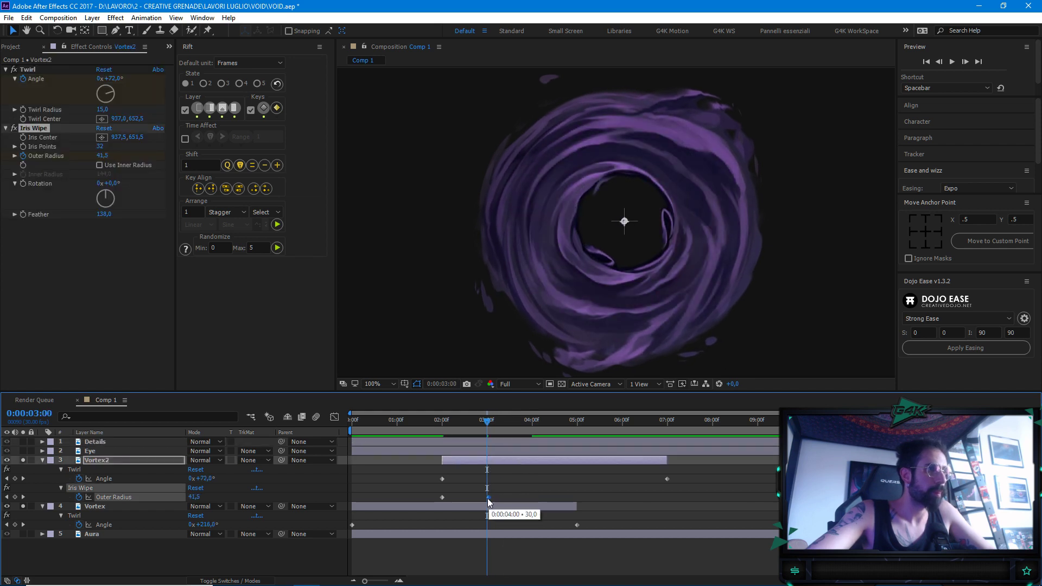
pyautogui.click(409, 426)
pyautogui.press('space')
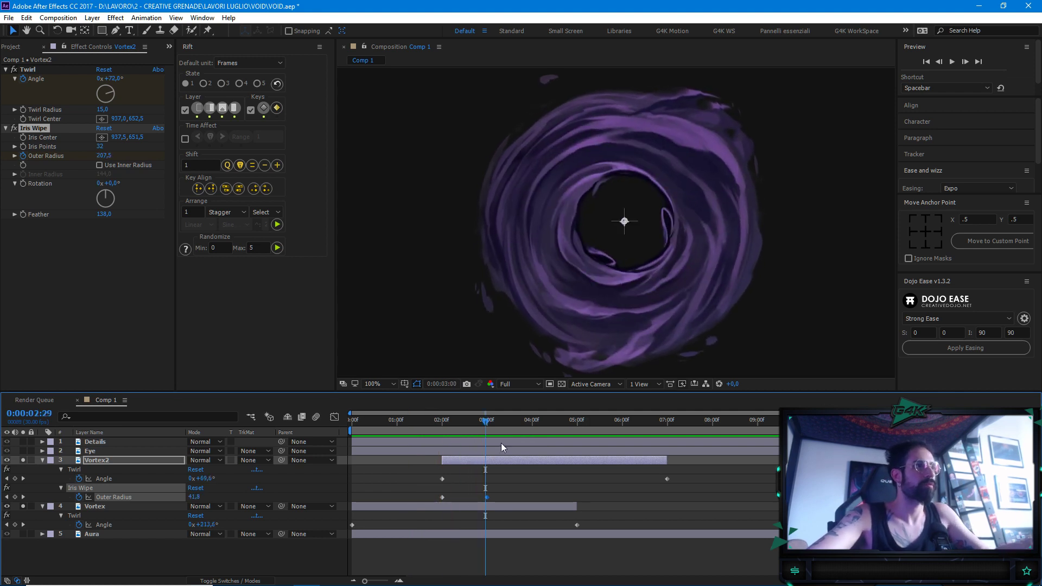
pyautogui.hotkey('ctrl', 'z')
pyautogui.press('k')
# Preview the vortex transition from 1:16 and scrub back through it to 3:08
pyautogui.click(420, 434)
pyautogui.press('space')
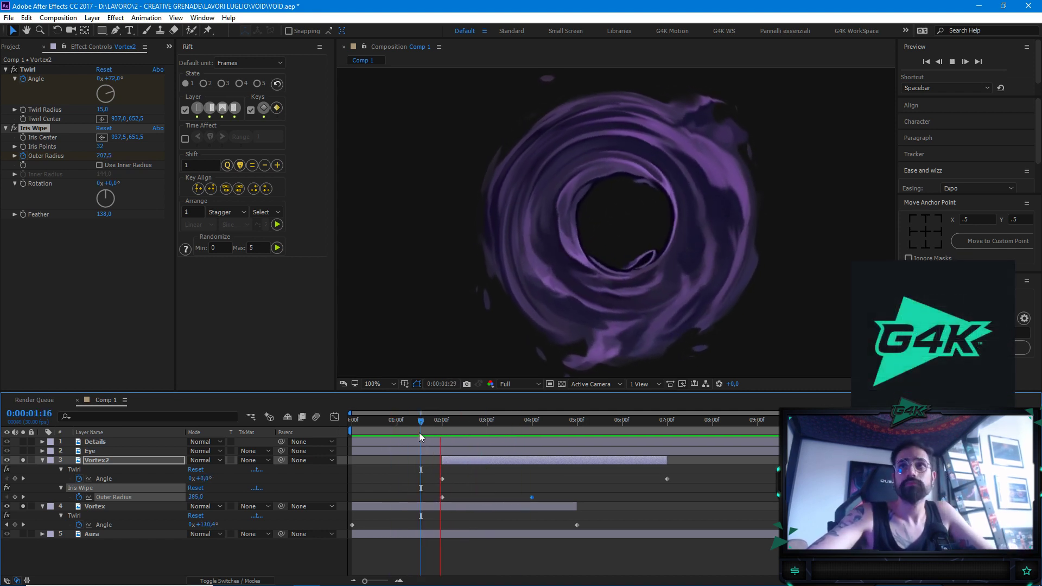
pyautogui.press('space')
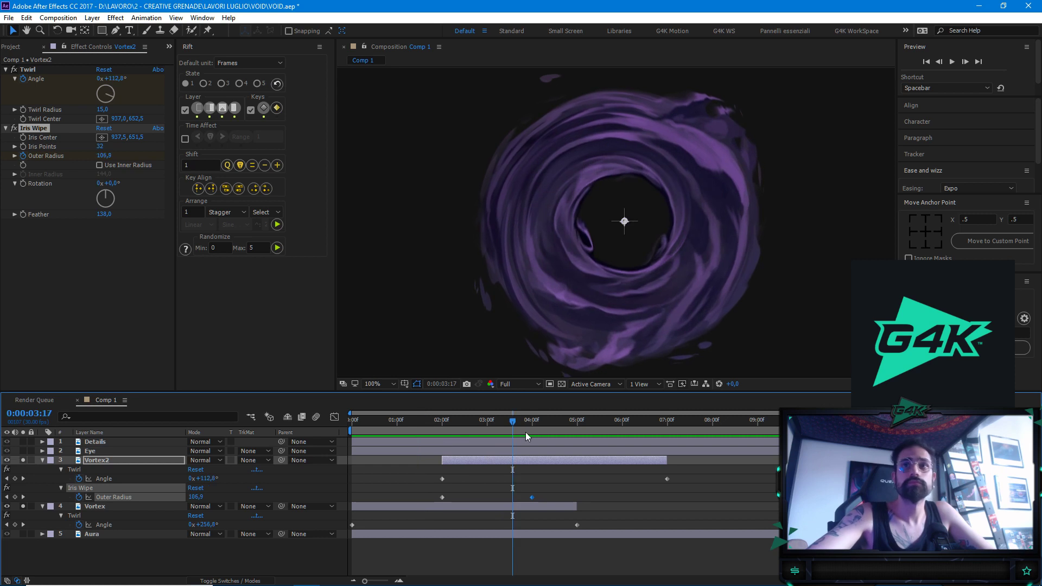
pyautogui.moveTo(455, 420); pyautogui.dragTo(500, 431)
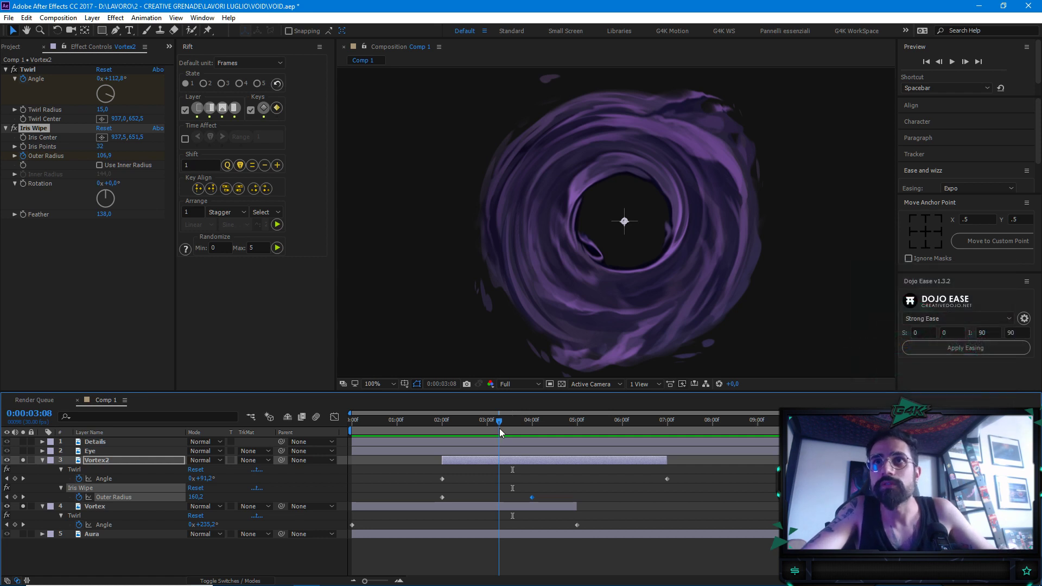
# Play the vortex animation from the start and scrub through the Vortex2 transition, viewing the whole emblem at reduced size
pyautogui.moveTo(499, 430); pyautogui.dragTo(333, 421)
pyautogui.press('space')
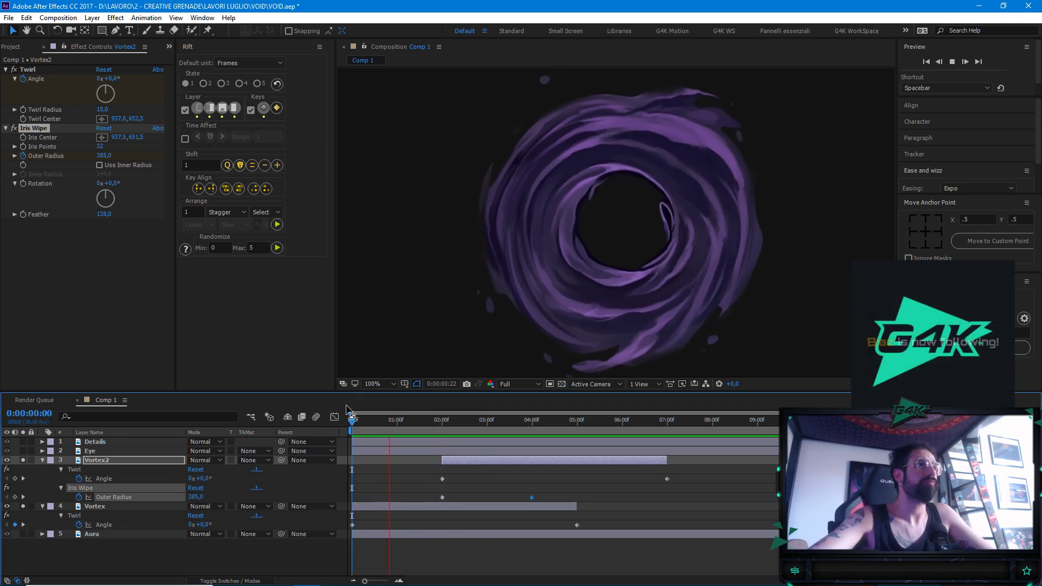
pyautogui.press('space')
pyautogui.moveTo(454, 423); pyautogui.dragTo(411, 433)
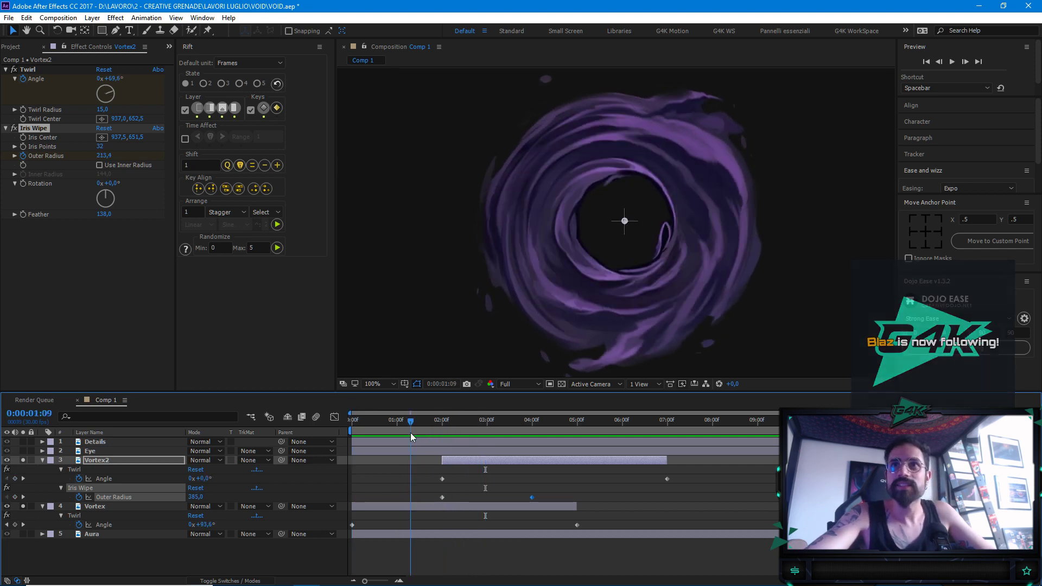
pyautogui.press('space')
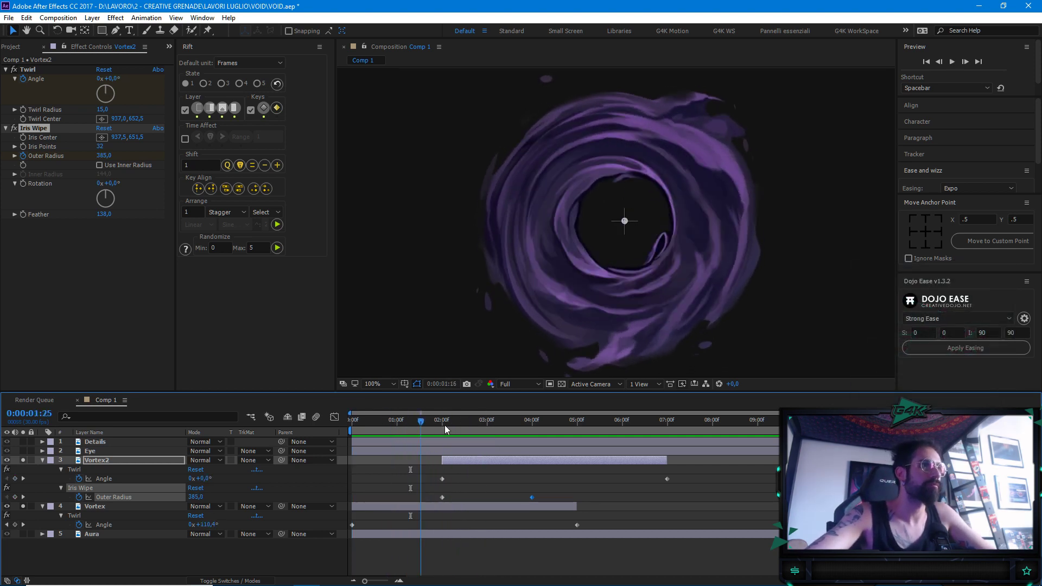
pyautogui.press('space')
pyautogui.scroll(-2, 731, 231)
pyautogui.click(731, 230)
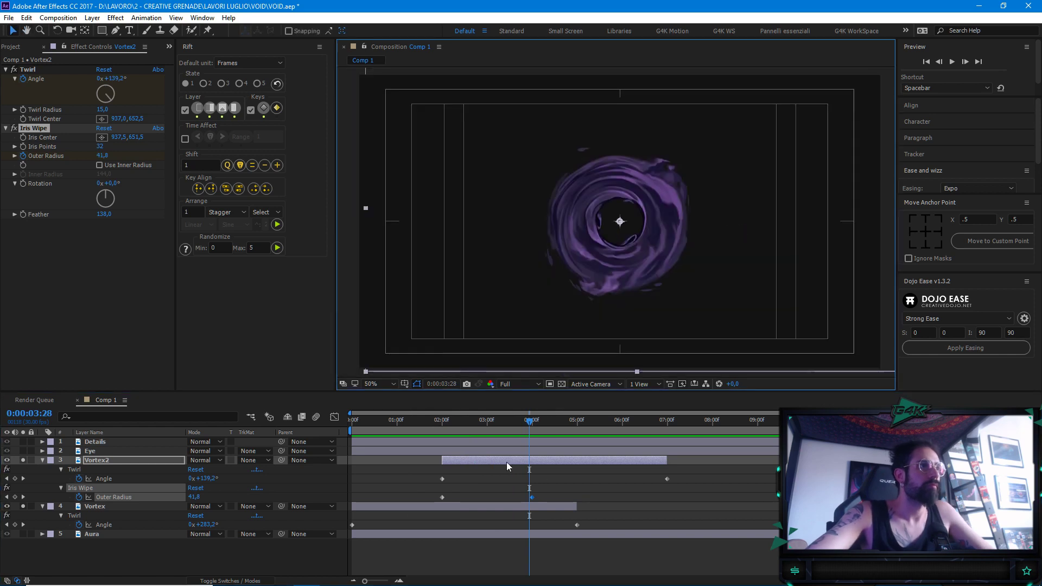
# Replay the animation from the start and examine the vortex's lower edge between 4:17 and 5:00, where the Vortex layer ends
pyautogui.click(225, 425)
pyautogui.press('Home')
pyautogui.press('space')
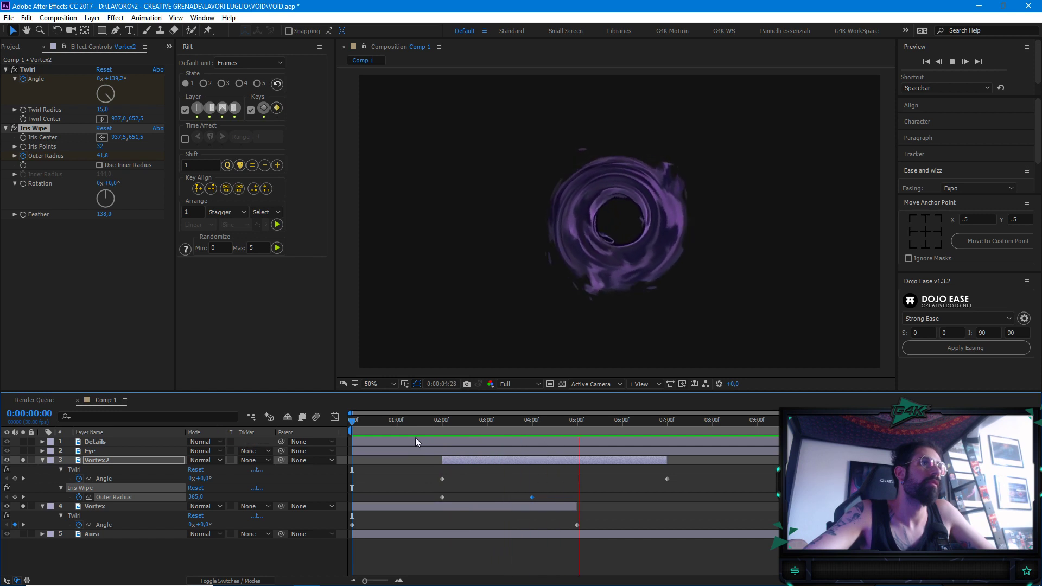
pyautogui.press('space')
pyautogui.scroll(2, 616, 296)
pyautogui.moveTo(579, 424)
pyautogui.mouseDown()
pyautogui.moveTo(556, 425)
pyautogui.moveTo(584, 434)
pyautogui.moveTo(551, 432)
pyautogui.moveTo(584, 428)
pyautogui.moveTo(575, 429)
pyautogui.mouseUp()
pyautogui.scroll(2, 561, 314)
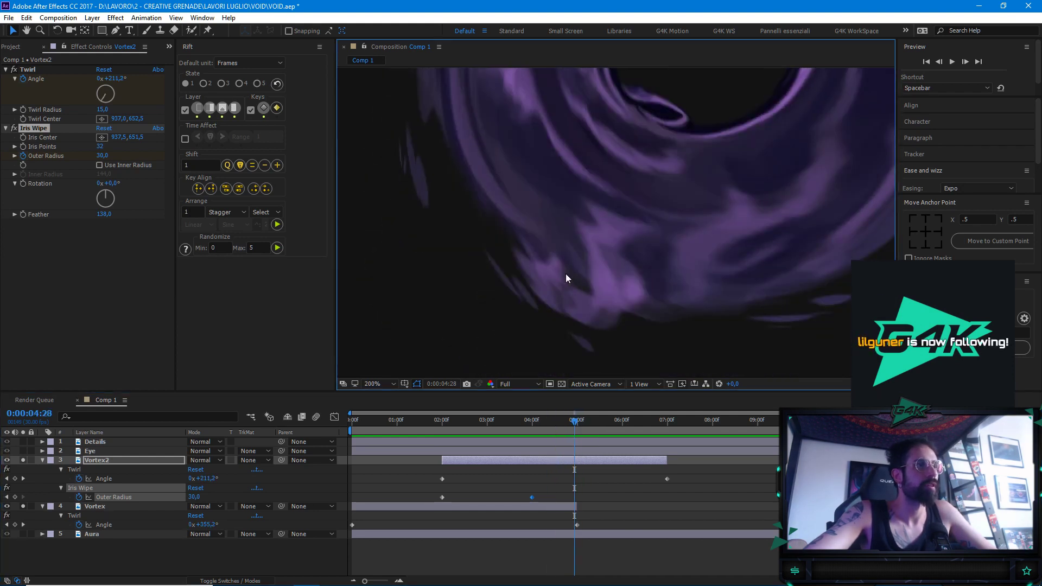
pyautogui.moveTo(570, 291)
pyautogui.mouseDown()
pyautogui.moveTo(586, 295)
pyautogui.moveTo(580, 288)
pyautogui.mouseUp()
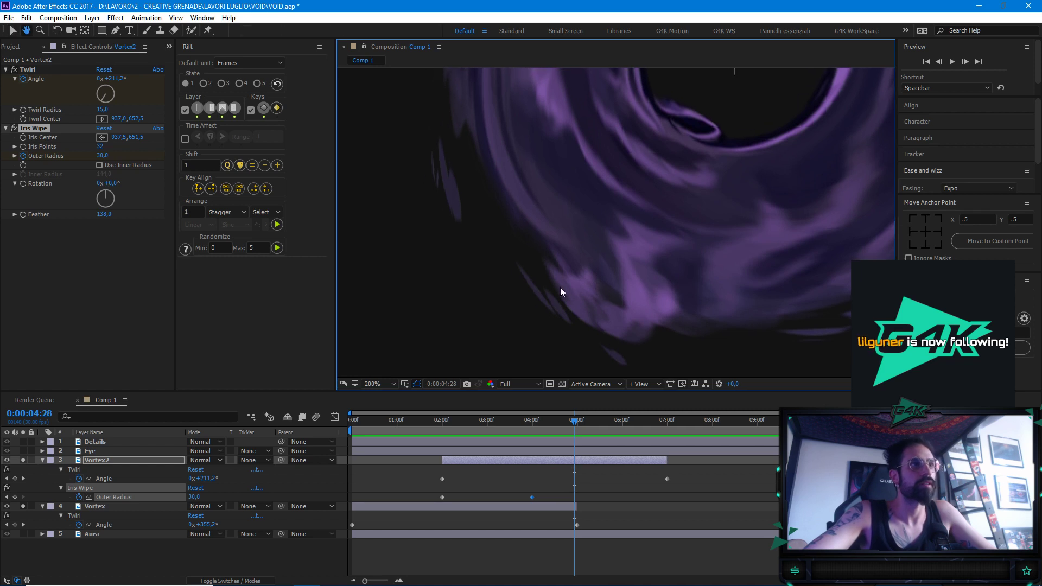
pyautogui.moveTo(578, 428); pyautogui.dragTo(577, 429)
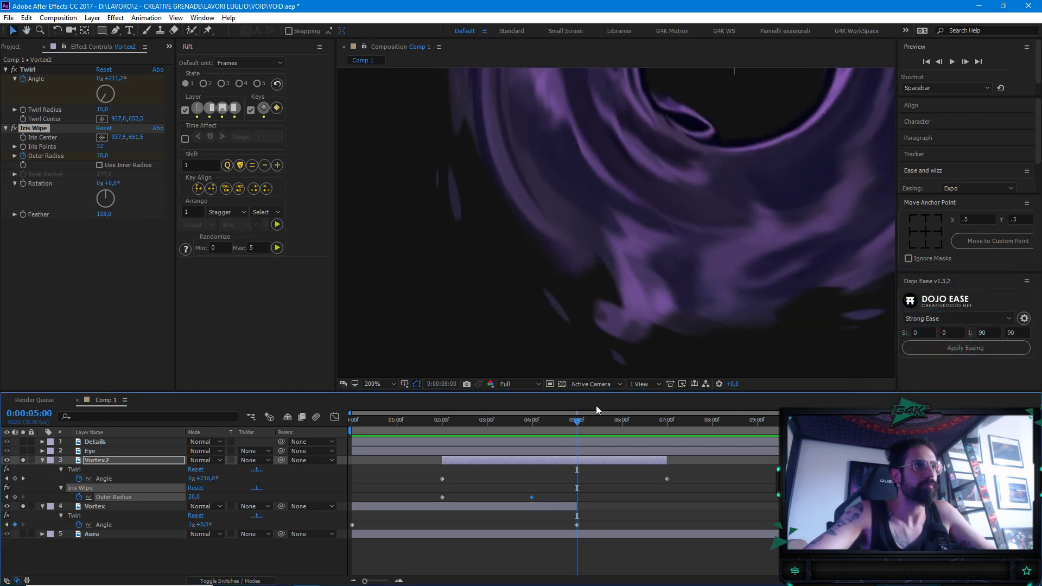
pyautogui.scroll(-2, 629, 318)
pyautogui.moveTo(630, 276); pyautogui.dragTo(635, 300)
pyautogui.moveTo(577, 424); pyautogui.dragTo(556, 424)
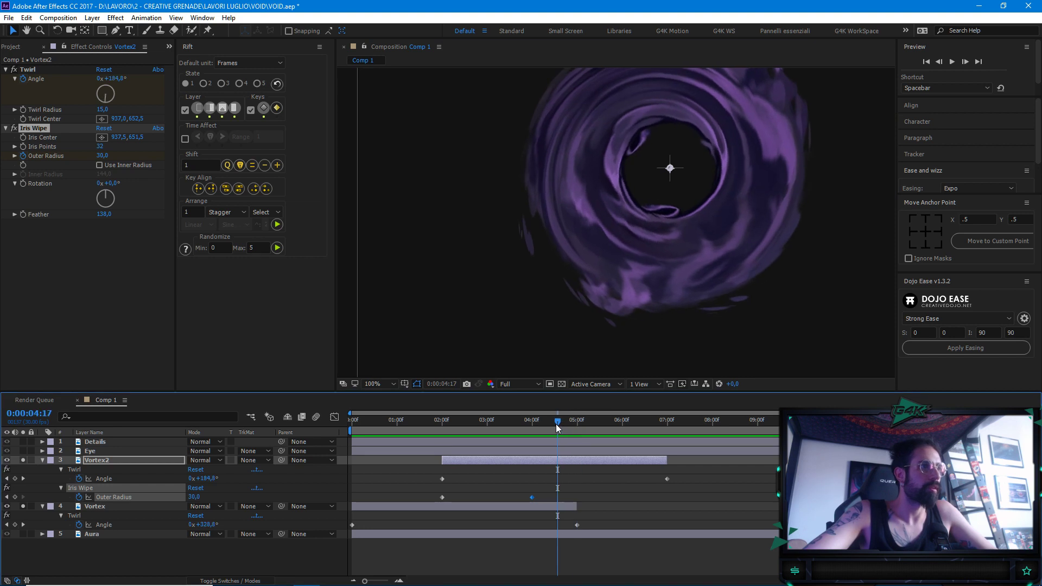
# Keyframe the Vortex layer's Opacity to fade out from 100% at 4 seconds, with the closing keyframe at 5 seconds
pyautogui.click(536, 506)
pyautogui.press('t')
pyautogui.moveTo(557, 421); pyautogui.dragTo(531, 423)
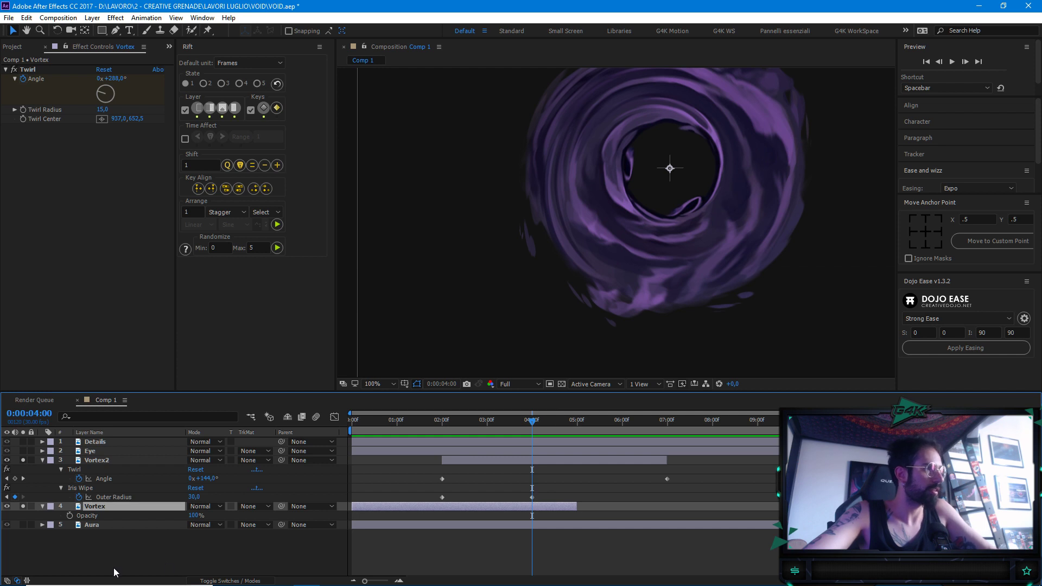
pyautogui.press('u')
pyautogui.moveTo(532, 419); pyautogui.dragTo(576, 428)
pyautogui.click(197, 534)
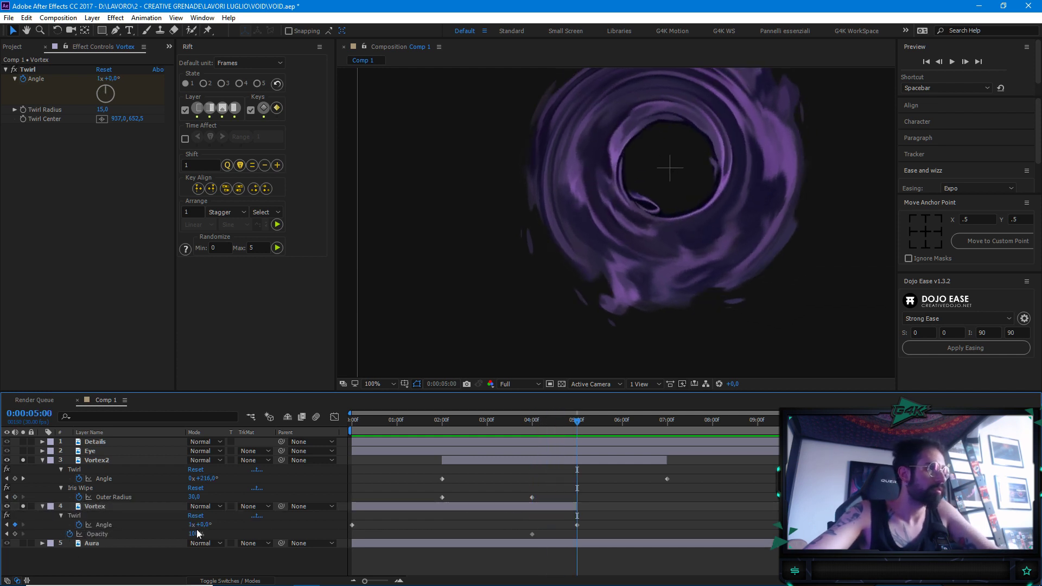
pyautogui.press('Return')
# Preview the faded transition from the start and inspect the twirled texture up close at 2:22
pyautogui.moveTo(526, 419); pyautogui.dragTo(483, 424)
pyautogui.press('space')
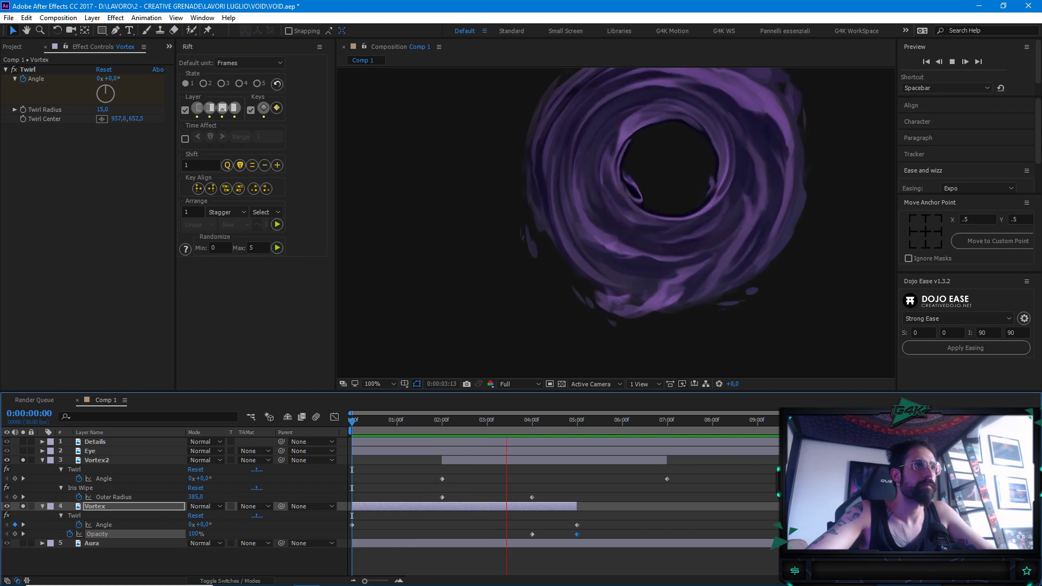
pyautogui.press('space')
pyautogui.moveTo(522, 423); pyautogui.dragTo(478, 432)
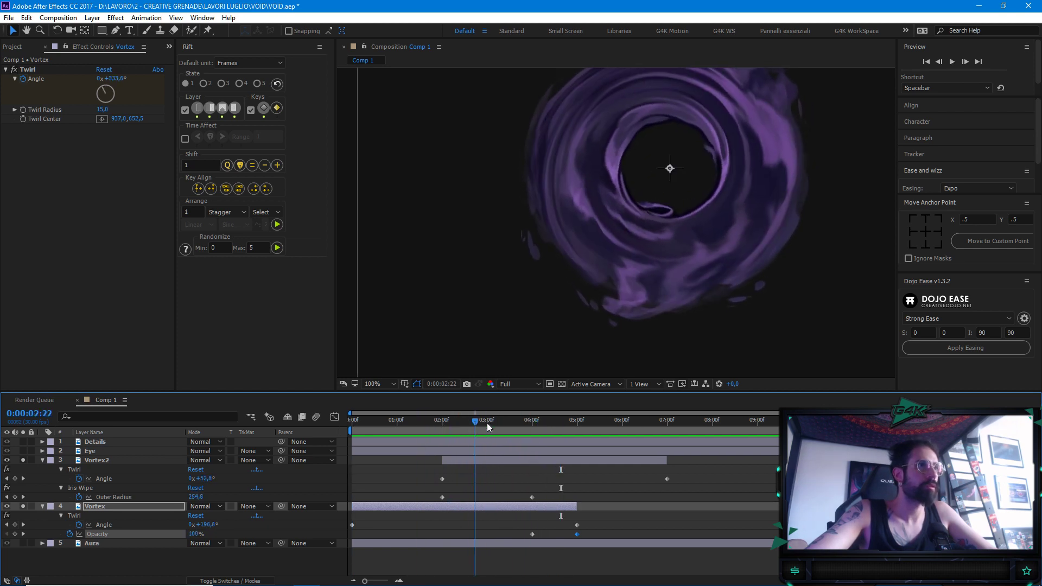
pyautogui.scroll(3, 637, 255)
pyautogui.scroll(-1, 560, 288)
pyautogui.moveTo(561, 289); pyautogui.dragTo(596, 339)
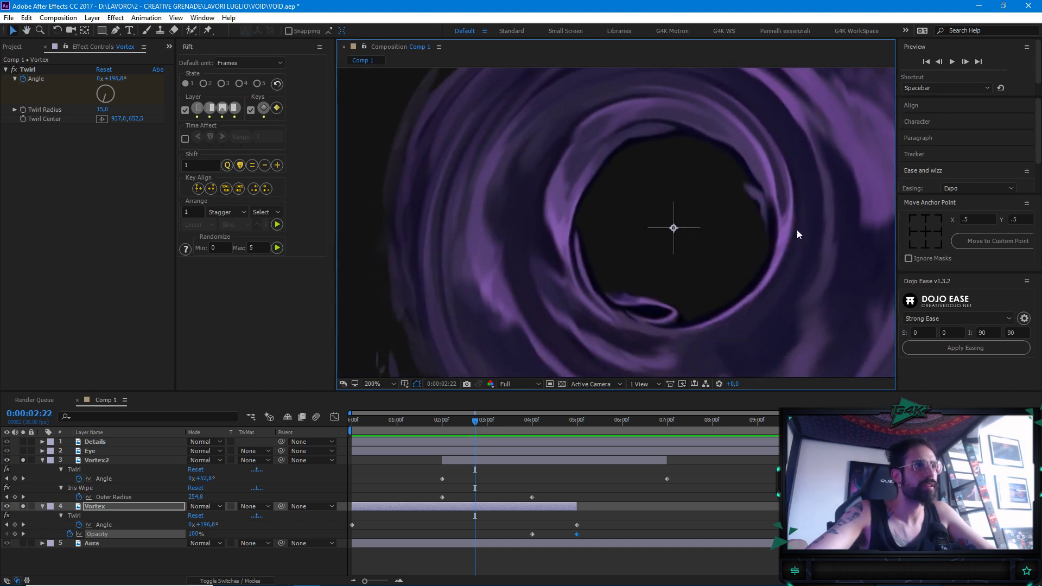
pyautogui.scroll(2, 529, 242)
pyautogui.moveTo(524, 280); pyautogui.dragTo(661, 167)
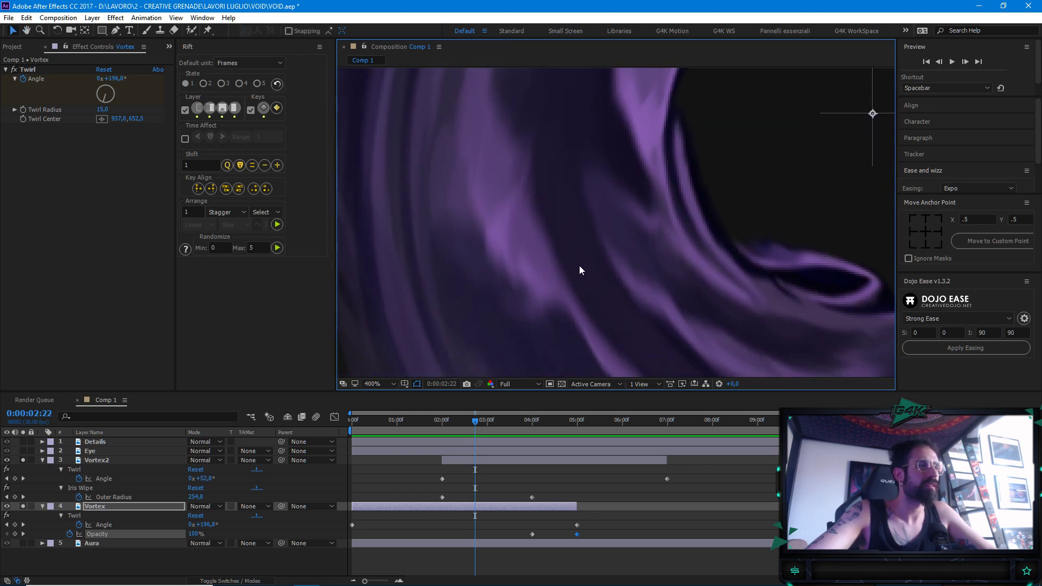
pyautogui.moveTo(568, 391); pyautogui.dragTo(568, 405)
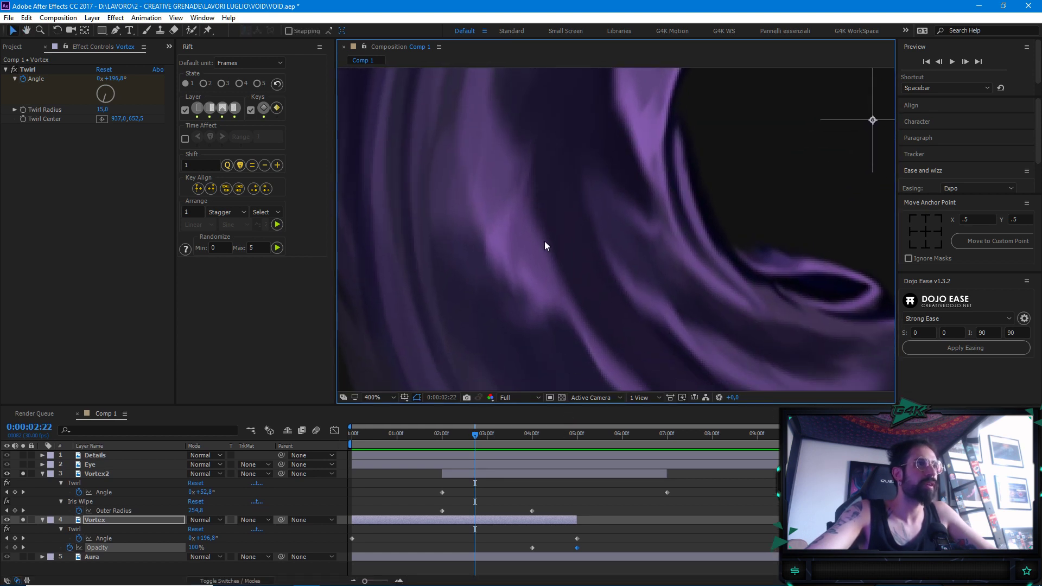
# Apply the Sharpen effect to the Vortex layer and set its Sharpen Amount to 60
pyautogui.hotkey('ctrl', 'space')
pyautogui.press('Escape')
pyautogui.click(161, 521)
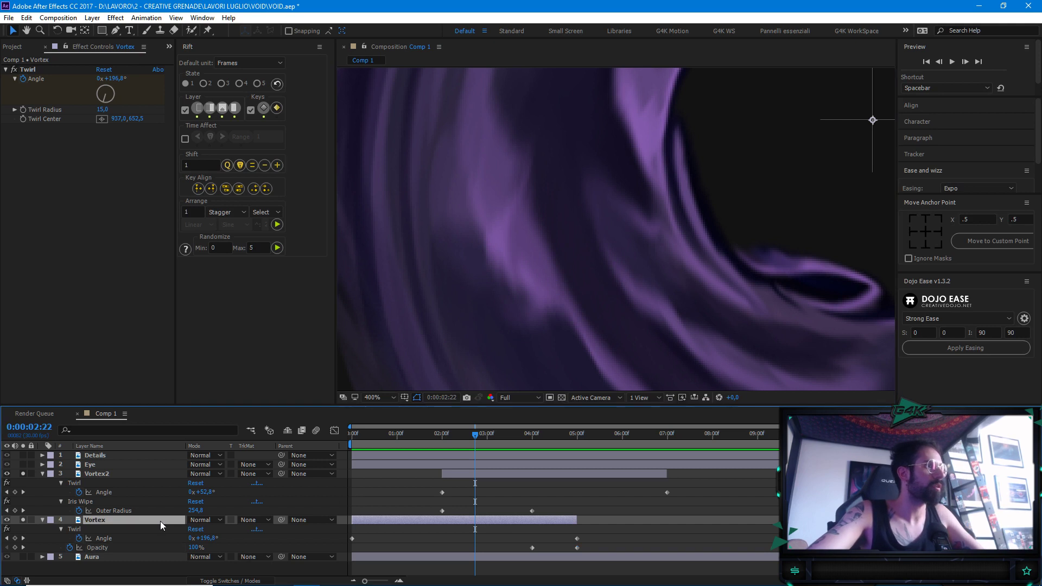
pyautogui.hotkey('ctrl', 'space')
pyautogui.write('sharpe')
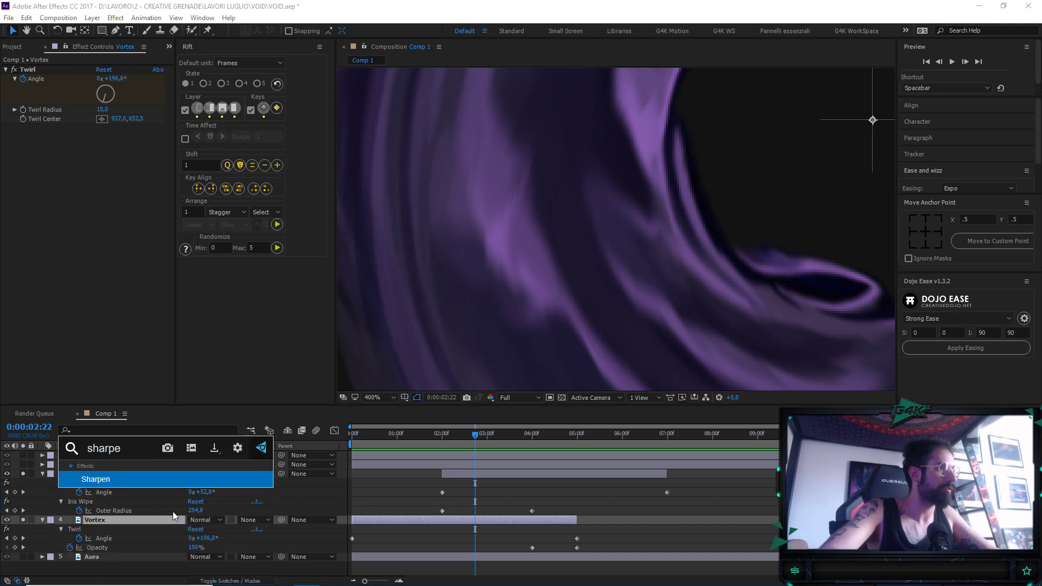
pyautogui.press('Return')
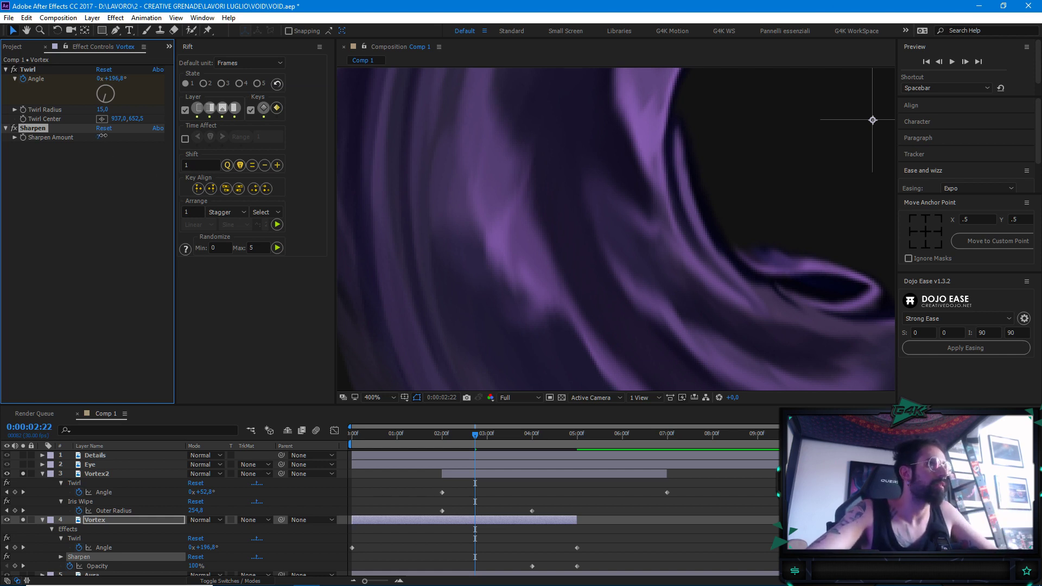
pyautogui.scroll(1, 525, 254)
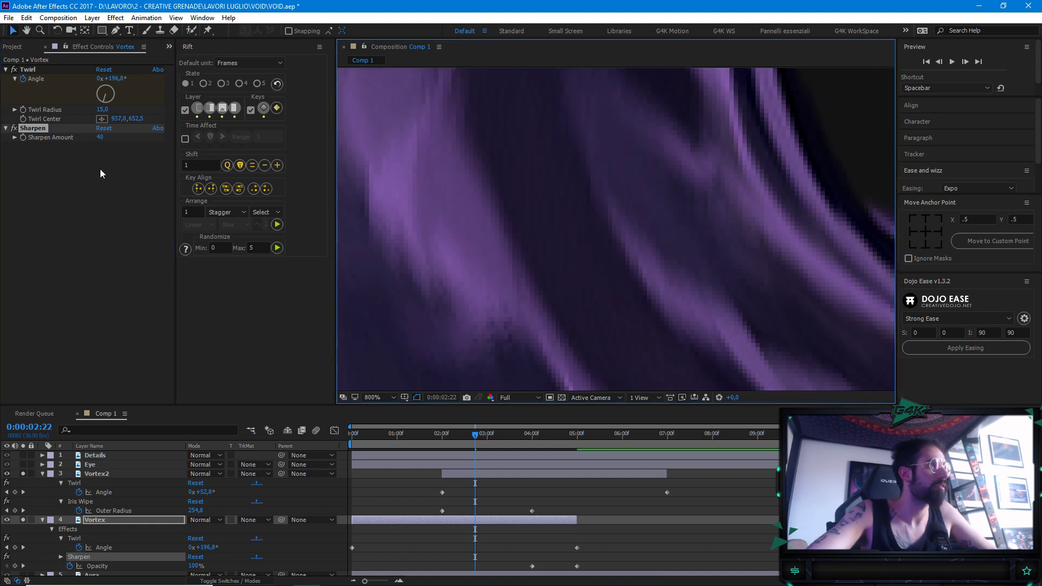
pyautogui.click(103, 138)
pyautogui.write('60')
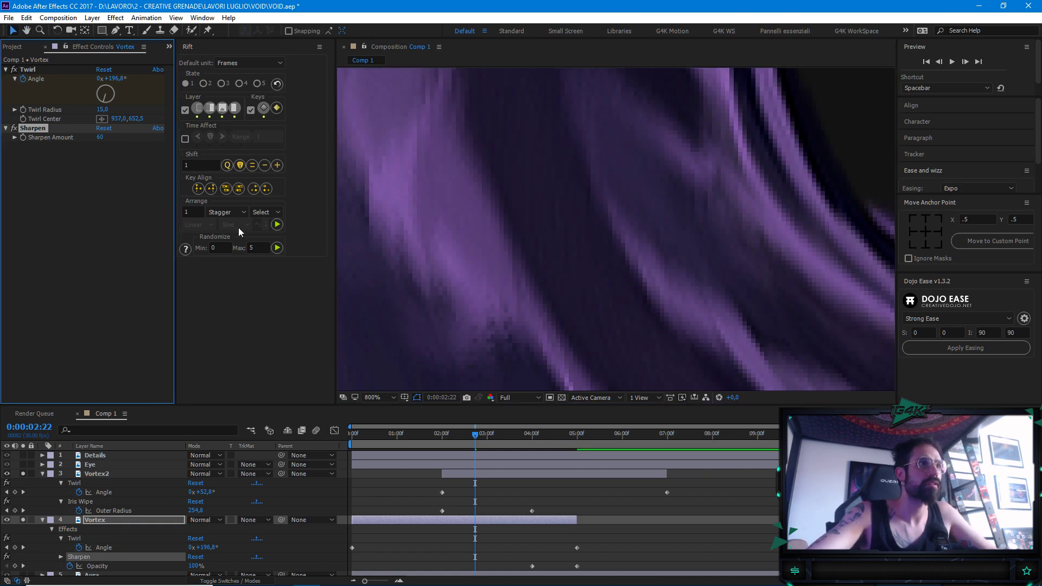
# Examine the sharpened Vortex texture at several magnifications and preview its look up to about 2 seconds
pyautogui.scroll(-3, 691, 225)
pyautogui.moveTo(691, 226); pyautogui.dragTo(540, 184)
pyautogui.scroll(3, 578, 236)
pyautogui.moveTo(578, 236)
pyautogui.mouseDown()
pyautogui.moveTo(586, 249)
pyautogui.moveTo(579, 226)
pyautogui.mouseUp()
pyautogui.scroll(-1, 554, 263)
pyautogui.moveTo(639, 297); pyautogui.dragTo(552, 167)
pyautogui.scroll(-2, 655, 180)
pyautogui.scroll(-2, 655, 179)
pyautogui.moveTo(478, 436); pyautogui.dragTo(412, 437)
pyautogui.scroll(1, 573, 258)
pyautogui.moveTo(573, 258); pyautogui.dragTo(600, 184)
pyautogui.press('space')
pyautogui.press('space')
pyautogui.press('space')
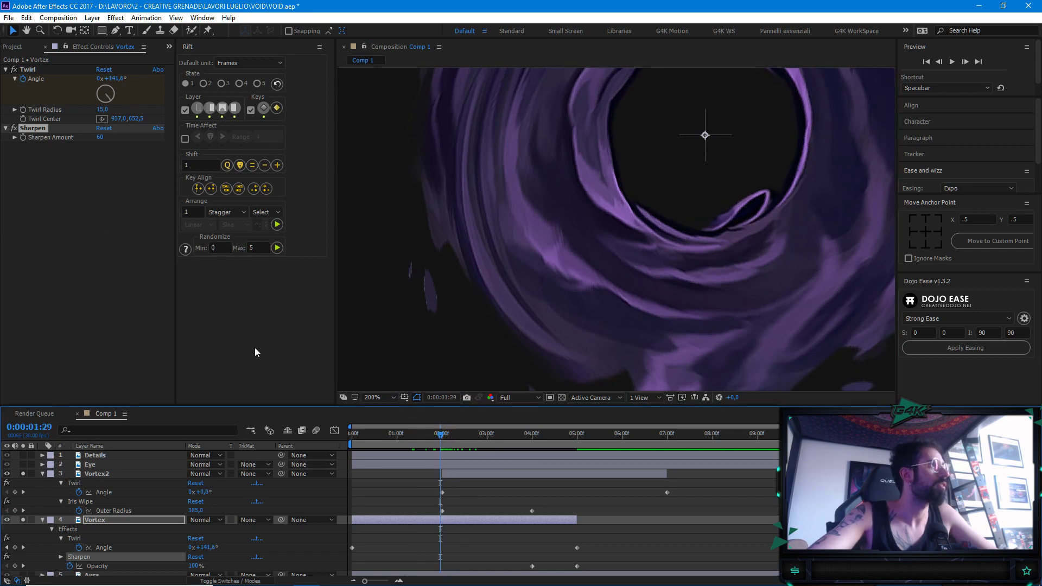
# Keyframe the Vortex layer's Sharpen Amount from 0 at 1:15 to 60 at 3:00
pyautogui.click(458, 523)
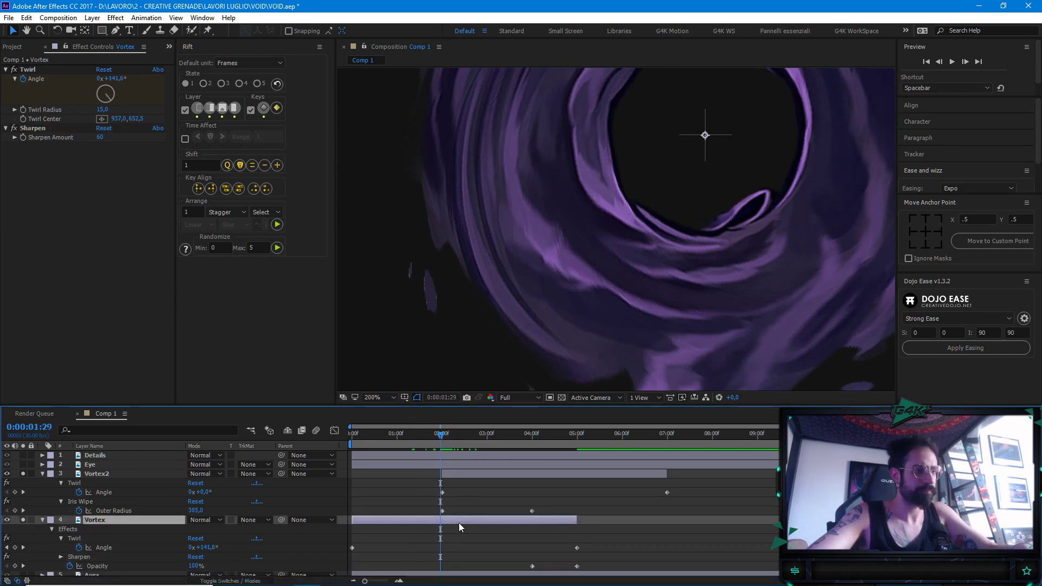
pyautogui.click(443, 432)
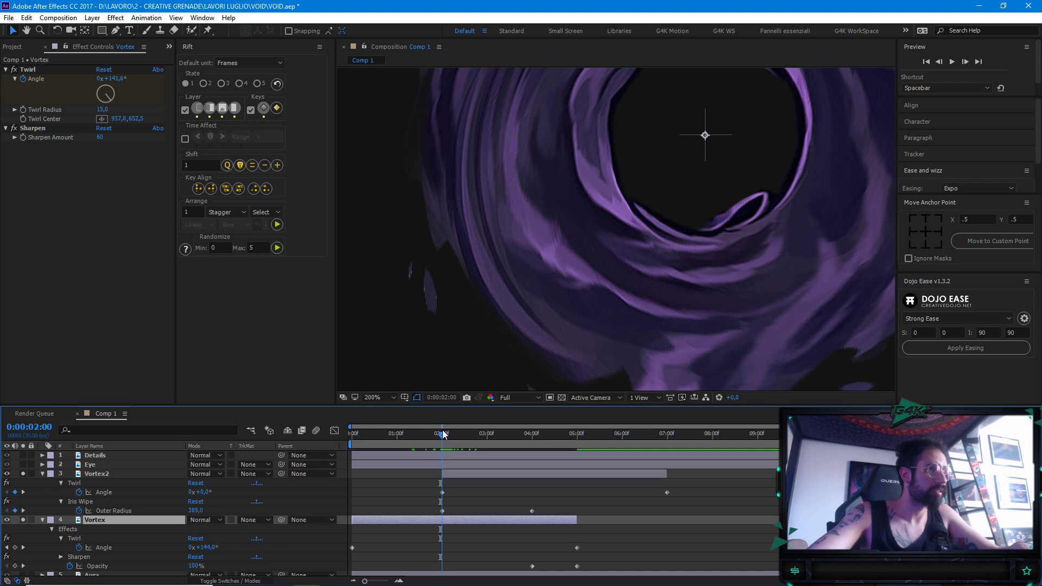
pyautogui.moveTo(443, 433); pyautogui.dragTo(420, 437)
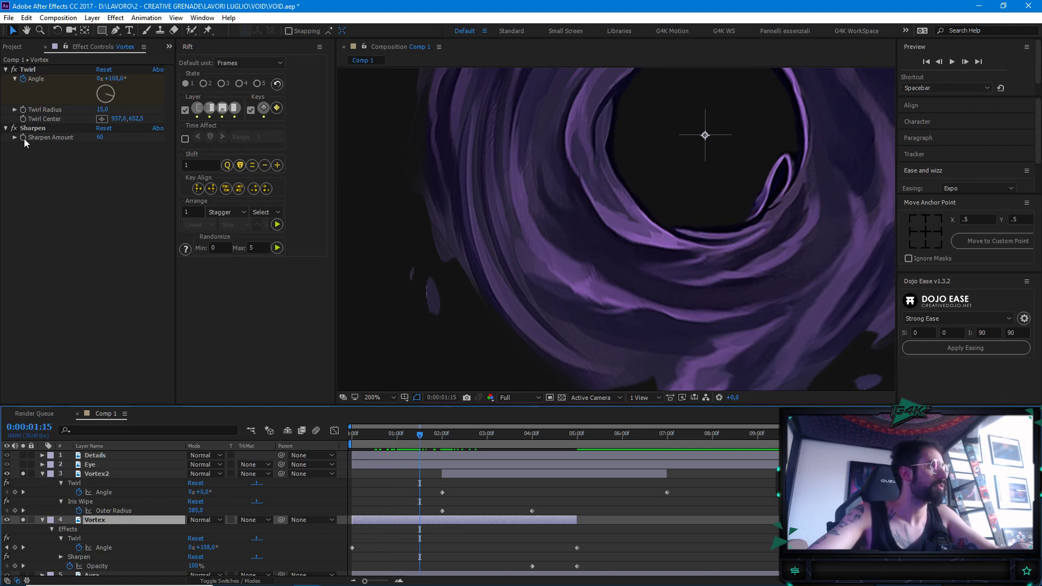
pyautogui.click(74, 150)
pyautogui.press('Return')
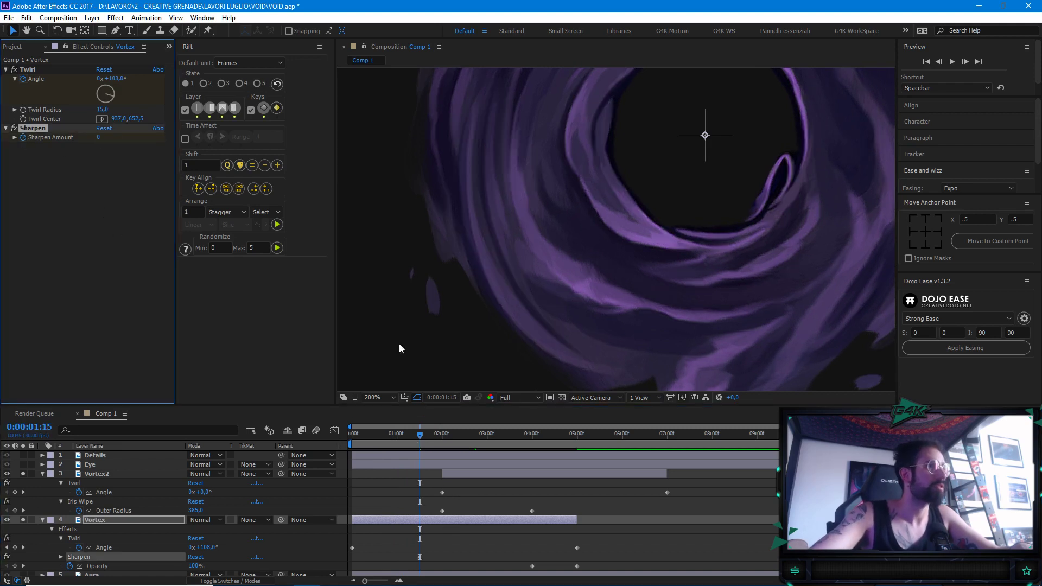
pyautogui.moveTo(436, 441); pyautogui.dragTo(490, 444)
pyautogui.click(99, 137)
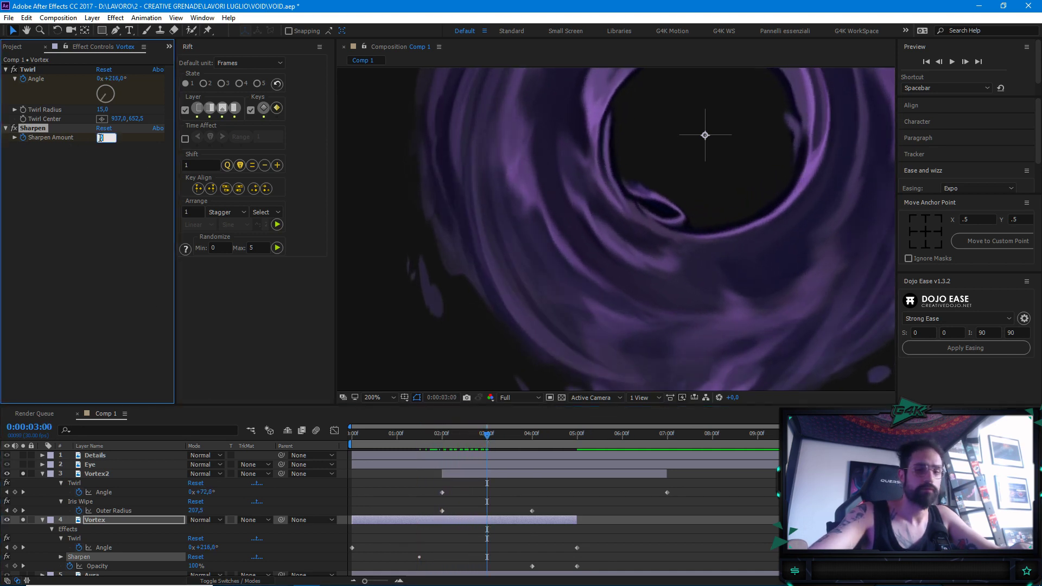
pyautogui.click(474, 520)
# Scrub through the gradual sharpening to 2:13 and reveal the Vortex layer's keyframed properties
pyautogui.click(439, 441)
pyautogui.moveTo(422, 442); pyautogui.dragTo(462, 437)
pyautogui.press(',')
pyautogui.press('.')
pyautogui.press('u')
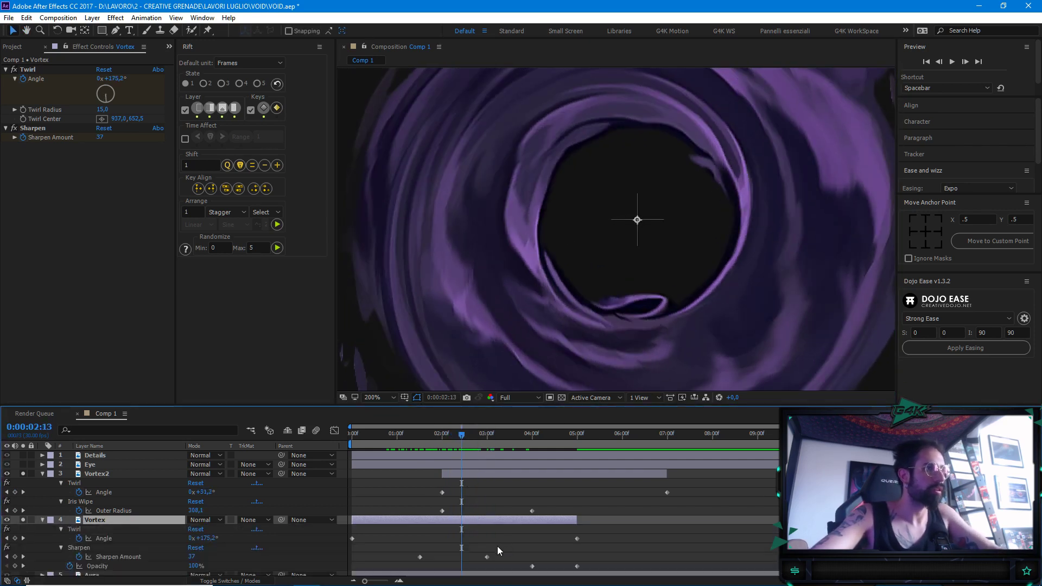
# Copy Vortex's two Sharpen Amount keyframes and paste them onto the Vortex2 layer starting at 3:15
pyautogui.scroll(-1, 491, 548)
pyautogui.click(420, 433)
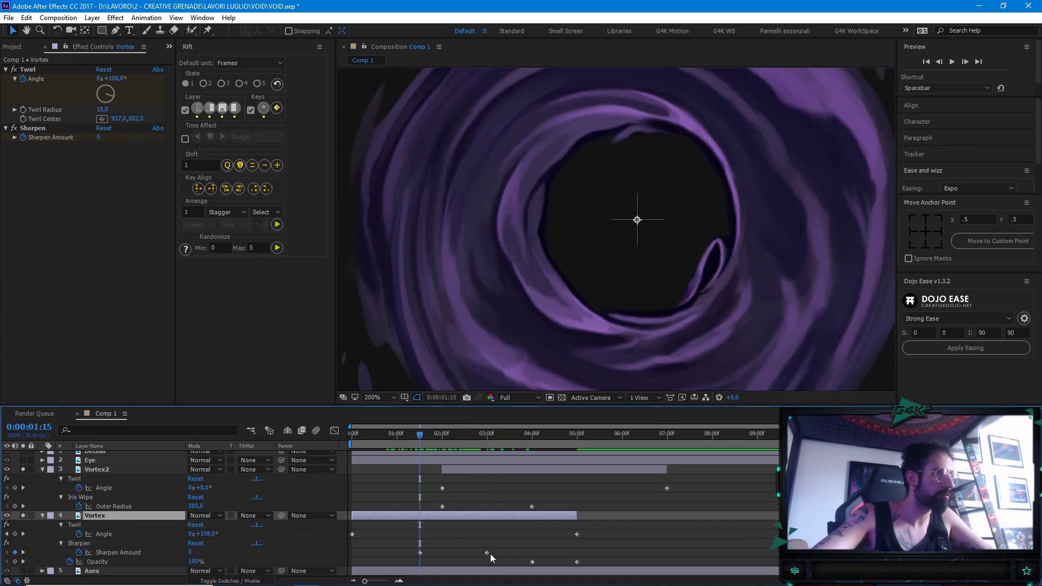
pyautogui.moveTo(490, 556); pyautogui.dragTo(418, 540)
pyautogui.press('space')
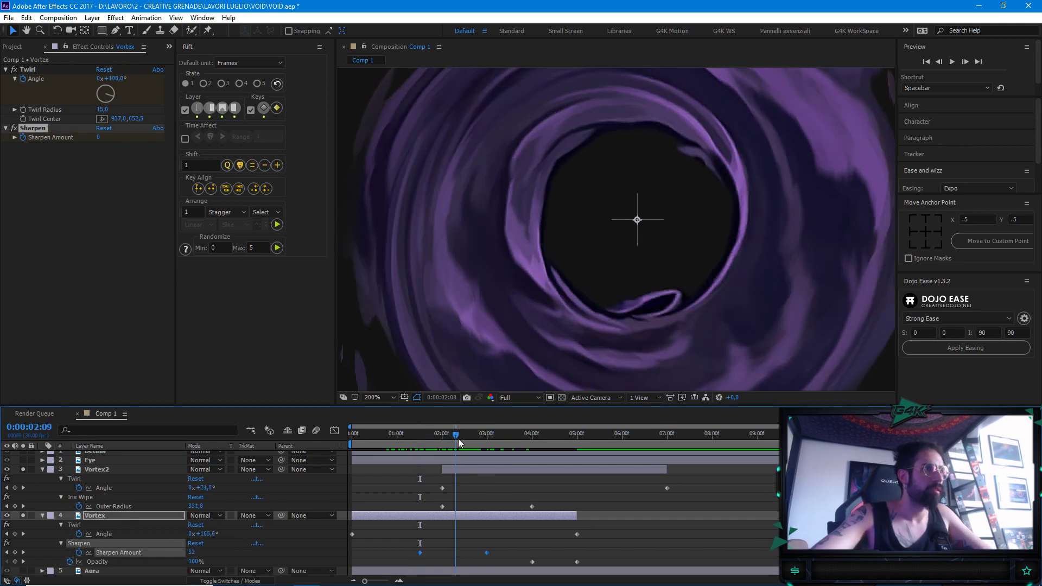
pyautogui.click(402, 435)
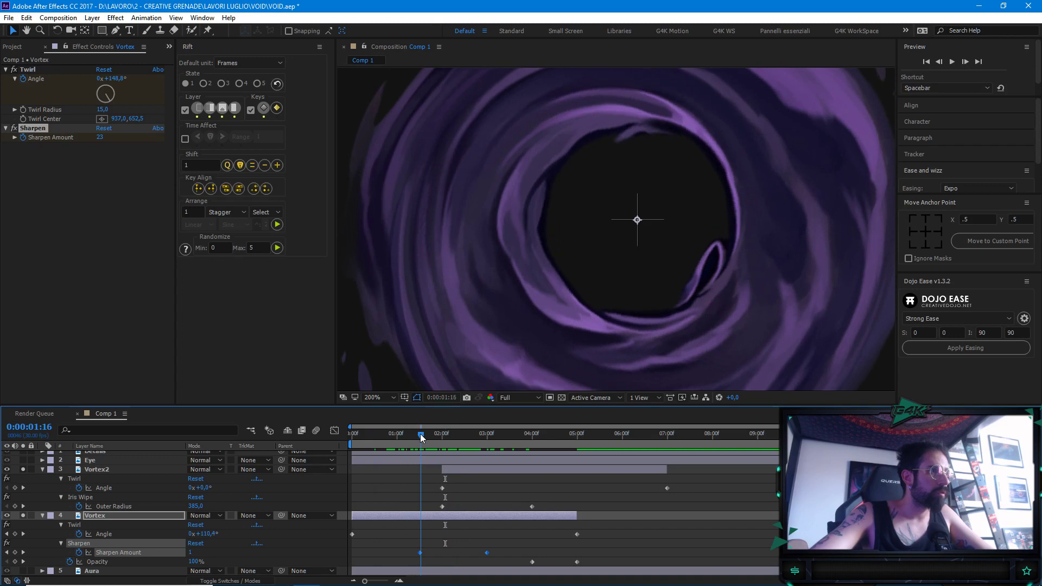
pyautogui.click(444, 434)
pyautogui.moveTo(453, 437); pyautogui.dragTo(510, 442)
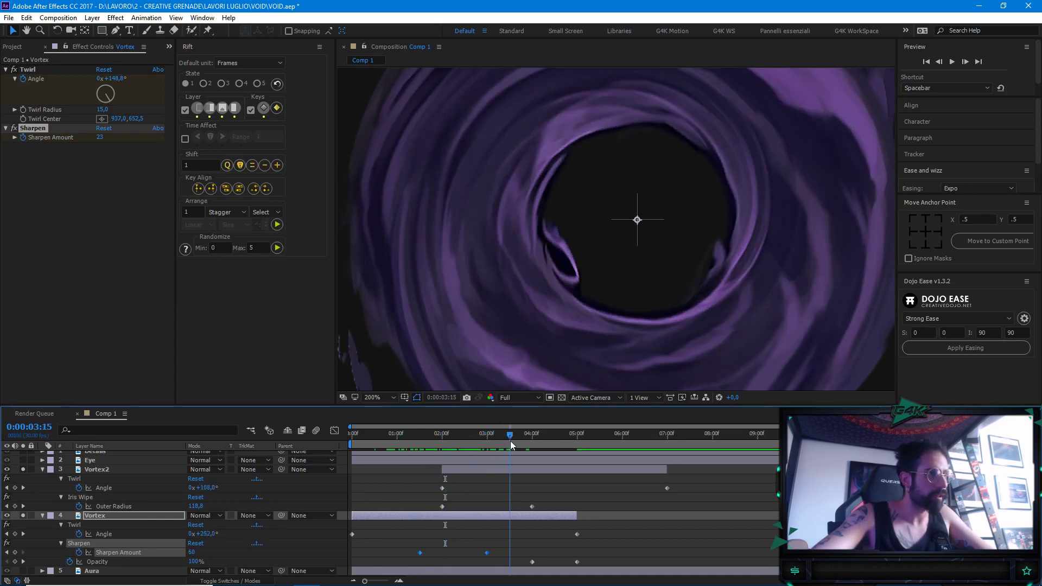
pyautogui.click(507, 470)
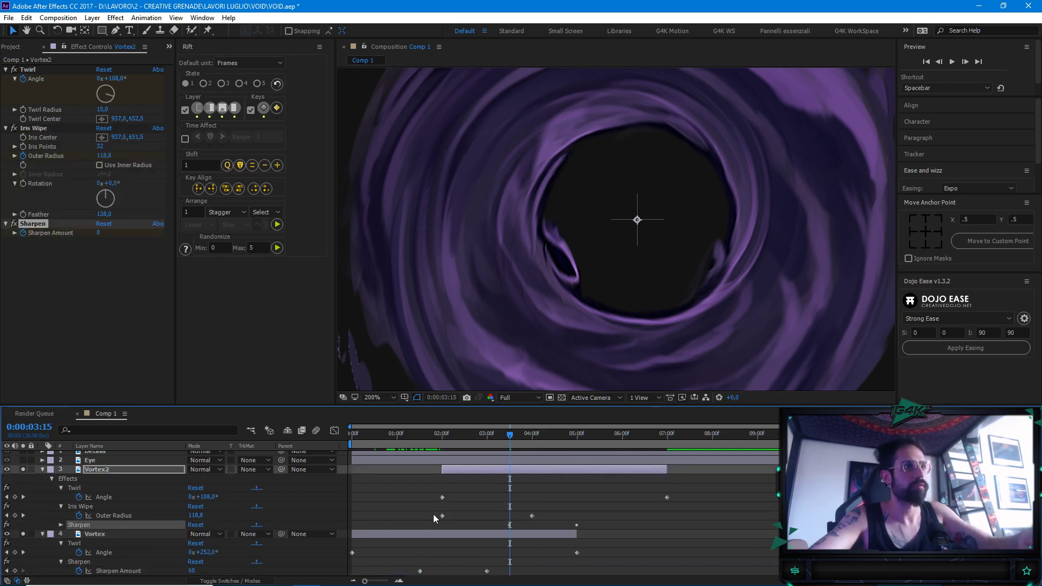
pyautogui.hotkey('ctrl', 'v')
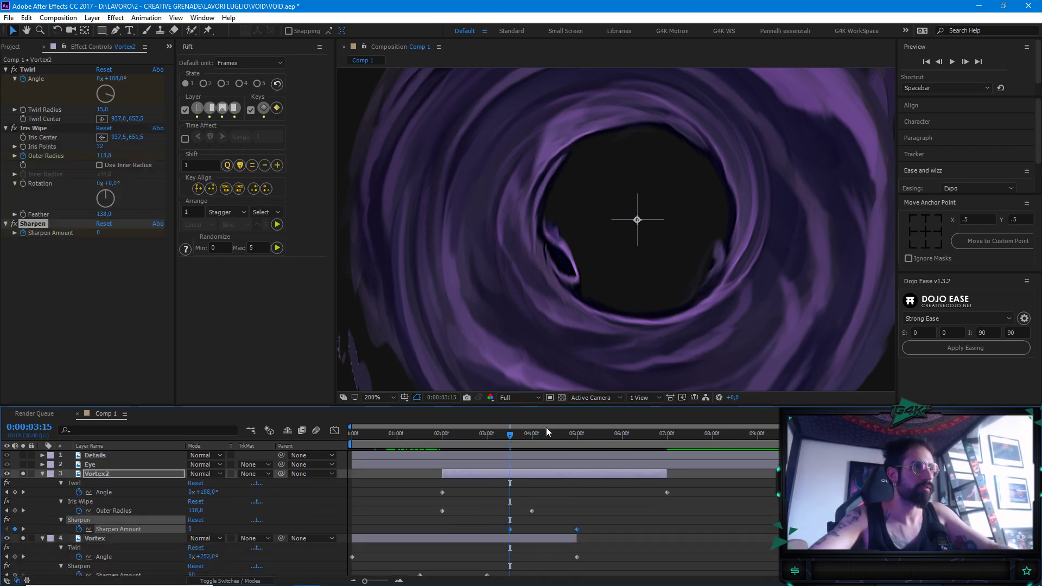
# Scrub Vortex2 from 3:15 to about 7 seconds and back to 5:21 to examine its sharpened texture
pyautogui.moveTo(511, 434); pyautogui.dragTo(663, 441)
pyautogui.moveTo(625, 251); pyautogui.dragTo(665, 280)
pyautogui.moveTo(657, 446); pyautogui.dragTo(613, 435)
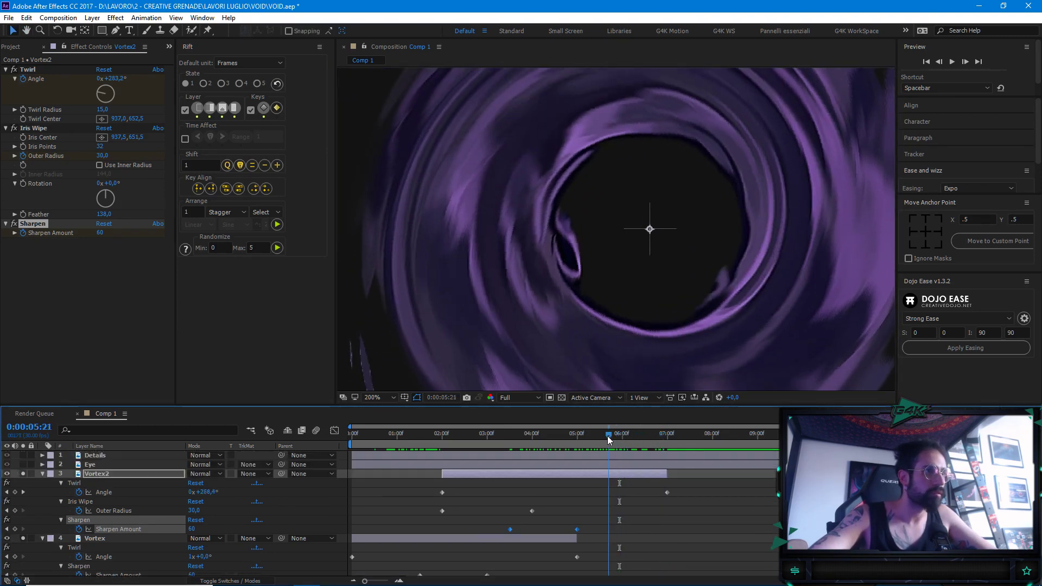
# Deselect everything, view the whole vortex, and play and scrub the animation between the start and 3:16 to examine the twirl
pyautogui.hotkey('ctrl', 'shift', 'a')
pyautogui.scroll(-2, 563, 245)
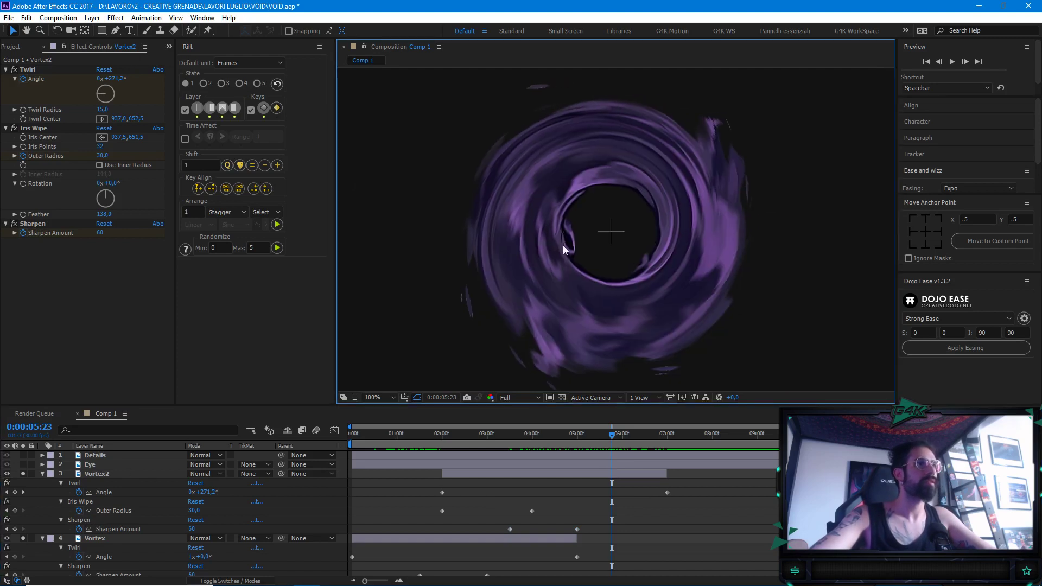
pyautogui.click(513, 436)
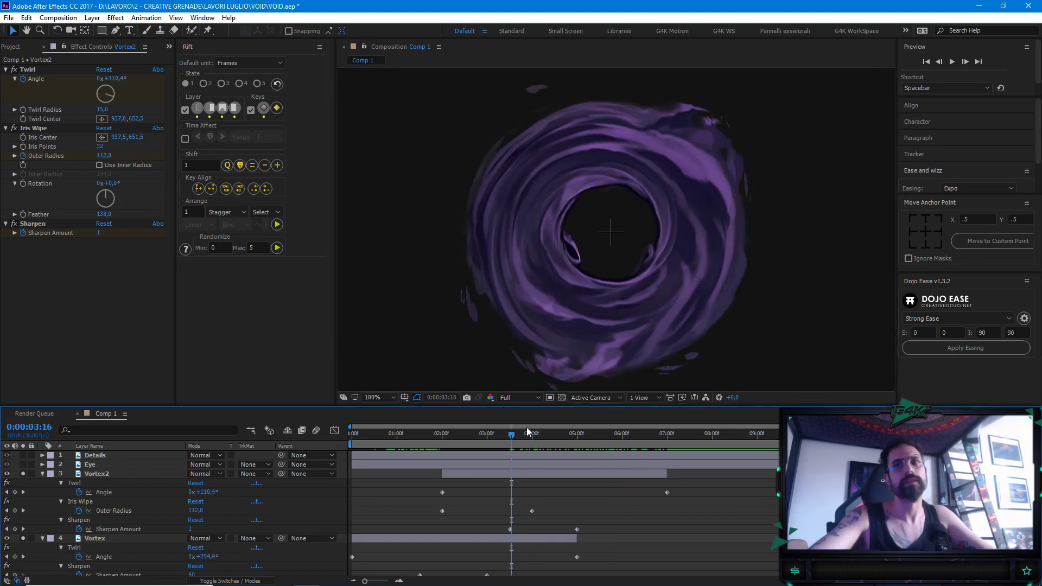
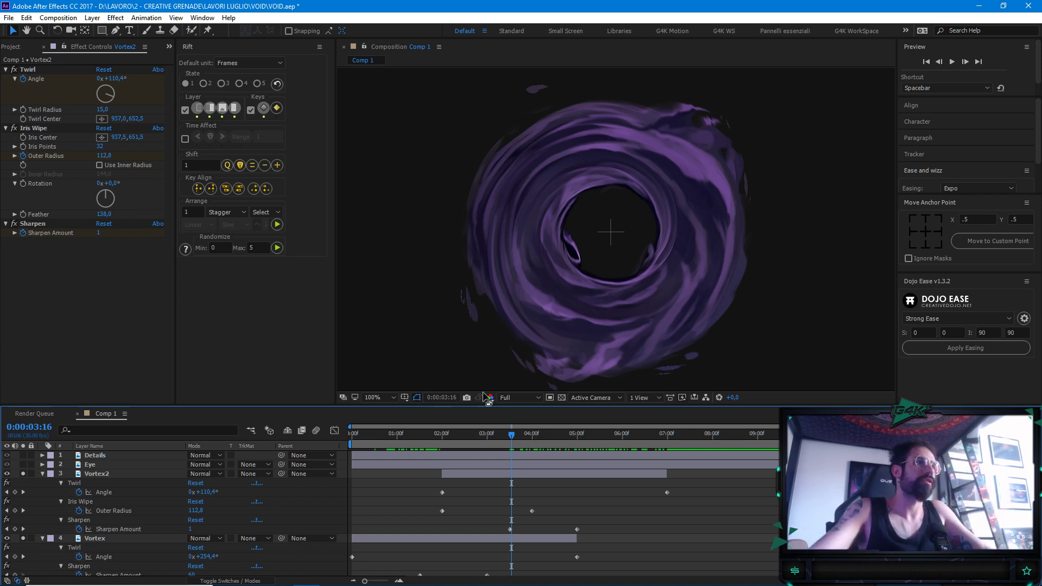
pyautogui.moveTo(433, 437); pyautogui.dragTo(411, 440)
pyautogui.press('space')
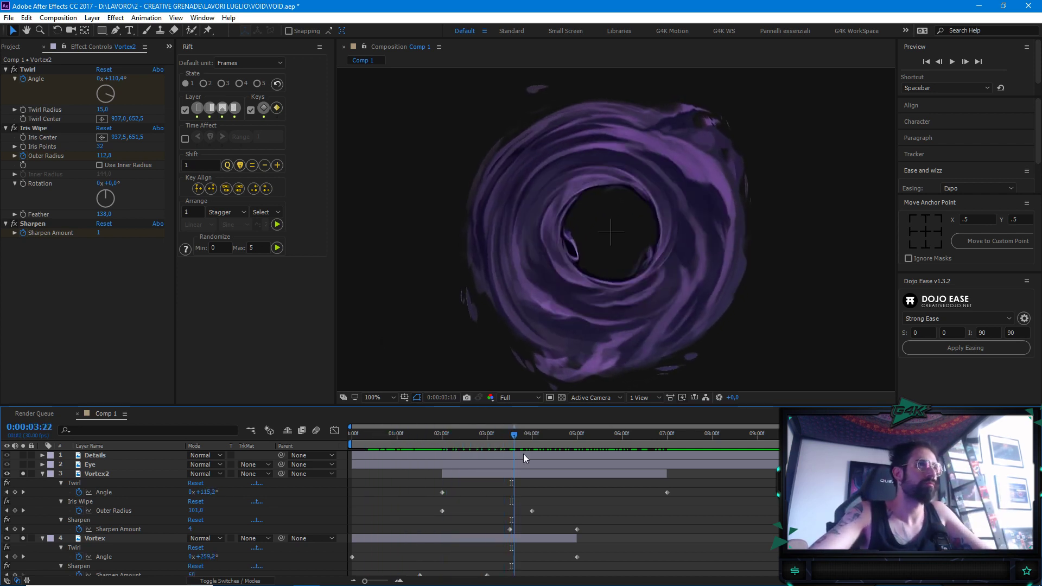
pyautogui.moveTo(489, 464); pyautogui.dragTo(311, 479)
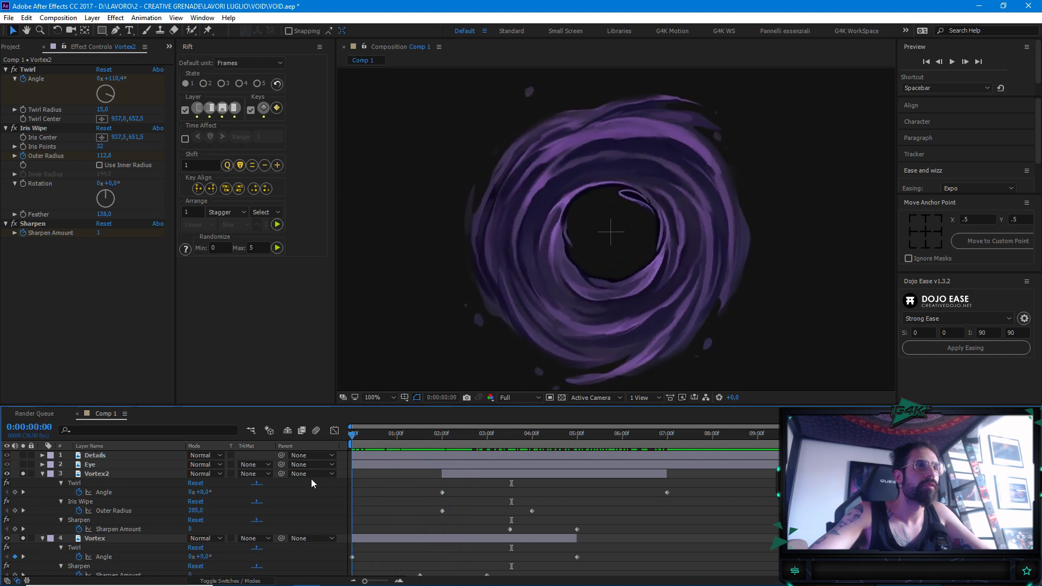
pyautogui.moveTo(356, 443); pyautogui.dragTo(404, 445)
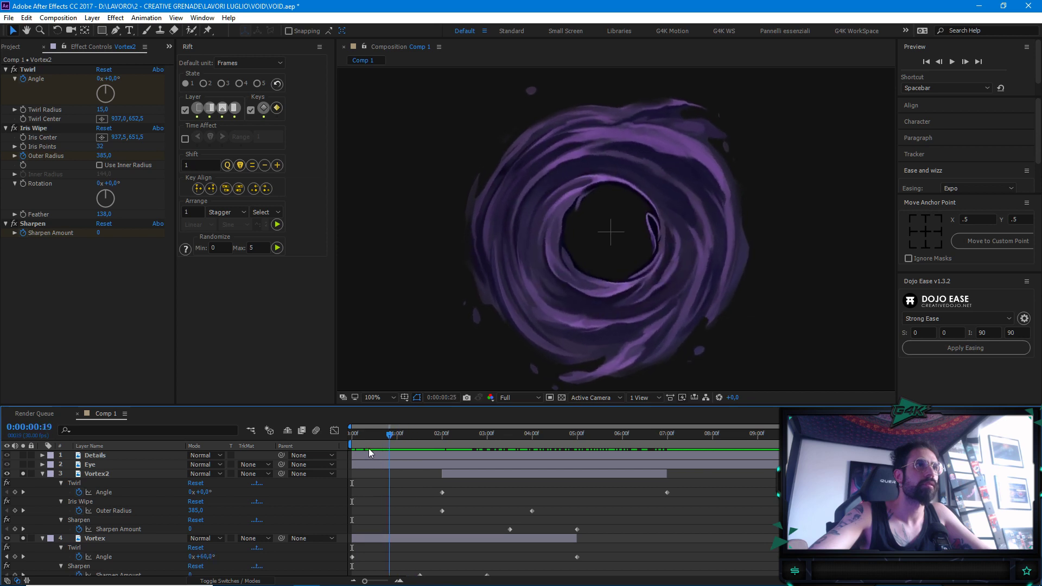
pyautogui.moveTo(402, 438); pyautogui.dragTo(377, 438)
pyautogui.scroll(-2, 647, 546)
# Reverse the twirl by setting the final Twirl Angle keyframes to -1 revolution, at 5:00 on Vortex and at 7:00 on Vortex2
pyautogui.moveTo(456, 436); pyautogui.dragTo(577, 439)
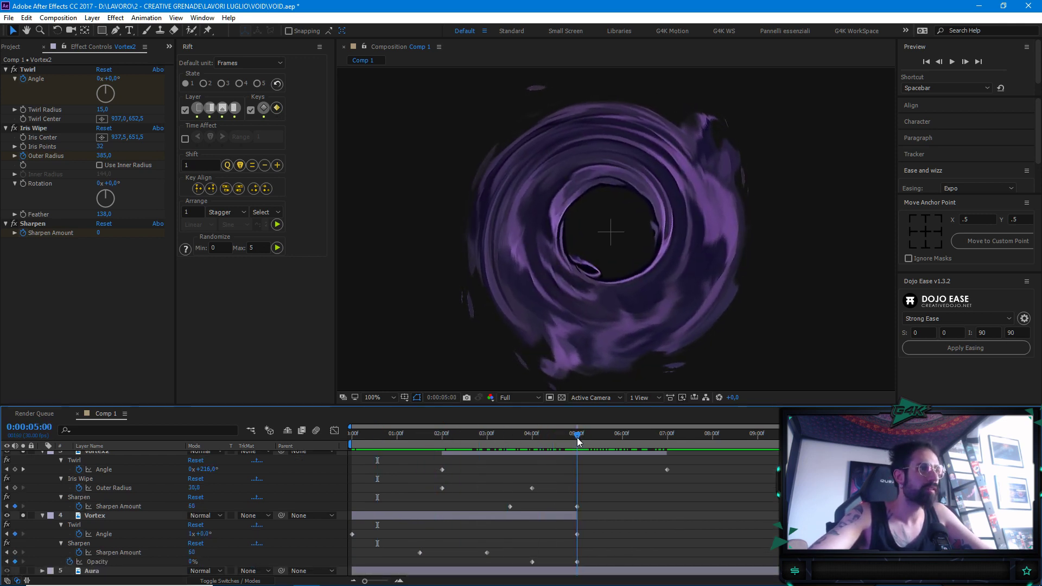
pyautogui.click(556, 516)
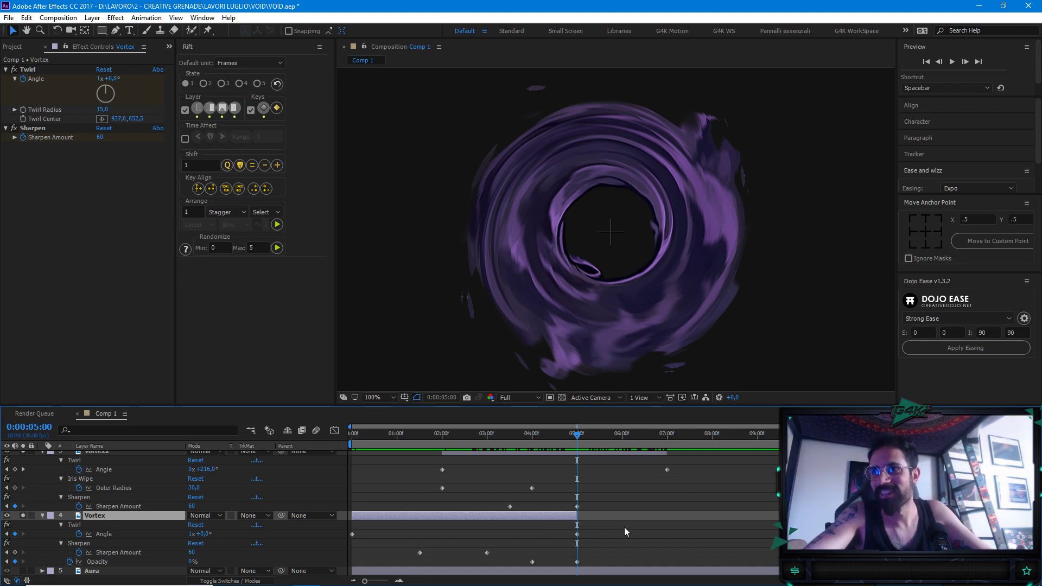
pyautogui.moveTo(514, 439); pyautogui.dragTo(379, 435)
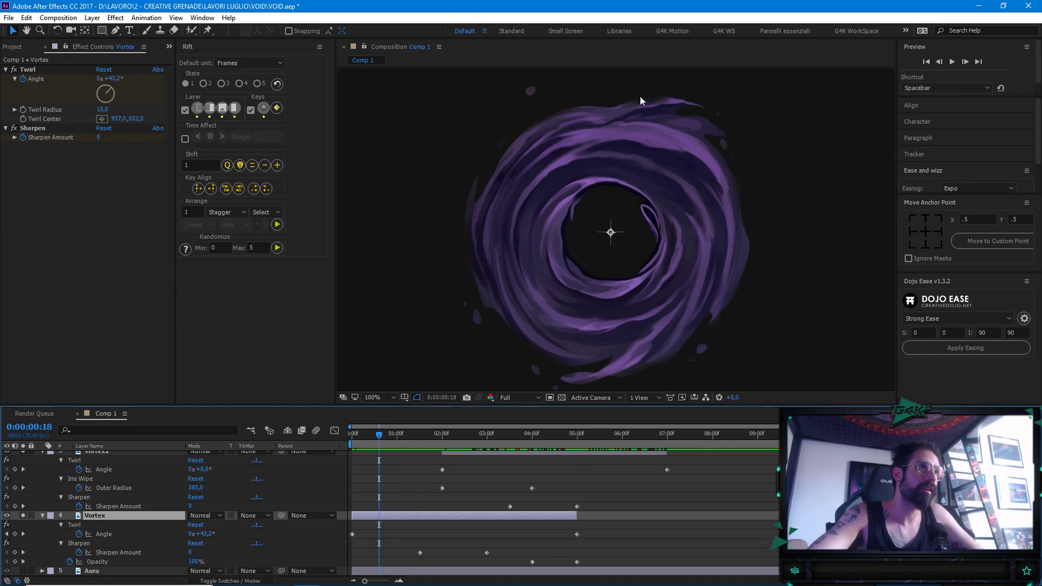
pyautogui.press('Home')
pyautogui.moveTo(439, 434); pyautogui.dragTo(578, 445)
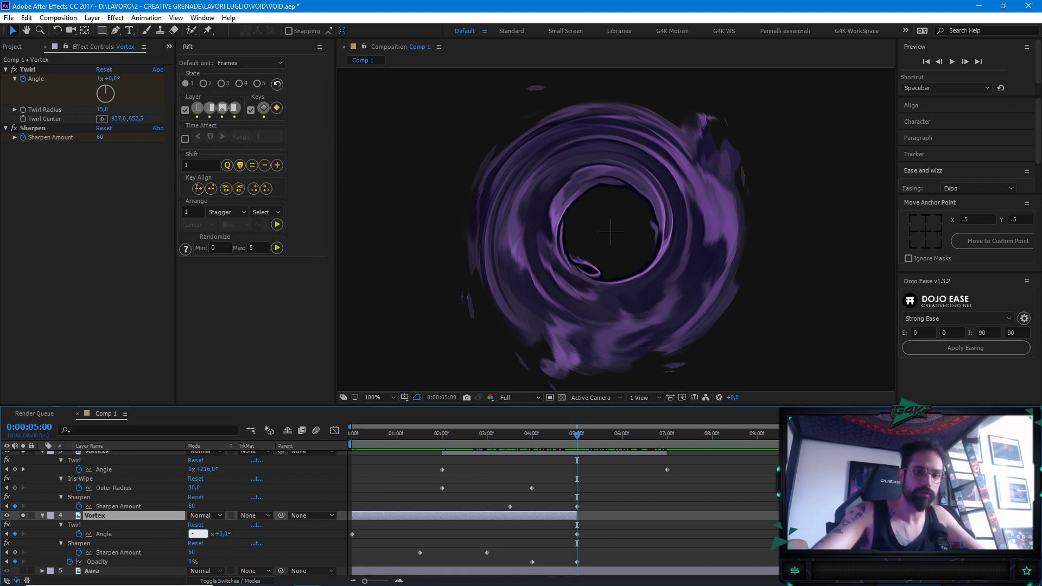
pyautogui.write('-1')
pyautogui.press('Return')
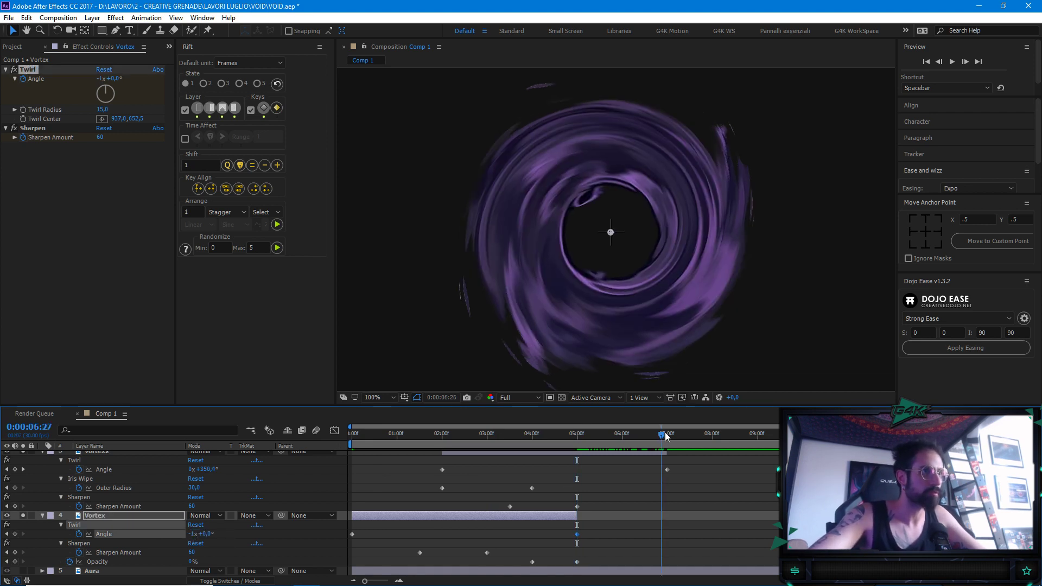
pyautogui.click(667, 433)
pyautogui.click(668, 470)
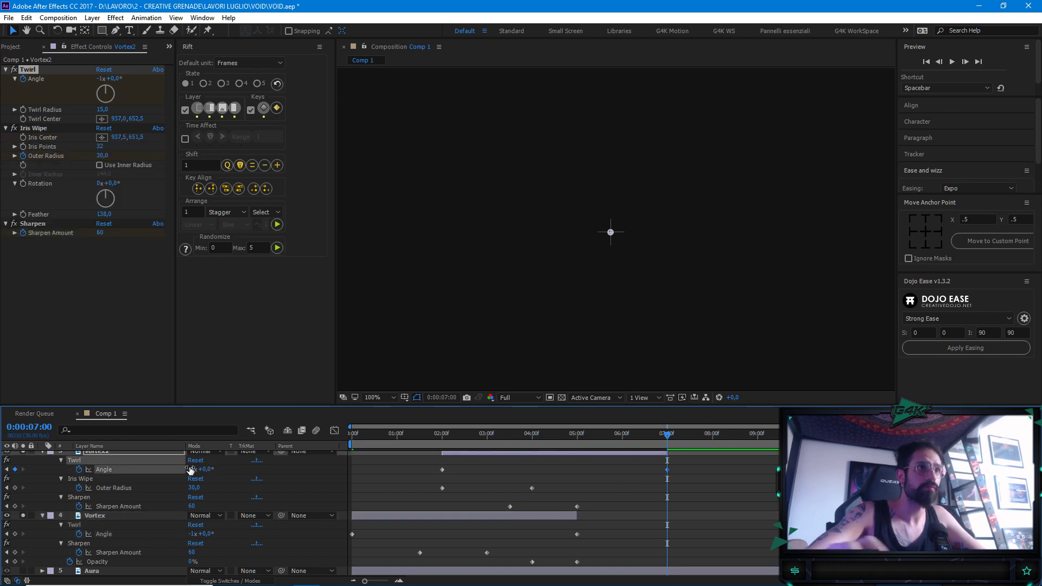
# Play the reversed twirl from the start and around 1:12 to 1:22 to examine the direction and the layer blend
pyautogui.click(353, 434)
pyautogui.press('space')
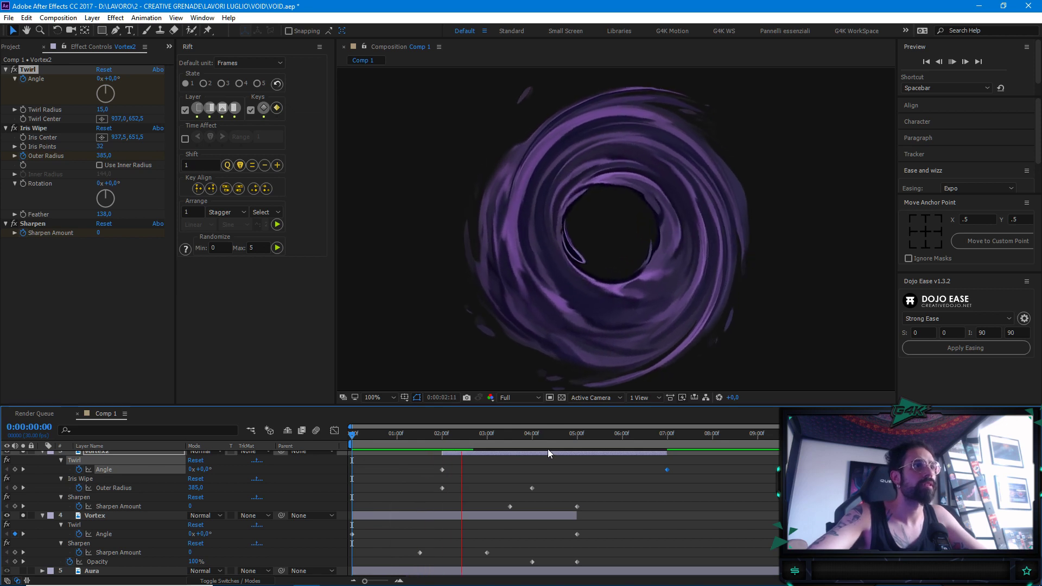
pyautogui.click(432, 435)
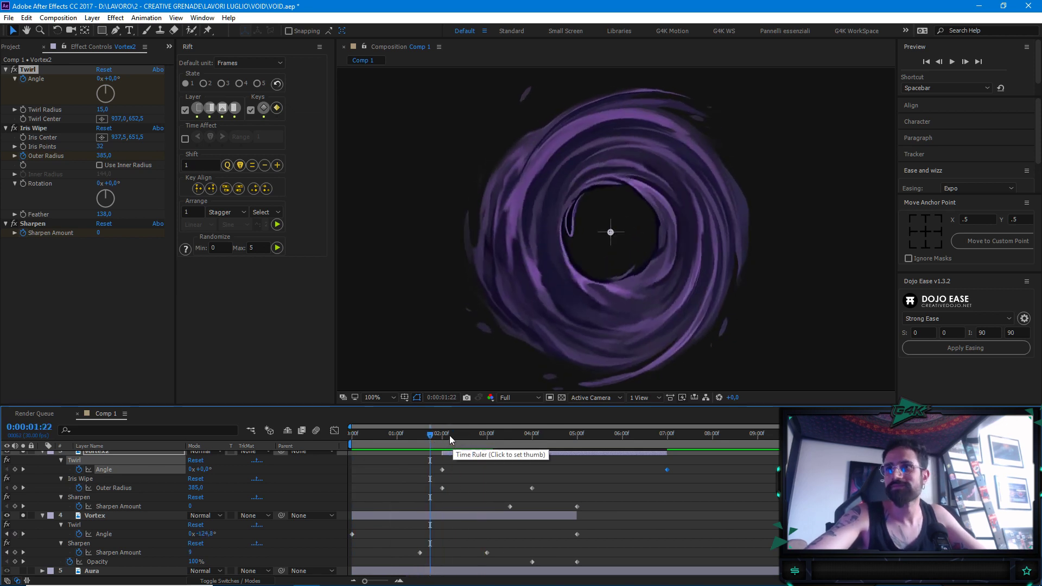
pyautogui.press('space')
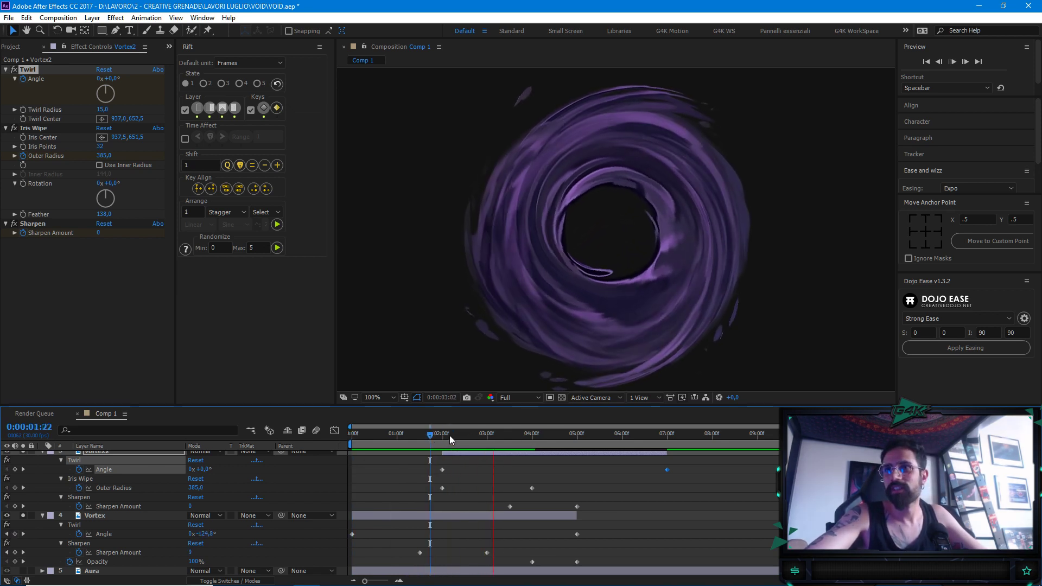
pyautogui.press('space')
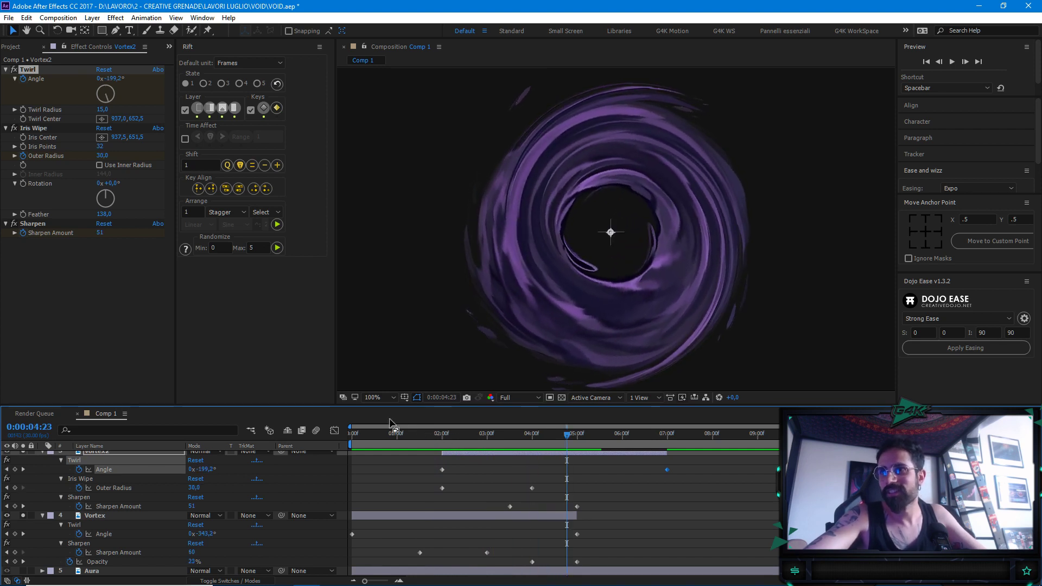
pyautogui.click(449, 437)
pyautogui.press('space')
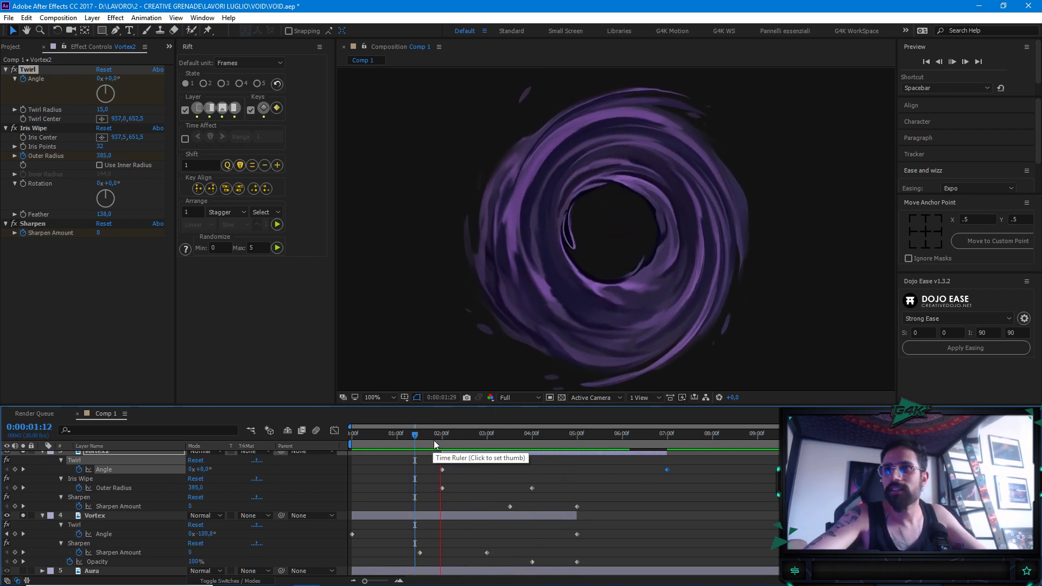
pyautogui.press('space')
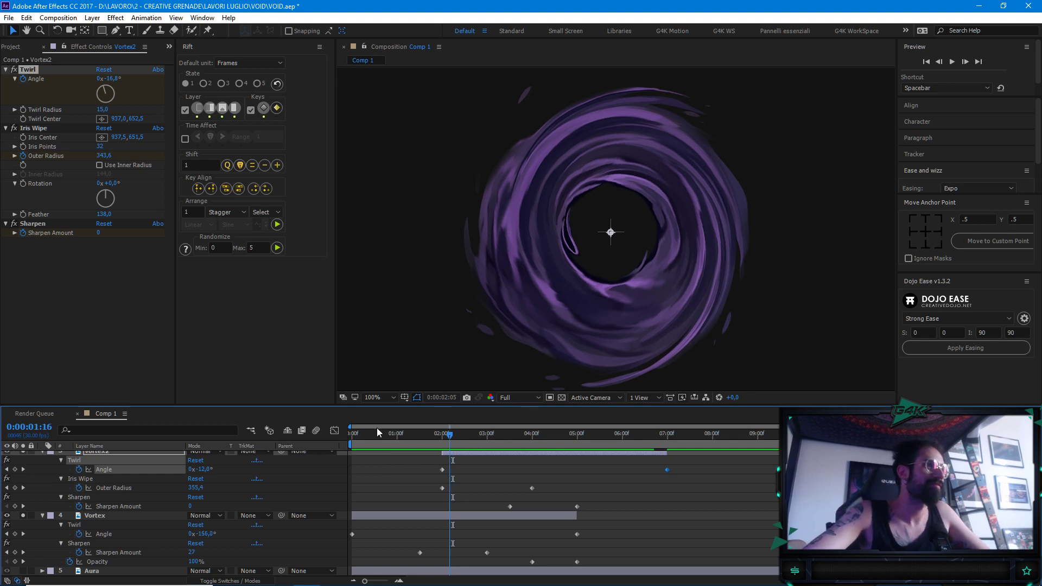
pyautogui.click(353, 426)
pyautogui.press('space')
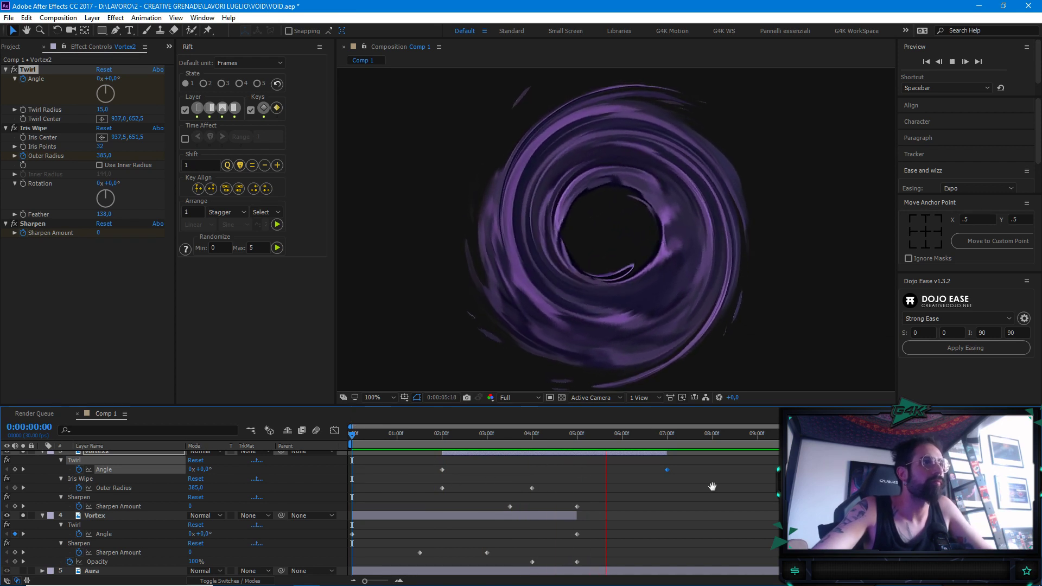
pyautogui.press('space')
# Reveal the Vortex2 layer's Opacity and add an Opacity keyframe at the layer's last frame, 6:29
pyautogui.scroll(2, 672, 522)
pyautogui.moveTo(639, 432); pyautogui.dragTo(667, 433)
pyautogui.scroll(-2, 643, 481)
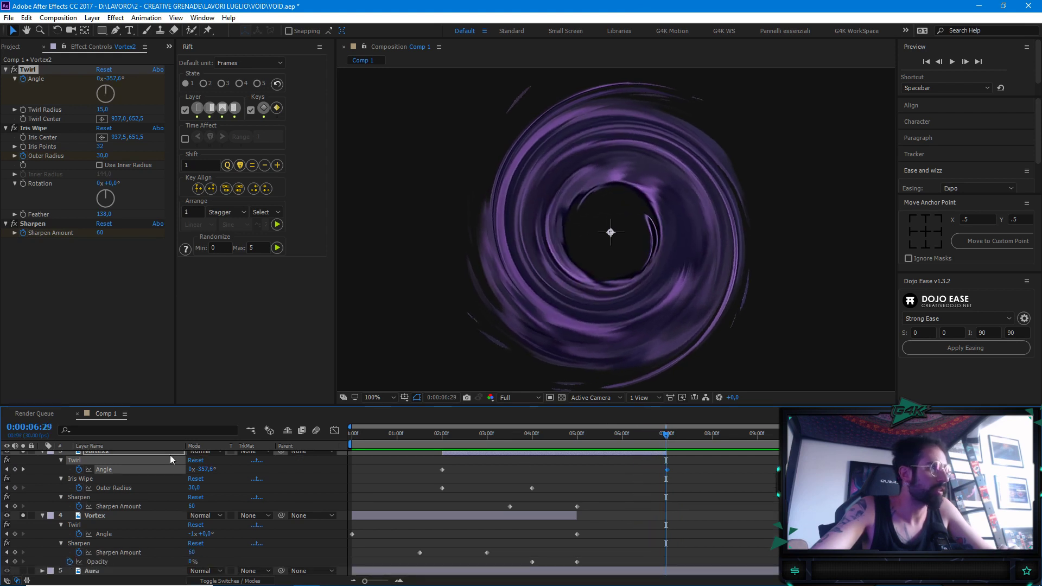
pyautogui.scroll(2, 163, 472)
pyautogui.click(133, 476)
pyautogui.press('t')
pyautogui.click(70, 483)
# Add a 100% Opacity keyframe to Vortex2 at 6:00, set the one at 6:29 to 0%, and preview the fade
pyautogui.click(630, 432)
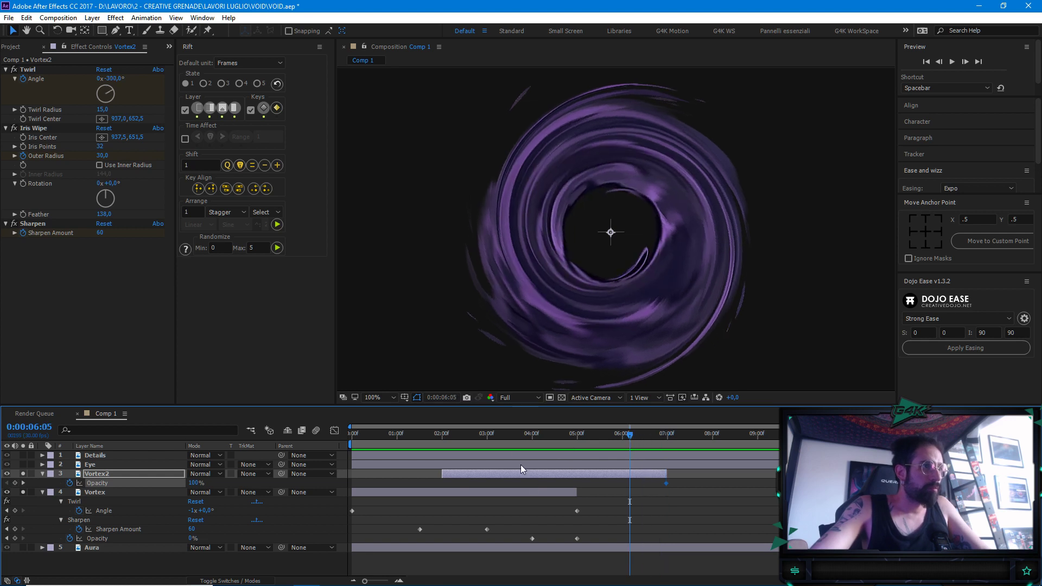
pyautogui.click(175, 484)
pyautogui.click(14, 483)
pyautogui.press('k')
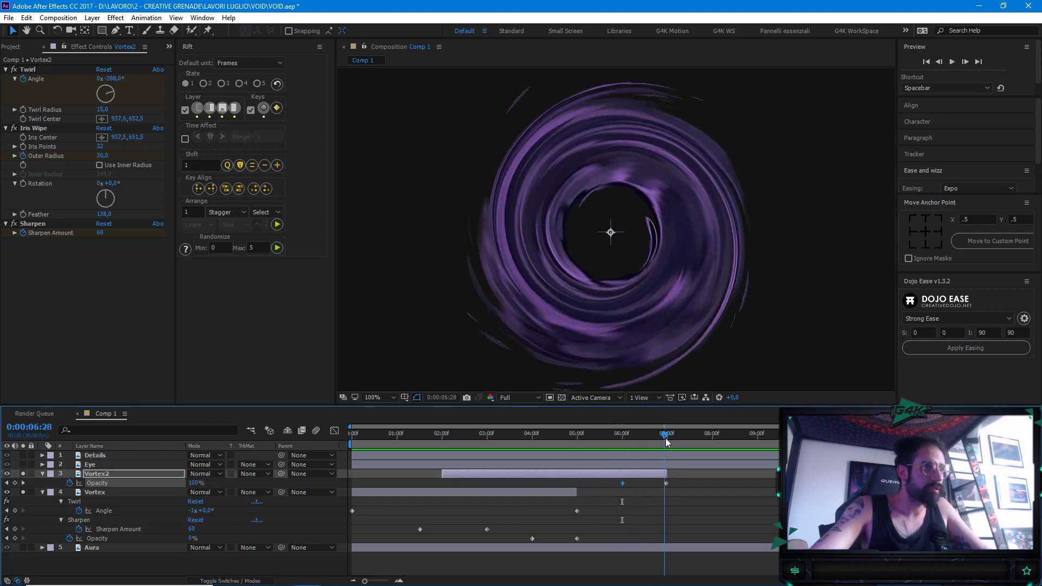
pyautogui.click(196, 483)
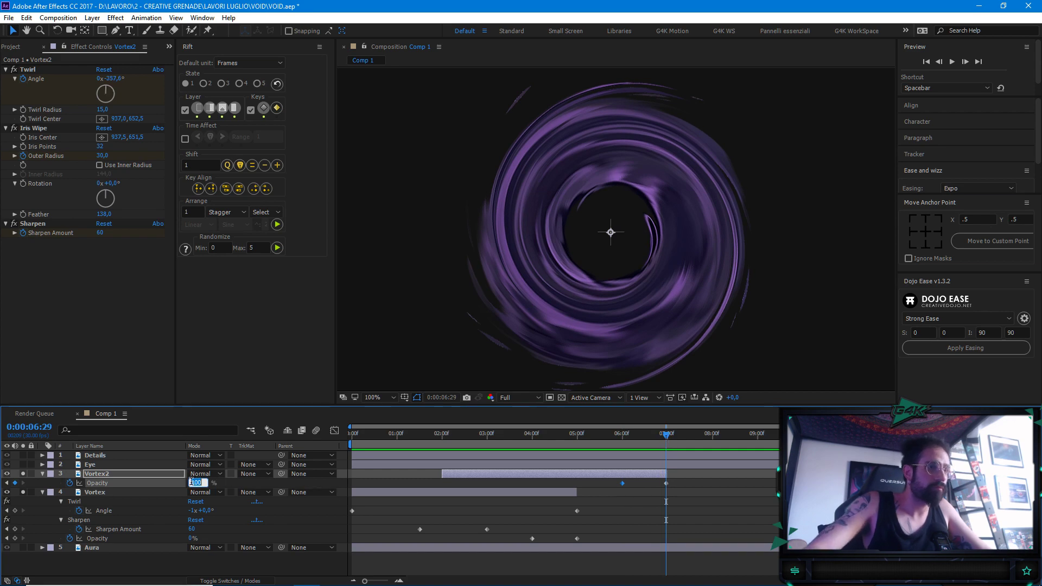
pyautogui.write('0')
pyautogui.press('Return')
pyautogui.click(640, 433)
pyautogui.press('space')
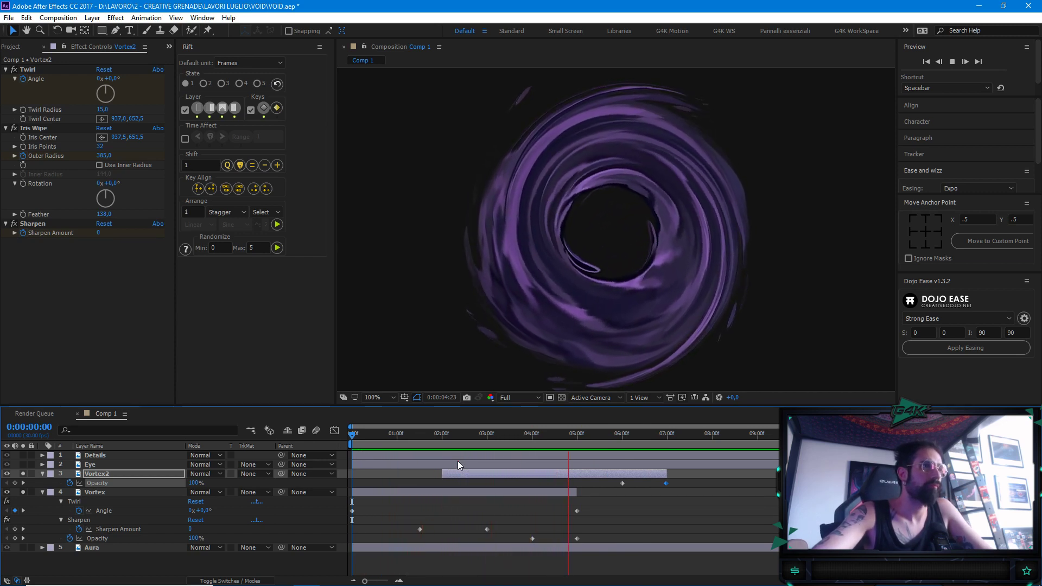
pyautogui.click(388, 482)
# Duplicate the Vortex2 layer and shift the copy in time so that it starts at 4:00
pyautogui.click(123, 476)
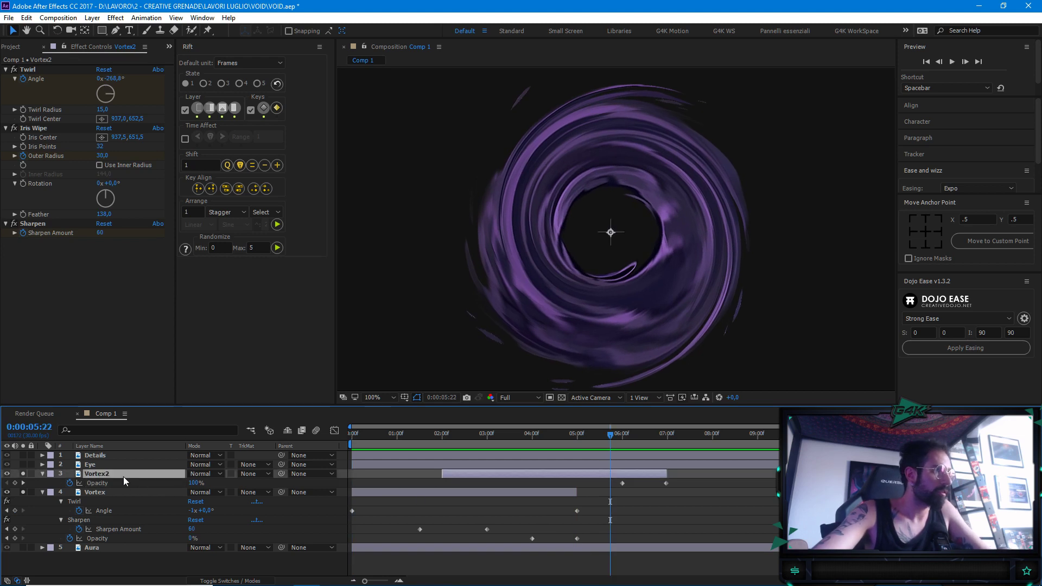
pyautogui.hotkey('ctrl', 'd')
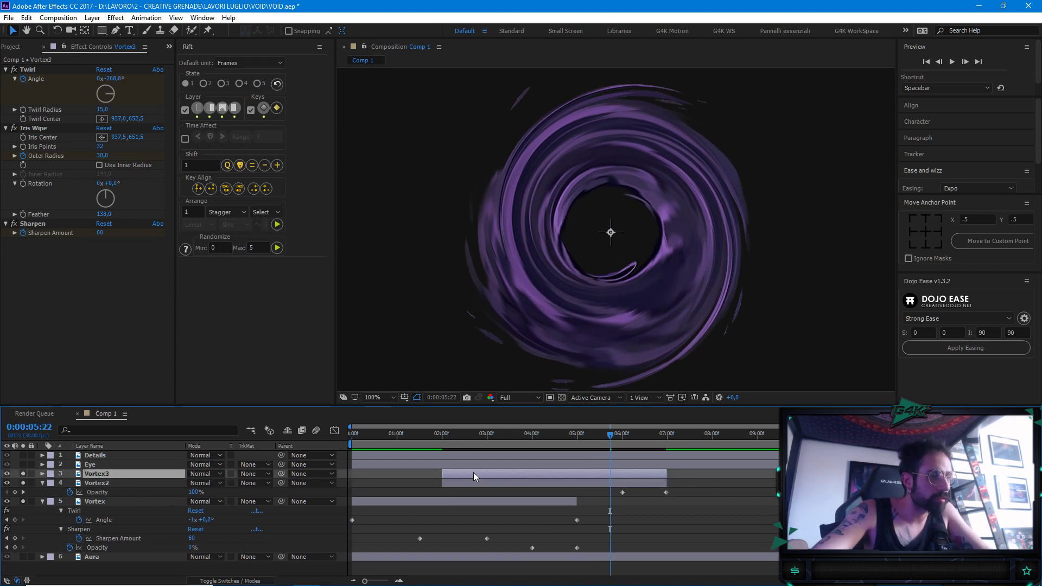
pyautogui.moveTo(465, 474); pyautogui.dragTo(584, 472)
pyautogui.moveTo(459, 435); pyautogui.dragTo(532, 442)
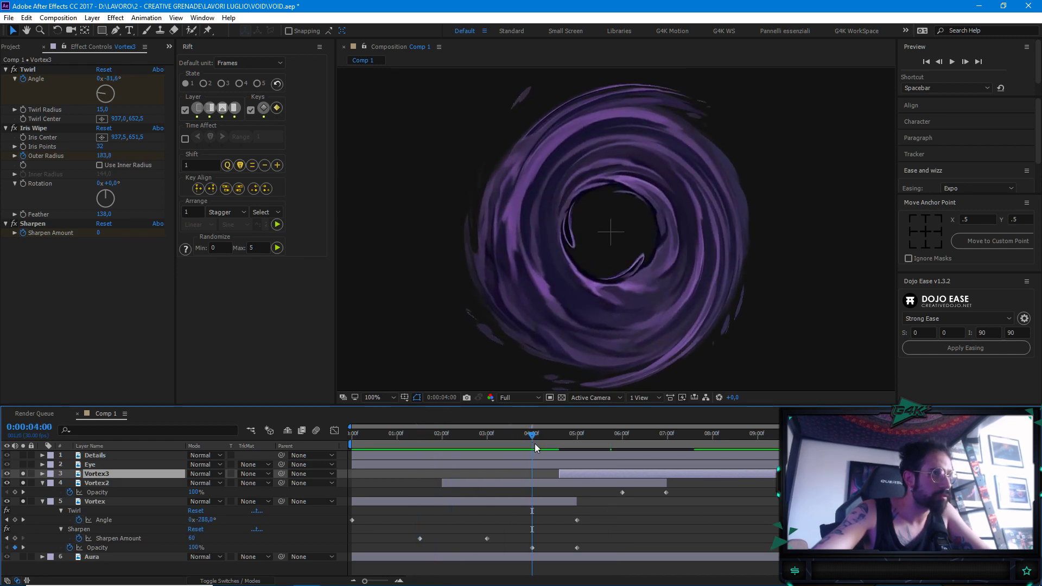
pyautogui.moveTo(560, 474); pyautogui.dragTo(544, 477)
# Play the composition with all three vortex layers and return to the first frame to check the continuous twirl
pyautogui.press('space')
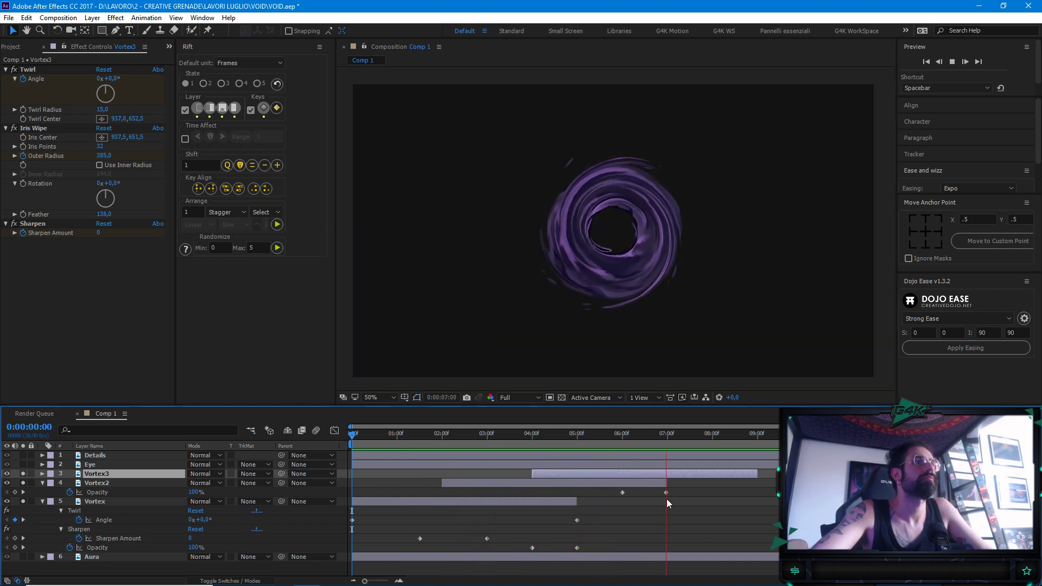
pyautogui.moveTo(516, 435); pyautogui.dragTo(371, 437)
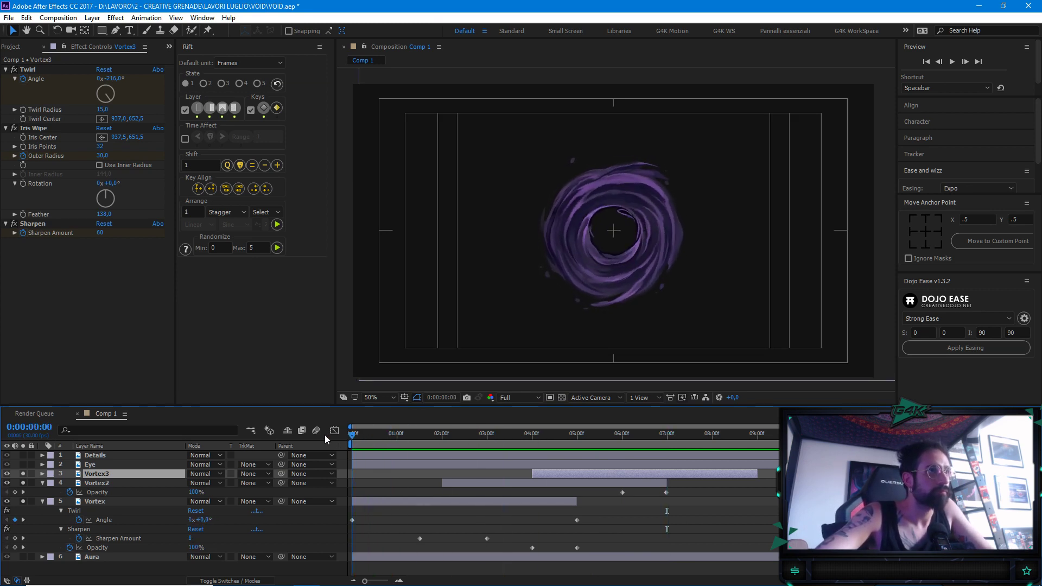
pyautogui.click(638, 501)
pyautogui.moveTo(398, 443); pyautogui.dragTo(351, 434)
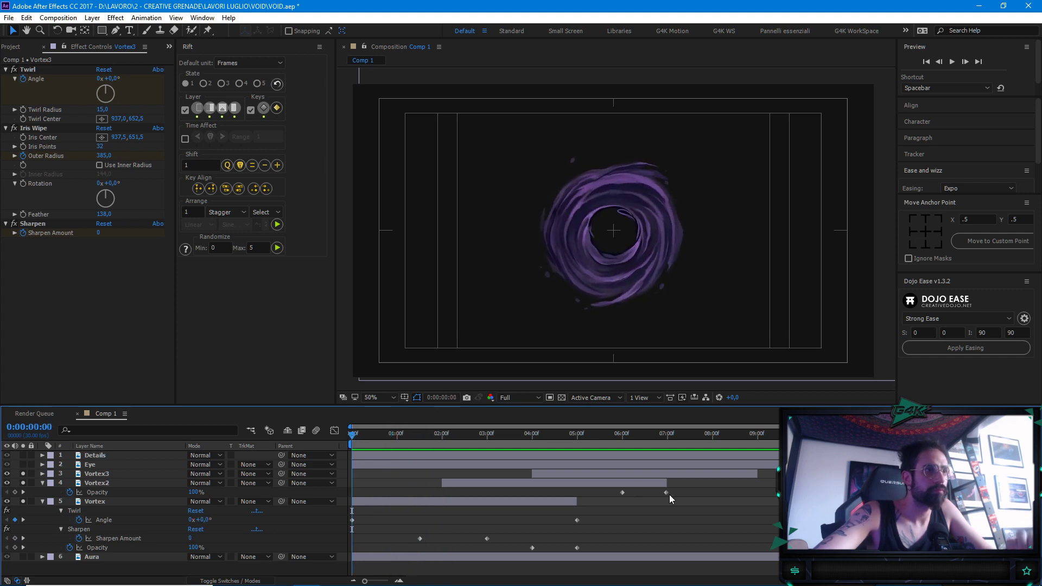
# Reveal the Vortex3 layer's keyframed properties and enlarge the timeline area to show all layers
pyautogui.click(595, 484)
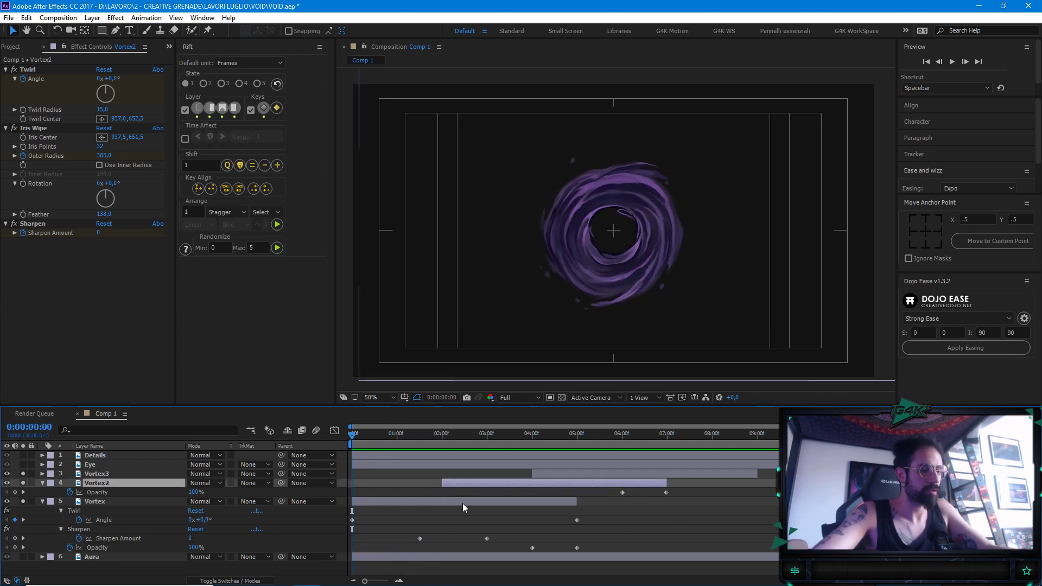
pyautogui.click(651, 474)
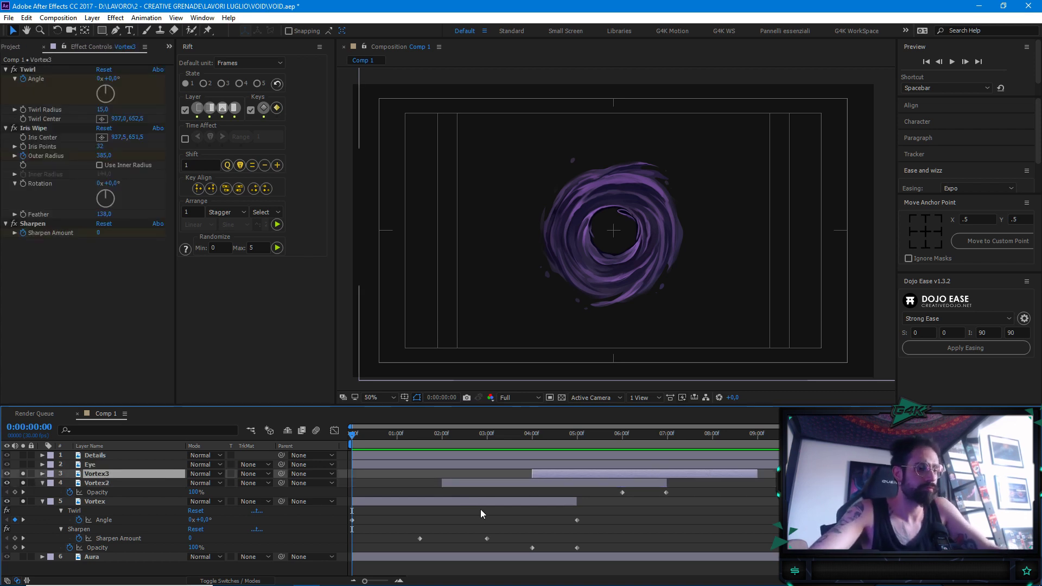
pyautogui.press('u')
pyautogui.moveTo(595, 405); pyautogui.dragTo(620, 298)
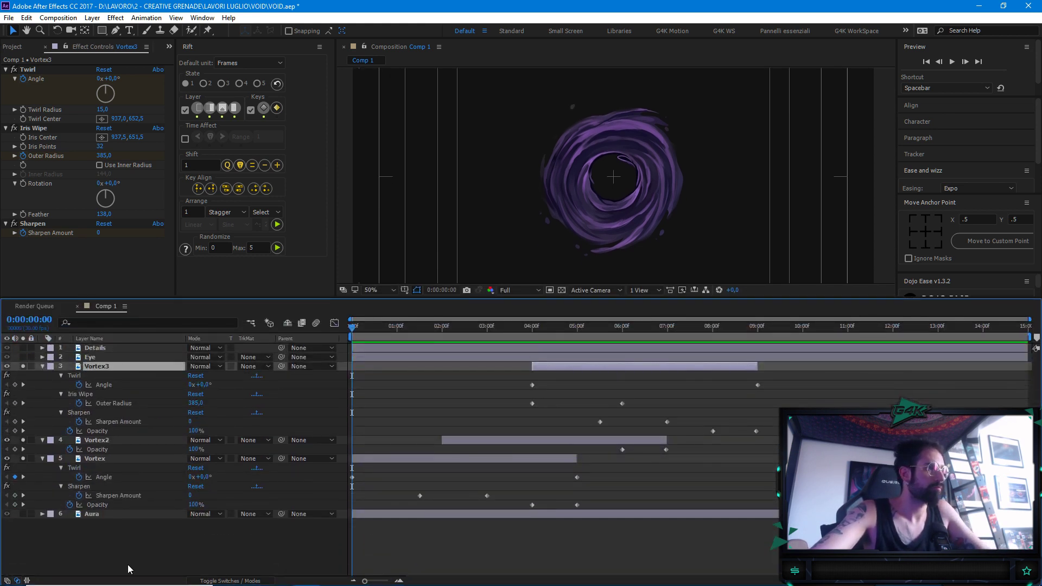
# Set the label color of the Vortex, Vortex2 and Vortex3 layers to yellow
pyautogui.click(140, 567)
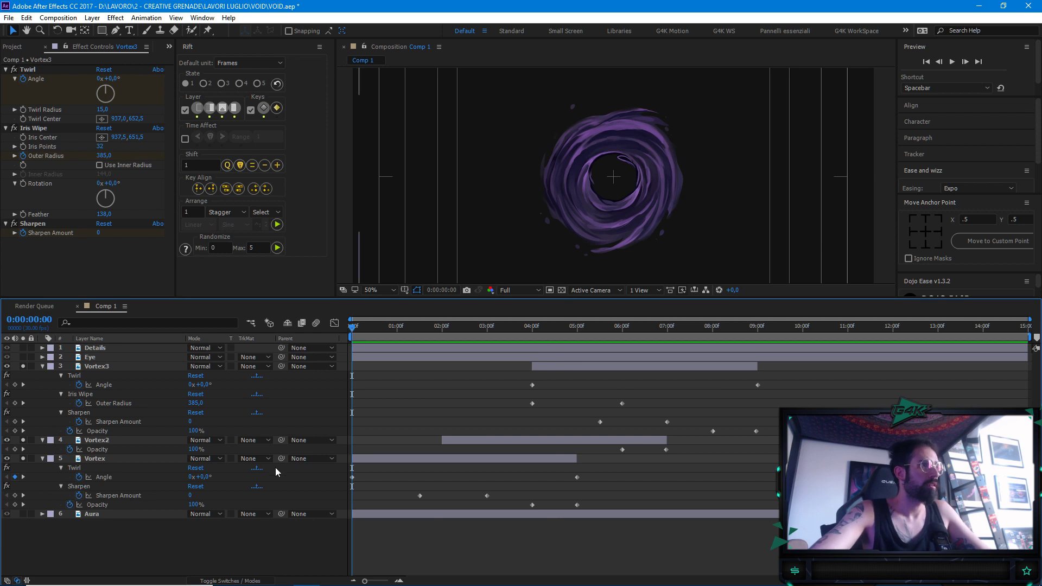
pyautogui.click(168, 461)
pyautogui.keyDown('shift'); pyautogui.click(150, 368); pyautogui.keyUp('shift')
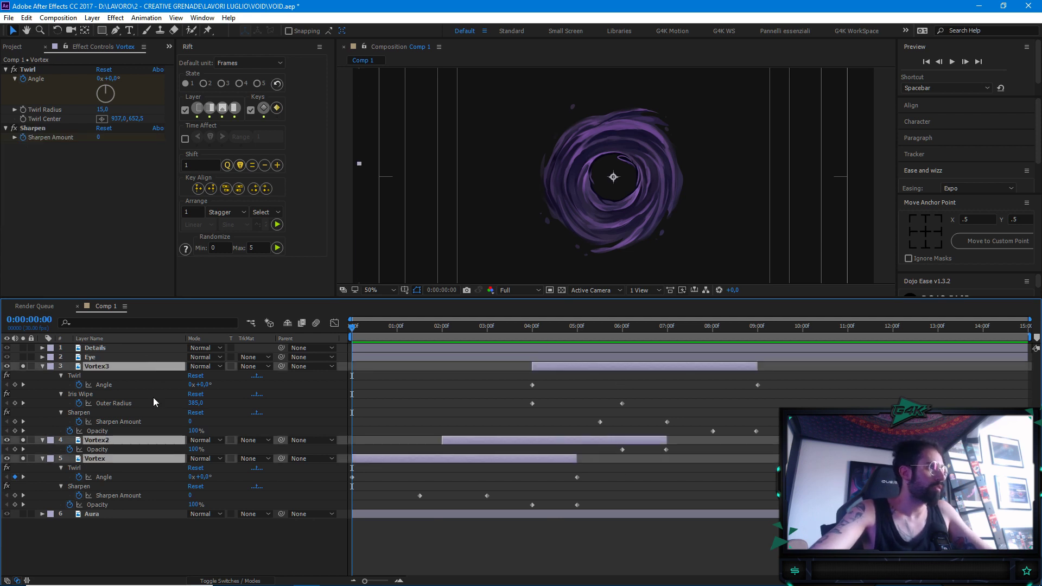
pyautogui.click(50, 367)
pyautogui.click(109, 195)
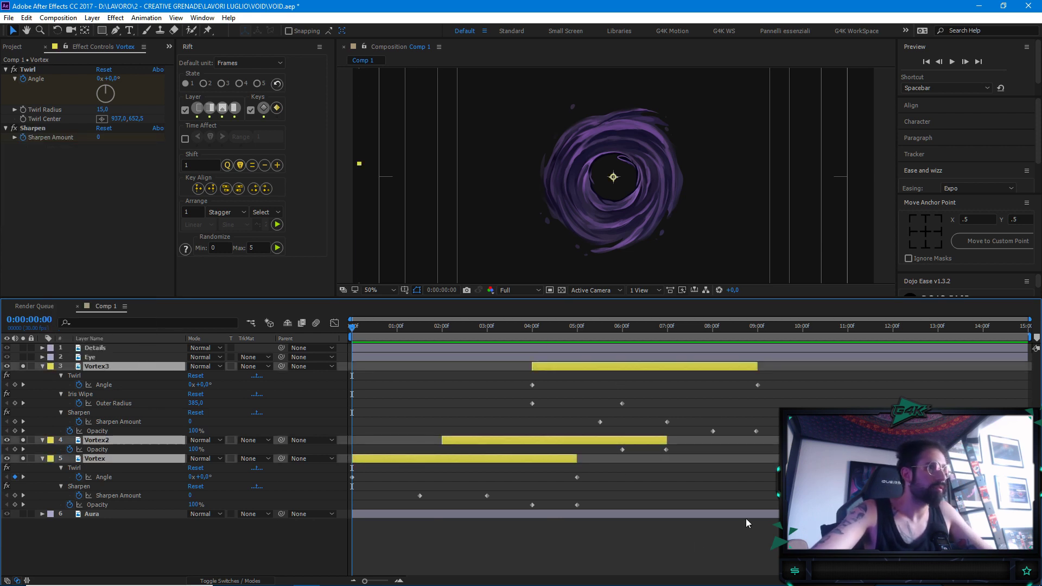
# Reveal only the keyframed properties of all three vortex layers
pyautogui.press('u')
pyautogui.press('u')
pyautogui.press('u')
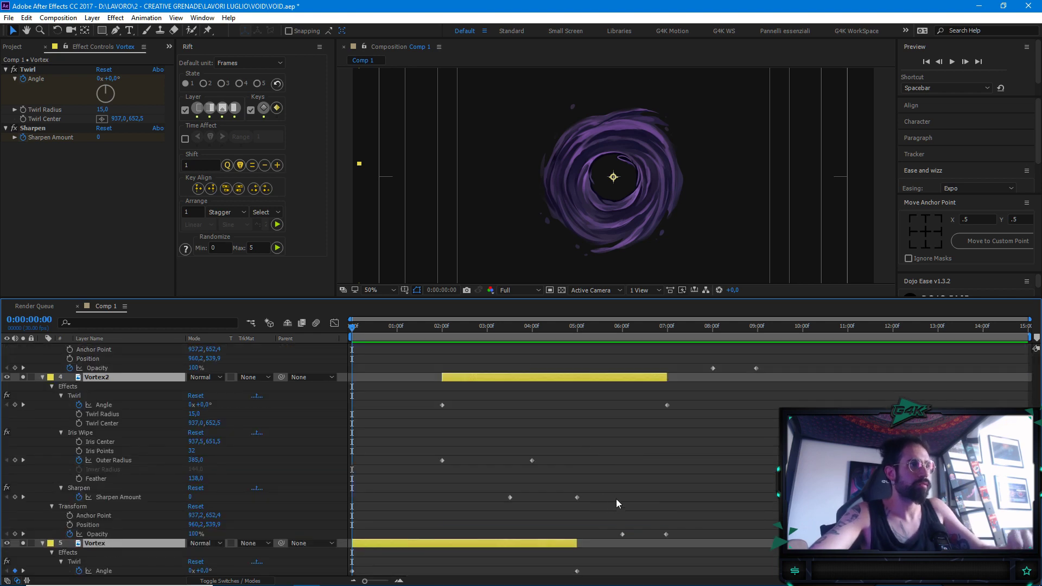
pyautogui.press('u')
pyautogui.press('u')
pyautogui.press('u')
pyautogui.press('u')
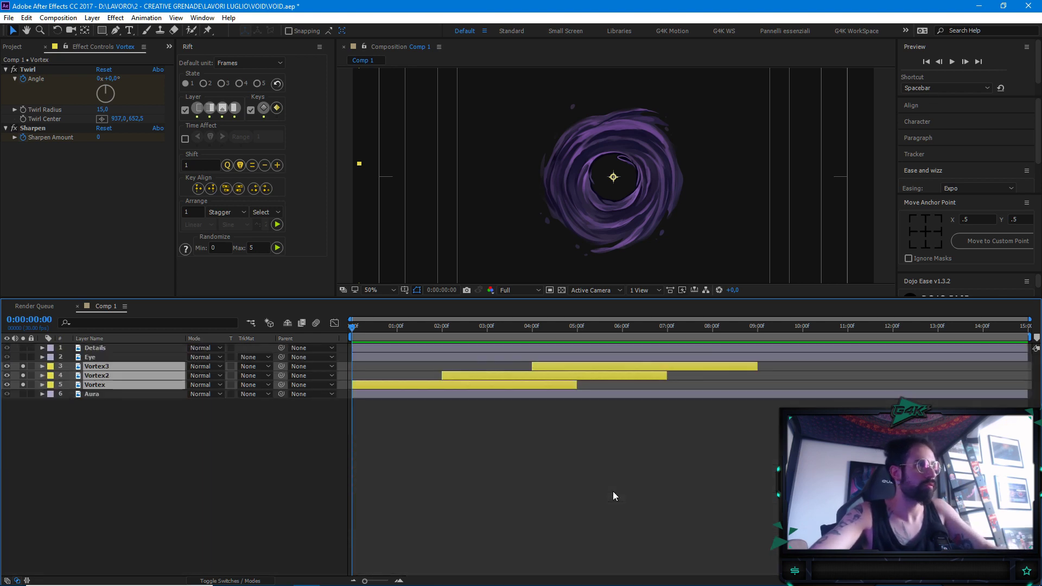
pyautogui.press('u')
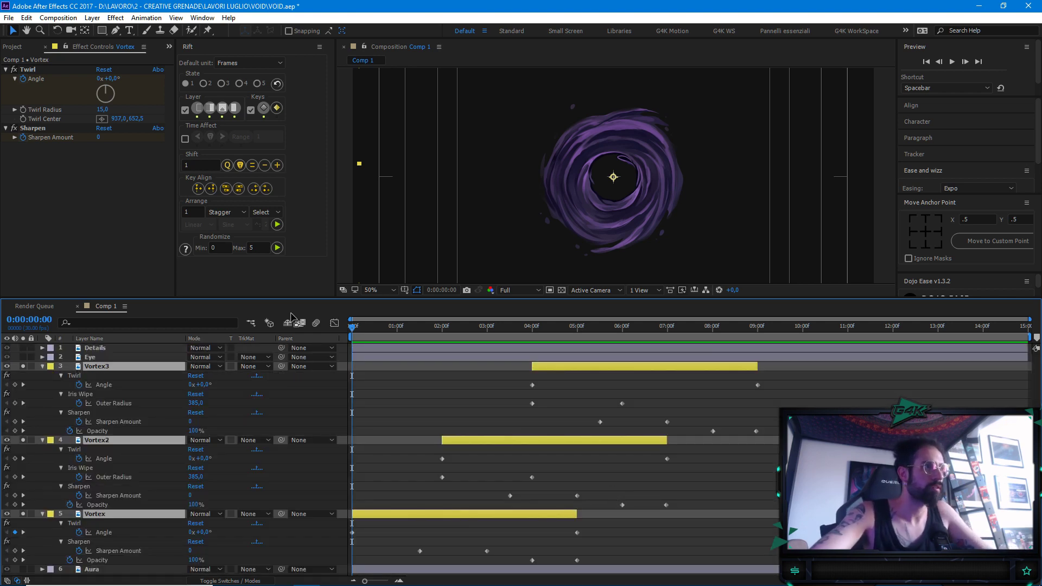
# Shift all three vortex layers two seconds earlier together so that Vortex2 starts at the first frame and Vortex3 at 2:00
pyautogui.moveTo(353, 329); pyautogui.dragTo(501, 334)
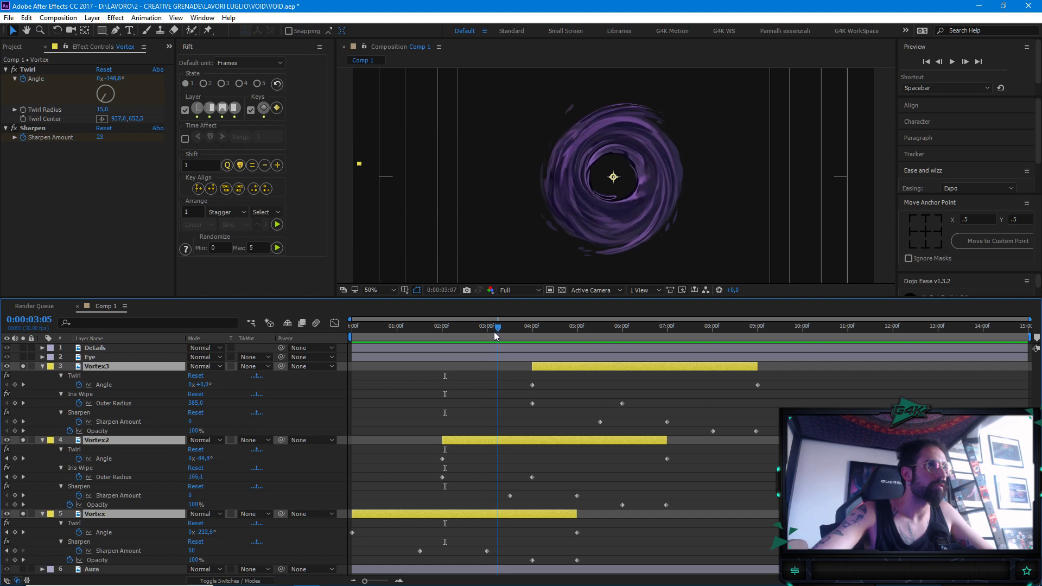
pyautogui.click(610, 416)
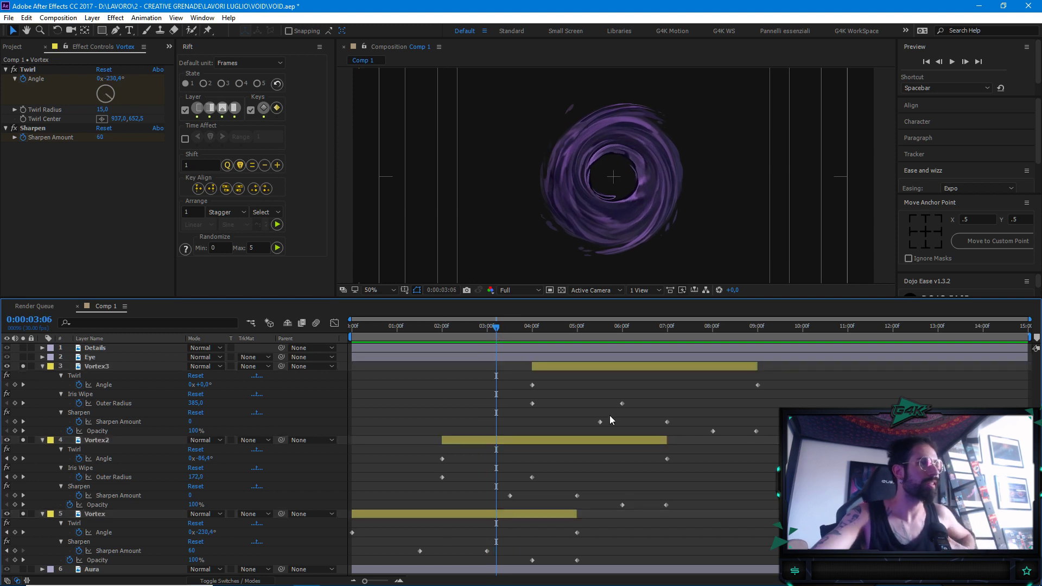
pyautogui.moveTo(444, 331); pyautogui.dragTo(443, 331)
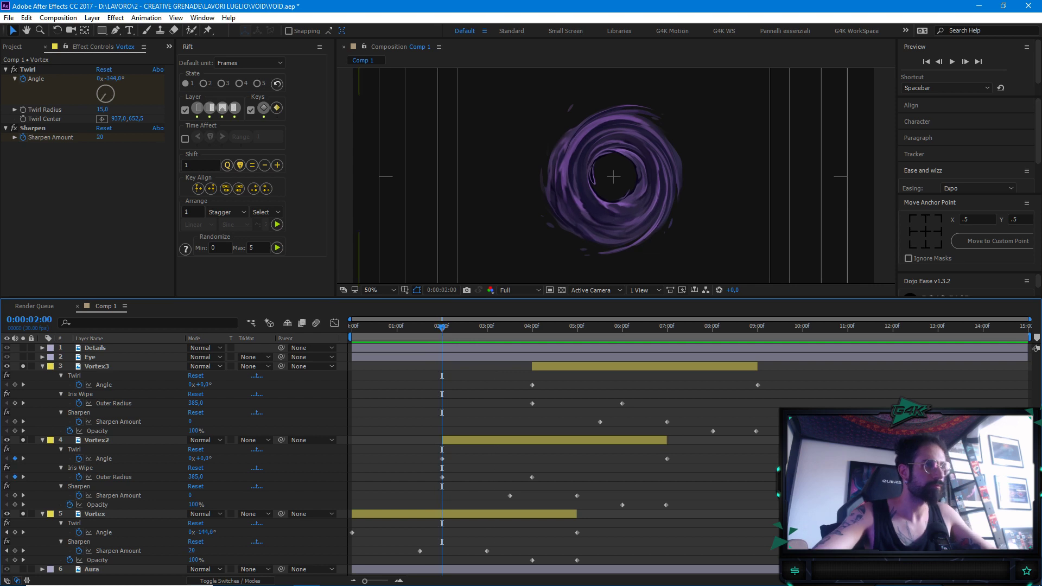
pyautogui.click(514, 514)
pyautogui.keyDown('shift'); pyautogui.click(580, 369); pyautogui.keyUp('shift')
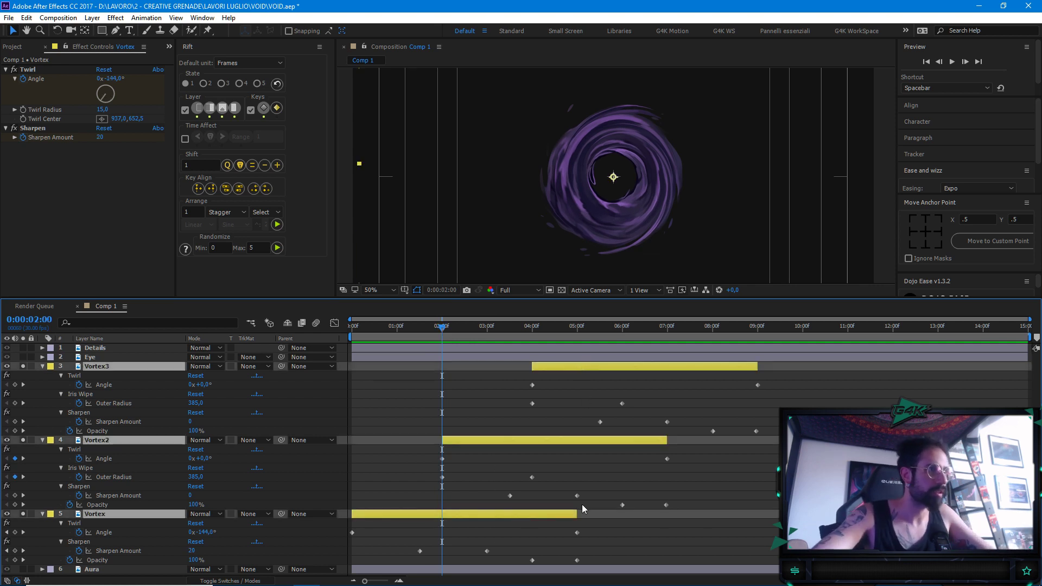
pyautogui.moveTo(460, 437); pyautogui.dragTo(372, 441)
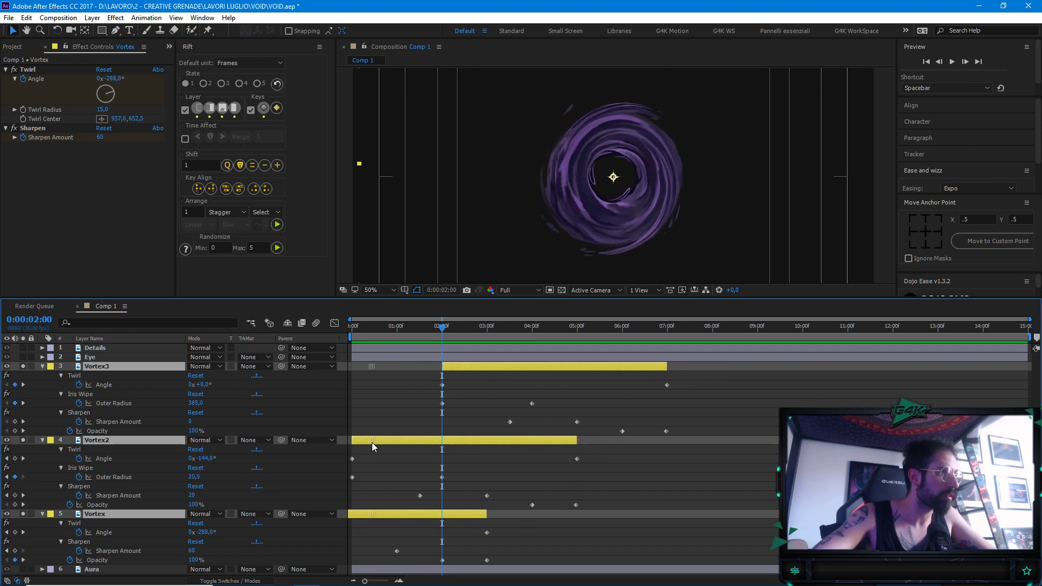
# End the work area at 4:00 and preview the vortex loop from the first frame
pyautogui.moveTo(356, 329); pyautogui.dragTo(309, 361)
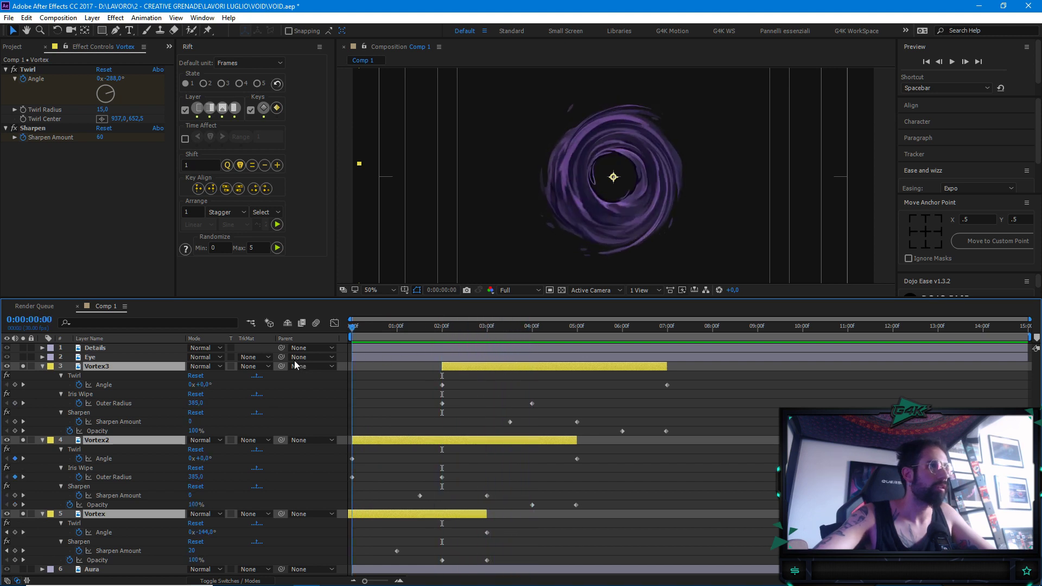
pyautogui.moveTo(357, 324); pyautogui.dragTo(532, 343)
pyautogui.press('n')
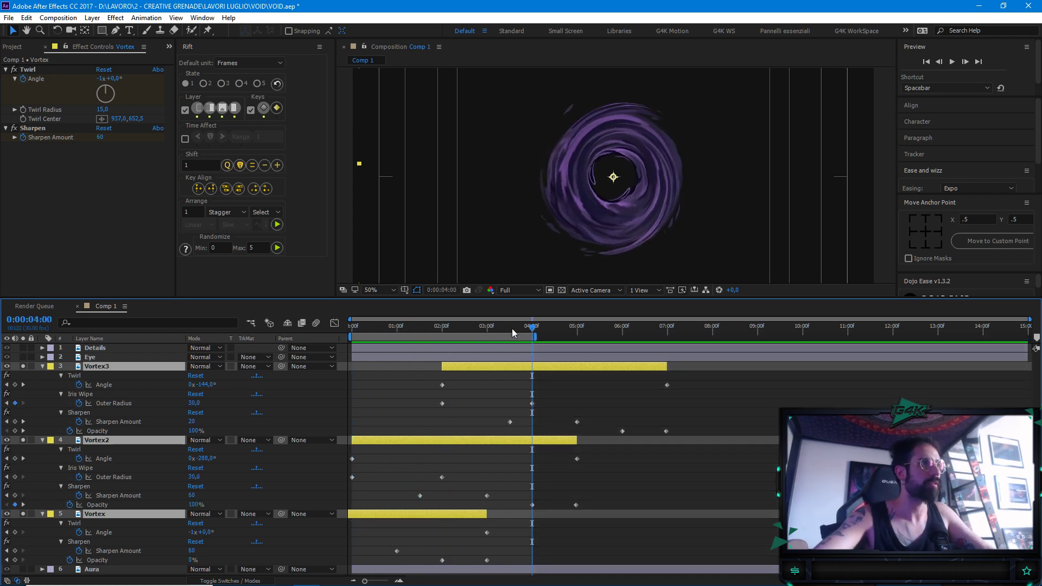
pyautogui.press('space')
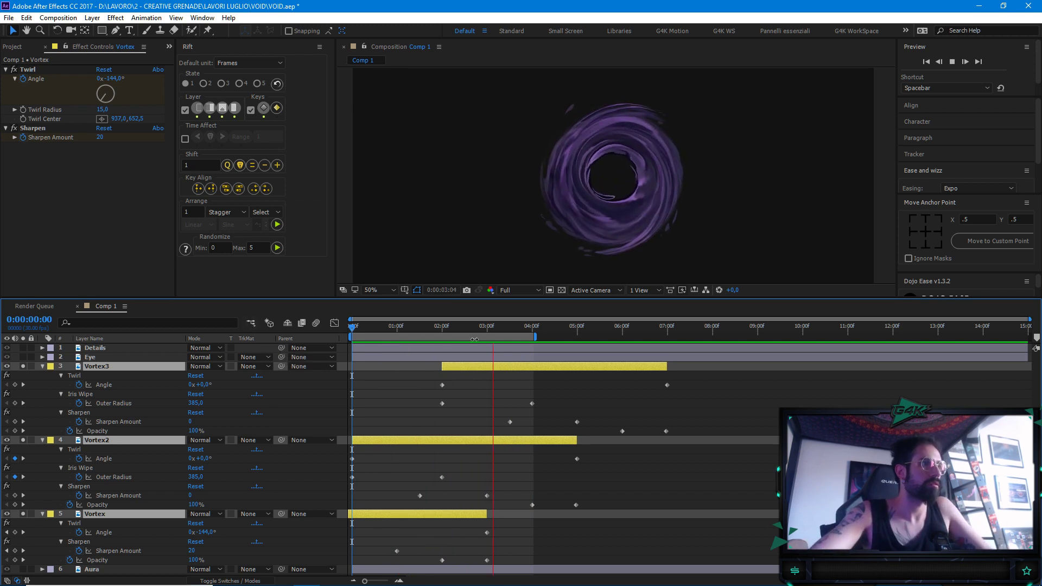
pyautogui.press('space')
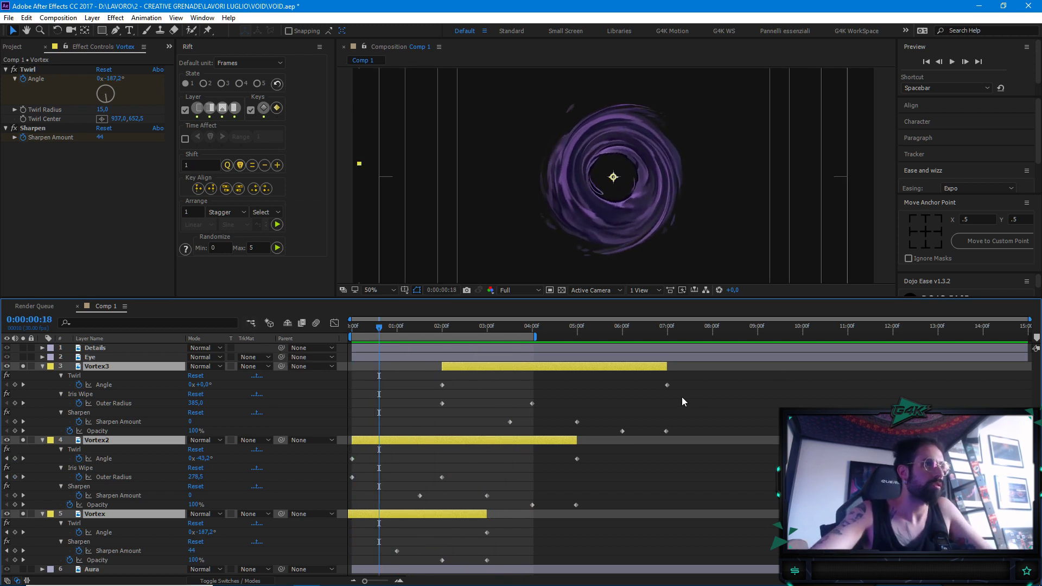
# Deselect the layers and replay the loop to check the transition at the end of the work area
pyautogui.click(555, 507)
pyautogui.moveTo(517, 334)
pyautogui.mouseDown()
pyautogui.moveTo(531, 333)
pyautogui.moveTo(478, 326)
pyautogui.moveTo(518, 332)
pyautogui.mouseUp()
pyautogui.press('space')
pyautogui.press('space')
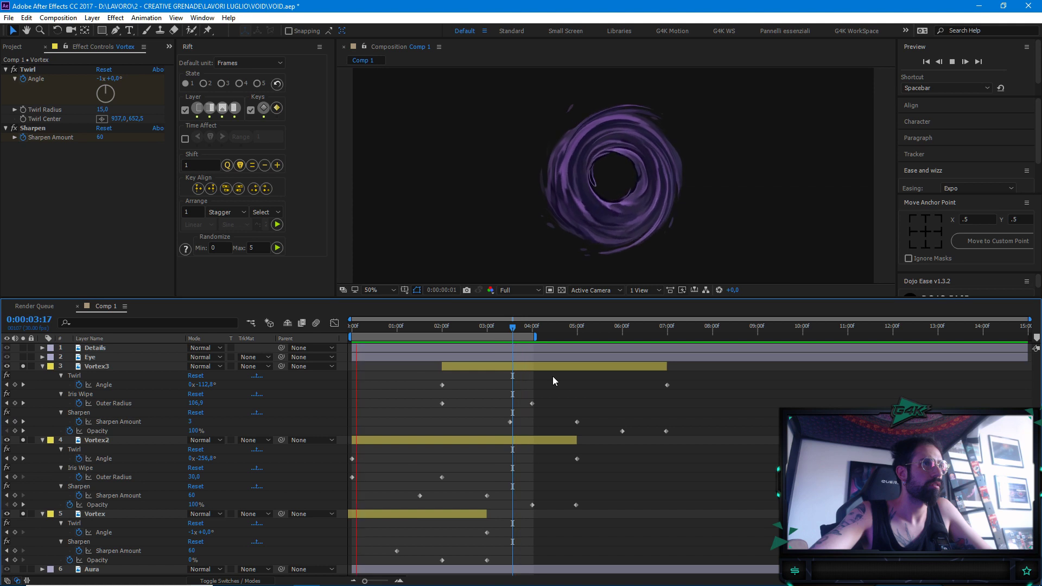
# Move Vortex2's two Opacity keyframes one second earlier so that its fade-out ends at 4:00, and preview the loop
pyautogui.click(524, 329)
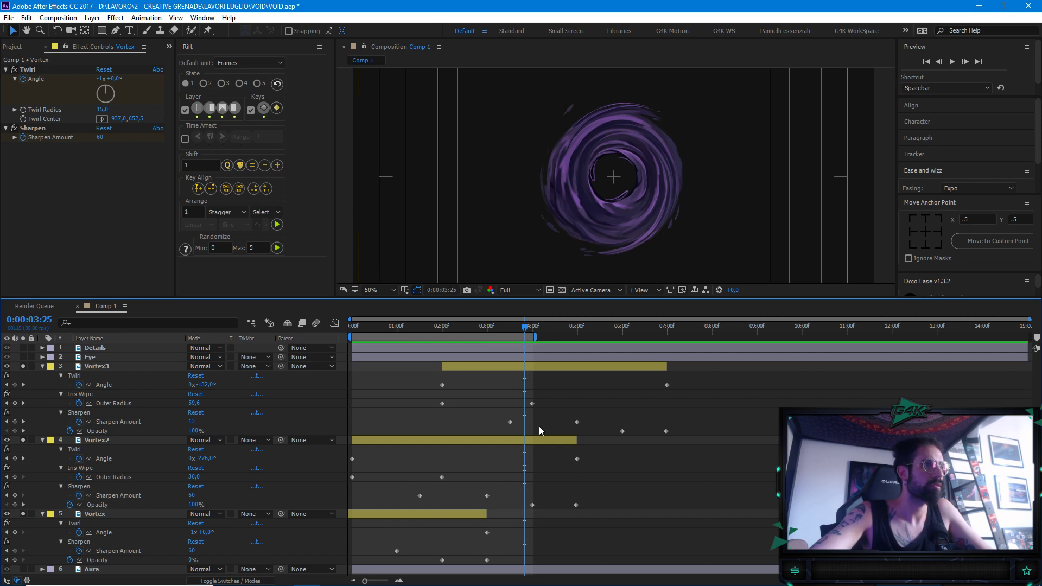
pyautogui.moveTo(523, 329)
pyautogui.mouseDown()
pyautogui.moveTo(436, 337)
pyautogui.moveTo(533, 342)
pyautogui.mouseUp()
pyautogui.moveTo(591, 502); pyautogui.dragTo(490, 506)
pyautogui.press('space')
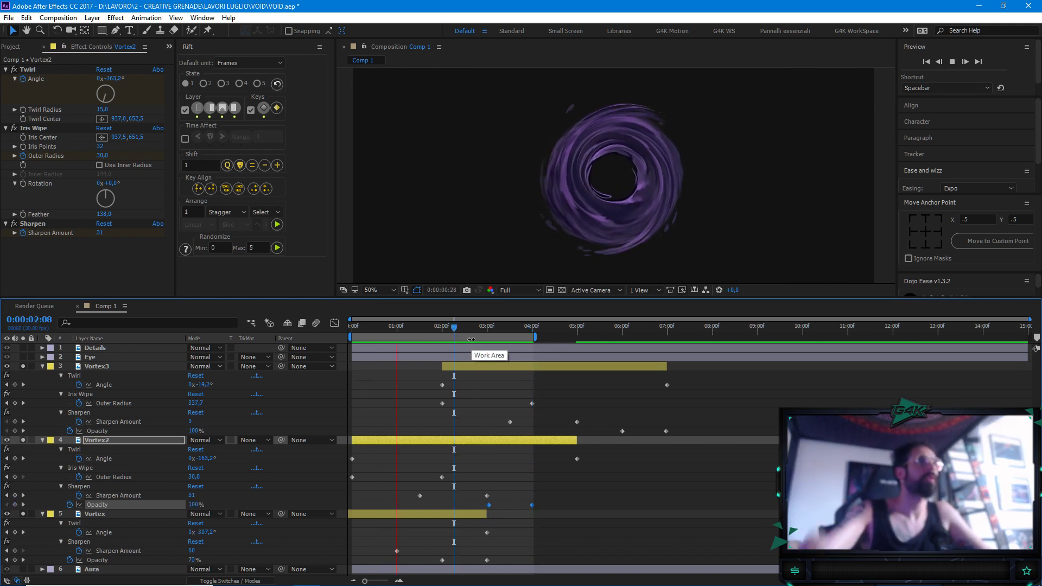
# Enlarge the composition viewer and examine the playing vortex loop up close and at full view, then stop playback
pyautogui.moveTo(634, 297); pyautogui.dragTo(640, 392)
pyautogui.scroll(2, 626, 289)
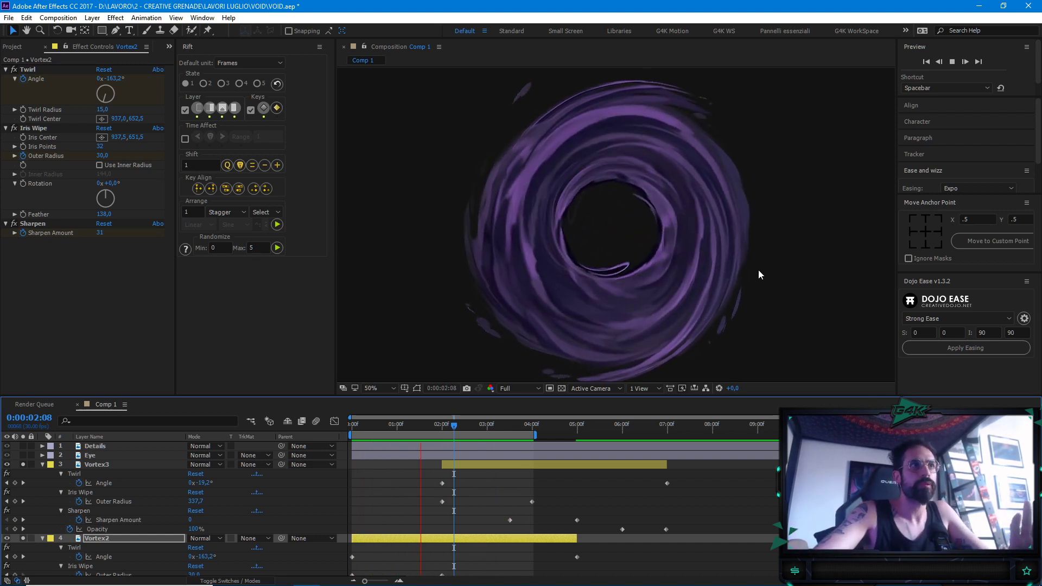
pyautogui.scroll(-2, 758, 269)
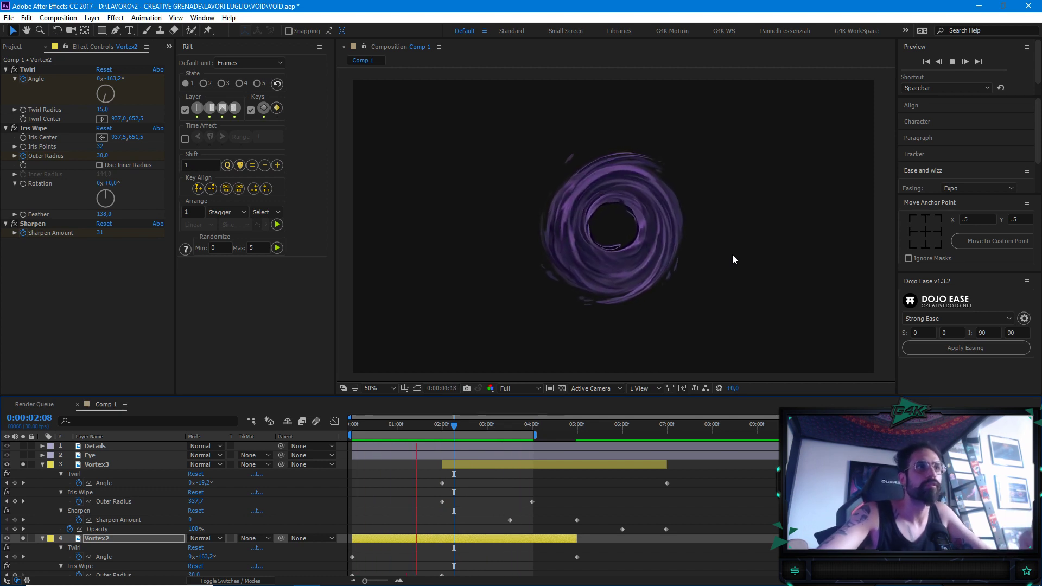
pyautogui.press('space')
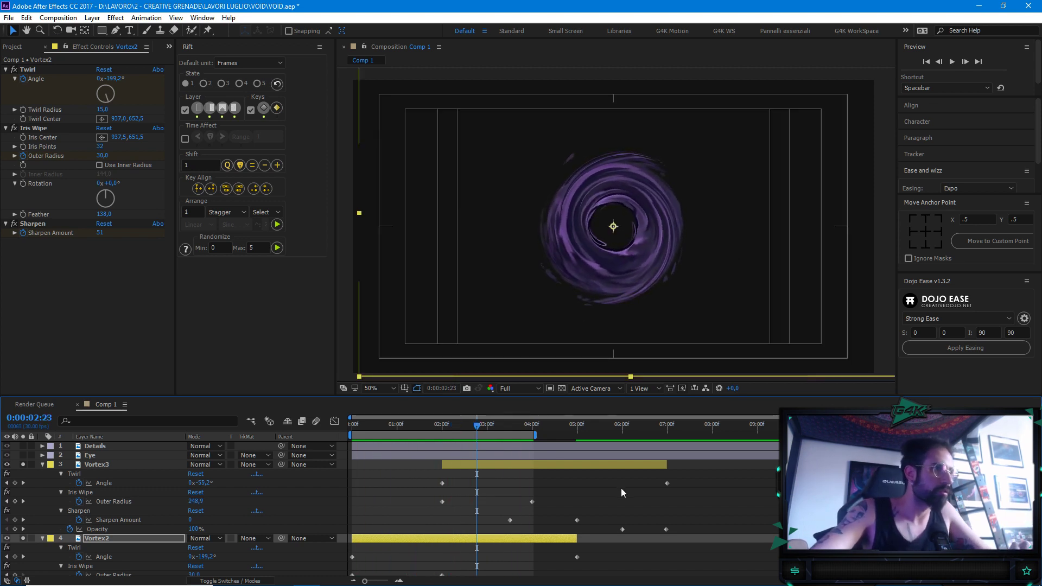
# Collapse all layer properties and pre-compose the three vortex layers into a new composition named "VORTEX Loop"
pyautogui.click(311, 492)
pyautogui.press('u')
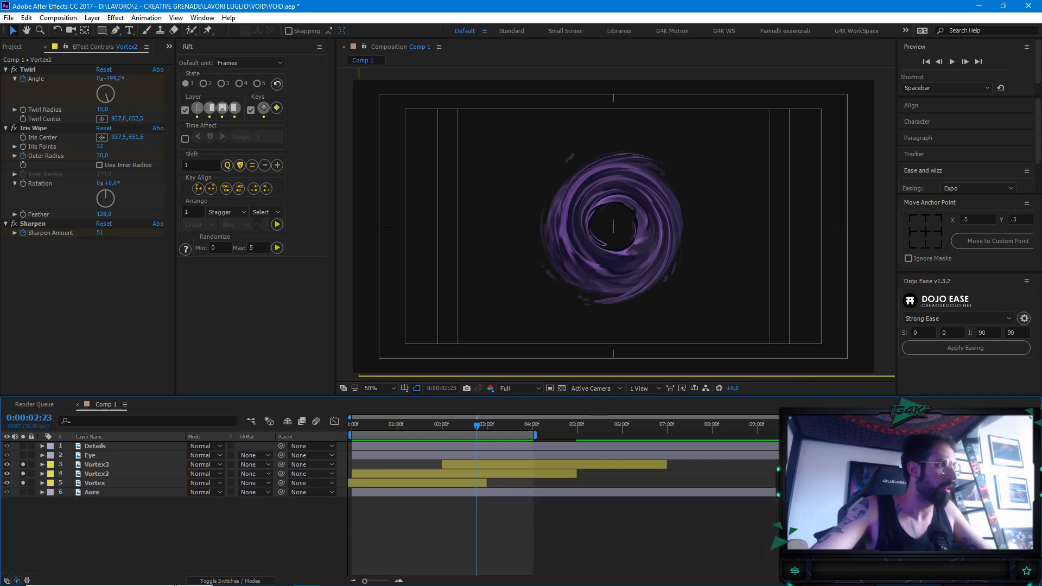
pyautogui.click(139, 484)
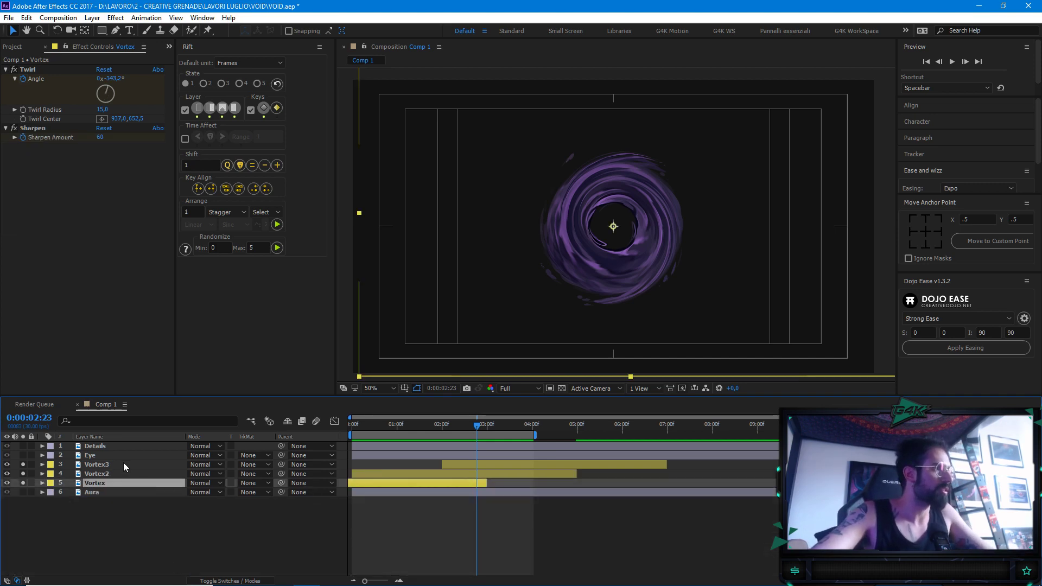
pyautogui.keyDown('shift'); pyautogui.click(125, 464); pyautogui.keyUp('shift')
pyautogui.rightClick(482, 484)
pyautogui.click(524, 385)
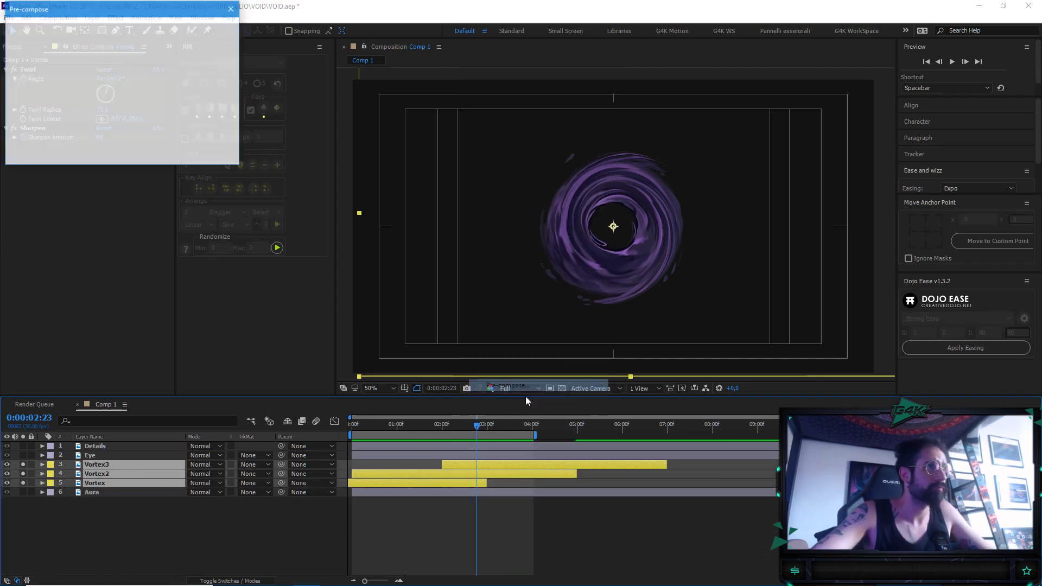
pyautogui.write('VORTEX Loop')
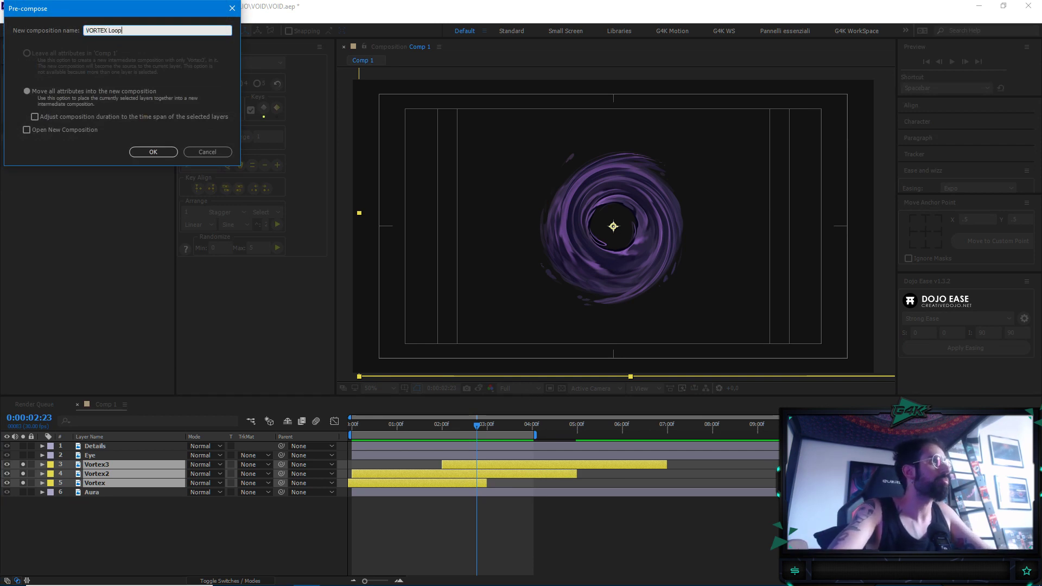
# Pre-compose the three Vortex layers as VORTEX Loop, moving all attributes into it, and select the resulting layer
pyautogui.press('Return')
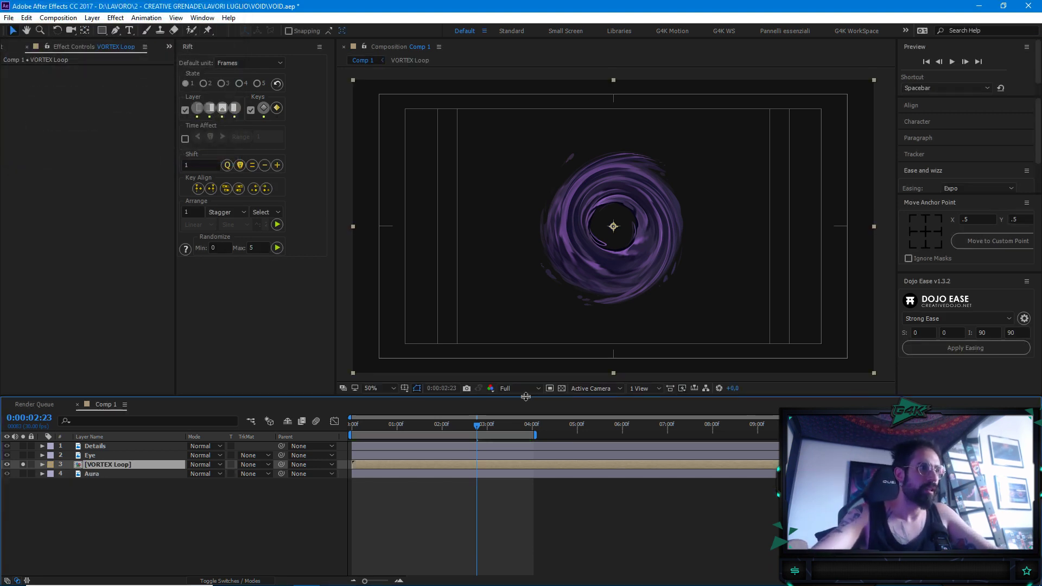
pyautogui.click(240, 522)
pyautogui.click(113, 474)
pyautogui.click(115, 466)
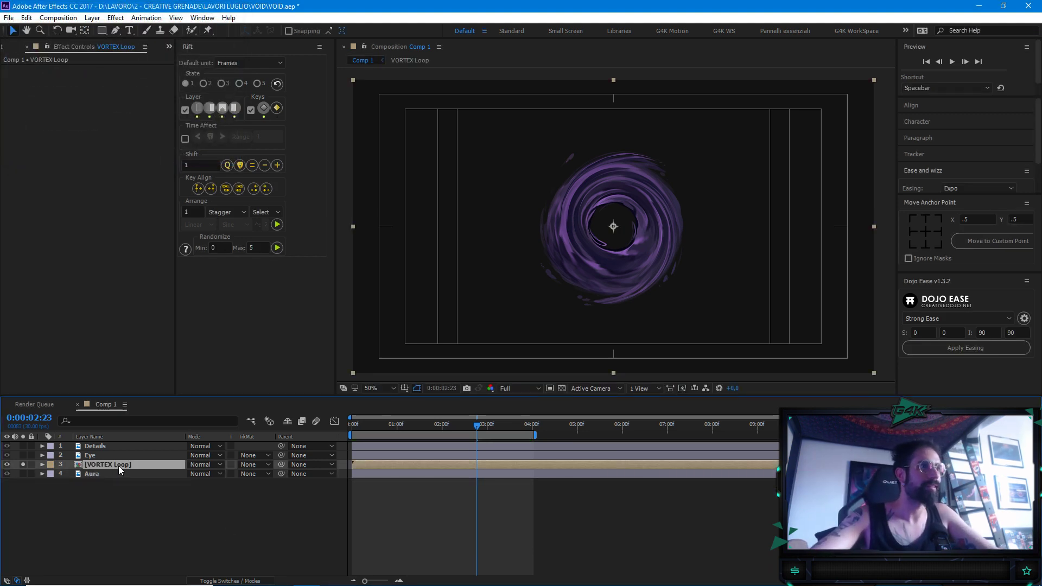
# Enable time remapping on the VORTEX Loop layer and add a Time Remap keyframe at 0:00:04:00
pyautogui.rightClick(461, 463)
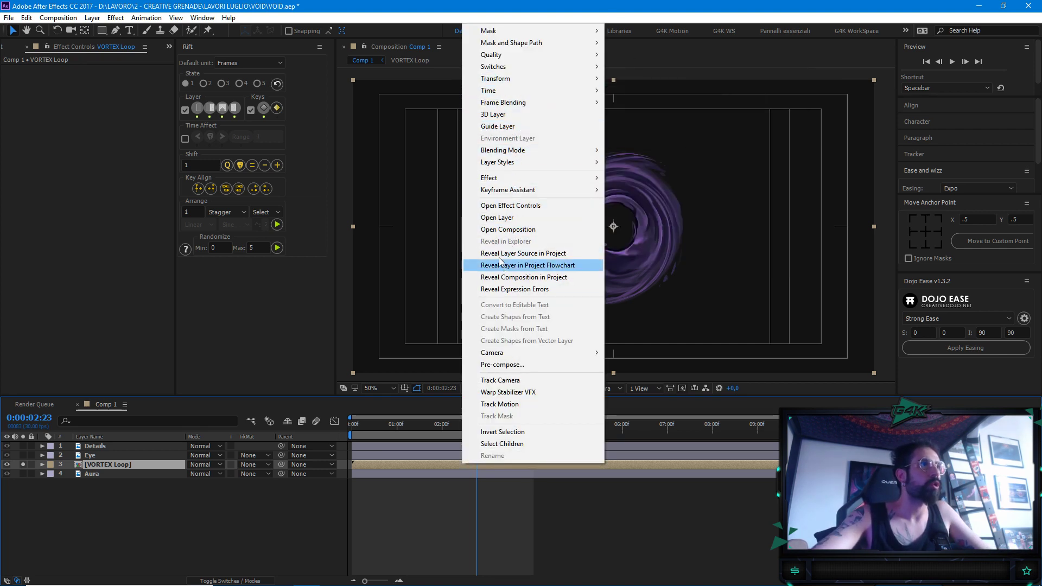
pyautogui.click(654, 90)
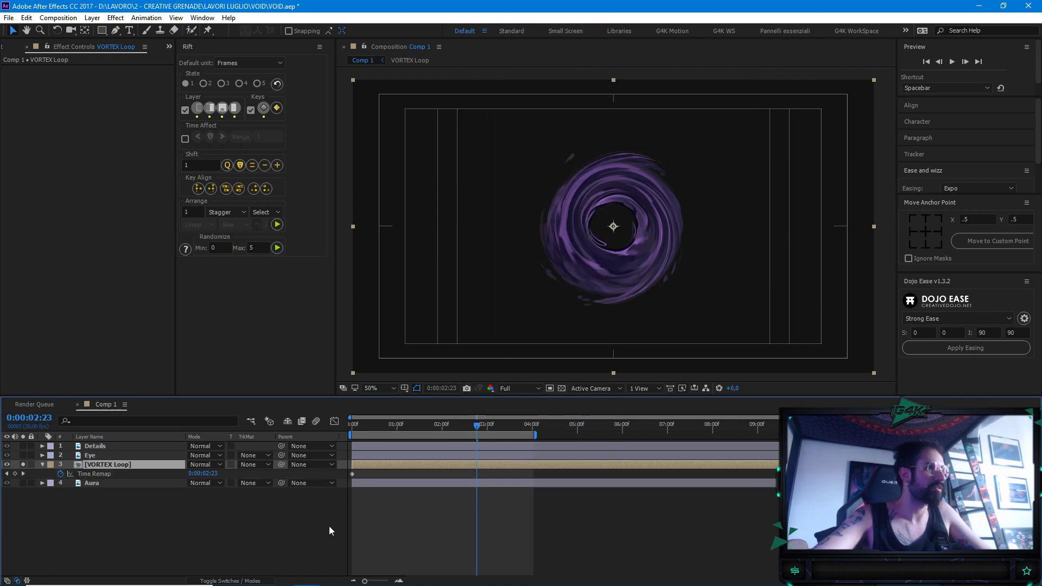
pyautogui.press('space')
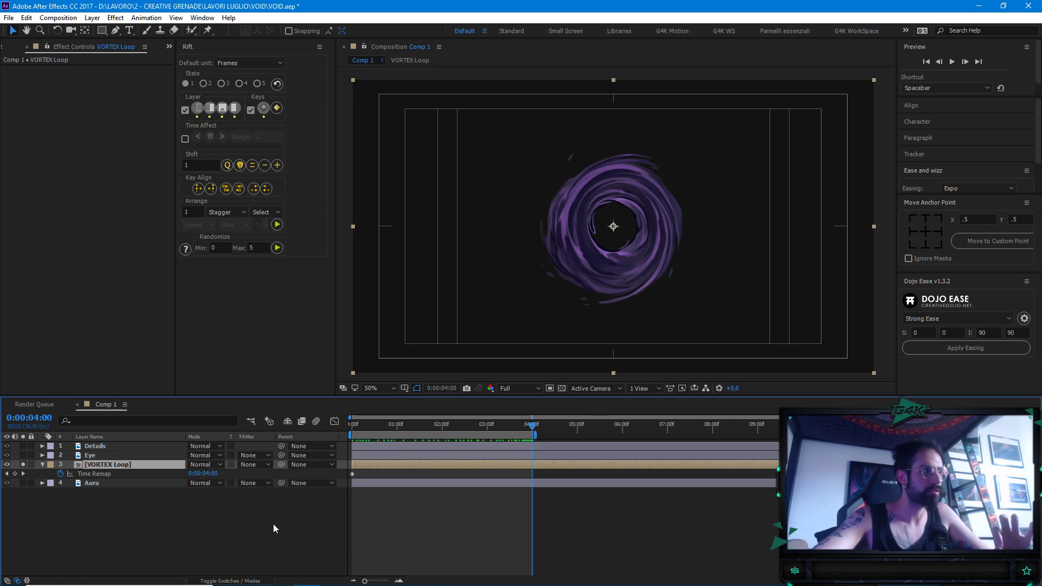
pyautogui.click(15, 474)
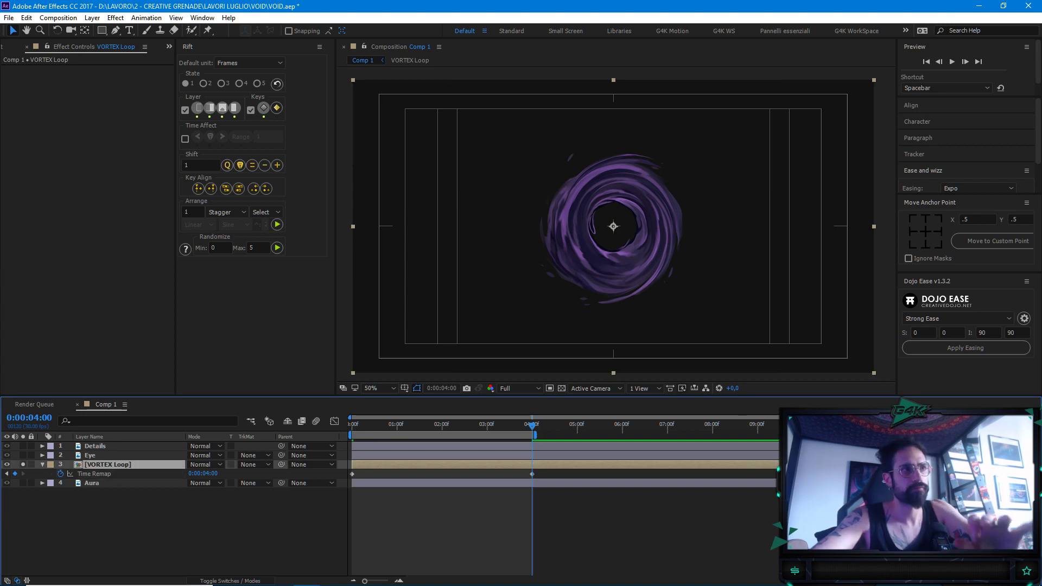
# Add the expression loopOut("cyrcle") to the VORTEX Loop layer's Time Remap property
pyautogui.click(401, 579)
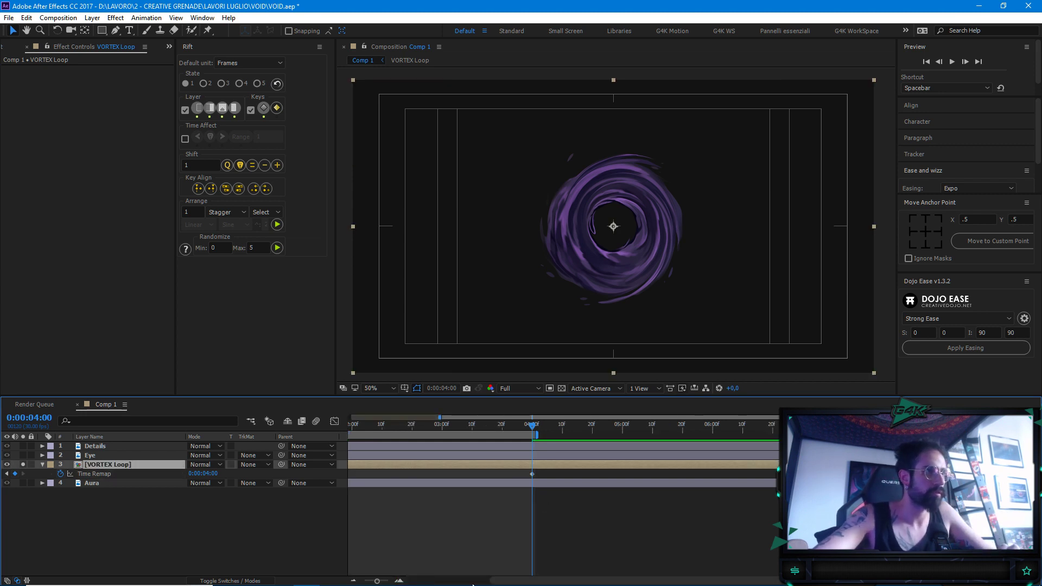
pyautogui.moveTo(564, 583); pyautogui.dragTo(426, 582)
pyautogui.click(216, 540)
pyautogui.keyDown('alt'); pyautogui.click(60, 475); pyautogui.keyUp('alt')
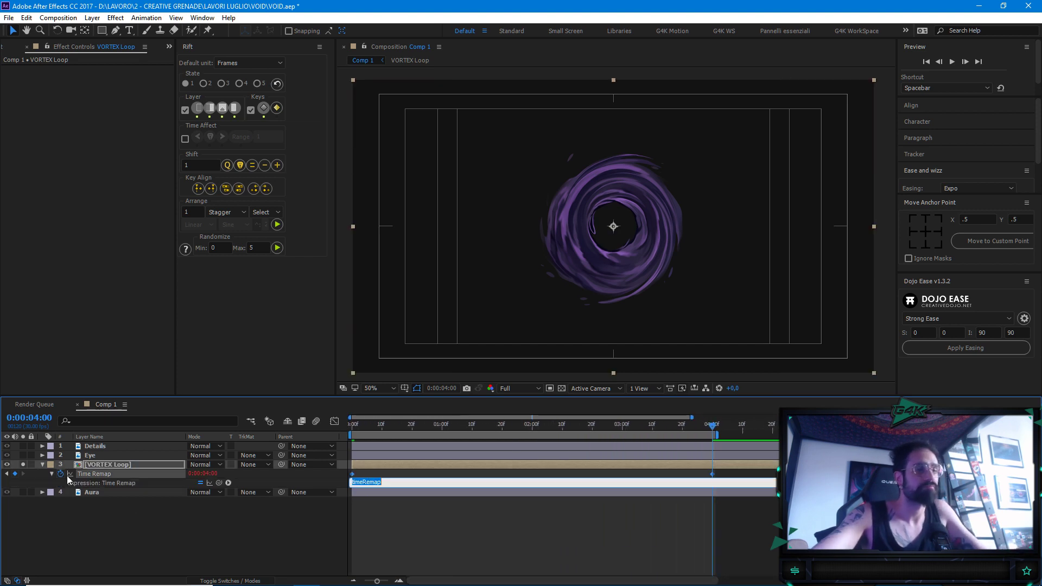
pyautogui.write('lo')
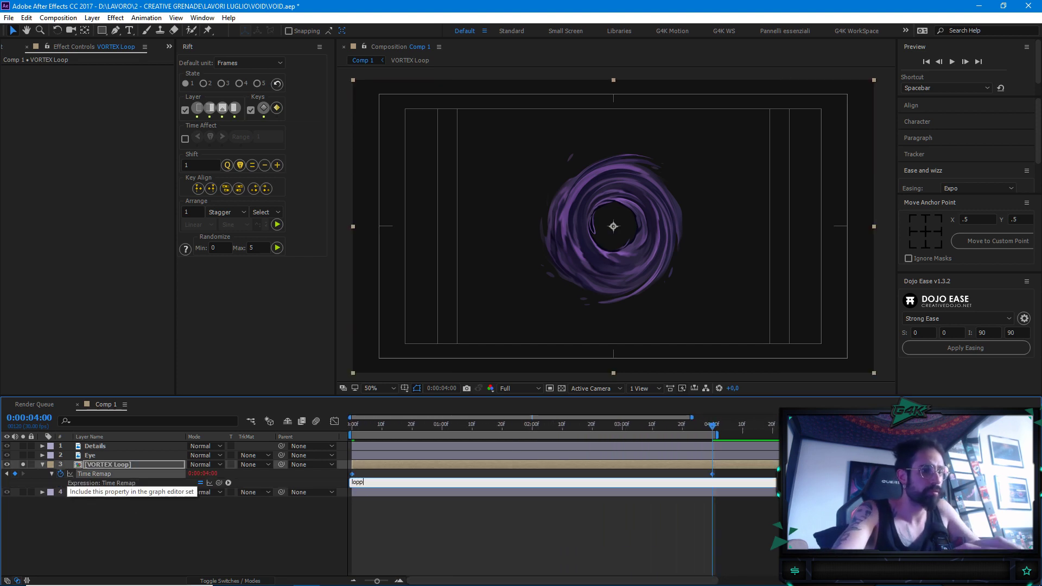
pyautogui.write('opOut(')
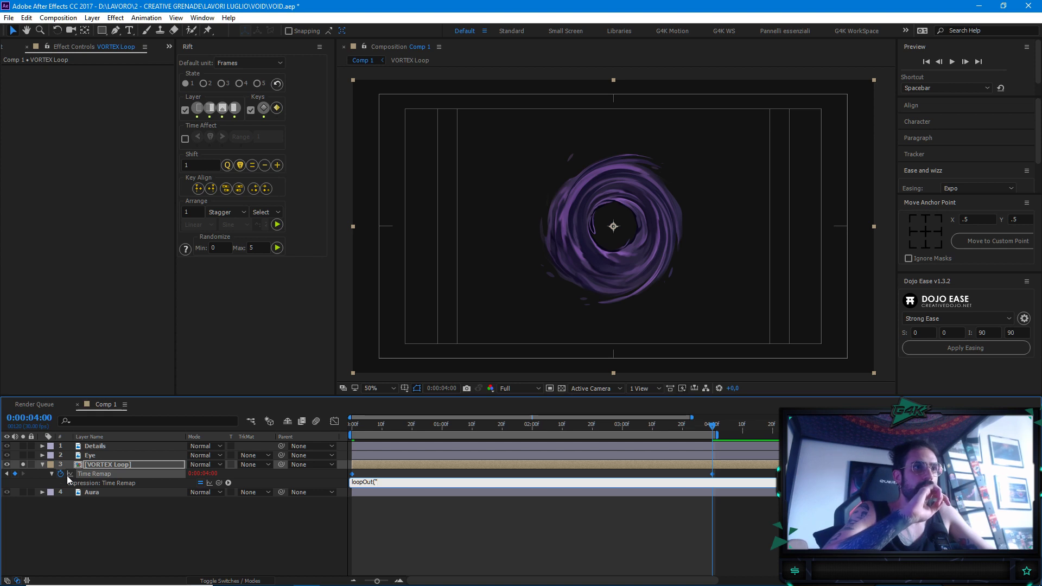
pyautogui.write('cyrcle')
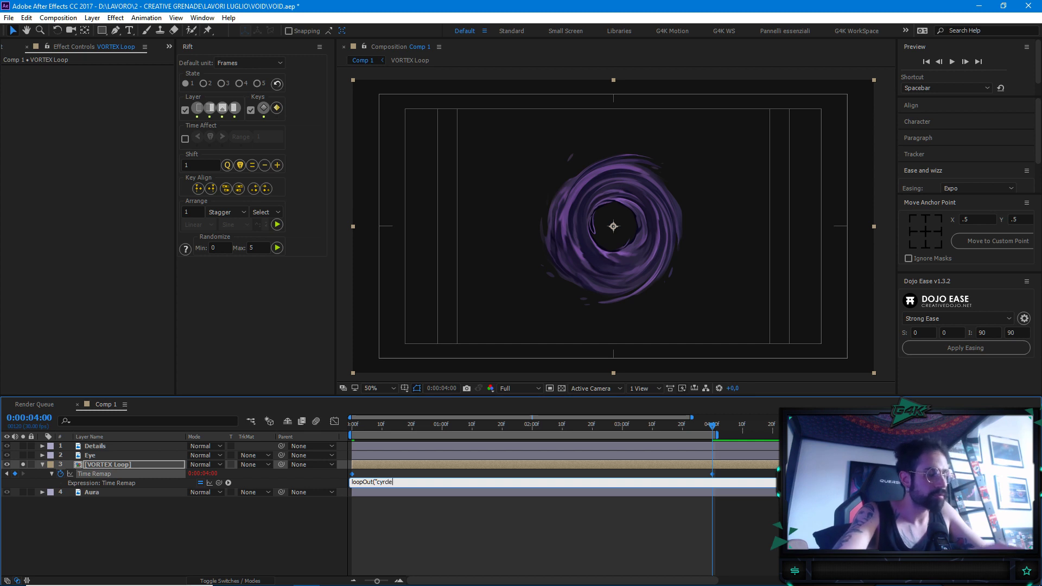
pyautogui.write('")')
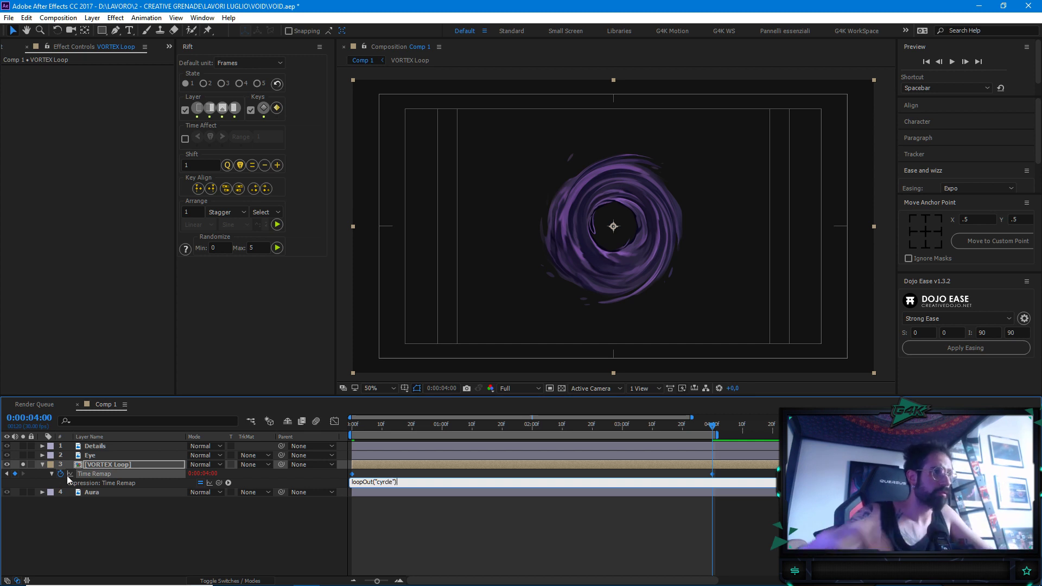
pyautogui.click(442, 522)
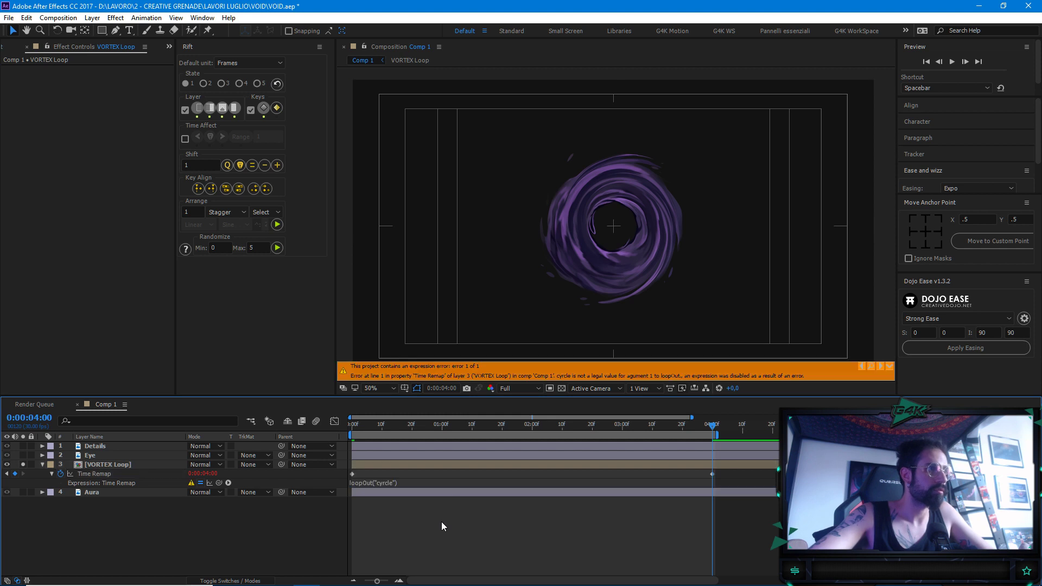
# Correct the Time Remap expression to loopOut("cycle")
pyautogui.click(390, 486)
pyautogui.click(386, 482)
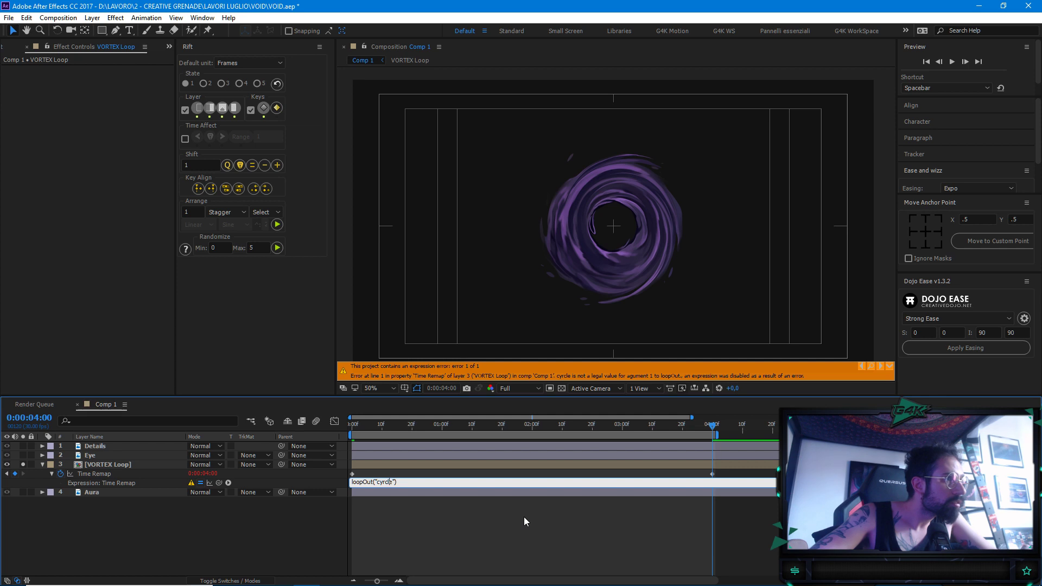
pyautogui.press('BackSpace')
pyautogui.press('BackSpace')
pyautogui.press('BackSpace')
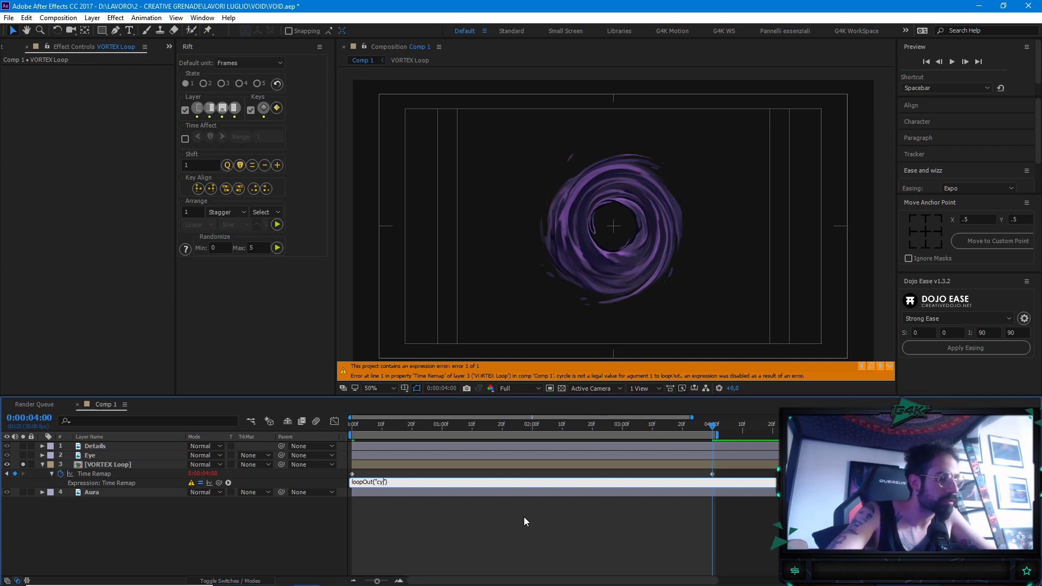
pyautogui.write('cle')
pyautogui.click(534, 526)
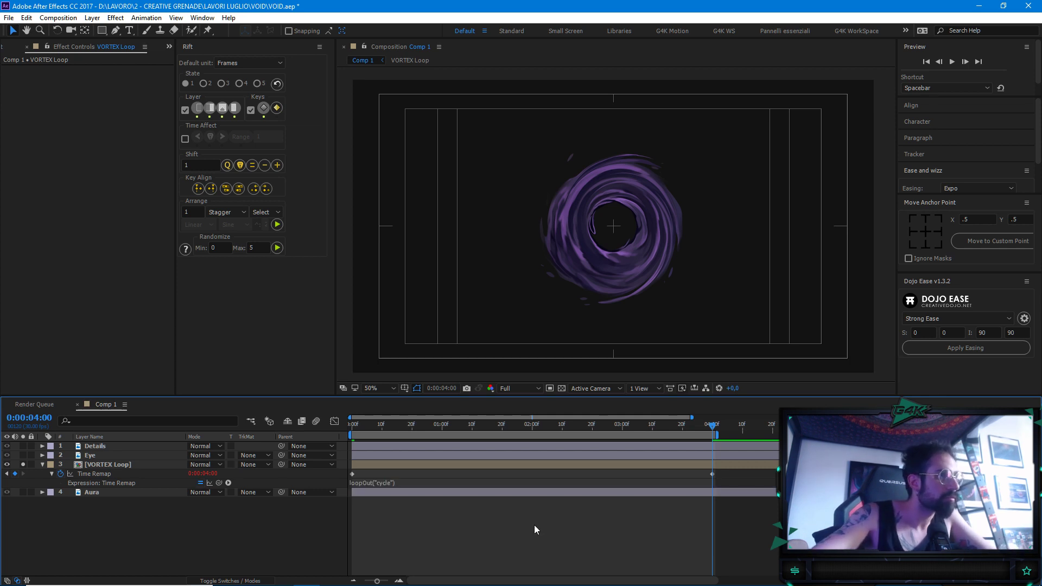
# Preview the looping vortex across the second Time Remap keyframe and again from the start of the composition
pyautogui.press('space')
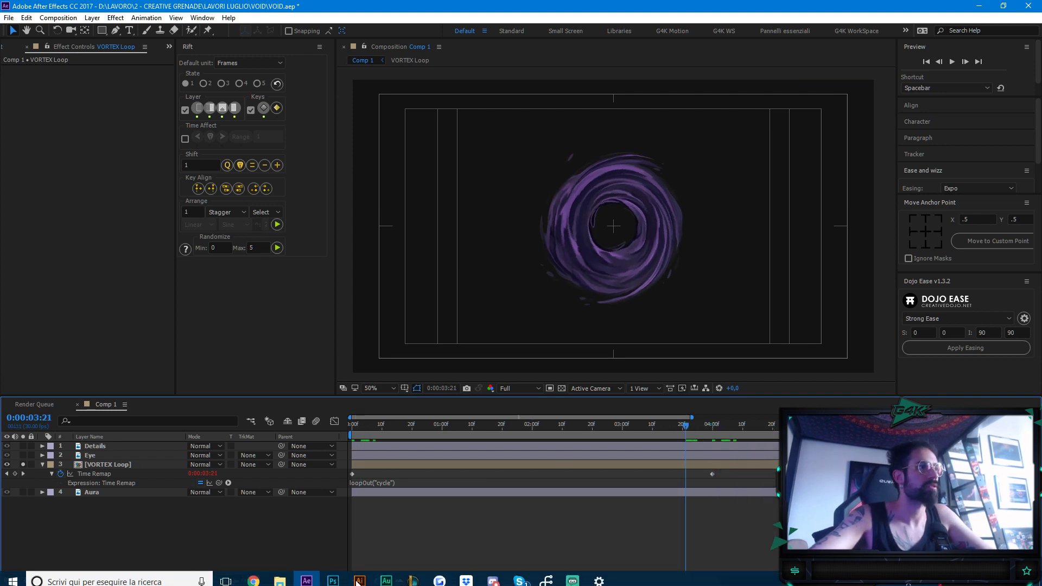
pyautogui.click(468, 543)
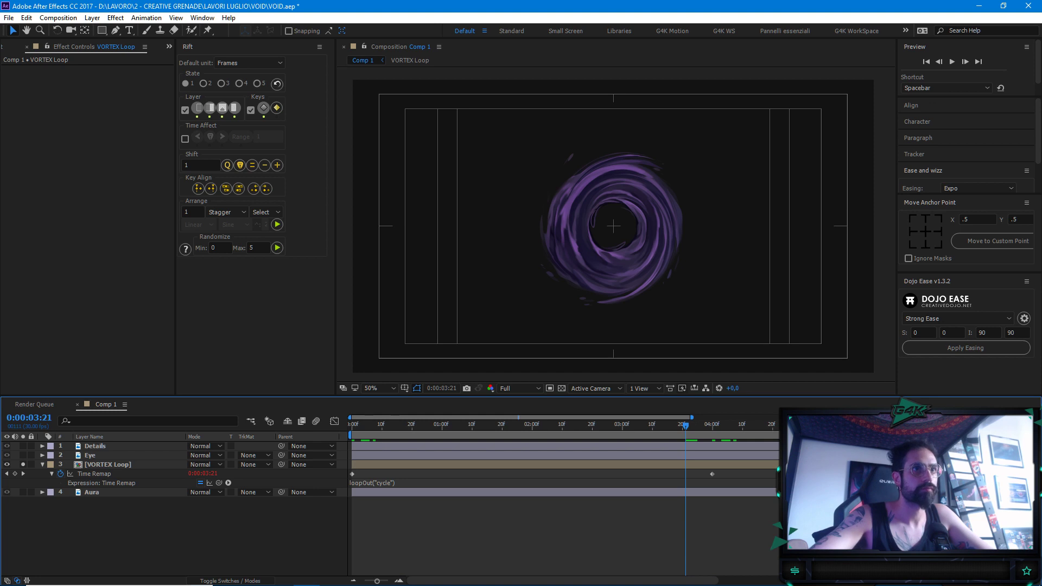
pyautogui.press('space')
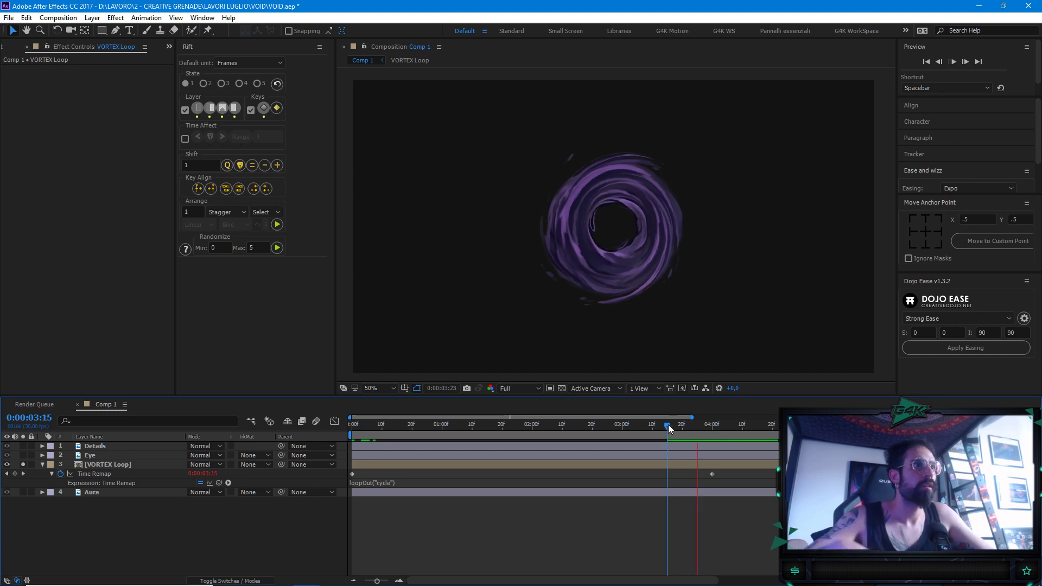
pyautogui.press('space')
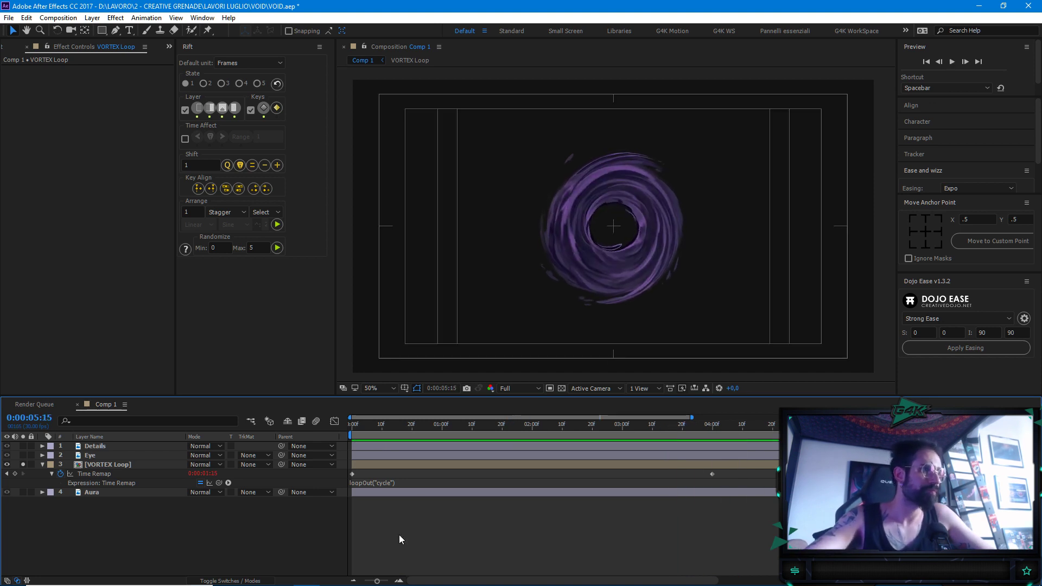
pyautogui.click(353, 581)
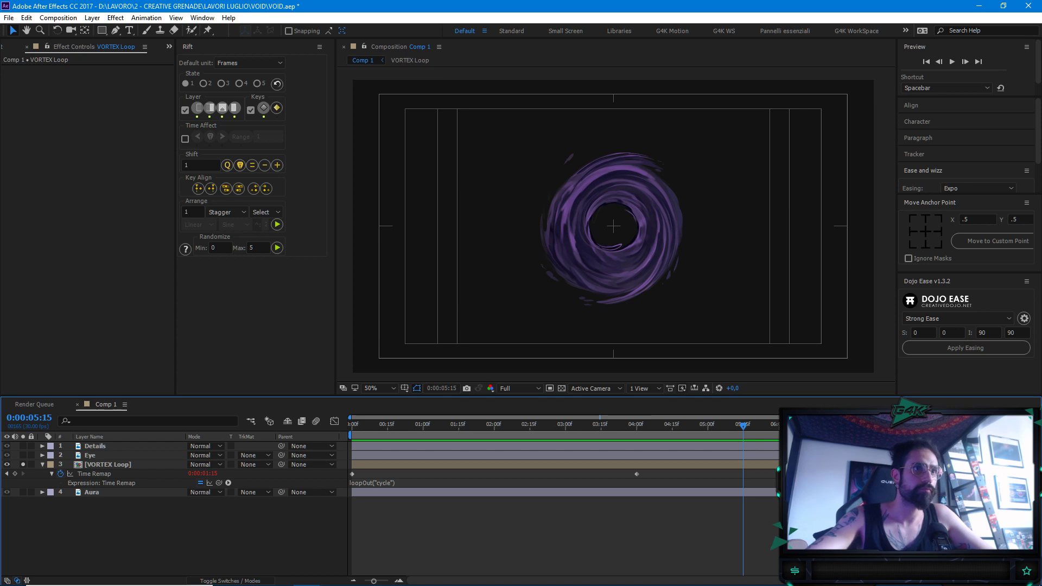
pyautogui.press('j')
pyautogui.press('j')
pyautogui.press('space')
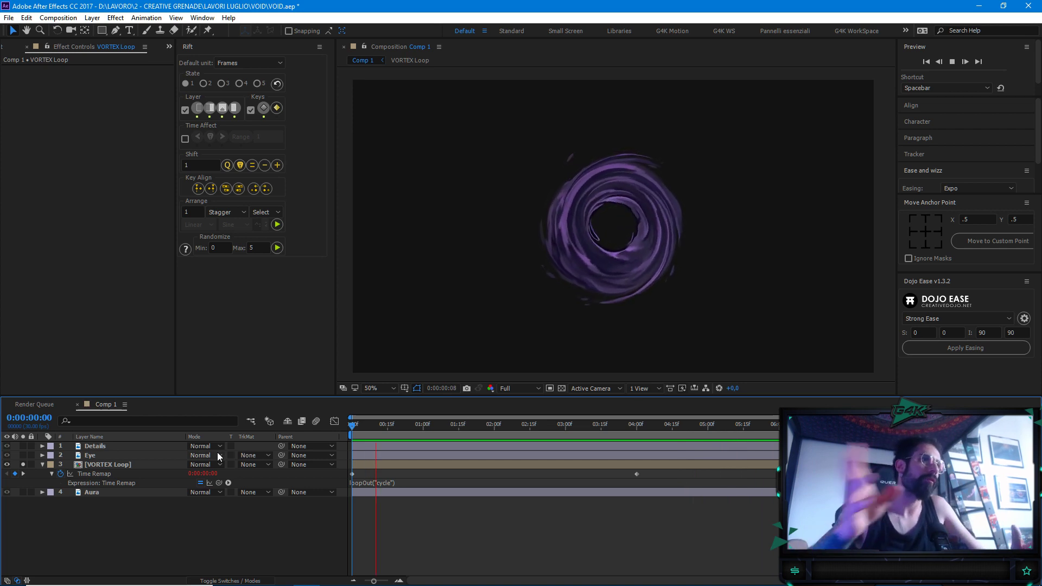
pyautogui.press('space')
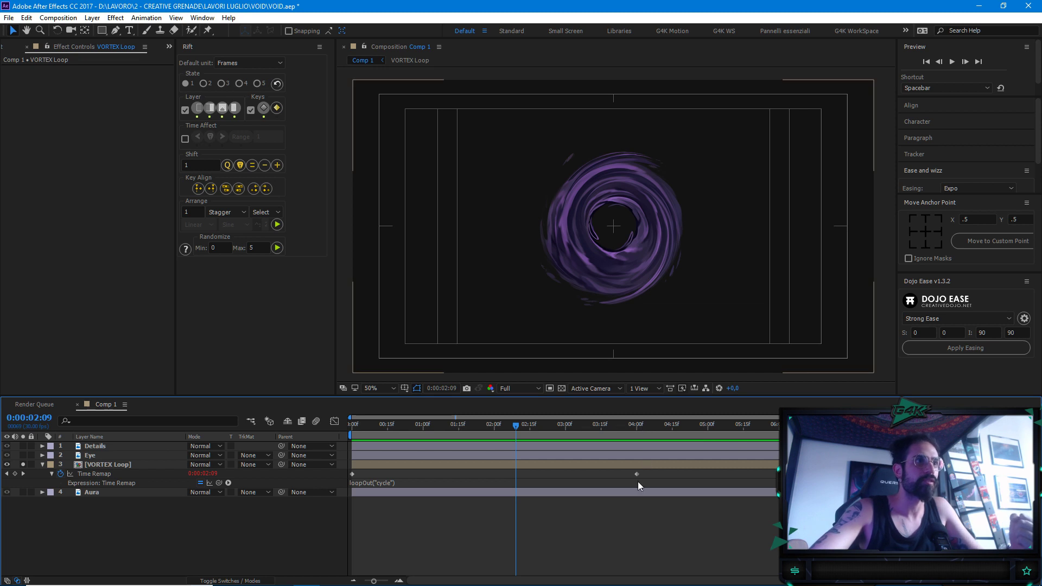
# Try a faster loop by moving the second Time Remap keyframe to 0:00:02:00 and preview it
pyautogui.moveTo(637, 475)
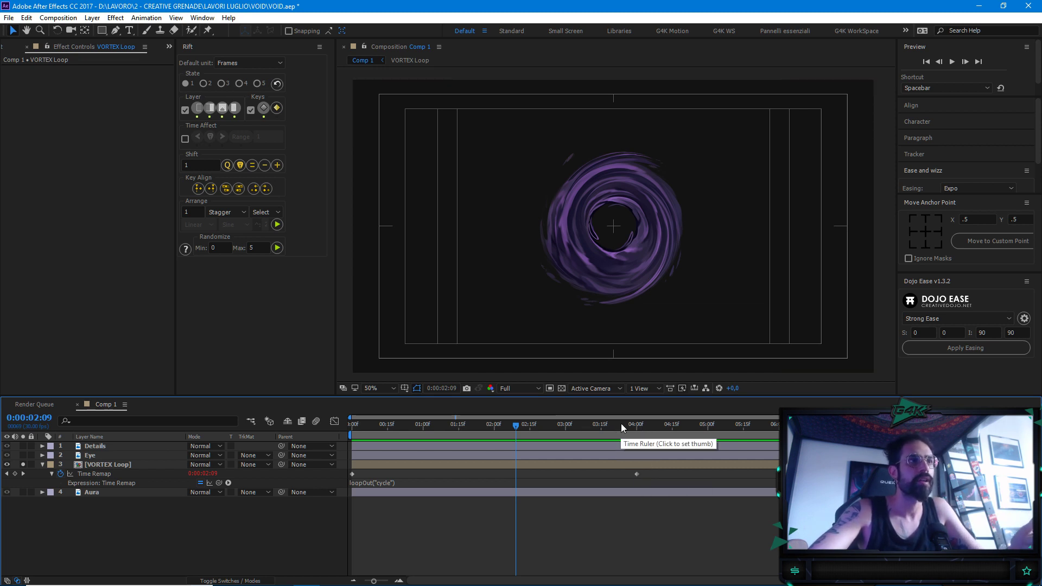
pyautogui.moveTo(636, 474); pyautogui.dragTo(576, 477)
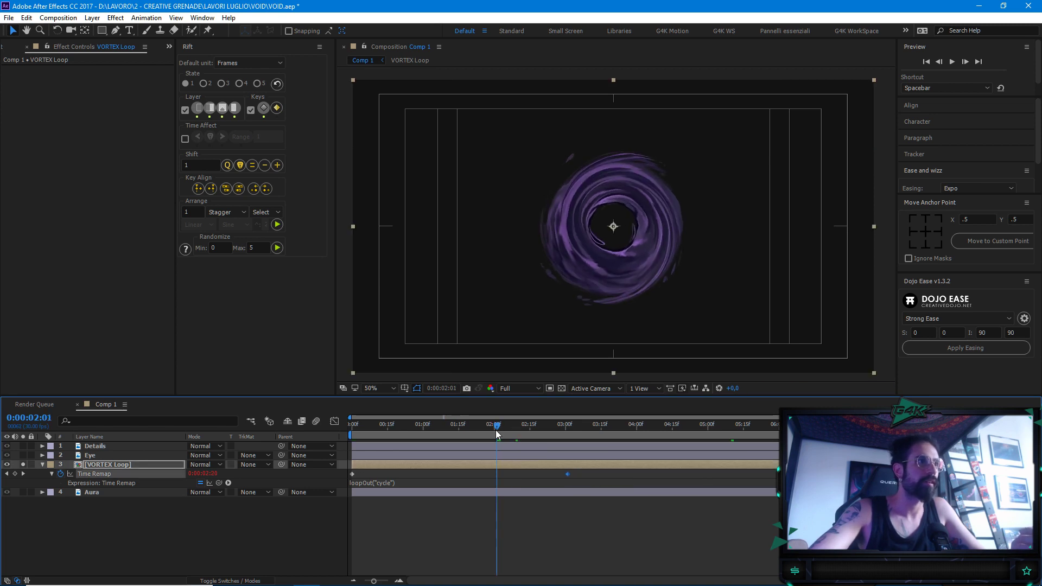
pyautogui.moveTo(499, 477); pyautogui.dragTo(494, 477)
pyautogui.press('space')
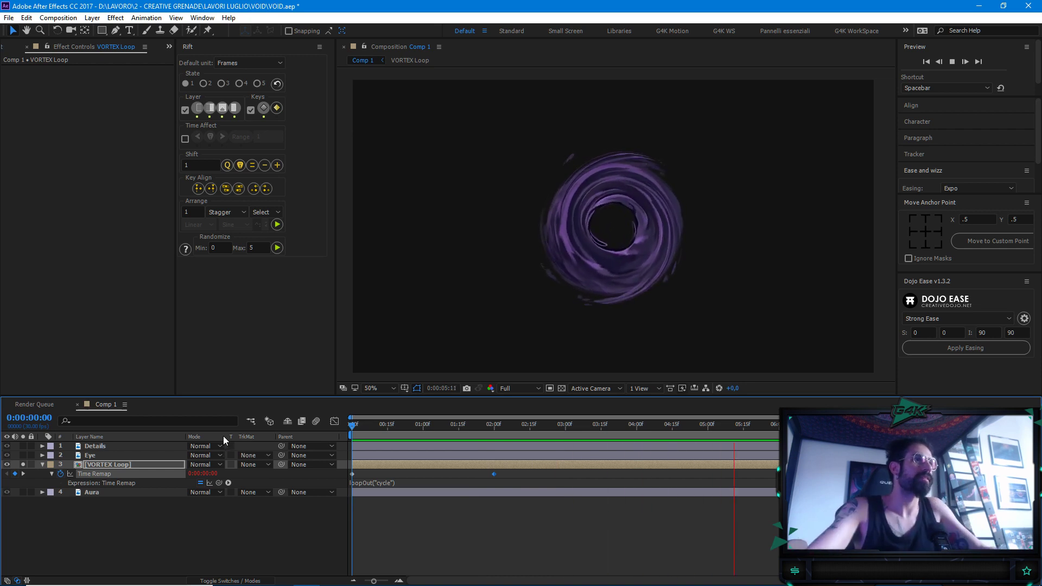
pyautogui.press('space')
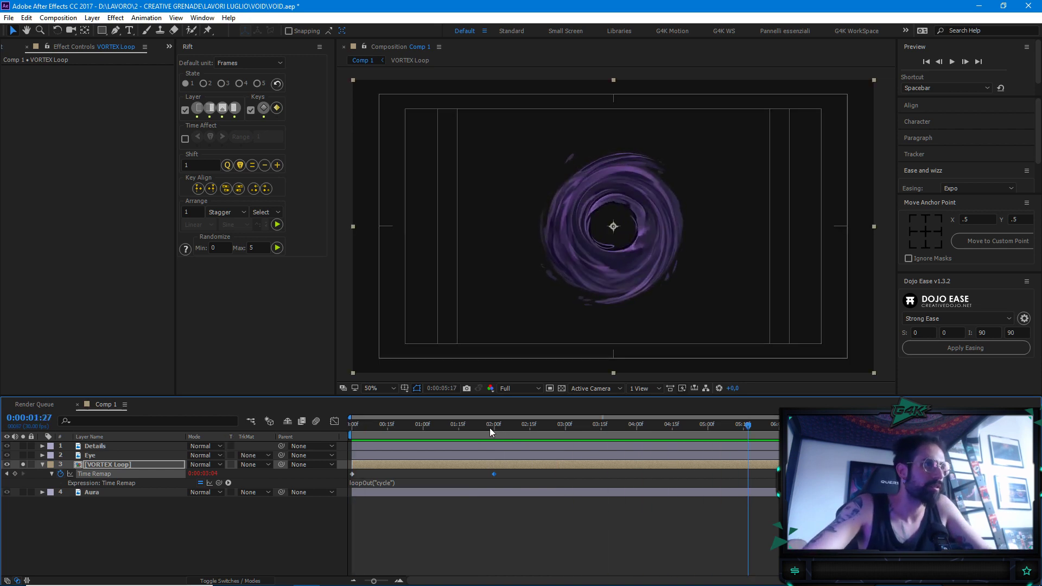
# Move the second Time Remap keyframe to 0:00:03:00 and preview the loop from the start
pyautogui.moveTo(563, 435); pyautogui.dragTo(565, 435)
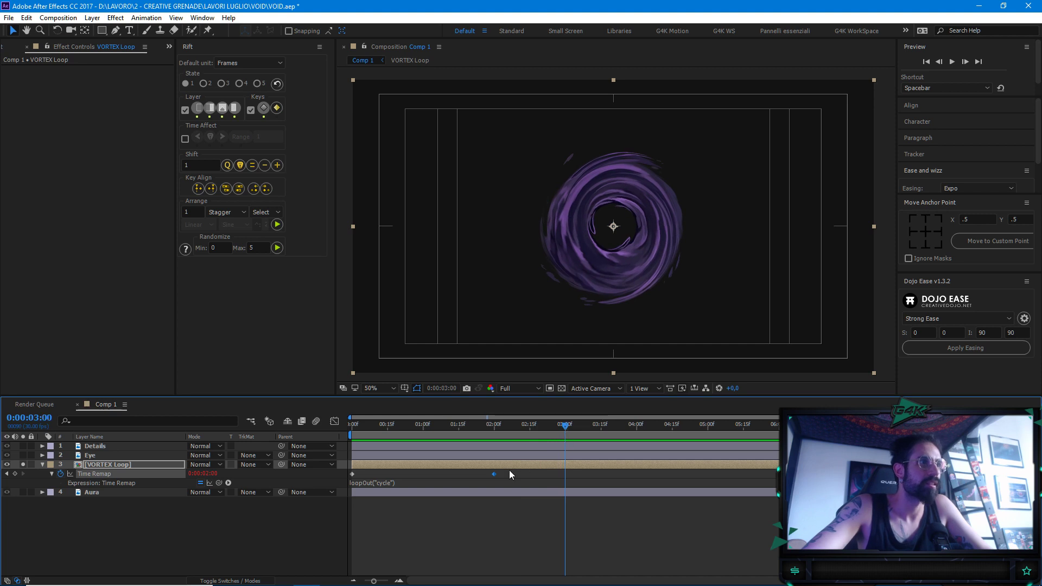
pyautogui.moveTo(495, 474); pyautogui.dragTo(551, 477)
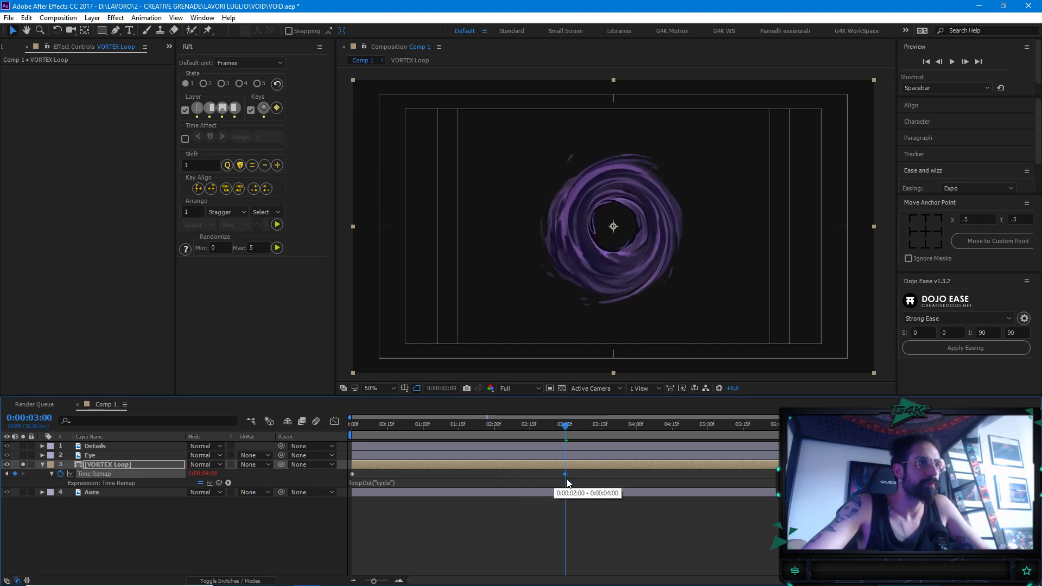
pyautogui.moveTo(526, 434); pyautogui.dragTo(334, 444)
pyautogui.press('space')
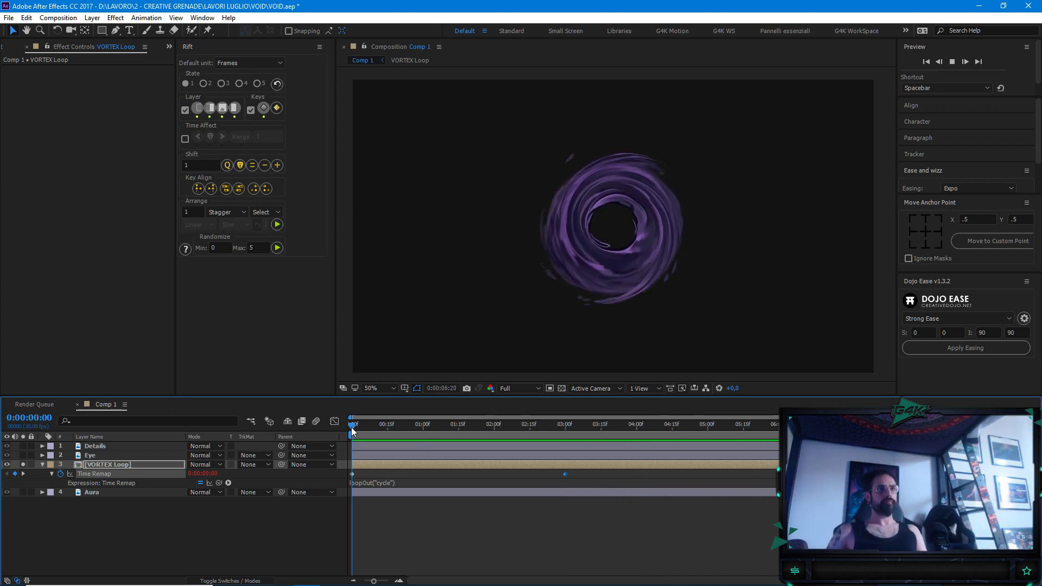
pyautogui.press('space')
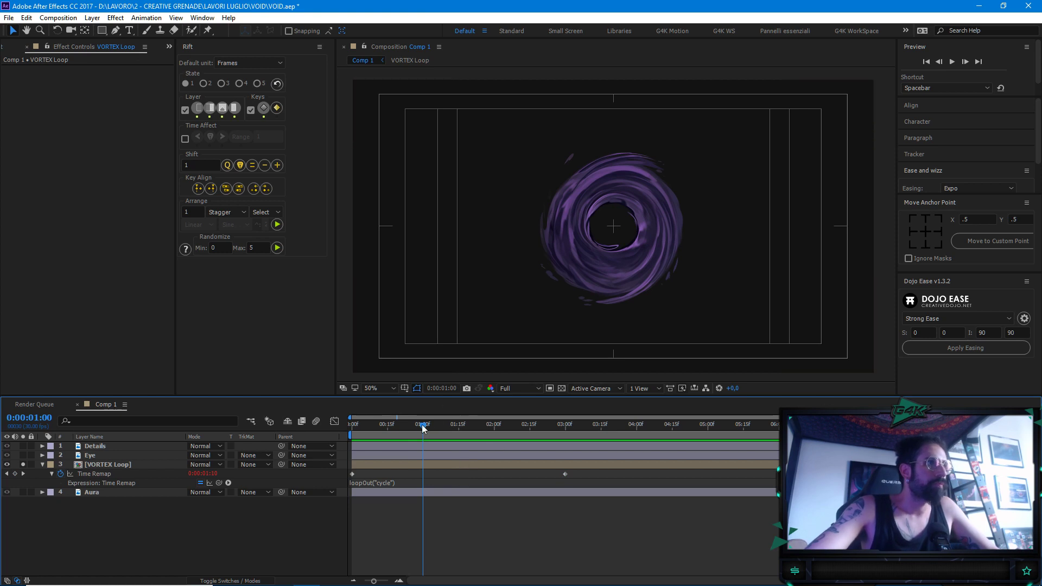
# Open the VORTEX Loop pre-comp and select the Iris Wipe effect on the Vortex2 layer
pyautogui.doubleClick(445, 465)
pyautogui.scroll(3, 614, 292)
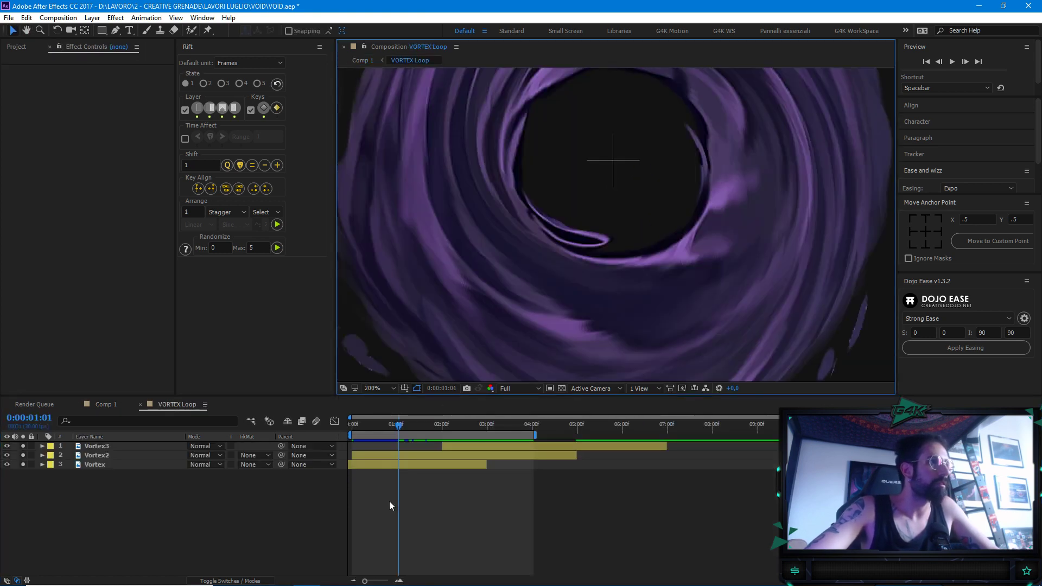
pyautogui.click(418, 465)
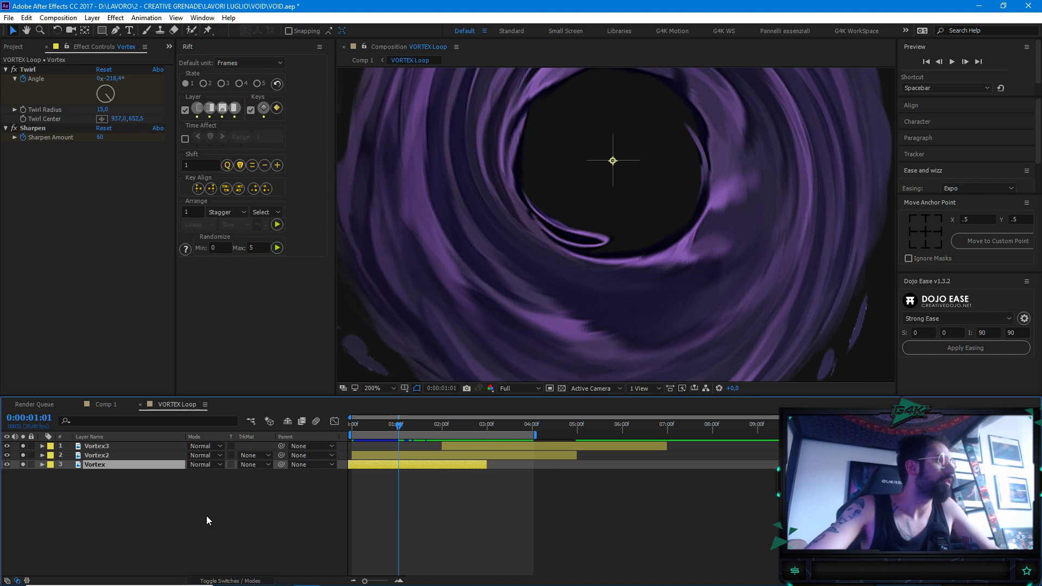
pyautogui.click(421, 456)
pyautogui.click(56, 264)
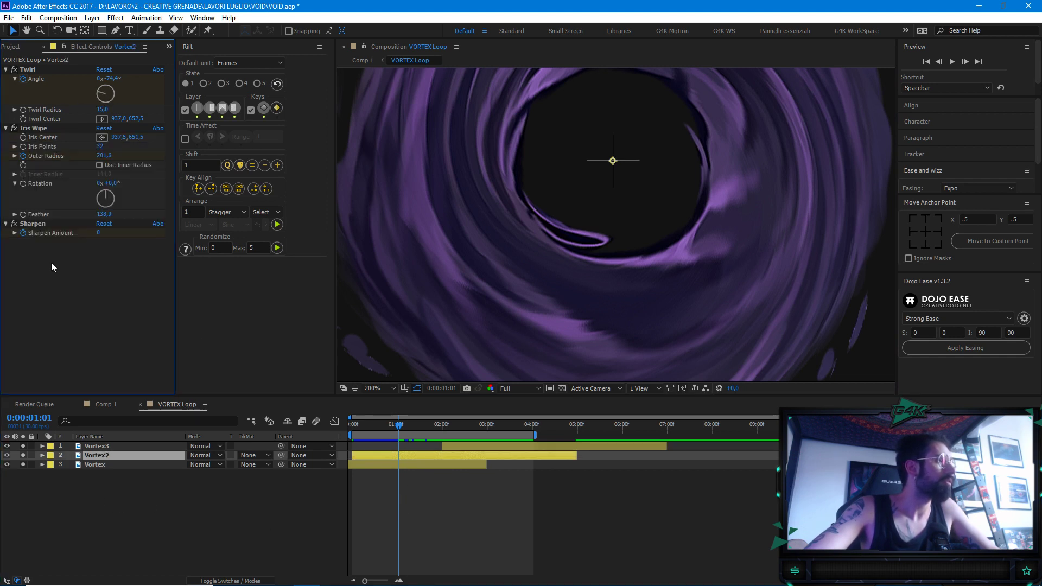
pyautogui.click(34, 129)
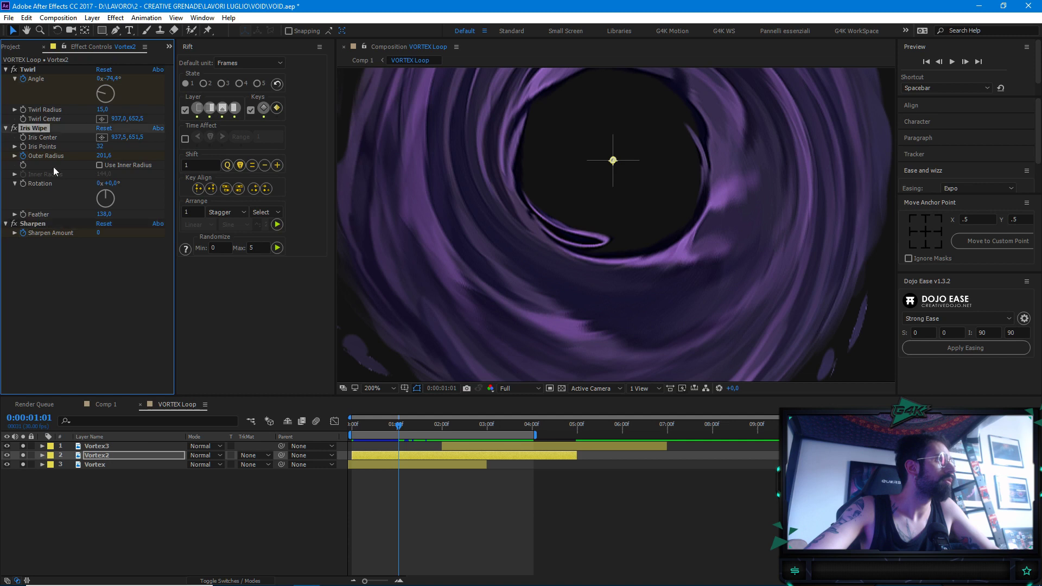
# Test an Iris Wipe Feather of 0 on the Vortex2 layer and settle on 180
pyautogui.press('Return')
pyautogui.scroll(-3, 735, 158)
pyautogui.scroll(3, 737, 174)
pyautogui.moveTo(400, 426); pyautogui.dragTo(407, 432)
pyautogui.click(109, 214)
pyautogui.write('0')
pyautogui.press('Return')
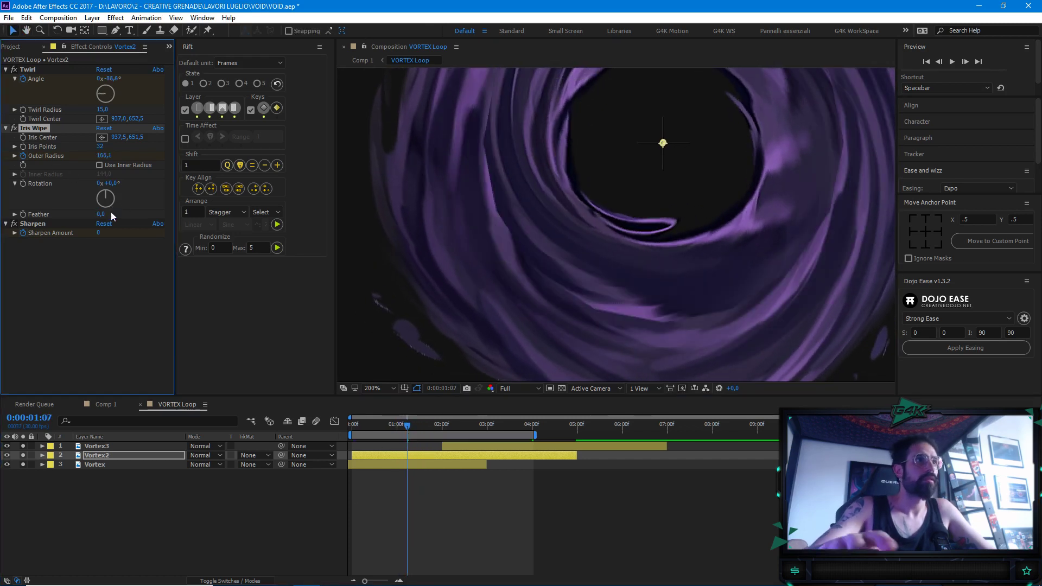
pyautogui.write('180')
pyautogui.press('Return')
# Set the Iris Wipe Feather of the Vortex3 layer to 180 and preview the blend between the vortex layers
pyautogui.moveTo(405, 431); pyautogui.dragTo(440, 434)
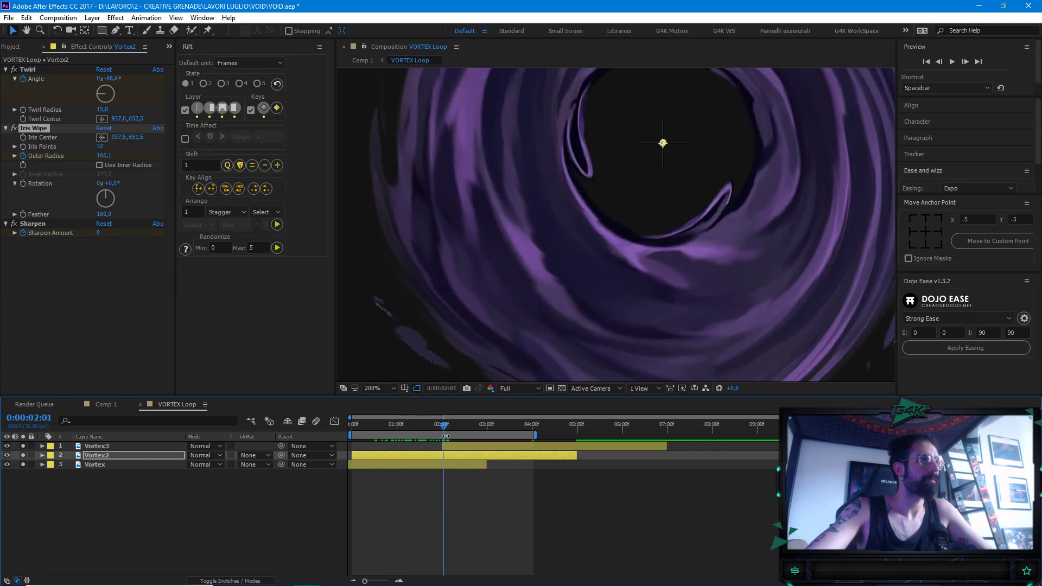
pyautogui.click(455, 446)
pyautogui.click(107, 214)
pyautogui.press('Return')
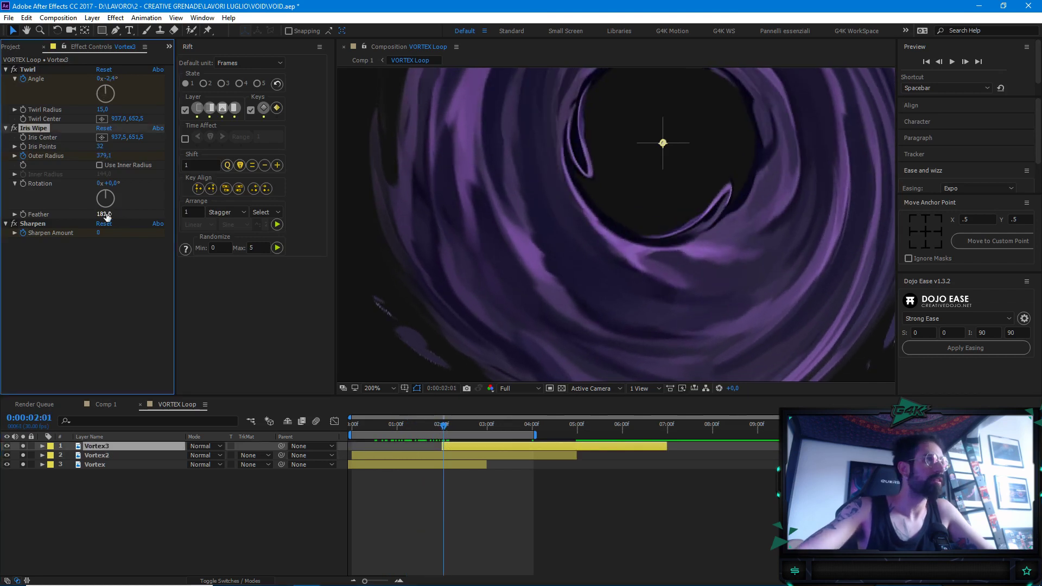
pyautogui.press('space')
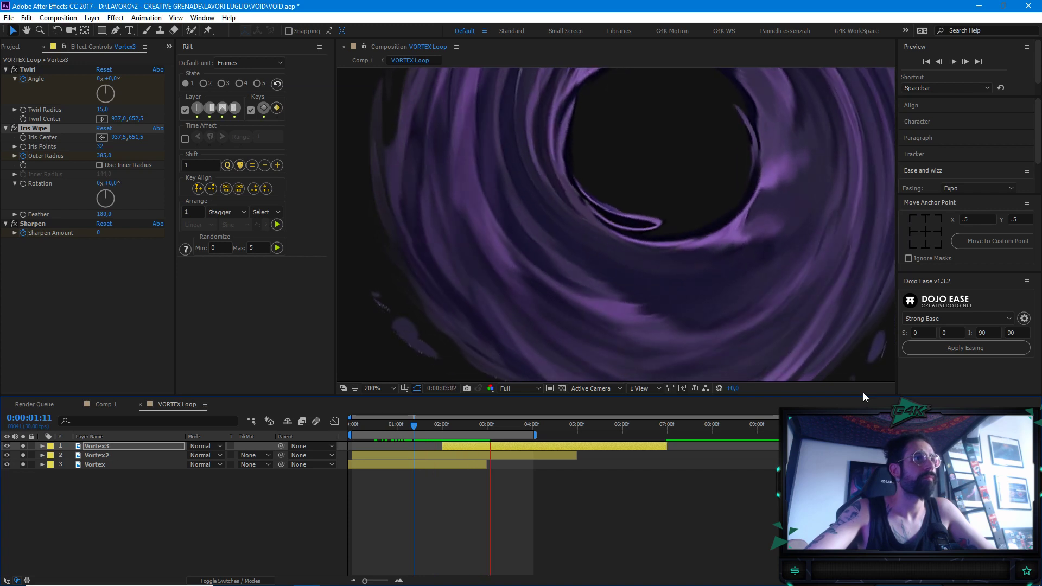
pyautogui.press('space')
# Return to Comp 1 and enlarge the composition viewer, closing the Rift panel to make room
pyautogui.click(106, 405)
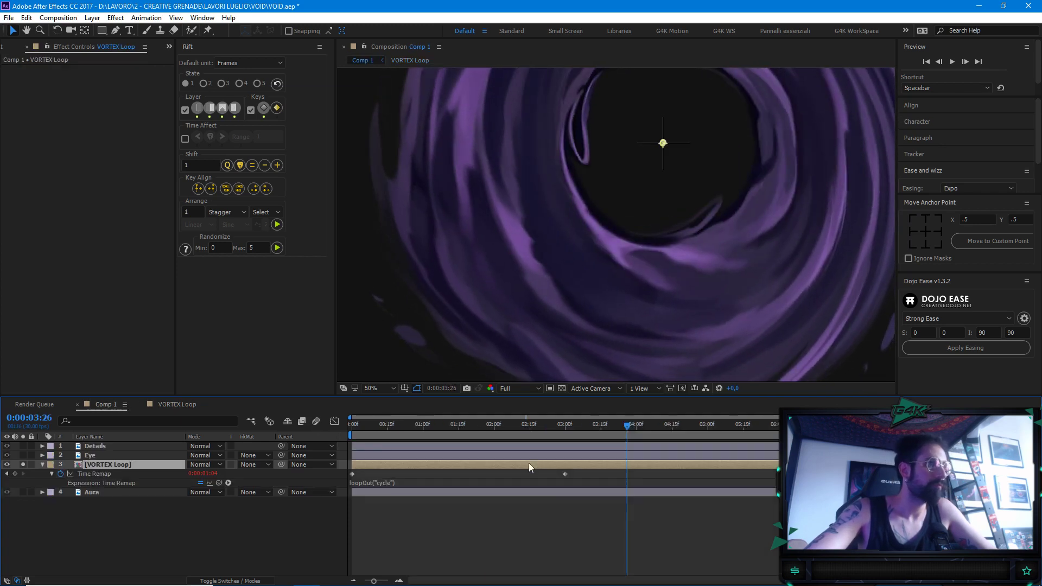
pyautogui.scroll(1, 629, 288)
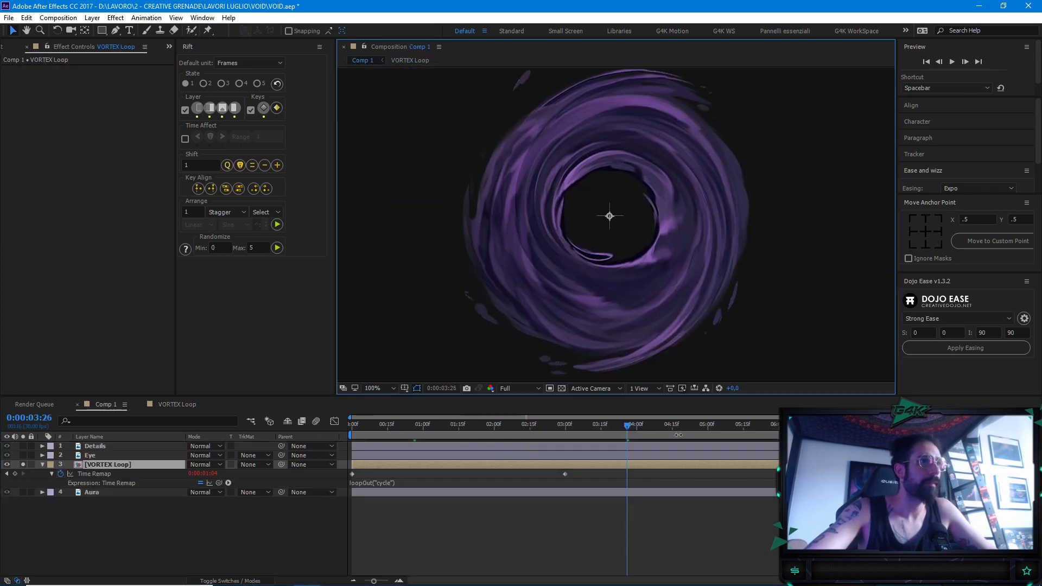
pyautogui.moveTo(671, 395); pyautogui.dragTo(669, 413)
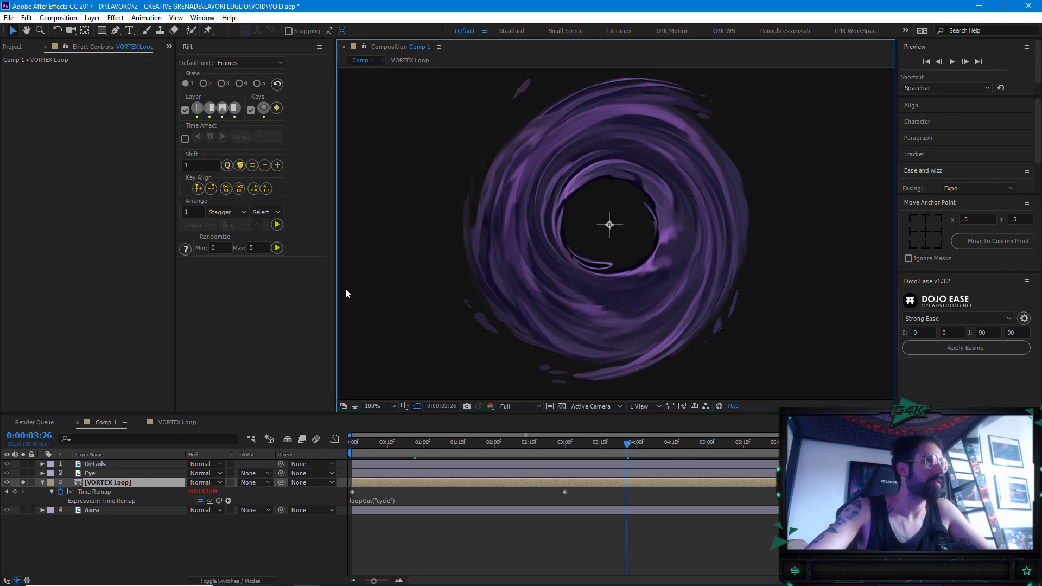
pyautogui.moveTo(336, 290); pyautogui.dragTo(286, 291)
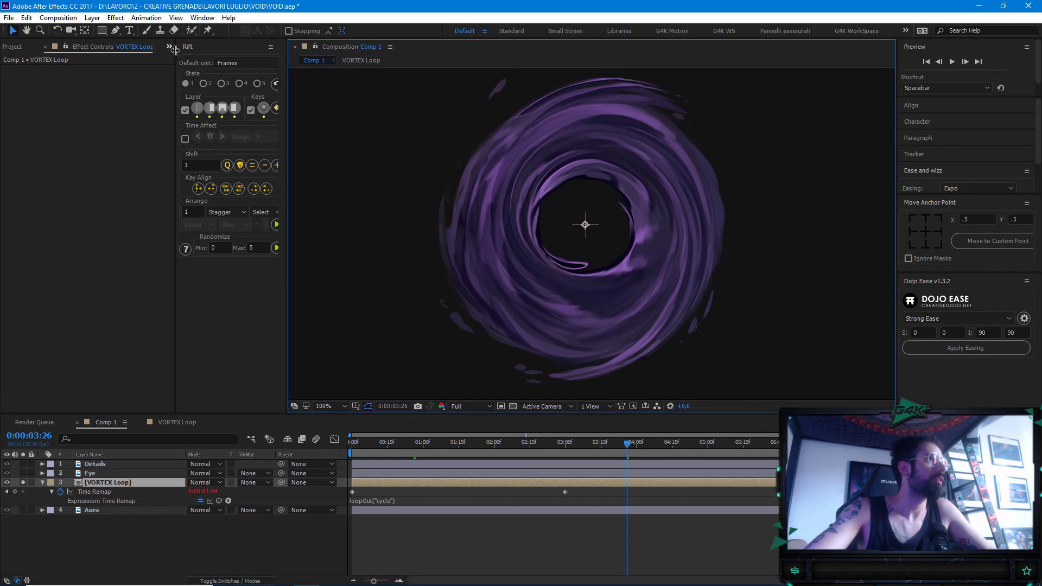
pyautogui.click(272, 47)
pyautogui.click(300, 50)
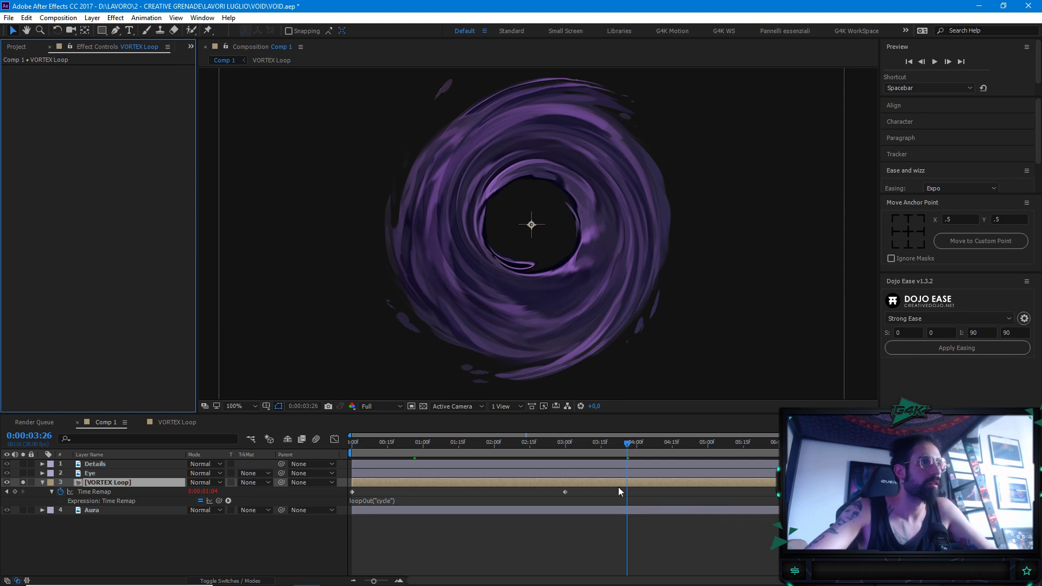
# Preview the looping vortex in Comp 1 with the softened Iris Wipe edges
pyautogui.click(566, 445)
pyautogui.press('space')
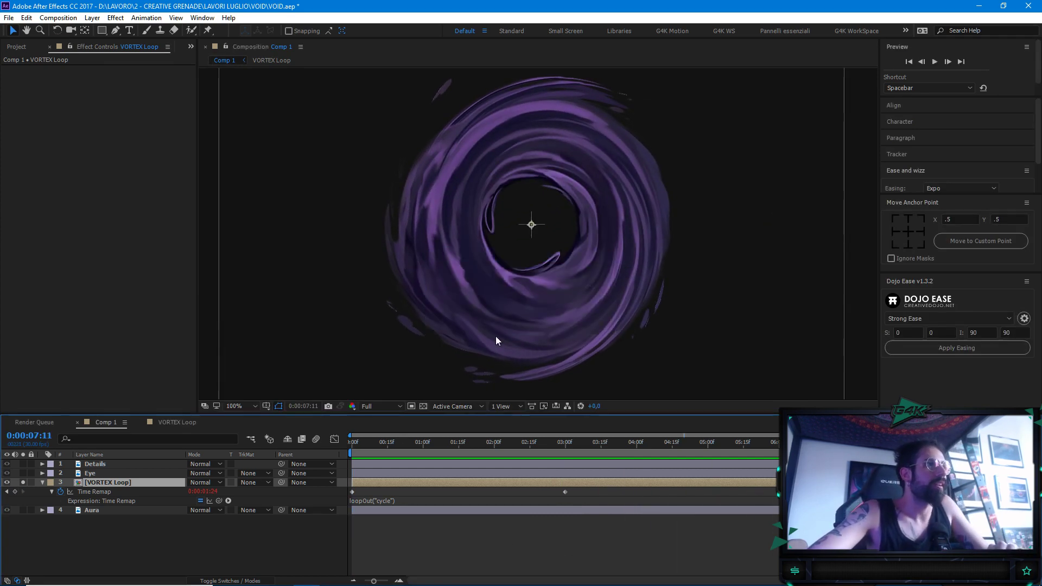
pyautogui.click(399, 442)
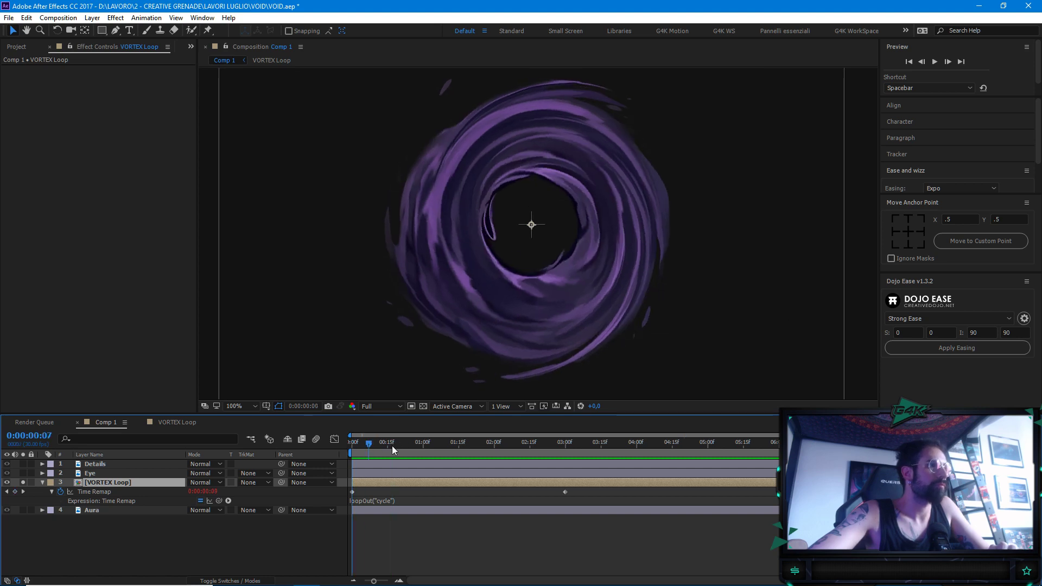
# Try the expression time*20 on the VORTEX Loop layer's Opacity, preview it and undo it
pyautogui.click(80, 543)
pyautogui.click(128, 482)
pyautogui.press('t')
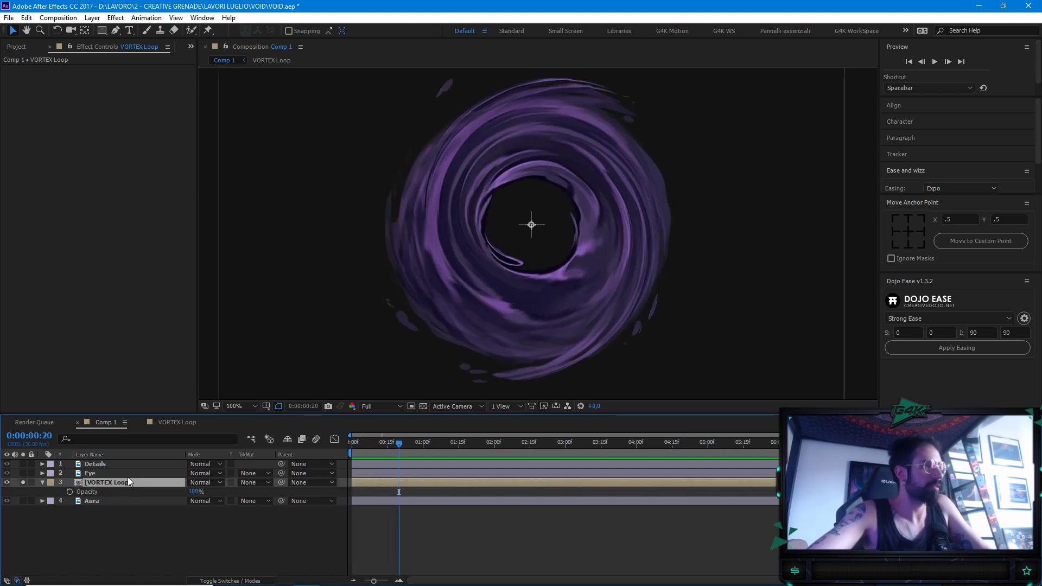
pyautogui.moveTo(400, 448); pyautogui.dragTo(535, 456)
pyautogui.press('space')
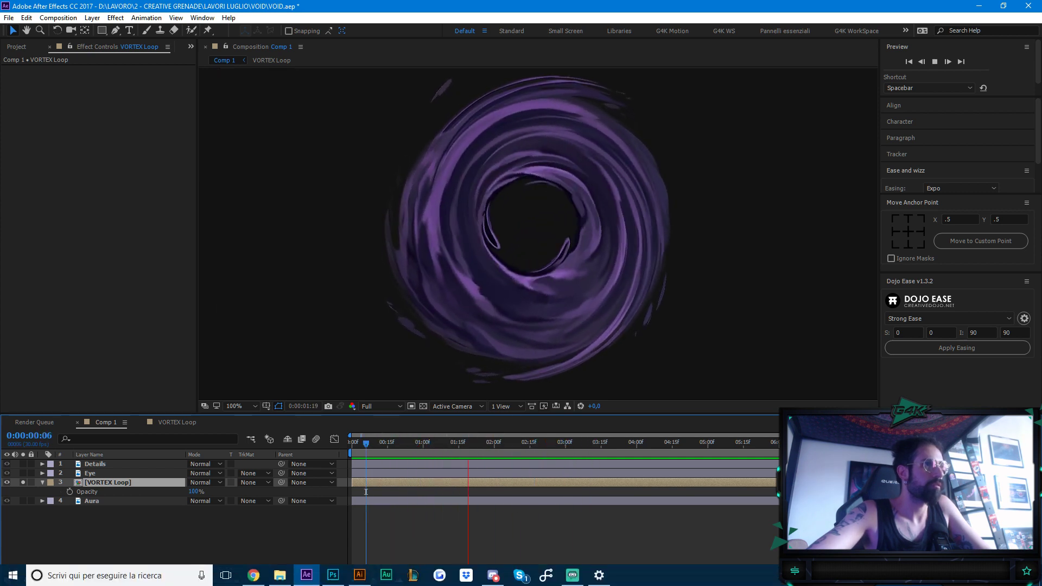
pyautogui.press('space')
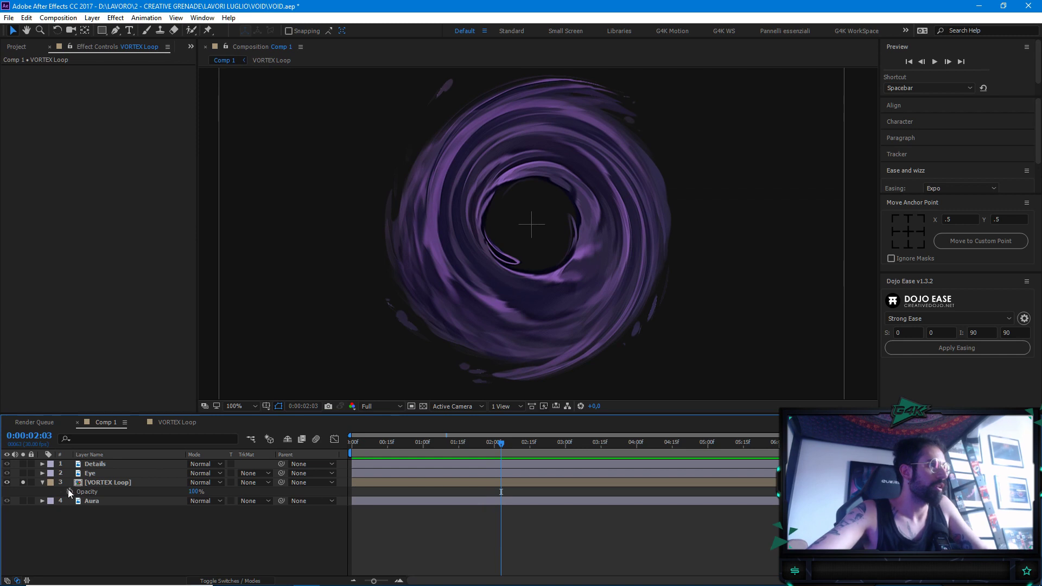
pyautogui.keyDown('alt'); pyautogui.click(69, 492); pyautogui.keyUp('alt')
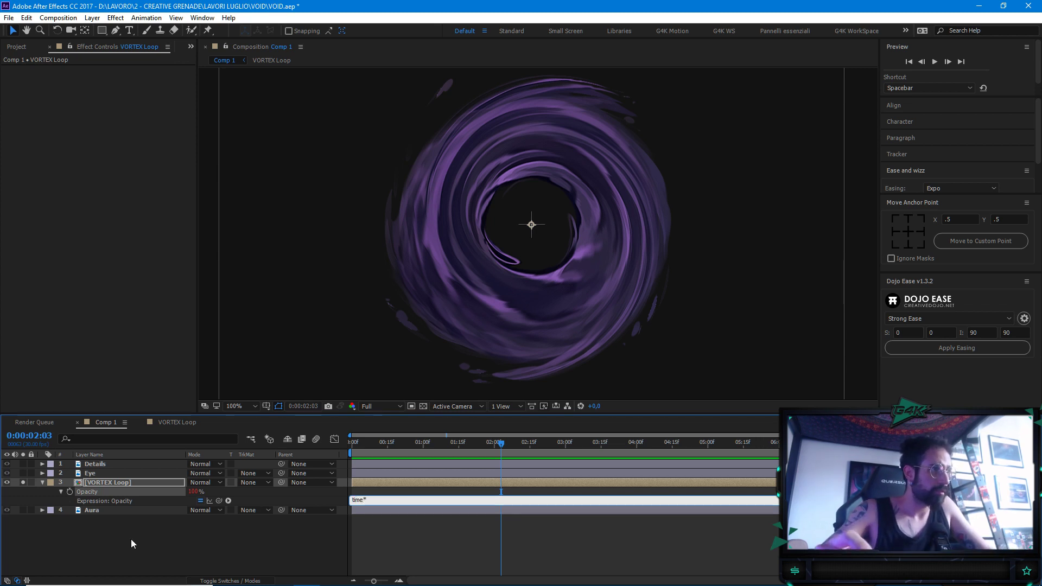
pyautogui.write('time*20')
pyautogui.press('KP_Enter')
pyautogui.press('space')
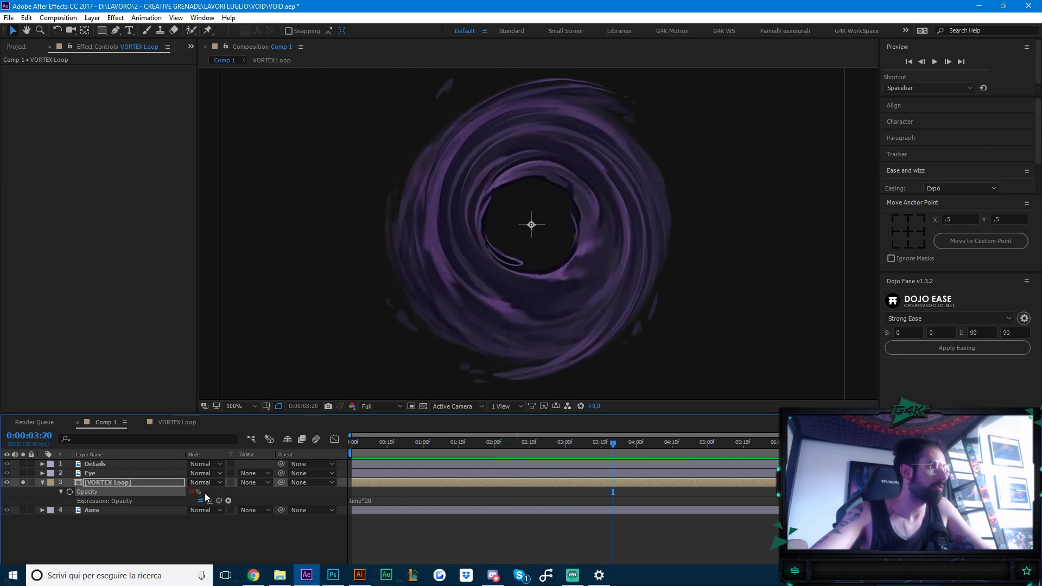
pyautogui.hotkey('ctrl', 'z')
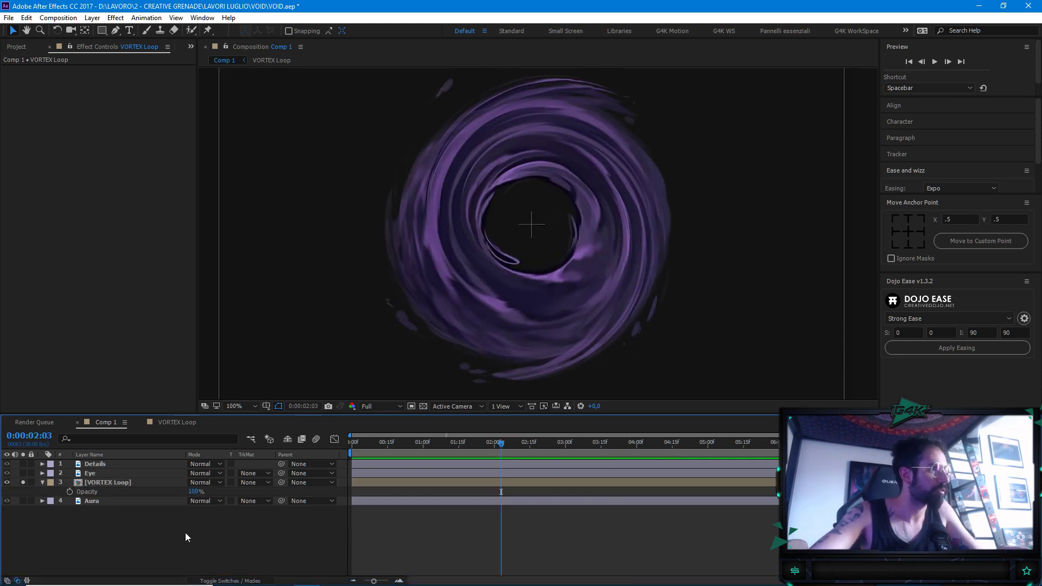
# Add the expression time*30 to the VORTEX Loop layer's Rotation and preview the spin
pyautogui.click(115, 485)
pyautogui.press('r')
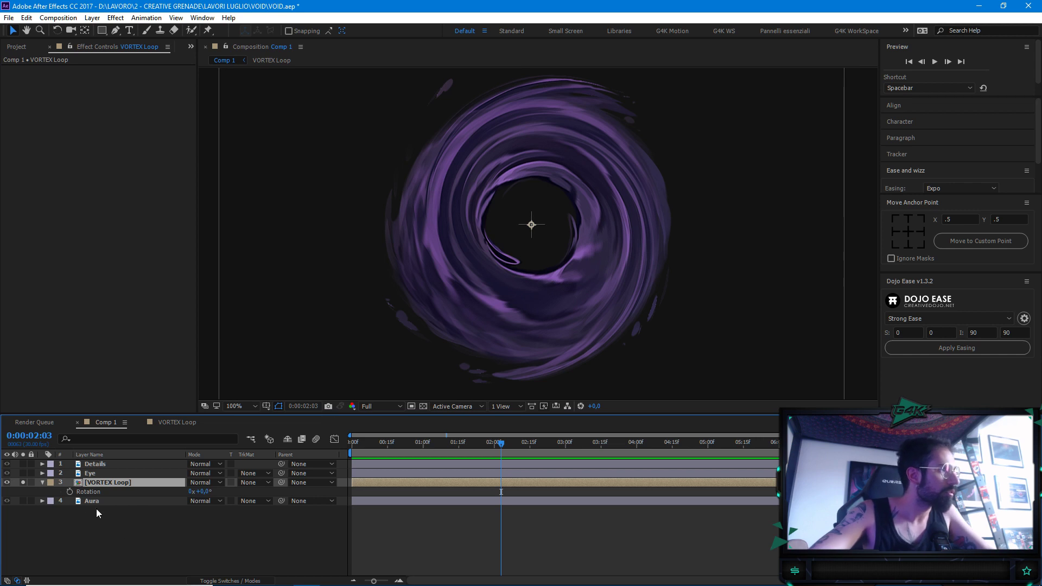
pyautogui.keyDown('alt'); pyautogui.click(70, 492); pyautogui.keyUp('alt')
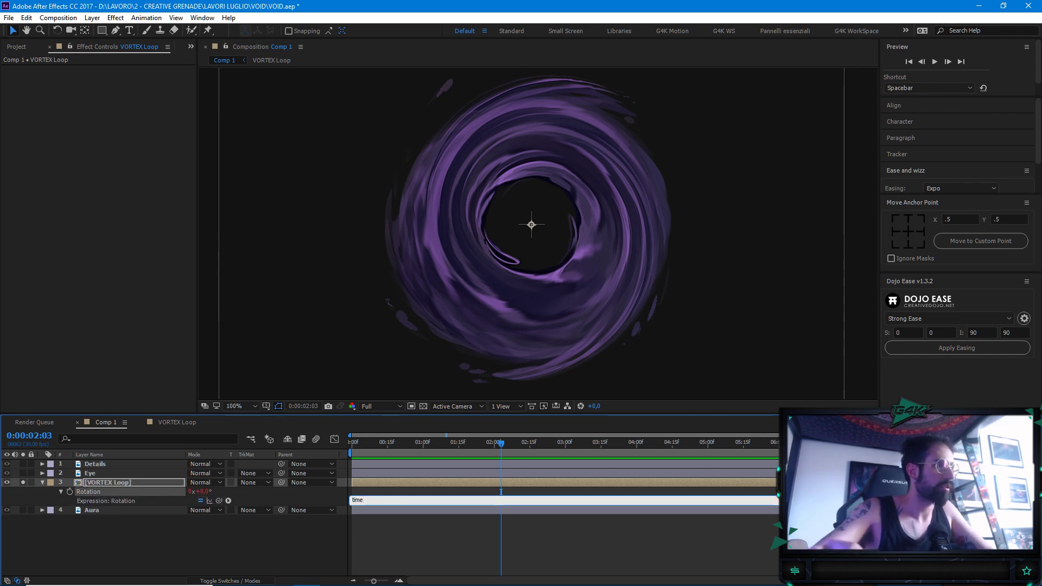
pyautogui.click(111, 502)
pyautogui.press('space')
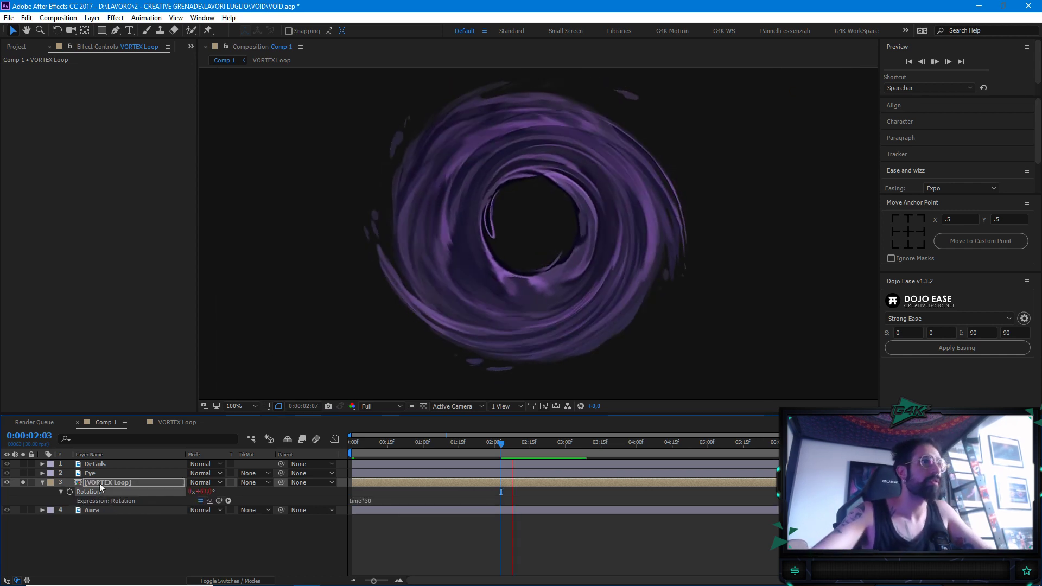
# Reverse the VORTEX Loop layer's spin by changing its Rotation expression to time*-30, and preview it
pyautogui.click(366, 497)
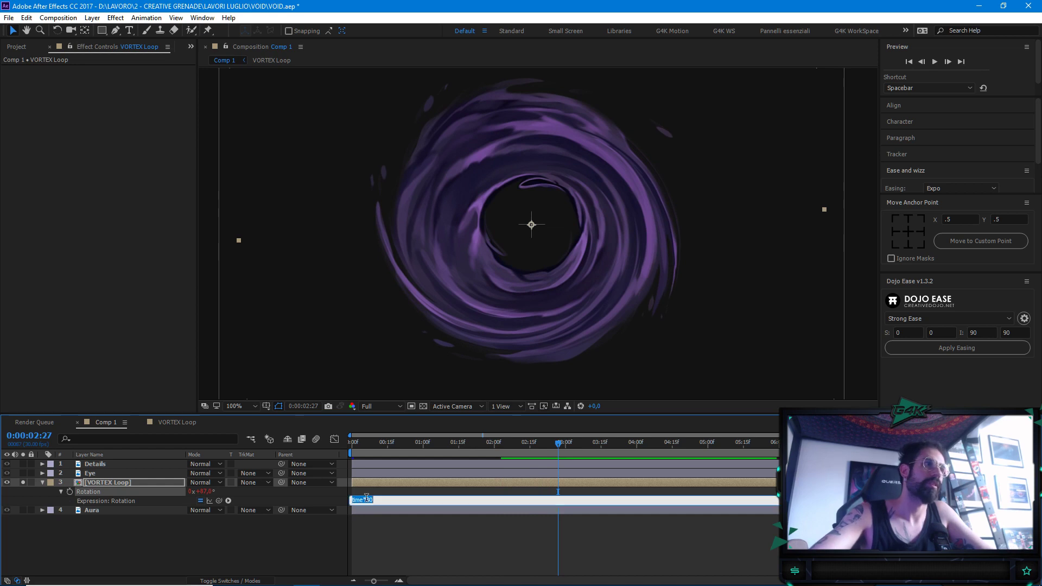
pyautogui.write('-')
pyautogui.click(406, 526)
pyautogui.press('space')
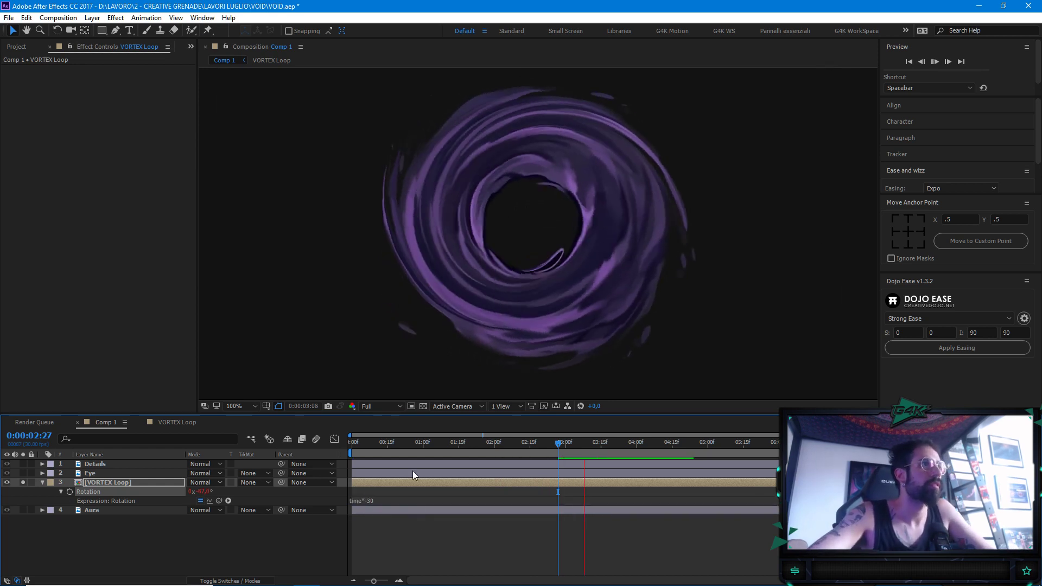
pyautogui.press(',')
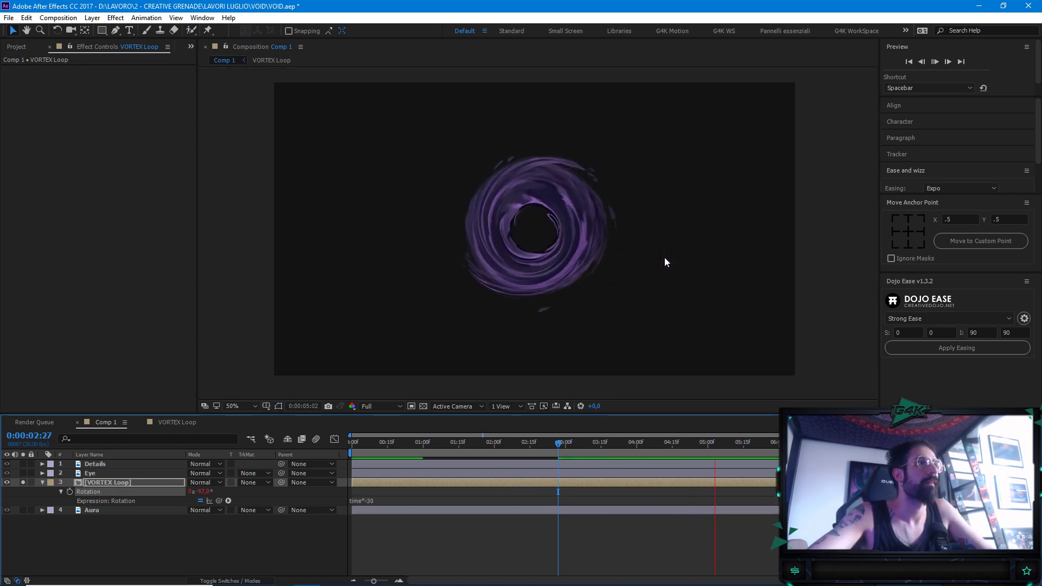
pyautogui.press('.')
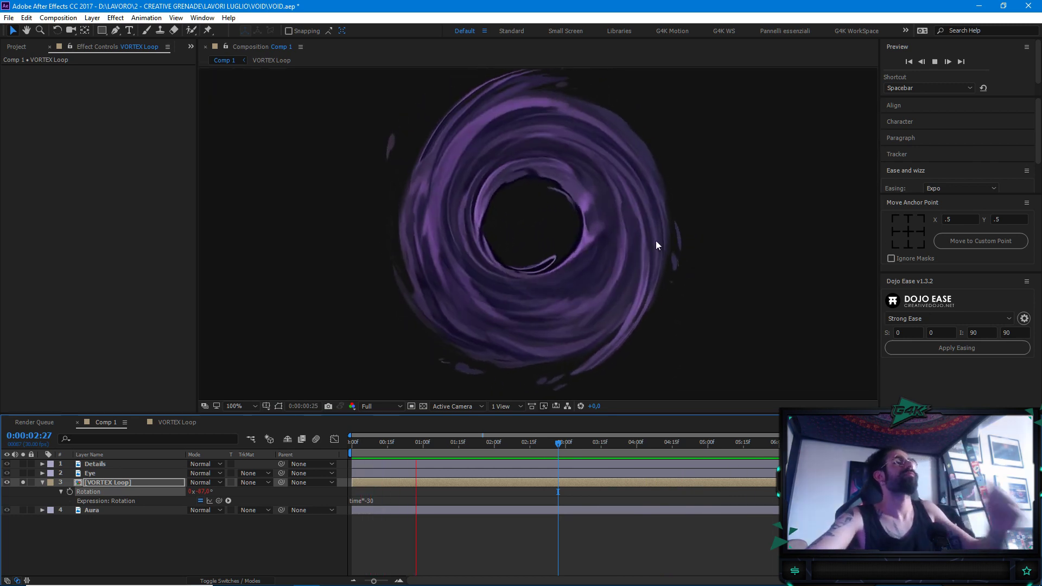
# Slow the spin by changing the Rotation expression to time*-10, and preview it
pyautogui.click(383, 501)
pyautogui.click(383, 502)
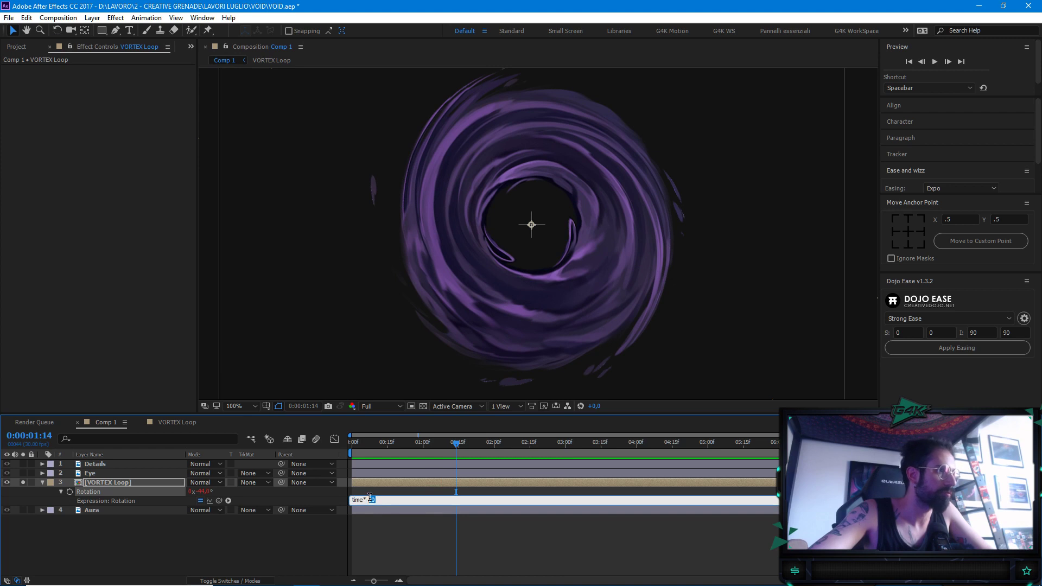
pyautogui.write('10')
pyautogui.press('KP_Enter')
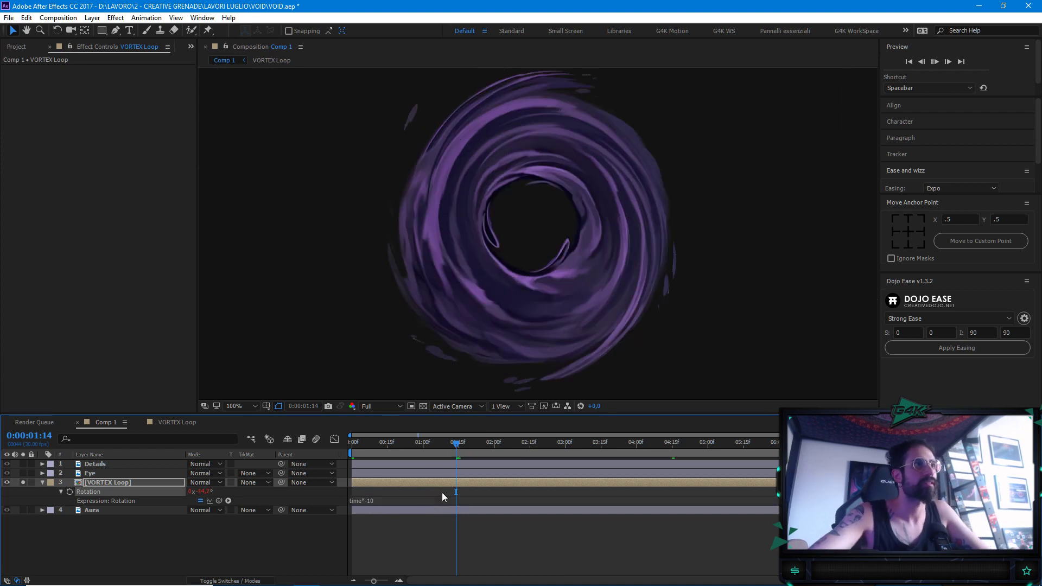
pyautogui.press('space')
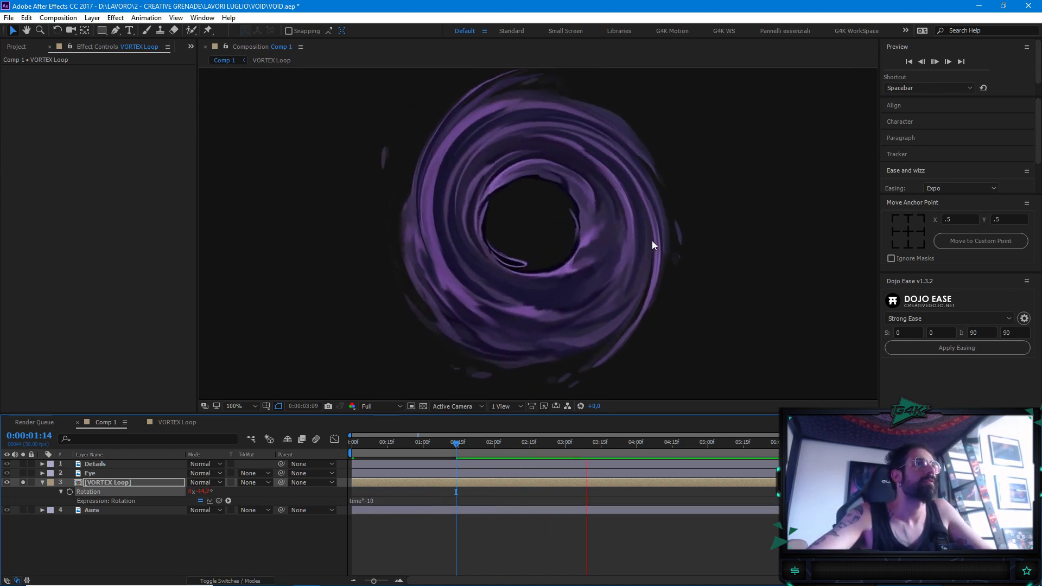
pyautogui.press(',')
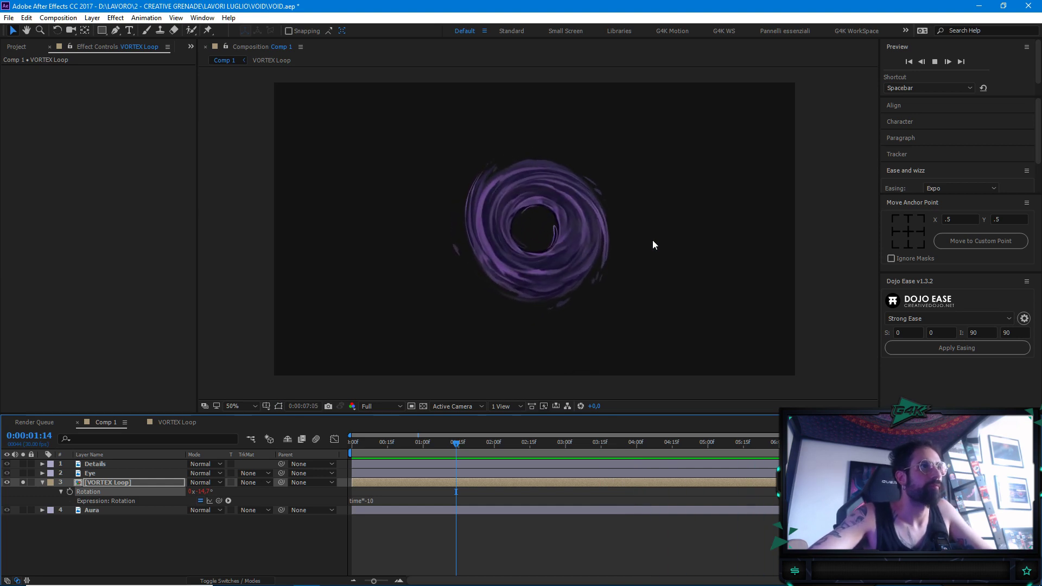
pyautogui.press('space')
# Reveal the VORTEX Loop layer's Time Remap keyframes and check the rotating loop by previewing and scrubbing to 0:00:04:18
pyautogui.moveTo(595, 441); pyautogui.dragTo(431, 448)
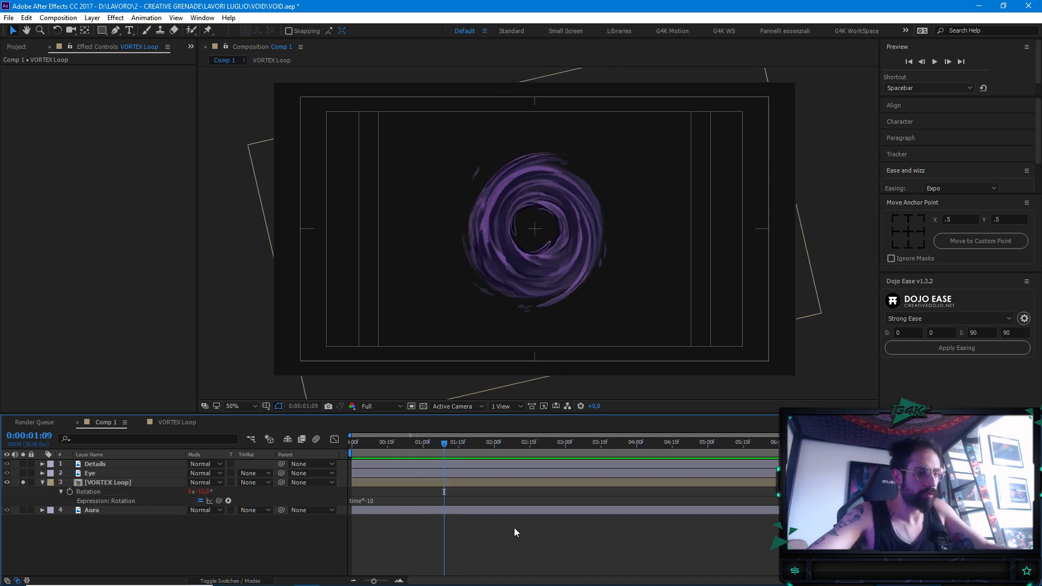
pyautogui.hotkey('ctrl', 'alt', 't')
pyautogui.moveTo(557, 445); pyautogui.dragTo(777, 467)
pyautogui.press('space')
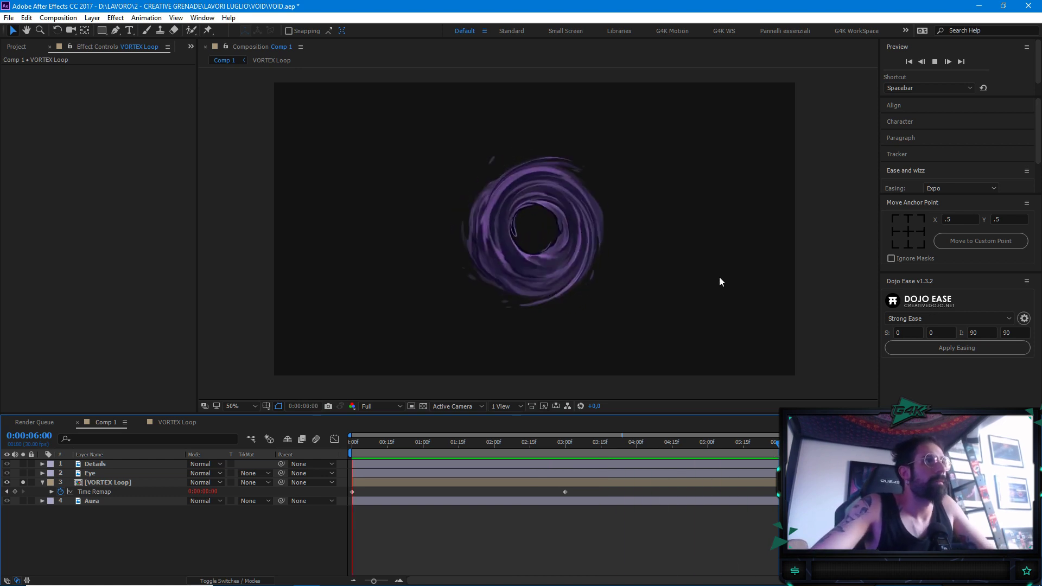
pyautogui.press('/')
pyautogui.click(565, 457)
pyautogui.moveTo(565, 457); pyautogui.dragTo(679, 463)
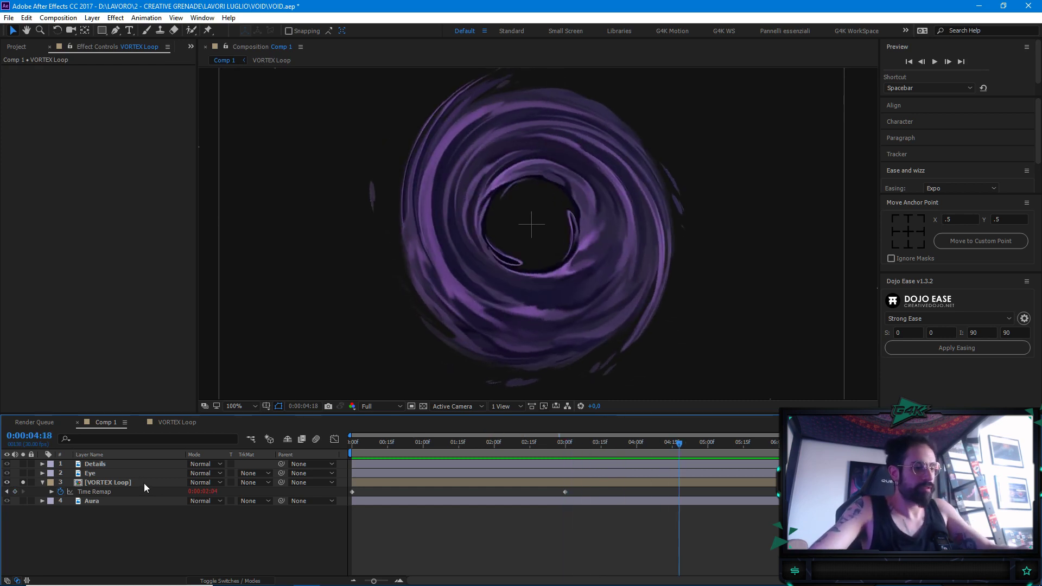
# Review the VORTEX Loop layer's Time Remap and Rotation properties while scrubbing and previewing from the start of the composition
pyautogui.press('t')
pyautogui.press('t')
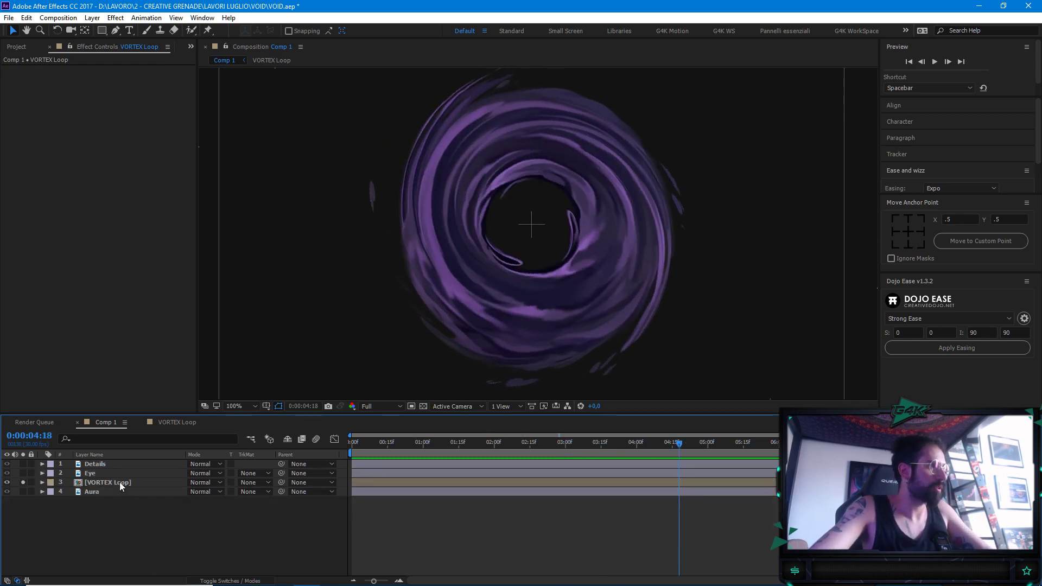
pyautogui.click(120, 485)
pyautogui.press('u')
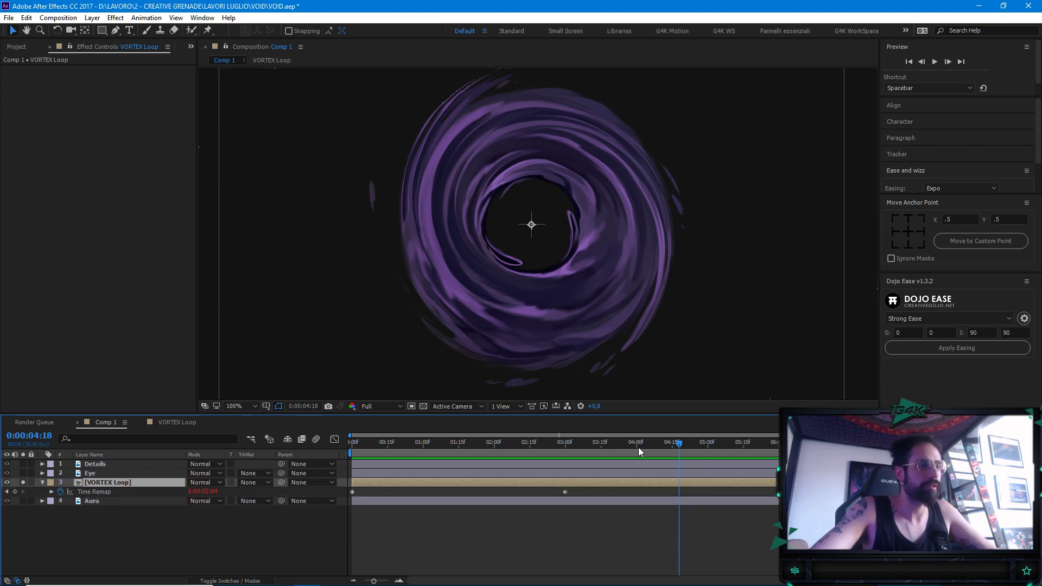
pyautogui.press('Home')
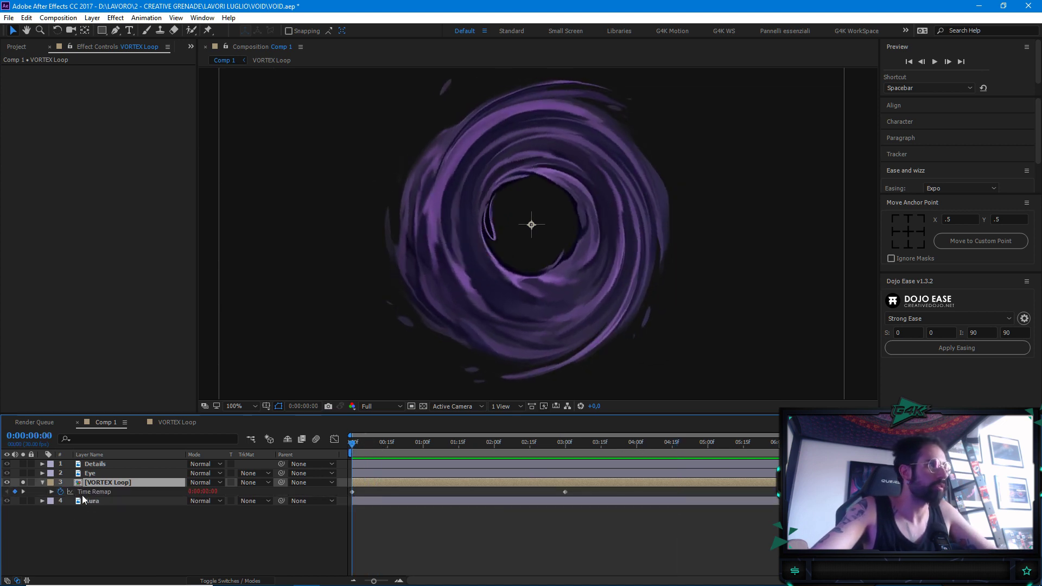
pyautogui.press('r')
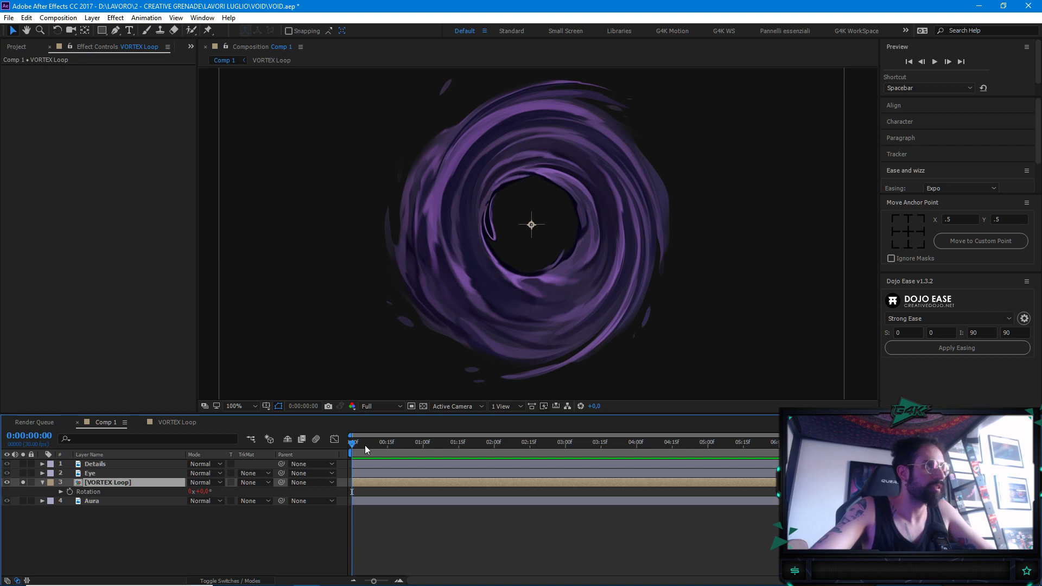
pyautogui.moveTo(354, 442); pyautogui.dragTo(777, 462)
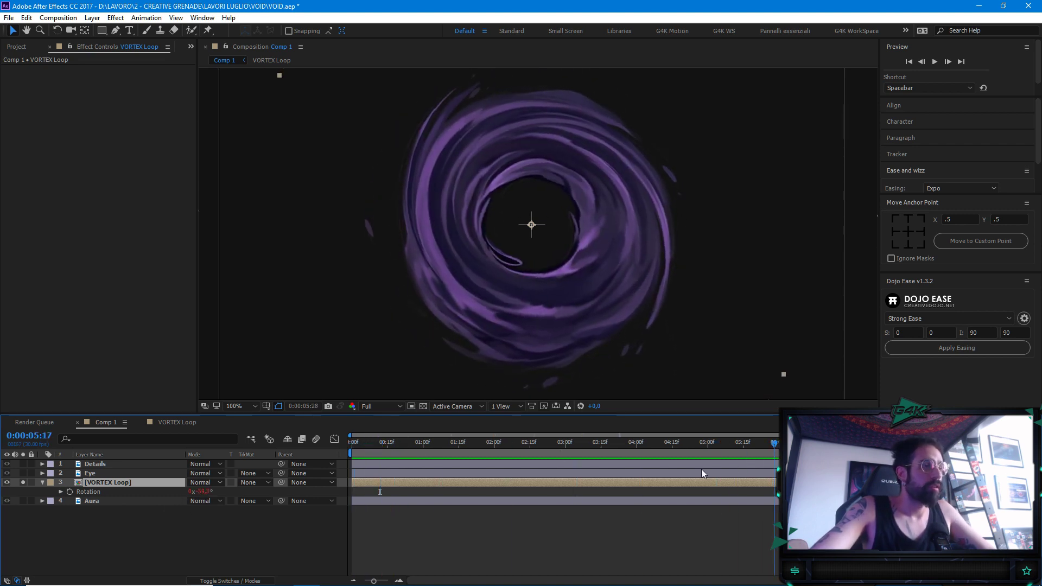
pyautogui.click(357, 442)
pyautogui.press('space')
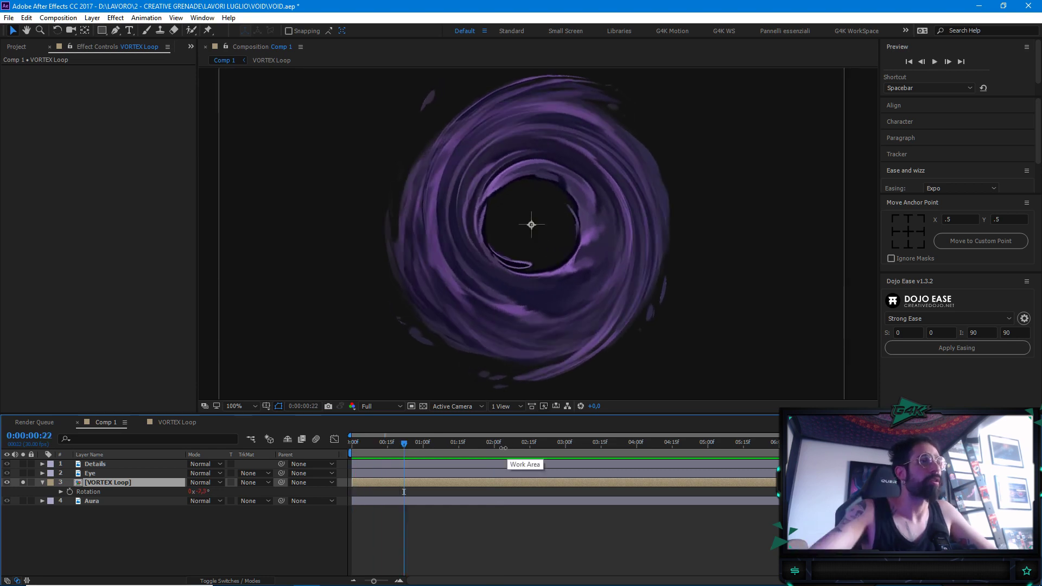
# Check the VORTEX Loop layer's Rotation expression and preview the spinning loop from near the start
pyautogui.click(60, 491)
pyautogui.click(367, 517)
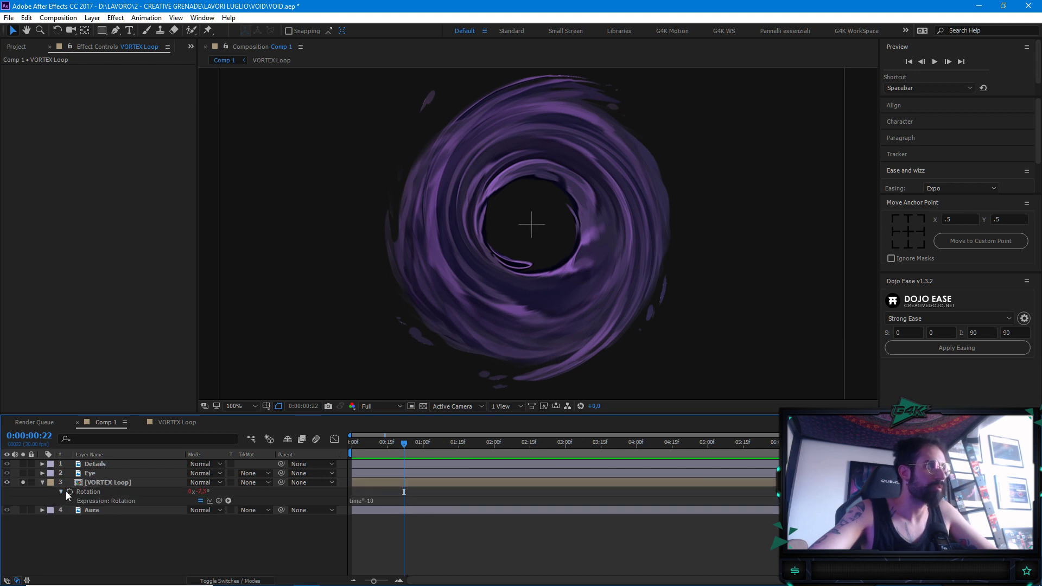
pyautogui.click(60, 492)
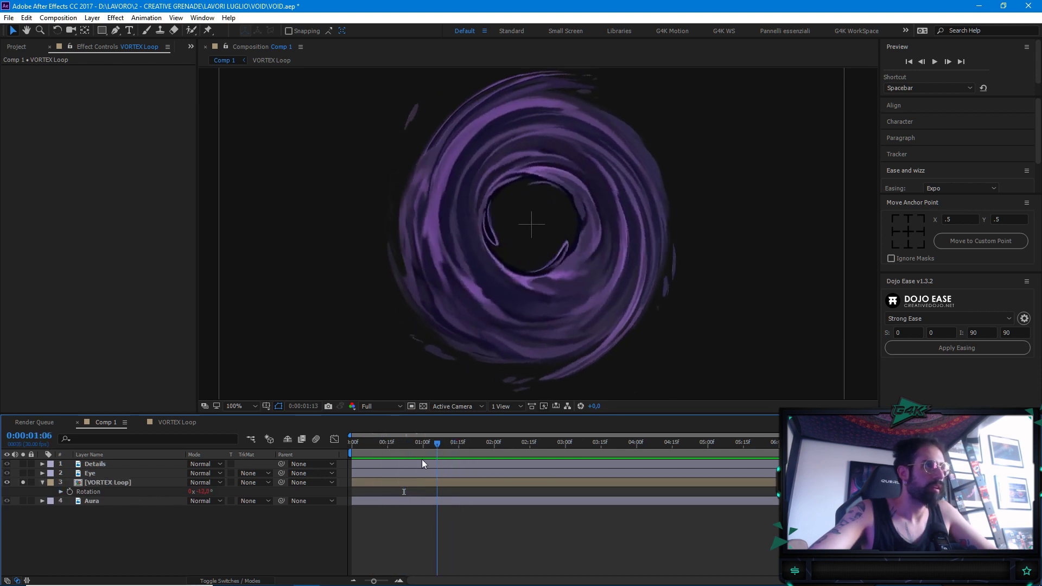
pyautogui.moveTo(404, 443); pyautogui.dragTo(358, 443)
pyautogui.press('space')
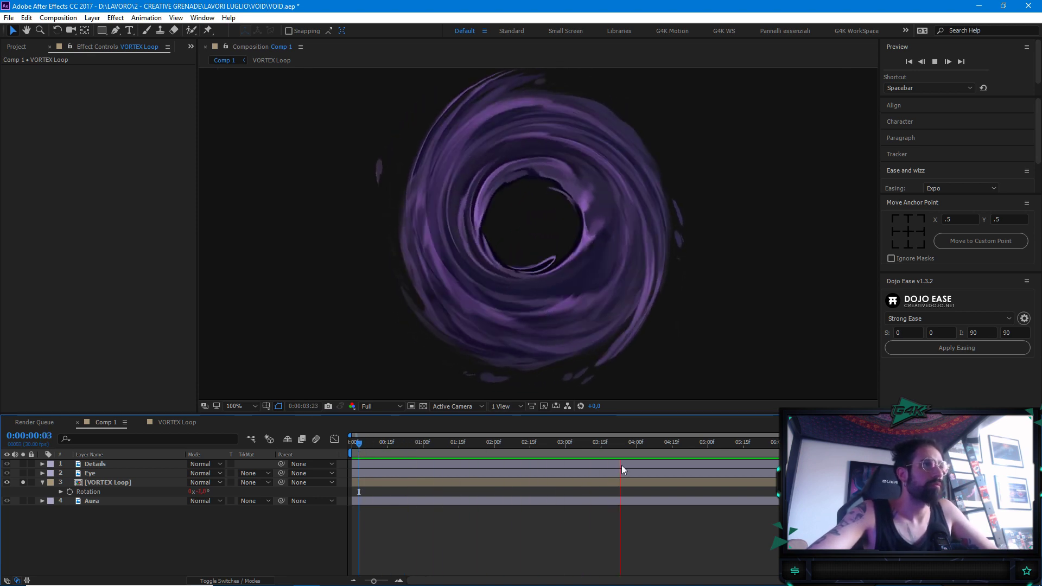
pyautogui.press('space')
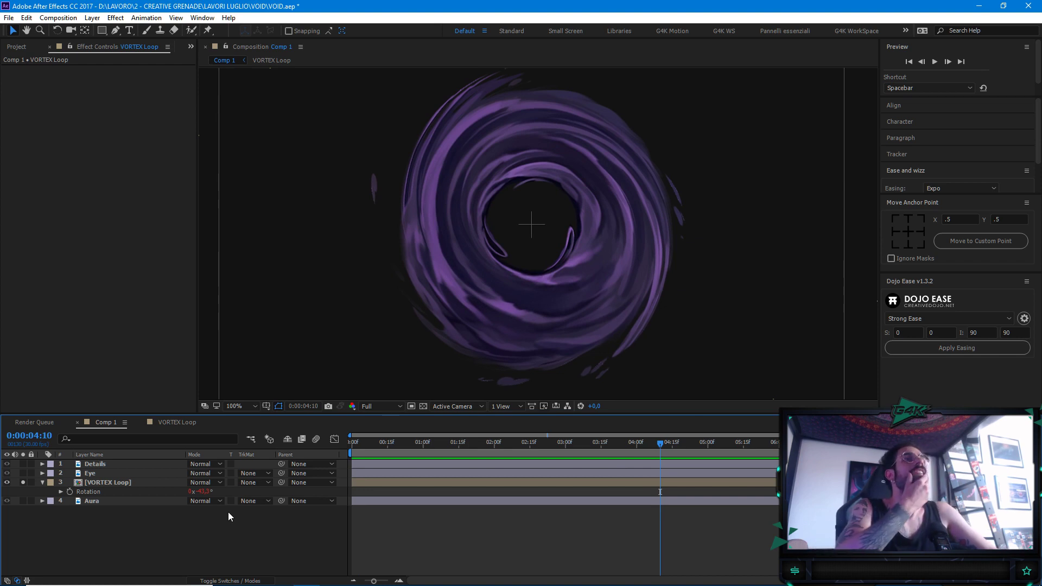
pyautogui.press('space')
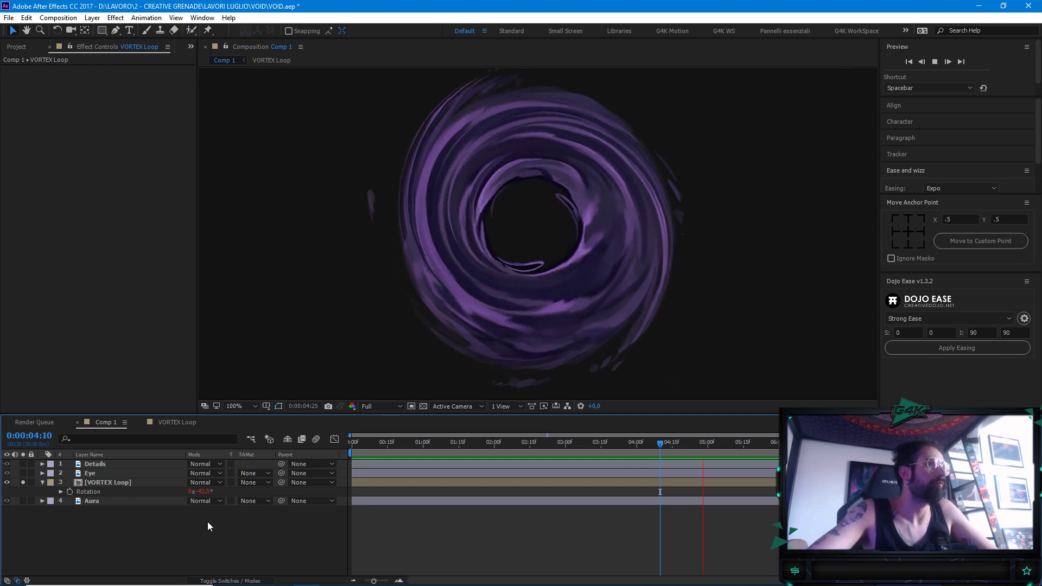
pyautogui.press('space')
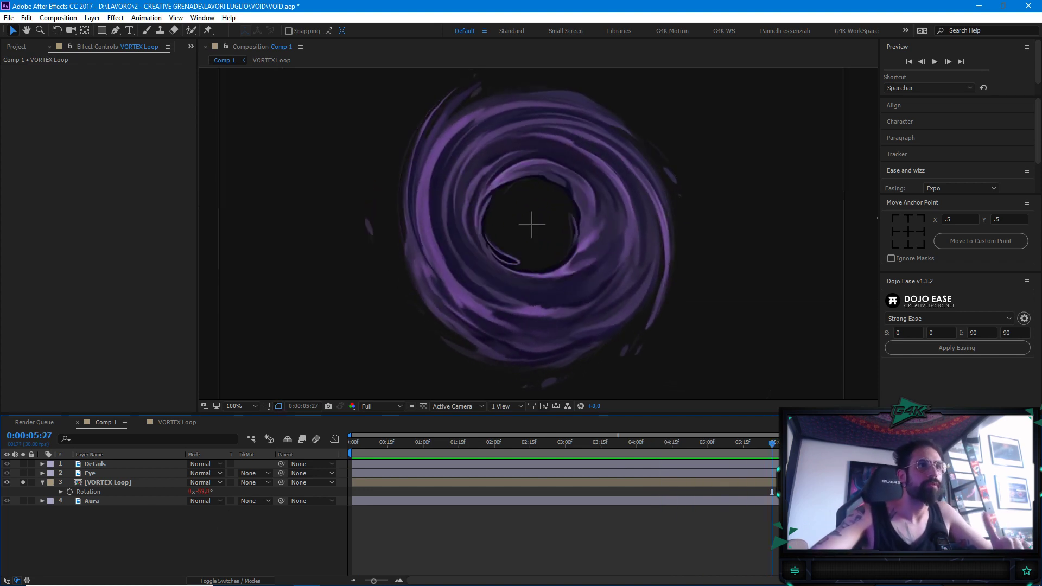
# Duplicate the VORTEX Loop layer with the current time at 0:00:02:00
pyautogui.moveTo(596, 446); pyautogui.dragTo(494, 455)
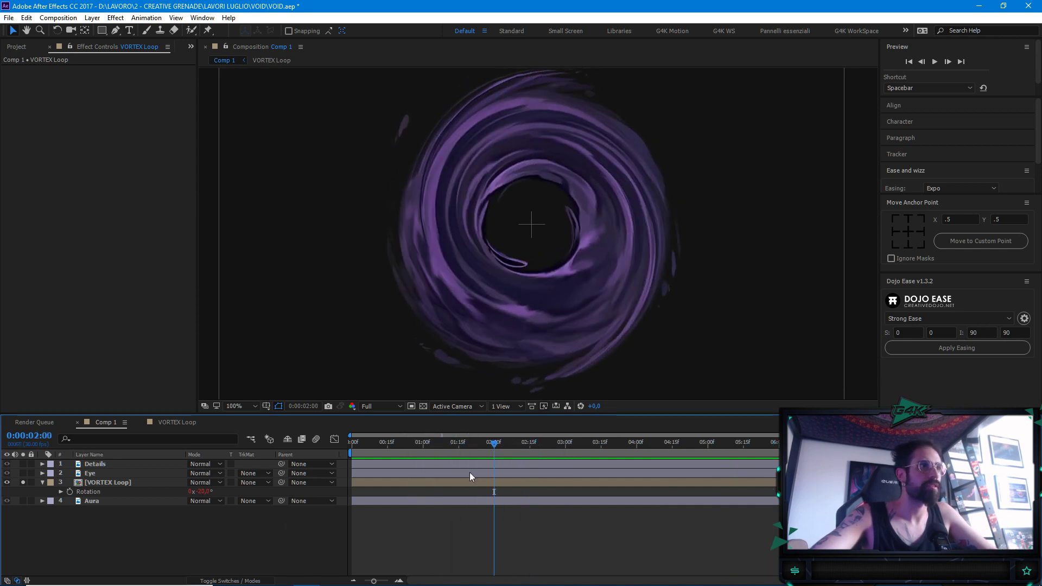
pyautogui.click(132, 483)
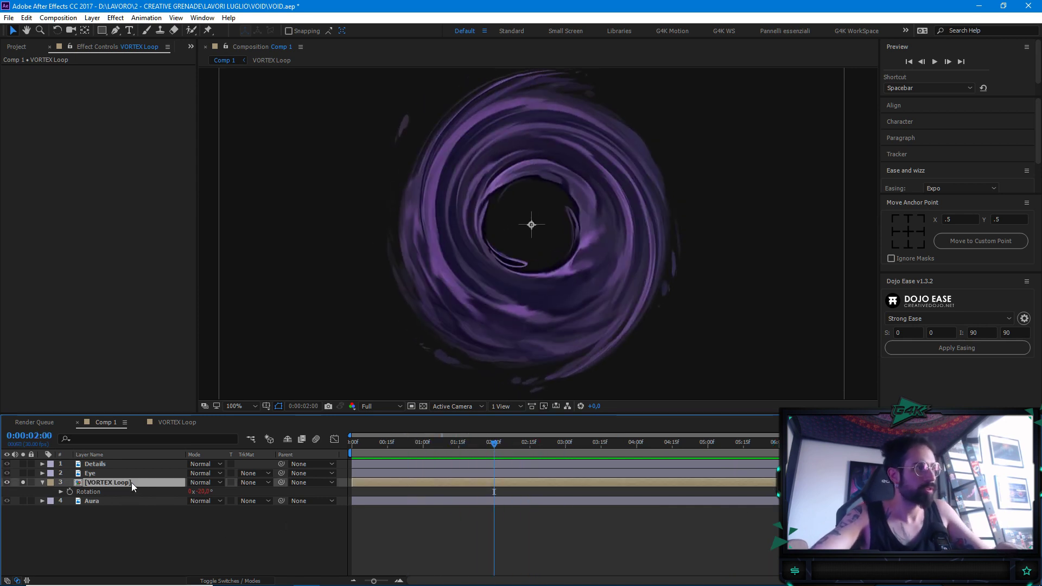
pyautogui.hotkey('ctrl', 'd')
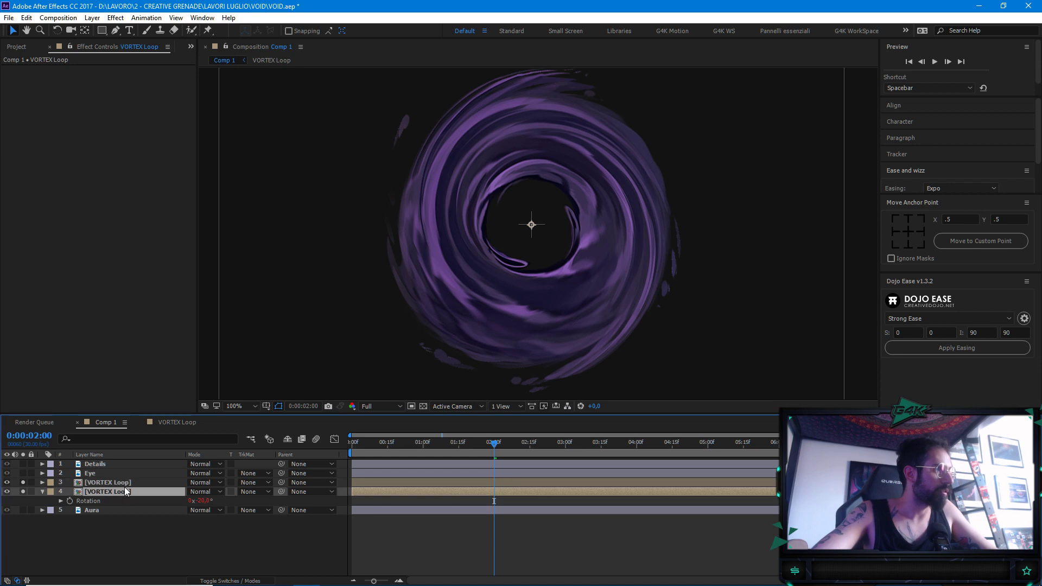
pyautogui.press(',')
pyautogui.press(',')
pyautogui.press('.')
pyautogui.moveTo(659, 281)
pyautogui.mouseDown()
pyautogui.moveTo(677, 297)
pyautogui.moveTo(660, 292)
pyautogui.mouseUp()
# Apply the Tint effect to the upper VORTEX Loop copy to make it grayscale
pyautogui.hotkey('ctrl', 'space')
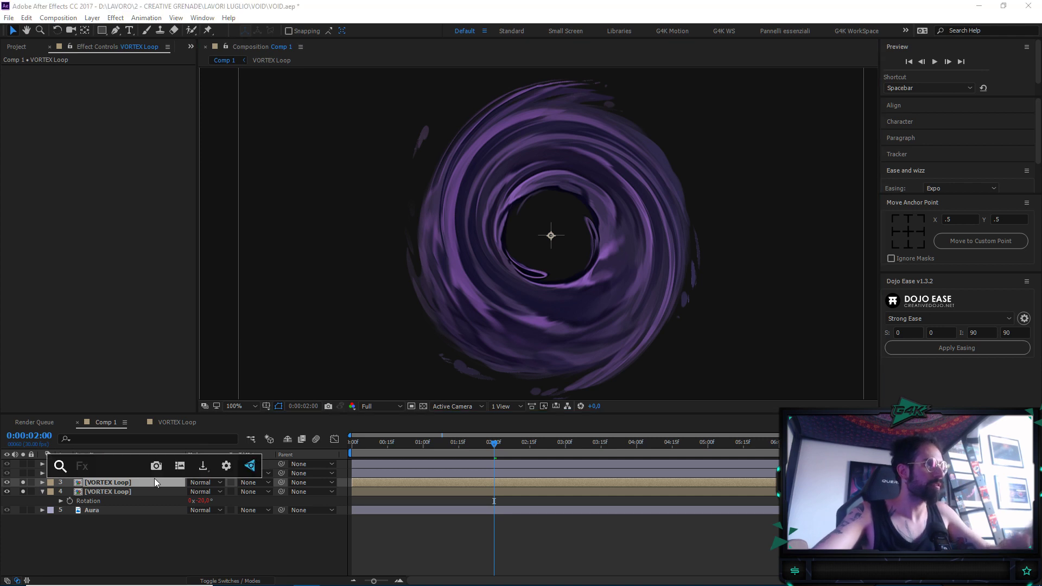
pyautogui.write('tint')
pyautogui.press('Return')
pyautogui.press('.')
pyautogui.press(',')
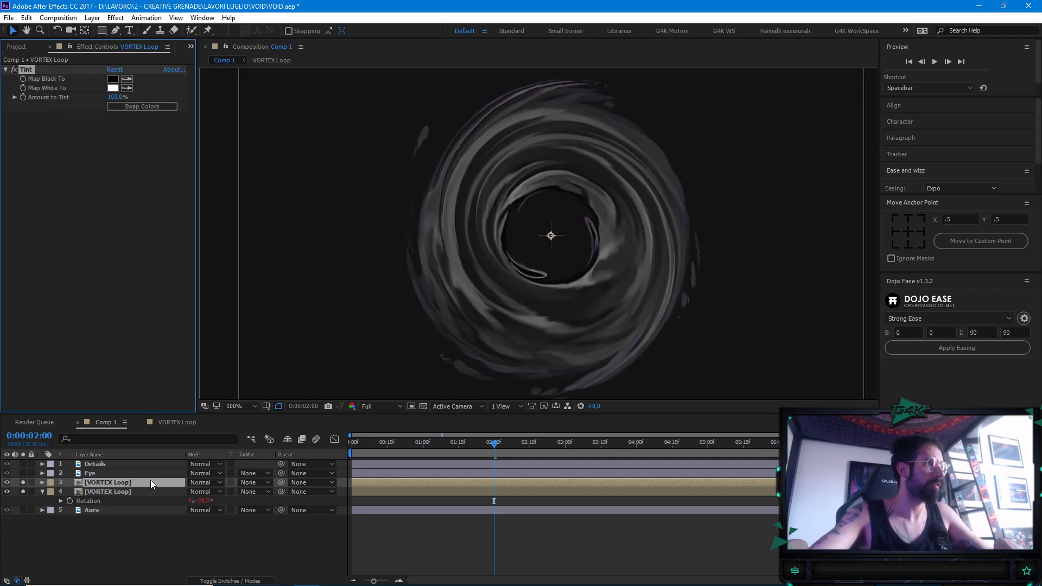
# Add a Curves effect to the upper VORTEX Loop copy and steepen the RGB curve to a strong black-and-white contrast
pyautogui.hotkey('ctrl', 'space')
pyautogui.write('curve')
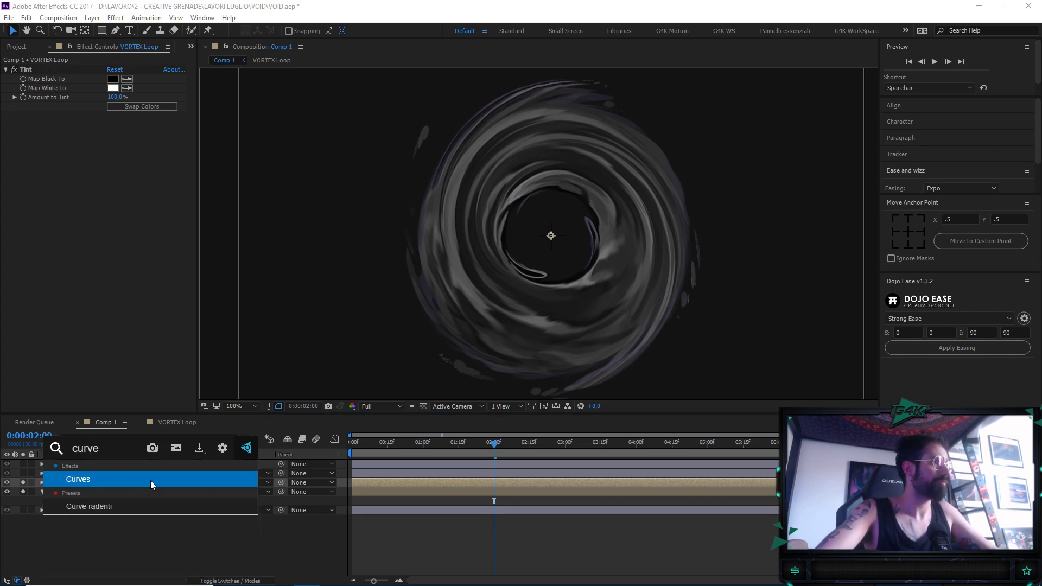
pyautogui.press('Return')
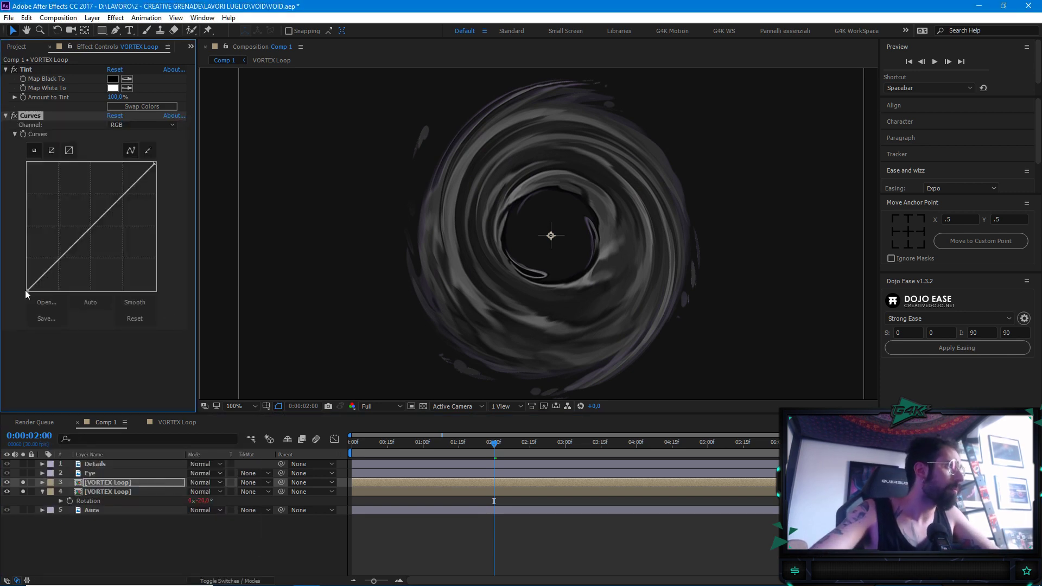
pyautogui.moveTo(27, 292); pyautogui.dragTo(41, 292)
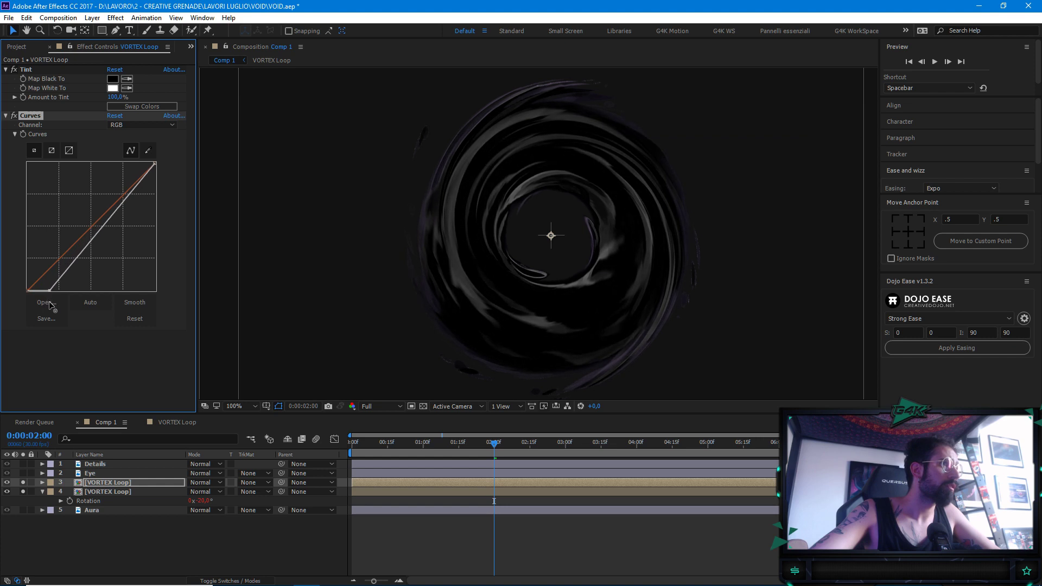
pyautogui.moveTo(151, 164); pyautogui.dragTo(69, 152)
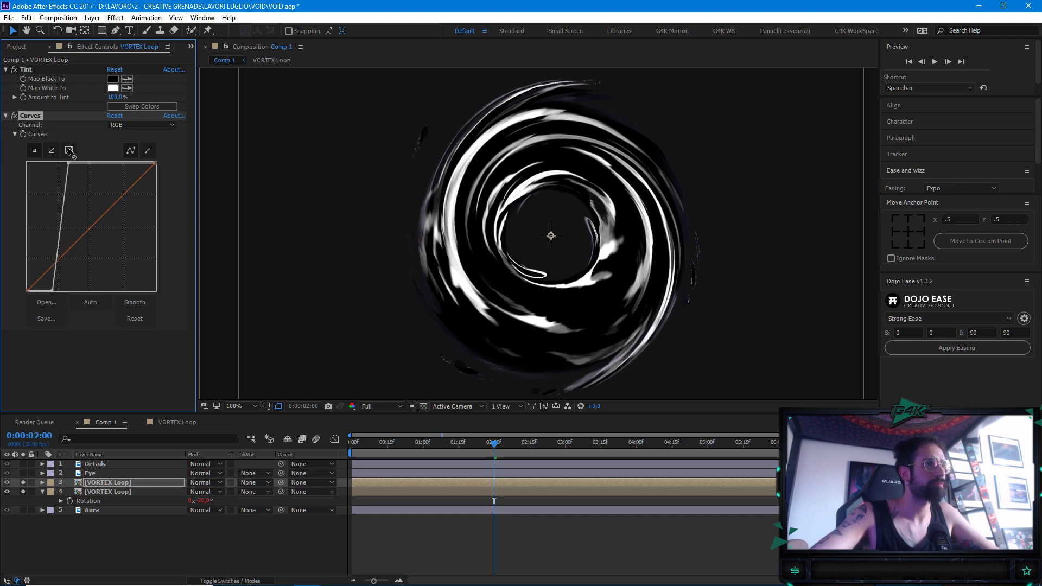
# Fine-tune the black and white points of the RGB curve to make the highlight streaks crisper
pyautogui.scroll(2, 507, 268)
pyautogui.moveTo(507, 268); pyautogui.dragTo(468, 194)
pyautogui.moveTo(52, 290); pyautogui.dragTo(46, 299)
pyautogui.moveTo(69, 169); pyautogui.dragTo(63, 163)
pyautogui.moveTo(46, 289); pyautogui.dragTo(55, 292)
pyautogui.scroll(-4, 562, 254)
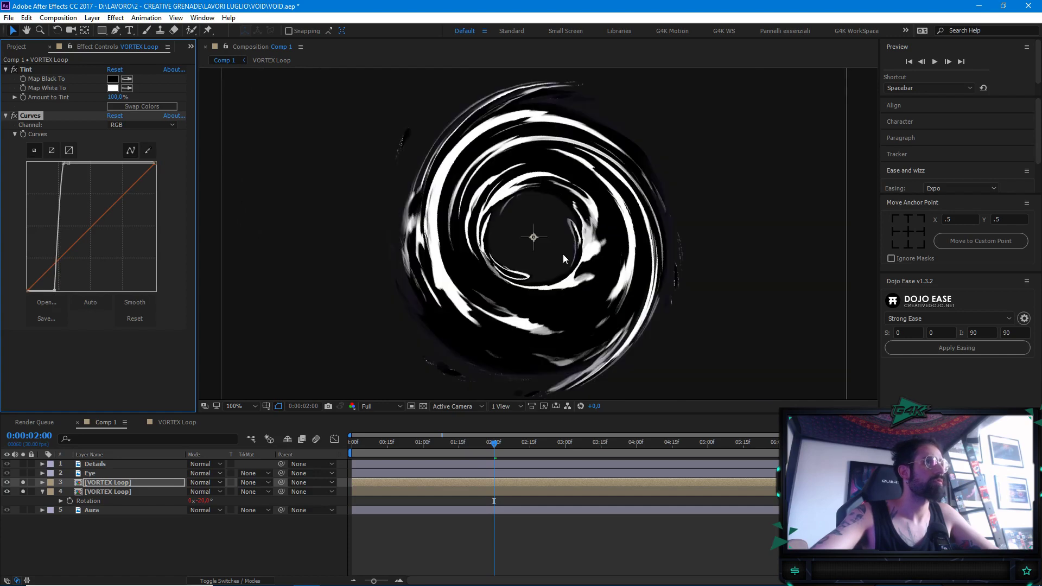
pyautogui.scroll(2, 614, 245)
pyautogui.moveTo(614, 245); pyautogui.dragTo(623, 243)
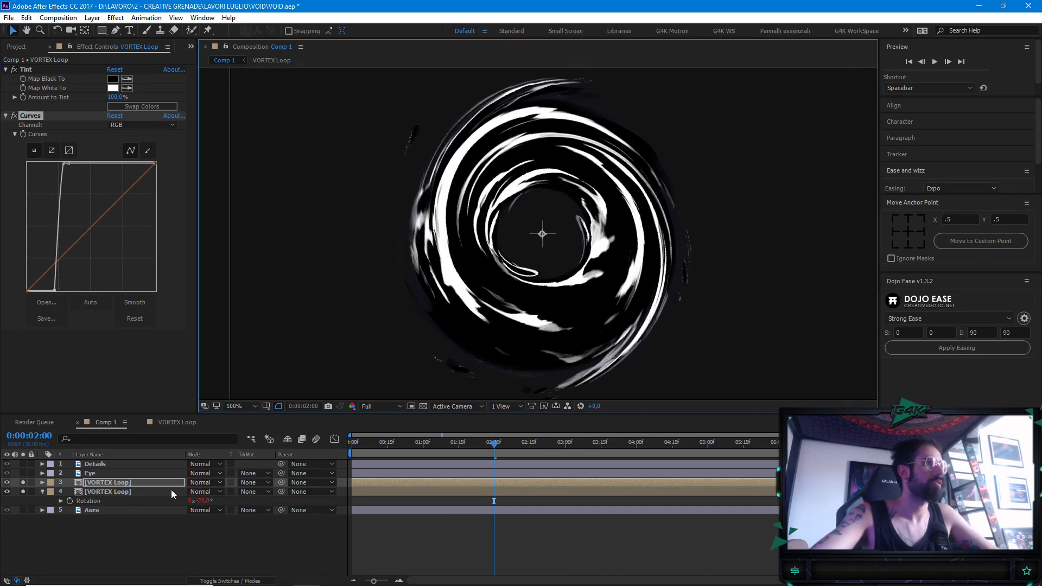
# Add a second Tint effect to the upper VORTEX Loop copy and set its Map Black To colour to bright green
pyautogui.click(120, 482)
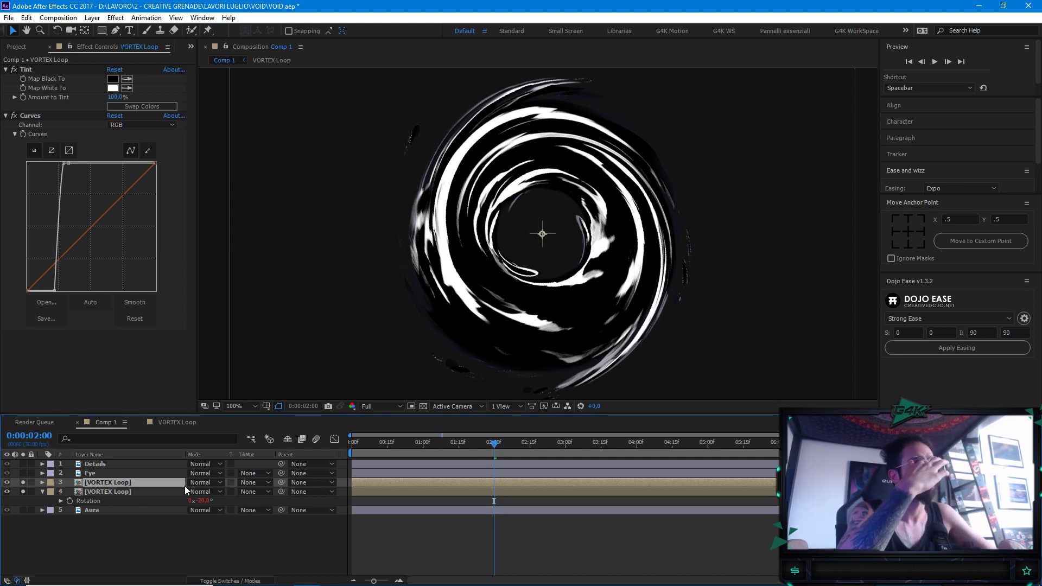
pyautogui.hotkey('ctrl', 'space')
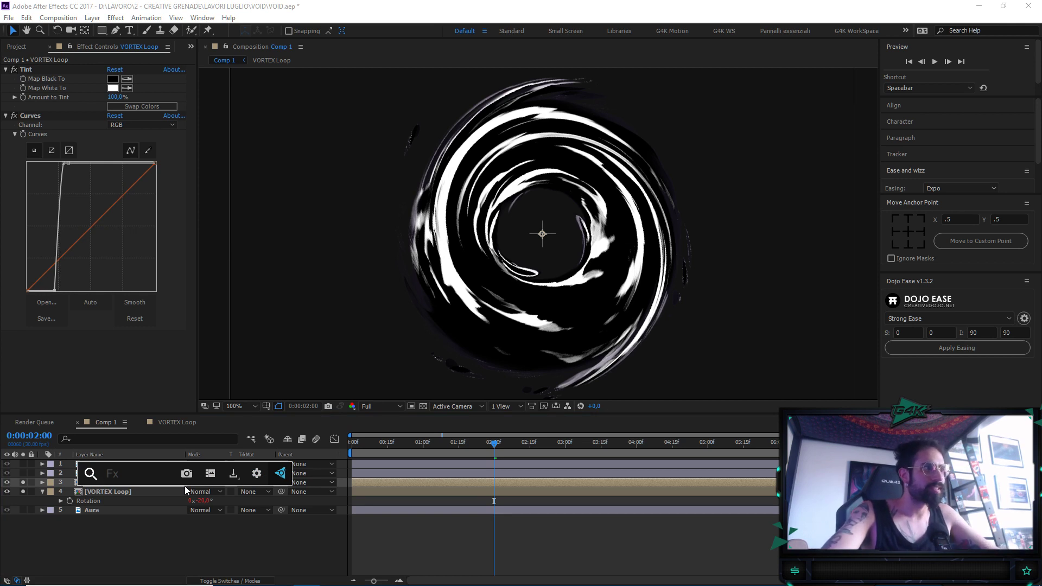
pyautogui.write('tin')
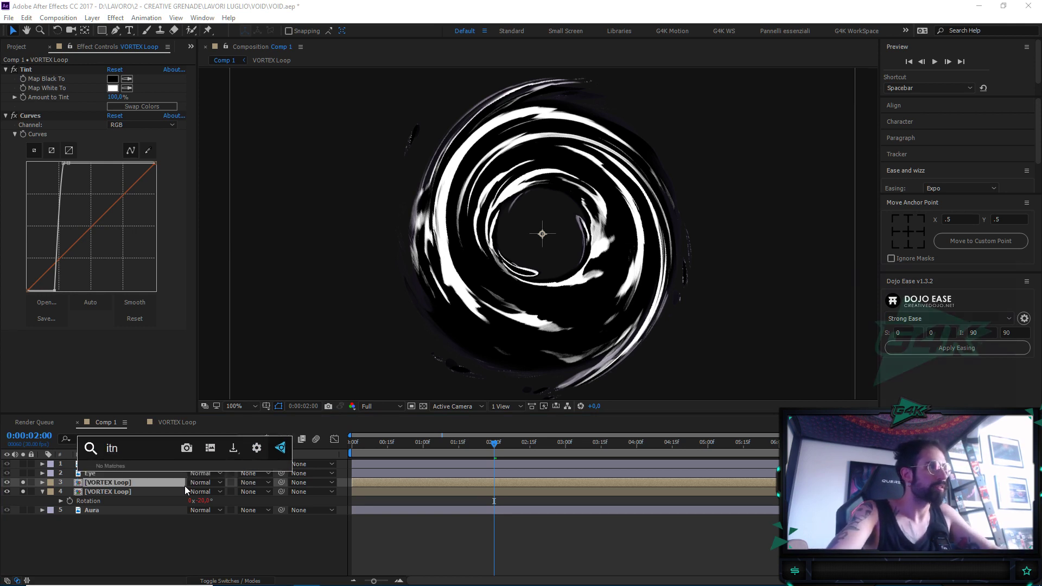
pyautogui.press('Return')
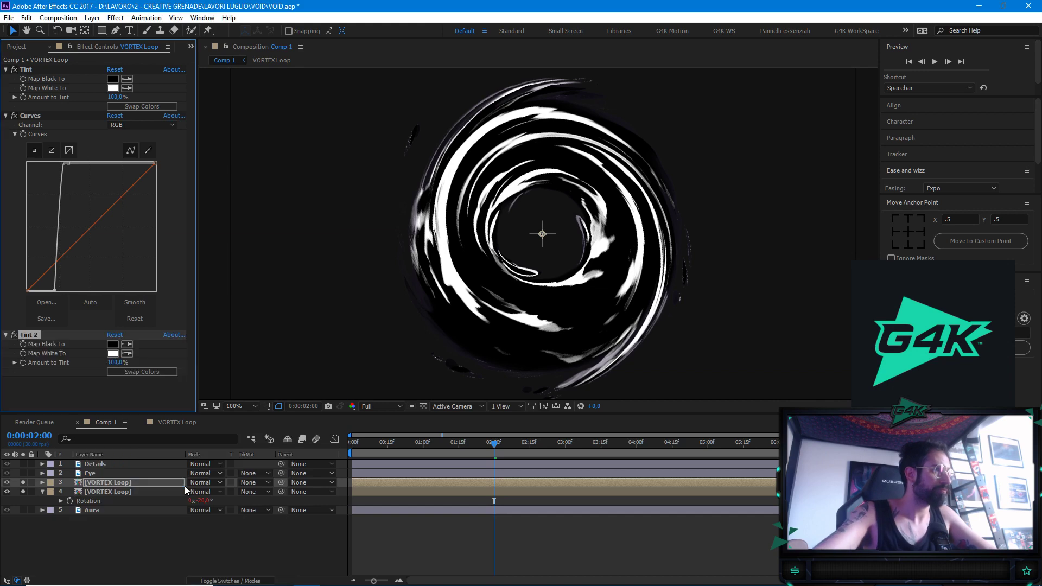
pyautogui.click(115, 345)
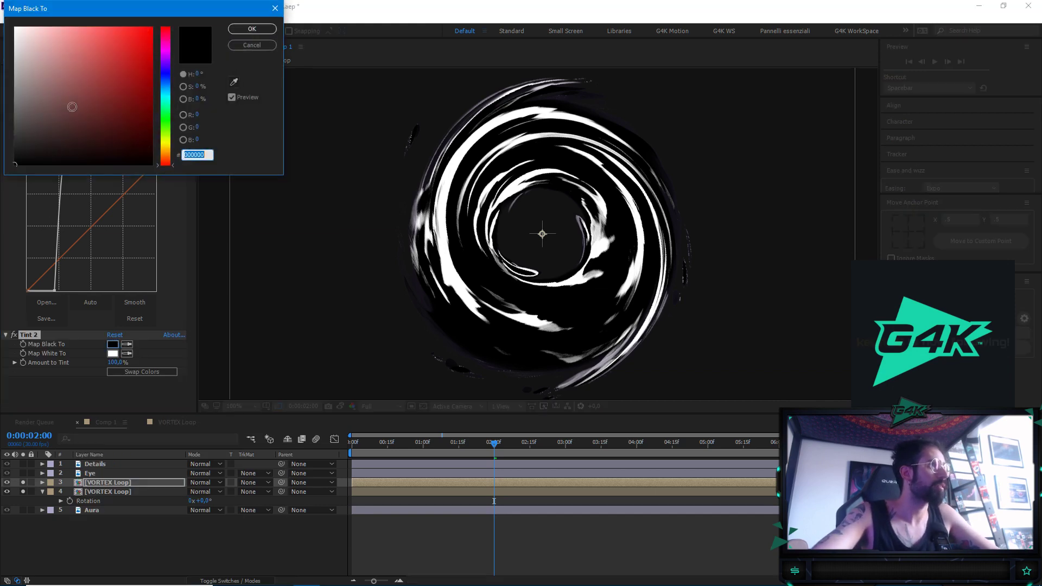
pyautogui.click(165, 122)
pyautogui.moveTo(136, 104); pyautogui.dragTo(152, 27)
pyautogui.click(251, 29)
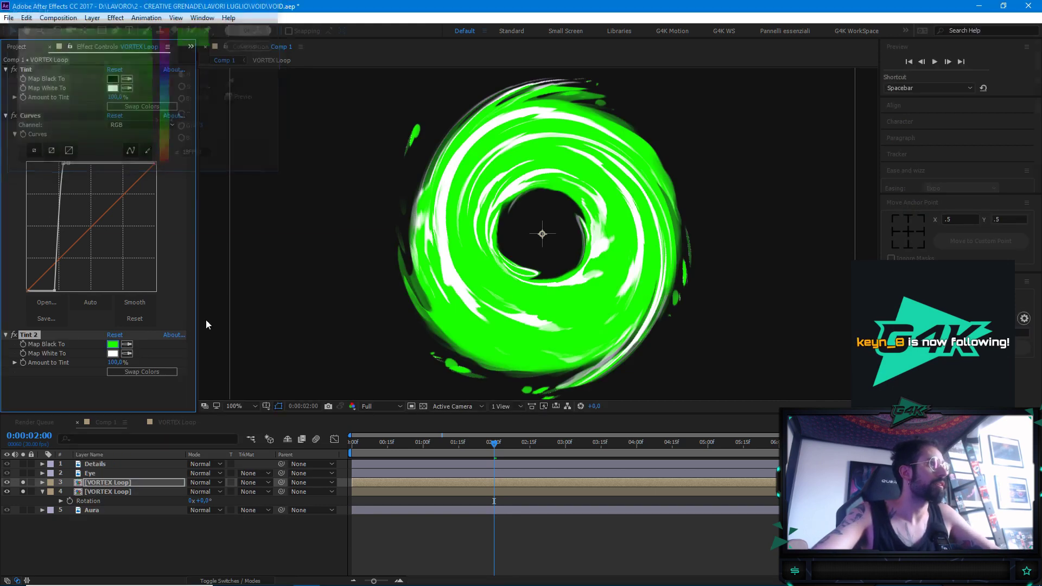
# Apply Keylight (1.2) to the upper VORTEX Loop copy and key out the green as Screen Colour
pyautogui.click(119, 482)
pyautogui.hotkey('ctrl', 'space')
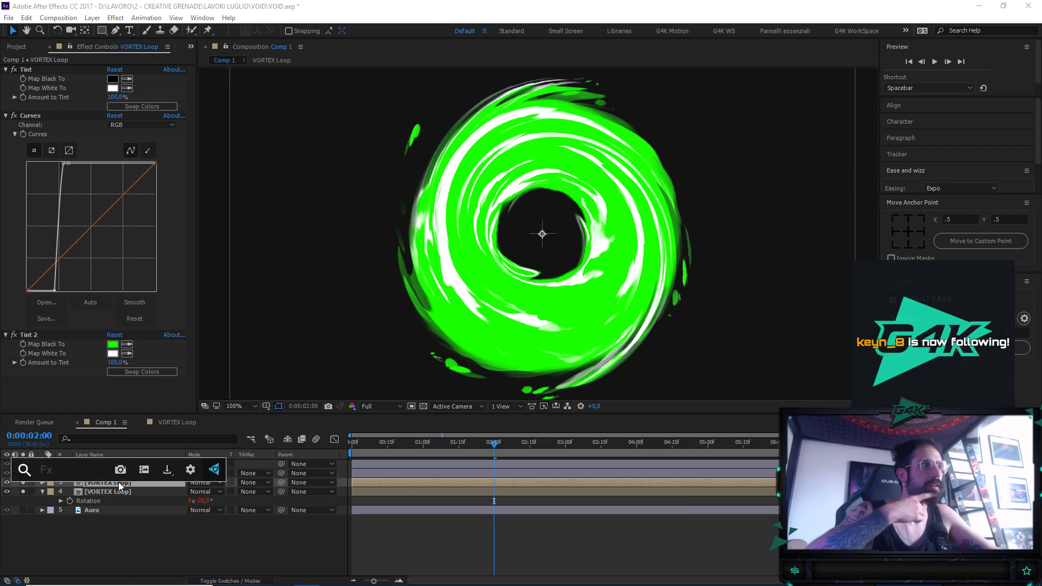
pyautogui.write('ke')
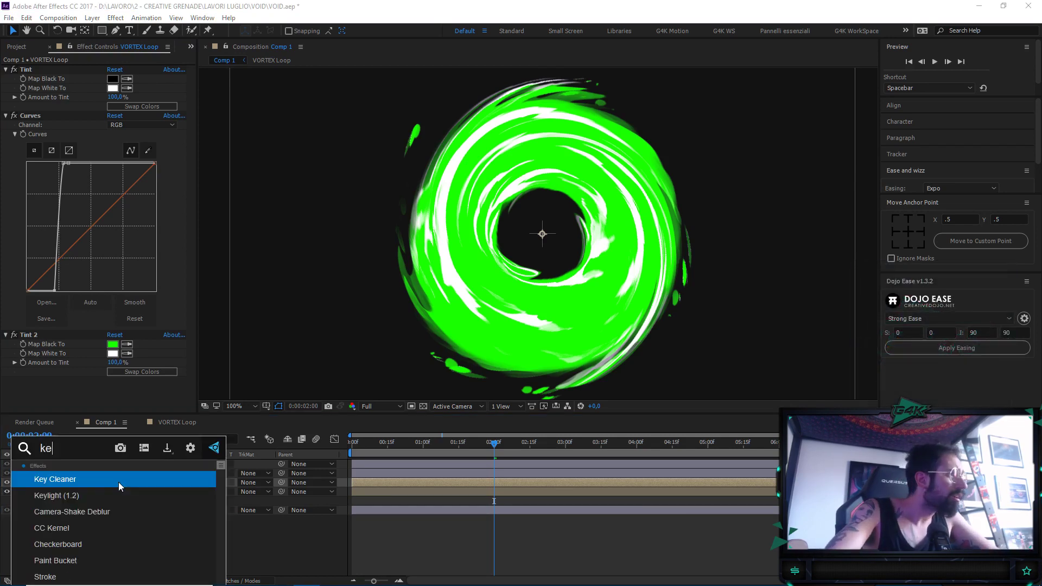
pyautogui.press('Down')
pyautogui.press('Return')
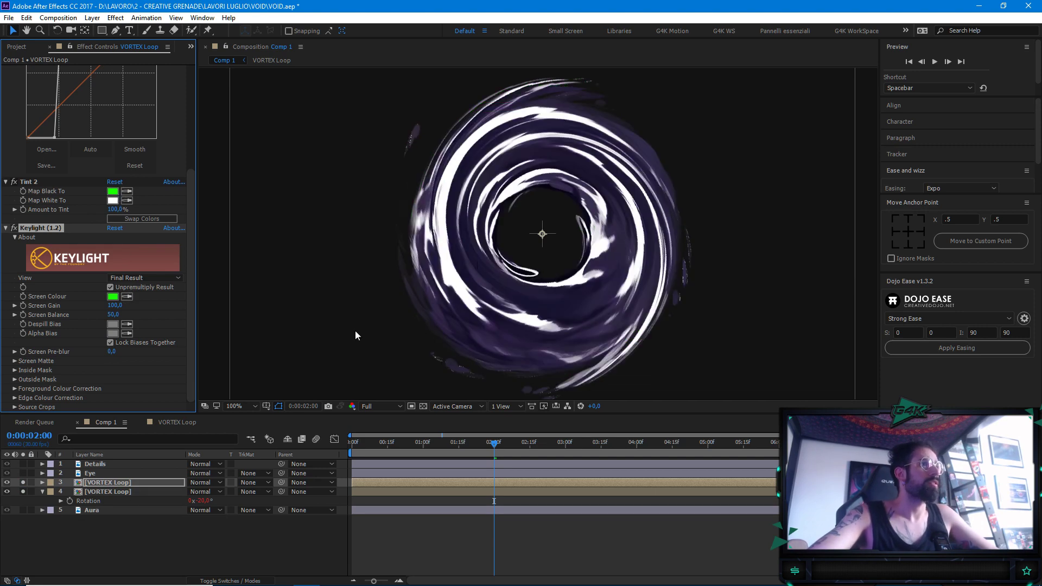
# Turn off solo on the lower VORTEX Loop layer and check the keyed highlights over the transparency grid and in a preview
pyautogui.click(23, 492)
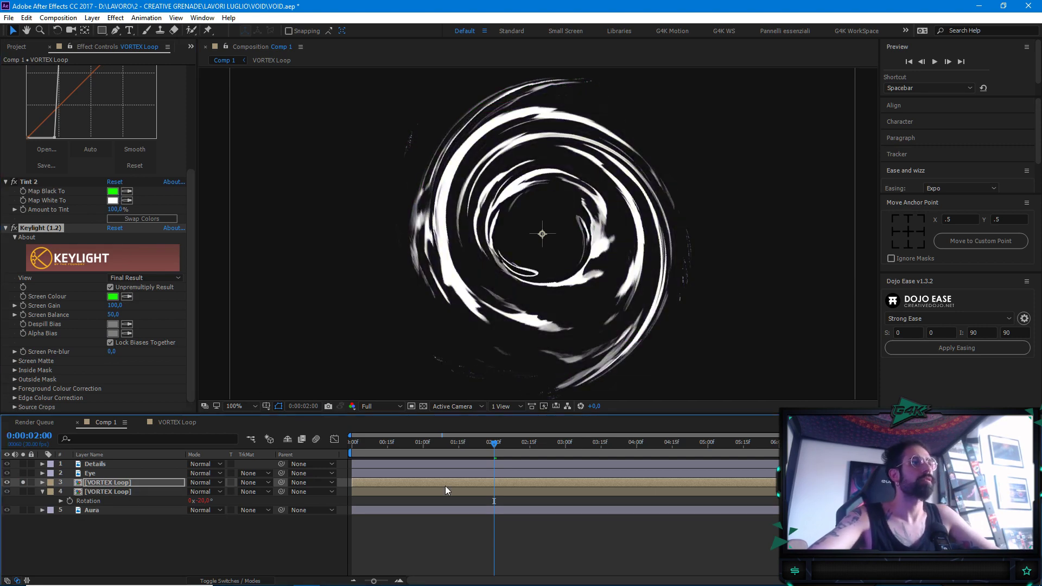
pyautogui.click(487, 443)
pyautogui.click(424, 406)
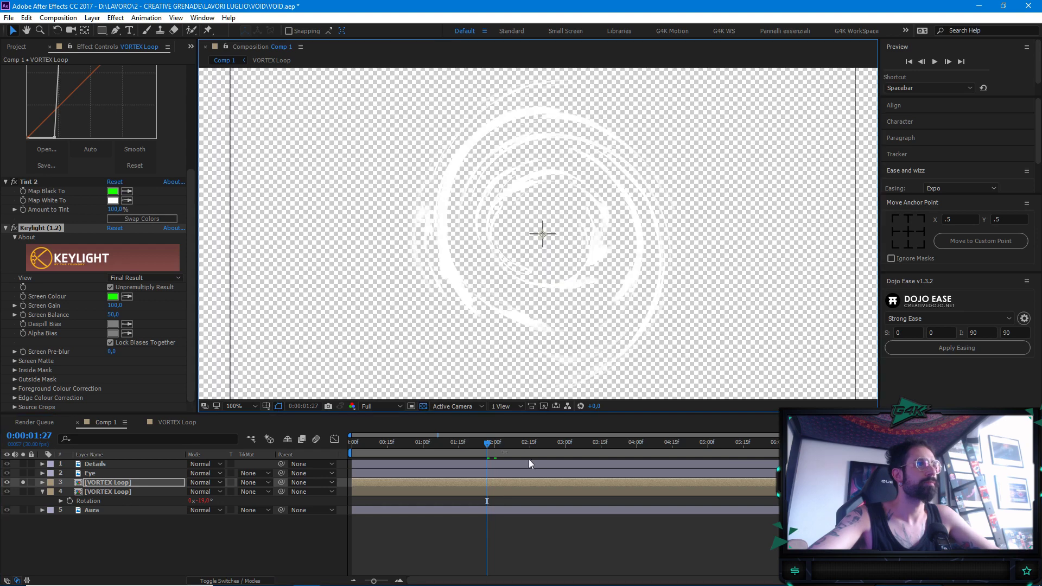
pyautogui.moveTo(461, 444); pyautogui.dragTo(554, 451)
pyautogui.click(423, 407)
pyautogui.press('space')
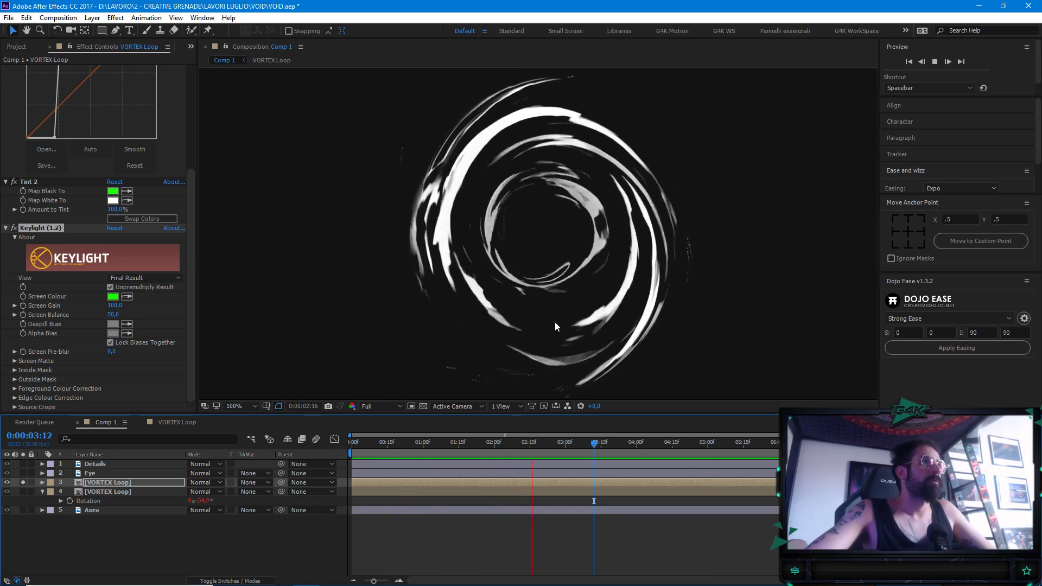
# Stop the preview and solo both VORTEX Loop layers so the highlights are shown over the purple vortex alone
pyautogui.press('space')
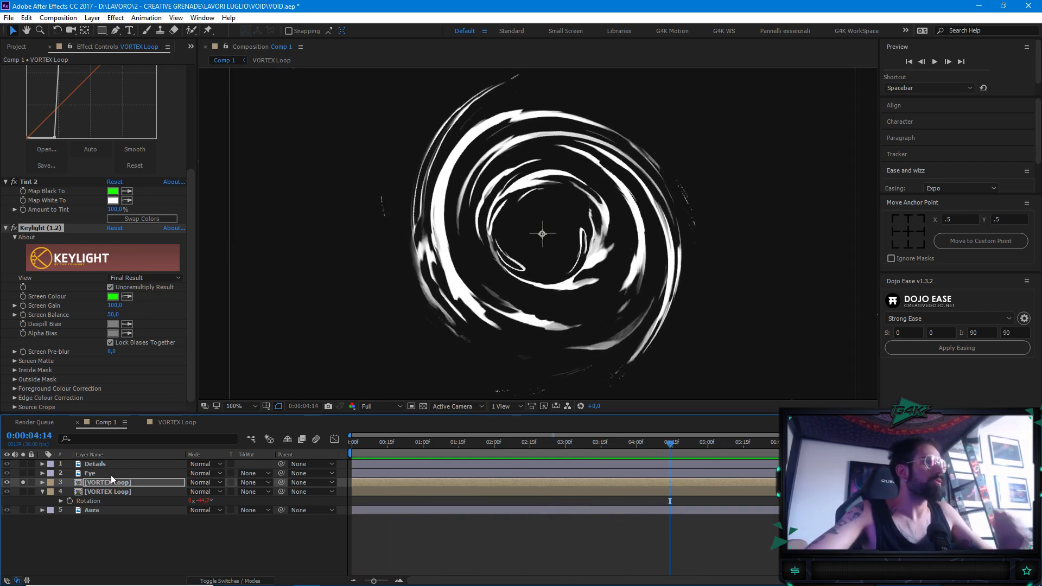
pyautogui.click(23, 483)
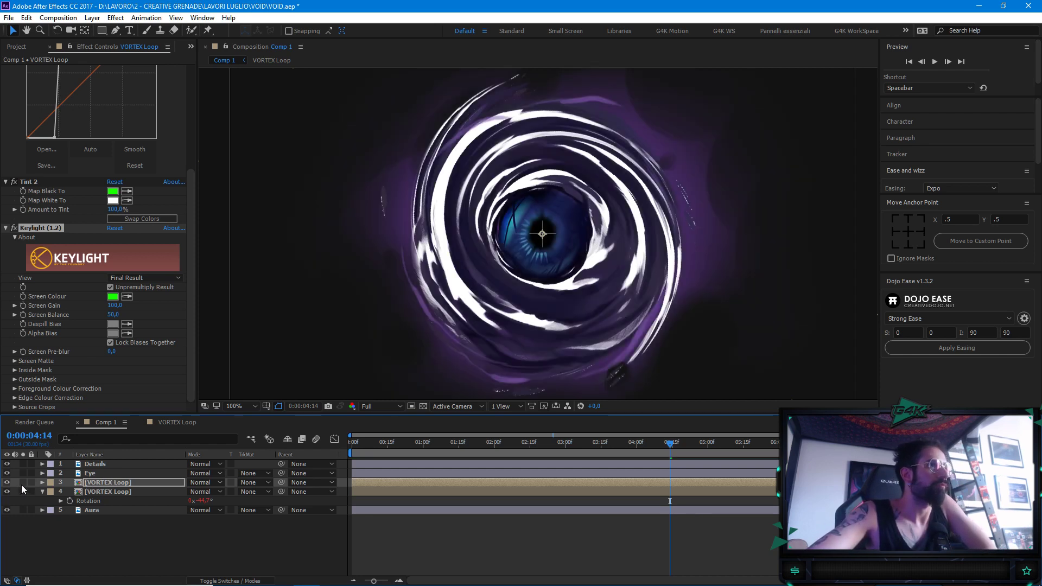
pyautogui.click(20, 494)
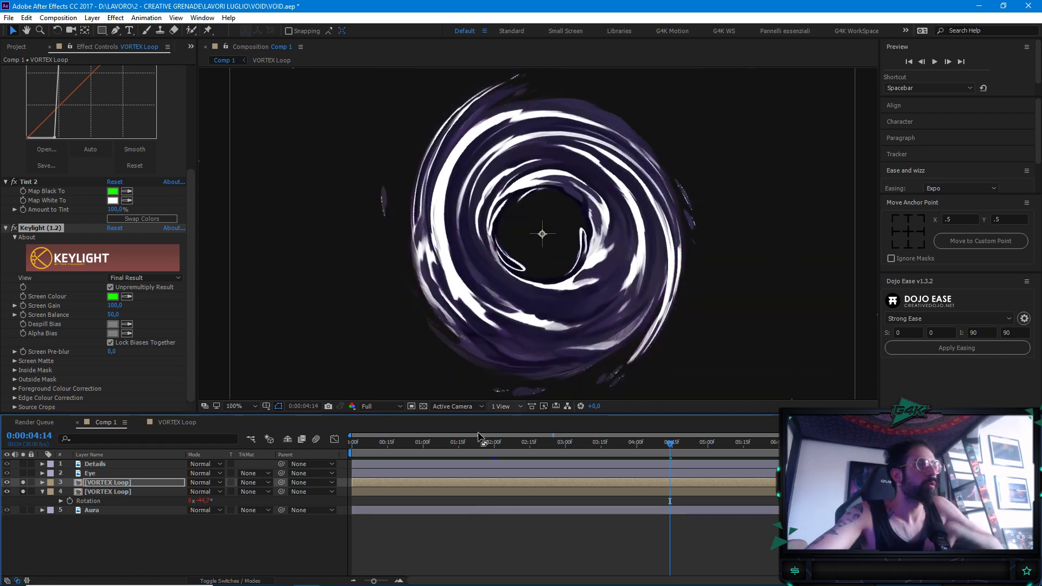
# Move the white point of the upper VORTEX Loop layer's RGB curve inward for a gentler slope that softens the highlights
pyautogui.press('.')
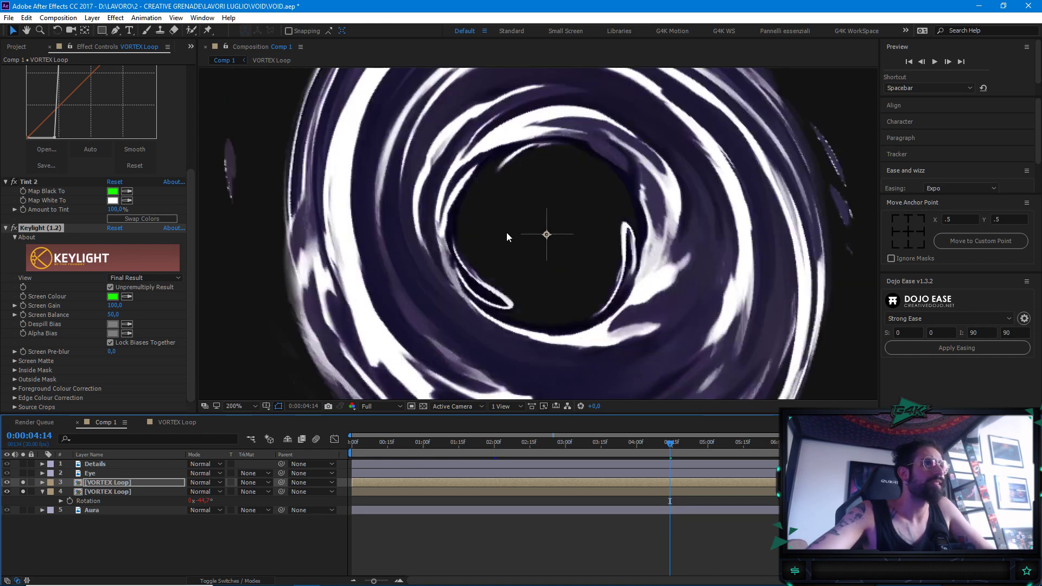
pyautogui.press('h')
pyautogui.moveTo(507, 233); pyautogui.dragTo(535, 355)
pyautogui.moveTo(387, 223); pyautogui.dragTo(442, 318)
pyautogui.moveTo(535, 245); pyautogui.dragTo(466, 275)
pyautogui.scroll(5, 185, 157)
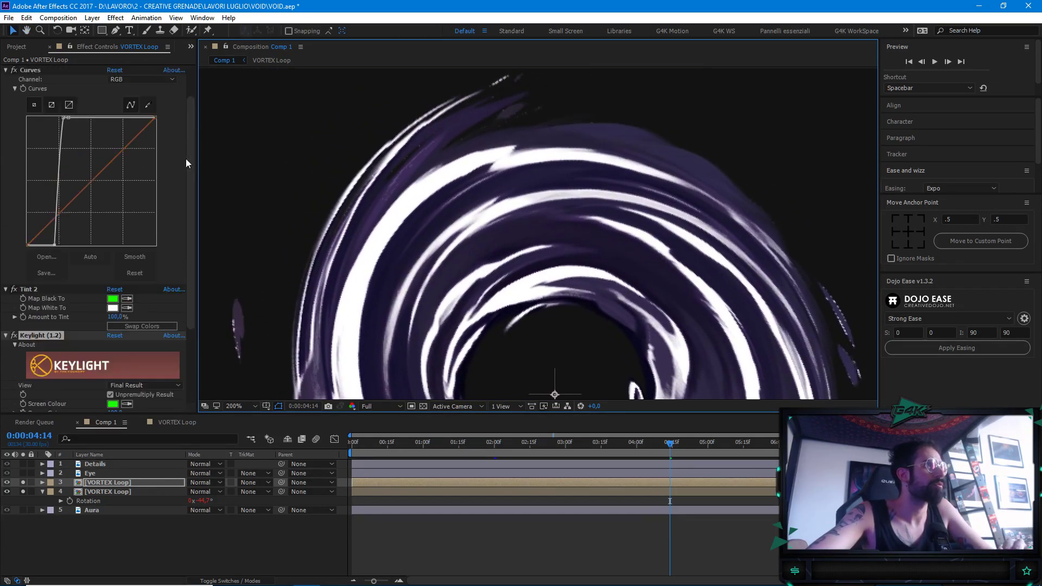
pyautogui.moveTo(578, 395); pyautogui.dragTo(554, 333)
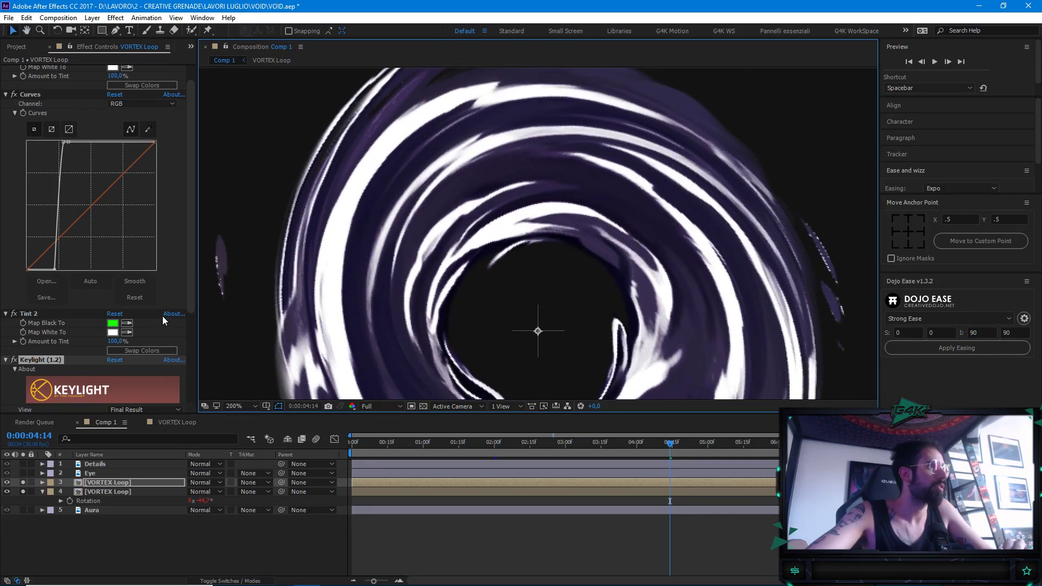
pyautogui.moveTo(63, 142); pyautogui.dragTo(77, 143)
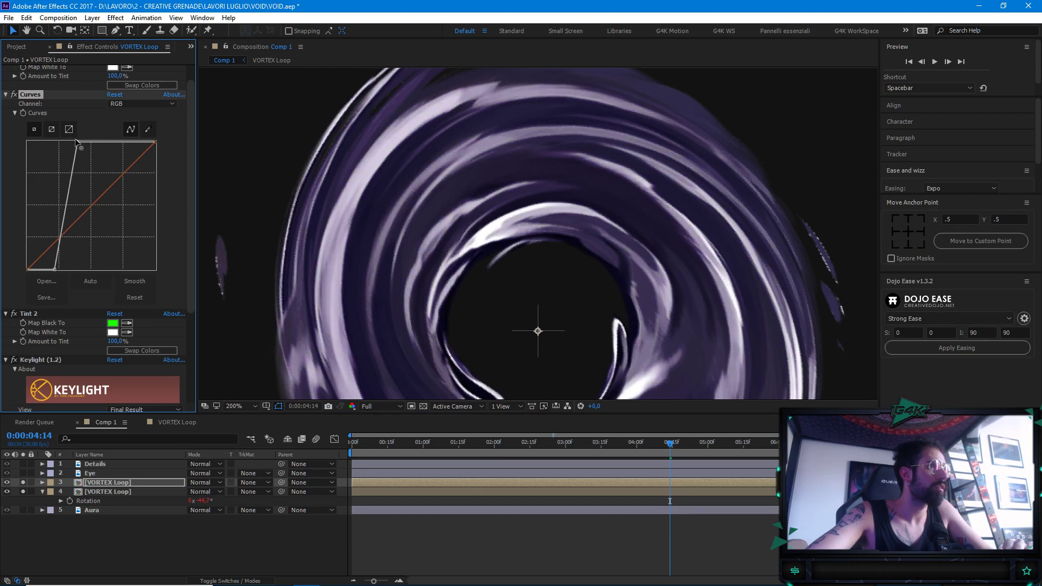
# Shift the black point of the RGB curve slightly inward and check the highlights close up and at 100%
pyautogui.scroll(-2, 481, 247)
pyautogui.scroll(2, 489, 288)
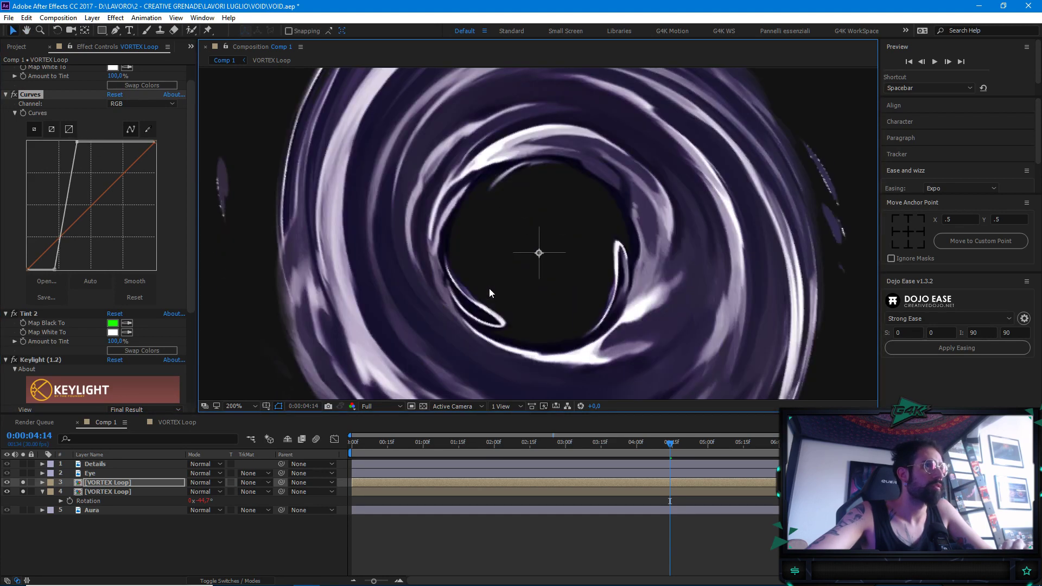
pyautogui.moveTo(55, 269); pyautogui.dragTo(58, 278)
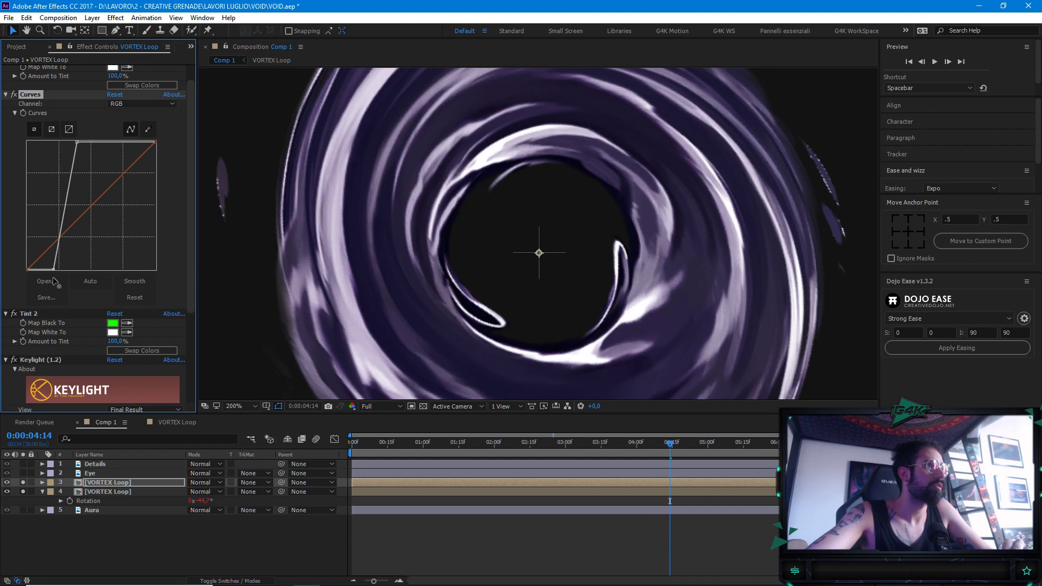
pyautogui.scroll(-2, 700, 297)
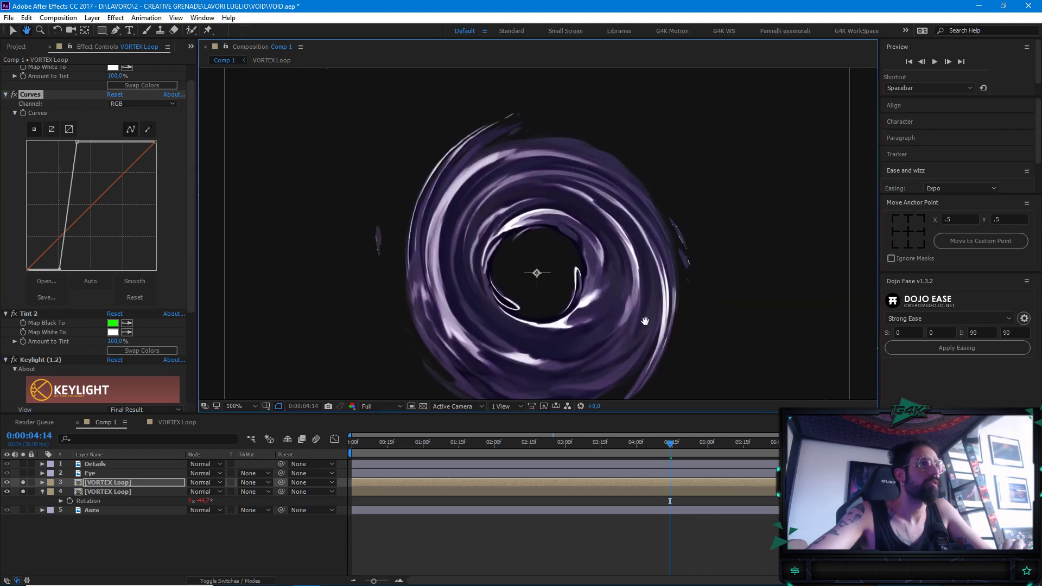
pyautogui.scroll(2, 651, 314)
pyautogui.scroll(-2, 641, 317)
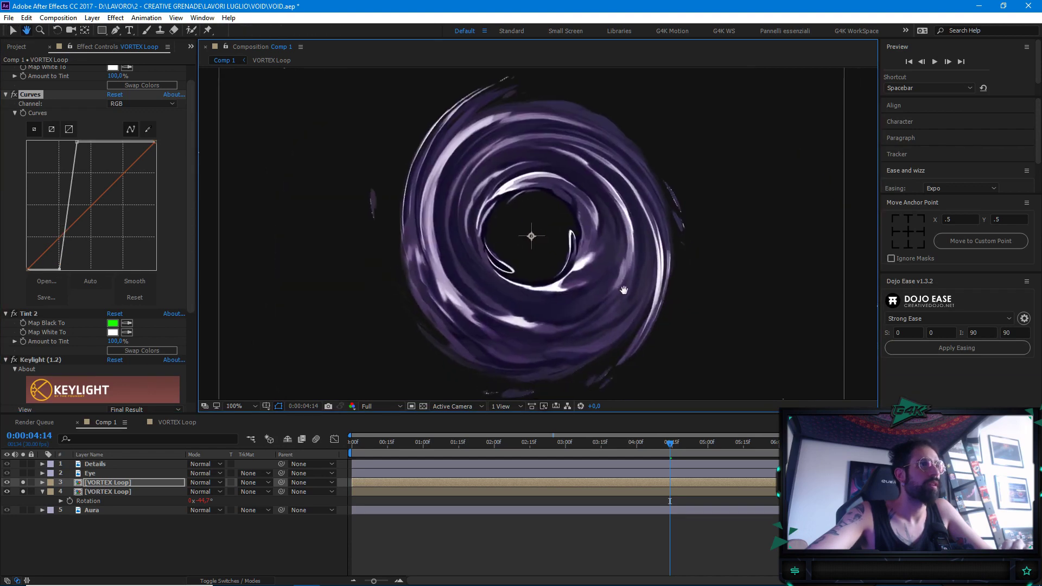
# Apply the Deep Glow effect to the upper VORTEX Loop layer, keeping its default settings
pyautogui.click(135, 481)
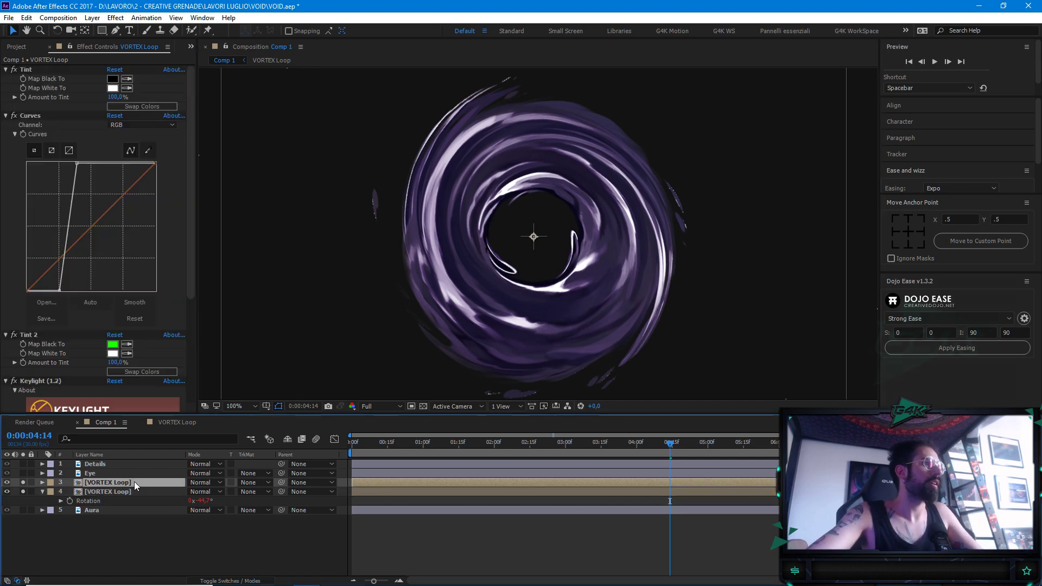
pyautogui.scroll(-5, 199, 304)
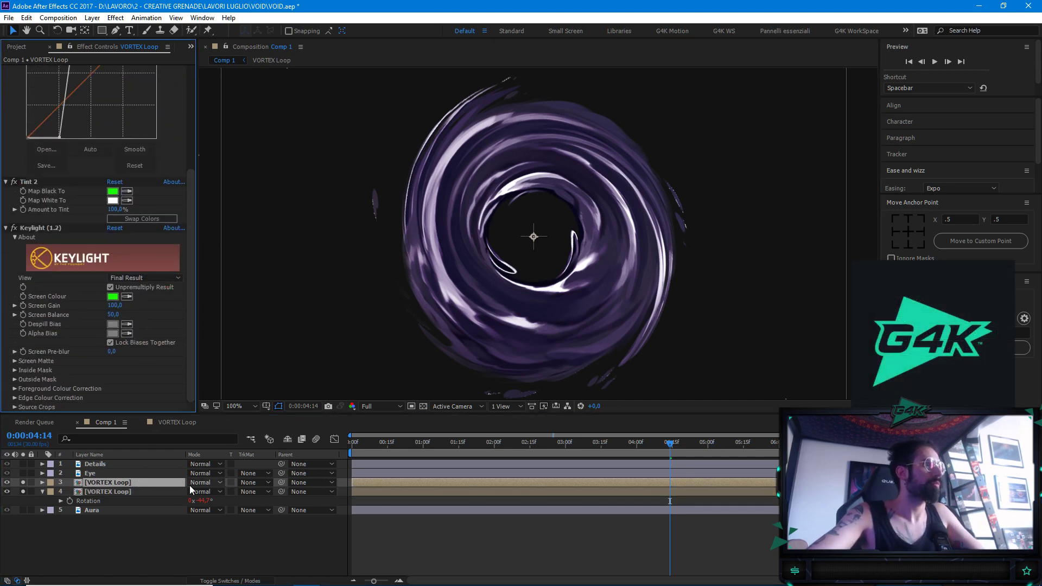
pyautogui.click(132, 481)
pyautogui.hotkey('ctrl', 'space')
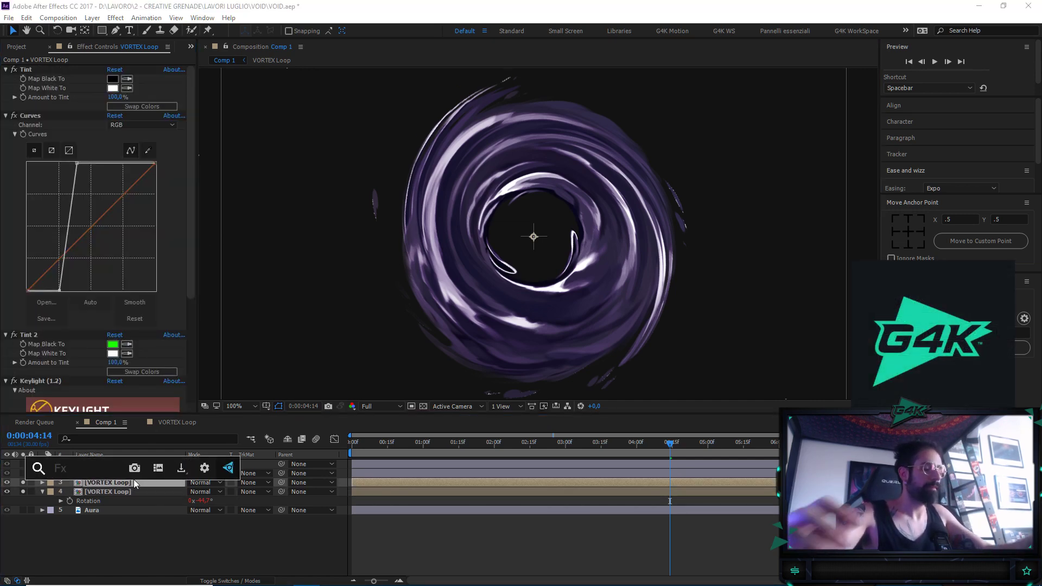
pyautogui.write('deep')
pyautogui.press('Return')
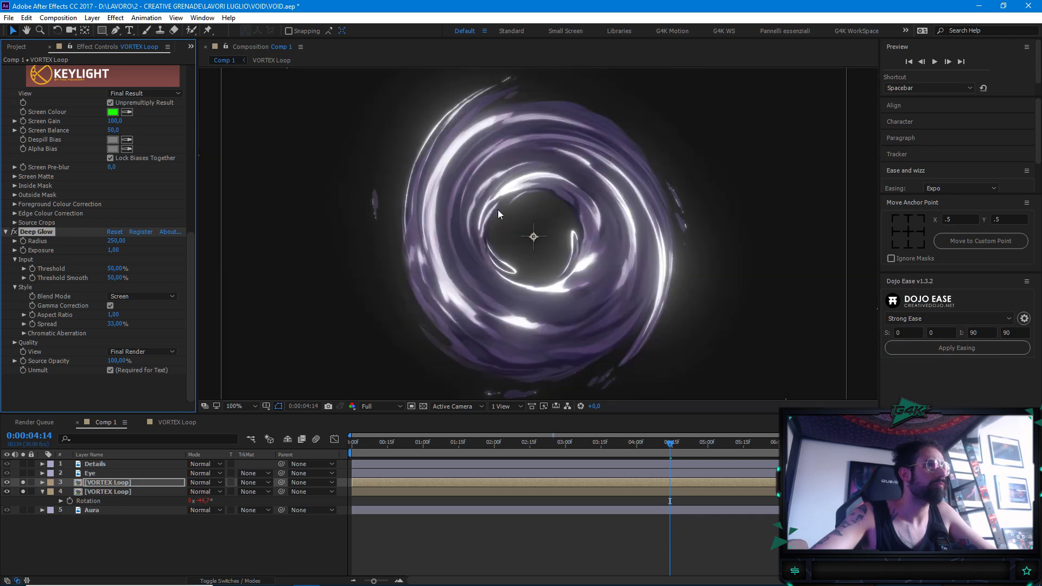
pyautogui.moveTo(581, 221); pyautogui.dragTo(571, 231)
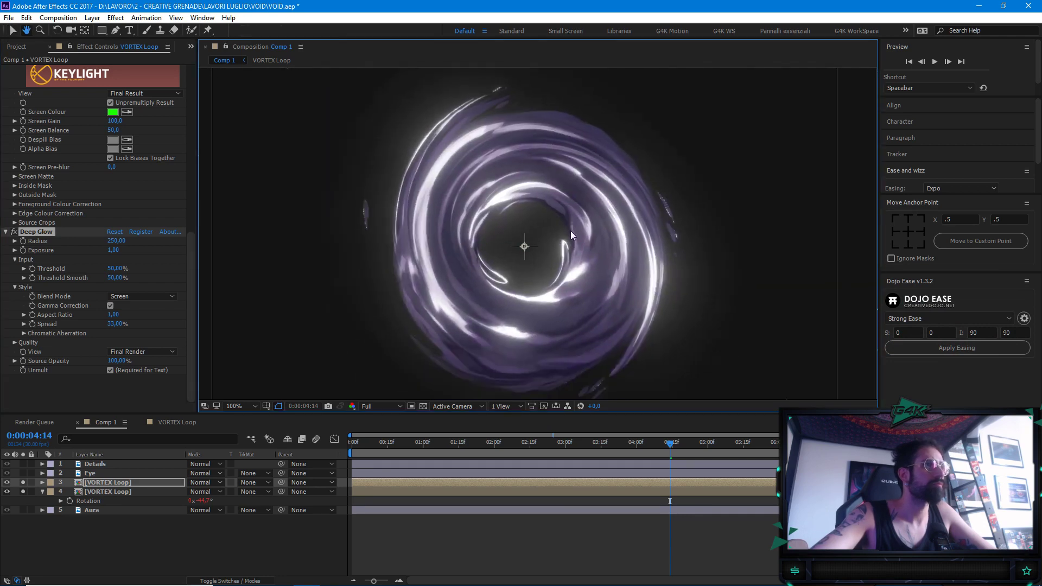
# Set the upper VORTEX Loop layer's blending mode to Add and preview the glowing vortex from near the start
pyautogui.click(114, 482)
pyautogui.click(205, 482)
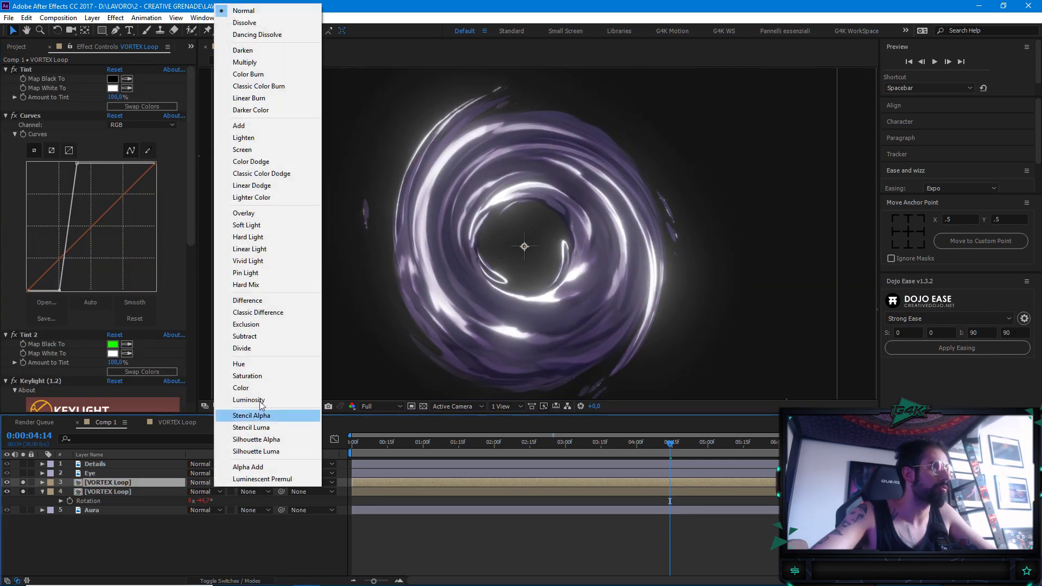
pyautogui.click(274, 129)
pyautogui.scroll(3, 614, 222)
pyautogui.scroll(-6, 622, 298)
pyautogui.press('v')
pyautogui.click(370, 443)
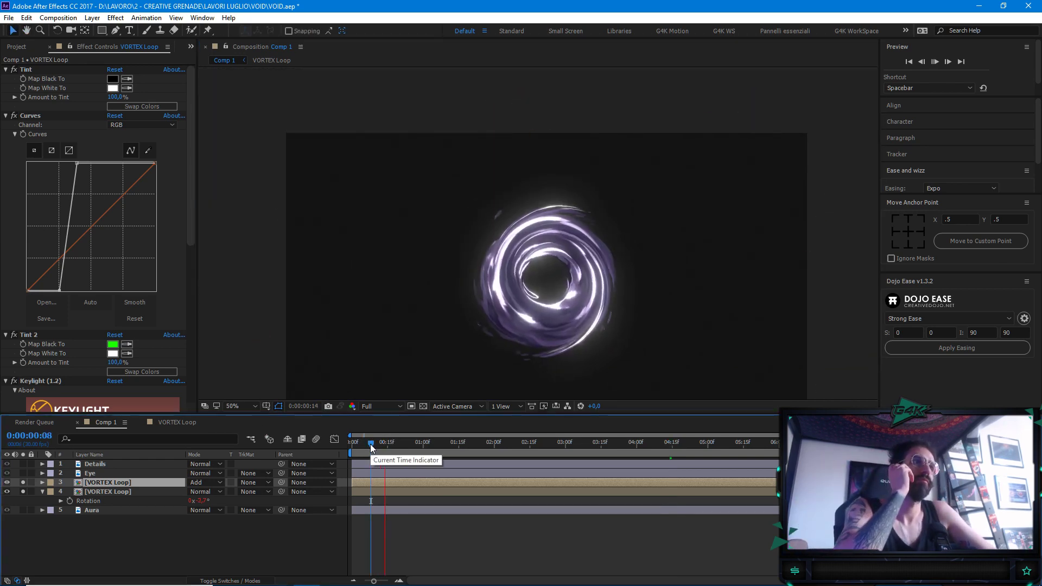
pyautogui.scroll(2, 463, 298)
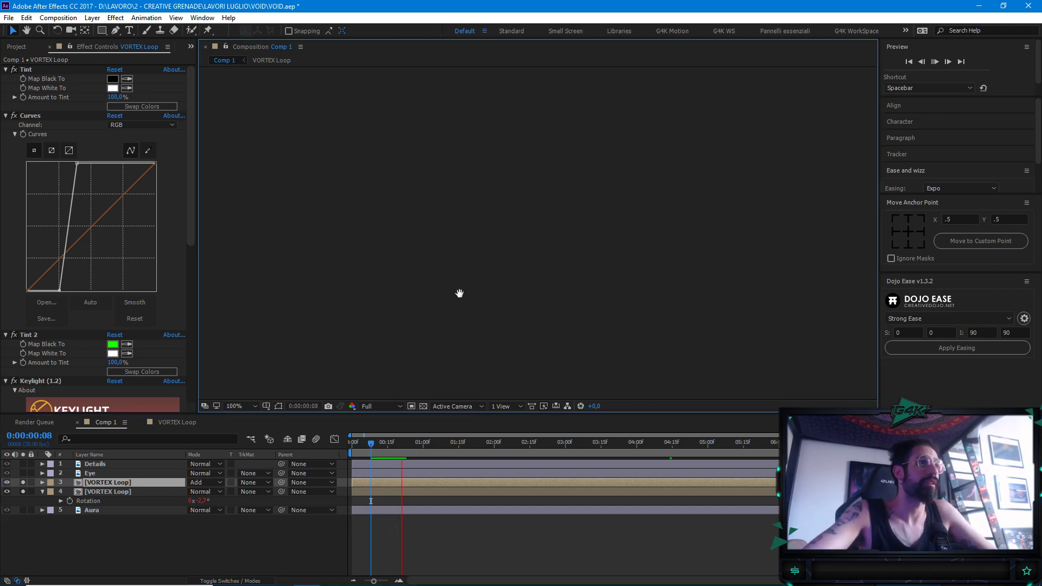
pyautogui.press('v')
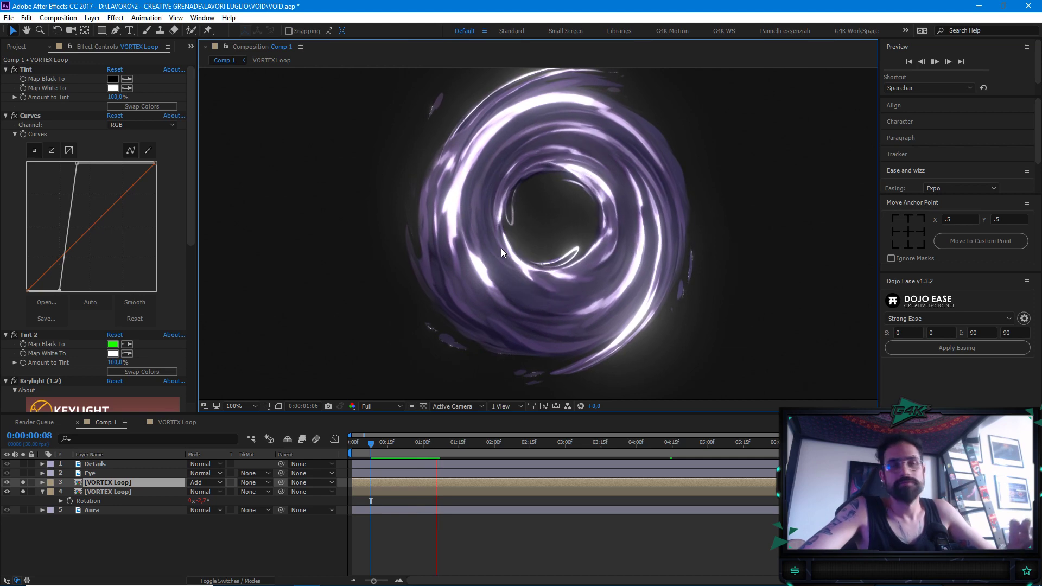
# Limit the work area to about the first two seconds and play a preview of the glowing vortex
pyautogui.click(496, 444)
pyautogui.moveTo(496, 447); pyautogui.dragTo(427, 434)
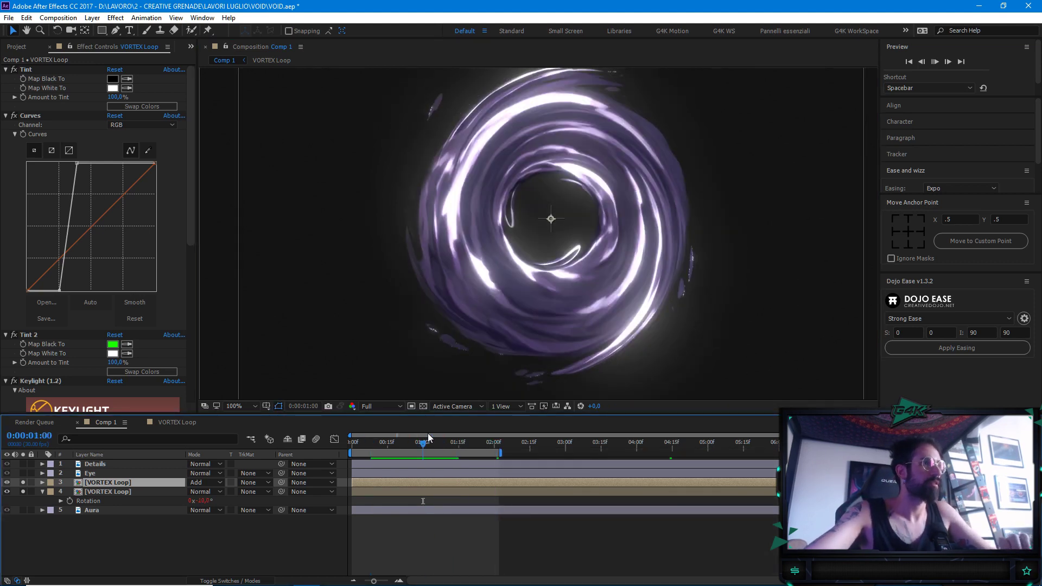
pyautogui.press('space')
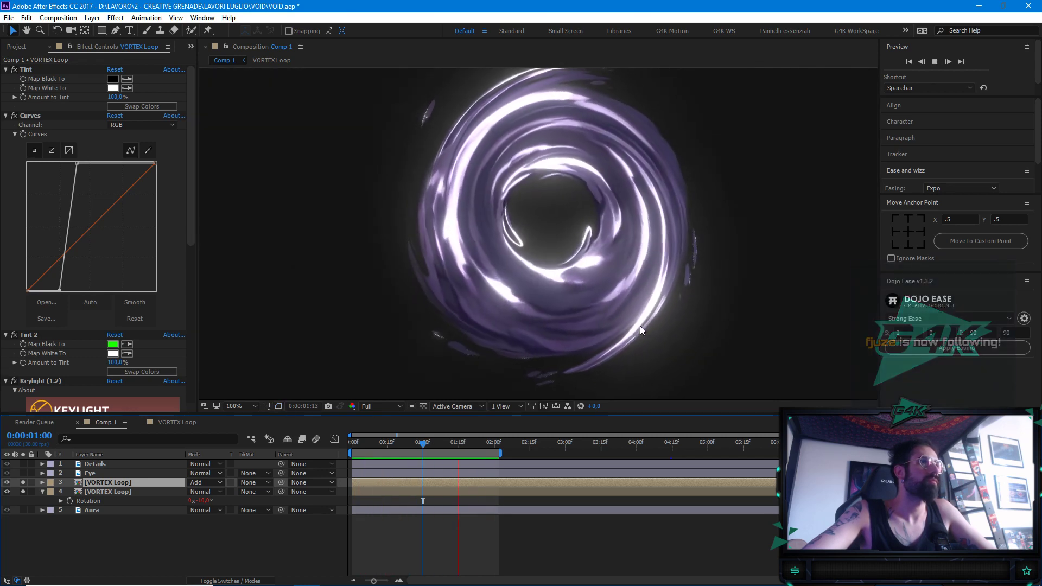
pyautogui.press('space')
pyautogui.moveTo(469, 447); pyautogui.dragTo(423, 443)
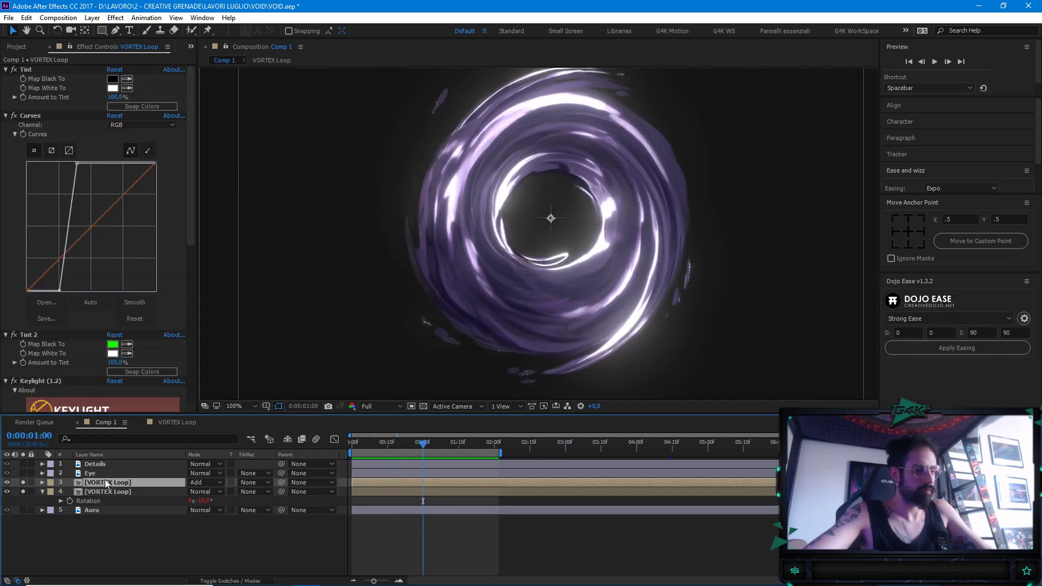
# Enable time remapping on the upper VORTEX Loop layer and extend the work area's end to about 0:00:04:14
pyautogui.click(113, 484)
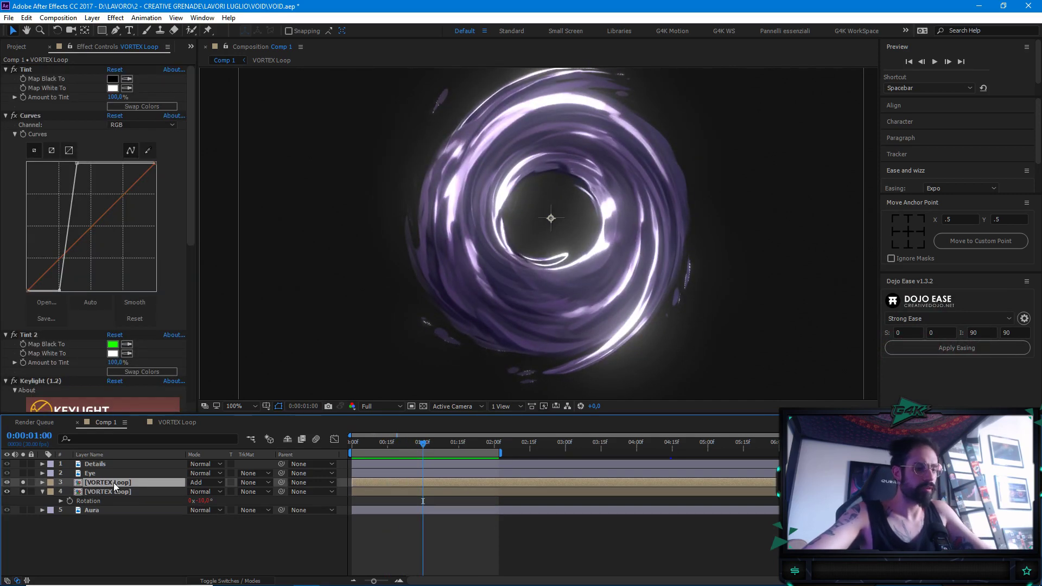
pyautogui.press('r')
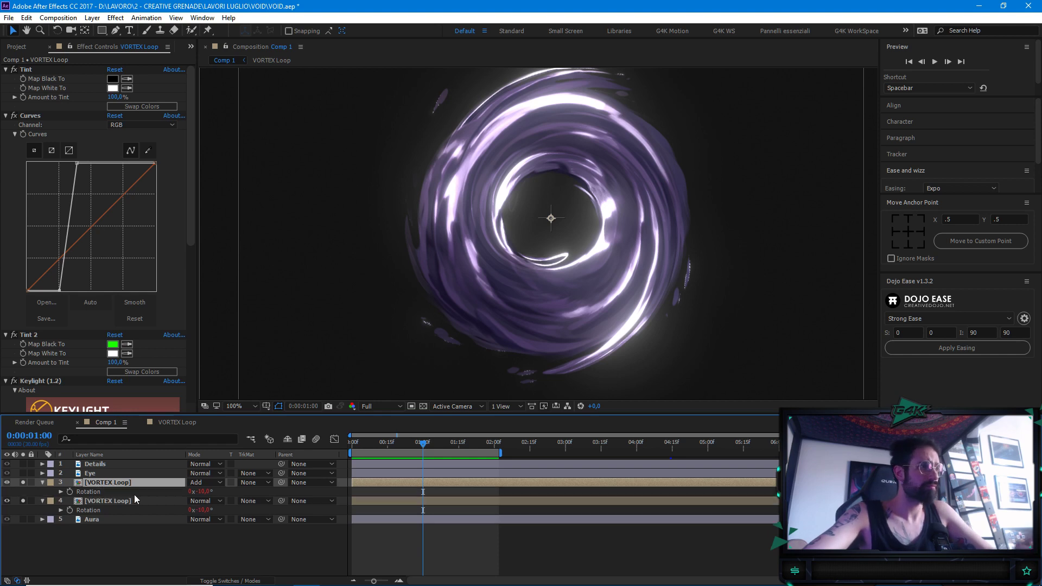
pyautogui.hotkey('ctrl', 'alt', 't')
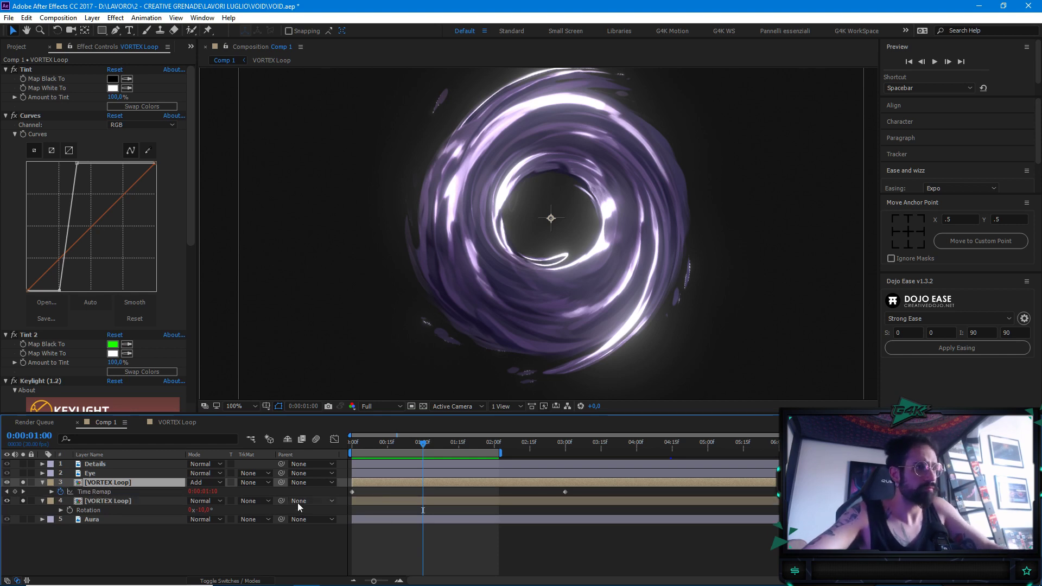
pyautogui.click(561, 448)
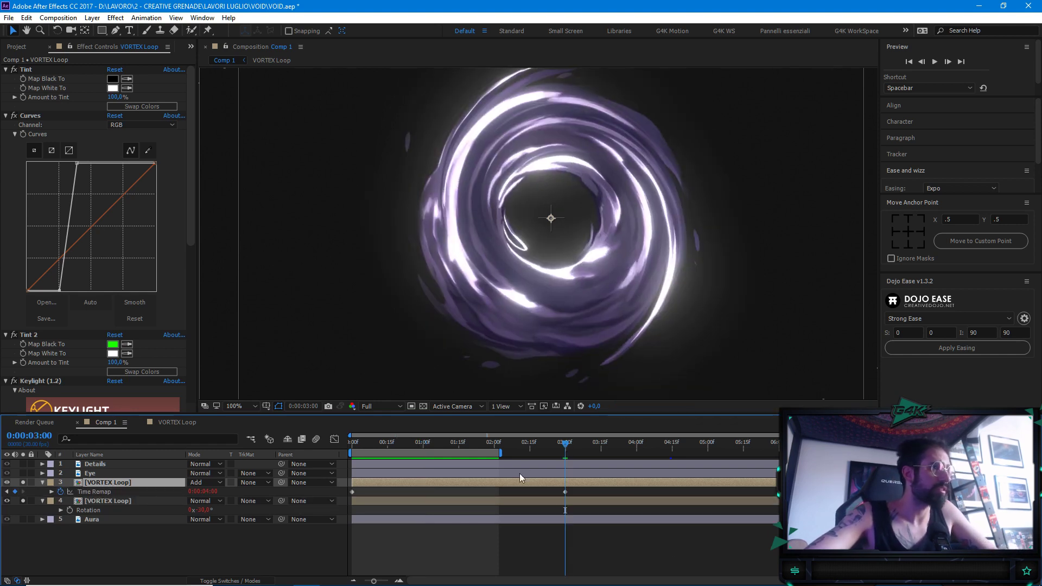
pyautogui.moveTo(505, 448); pyautogui.dragTo(669, 448)
# Move the upper VORTEX Loop layer's last Time Remap keyframe to about 0:00:01:15 and preview the result from the start
pyautogui.click(492, 451)
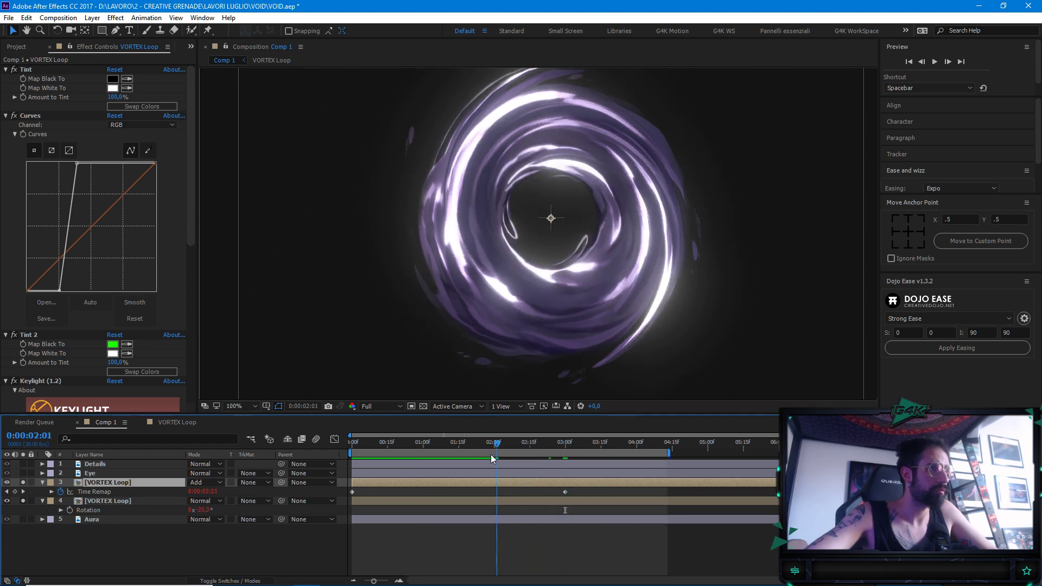
pyautogui.click(566, 448)
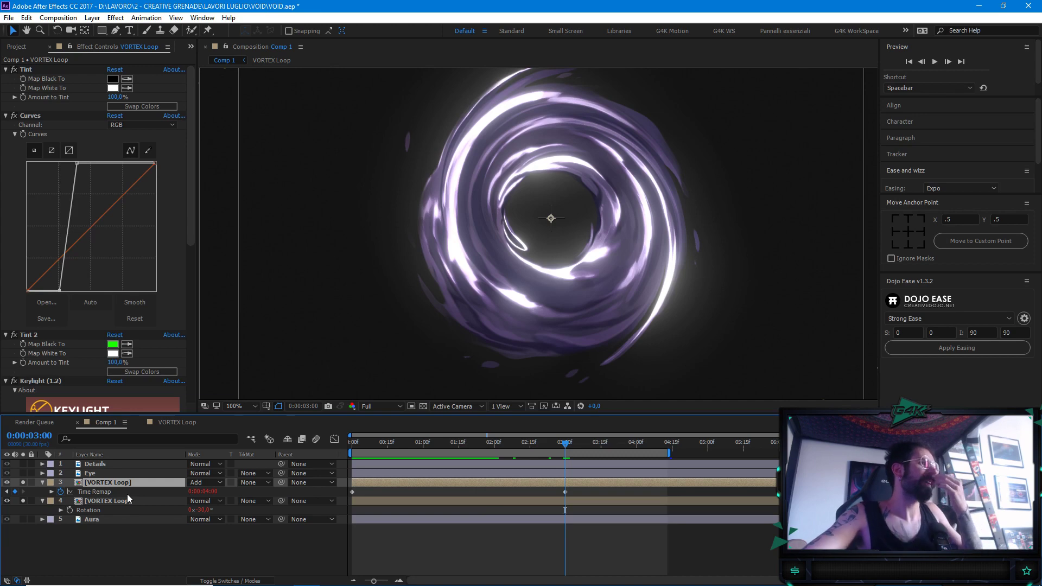
pyautogui.click(369, 449)
pyautogui.click(564, 448)
pyautogui.moveTo(565, 452); pyautogui.dragTo(459, 455)
pyautogui.moveTo(565, 493); pyautogui.dragTo(457, 499)
pyautogui.press('Home')
pyautogui.press('space')
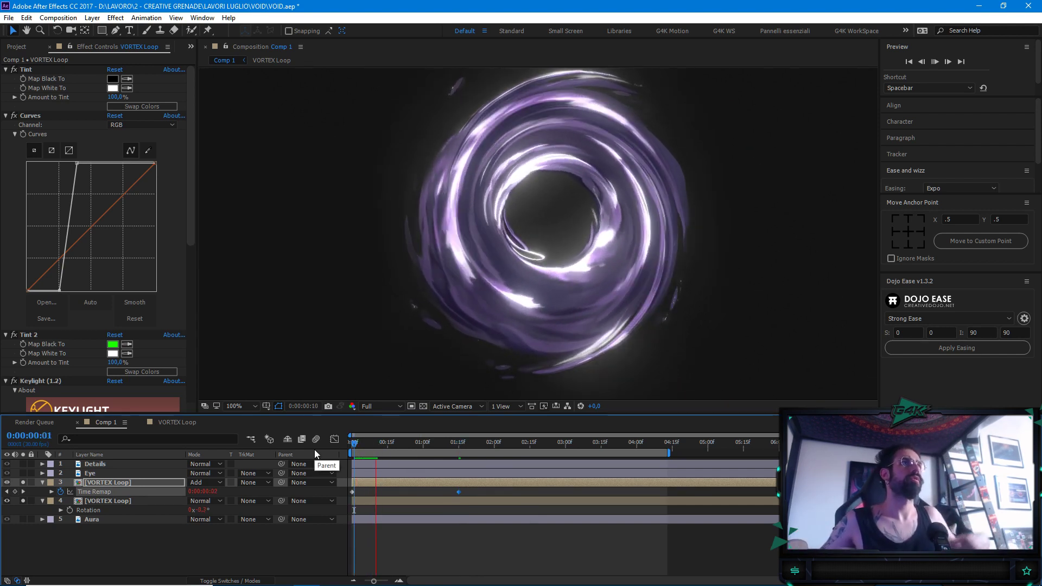
pyautogui.press('space')
# Try to offset the Rotation value of the upper VORTEX Loop layer
pyautogui.press('r')
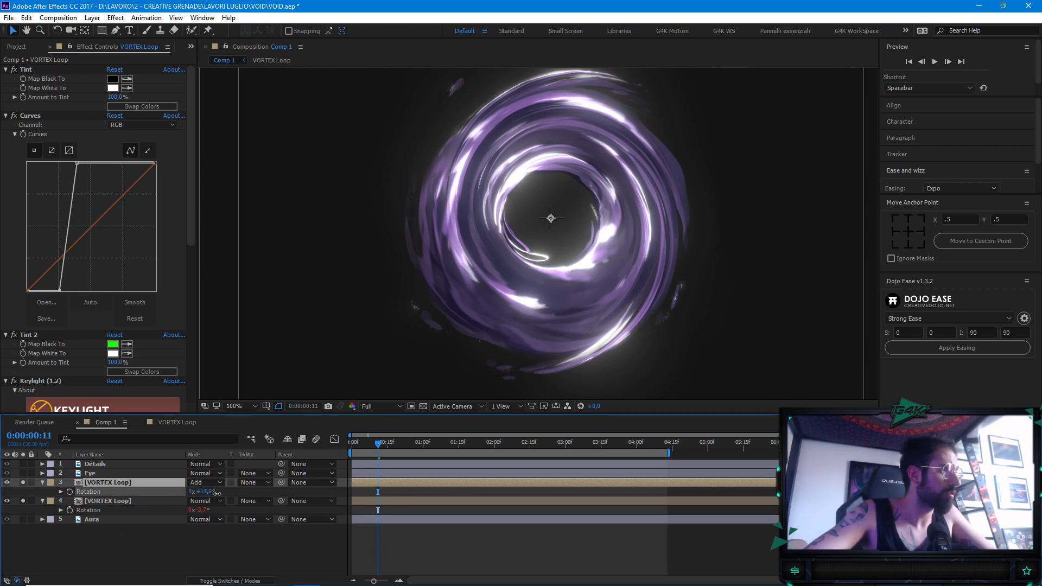
pyautogui.moveTo(220, 491); pyautogui.dragTo(223, 491)
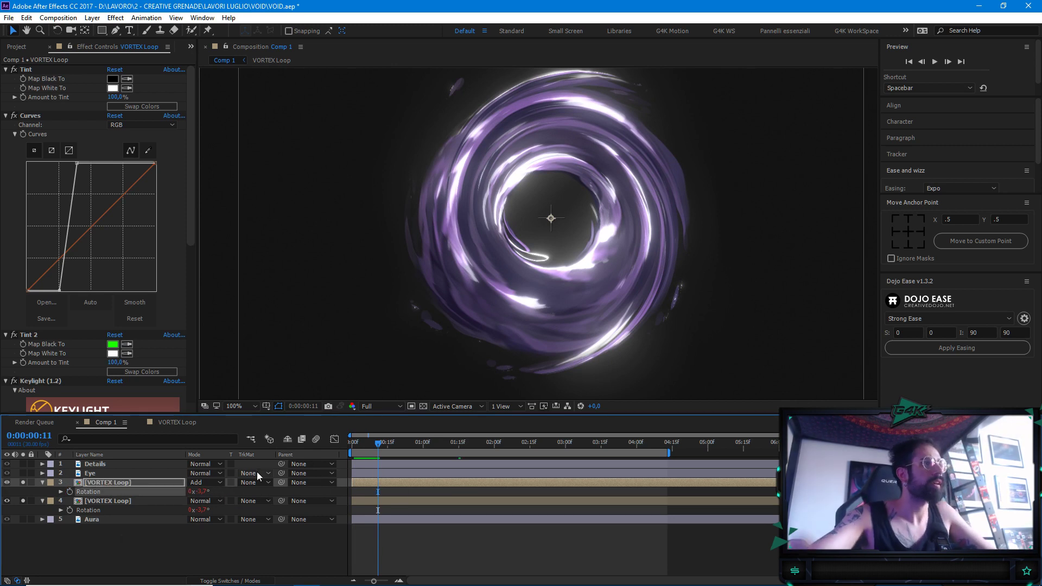
pyautogui.click(132, 553)
# Create a null object in Comp 1 and name it Vortex details rotation
pyautogui.click(107, 485)
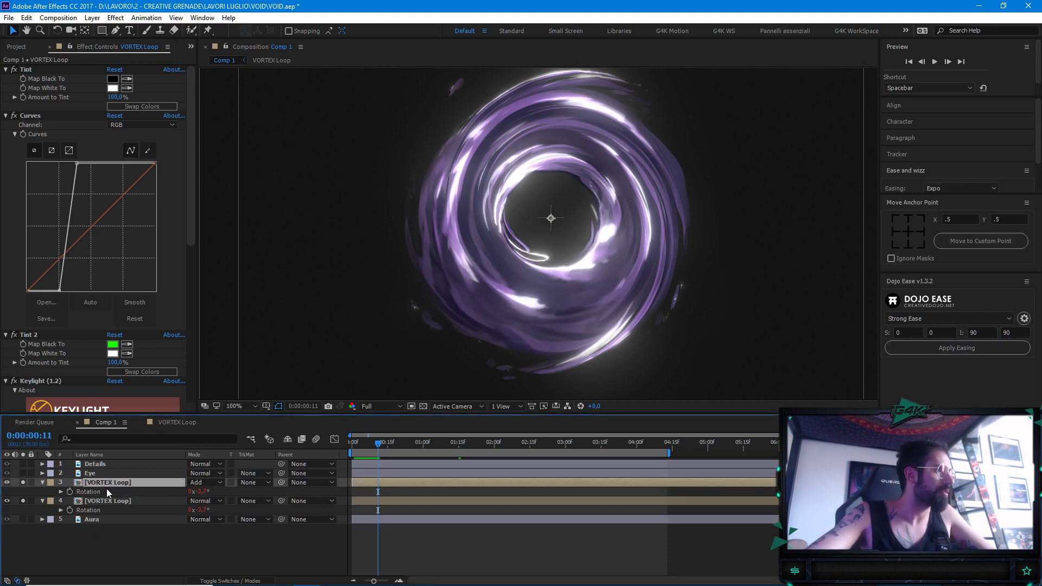
pyautogui.click(131, 501)
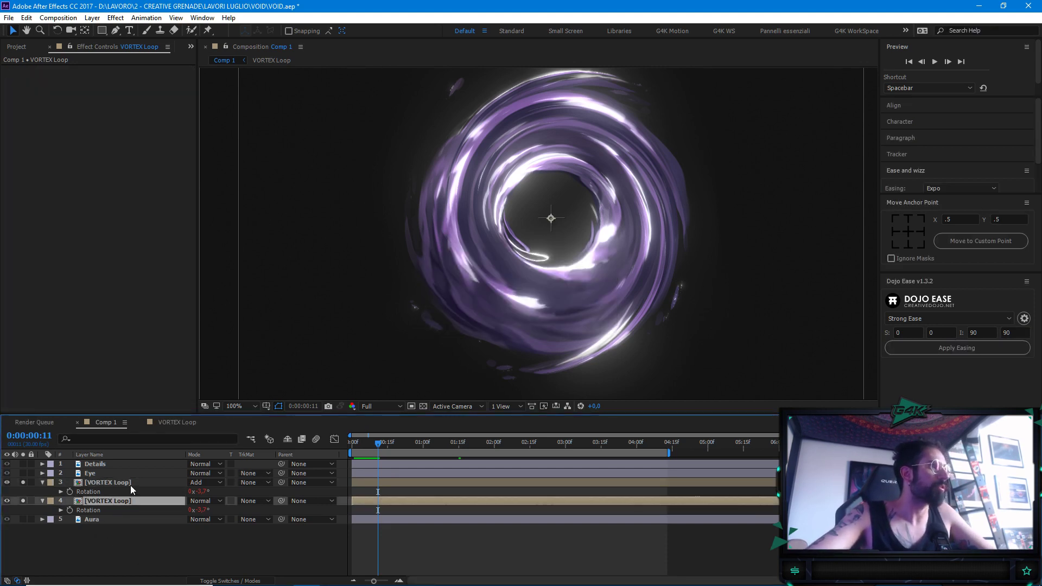
pyautogui.click(131, 486)
pyautogui.rightClick(149, 535)
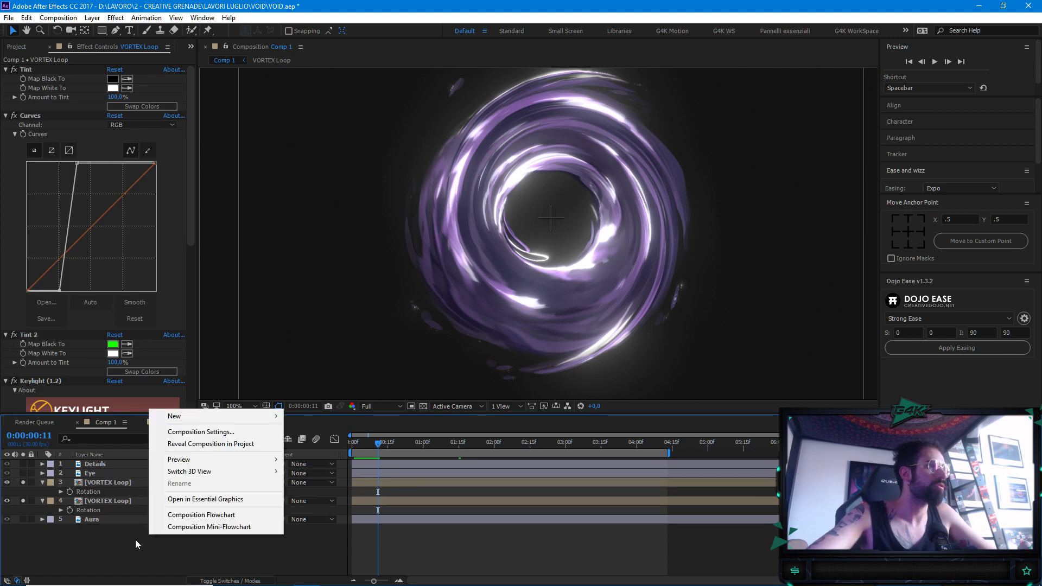
pyautogui.moveTo(188, 415)
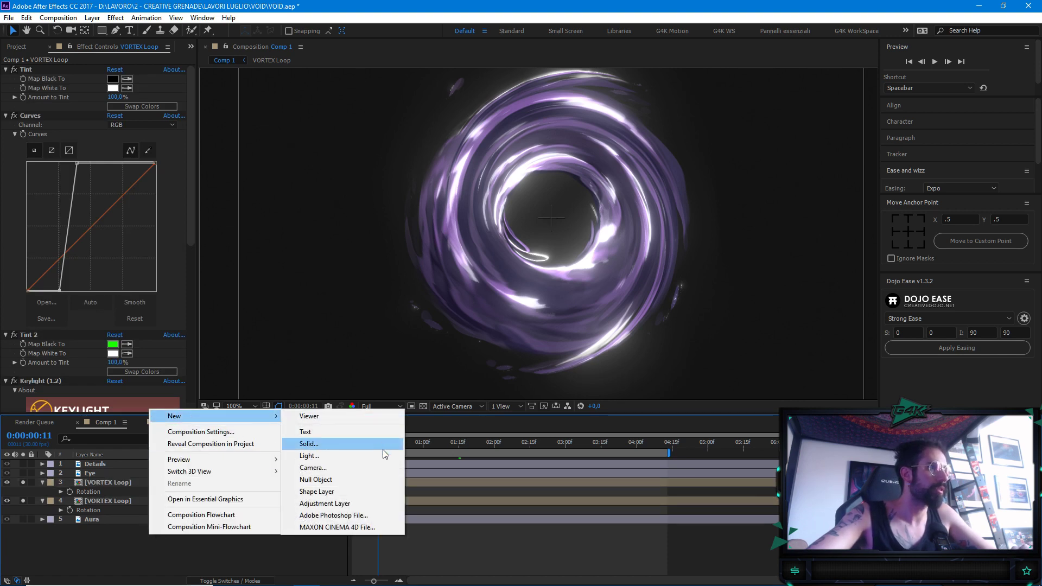
pyautogui.click(367, 480)
pyautogui.press('Return')
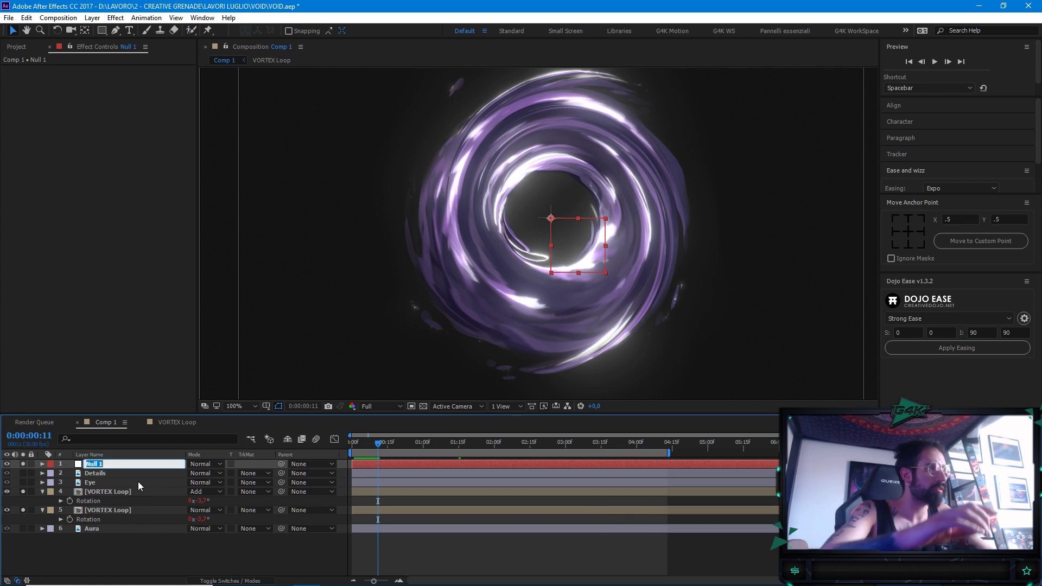
pyautogui.write('Vortex details rotati')
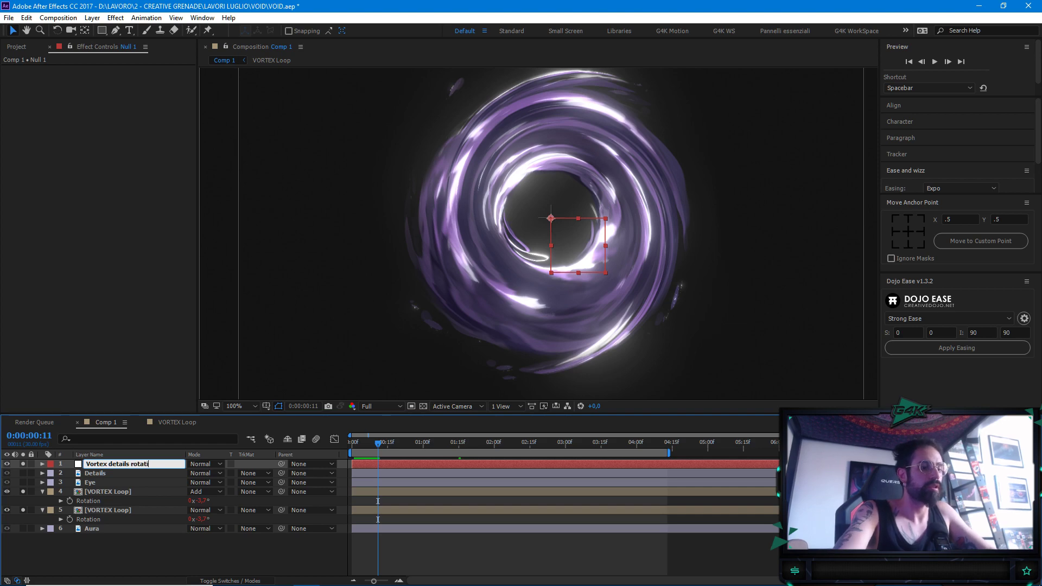
# Move the Vortex details rotation null directly above the upper VORTEX Loop layer and parent that layer to it
pyautogui.moveTo(144, 465); pyautogui.dragTo(149, 487)
pyautogui.press('.')
pyautogui.click(140, 490)
pyautogui.moveTo(281, 492); pyautogui.dragTo(157, 482)
pyautogui.press(',')
pyautogui.press('.')
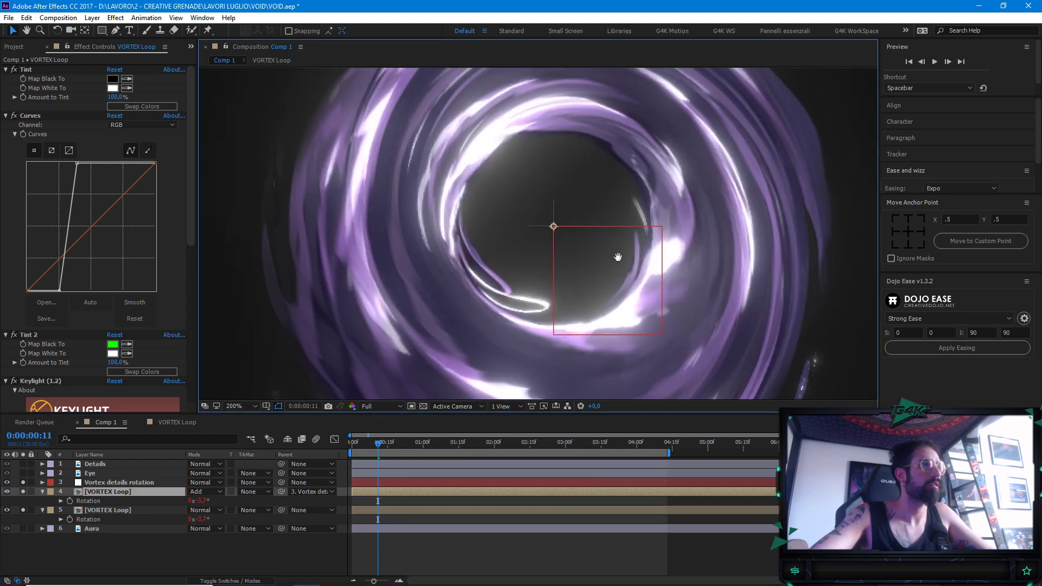
pyautogui.press(',')
# Rotate the Vortex details rotation null to about -92° so the bright streaks are offset from the base vortex
pyautogui.click(129, 484)
pyautogui.press('r')
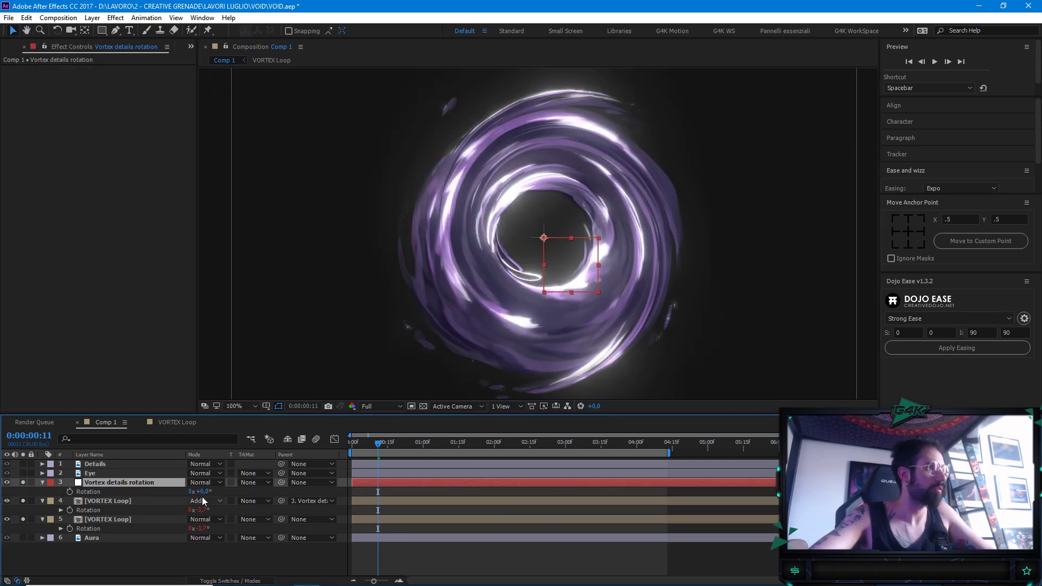
pyautogui.moveTo(202, 491); pyautogui.dragTo(152, 487)
pyautogui.click(129, 501)
pyautogui.click(135, 483)
pyautogui.press('h')
pyautogui.moveTo(564, 258); pyautogui.dragTo(556, 256)
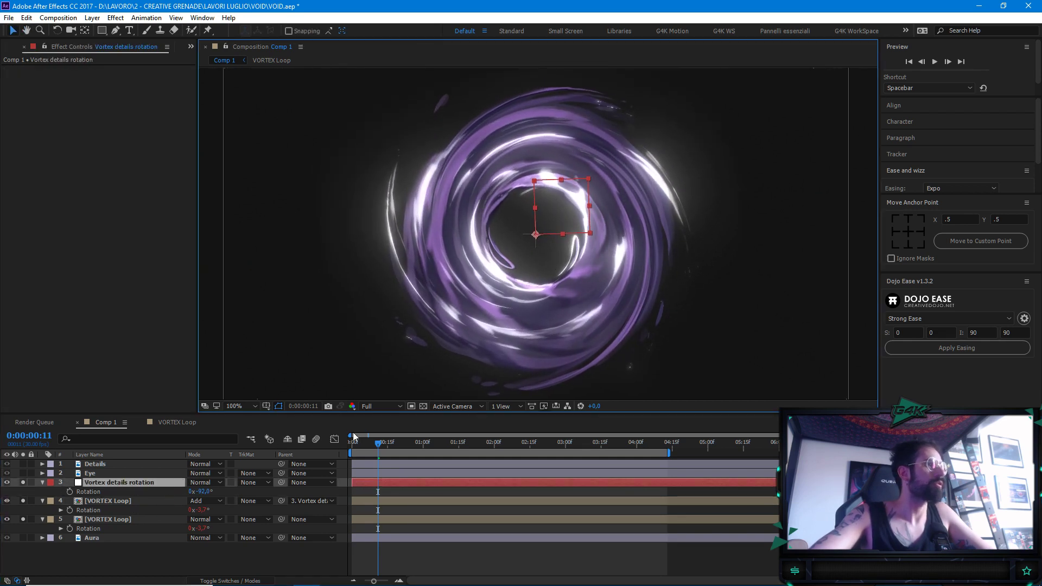
# Preview the offset highlights from the start of Comp 1, at both full-frame and closer zoom
pyautogui.moveTo(378, 451); pyautogui.dragTo(322, 444)
pyautogui.press('space')
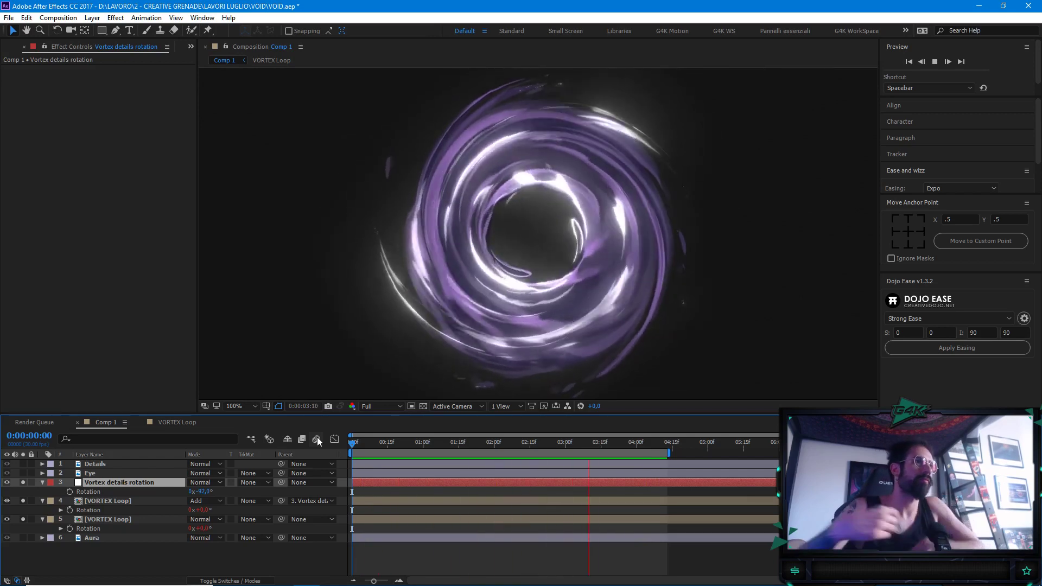
pyautogui.press('space')
pyautogui.scroll(-2, 497, 280)
pyautogui.press('space')
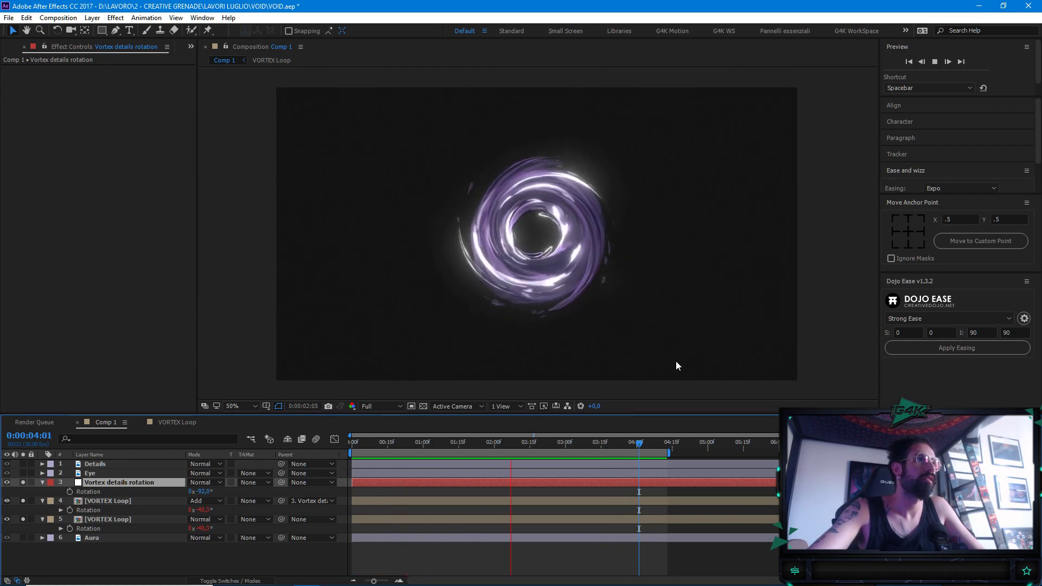
pyautogui.press('.')
pyautogui.press('space')
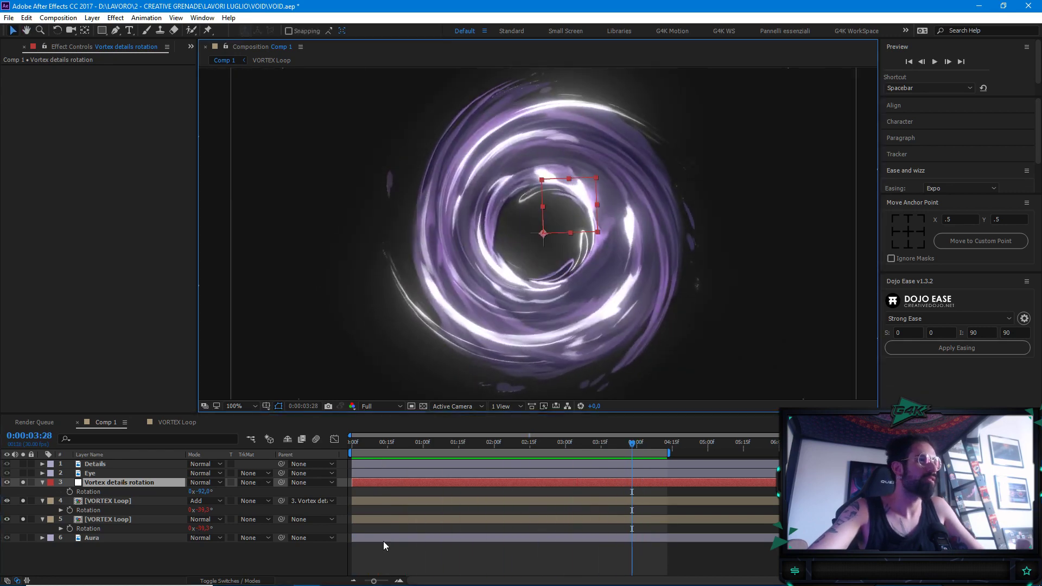
# Move the upper VORTEX Loop layer's last Time Remap keyframe to about 0:00:03:00 and preview the result
pyautogui.press('r')
pyautogui.click(132, 493)
pyautogui.press('u')
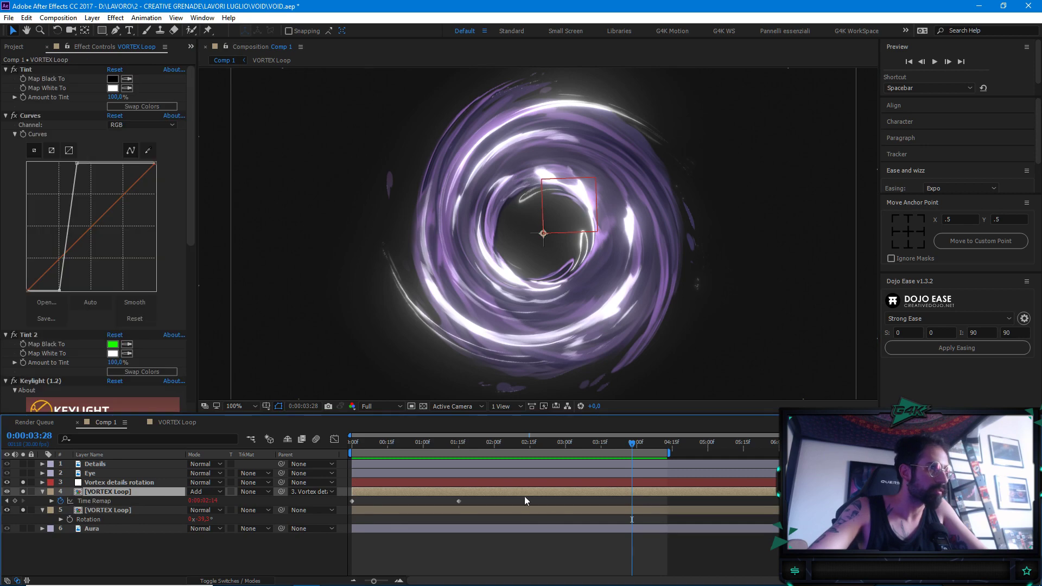
pyautogui.click(453, 508)
pyautogui.press('u')
pyautogui.moveTo(475, 445); pyautogui.dragTo(567, 454)
pyautogui.moveTo(459, 501); pyautogui.dragTo(564, 501)
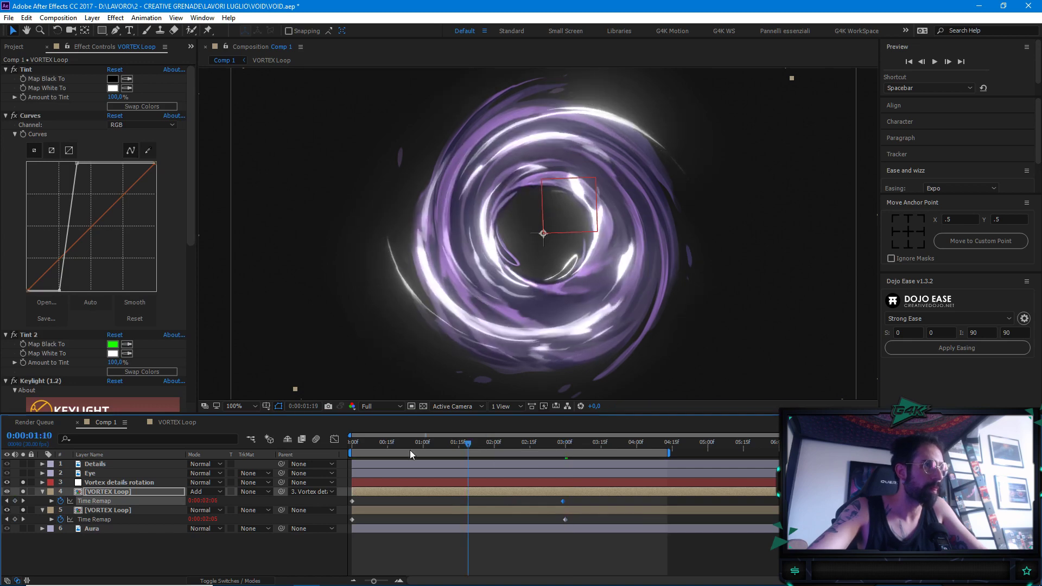
pyautogui.press('space')
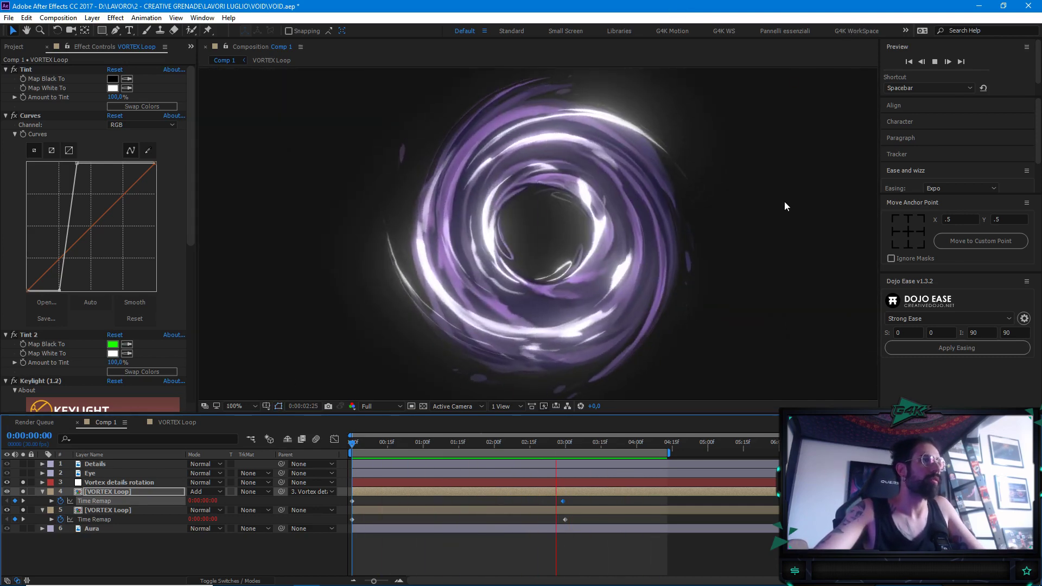
pyautogui.press('space')
# Sample a muted purple from the vortex as the Map White To colour of Tint 2 on the upper VORTEX Loop layer
pyautogui.click(140, 491)
pyautogui.moveTo(193, 224); pyautogui.dragTo(193, 319)
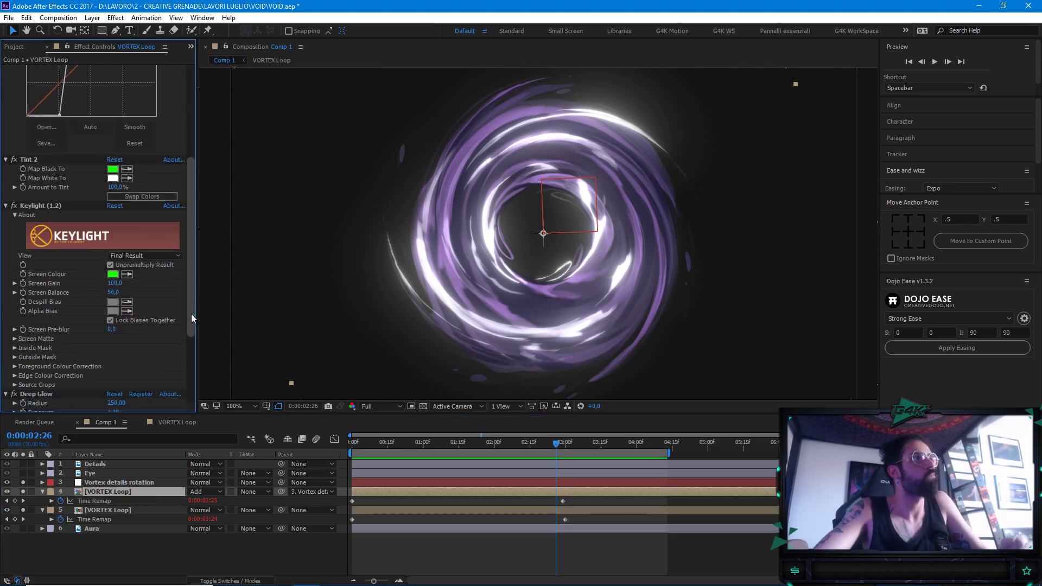
pyautogui.press('.')
pyautogui.moveTo(563, 277); pyautogui.dragTo(566, 298)
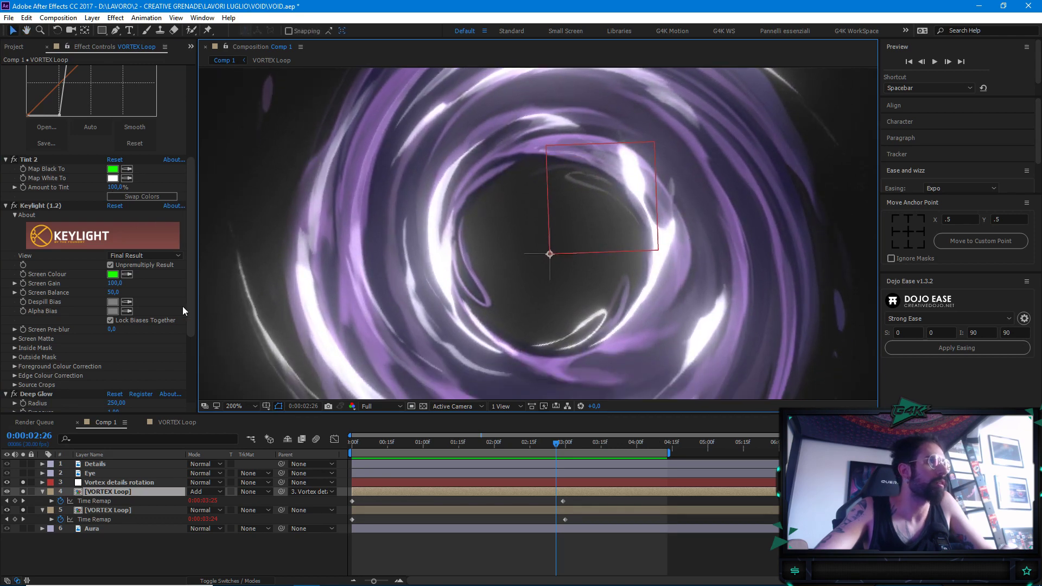
pyautogui.scroll(-2, 180, 305)
pyautogui.scroll(4, 184, 326)
pyautogui.click(130, 231)
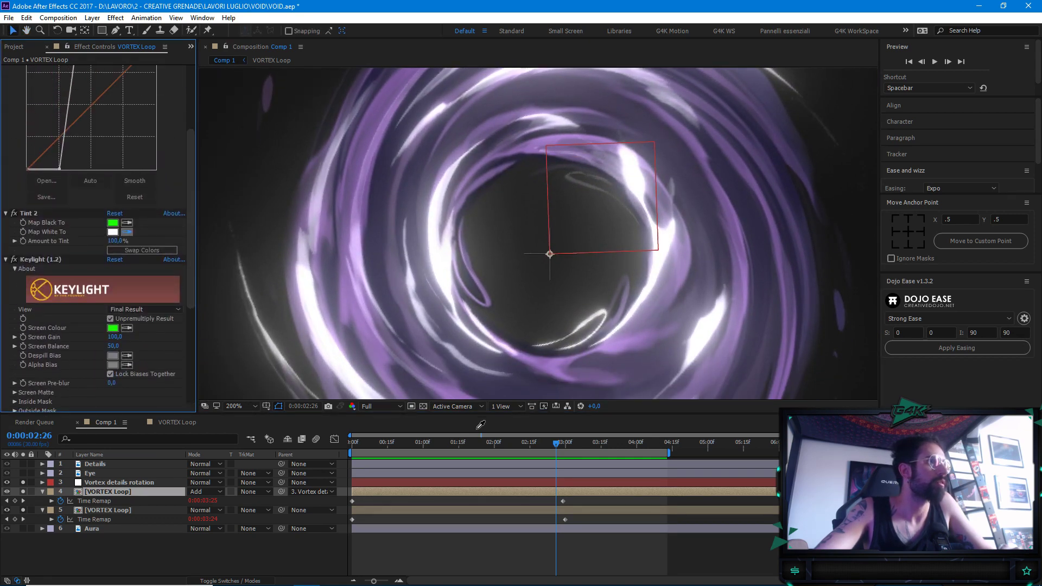
pyautogui.click(380, 346)
pyautogui.scroll(-2, 530, 304)
pyautogui.moveTo(533, 341); pyautogui.dragTo(532, 288)
pyautogui.scroll(1, 531, 313)
pyautogui.scroll(-1, 532, 313)
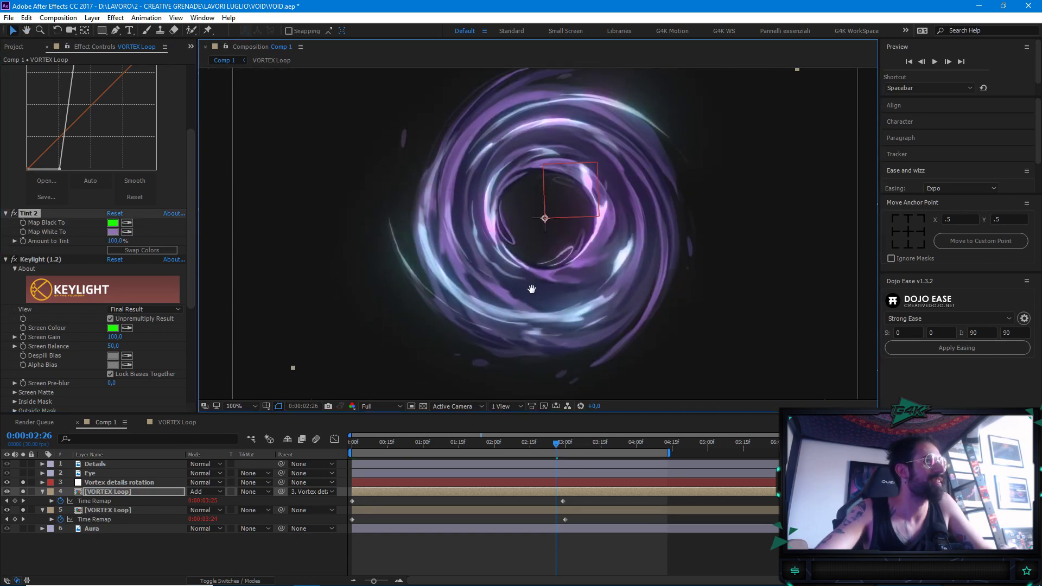
pyautogui.scroll(1, 532, 289)
pyautogui.moveTo(526, 343); pyautogui.dragTo(489, 329)
# Set Tint 2's Map White To colour on the upper VORTEX Loop layer to the vivid purple 8E24F1
pyautogui.scroll(-3, 188, 309)
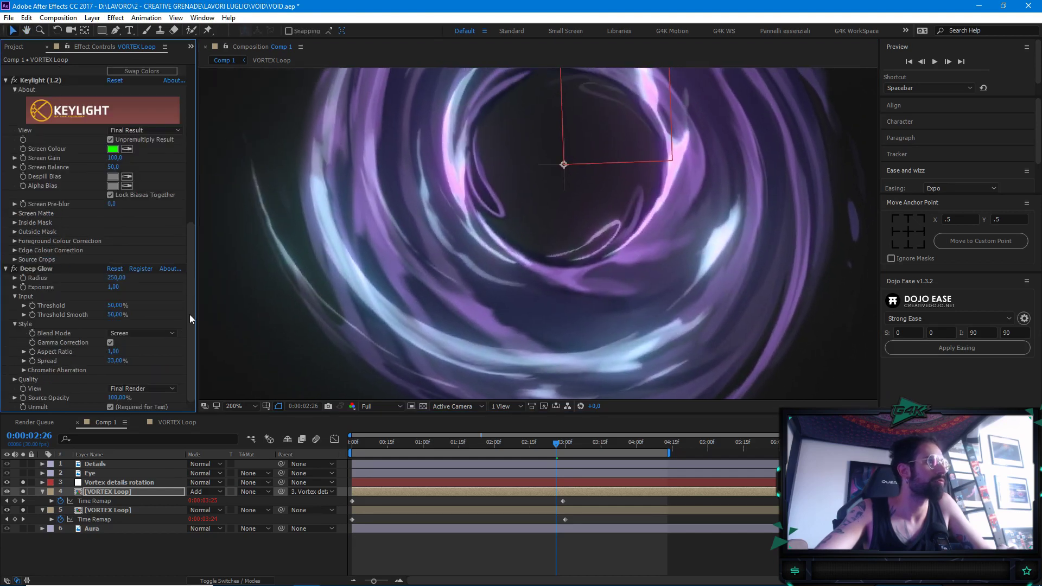
pyautogui.scroll(2, 190, 314)
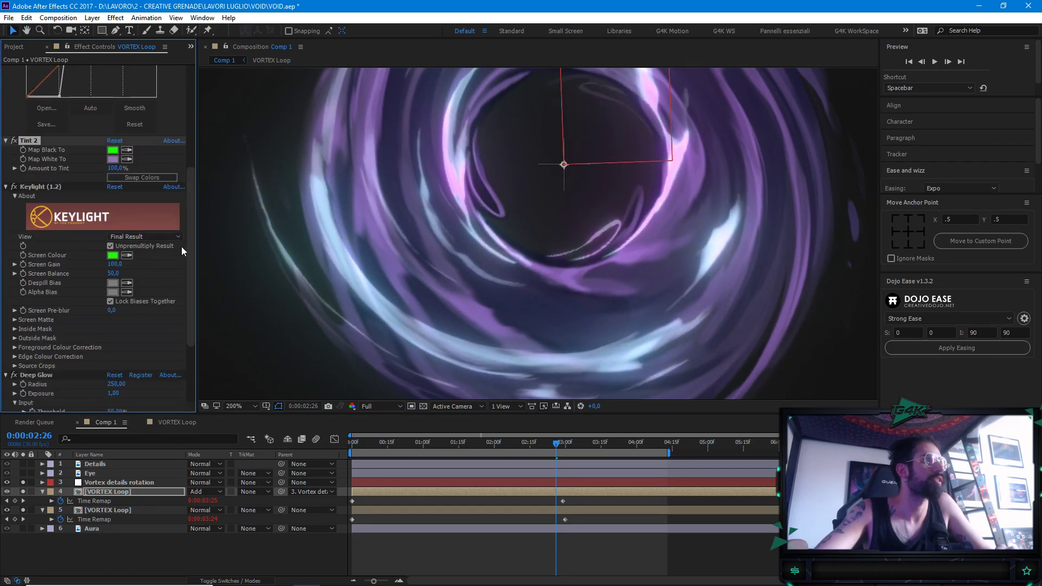
pyautogui.moveTo(191, 246); pyautogui.dragTo(189, 216)
pyautogui.click(113, 216)
pyautogui.moveTo(171, 61)
pyautogui.mouseDown()
pyautogui.moveTo(171, 129)
pyautogui.moveTo(170, 65)
pyautogui.mouseUp()
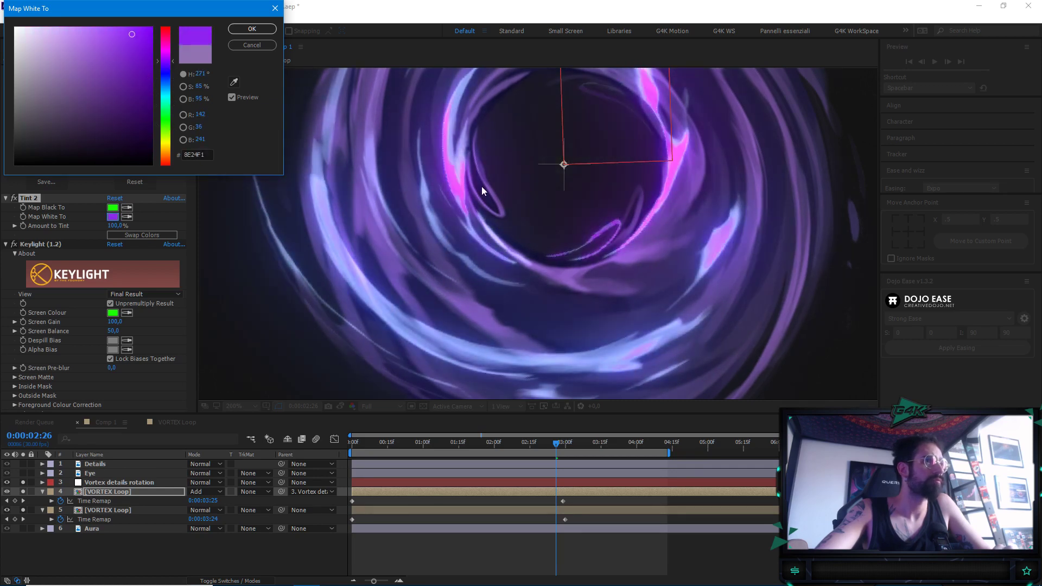
pyautogui.click(252, 28)
# Preview the recoloured highlights from about 0:00:01:22 and check them up close
pyautogui.scroll(-2, 659, 295)
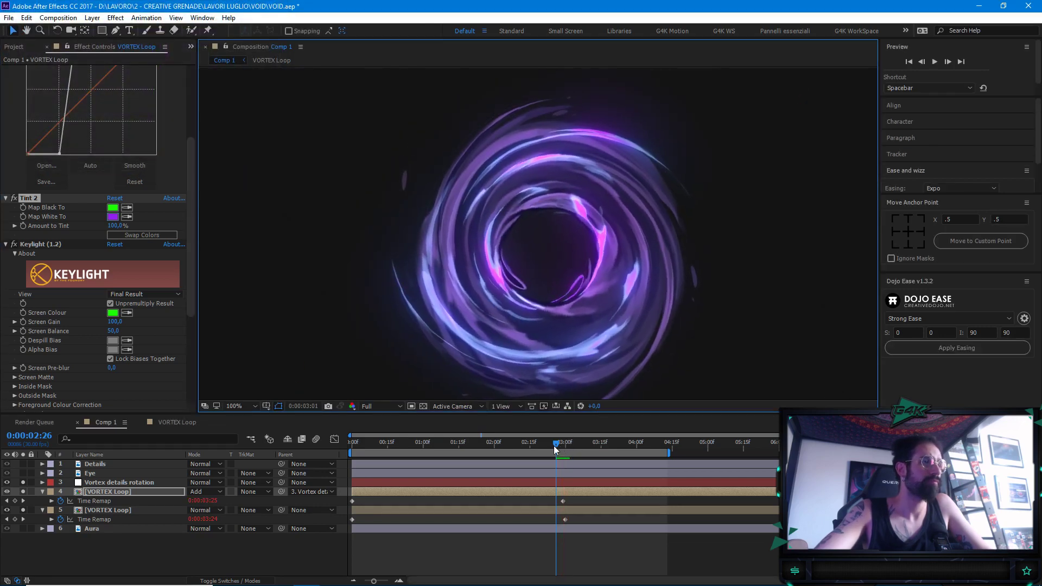
pyautogui.click(475, 444)
pyautogui.press('space')
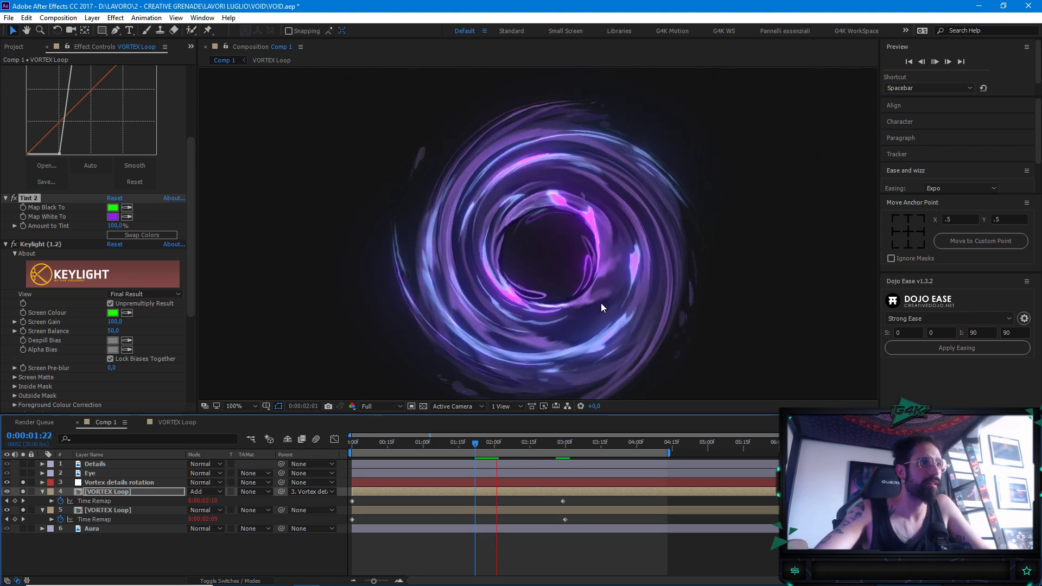
pyautogui.press('.')
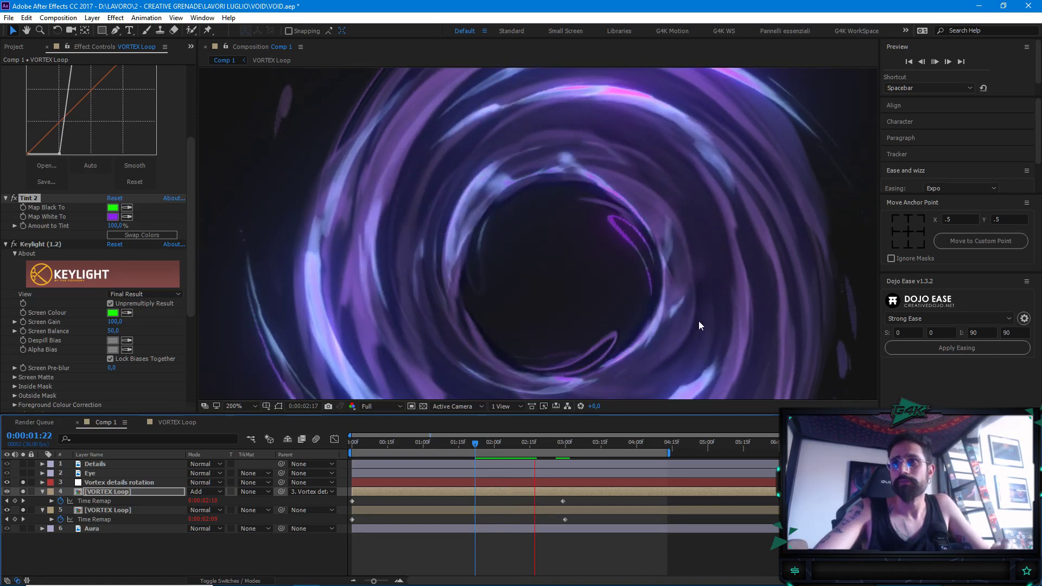
pyautogui.press('space')
pyautogui.press(',')
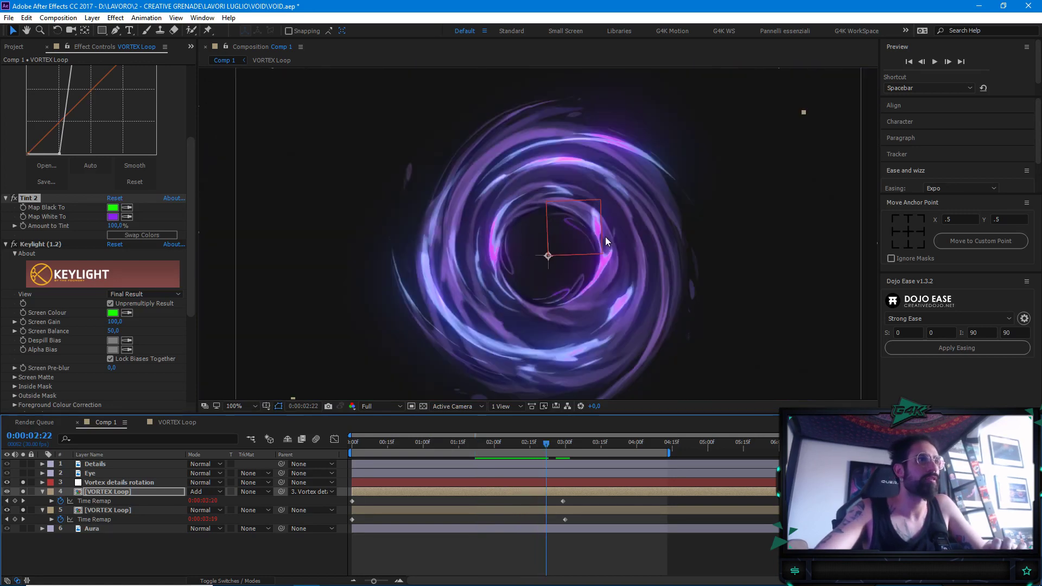
# Examine the Vortex2 layer's animated effects at several times in the VORTEX Loop composition and preview the loop
pyautogui.click(177, 422)
pyautogui.moveTo(502, 444); pyautogui.dragTo(411, 455)
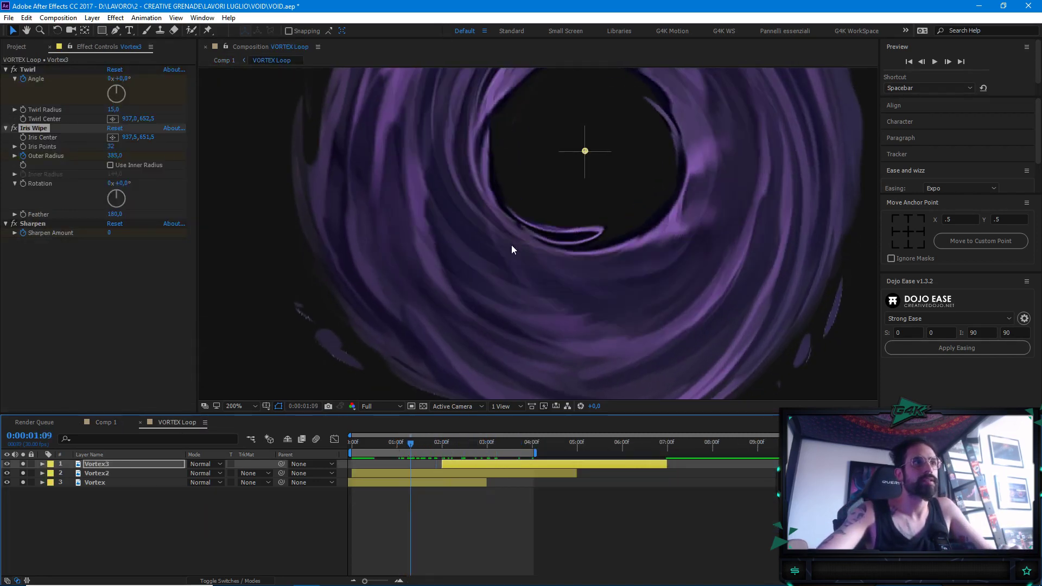
pyautogui.press(',')
pyautogui.click(444, 474)
pyautogui.click(444, 482)
pyautogui.click(444, 474)
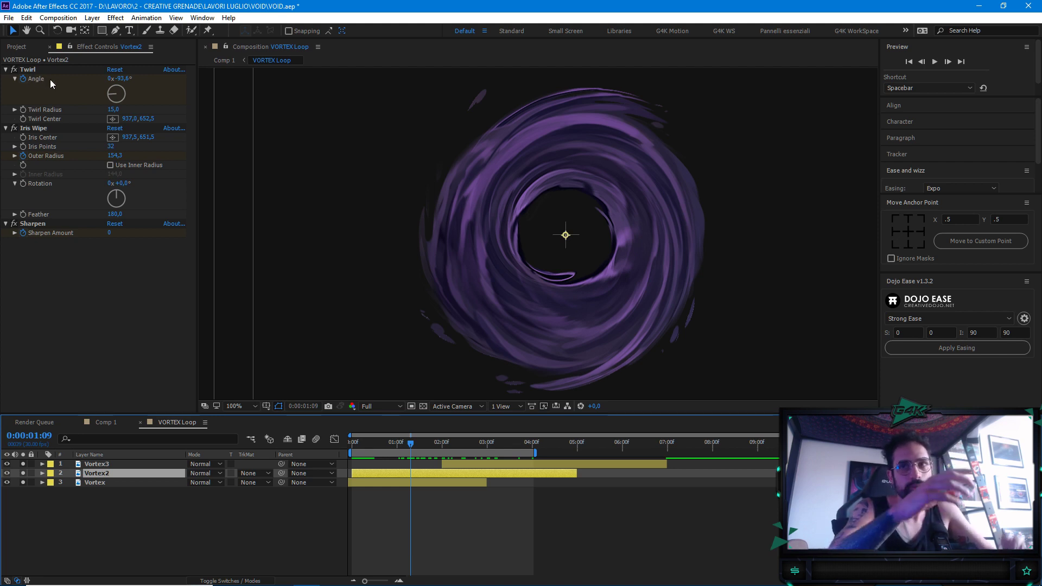
pyautogui.moveTo(411, 444); pyautogui.dragTo(440, 440)
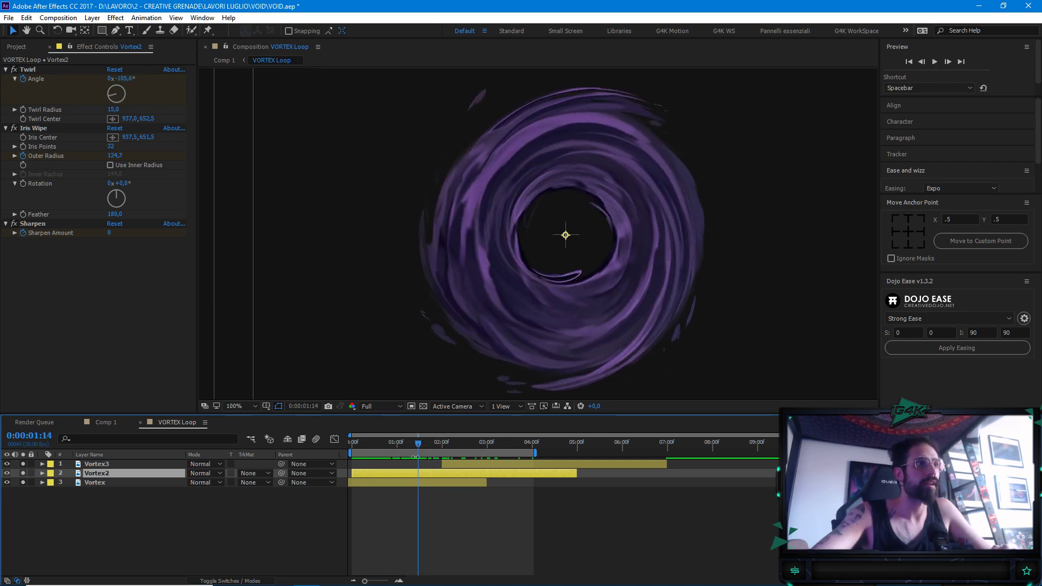
pyautogui.moveTo(380, 444); pyautogui.dragTo(408, 448)
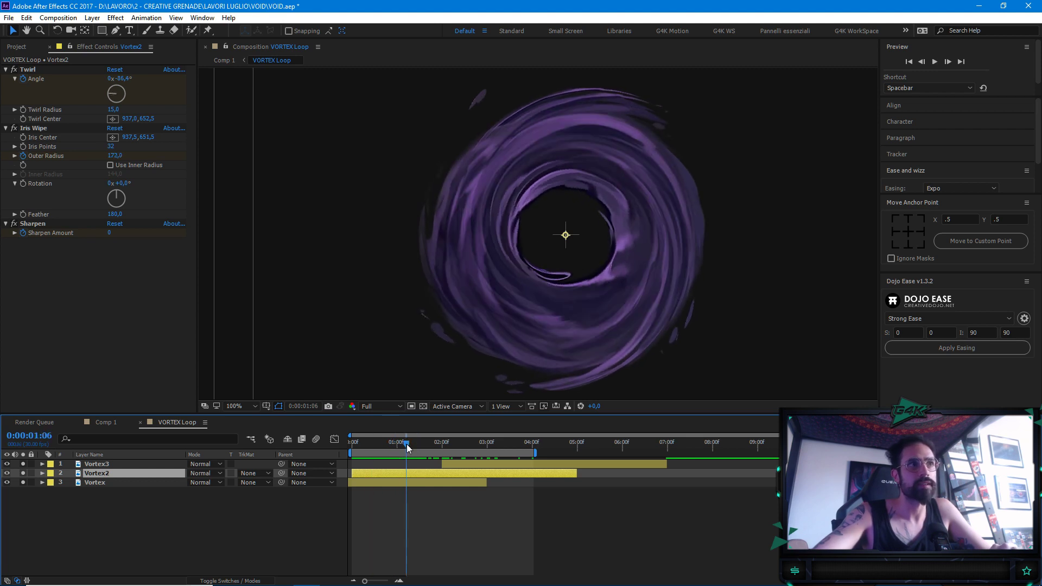
pyautogui.press('space')
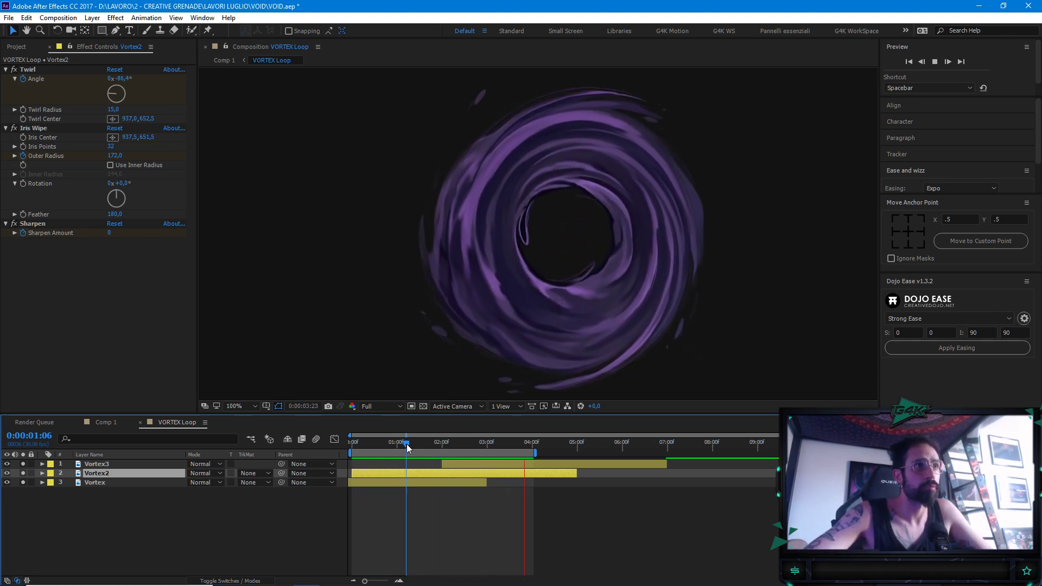
pyautogui.press('space')
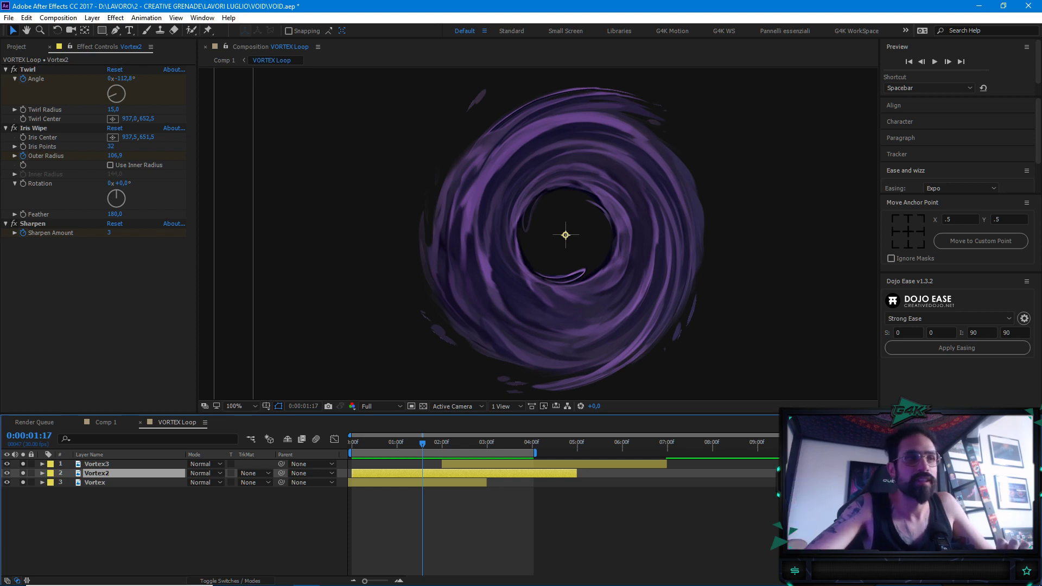
# Return to Comp 1 and check the glowing vortex up close
pyautogui.click(106, 422)
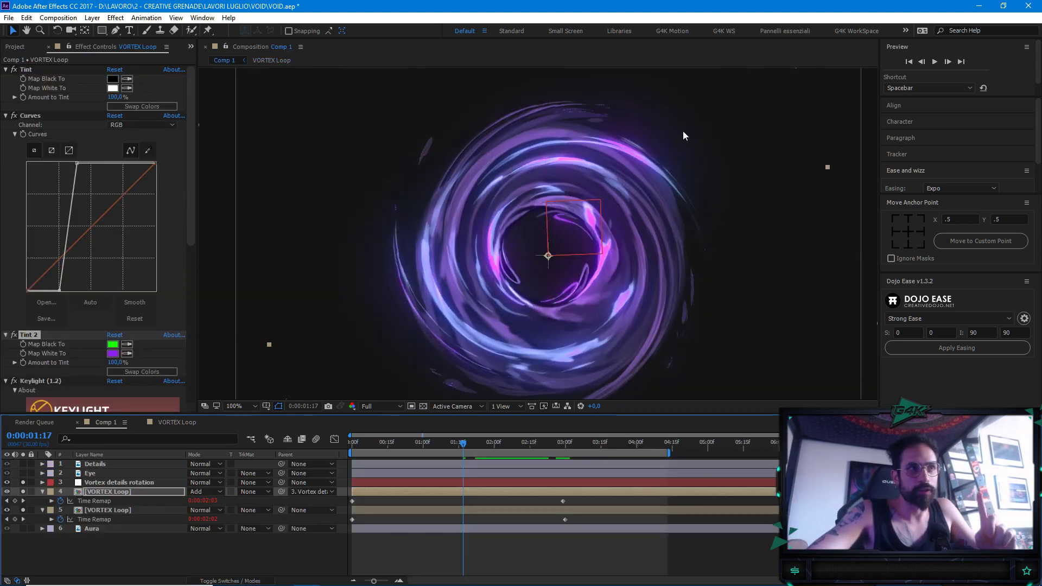
pyautogui.scroll(-3, 614, 211)
pyautogui.scroll(3, 605, 242)
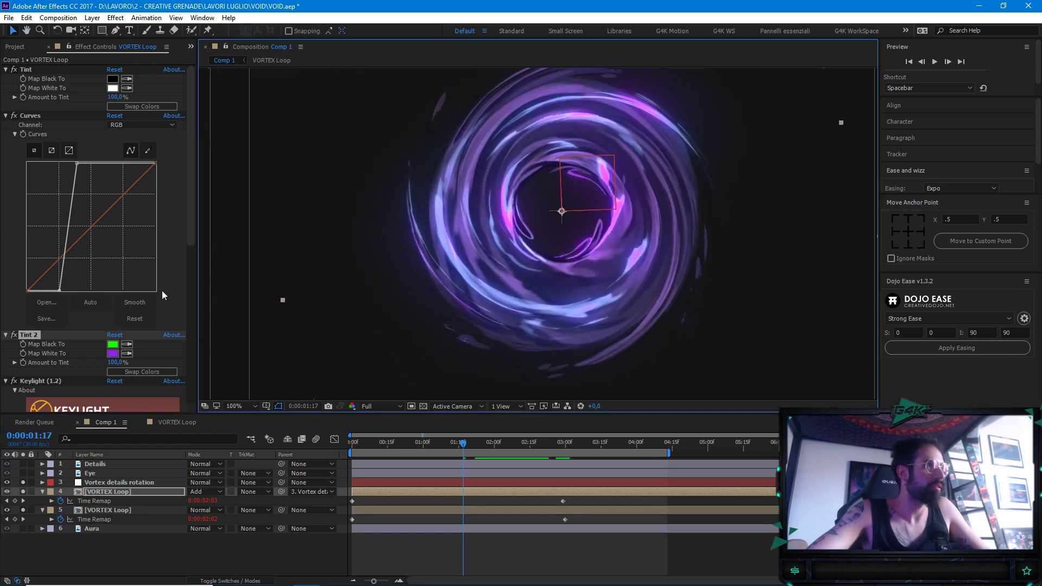
# Turn off the Deep Glow, Keylight and Tint 2 effects on the upper VORTEX Loop layer
pyautogui.moveTo(200, 240); pyautogui.dragTo(199, 362)
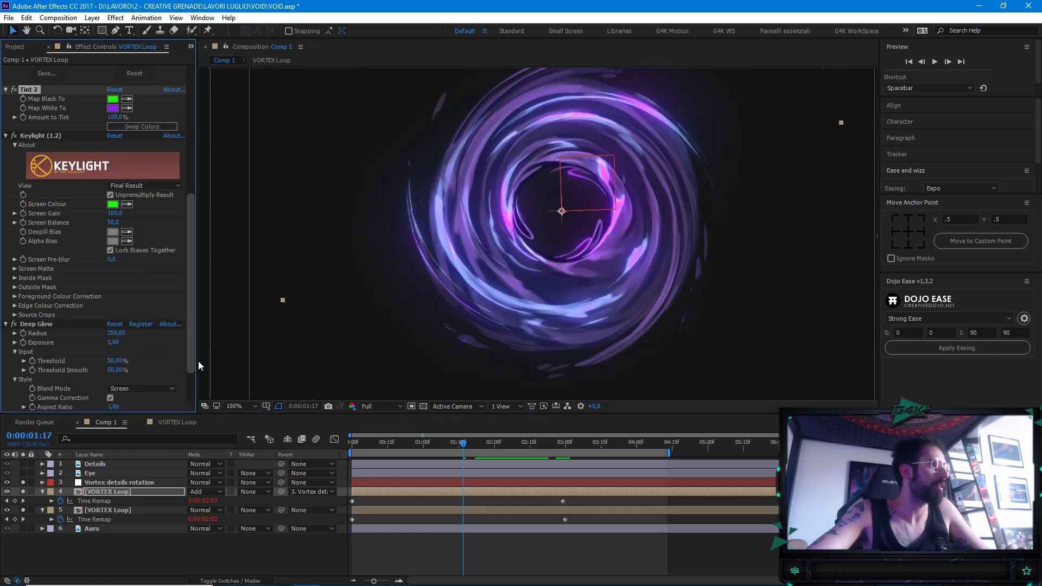
pyautogui.click(14, 324)
pyautogui.scroll(5, 34, 321)
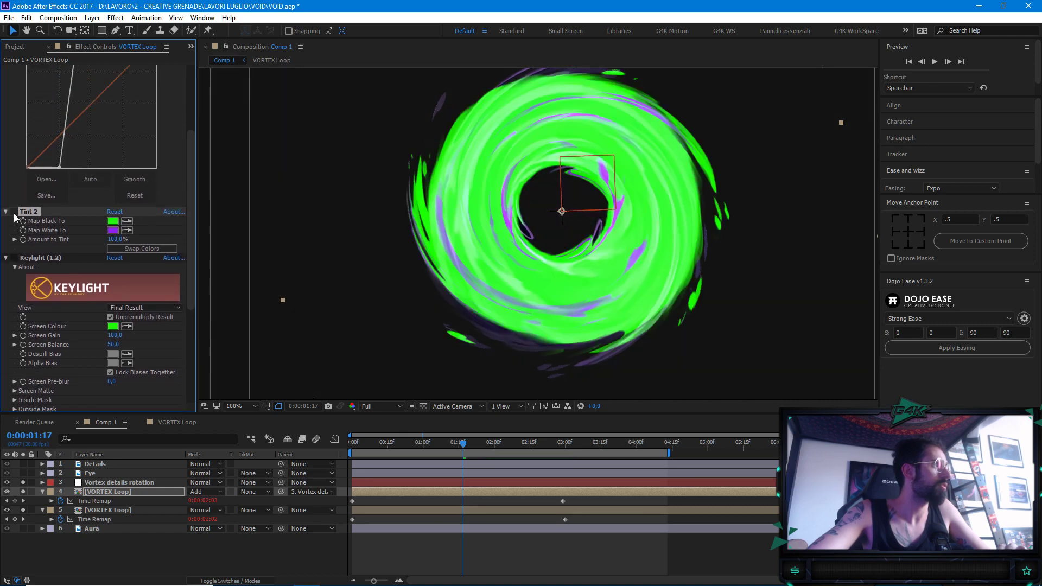
pyautogui.click(14, 212)
pyautogui.scroll(3, 54, 289)
pyautogui.scroll(1, 62, 302)
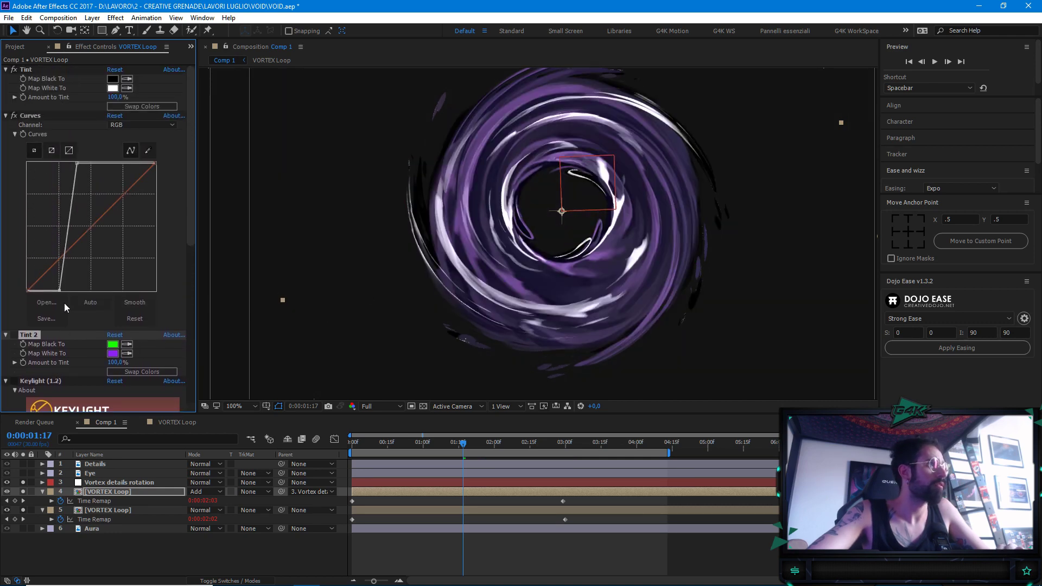
pyautogui.scroll(-1, 513, 304)
pyautogui.scroll(3, 515, 325)
pyautogui.scroll(-2, 518, 354)
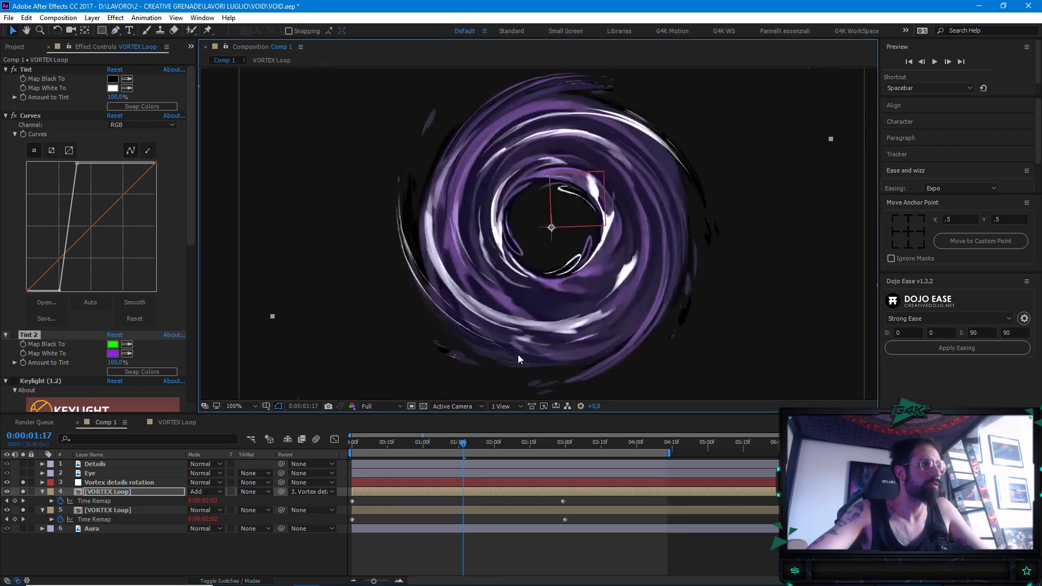
# Set the upper VORTEX Loop layer's blending mode to Normal
pyautogui.click(204, 492)
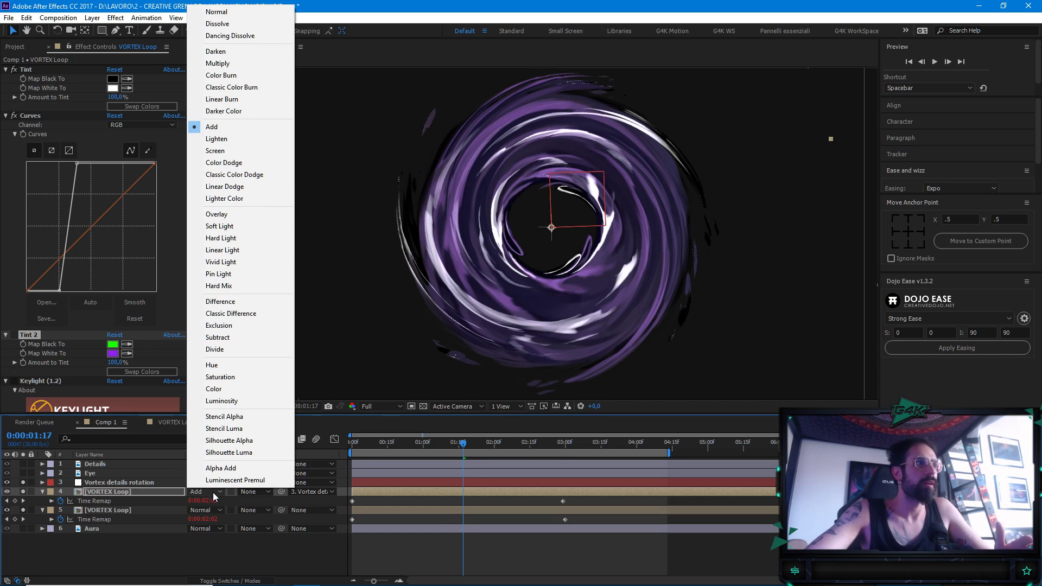
pyautogui.click(138, 490)
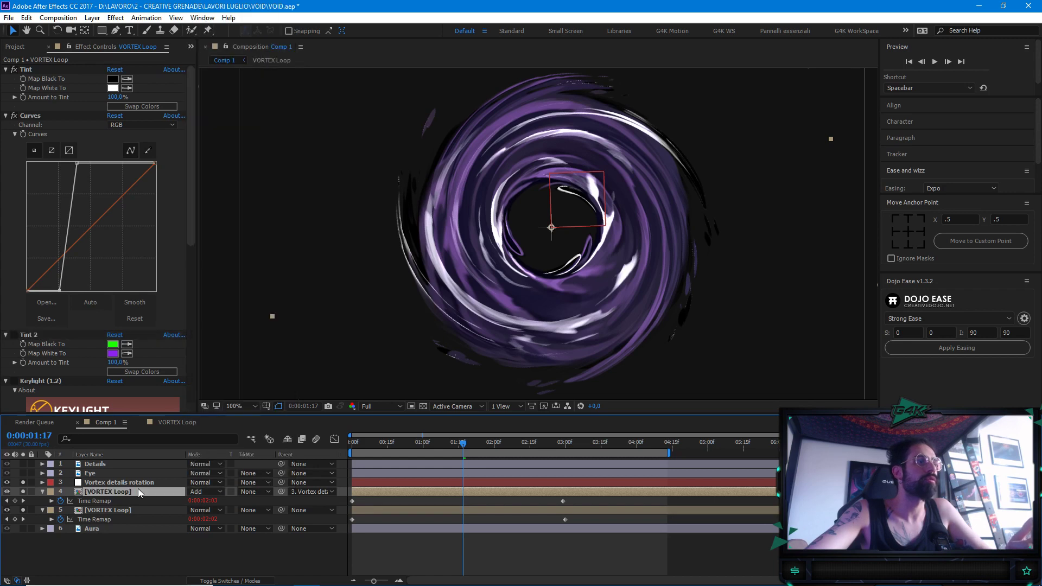
pyautogui.click(203, 490)
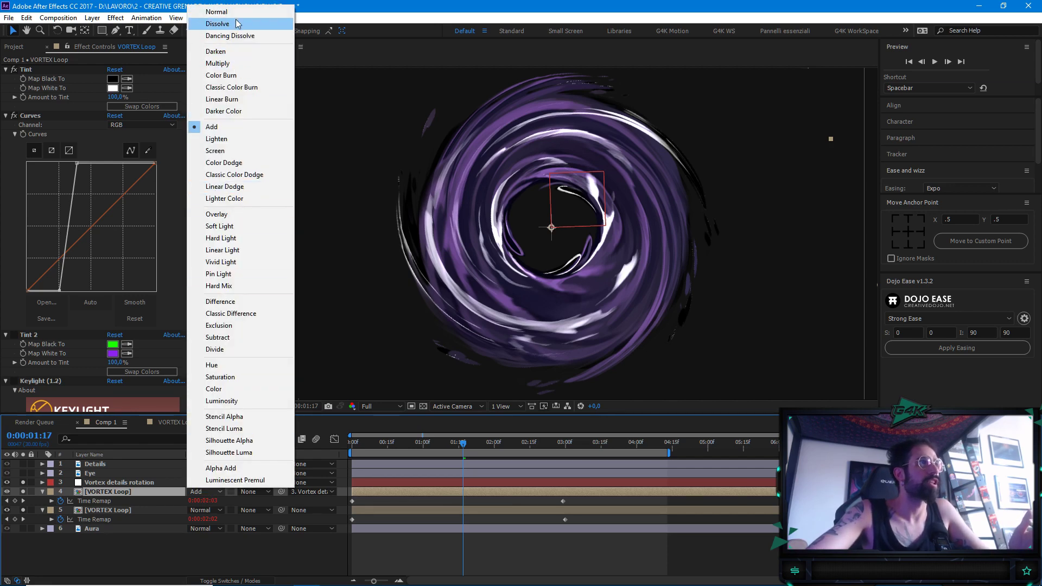
pyautogui.click(219, 12)
pyautogui.scroll(3, 709, 266)
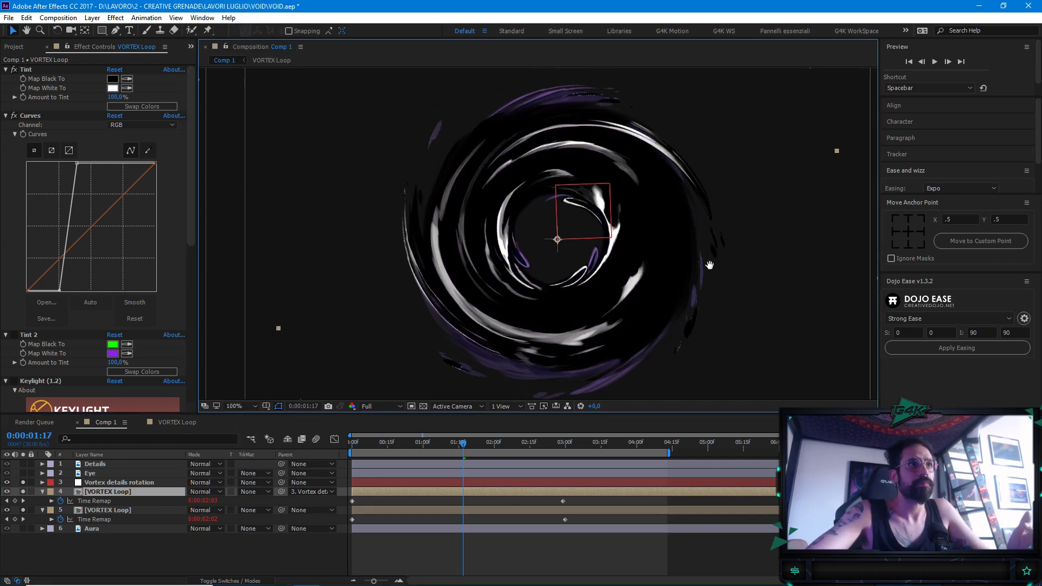
# Examine the black-and-white highlight matte around the vortex centre up close
pyautogui.scroll(-1, 670, 301)
pyautogui.moveTo(669, 302); pyautogui.dragTo(668, 247)
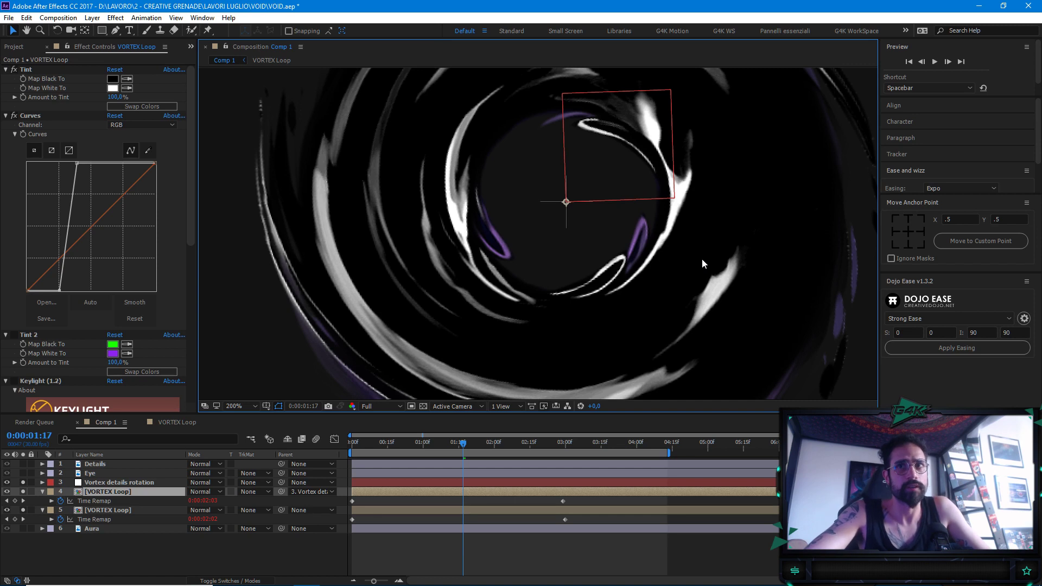
pyautogui.moveTo(703, 259); pyautogui.dragTo(696, 299)
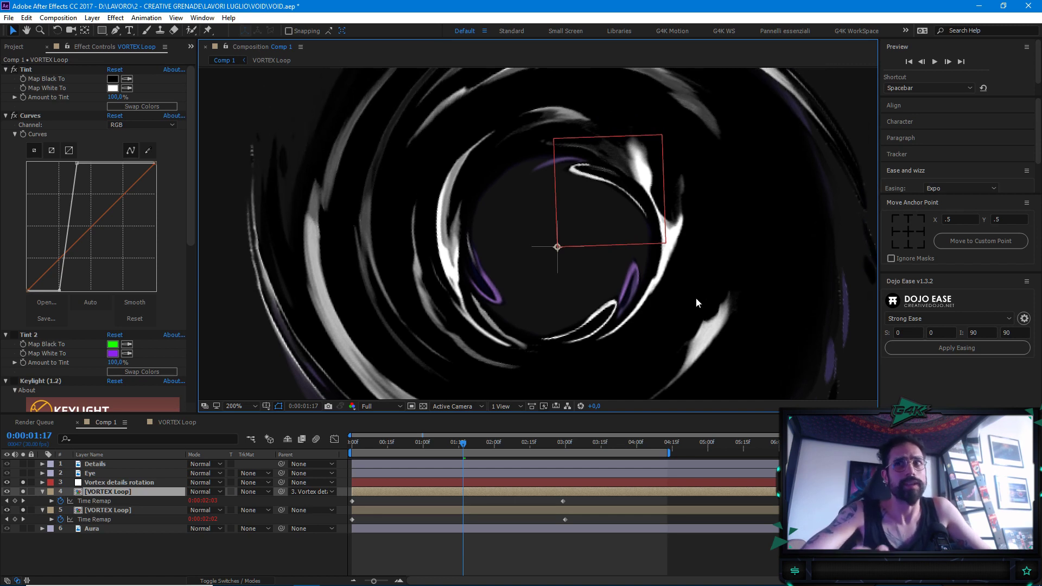
pyautogui.moveTo(696, 299); pyautogui.dragTo(673, 258)
pyautogui.press('v')
pyautogui.press('h')
pyautogui.press('v')
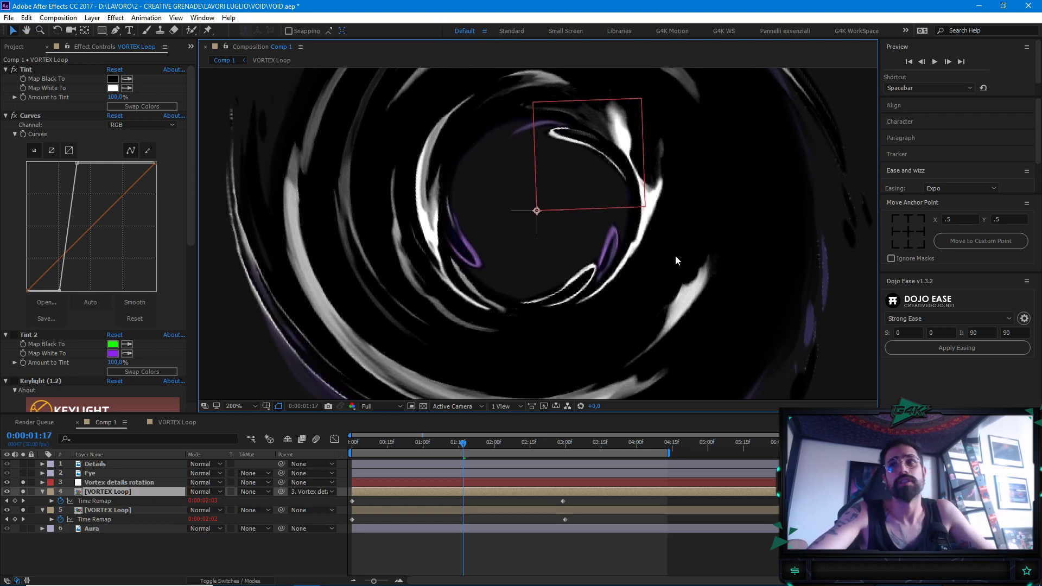
pyautogui.press('h')
pyautogui.moveTo(728, 195); pyautogui.dragTo(730, 202)
pyautogui.press('v')
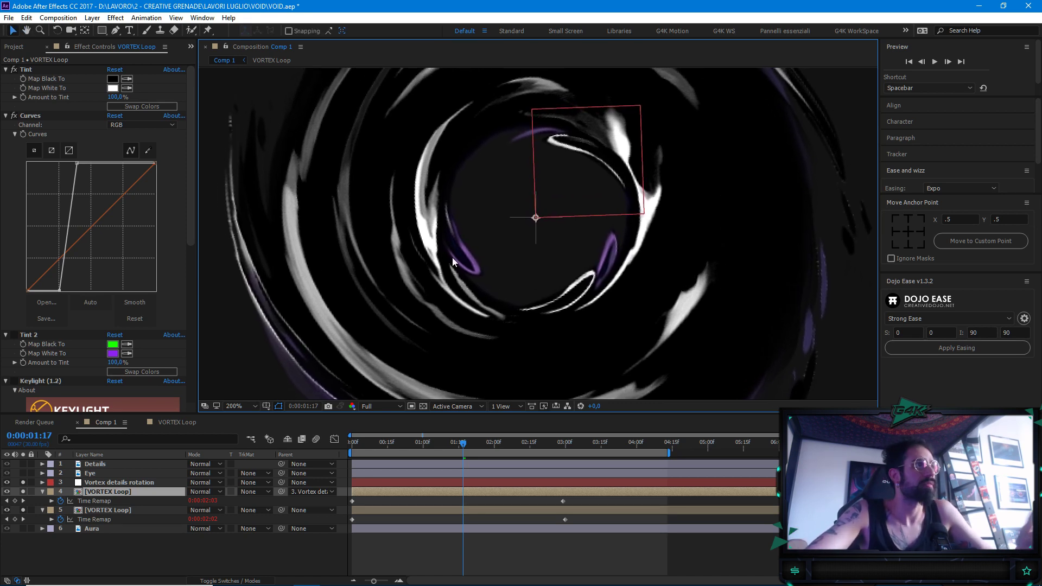
# Turn Tint 2, Keylight and Deep Glow back on for the upper VORTEX Loop layer, checking the highlights
pyautogui.click(14, 336)
pyautogui.press(',')
pyautogui.press('.')
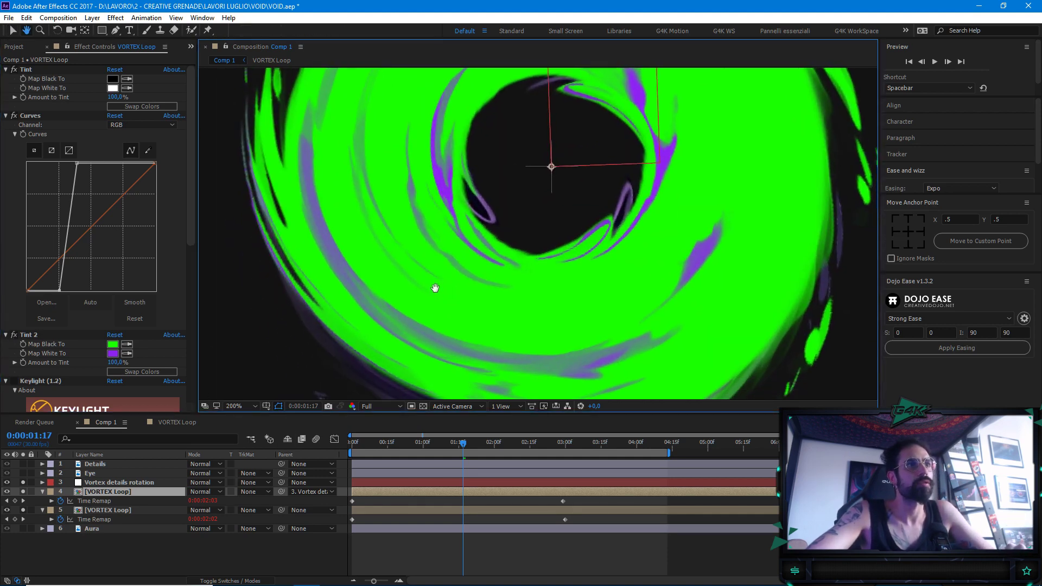
pyautogui.scroll(-3, 16, 335)
pyautogui.click(15, 332)
pyautogui.scroll(-12, 16, 332)
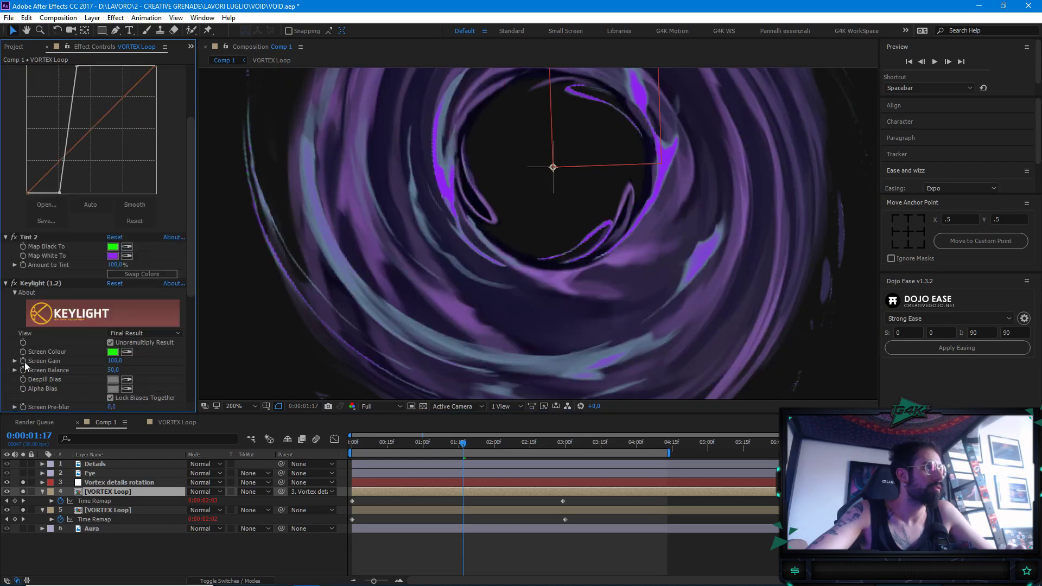
pyautogui.scroll(-6, 380, 279)
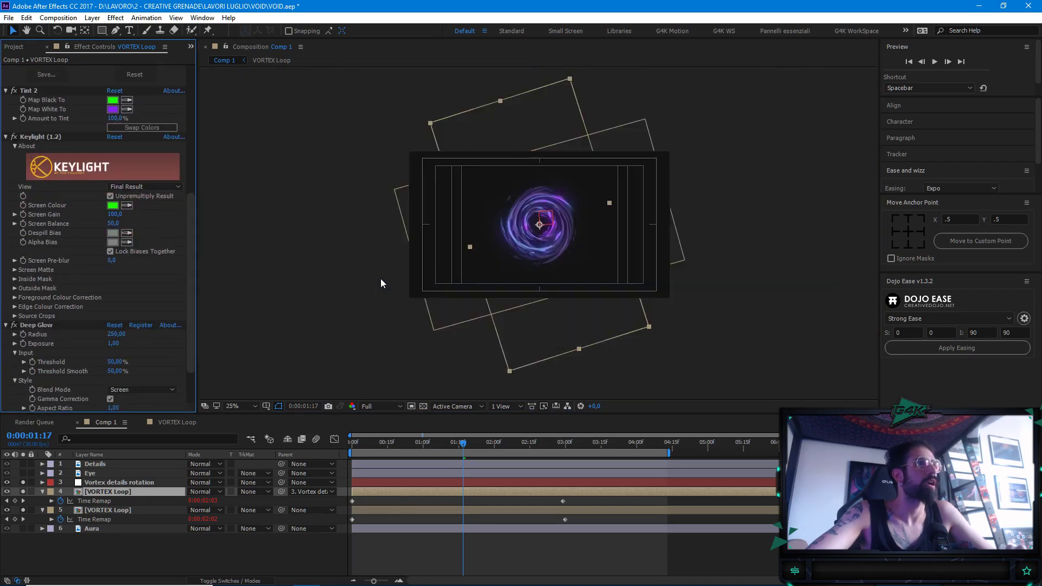
pyautogui.scroll(6, 501, 269)
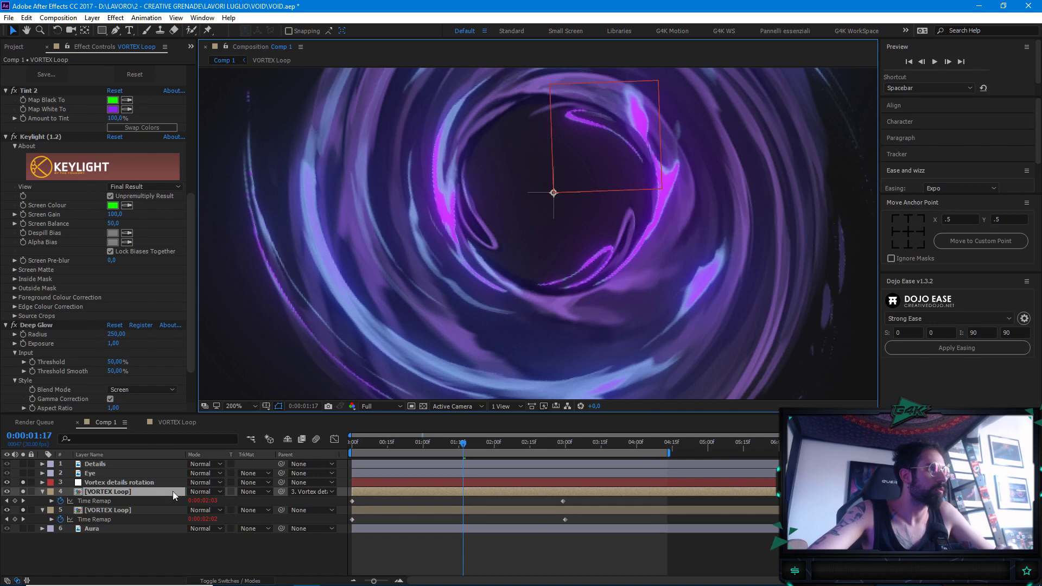
# Compare the Add and Normal blending modes on the upper VORTEX Loop layer, looking closely at the highlights
pyautogui.click(204, 491)
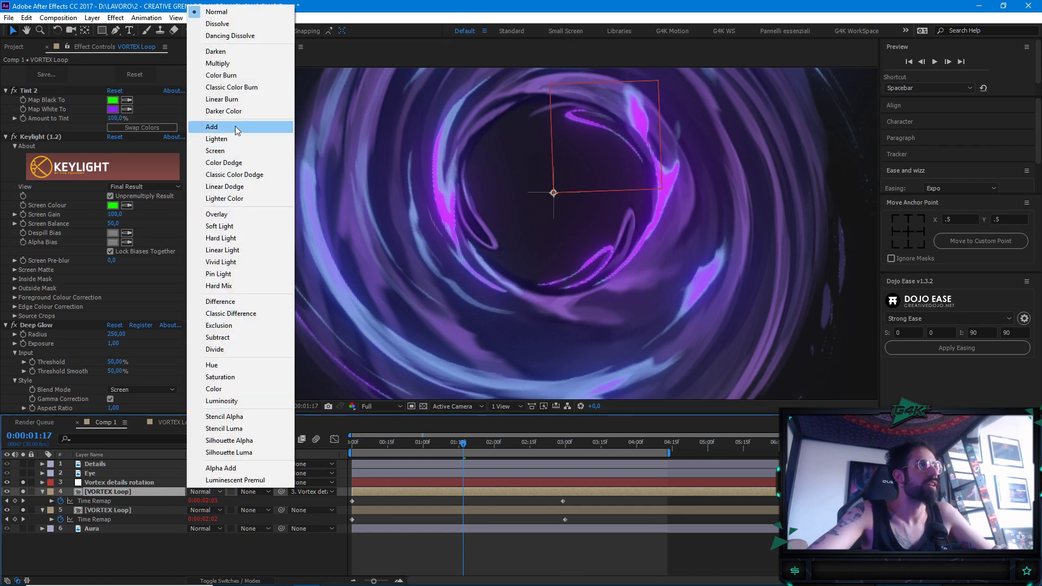
pyautogui.click(235, 126)
pyautogui.scroll(2, 584, 285)
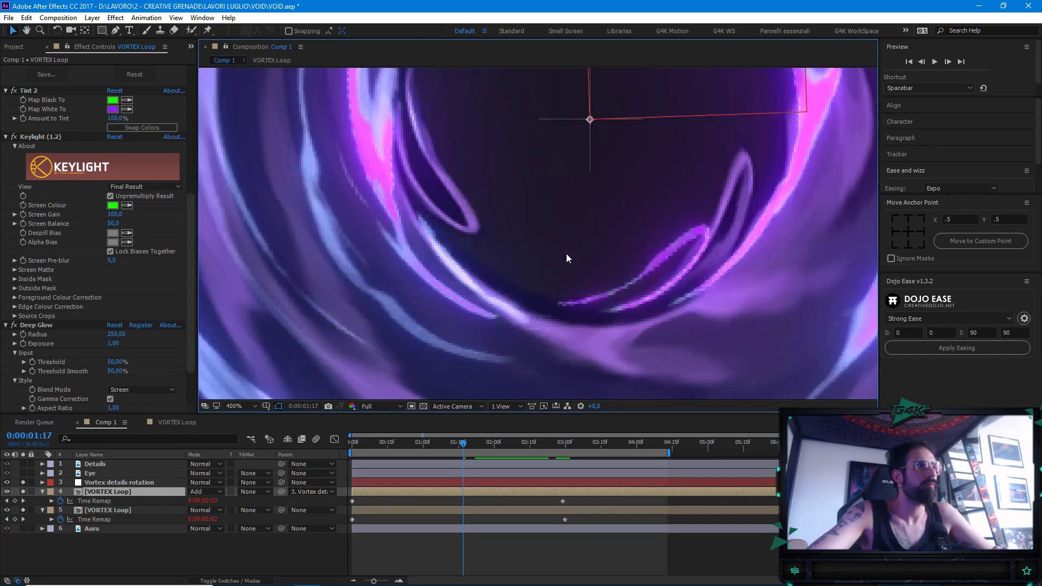
pyautogui.click(204, 492)
pyautogui.click(228, 15)
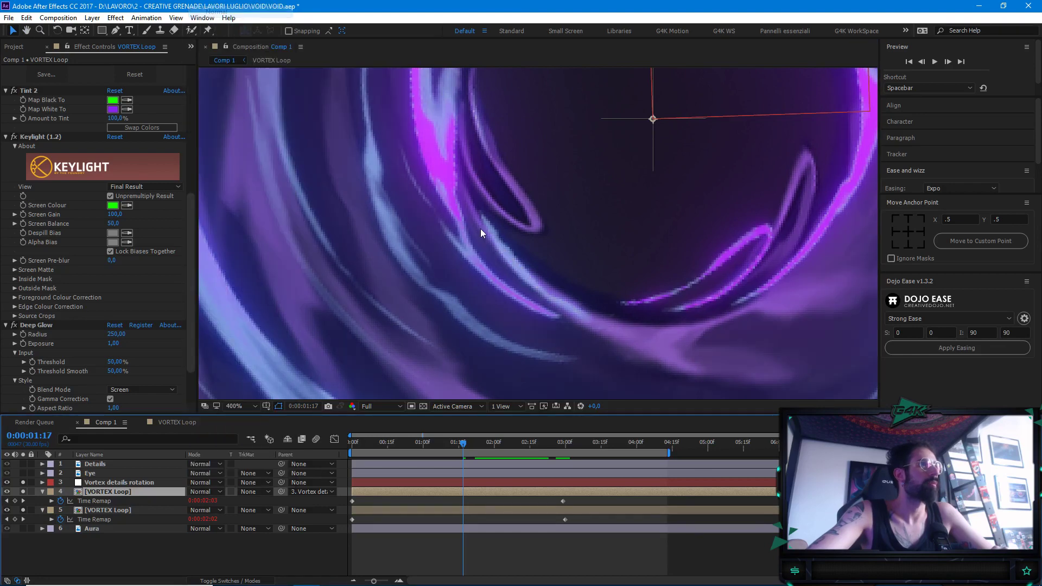
pyautogui.moveTo(411, 252); pyautogui.dragTo(450, 215)
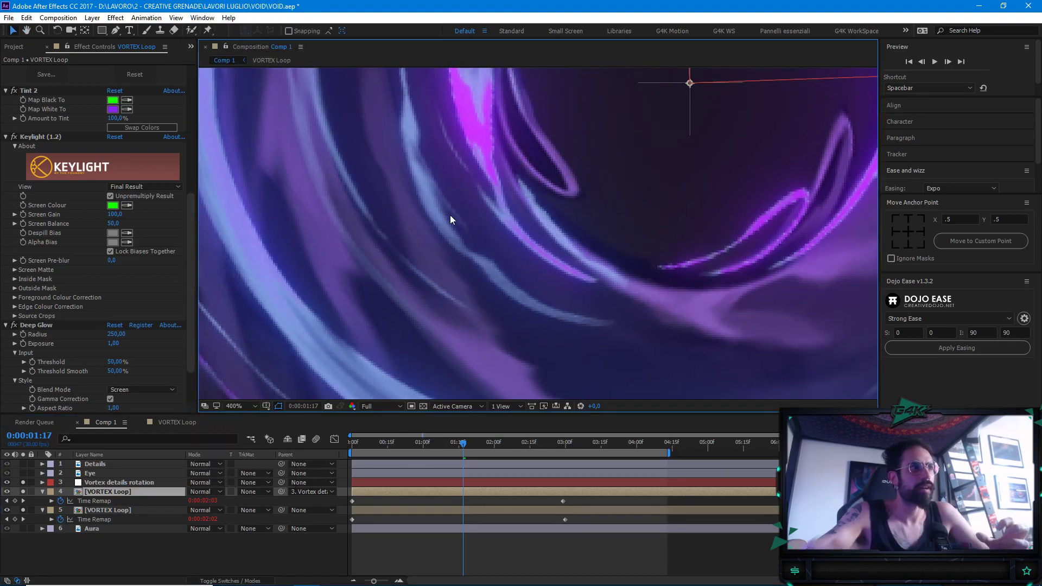
# Set the upper VORTEX Loop layer's blending mode to Add and check the glow across the vortex
pyautogui.click(210, 492)
pyautogui.click(227, 130)
pyautogui.moveTo(485, 218); pyautogui.dragTo(547, 324)
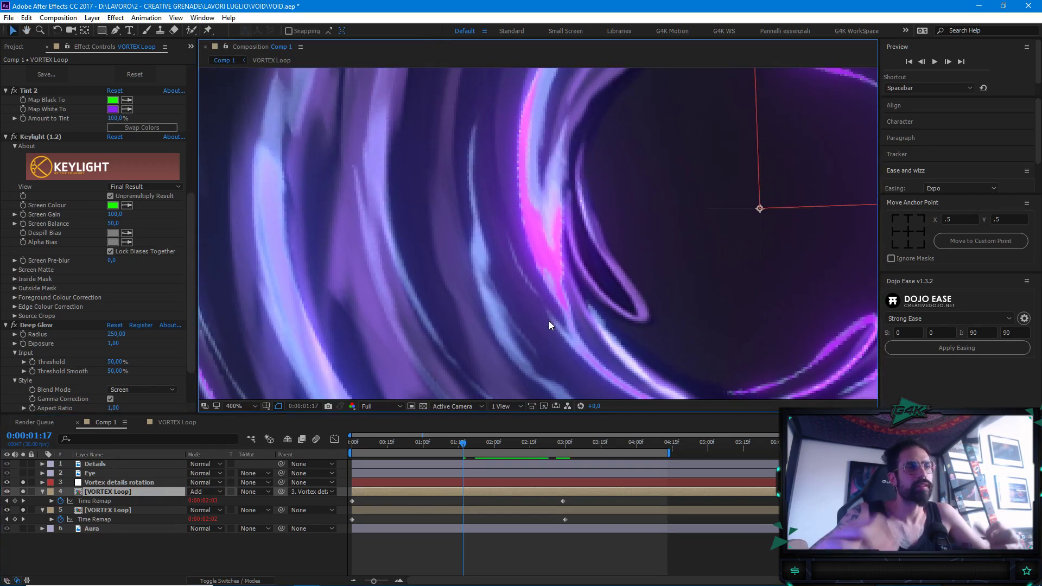
pyautogui.moveTo(549, 315); pyautogui.dragTo(545, 406)
pyautogui.press('/')
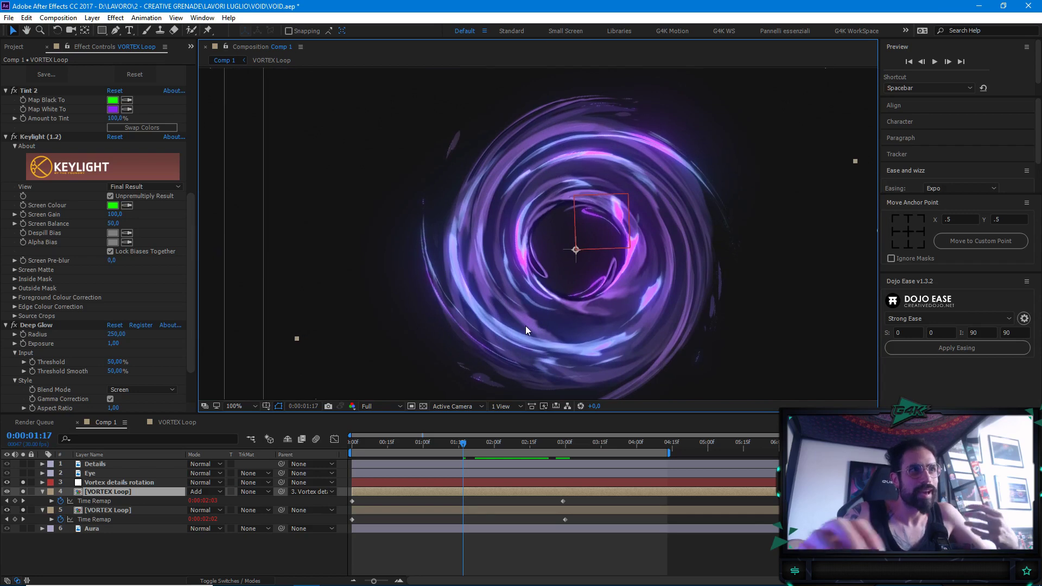
# Inspect the vortex centre up close and preview the animation from 0:00:01:17
pyautogui.scroll(1, 525, 326)
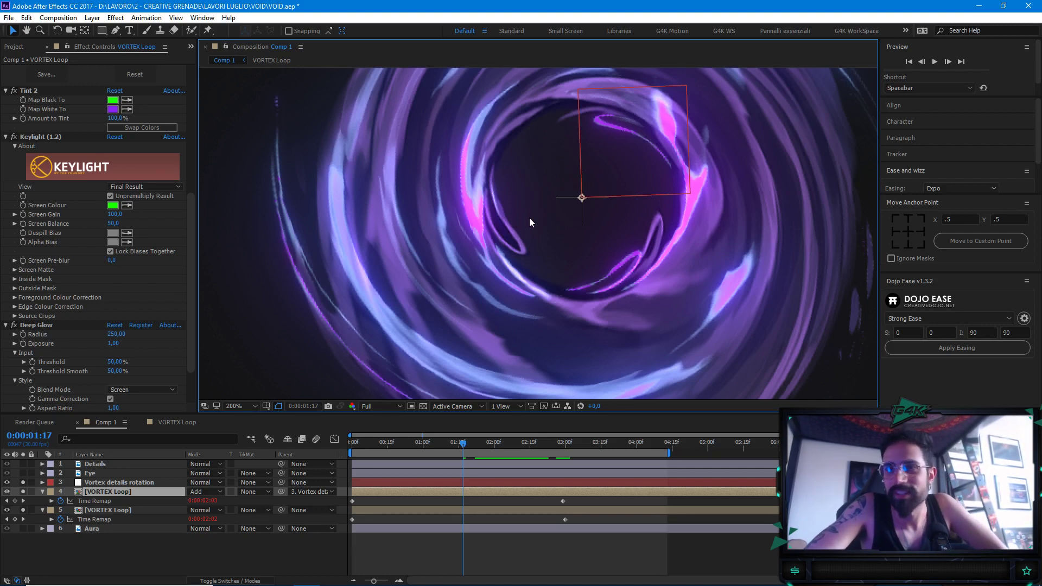
pyautogui.moveTo(569, 196); pyautogui.dragTo(540, 224)
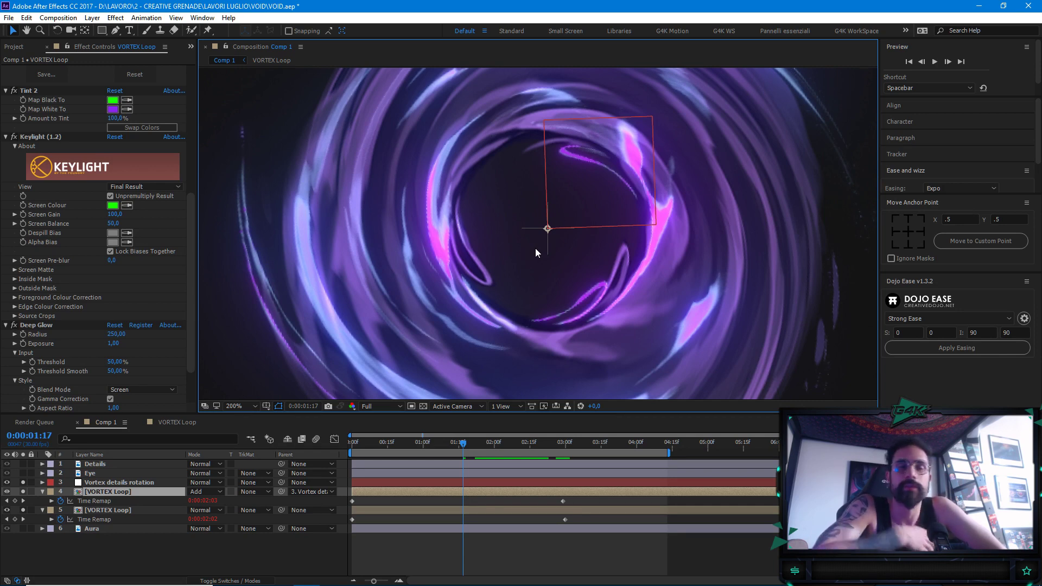
pyautogui.press(',')
pyautogui.press(',')
pyautogui.press('.')
pyautogui.press('.')
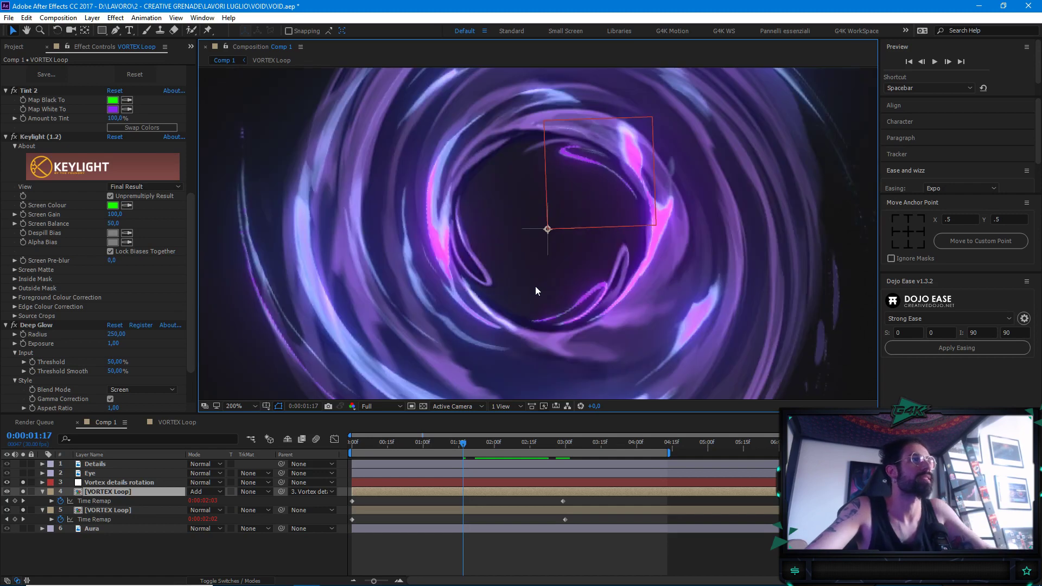
pyautogui.press('space')
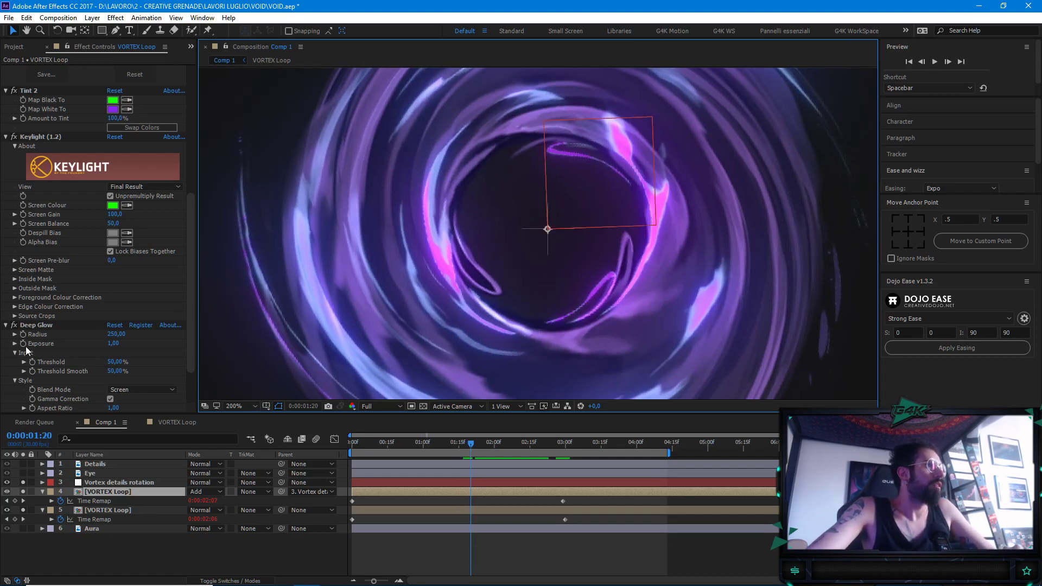
# Set Tint 2's Map White To colour on the upper VORTEX Loop layer to the red D13F3F
pyautogui.scroll(-2, 52, 335)
pyautogui.scroll(6, 66, 326)
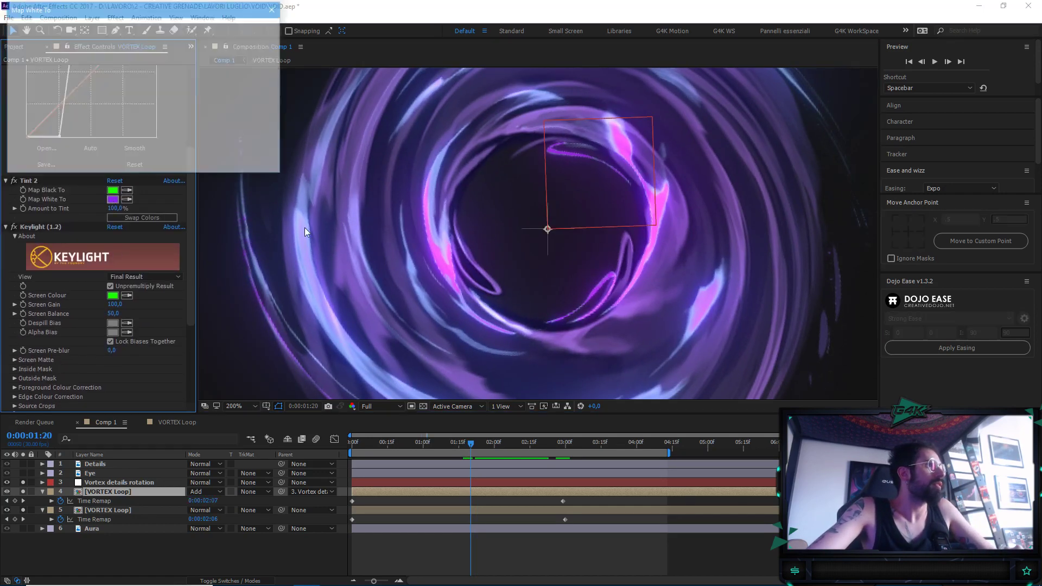
pyautogui.write('FFFFFF')
pyautogui.moveTo(39, 46)
pyautogui.mouseDown()
pyautogui.moveTo(3, 108)
pyautogui.moveTo(57, 62)
pyautogui.moveTo(65, 74)
pyautogui.mouseUp()
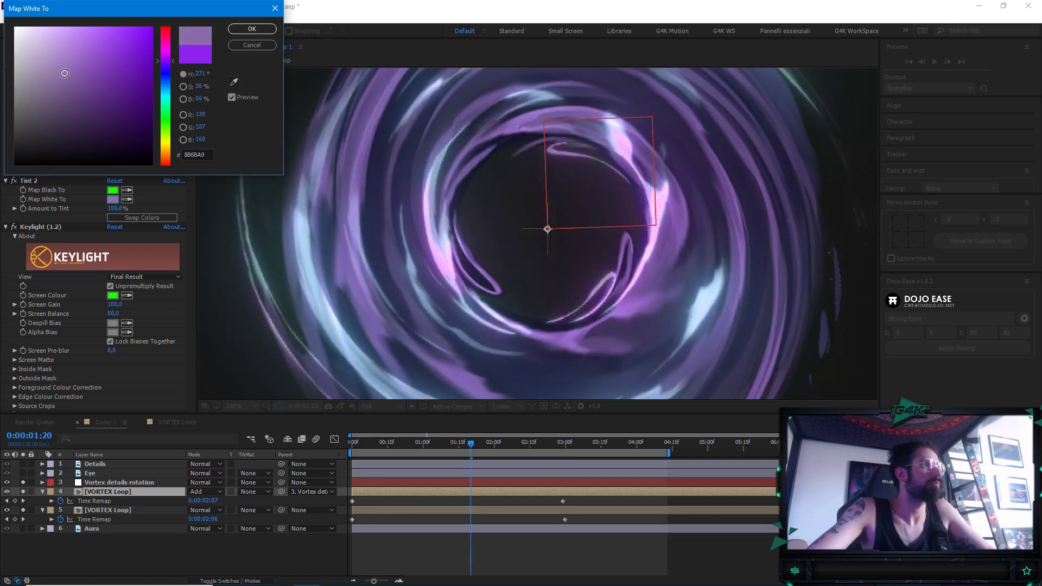
pyautogui.moveTo(177, 65); pyautogui.dragTo(172, 159)
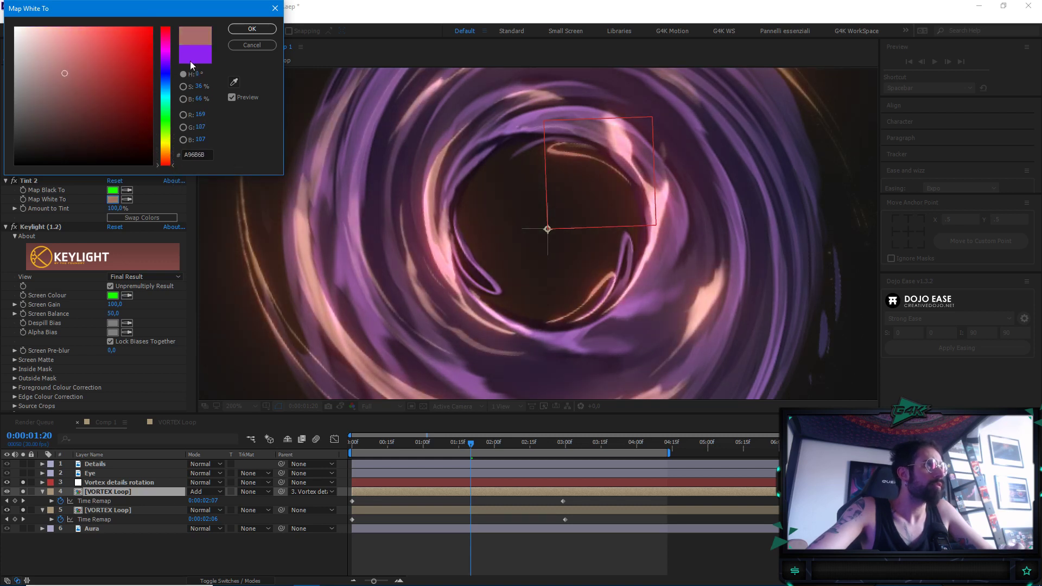
pyautogui.moveTo(165, 98); pyautogui.dragTo(169, 21)
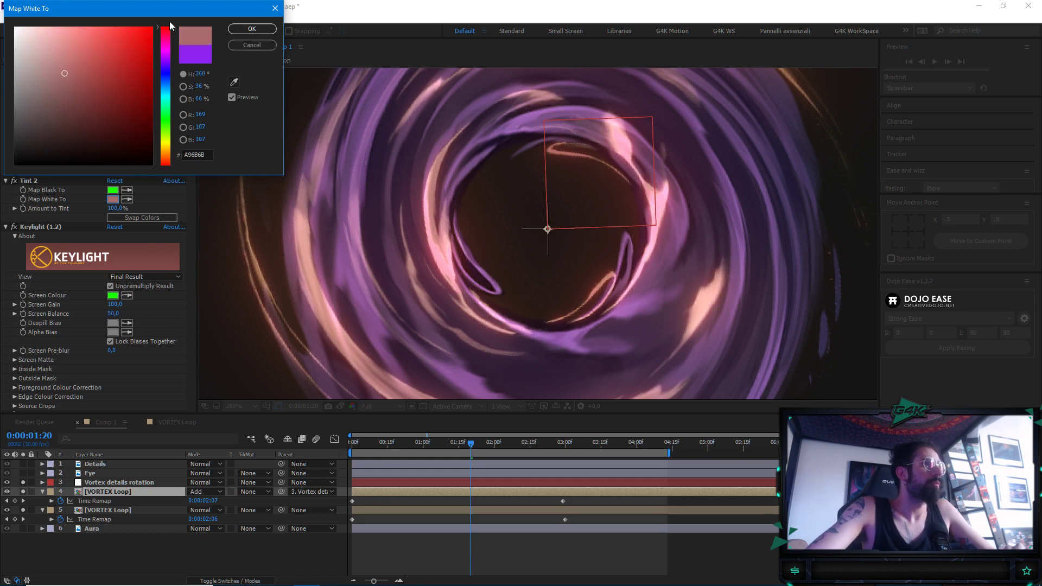
pyautogui.moveTo(112, 67)
pyautogui.mouseDown()
pyautogui.moveTo(103, 72)
pyautogui.moveTo(150, 58)
pyautogui.moveTo(111, 52)
pyautogui.mouseUp()
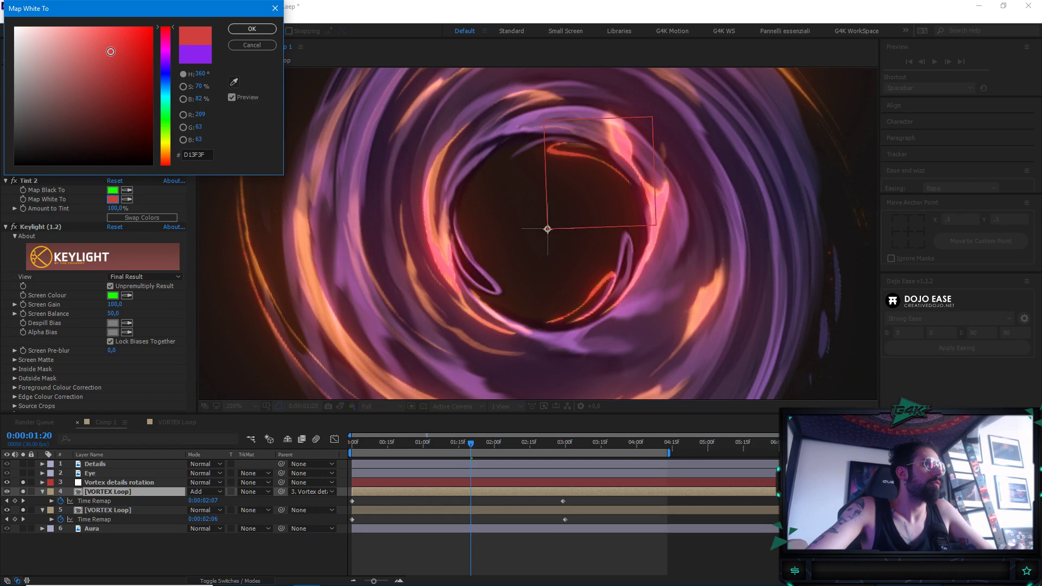
pyautogui.click(251, 28)
# Check the red highlights on the whole vortex and the upper VORTEX Loop layer's Keylight and Deep Glow settings
pyautogui.scroll(-2, 675, 233)
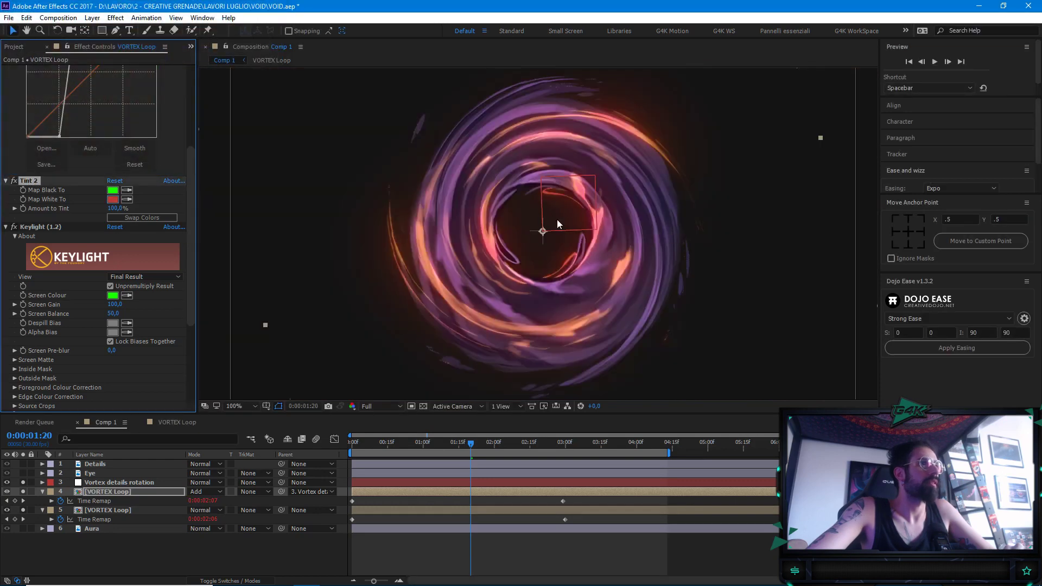
pyautogui.moveTo(191, 309); pyautogui.dragTo(200, 386)
pyautogui.click(129, 490)
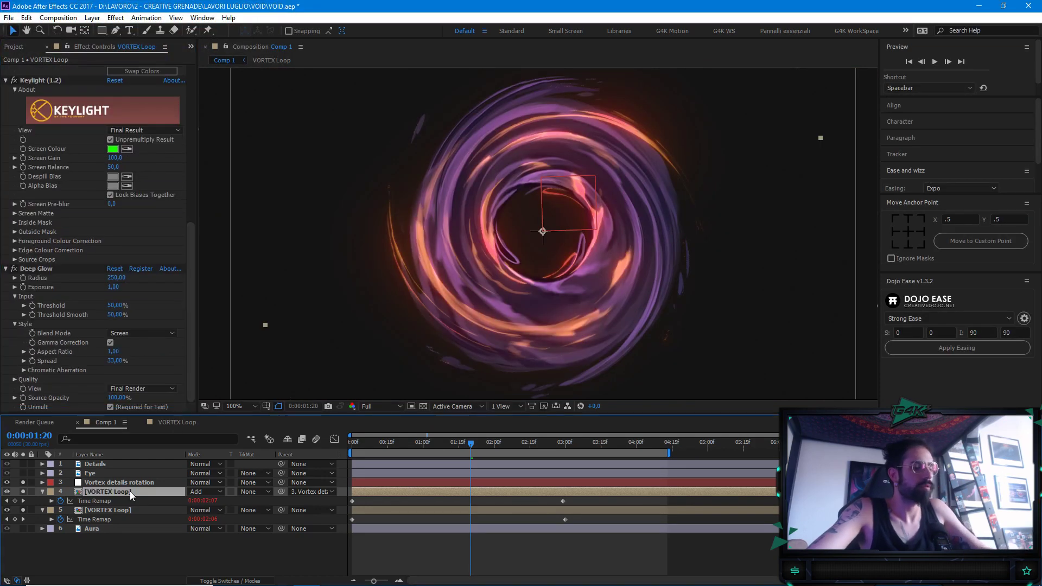
# Add a Hue/Saturation effect to the upper VORTEX Loop layer and set its Master Hue to +275°
pyautogui.hotkey('ctrl', 'space')
pyautogui.write('hue sat')
pyautogui.press('Return')
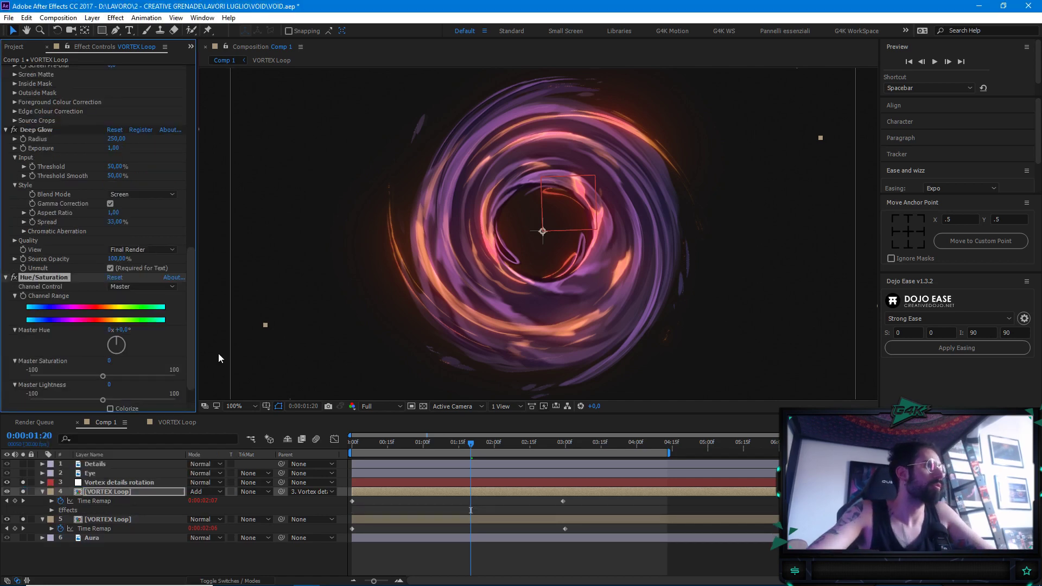
pyautogui.moveTo(125, 329); pyautogui.dragTo(269, 325)
pyautogui.scroll(2, 537, 276)
pyautogui.scroll(-2, 584, 270)
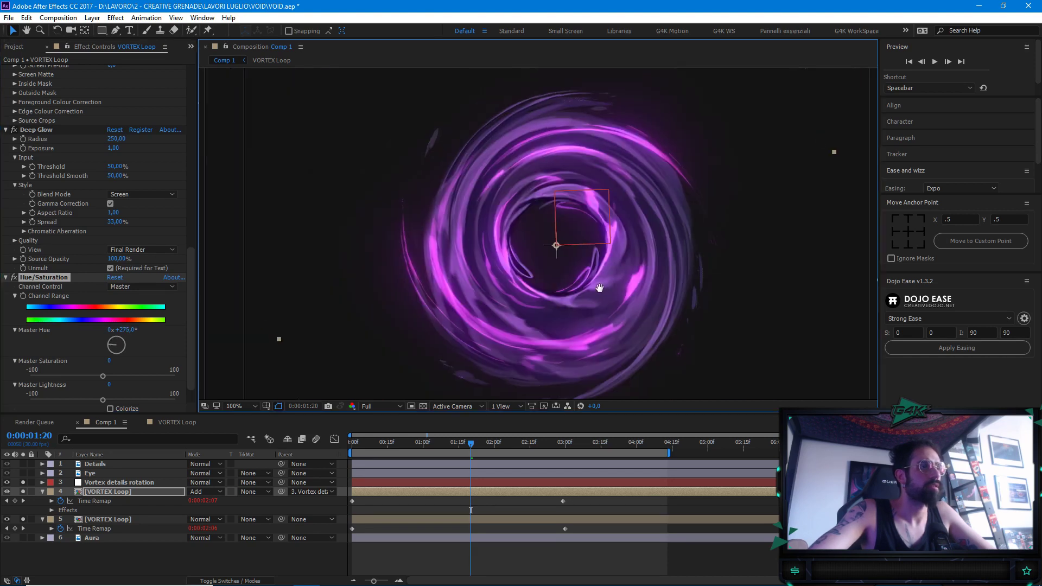
pyautogui.scroll(2, 613, 332)
pyautogui.moveTo(602, 360); pyautogui.dragTo(567, 170)
# Set the Hue/Saturation effect's Master Saturation to -35 and preview the animation from 0:00:00:06
pyautogui.moveTo(103, 376); pyautogui.dragTo(78, 376)
pyautogui.scroll(-4, 484, 233)
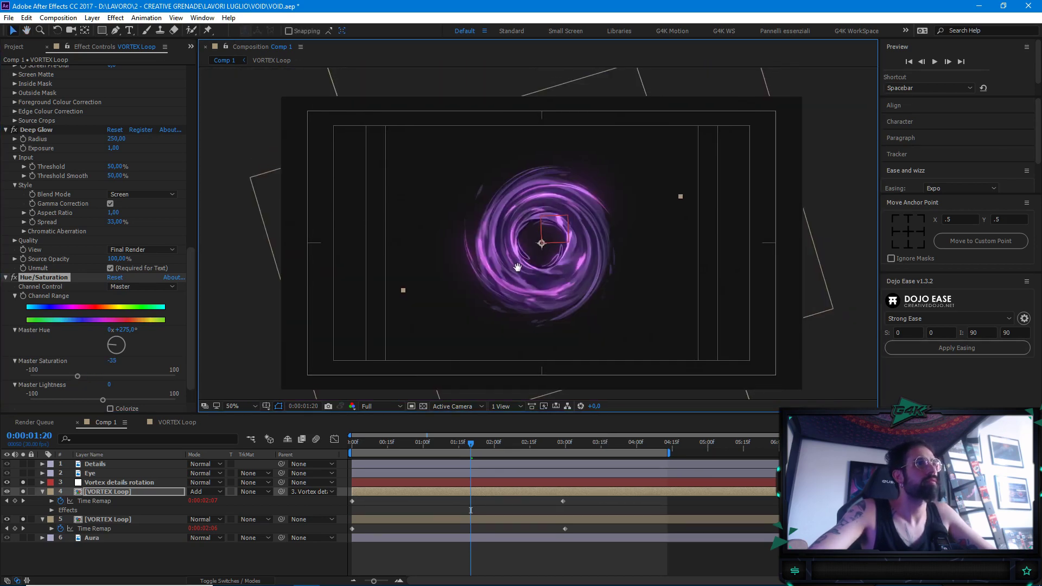
pyautogui.scroll(2, 518, 266)
pyautogui.moveTo(468, 443); pyautogui.dragTo(366, 443)
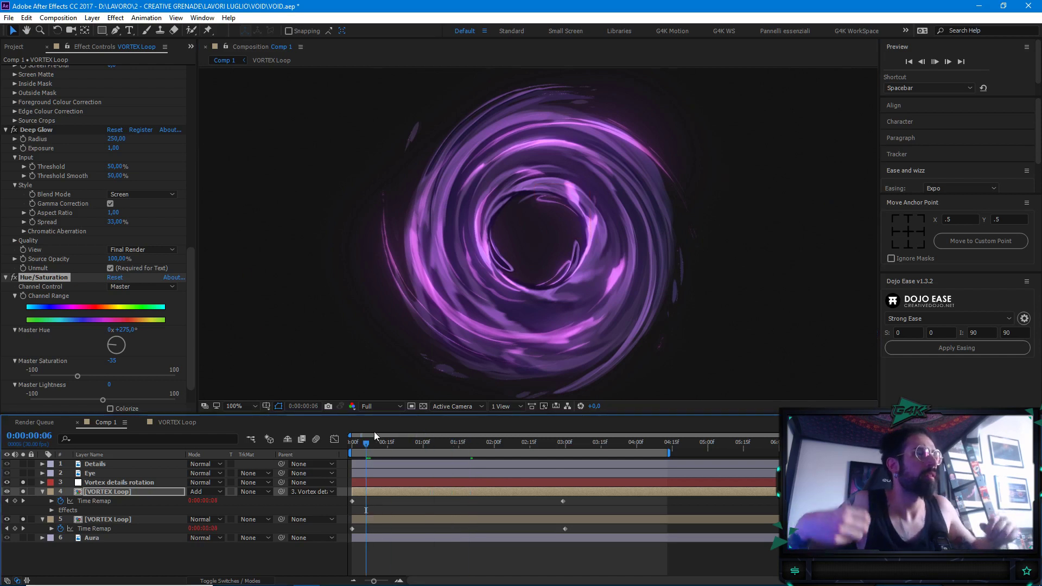
pyautogui.press('space')
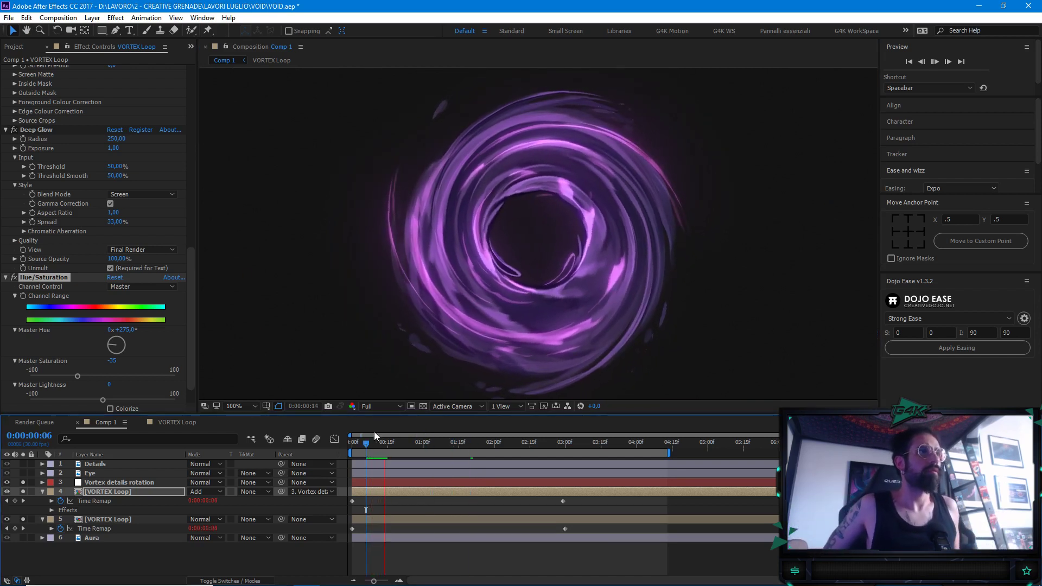
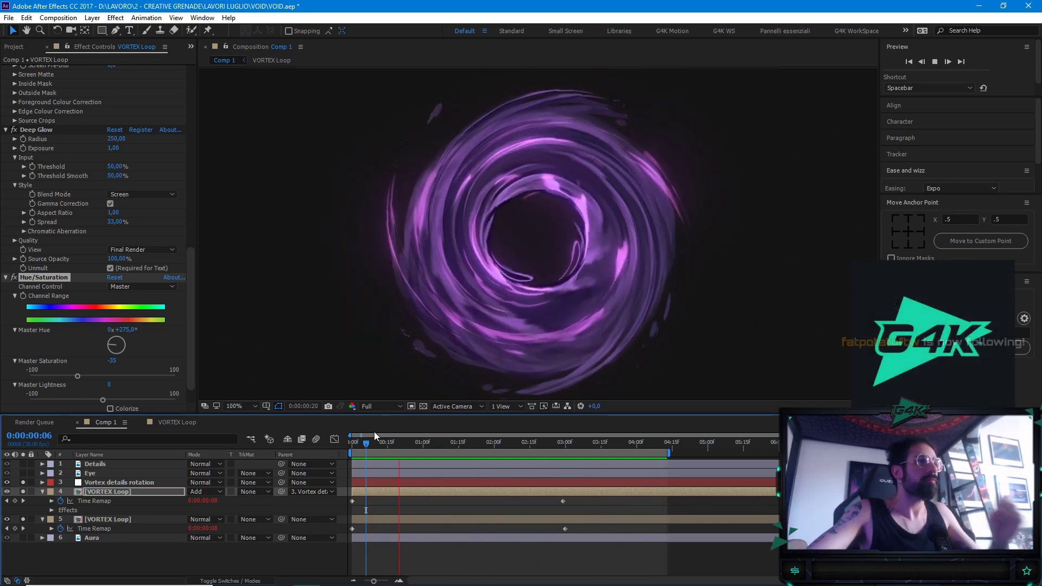
pyautogui.scroll(-2, 457, 291)
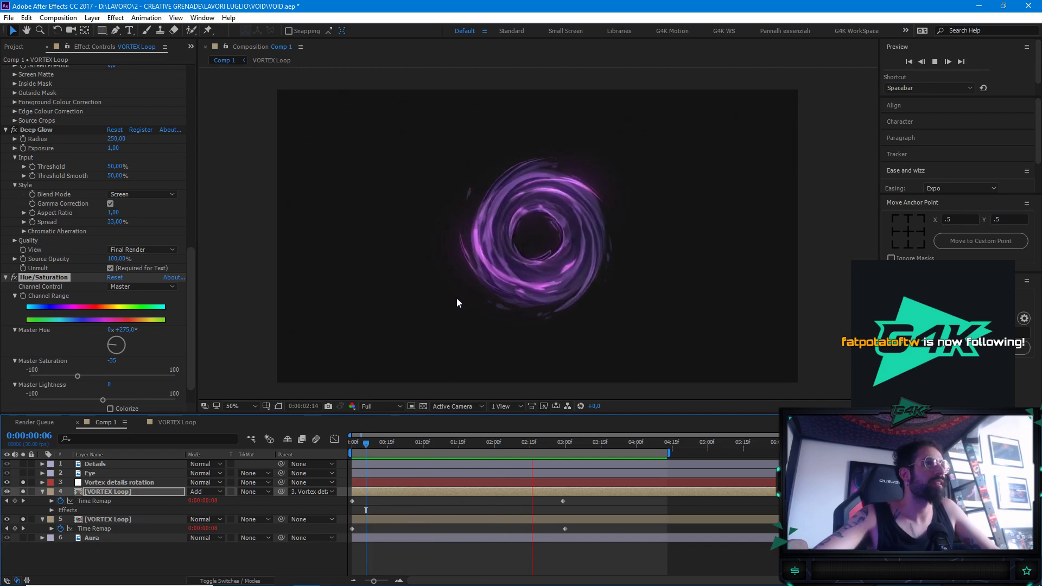
# Preview the vortex animation up close from 0:00:02:25
pyautogui.click(255, 554)
pyautogui.rightClick(252, 552)
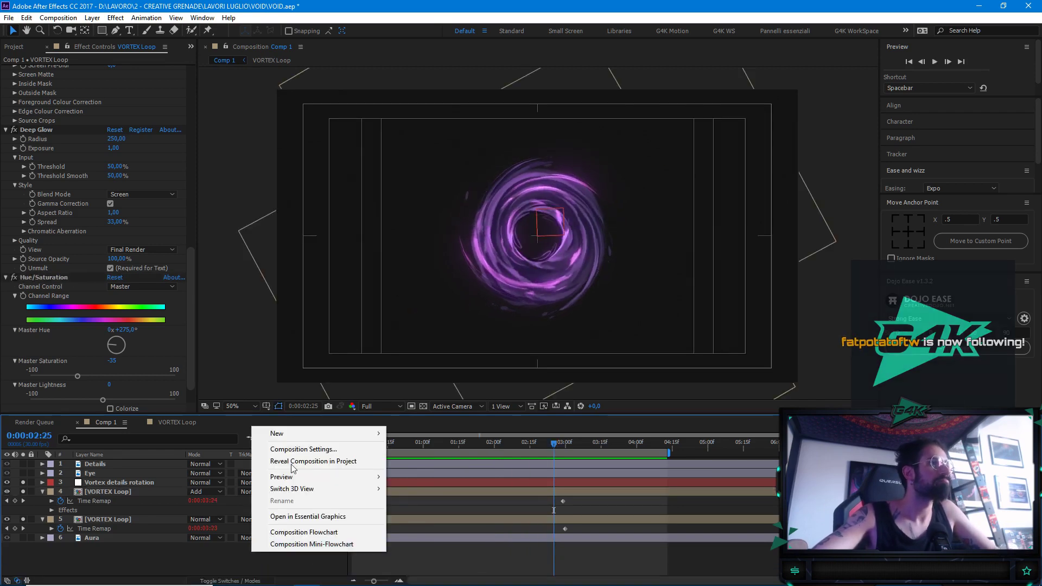
pyautogui.click(194, 564)
pyautogui.scroll(2, 515, 312)
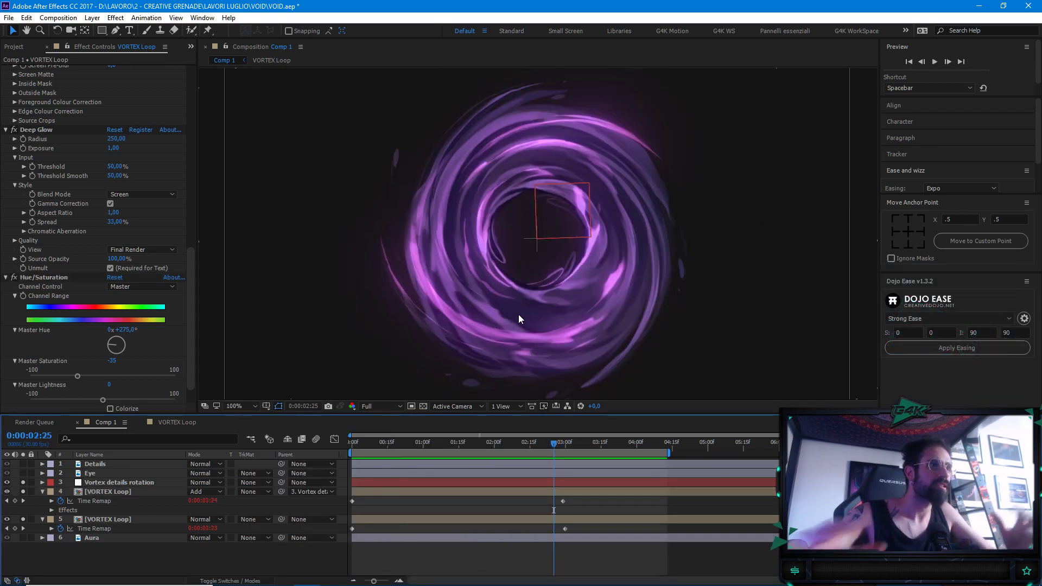
pyautogui.press('space')
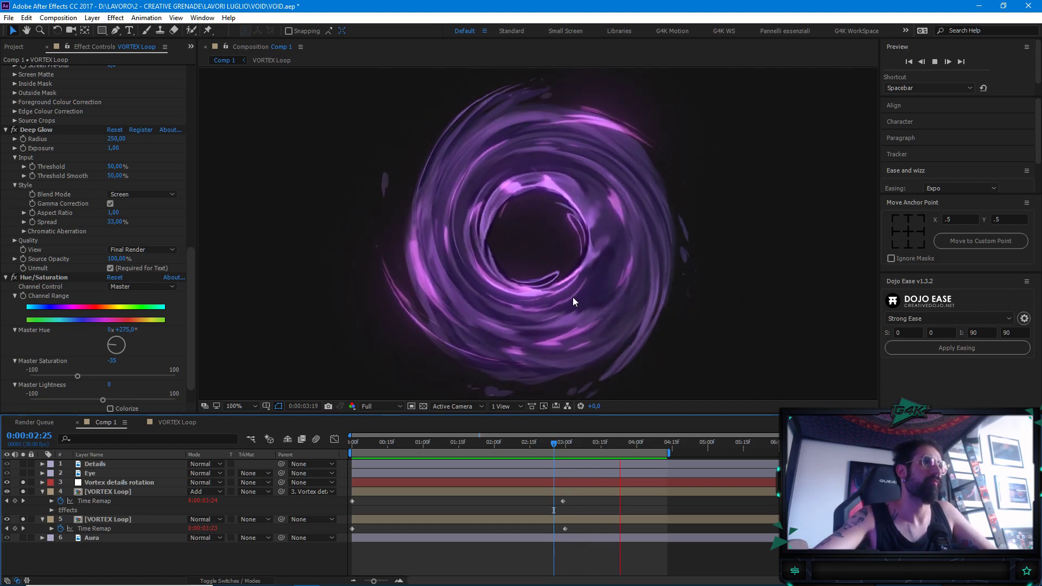
# Create an adjustment layer in Comp 1 and rename it Displacements
pyautogui.click(274, 547)
pyautogui.rightClick(248, 549)
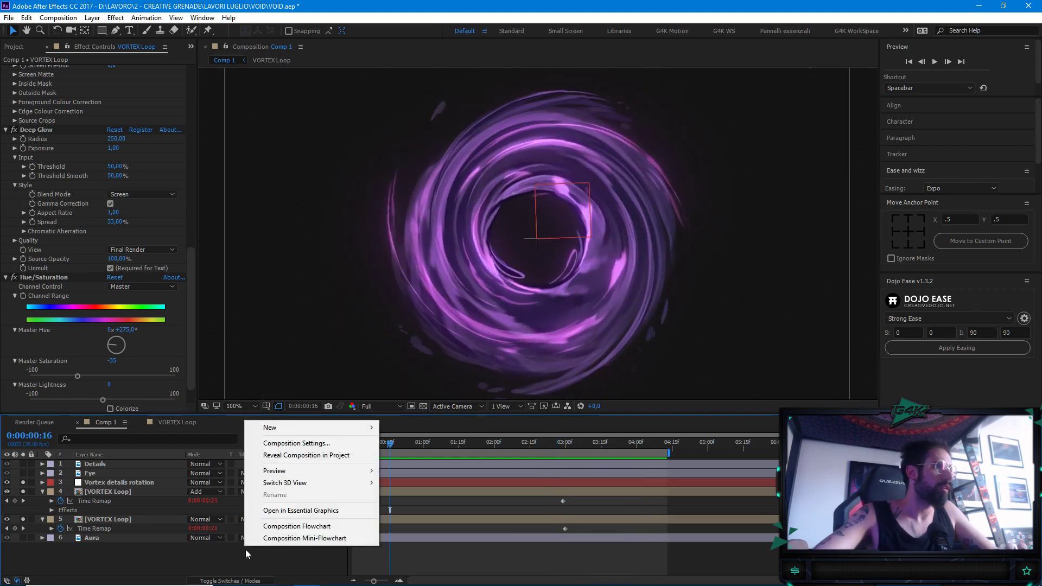
pyautogui.moveTo(283, 428)
pyautogui.click(418, 515)
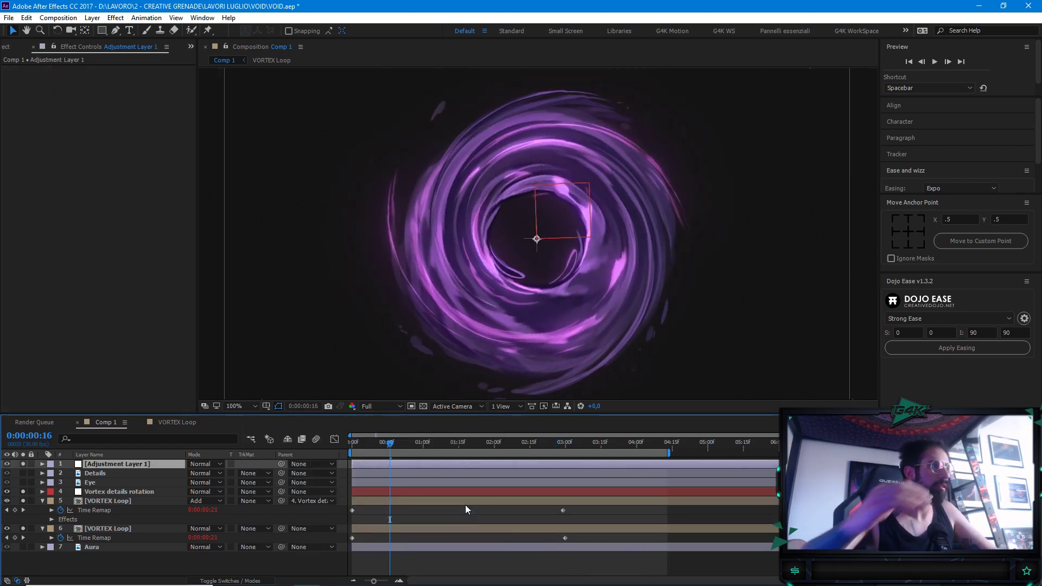
pyautogui.press('Return')
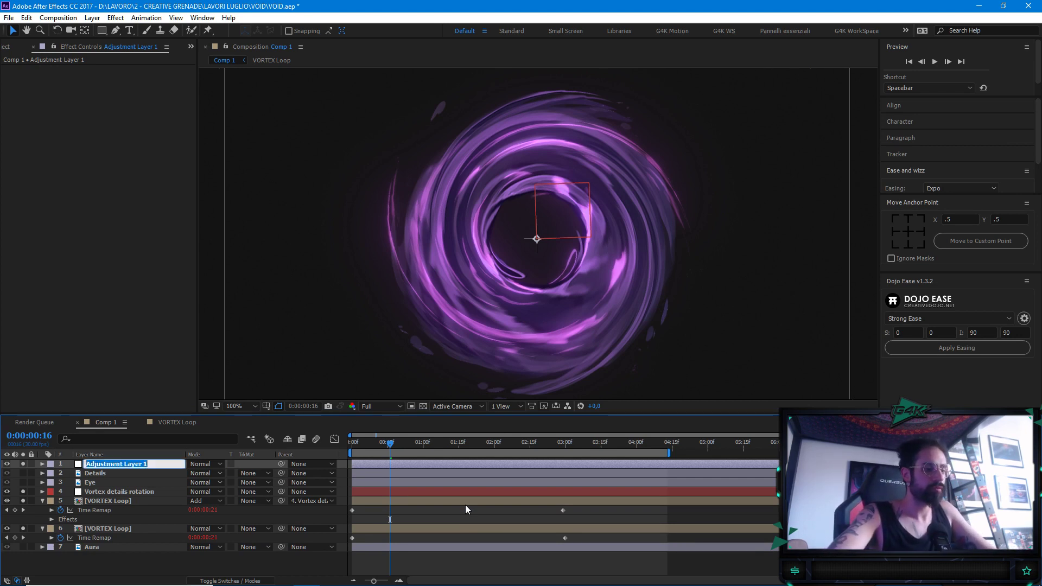
pyautogui.write('D')
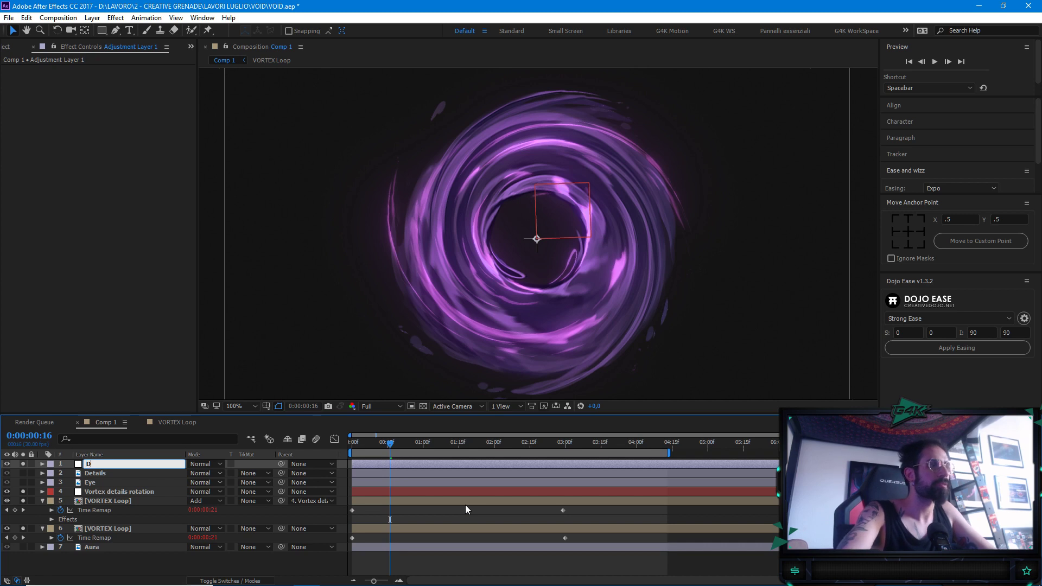
pyautogui.write('isplacements')
pyautogui.press('Return')
# Move the Displacements layer between the Eye and Vortex details rotation layers
pyautogui.keyDown('ctrl'); pyautogui.click(135, 468); pyautogui.keyUp('ctrl')
pyautogui.click(136, 467)
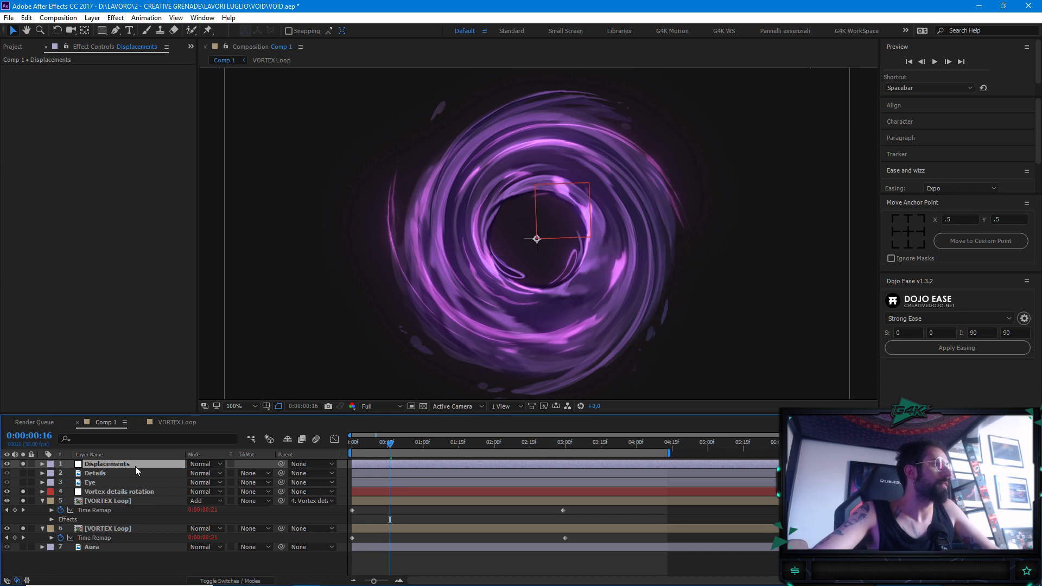
pyautogui.moveTo(135, 466); pyautogui.dragTo(137, 492)
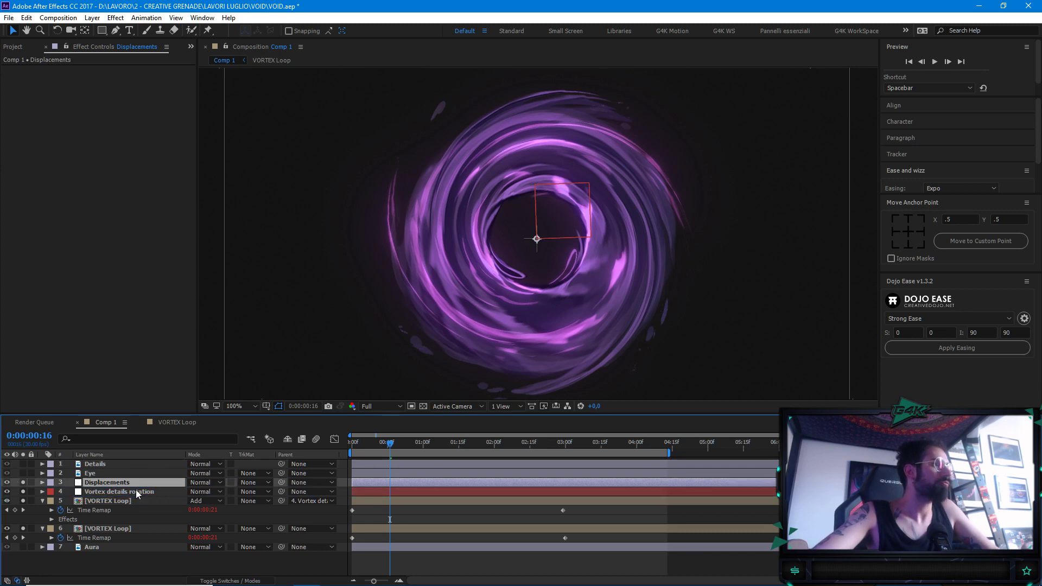
# Apply the Ripple effect to the Displacements adjustment layer
pyautogui.hotkey('ctrl', 'space')
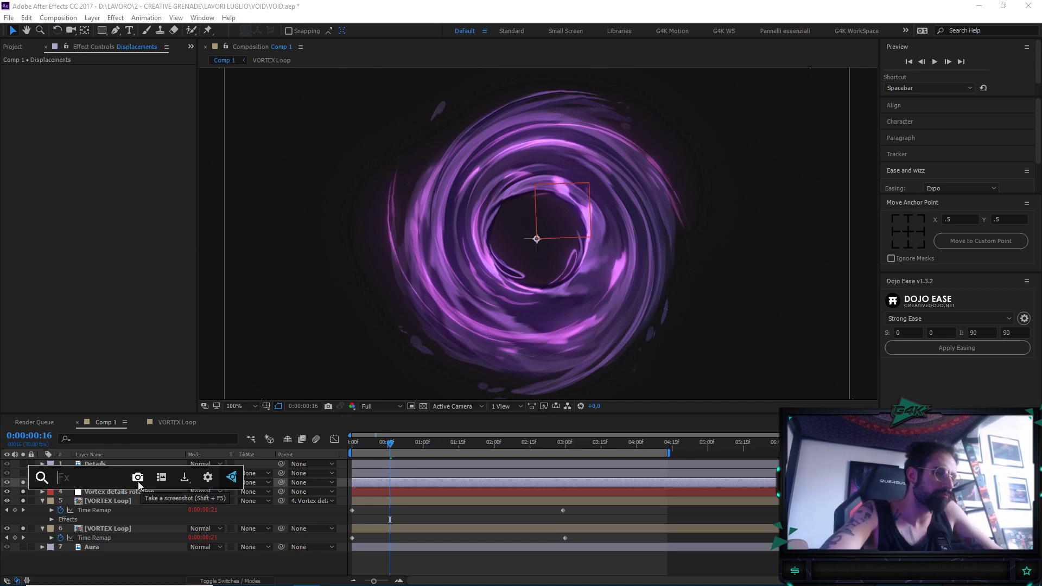
pyautogui.write('drp')
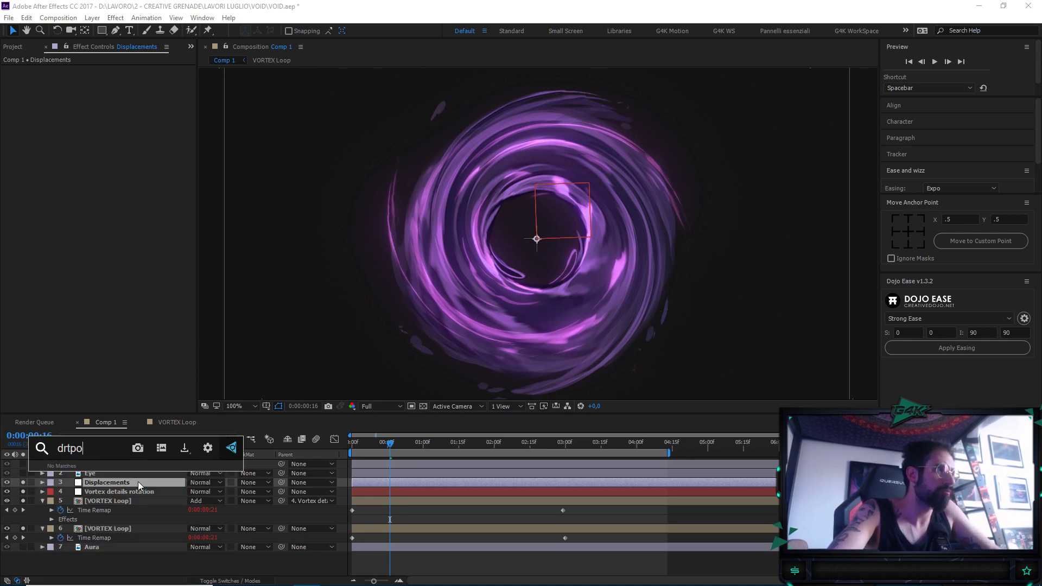
pyautogui.press('BackSpace')
pyautogui.write('op')
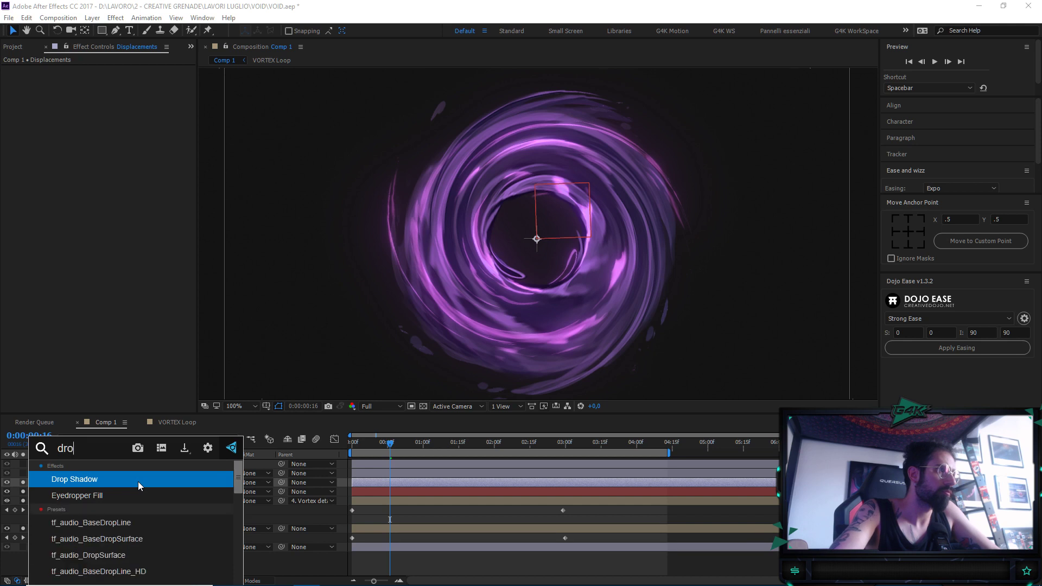
pyautogui.click(138, 481)
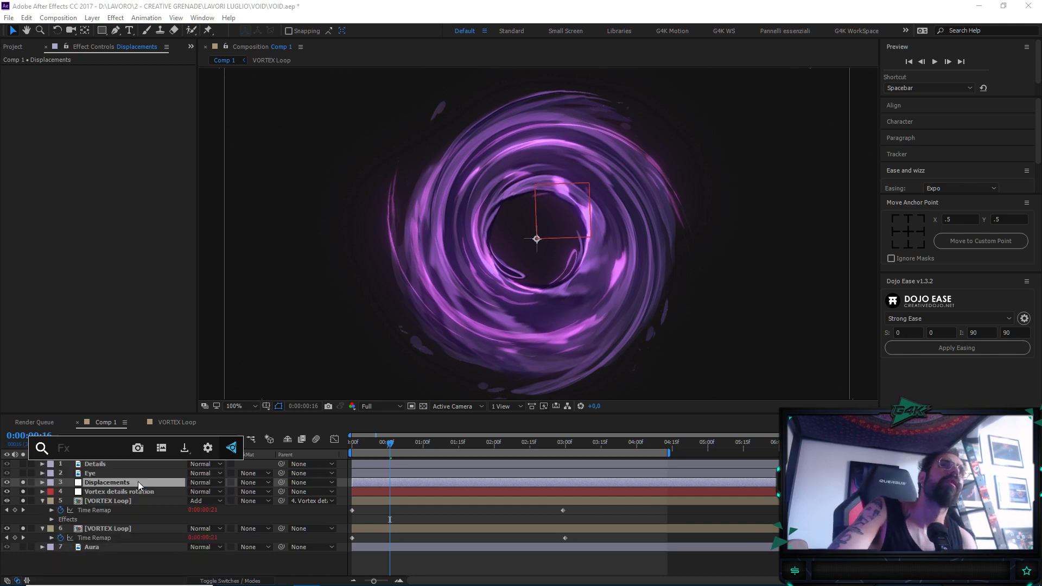
pyautogui.write('ripp')
pyautogui.click(138, 481)
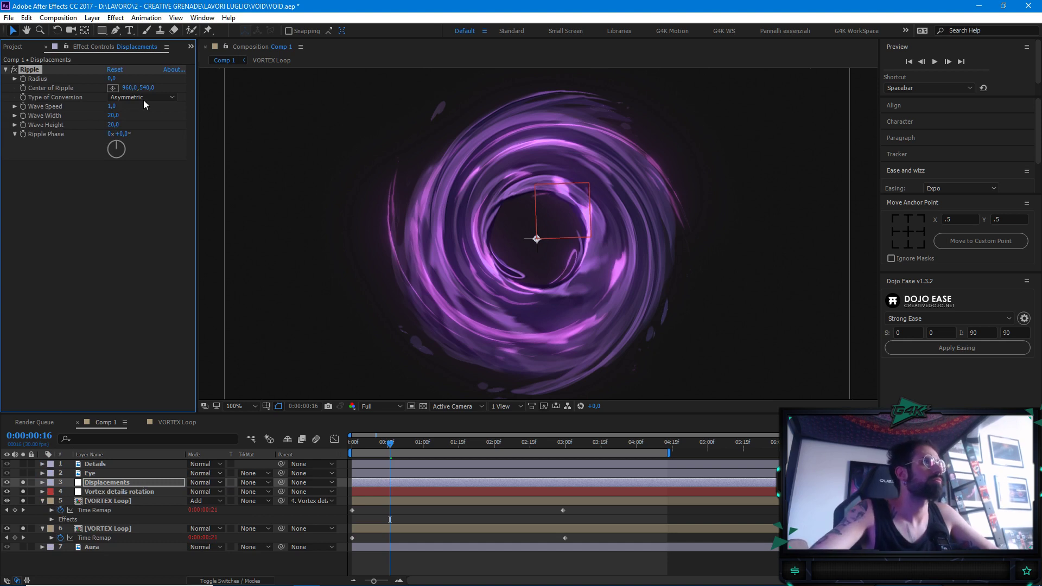
# Set the Ripple effect's Radius to 36, Wave Height to 10 and Wave Width to 50
pyautogui.moveTo(112, 78); pyautogui.dragTo(141, 79)
pyautogui.moveTo(394, 448)
pyautogui.mouseDown()
pyautogui.moveTo(424, 448)
pyautogui.moveTo(413, 447)
pyautogui.mouseUp()
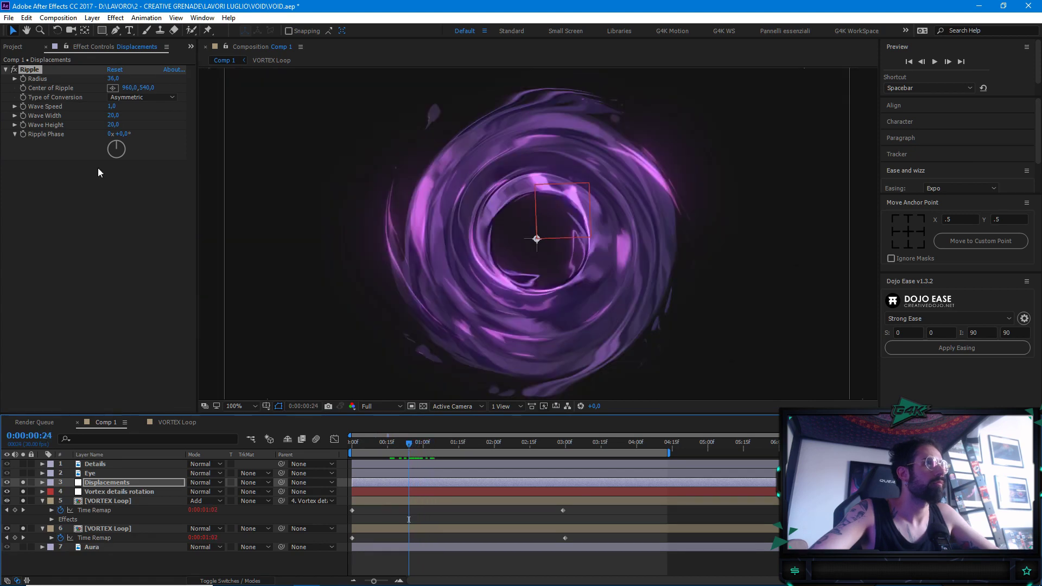
pyautogui.moveTo(114, 127); pyautogui.dragTo(116, 116)
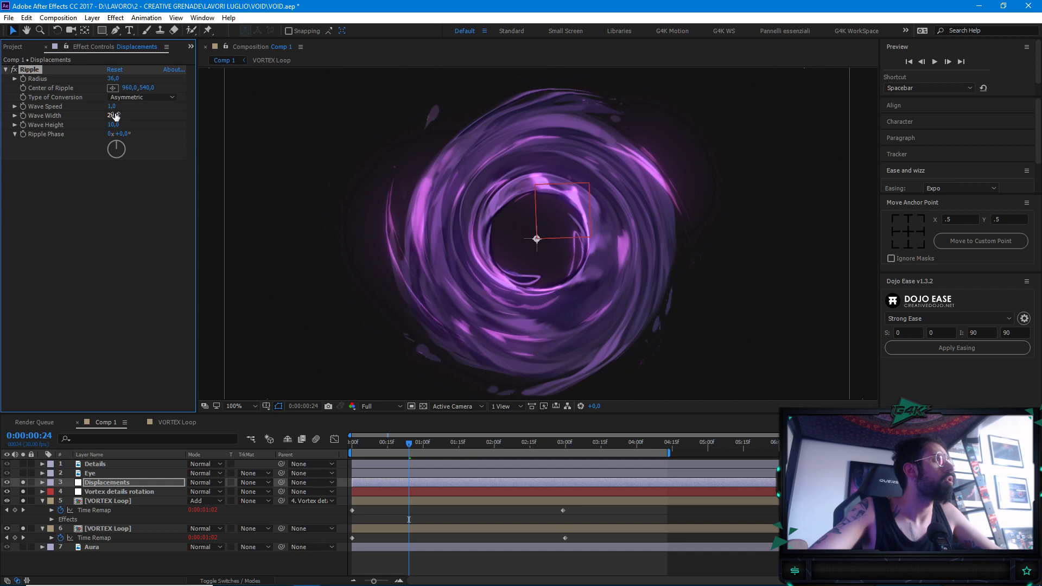
pyautogui.click(113, 116)
pyautogui.write('50')
pyautogui.press('Return')
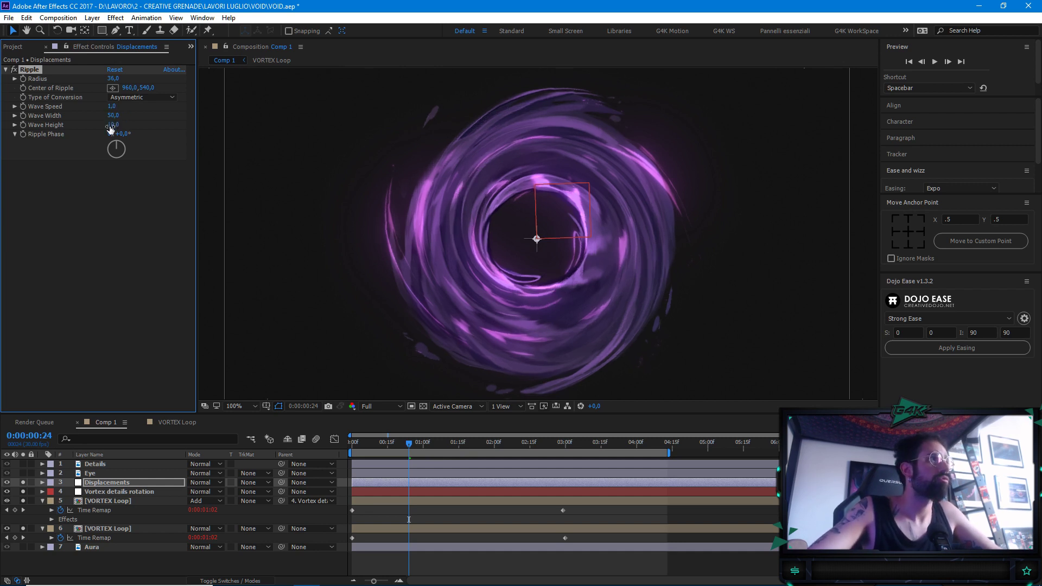
# Set the Ripple's Type of Conversion to Symmetric and preview the distortion from 0:00:00:03
pyautogui.click(125, 97)
pyautogui.click(126, 110)
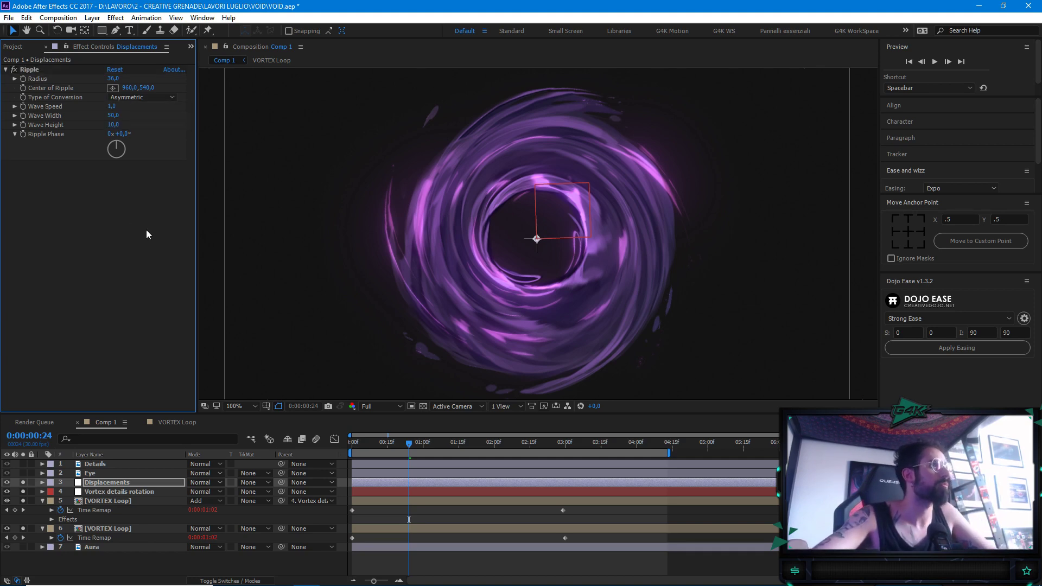
pyautogui.click(125, 98)
pyautogui.click(141, 121)
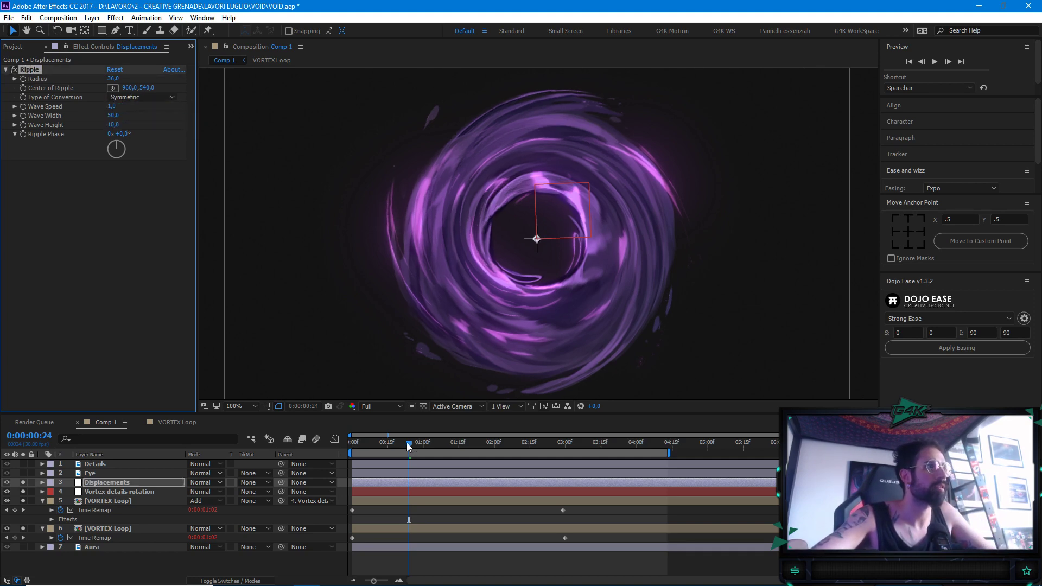
pyautogui.moveTo(411, 444); pyautogui.dragTo(359, 445)
pyautogui.press('space')
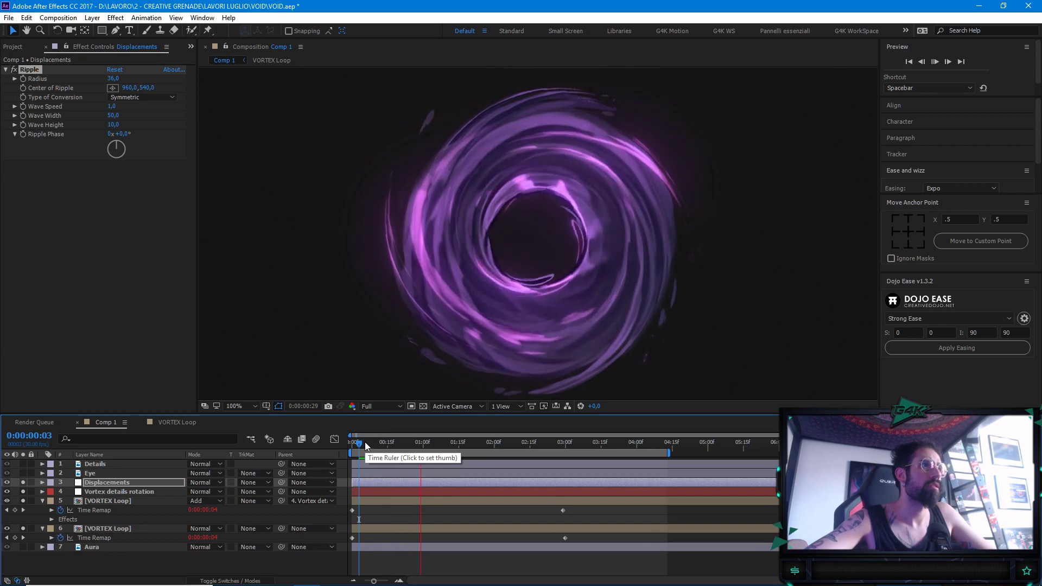
pyautogui.press('space')
# Set the Ripple's Wave Speed to -1 and preview the animation from the first frame
pyautogui.click(116, 107)
pyautogui.write('-')
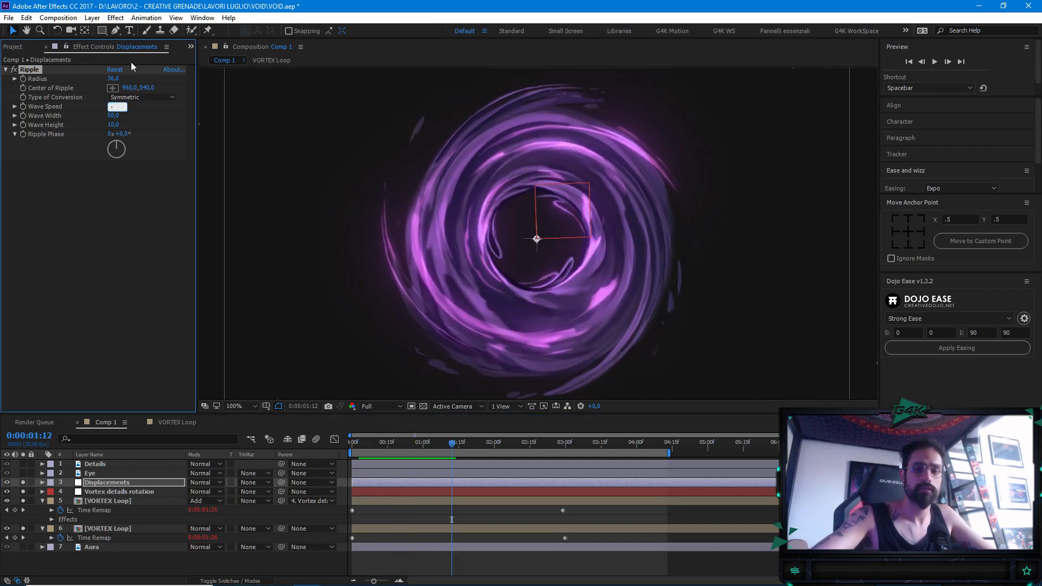
pyautogui.write('1')
pyautogui.press('Return')
pyautogui.moveTo(387, 449); pyautogui.dragTo(345, 448)
pyautogui.press('space')
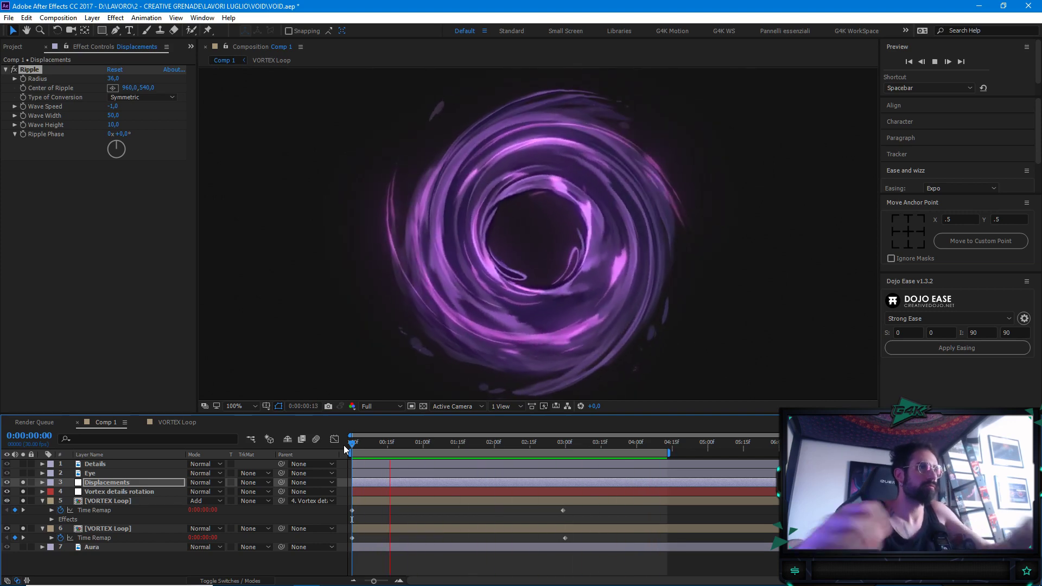
# Set the Ripple's Wave Height to 12 and Wave Width to 40
pyautogui.click(112, 125)
pyautogui.click(113, 124)
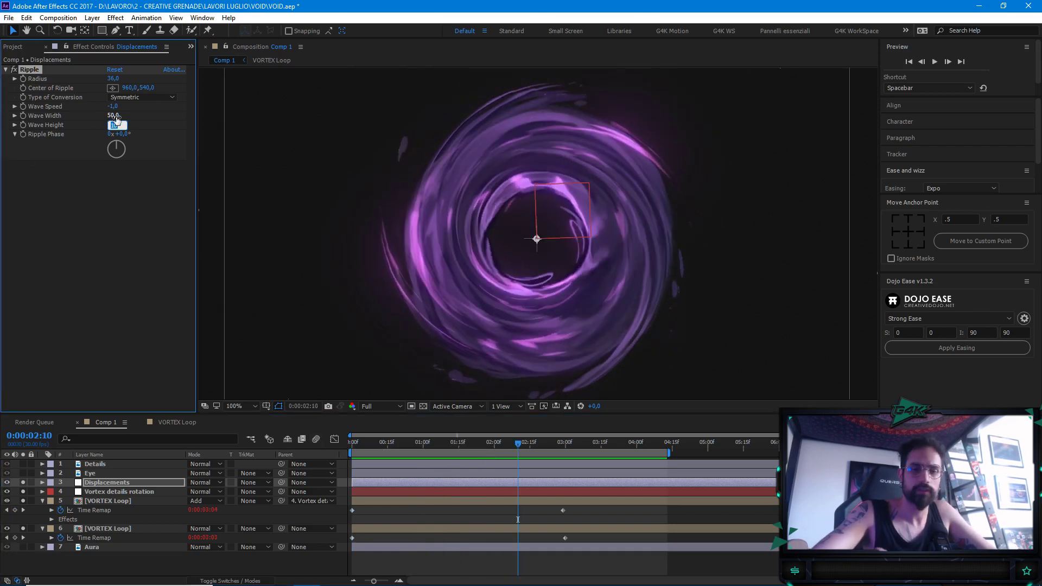
pyautogui.write('1')
pyautogui.press('Return')
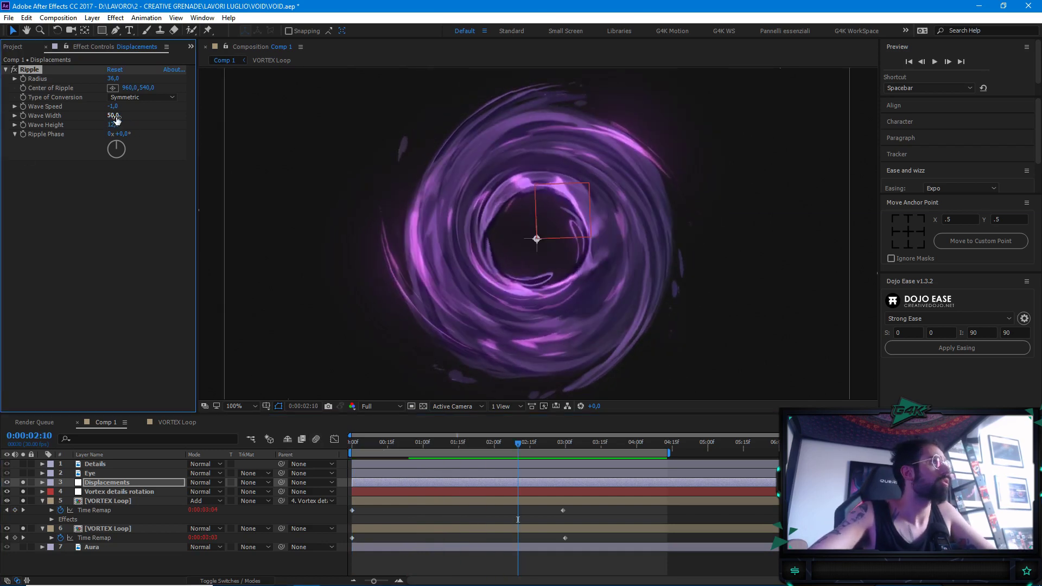
pyautogui.click(114, 116)
pyautogui.write('40')
pyautogui.press('Return')
# Preview the adjusted ripple, replaying from 0:00:01:23 to 0:00:04:00, and give the composition viewer more height
pyautogui.press('space')
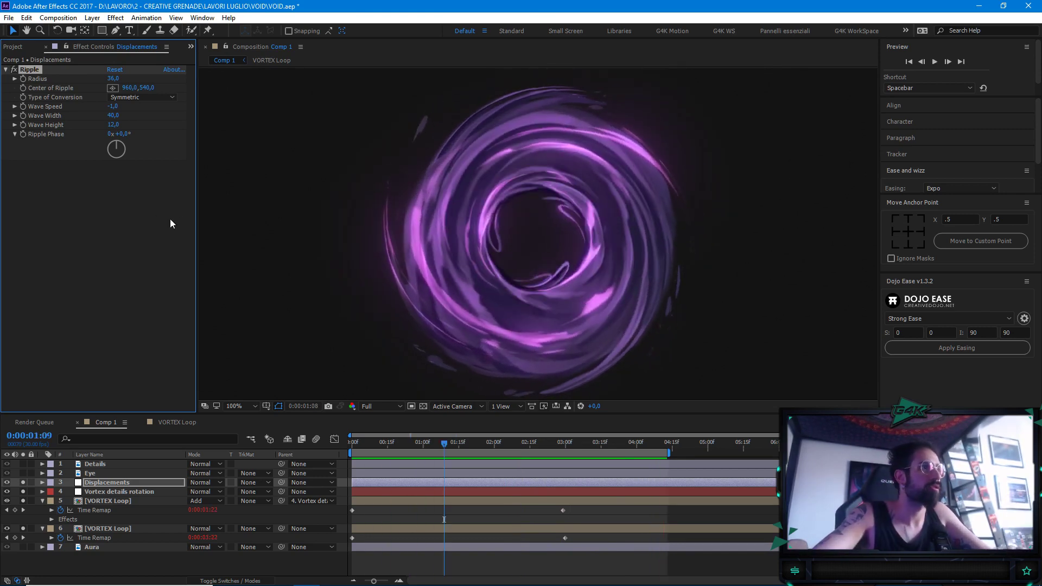
pyautogui.press('space')
pyautogui.click(461, 443)
pyautogui.click(477, 443)
pyautogui.press('space')
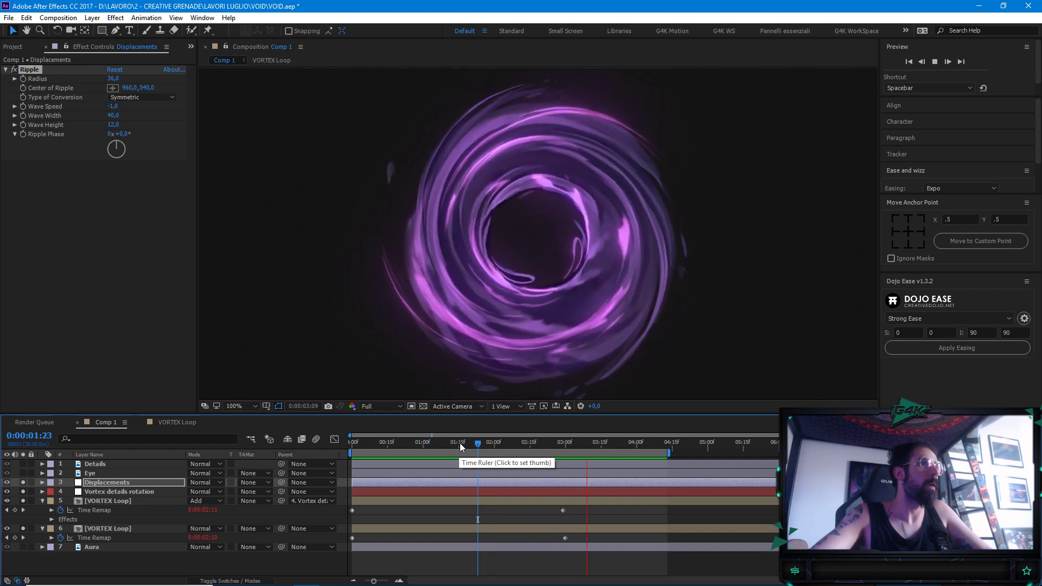
pyautogui.press('space')
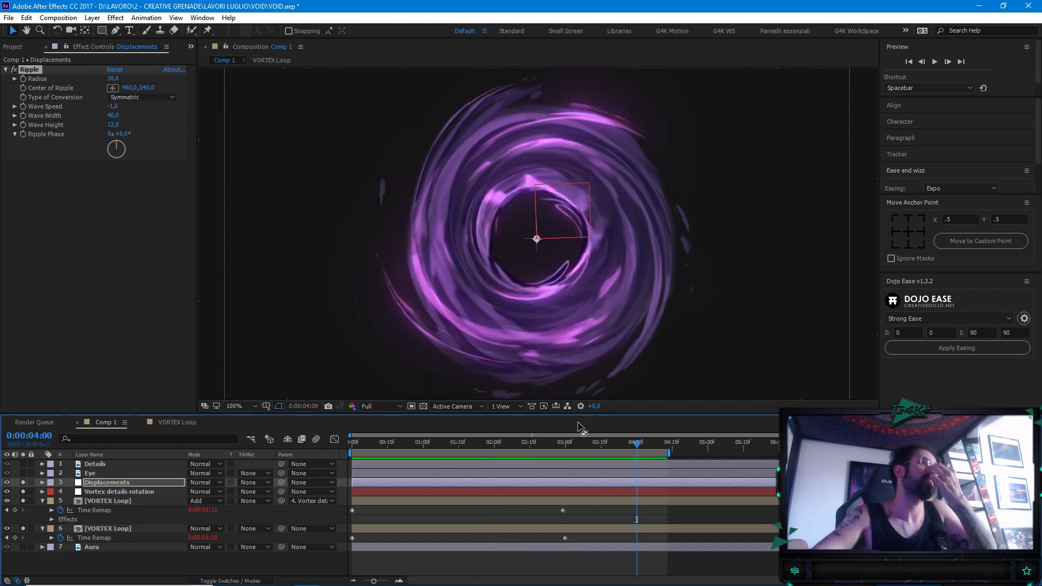
pyautogui.moveTo(572, 414); pyautogui.dragTo(559, 438)
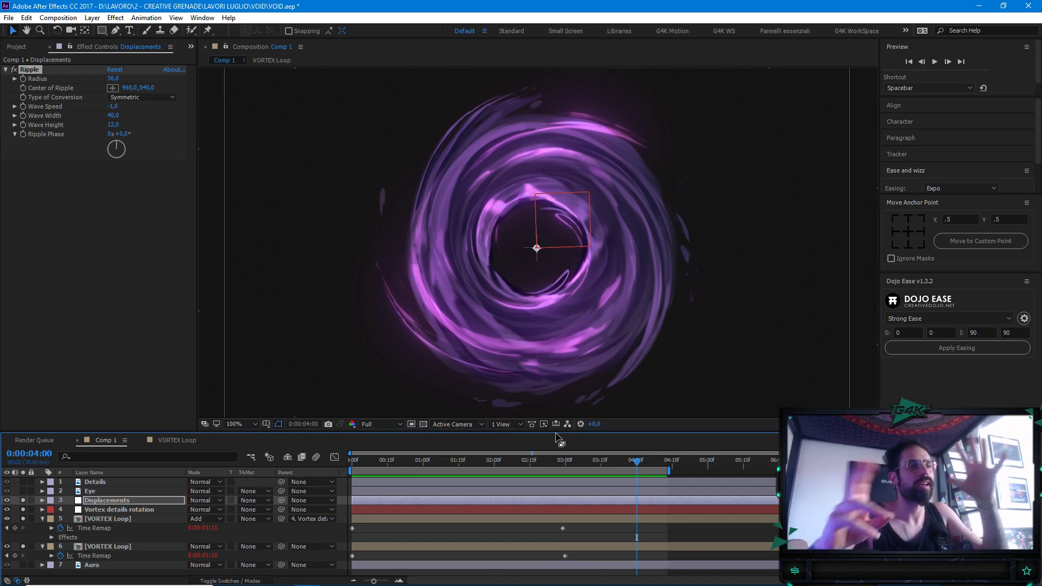
# Switch to Illustrator and create a new blank document
pyautogui.moveTo(579, 438); pyautogui.dragTo(574, 408)
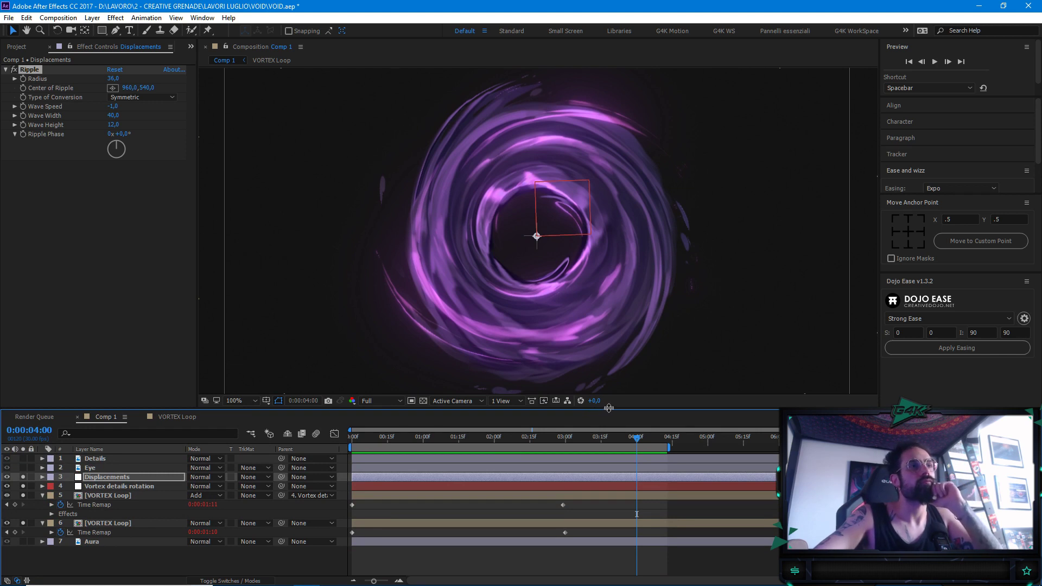
pyautogui.click(268, 556)
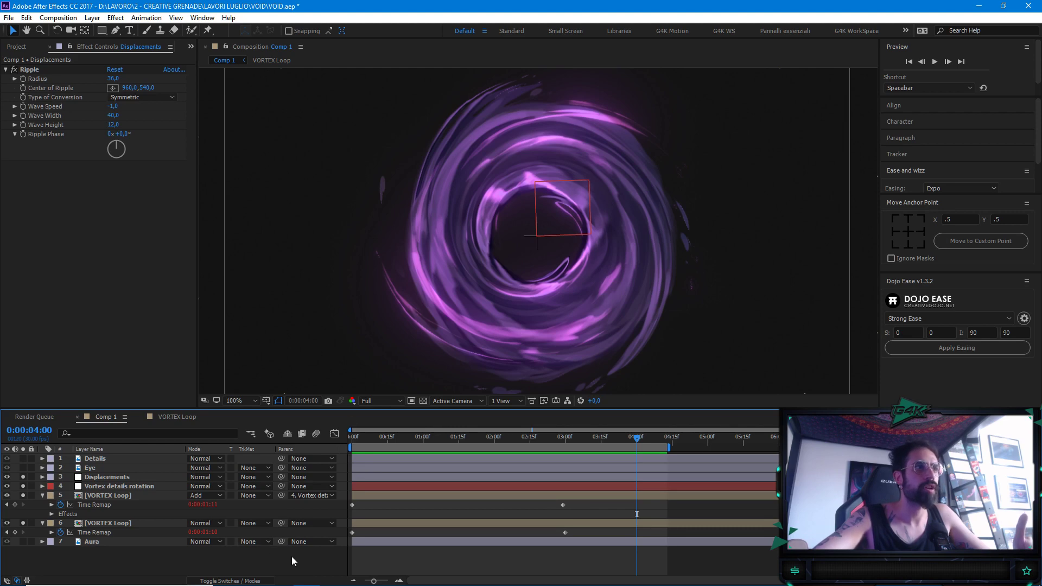
pyautogui.click(359, 575)
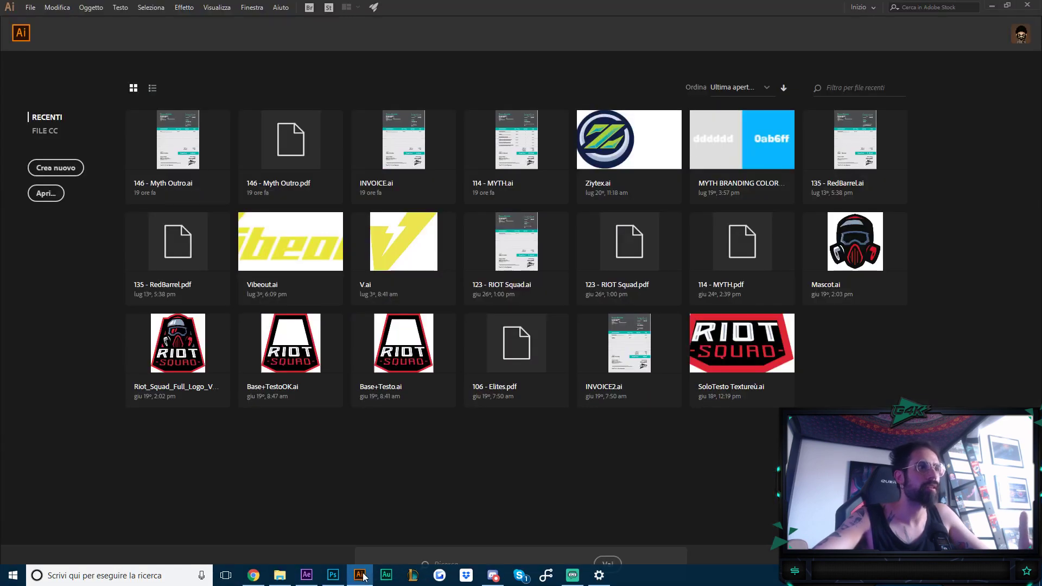
pyautogui.click(30, 7)
pyautogui.click(43, 17)
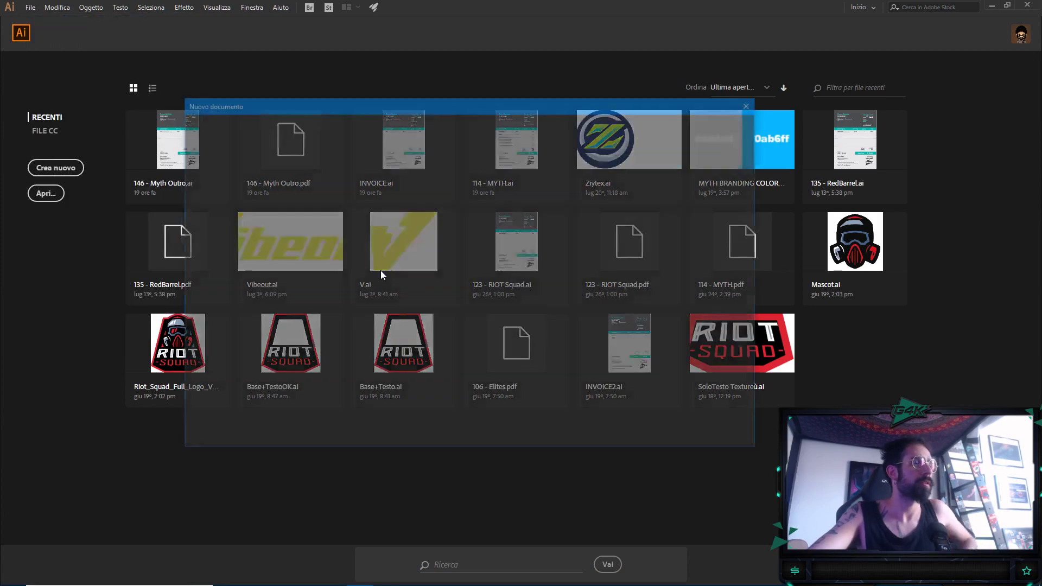
pyautogui.click(686, 430)
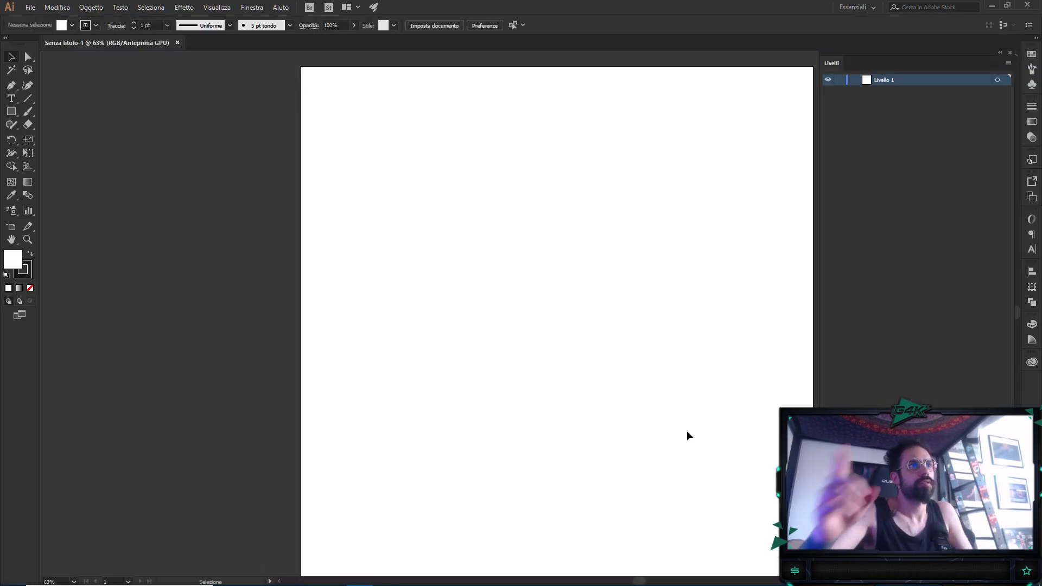
# Create a spiral at the artboard's centre with a 50 px radius, 80% decay and 10 segments
pyautogui.moveTo(549, 309); pyautogui.dragTo(511, 295)
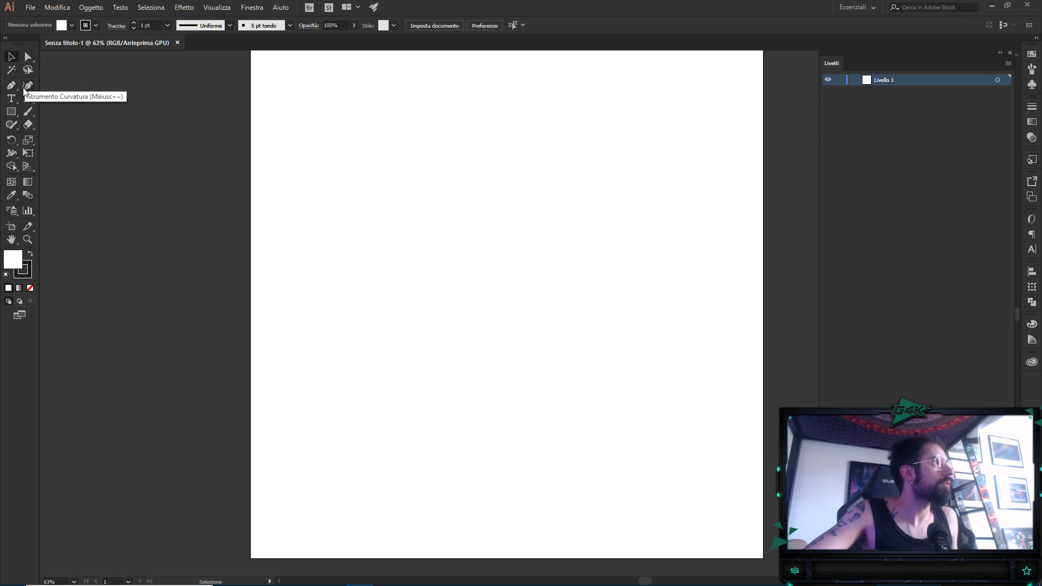
pyautogui.click(25, 100)
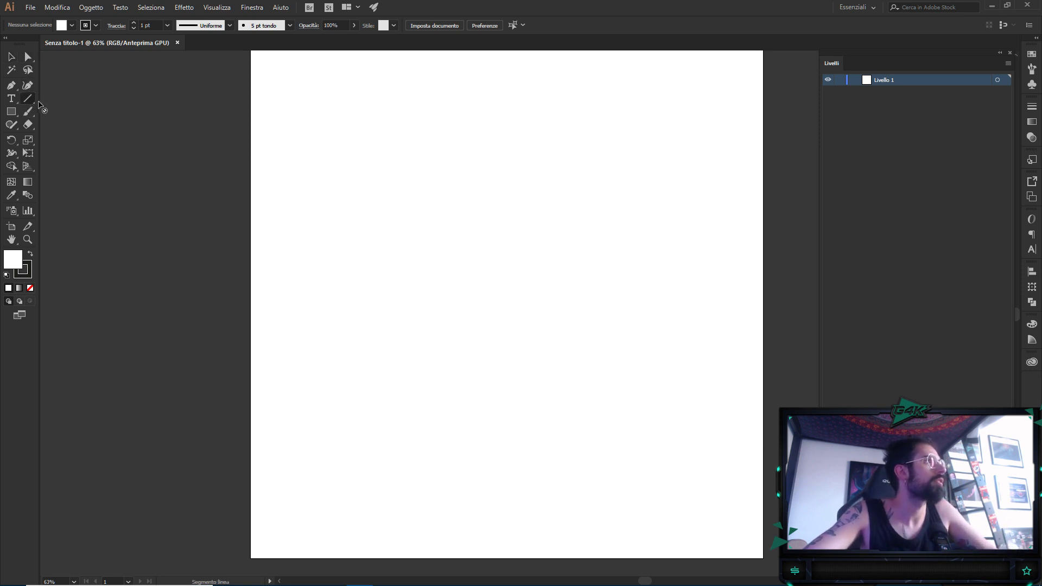
pyautogui.moveTo(30, 102); pyautogui.dragTo(65, 126)
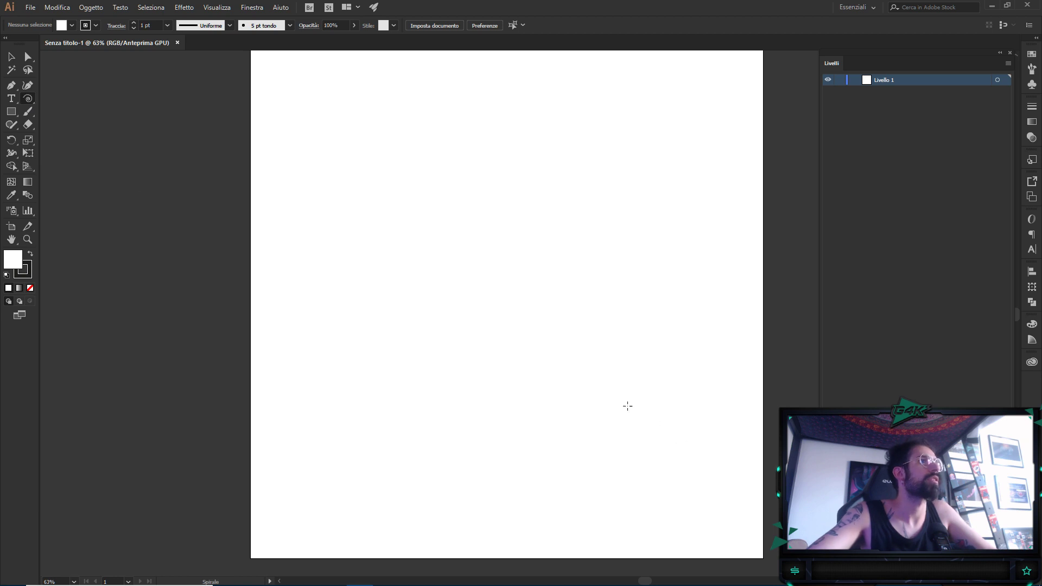
pyautogui.click(506, 299)
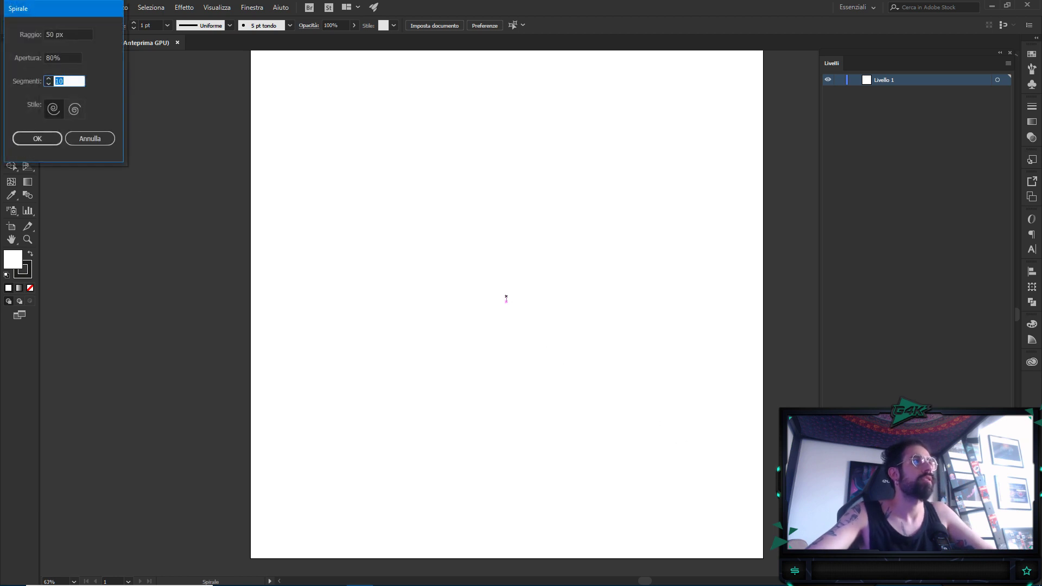
pyautogui.click(91, 142)
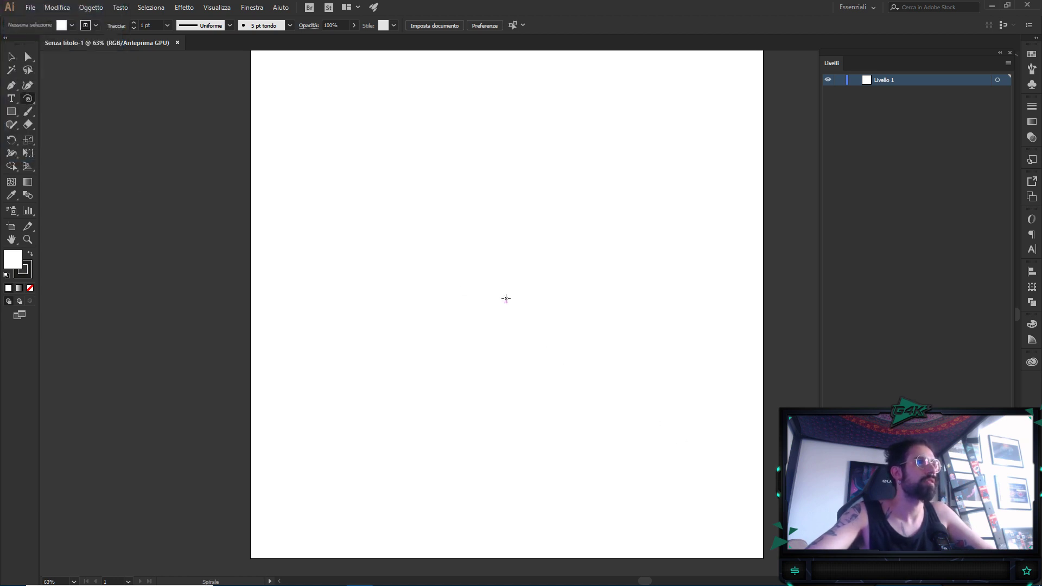
pyautogui.click(507, 299)
pyautogui.moveTo(70, 16); pyautogui.dragTo(315, 126)
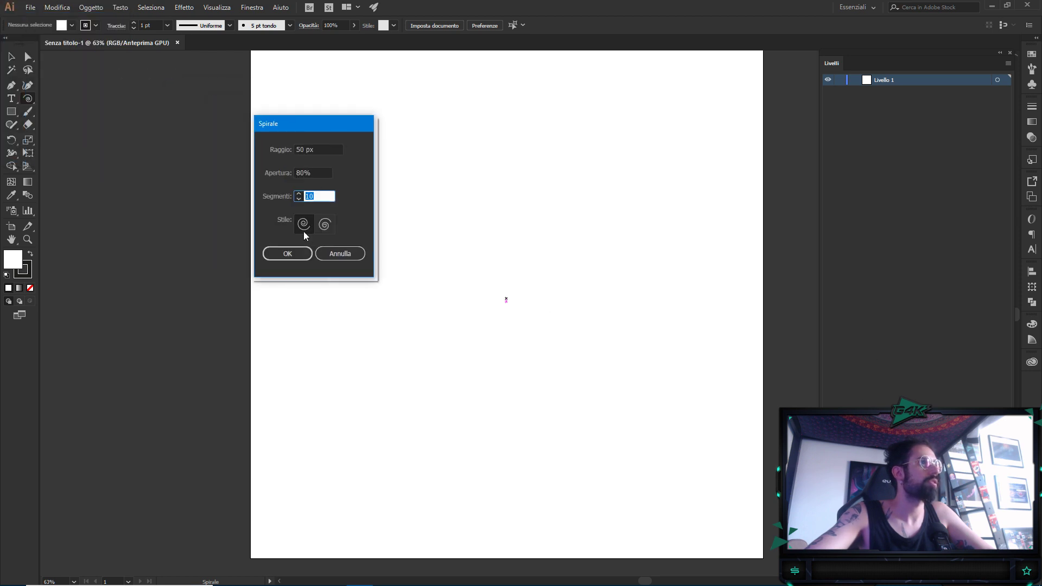
pyautogui.click(288, 252)
# Try enlarging the 10-segment spiral to about 785 by 628 px and delete it
pyautogui.click(11, 56)
pyautogui.moveTo(527, 292); pyautogui.dragTo(688, 207)
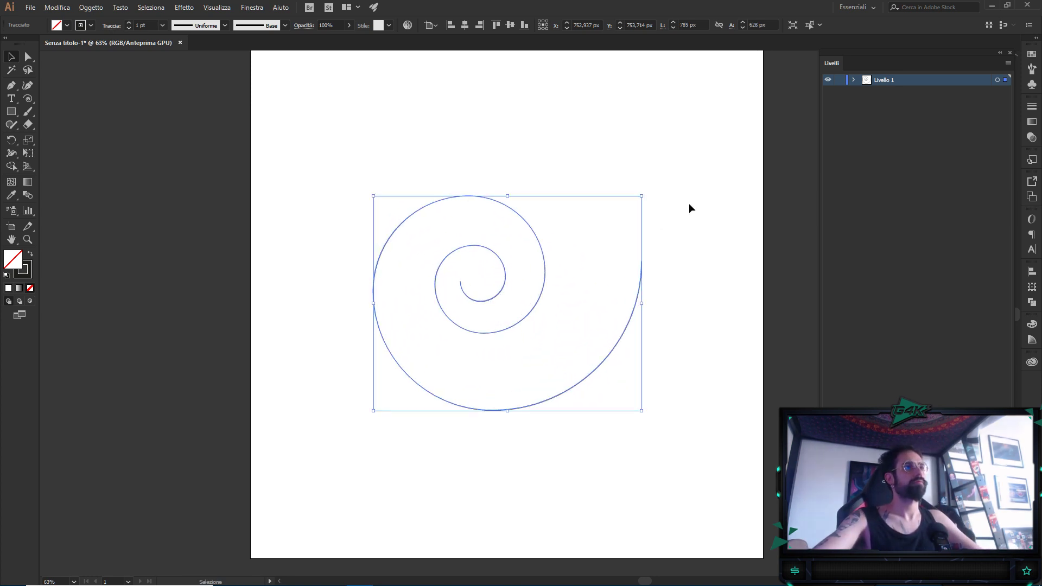
pyautogui.press('Delete')
# Create a centred spiral with 50 px radius, 80% decay and 8 segments, and enlarge it to about 876 by 701 px
pyautogui.click(27, 99)
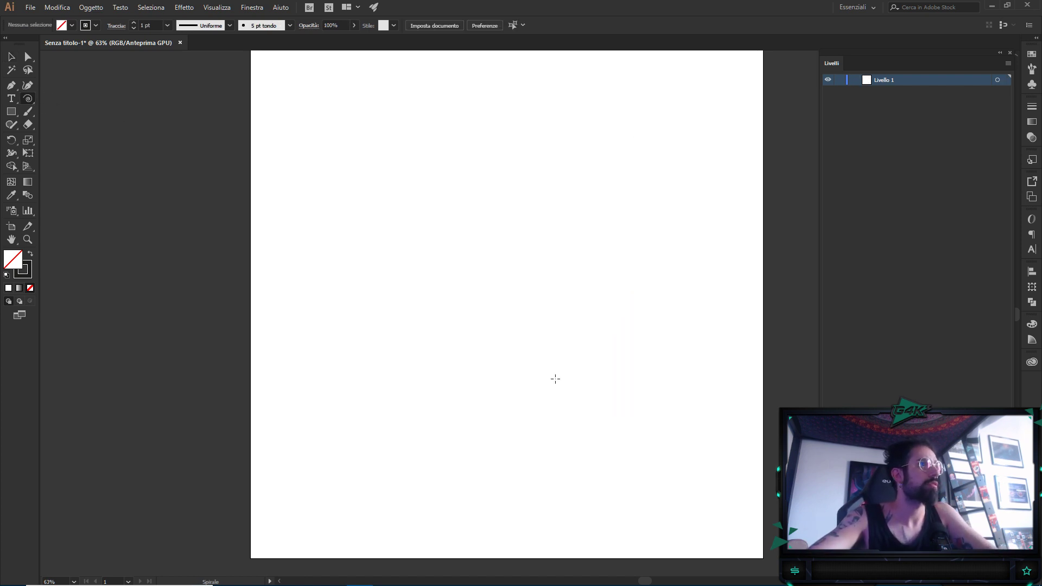
pyautogui.click(506, 301)
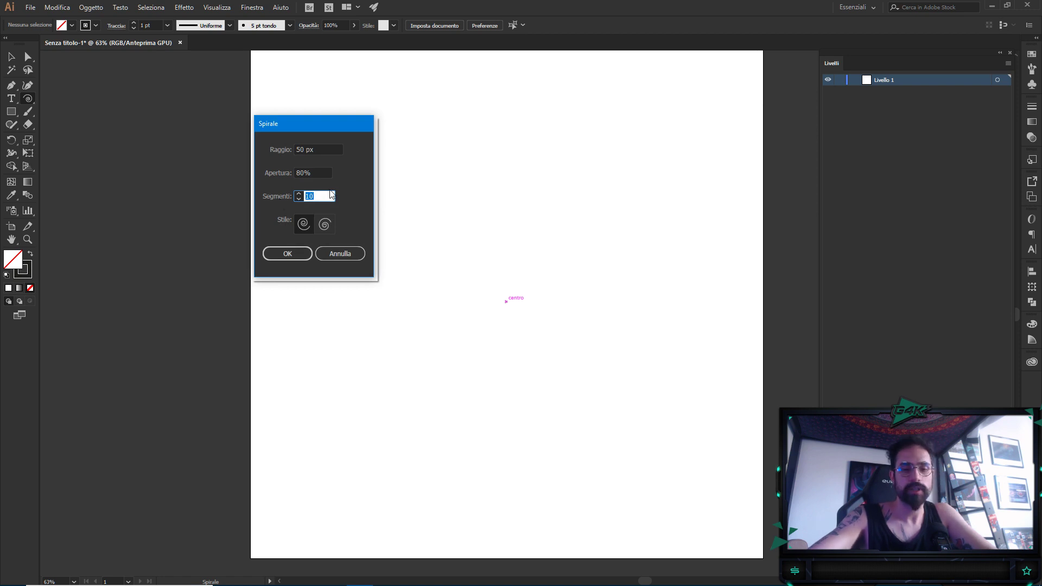
pyautogui.write('8')
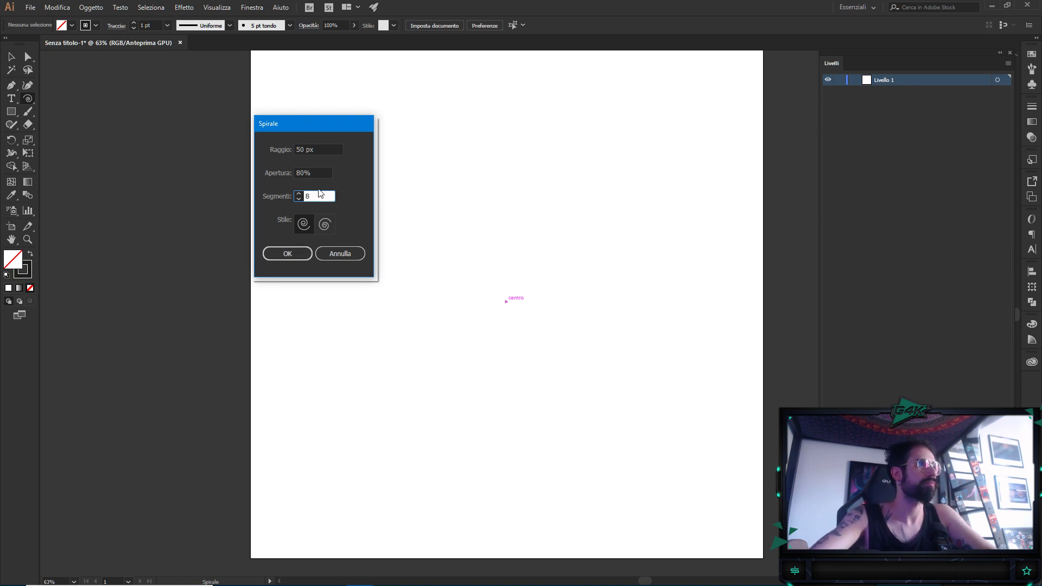
pyautogui.click(303, 253)
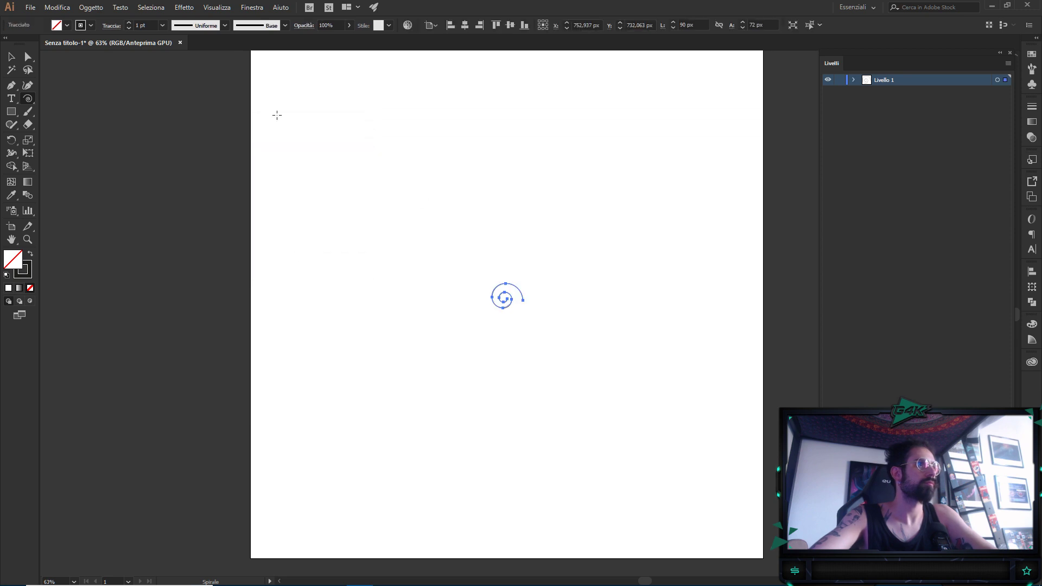
pyautogui.click(10, 56)
pyautogui.moveTo(526, 286); pyautogui.dragTo(657, 177)
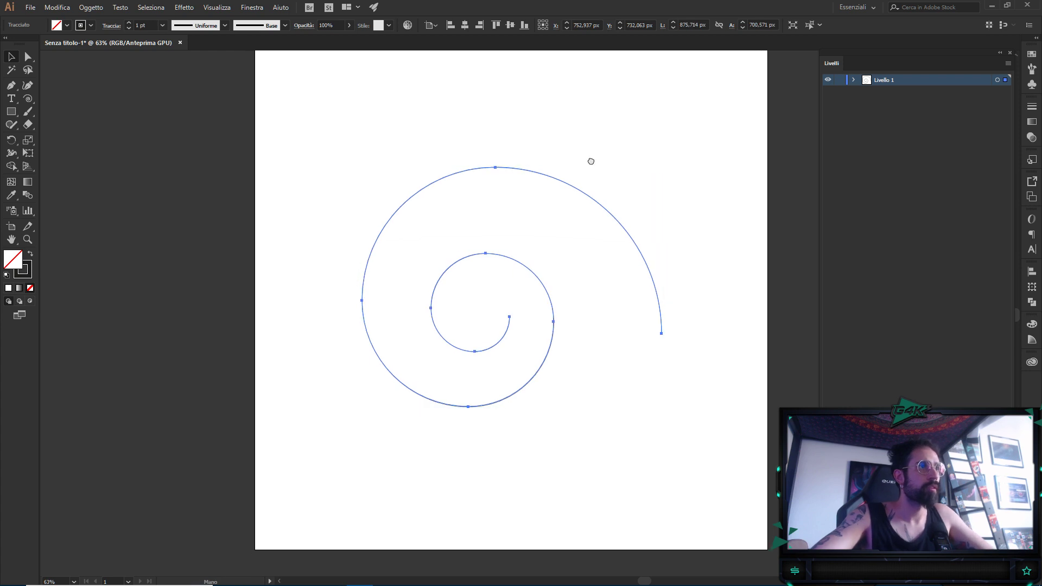
pyautogui.scroll(1, 572, 342)
# Select all anchor points of the spiral path with Direct Selection and copy the path
pyautogui.click(512, 153)
pyautogui.click(28, 57)
pyautogui.moveTo(697, 128); pyautogui.dragTo(285, 557)
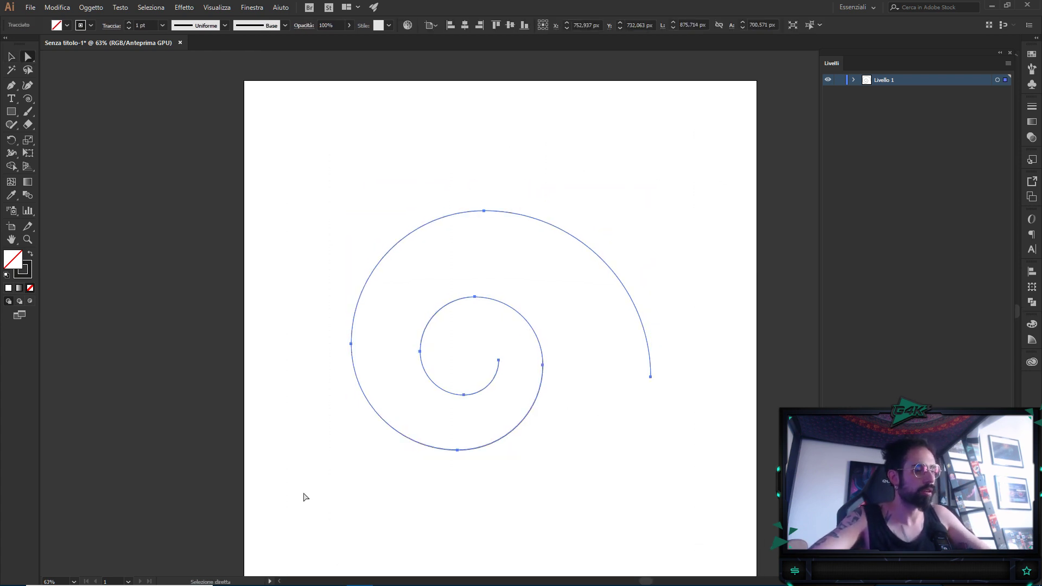
# Switch to After Effects and add a new 1920 by 1080 px solid named Saber to Comp 1
pyautogui.click(318, 579)
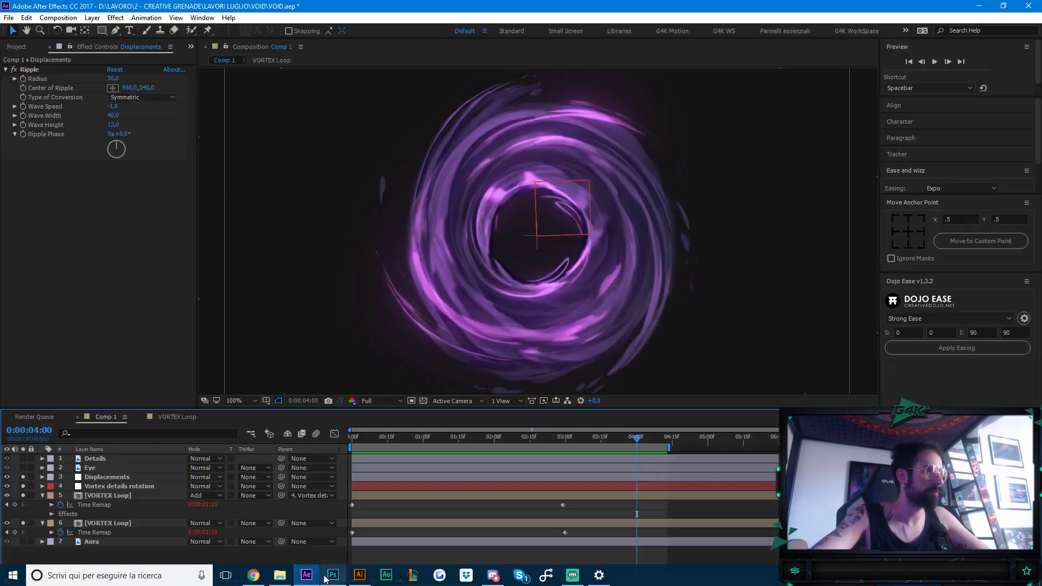
pyautogui.moveTo(559, 409); pyautogui.dragTo(559, 363)
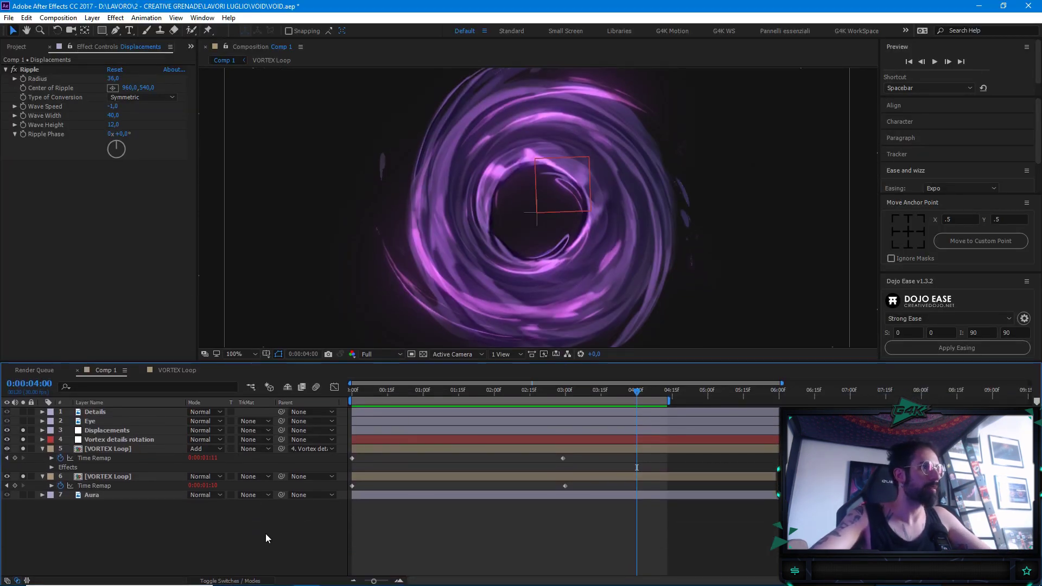
pyautogui.rightClick(268, 533)
pyautogui.moveTo(318, 415)
pyautogui.click(478, 439)
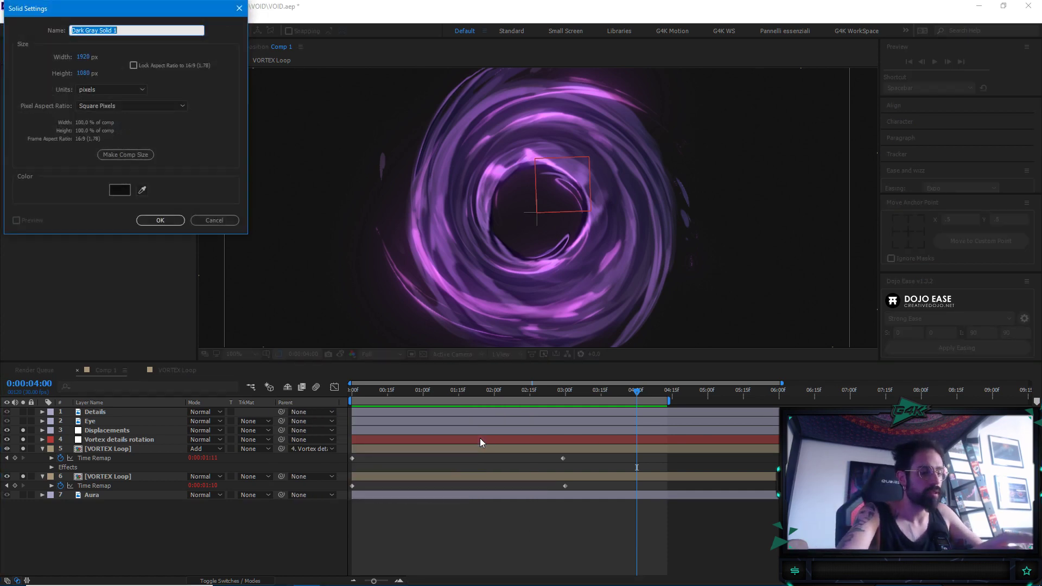
pyautogui.write('Sa')
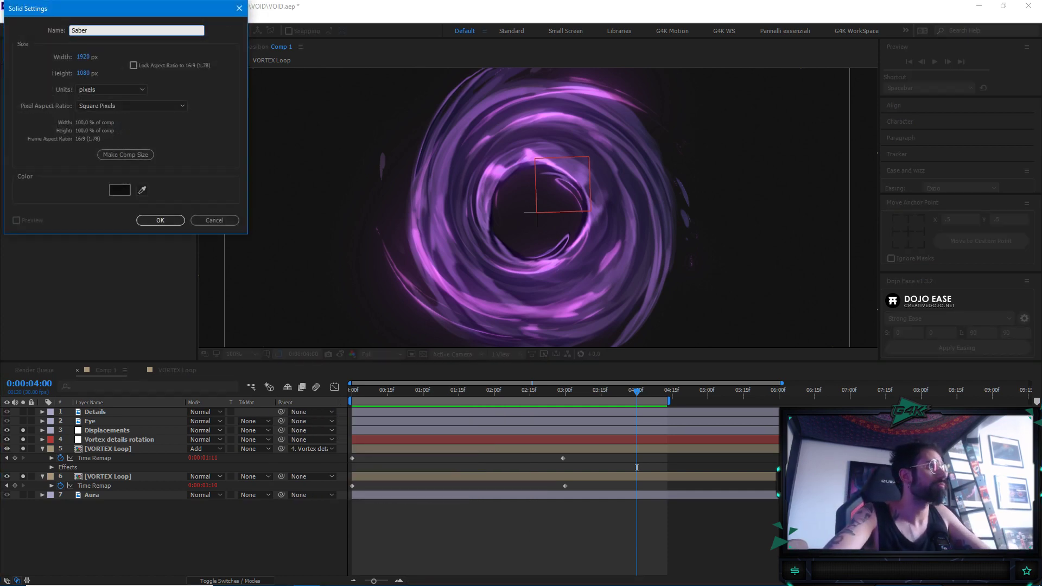
pyautogui.write('ber')
pyautogui.press('Return')
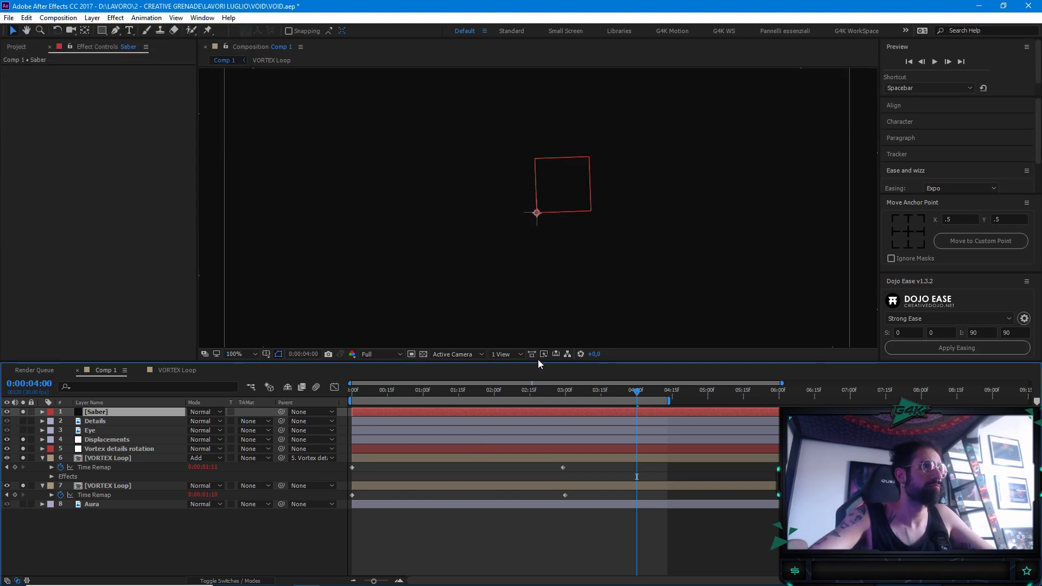
# Draw a rough open four-point mask path on the Saber solid with the Pen tool
pyautogui.moveTo(546, 363); pyautogui.dragTo(561, 433)
pyautogui.press(',')
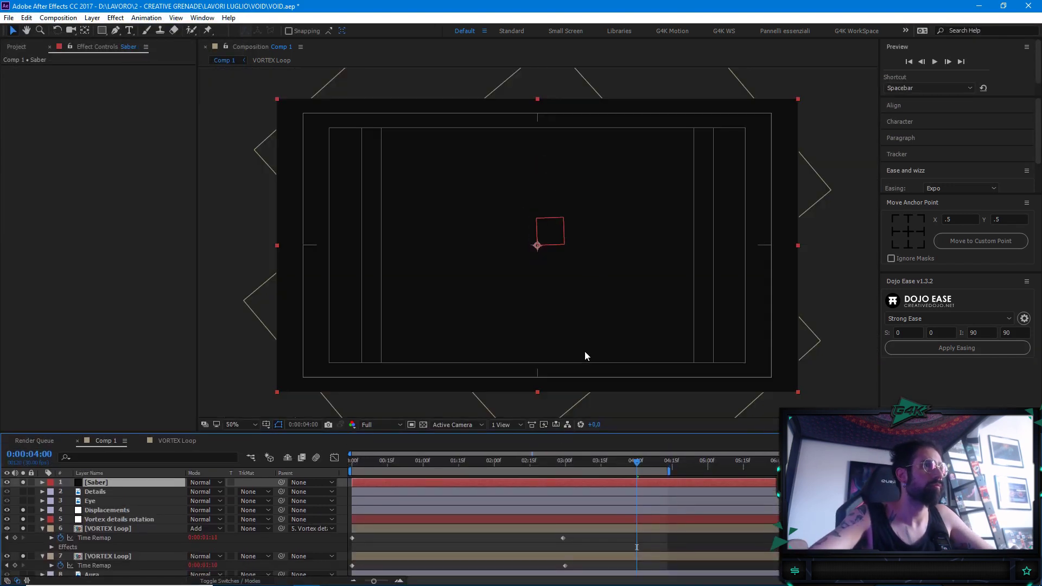
pyautogui.click(116, 30)
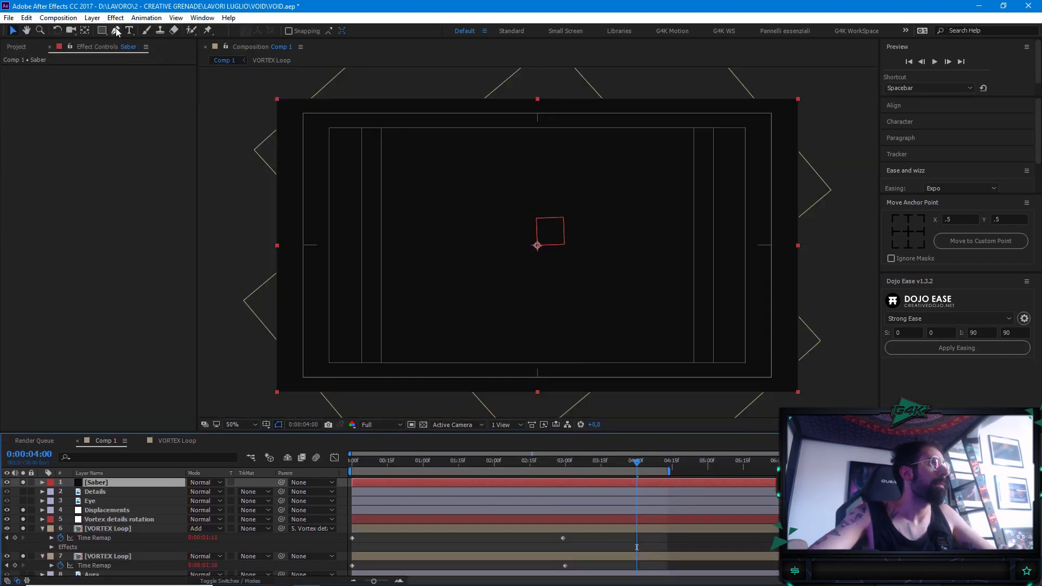
pyautogui.click(449, 204)
pyautogui.click(499, 301)
pyautogui.click(391, 282)
# Reveal Mask 1's properties on the Saber layer and set a Mask Path keyframe at 0:00:04:00
pyautogui.click(43, 482)
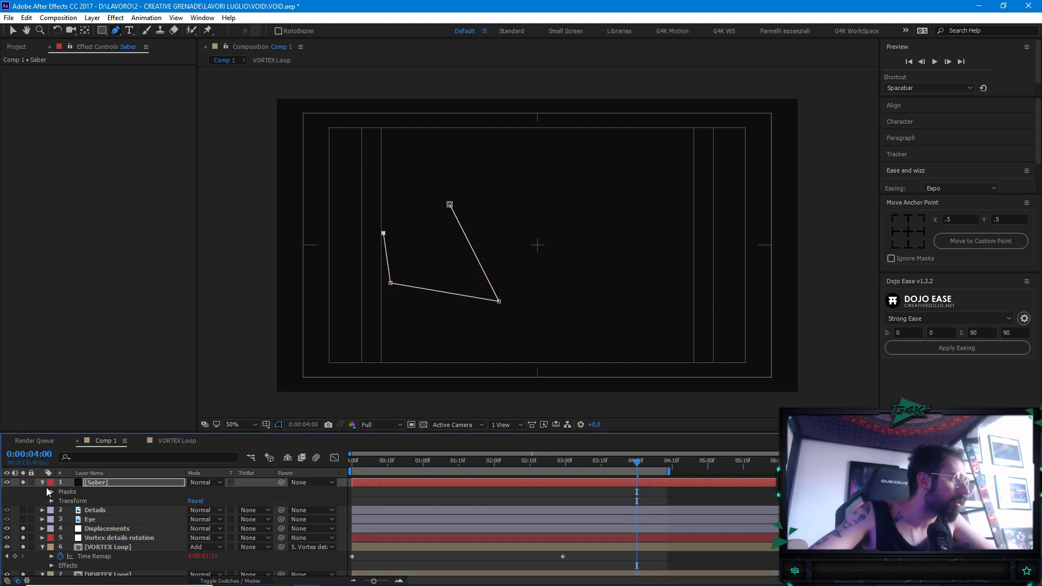
pyautogui.click(51, 492)
pyautogui.click(61, 501)
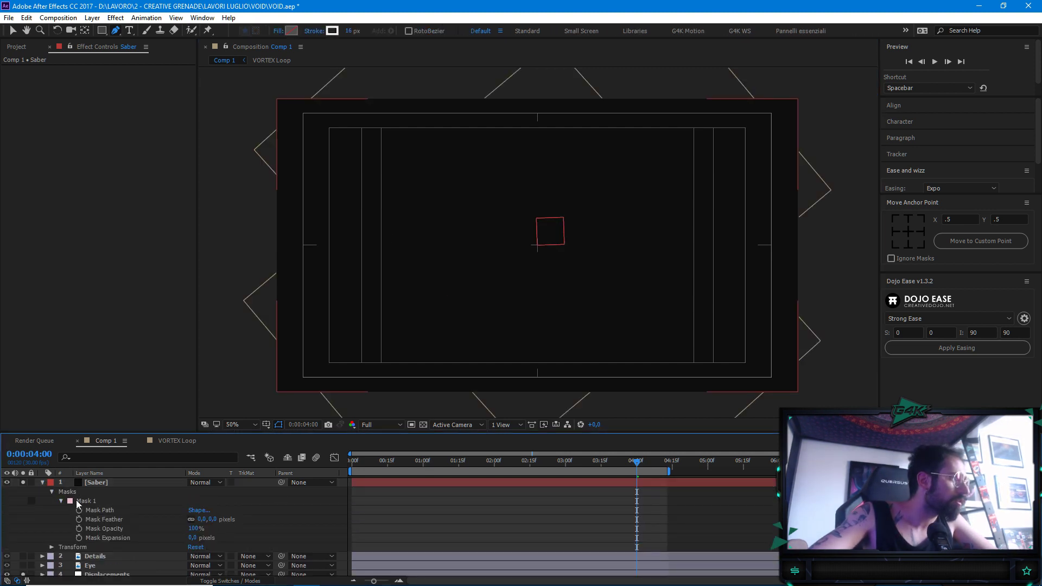
pyautogui.click(102, 510)
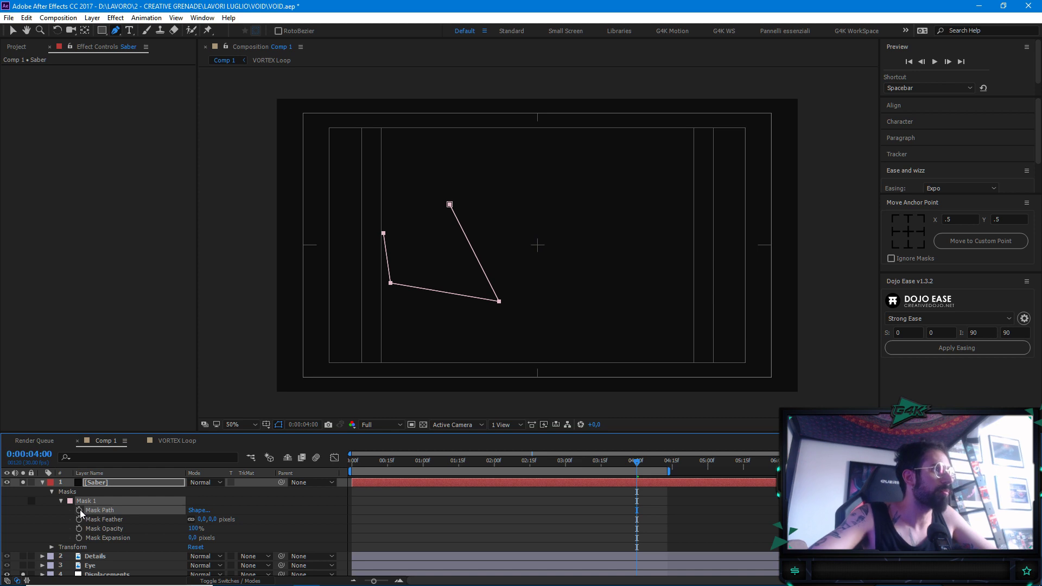
pyautogui.click(79, 510)
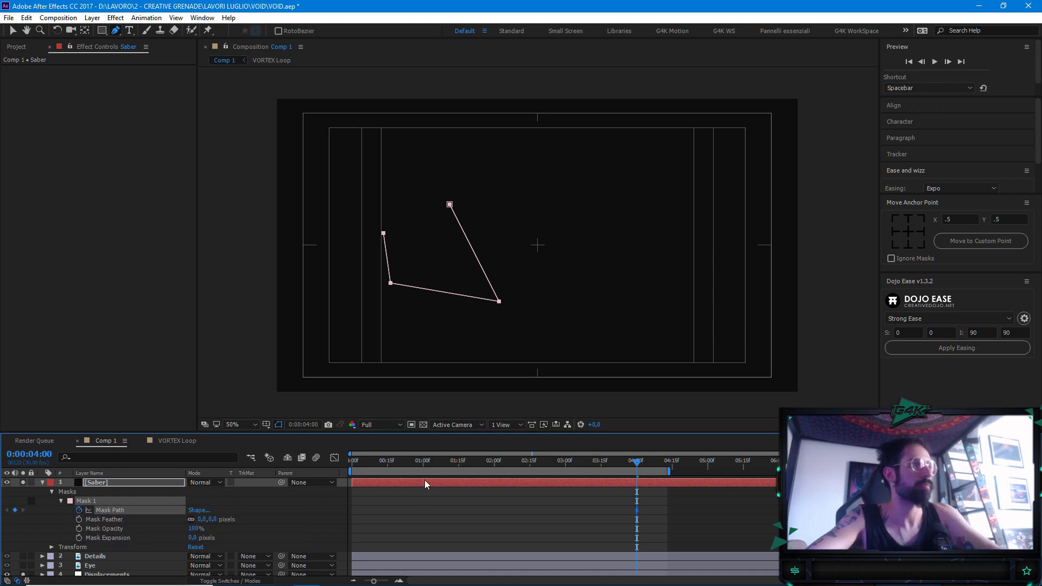
# Advance to 0:00:04:01 and paste the copied Illustrator spiral into the Saber layer's Mask Path
pyautogui.press('pagedown')
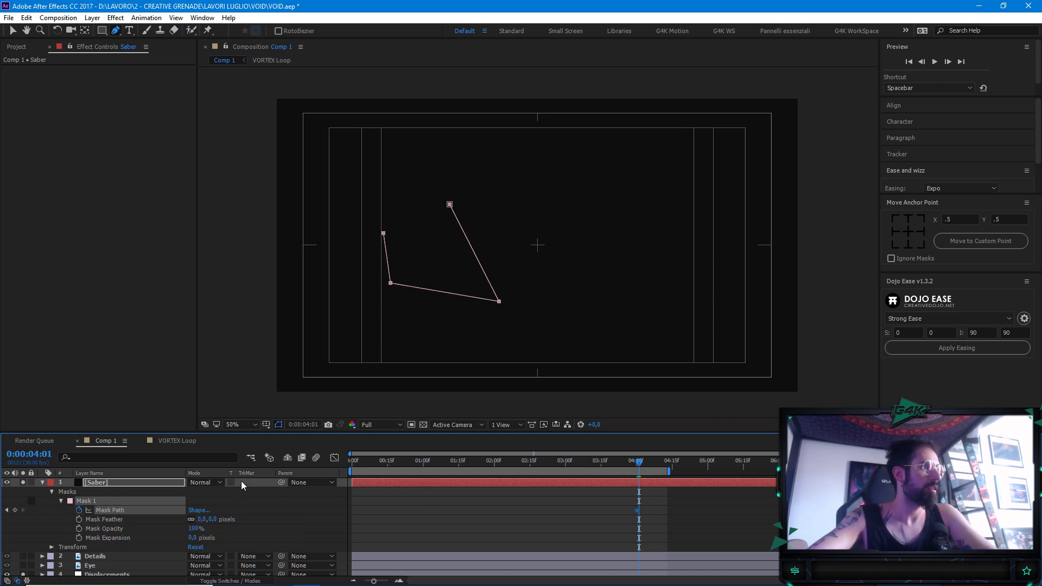
pyautogui.hotkey('ctrl', 'b')
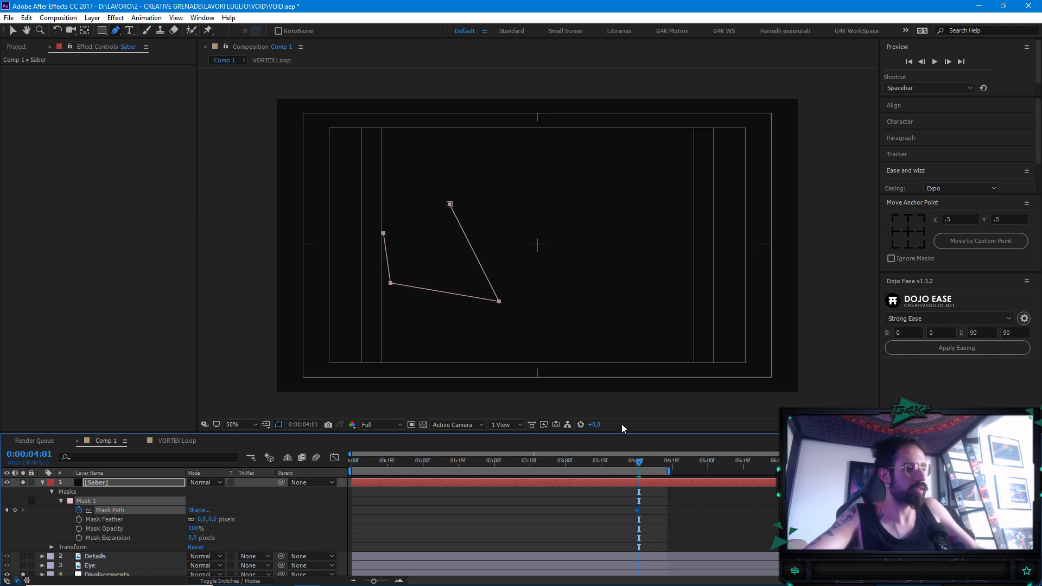
pyautogui.hotkey('ctrl', 'v')
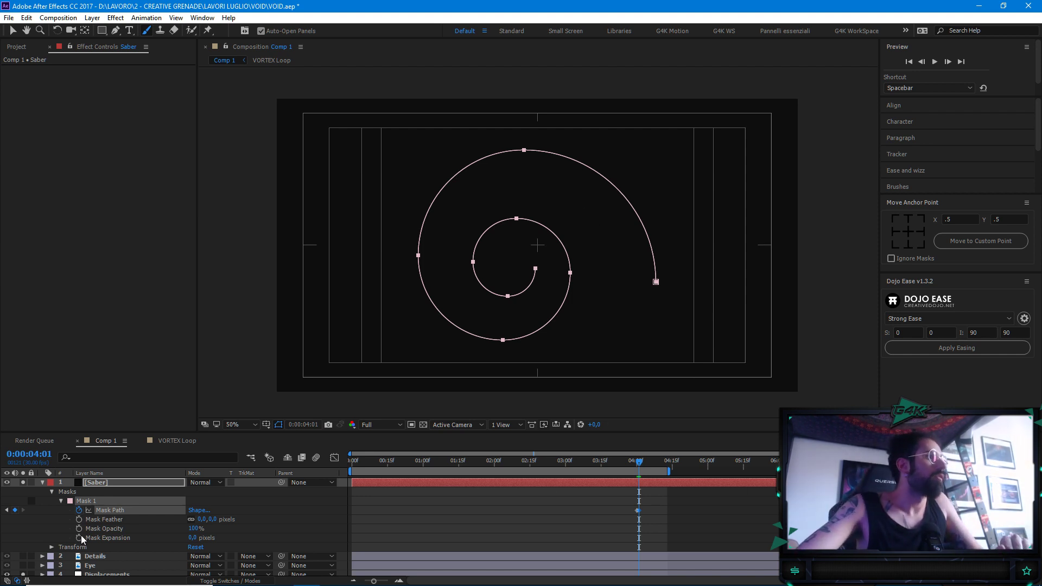
# Apply the Saber effect to the Saber layer containing the spiral mask
pyautogui.click(265, 527)
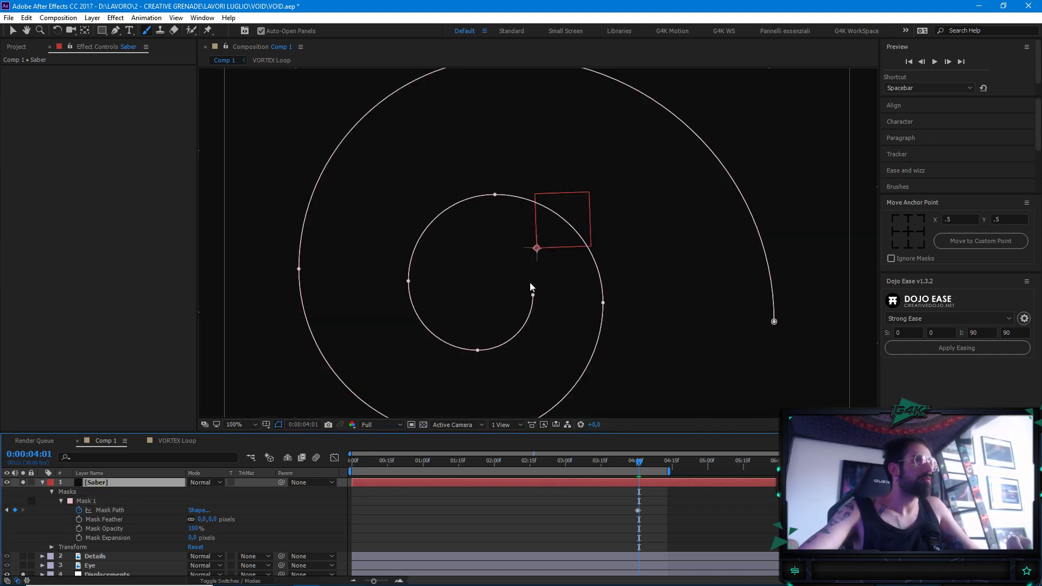
pyautogui.scroll(2, 512, 286)
pyautogui.scroll(-2, 553, 246)
pyautogui.click(130, 482)
pyautogui.hotkey('ctrl', 'space')
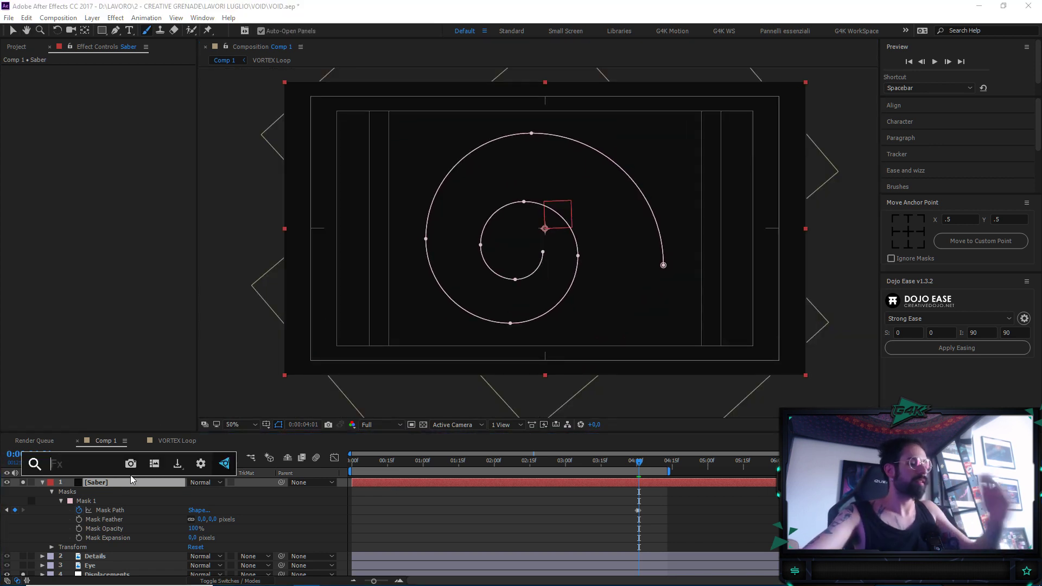
pyautogui.write('saber')
pyautogui.press('Return')
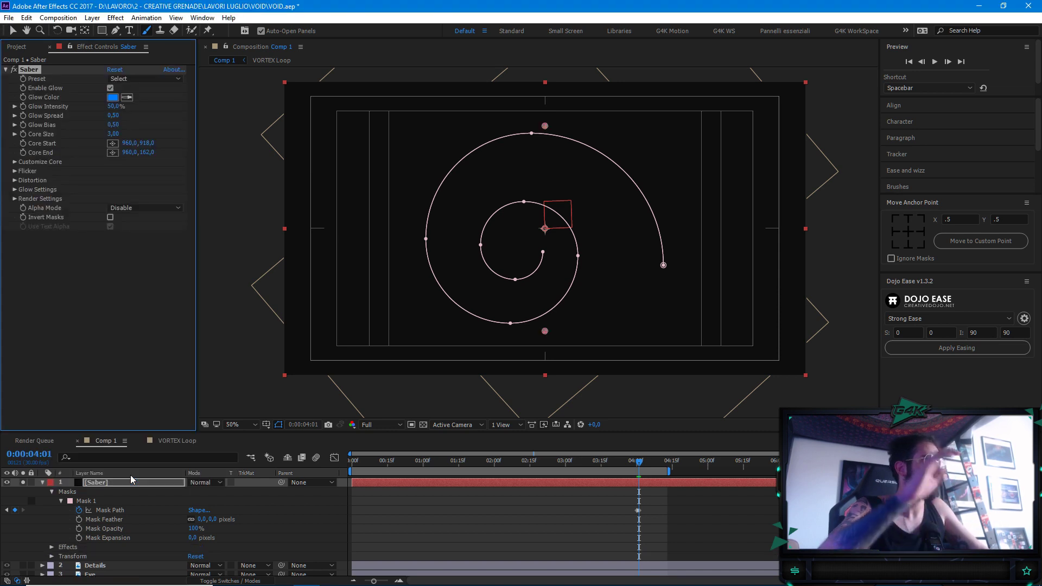
# Set the Saber effect's core type to Layer Masks so the glow follows the spiral
pyautogui.scroll(2, 598, 227)
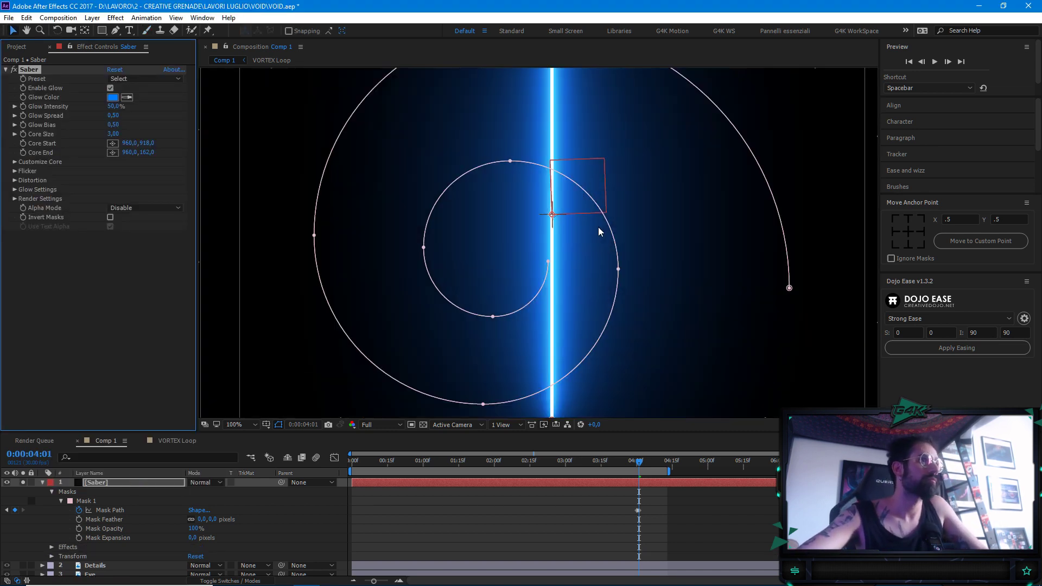
pyautogui.scroll(-2, 598, 227)
pyautogui.click(14, 162)
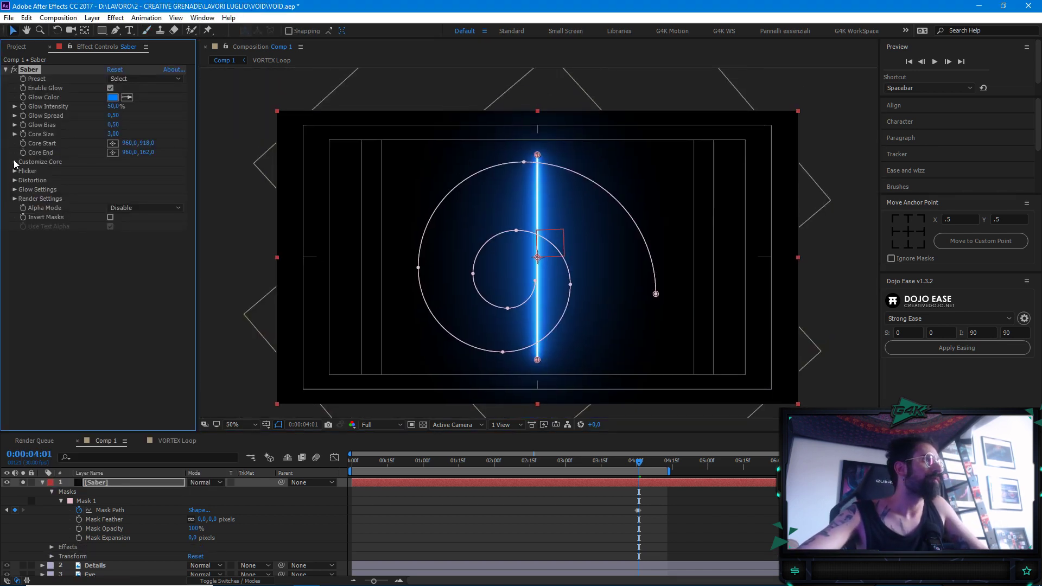
pyautogui.click(143, 171)
pyautogui.click(143, 194)
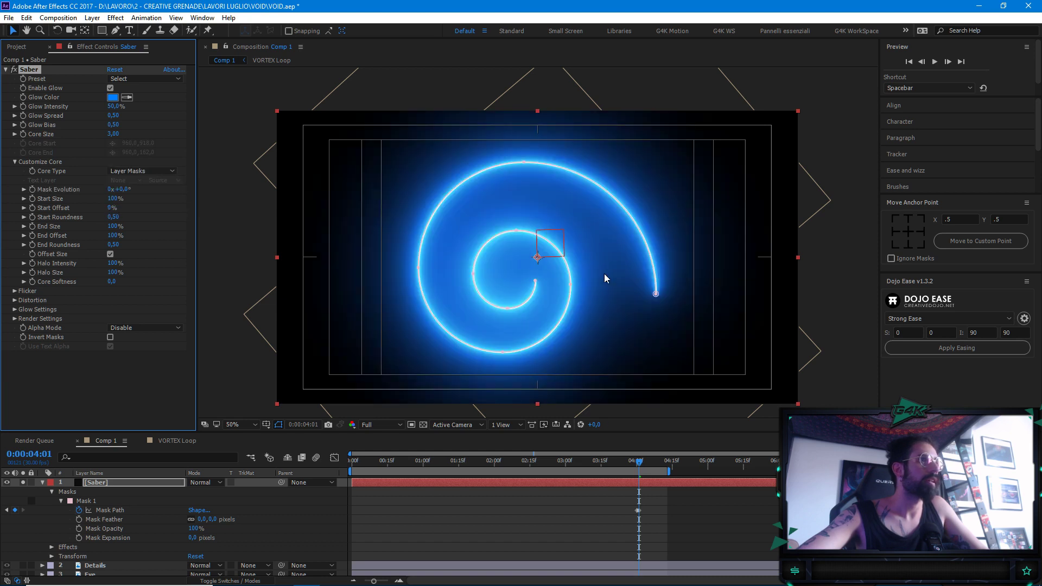
# Set the Saber render settings' Composite Settings to Transparent
pyautogui.click(15, 319)
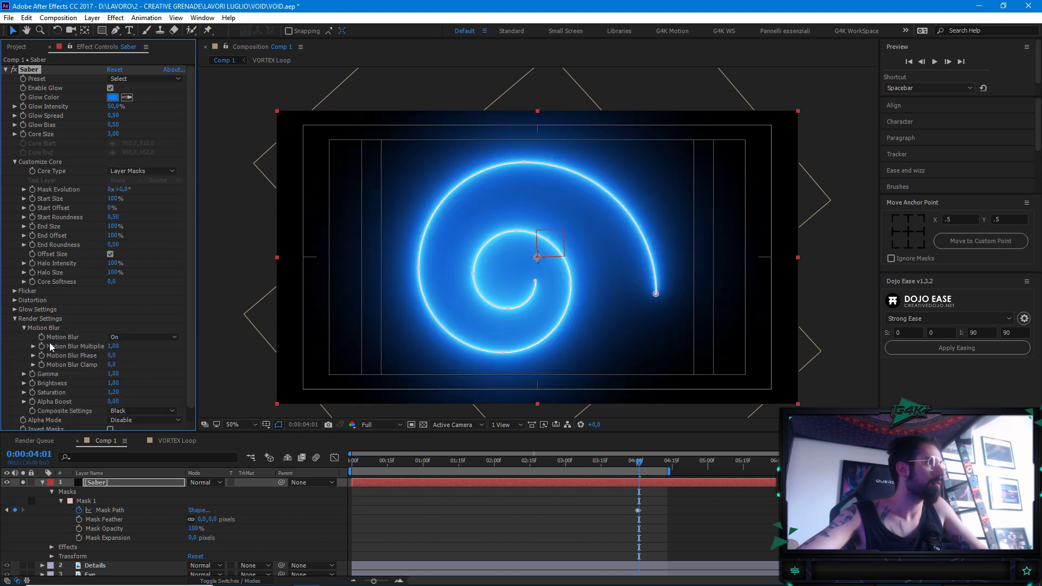
pyautogui.click(142, 411)
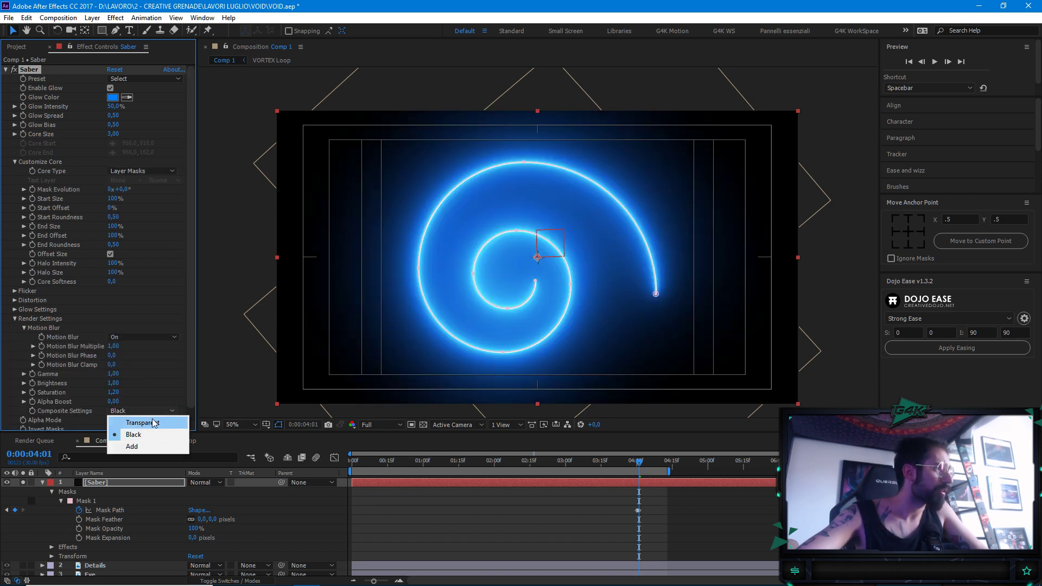
pyautogui.click(139, 421)
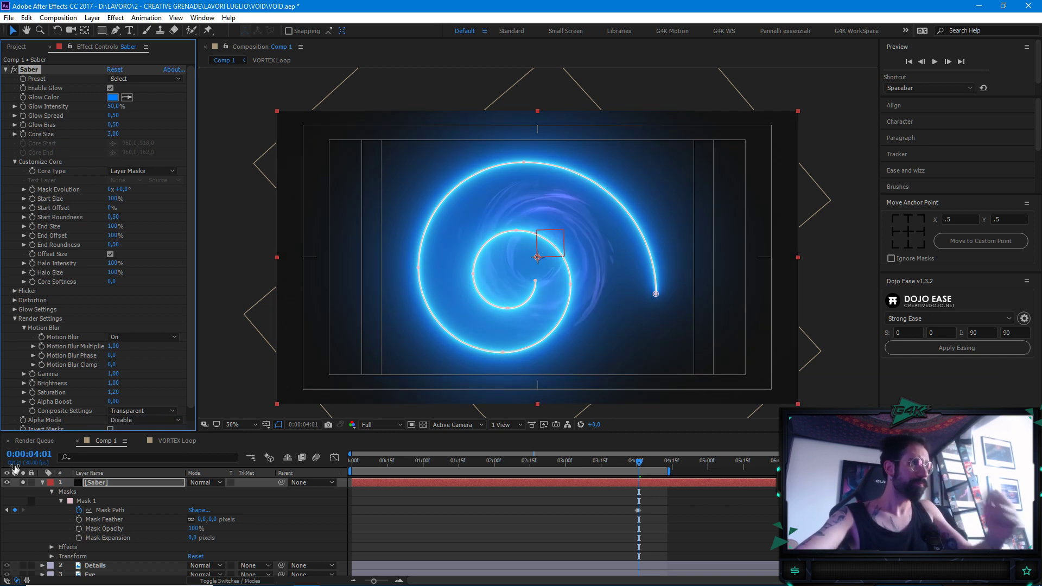
# Scale down the whole spiral mask and reposition it over the vortex
pyautogui.click(77, 506)
pyautogui.doubleClick(570, 283)
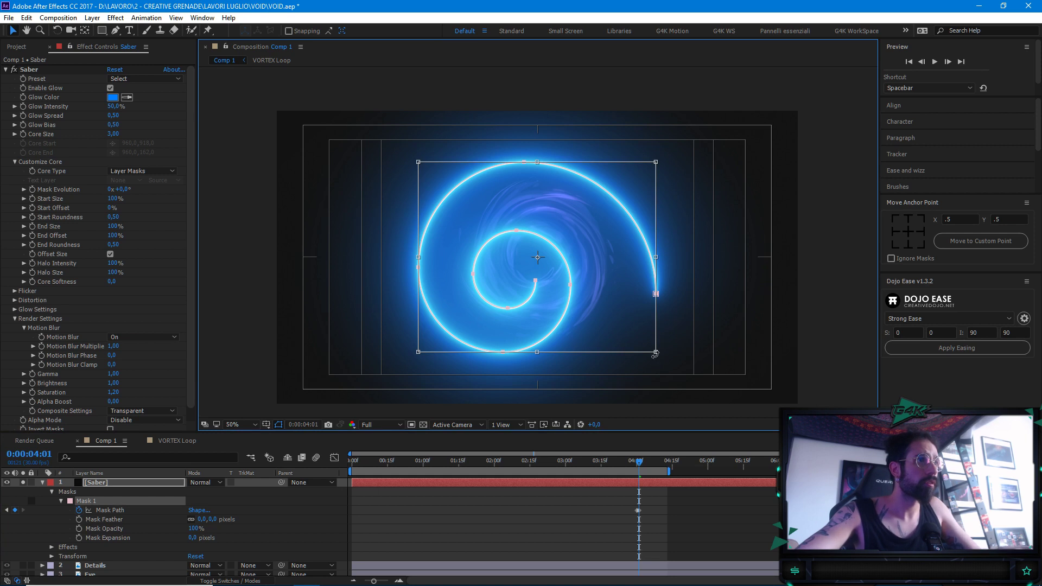
pyautogui.moveTo(655, 352); pyautogui.dragTo(604, 319)
pyautogui.moveTo(533, 282); pyautogui.dragTo(546, 272)
# Reduce the Saber's Core Size to 2, Glow Spread to 0.13 and Glow Bias to 0.23
pyautogui.press('/')
pyautogui.press('h')
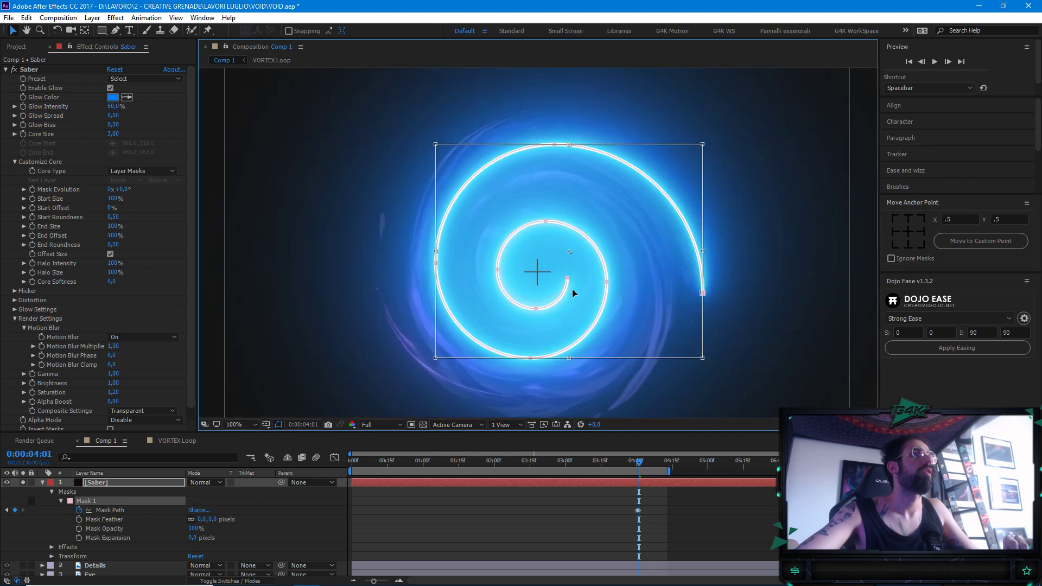
pyautogui.press('v')
pyautogui.moveTo(113, 134)
pyautogui.mouseDown()
pyautogui.moveTo(103, 132)
pyautogui.moveTo(127, 124)
pyautogui.moveTo(99, 122)
pyautogui.moveTo(126, 134)
pyautogui.moveTo(124, 117)
pyautogui.moveTo(106, 117)
pyautogui.mouseUp()
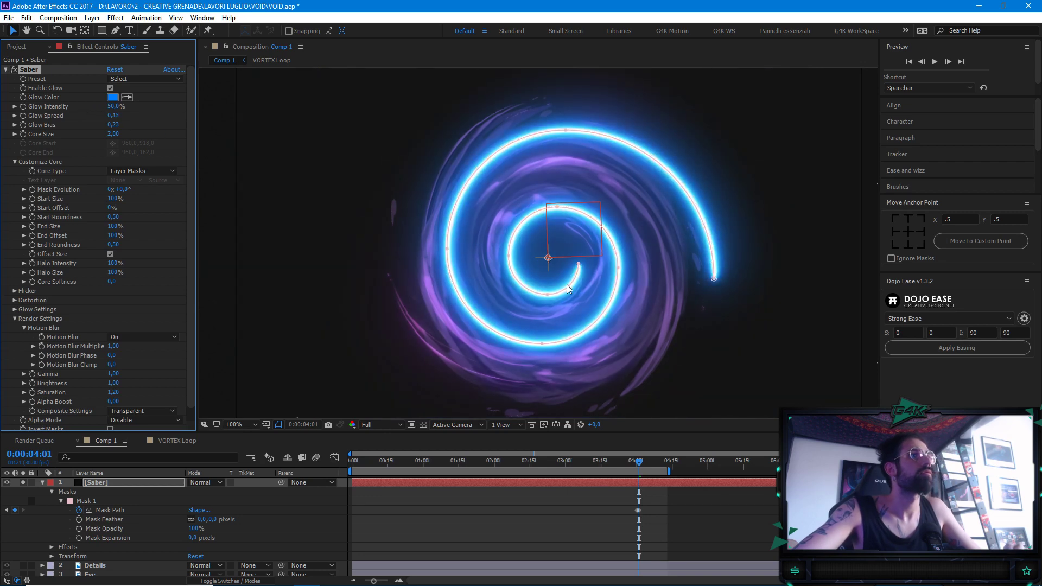
# Nudge the whole spiral mask slightly so it sits more centrally on the vortex
pyautogui.doubleClick(578, 267)
pyautogui.moveTo(579, 267); pyautogui.dragTo(574, 278)
pyautogui.click(526, 501)
# Pull Mask 1's outer end point inward toward the vortex and lengthen the curve handle of the spiral's topmost vertex
pyautogui.click(99, 502)
pyautogui.press('.')
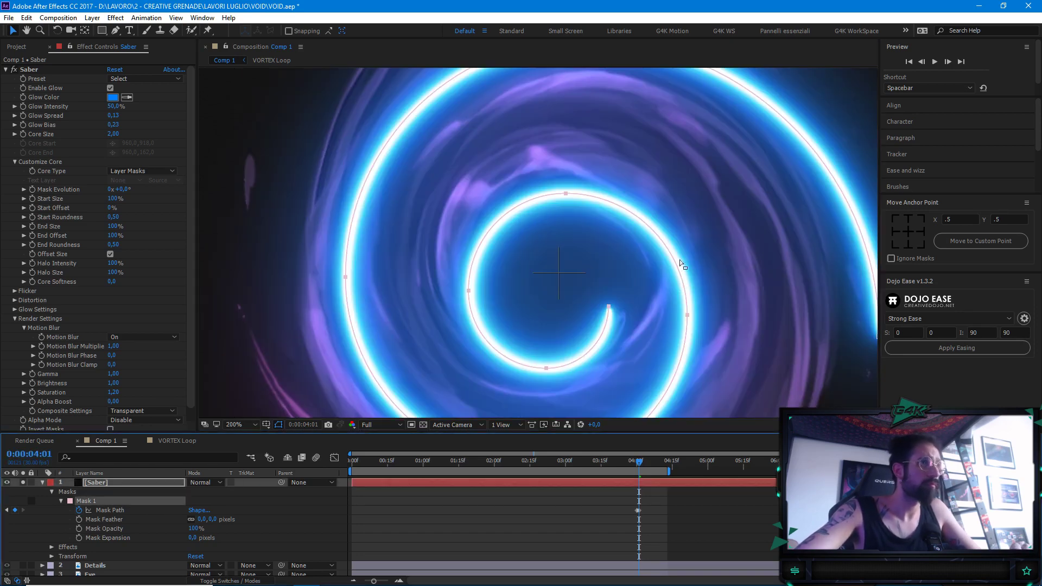
pyautogui.press(',')
pyautogui.moveTo(652, 275); pyautogui.dragTo(617, 286)
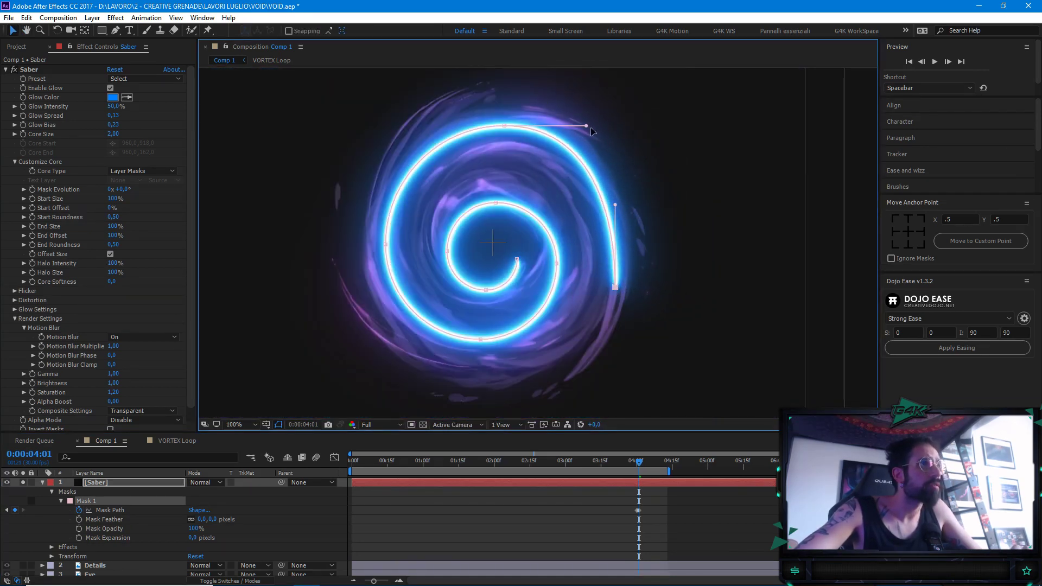
pyautogui.moveTo(586, 125); pyautogui.dragTo(598, 127)
# Reposition the vertices of the spiral's inner turn and its inner end point to widen it around the vortex's dark hole
pyautogui.moveTo(516, 260); pyautogui.dragTo(525, 263)
pyautogui.moveTo(515, 185); pyautogui.dragTo(431, 312)
pyautogui.moveTo(439, 253); pyautogui.dragTo(429, 254)
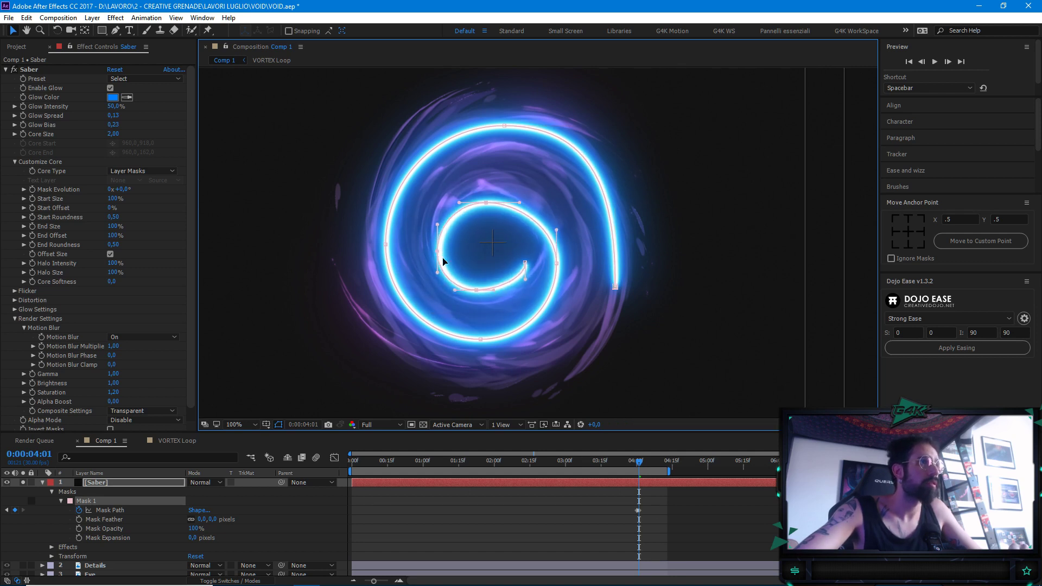
pyautogui.moveTo(477, 291); pyautogui.dragTo(480, 302)
pyautogui.moveTo(527, 265); pyautogui.dragTo(522, 271)
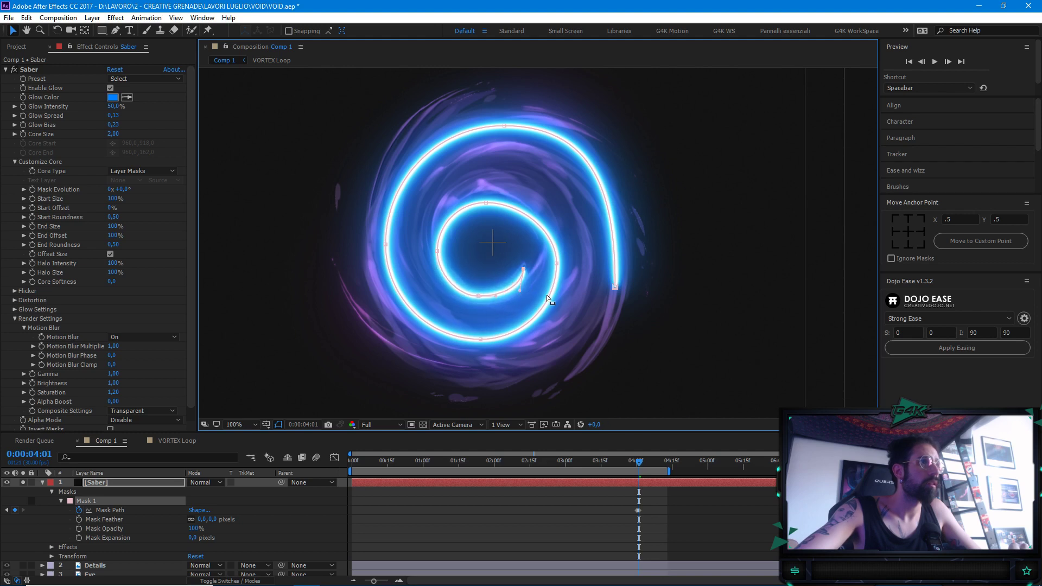
# Move the vertices of the spiral's outer loop slightly outward to round the curve
pyautogui.click(558, 265)
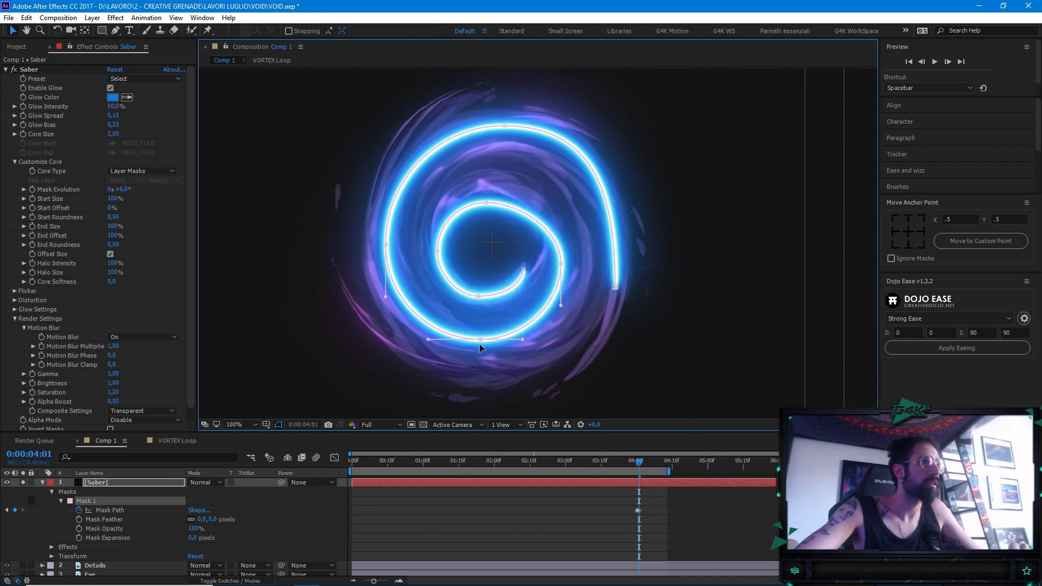
pyautogui.moveTo(480, 343); pyautogui.dragTo(481, 348)
pyautogui.moveTo(383, 244); pyautogui.dragTo(378, 244)
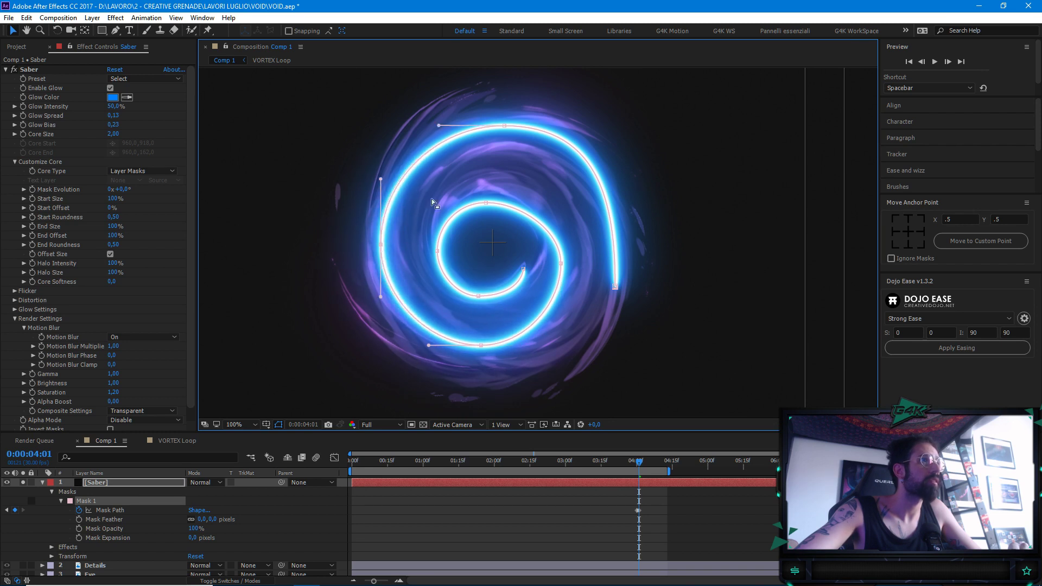
pyautogui.click(505, 128)
# Adjust the spiral's outer end point and its handle so the tail curves smoothly, and deselect the mask
pyautogui.moveTo(618, 207); pyautogui.dragTo(633, 204)
pyautogui.moveTo(615, 286); pyautogui.dragTo(617, 286)
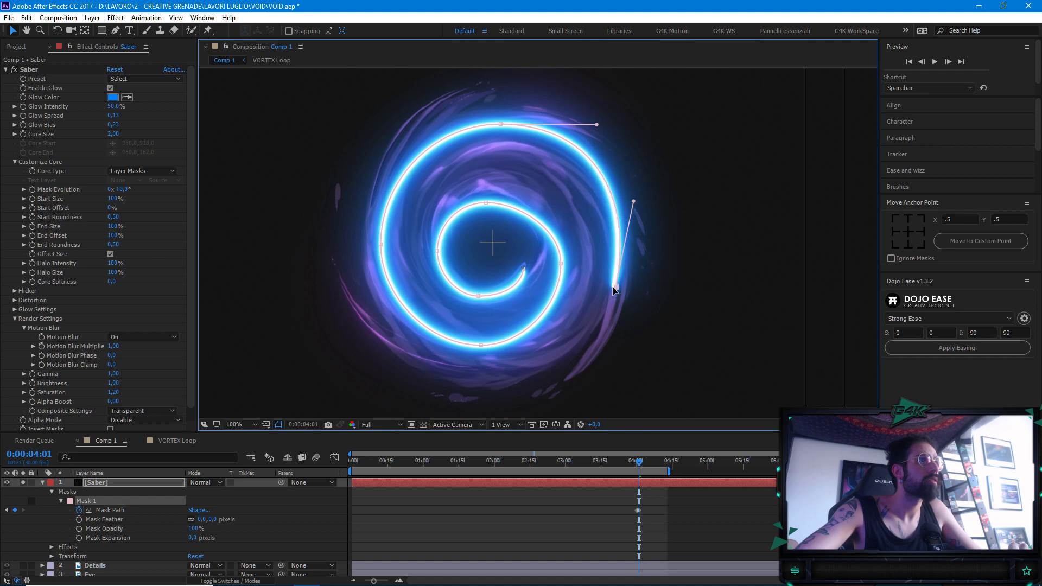
pyautogui.moveTo(636, 202); pyautogui.dragTo(636, 205)
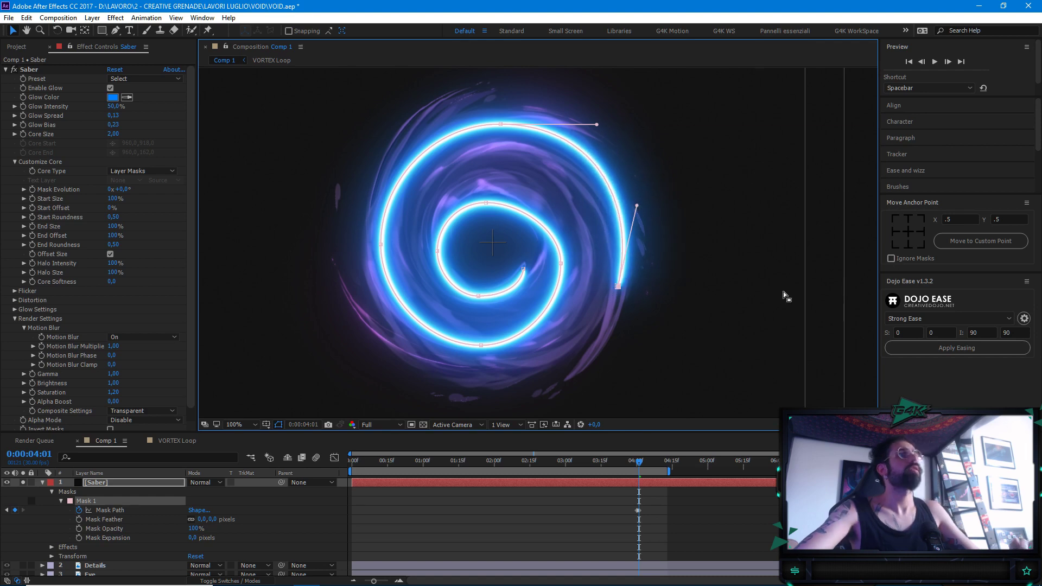
pyautogui.click(558, 500)
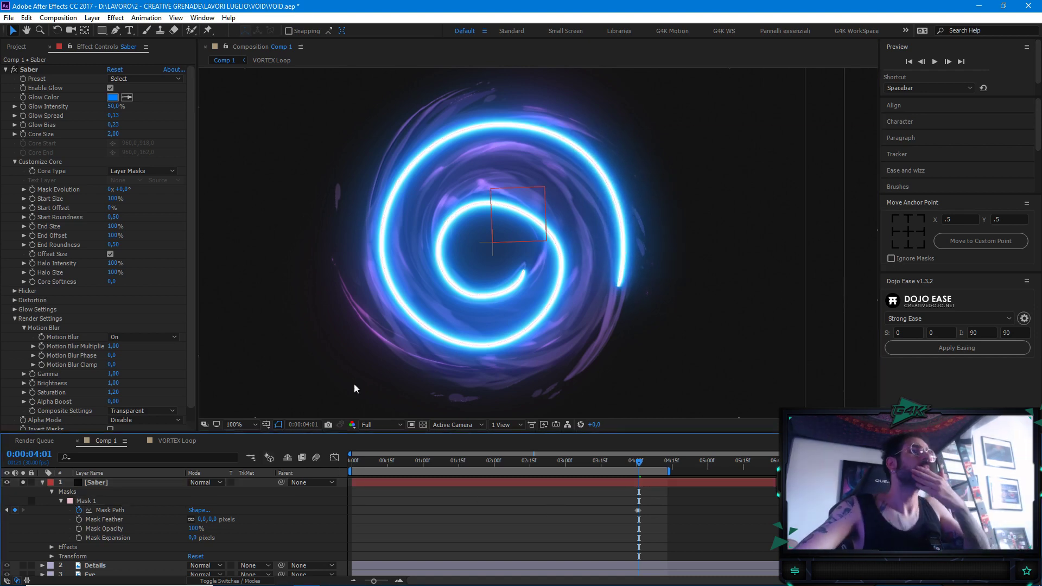
# Shorten the Saber stroke to a small segment by setting End Offset to 50% and Start Offset to 40%
pyautogui.press('.')
pyautogui.moveTo(554, 263); pyautogui.dragTo(622, 228)
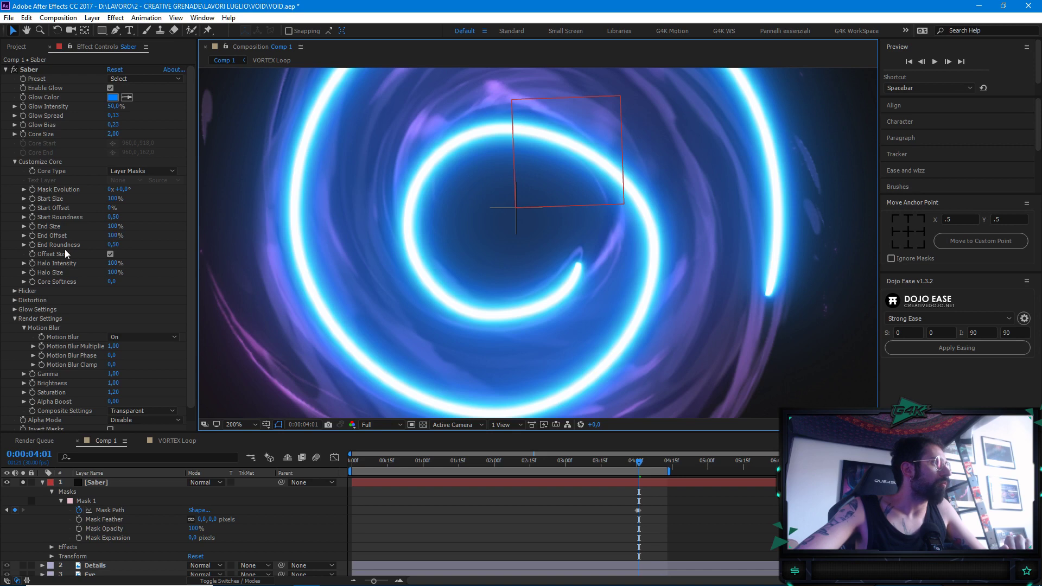
pyautogui.click(112, 235)
pyautogui.write('50')
pyautogui.press('Return')
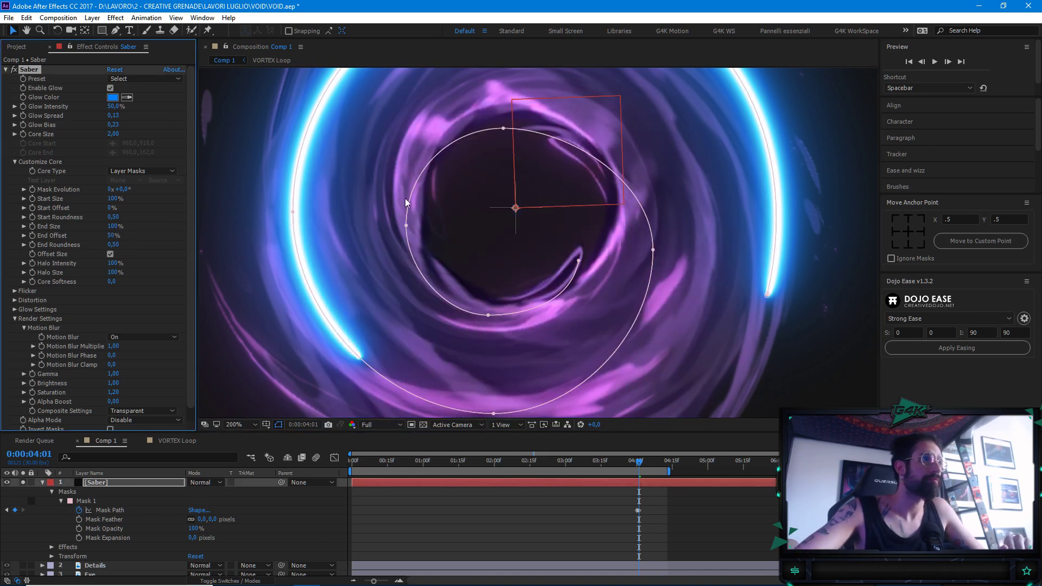
pyautogui.click(112, 208)
pyautogui.write('40')
pyautogui.press('Return')
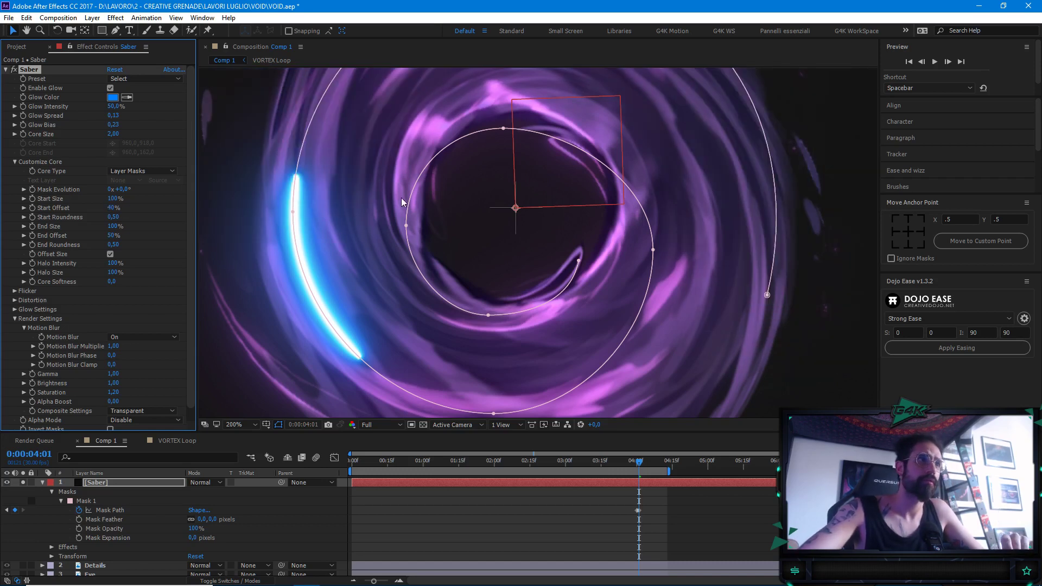
# Try a Saber End Size of 0% and undo it
pyautogui.scroll(-2, 398, 210)
pyautogui.scroll(2, 463, 231)
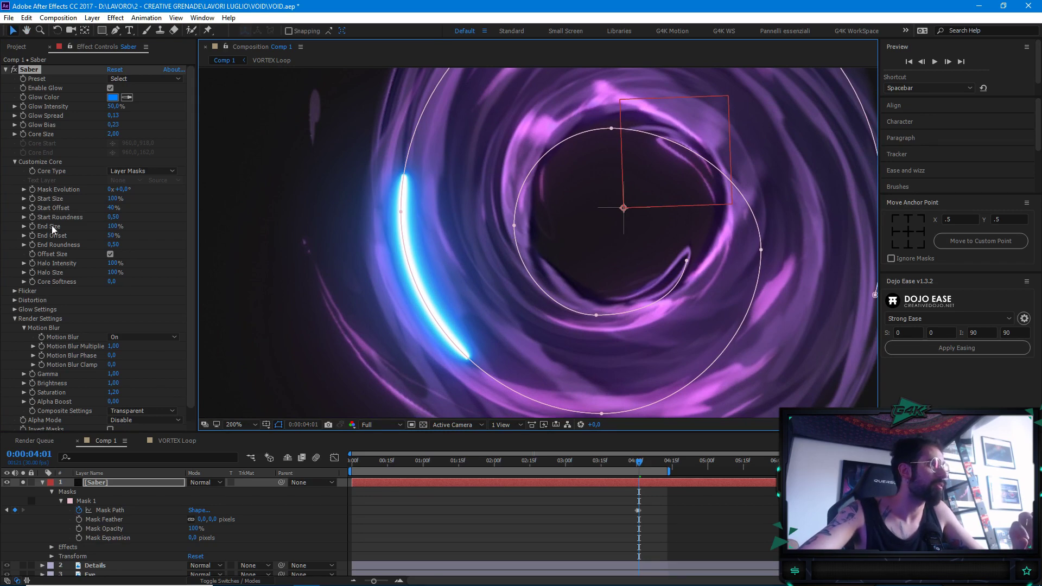
pyautogui.click(112, 226)
pyautogui.write('0')
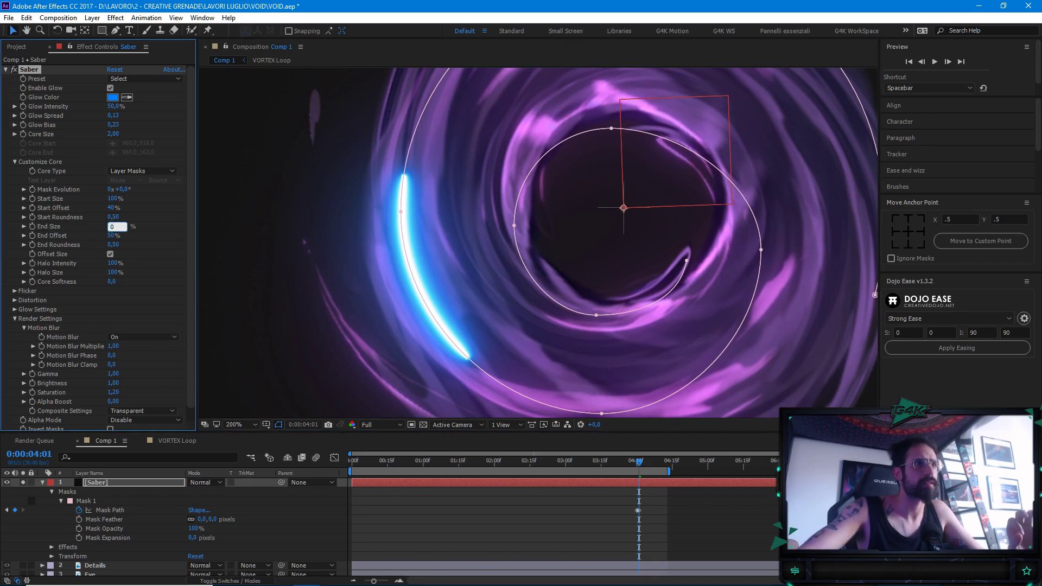
pyautogui.press('Return')
pyautogui.scroll(-2, 512, 260)
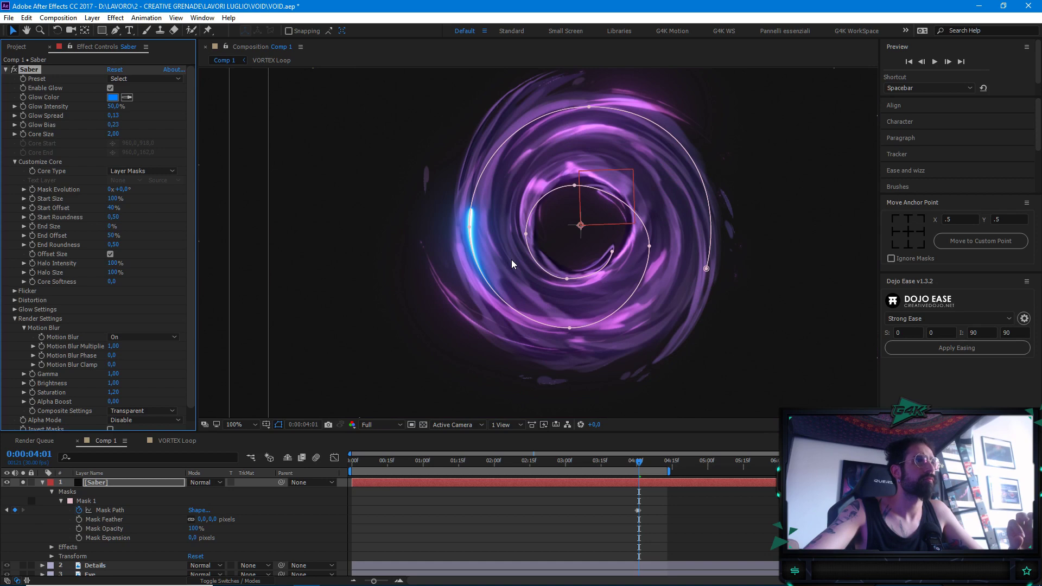
pyautogui.scroll(2, 512, 260)
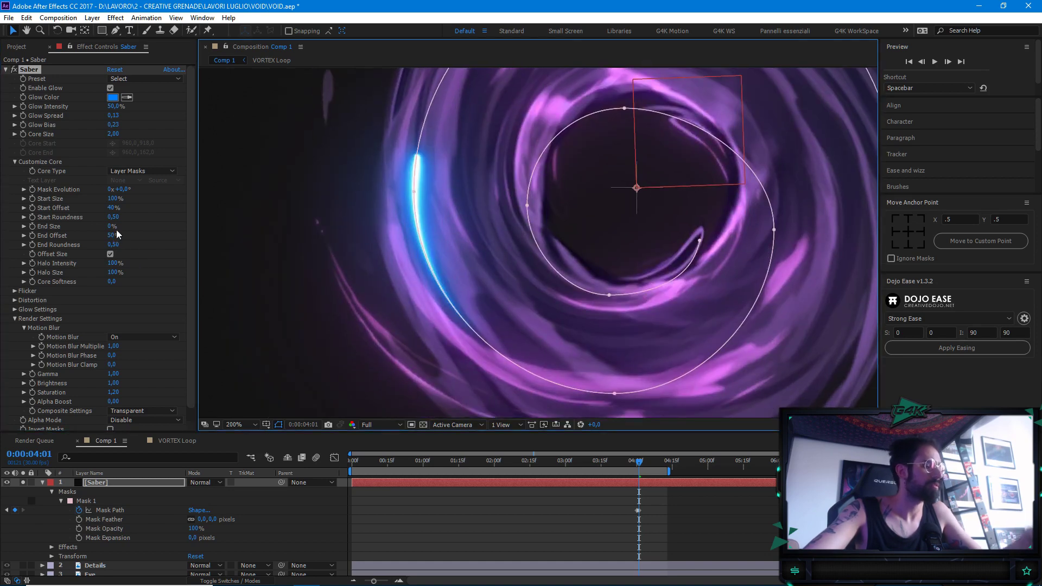
pyautogui.hotkey('ctrl', 'z')
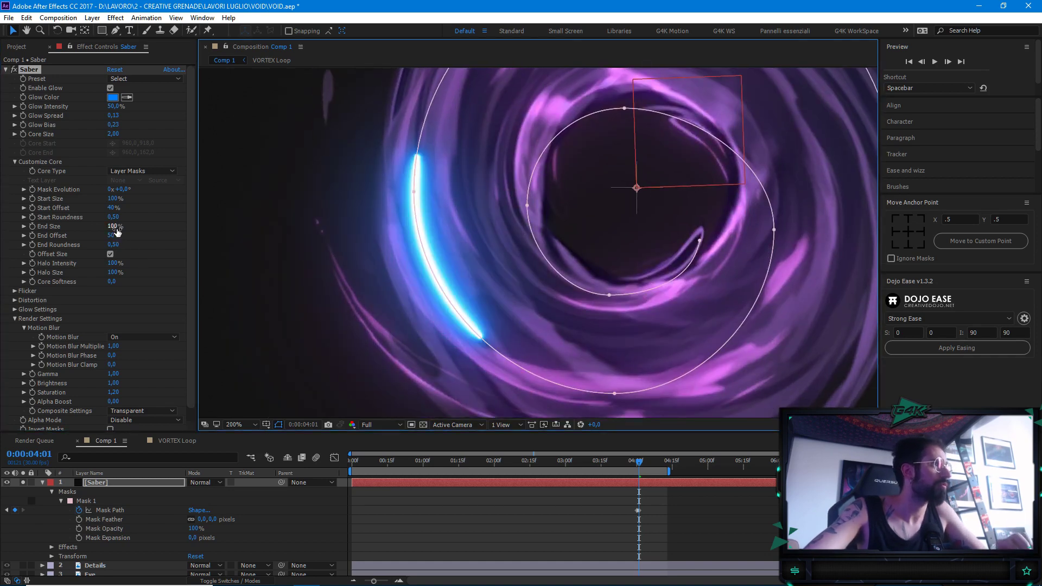
# Set the Saber core's Start Size to 0% to taper that end of the stroke
pyautogui.click(113, 198)
pyautogui.write('0')
pyautogui.press('Return')
pyautogui.moveTo(698, 241); pyautogui.dragTo(657, 267)
pyautogui.scroll(-2, 657, 267)
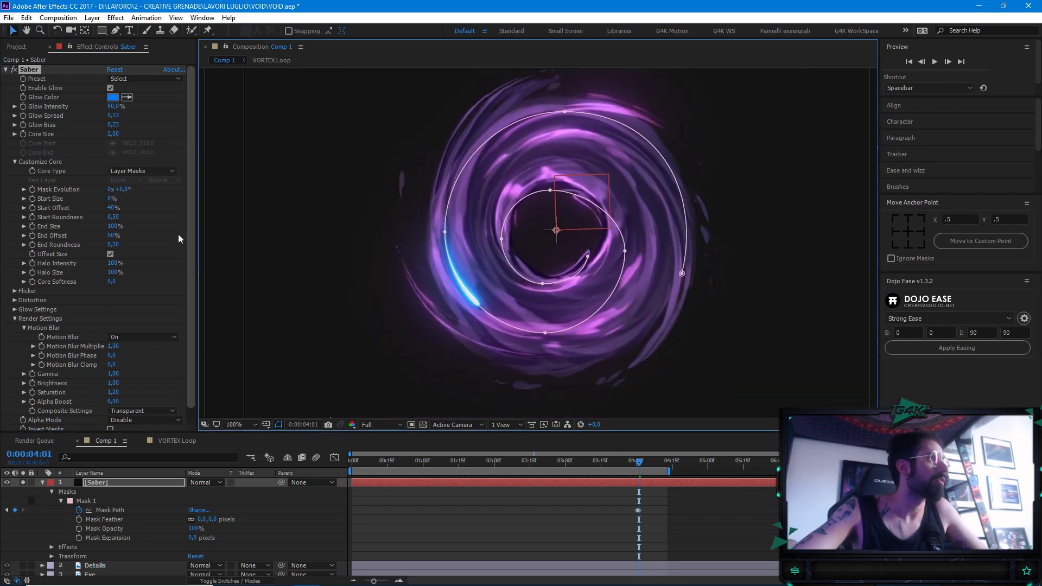
# Increase Saber's Mask Evolution to 1x+324° to shift the glowing segment along the spiral
pyautogui.moveTo(126, 190); pyautogui.dragTo(472, 178)
pyautogui.scroll(2, 471, 177)
pyautogui.moveTo(527, 252); pyautogui.dragTo(512, 237)
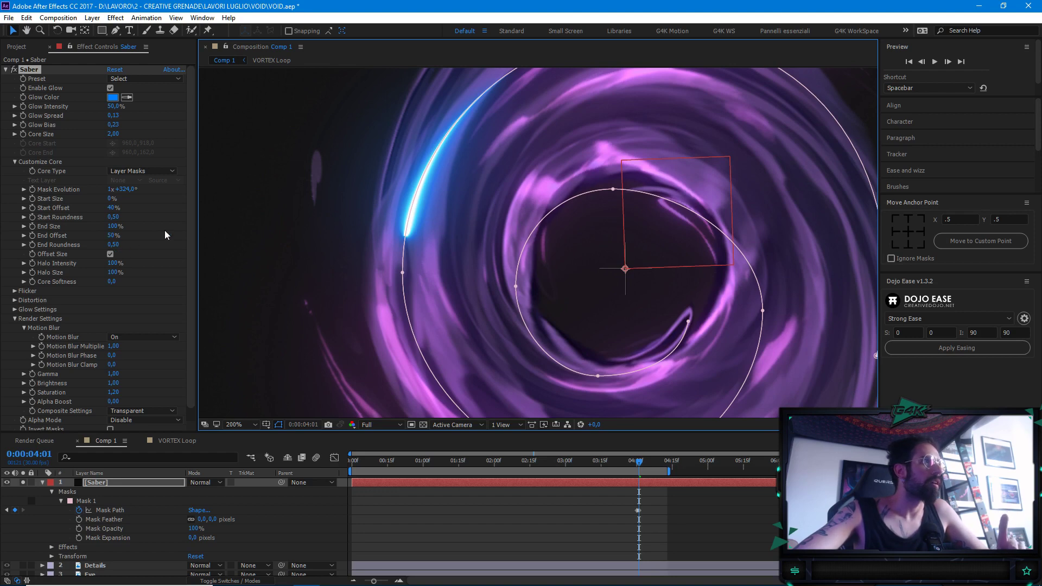
# Set the Saber core's End Roundness to 2 and check the tip of the stroke up close
pyautogui.scroll(2, 484, 246)
pyautogui.scroll(-1, 395, 227)
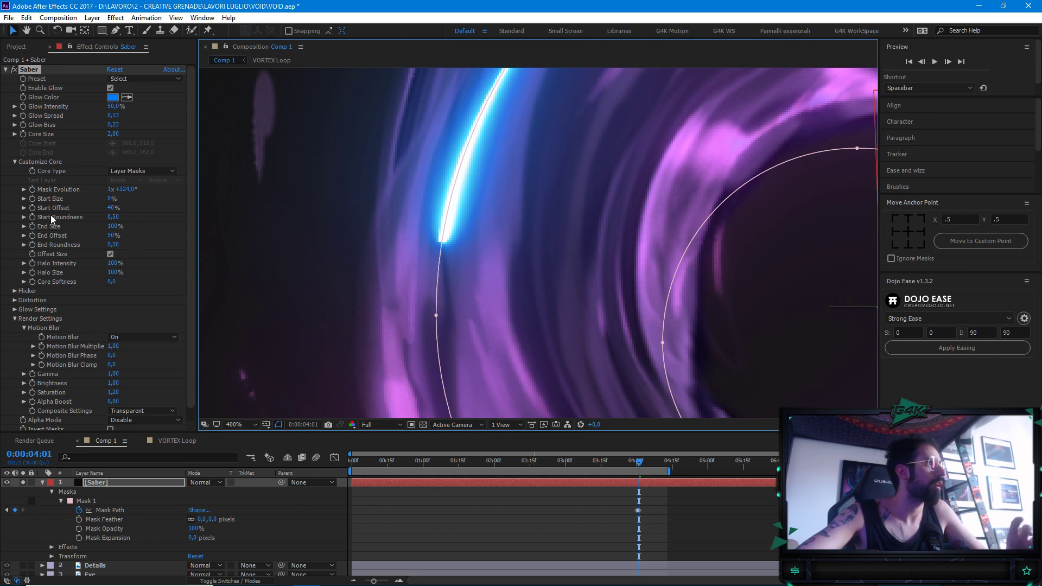
pyautogui.click(52, 229)
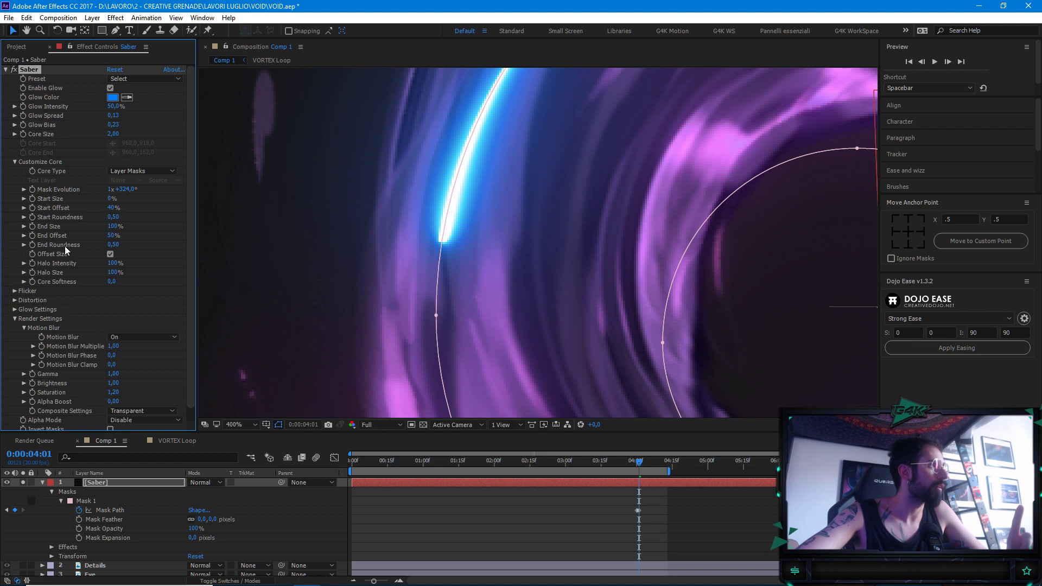
pyautogui.press('Return')
pyautogui.scroll(1, 509, 235)
pyautogui.moveTo(452, 262); pyautogui.dragTo(497, 285)
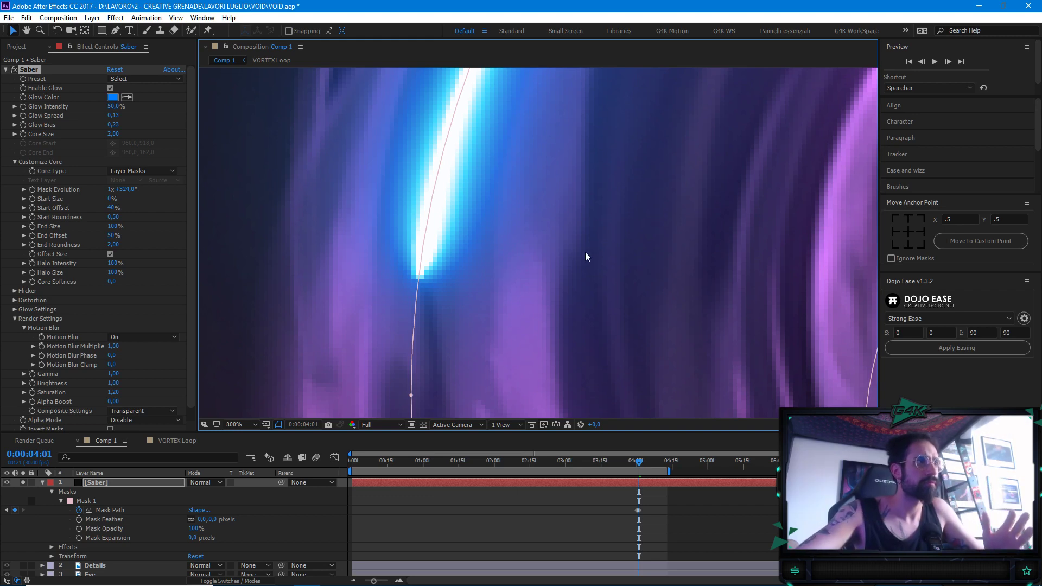
pyautogui.scroll(-1, 585, 266)
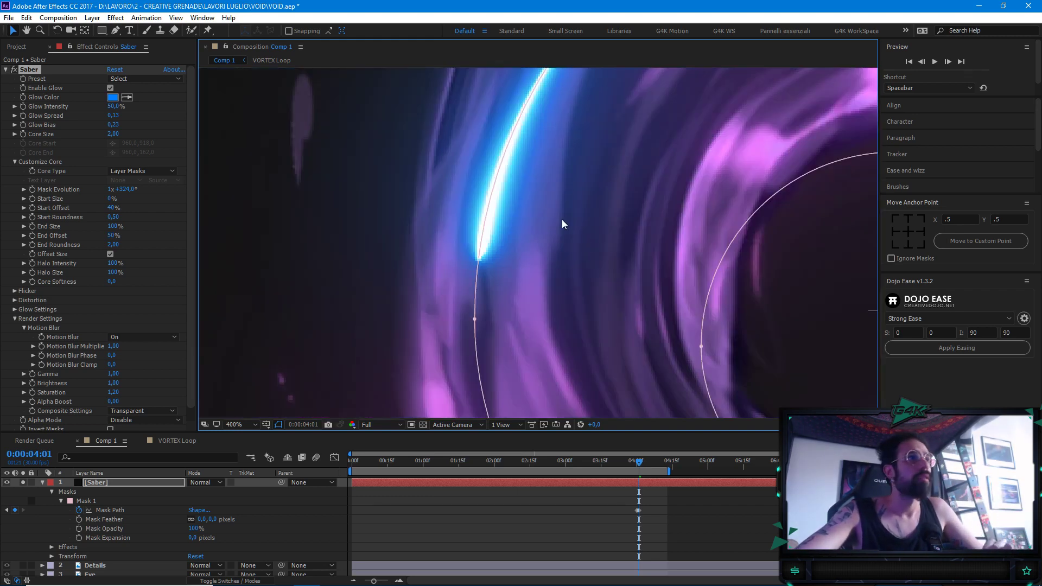
# Set the Saber's Core Size to 1.5, using a decimal comma, for a thinner stroke
pyautogui.scroll(-2, 562, 222)
pyautogui.click(112, 134)
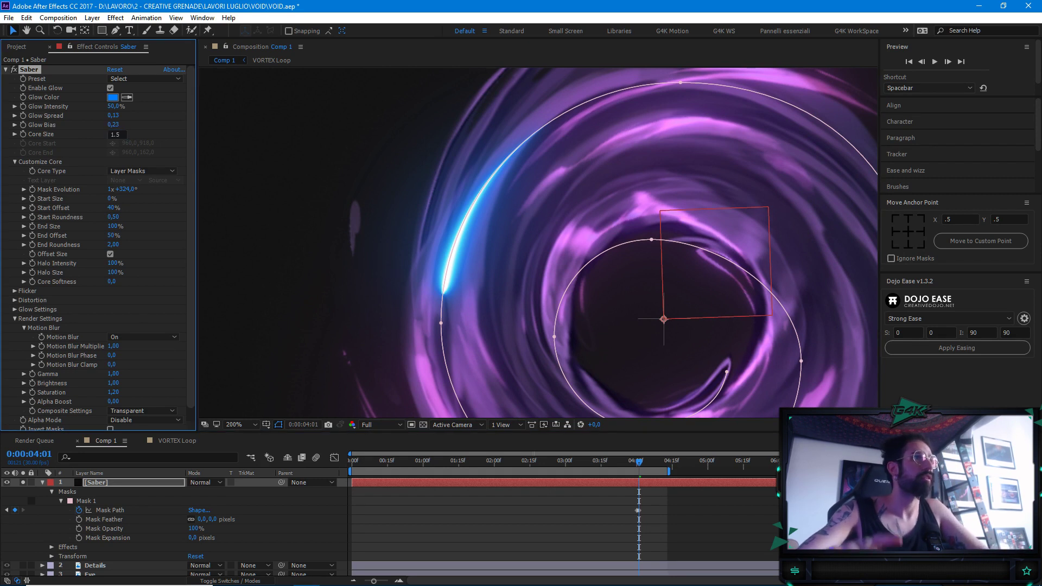
pyautogui.press('Return')
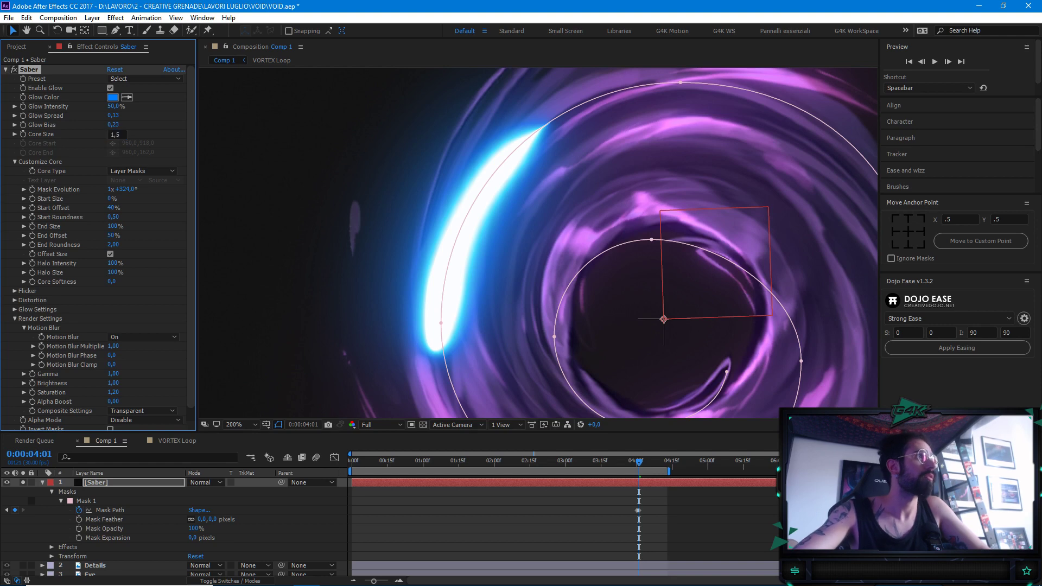
pyautogui.press('Return')
pyautogui.scroll(-2, 523, 237)
pyautogui.scroll(2, 561, 242)
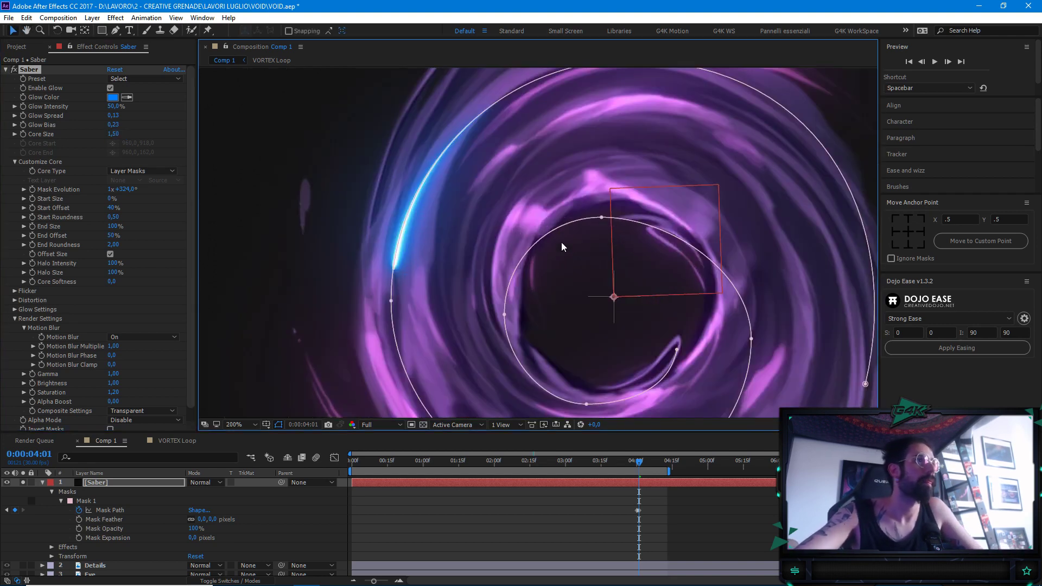
# Reset Saber's Mask Evolution to 0 and animate it with the expression time*50
pyautogui.scroll(-2, 474, 259)
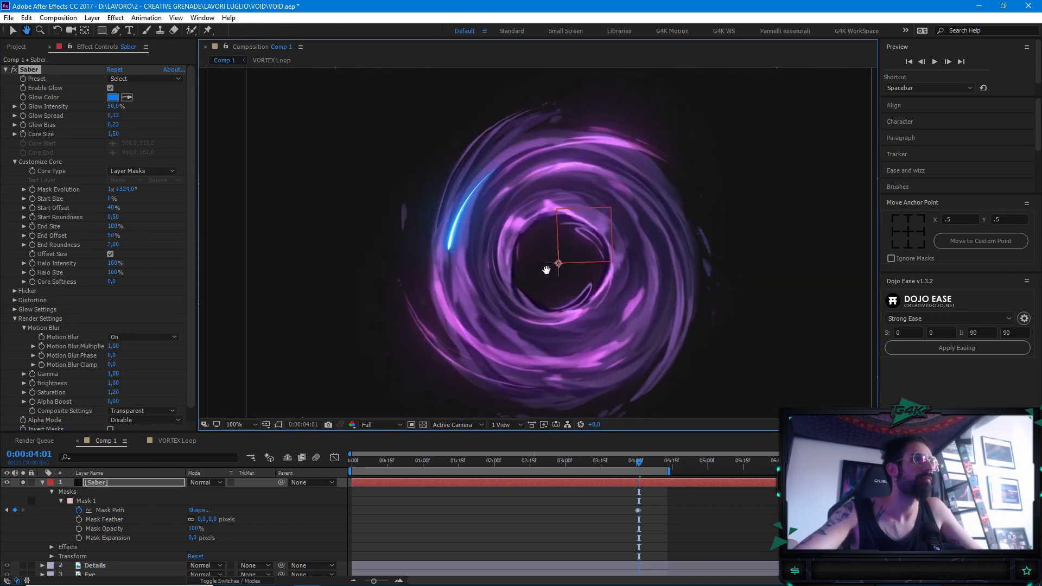
pyautogui.click(124, 189)
pyautogui.write('0')
pyautogui.press('Return')
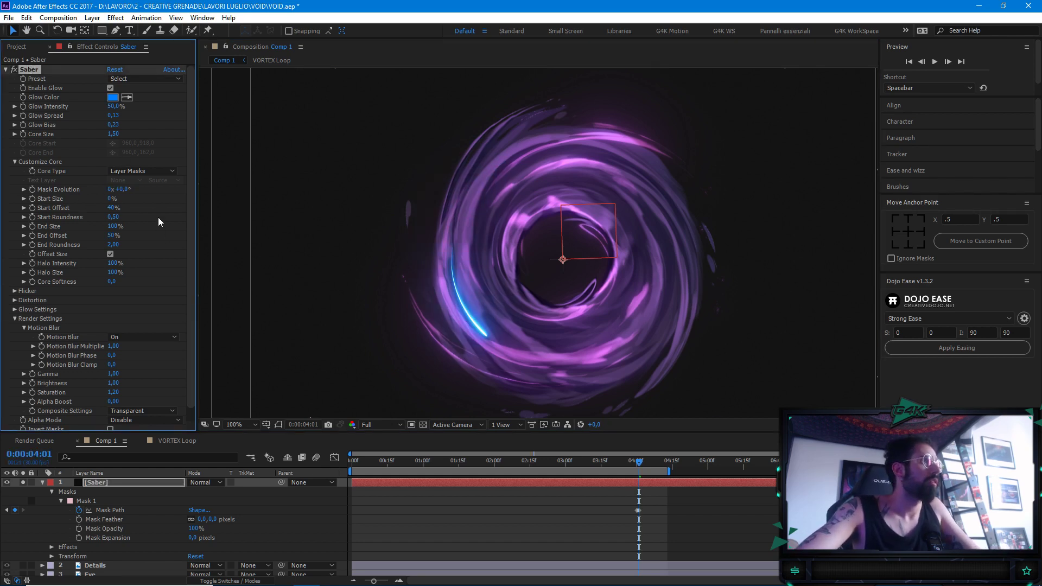
pyautogui.keyDown('alt'); pyautogui.click(31, 190); pyautogui.keyUp('alt')
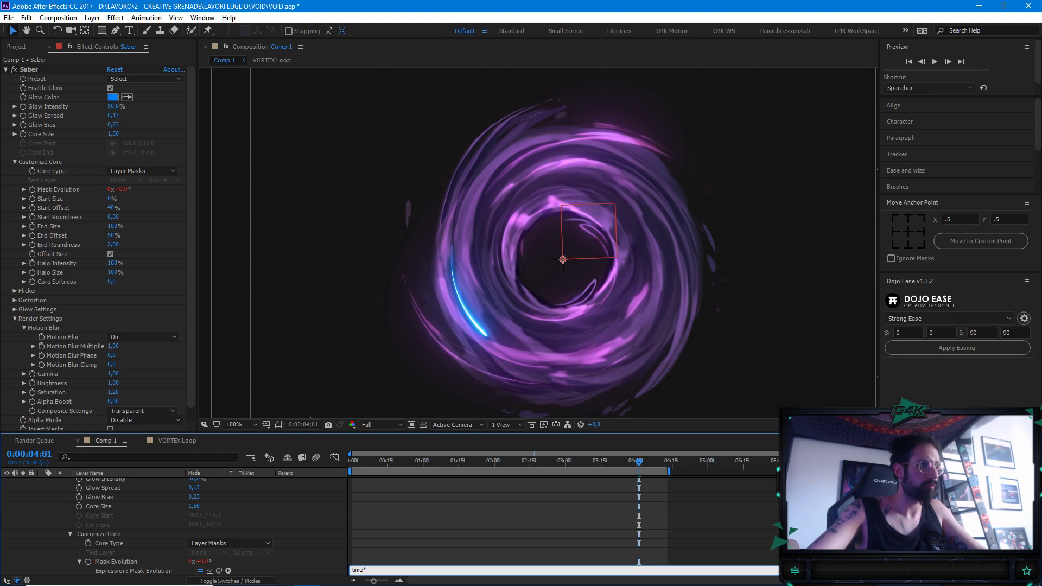
pyautogui.write('time*')
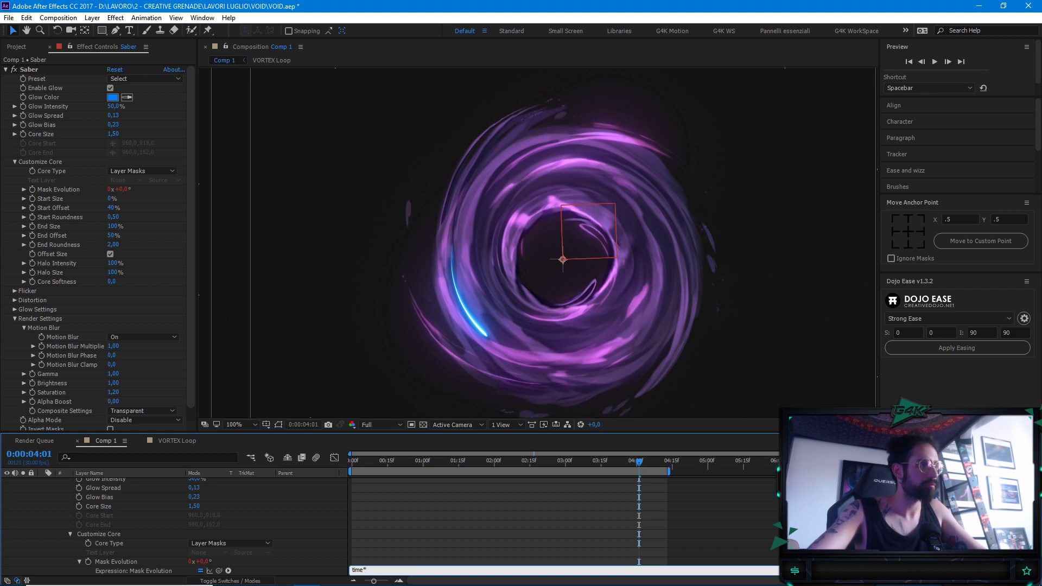
pyautogui.write('50')
pyautogui.click(200, 365)
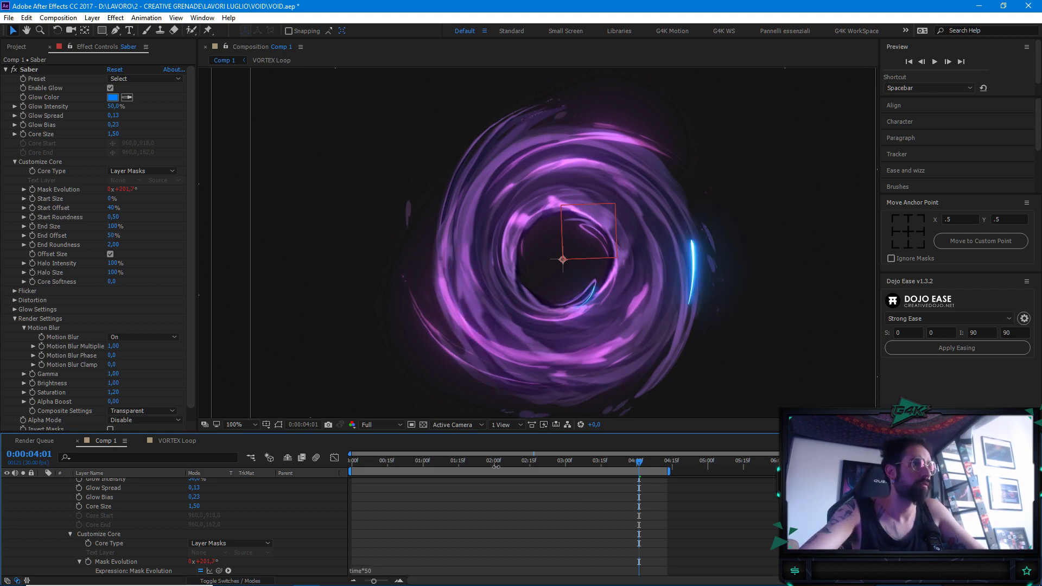
# Reveal the Saber layer's keyframed properties and preview the streak's motion from the start of the composition
pyautogui.scroll(1, 253, 519)
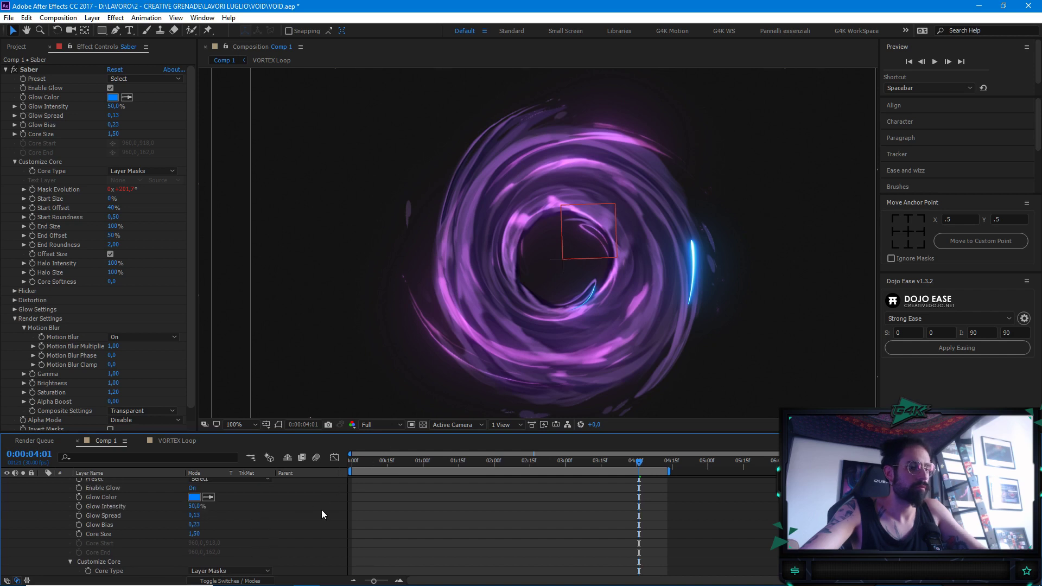
pyautogui.press('u')
pyautogui.click(148, 483)
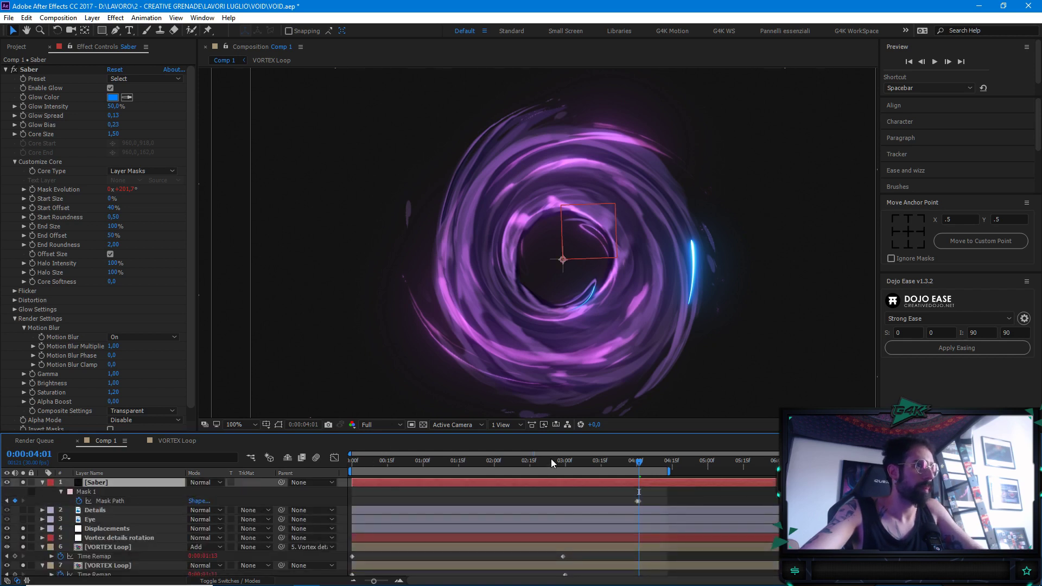
pyautogui.press('Home')
pyautogui.press('space')
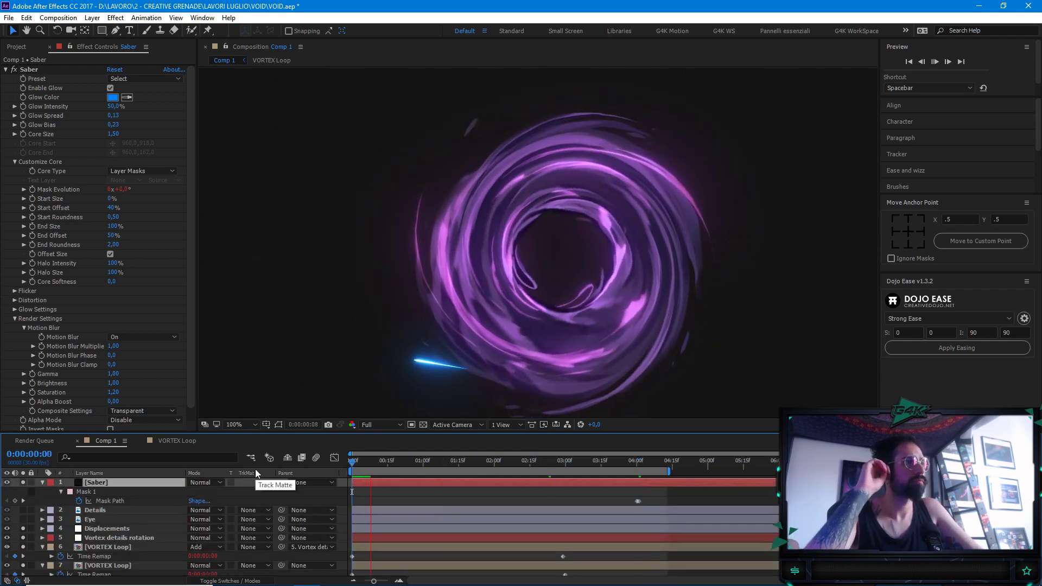
pyautogui.press('space')
# Delete the Saber layer's Mask Path keyframe near 0:00:04:01 and replay the animation from the start
pyautogui.click(645, 461)
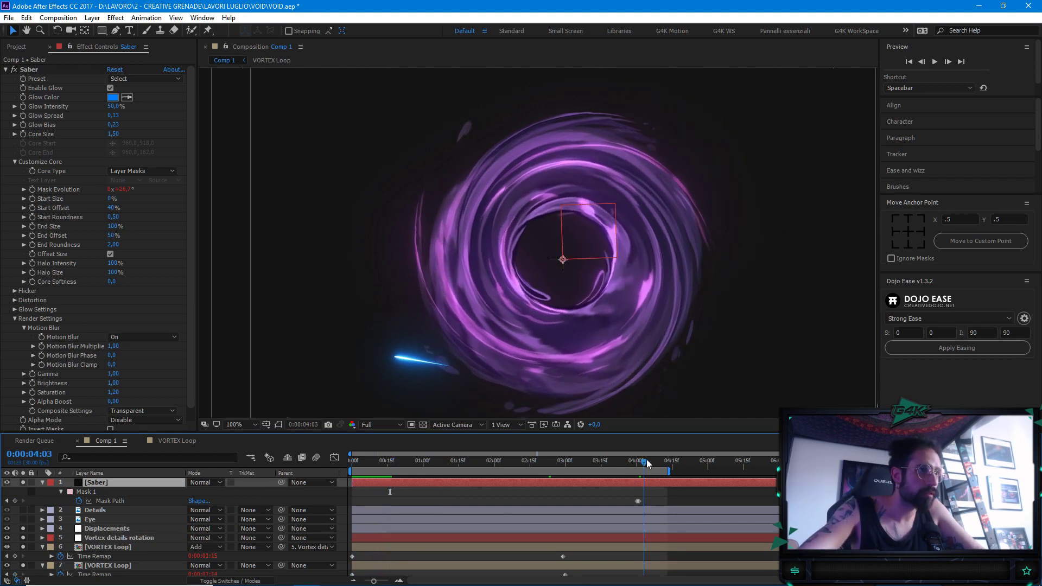
pyautogui.click(638, 501)
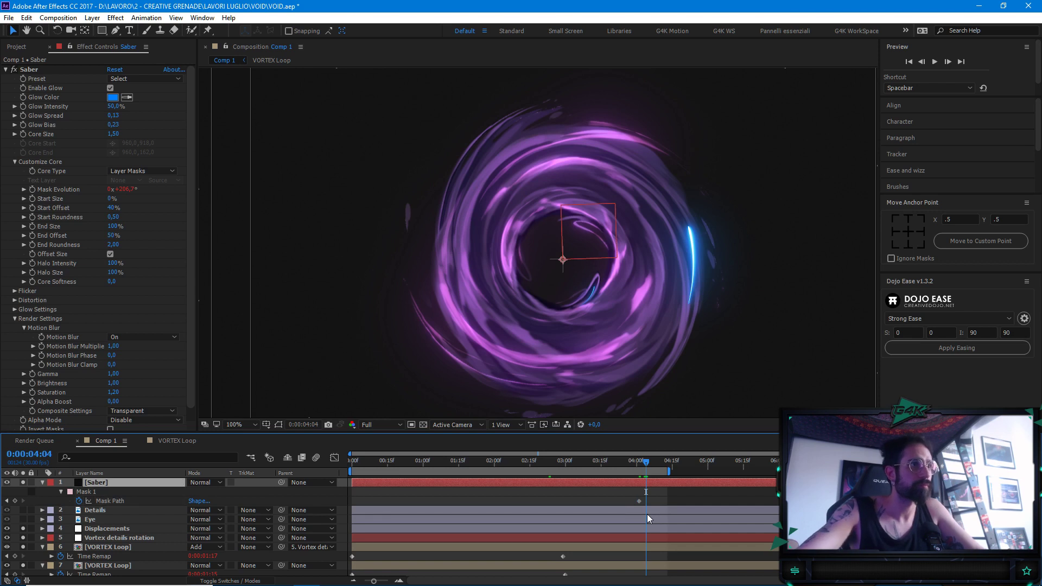
pyautogui.click(635, 501)
pyautogui.press('Delete')
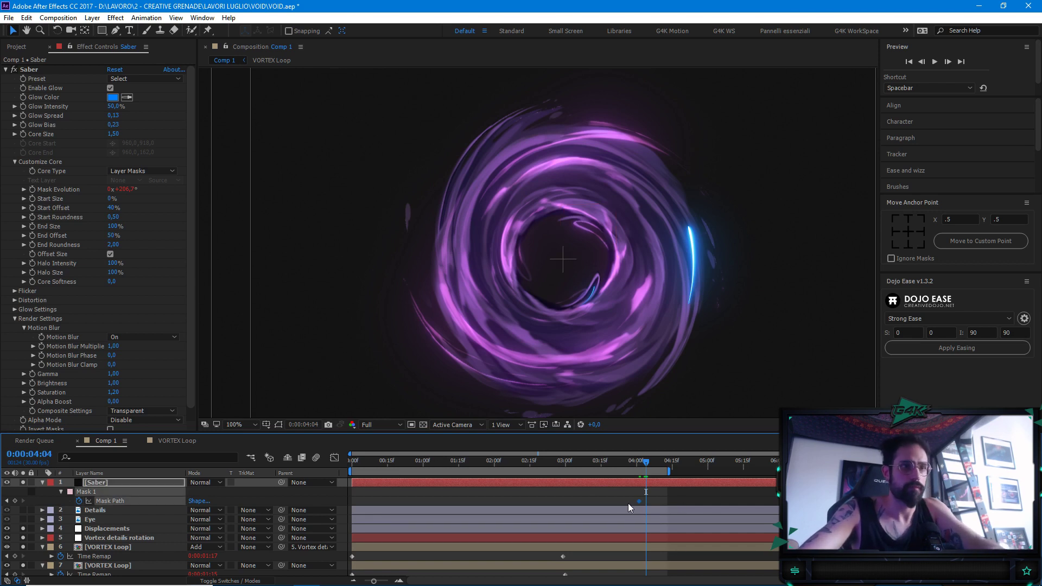
pyautogui.press('Home')
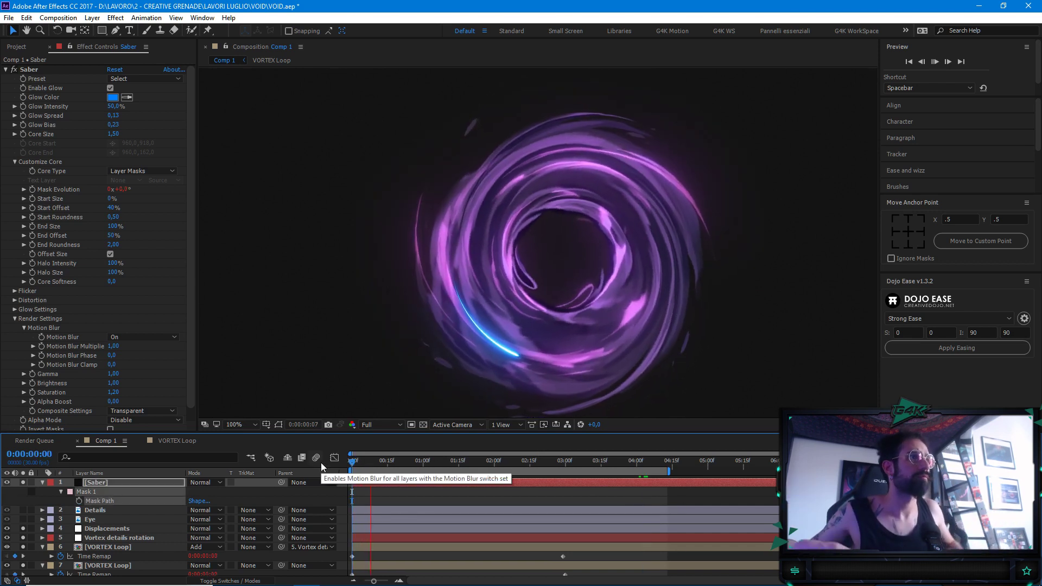
pyautogui.press('space')
# Change the Mask Evolution expression to time*500 to speed up the streak, and preview the motion
pyautogui.click(146, 483)
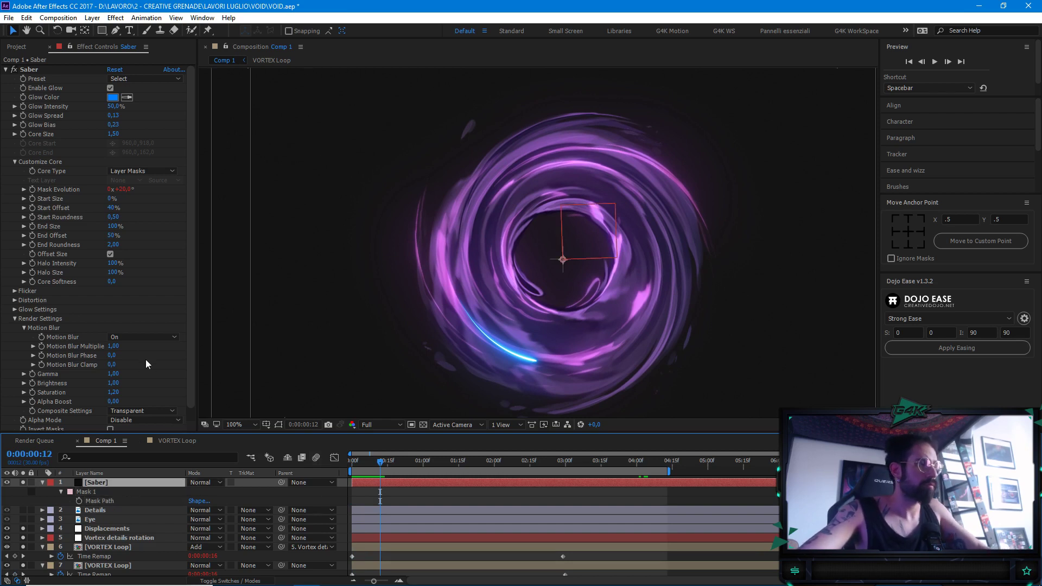
pyautogui.press('u')
pyautogui.press('u')
pyautogui.click(382, 510)
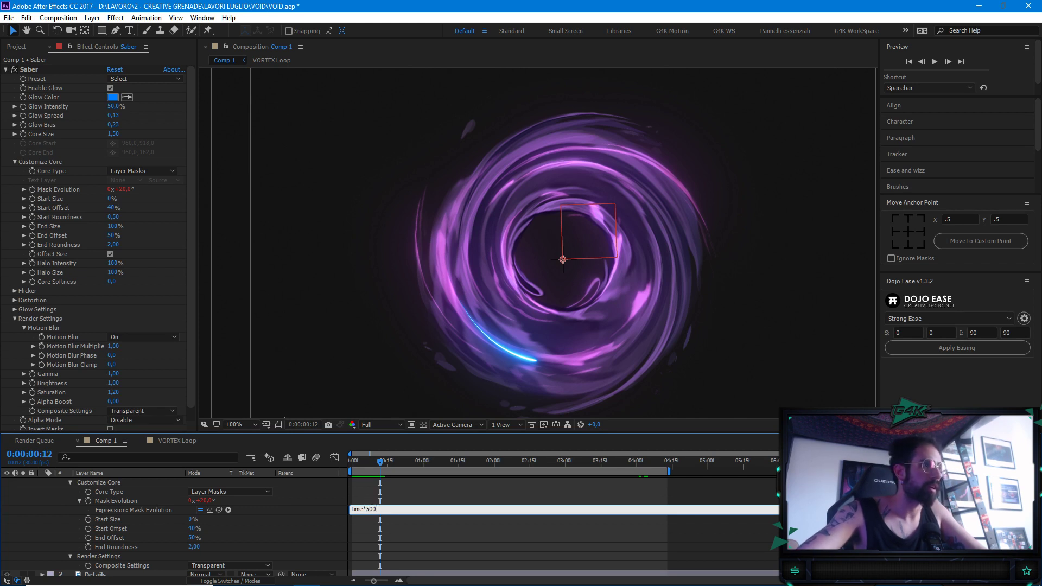
pyautogui.write('0')
pyautogui.press('KP_Enter')
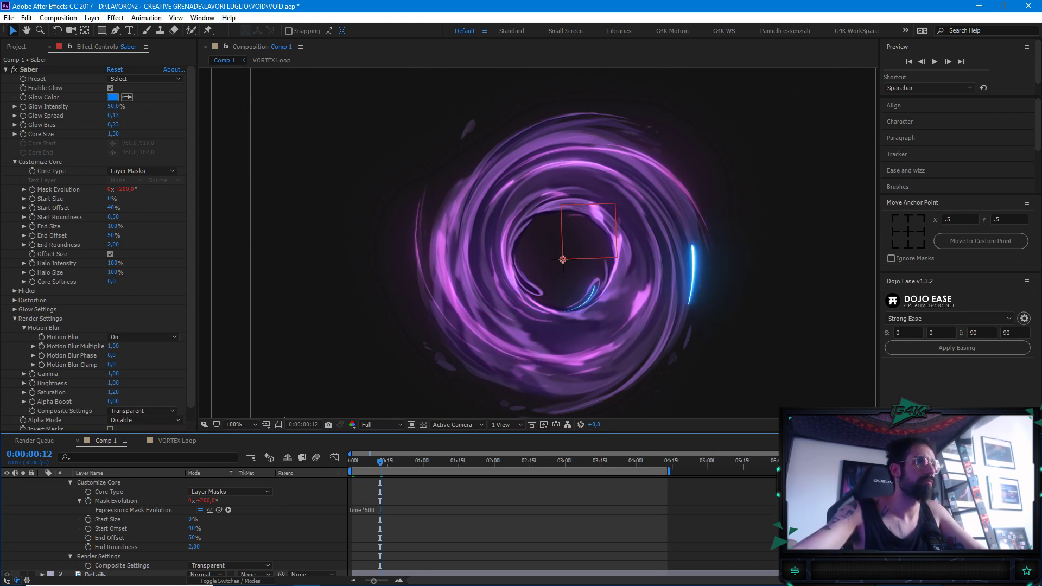
pyautogui.press('space')
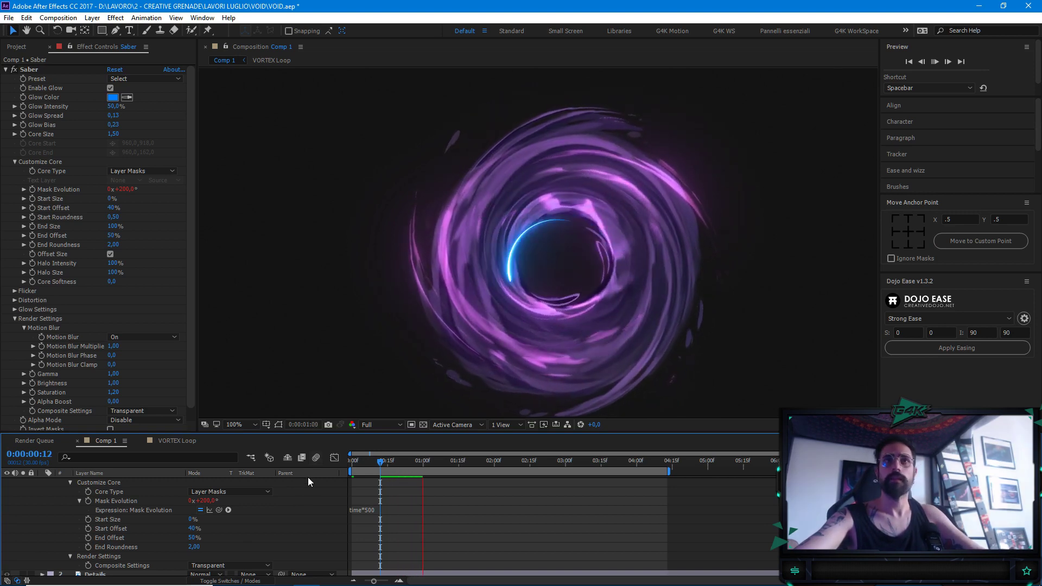
# At 0:00:00:28, reshape Mask 1's inner spiral by moving its upper vertex outward onto the vortex rim and adjusting its curve
pyautogui.moveTo(413, 460)
pyautogui.mouseDown()
pyautogui.moveTo(426, 461)
pyautogui.moveTo(403, 460)
pyautogui.moveTo(418, 463)
pyautogui.mouseUp()
pyautogui.scroll(2, 543, 244)
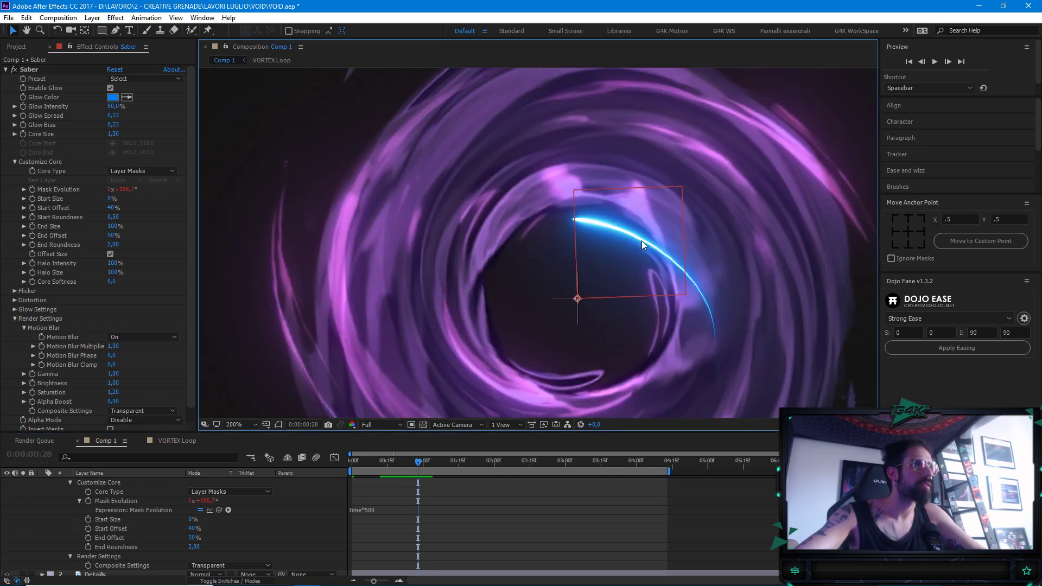
pyautogui.scroll(5, 187, 534)
pyautogui.click(100, 500)
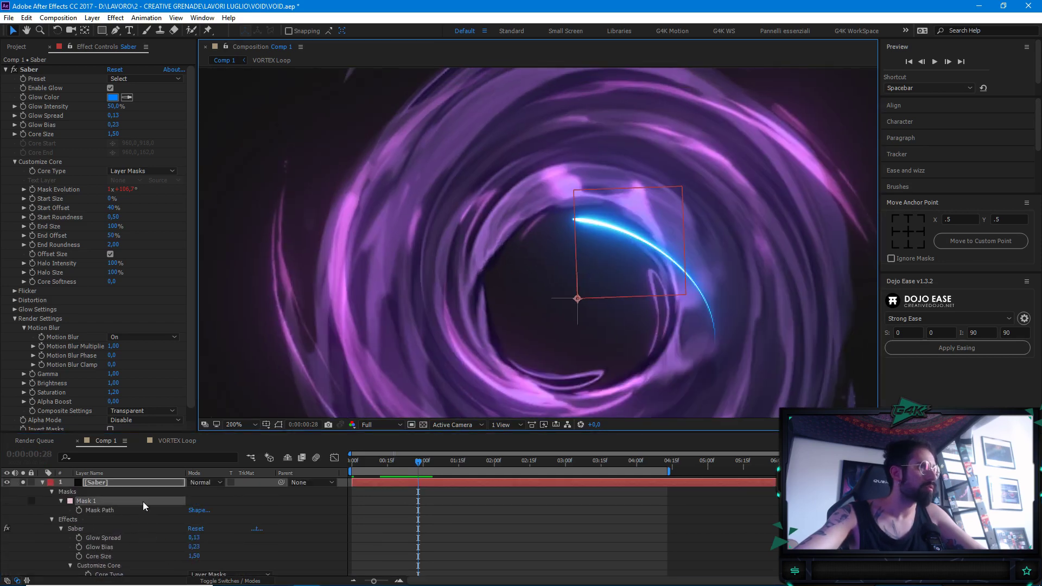
pyautogui.click(95, 511)
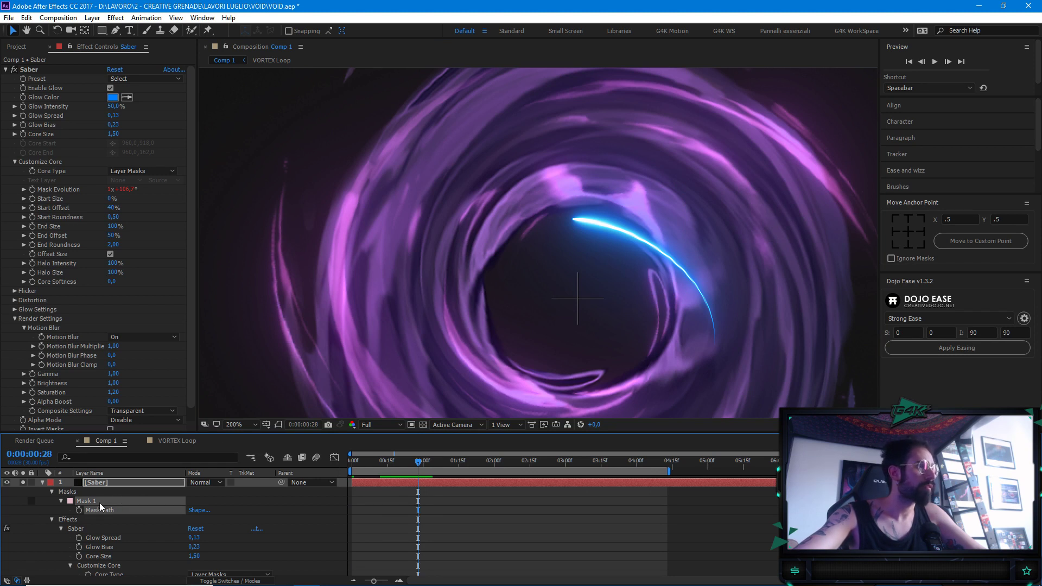
pyautogui.click(280, 424)
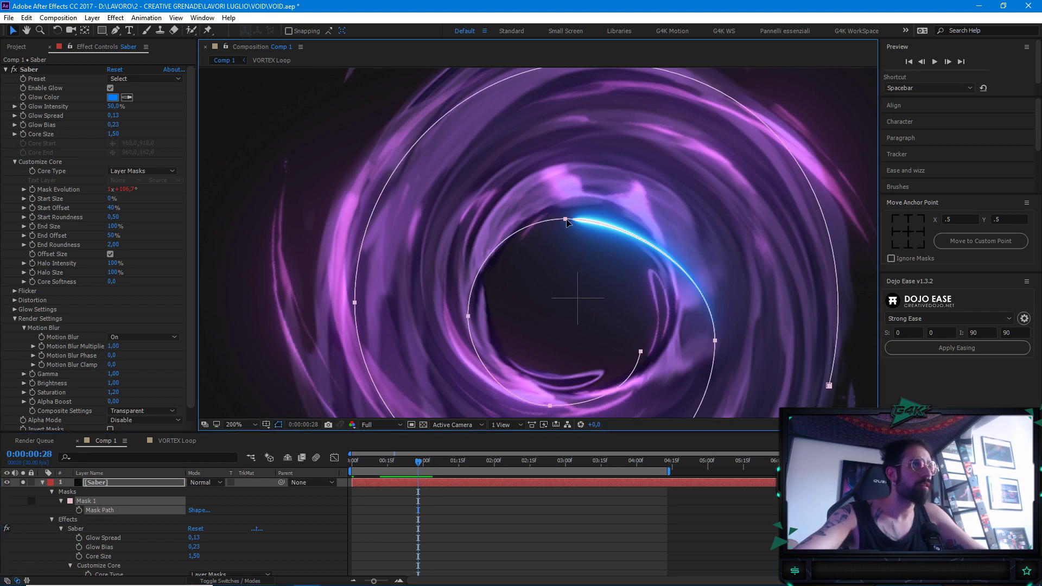
pyautogui.moveTo(565, 219); pyautogui.dragTo(675, 199)
pyautogui.moveTo(523, 200); pyautogui.dragTo(575, 198)
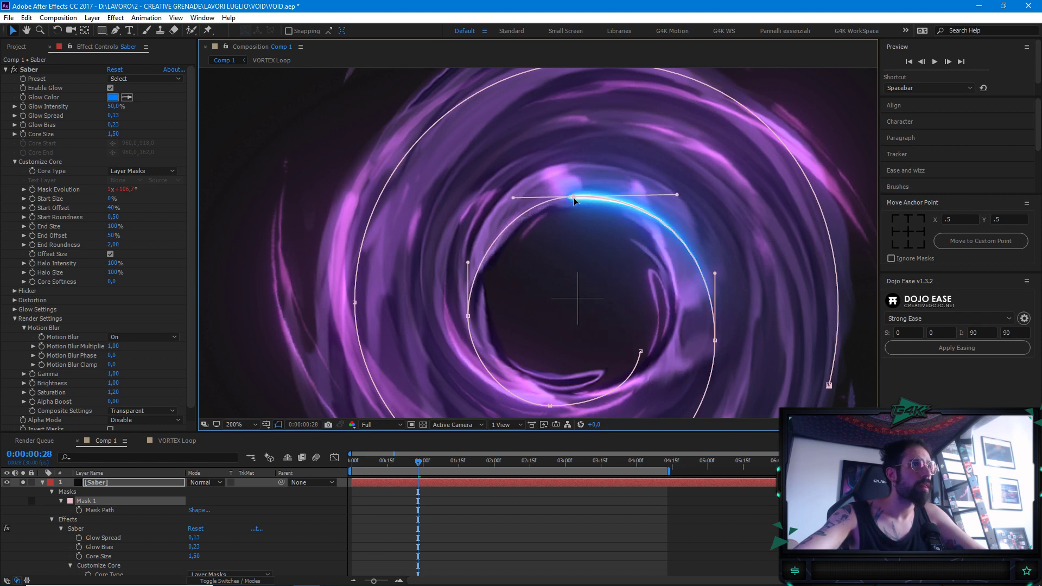
# Preview the streak on the reshaped spiral from 0:00:00:22 onward with the whole vortex in view
pyautogui.click(560, 509)
pyautogui.click(403, 464)
pyautogui.press(',')
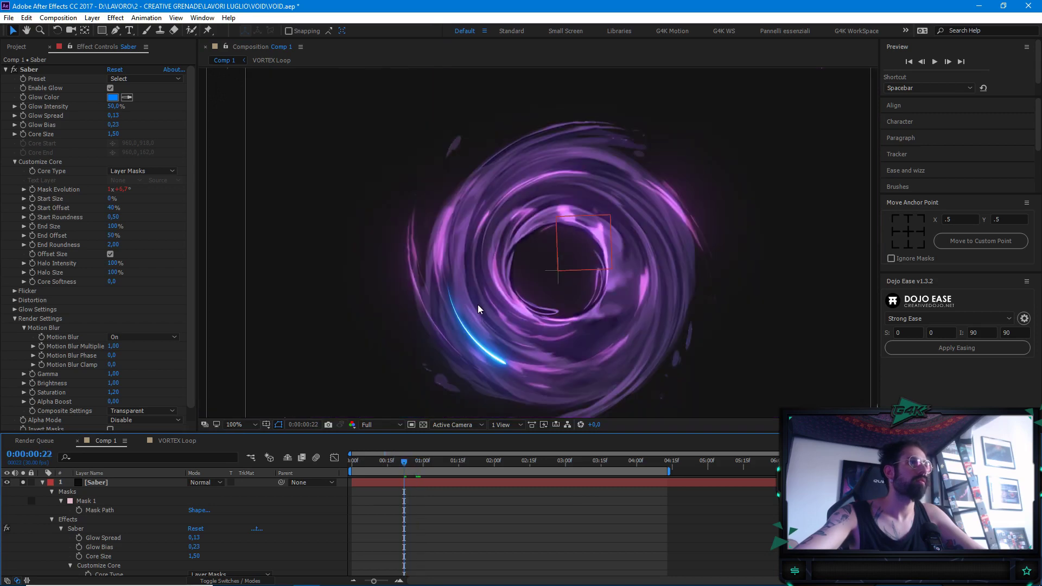
pyautogui.press('space')
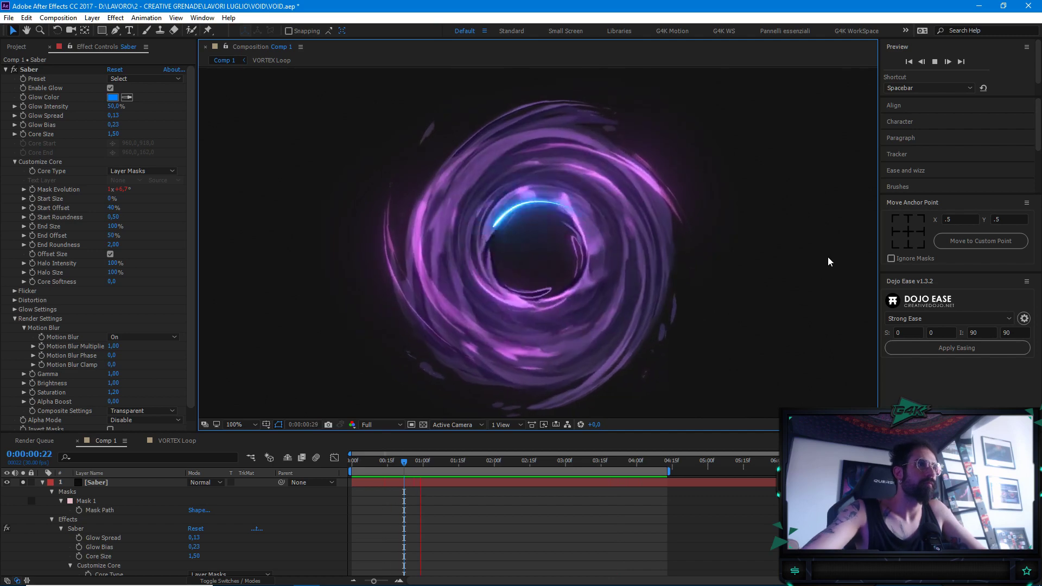
pyautogui.press('space')
pyautogui.moveTo(445, 461); pyautogui.dragTo(494, 461)
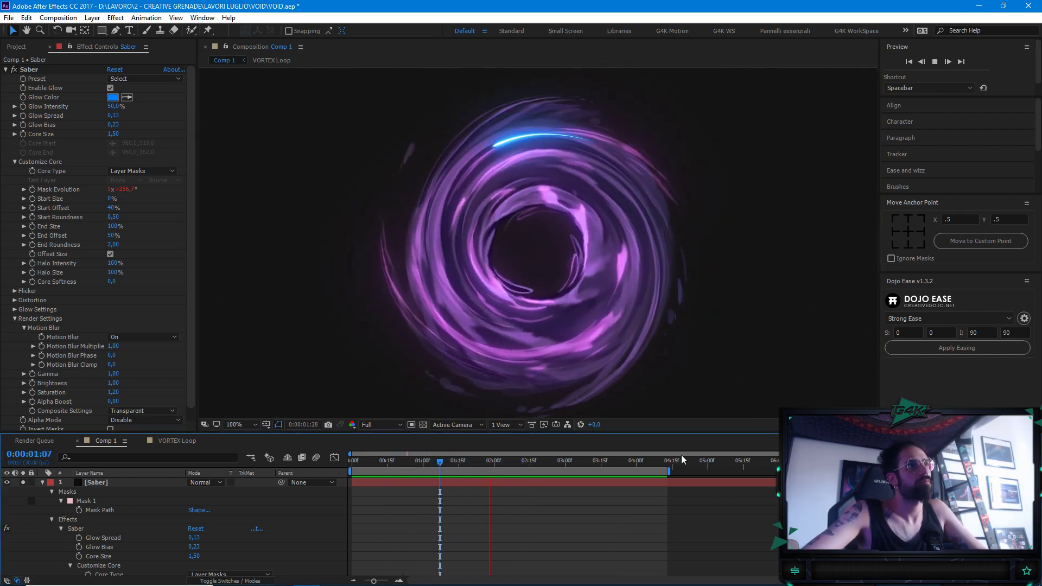
# Go to 0:00:01:10, collapse Saber's Render Settings and expand its Glow Settings
pyautogui.click(447, 463)
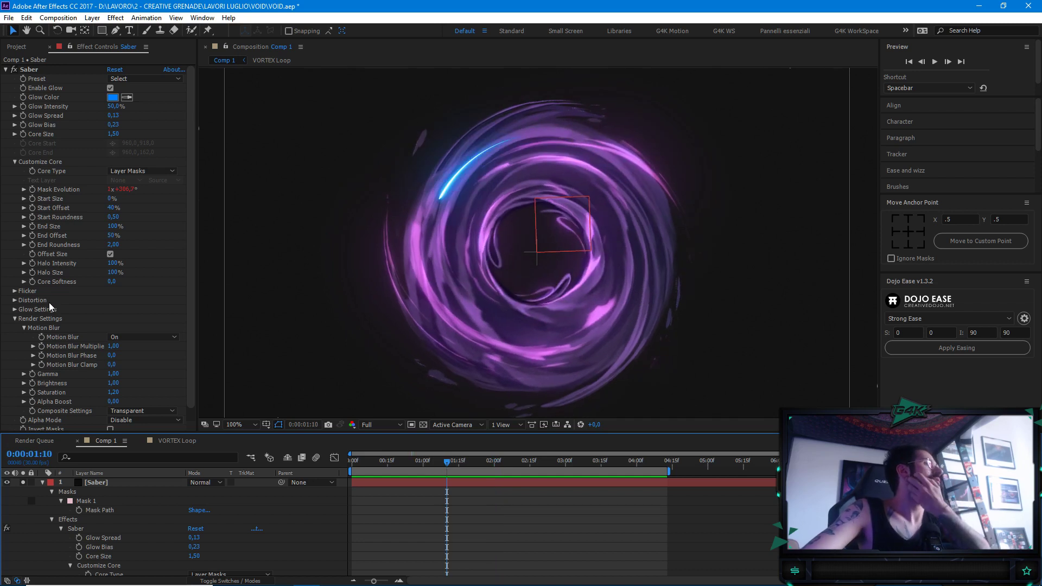
pyautogui.click(15, 318)
pyautogui.click(15, 310)
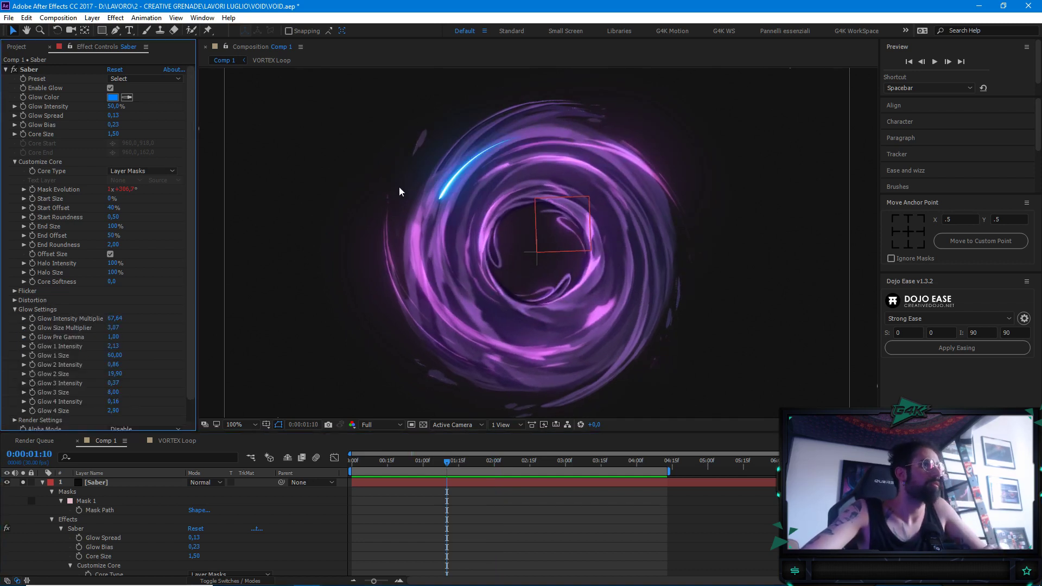
# In Saber's Core Distortion settings, raise the Distortion Amount to 16 and set the Distortion Type to Fluid
pyautogui.click(16, 310)
pyautogui.click(15, 301)
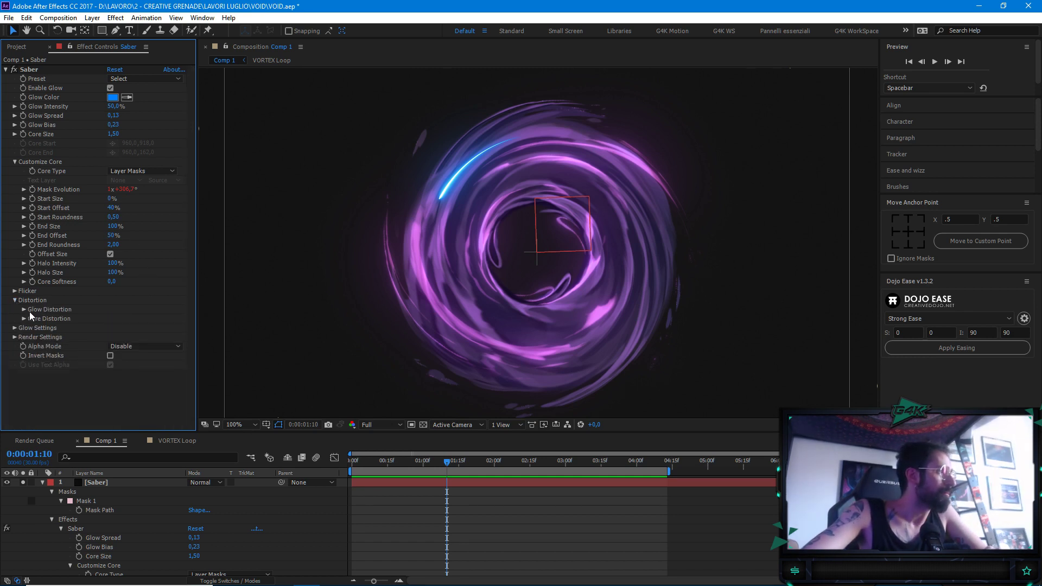
pyautogui.click(24, 318)
pyautogui.scroll(-1, 108, 314)
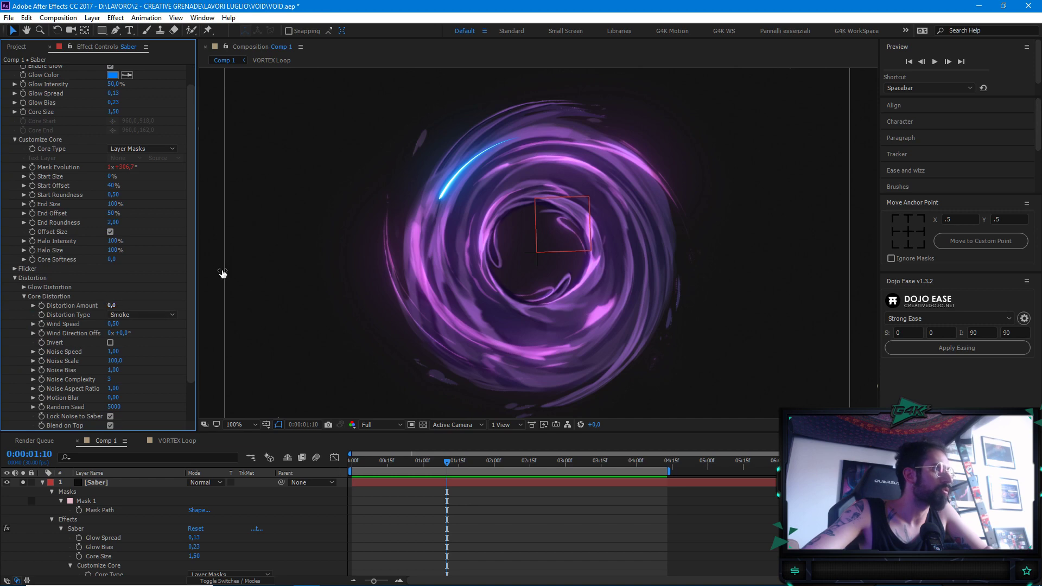
pyautogui.scroll(4, 521, 228)
pyautogui.moveTo(433, 275); pyautogui.dragTo(565, 376)
pyautogui.scroll(-2, 565, 376)
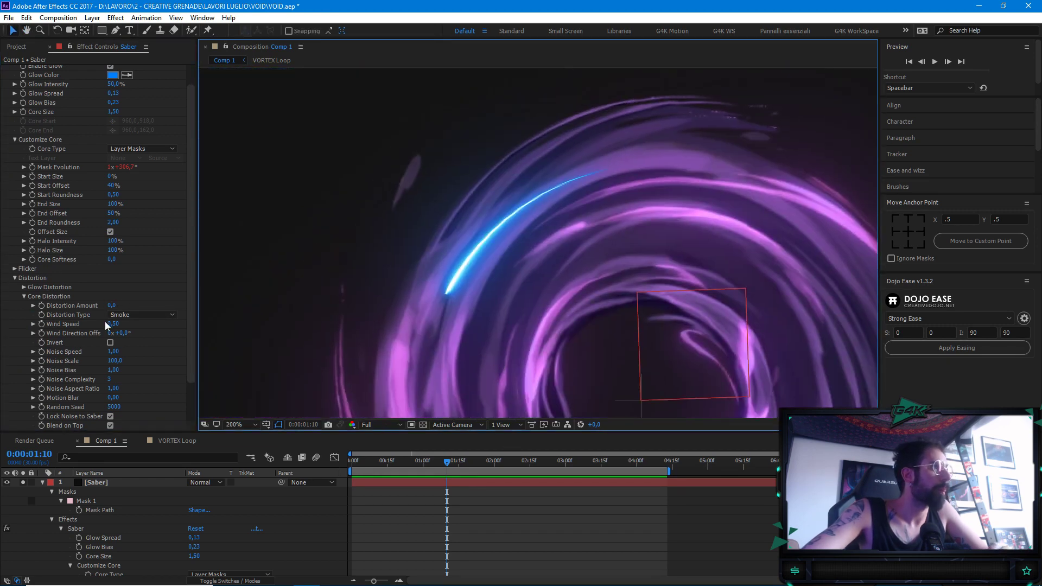
pyautogui.moveTo(111, 305); pyautogui.dragTo(274, 315)
pyautogui.click(139, 315)
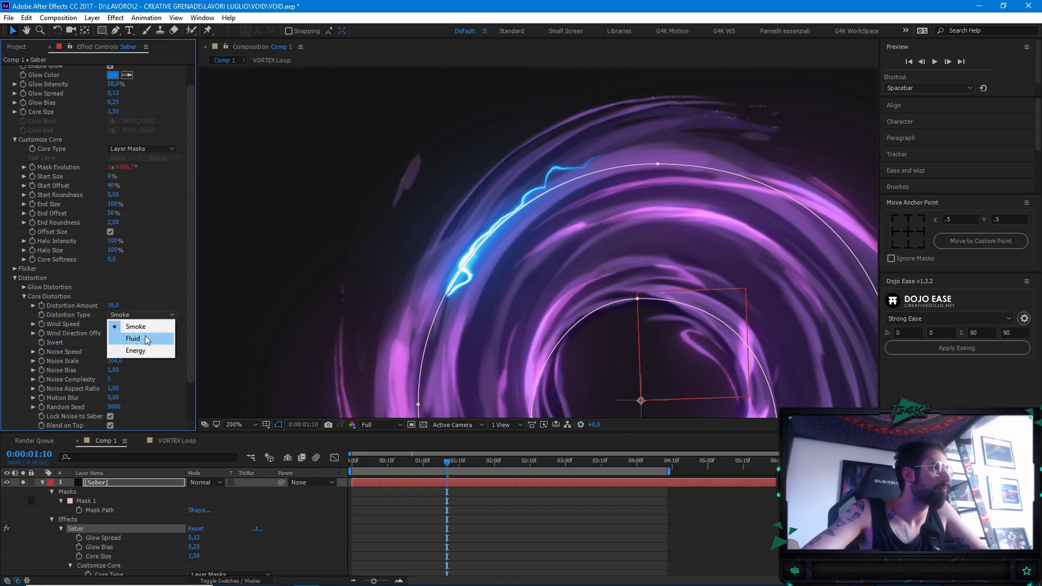
pyautogui.click(127, 333)
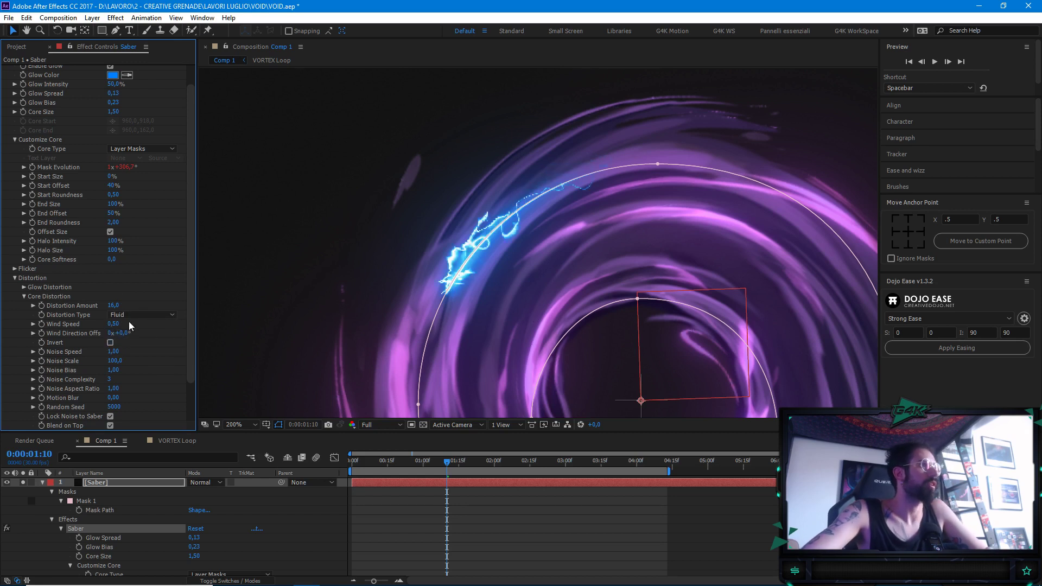
# Set Saber's core Distortion Amount to 8 and Noise Scale to 201, and preview the animated beam
pyautogui.click(112, 305)
pyautogui.write('2')
pyautogui.press('Return')
pyautogui.moveTo(102, 301); pyautogui.dragTo(105, 301)
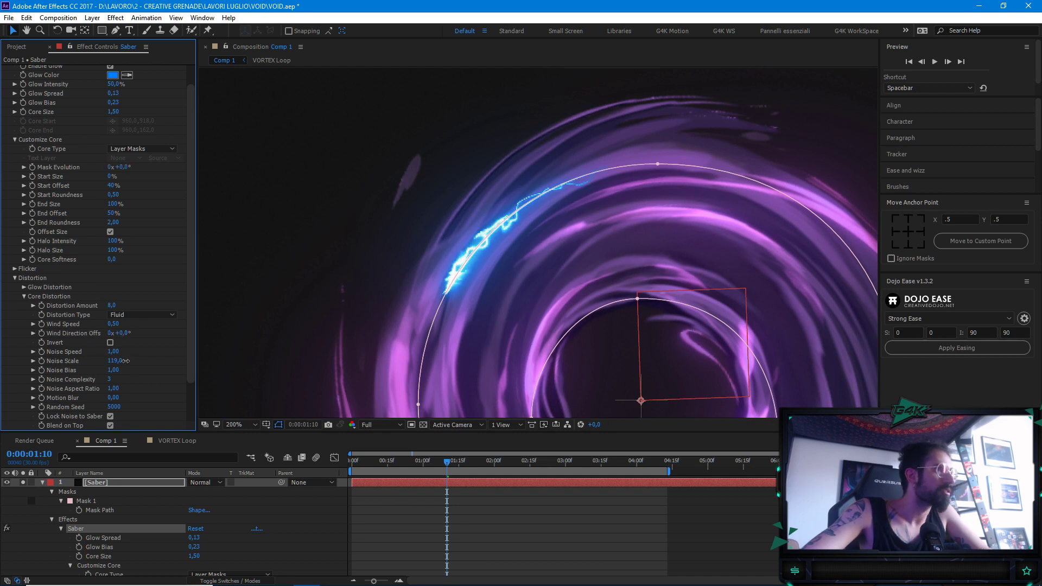
pyautogui.moveTo(120, 361); pyautogui.dragTo(170, 364)
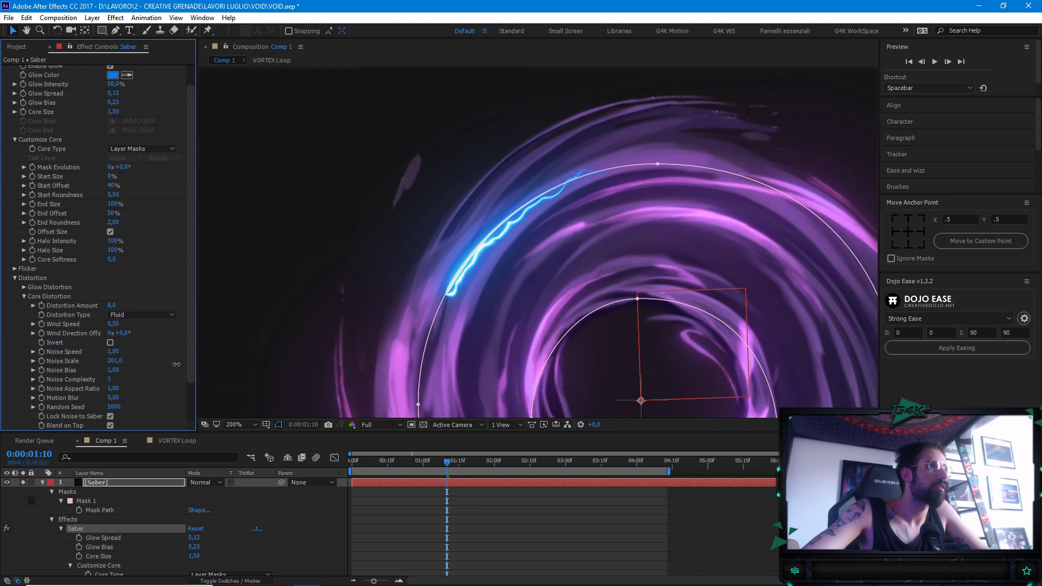
pyautogui.scroll(-2, 716, 321)
pyautogui.press('space')
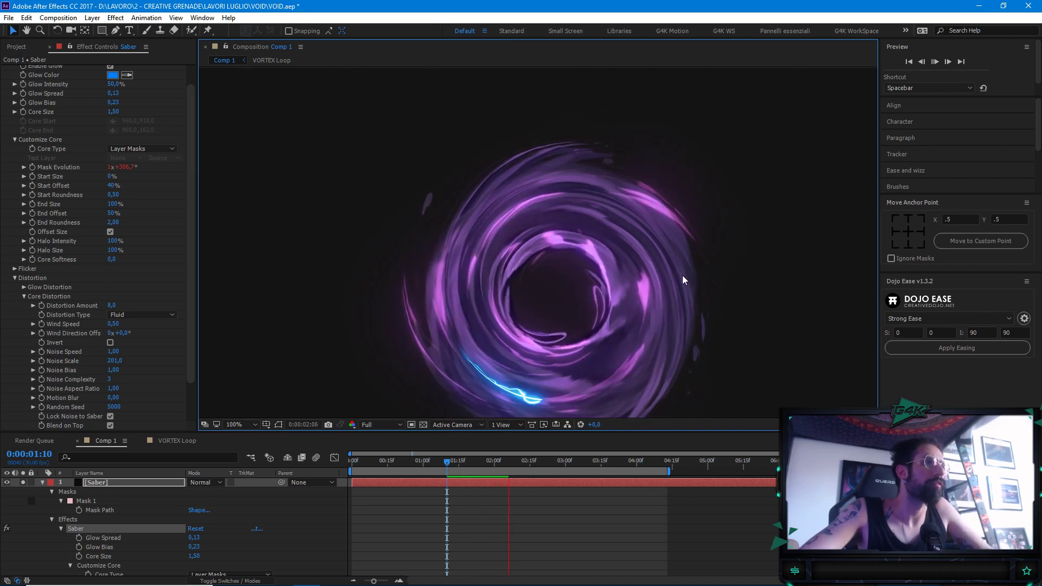
pyautogui.press('space')
pyautogui.scroll(2, 623, 271)
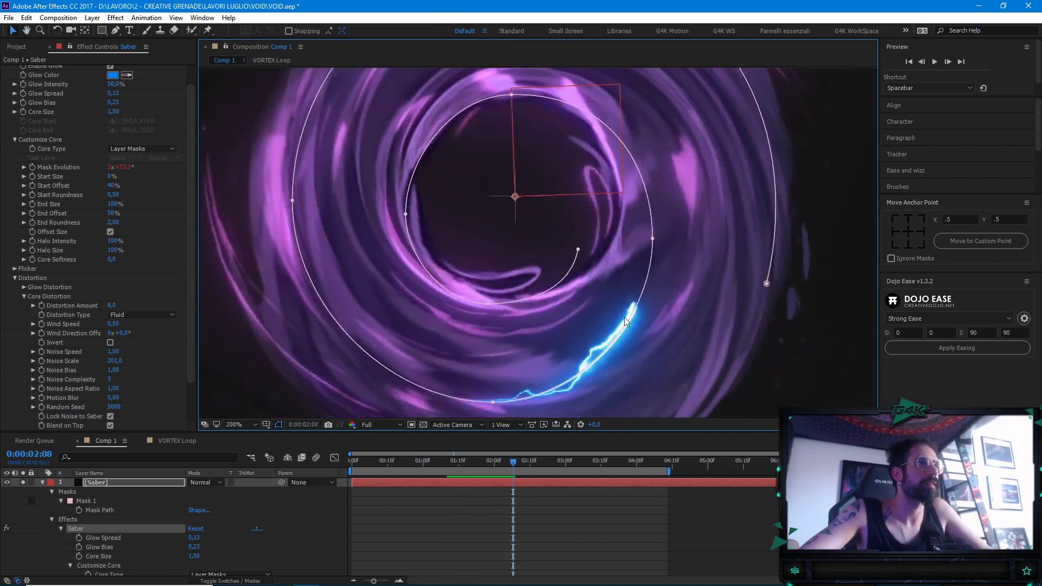
pyautogui.moveTo(576, 355); pyautogui.dragTo(609, 365)
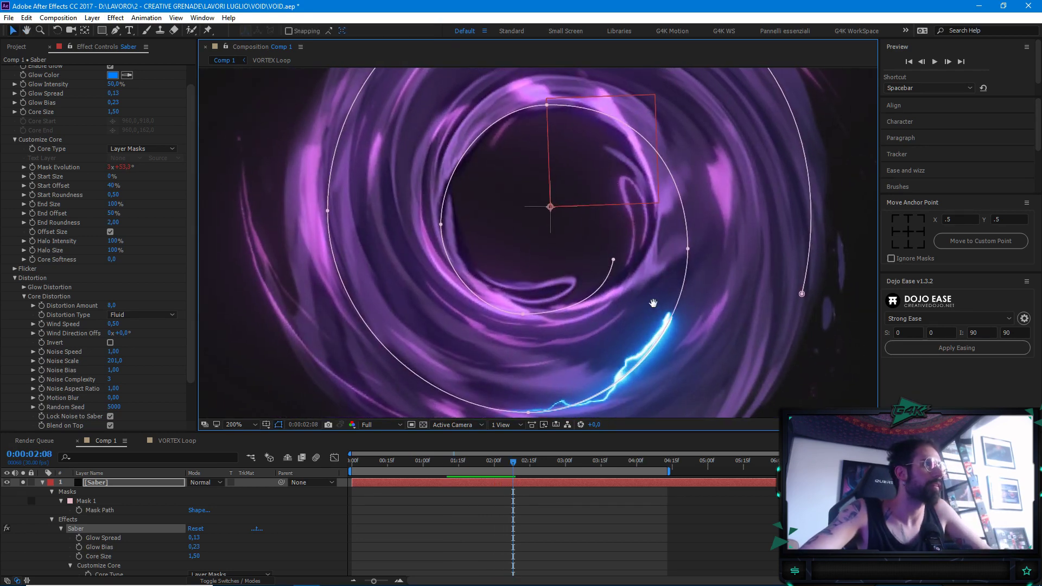
# Try switching off Lock Noise to Saber and switching on Invert in the core distortion settings
pyautogui.scroll(-1, 151, 290)
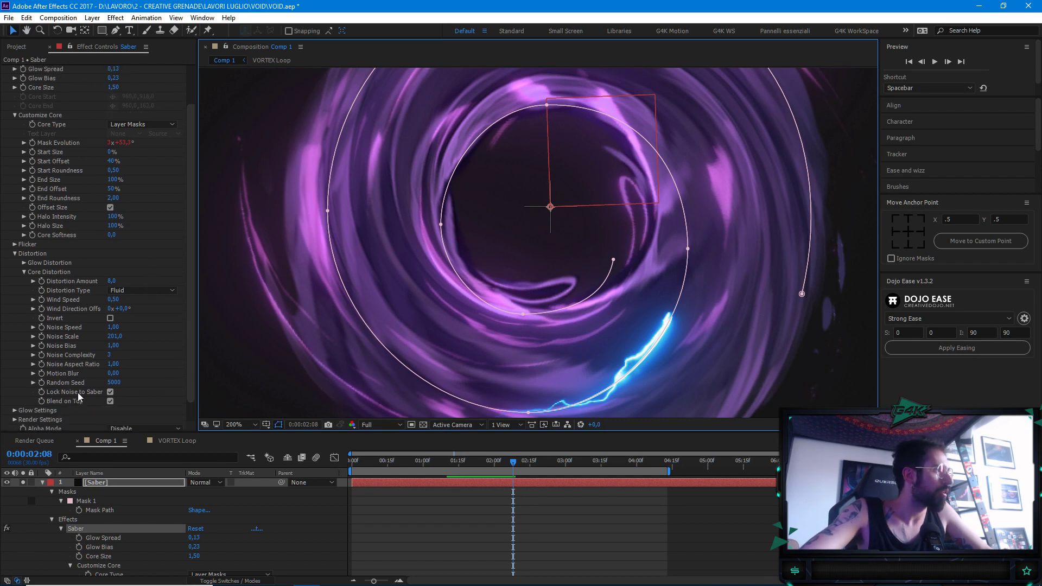
pyautogui.click(110, 392)
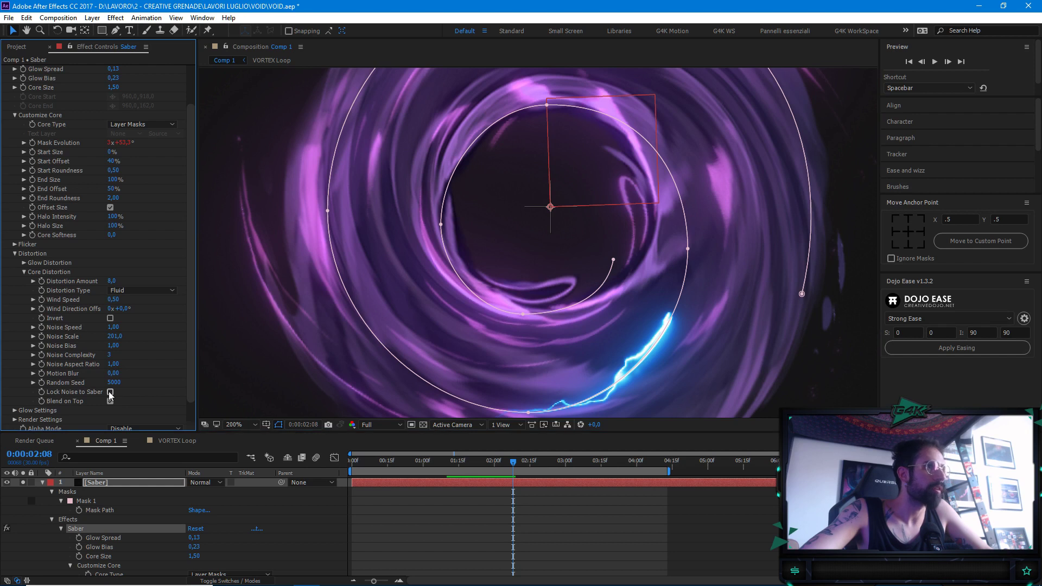
pyautogui.click(110, 392)
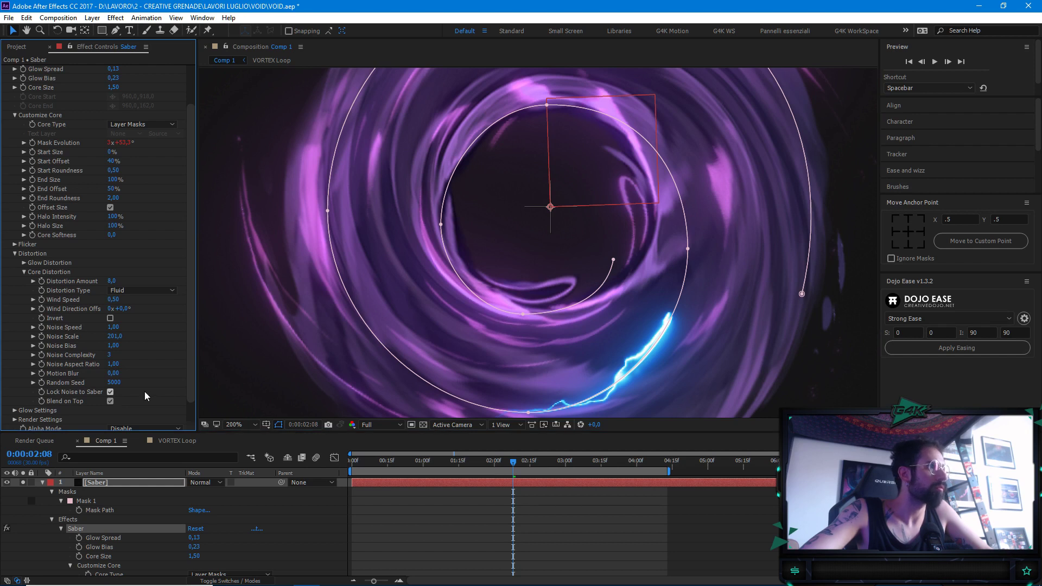
pyautogui.click(110, 318)
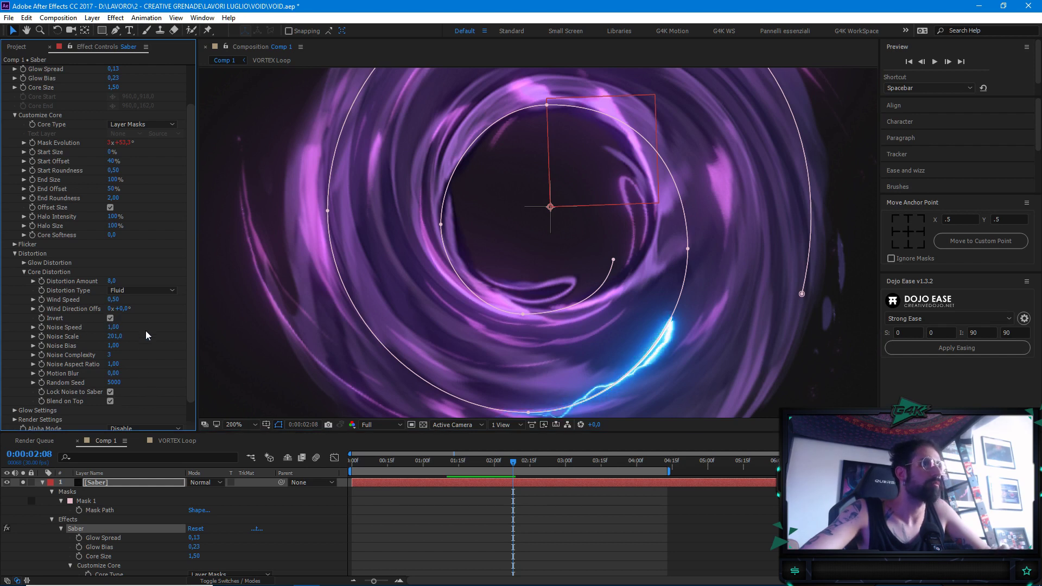
pyautogui.click(110, 319)
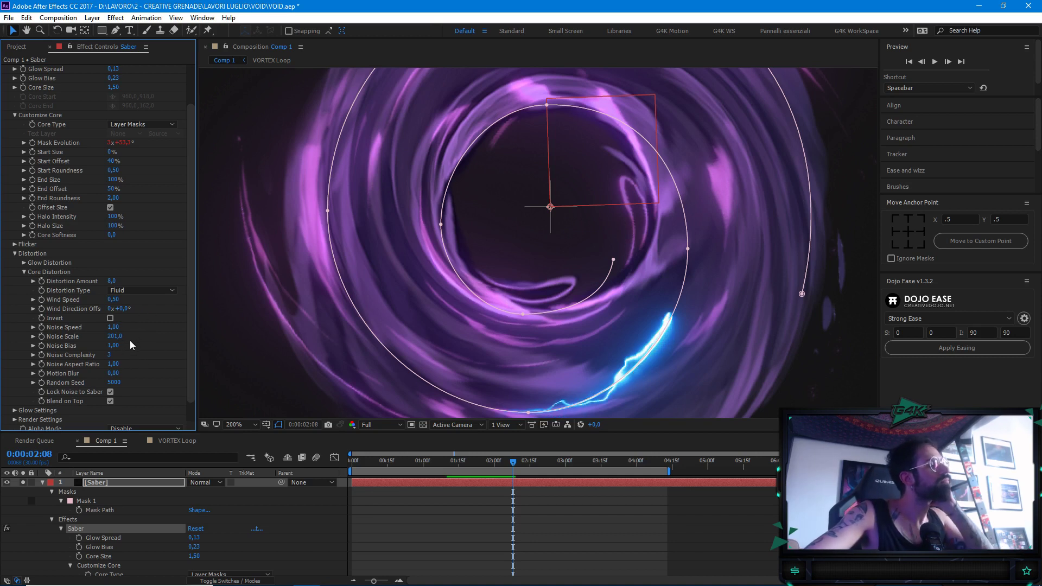
pyautogui.scroll(-1, 141, 337)
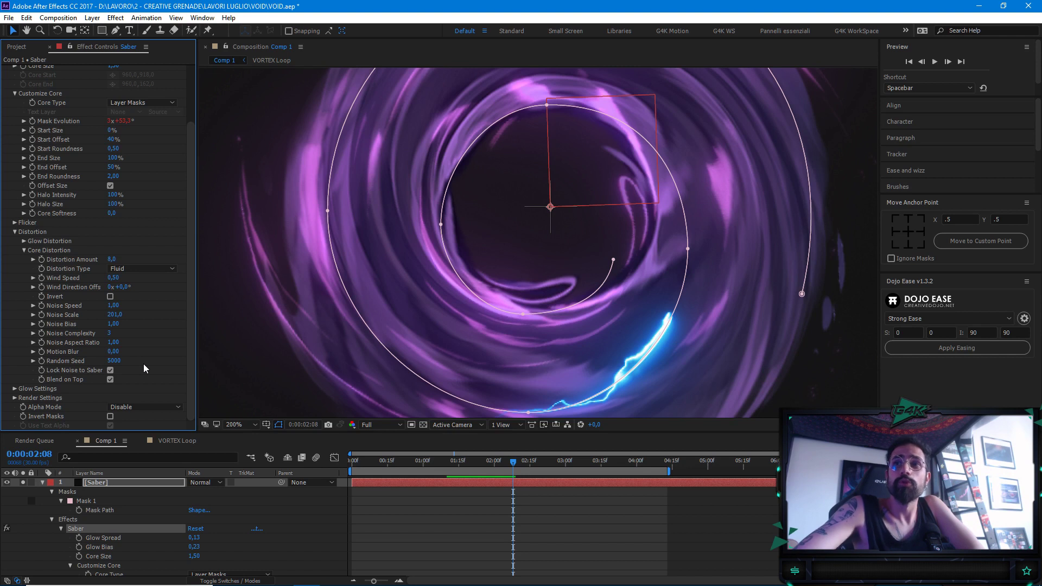
# Examine the distorted beam along the spiral Mask 1 path up close and during playback
pyautogui.moveTo(451, 254); pyautogui.dragTo(447, 272)
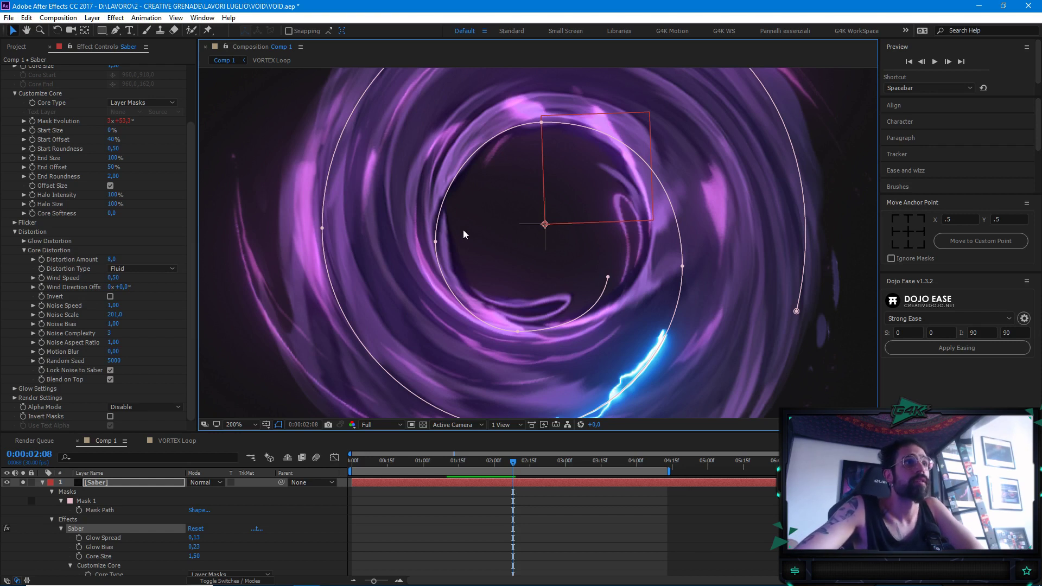
pyautogui.click(438, 242)
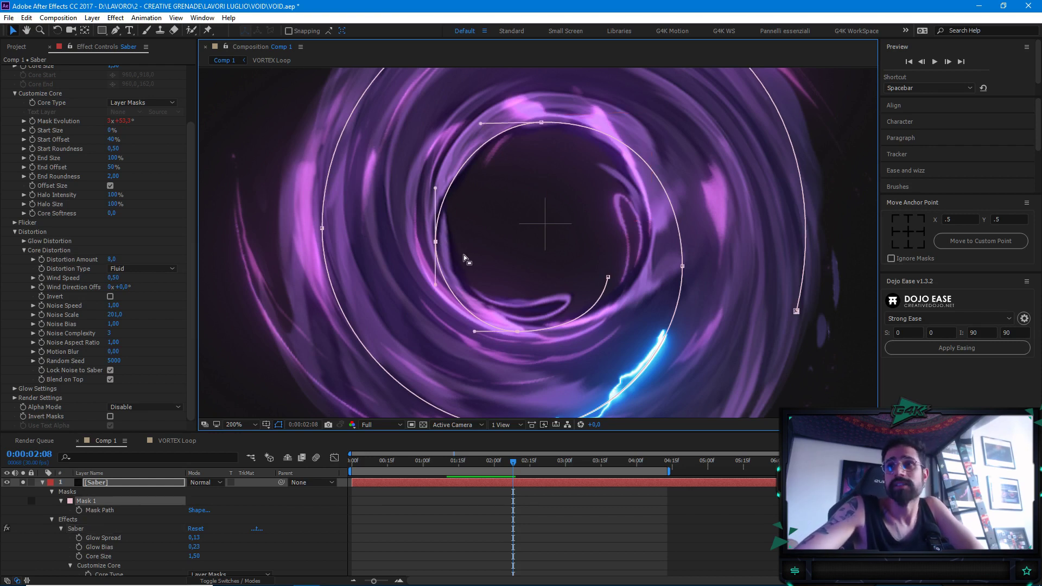
pyautogui.scroll(-1, 391, 220)
pyautogui.scroll(1, 545, 223)
pyautogui.moveTo(546, 221); pyautogui.dragTo(538, 212)
pyautogui.press('v')
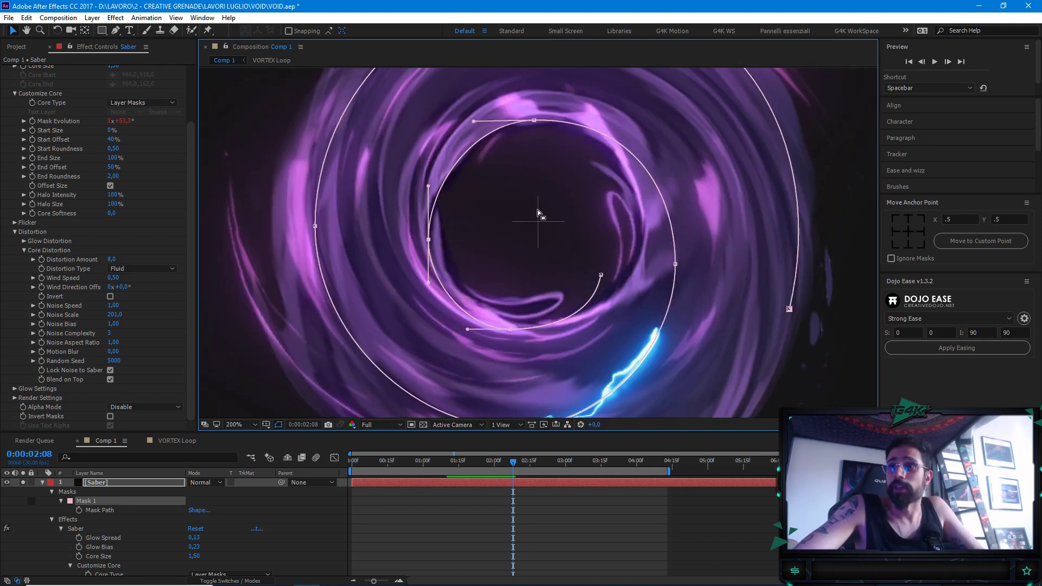
pyautogui.press('space')
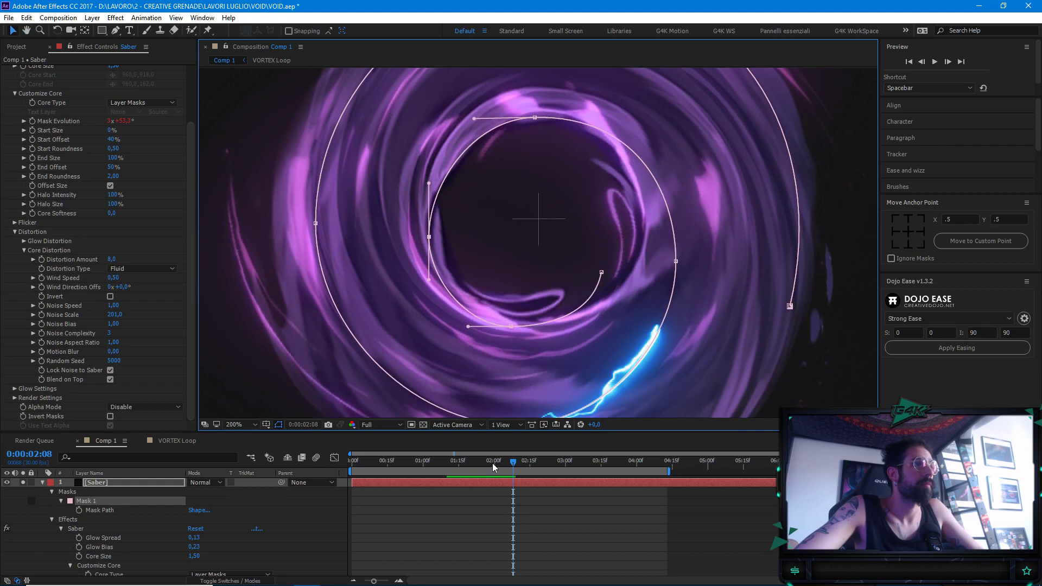
pyautogui.scroll(-1, 522, 268)
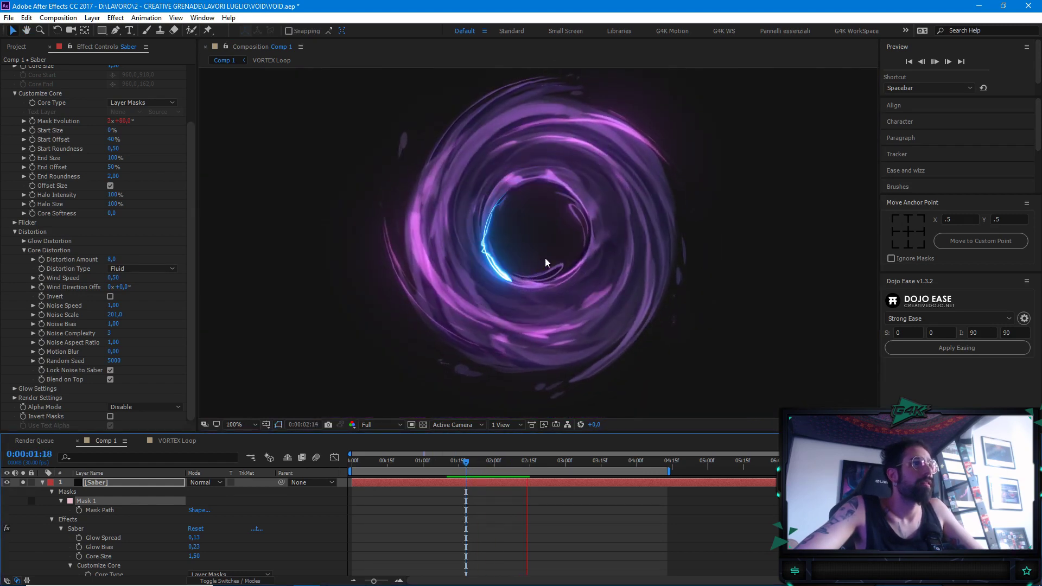
pyautogui.press('space')
pyautogui.scroll(1, 545, 259)
# At 0:00:02:02, set Saber's Core Size to 1
pyautogui.click(499, 461)
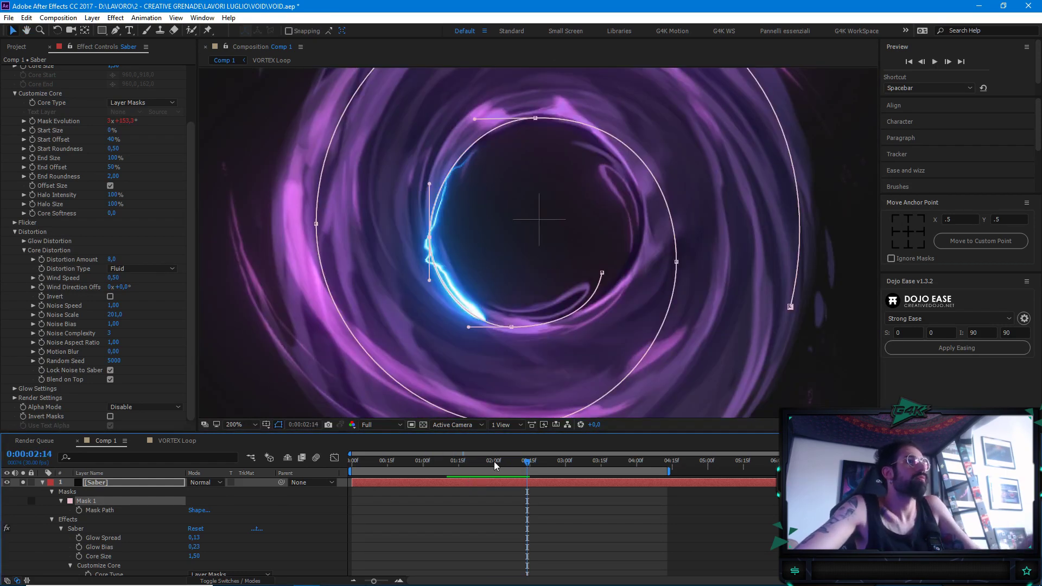
pyautogui.scroll(3, 142, 215)
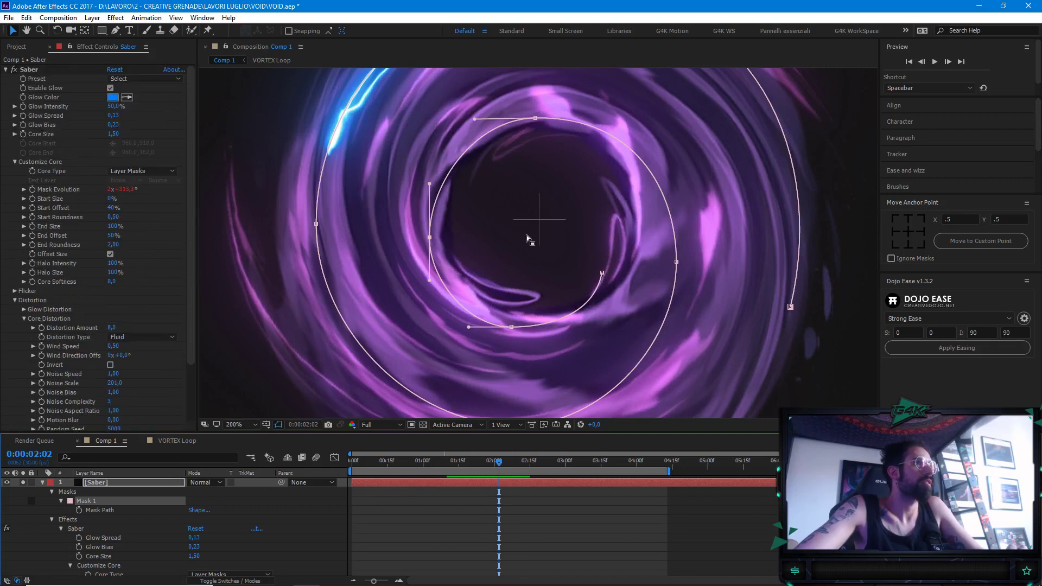
pyautogui.scroll(1, 477, 217)
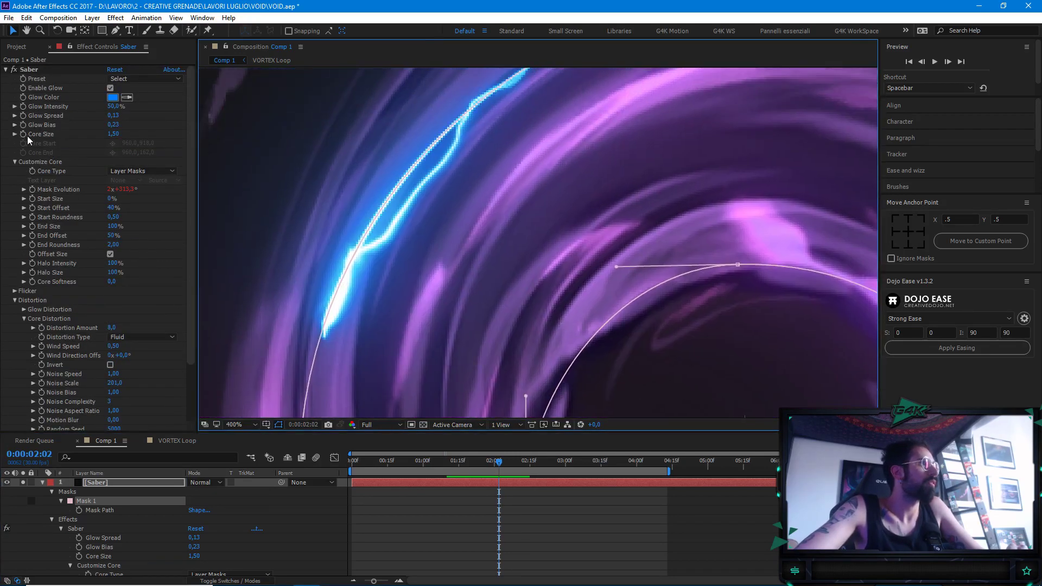
pyautogui.click(112, 134)
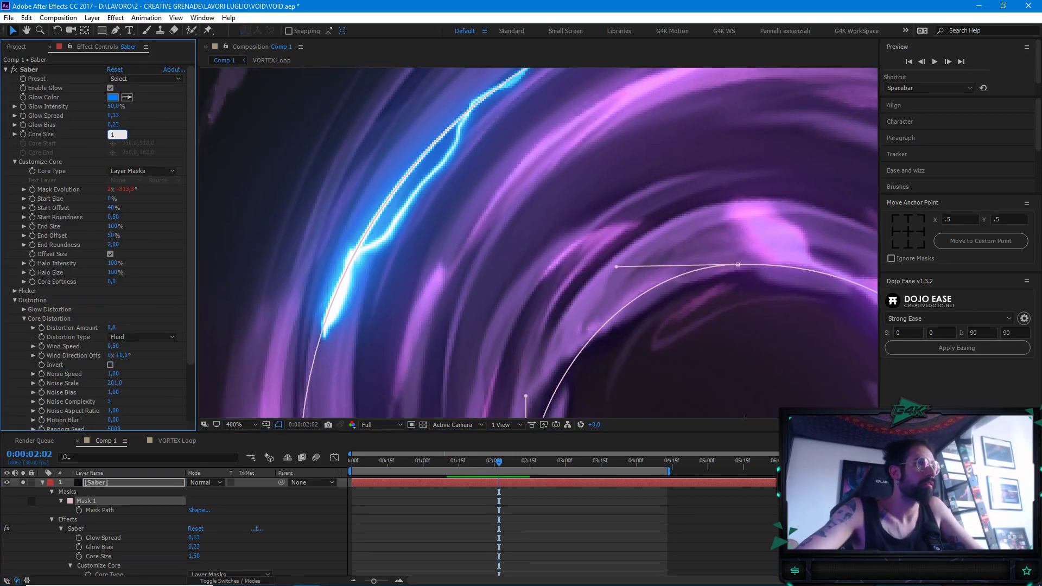
pyautogui.press('Return')
pyautogui.scroll(-1, 524, 220)
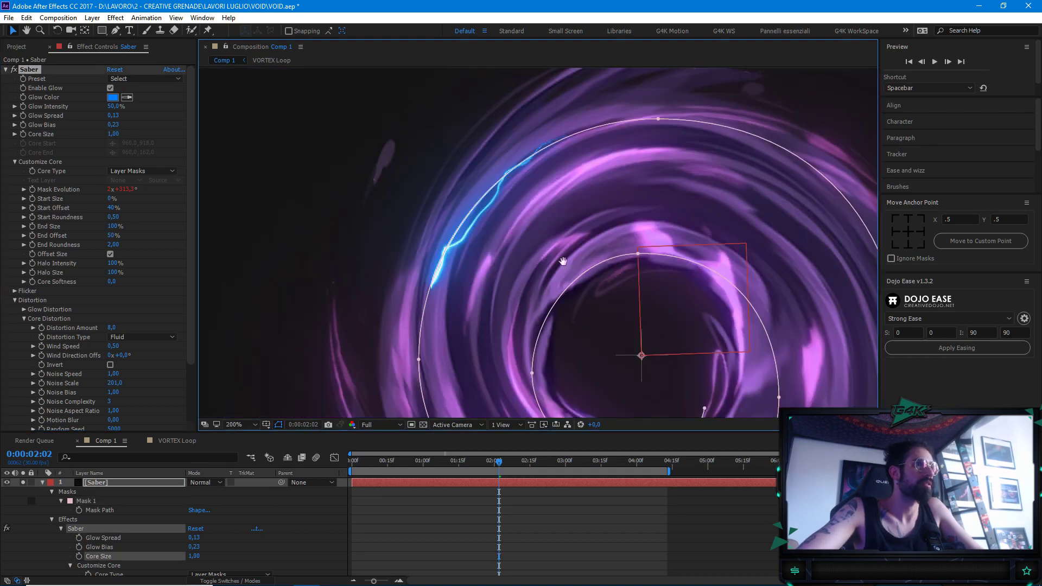
# Hide the mask path outline in the composition view and preview the thinner beam without it
pyautogui.moveTo(577, 291); pyautogui.dragTo(570, 264)
pyautogui.scroll(-1, 640, 272)
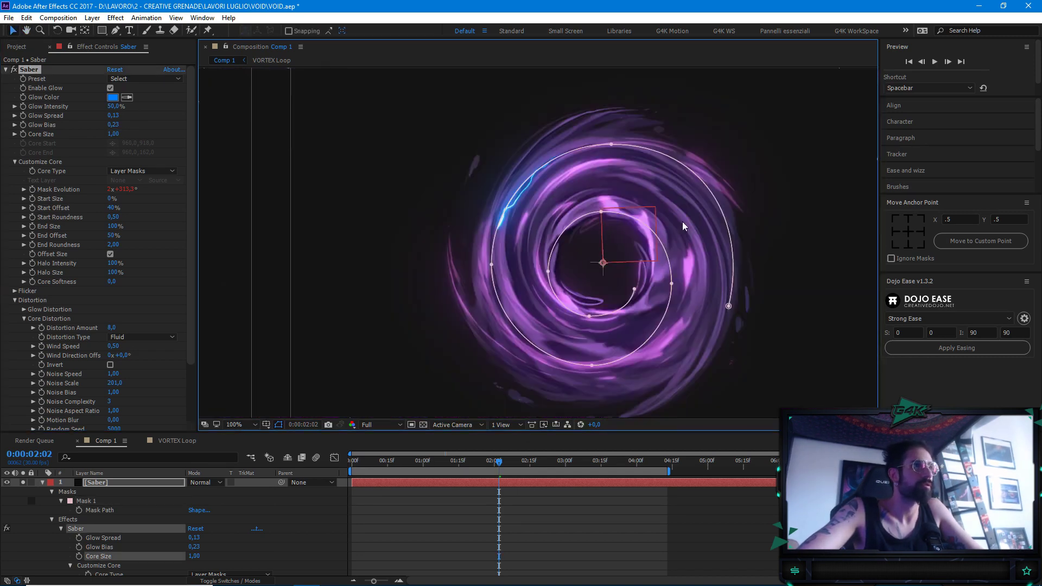
pyautogui.scroll(1, 646, 261)
pyautogui.click(279, 425)
pyautogui.scroll(-1, 535, 292)
pyautogui.press('space')
pyautogui.press('space')
pyautogui.scroll(1, 619, 271)
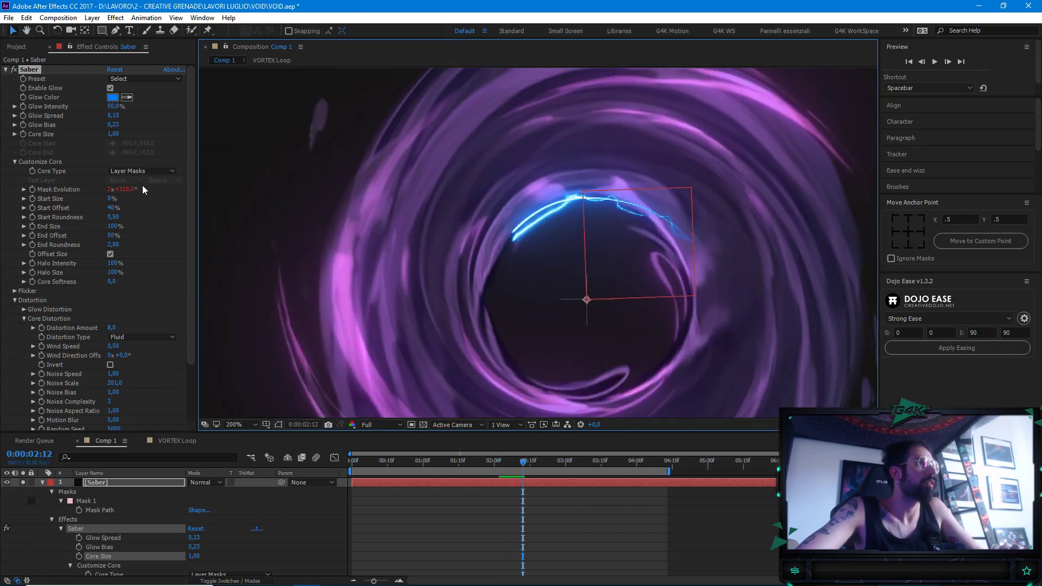
# Set Saber's Start Offset to 30% and preview the animation
pyautogui.click(112, 208)
pyautogui.write('30')
pyautogui.press('Return')
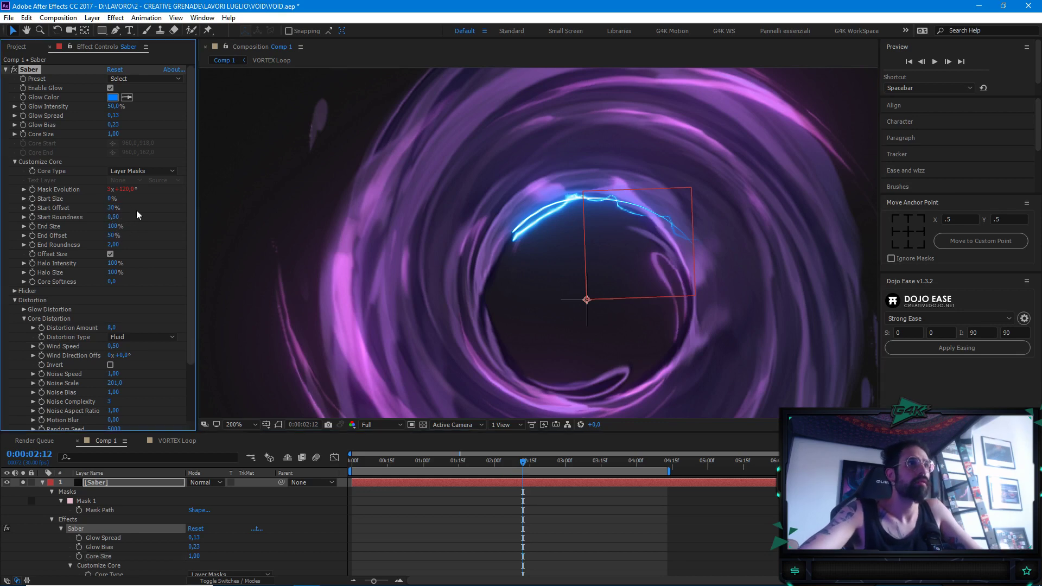
pyautogui.scroll(-2, 500, 275)
pyautogui.press('space')
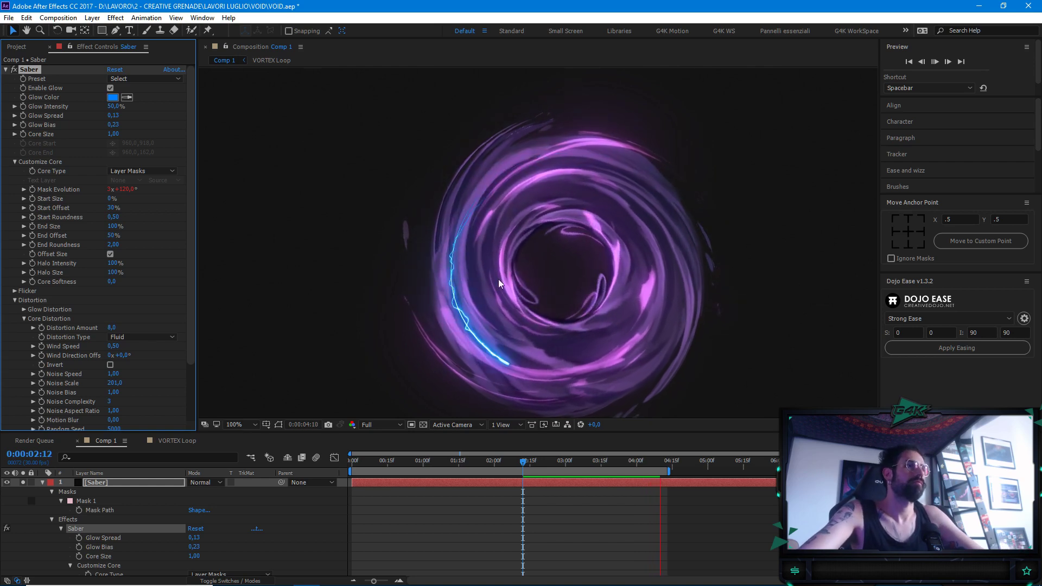
# End the work area at 0:00:02:00 and preview the shortened range from the start of the composition
pyautogui.click(495, 470)
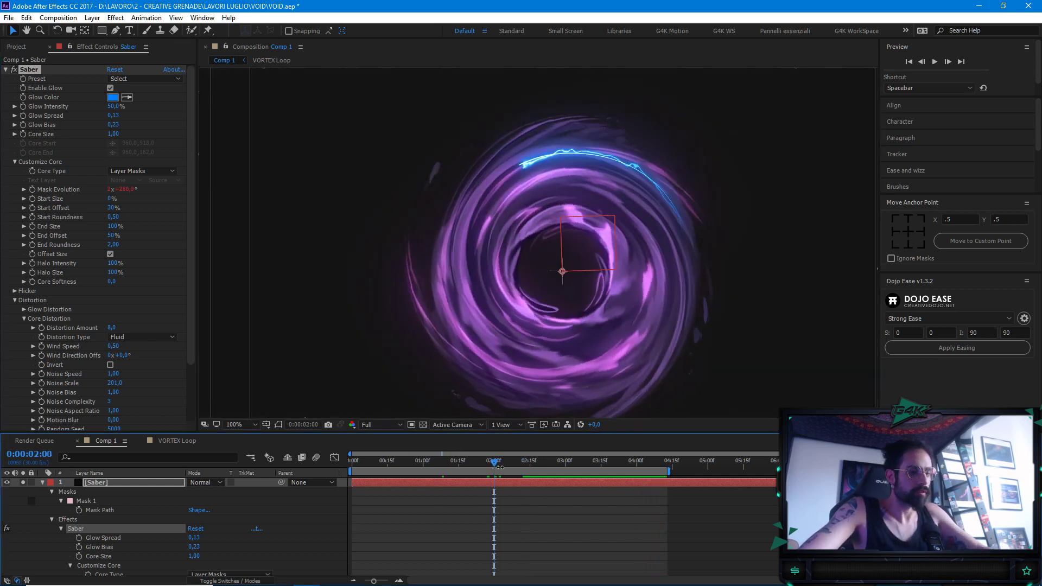
pyautogui.press('n')
pyautogui.press('space')
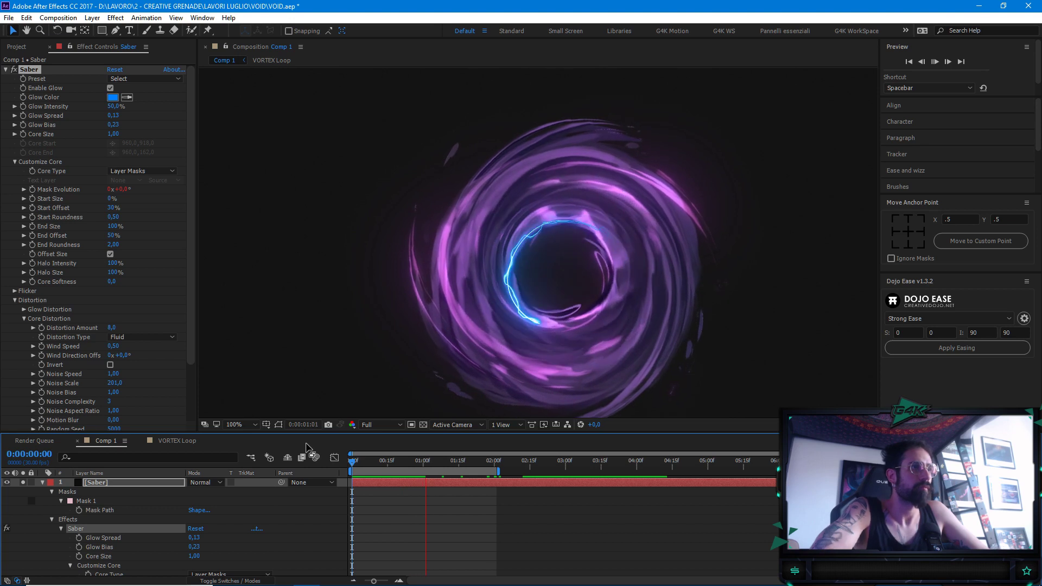
pyautogui.press('space')
# Try a different preview resolution for the composition view
pyautogui.click(367, 425)
pyautogui.click(368, 468)
pyautogui.click(372, 425)
pyautogui.click(383, 450)
# Sample Saber's glow color from a bright purple streak of the vortex at 0:00:01:01
pyautogui.press('space')
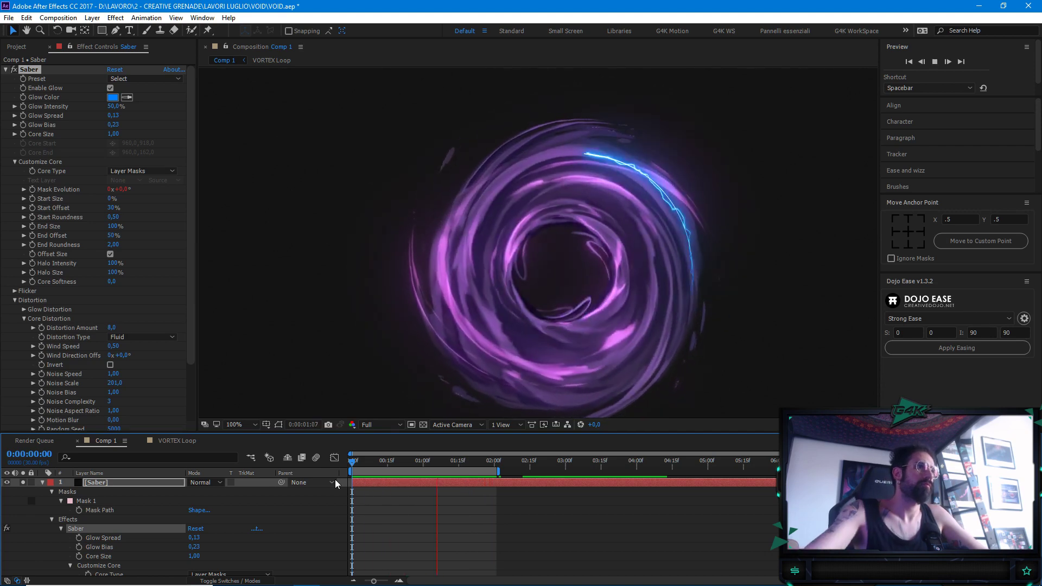
pyautogui.press('space')
pyautogui.moveTo(449, 462); pyautogui.dragTo(426, 461)
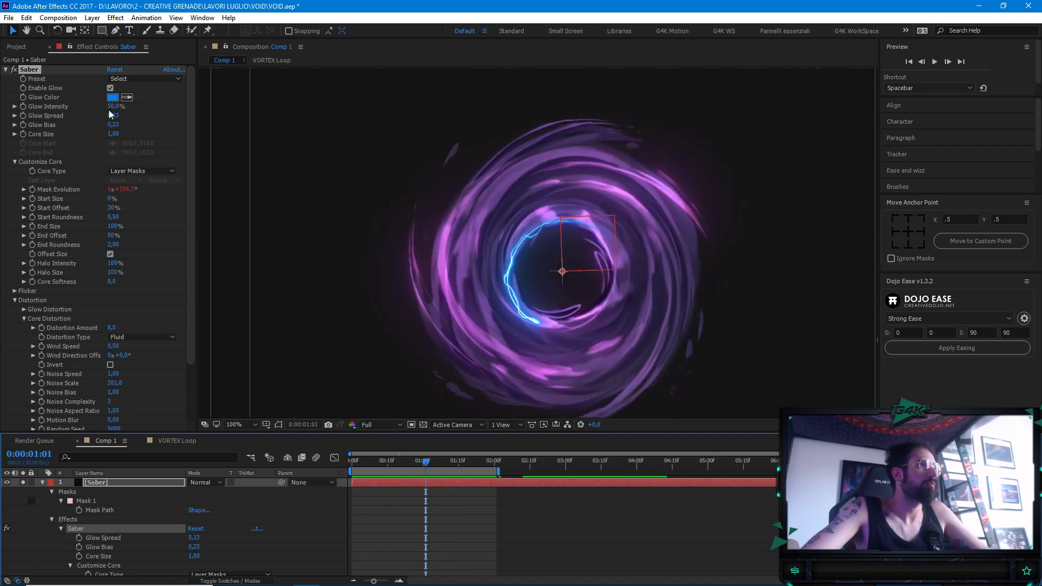
pyautogui.click(127, 98)
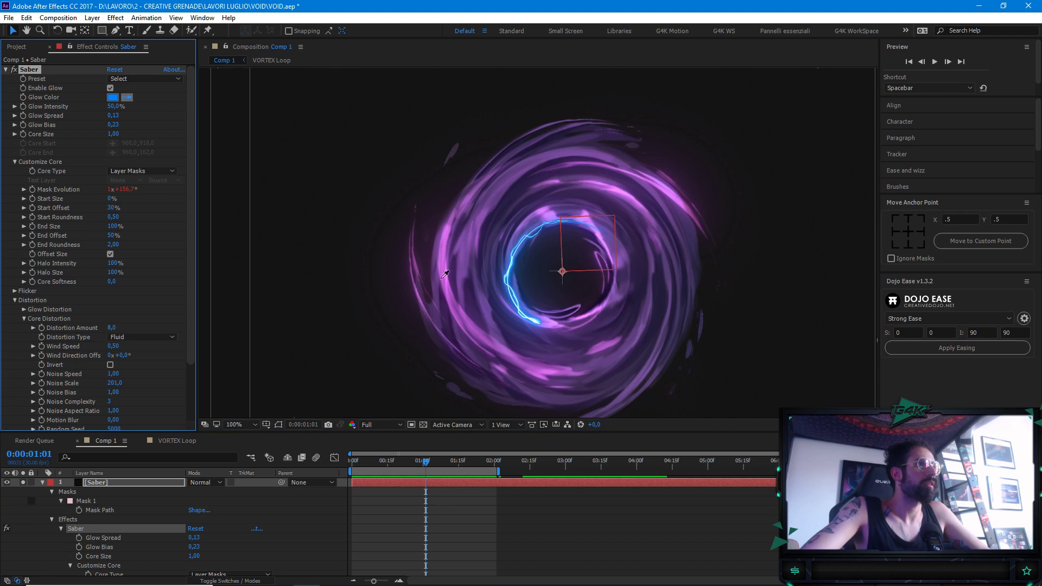
pyautogui.click(449, 237)
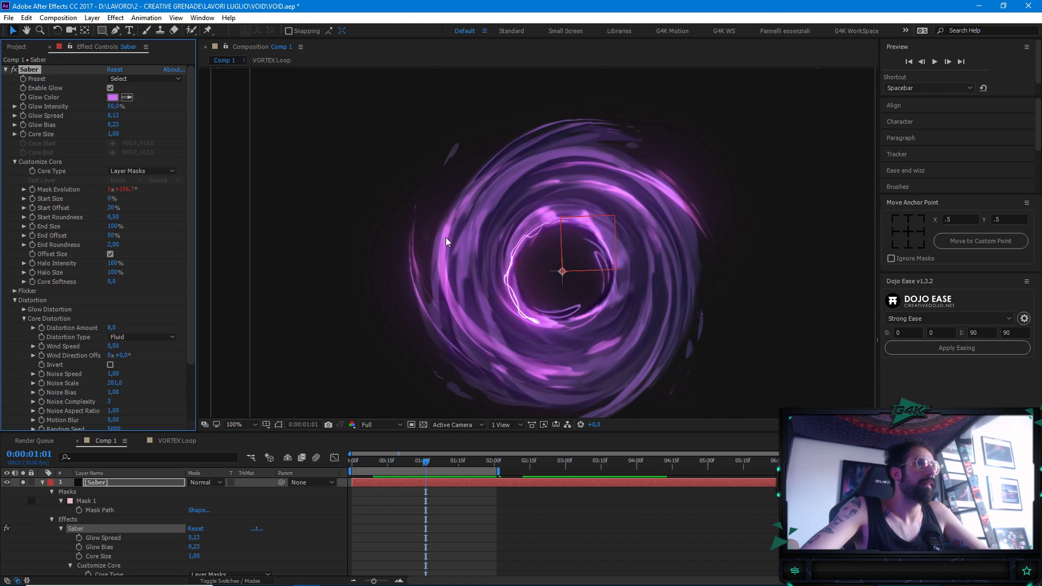
# Lighten Saber's glow color to DE99EA, judging it at 0:00:01:00
pyautogui.moveTo(436, 464)
pyautogui.mouseDown()
pyautogui.moveTo(395, 464)
pyautogui.moveTo(425, 470)
pyautogui.mouseUp()
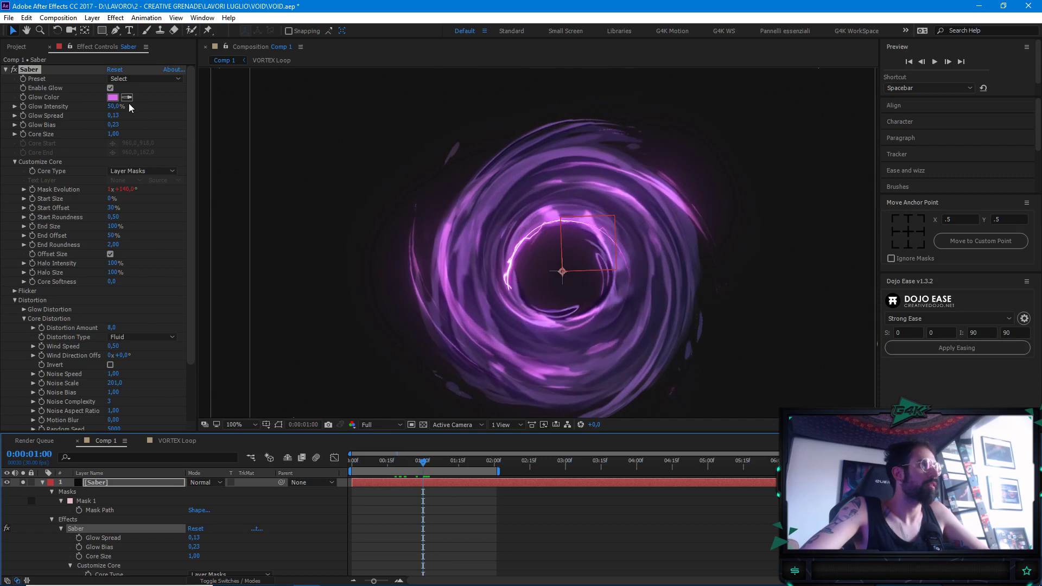
pyautogui.click(112, 97)
pyautogui.click(62, 38)
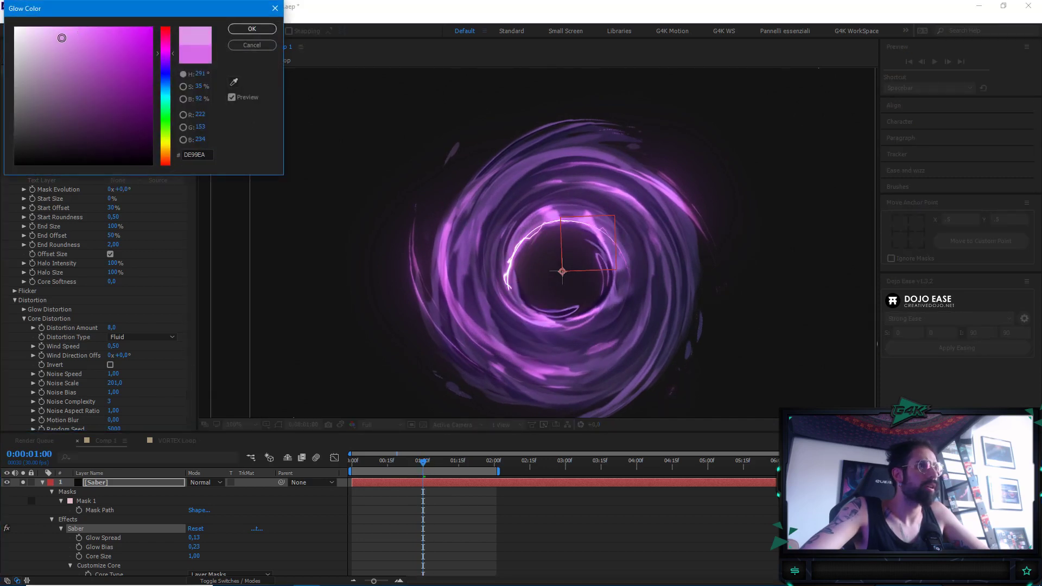
pyautogui.click(252, 28)
# Set the Saber layer's blending mode to Add and preview the beam from the start of the composition
pyautogui.click(219, 482)
pyautogui.click(239, 126)
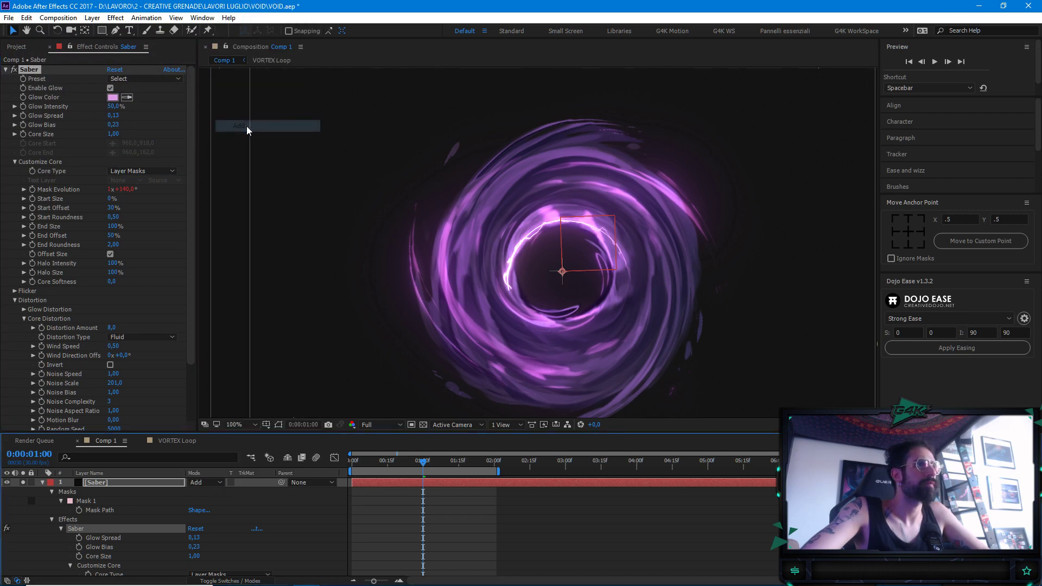
pyautogui.moveTo(423, 461); pyautogui.dragTo(353, 469)
pyautogui.press('space')
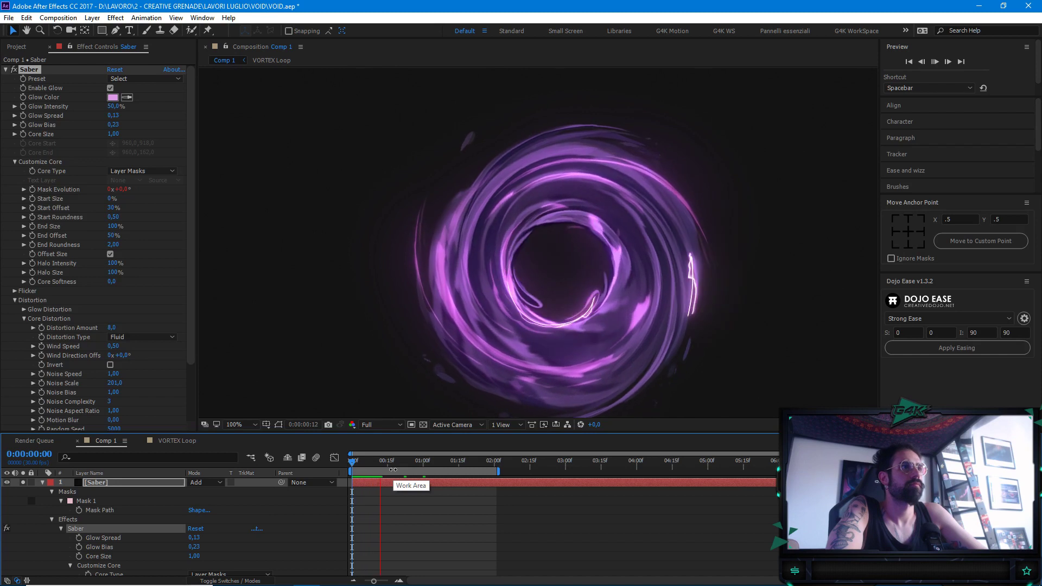
pyautogui.press('space')
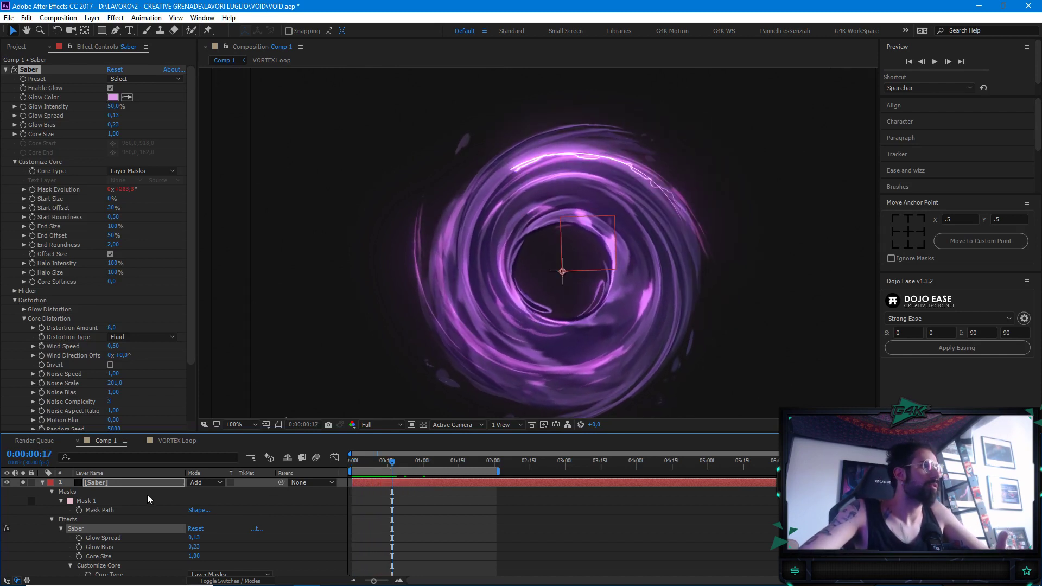
# Collapse the Saber effect's settings and apply Turbulent Displace to the Saber layer
pyautogui.click(142, 191)
pyautogui.click(6, 69)
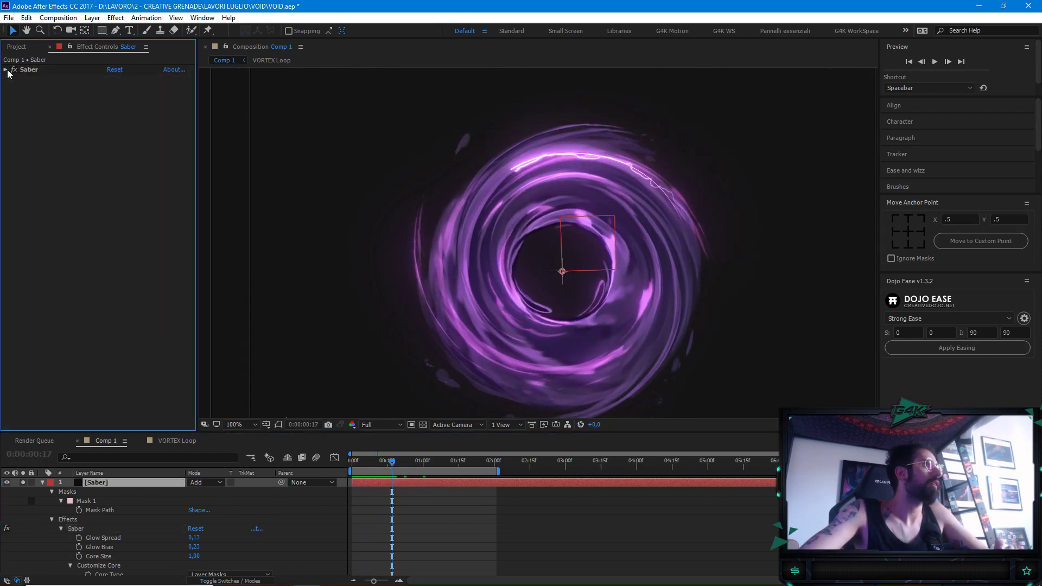
pyautogui.hotkey('ctrl', 'space')
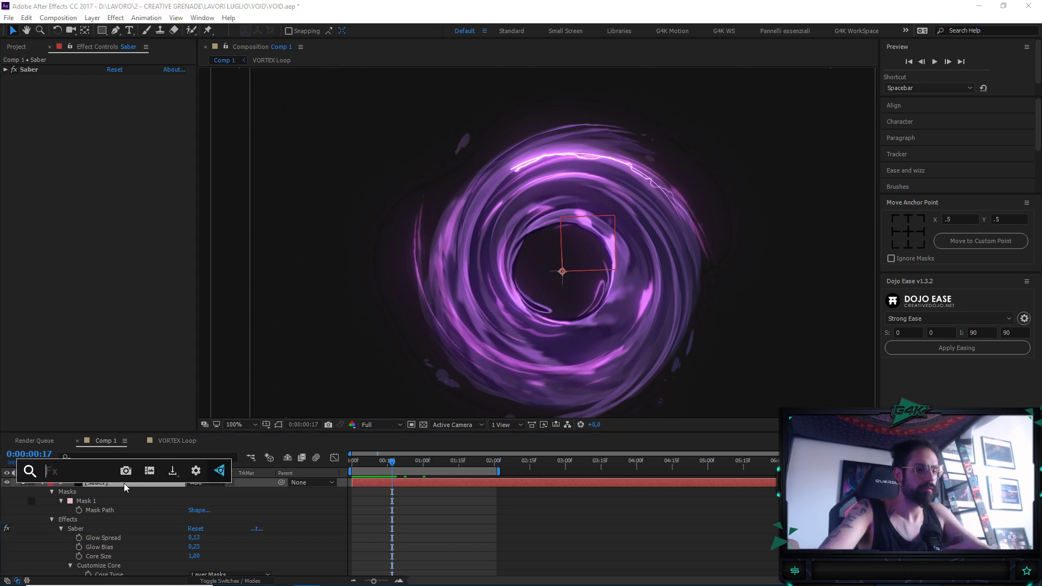
pyautogui.write('dip')
pyautogui.press('BackSpace')
pyautogui.press('BackSpace')
pyautogui.write('ispl')
pyautogui.press('Down')
pyautogui.press('Return')
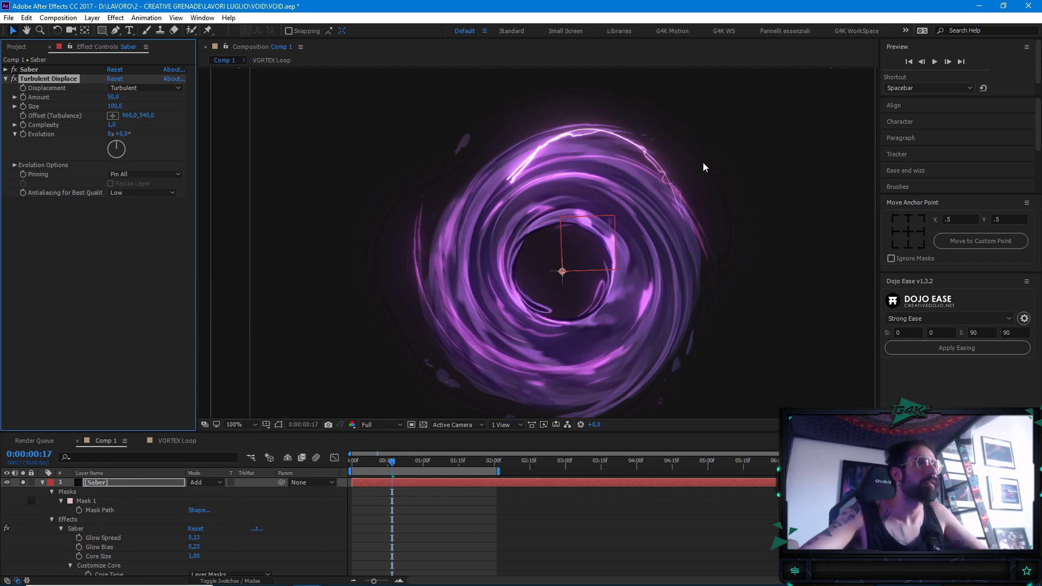
# Set Turbulent Displace's Amount to 20, Size to 60 and Complexity to 2
pyautogui.click(113, 97)
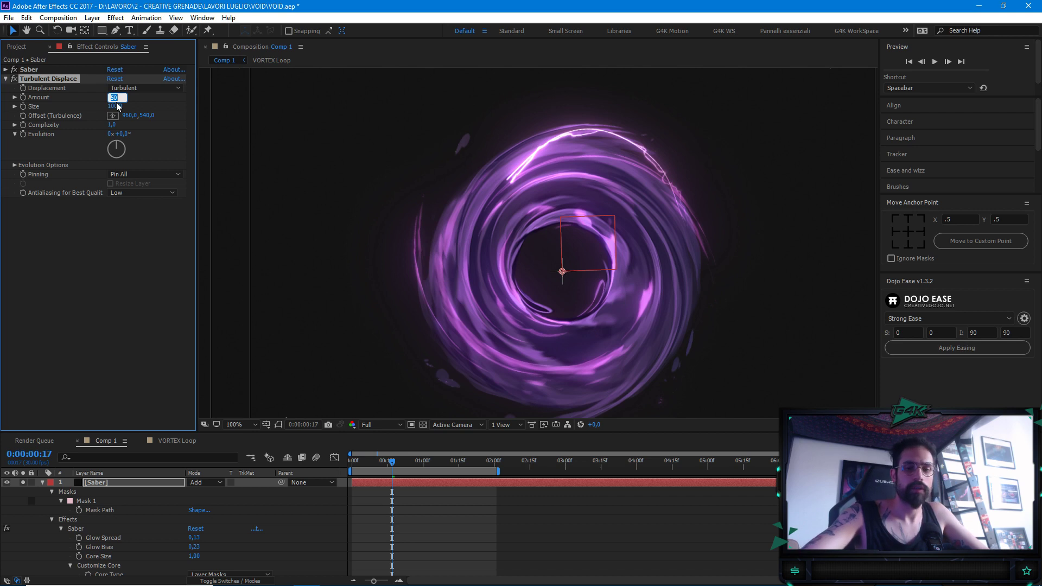
pyautogui.write('20')
pyautogui.press('Return')
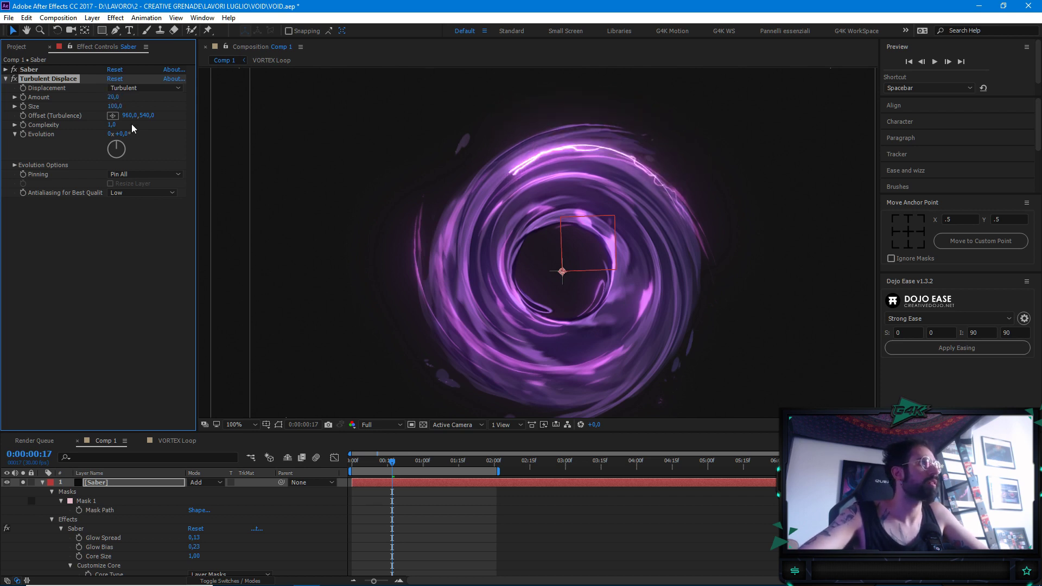
pyautogui.click(115, 106)
pyautogui.write('60')
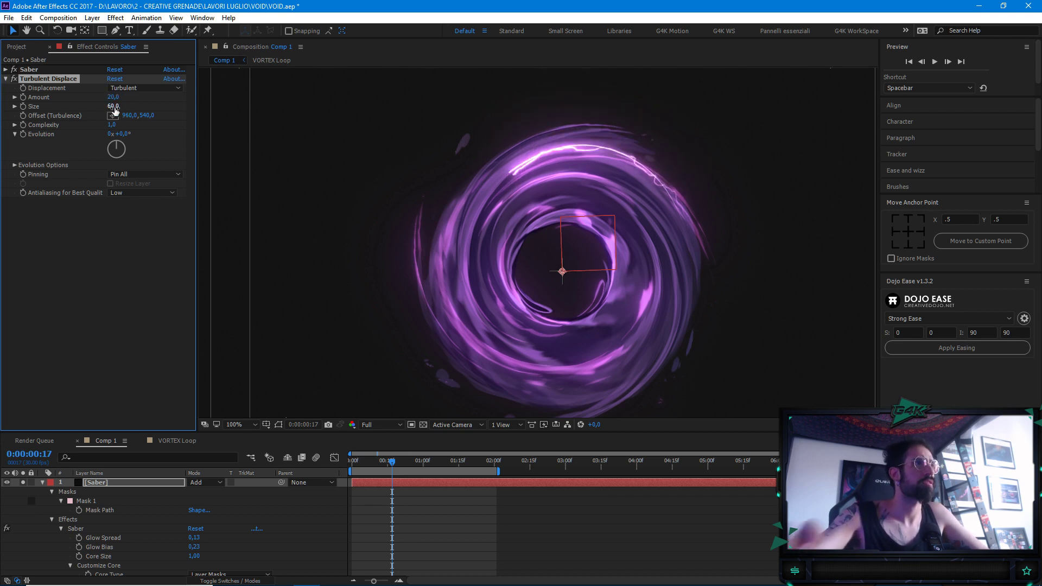
pyautogui.press('Return')
pyautogui.click(111, 124)
pyautogui.write('2')
pyautogui.press('Return')
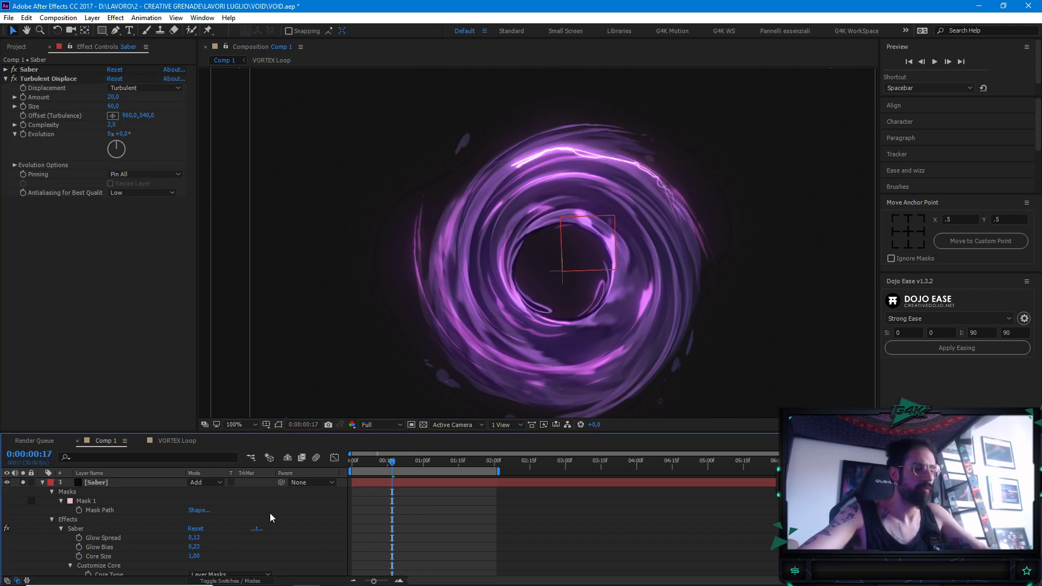
# Collapse the Saber layer's properties, turn off solo on VORTEX Loop layer 6, and preview from the start
pyautogui.click(323, 528)
pyautogui.hotkey('ctrl', '`')
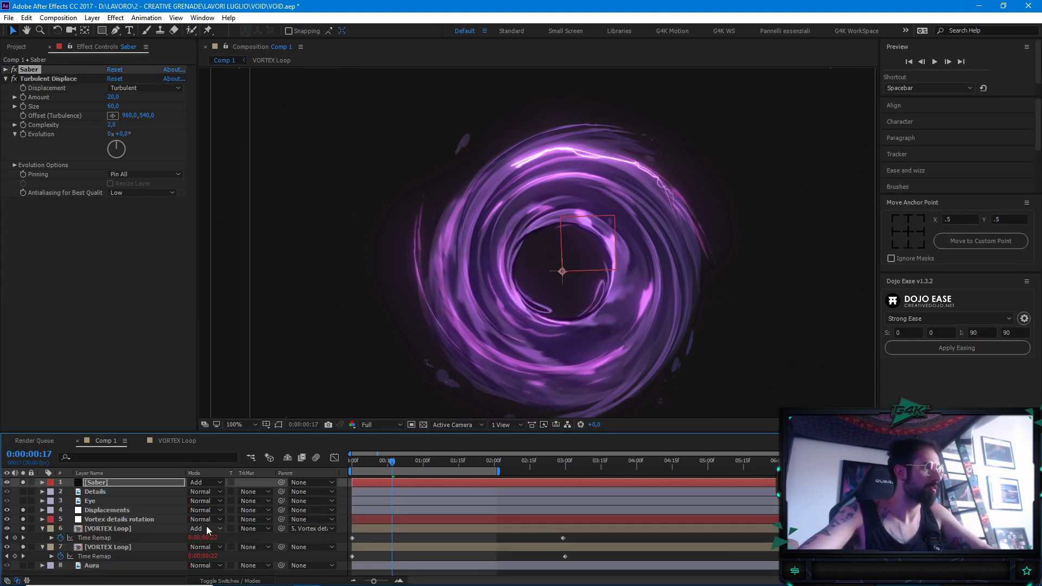
pyautogui.click(25, 528)
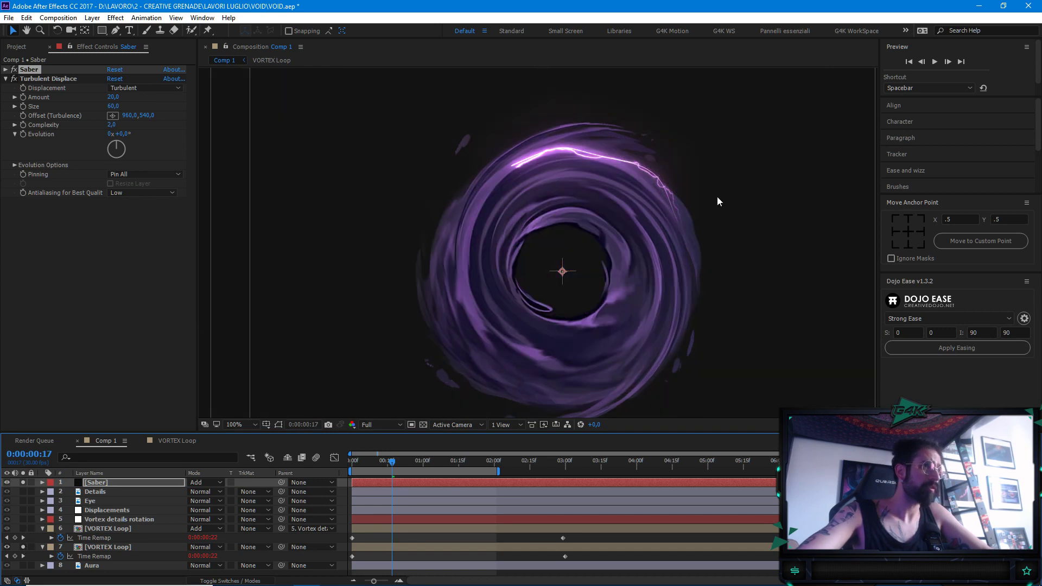
pyautogui.moveTo(363, 461); pyautogui.dragTo(340, 471)
pyautogui.press('space')
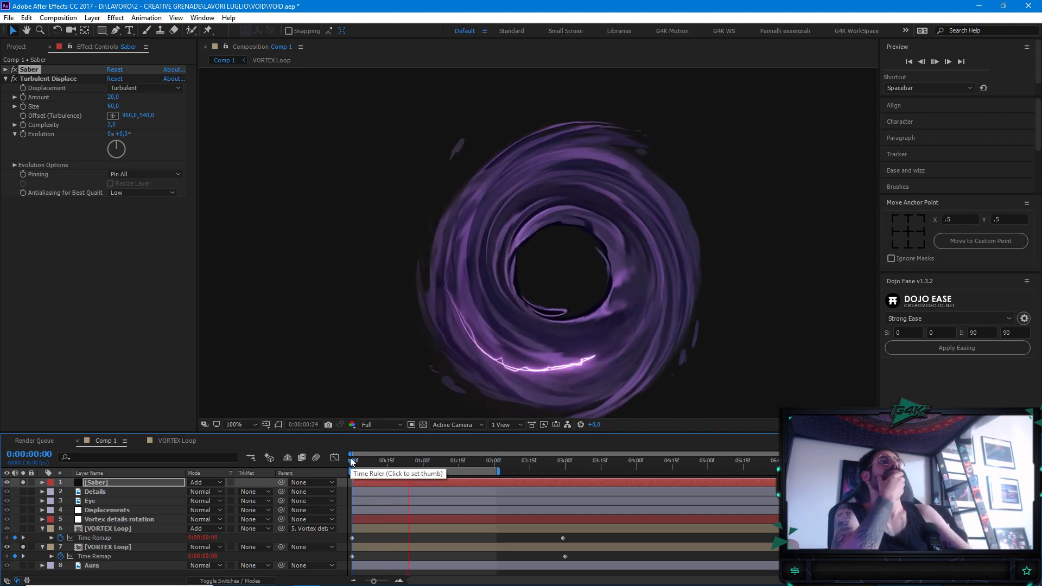
pyautogui.press('space')
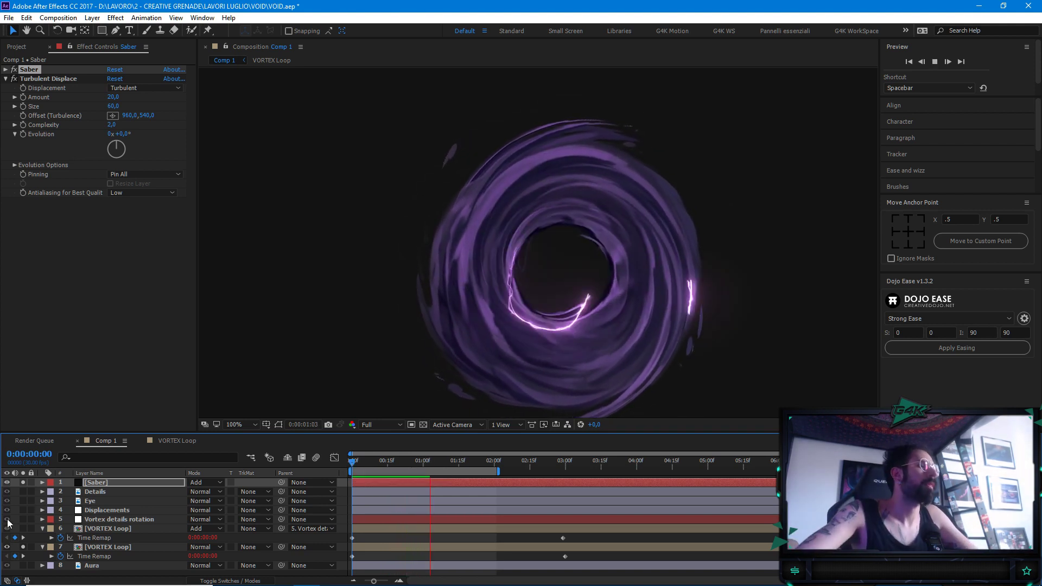
# Preview the beam without and with VORTEX Loop layer 7 soloed, and inspect it up close around 0:00:01:04
pyautogui.press('space')
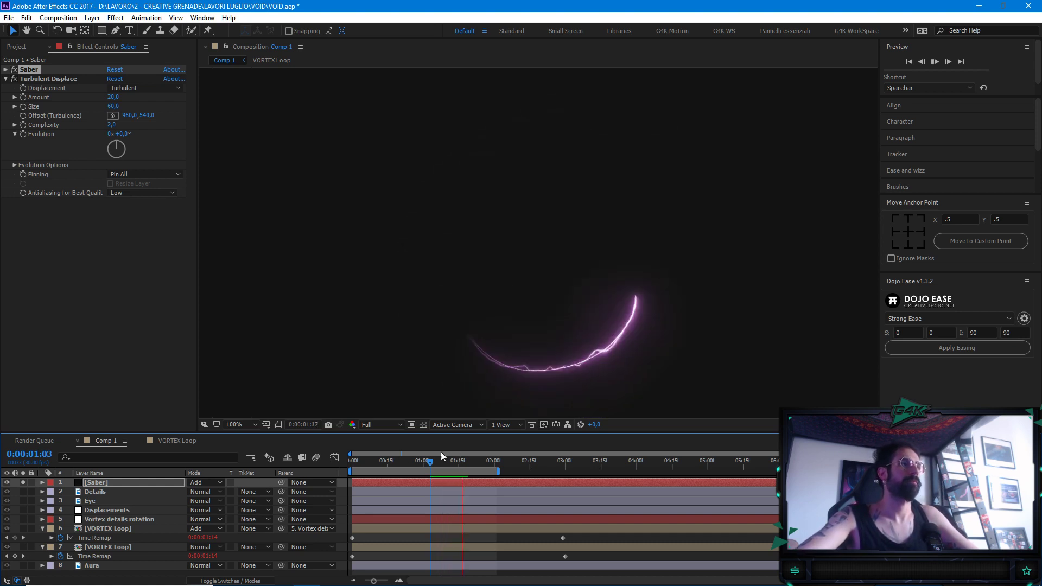
pyautogui.press('space')
pyautogui.click(22, 547)
pyautogui.press('space')
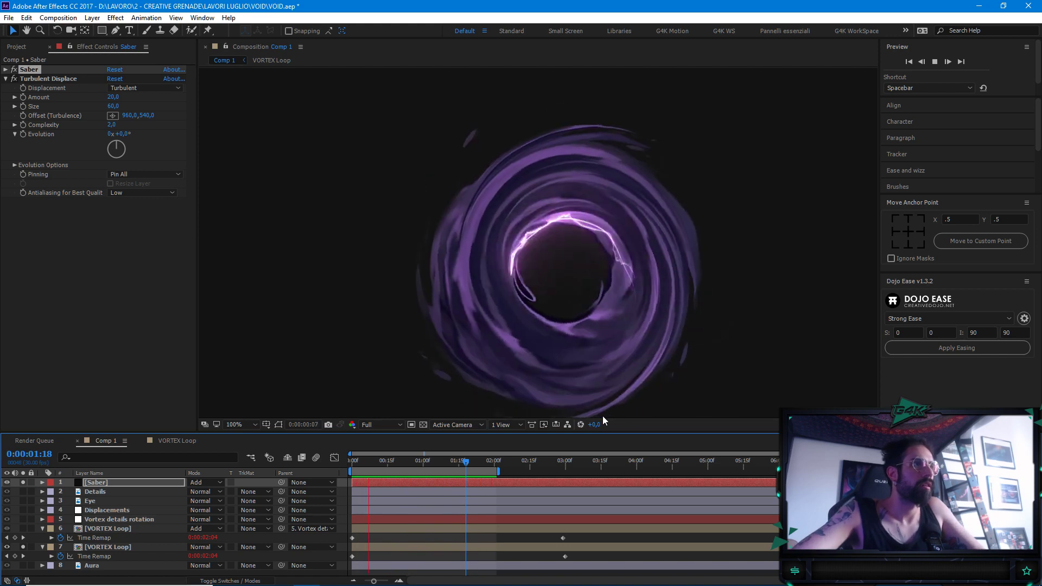
pyautogui.press('space')
pyautogui.click(432, 461)
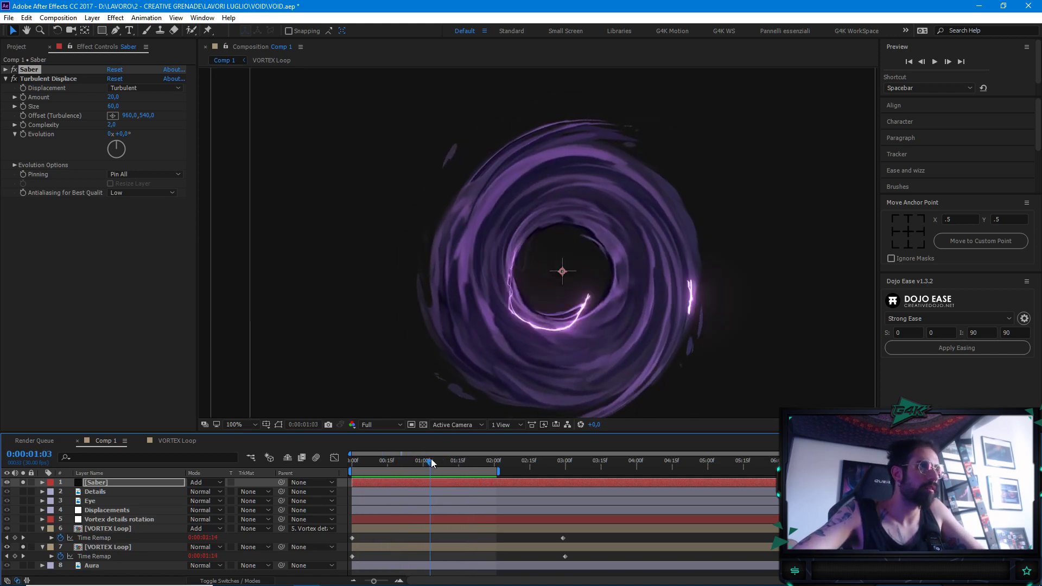
pyautogui.scroll(2, 550, 305)
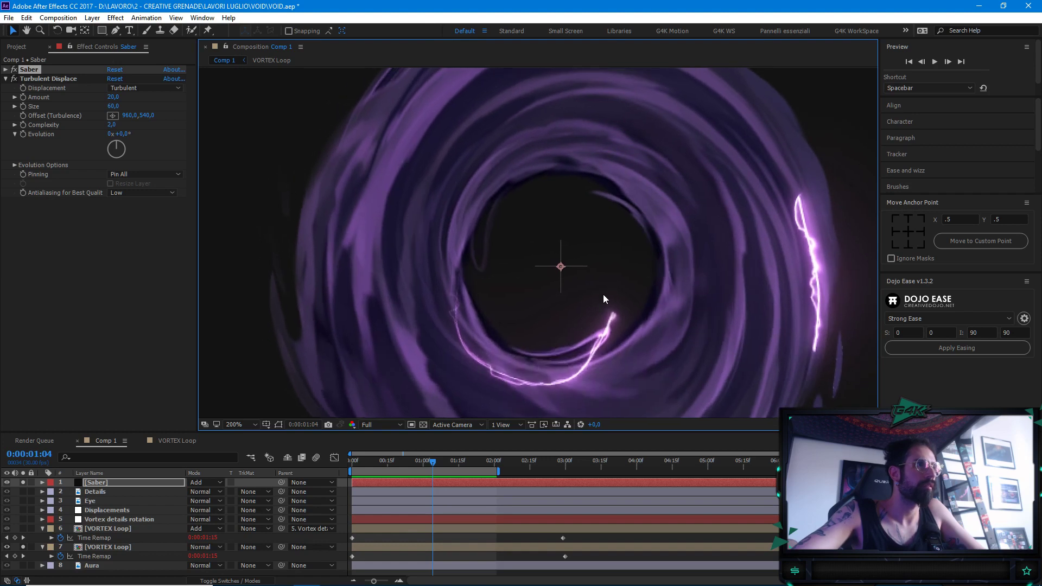
pyautogui.scroll(-2, 601, 295)
# Try the Iris Wipe effect on the Saber layer and undo it
pyautogui.click(116, 483)
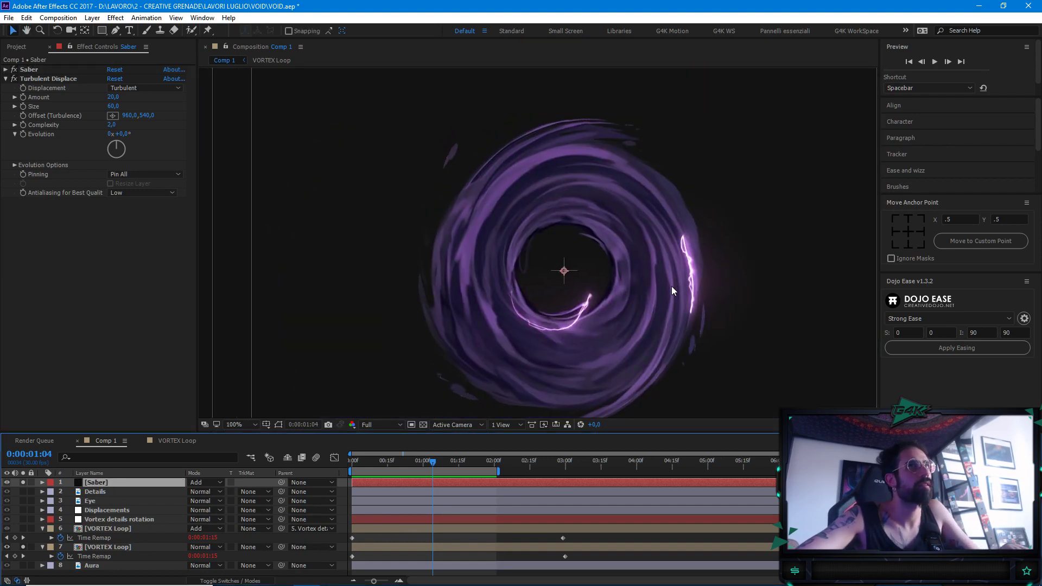
pyautogui.hotkey('ctrl', 'space')
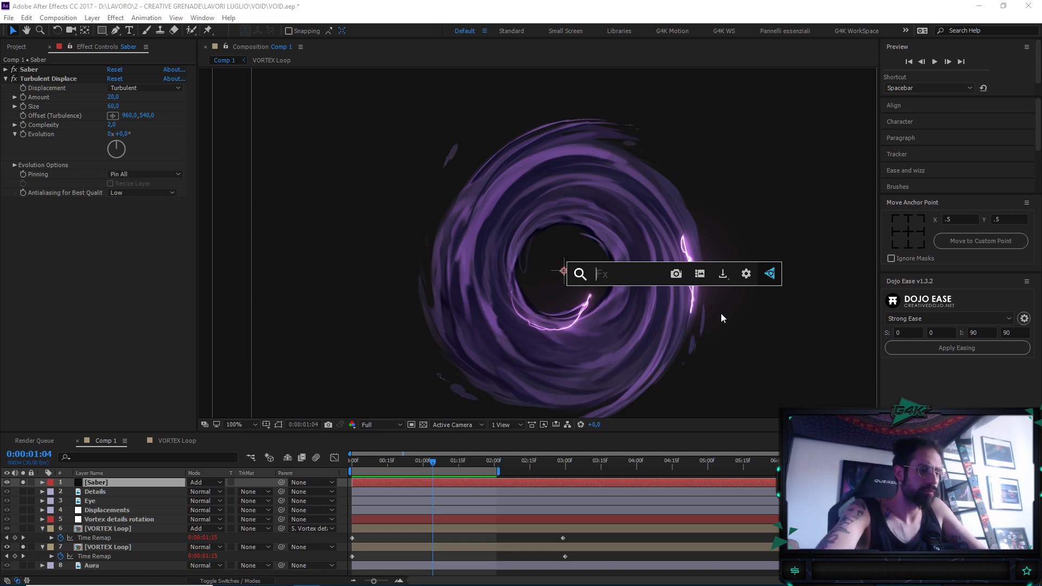
pyautogui.write('iris')
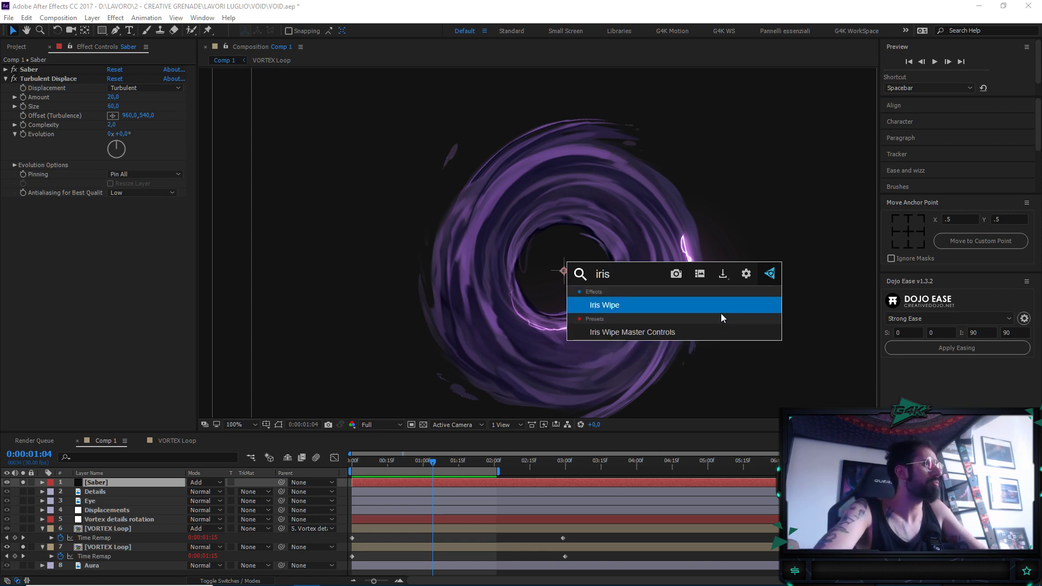
pyautogui.press('Return')
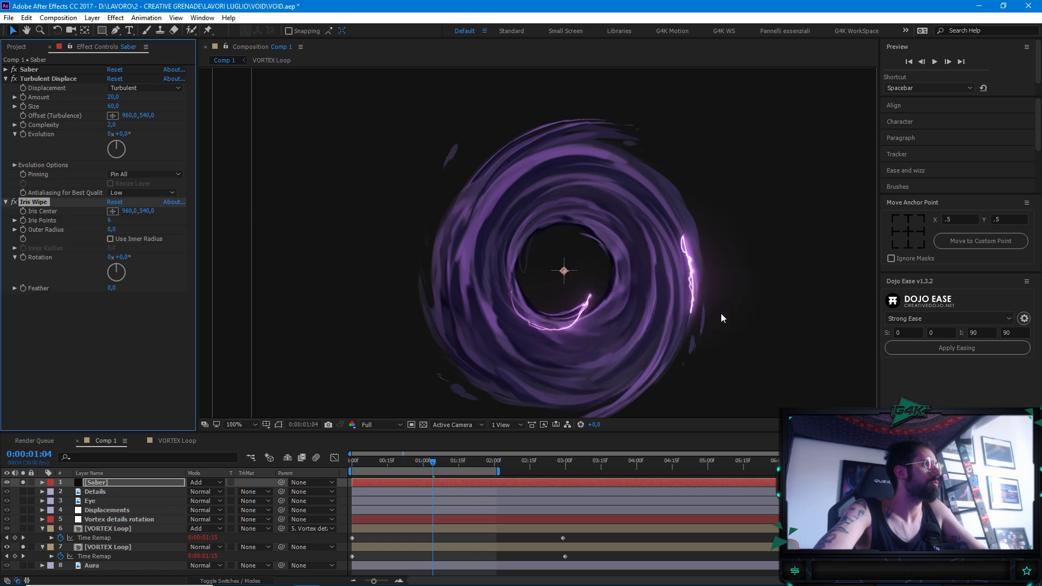
pyautogui.hotkey('ctrl', 'z')
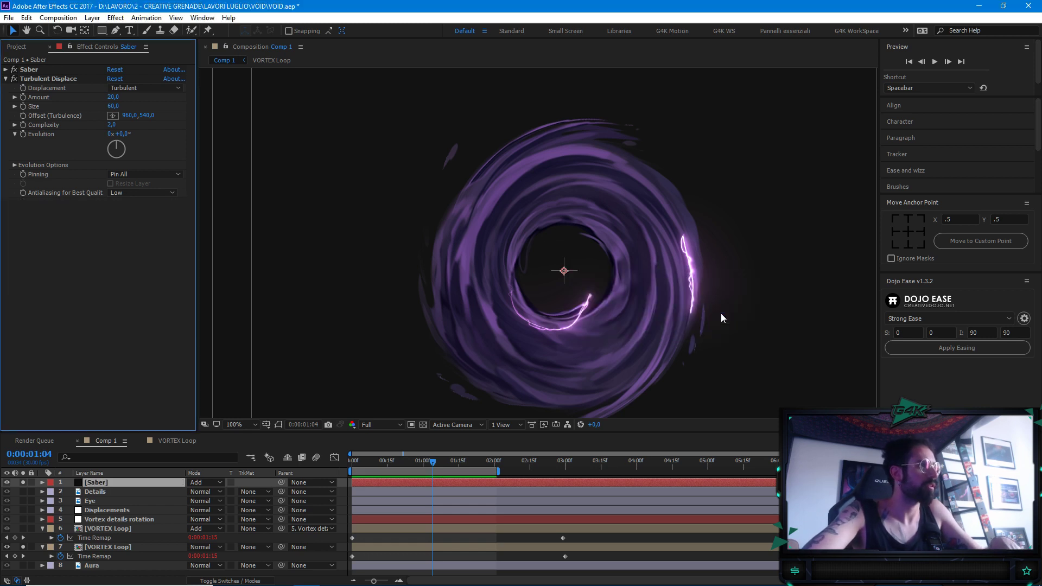
pyautogui.hotkey('ctrl', 'space')
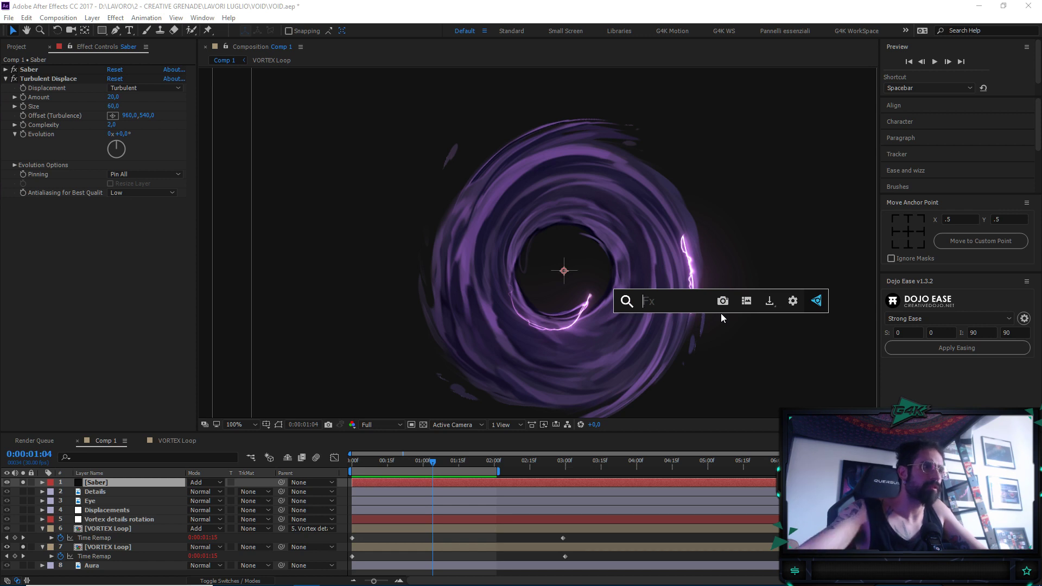
pyautogui.press('Escape')
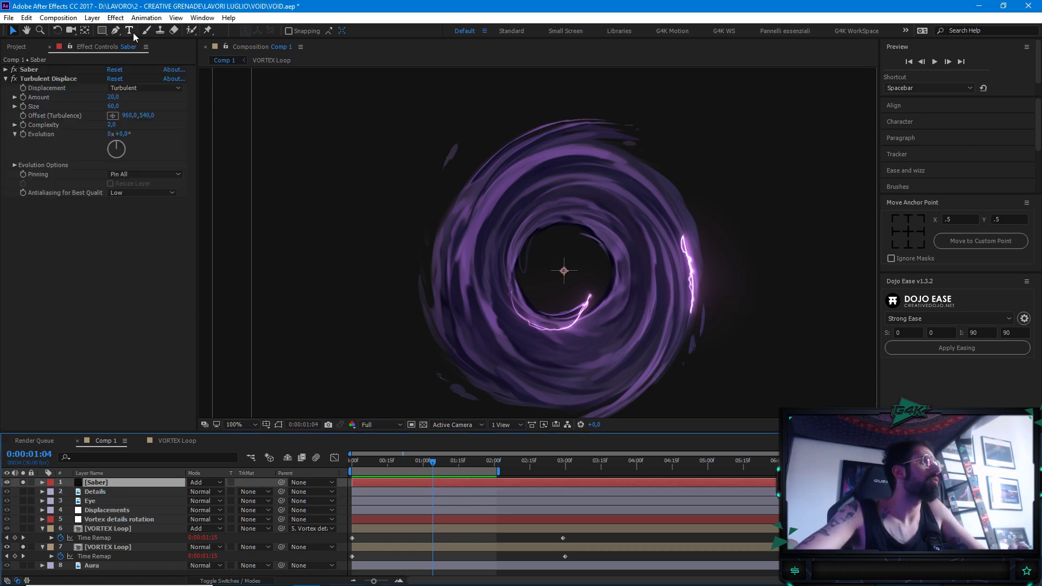
# Apply the CC Radial ScaleWipe transition effect to the Saber layer, try different Completion amounts, and leave Reverse Transition off
pyautogui.click(115, 17)
pyautogui.moveTo(174, 392)
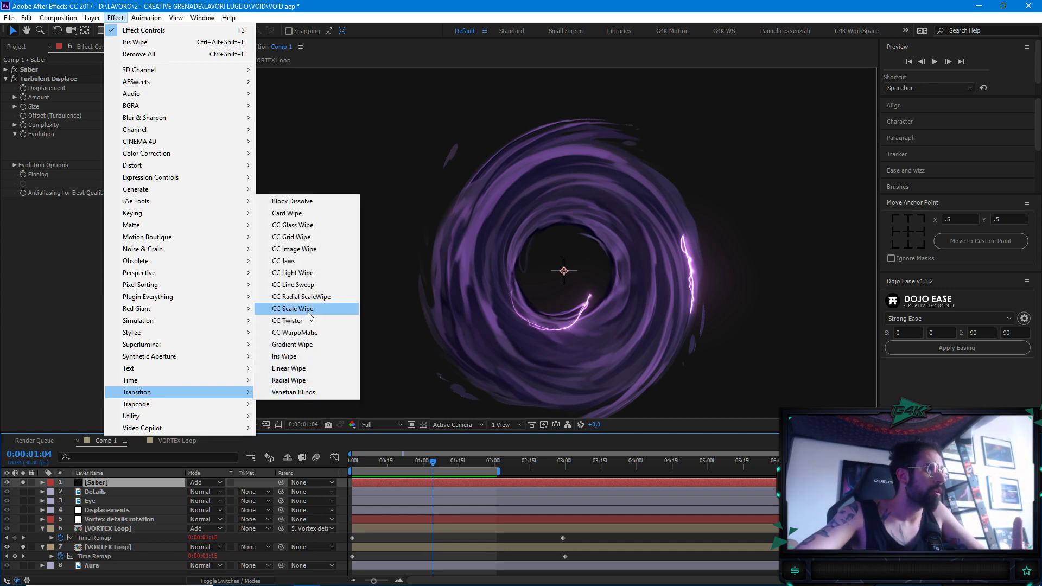
pyautogui.click(306, 297)
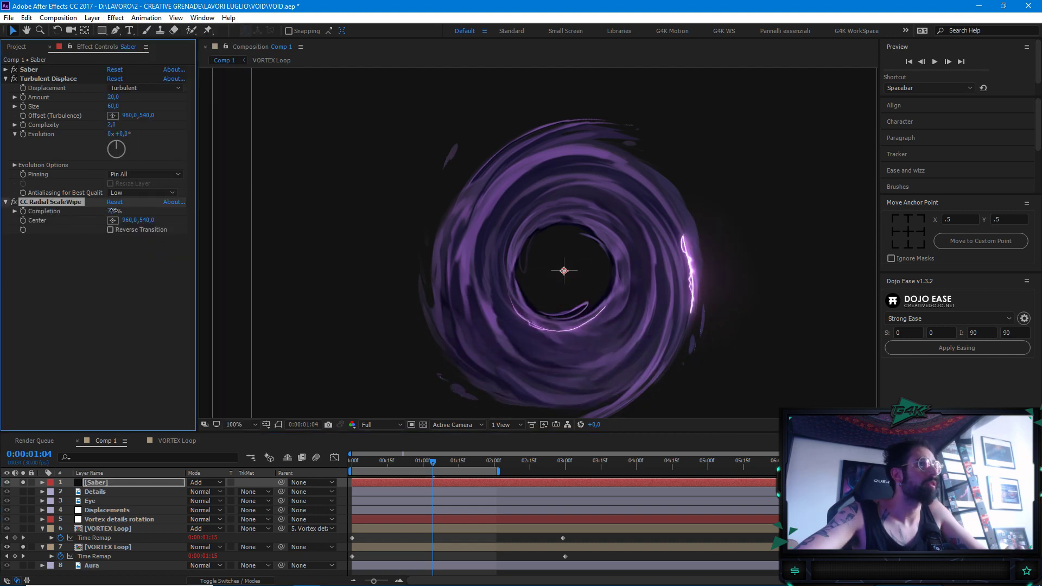
pyautogui.moveTo(113, 210); pyautogui.dragTo(150, 209)
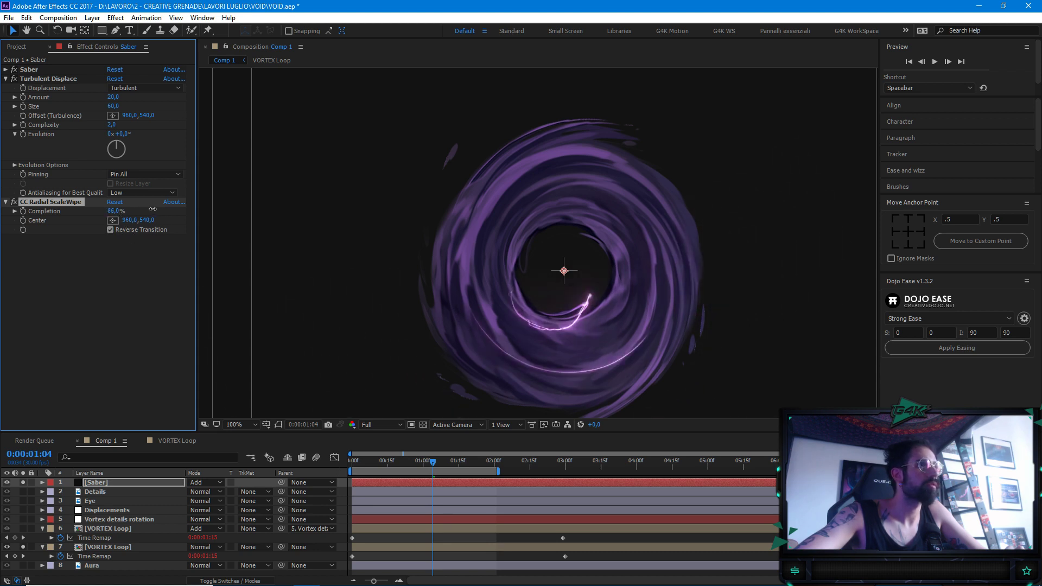
pyautogui.click(110, 230)
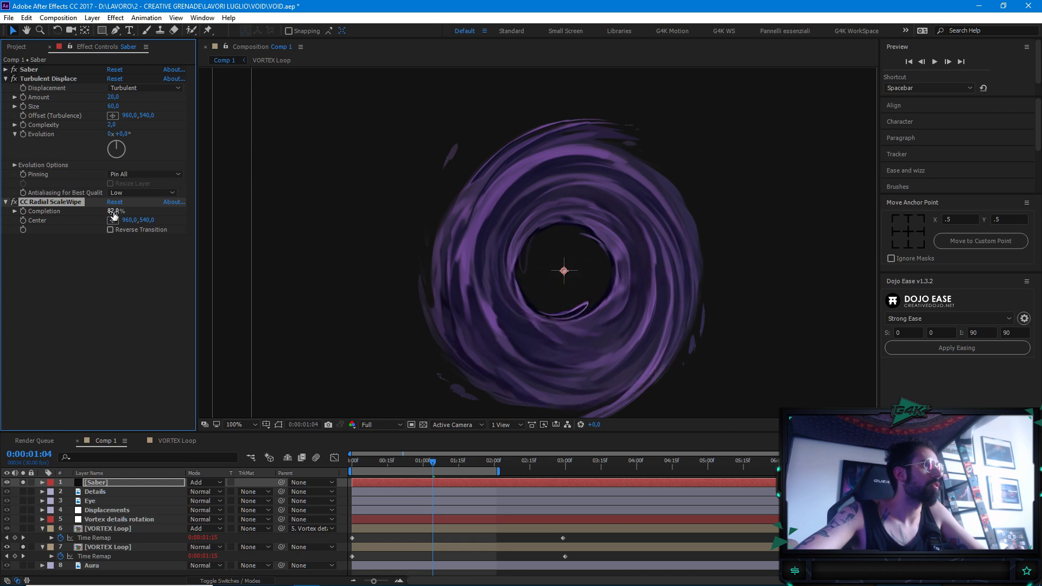
# Set CC Radial ScaleWipe's Completion to 8%, checking the beam around the vortex hole at 0:00:01:00
pyautogui.moveTo(114, 212)
pyautogui.mouseDown()
pyautogui.moveTo(132, 210)
pyautogui.moveTo(120, 211)
pyautogui.mouseUp()
pyautogui.scroll(4, 454, 240)
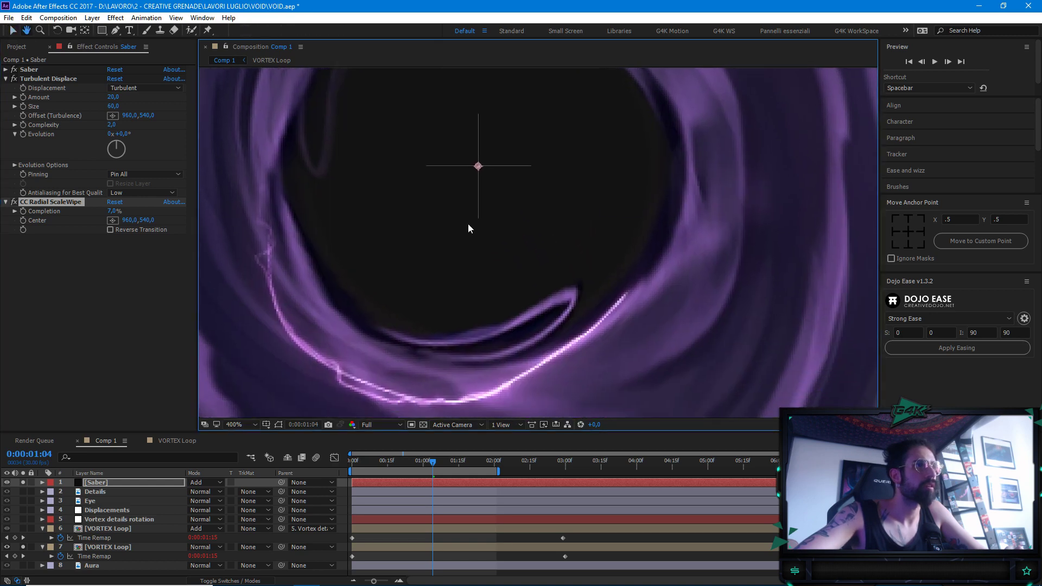
pyautogui.press(',')
pyautogui.moveTo(434, 464); pyautogui.dragTo(421, 449)
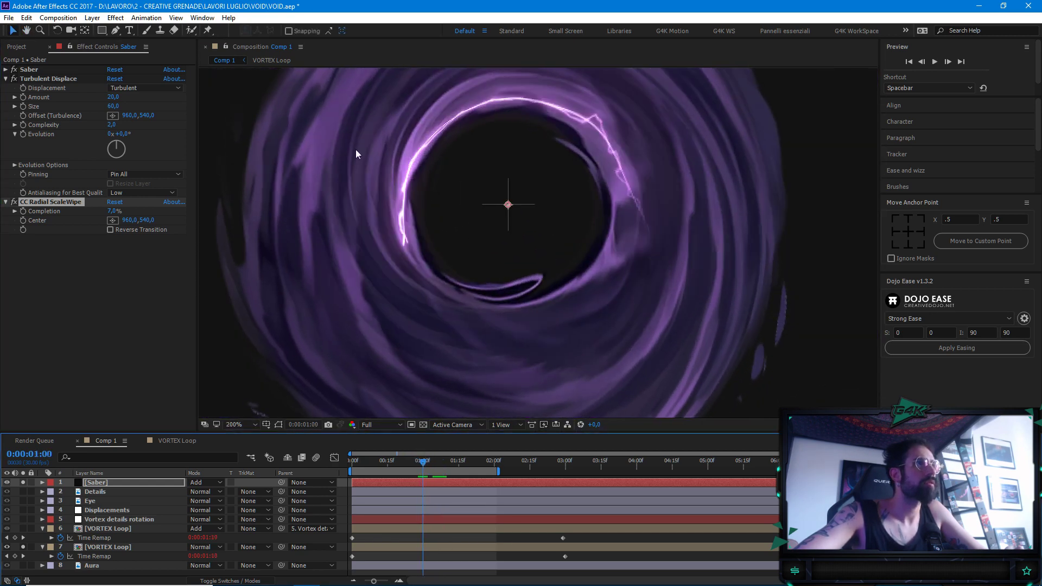
pyautogui.click(110, 230)
pyautogui.click(110, 229)
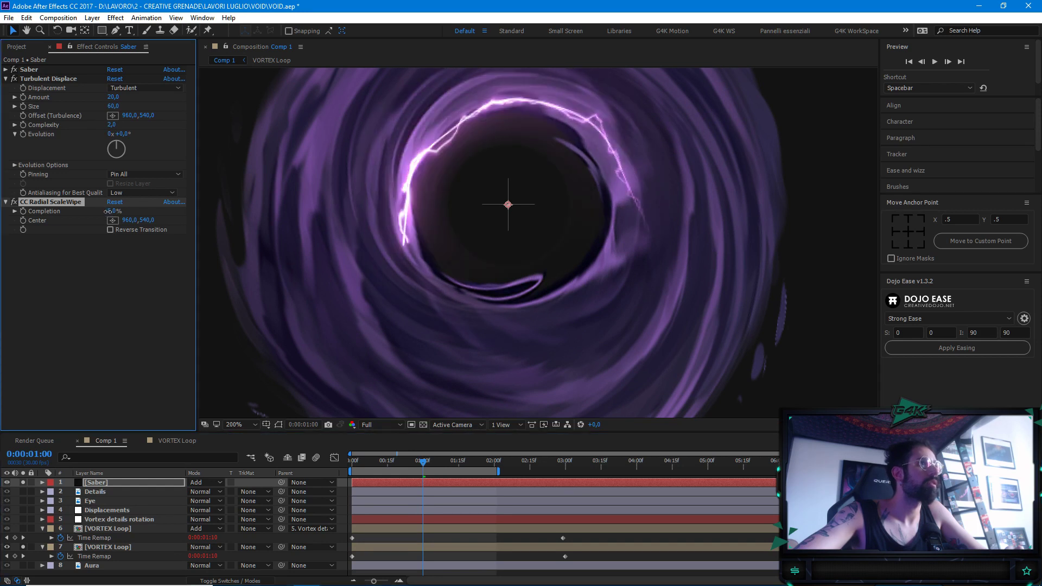
pyautogui.moveTo(107, 212); pyautogui.dragTo(109, 211)
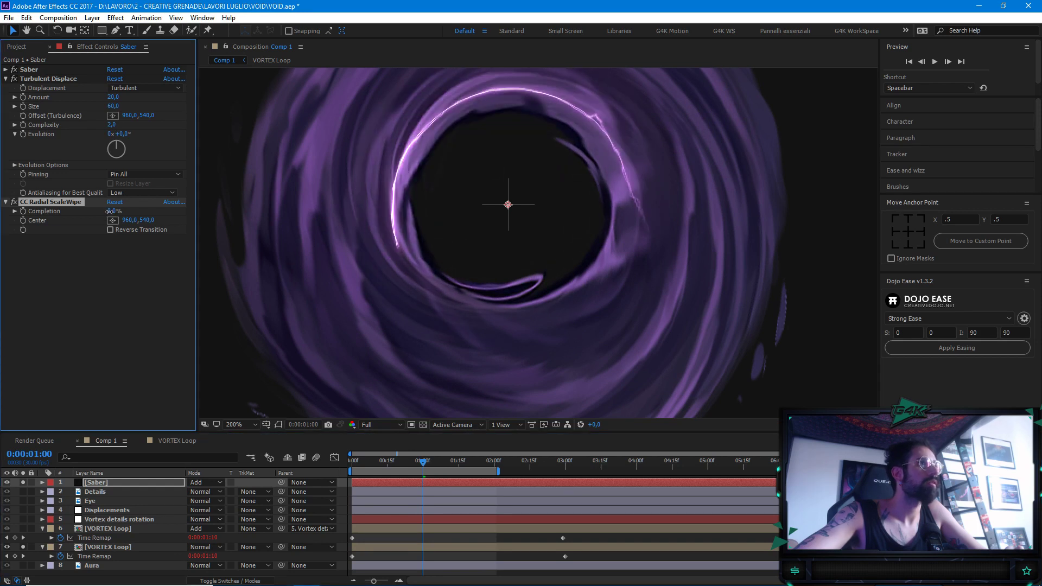
# Preview the wiped beam animation from the start of the composition
pyautogui.scroll(-1, 530, 224)
pyautogui.press('Home')
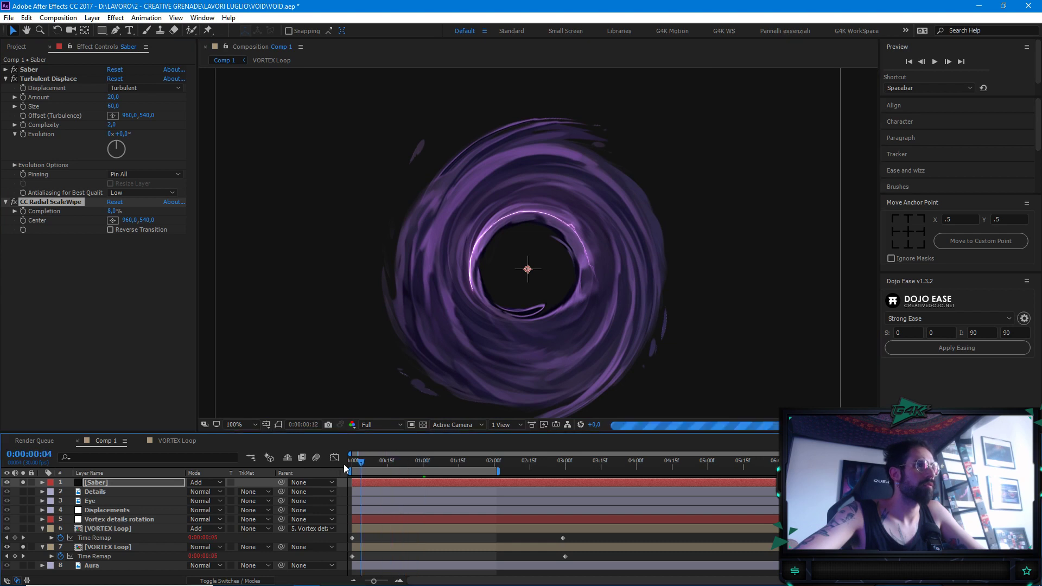
pyautogui.press('space')
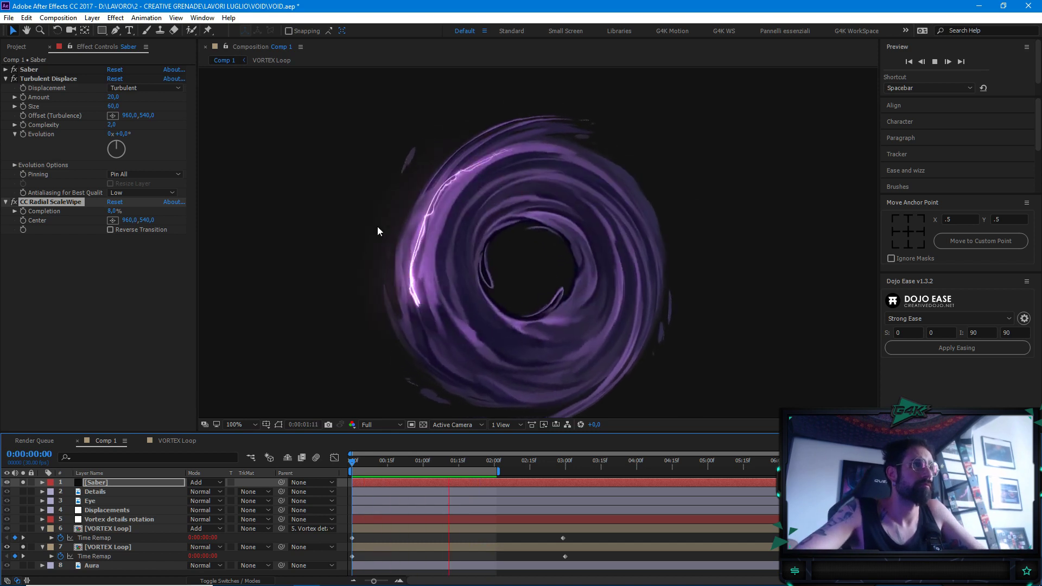
pyautogui.press('space')
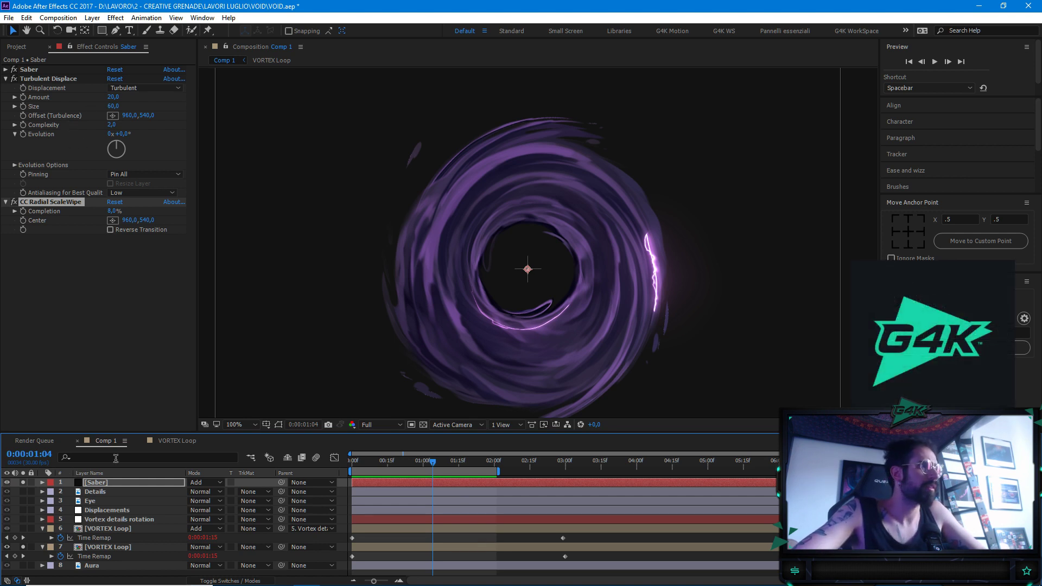
# Find and apply the Fast Blur (Legacy) effect to the Saber layer
pyautogui.click(116, 480)
pyautogui.hotkey('ctrl', 'space')
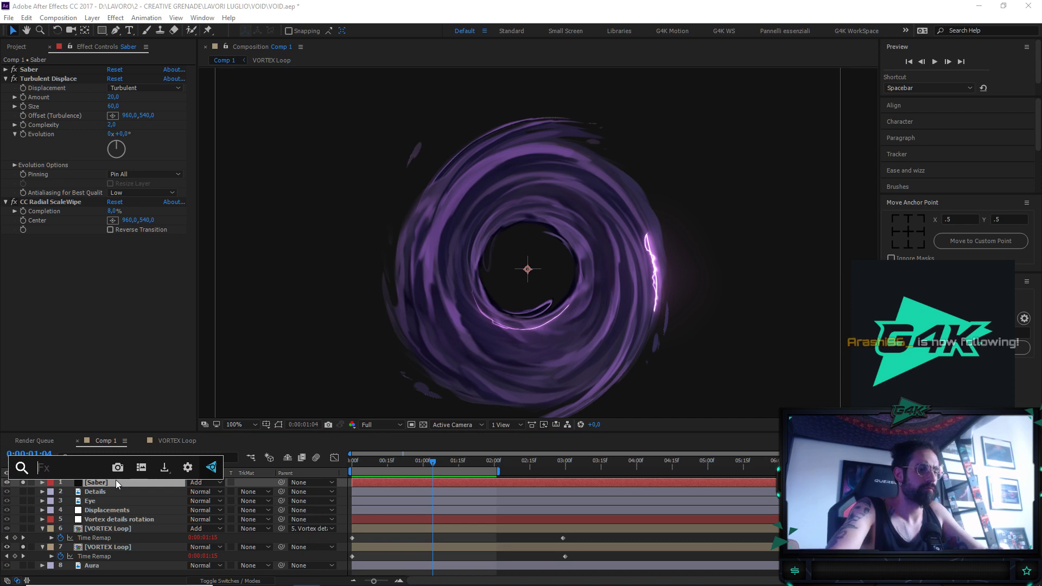
pyautogui.write('fast')
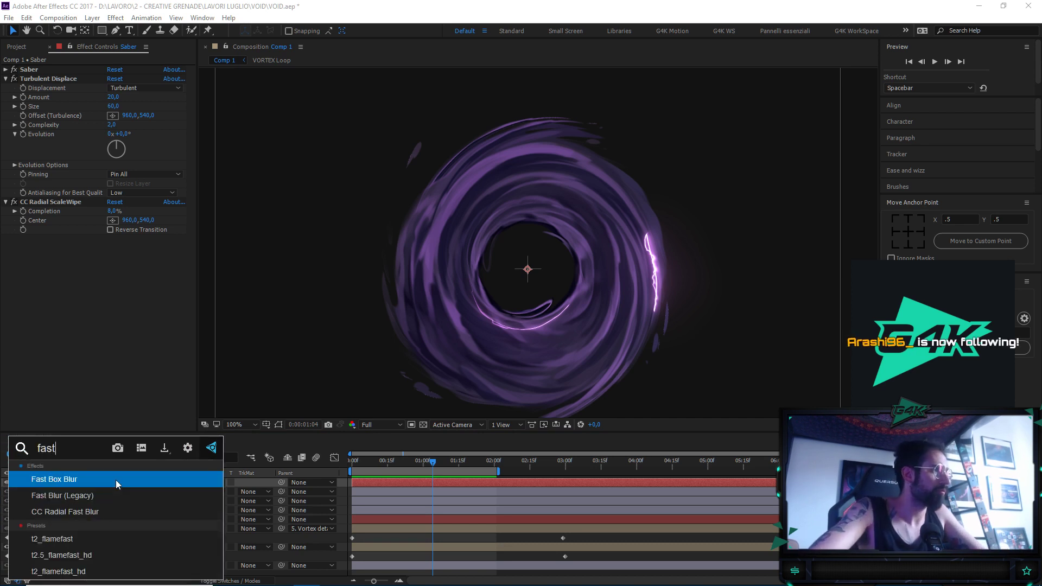
pyautogui.press('Down')
pyautogui.press('Down')
pyautogui.press('Up')
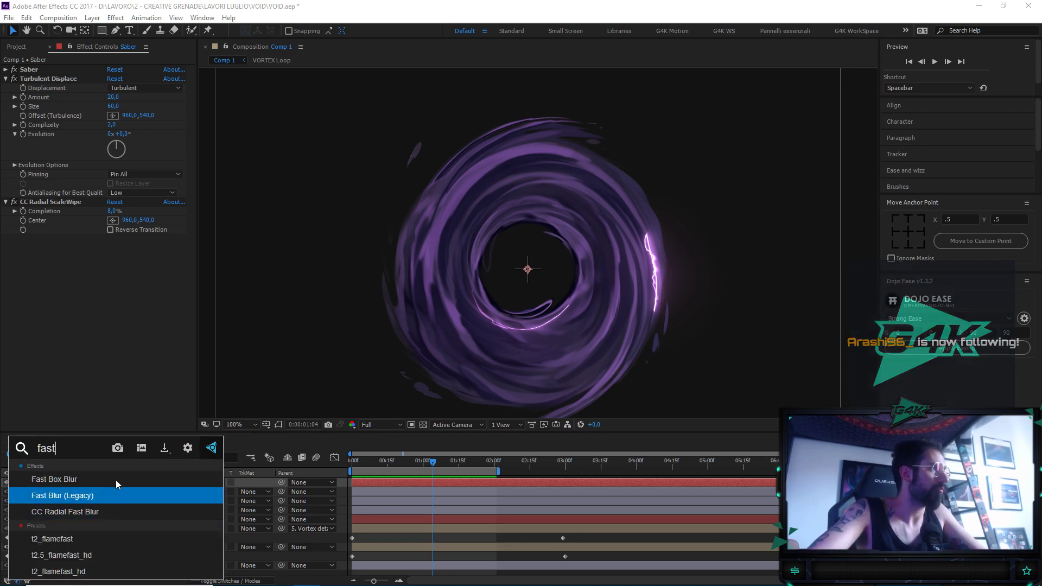
pyautogui.press('Return')
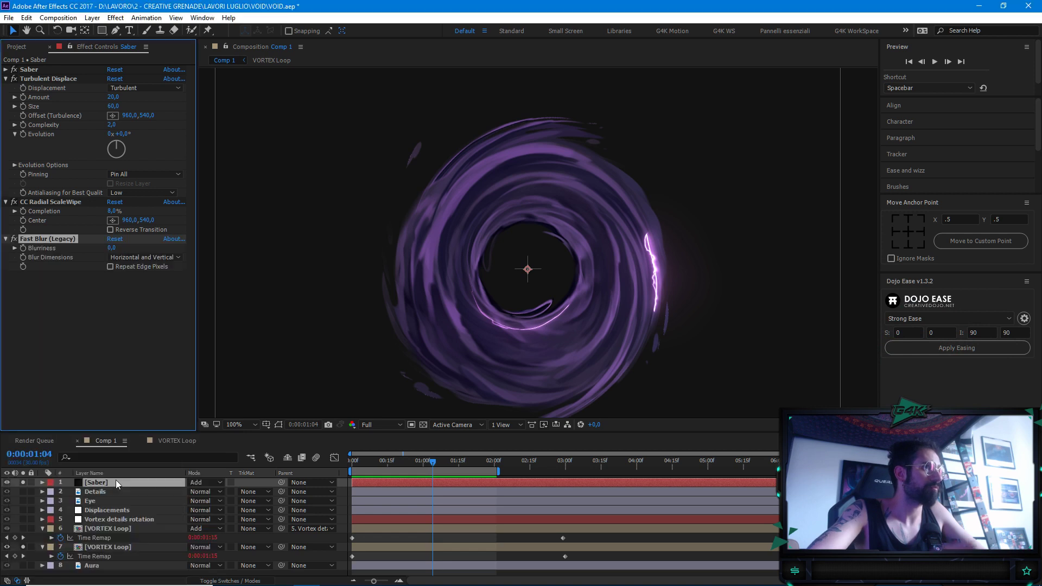
# Set Fast Blur (Legacy)'s Blurriness to 2 and preview the softened beam
pyautogui.press('.')
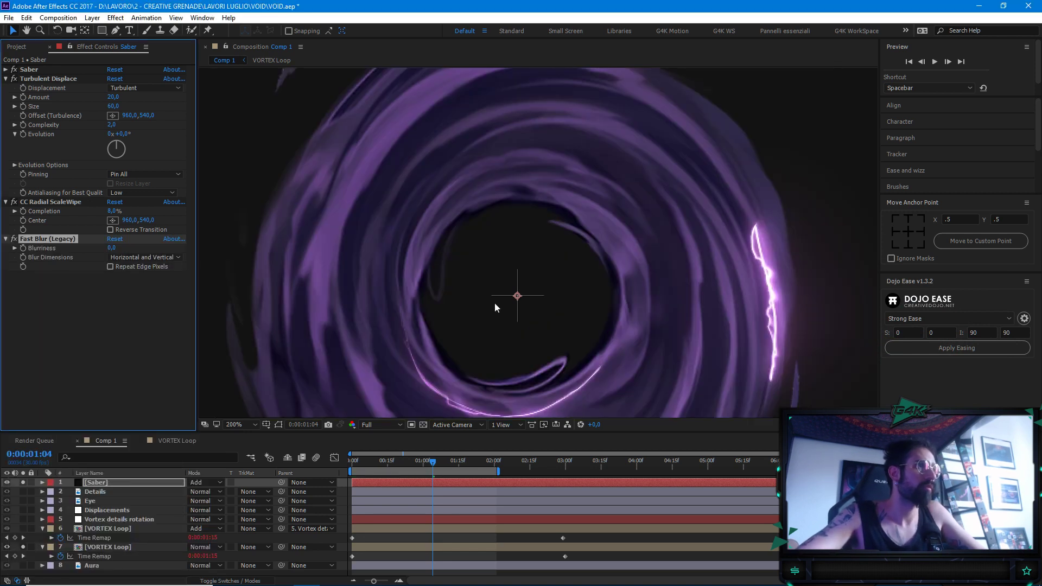
pyautogui.moveTo(118, 247); pyautogui.dragTo(121, 247)
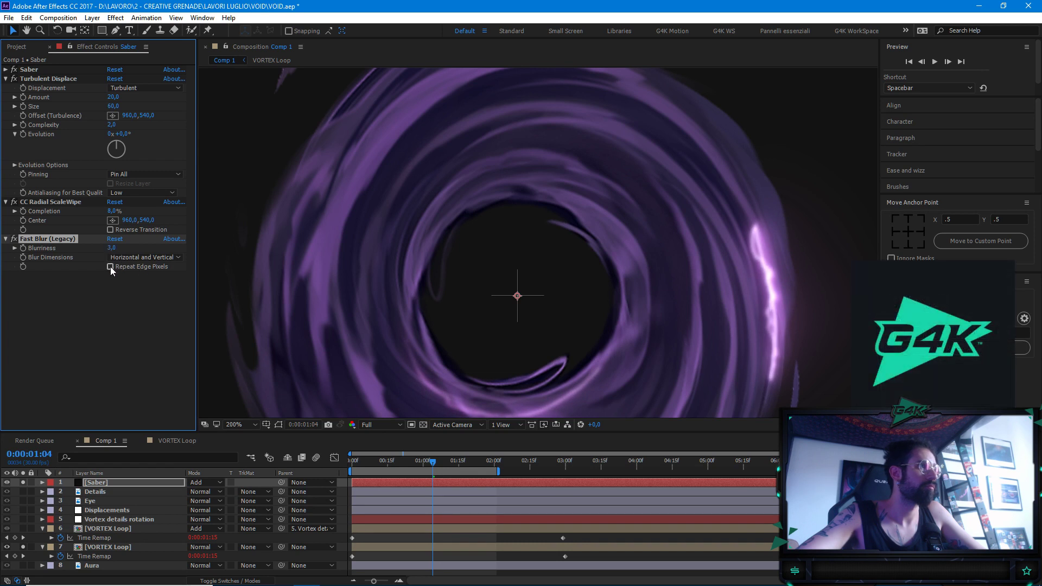
pyautogui.click(112, 248)
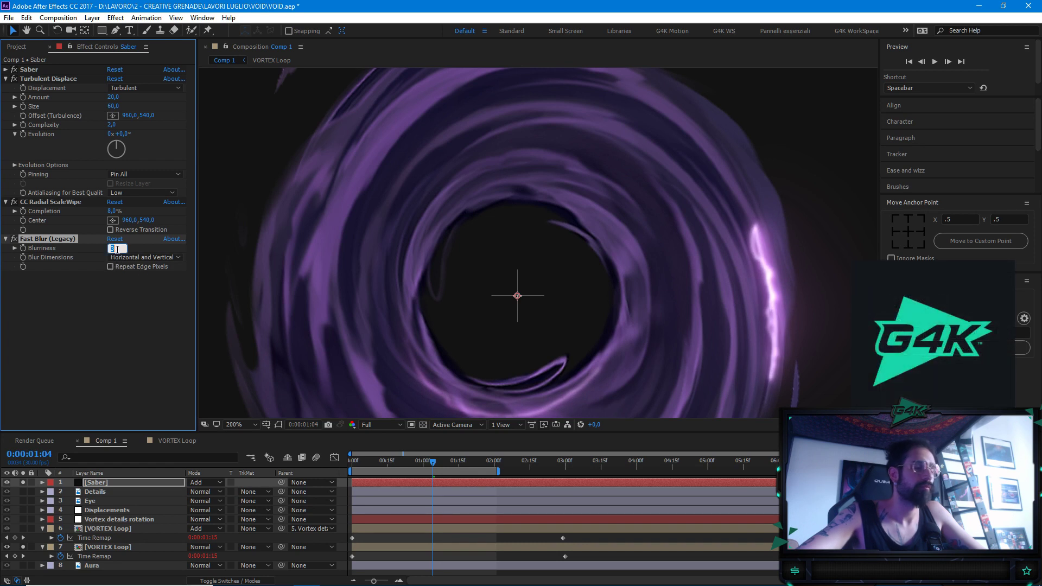
pyautogui.write('2')
pyautogui.press('Return')
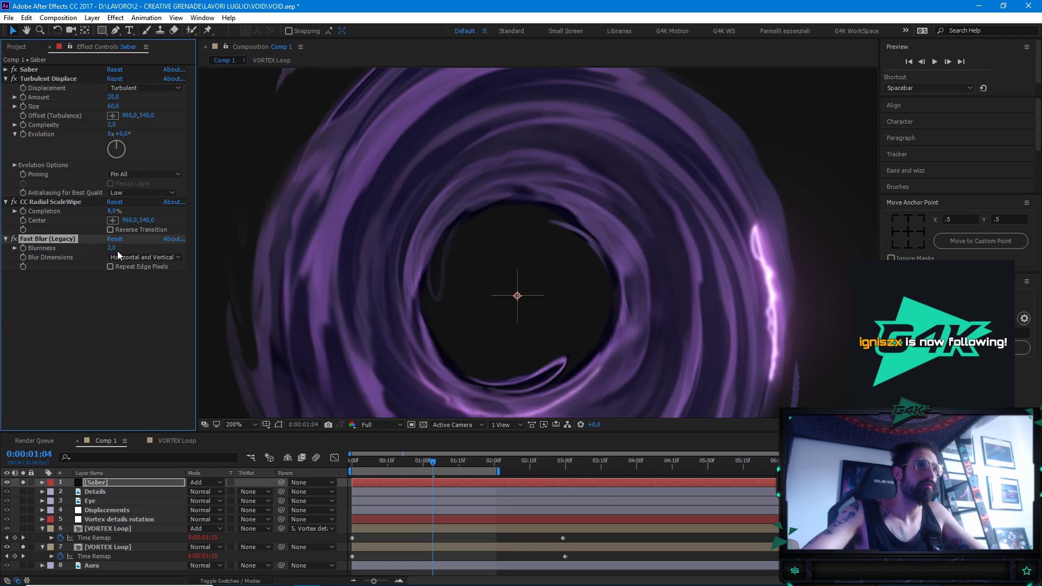
pyautogui.press(',')
pyautogui.press('space')
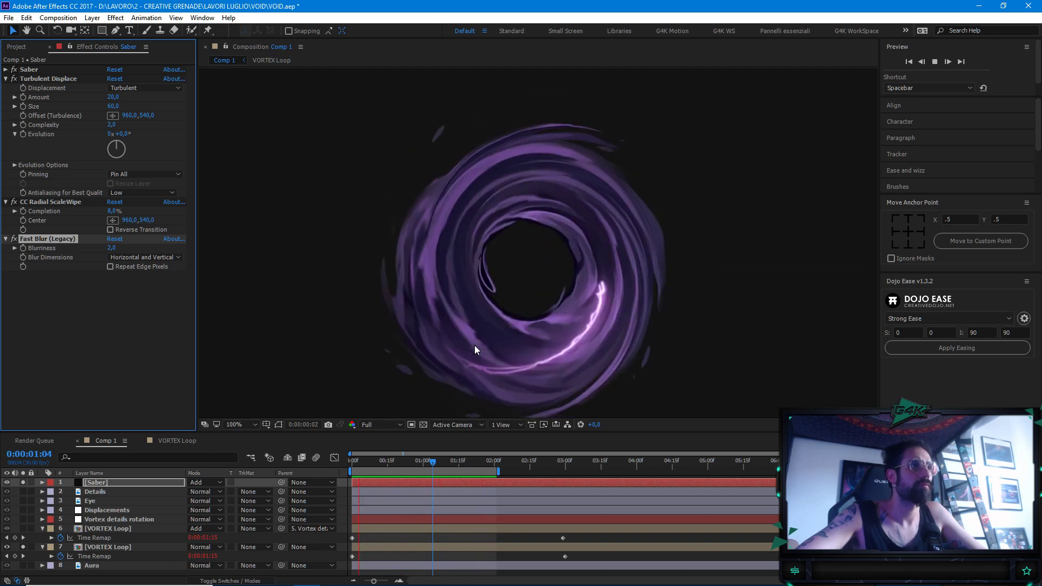
pyautogui.press('space')
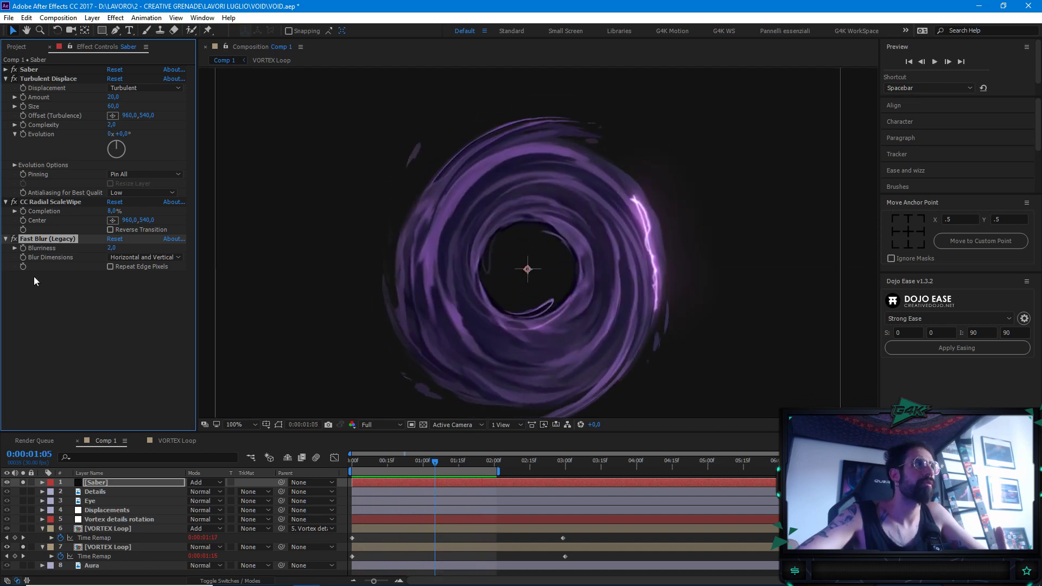
# Apply the CC Force Motion Blur effect to the Saber layer
pyautogui.hotkey('ctrl', 'space')
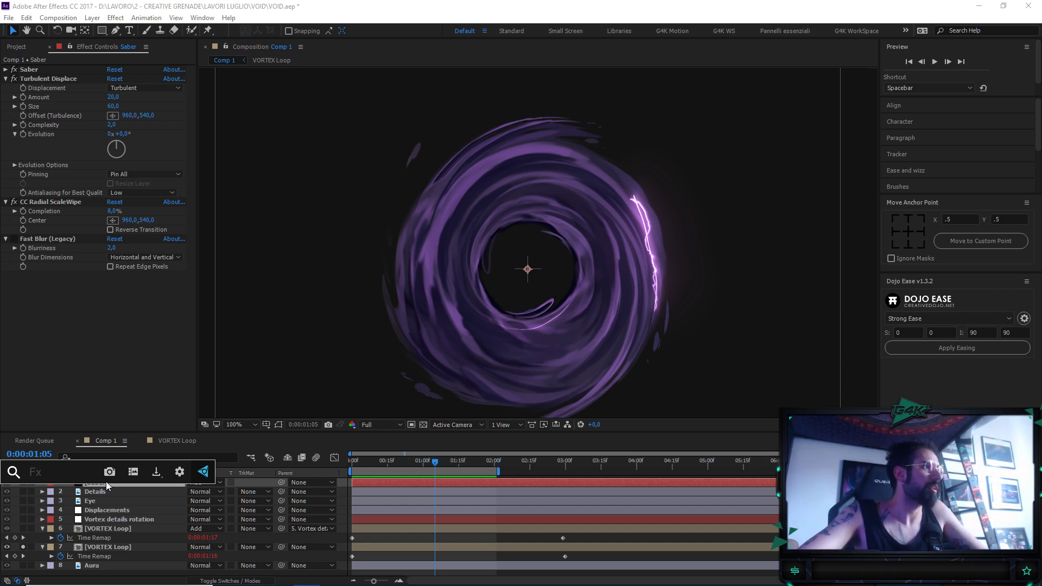
pyautogui.write('cc ')
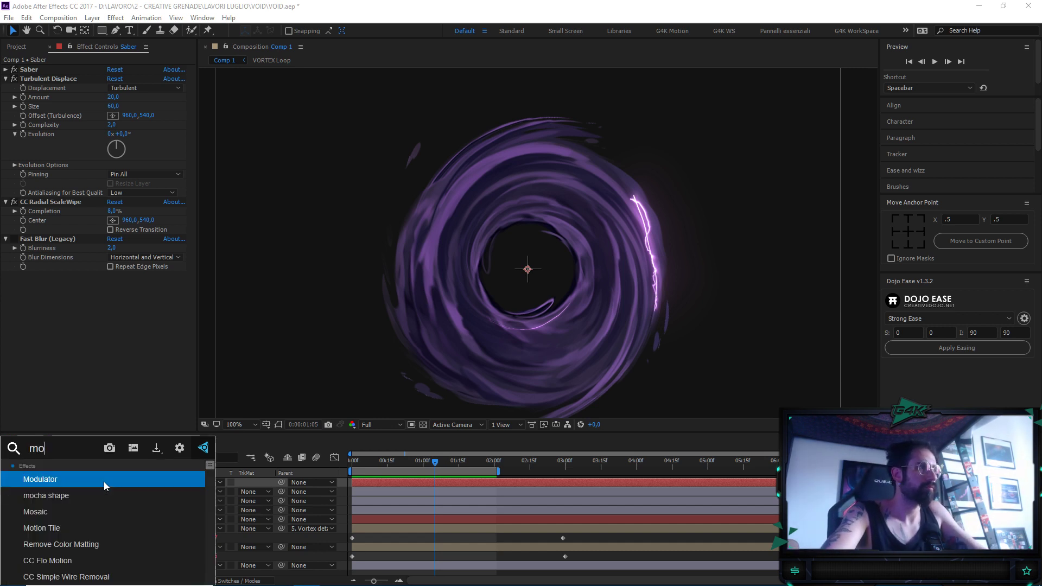
pyautogui.write('fo')
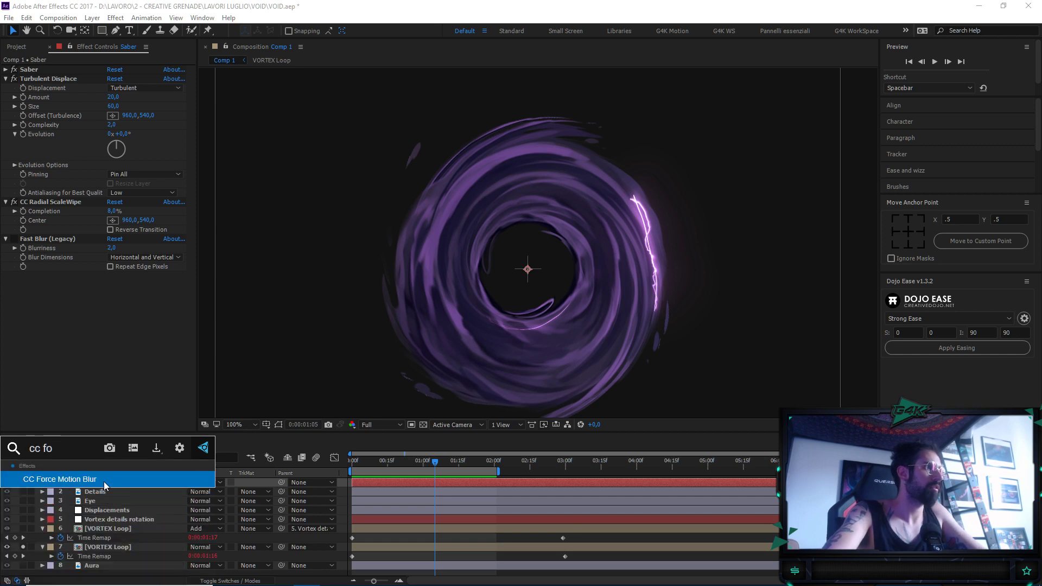
pyautogui.press('Return')
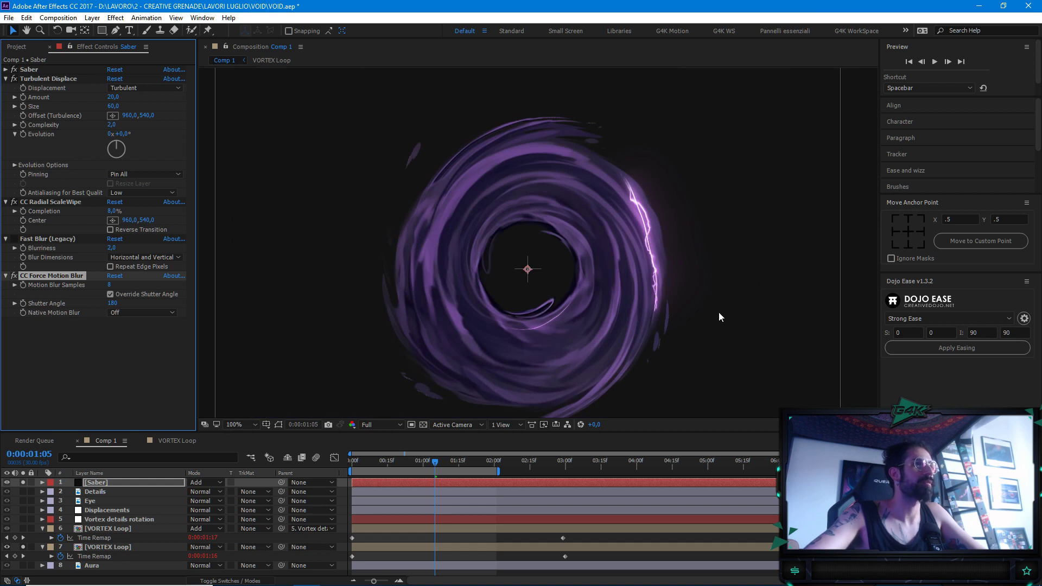
# Inspect the motion-blurred beam up close around 0:00:01:08, and delete the CC Force Motion Blur effect
pyautogui.press('.')
pyautogui.moveTo(704, 268); pyautogui.dragTo(665, 301)
pyautogui.press('space')
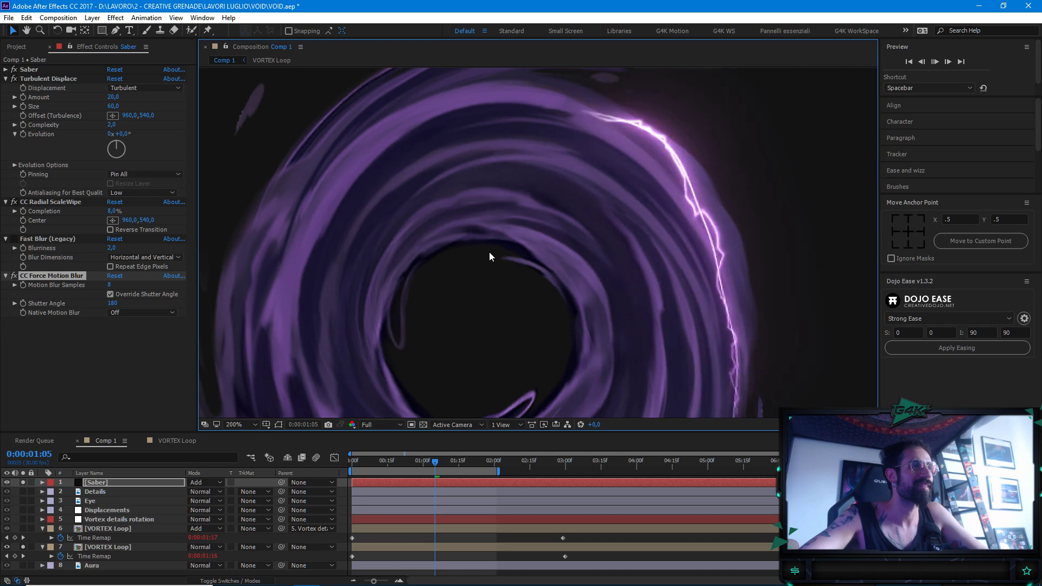
pyautogui.press(',')
pyautogui.press('.')
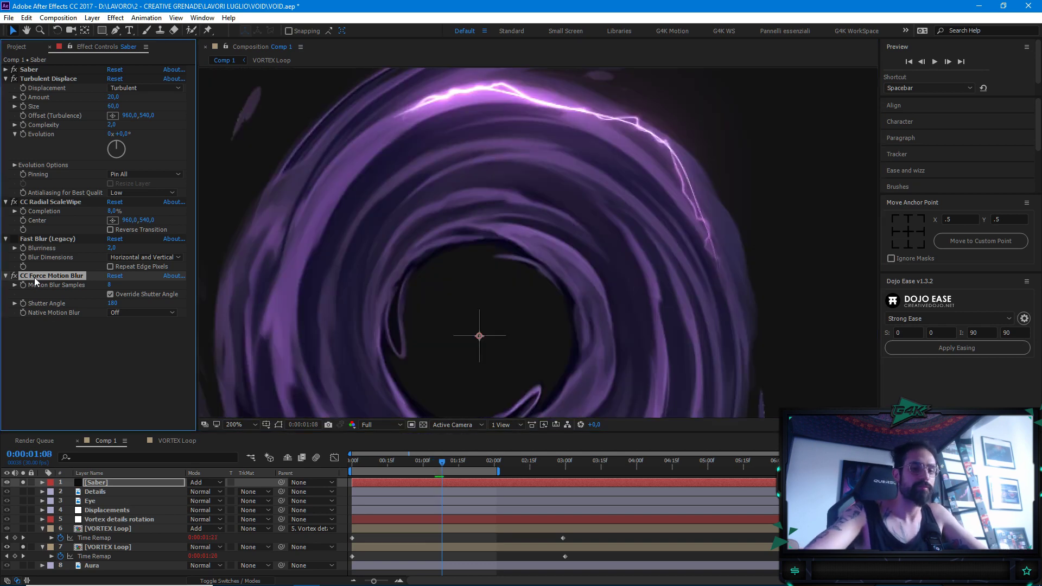
pyautogui.click(35, 278)
pyautogui.press('Delete')
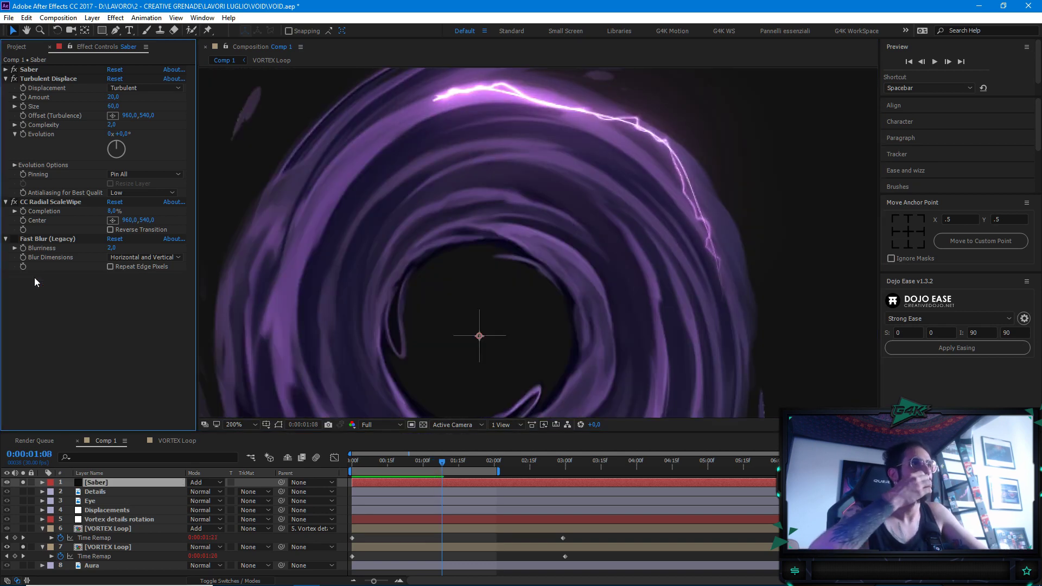
# Apply the CC Radial Blur effect to the Saber layer, set its Amount to 5, and inspect the beam up close
pyautogui.click(112, 482)
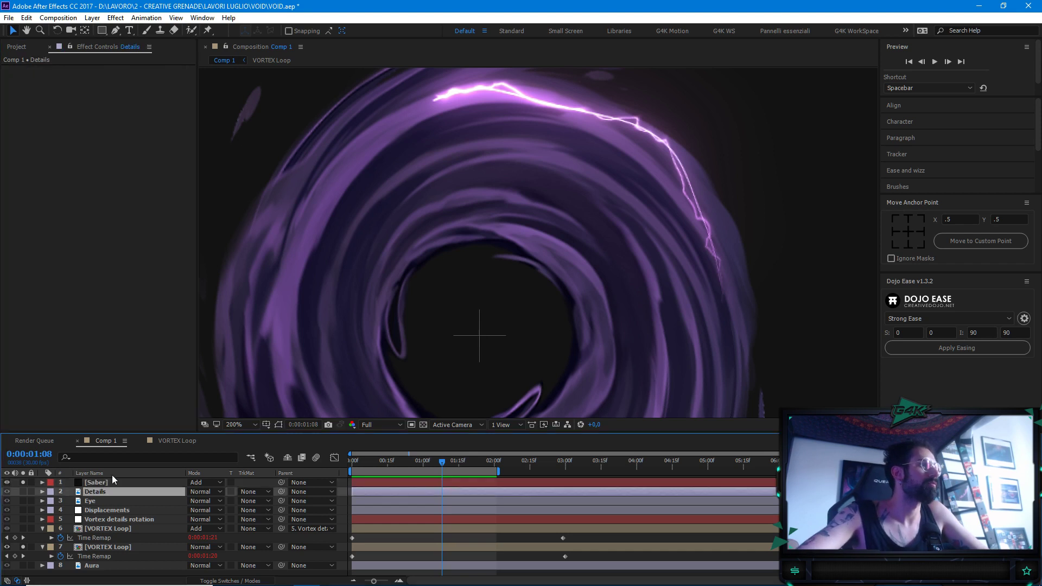
pyautogui.hotkey('ctrl', 'space')
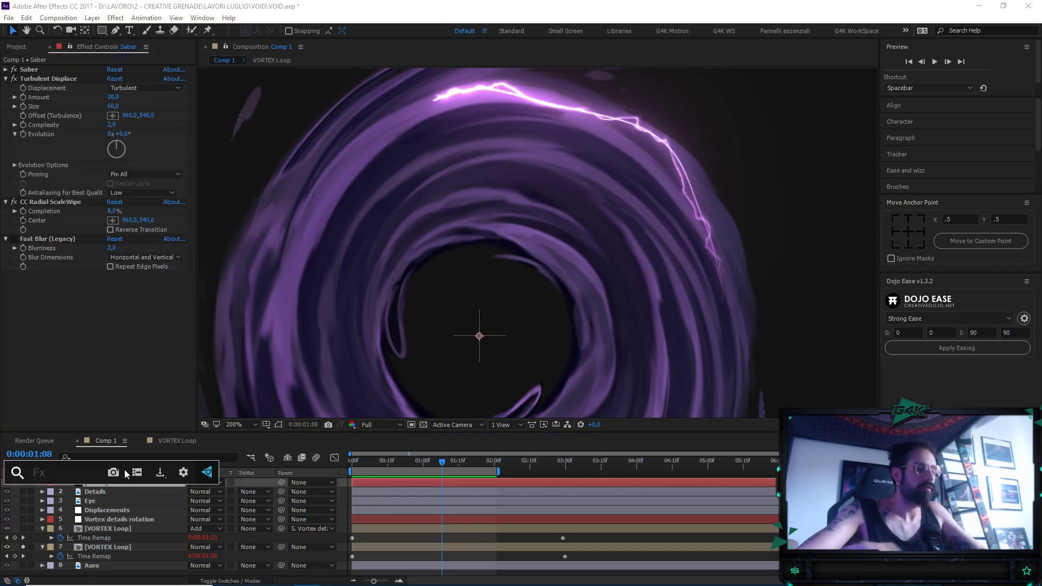
pyautogui.write('blur')
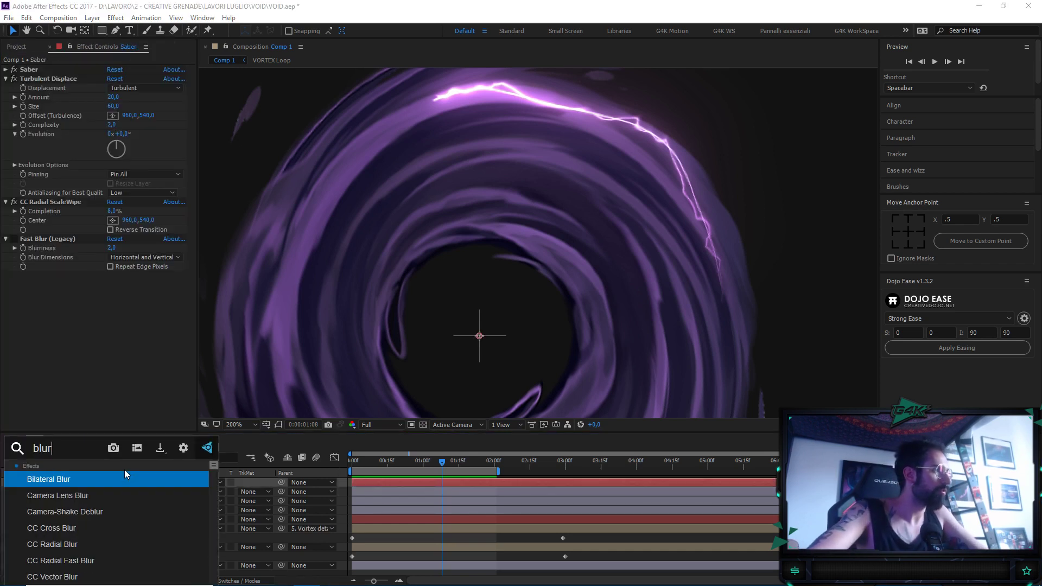
pyautogui.click(122, 543)
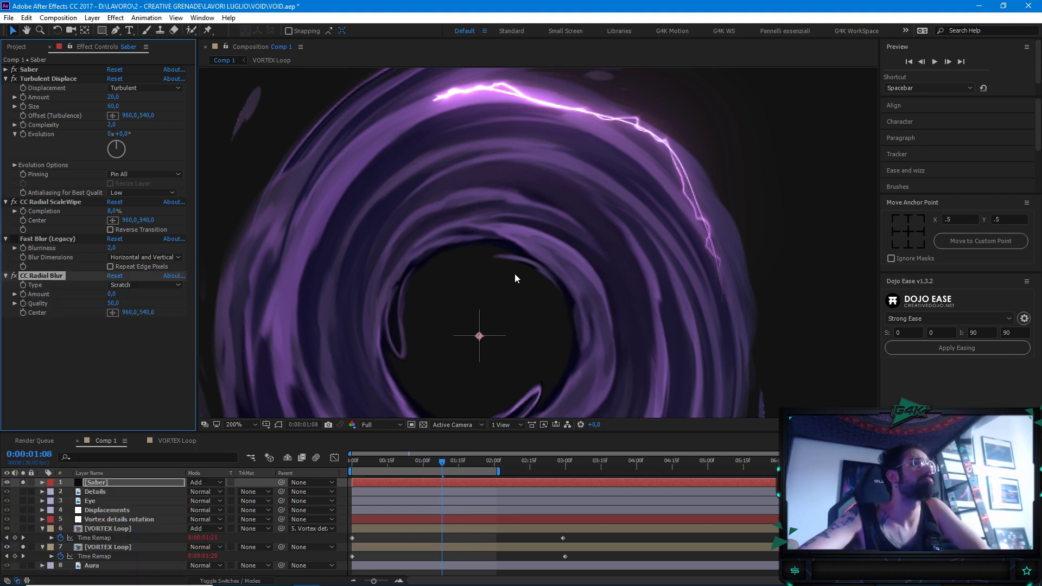
pyautogui.press(',')
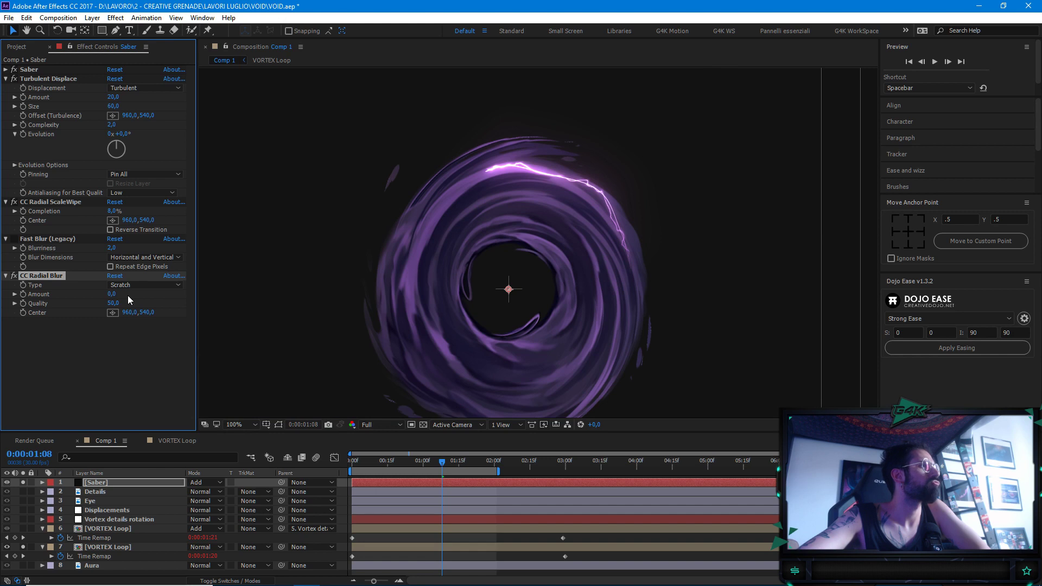
pyautogui.moveTo(115, 294); pyautogui.dragTo(112, 292)
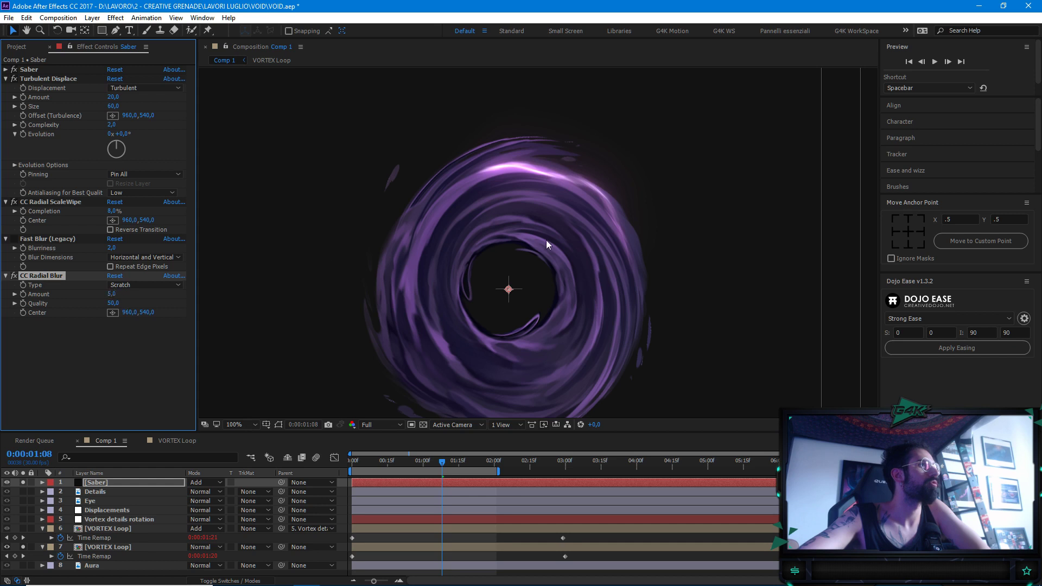
pyautogui.press('.')
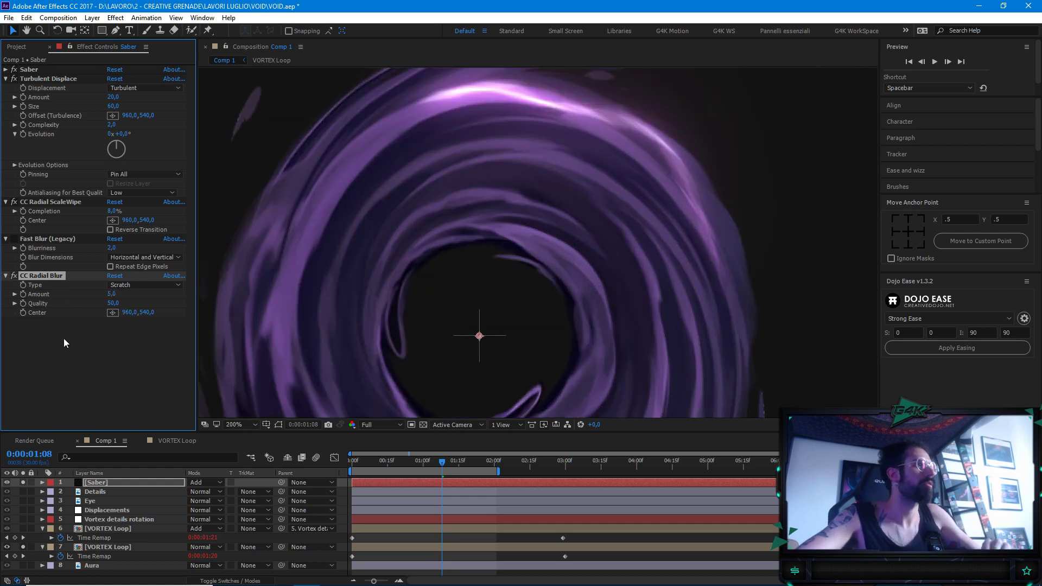
# Apply the Radial Blur effect to the Saber layer and switch it off to compare the beam up close
pyautogui.click(92, 482)
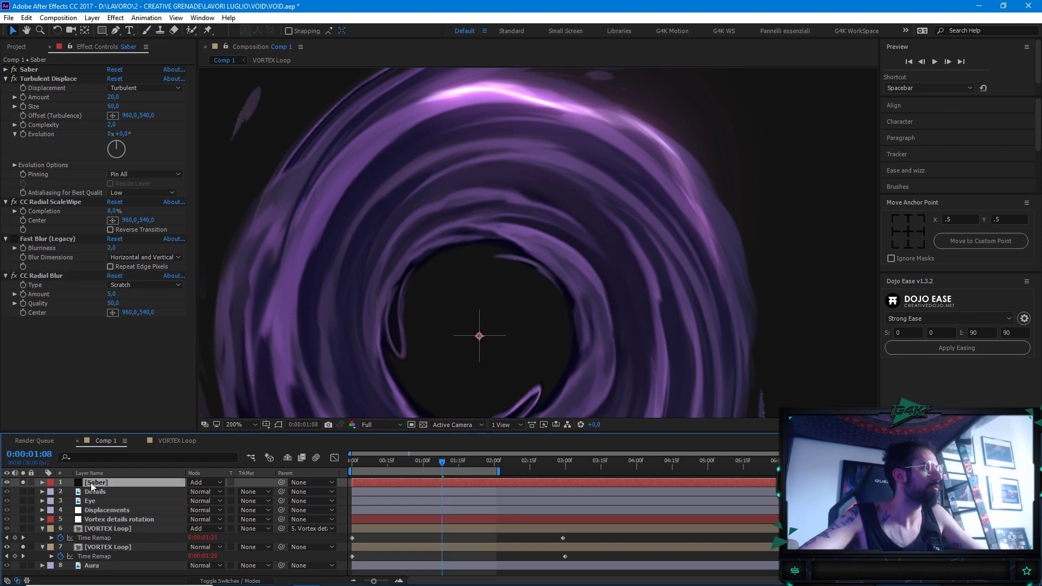
pyautogui.hotkey('ctrl', 'space')
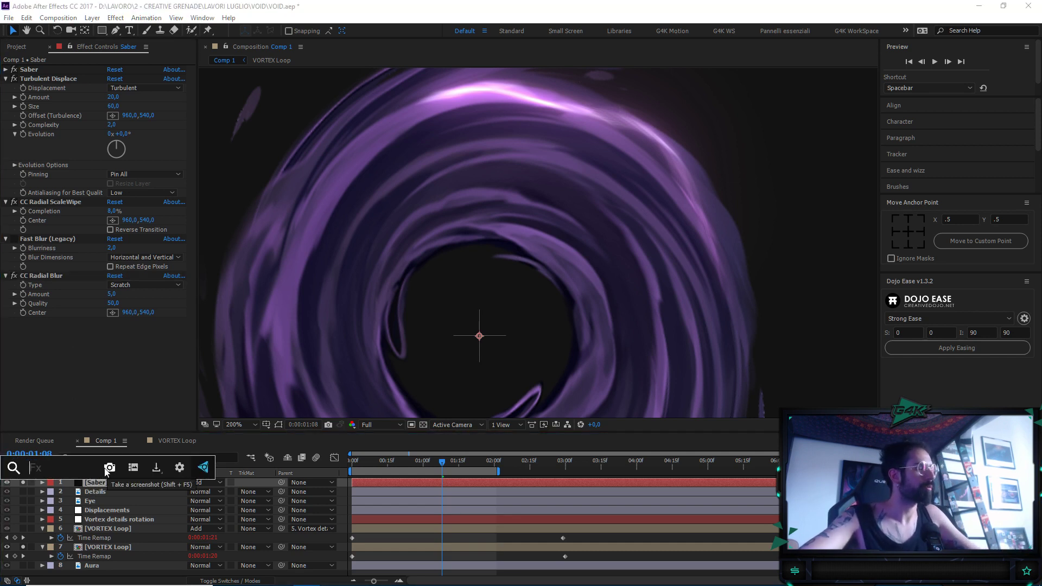
pyautogui.write('rad')
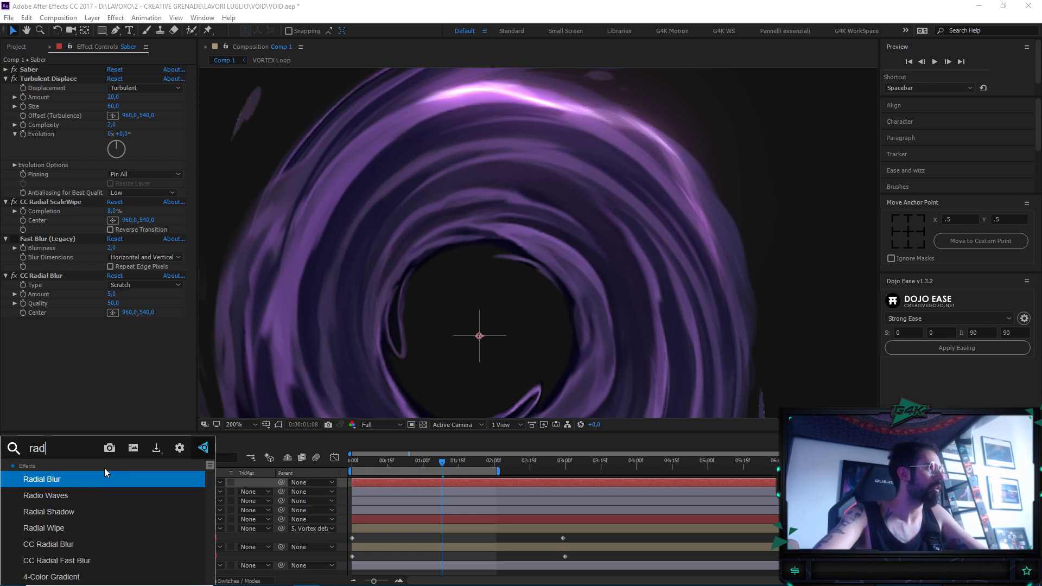
pyautogui.press('Return')
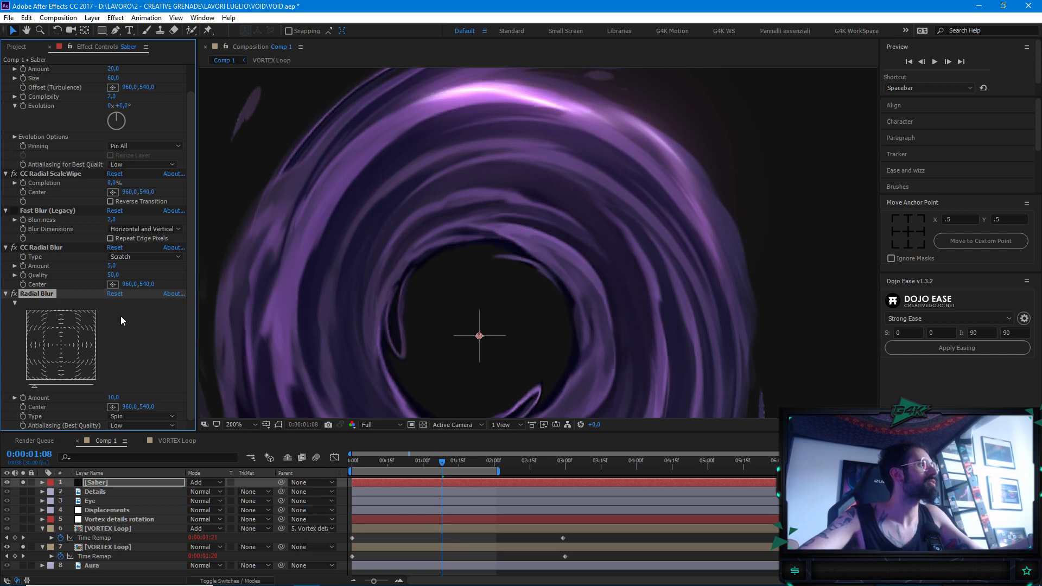
pyautogui.click(13, 293)
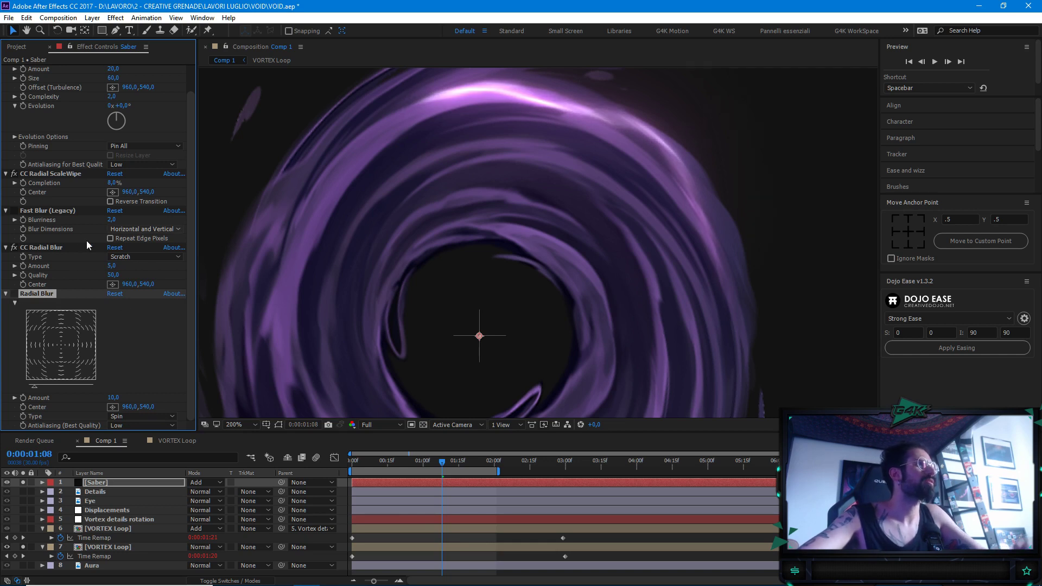
pyautogui.moveTo(574, 249); pyautogui.dragTo(597, 301)
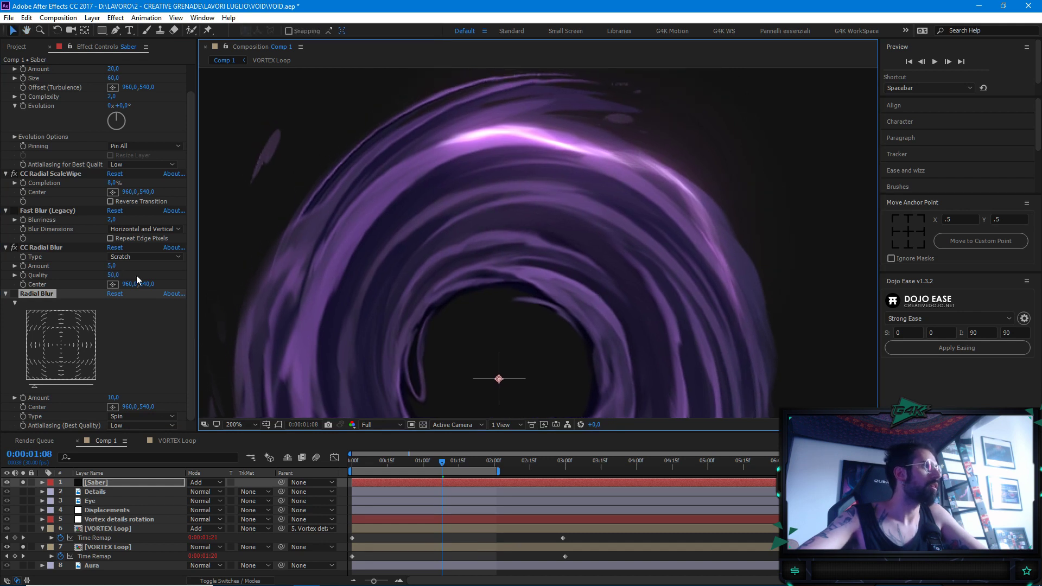
# Try changing CC Radial Blur's Quality to 100
pyautogui.click(113, 275)
pyautogui.write('100')
pyautogui.press('Return')
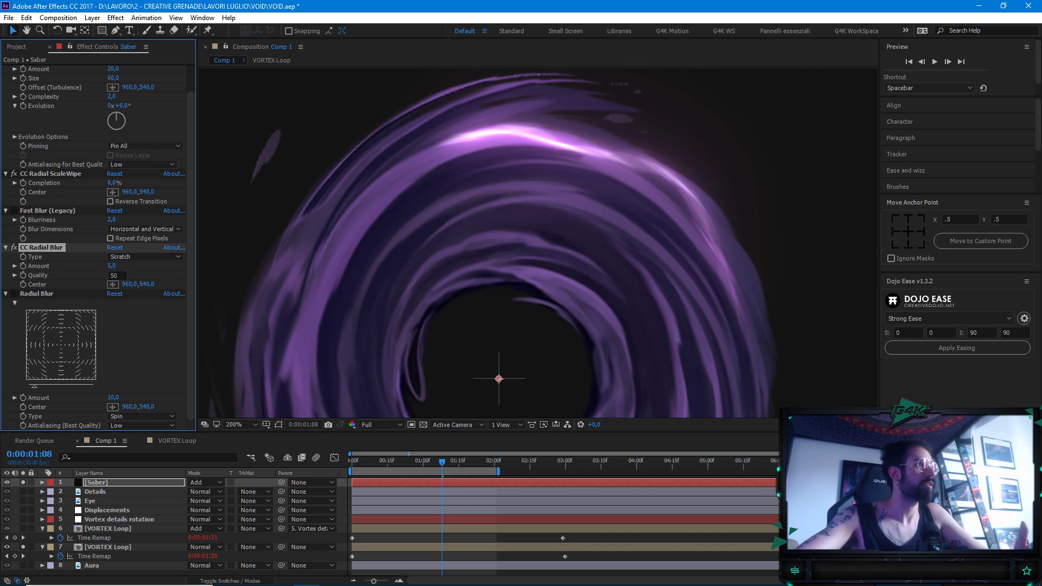
# Play the composition from the start and inspect the CC Radial Blur beam both up close and at full vortex size
pyautogui.press(',')
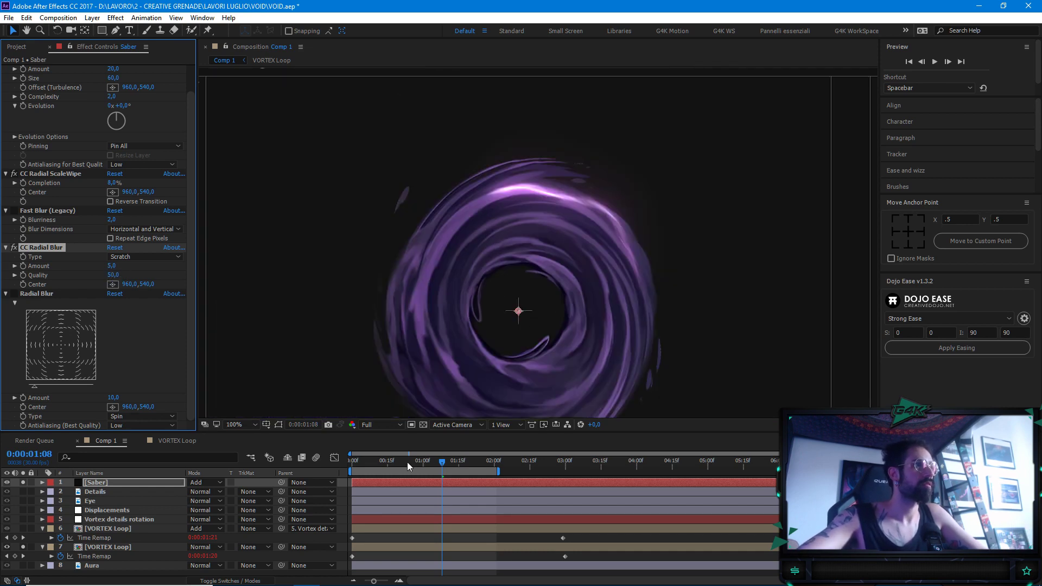
pyautogui.moveTo(409, 461); pyautogui.dragTo(342, 471)
pyautogui.press('space')
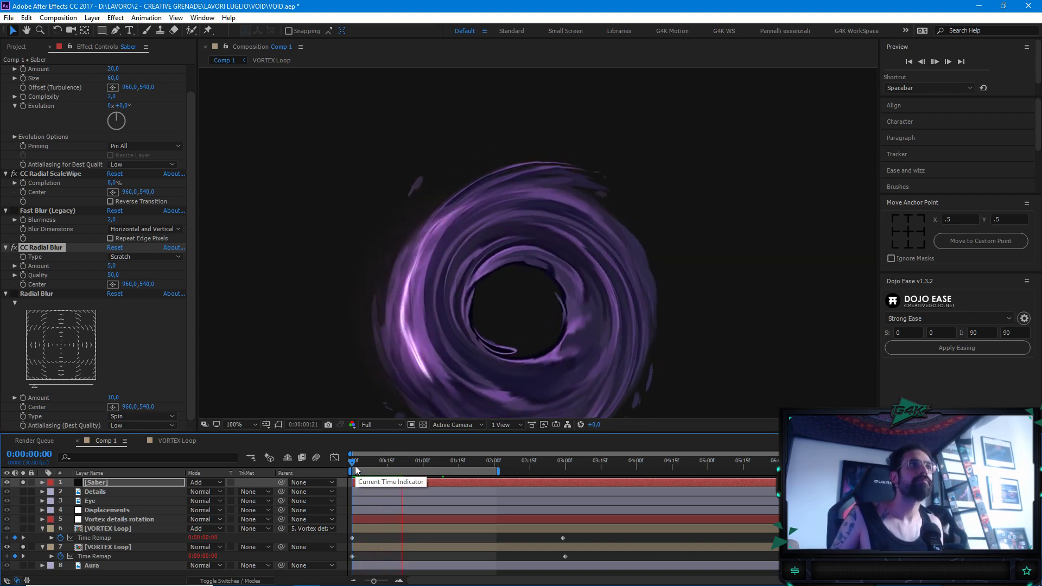
pyautogui.press('space')
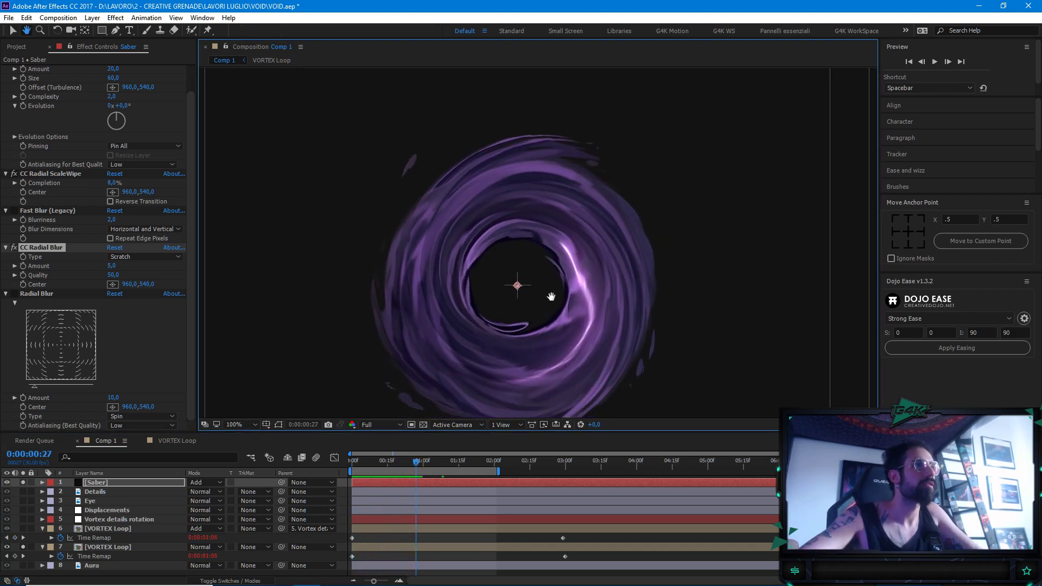
pyautogui.scroll(1, 550, 302)
pyautogui.press('space')
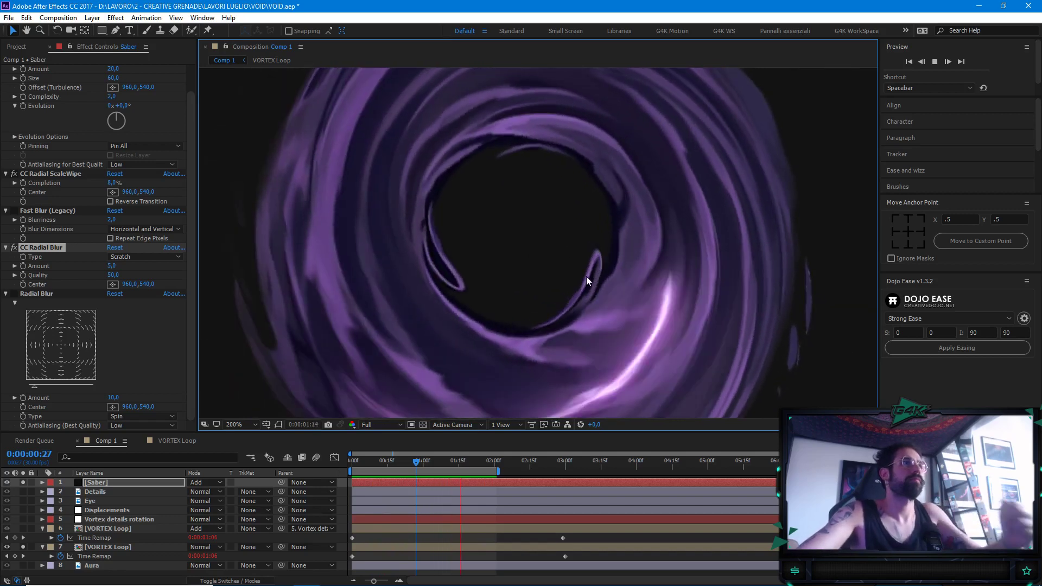
pyautogui.press(',')
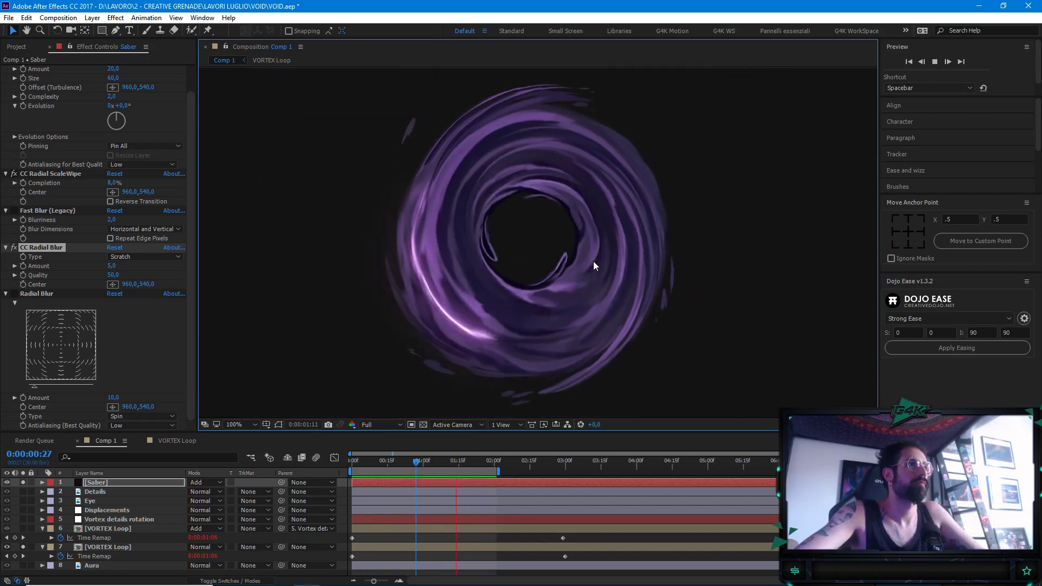
pyautogui.press('space')
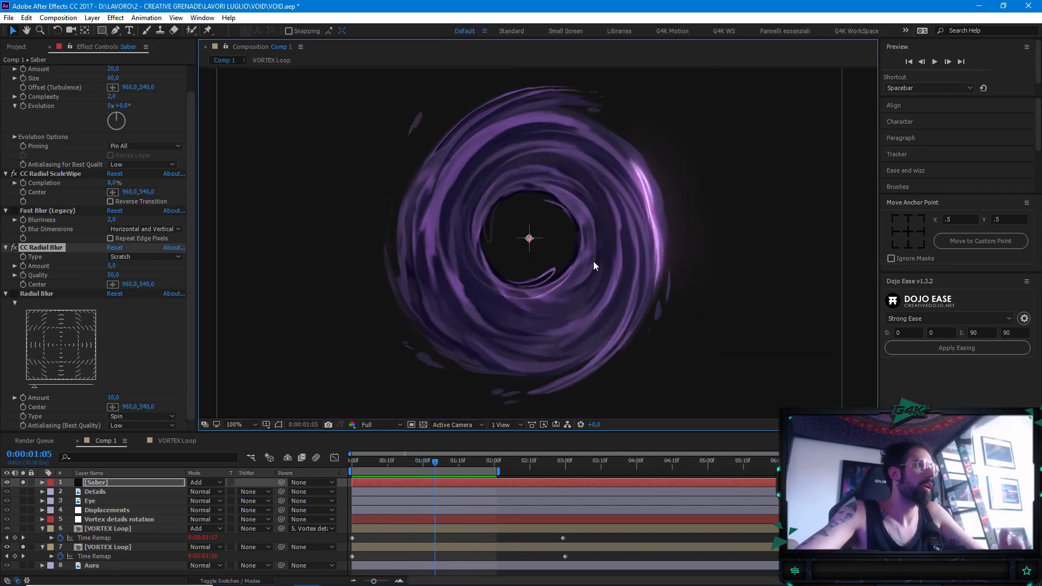
# Delete the switched-off Radial Blur effect from the Saber layer
pyautogui.click(5, 293)
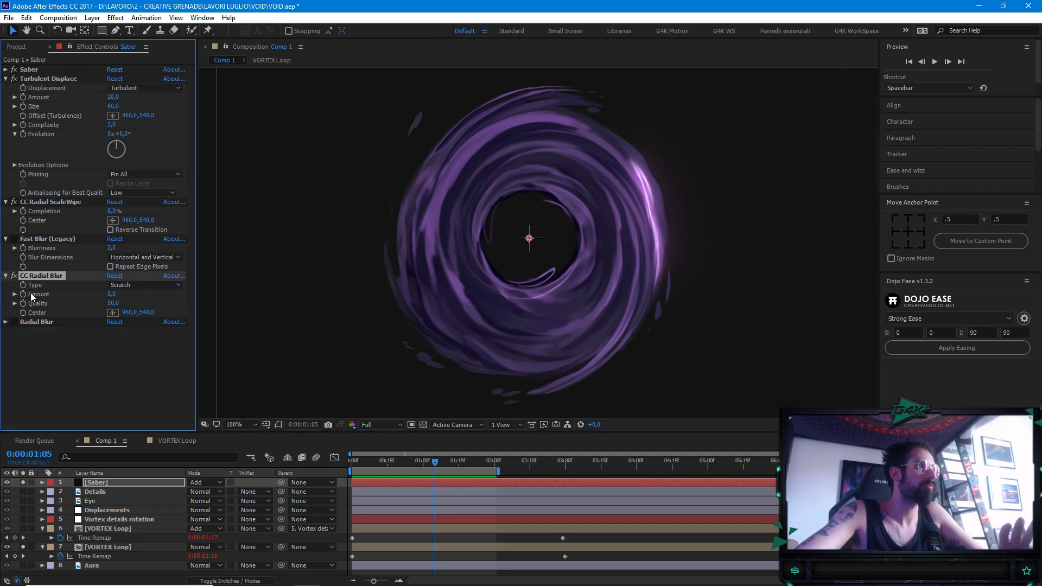
pyautogui.click(40, 321)
pyautogui.press('Delete')
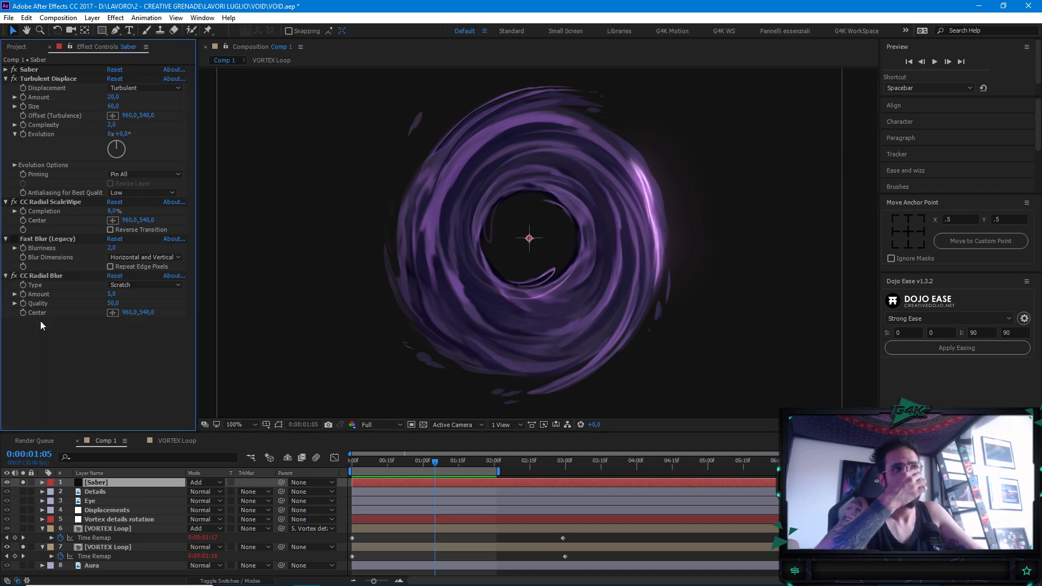
# Duplicate the Saber layer and set the copy's Rotation to 164°
pyautogui.click(115, 485)
pyautogui.hotkey('ctrl', 'd')
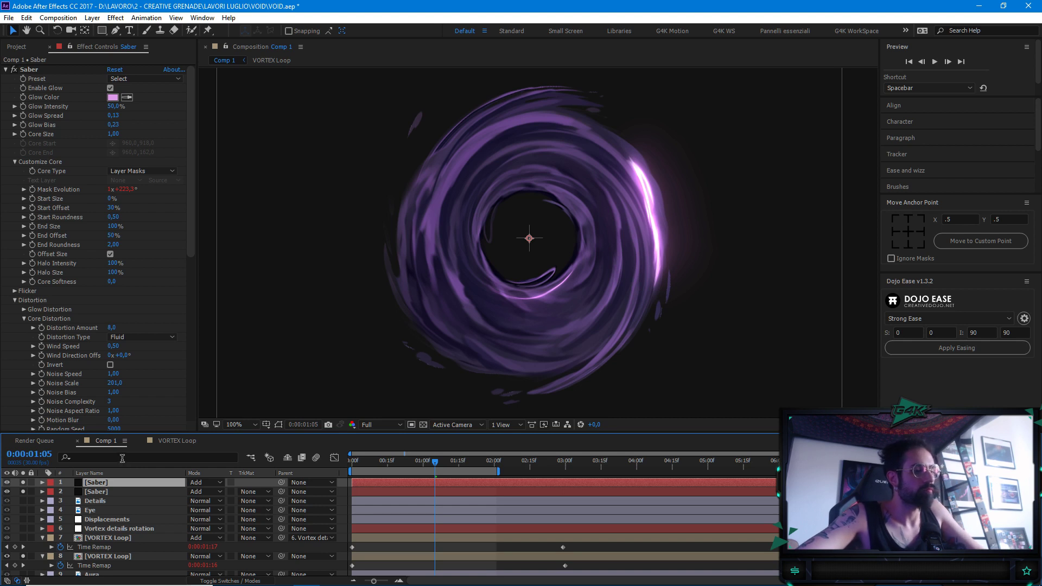
pyautogui.press('r')
pyautogui.moveTo(207, 490); pyautogui.dragTo(292, 489)
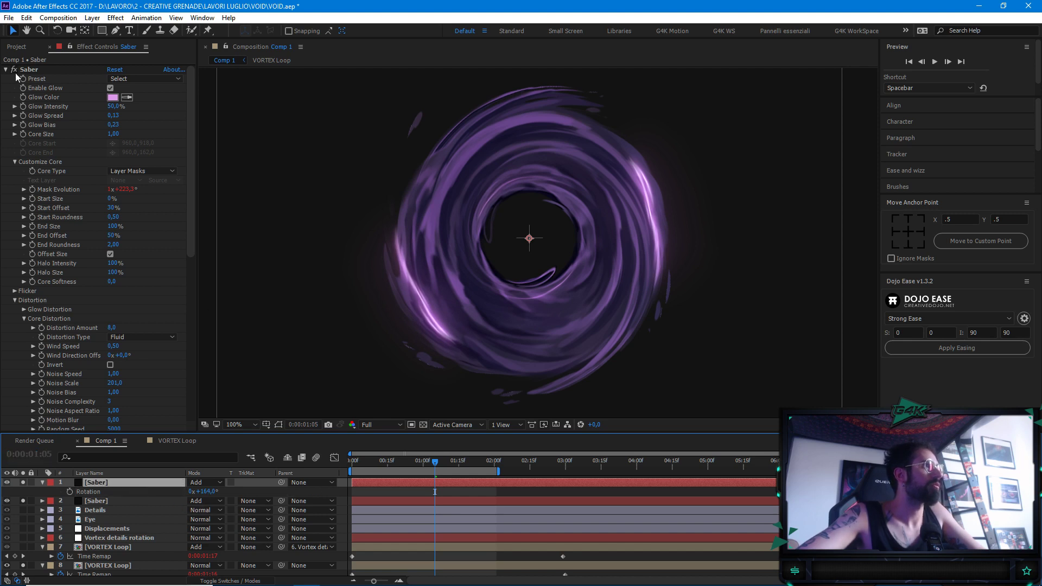
# Change the duplicated Saber layer's Glow Color to the pale violet CEB6EE
pyautogui.click(111, 98)
pyautogui.moveTo(49, 43); pyautogui.dragTo(46, 36)
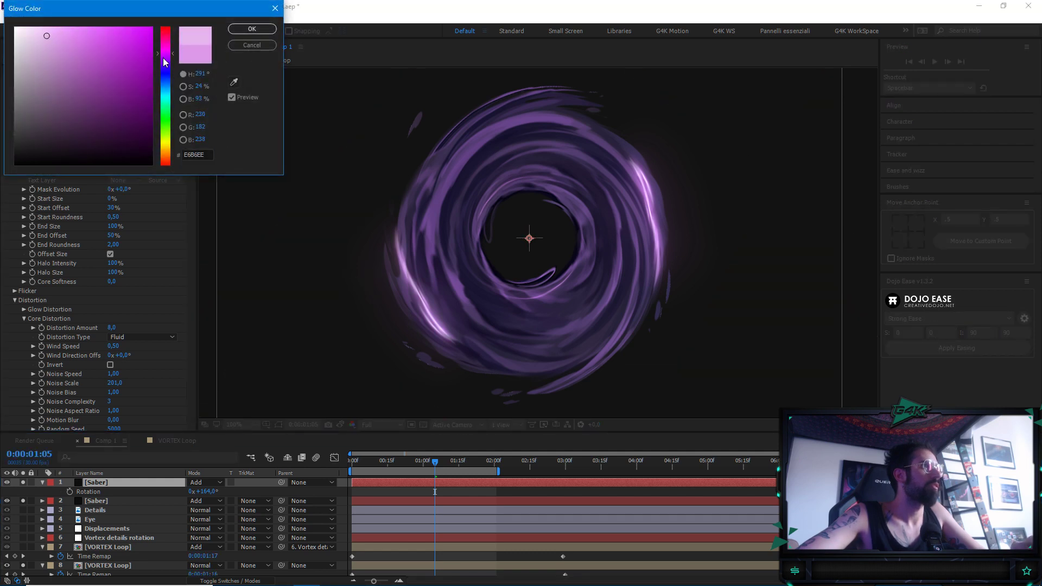
pyautogui.moveTo(164, 58); pyautogui.dragTo(166, 62)
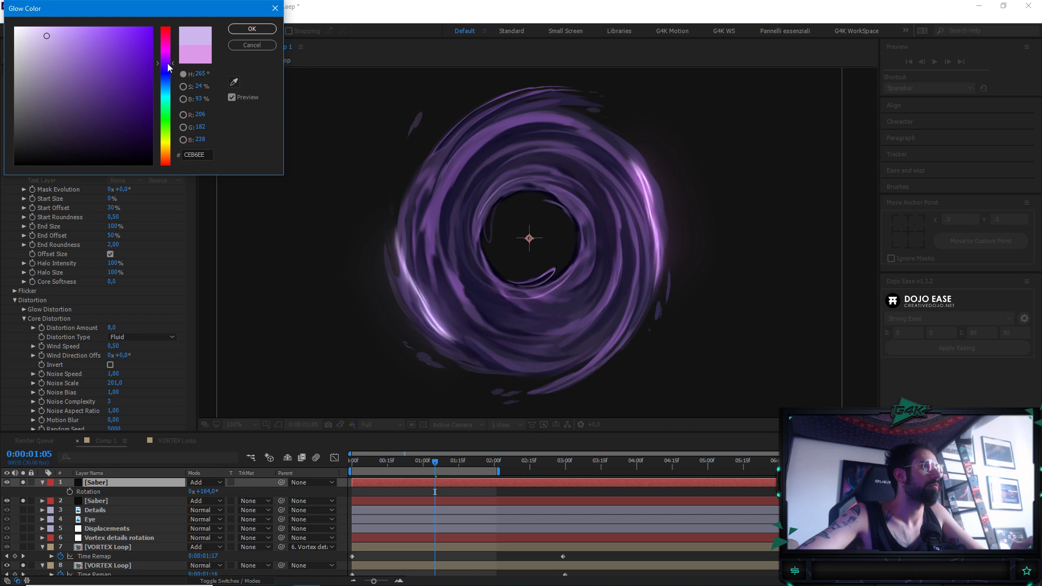
pyautogui.click(267, 45)
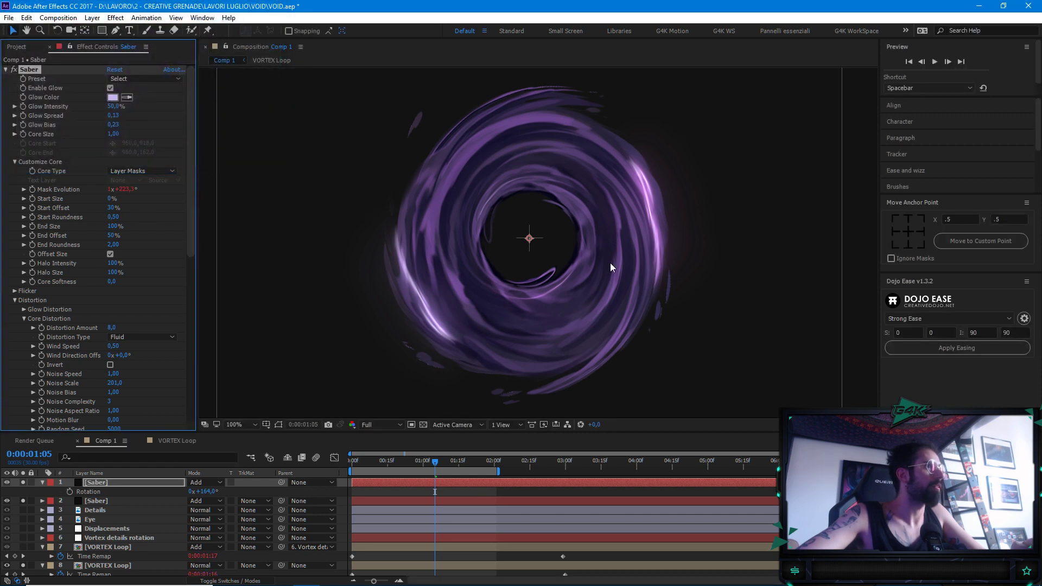
# Set the Saber copy's Start Offset to 0% and End Offset to 20%, and preview the two beams
pyautogui.click(116, 207)
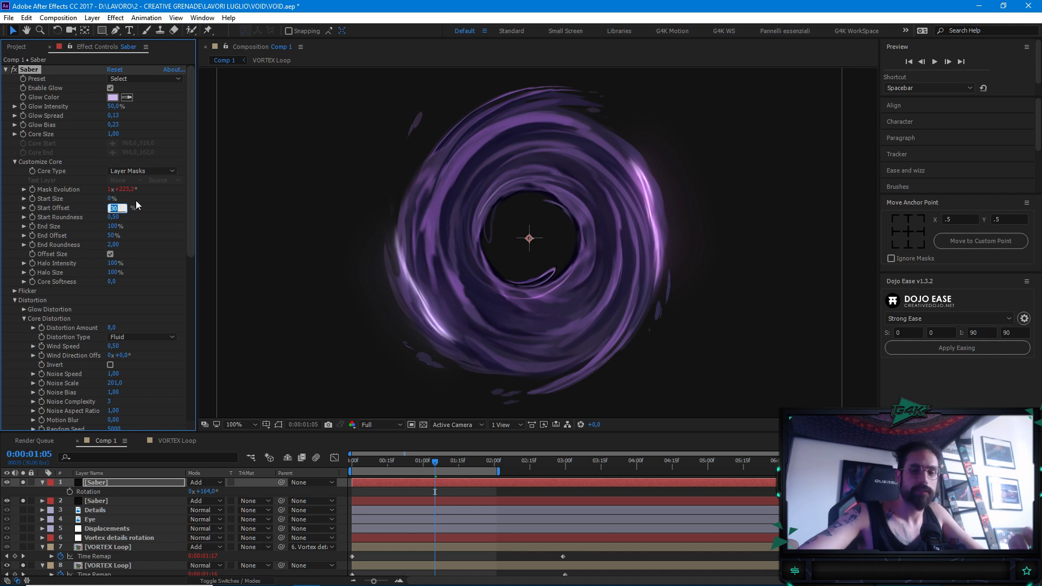
pyautogui.write('0')
pyautogui.press('Return')
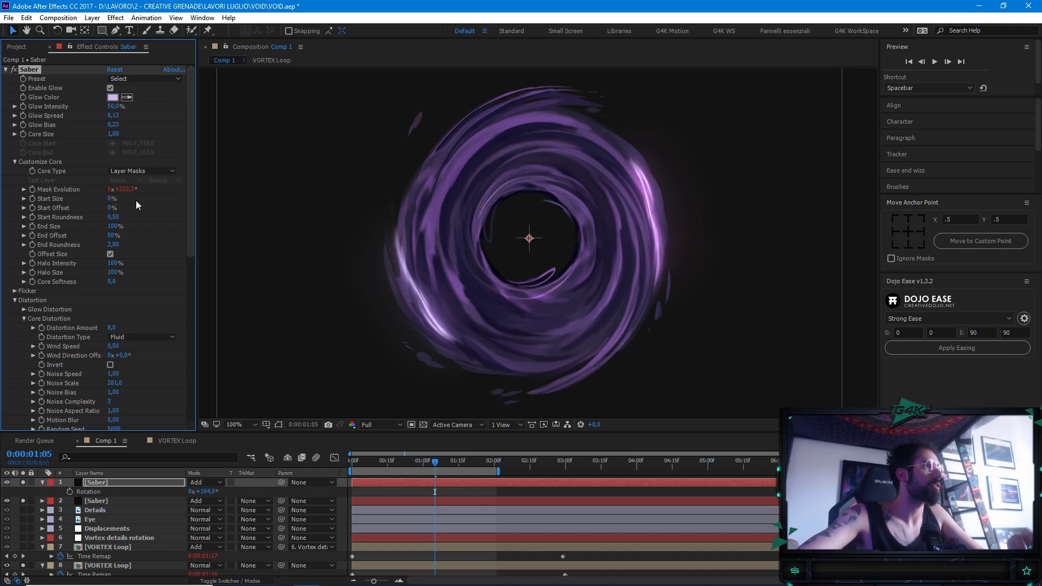
pyautogui.moveTo(112, 235); pyautogui.dragTo(112, 238)
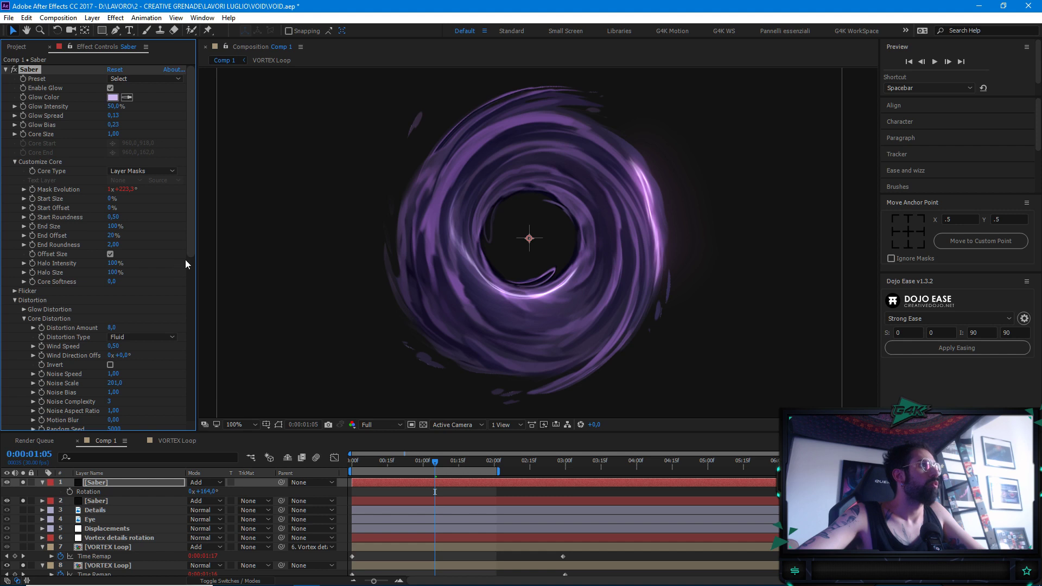
pyautogui.press('space')
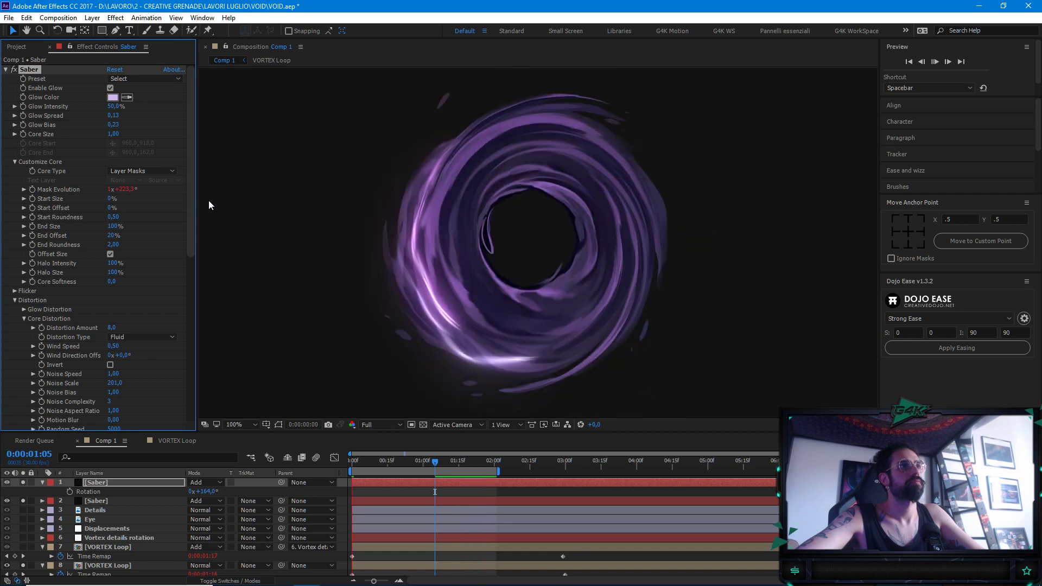
pyautogui.press('space')
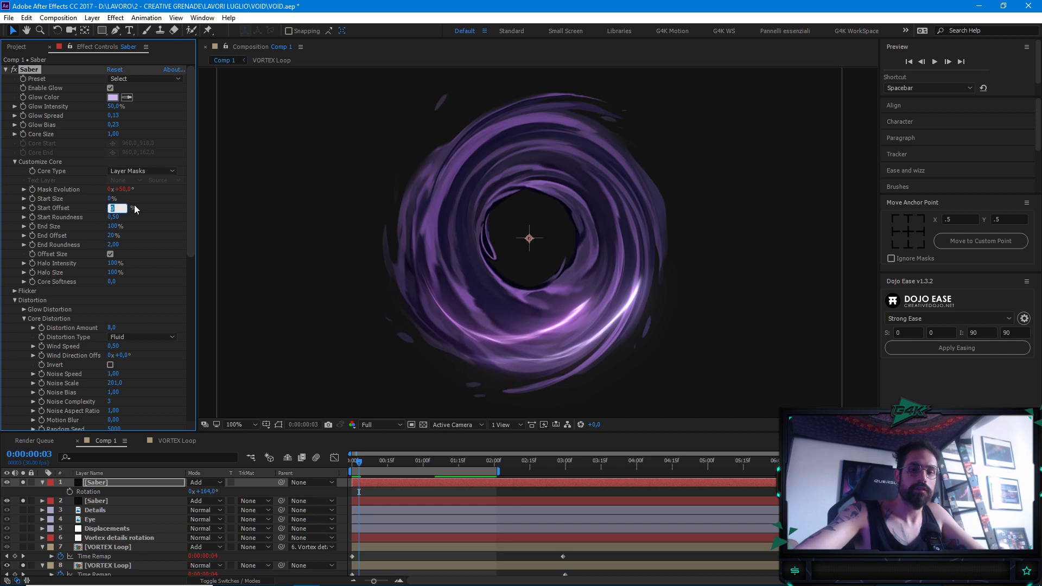
# Set the Saber copy's Start Offset to 80% and End Offset to 100%, and preview the animation
pyautogui.write('0')
pyautogui.press('Return')
pyautogui.write('100')
pyautogui.press('Return')
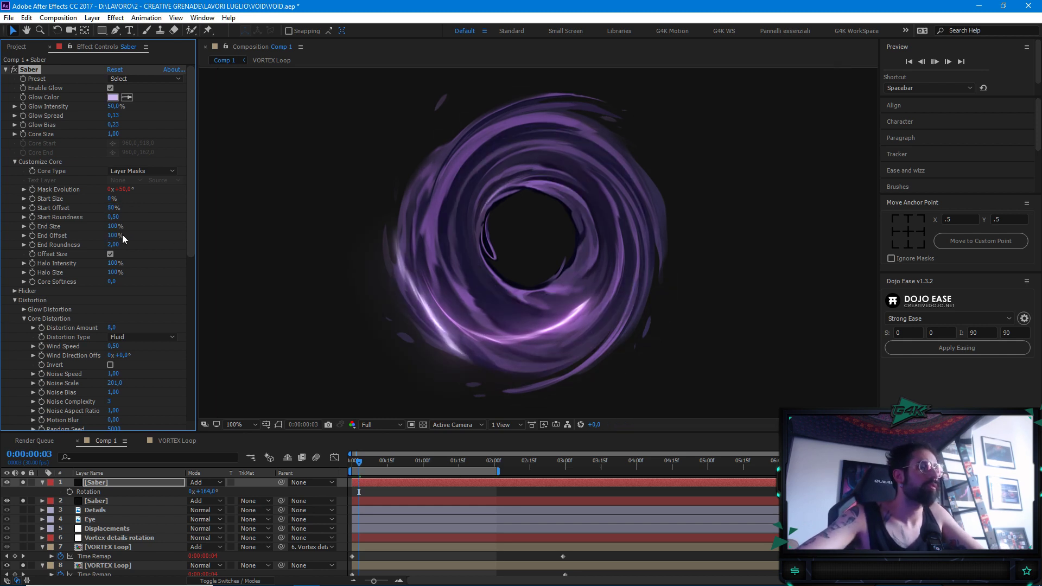
pyautogui.press('space')
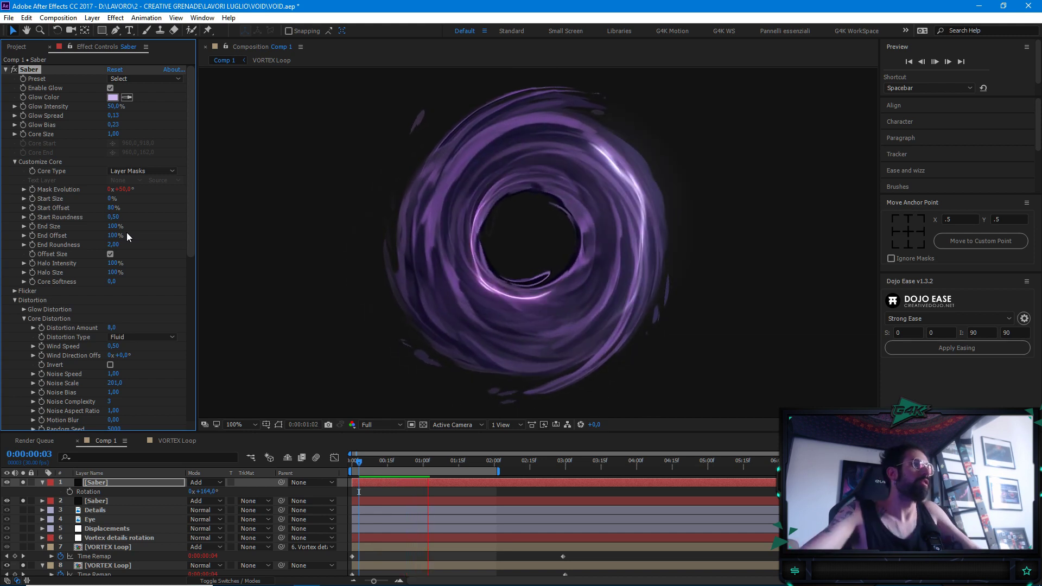
# Try the Overlay blending mode on the Saber copy, inspect the beam up close, and return the mode to Add
pyautogui.click(135, 484)
pyautogui.click(206, 482)
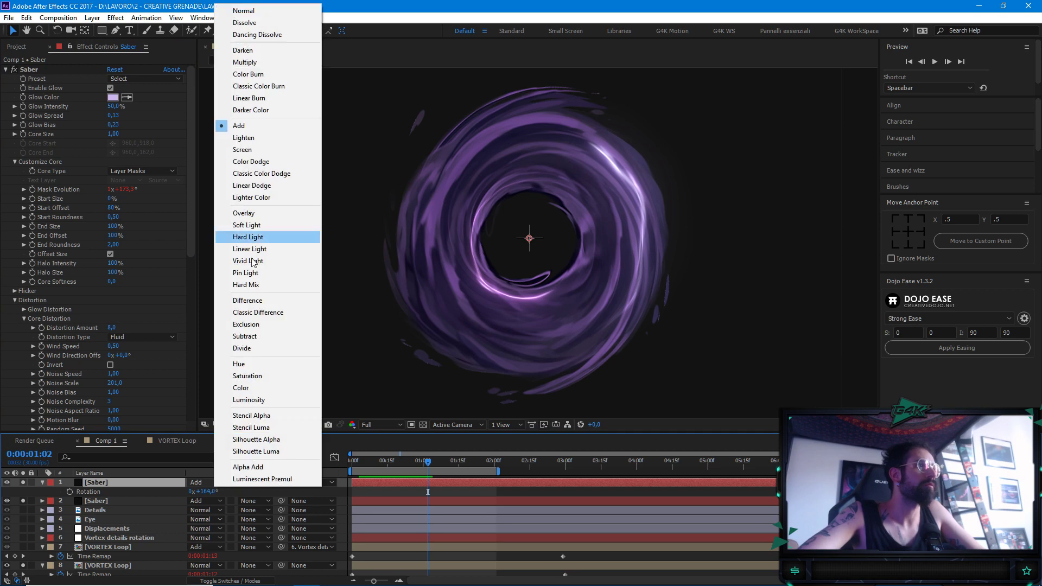
pyautogui.click(282, 214)
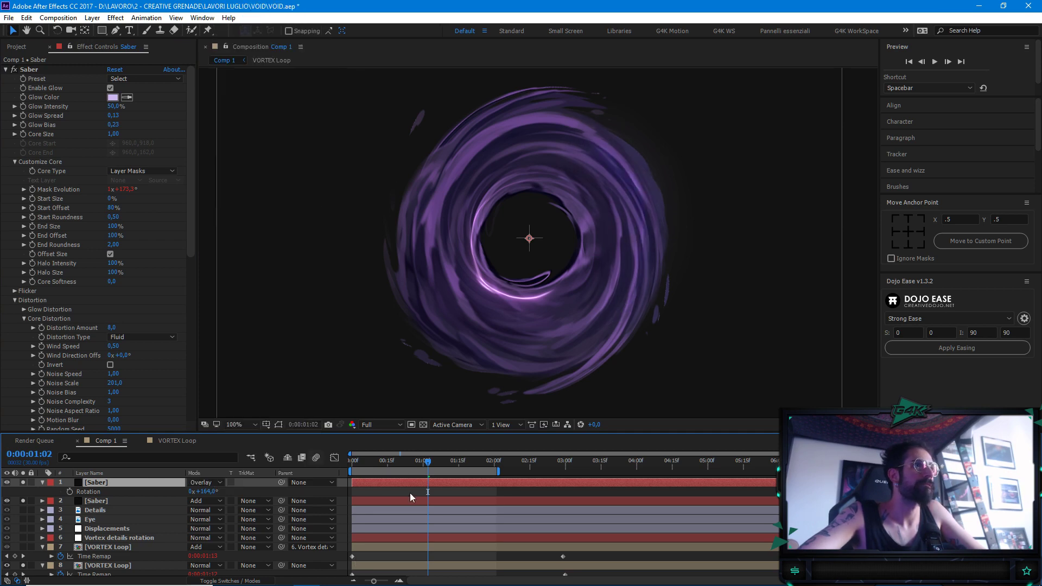
pyautogui.scroll(2, 675, 278)
pyautogui.moveTo(591, 331); pyautogui.dragTo(571, 372)
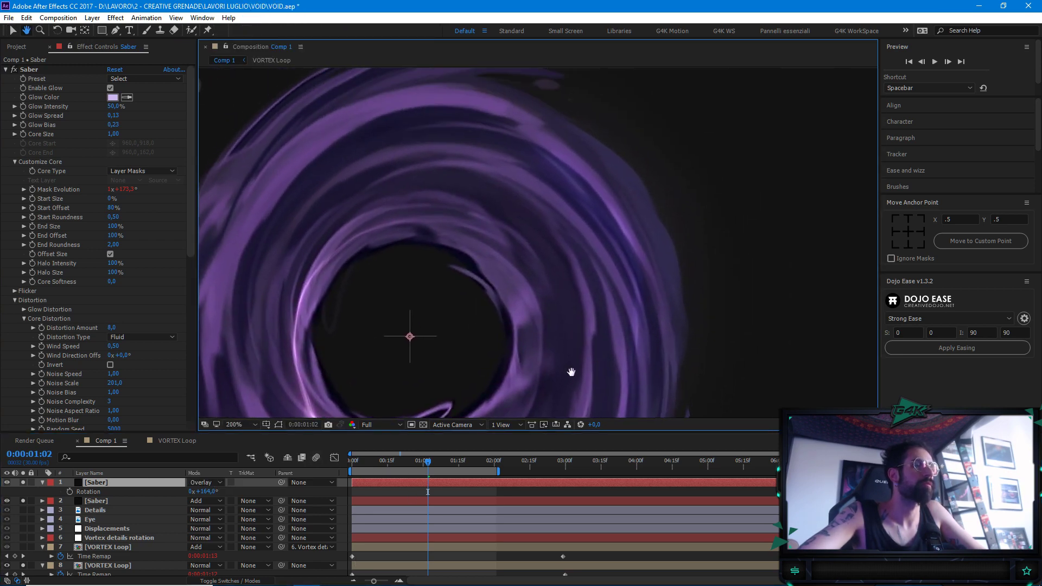
pyautogui.moveTo(611, 343); pyautogui.dragTo(565, 327)
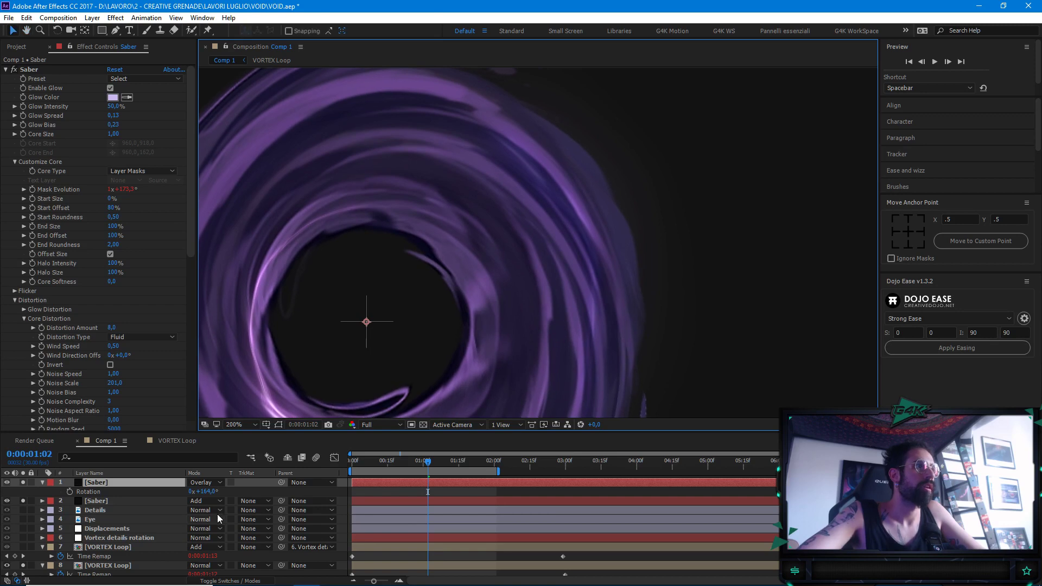
pyautogui.click(201, 487)
pyautogui.click(246, 126)
pyautogui.moveTo(453, 264); pyautogui.dragTo(539, 183)
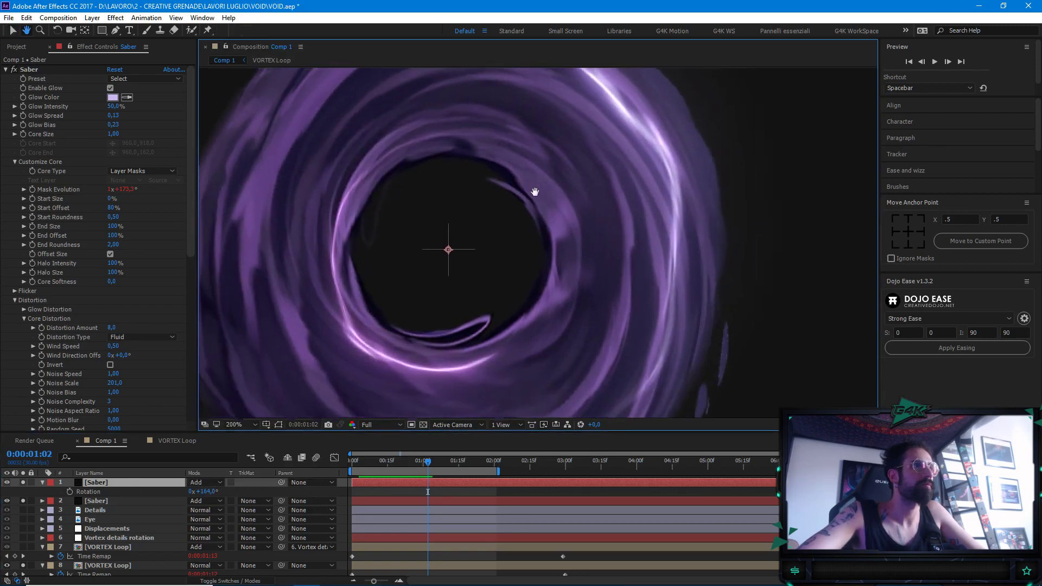
# Set the Saber copy's blending mode to Luminosity
pyautogui.scroll(-2, 532, 225)
pyautogui.press('v')
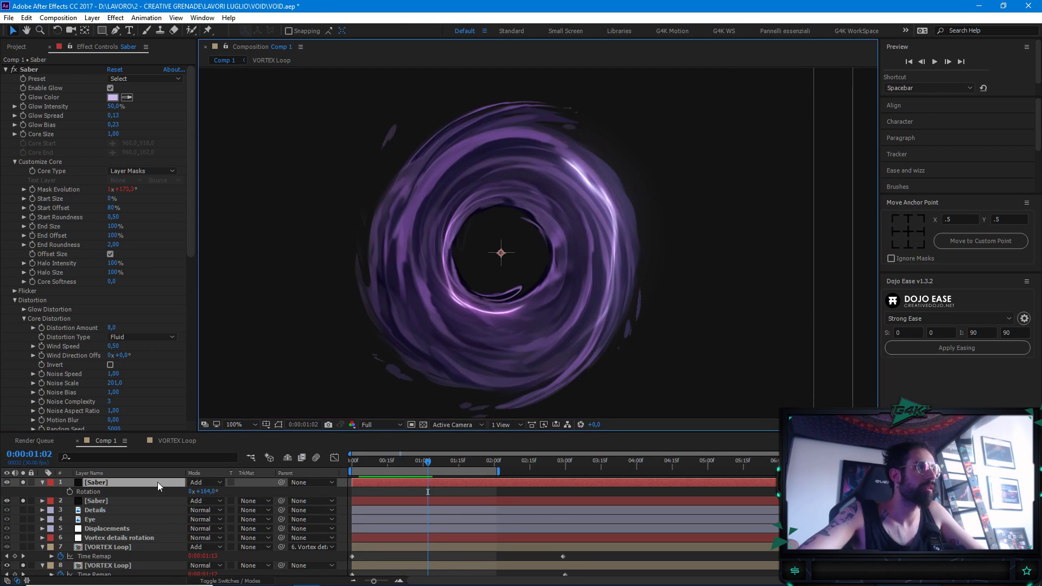
pyautogui.click(203, 484)
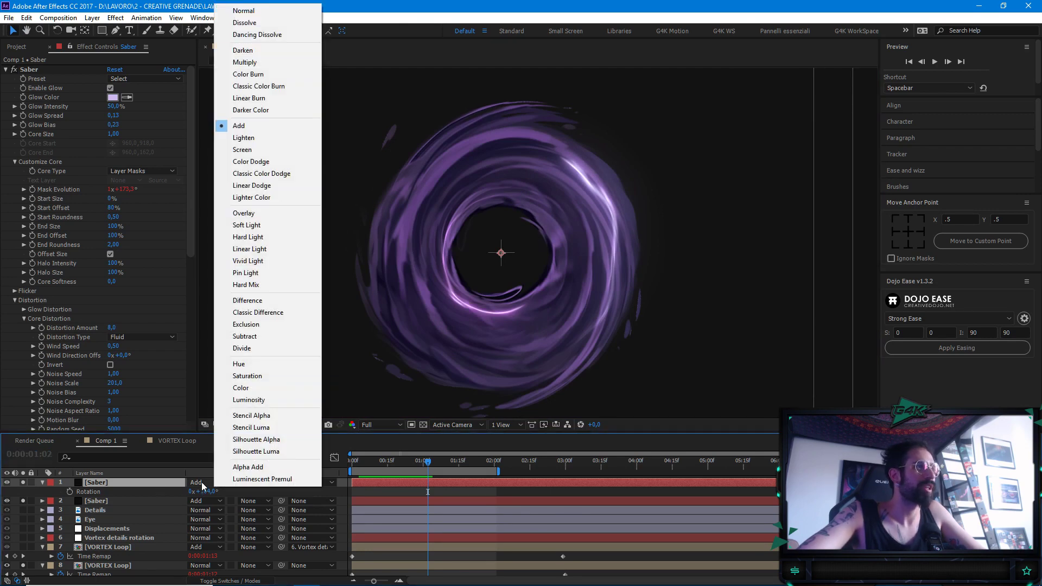
pyautogui.click(249, 400)
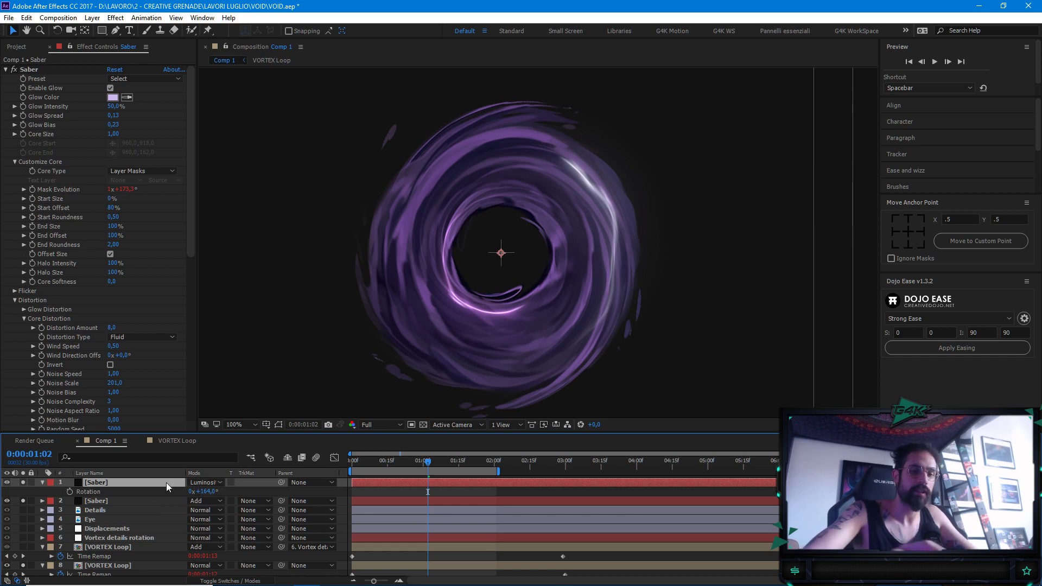
# Try successive blending modes on the Saber copy, comparing the beam's look in each, and stop at Vivid Light
pyautogui.hotkey('shift', '-')
pyautogui.hotkey('shift', '-')
pyautogui.hotkey('shift', '-')
pyautogui.hotkey('shift', '-')
pyautogui.hotkey('shift', '-')
pyautogui.hotkey('shift', '-')
pyautogui.hotkey('shift', '-')
pyautogui.hotkey('shift', '-')
pyautogui.hotkey('shift', '-')
pyautogui.hotkey('shift', '-')
pyautogui.hotkey('shift', '-')
pyautogui.hotkey('shift', '-')
pyautogui.hotkey('shift', '-')
pyautogui.hotkey('shift', '-')
pyautogui.hotkey('shift', '-')
pyautogui.hotkey('shift', '-')
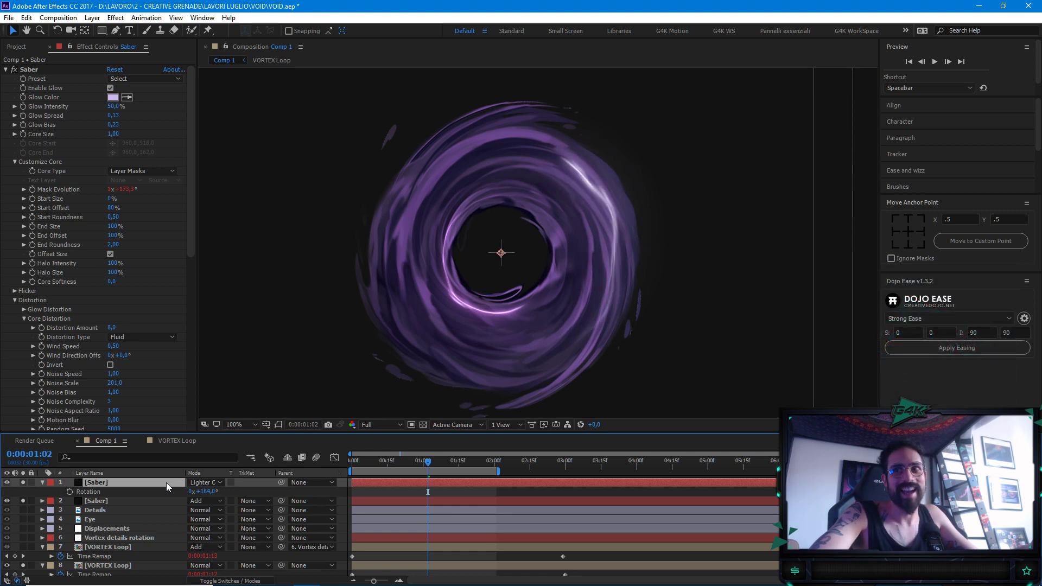
pyautogui.hotkey('shift', '-')
pyautogui.hotkey('shift', '-')
pyautogui.hotkey('shift', '-')
pyautogui.hotkey('shift', '-')
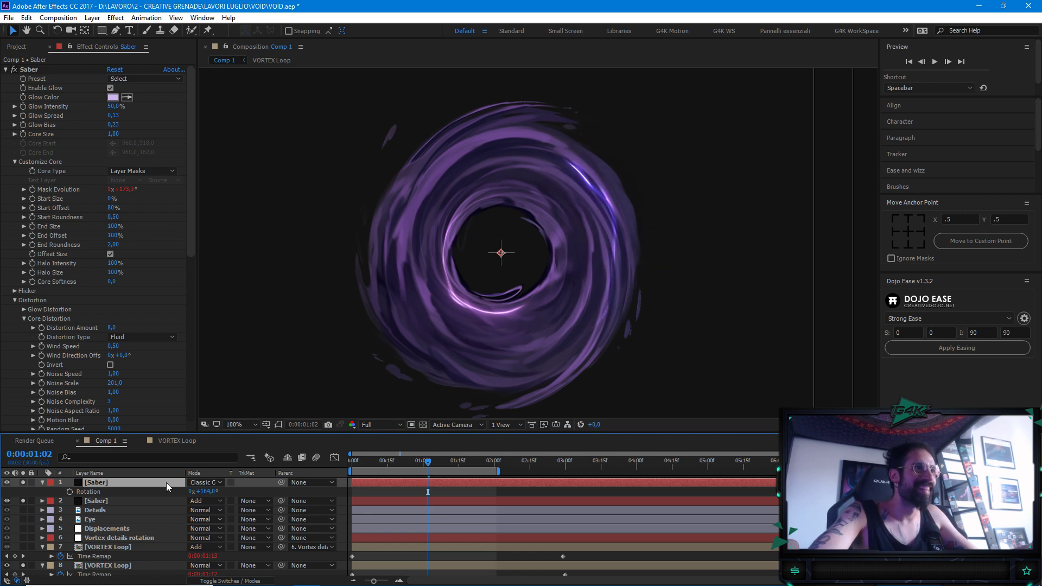
pyautogui.hotkey('shift', '-')
pyautogui.hotkey('shift', '-')
pyautogui.hotkey('shift', '-')
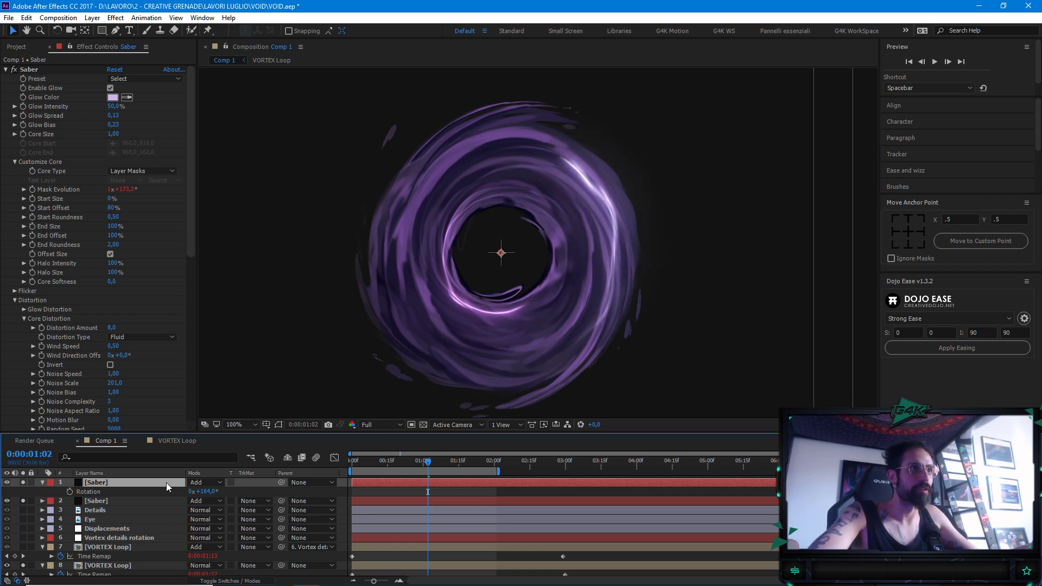
pyautogui.hotkey('shift', '-')
pyautogui.hotkey('shift', '-')
pyautogui.hotkey('shift', '-')
pyautogui.hotkey('shift', '-')
pyautogui.hotkey('shift', '-')
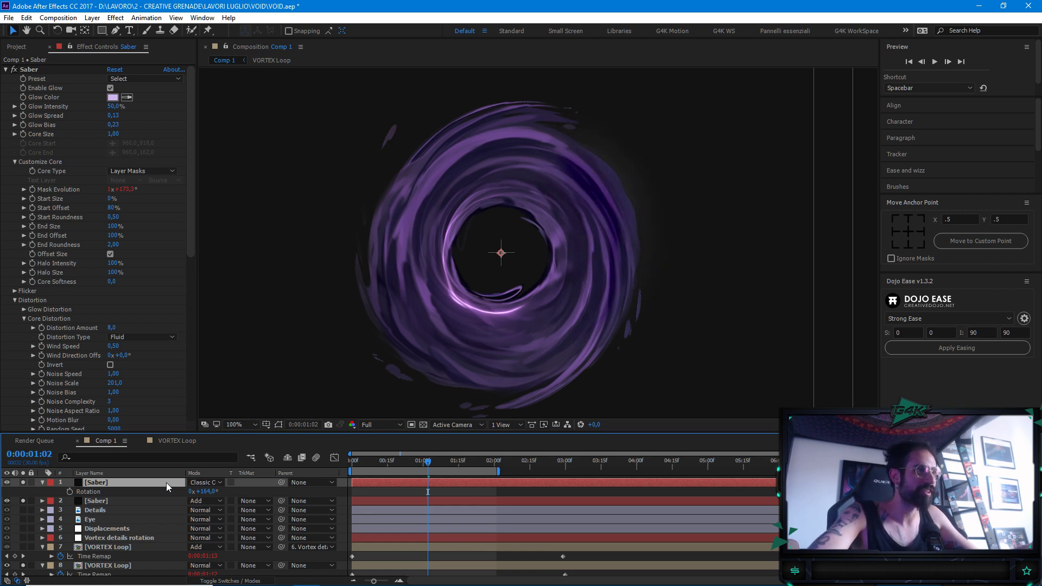
pyautogui.hotkey('shift', '-')
pyautogui.hotkey('shift', '-')
pyautogui.hotkey('shift', '-')
pyautogui.hotkey('shift', '-')
pyautogui.hotkey('shift', '-')
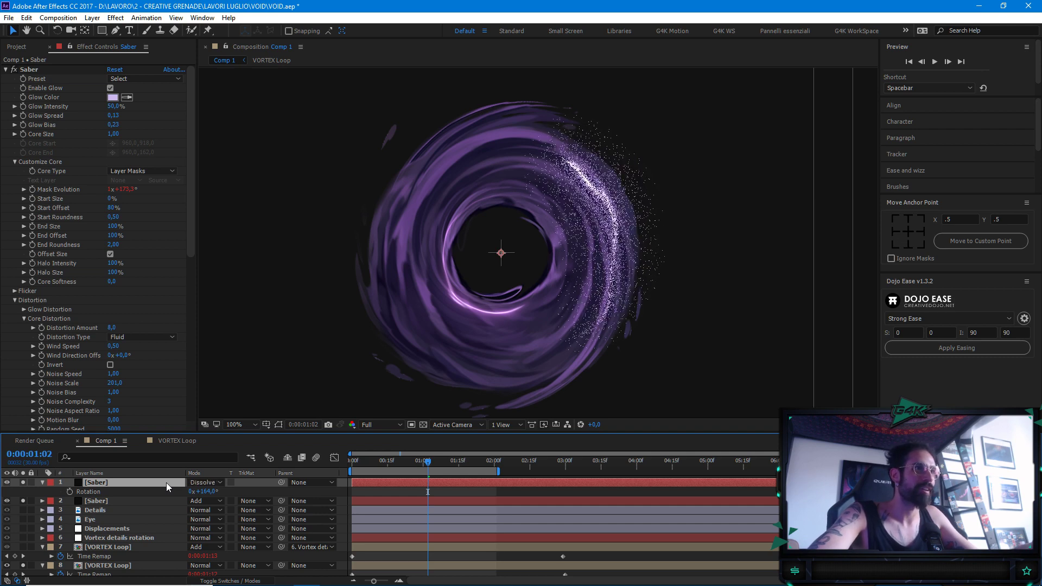
pyautogui.hotkey('shift', '-')
pyautogui.hotkey('shift', '-')
pyautogui.hotkey('shift', '-')
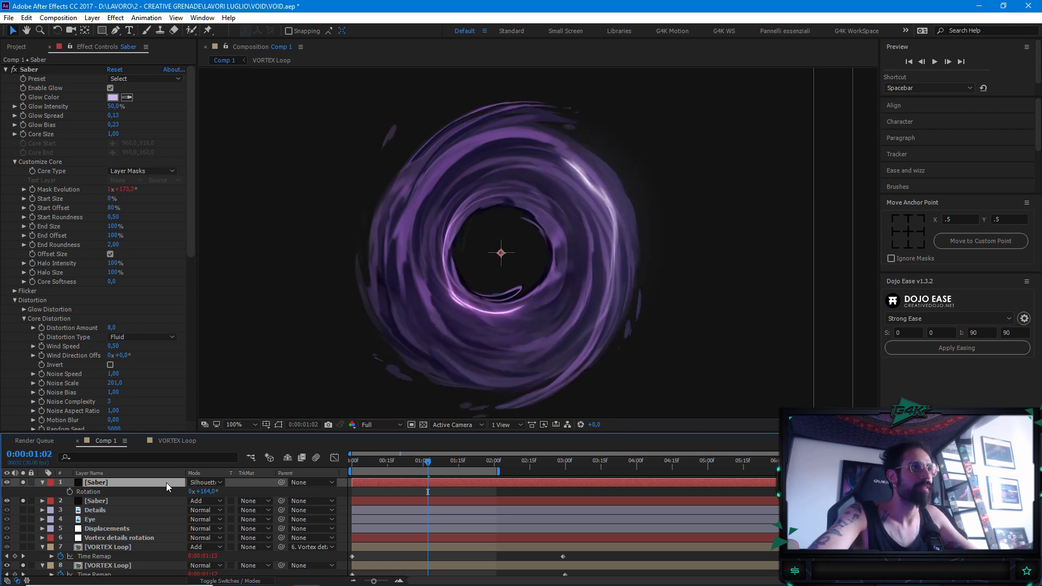
pyautogui.hotkey('shift', '-')
pyautogui.hotkey('shift', '-')
pyautogui.hotkey('shift', '-')
pyautogui.hotkey('shift', '-')
pyautogui.hotkey('shift', '-')
pyautogui.hotkey('shift', '-')
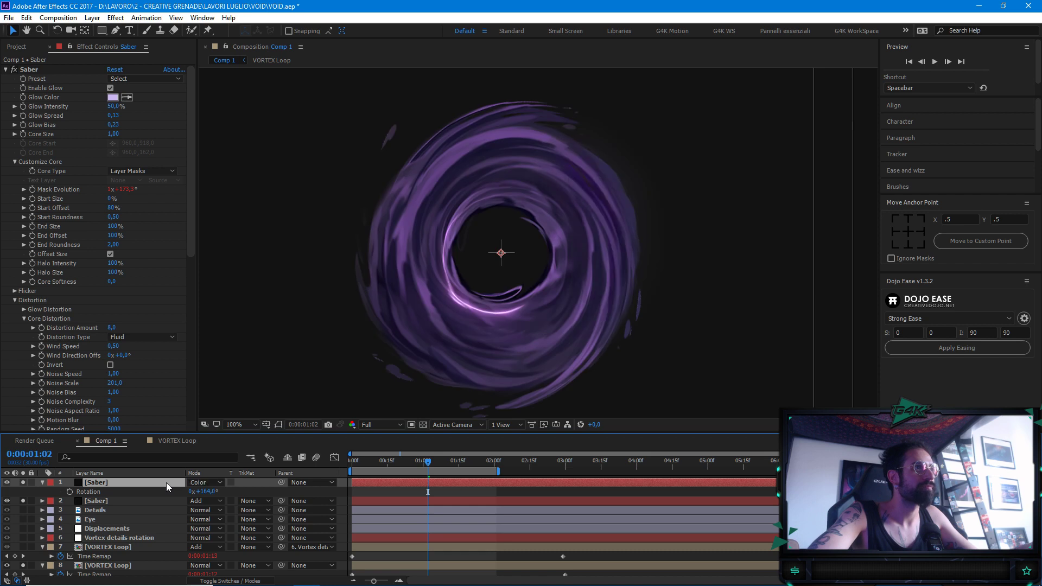
pyautogui.hotkey('shift', '-')
pyautogui.hotkey('shift', '-')
pyautogui.hotkey('shift', '-')
pyautogui.hotkey('shift', '-')
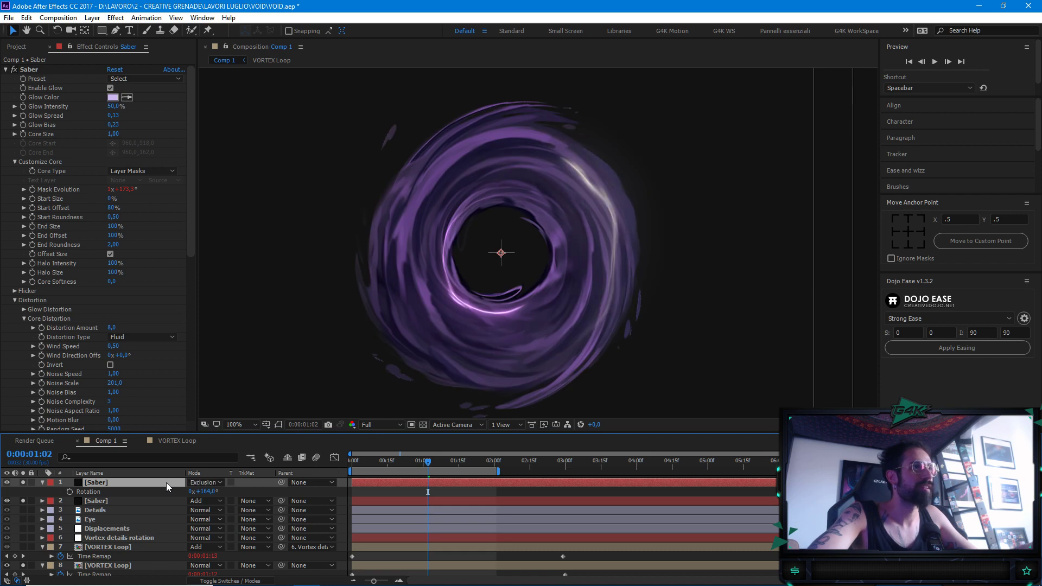
pyautogui.hotkey('shift', '-')
pyautogui.hotkey('shift', '-')
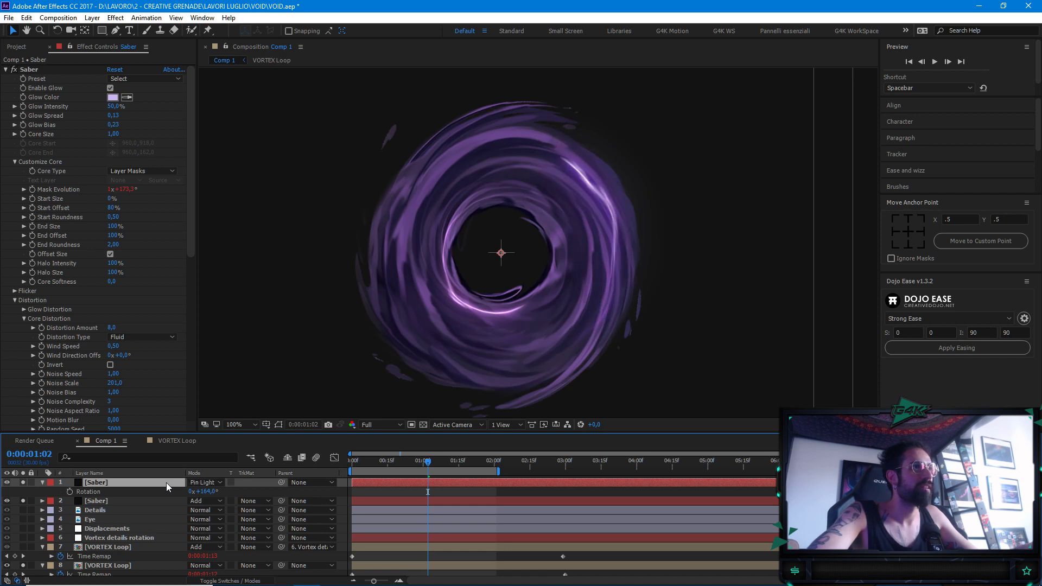
pyautogui.hotkey('shift', '-')
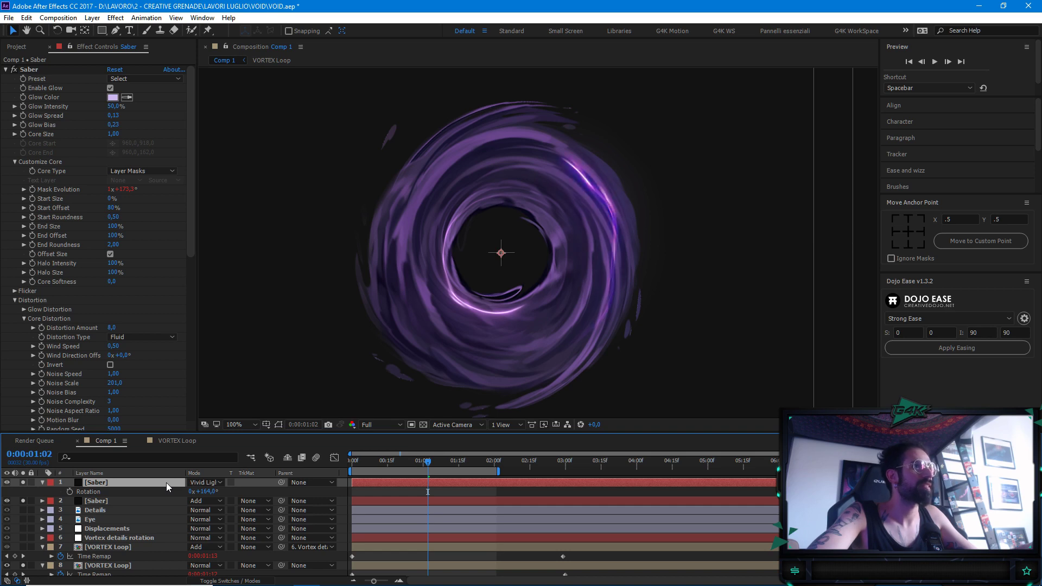
# Inspect the Vivid Light beam on the vortex's outer edge up close and preview the animation from the first frame
pyautogui.scroll(4, 636, 268)
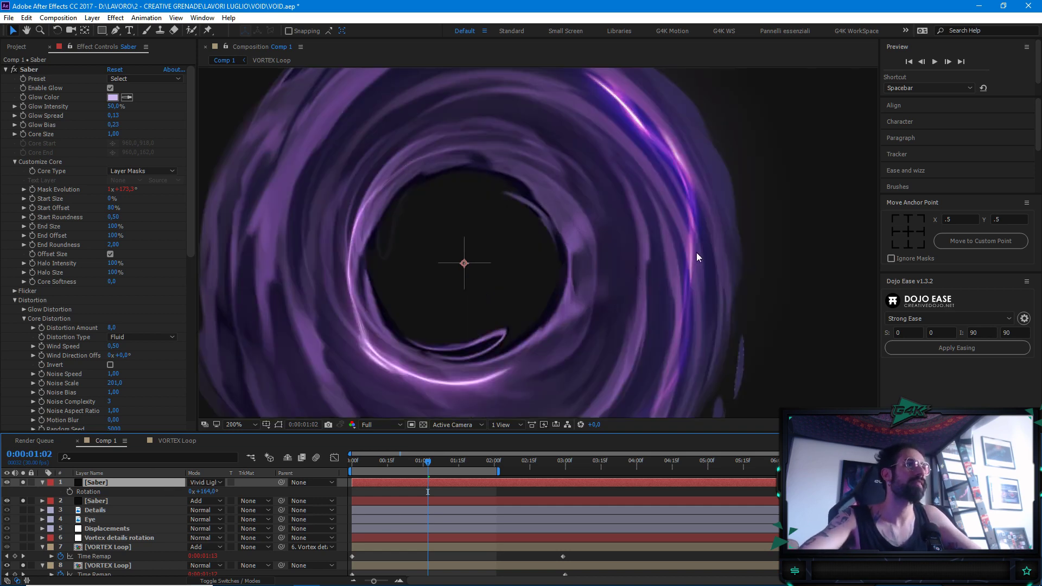
pyautogui.scroll(-4, 674, 230)
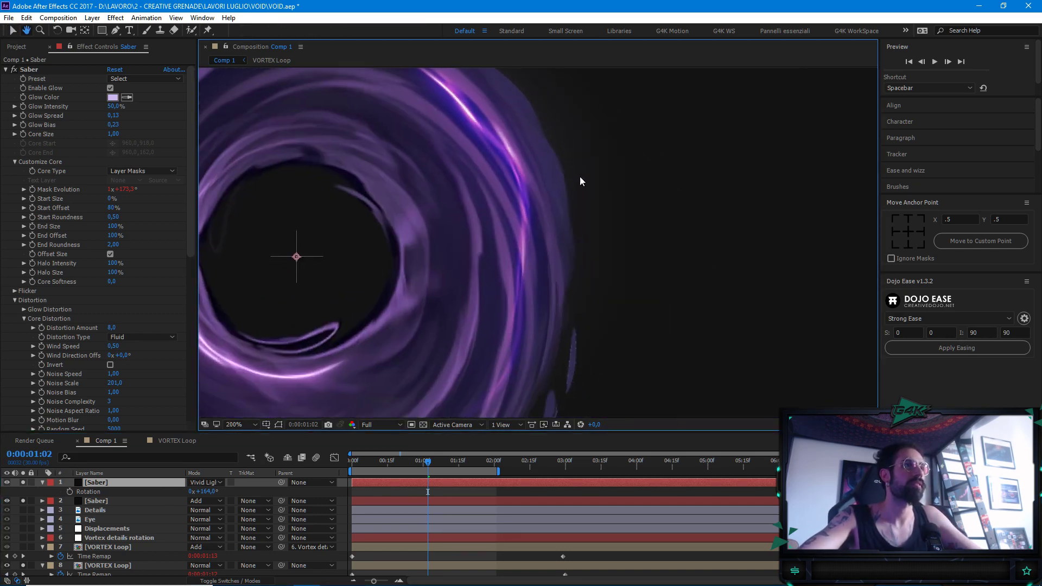
pyautogui.scroll(4, 553, 235)
pyautogui.moveTo(554, 235); pyautogui.dragTo(554, 361)
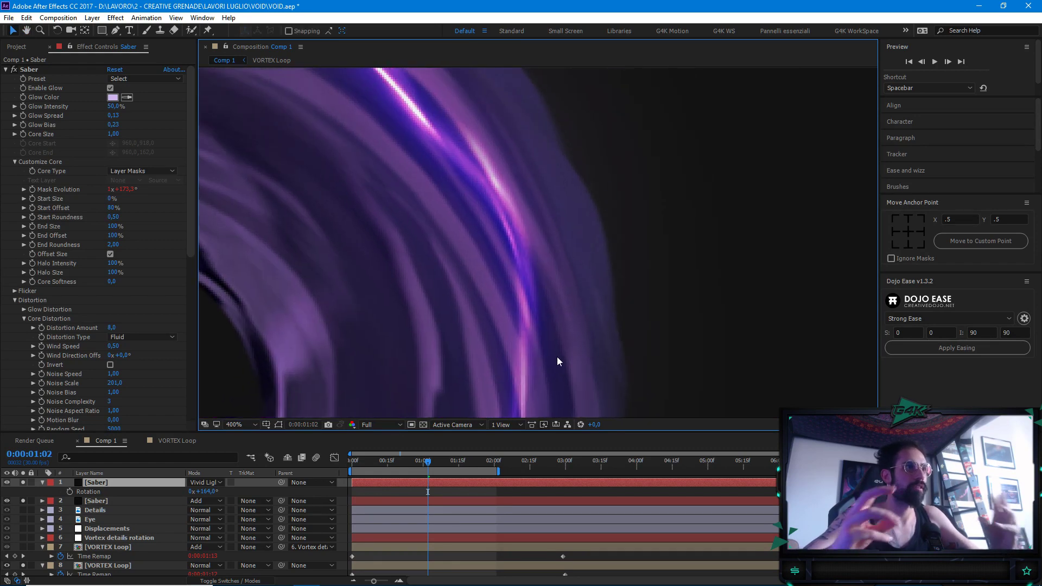
pyautogui.moveTo(682, 262); pyautogui.dragTo(700, 369)
pyautogui.scroll(-3, 545, 354)
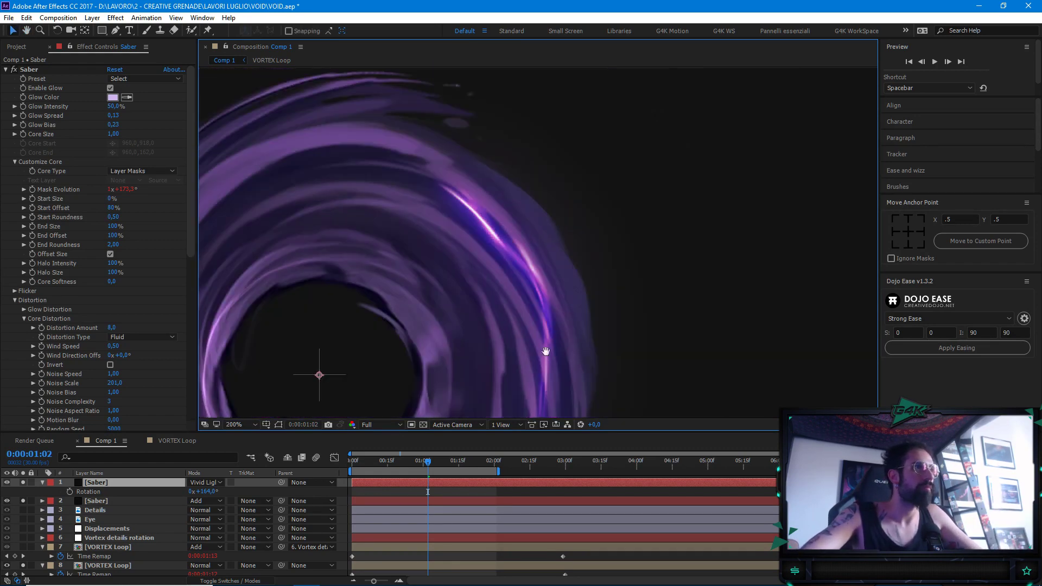
pyautogui.scroll(3, 539, 278)
pyautogui.scroll(-5, 544, 319)
pyautogui.scroll(2, 619, 301)
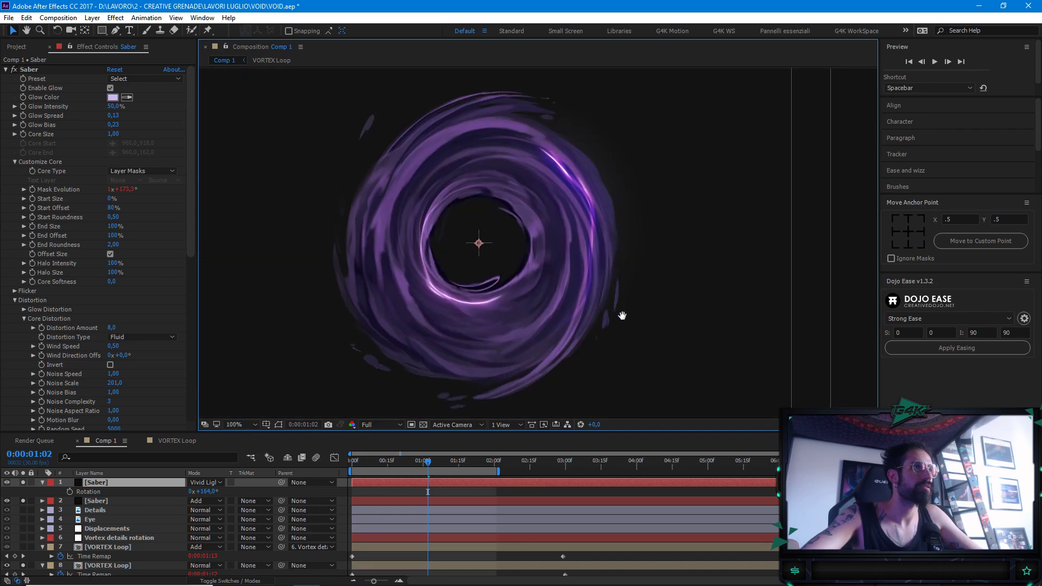
pyautogui.press('Home')
pyautogui.press('space')
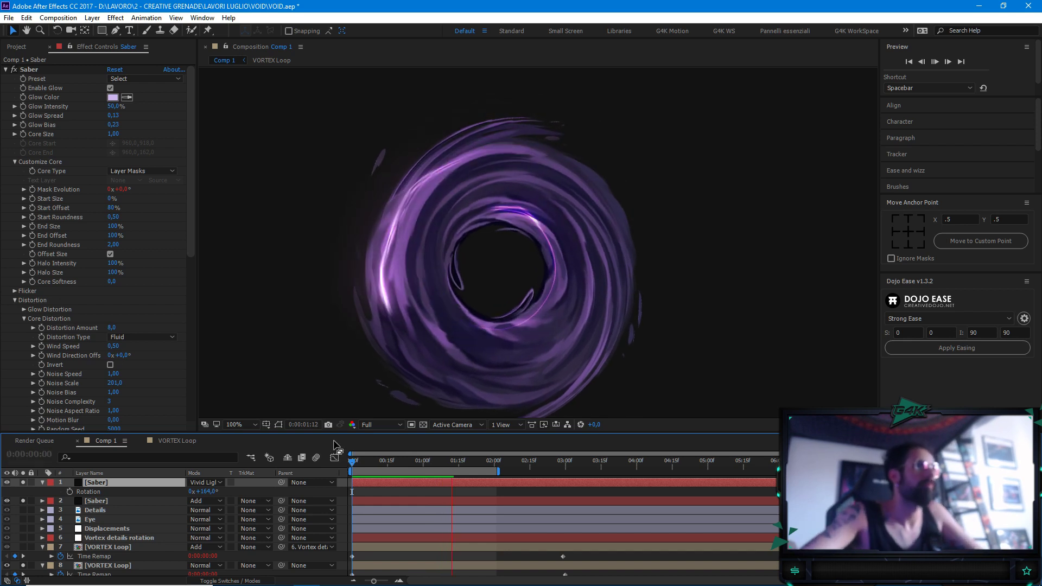
pyautogui.press('space')
# Set the Saber copy's blending mode to Add and preview the two beams
pyautogui.click(204, 483)
pyautogui.click(244, 126)
pyautogui.press('space')
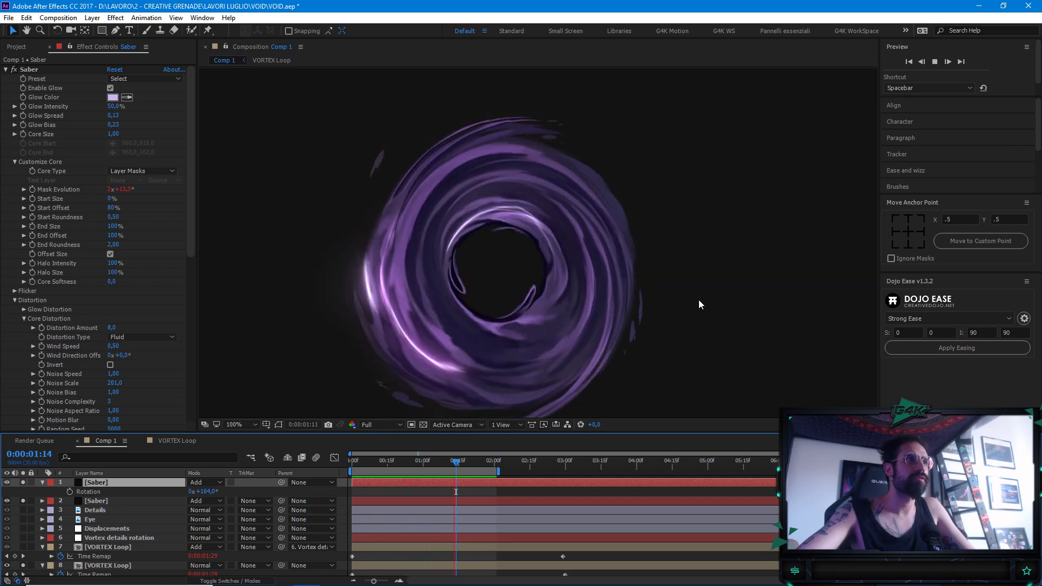
pyautogui.press('space')
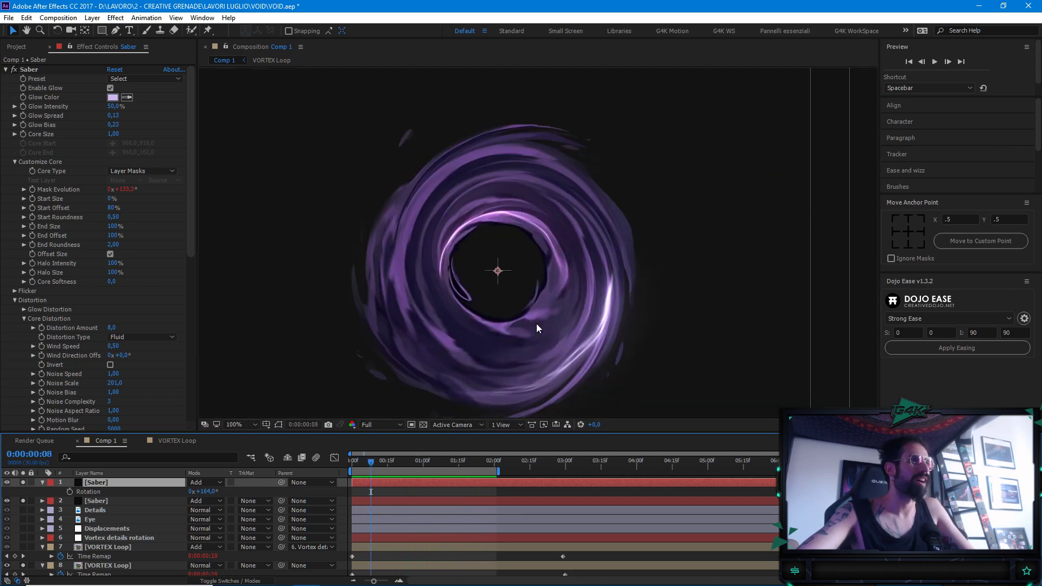
pyautogui.press('space')
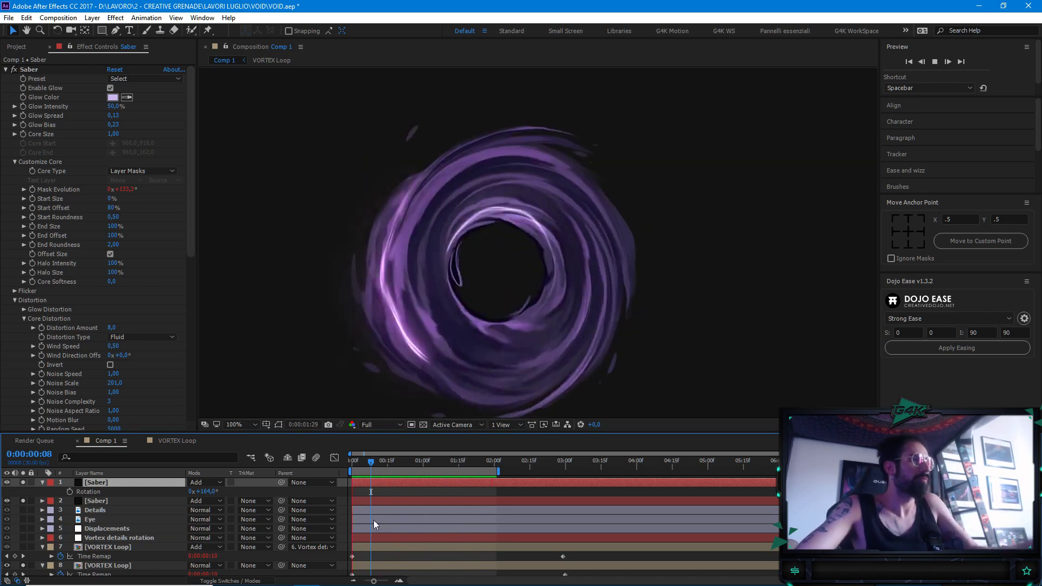
pyautogui.press('space')
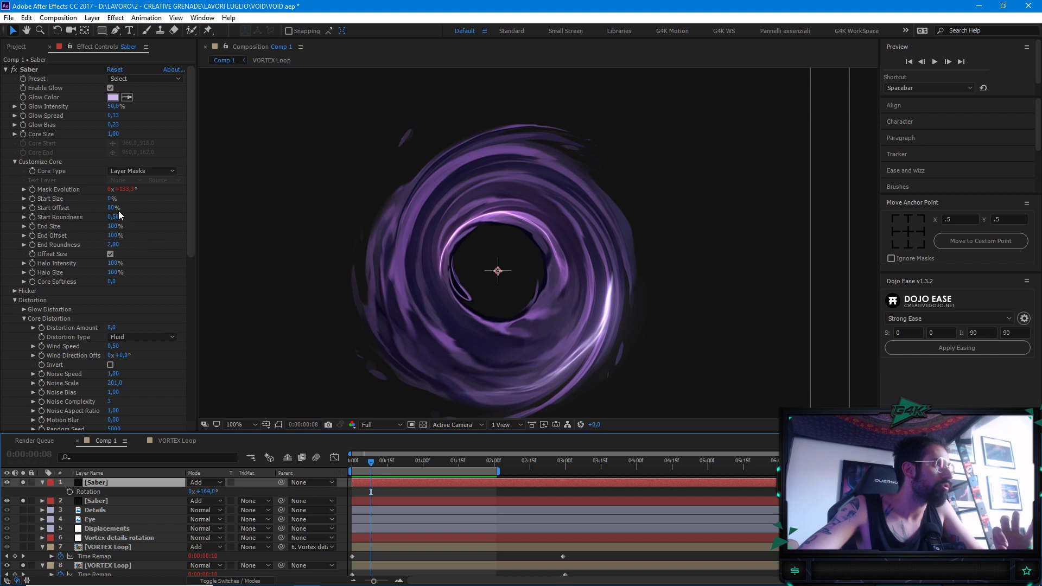
# Set the Saber copy's Start Offset to 95% and preview the shortened beam
pyautogui.moveTo(111, 208); pyautogui.dragTo(119, 212)
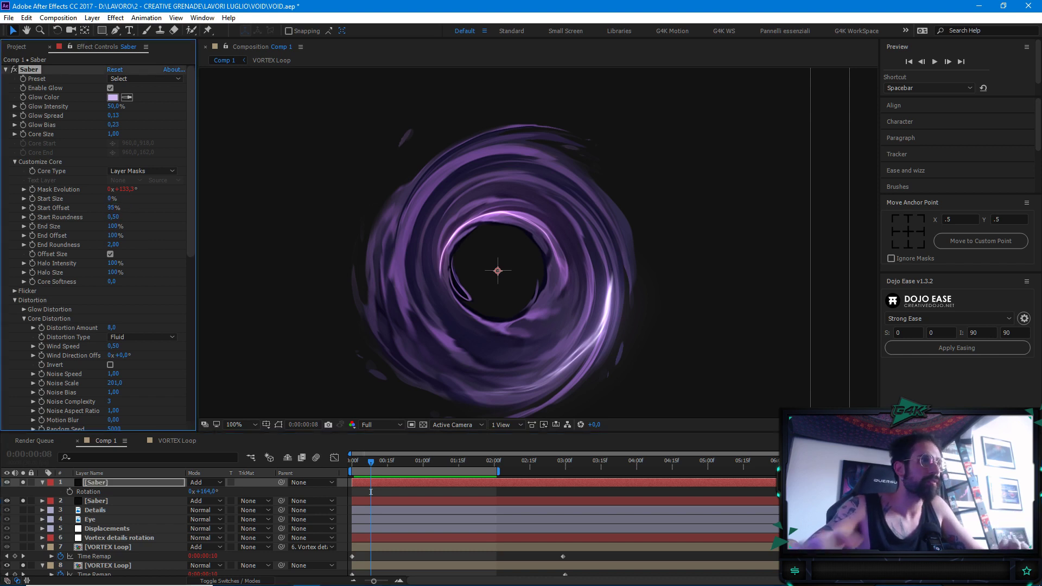
pyautogui.press('space')
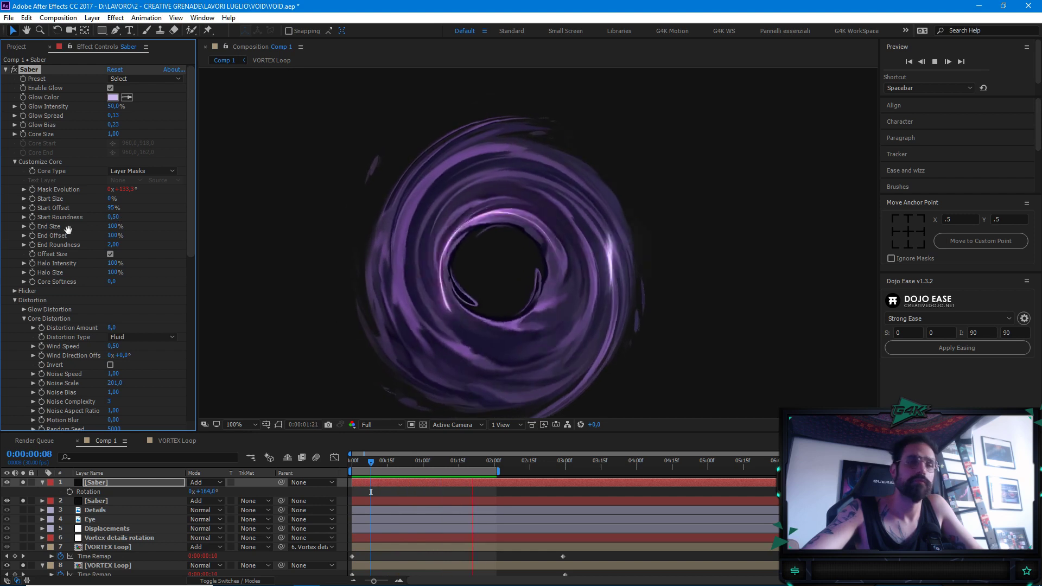
pyautogui.press('space')
# Hide the Saber copy, preview the original beam alone from the first frame, and show the copy again
pyautogui.click(23, 482)
pyautogui.press('space')
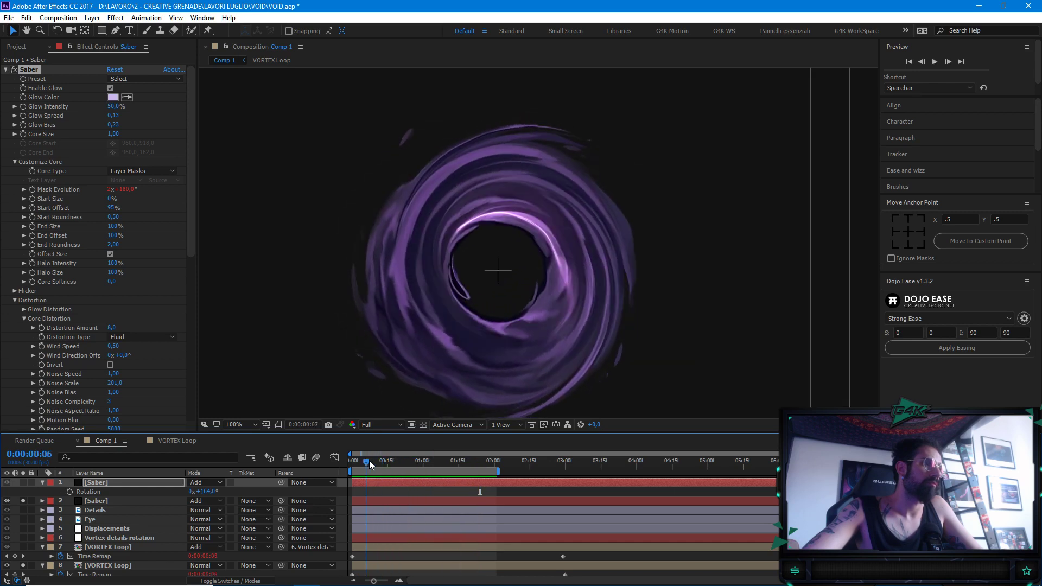
pyautogui.click(356, 456)
pyautogui.press('space')
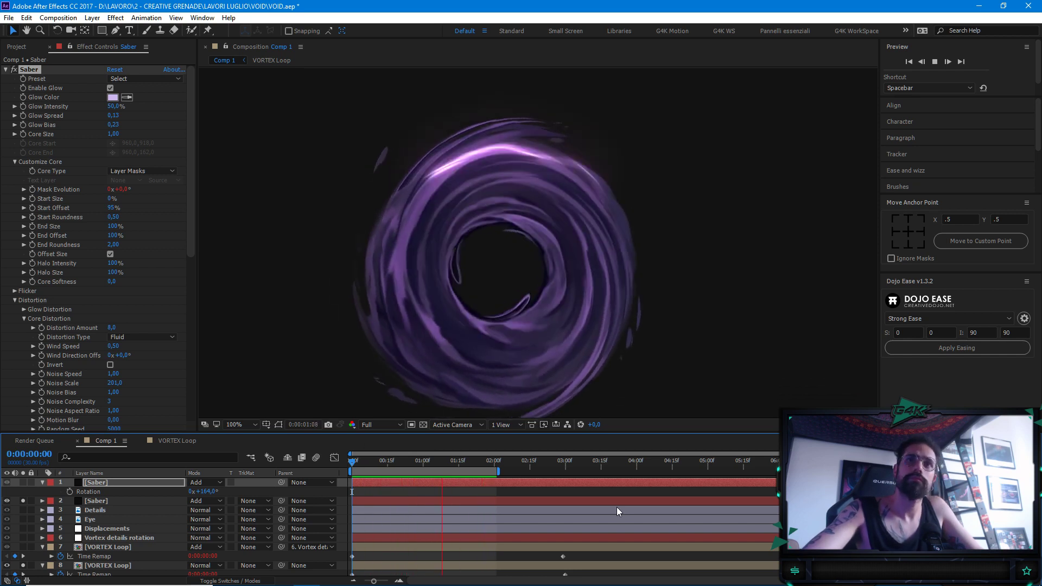
pyautogui.press('space')
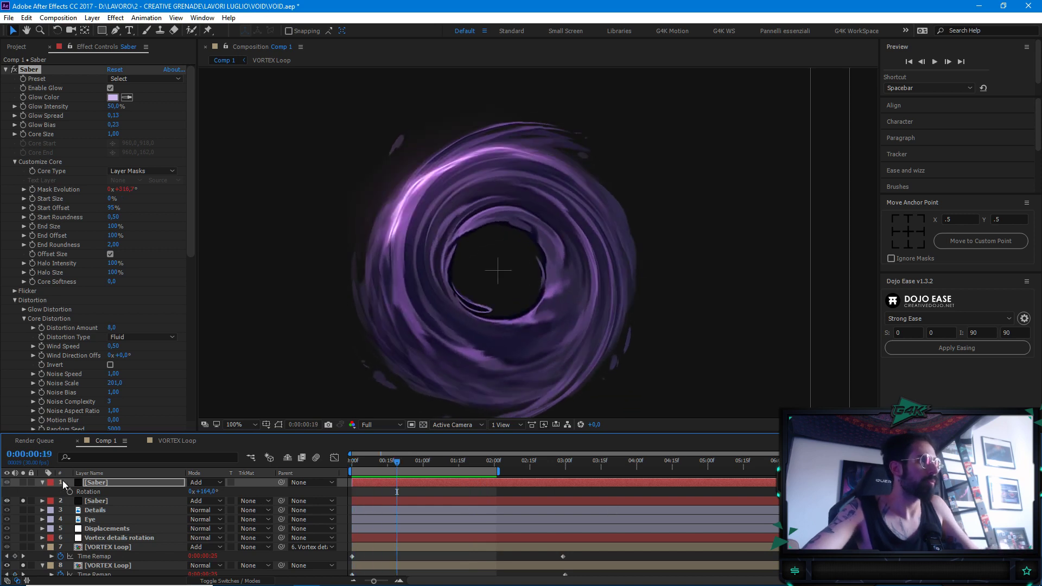
pyautogui.press('pageup')
pyautogui.press('pageup')
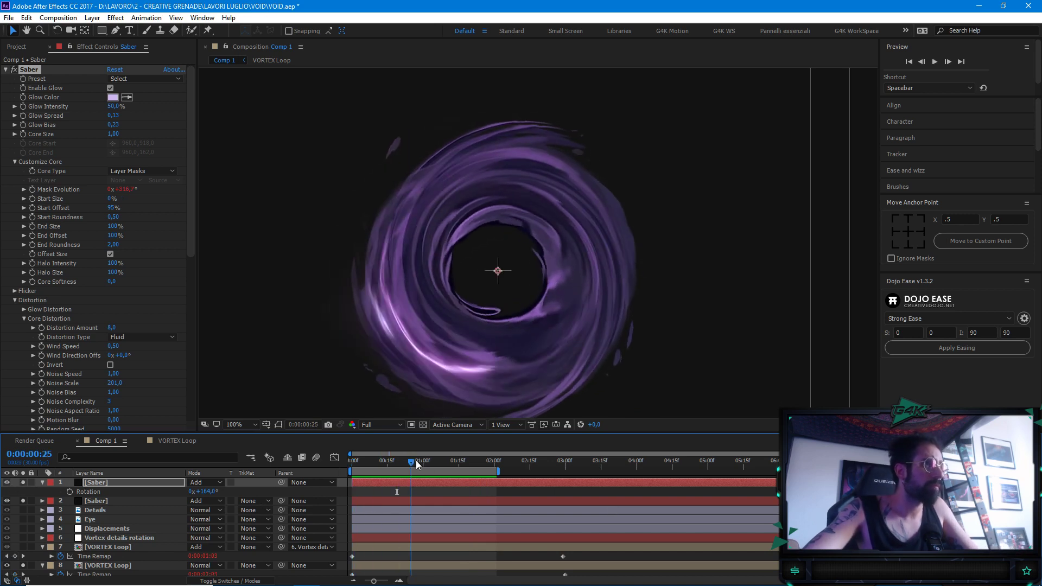
# Set the Saber copy's Core Size to 0,5 and check the thinner beam at other frames
pyautogui.scroll(2, 486, 314)
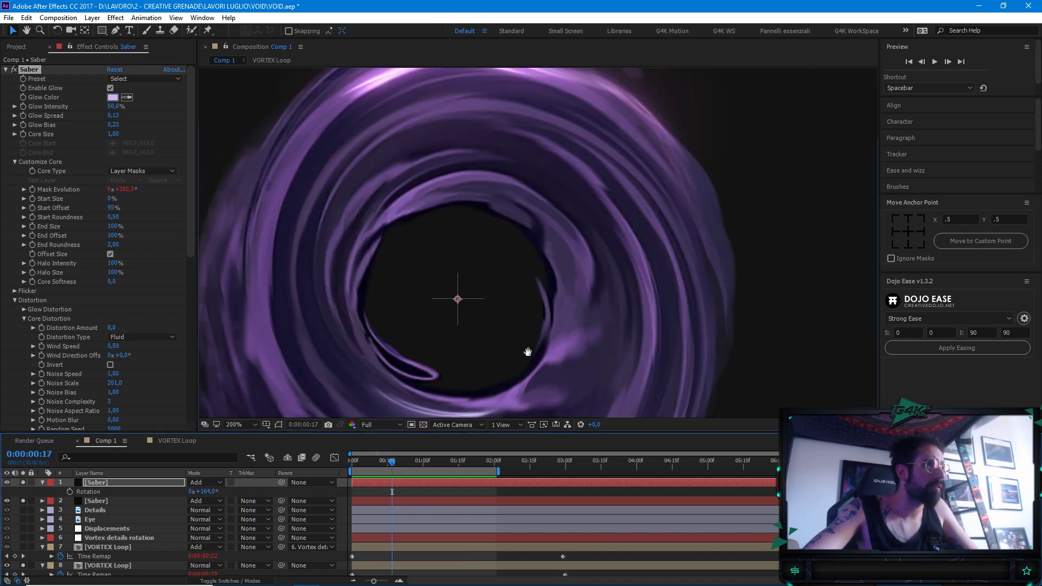
pyautogui.click(113, 134)
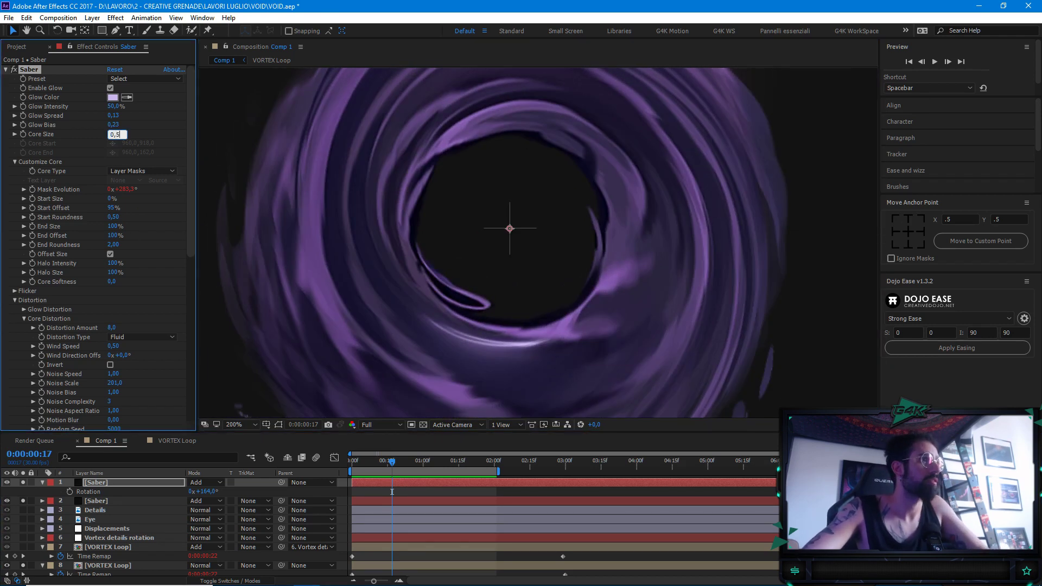
pyautogui.press('Return')
pyautogui.press(',')
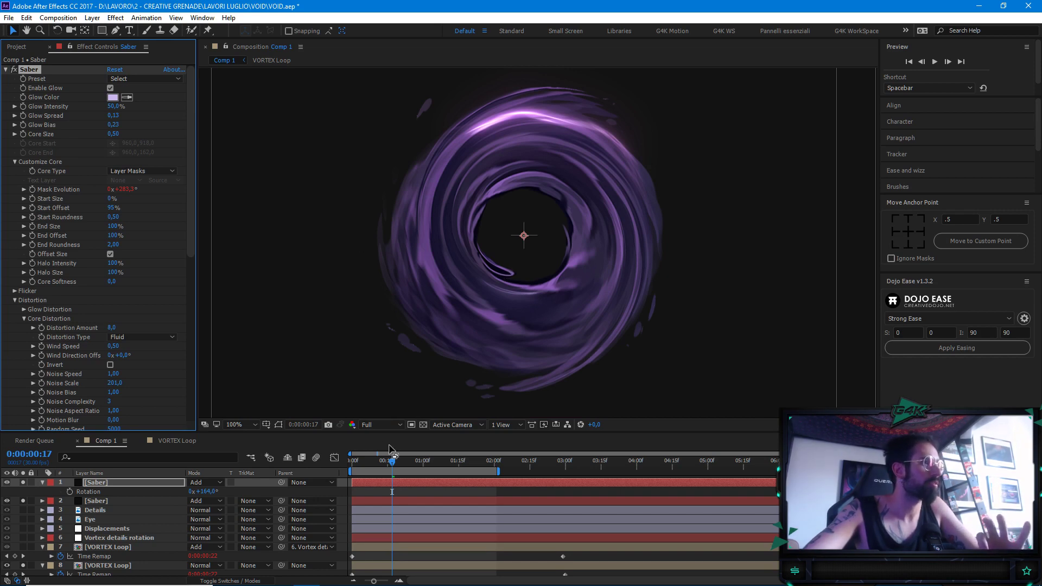
pyautogui.moveTo(386, 466); pyautogui.dragTo(416, 462)
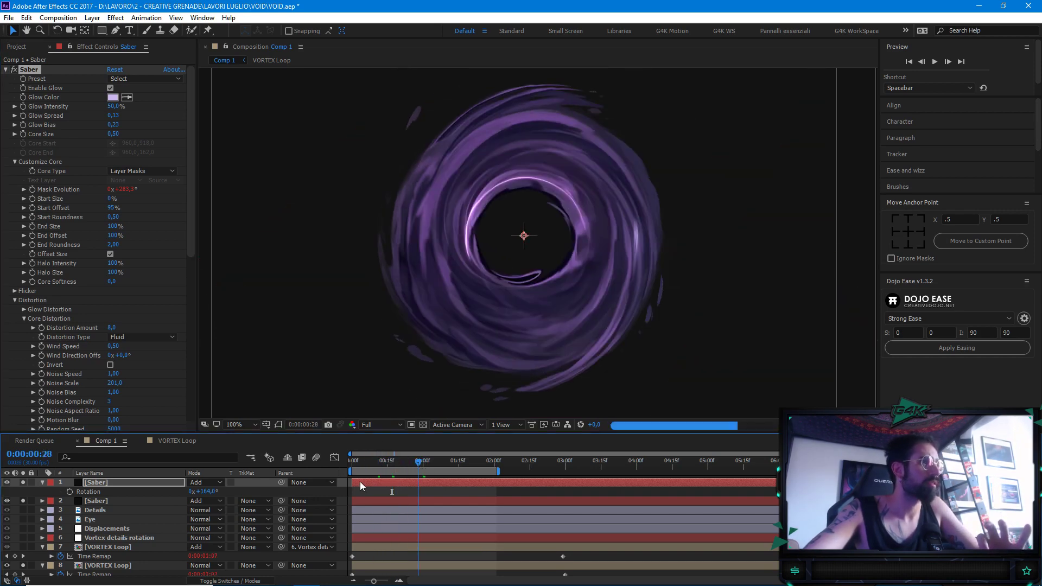
# Set the original Saber layer's Core Size to 0,5 and preview both beams around the vortex
pyautogui.click(128, 503)
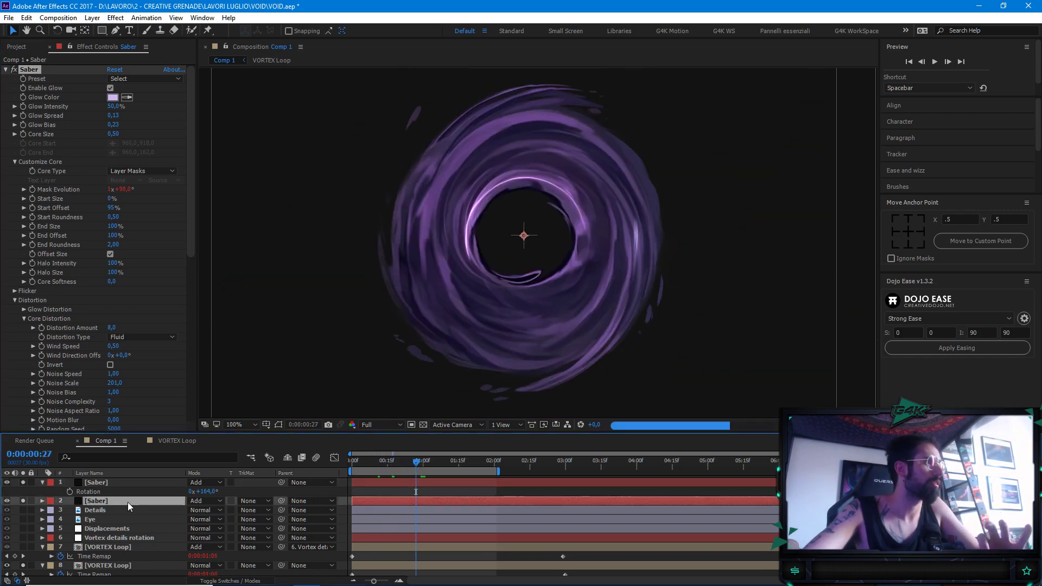
pyautogui.click(7, 70)
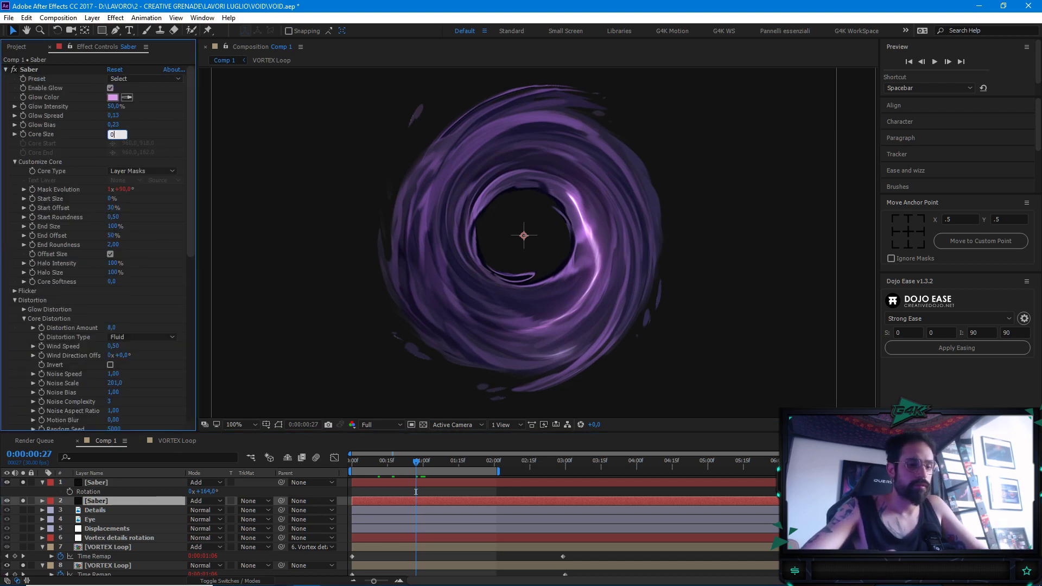
pyautogui.write('0,5')
pyautogui.press('Return')
pyautogui.press('.')
pyautogui.press(',')
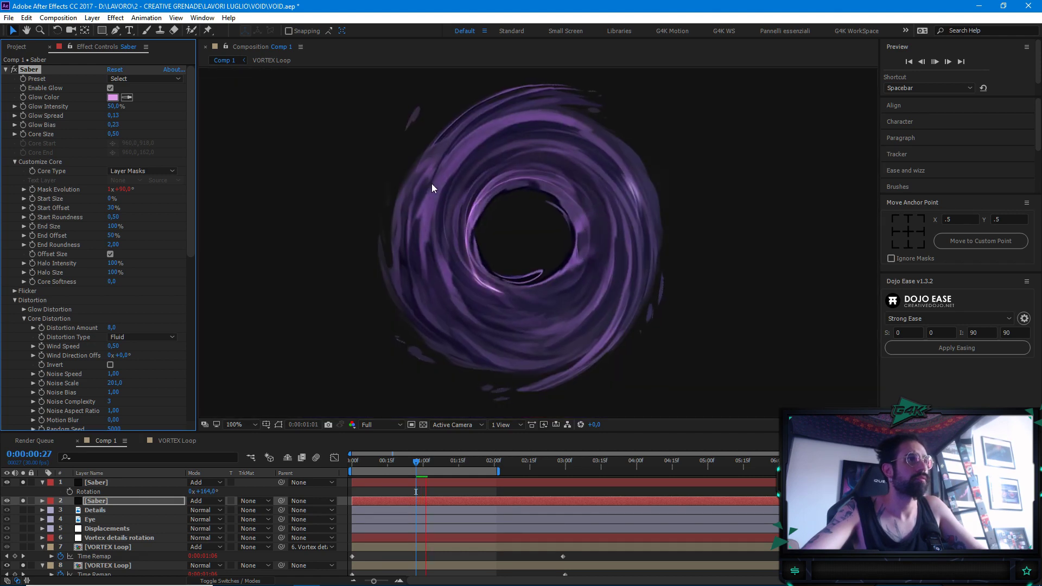
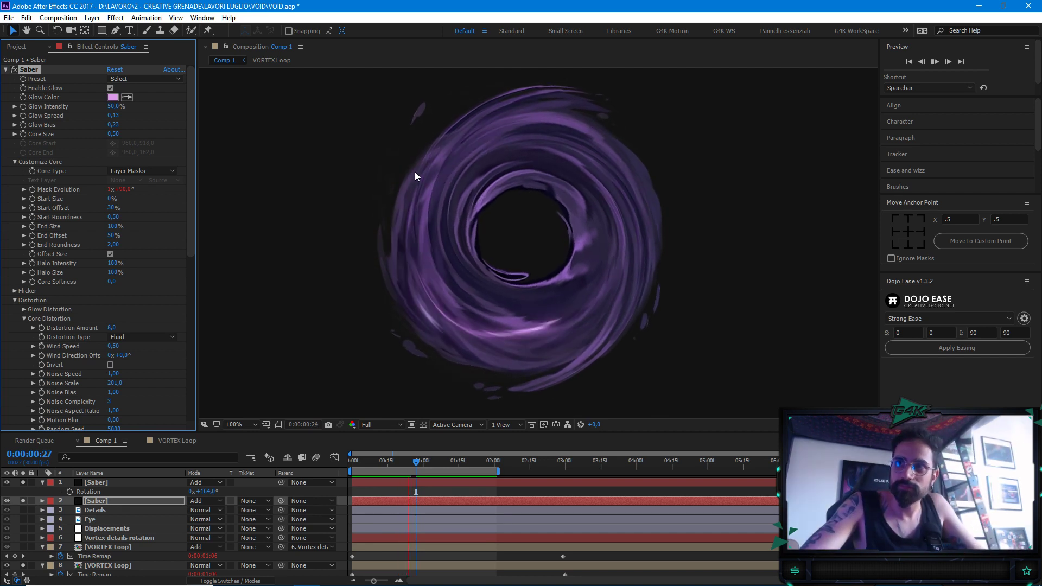
pyautogui.press('space')
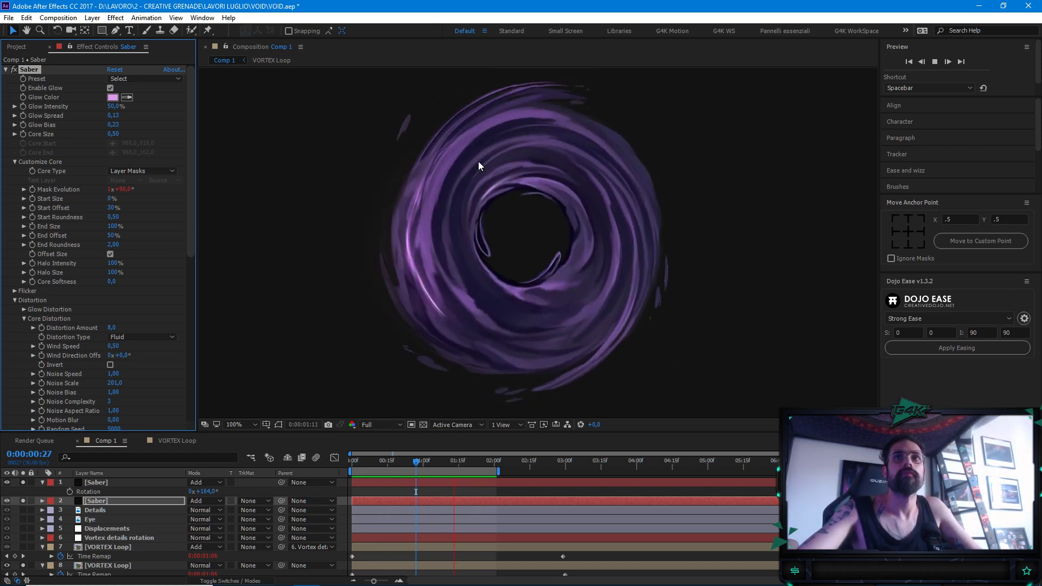
# Duplicate the topmost Saber layer at 0:00:01:06 and set the new copy's rotation to 6°
pyautogui.press('space')
pyautogui.click(425, 458)
pyautogui.moveTo(424, 458)
pyautogui.mouseDown()
pyautogui.moveTo(407, 455)
pyautogui.moveTo(431, 464)
pyautogui.mouseUp()
pyautogui.click(129, 483)
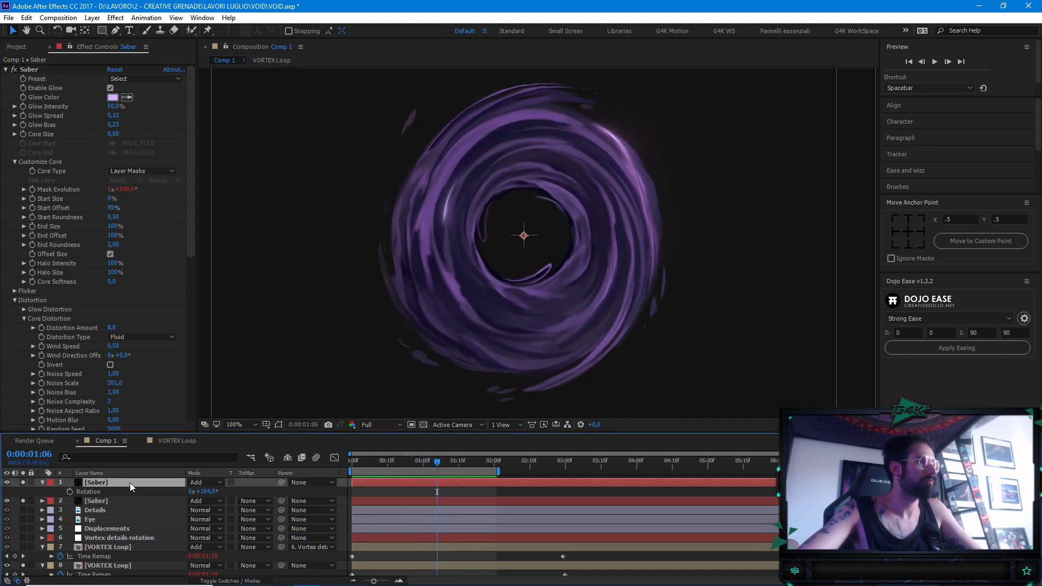
pyautogui.hotkey('ctrl', 'd')
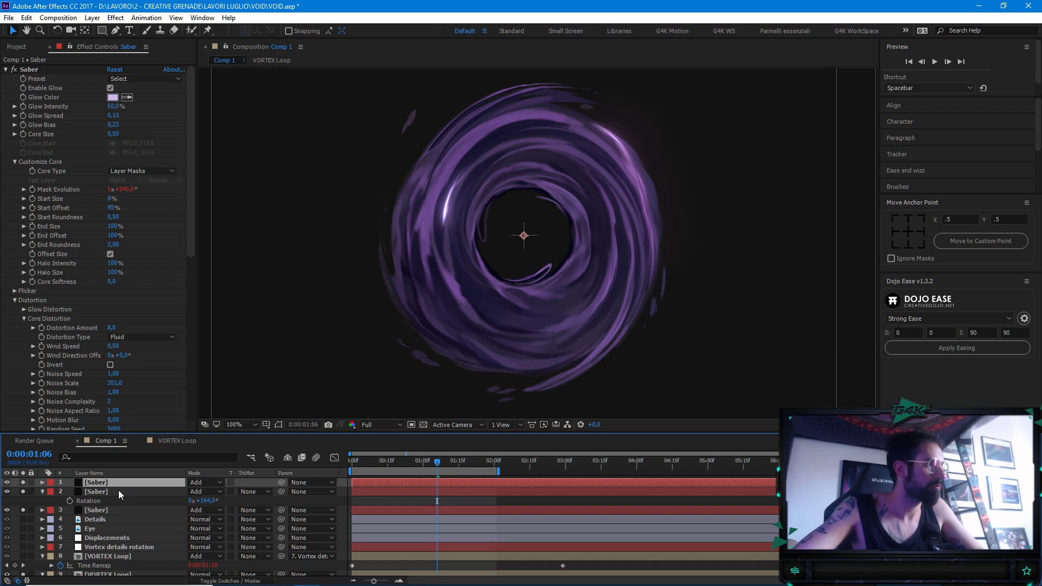
pyautogui.click(118, 489)
pyautogui.click(111, 486)
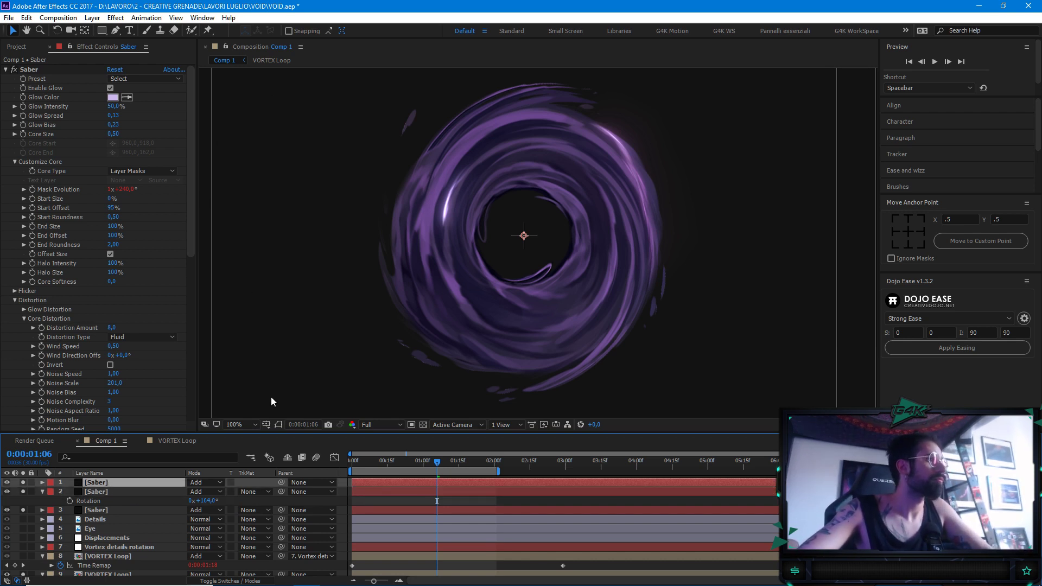
pyautogui.press('r')
pyautogui.moveTo(208, 494); pyautogui.dragTo(119, 472)
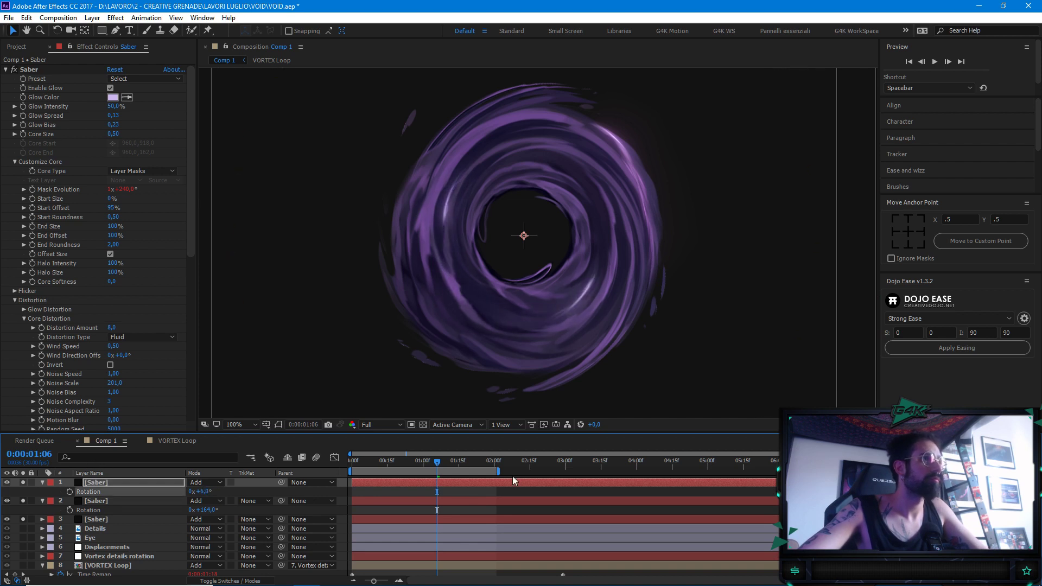
# Set the new Saber copy's Start Offset to 40% and End Offset to 50%
pyautogui.click(187, 210)
pyautogui.scroll(-1, 188, 211)
pyautogui.scroll(1, 189, 211)
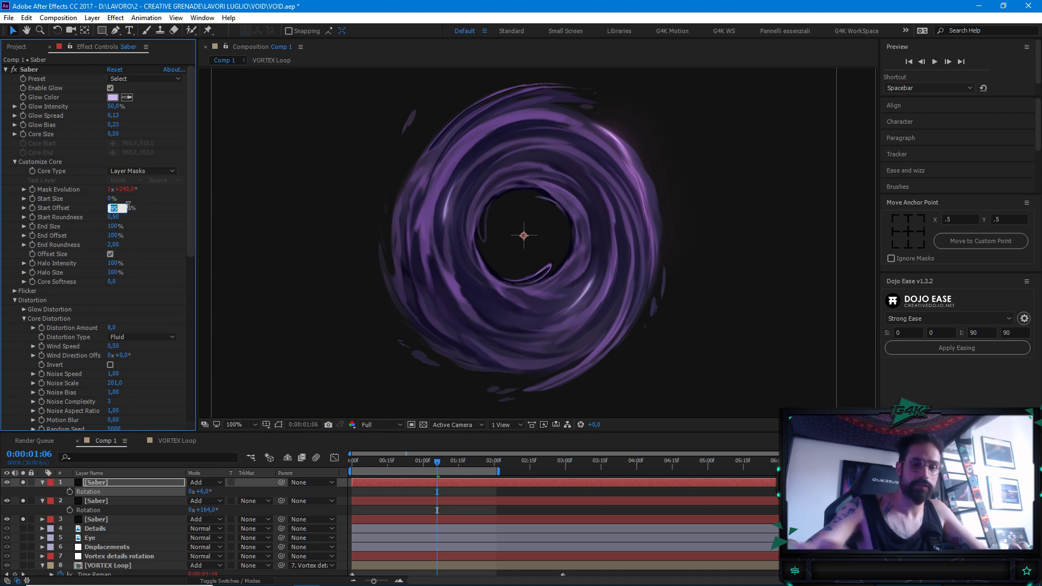
pyautogui.write('40')
pyautogui.press('Return')
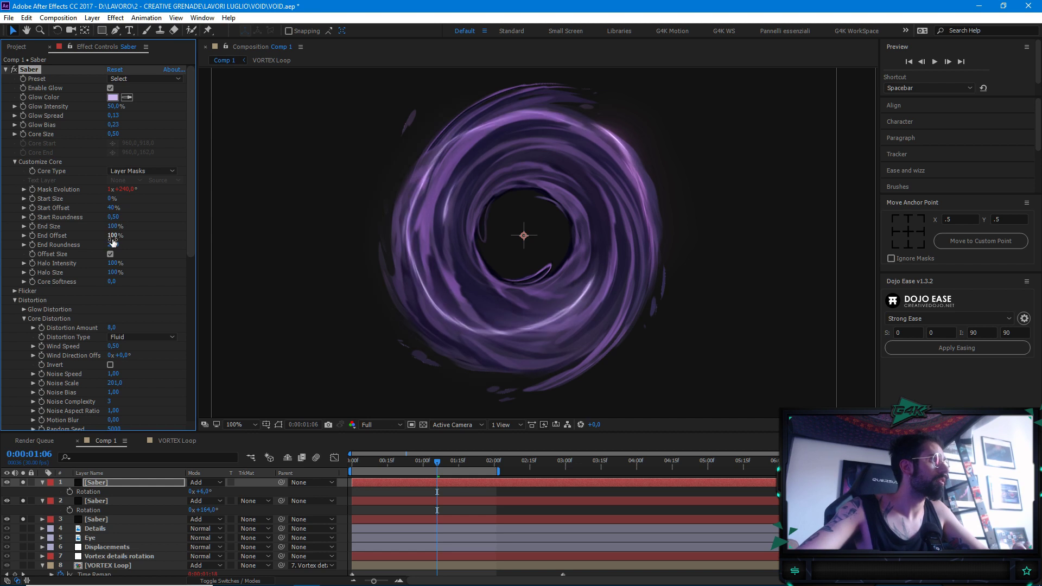
pyautogui.write('50')
pyautogui.press('Return')
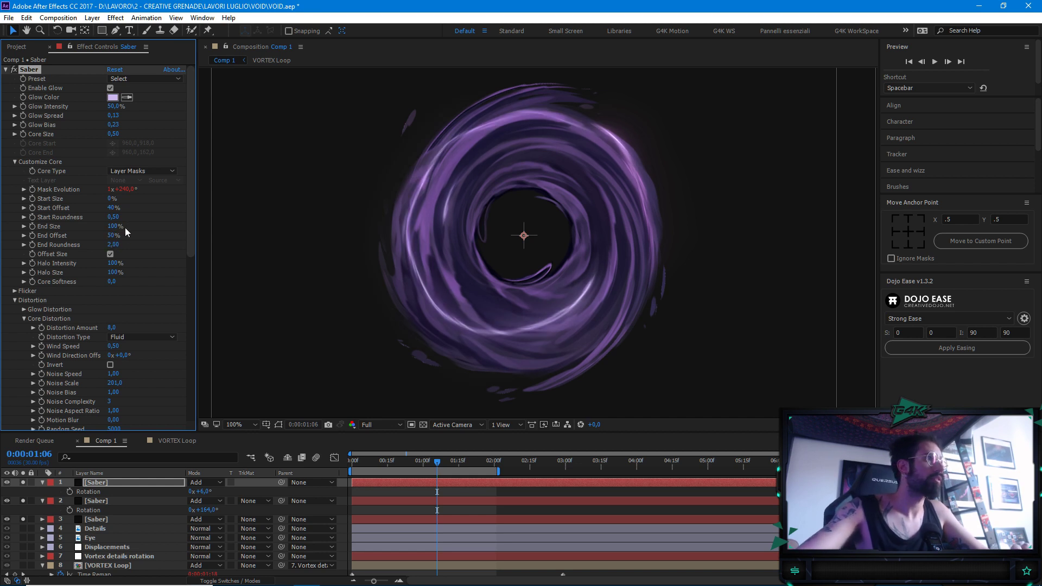
# Preview the new beam, temporarily unsolo the other two Saber layers to inspect it alone around 0:00:00:19, and solo them again
pyautogui.press('space')
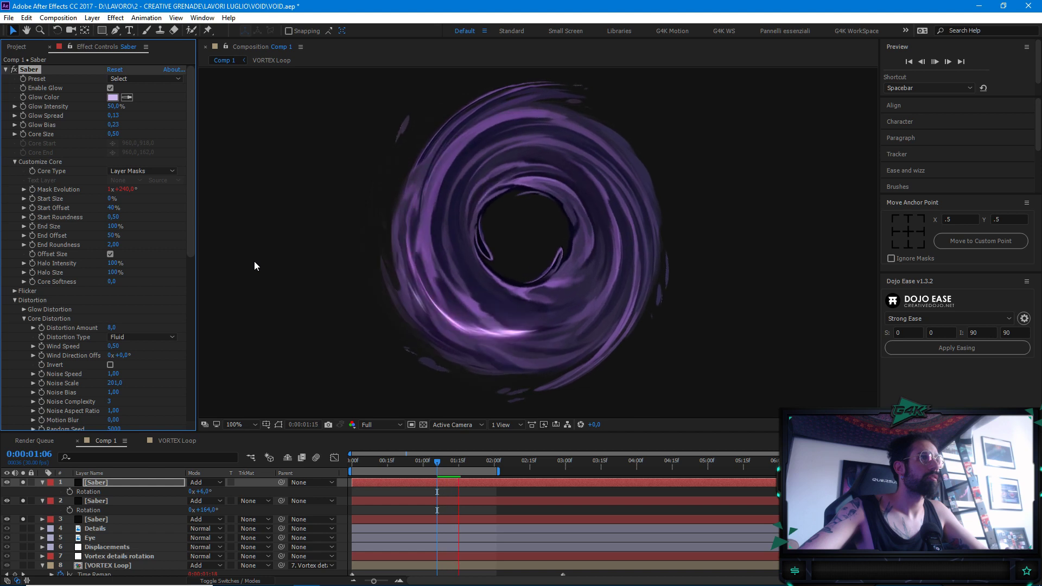
pyautogui.press('space')
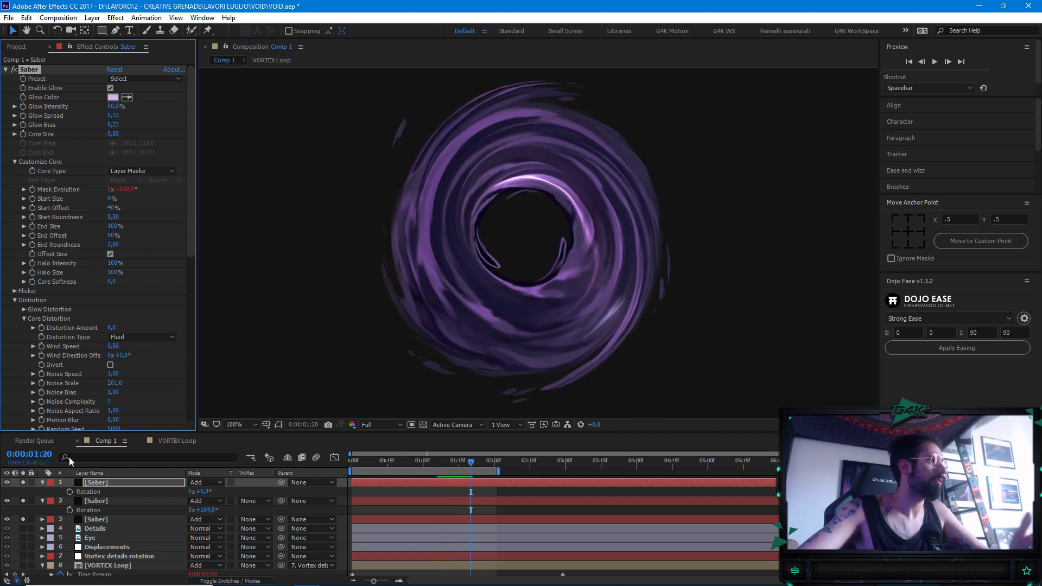
pyautogui.click(24, 501)
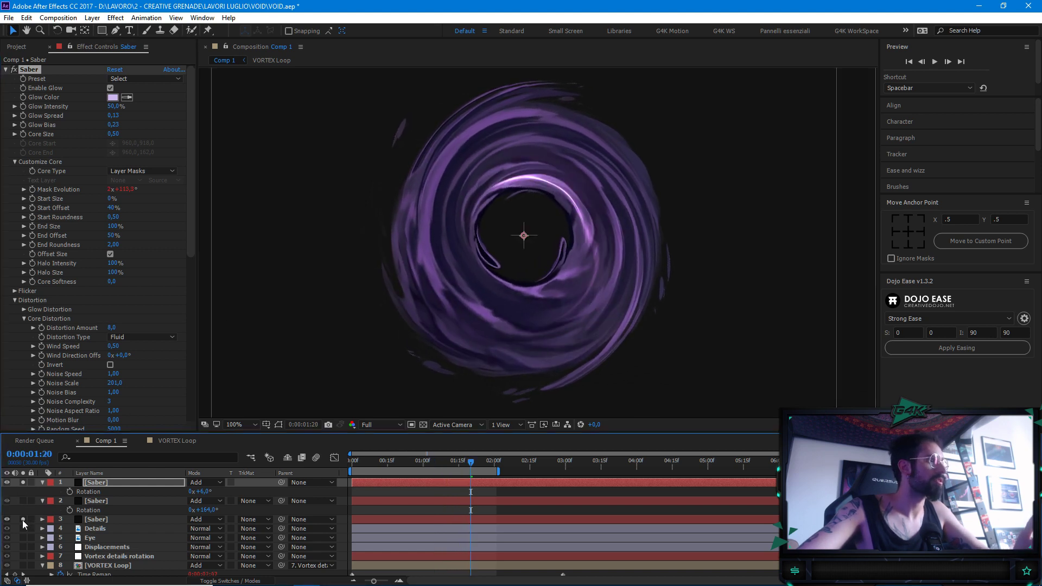
pyautogui.click(22, 519)
pyautogui.moveTo(471, 461); pyautogui.dragTo(397, 462)
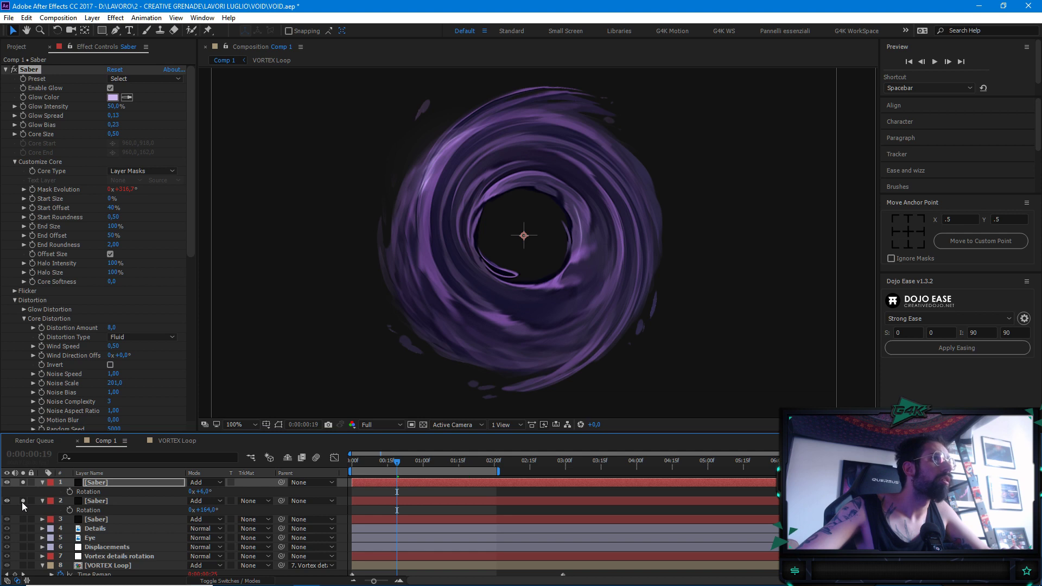
pyautogui.click(22, 518)
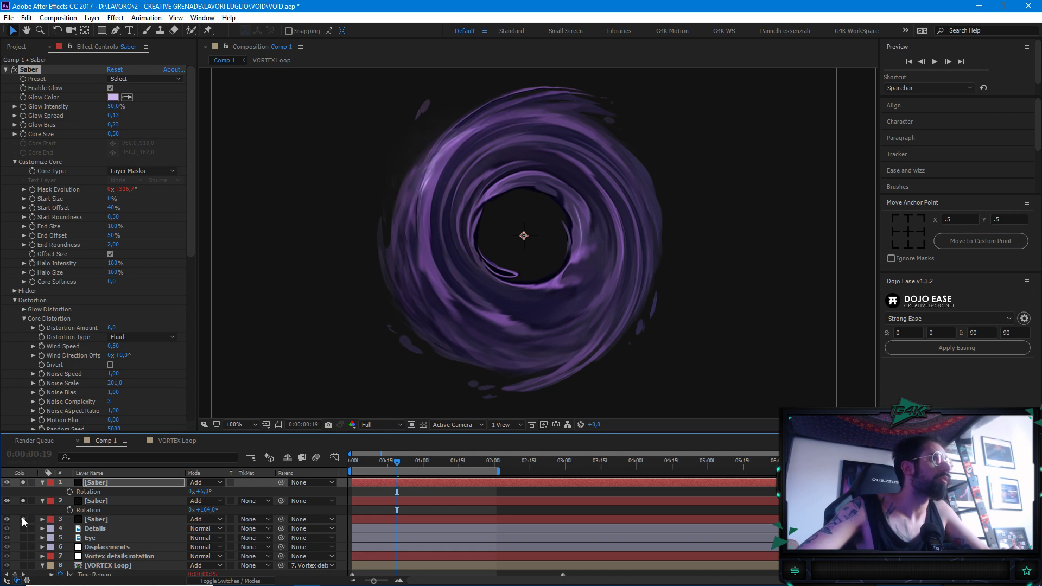
# Set the topmost Saber layer's rotation to 180°, preview the three beams, and collapse the layers' revealed properties
pyautogui.click(105, 483)
pyautogui.click(190, 239)
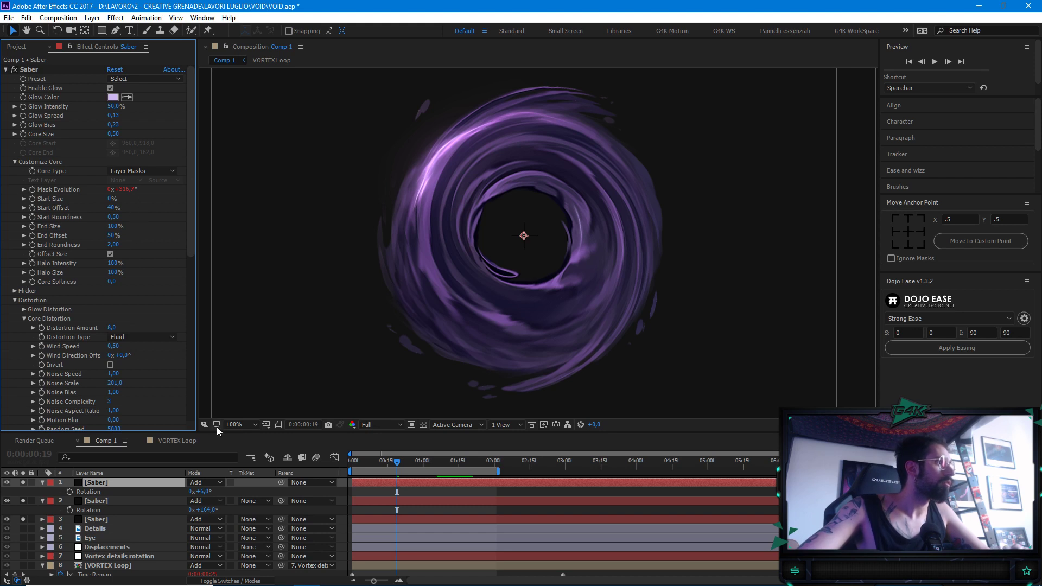
pyautogui.click(206, 492)
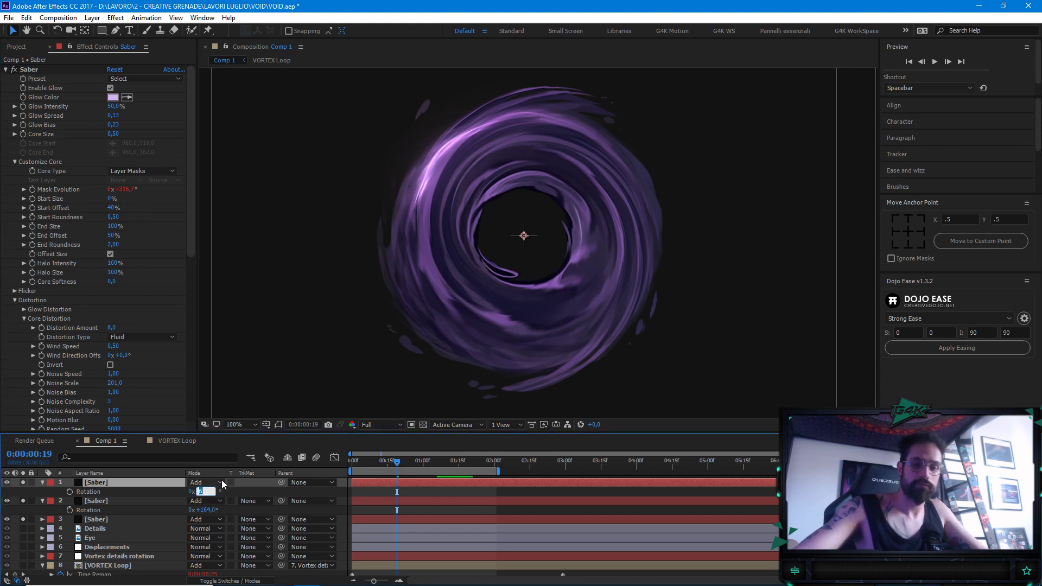
pyautogui.write('180')
pyautogui.press('Return')
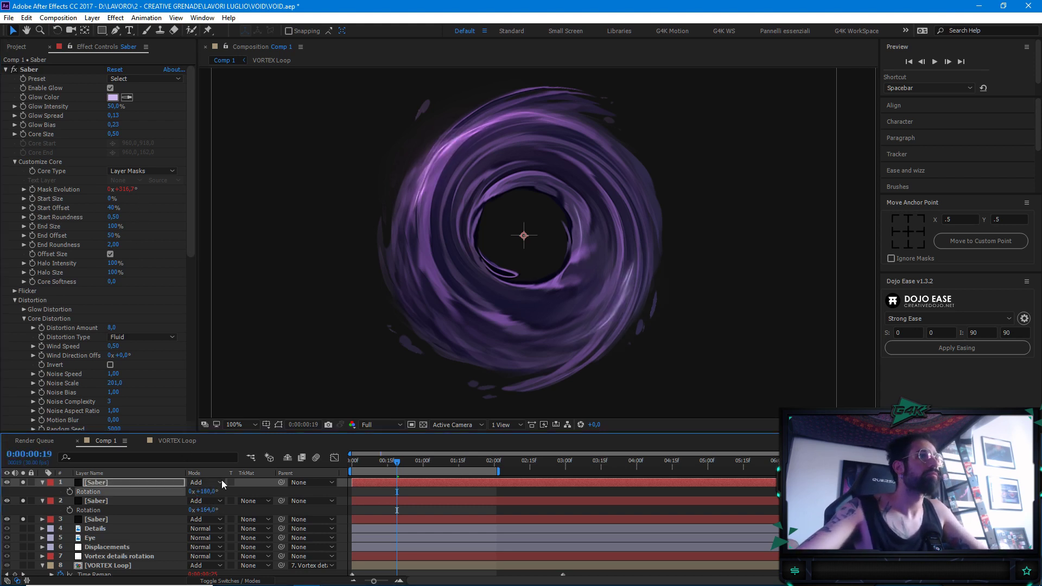
pyautogui.press('space')
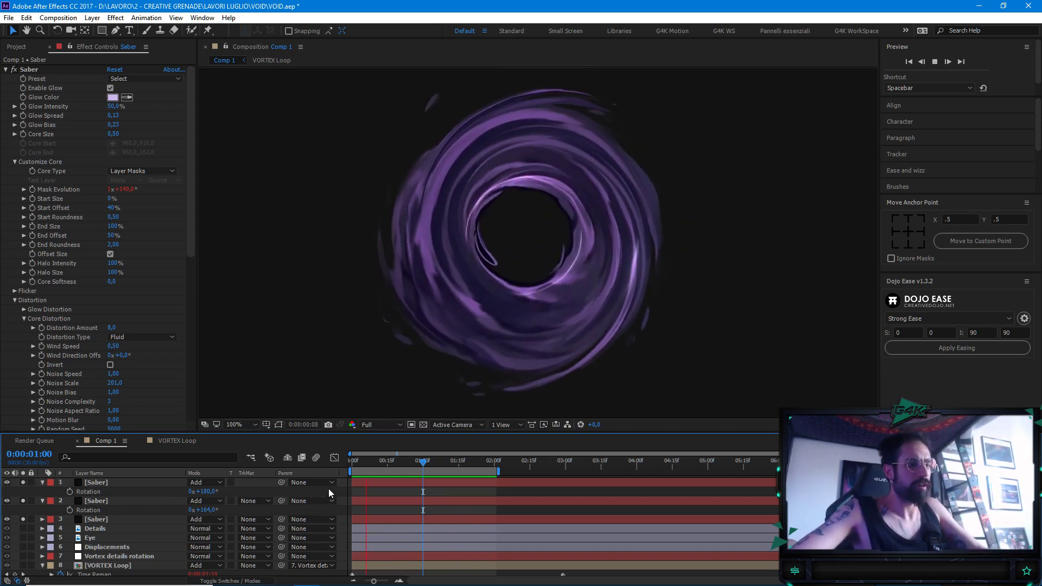
pyautogui.press('u')
pyautogui.press('space')
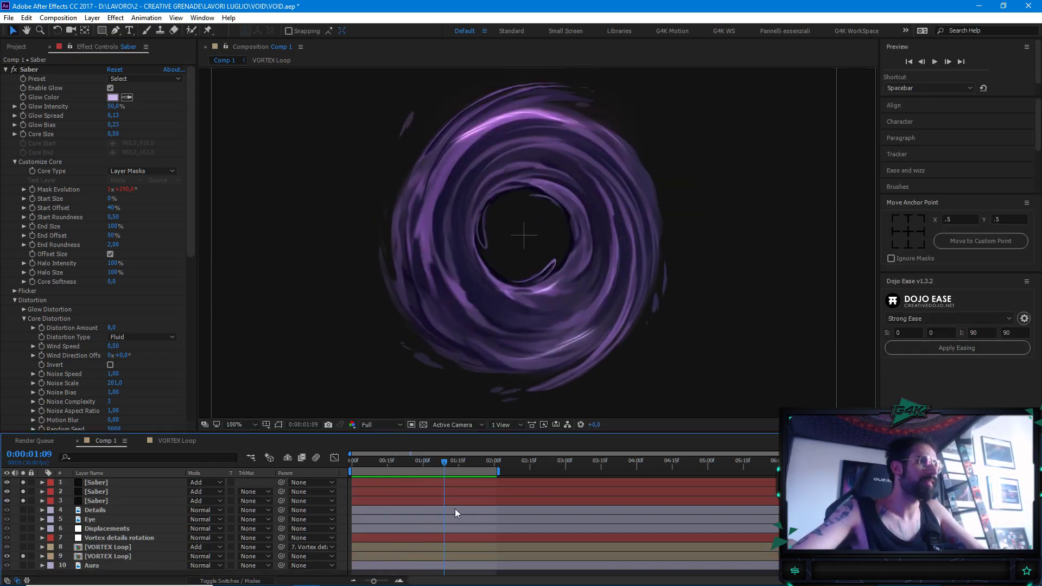
# Create a new 1920 x 1080 px solid layer named Stardust
pyautogui.rightClick(347, 486)
pyautogui.moveTo(383, 368)
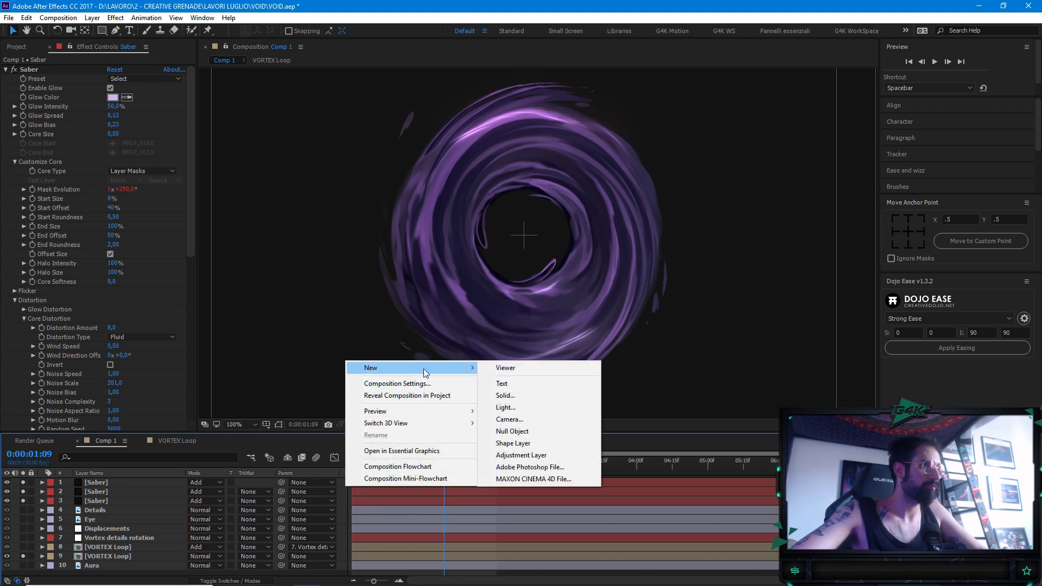
pyautogui.click(551, 399)
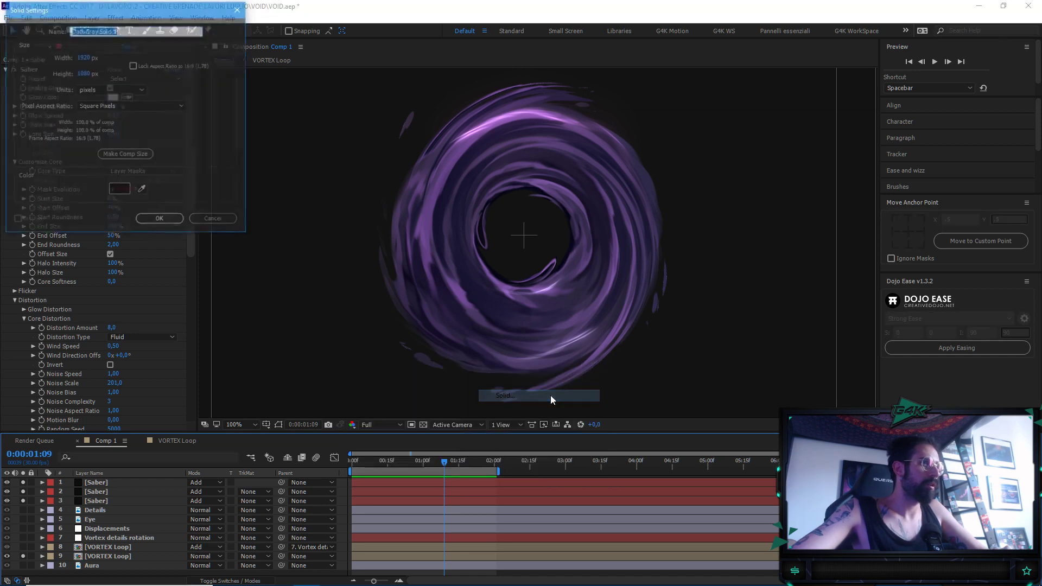
pyautogui.write('Stardus')
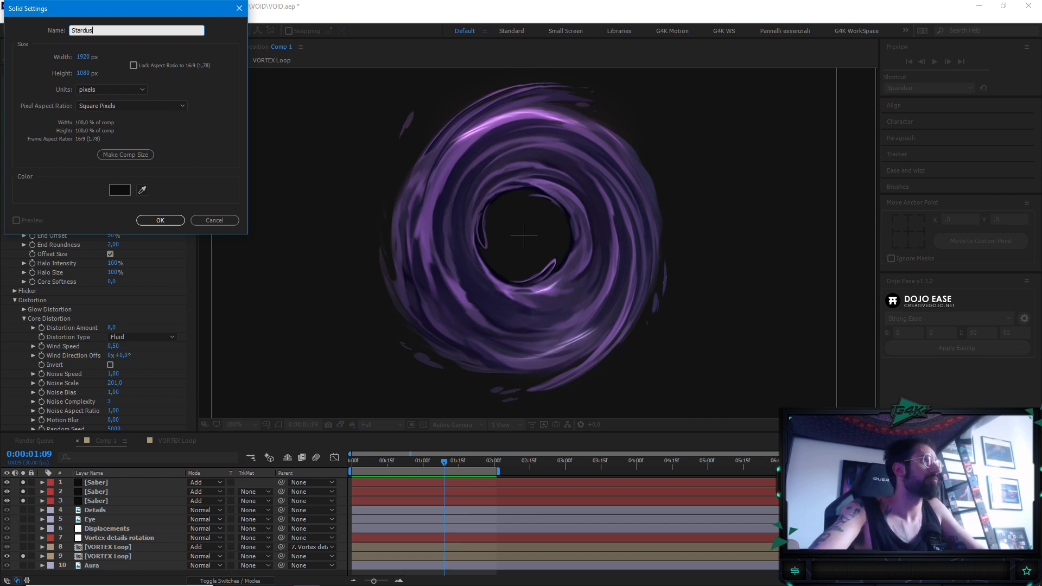
pyautogui.write('t')
pyautogui.press('Return')
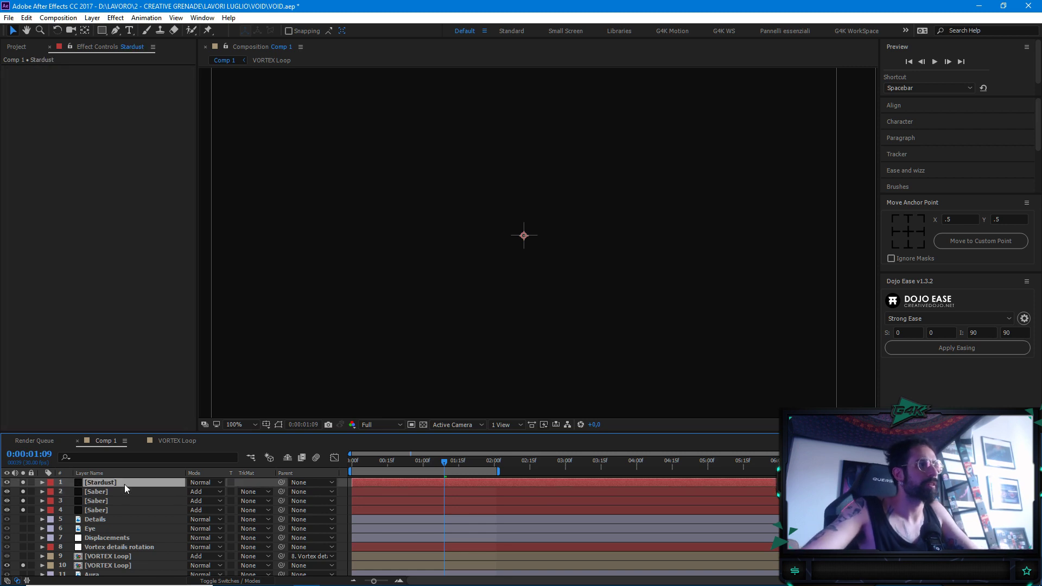
# Apply the Stardust effect to the new Stardust solid
pyautogui.hotkey('ctrl', 'space')
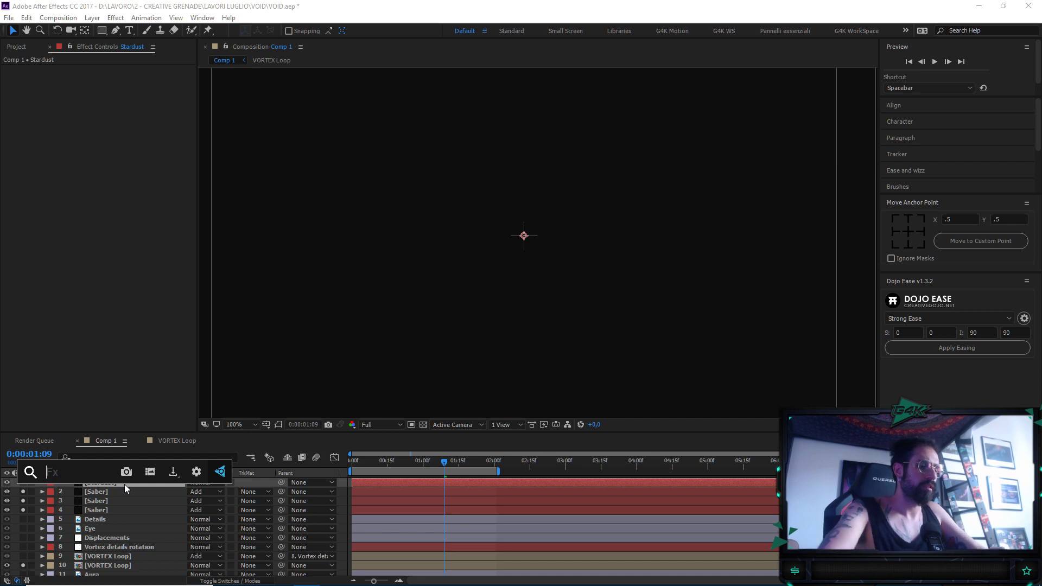
pyautogui.write('sta')
pyautogui.press('Return')
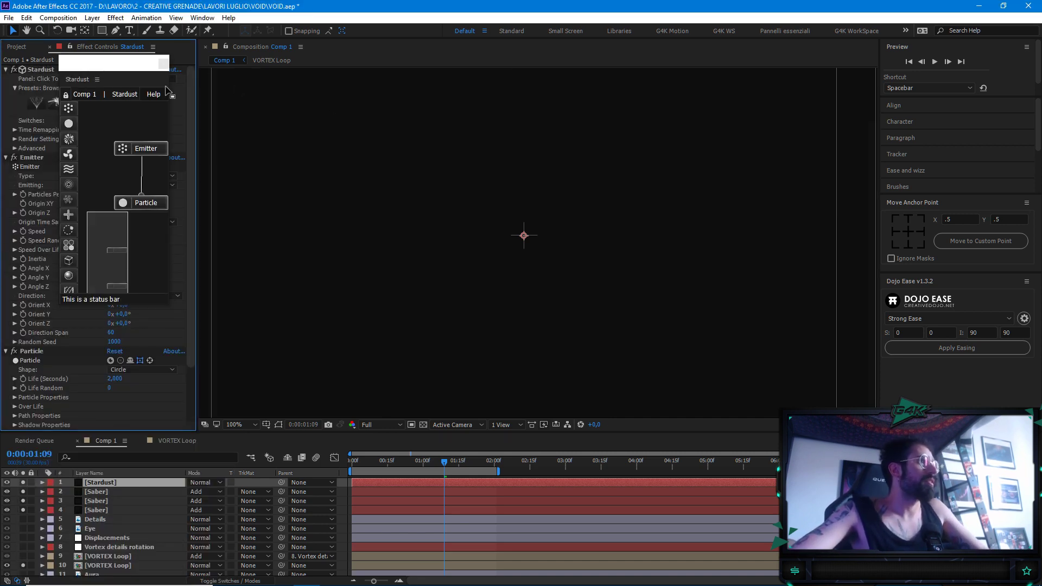
# Dock the Stardust node panel between the effect controls and the composition view, narrow it, and enlarge the timeline area
pyautogui.moveTo(289, 101); pyautogui.dragTo(222, 228)
pyautogui.moveTo(304, 270); pyautogui.dragTo(379, 268)
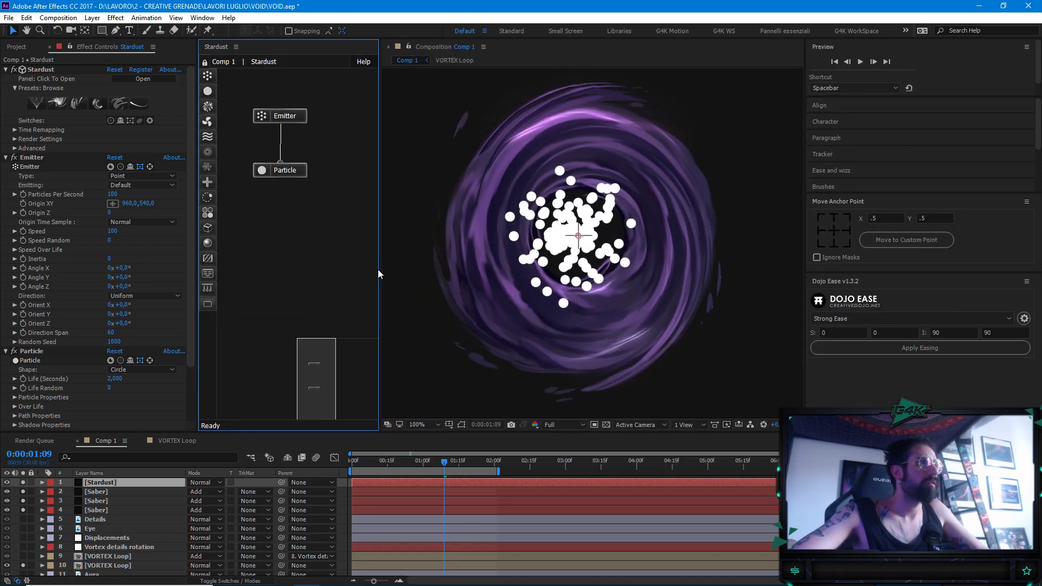
pyautogui.moveTo(378, 274); pyautogui.dragTo(322, 274)
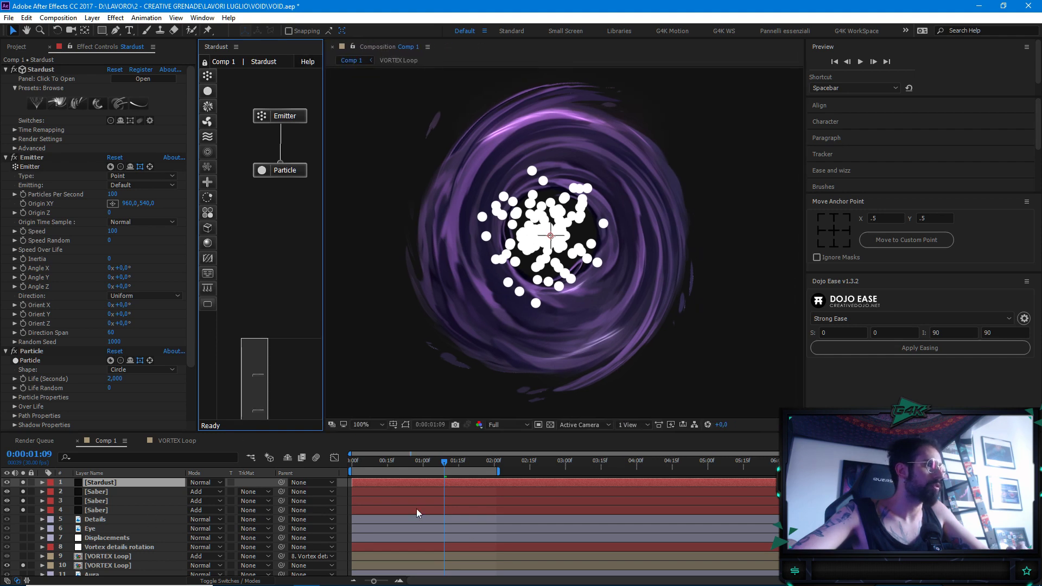
pyautogui.moveTo(374, 434); pyautogui.dragTo(384, 381)
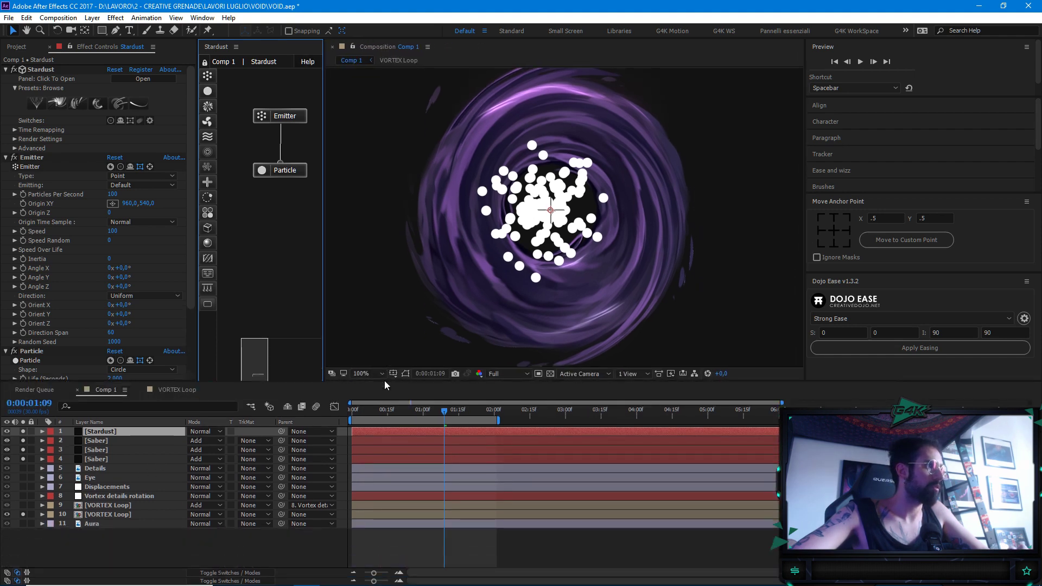
# Give both VORTEX Loop layers a Yellow label and solo the upper VORTEX Loop layer as well
pyautogui.click(104, 505)
pyautogui.keyDown('shift'); pyautogui.click(102, 514); pyautogui.keyUp('shift')
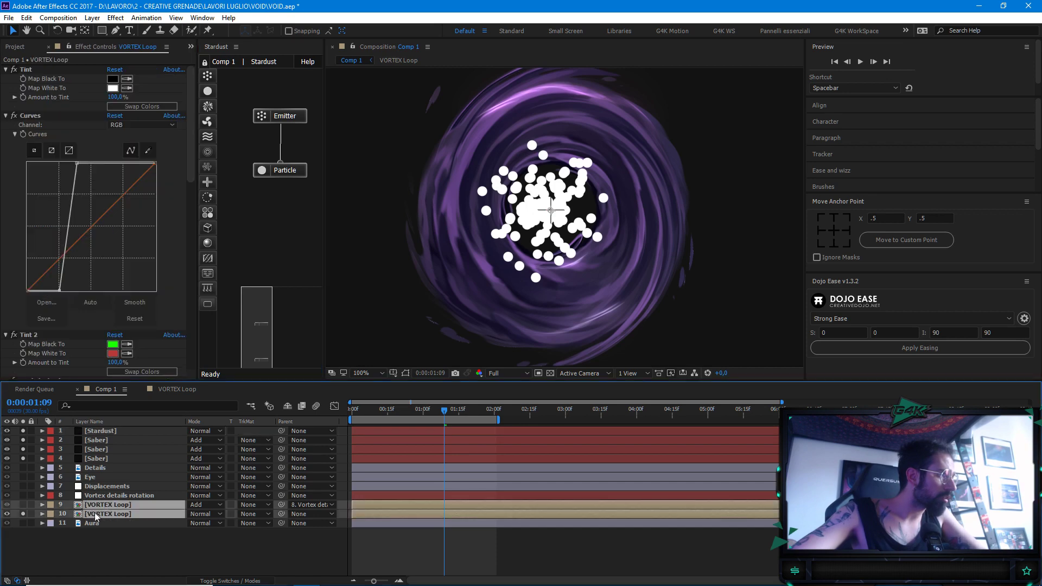
pyautogui.click(50, 514)
pyautogui.click(87, 337)
pyautogui.click(96, 548)
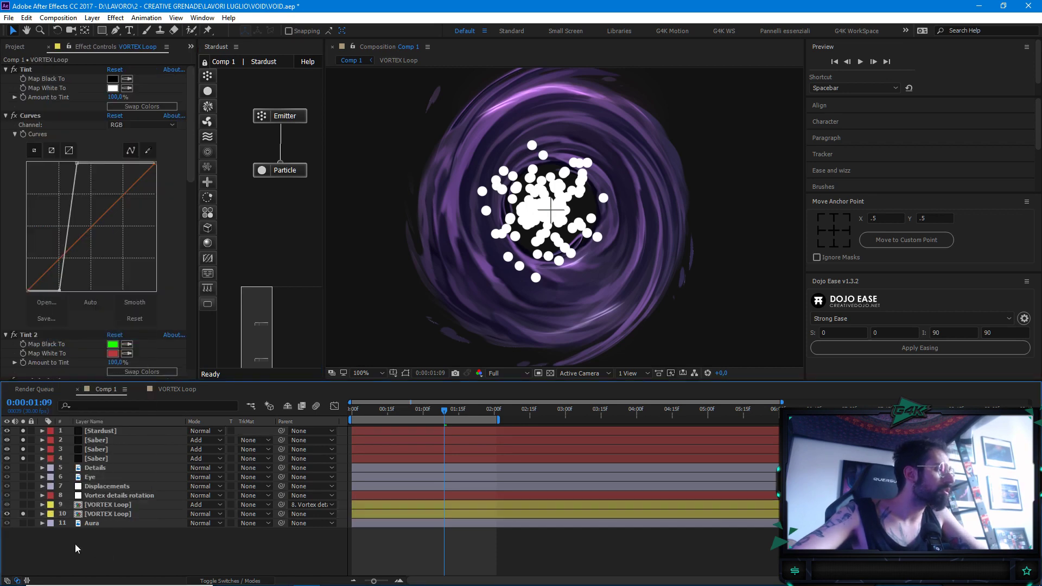
pyautogui.click(23, 504)
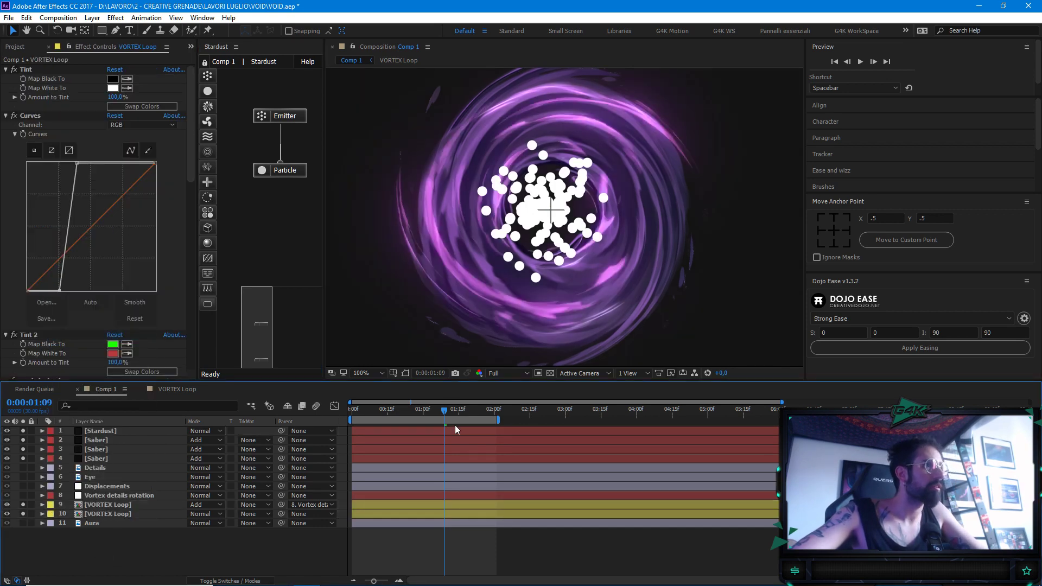
# Label the three Saber layers Purple and the Stardust layer Green
pyautogui.click(98, 459)
pyautogui.keyDown('shift'); pyautogui.click(96, 440); pyautogui.keyUp('shift')
pyautogui.click(50, 441)
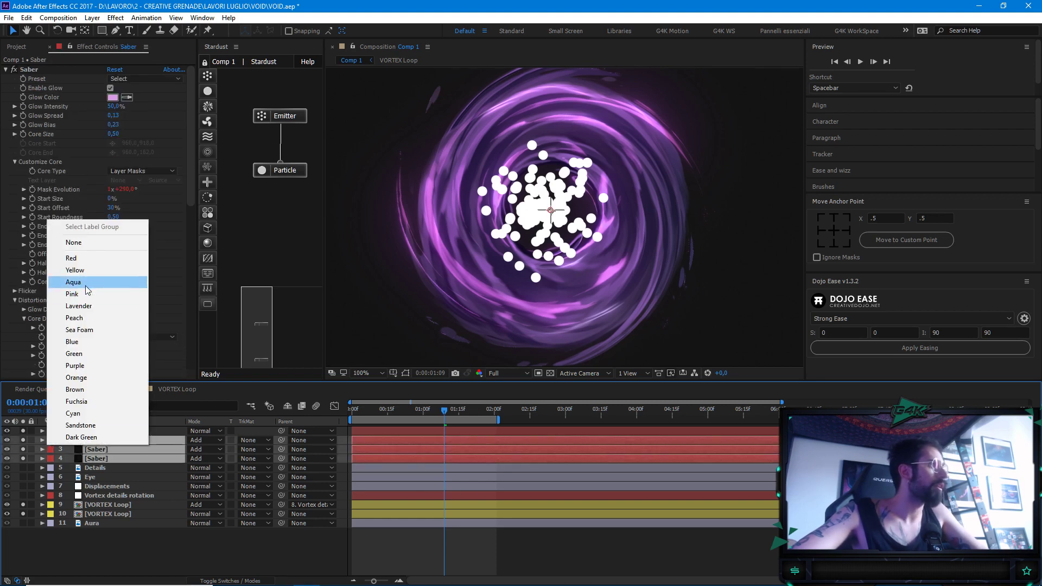
pyautogui.click(96, 365)
pyautogui.click(103, 431)
pyautogui.click(50, 431)
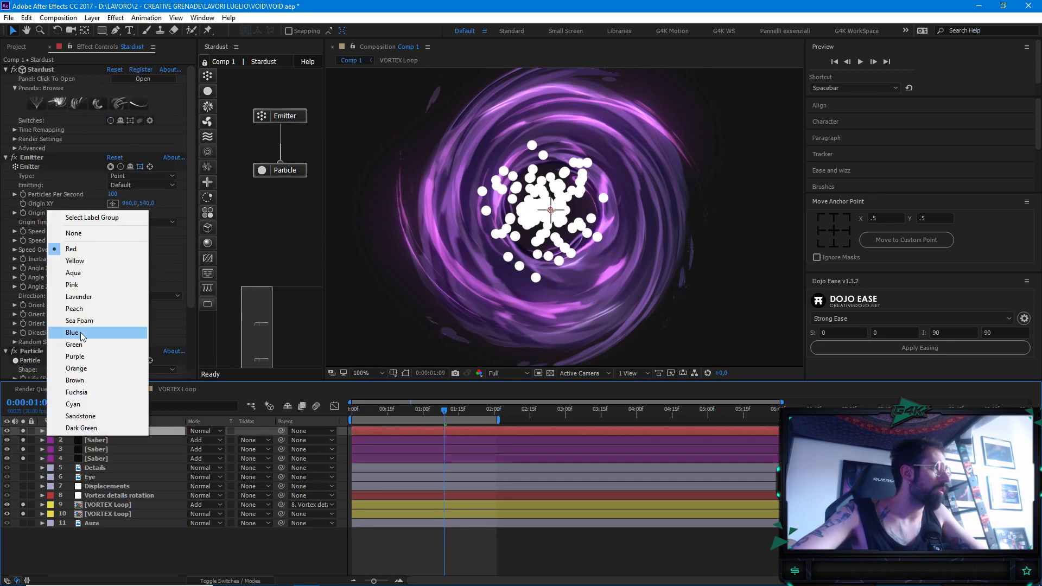
pyautogui.click(83, 348)
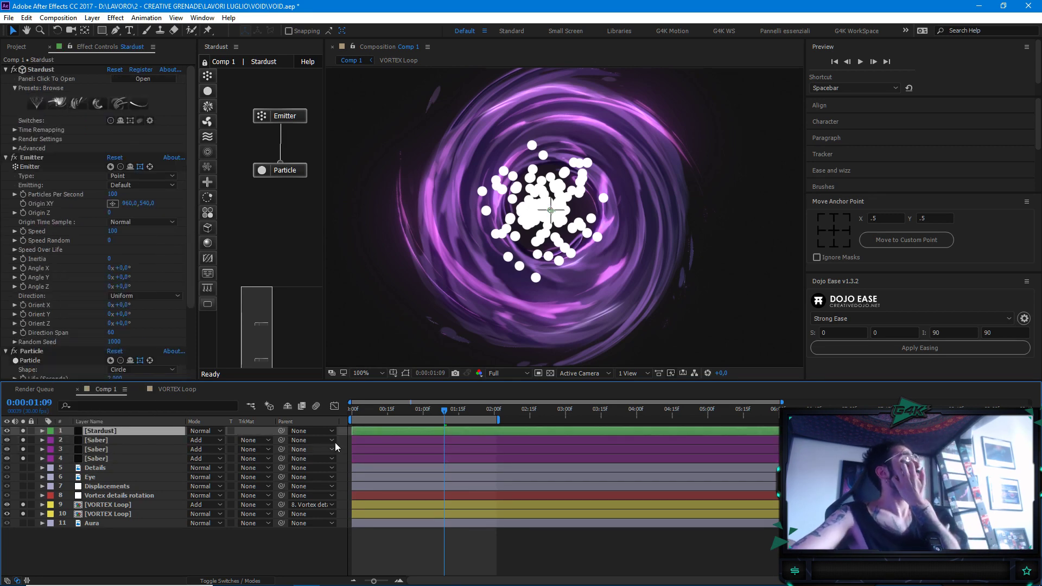
# Add a new two-node camera with the 24mm preset to the composition
pyautogui.rightClick(266, 548)
pyautogui.moveTo(304, 428)
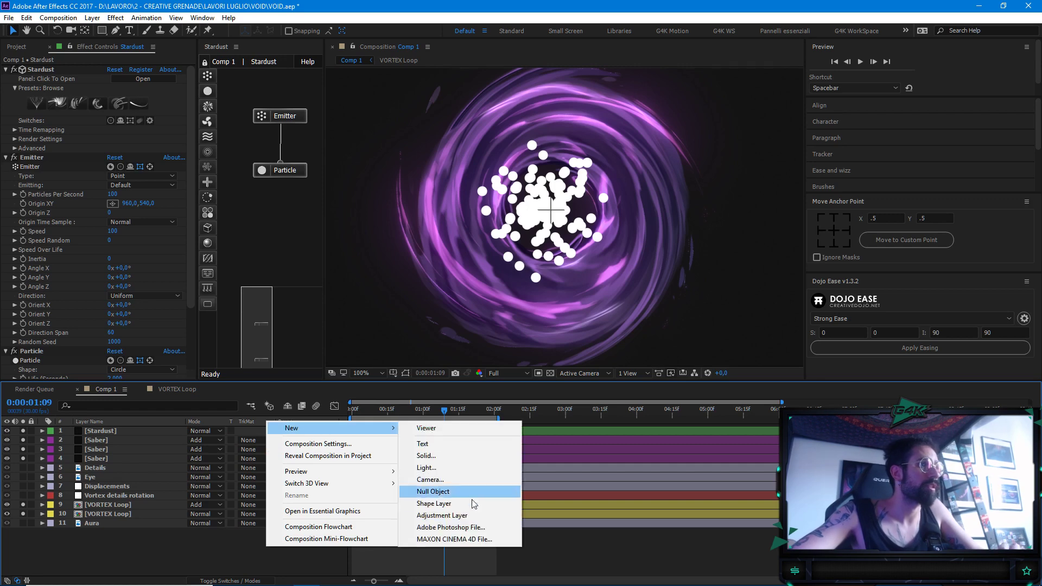
pyautogui.click(431, 480)
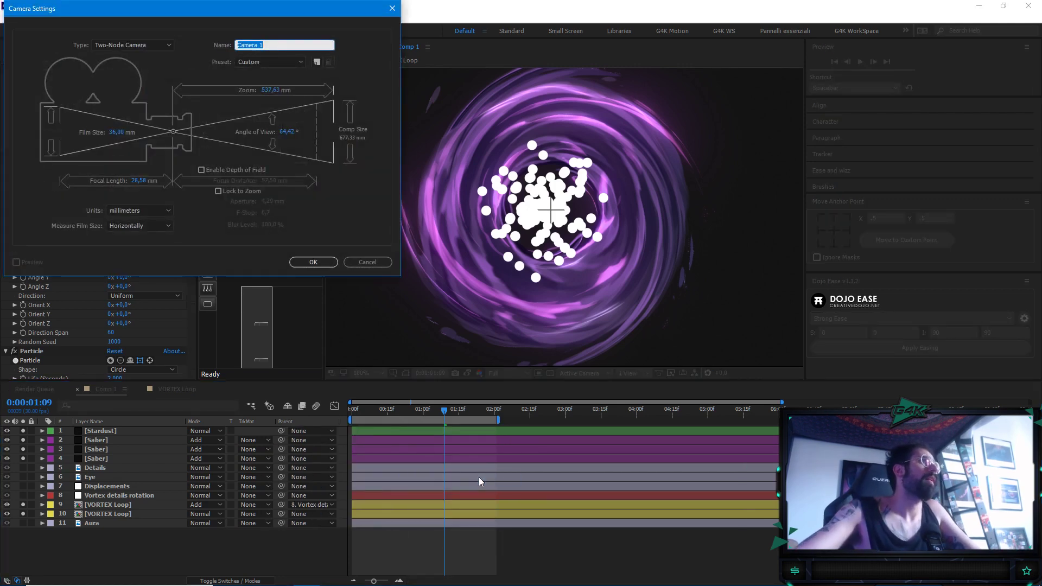
pyautogui.click(295, 62)
pyautogui.click(279, 116)
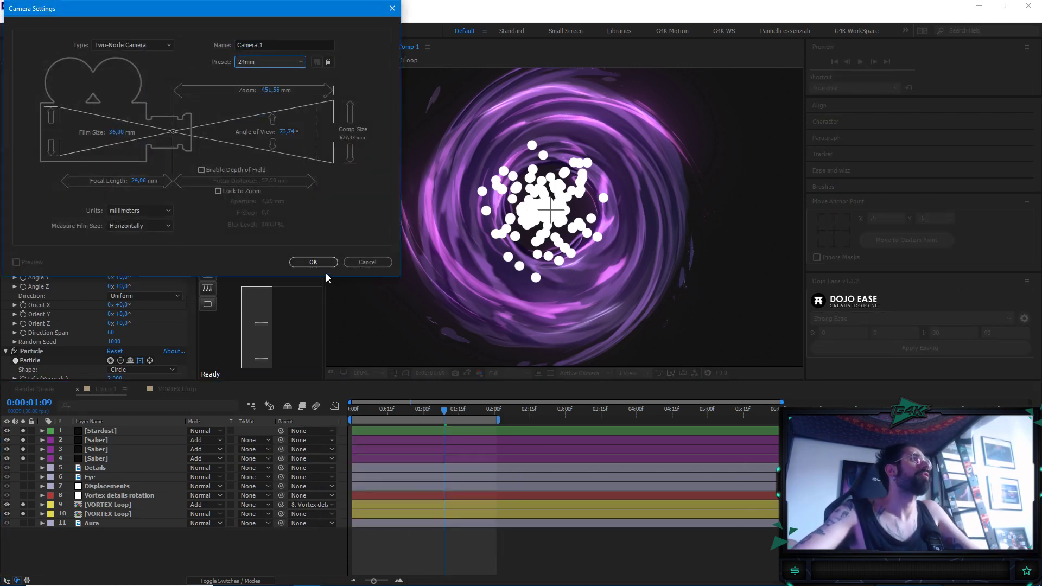
pyautogui.click(318, 263)
pyautogui.click(116, 430)
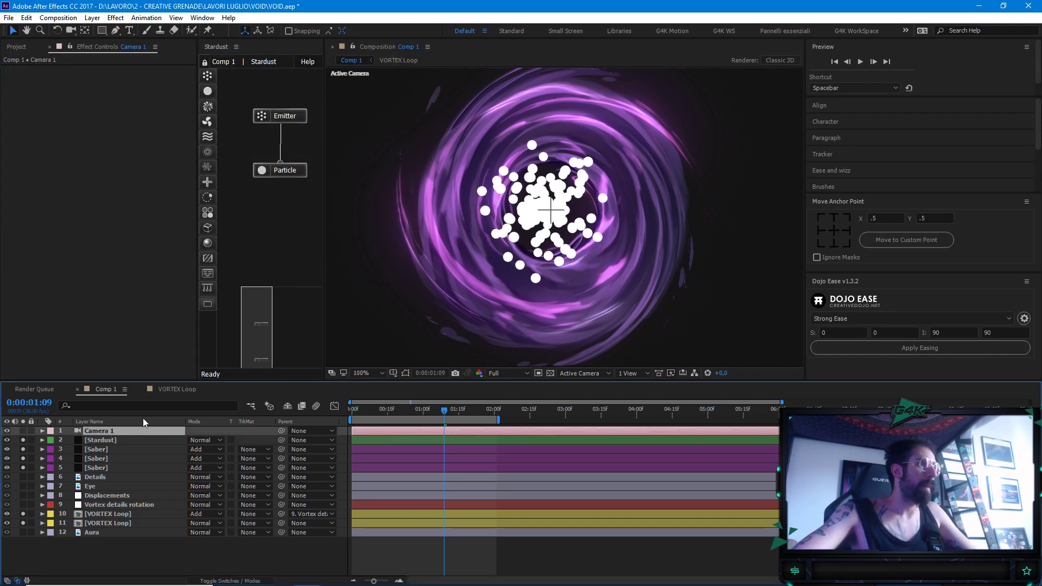
# Set the Stardust emitter to 10 particles per second and raise its speed to 210
pyautogui.click(106, 439)
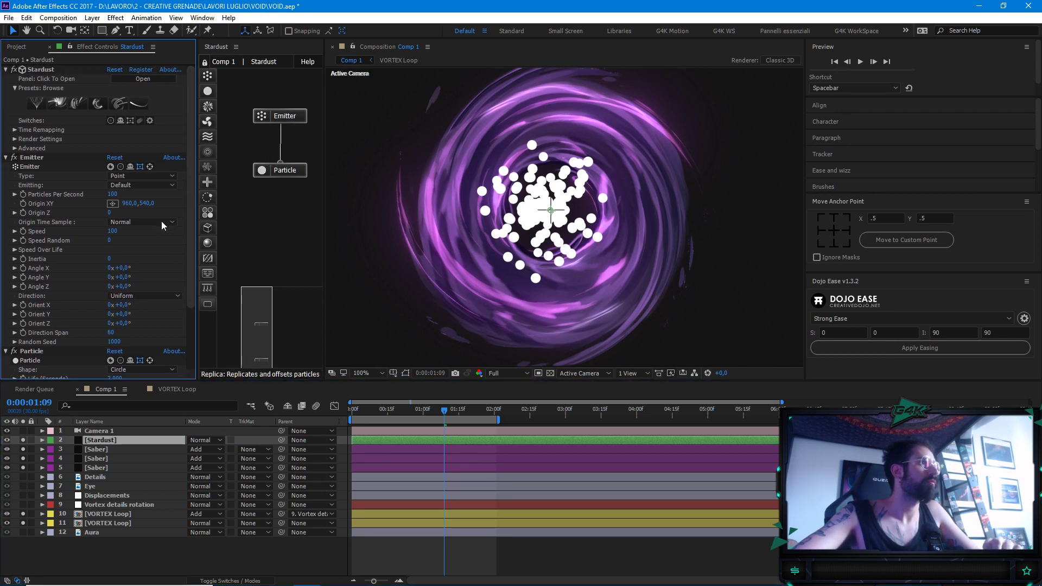
pyautogui.click(112, 194)
pyautogui.write('10')
pyautogui.press('Return')
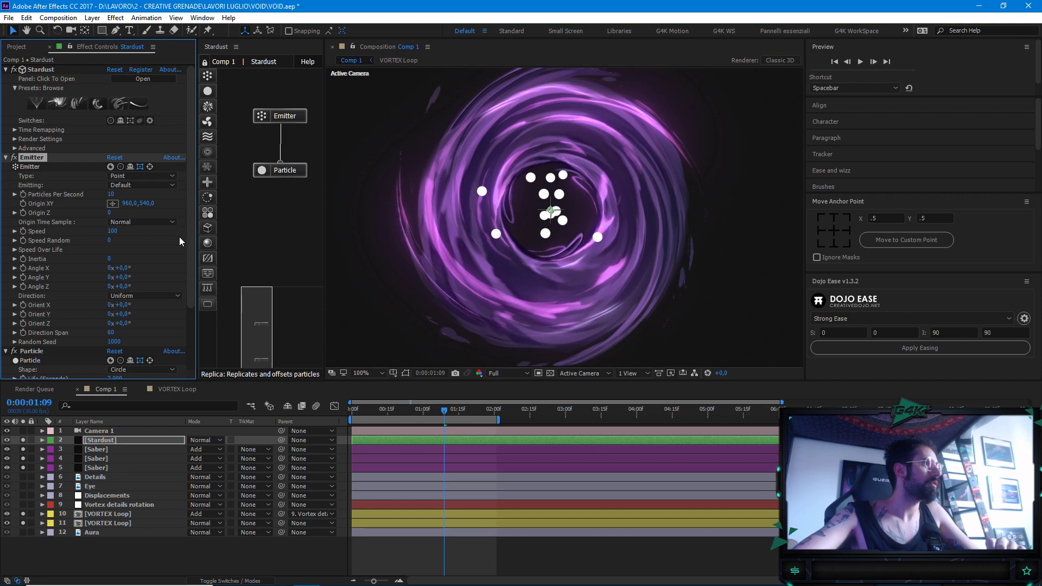
pyautogui.moveTo(188, 234); pyautogui.dragTo(187, 236)
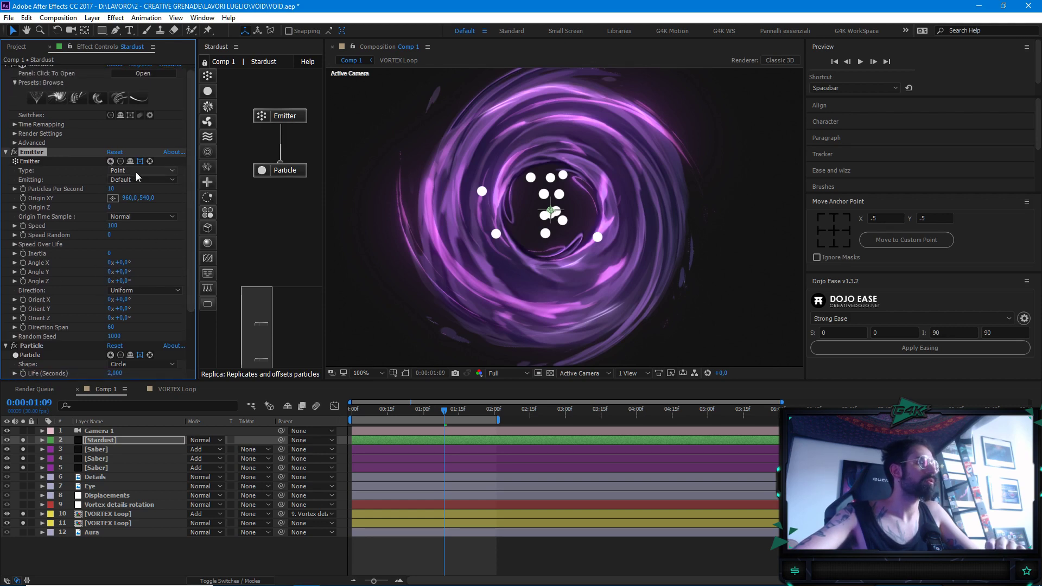
pyautogui.scroll(1, 190, 254)
pyautogui.moveTo(115, 231); pyautogui.dragTo(139, 235)
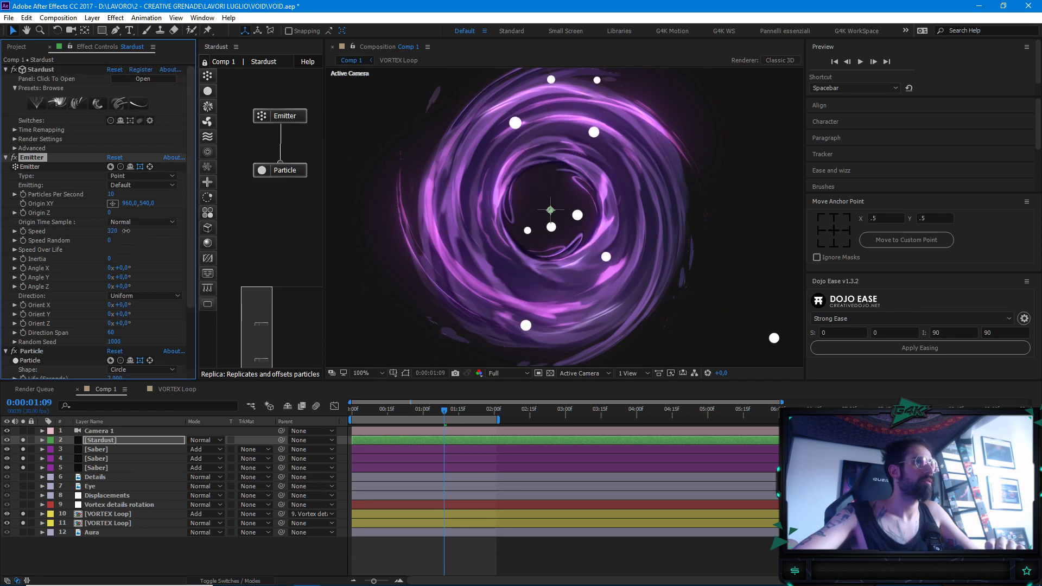
# Add a Force node below the Particle node, raise its Wind Z to about 9670, and scrub through the result
pyautogui.scroll(-3, 184, 226)
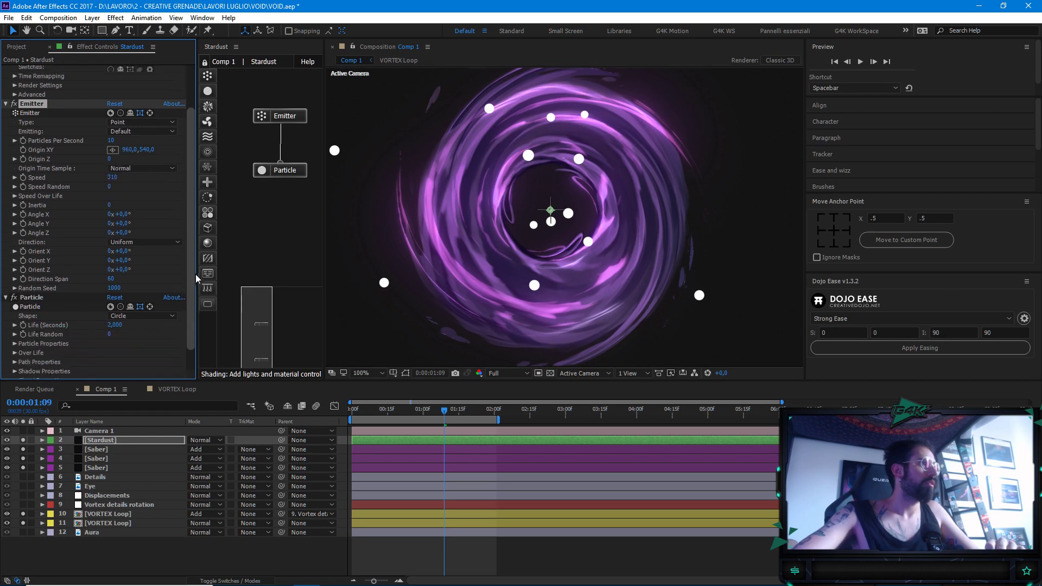
pyautogui.moveTo(207, 121); pyautogui.dragTo(279, 201)
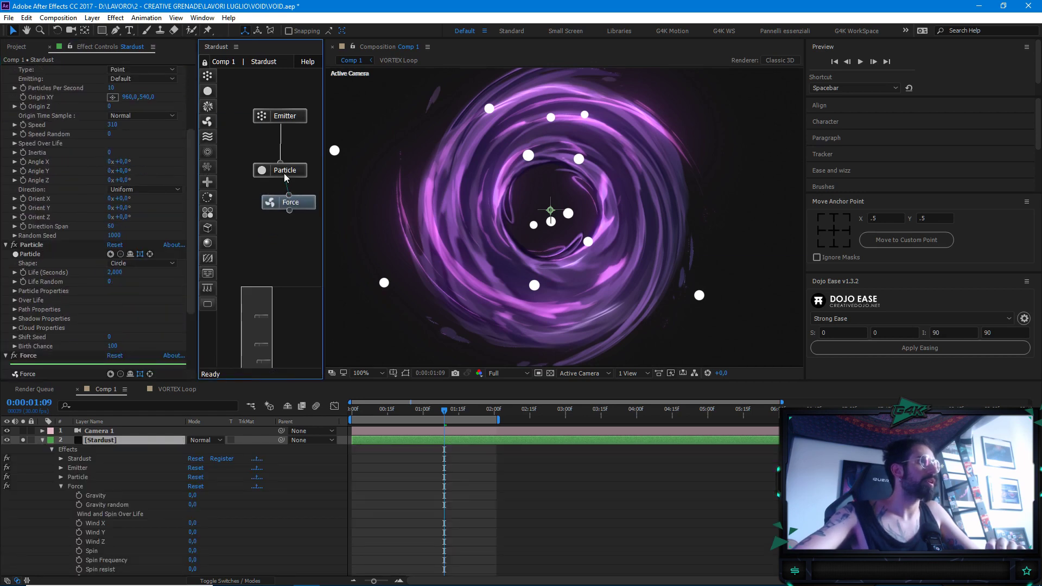
pyautogui.moveTo(188, 232); pyautogui.dragTo(187, 298)
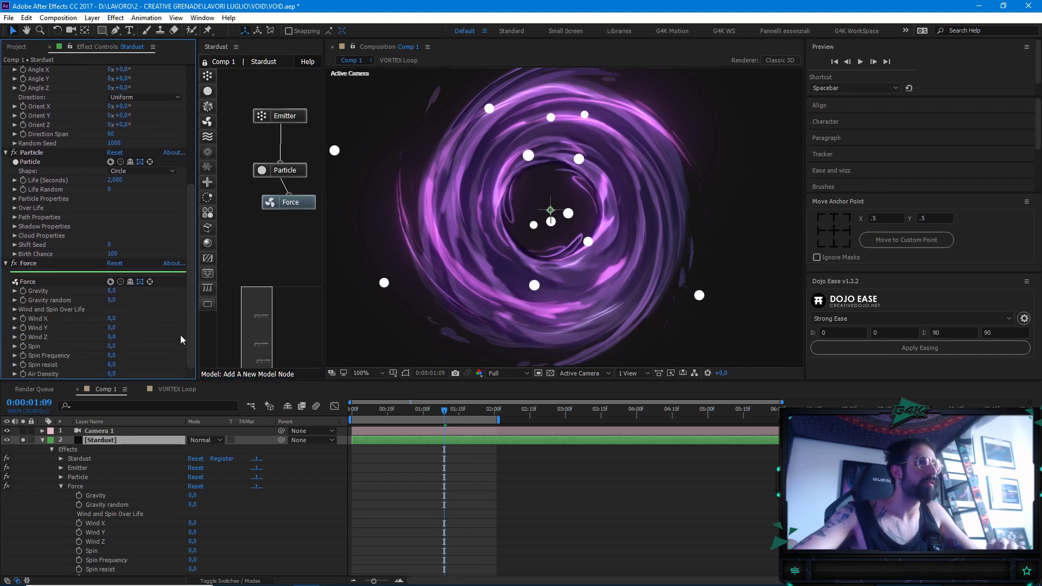
pyautogui.moveTo(111, 336); pyautogui.dragTo(503, 333)
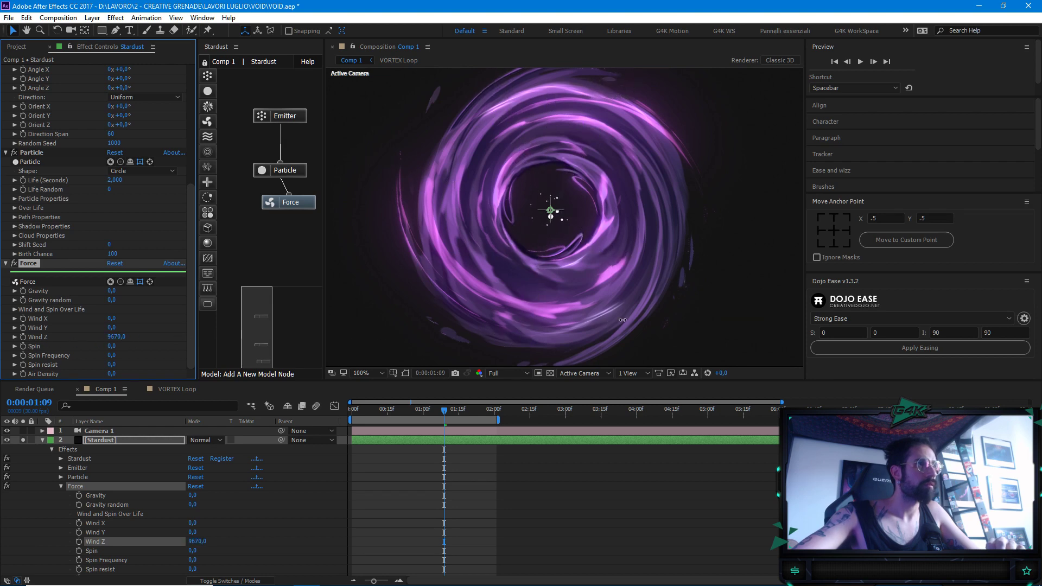
pyautogui.moveTo(387, 410); pyautogui.dragTo(459, 411)
# Change the Stardust emitter type to Box and set its speed to 0
pyautogui.scroll(7, 152, 177)
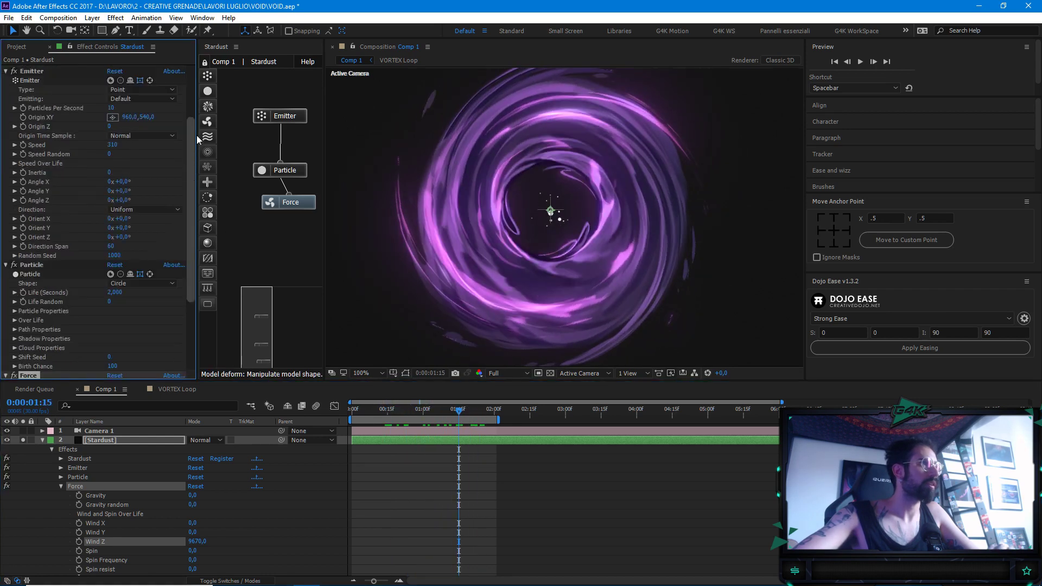
pyautogui.click(152, 177)
pyautogui.click(130, 200)
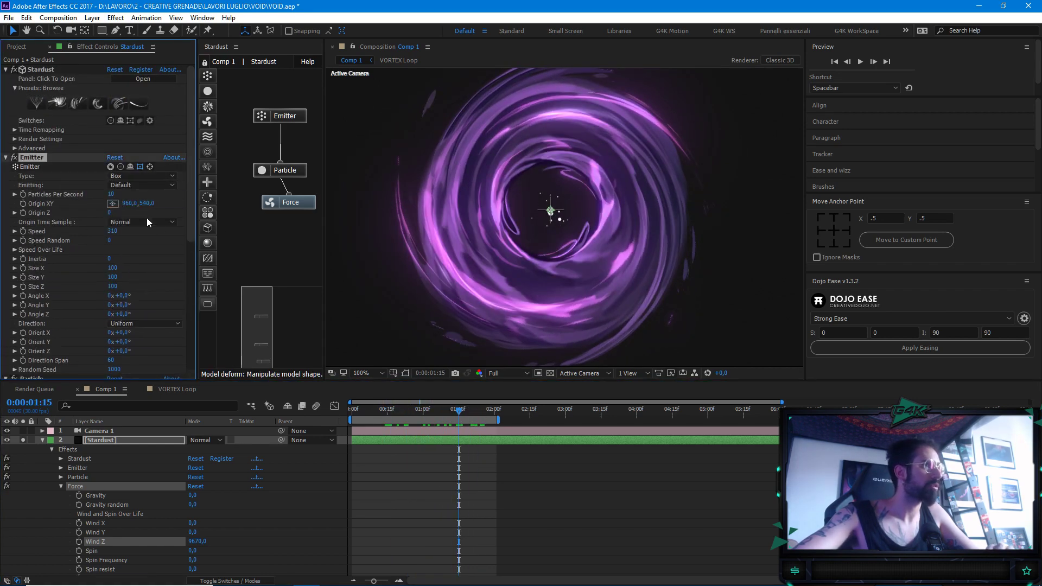
pyautogui.moveTo(379, 412); pyautogui.dragTo(457, 412)
pyautogui.click(116, 231)
pyautogui.write('0')
pyautogui.press('Return')
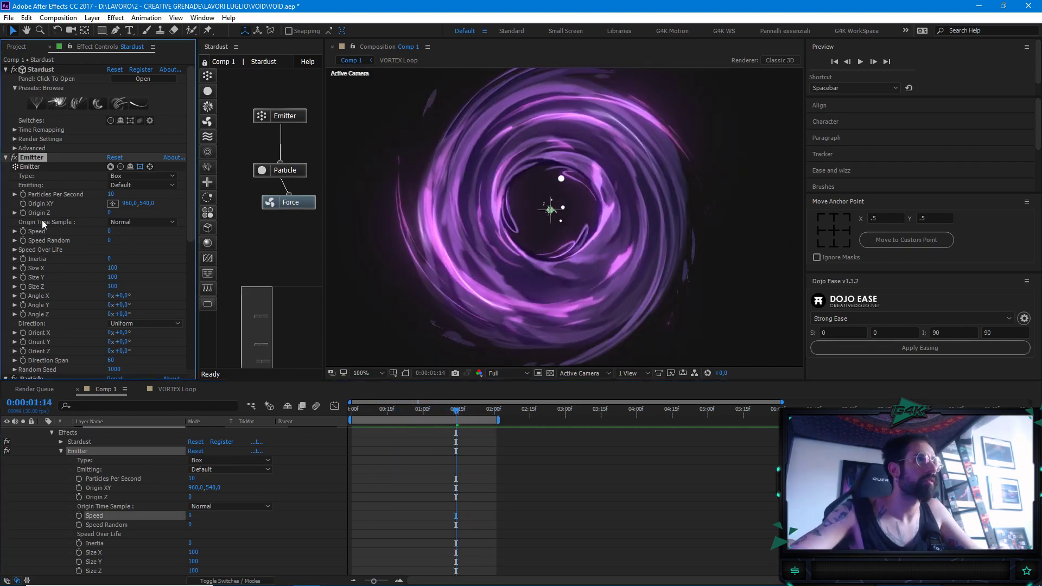
# Set the box emitter's X, Y and Z sizes to 500 each and scrub through the particle animation
pyautogui.click(120, 270)
pyautogui.write('500')
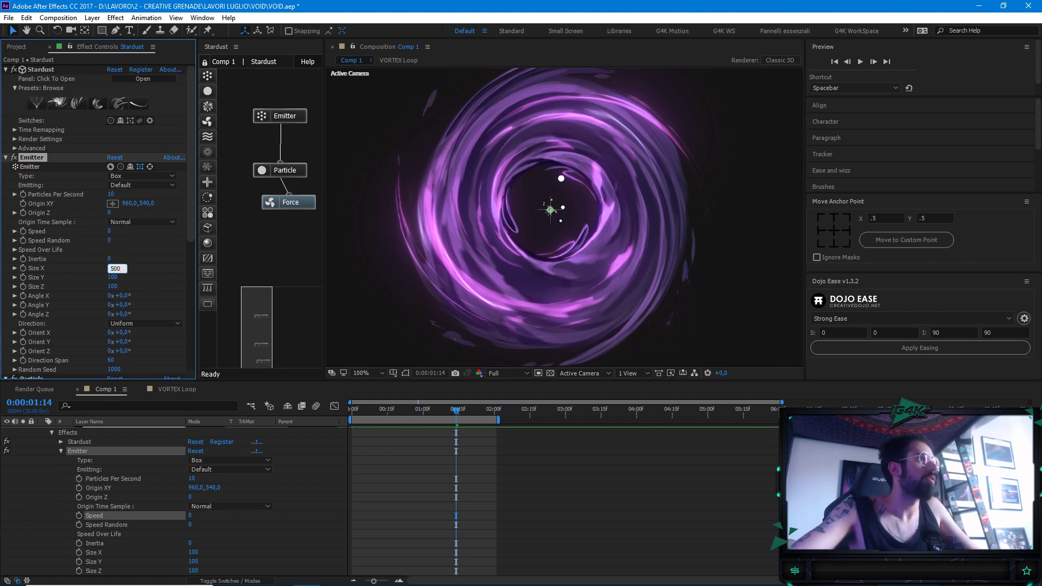
pyautogui.press('Tab')
pyautogui.write('500')
pyautogui.press('Tab')
pyautogui.write('500')
pyautogui.press('Return')
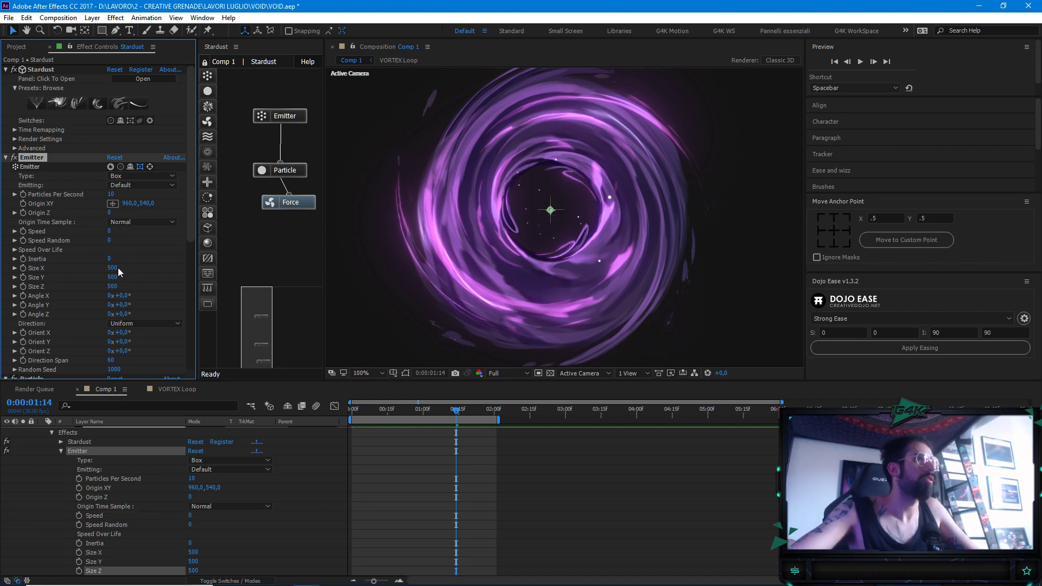
pyautogui.moveTo(399, 411); pyautogui.dragTo(425, 411)
# Collapse the Stardust layer's properties and turn off solo on both VORTEX Loop layers
pyautogui.scroll(2, 205, 498)
pyautogui.click(43, 440)
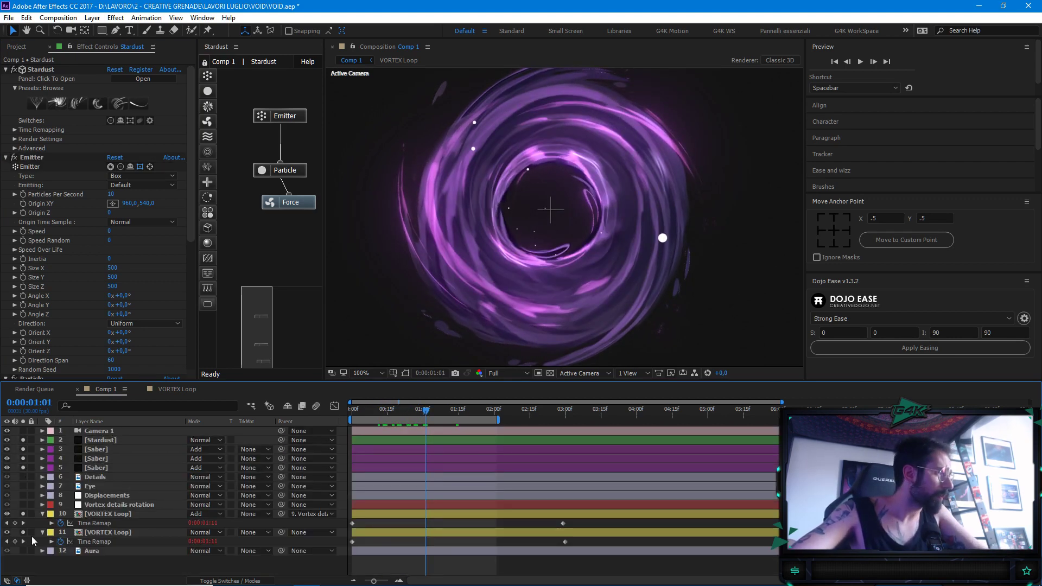
pyautogui.moveTo(23, 514); pyautogui.dragTo(23, 533)
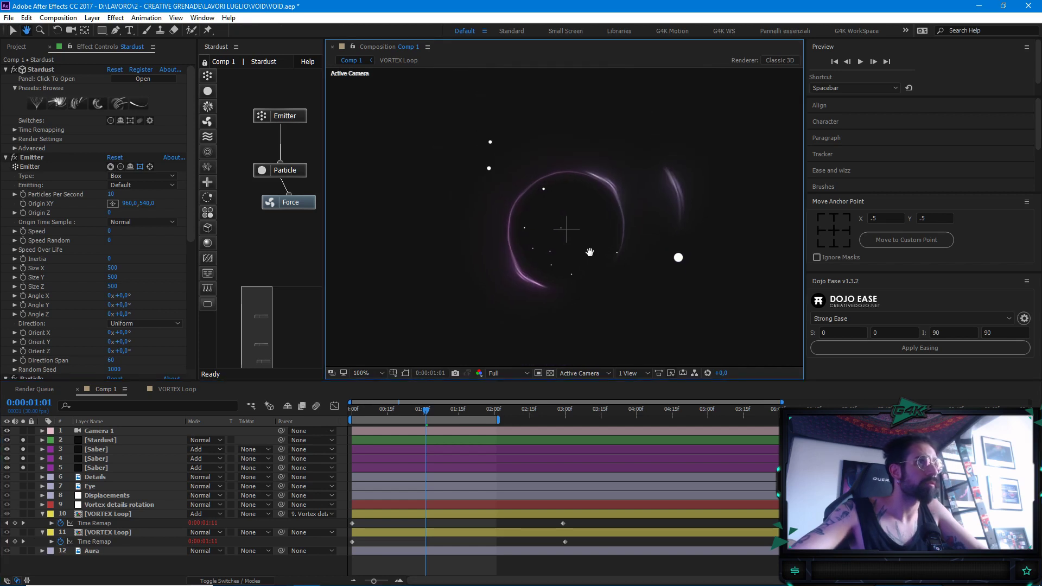
# Enlarge the composition view in height and width, and scrub through the particles and Saber beams
pyautogui.moveTo(578, 382); pyautogui.dragTo(576, 426)
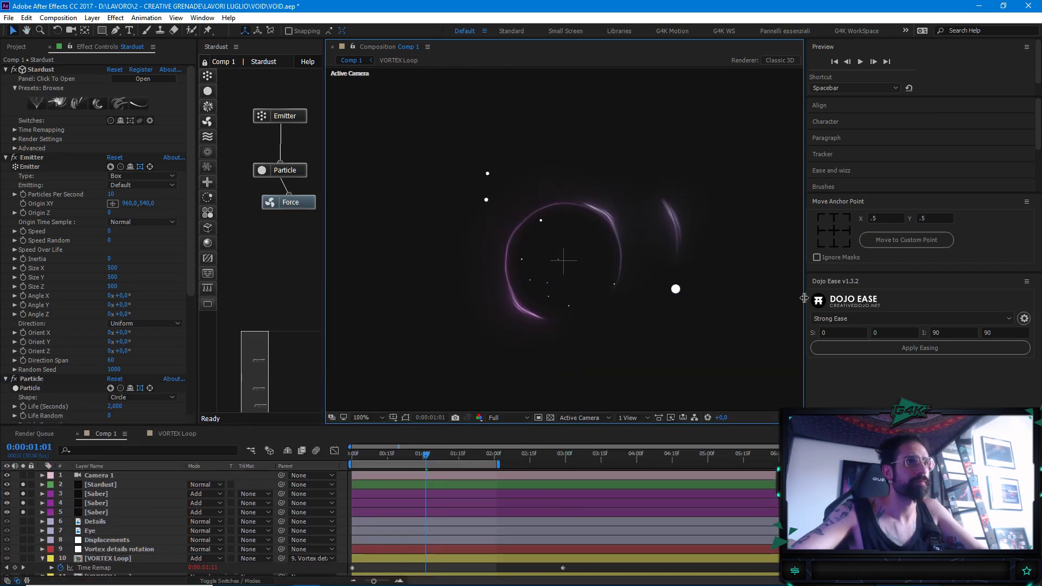
pyautogui.moveTo(804, 299); pyautogui.dragTo(855, 299)
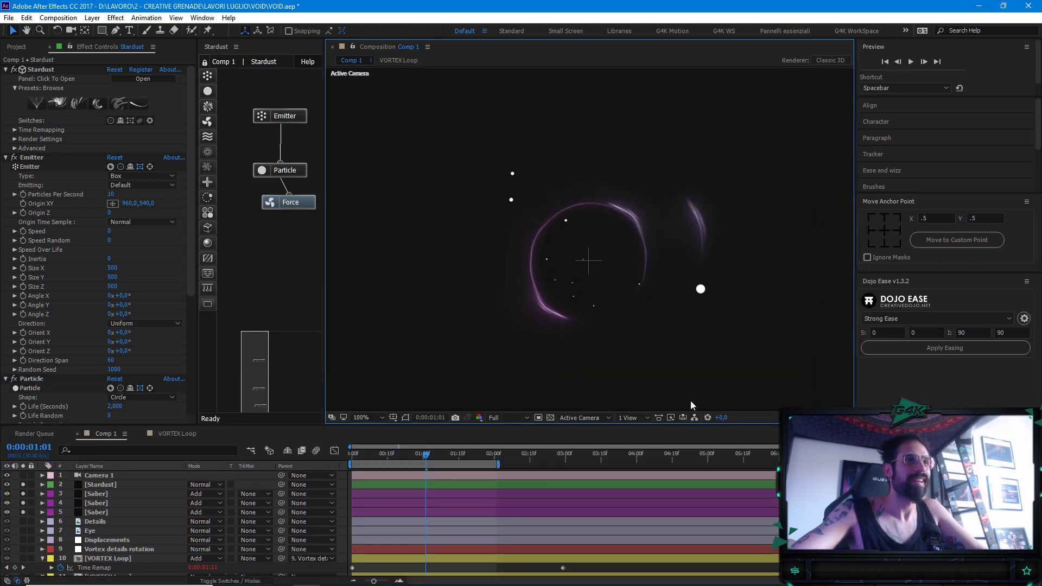
pyautogui.moveTo(670, 425); pyautogui.dragTo(673, 417)
pyautogui.moveTo(423, 445); pyautogui.dragTo(386, 454)
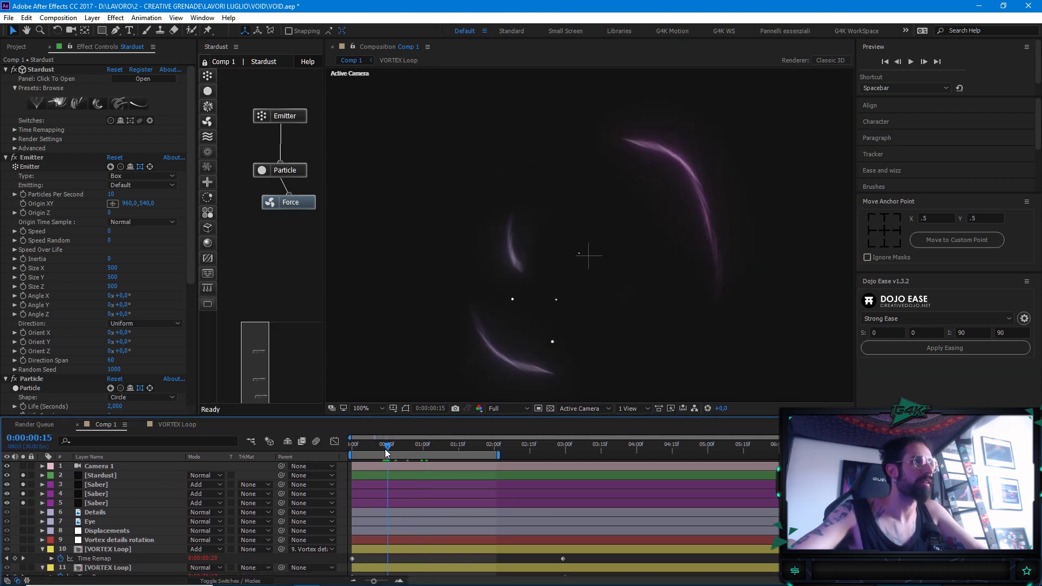
pyautogui.moveTo(387, 450); pyautogui.dragTo(452, 444)
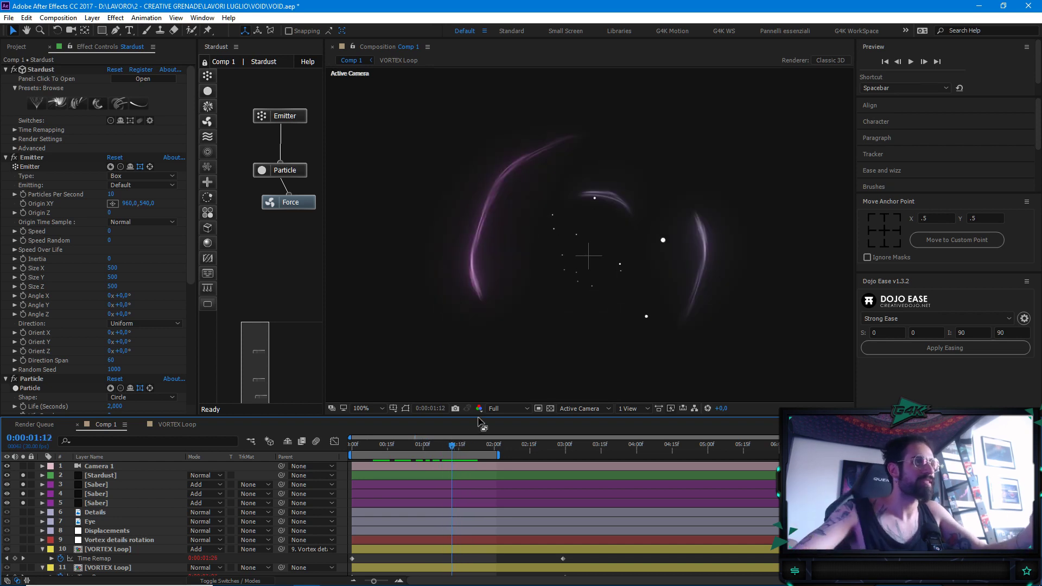
# Raise the Wind Z of the Stardust layer's Force node to about 10790
pyautogui.click(96, 485)
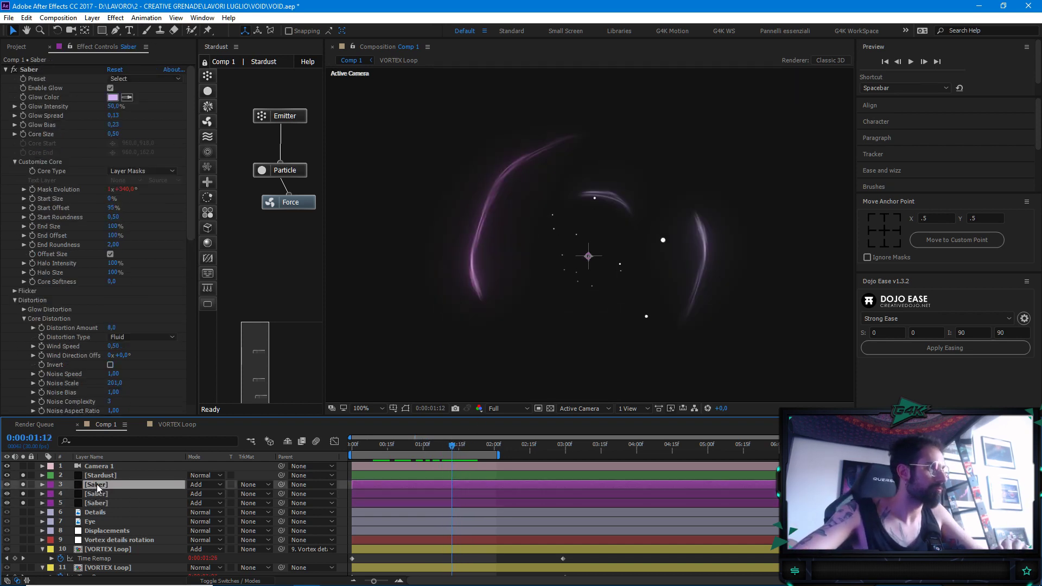
pyautogui.click(98, 476)
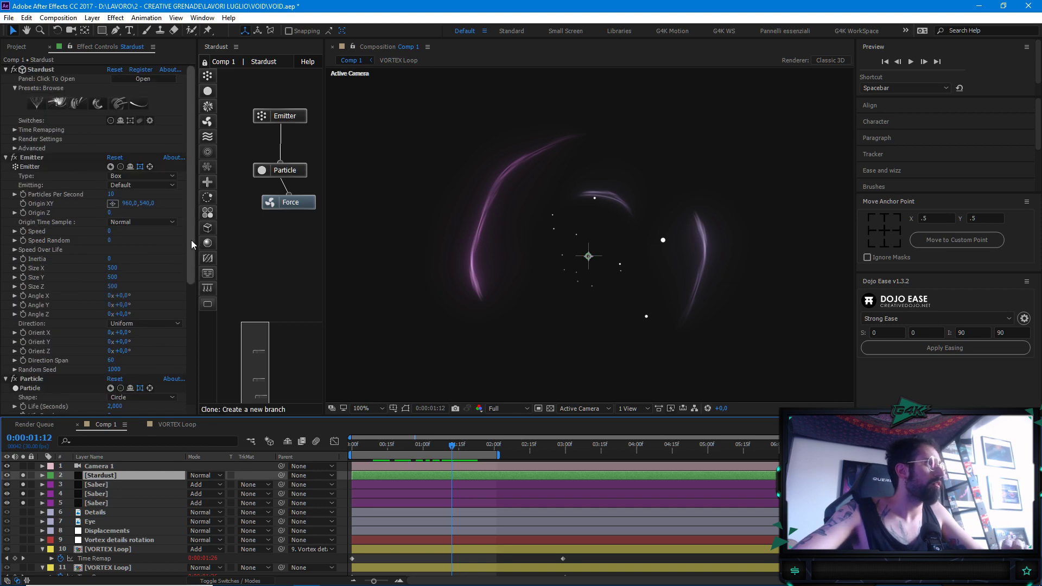
pyautogui.scroll(-5, 191, 239)
pyautogui.scroll(-2, 192, 348)
pyautogui.moveTo(125, 371); pyautogui.dragTo(157, 372)
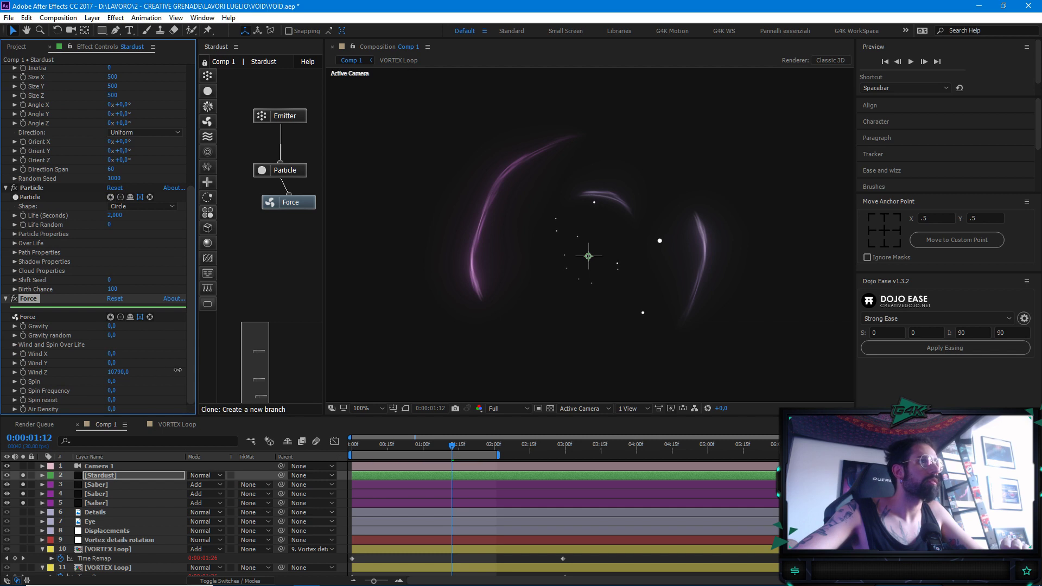
# Set the Stardust emitter to 15 particles per second and preview the animation
pyautogui.scroll(7, 194, 231)
pyautogui.click(115, 183)
pyautogui.write('15')
pyautogui.press('Return')
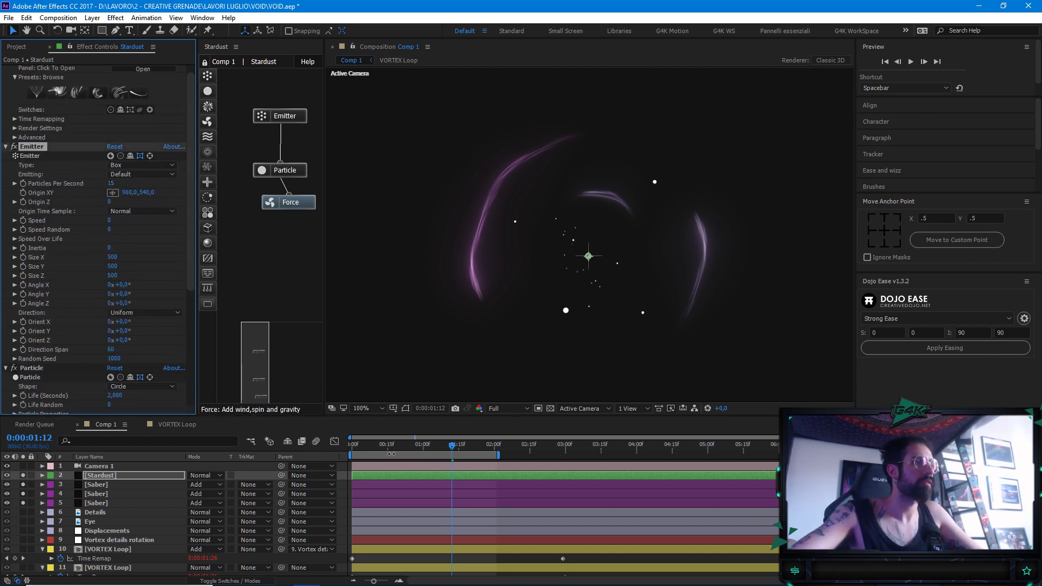
pyautogui.press('space')
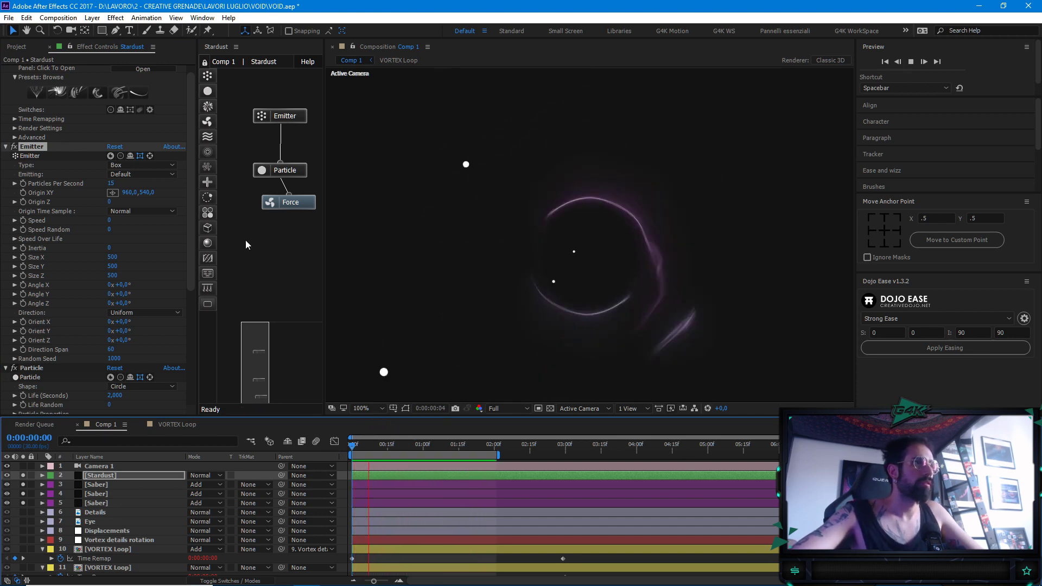
pyautogui.press('space')
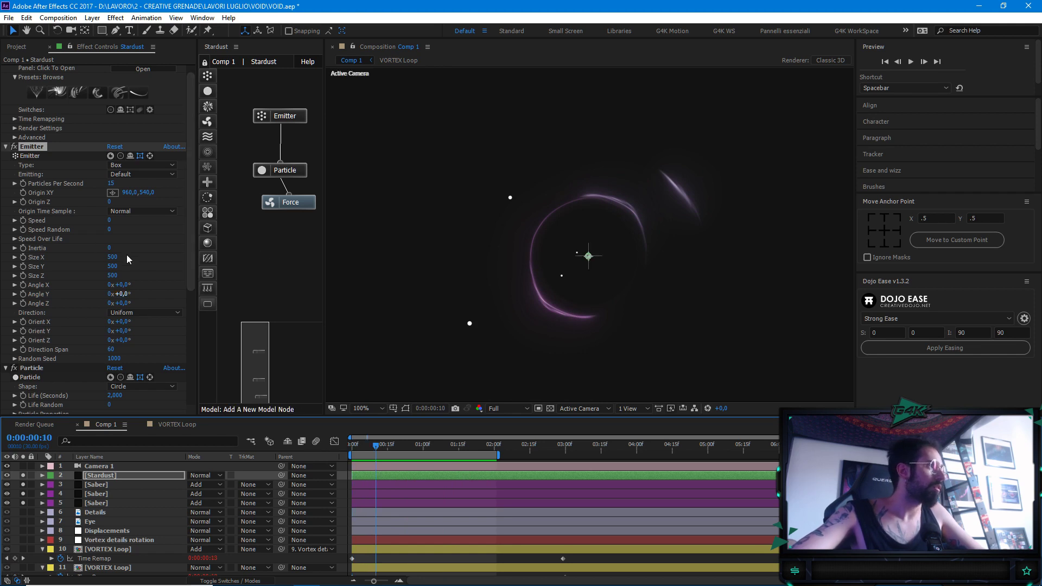
# Set the Stardust particle size to 8 pixels with a size random of 50
pyautogui.moveTo(191, 263); pyautogui.dragTo(189, 324)
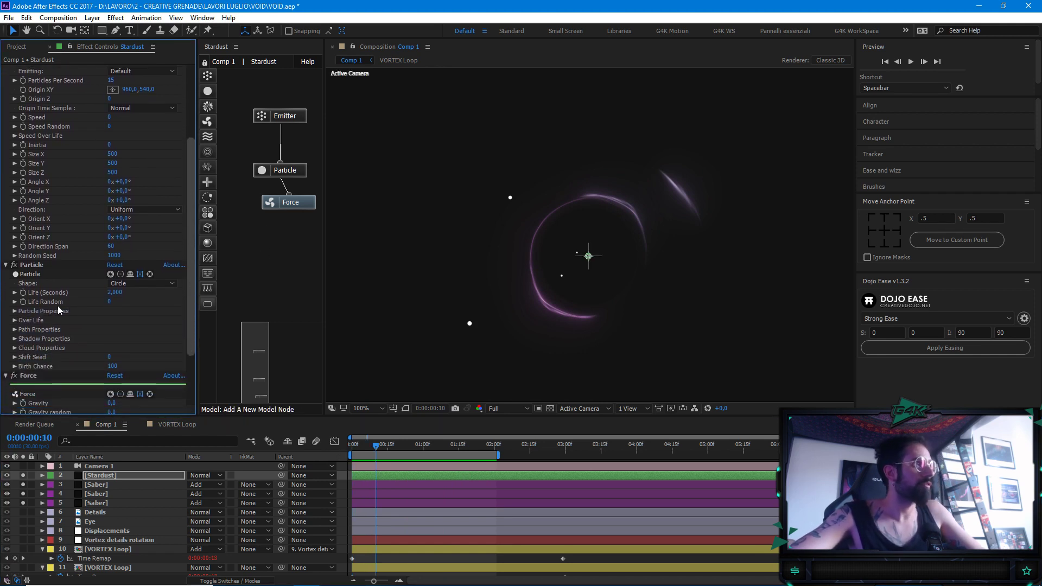
pyautogui.click(13, 311)
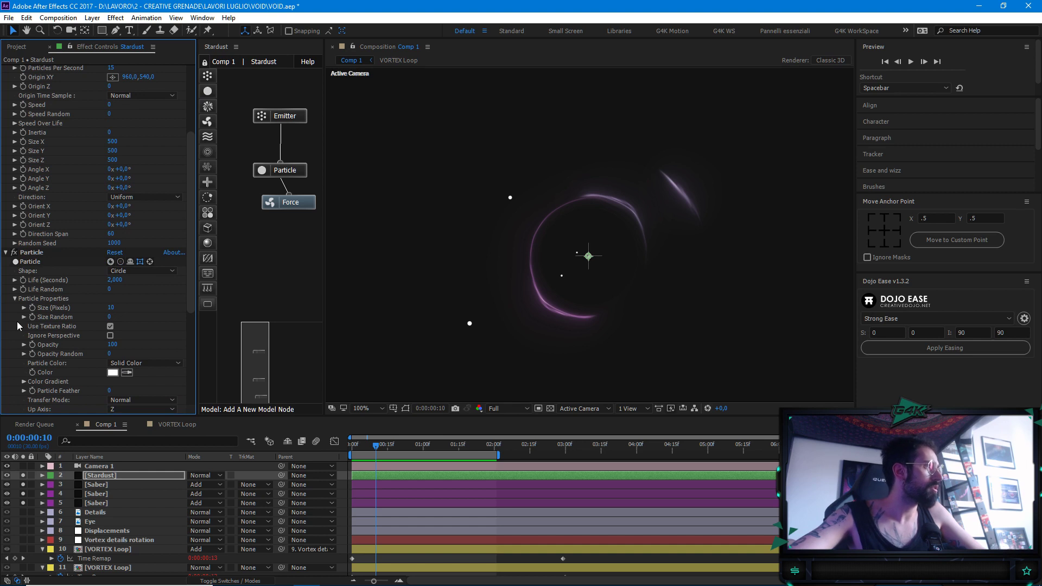
pyautogui.click(111, 308)
pyautogui.write('8')
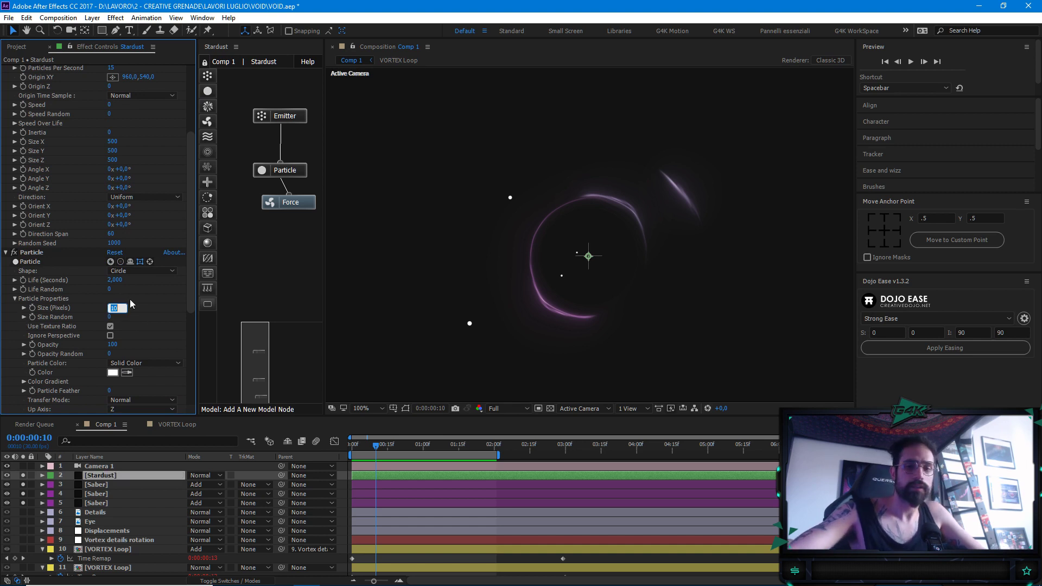
pyautogui.press('Return')
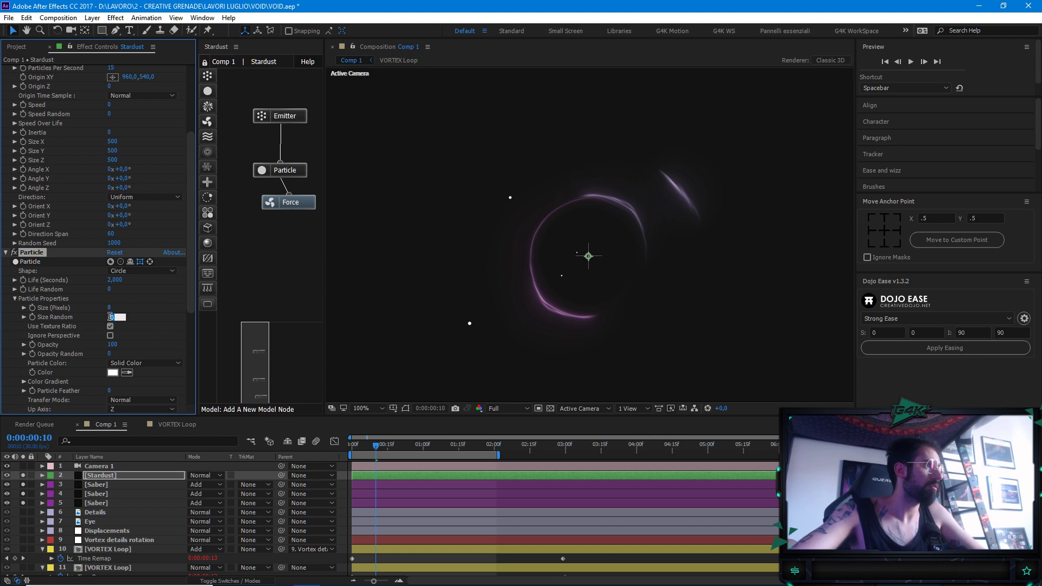
pyautogui.click(110, 317)
pyautogui.write('50')
pyautogui.press('Return')
pyautogui.scroll(-1, 124, 310)
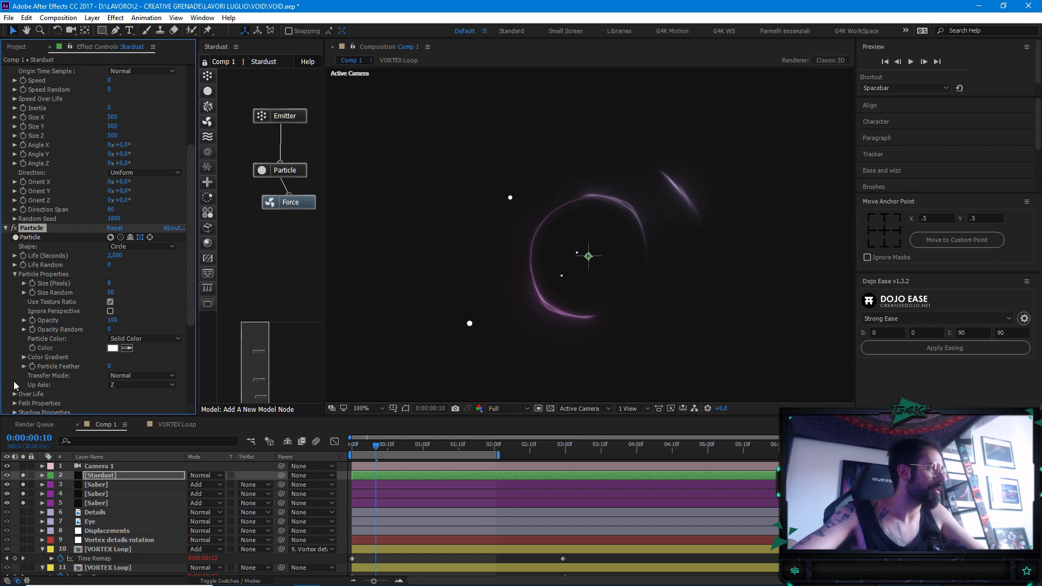
pyautogui.click(14, 403)
pyautogui.scroll(-10, 19, 350)
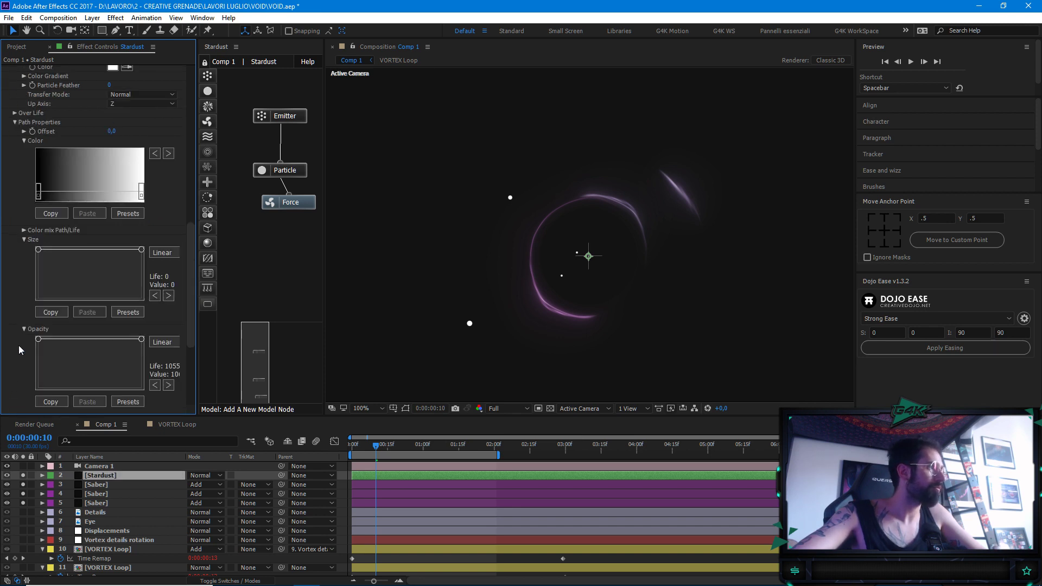
pyautogui.click(24, 238)
pyautogui.click(24, 249)
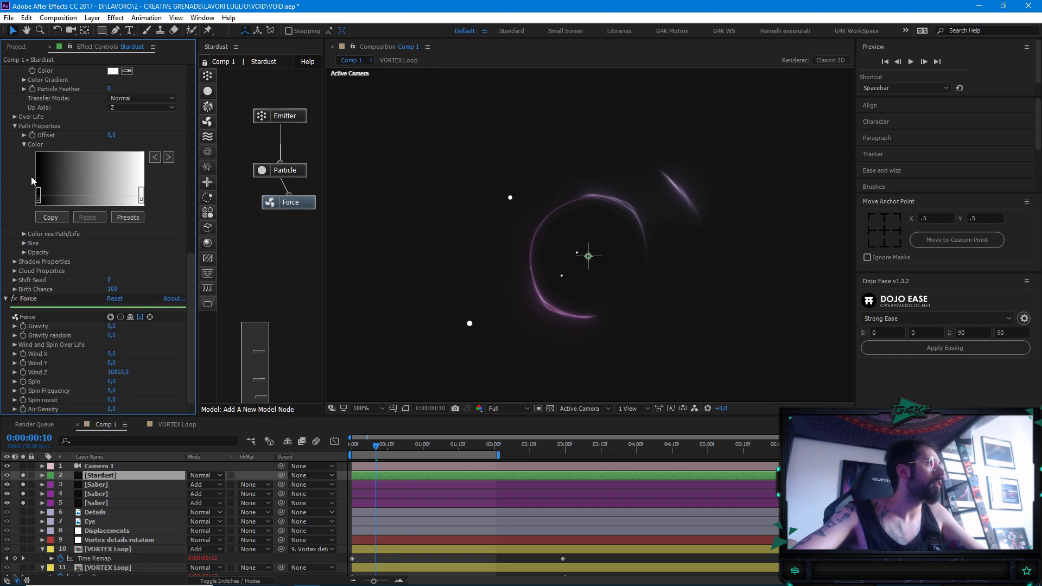
pyautogui.click(23, 243)
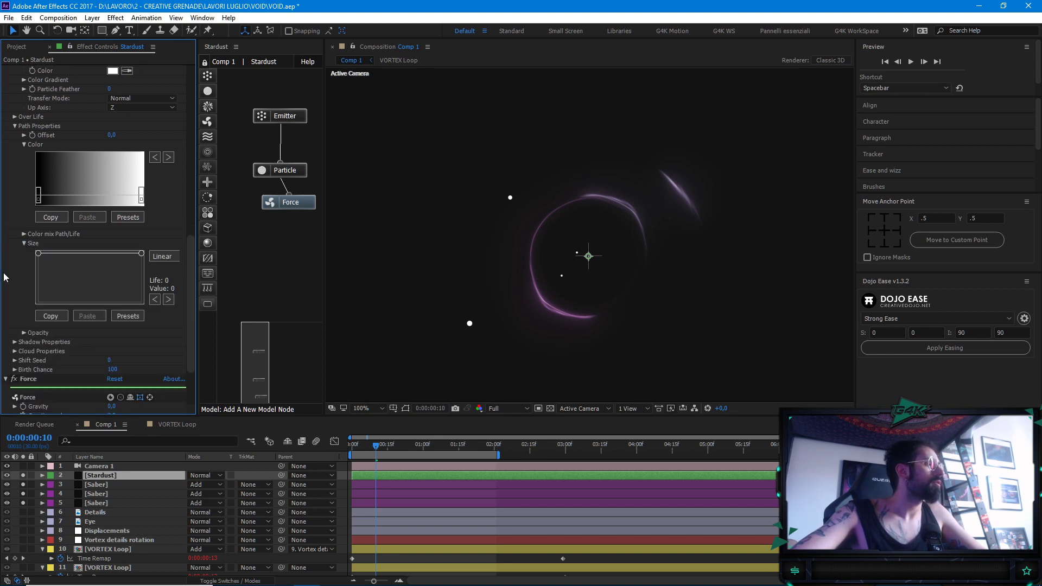
# Widen the effect settings area and collapse the particle's Path Properties
pyautogui.moveTo(198, 266); pyautogui.dragTo(228, 264)
pyautogui.click(171, 259)
pyautogui.click(172, 259)
pyautogui.click(25, 244)
pyautogui.scroll(2, 22, 217)
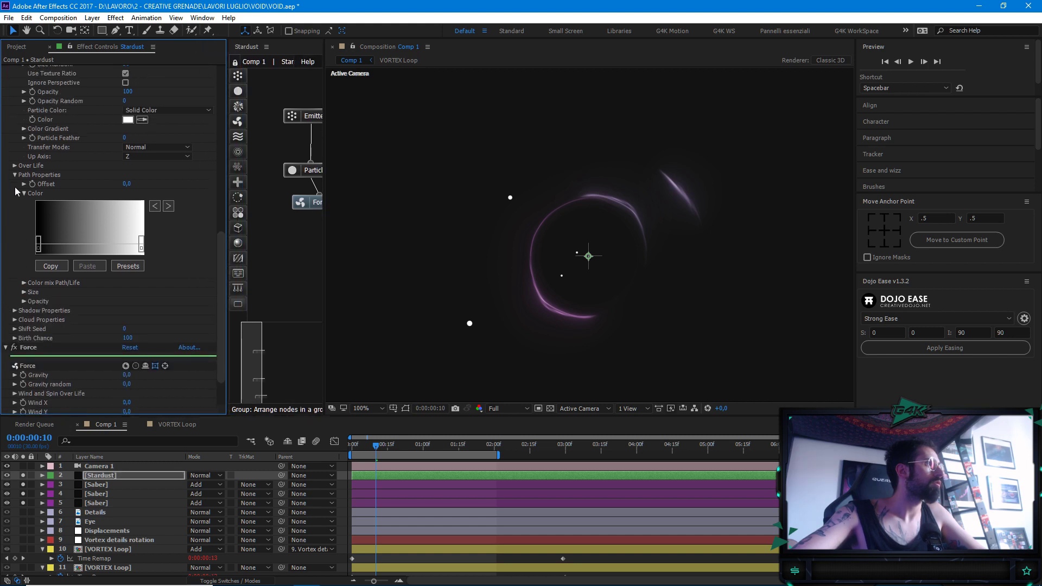
pyautogui.click(14, 175)
# Try the Fade In Bezier preset on the particle's Over Life Size curve and adjust the curve's end to about life 96, value 90
pyautogui.scroll(3, 19, 217)
pyautogui.click(30, 255)
pyautogui.click(132, 324)
pyautogui.moveTo(627, 81); pyautogui.dragTo(634, 120)
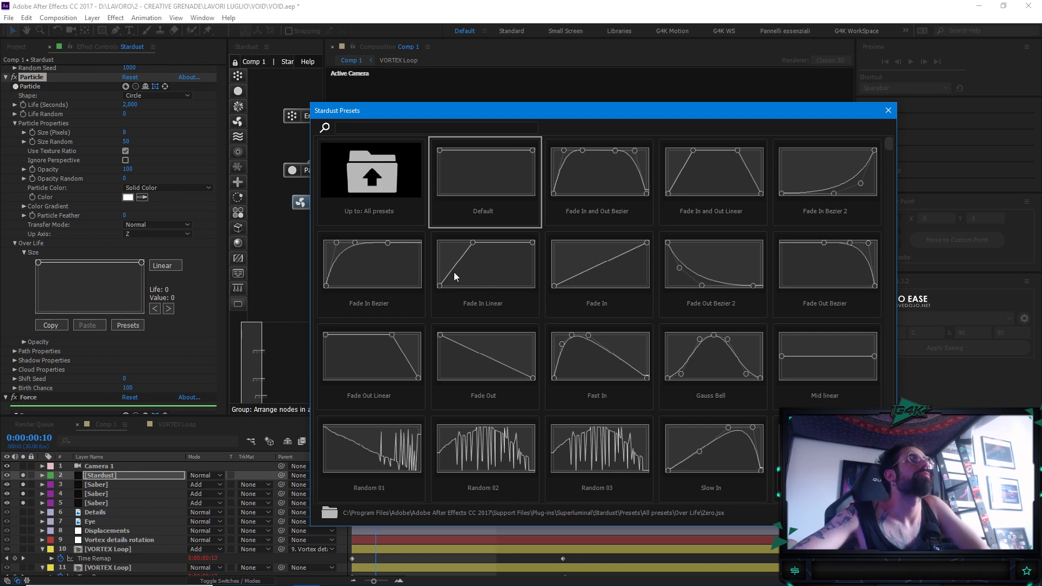
pyautogui.click(392, 261)
pyautogui.press('Return')
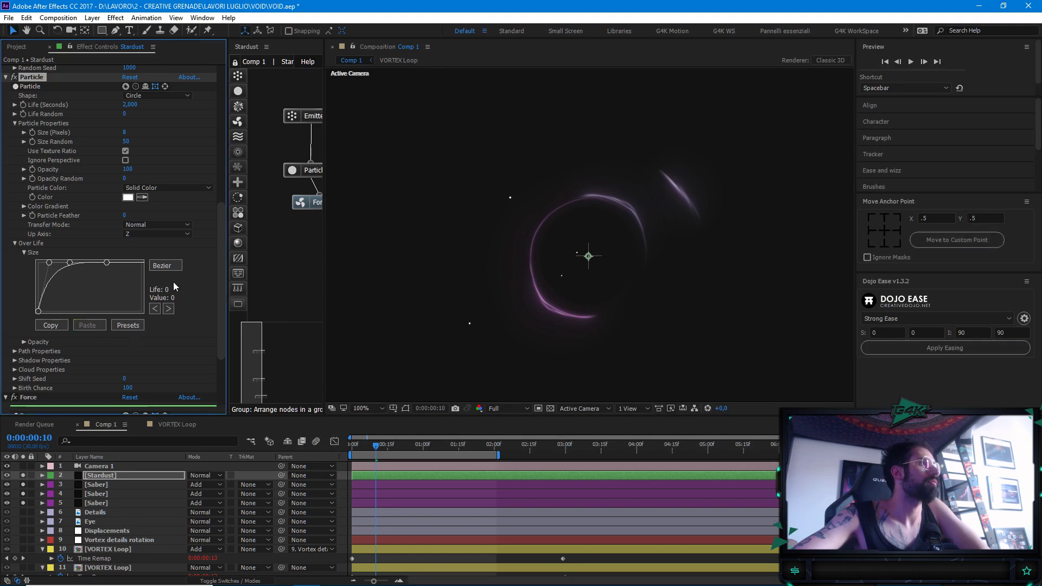
pyautogui.click(136, 275)
pyautogui.moveTo(137, 276); pyautogui.dragTo(138, 267)
# Apply the Fade Out Bezier preset to the particle's Over Life Size curve
pyautogui.click(140, 327)
pyautogui.moveTo(497, 77); pyautogui.dragTo(539, 72)
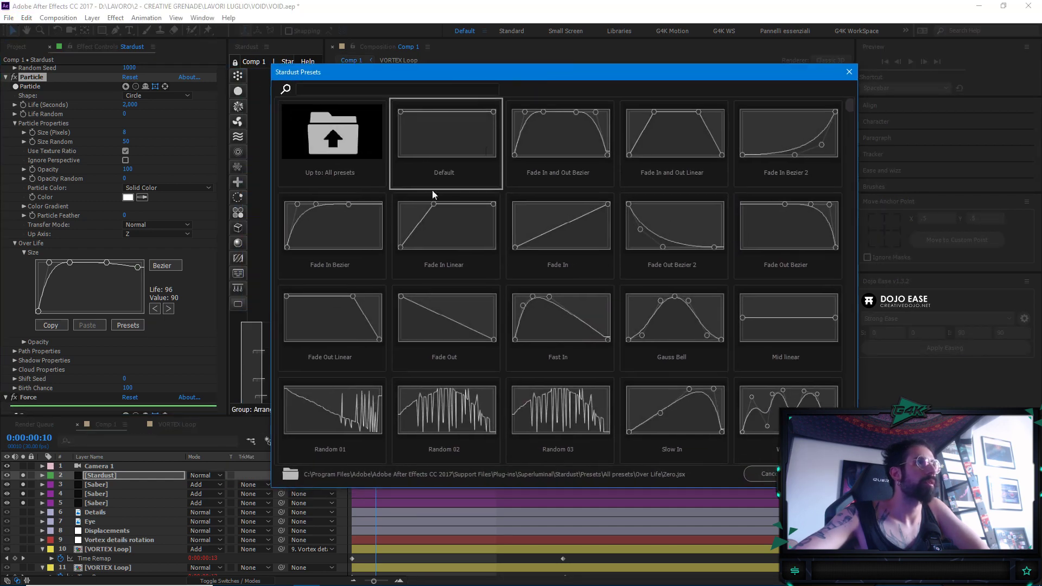
pyautogui.click(809, 243)
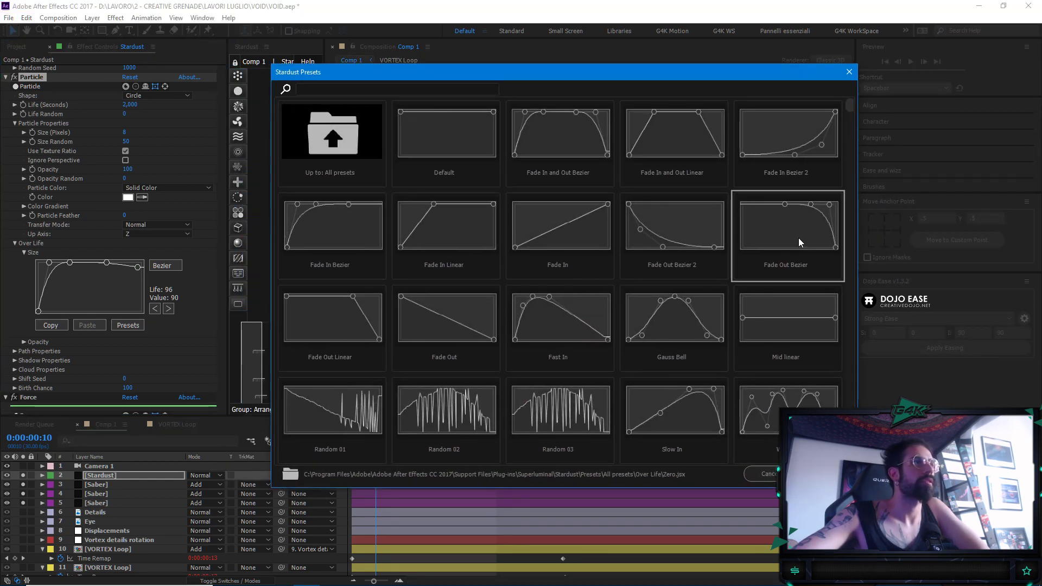
pyautogui.click(814, 474)
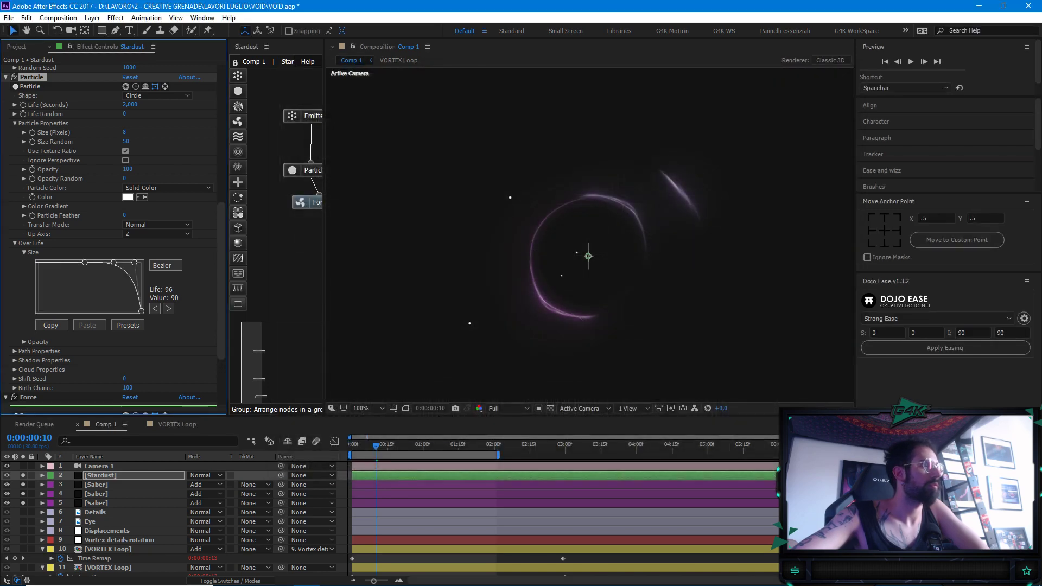
# Soften the Size curve's fall-off by moving its last handle to about life 86, value 78, and scrub to frame 29
pyautogui.moveTo(80, 265); pyautogui.dragTo(38, 263)
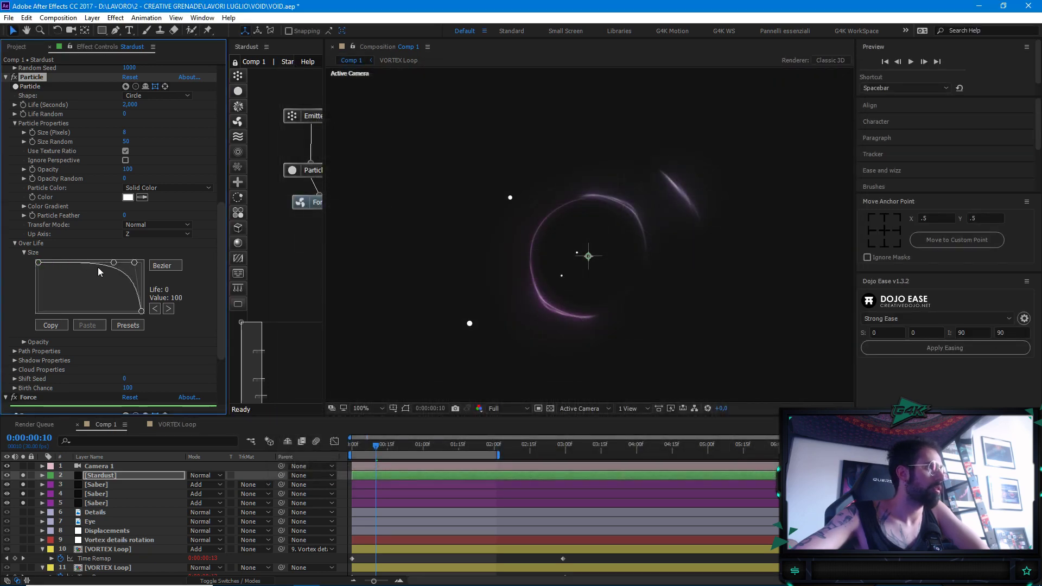
pyautogui.moveTo(134, 265)
pyautogui.mouseDown()
pyautogui.moveTo(124, 275)
pyautogui.moveTo(92, 263)
pyautogui.moveTo(131, 274)
pyautogui.mouseUp()
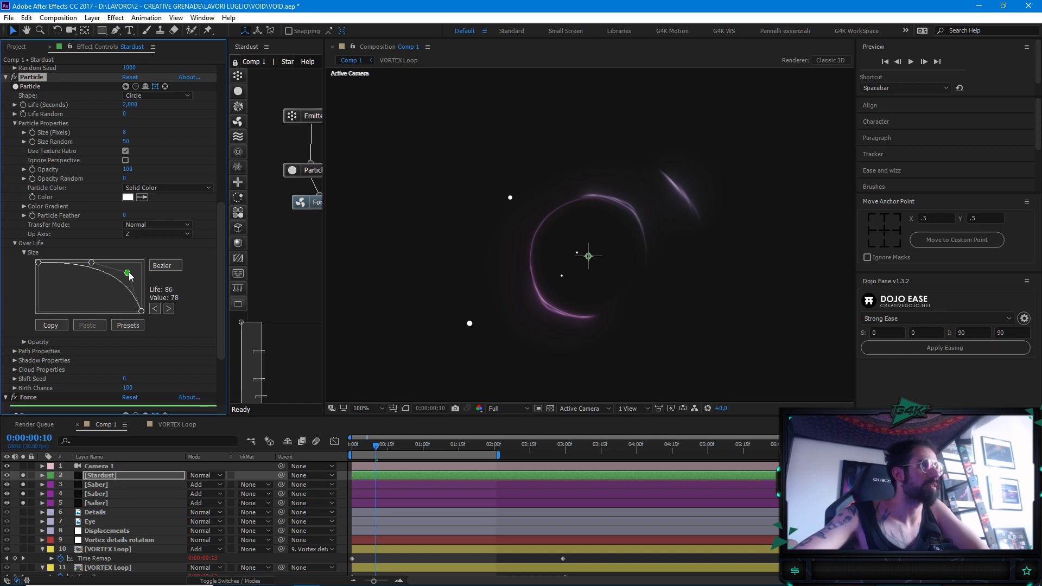
pyautogui.moveTo(380, 446); pyautogui.dragTo(421, 460)
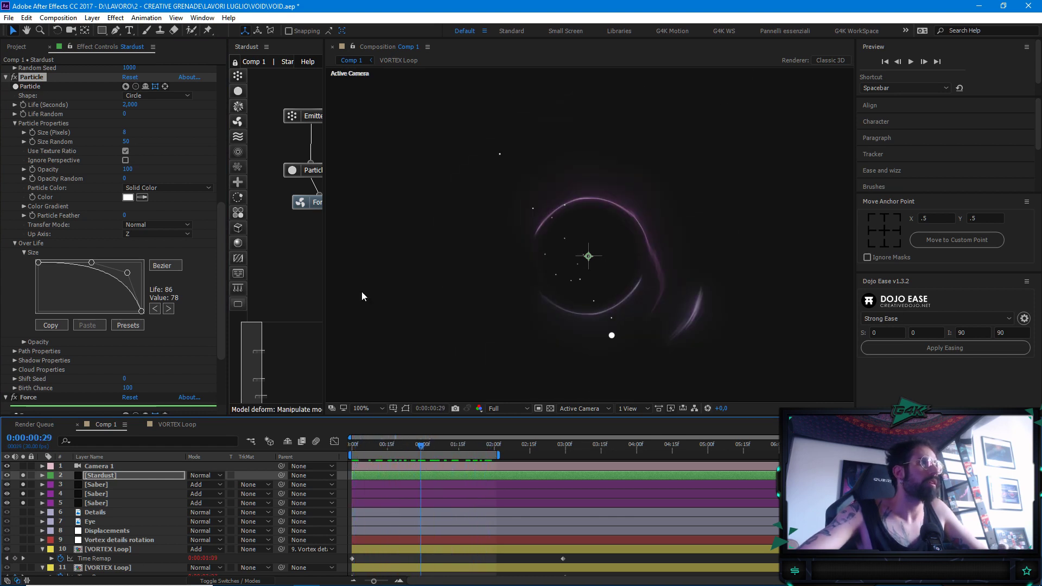
# Widen the Stardust node view, set the Force node's Spin to 230 and preview the particles
pyautogui.moveTo(335, 270); pyautogui.dragTo(377, 269)
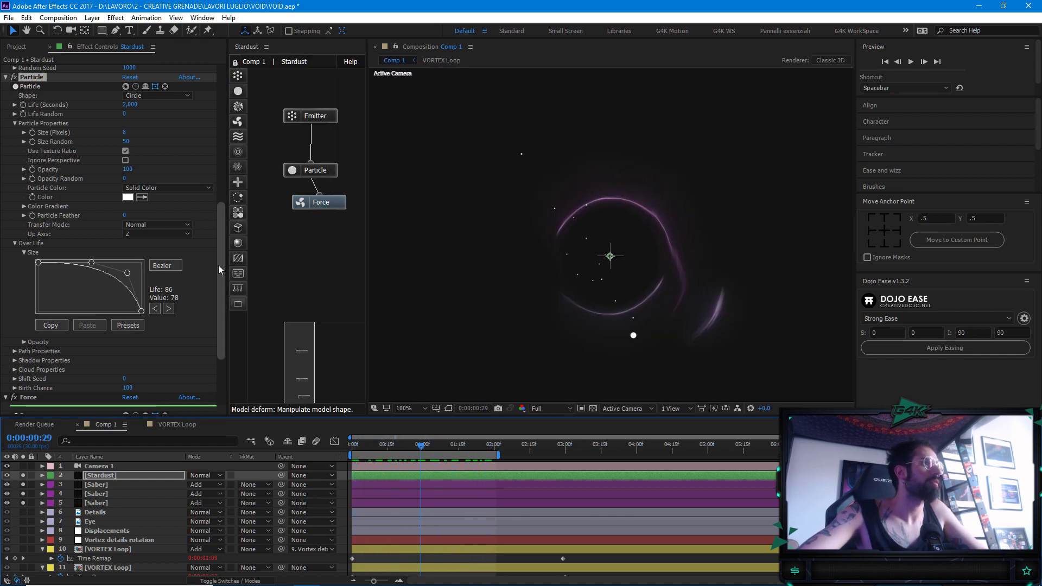
pyautogui.scroll(-5, 224, 272)
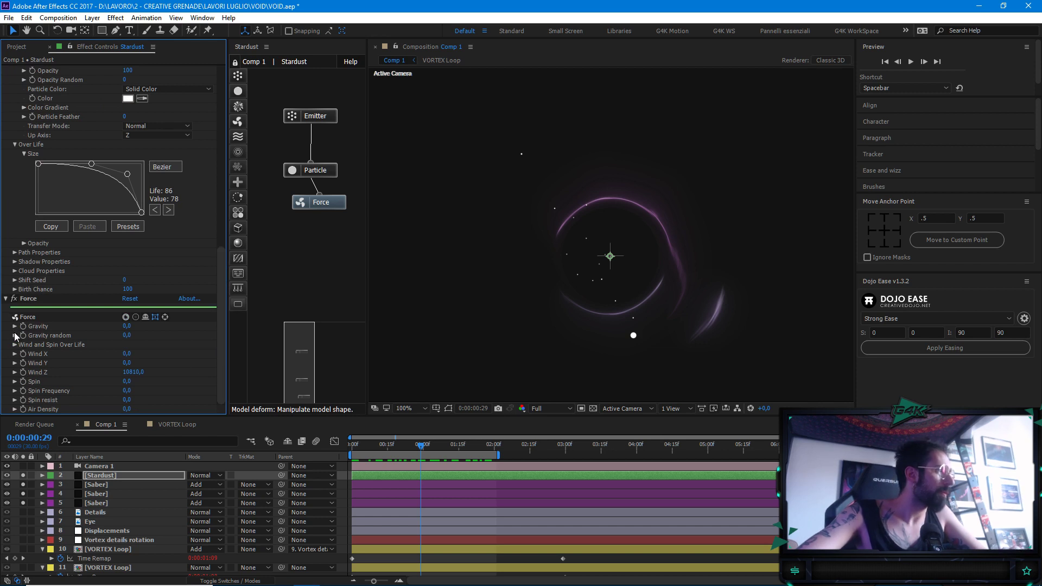
pyautogui.moveTo(125, 381); pyautogui.dragTo(139, 380)
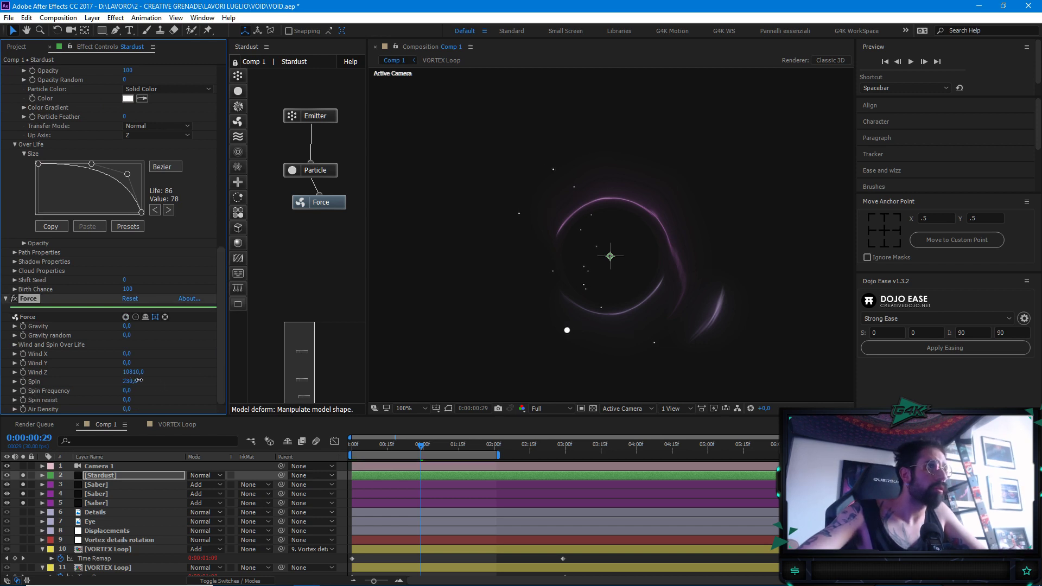
pyautogui.press('space')
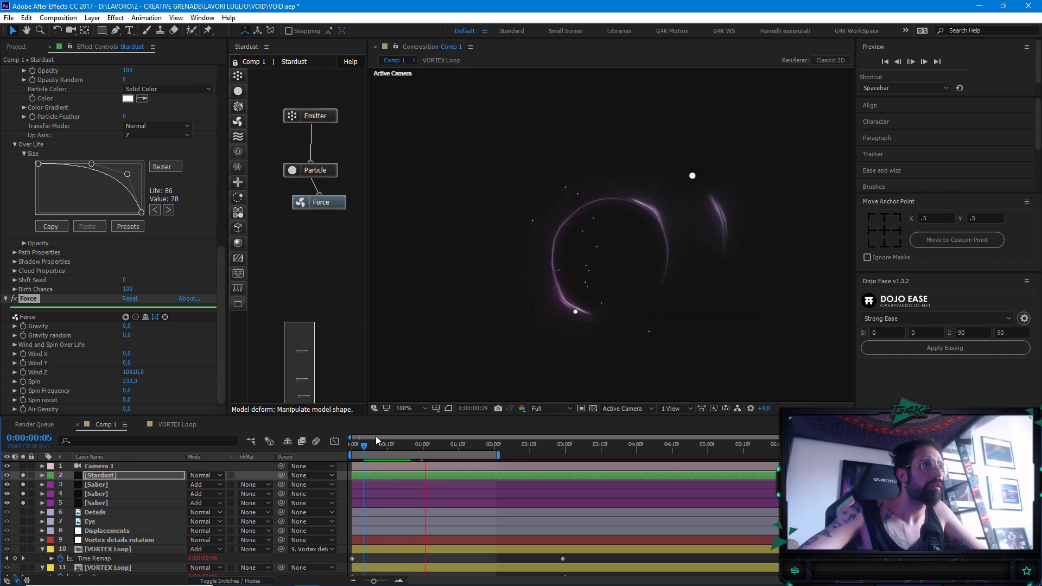
pyautogui.press('space')
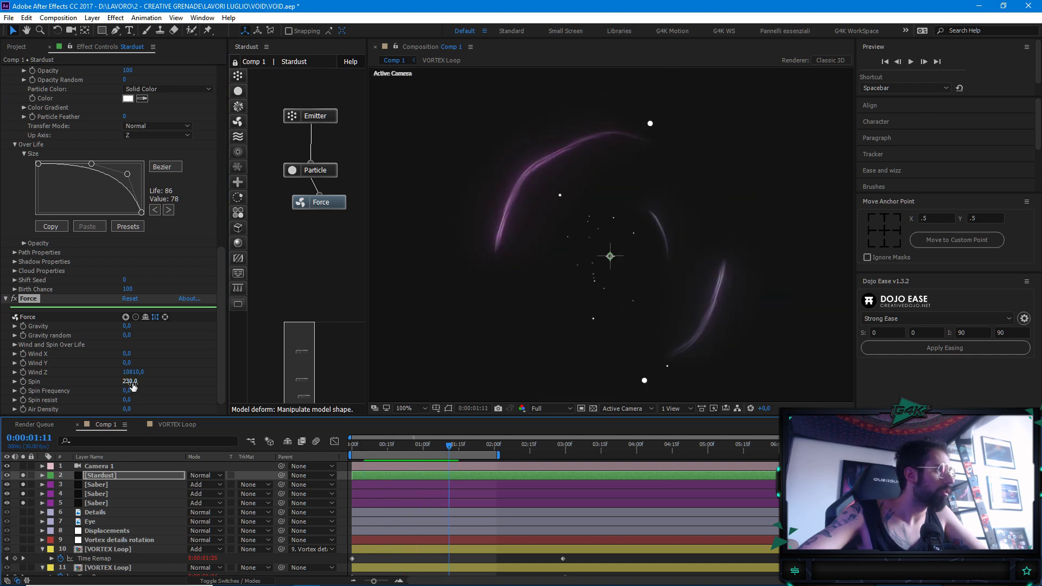
# Set the Force node's Spin Frequency to 1 and preview the full composition at 50% magnification
pyautogui.moveTo(130, 393); pyautogui.dragTo(131, 393)
pyautogui.click(133, 372)
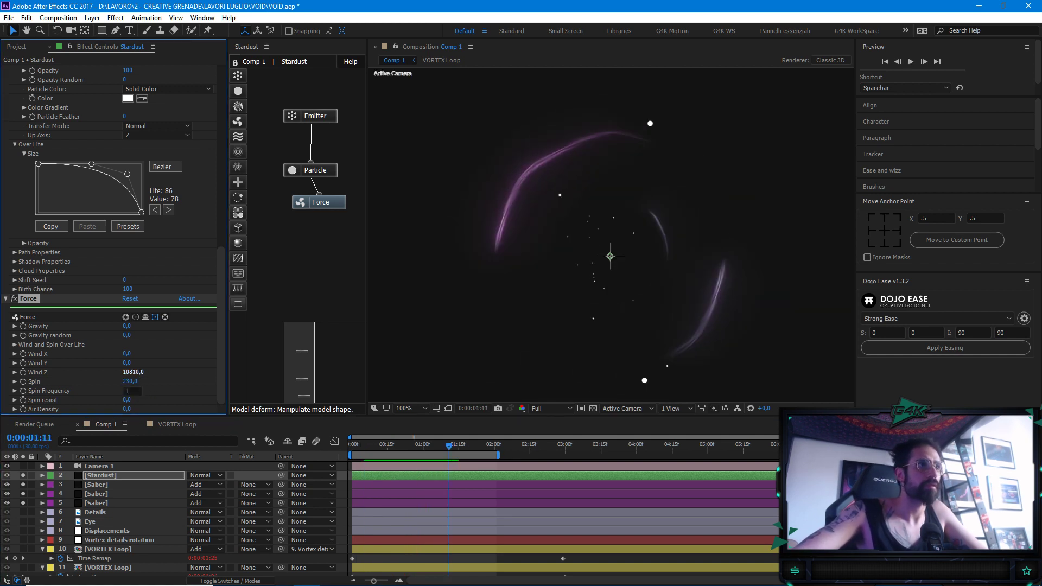
pyautogui.press('space')
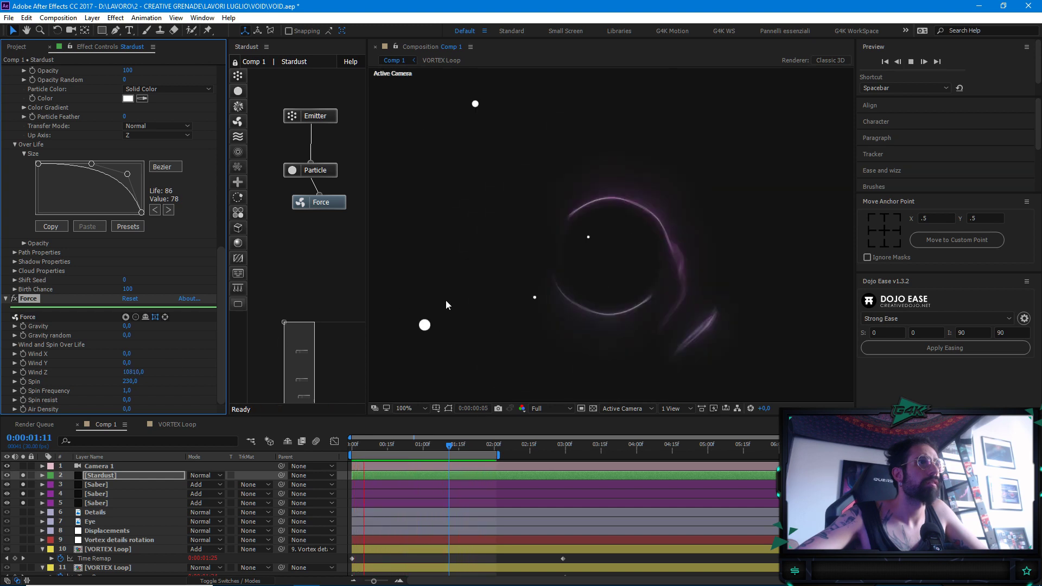
pyautogui.scroll(-2, 675, 284)
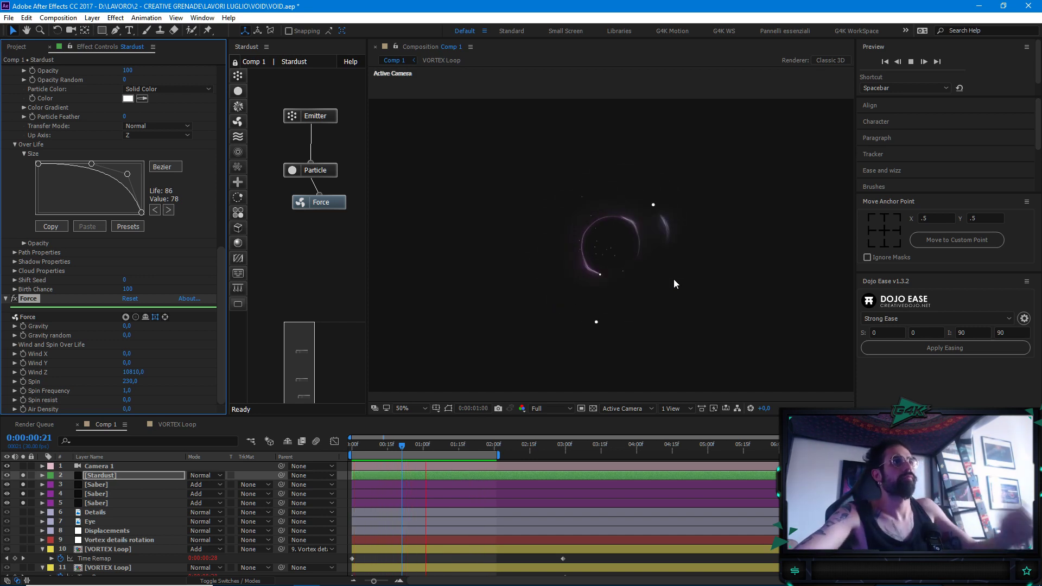
pyautogui.press('space')
# Apply the Twirl effect to the Stardust layer with an angle of 185° and preview the animation
pyautogui.click(120, 475)
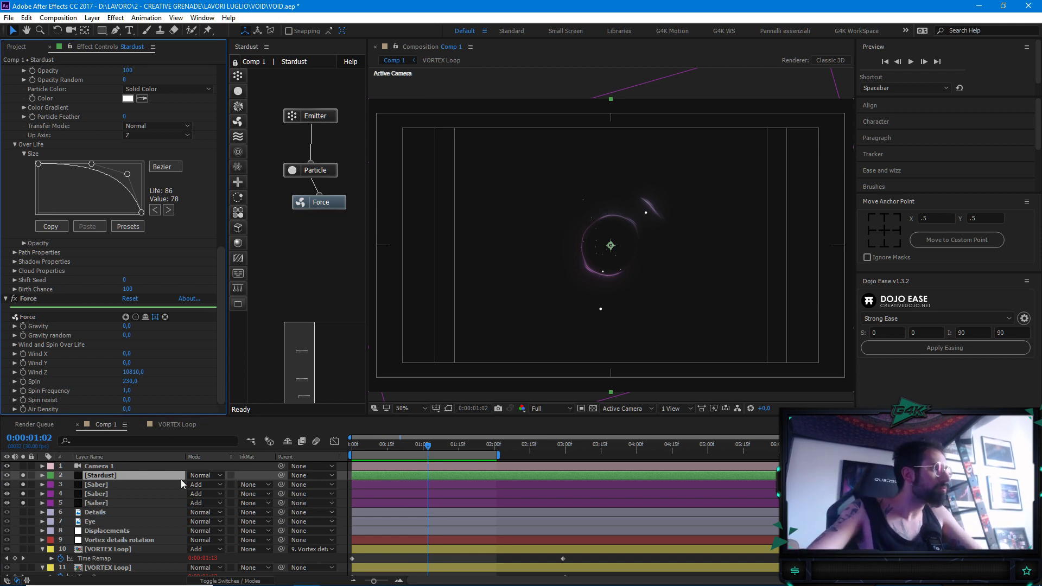
pyautogui.hotkey('ctrl', 'Down')
pyautogui.click(119, 476)
pyautogui.hotkey('ctrl', 'space')
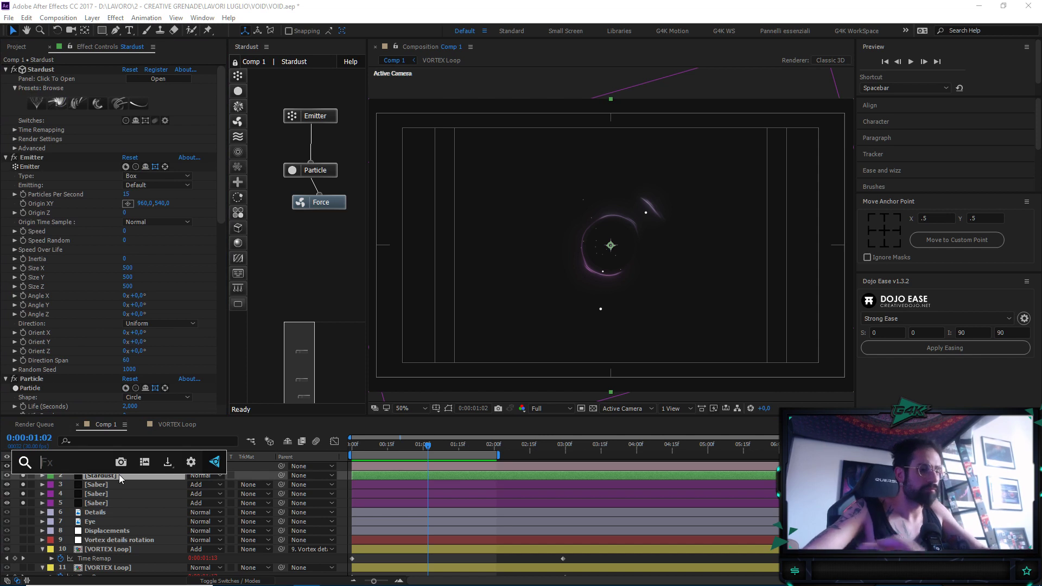
pyautogui.write('twir')
pyautogui.press('Return')
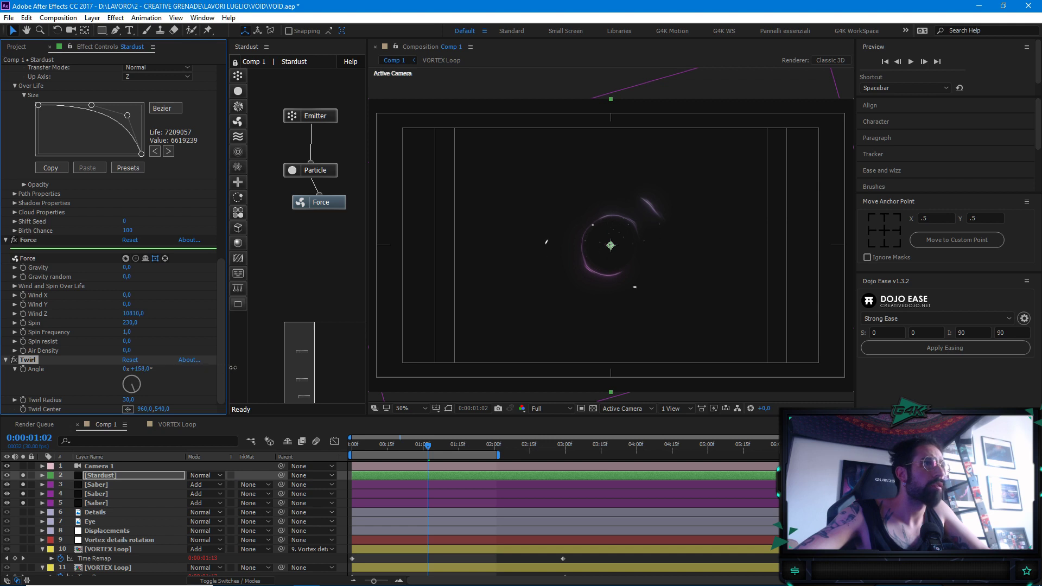
pyautogui.press('space')
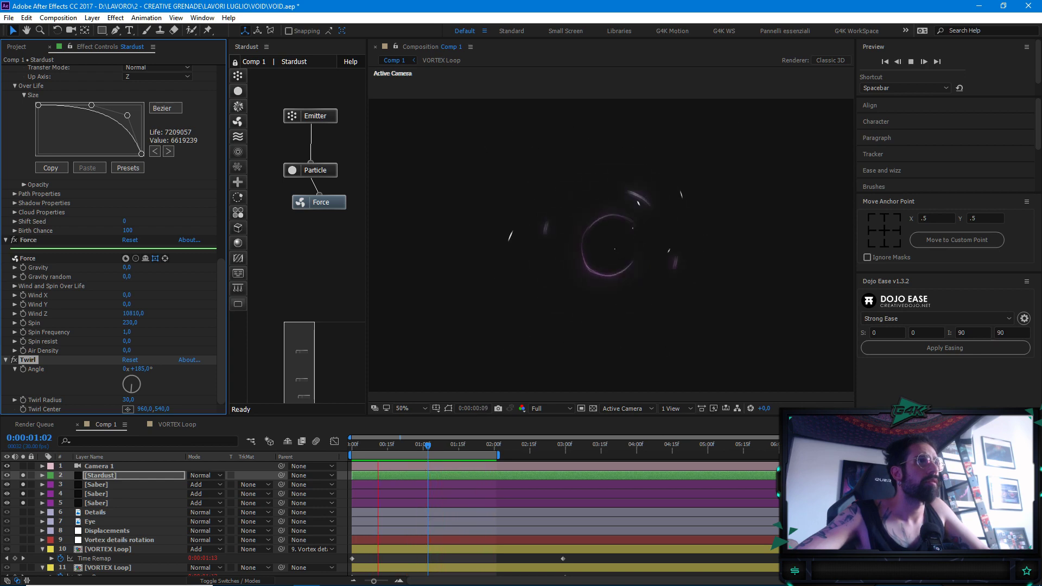
pyautogui.press('space')
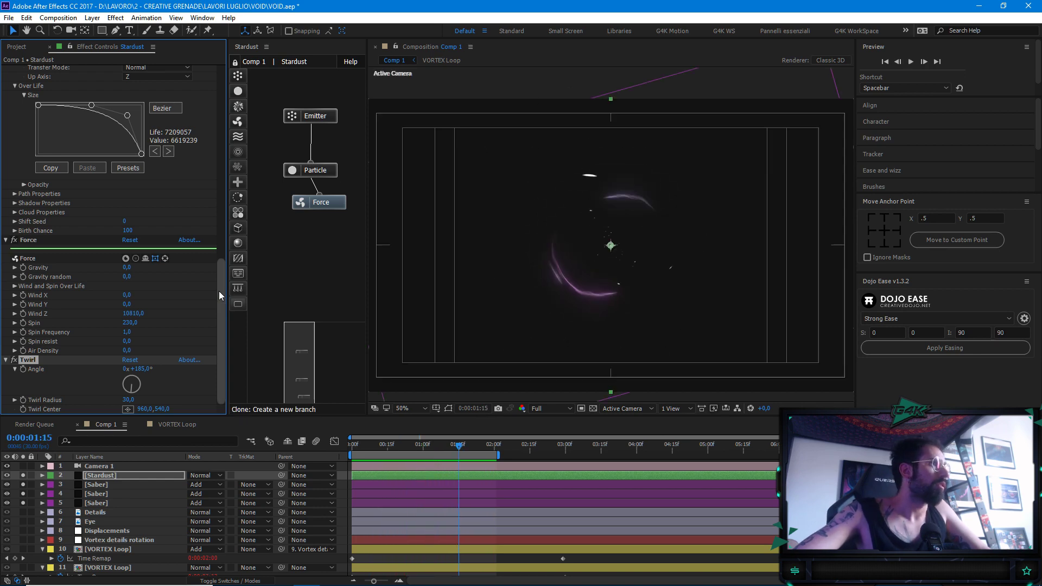
# Set the Stardust particle life to 1 second and preview the animation
pyautogui.scroll(3, 219, 291)
pyautogui.scroll(10, 220, 164)
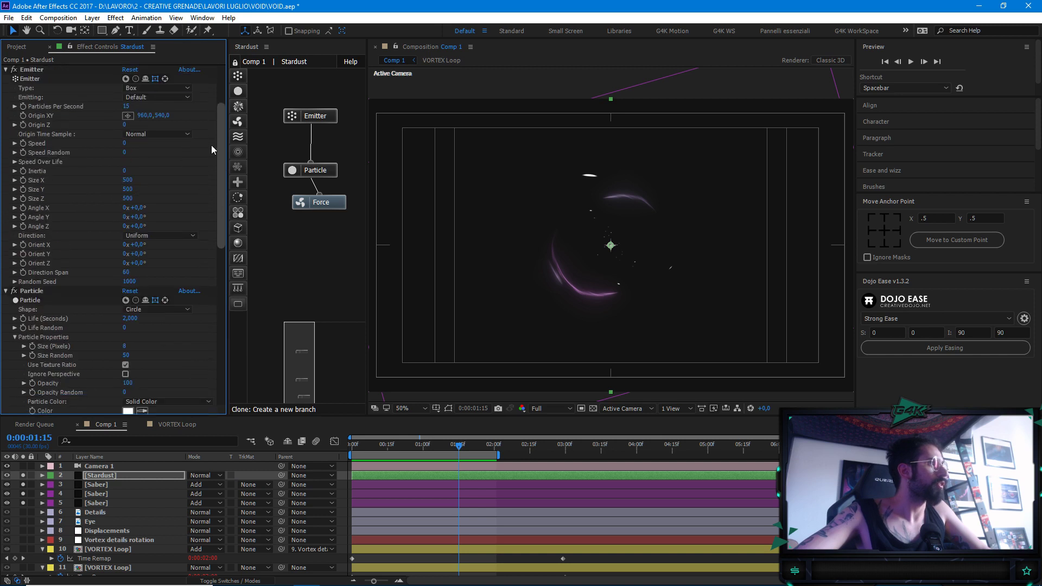
pyautogui.click(128, 296)
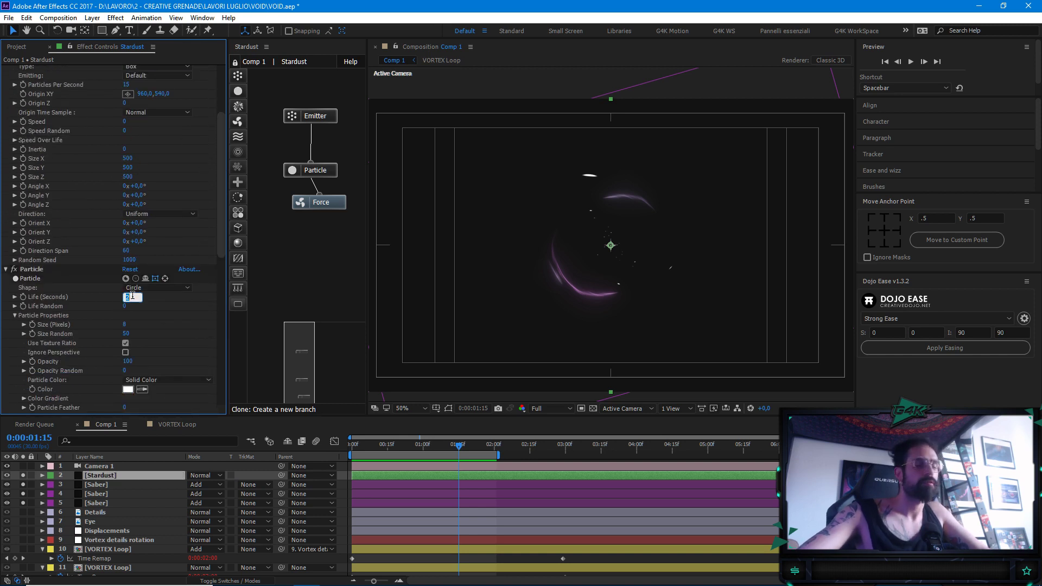
pyautogui.write('1')
pyautogui.press('Return')
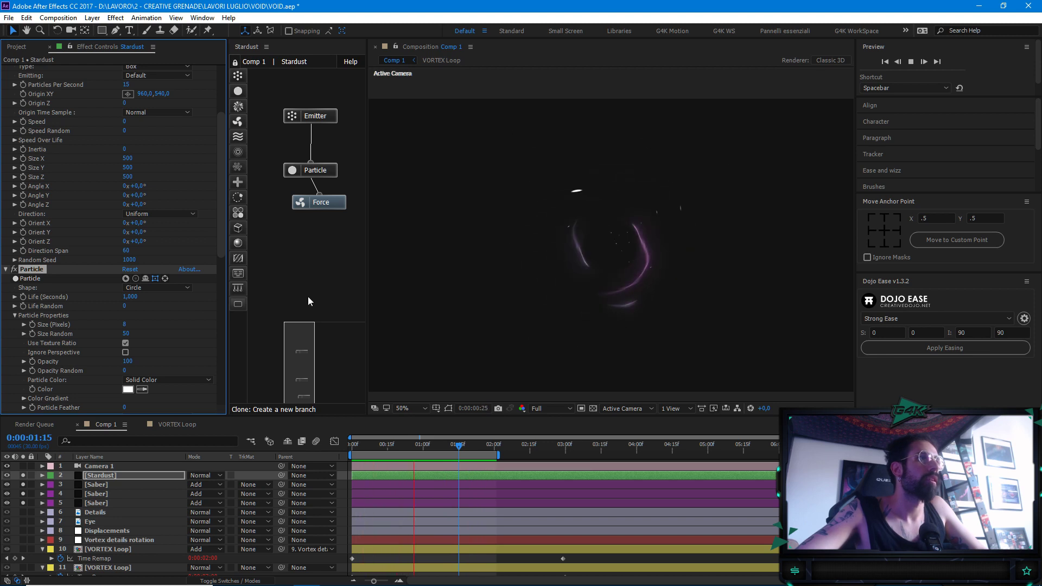
pyautogui.press('space')
# Raise the Stardust emitter to 30 particles per second and preview the animation
pyautogui.scroll(5, 222, 247)
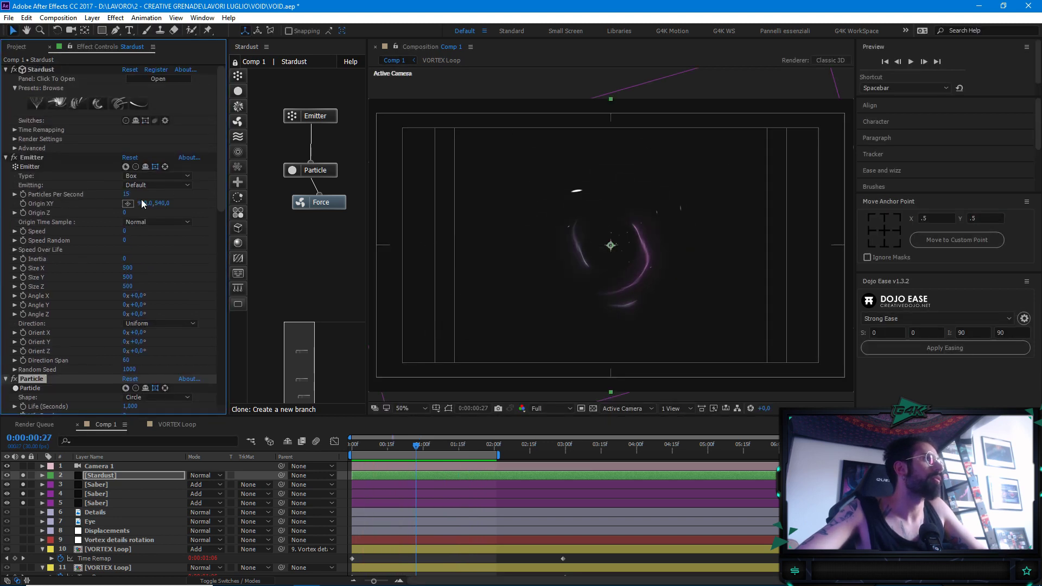
pyautogui.write('0')
pyautogui.press('Return')
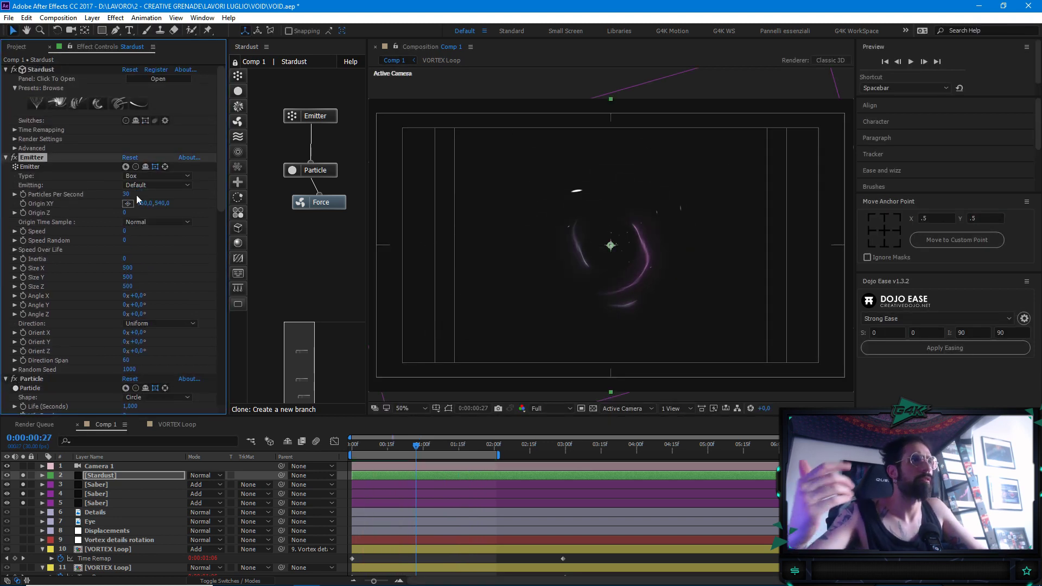
pyautogui.press('space')
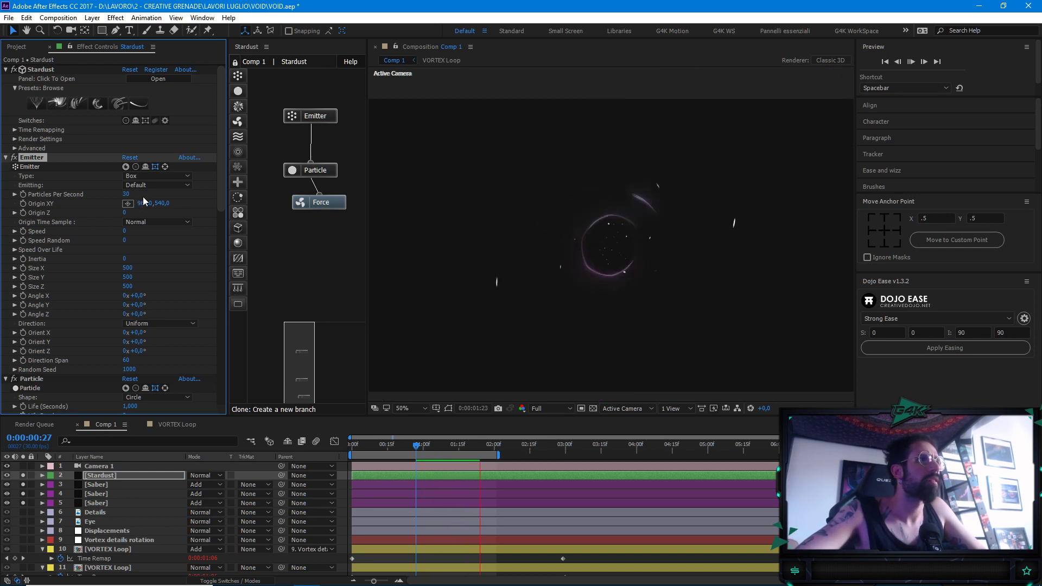
pyautogui.press('space')
# Set the emitter's Size X, Y and Z to 700 and preview the animation
pyautogui.click(131, 268)
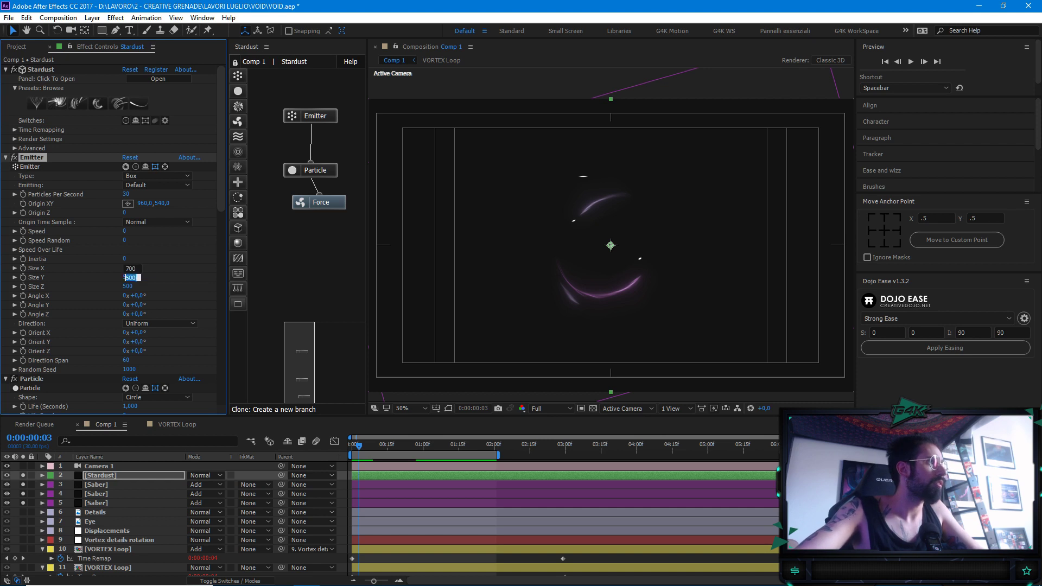
pyautogui.press('Return')
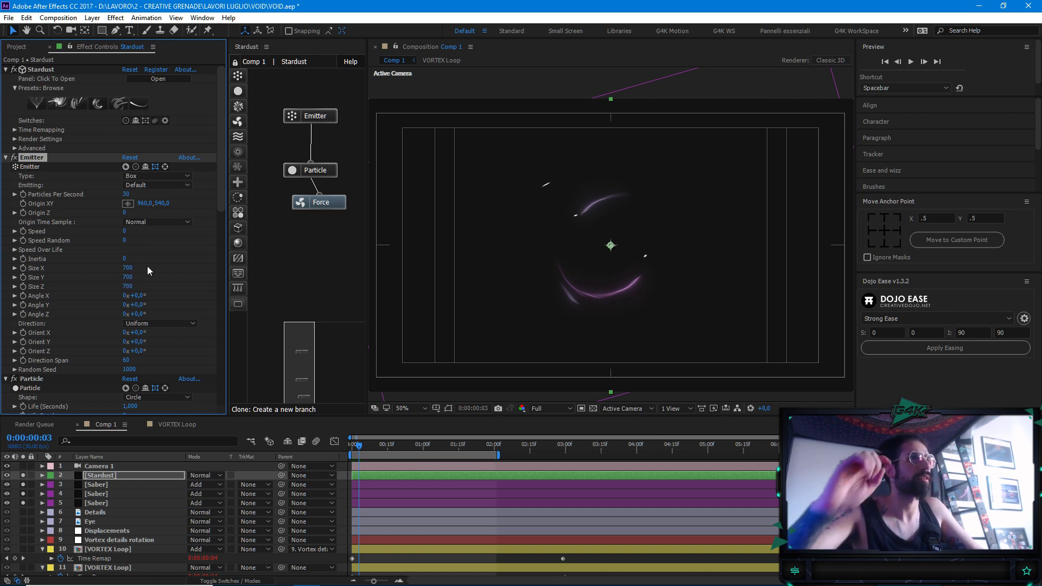
pyautogui.press('space')
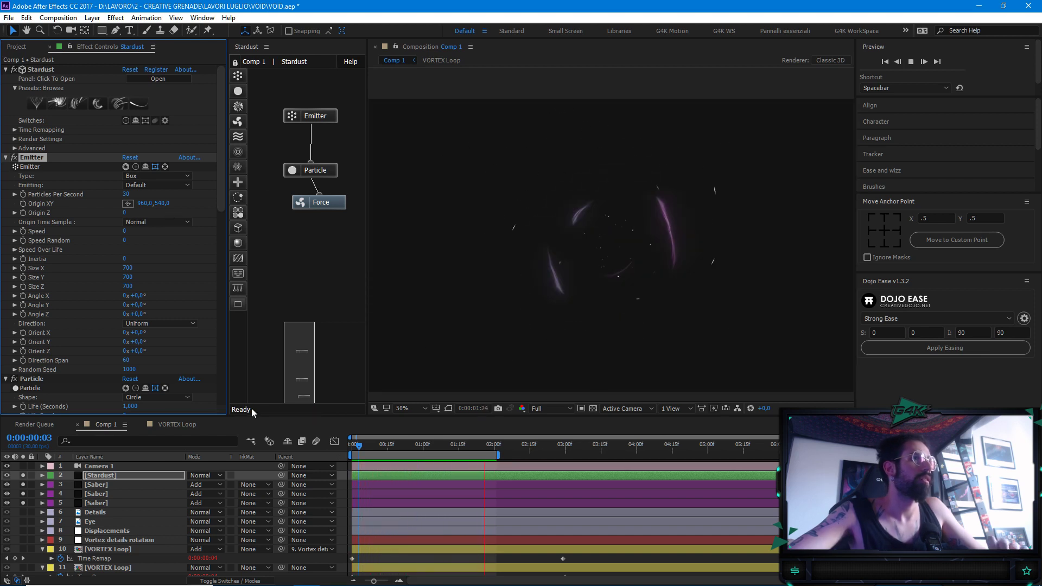
# Turn on Motion Blur in the Stardust render settings and preview the animation
pyautogui.press('space')
pyautogui.click(228, 142)
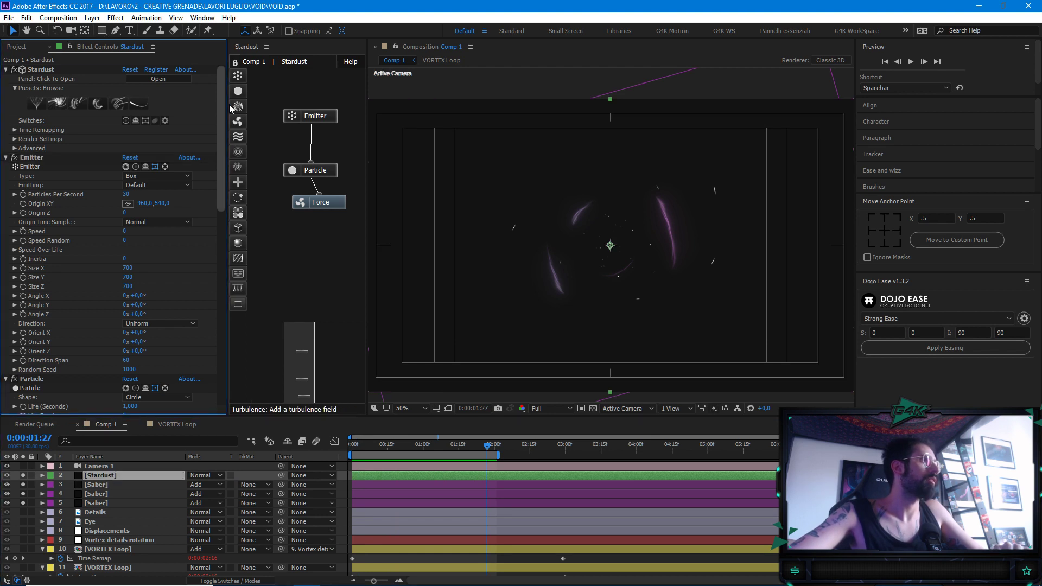
pyautogui.click(15, 139)
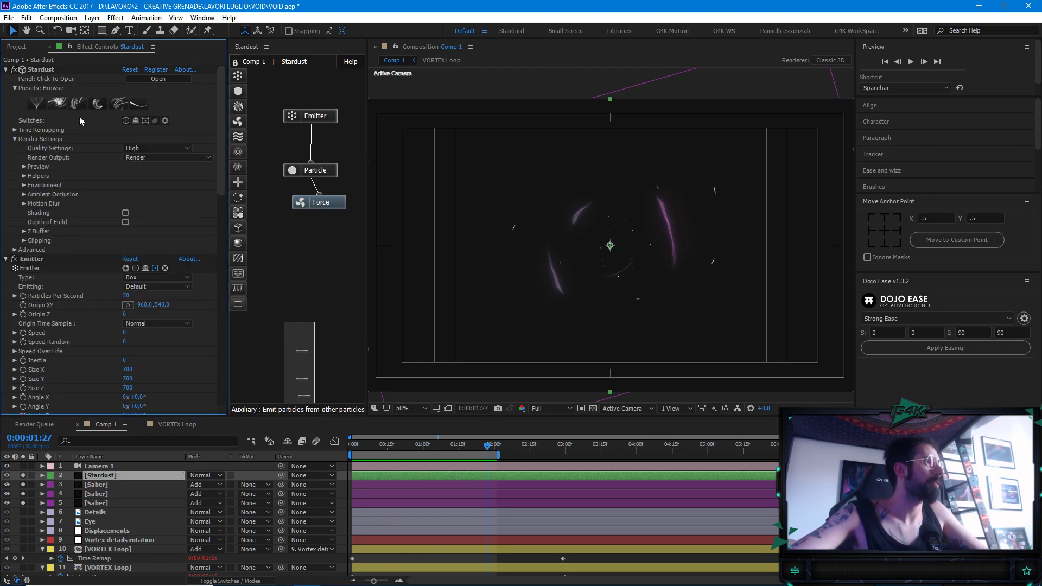
pyautogui.click(24, 204)
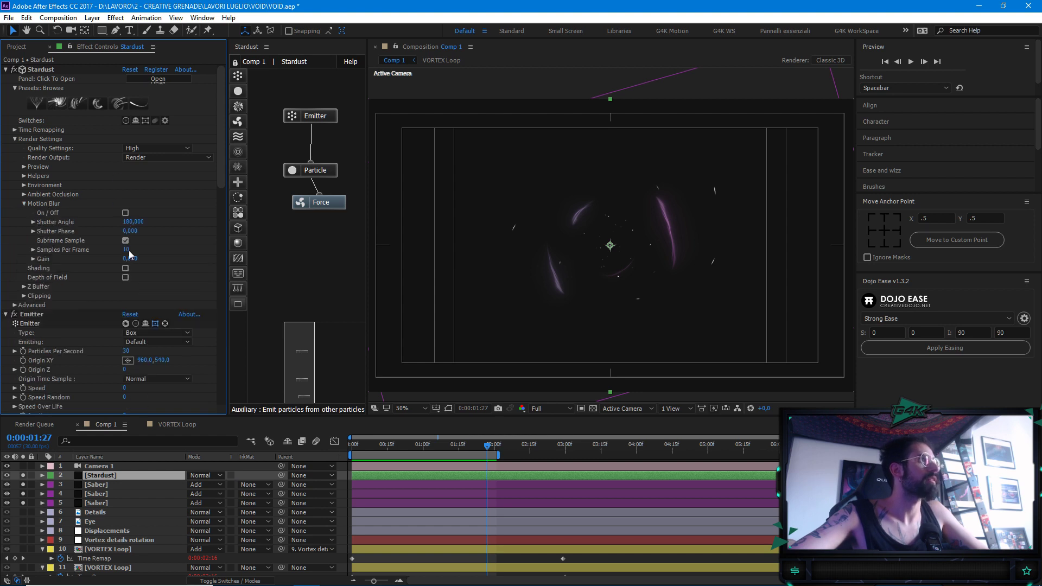
pyautogui.click(126, 213)
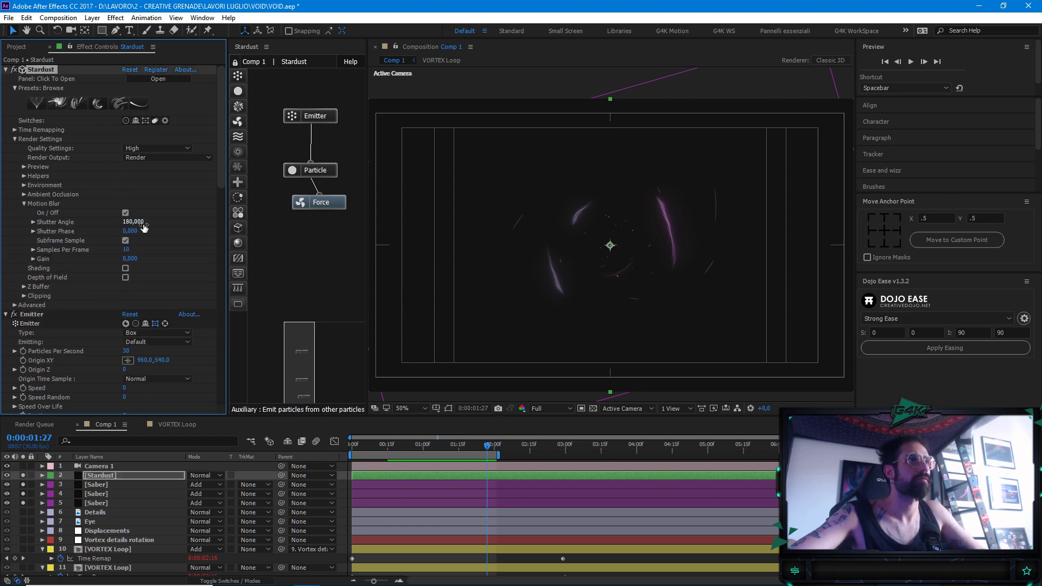
pyautogui.press('space')
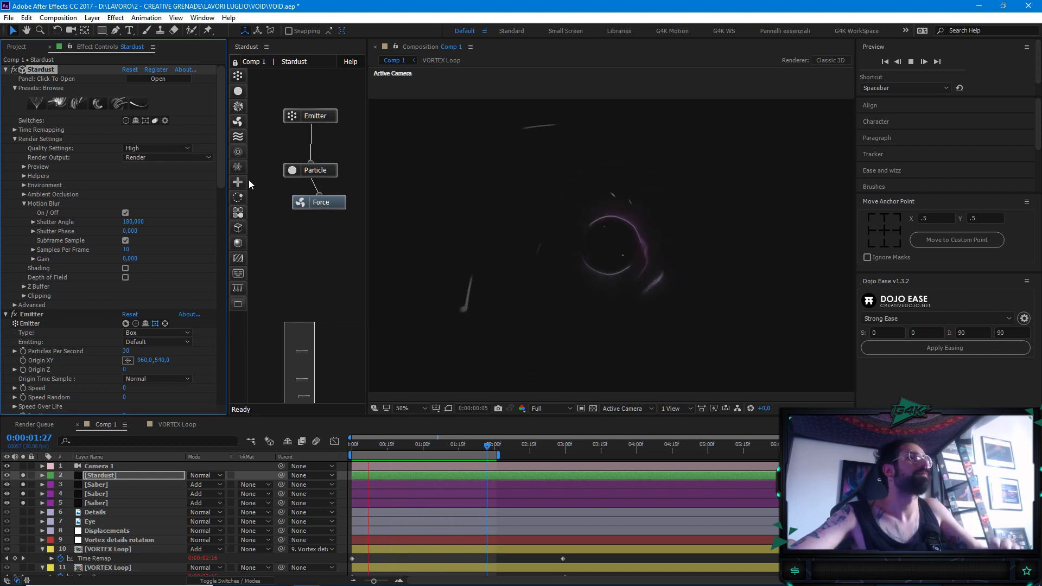
pyautogui.press('space')
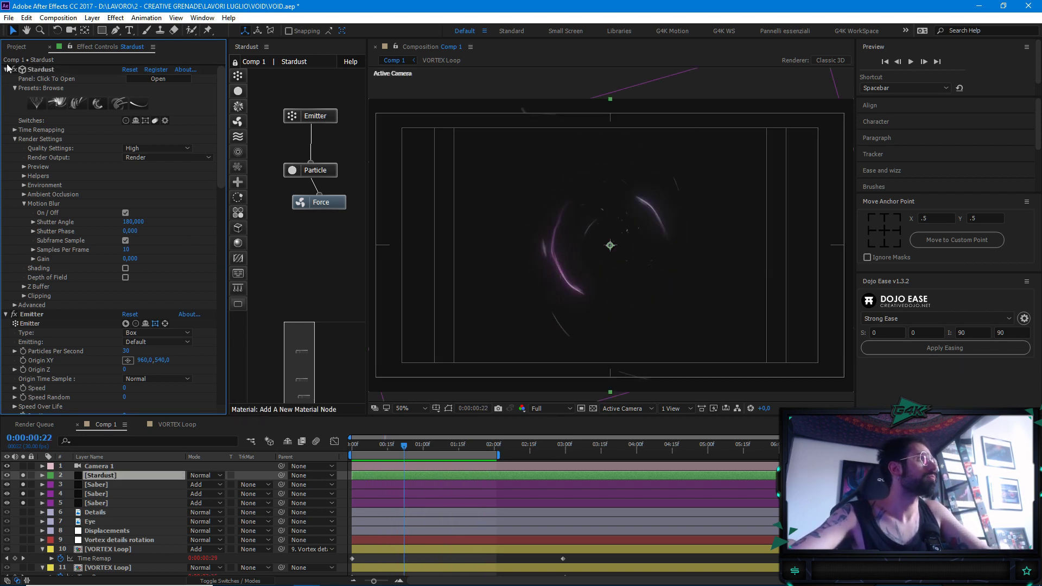
# Collapse the existing effects on the Stardust layer and apply the Deep Glow effect to it
pyautogui.click(7, 69)
pyautogui.click(6, 79)
pyautogui.click(5, 88)
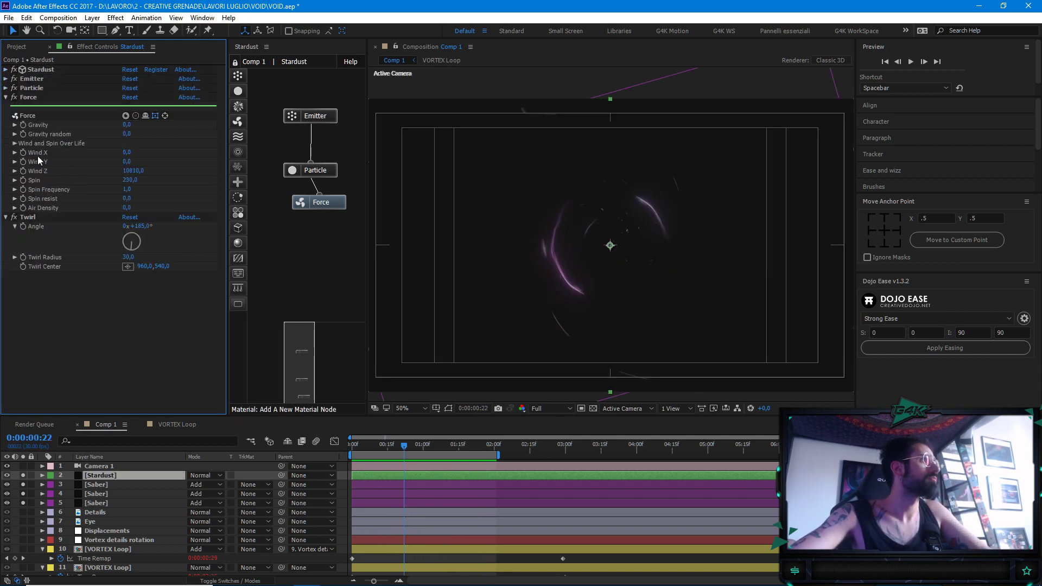
pyautogui.click(7, 97)
pyautogui.press('.')
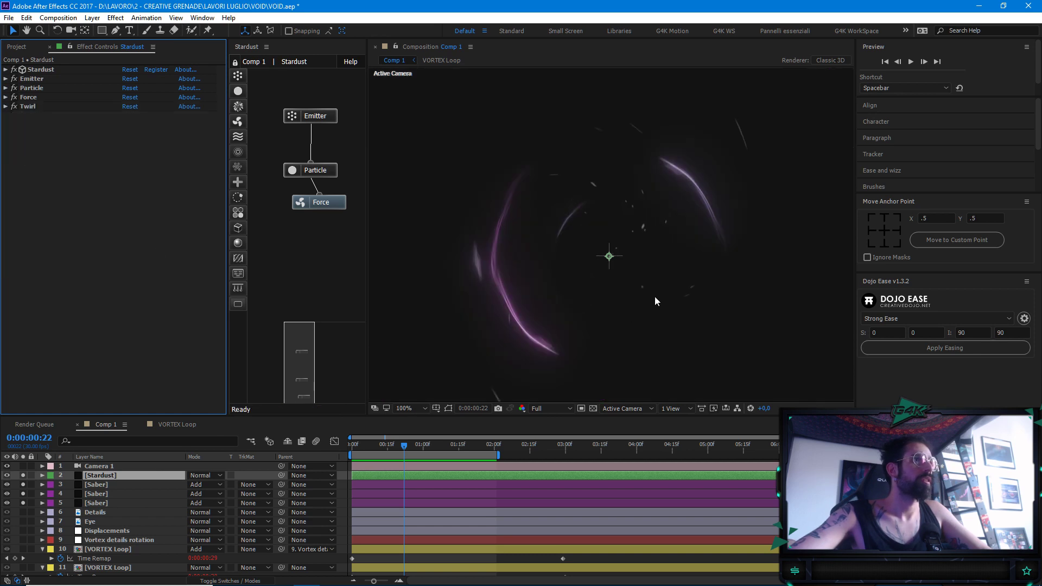
pyautogui.click(115, 471)
pyautogui.hotkey('ctrl', 'space')
pyautogui.write('deep')
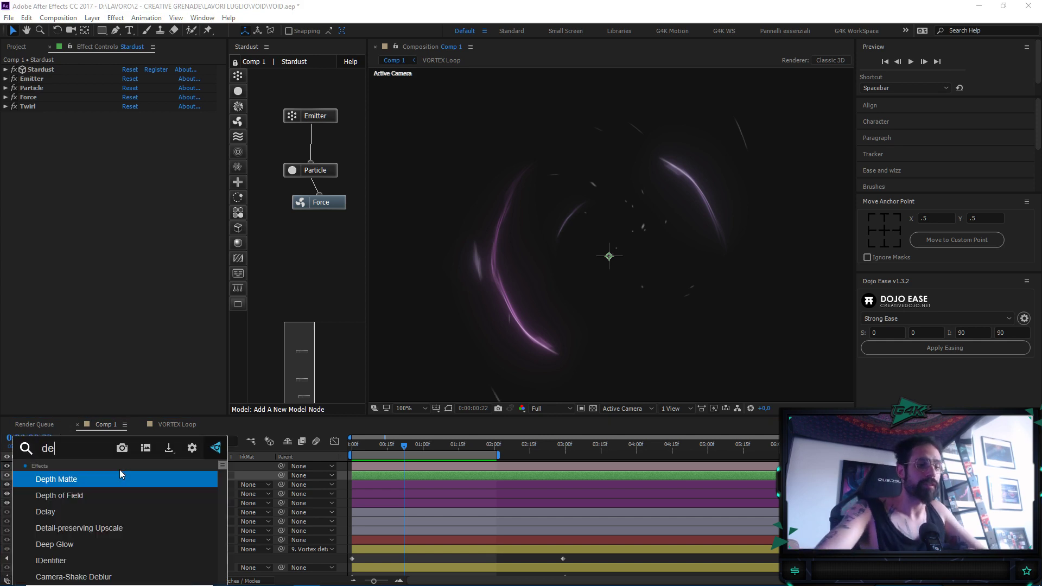
pyautogui.press('Return')
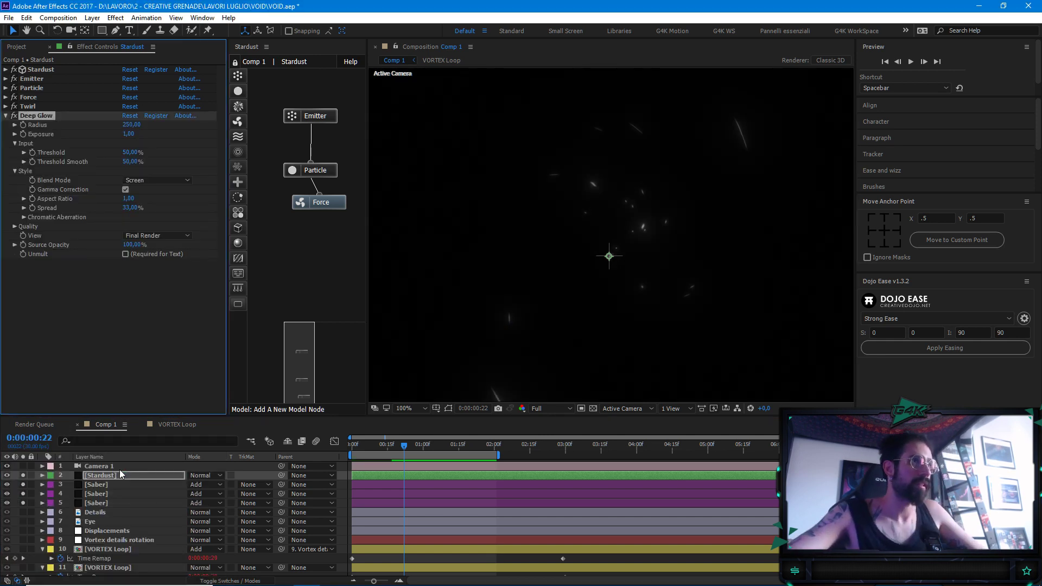
# Set the Stardust motion blur Gain to 2 and preview the glowing particles
pyautogui.click(5, 71)
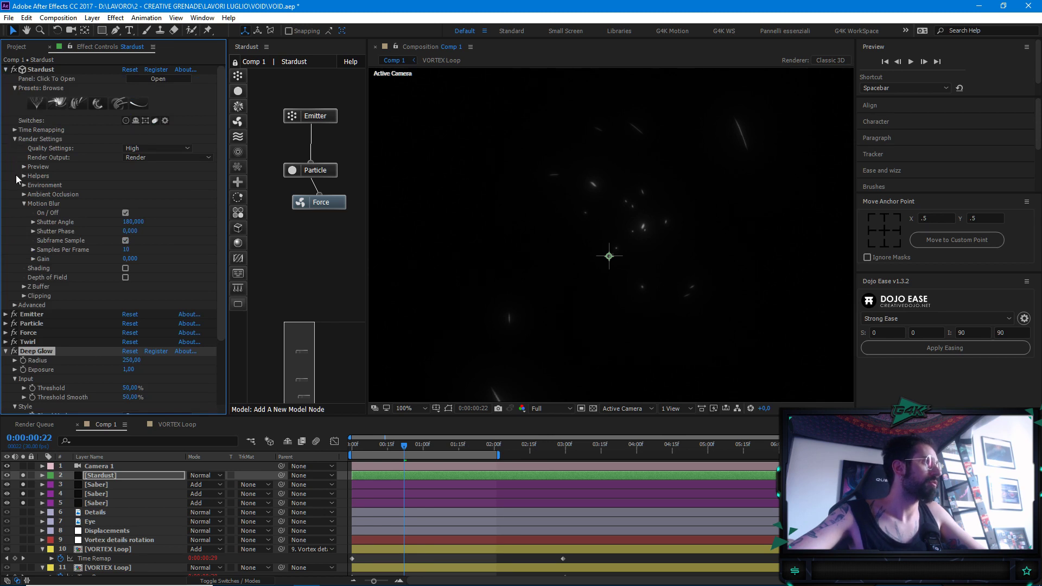
pyautogui.click(15, 306)
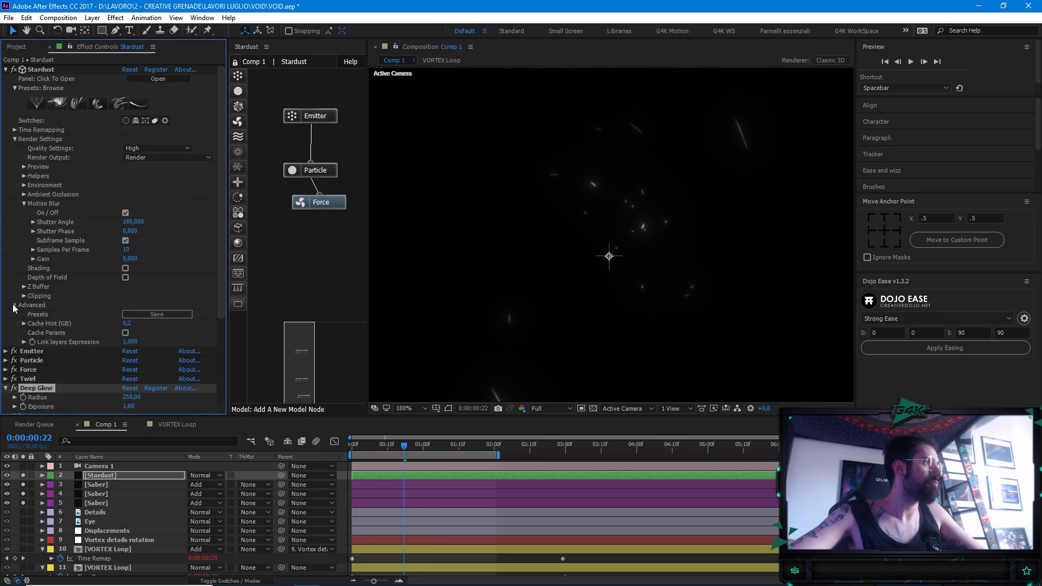
pyautogui.click(14, 305)
pyautogui.scroll(-4, 92, 287)
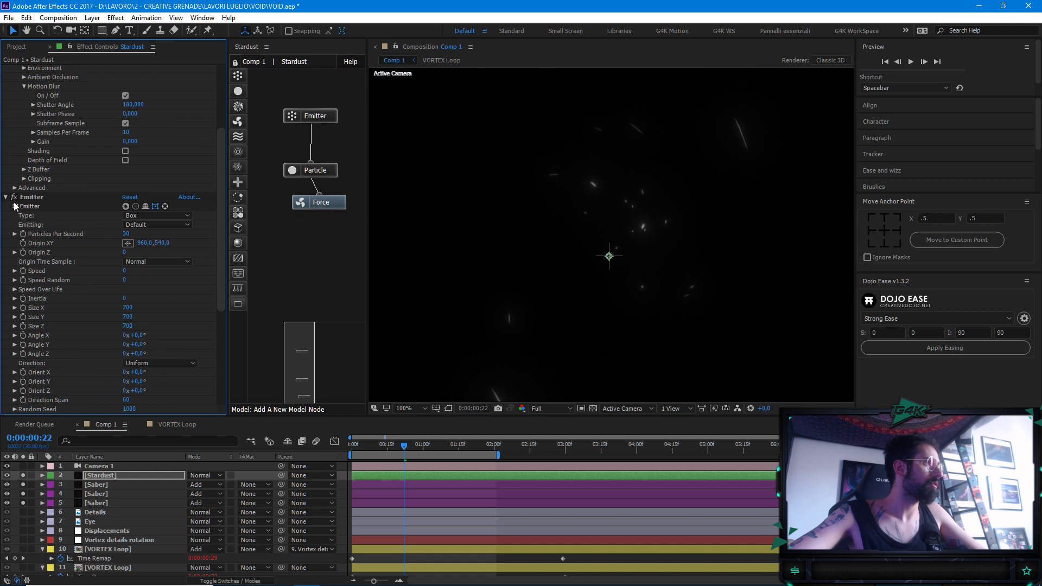
pyautogui.scroll(5, 80, 216)
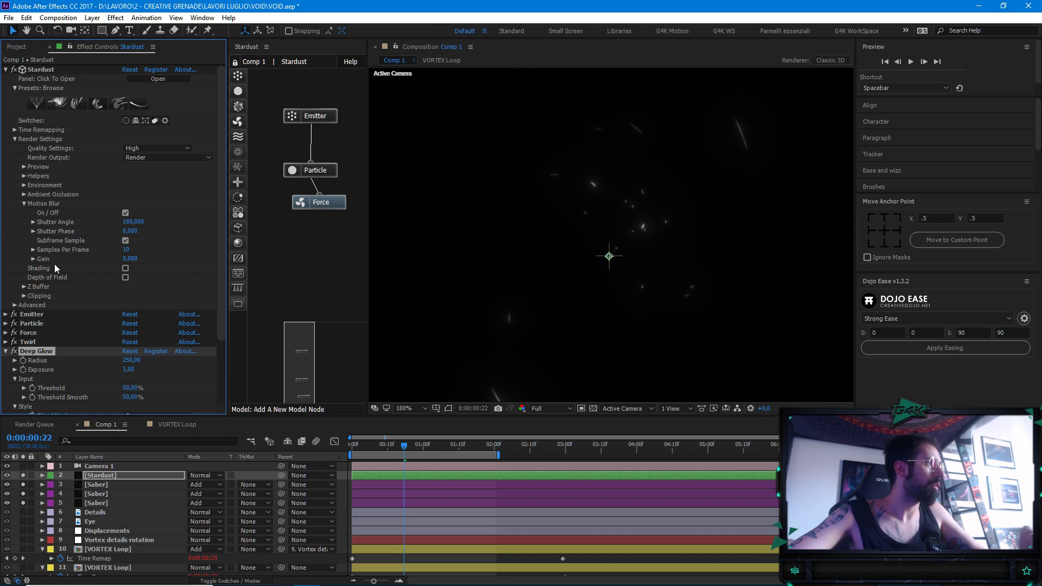
pyautogui.write('2')
pyautogui.press('Return')
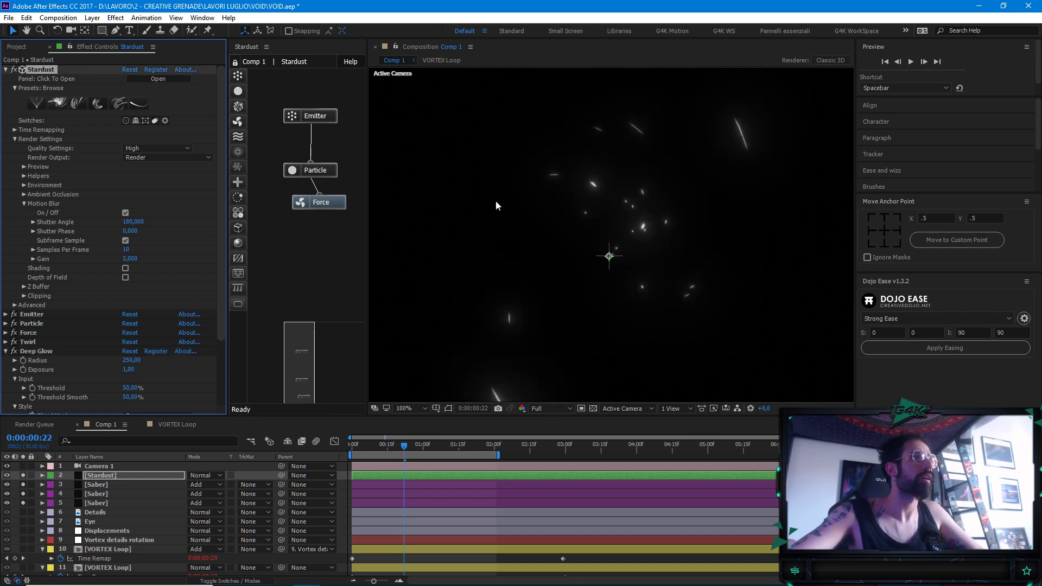
pyautogui.scroll(-2, 678, 211)
pyautogui.press('space')
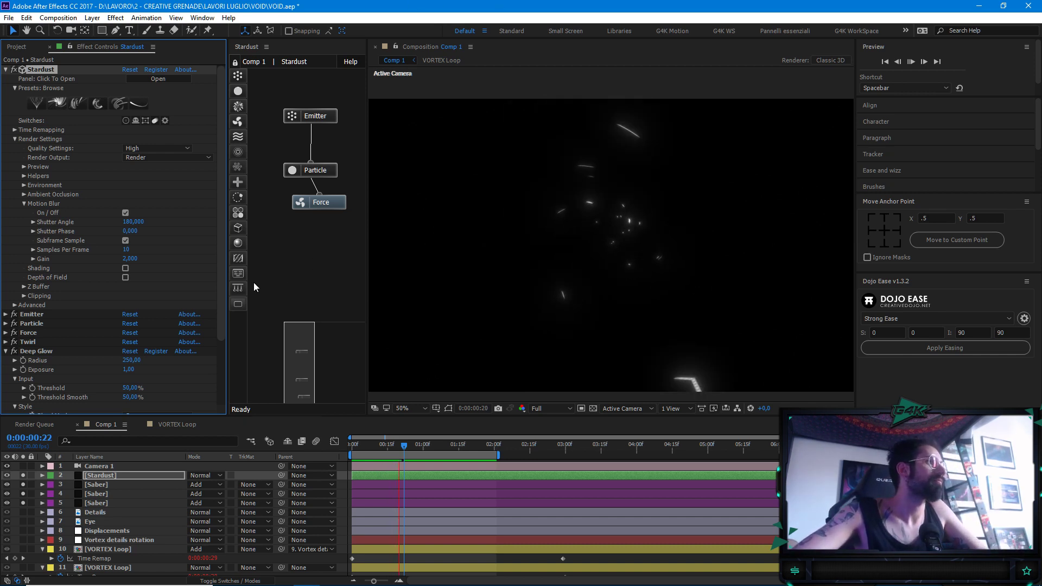
pyautogui.scroll(-2, 224, 295)
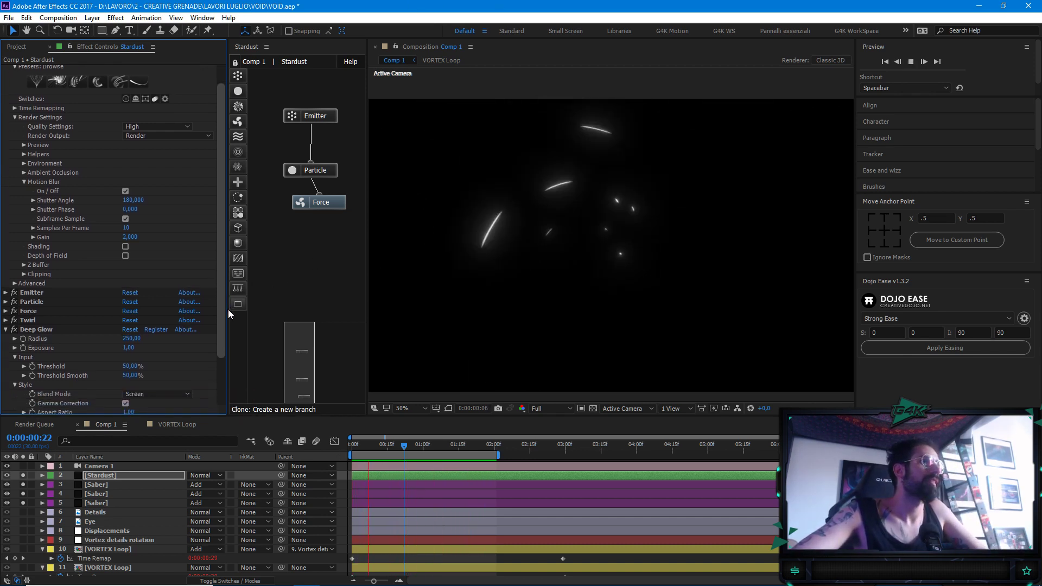
pyautogui.scroll(-1, 226, 310)
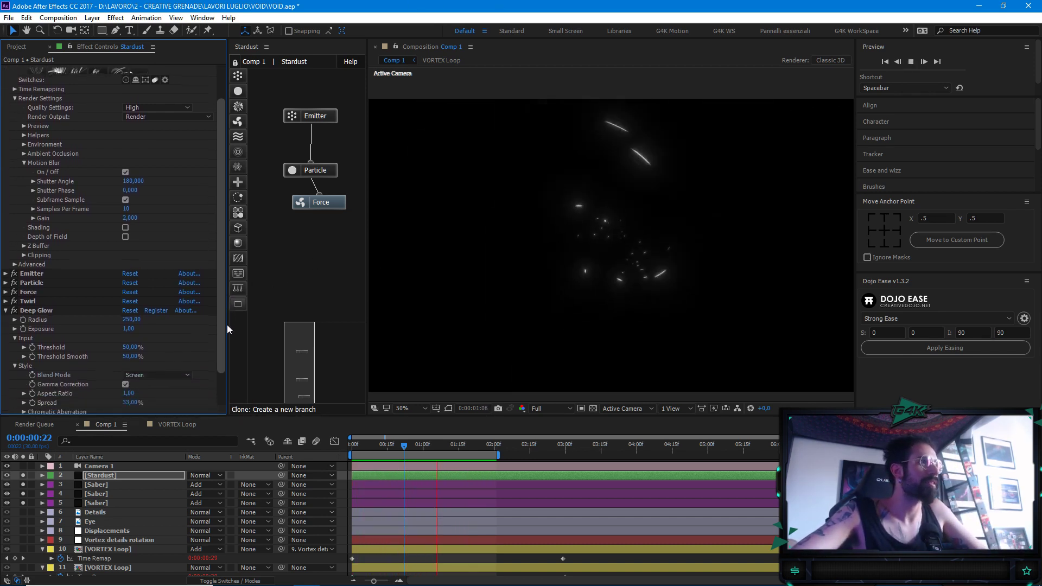
# Reveal the Color Gradient in the Stardust particle properties and copy the gradient
pyautogui.click(6, 311)
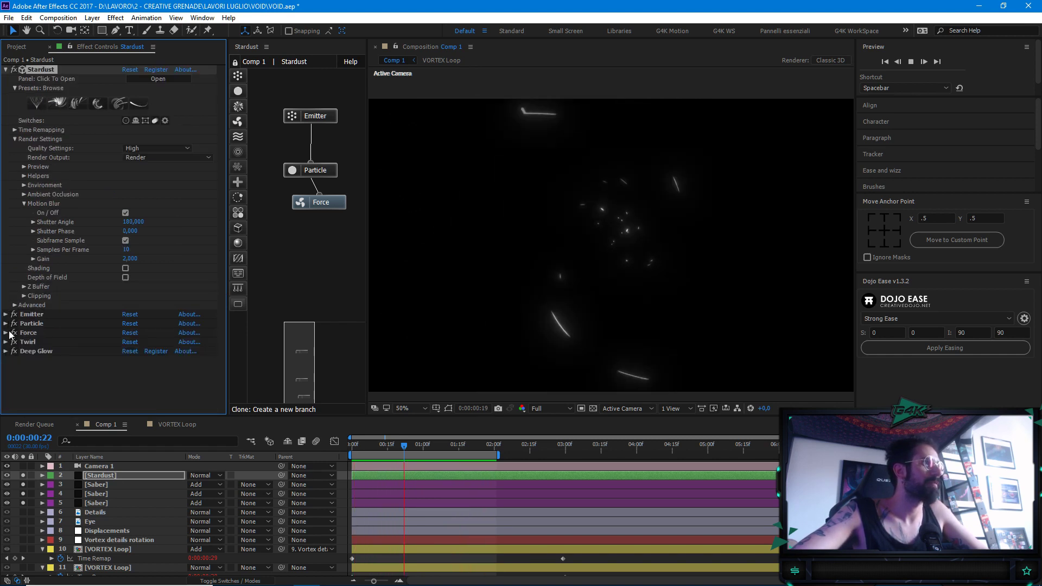
pyautogui.click(6, 353)
pyautogui.scroll(-5, 218, 330)
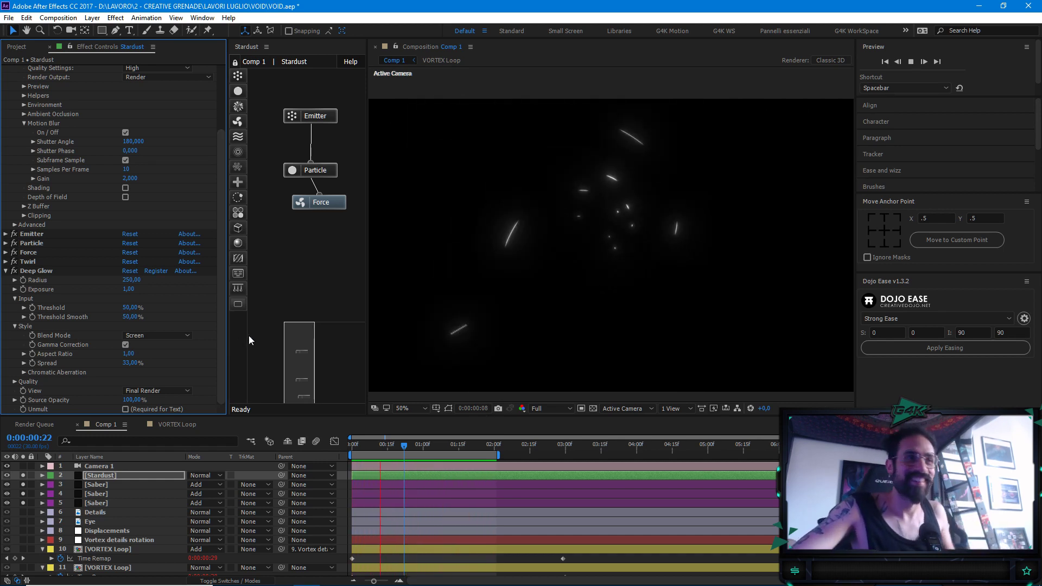
pyautogui.click(5, 252)
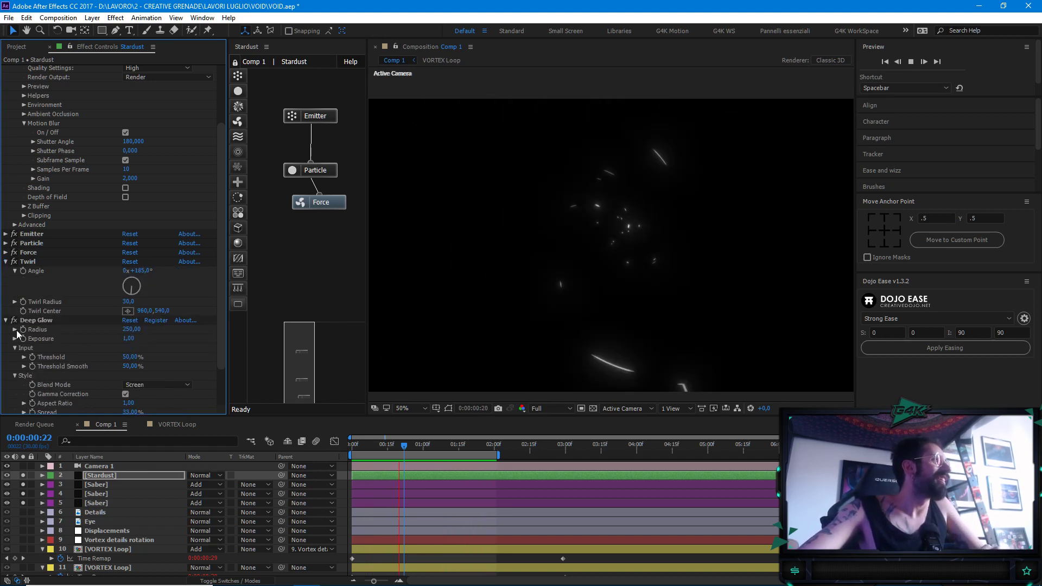
pyautogui.click(5, 243)
pyautogui.moveTo(223, 193); pyautogui.dragTo(223, 253)
pyautogui.scroll(-2, 217, 255)
pyautogui.click(14, 240)
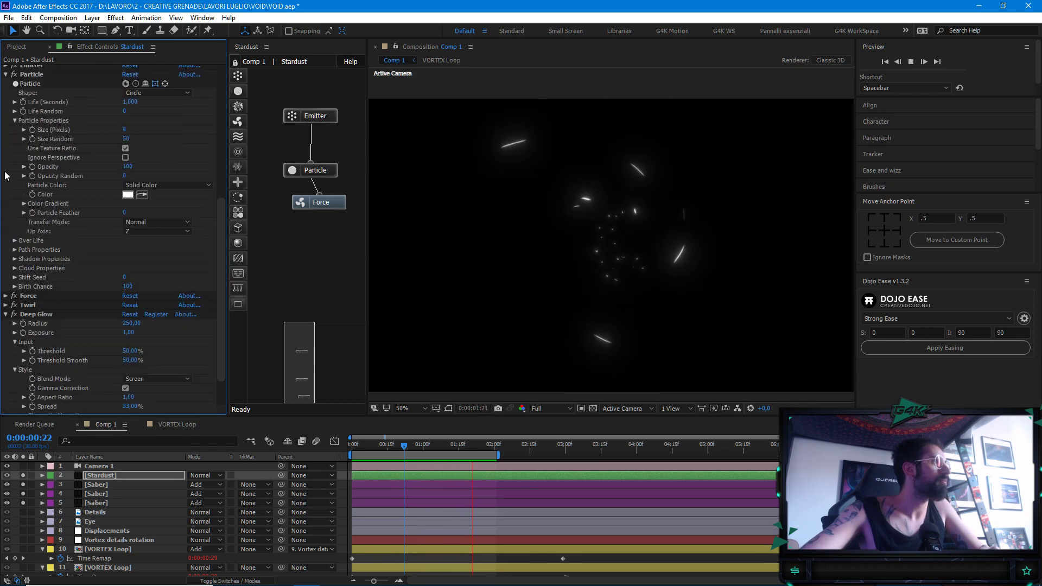
pyautogui.click(14, 121)
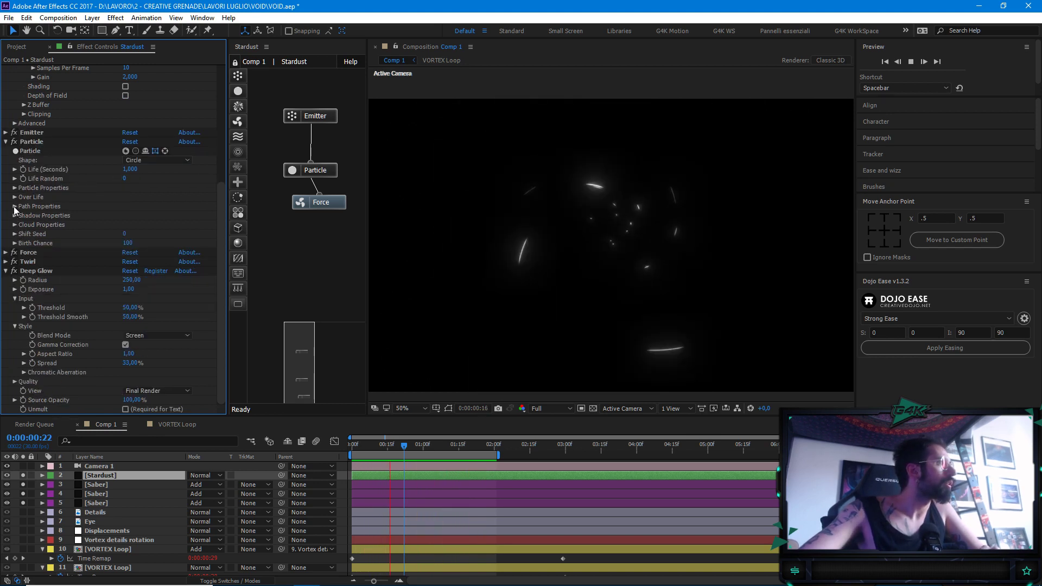
pyautogui.click(15, 189)
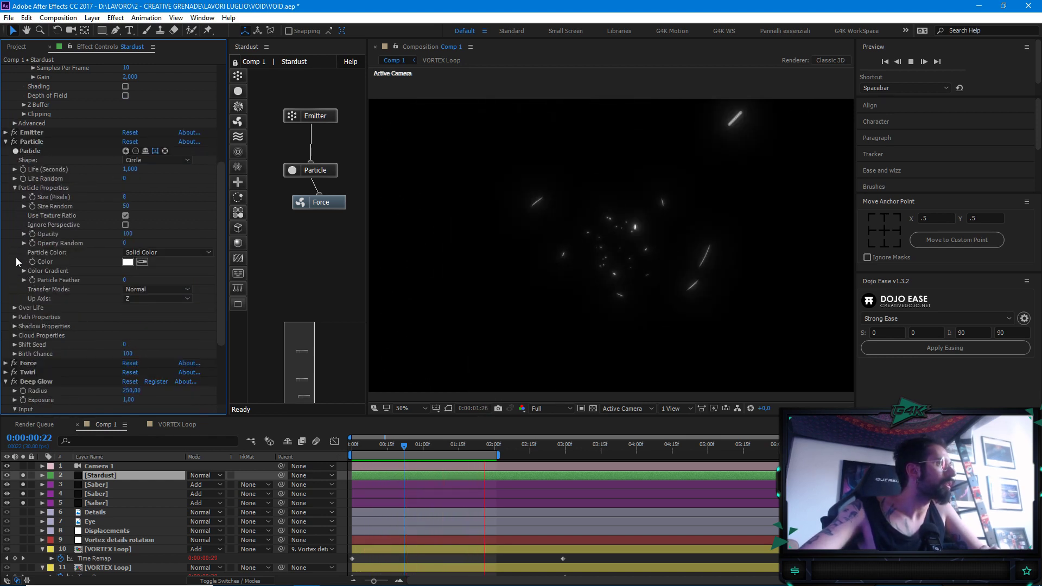
pyautogui.click(24, 271)
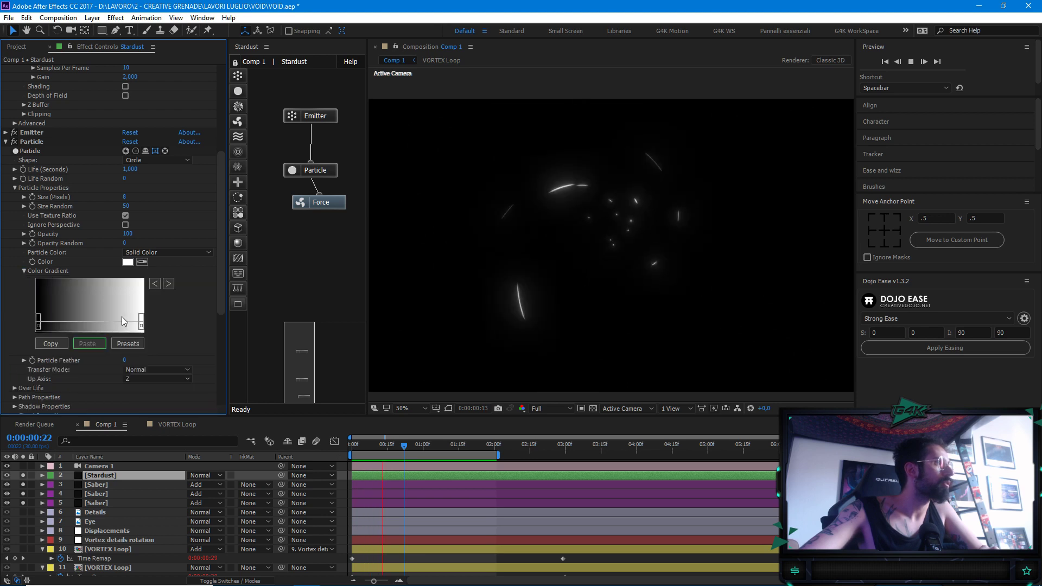
pyautogui.click(50, 345)
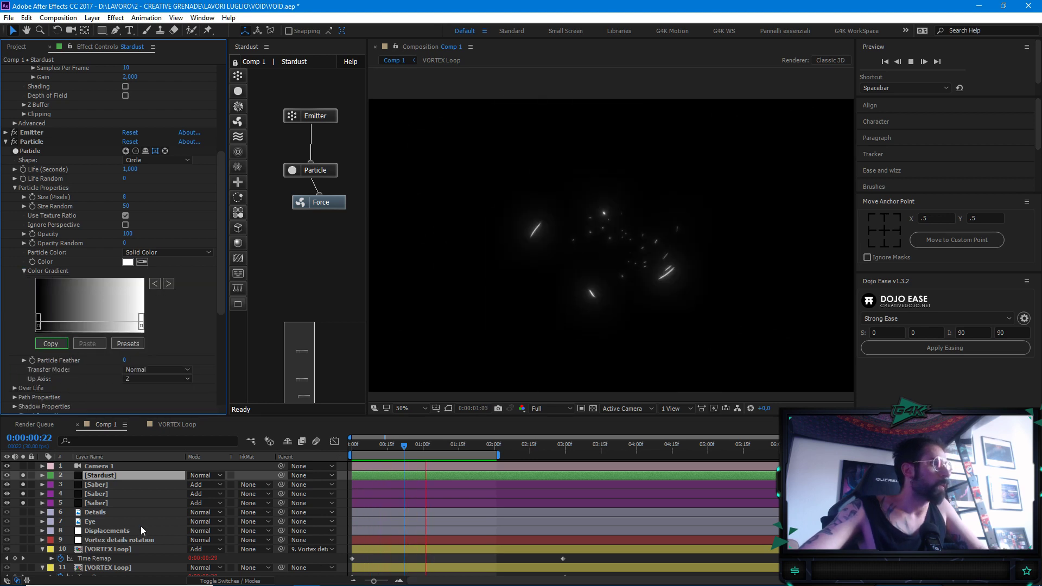
# Solo the lower VORTEX Loop layer and enable Unmult in the Stardust layer's Deep Glow effect
pyautogui.scroll(-1, 145, 517)
pyautogui.click(52, 548)
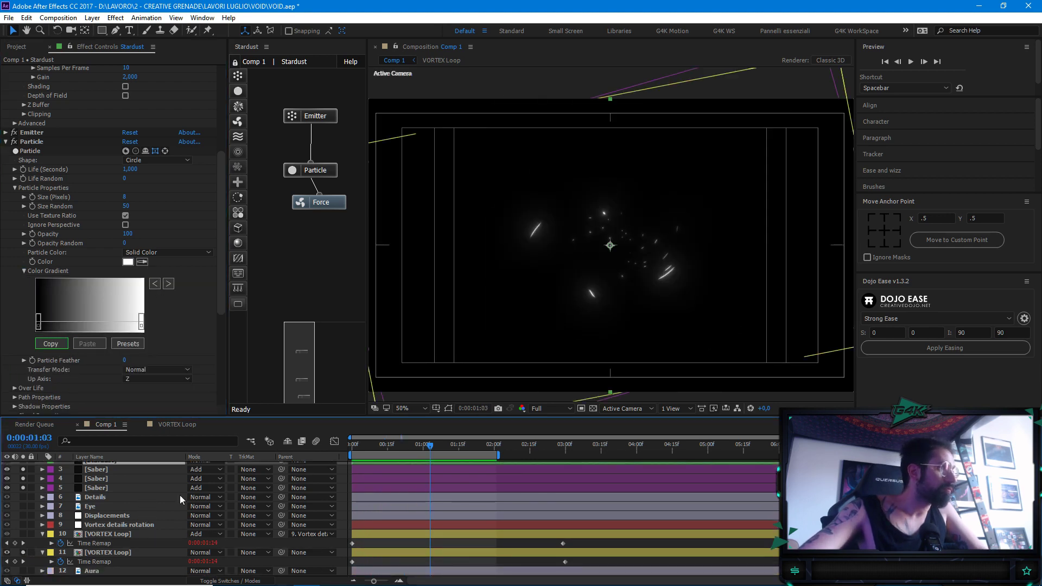
pyautogui.scroll(1, 110, 480)
pyautogui.click(115, 476)
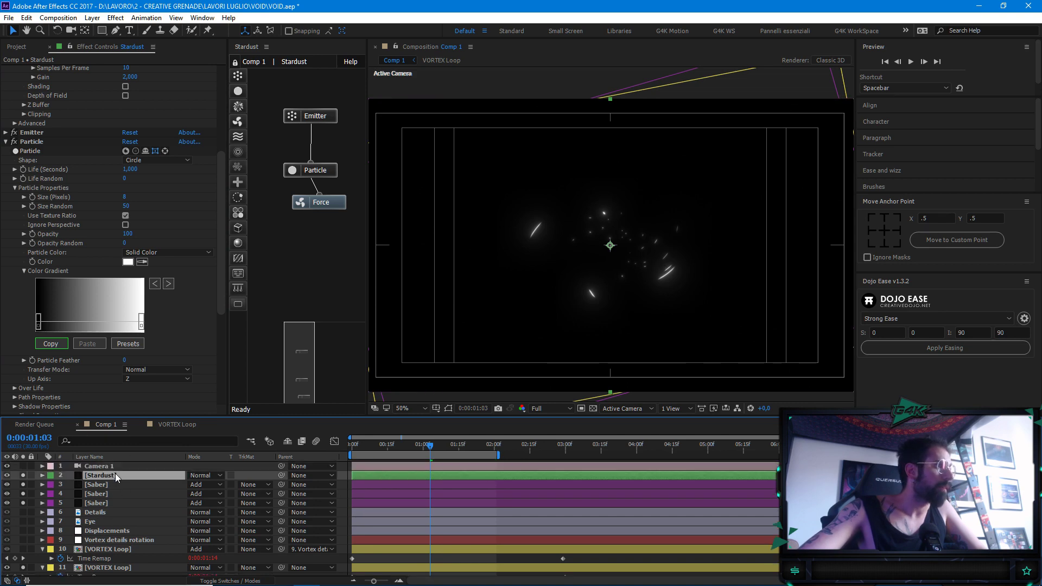
pyautogui.scroll(-5, 222, 347)
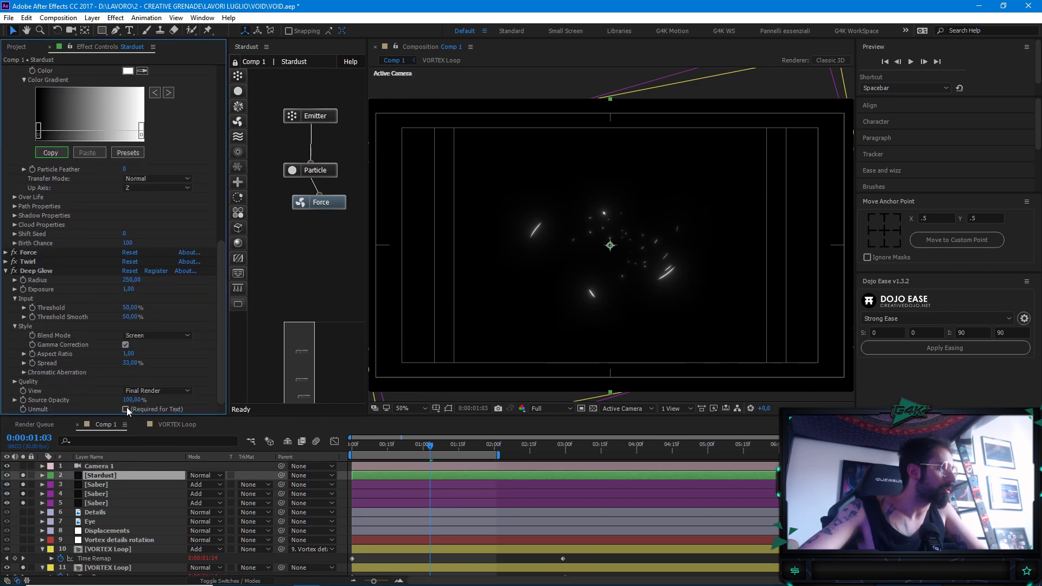
pyautogui.scroll(4, 601, 282)
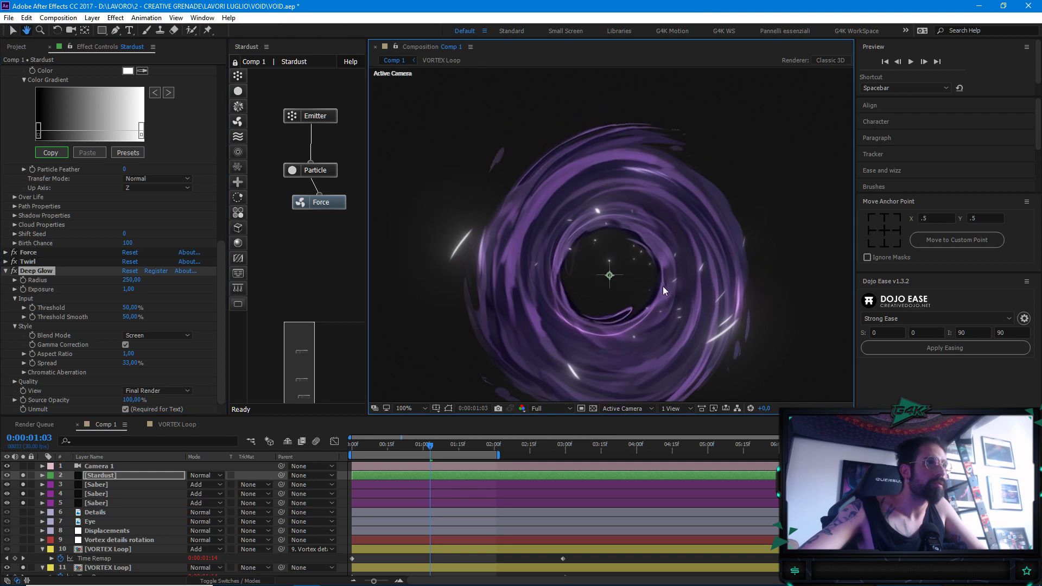
# Set the starting color of the Stardust particle gradient to a purple sampled from the vortex
pyautogui.press('h')
pyautogui.scroll(-1, 672, 213)
pyautogui.scroll(1, 659, 240)
pyautogui.press('v')
pyautogui.click(106, 478)
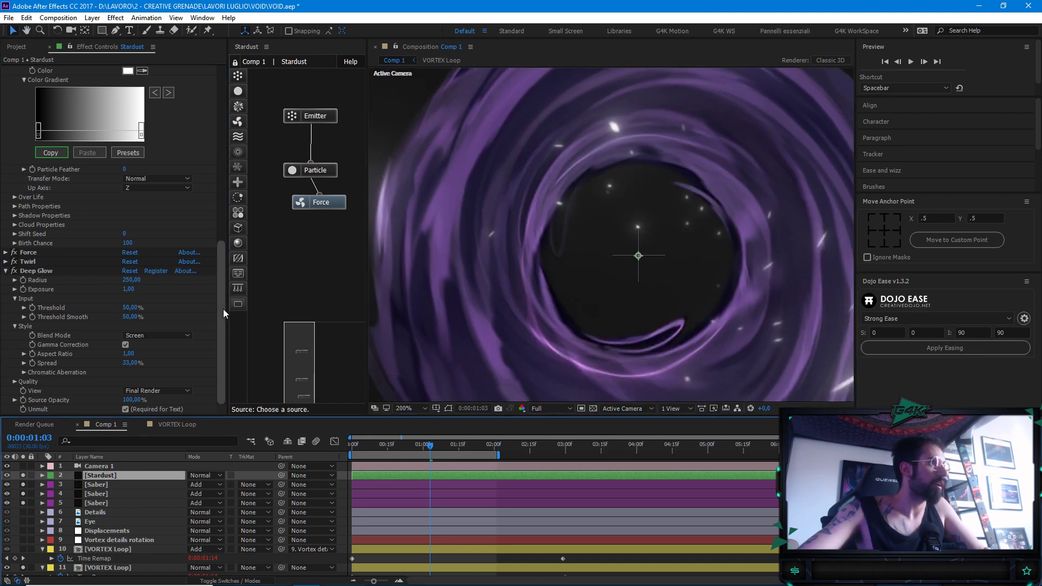
pyautogui.scroll(2, 157, 207)
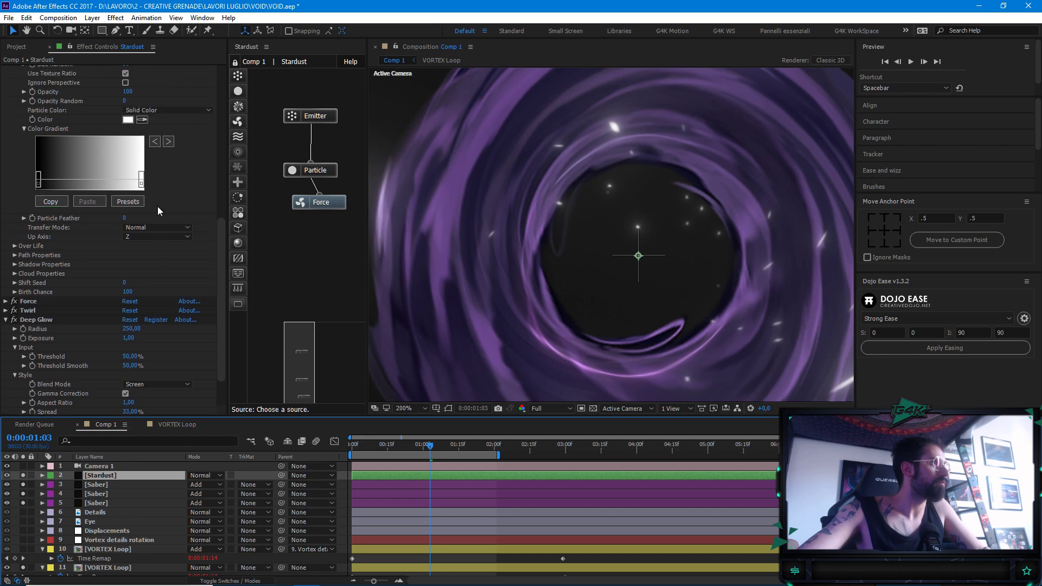
pyautogui.click(41, 184)
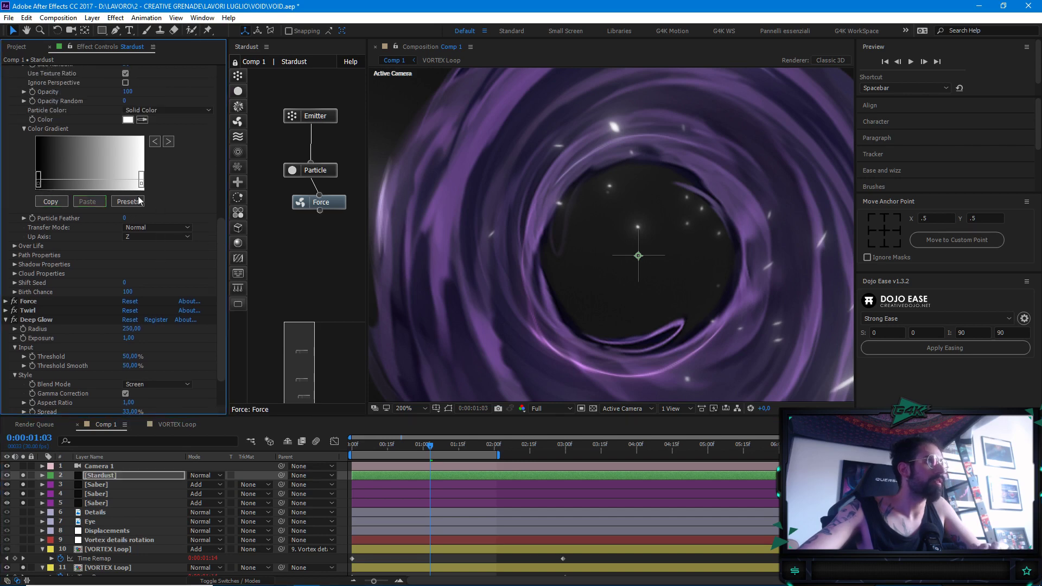
pyautogui.doubleClick(42, 184)
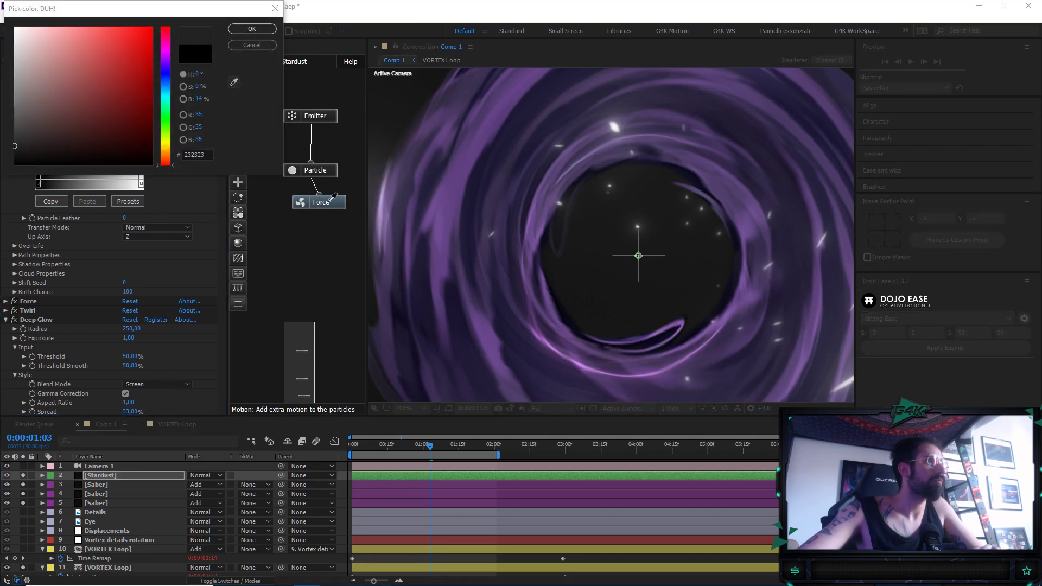
pyautogui.click(454, 185)
pyautogui.click(258, 28)
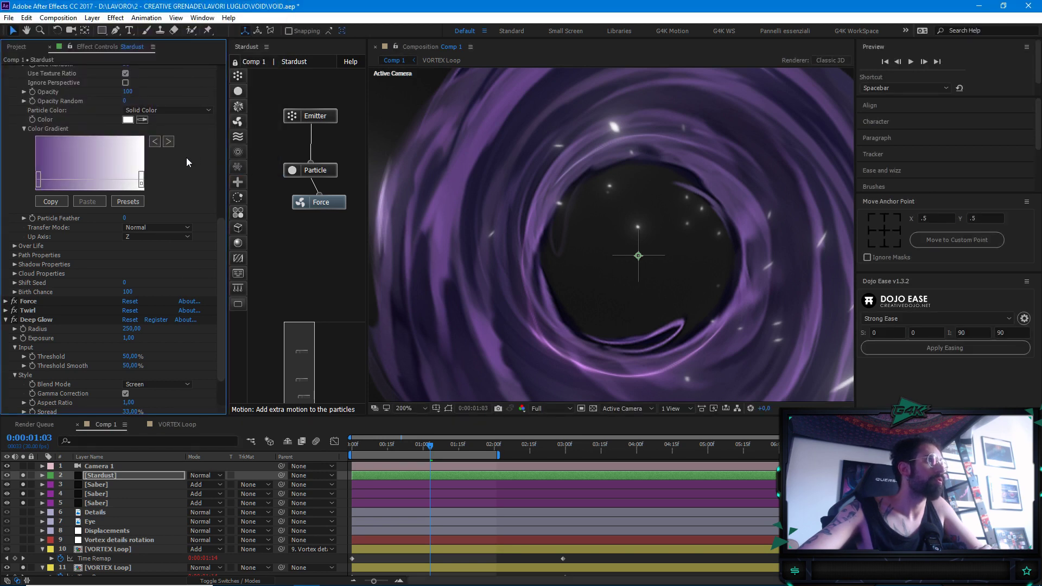
# Set the ending color of the Stardust particle gradient to blue 3756A5, sampling the vortex first and shifting the hue and brightness
pyautogui.press('h')
pyautogui.moveTo(495, 199); pyautogui.dragTo(604, 301)
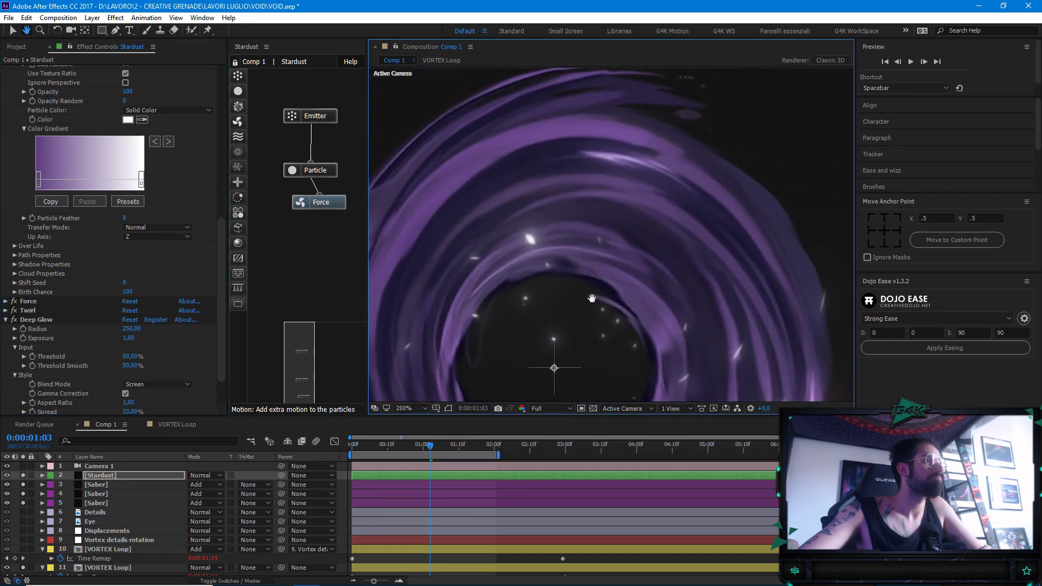
pyautogui.press('v')
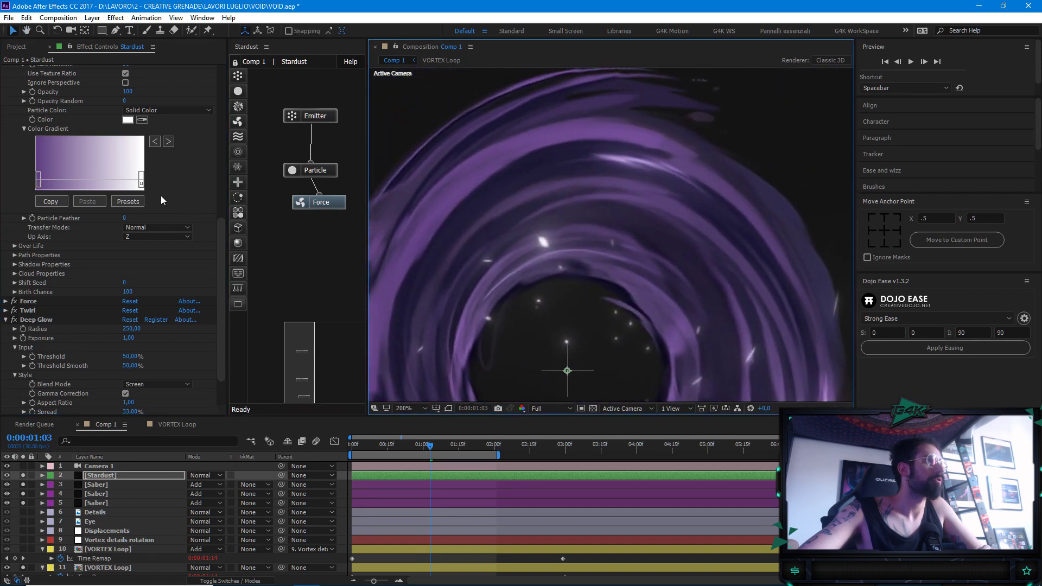
pyautogui.doubleClick(140, 186)
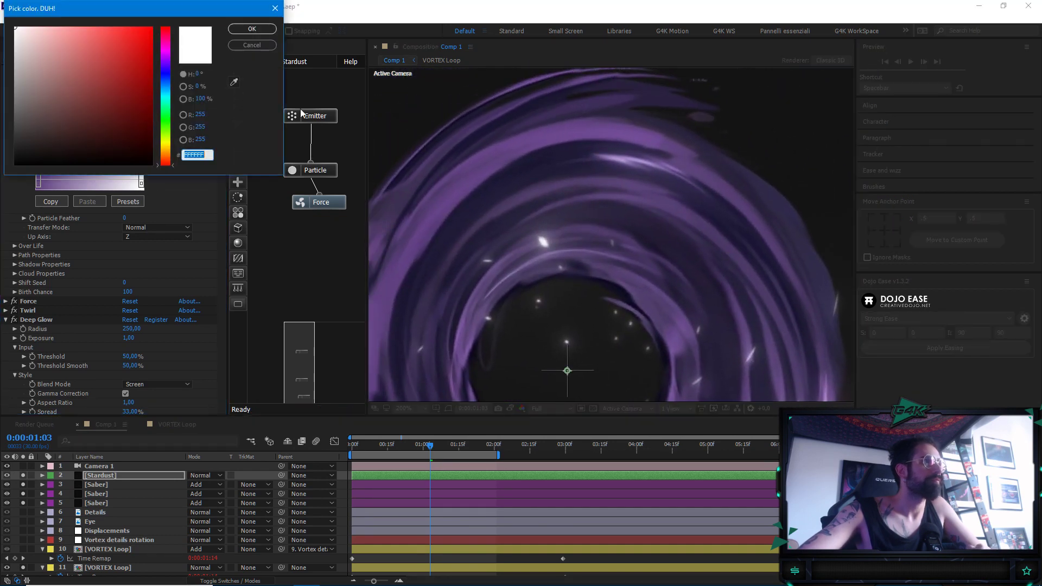
pyautogui.click(236, 77)
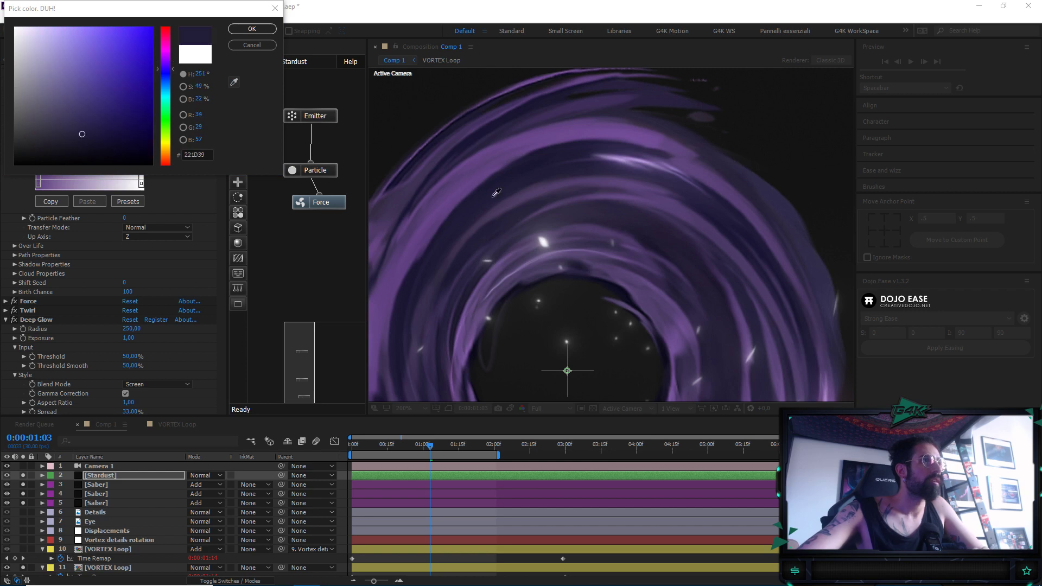
pyautogui.click(472, 178)
pyautogui.moveTo(172, 75); pyautogui.dragTo(166, 80)
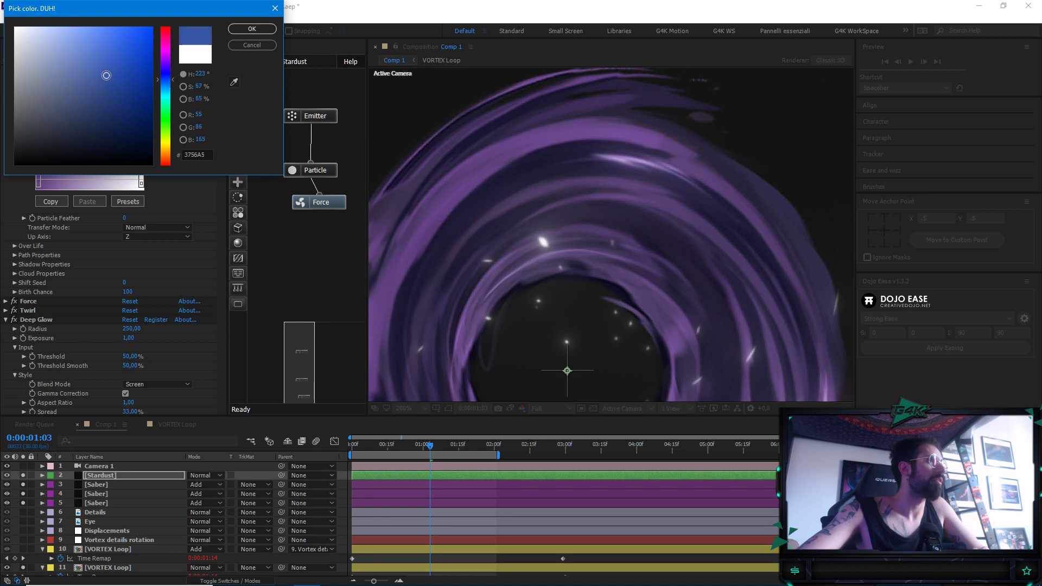
pyautogui.click(270, 32)
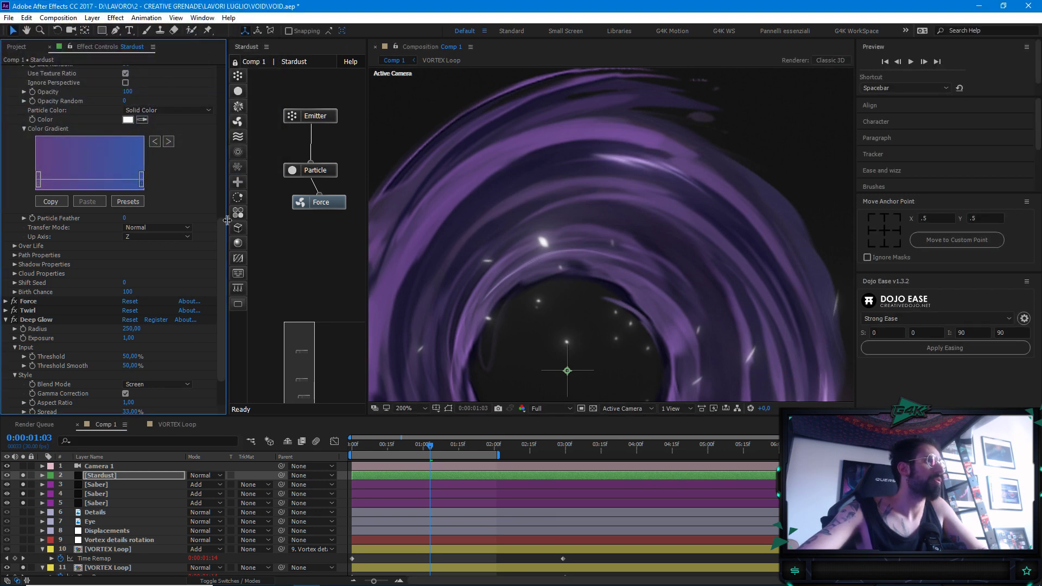
# Set the Stardust particle color mode to Random From Gradient
pyautogui.moveTo(222, 237); pyautogui.dragTo(220, 185)
pyautogui.click(181, 215)
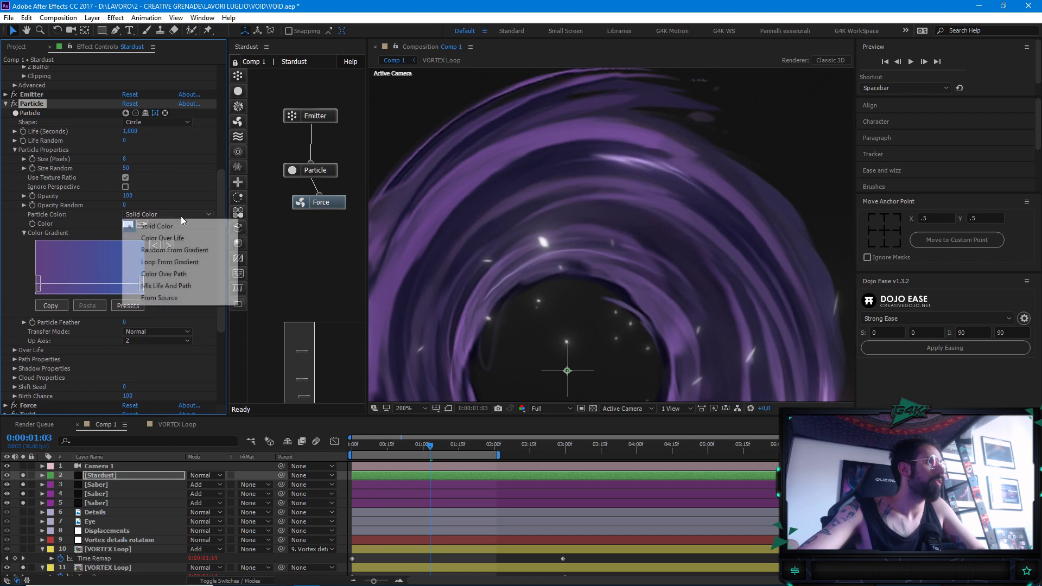
pyautogui.click(191, 251)
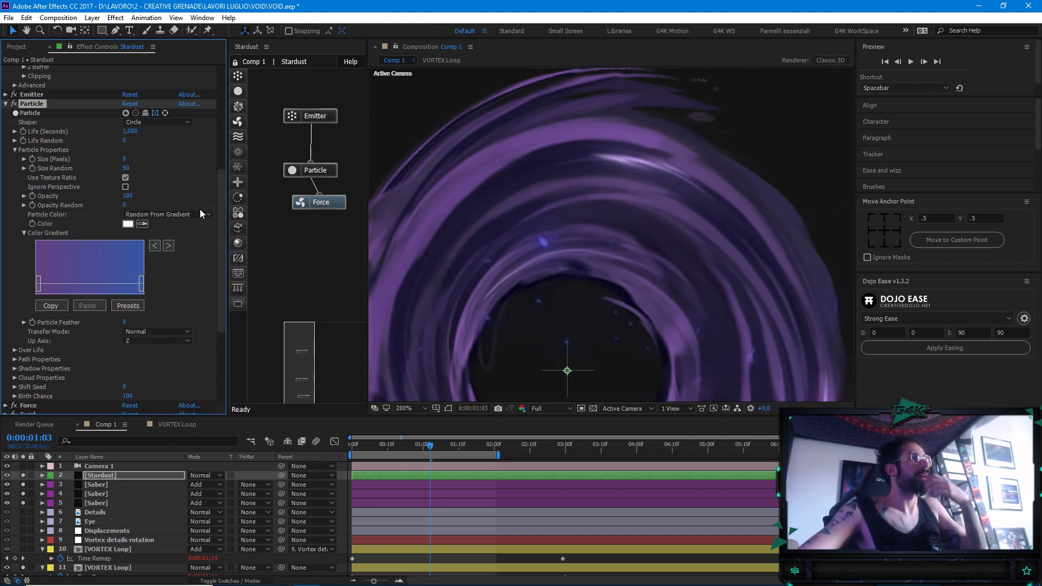
# Shift the ending color of the particle gradient to violet 4C37A5 and check the particles against the vortex
pyautogui.scroll(-2, 709, 294)
pyautogui.scroll(4, 709, 293)
pyautogui.moveTo(712, 223); pyautogui.dragTo(674, 328)
pyautogui.scroll(-2, 574, 281)
pyautogui.doubleClick(141, 288)
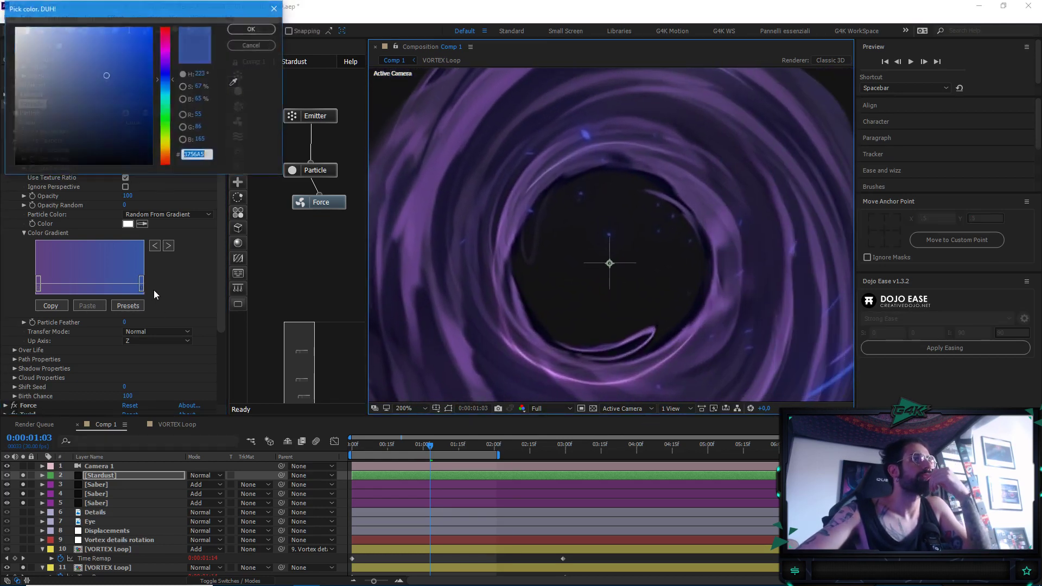
pyautogui.moveTo(175, 77); pyautogui.dragTo(165, 68)
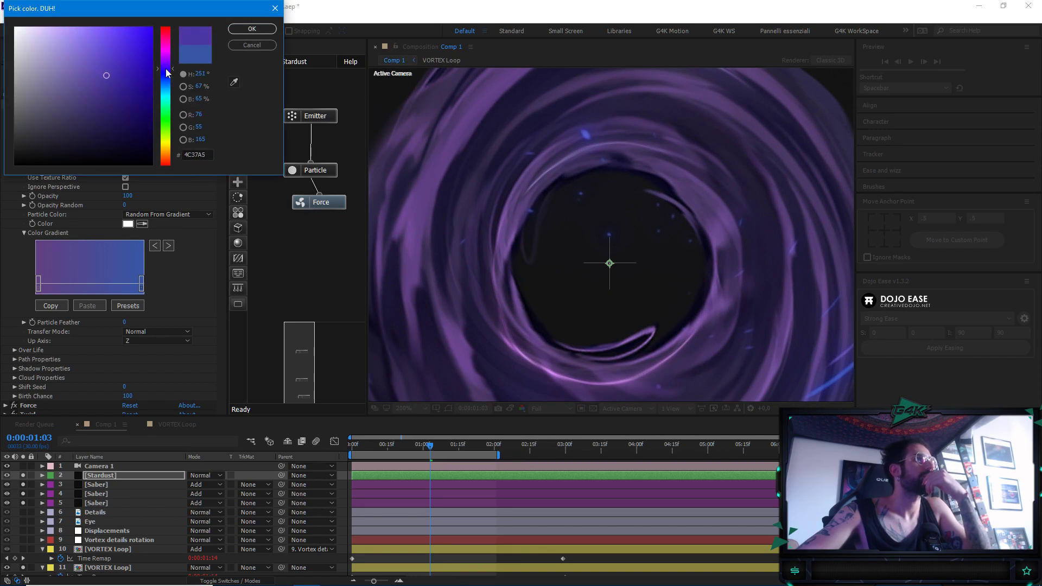
pyautogui.click(259, 31)
pyautogui.moveTo(588, 203); pyautogui.dragTo(623, 80)
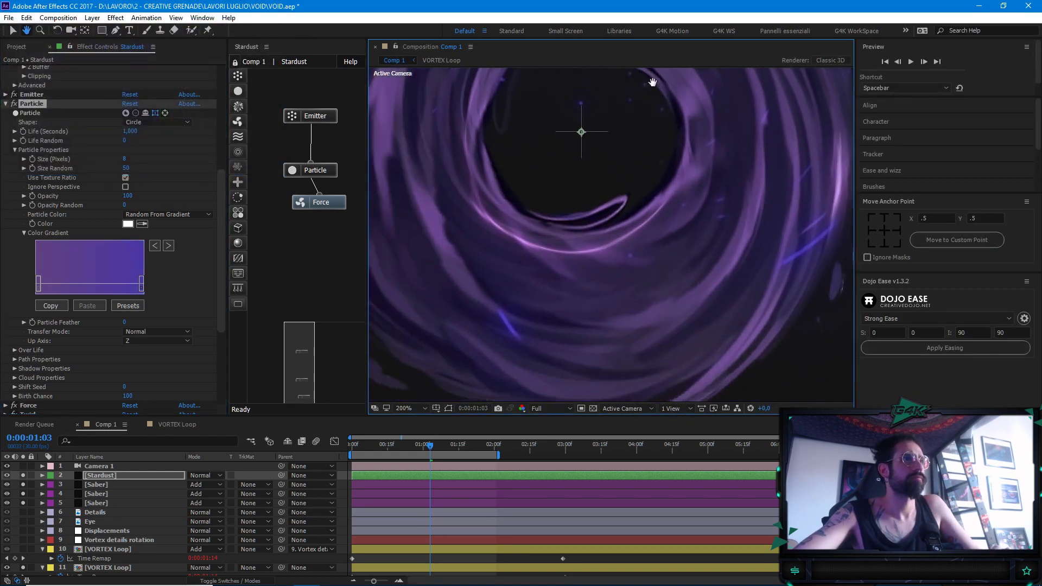
pyautogui.scroll(-4, 667, 255)
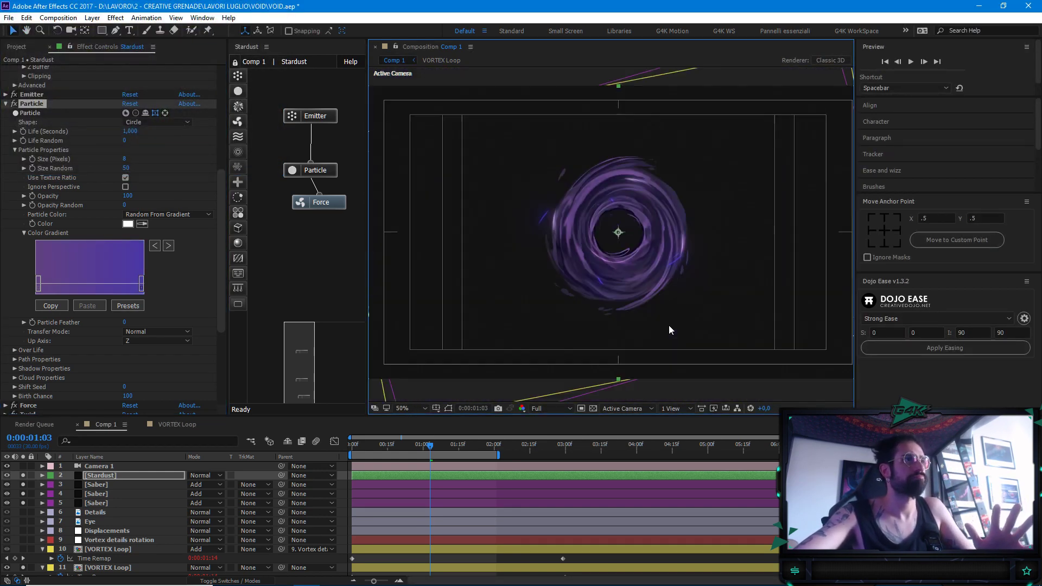
pyautogui.scroll(2, 656, 328)
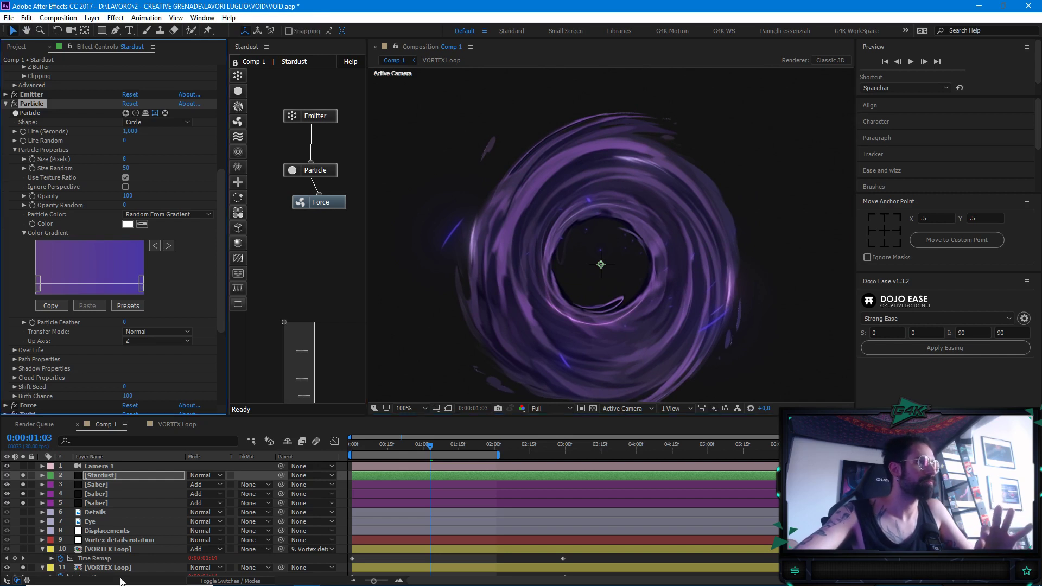
# Set the Stardust layer's blending mode to Add
pyautogui.click(116, 477)
pyautogui.moveTo(220, 322); pyautogui.dragTo(228, 393)
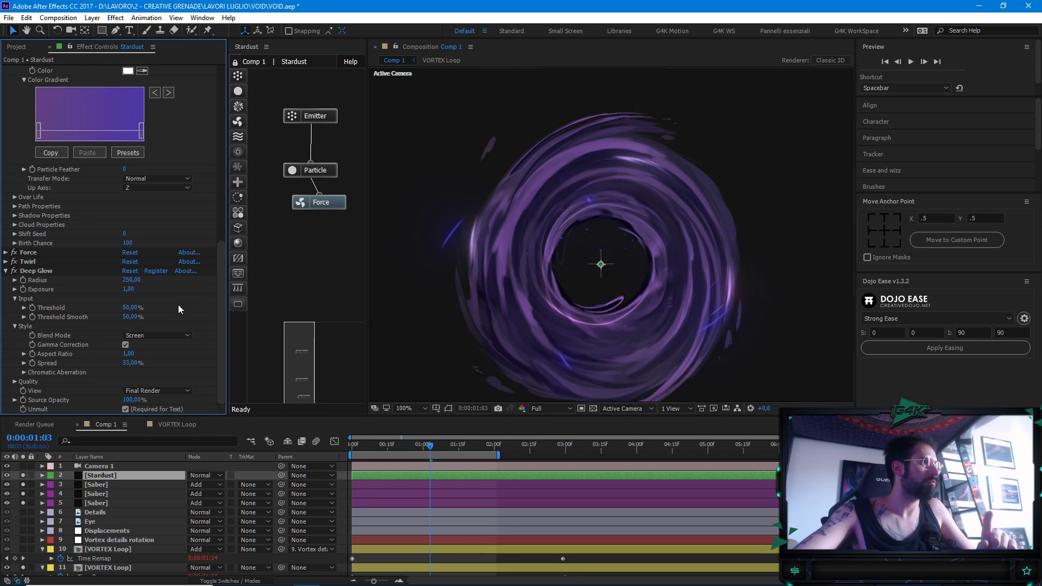
pyautogui.click(211, 474)
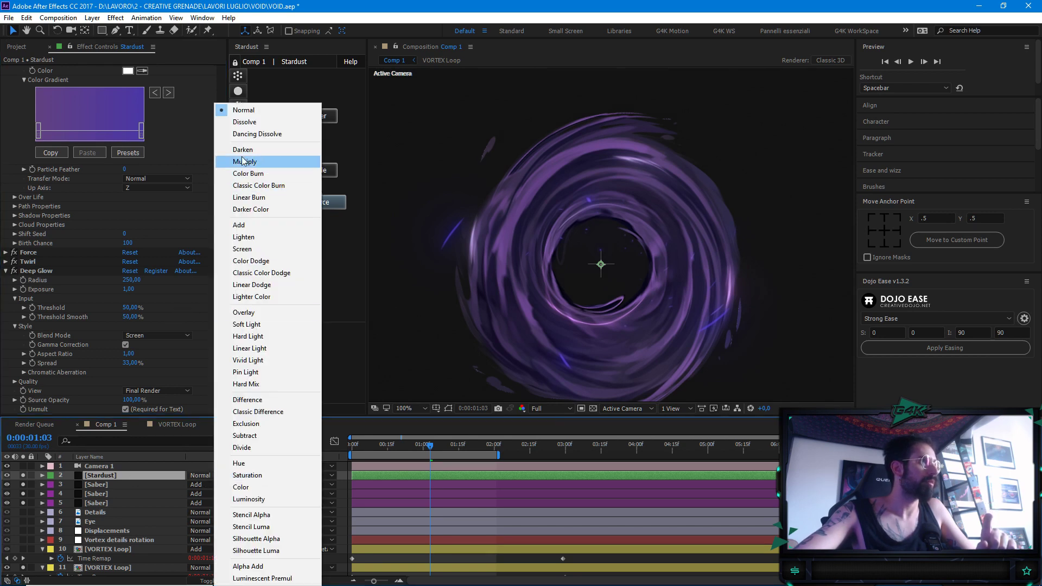
pyautogui.click(250, 229)
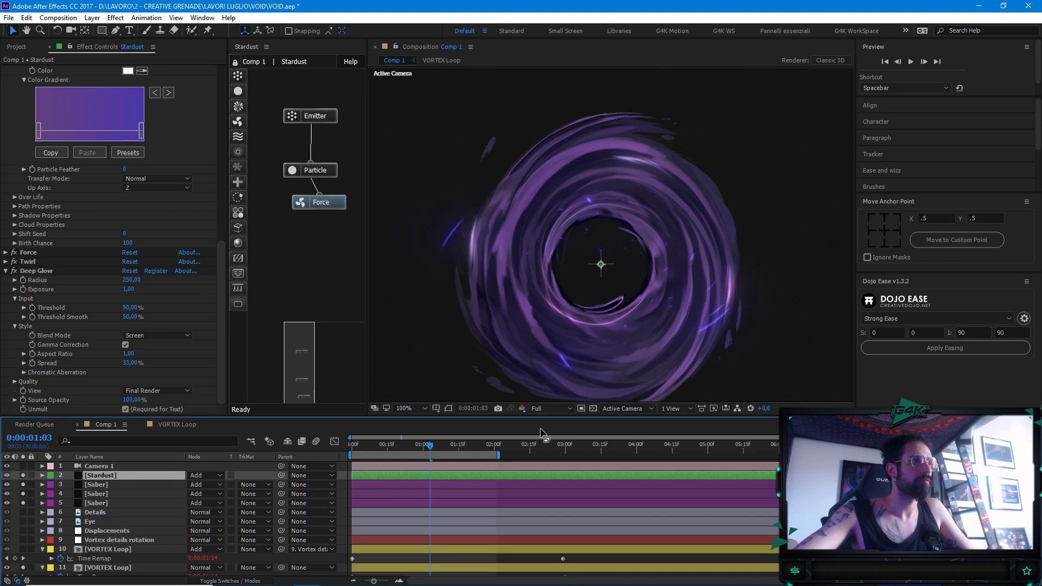
# Return to the start of the timeline, bring the bright vortex glow back into view and preview the composition
pyautogui.moveTo(429, 445); pyautogui.dragTo(353, 447)
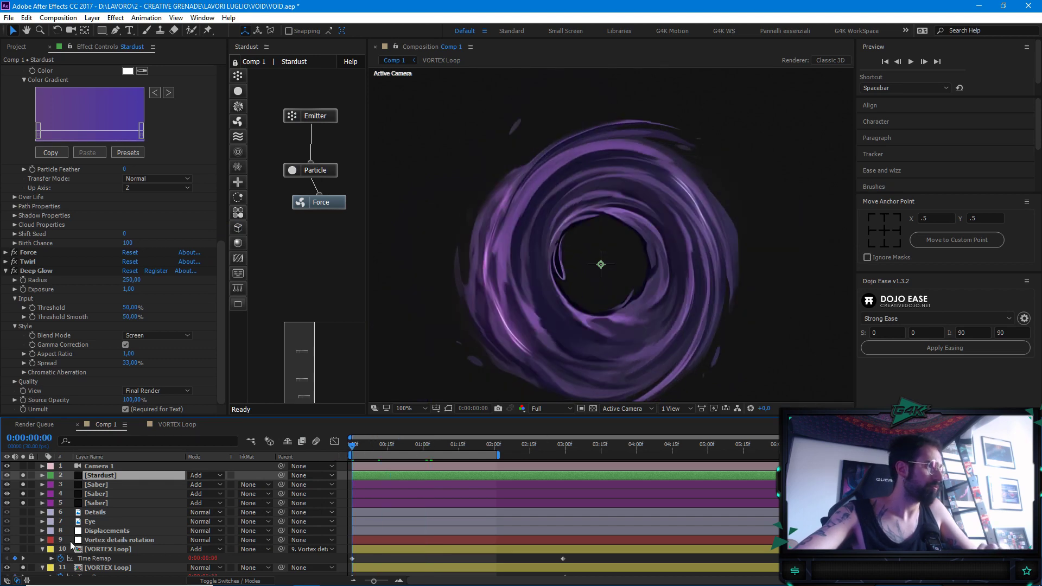
pyautogui.scroll(-1, 81, 535)
pyautogui.scroll(2, 145, 517)
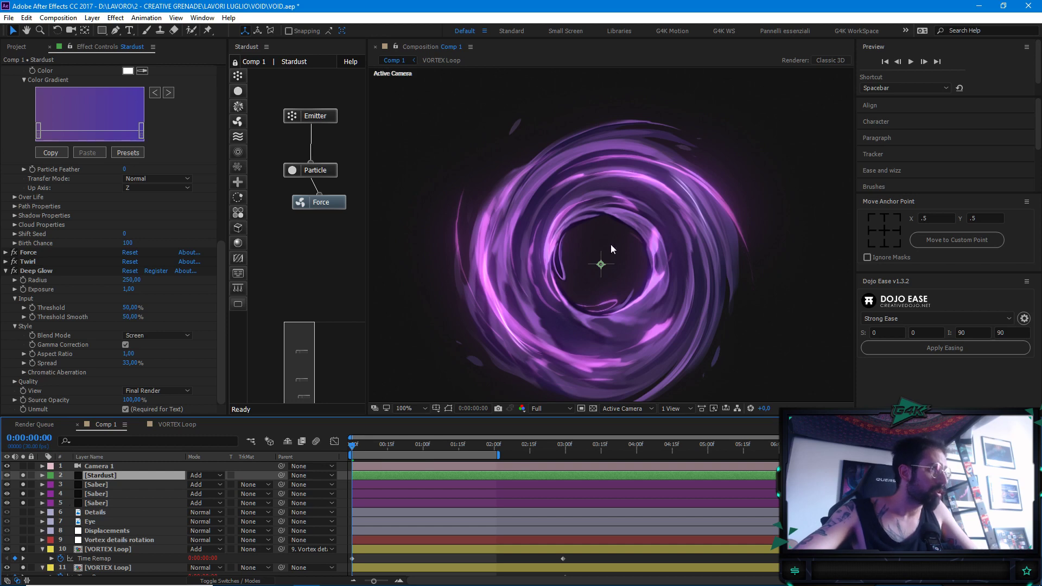
pyautogui.moveTo(572, 416); pyautogui.dragTo(572, 429)
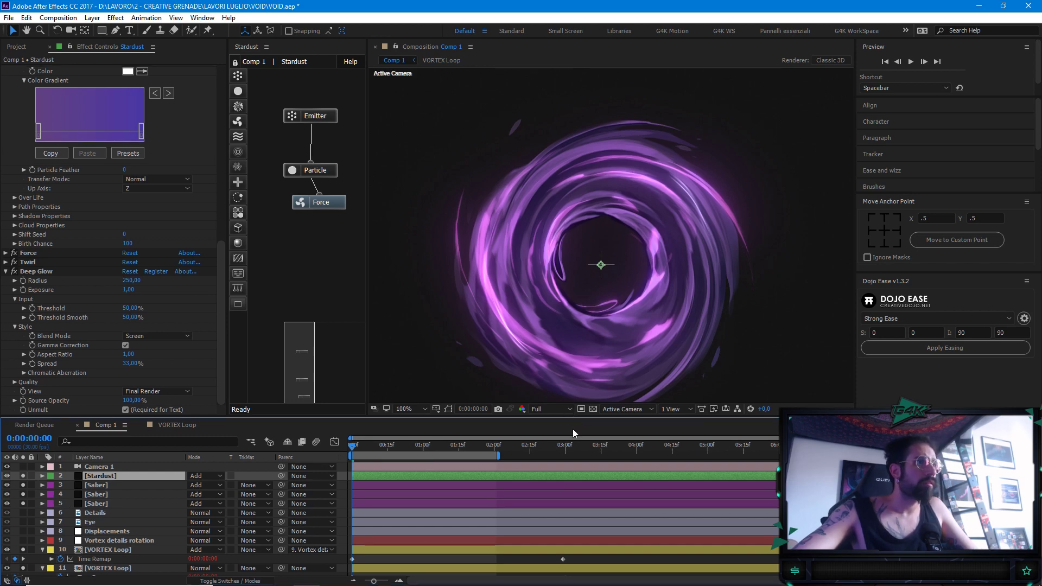
pyautogui.scroll(2, 594, 321)
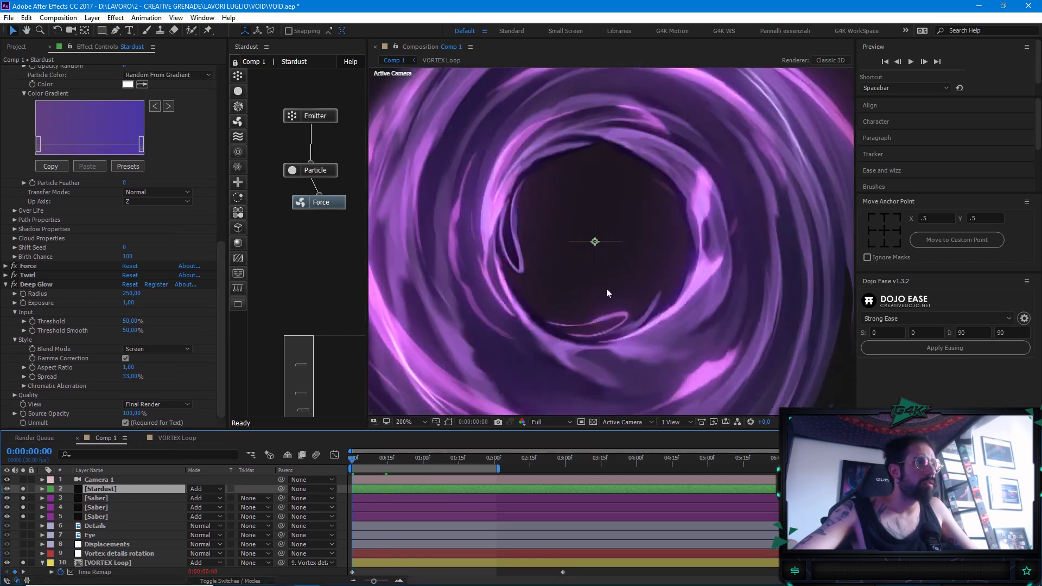
pyautogui.scroll(-2, 614, 282)
pyautogui.press('space')
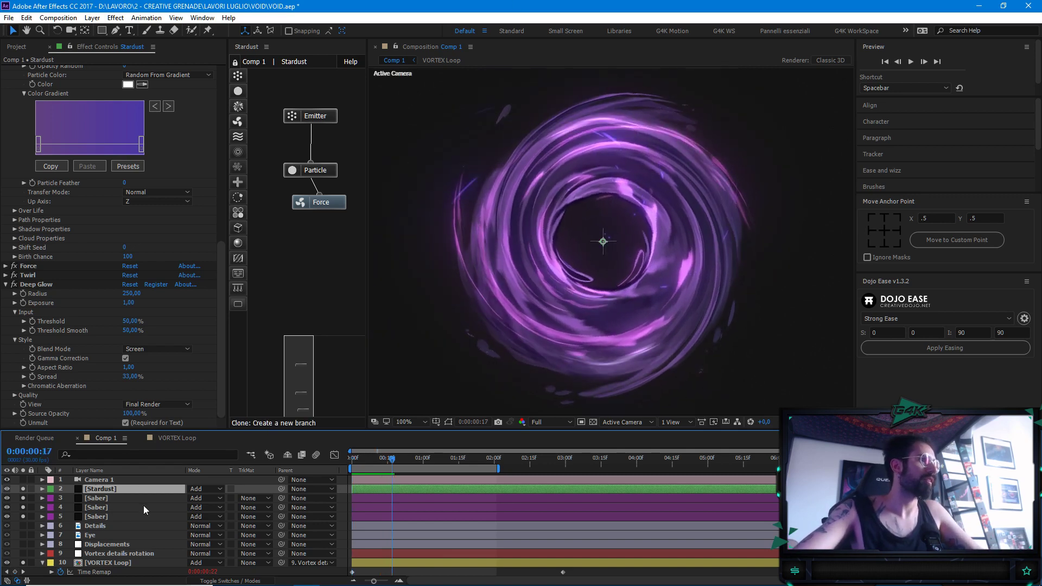
# Set the Angle of the Stardust layer's Twirl effect to -180°
pyautogui.click(102, 489)
pyautogui.moveTo(224, 208); pyautogui.dragTo(206, 412)
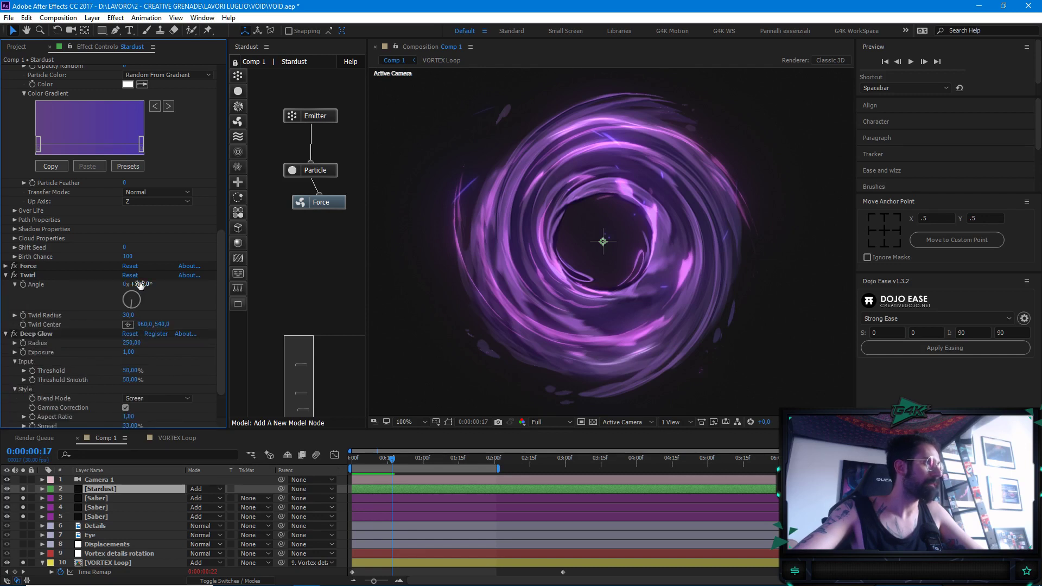
pyautogui.moveTo(140, 285); pyautogui.dragTo(143, 291)
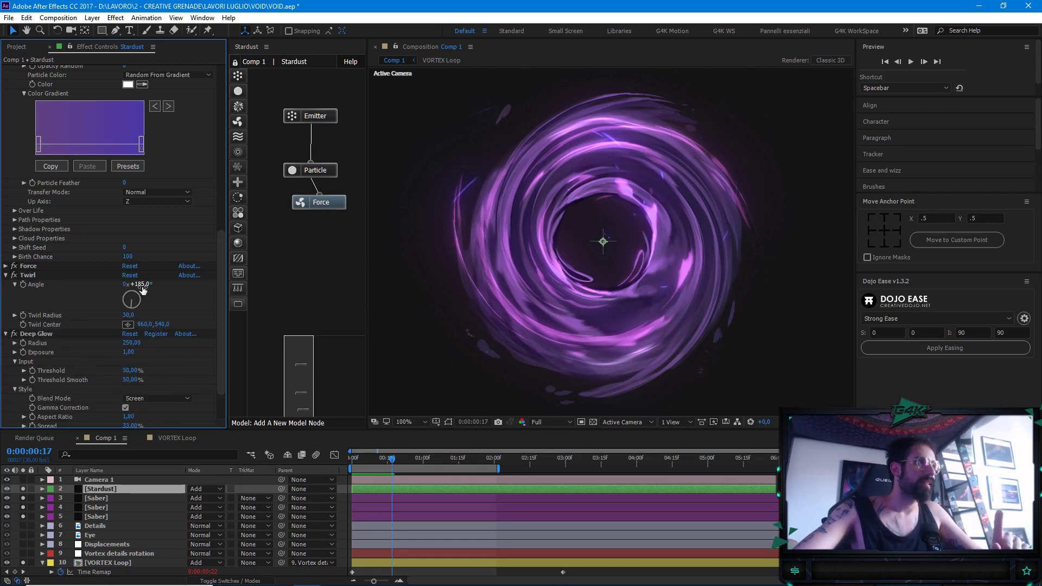
pyautogui.click(141, 285)
pyautogui.write('-')
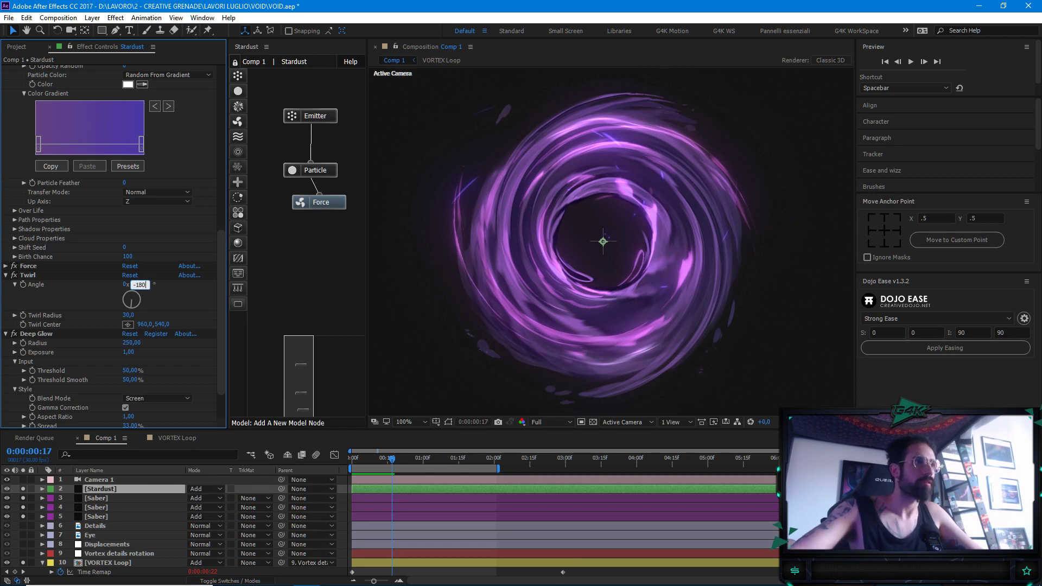
pyautogui.write('180')
pyautogui.click(152, 281)
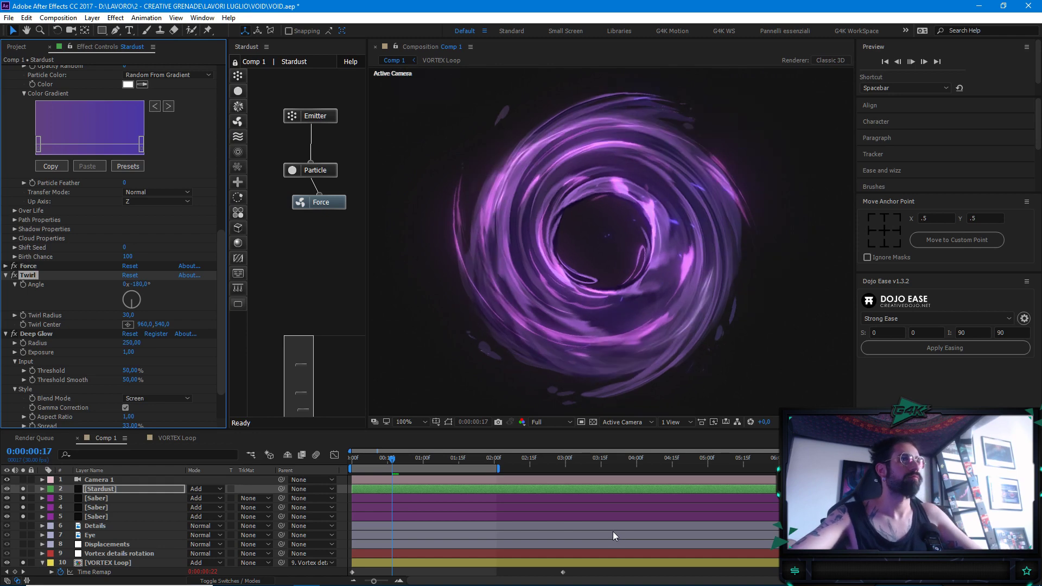
# Preview how the reversed twirl makes the particles follow the vortex, stop at 0:00:01:11 and select the Stardust layer
pyautogui.press('space')
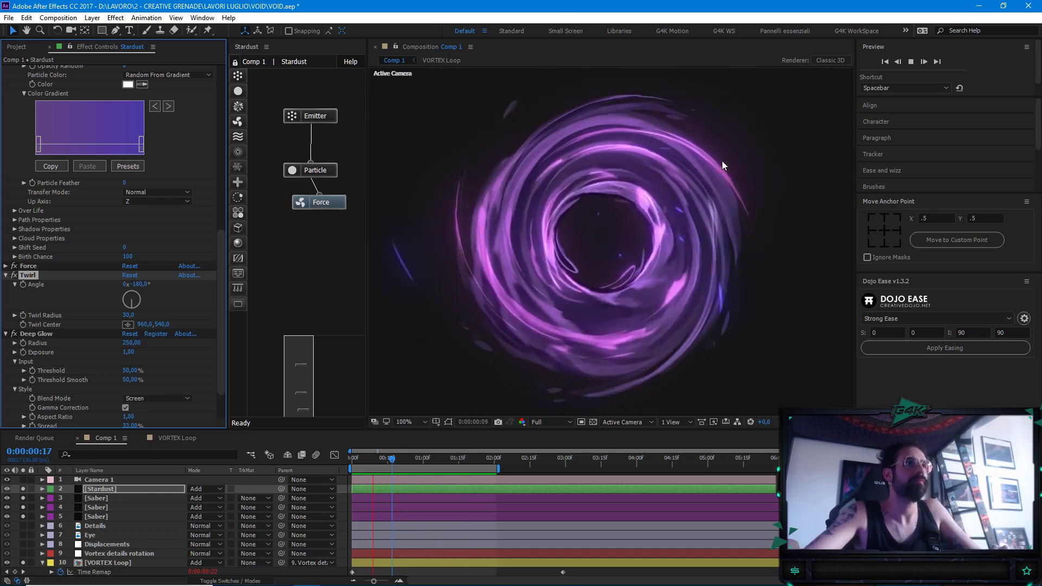
pyautogui.press(',')
pyautogui.press(',')
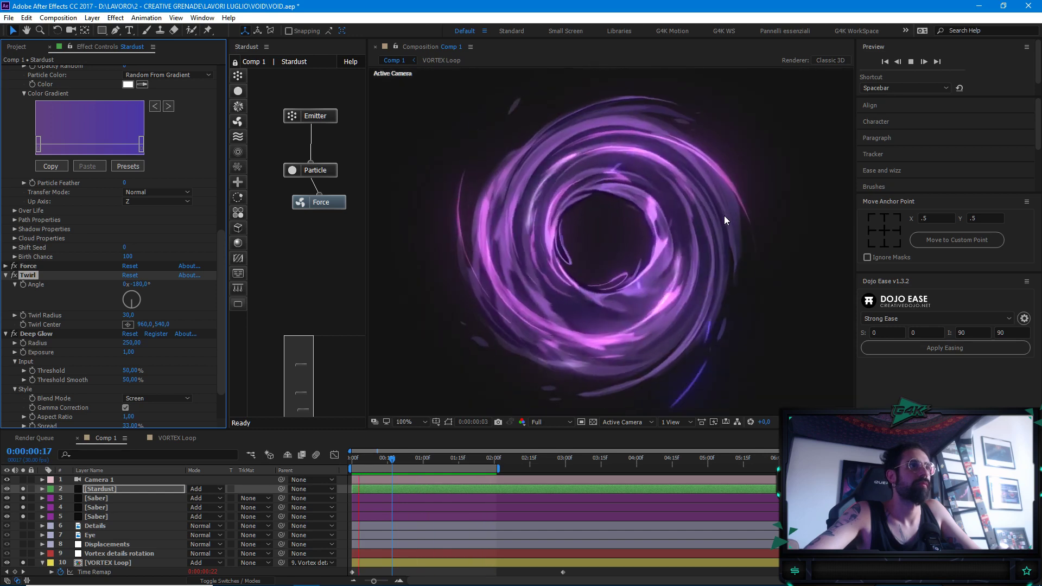
pyautogui.press('space')
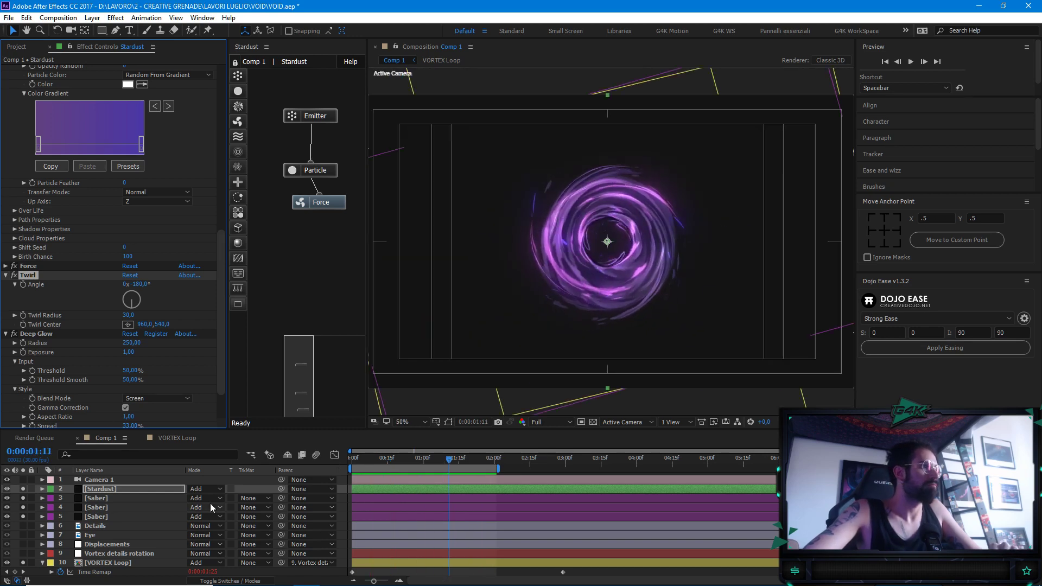
pyautogui.click(119, 490)
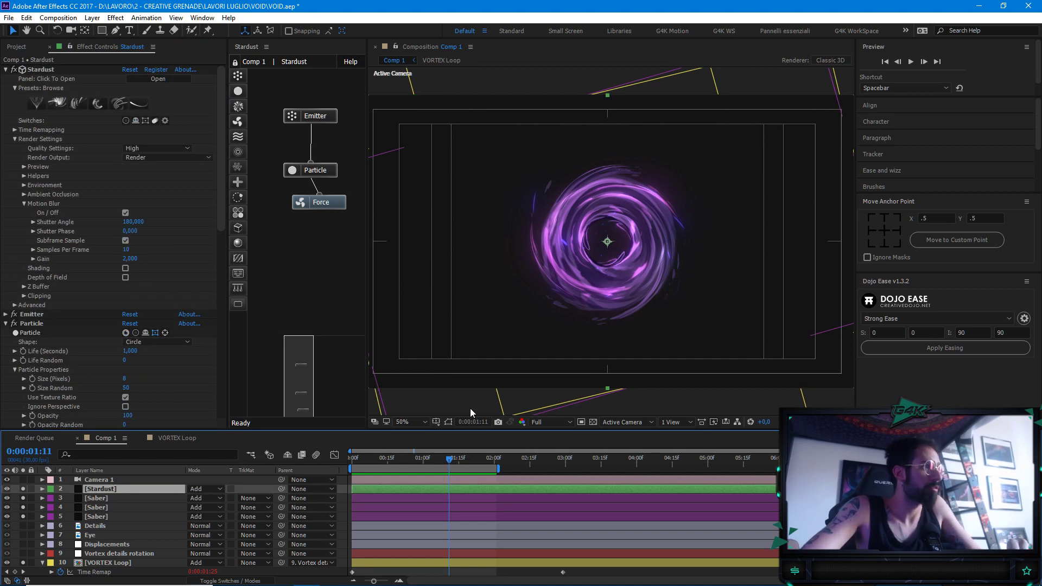
# Add an elliptical mask filling the Stardust layer
pyautogui.press('/')
pyautogui.press(',')
pyautogui.click(103, 498)
pyautogui.click(116, 487)
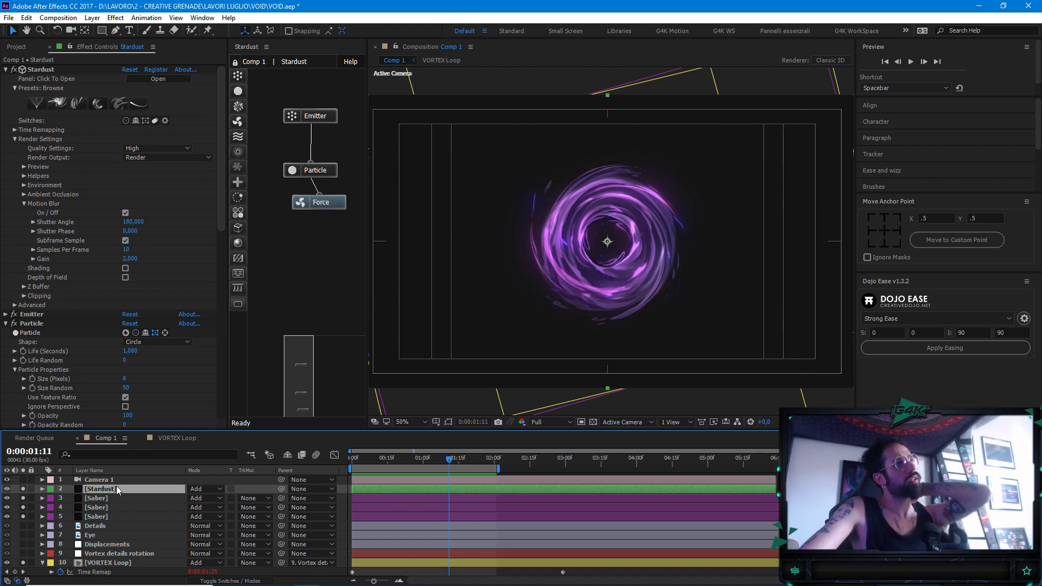
pyautogui.moveTo(102, 31); pyautogui.dragTo(140, 53)
pyautogui.doubleClick(101, 31)
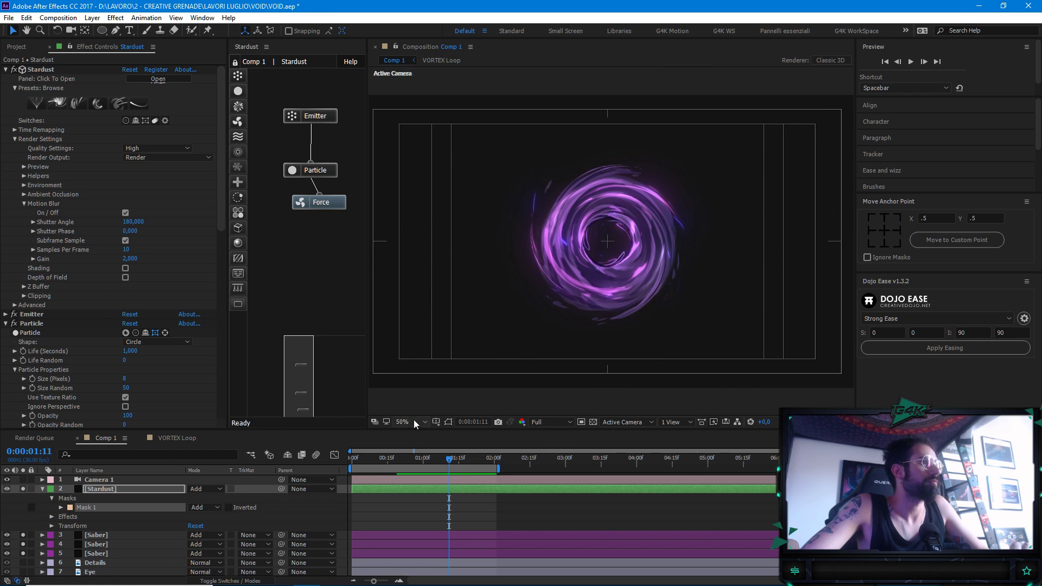
# Reshape the Stardust layer's mask into a circle centred on the vortex and slightly larger than its outer swirl
pyautogui.click(449, 422)
pyautogui.press(',')
pyautogui.press(',')
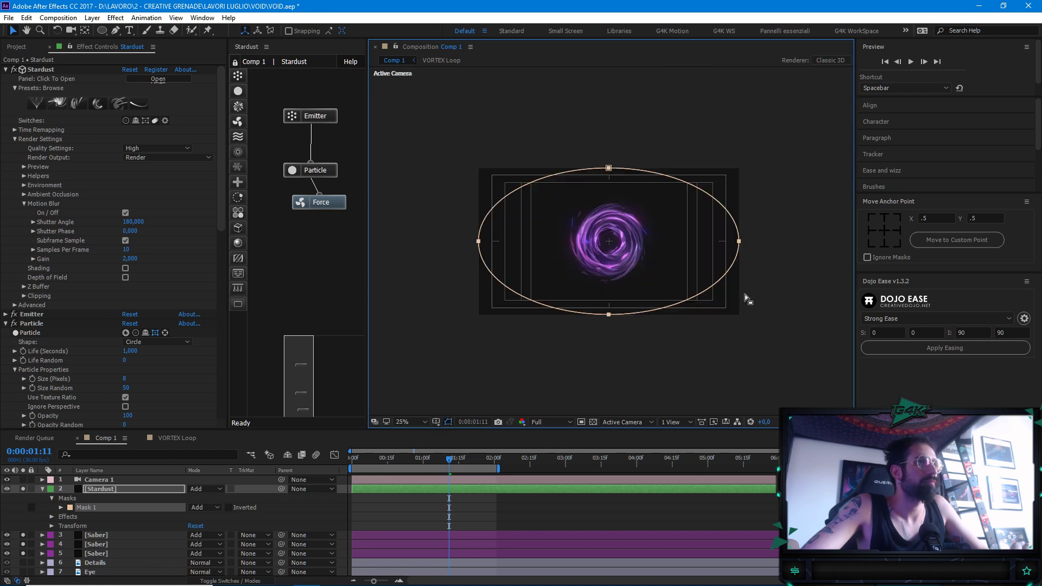
pyautogui.hotkey('ctrl', 't')
pyautogui.moveTo(739, 240); pyautogui.dragTo(687, 245)
pyautogui.press('.')
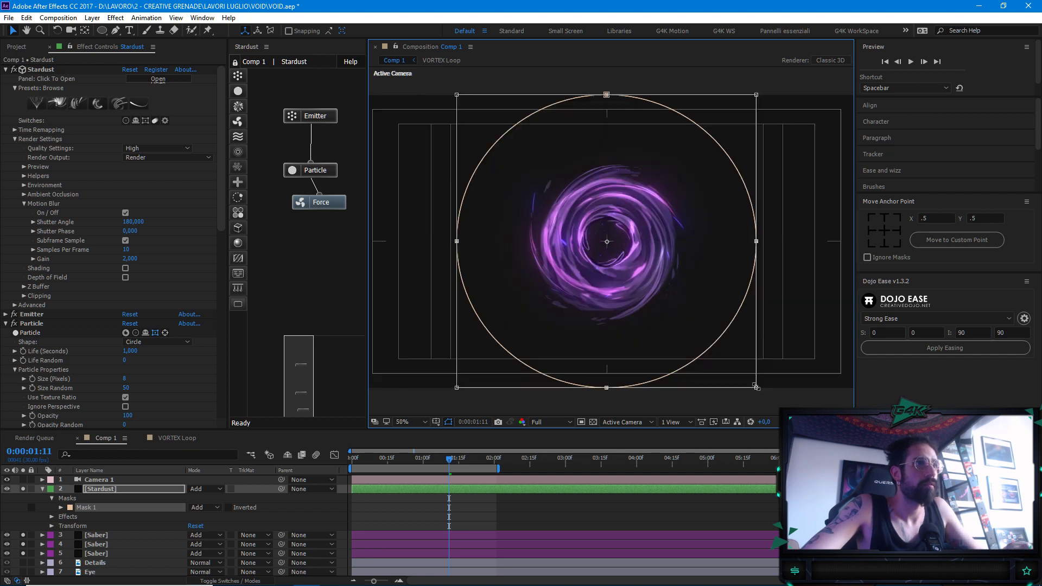
pyautogui.moveTo(759, 387); pyautogui.dragTo(707, 346)
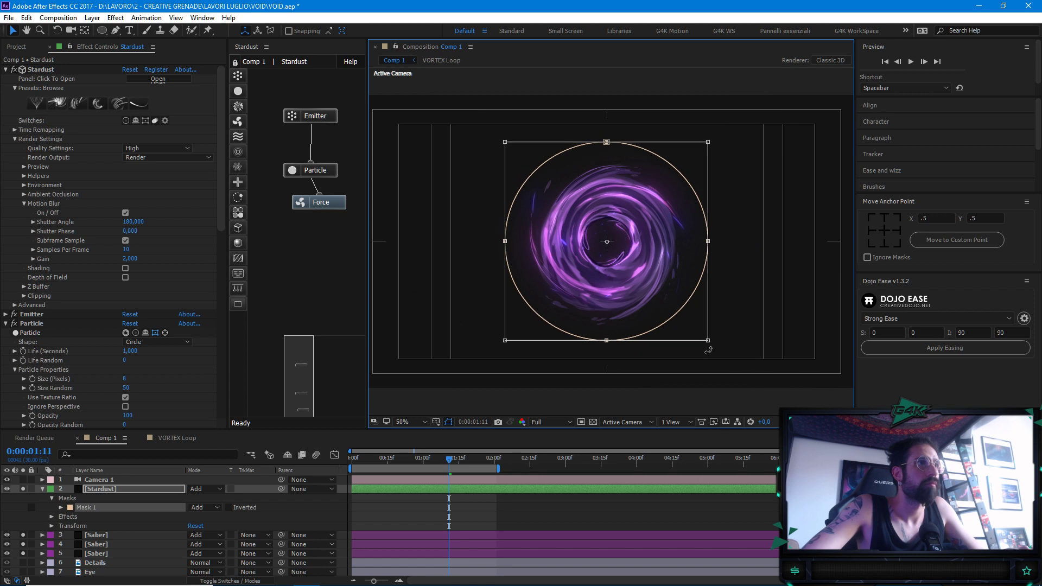
# Set the Stardust mask's feather to 100 pixels
pyautogui.moveTo(465, 457); pyautogui.dragTo(412, 450)
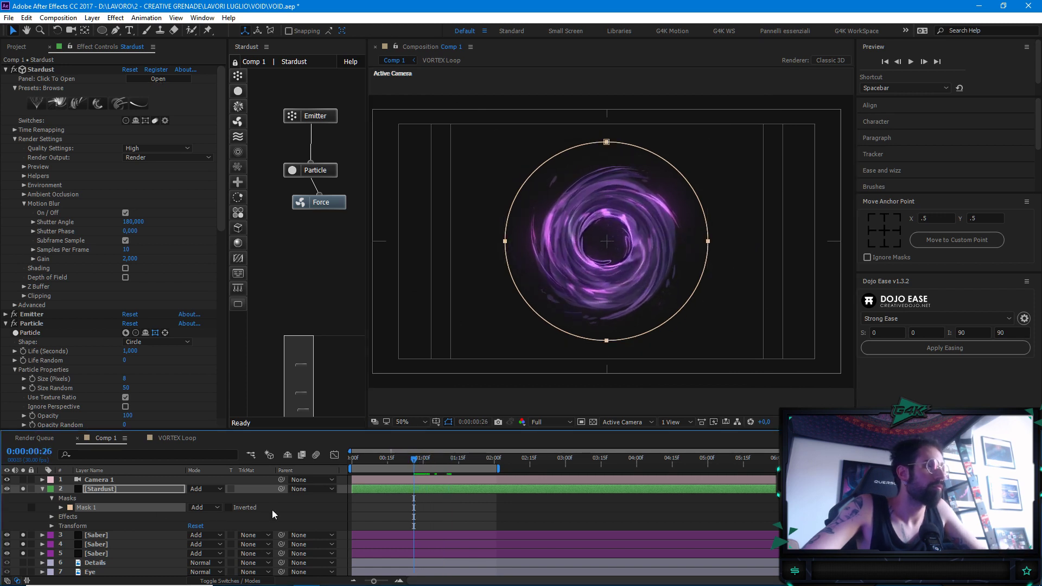
pyautogui.click(60, 507)
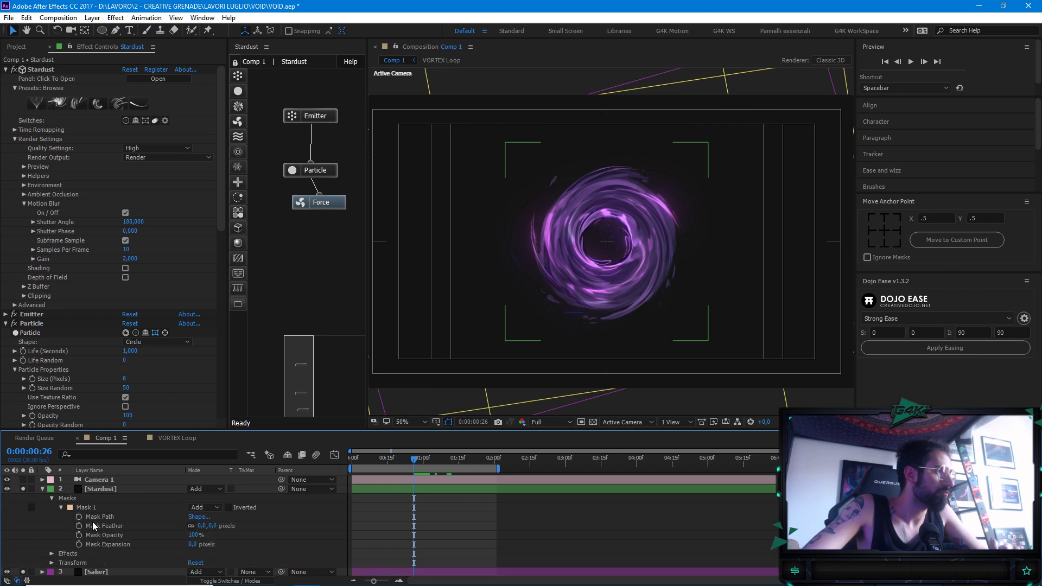
pyautogui.click(212, 526)
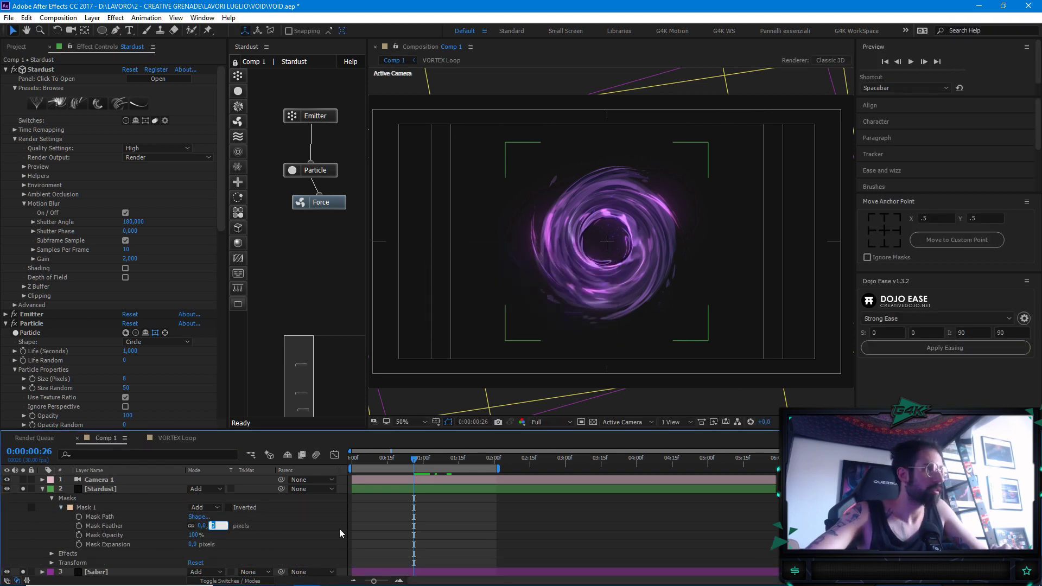
pyautogui.write('100')
pyautogui.press('Return')
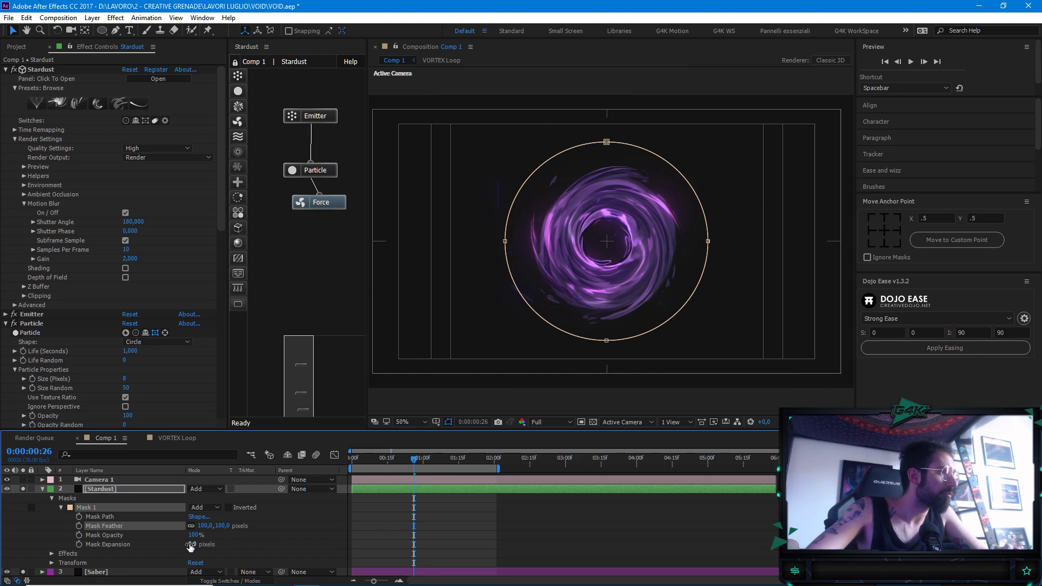
# Try a mask expansion of 33 pixels on the Stardust layer, preview it, and reset the expansion to 0
pyautogui.moveTo(190, 545); pyautogui.dragTo(201, 544)
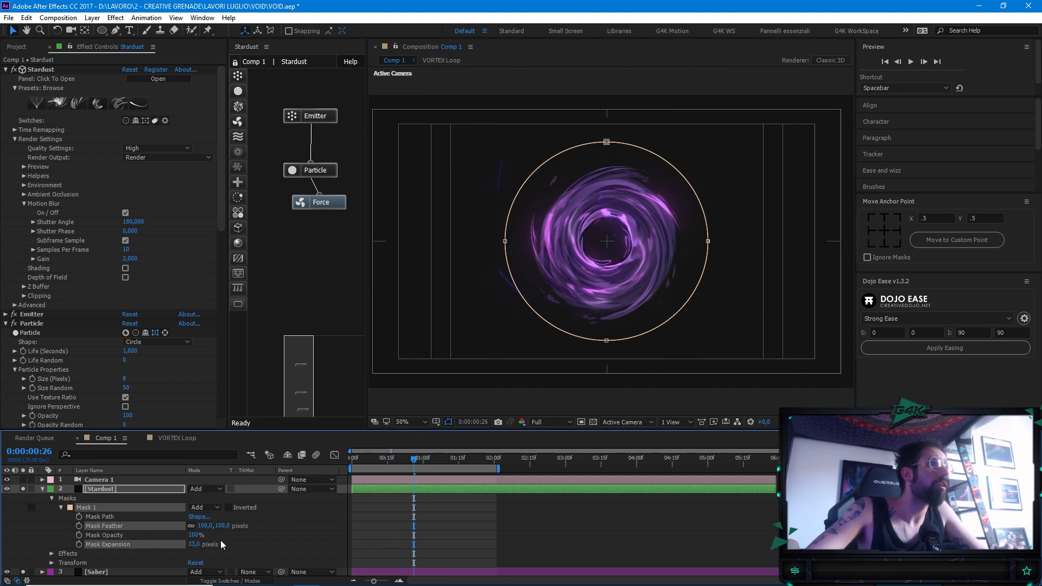
pyautogui.press('pageup')
pyautogui.press('pageup')
pyautogui.press('pageup')
pyautogui.press('pageup')
pyautogui.press('pageup')
pyautogui.press('pageup')
pyautogui.press('pageup')
pyautogui.press('pageup')
pyautogui.press('pageup')
pyautogui.press('pageup')
pyautogui.press('pageup')
pyautogui.press('pageup')
pyautogui.press('pageup')
pyautogui.press('pageup')
pyautogui.press('pageup')
pyautogui.click(507, 513)
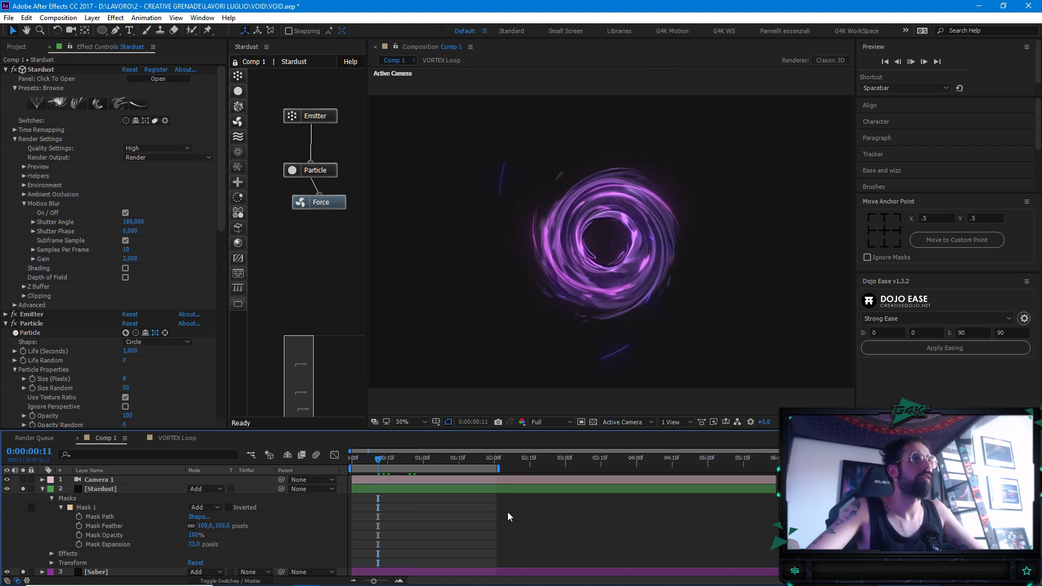
pyautogui.press('space')
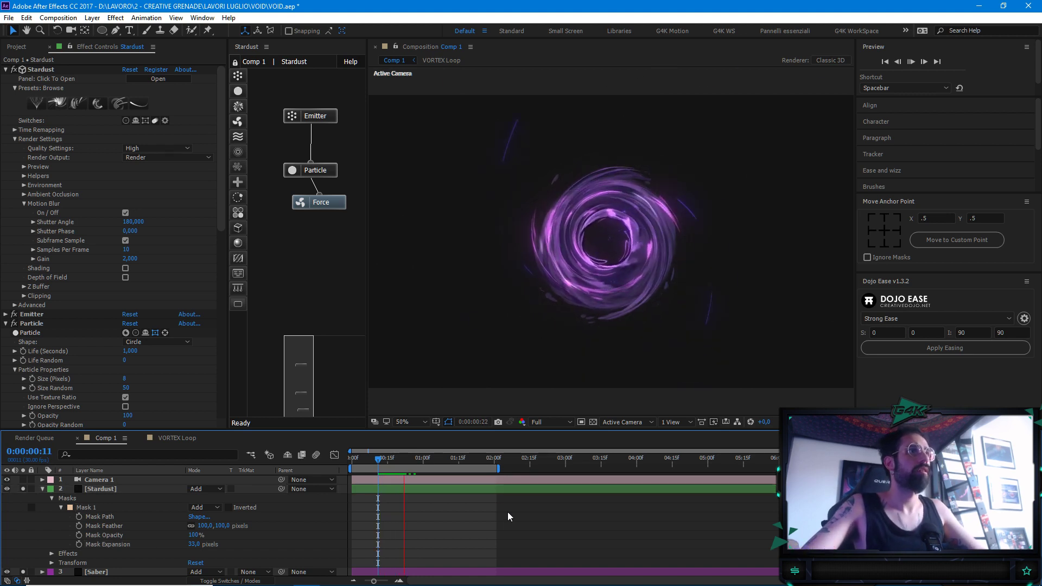
pyautogui.press('space')
pyautogui.moveTo(204, 545); pyautogui.dragTo(201, 543)
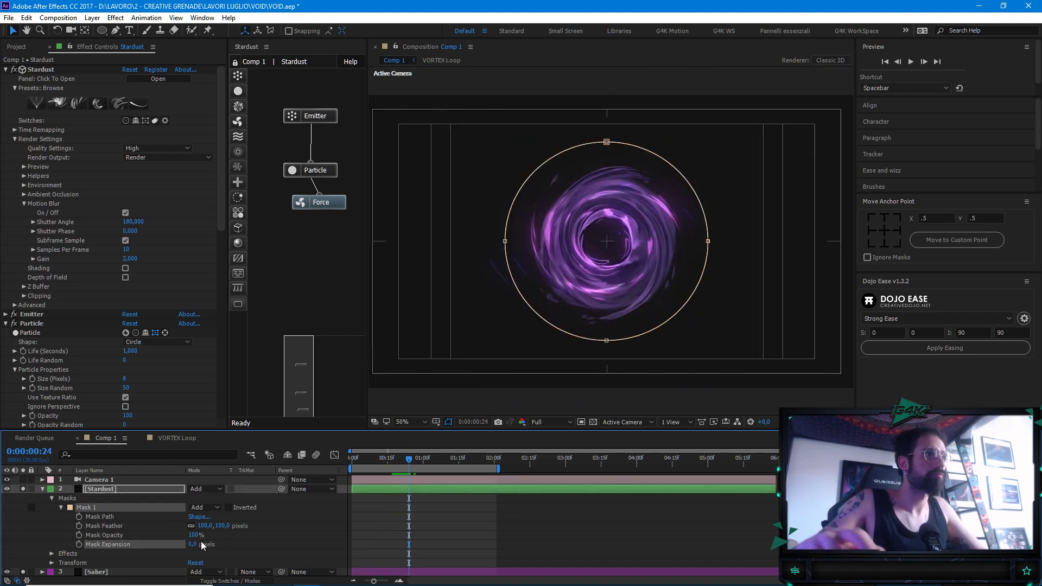
# Preview the masked particles, collapse the layer properties, and examine the vortex up close
pyautogui.press('space')
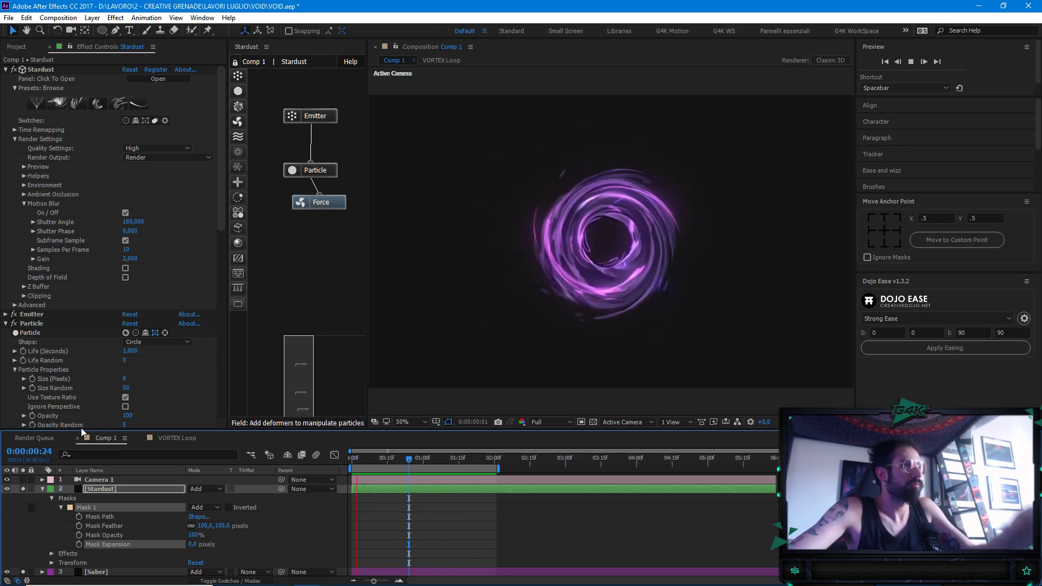
pyautogui.press('space')
pyautogui.hotkey('ctrl', '`')
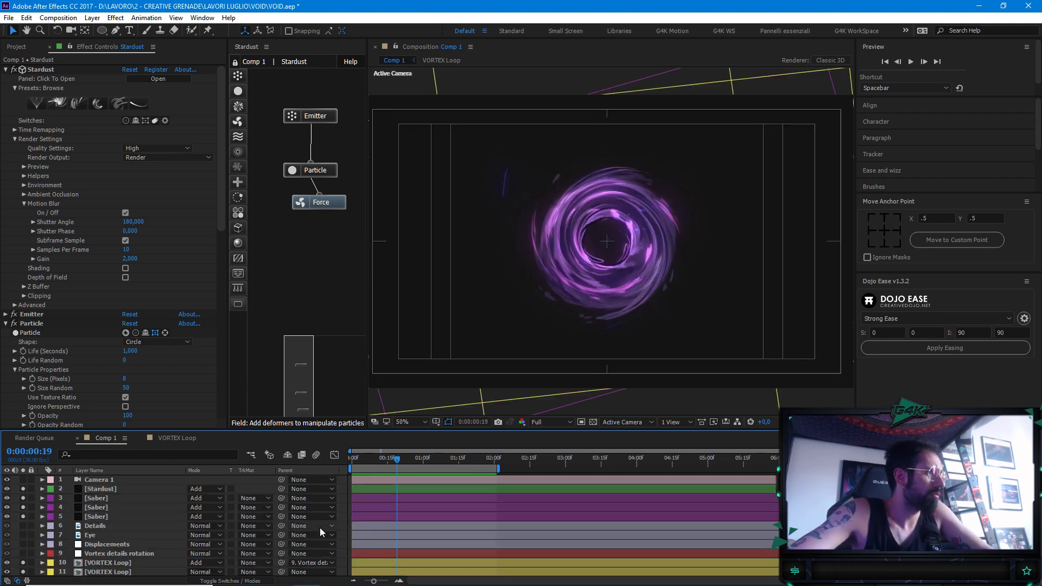
pyautogui.press('.')
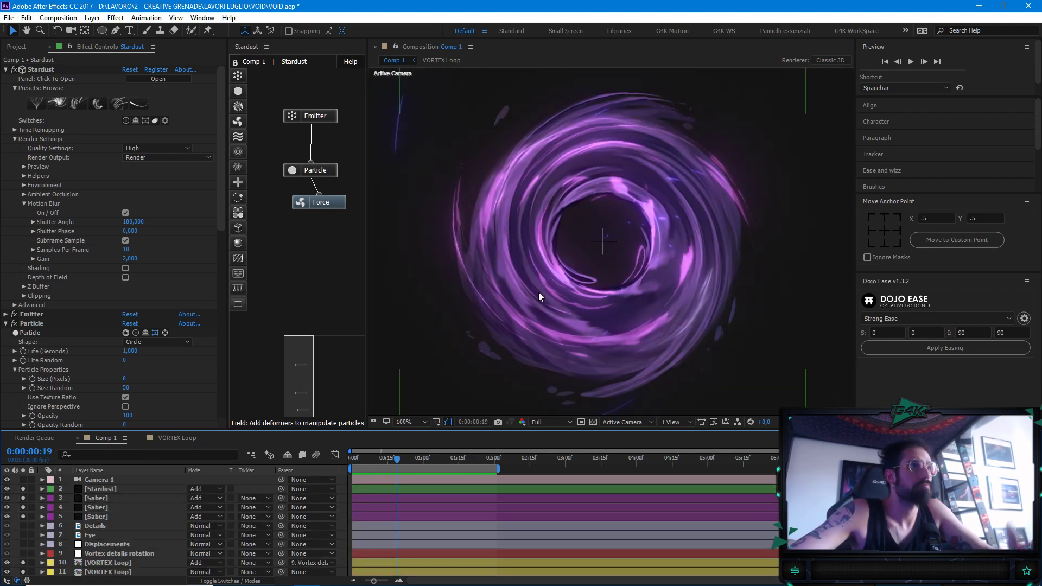
pyautogui.press(',')
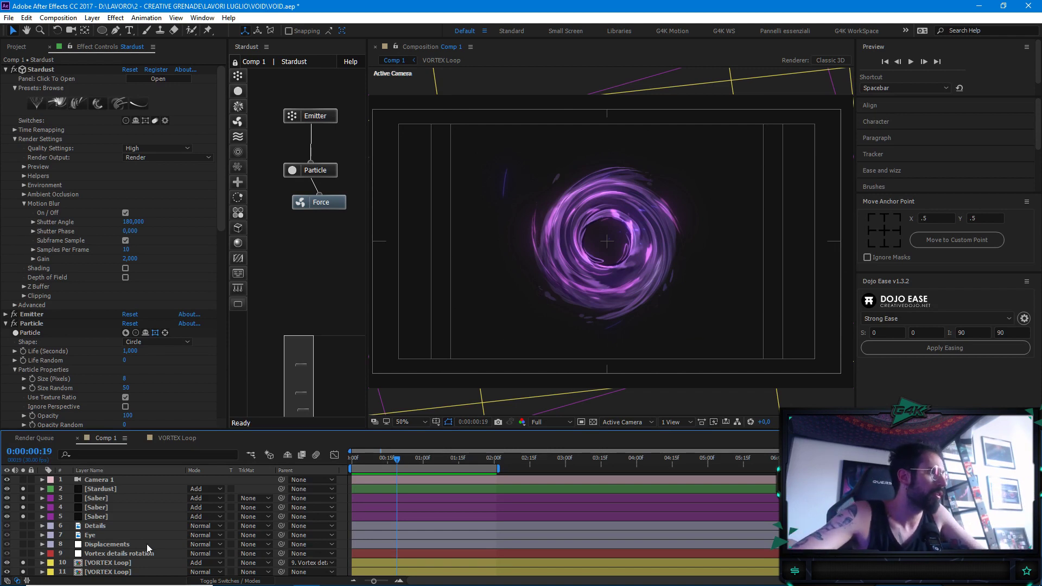
# Move the Stardust layer and the three Saber layers below the Vortex details rotation layer
pyautogui.click(116, 553)
pyautogui.click(111, 544)
pyautogui.click(97, 517)
pyautogui.keyDown('shift'); pyautogui.click(101, 489); pyautogui.keyUp('shift')
pyautogui.moveTo(112, 518); pyautogui.dragTo(122, 548)
# Solo the Displacements layer together with the vortex layers and preview the composition from the first frame
pyautogui.click(105, 508)
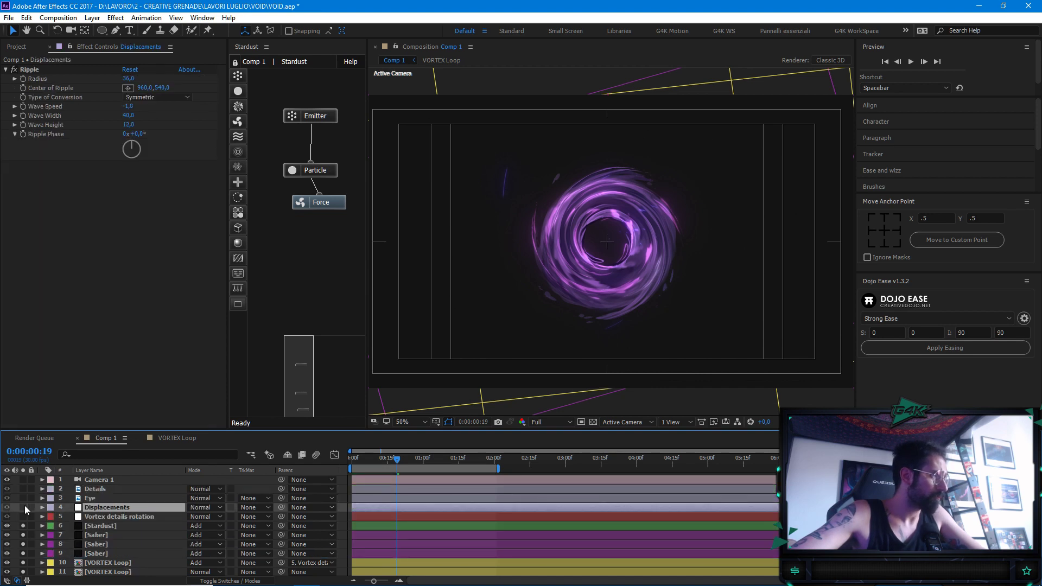
pyautogui.click(349, 458)
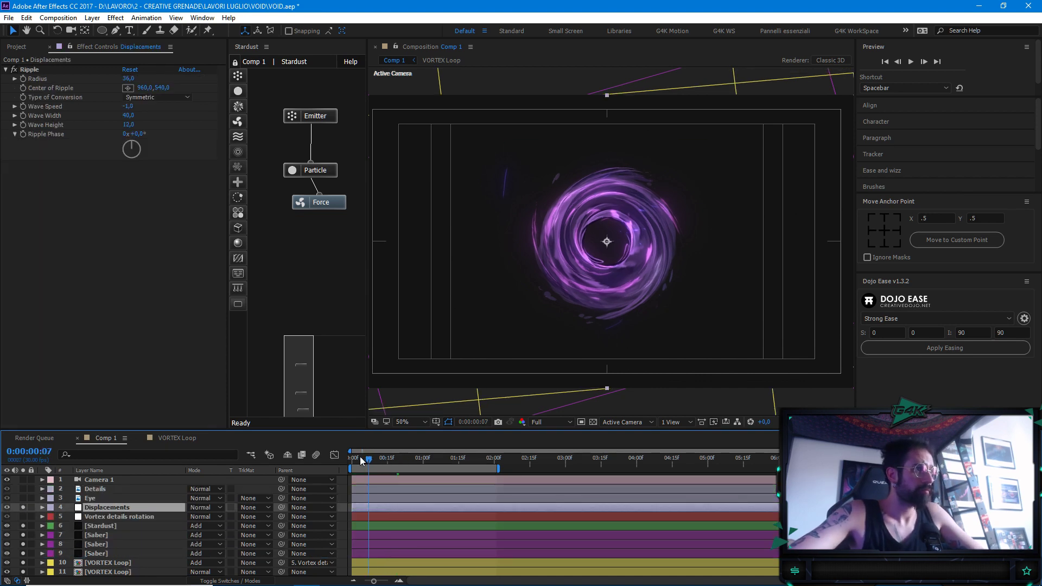
pyautogui.press('space')
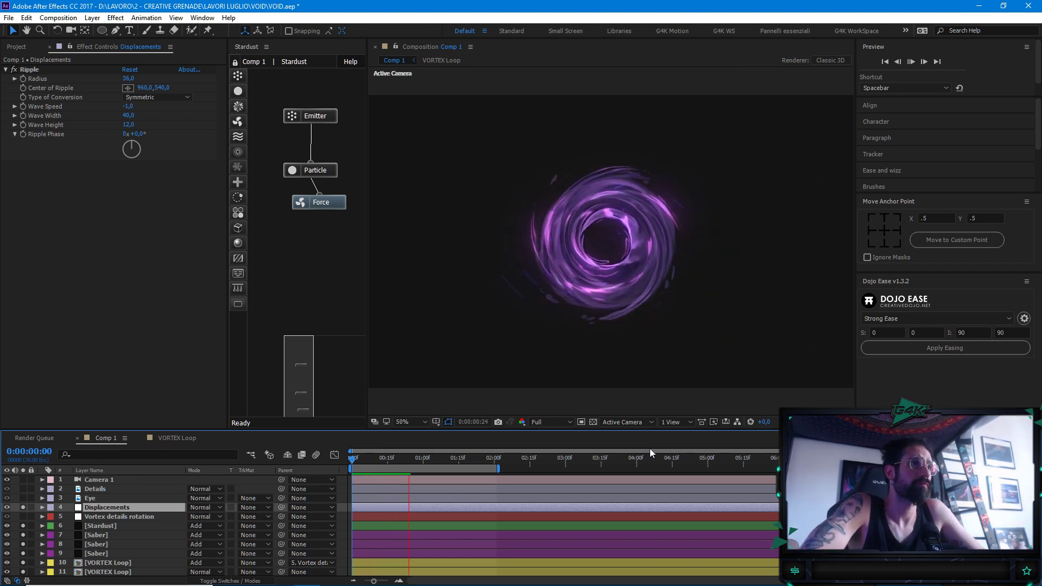
pyautogui.press('space')
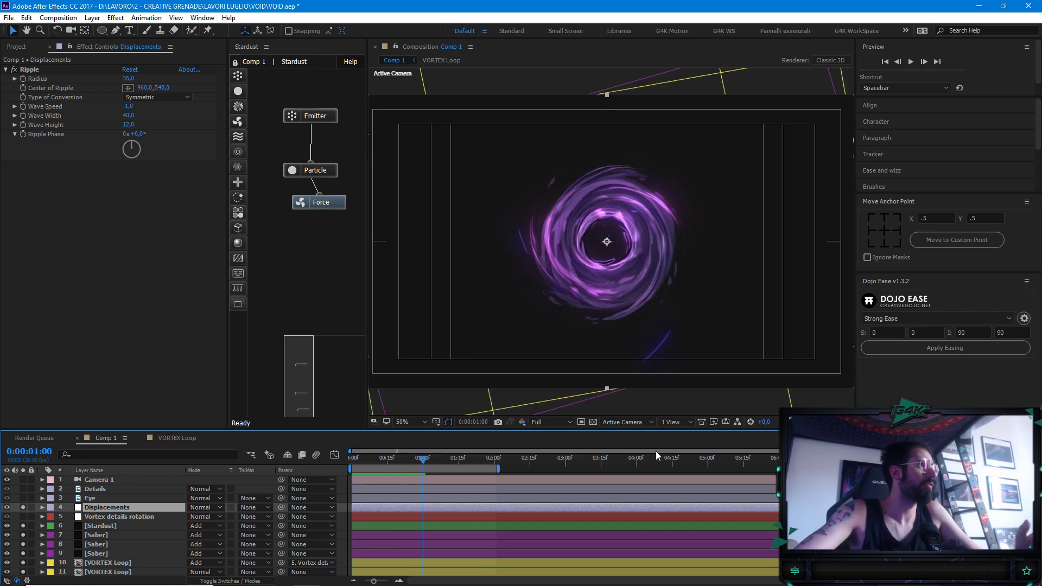
# Apply the Turbulent Displace effect to the Displacements layer
pyautogui.click(117, 506)
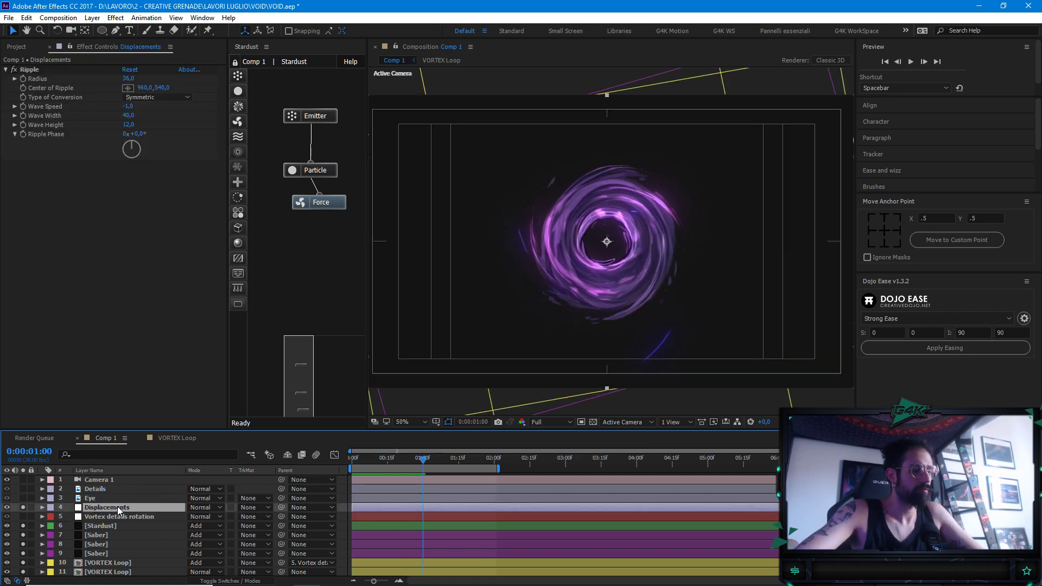
pyautogui.hotkey('ctrl', 'space')
pyautogui.write('dis')
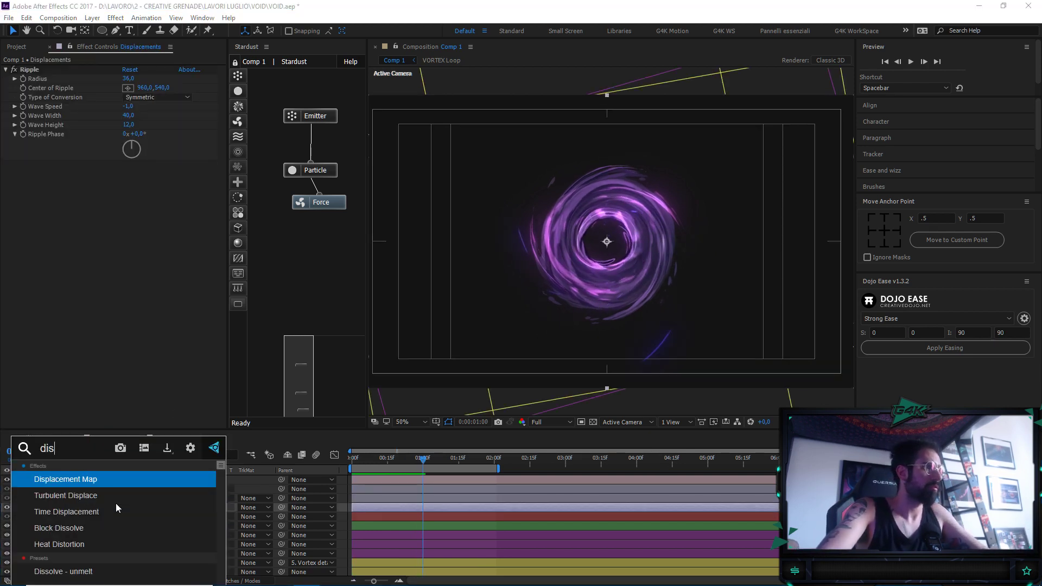
pyautogui.click(115, 503)
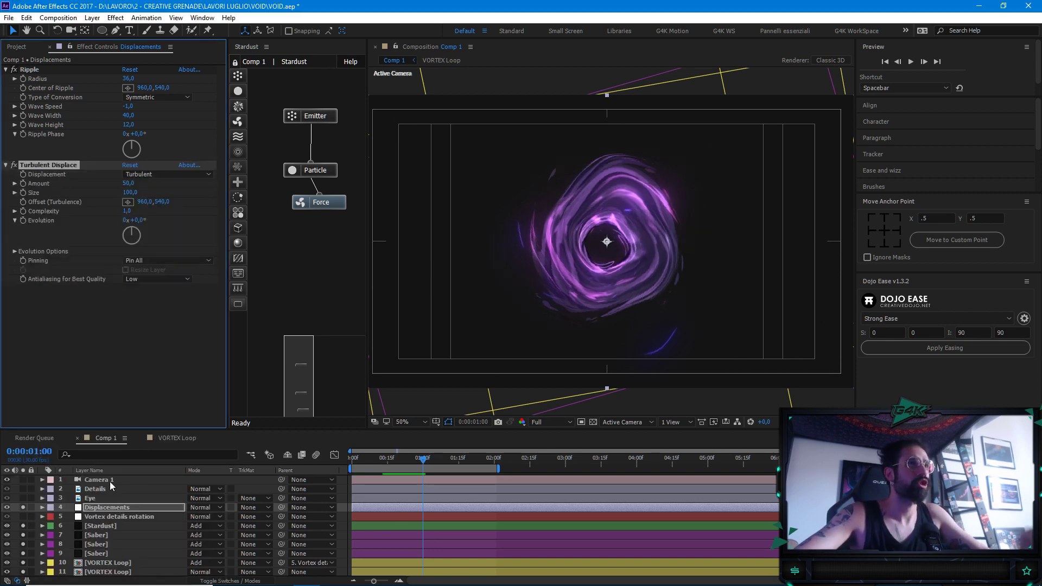
# Set Turbulent Displace to a size of 60 and an amount of 20
pyautogui.scroll(2, 591, 215)
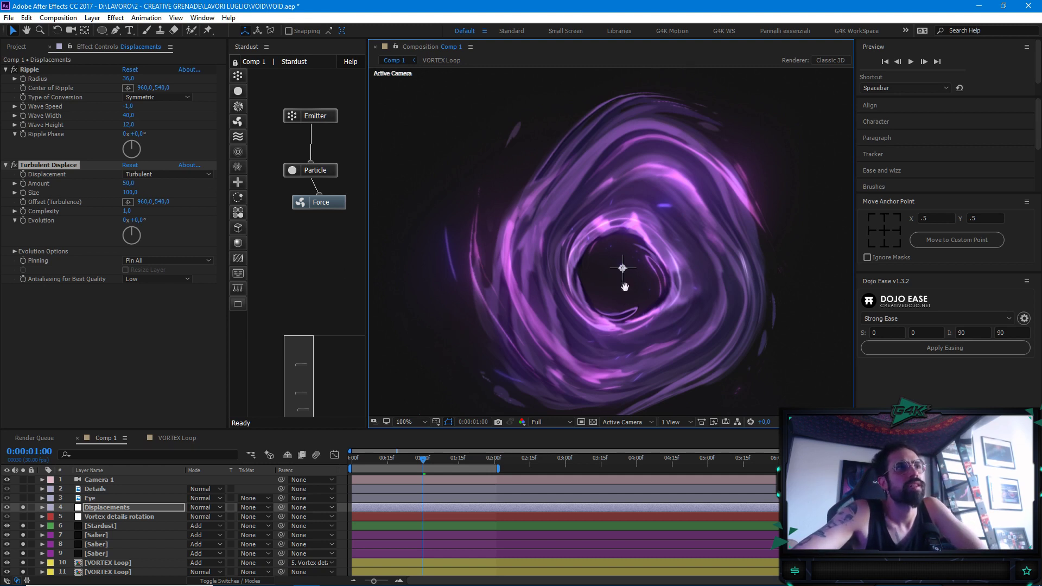
pyautogui.moveTo(609, 276); pyautogui.dragTo(637, 258)
pyautogui.hotkey('ctrl', 'z')
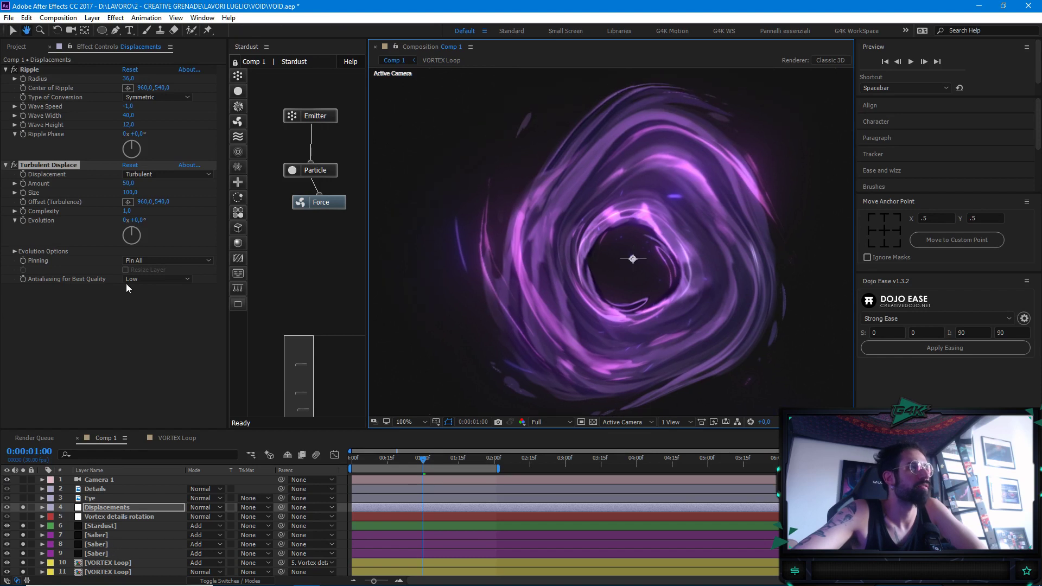
pyautogui.click(128, 192)
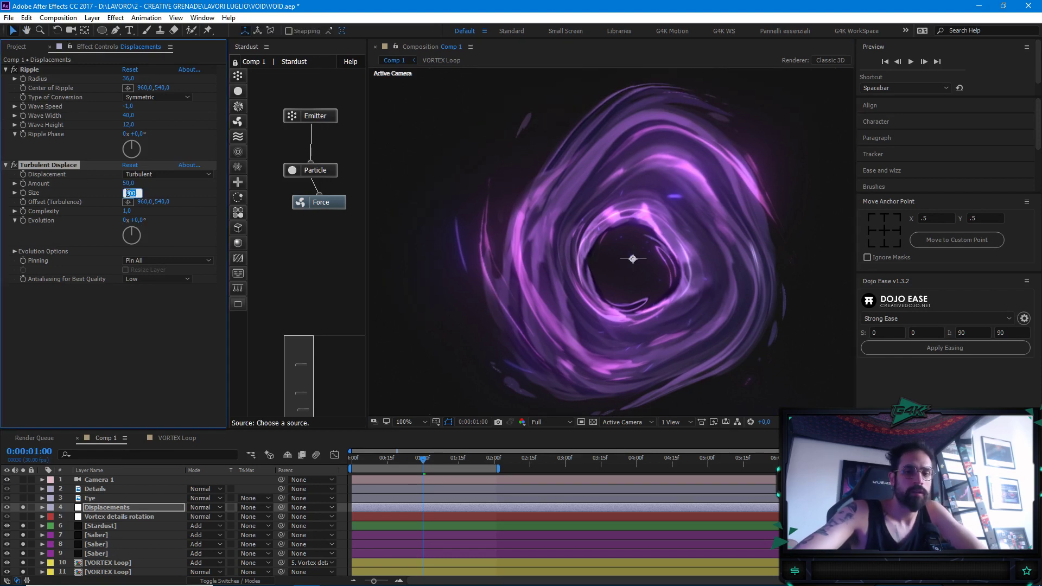
pyautogui.write('60,')
pyautogui.press('Return')
pyautogui.click(128, 183)
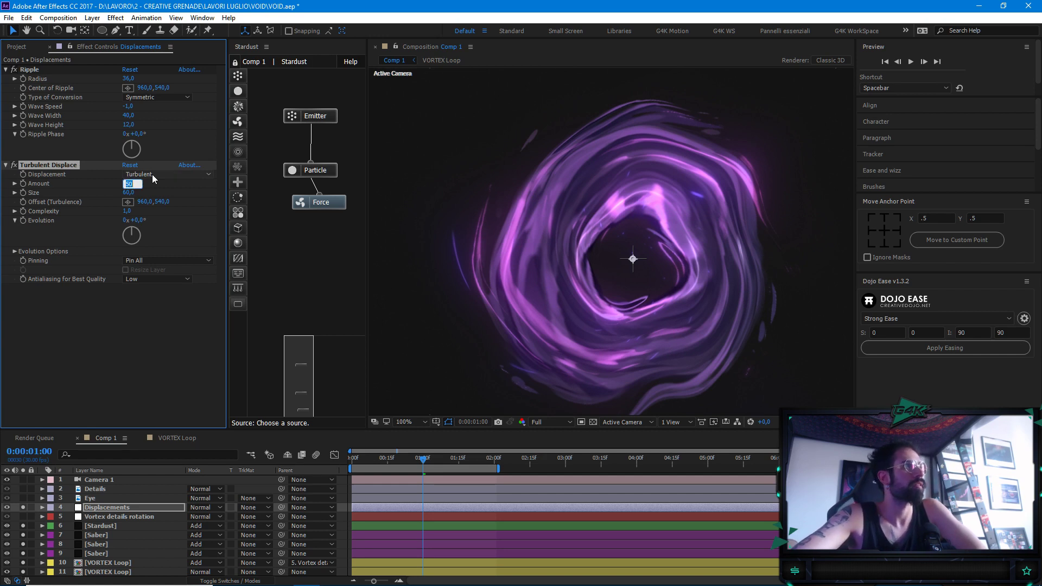
pyautogui.write('20')
pyautogui.press('Return')
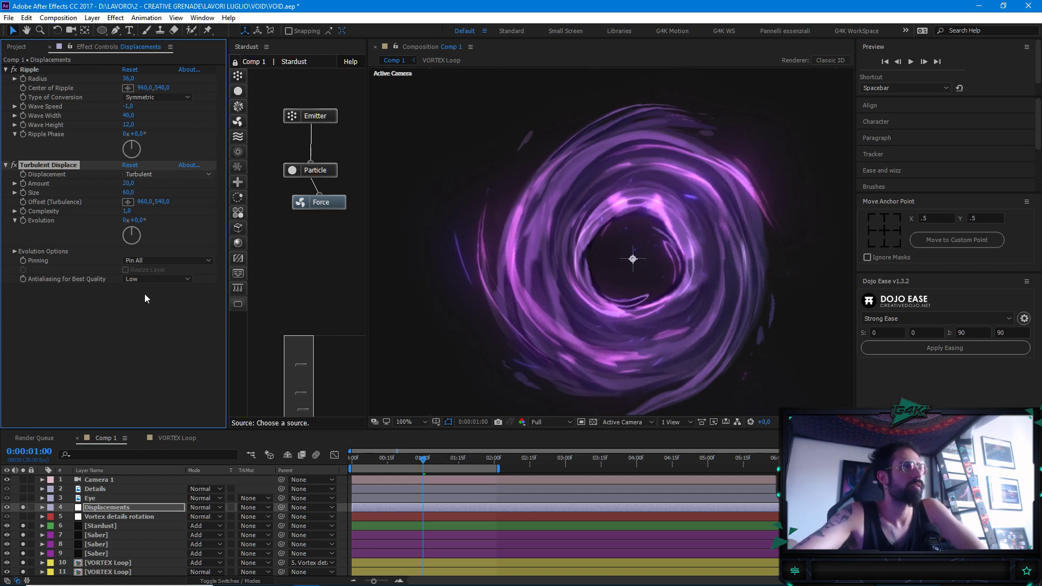
# Try different Evolution angles in Turbulent Displace and reset the angle to 0
pyautogui.moveTo(138, 220); pyautogui.dragTo(190, 222)
pyautogui.click(148, 323)
pyautogui.click(139, 220)
pyautogui.write('0')
pyautogui.press('Return')
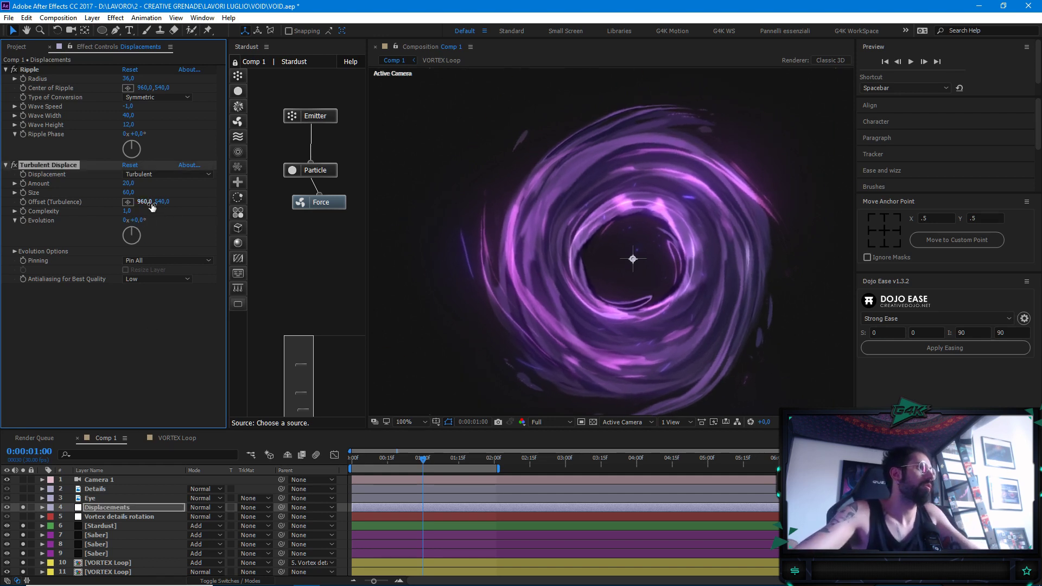
# Add the expression time*50 to Turbulent Displace's Evolution property
pyautogui.keyDown('alt'); pyautogui.click(24, 221); pyautogui.keyUp('alt')
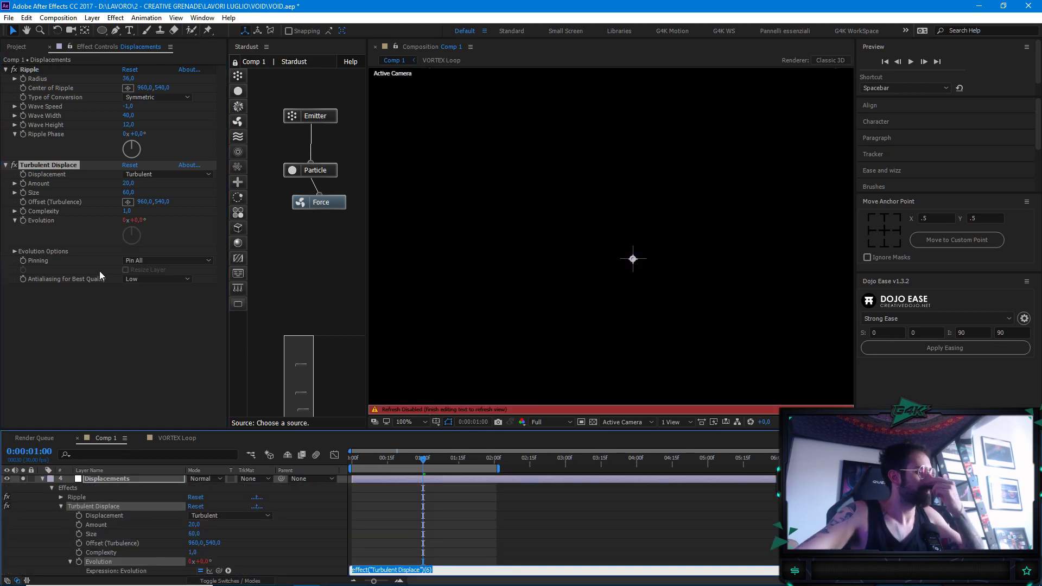
pyautogui.write('time*')
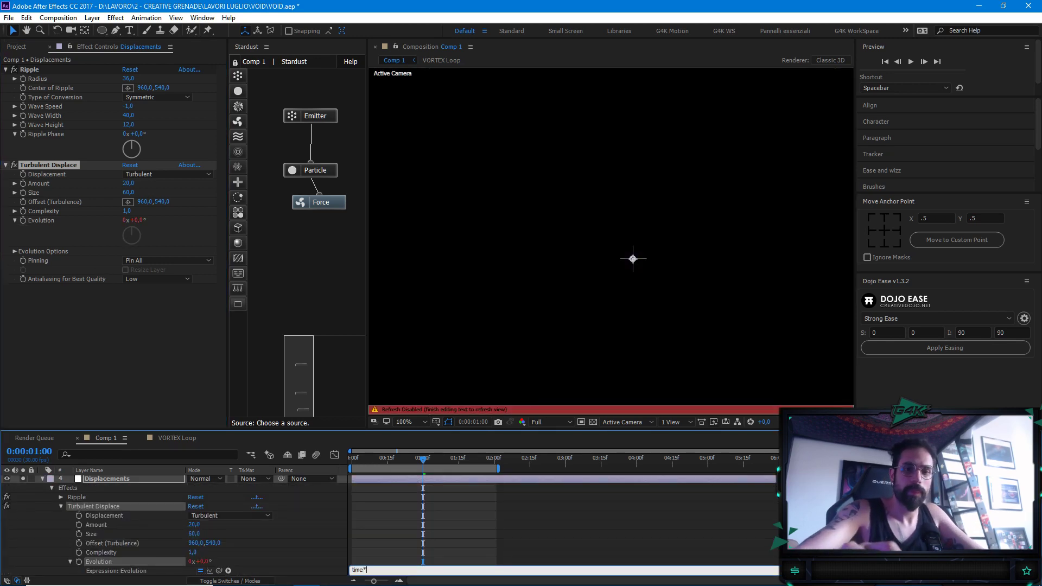
pyautogui.write('50')
pyautogui.click(99, 272)
# Preview the animated turbulence on the whole vortex and make the timeline area taller
pyautogui.press('space')
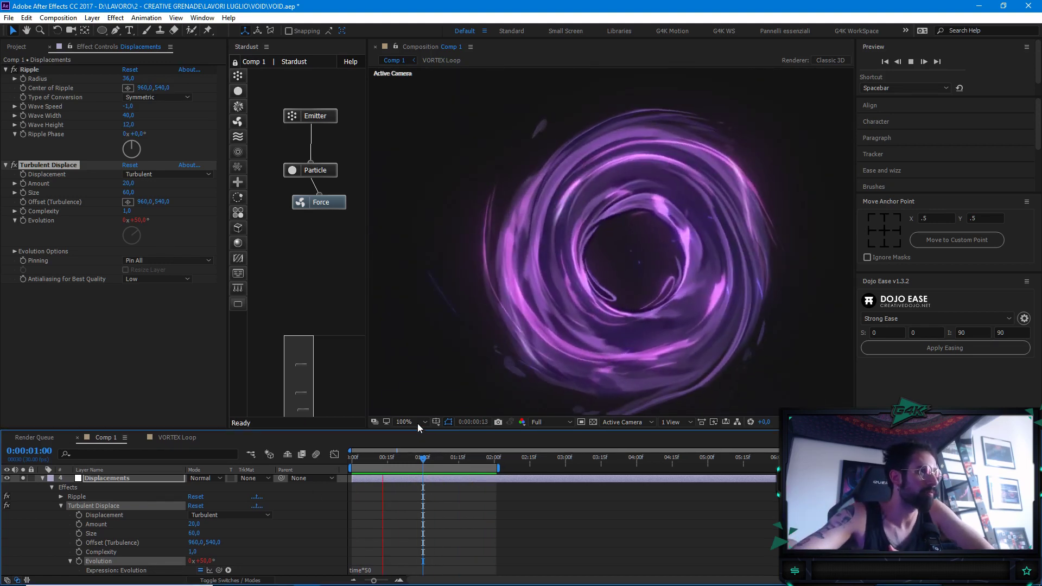
pyautogui.moveTo(418, 428); pyautogui.dragTo(417, 408)
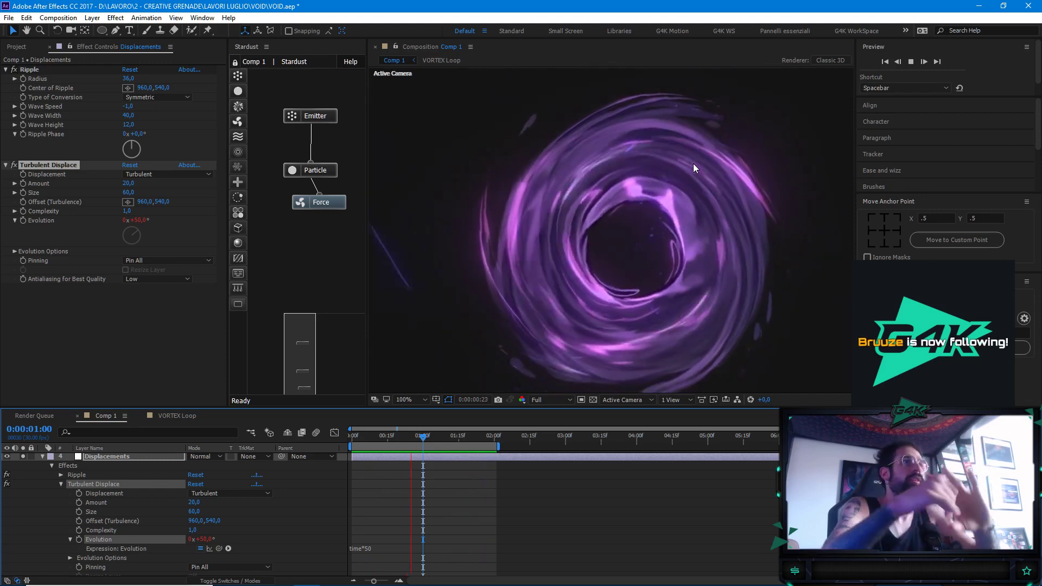
pyautogui.scroll(-2, 578, 238)
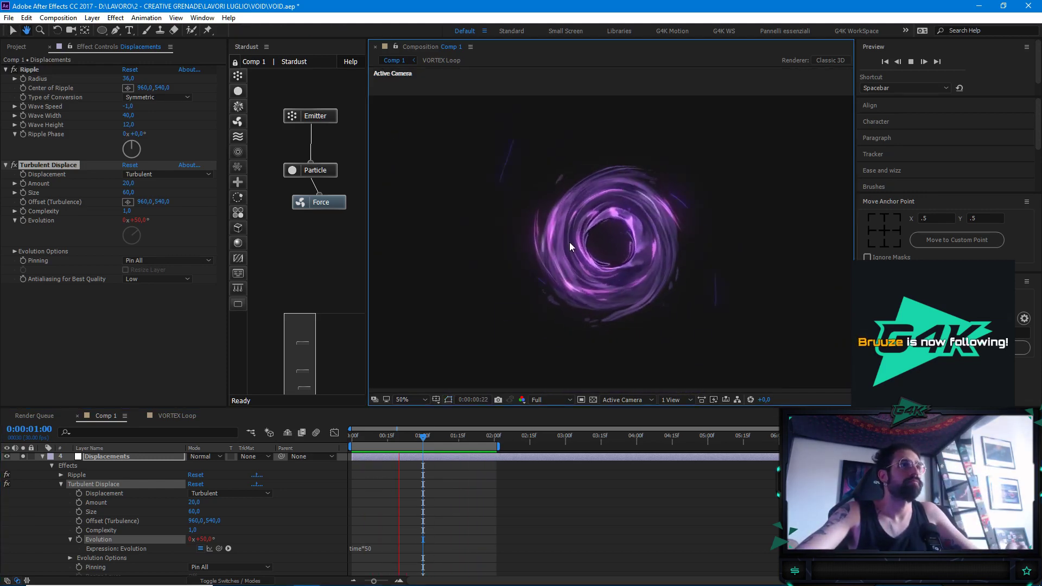
# Preview the turbulent vortex up close, stop playback and reveal the animated properties of all layers
pyautogui.scroll(2, 569, 239)
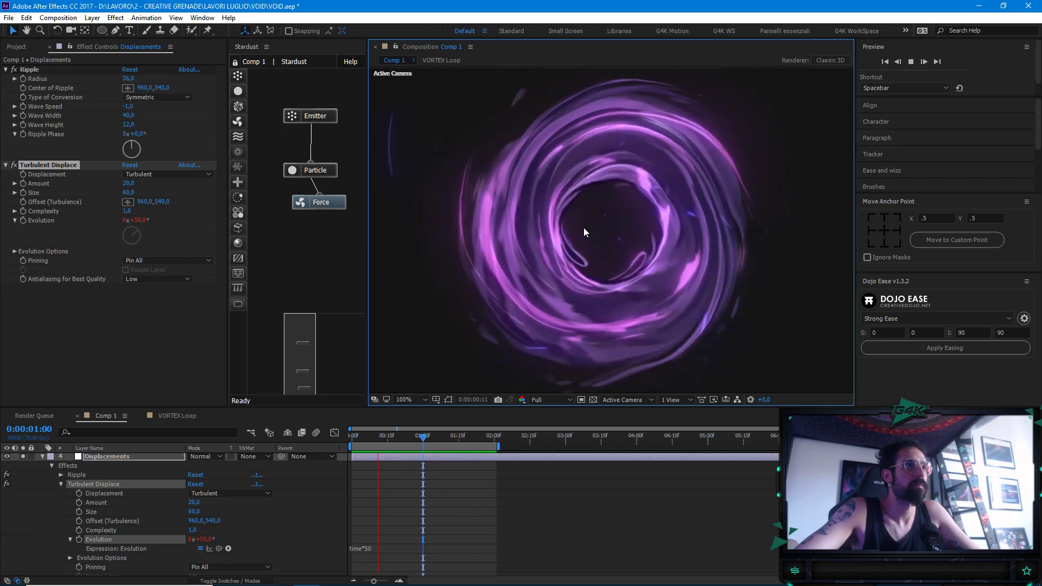
pyautogui.press('space')
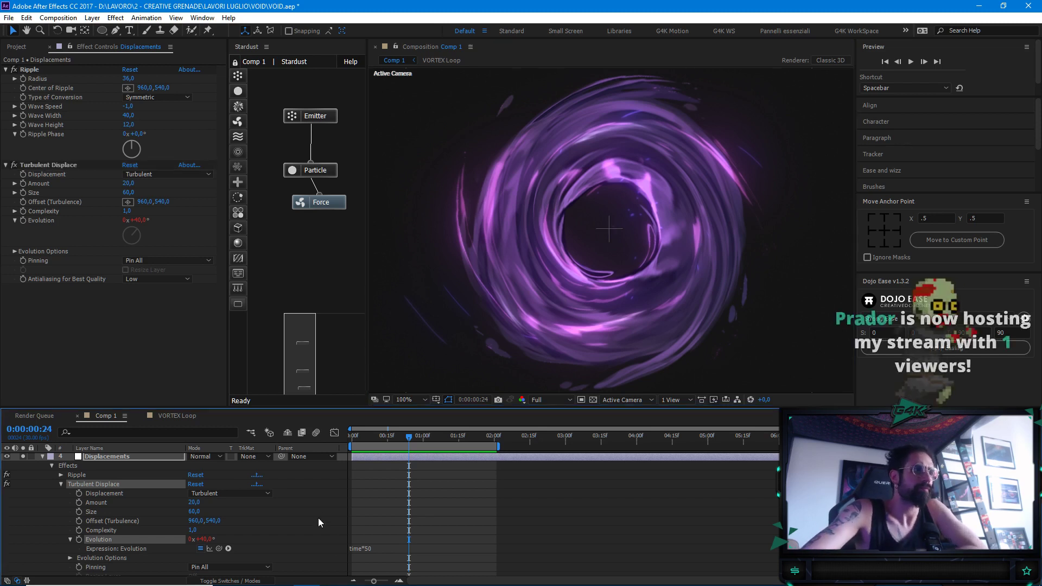
pyautogui.press('u')
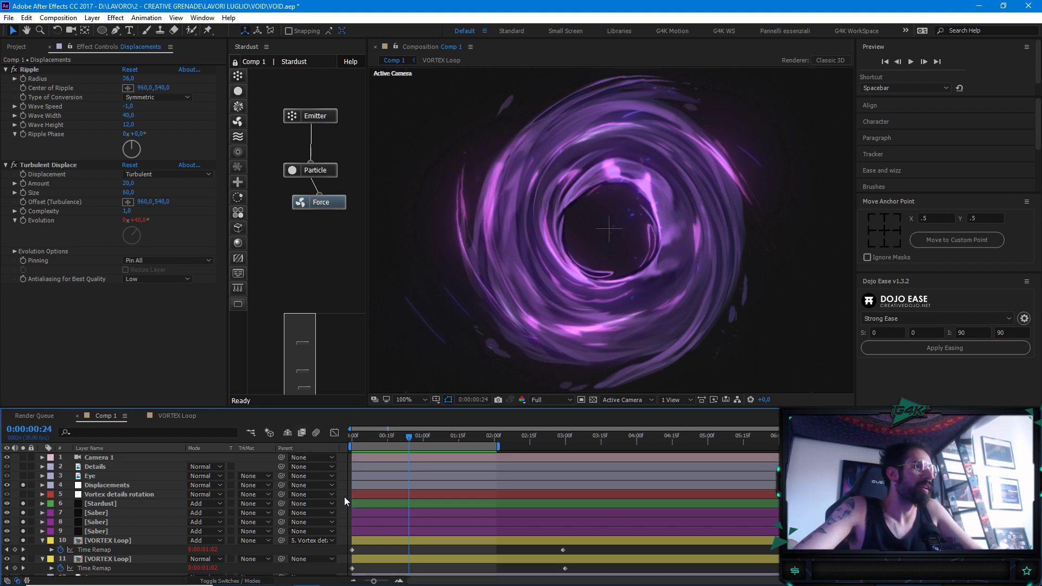
pyautogui.scroll(-1, 344, 496)
pyautogui.scroll(1, 346, 522)
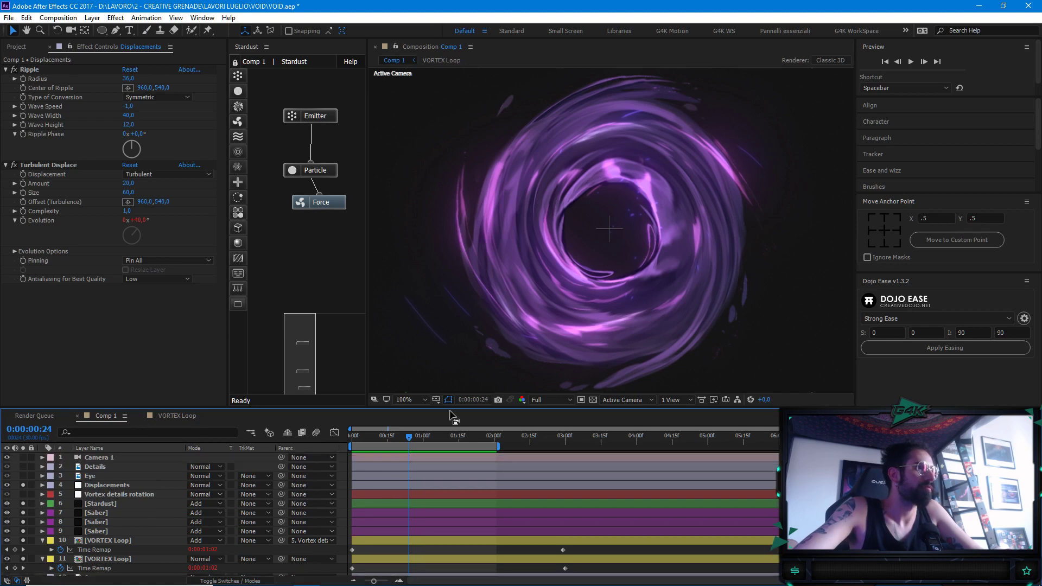
# Save the project, make the timeline area taller and show the Eye layer enlarged in the vortex's centre
pyautogui.click(9, 18)
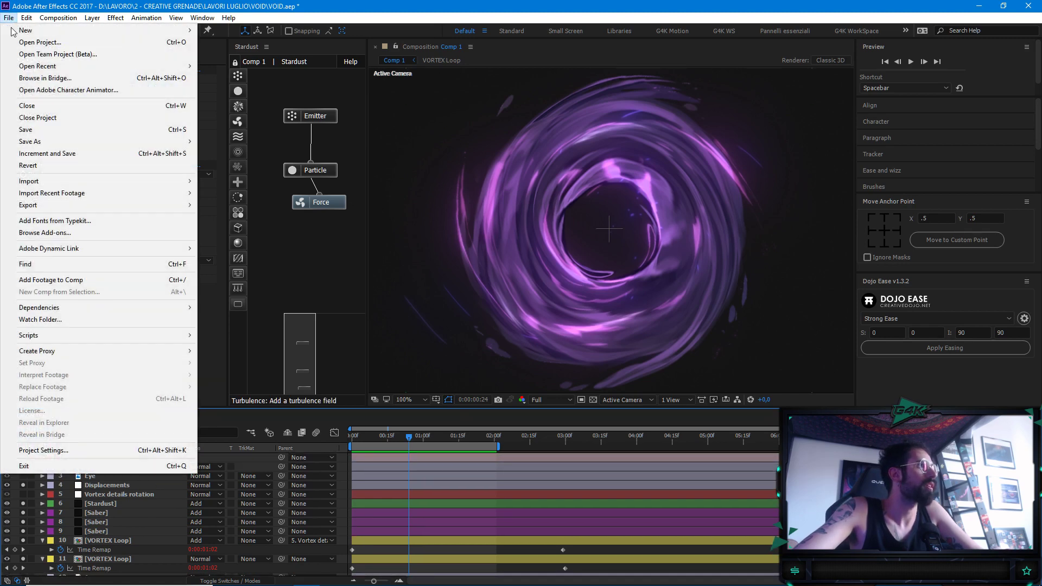
pyautogui.click(37, 134)
pyautogui.moveTo(501, 409); pyautogui.dragTo(504, 378)
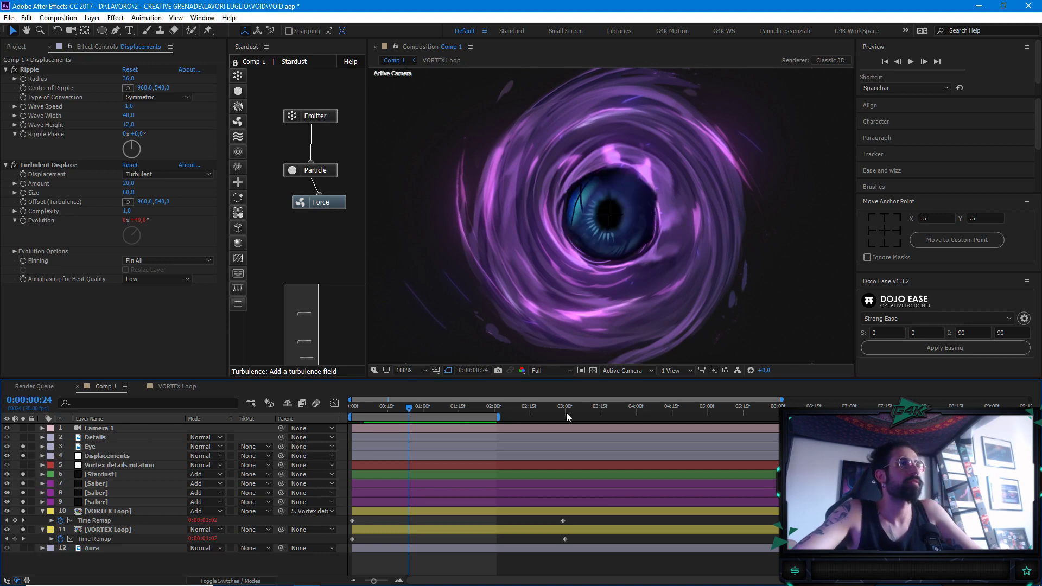
pyautogui.scroll(2, 610, 191)
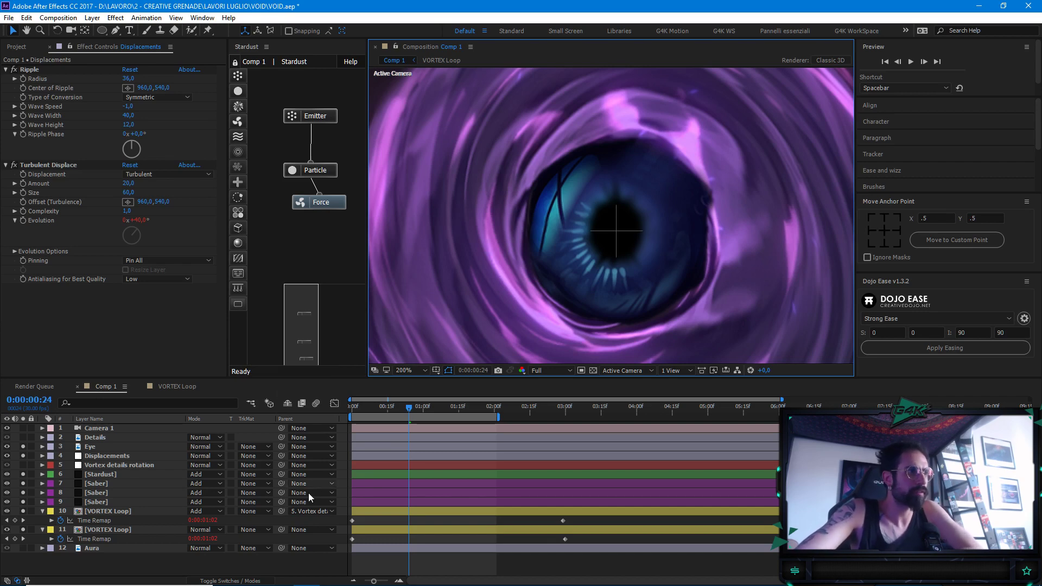
# Switch to Chrome, open YouTube in a new tab and go to the own channel's list of videos
pyautogui.moveTo(312, 585)
pyautogui.click(254, 576)
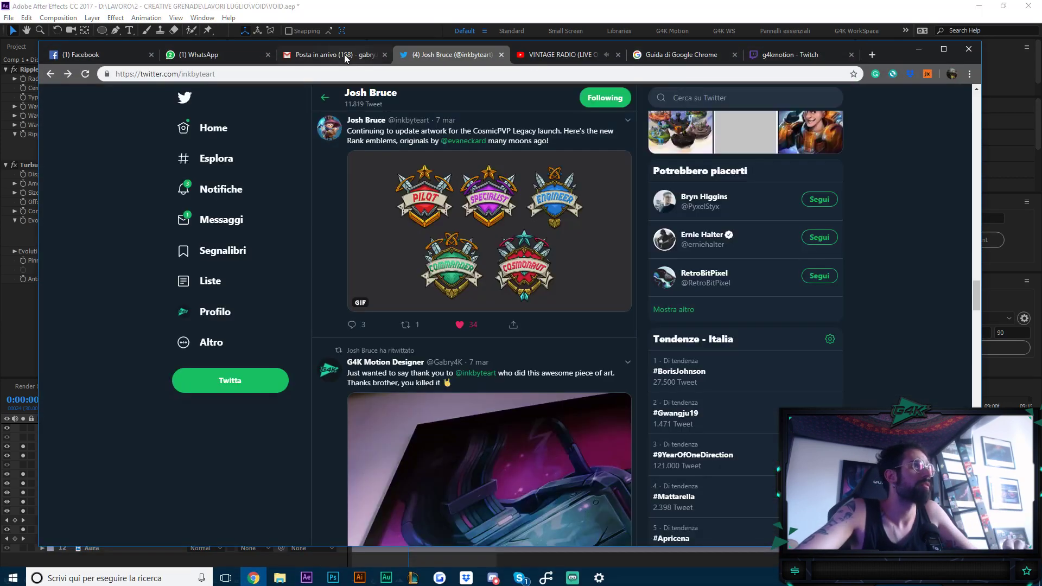
pyautogui.hotkey('ctrl', 't')
pyautogui.write('youtube')
pyautogui.press('Return')
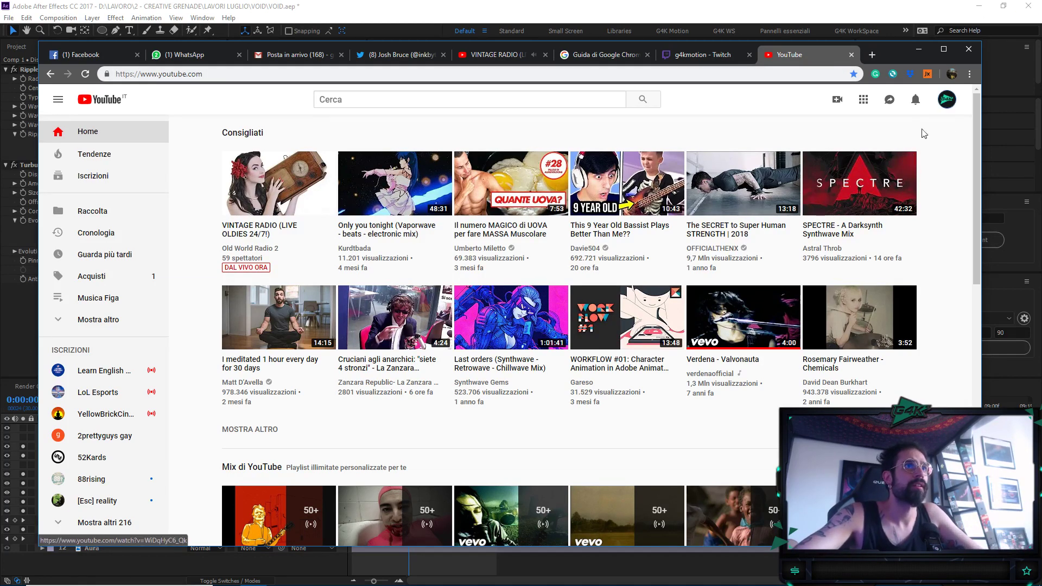
pyautogui.click(948, 109)
pyautogui.click(857, 181)
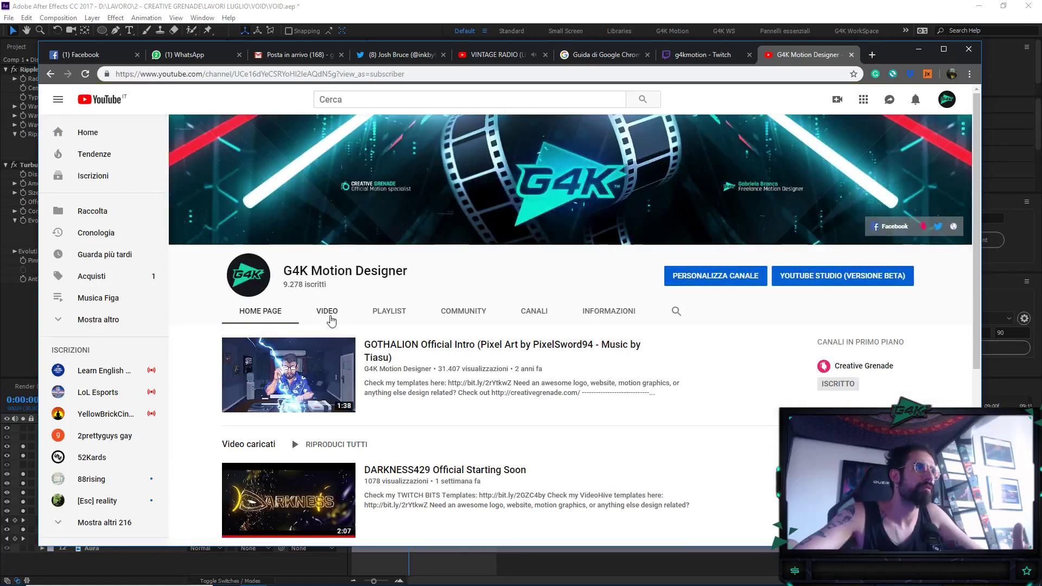
pyautogui.click(327, 311)
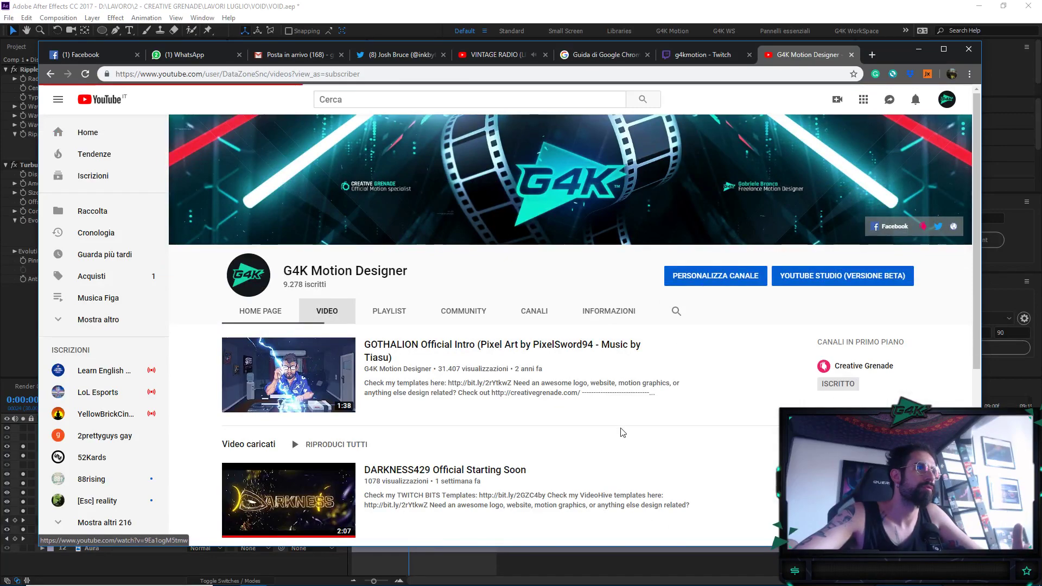
# Look through the channel's uploads and play MY FIRST SPEED ANIMATION in full screen with the sound muted
pyautogui.scroll(-2, 627, 427)
pyautogui.scroll(-4, 627, 428)
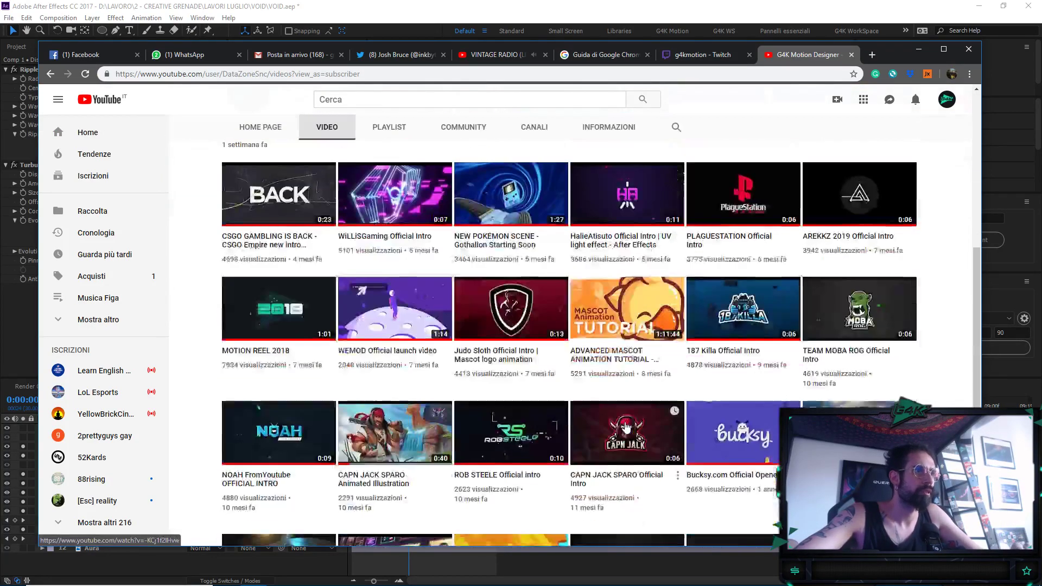
pyautogui.scroll(2, 627, 427)
pyautogui.scroll(-15, 627, 428)
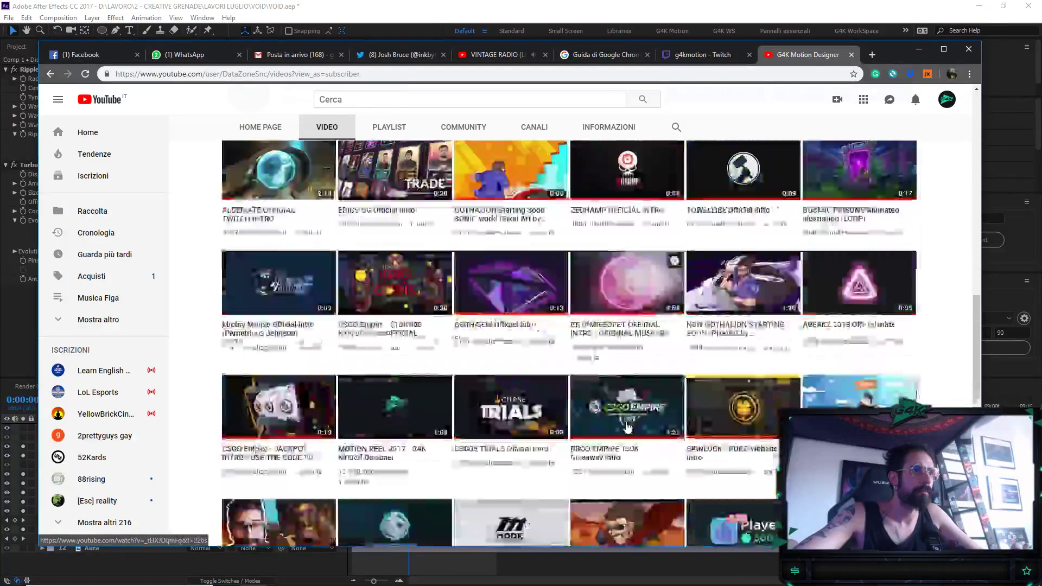
pyautogui.scroll(-9, 628, 427)
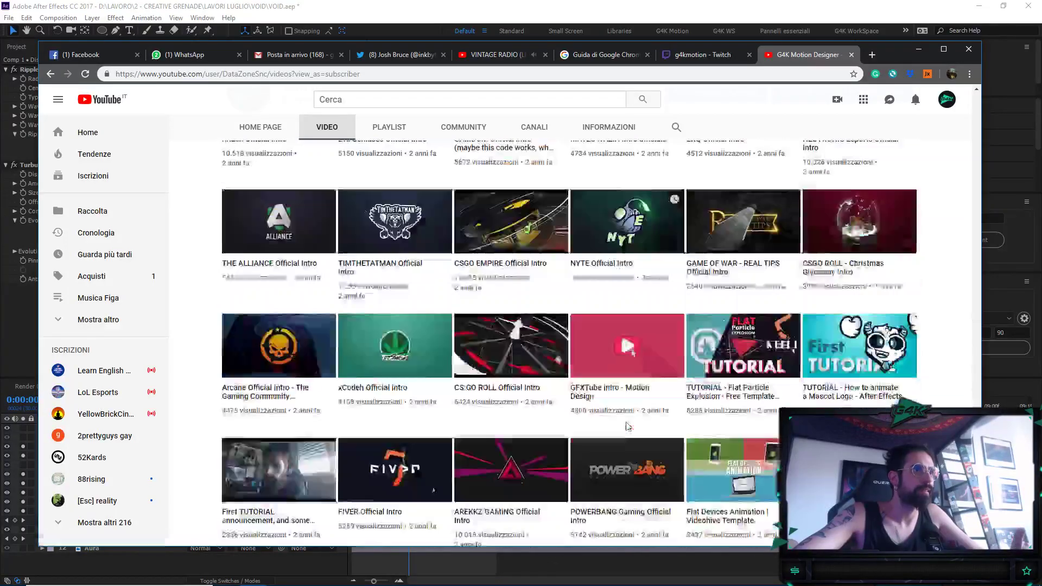
pyautogui.scroll(8, 629, 424)
pyautogui.scroll(15, 627, 427)
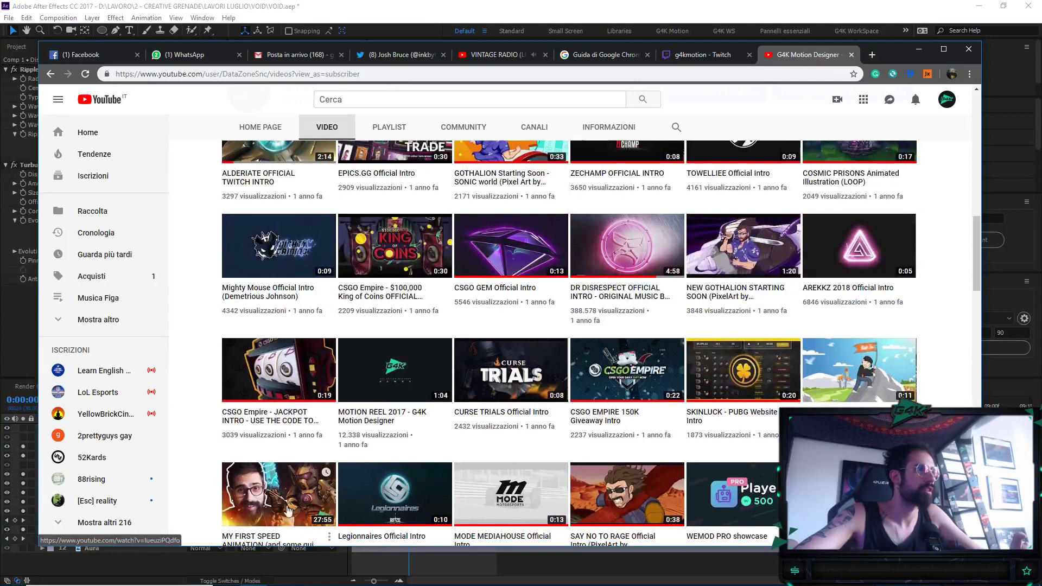
pyautogui.click(292, 524)
pyautogui.press('f')
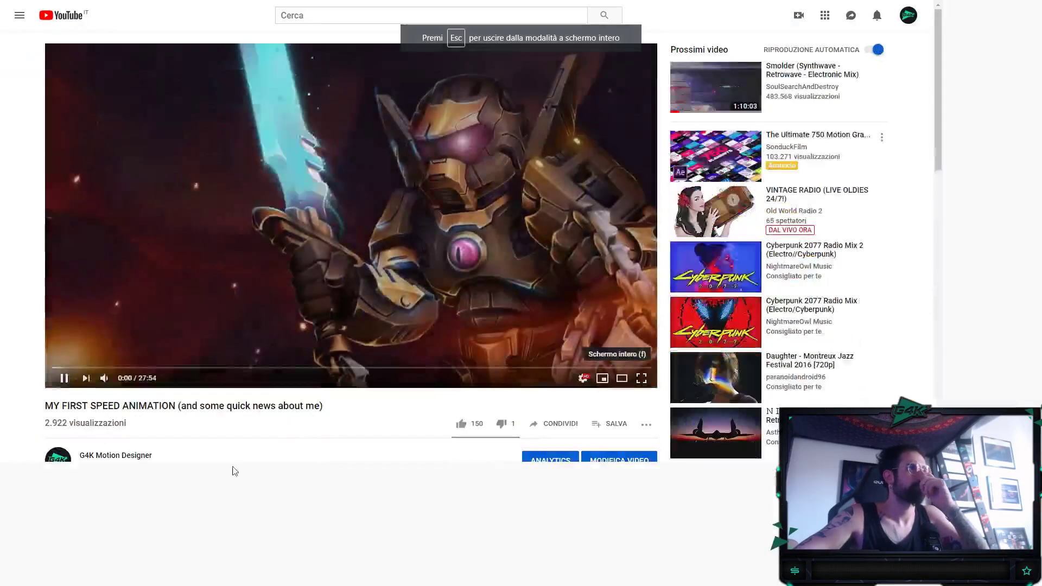
pyautogui.click(94, 570)
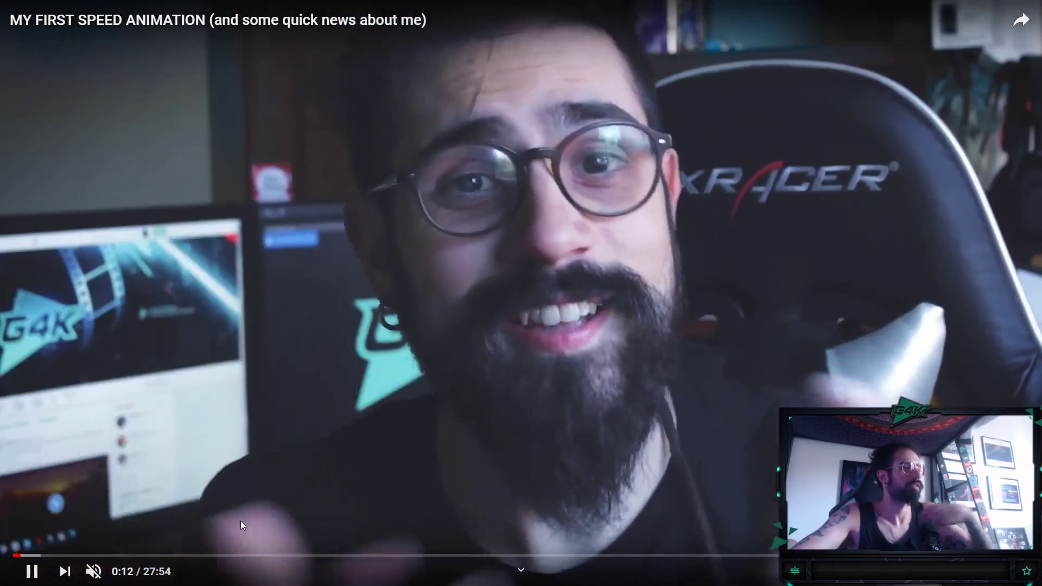
# Leave the full-screen video, return to the channel's video list and switch back to After Effects
pyautogui.doubleClick(239, 520)
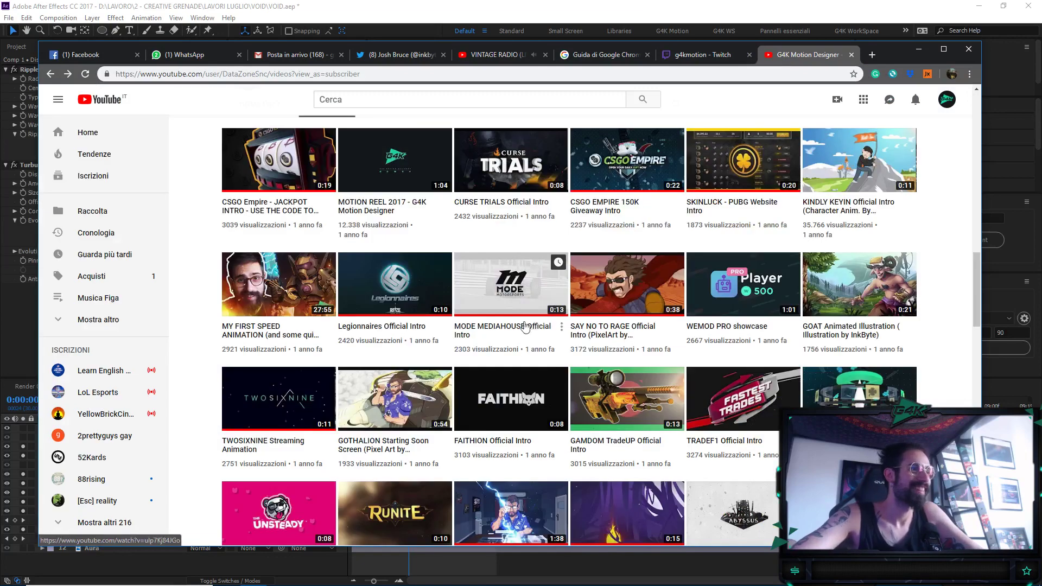
pyautogui.click(263, 449)
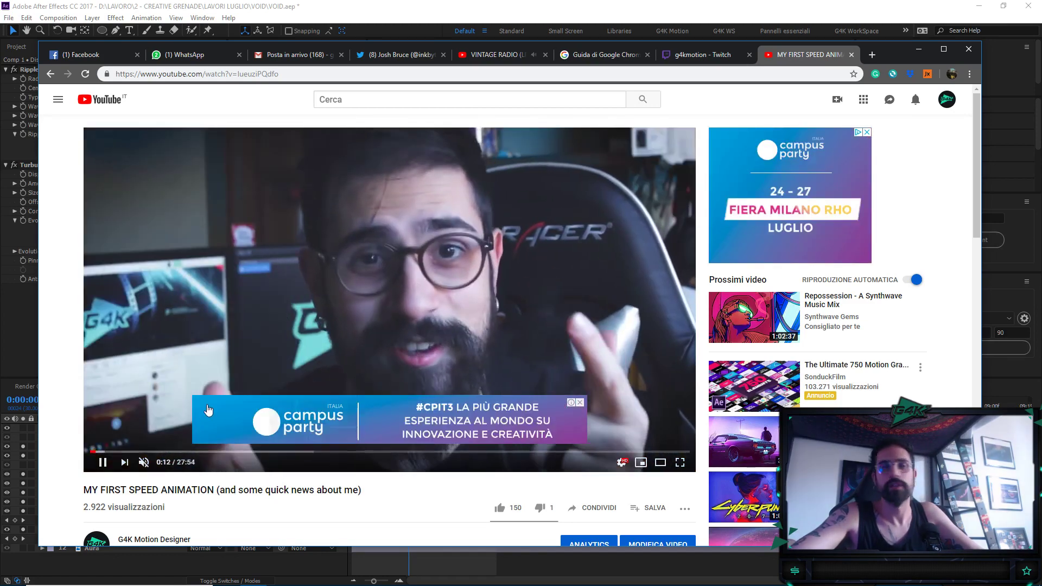
pyautogui.hotkey('alt', 'Left')
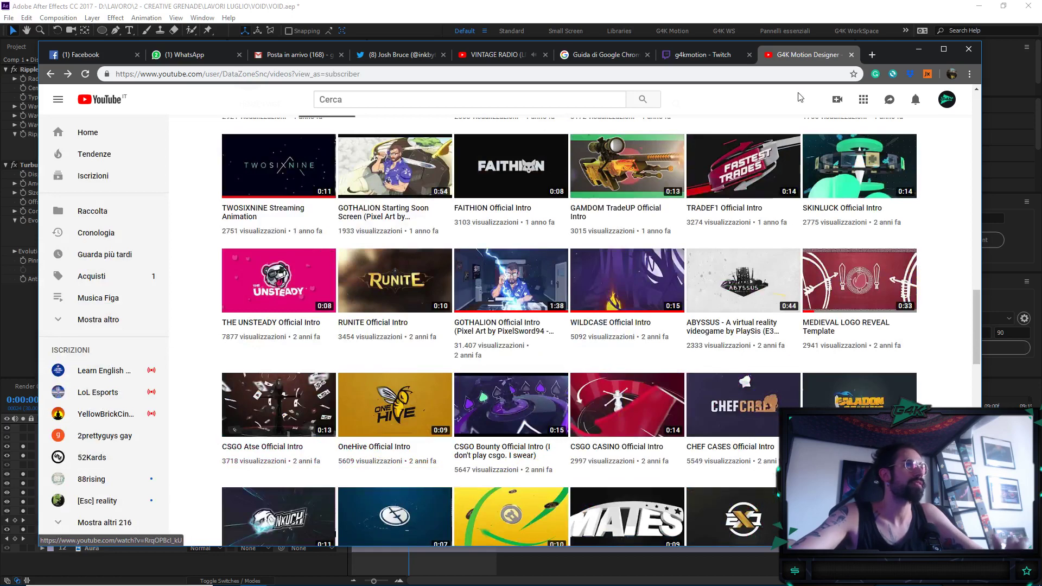
pyautogui.click(496, 62)
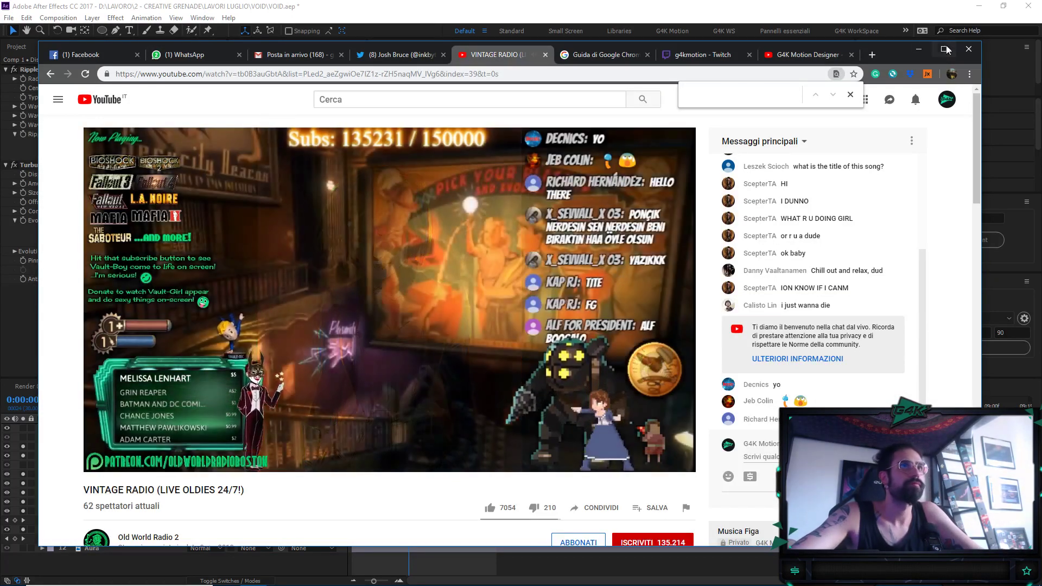
pyautogui.click(919, 49)
# Fine-tune the height of the timeline area so it is slightly taller
pyautogui.press('.')
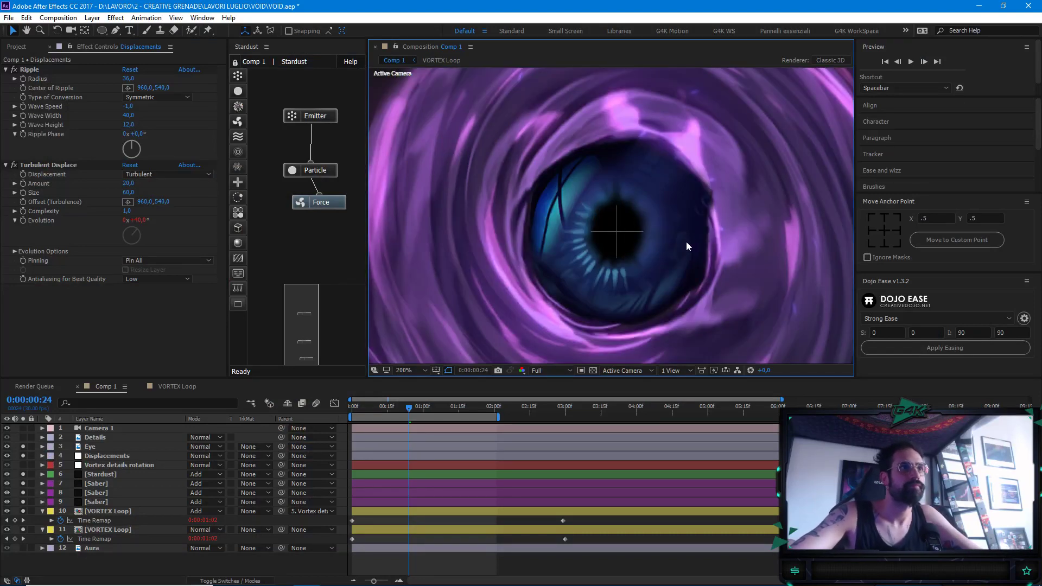
pyautogui.click(356, 544)
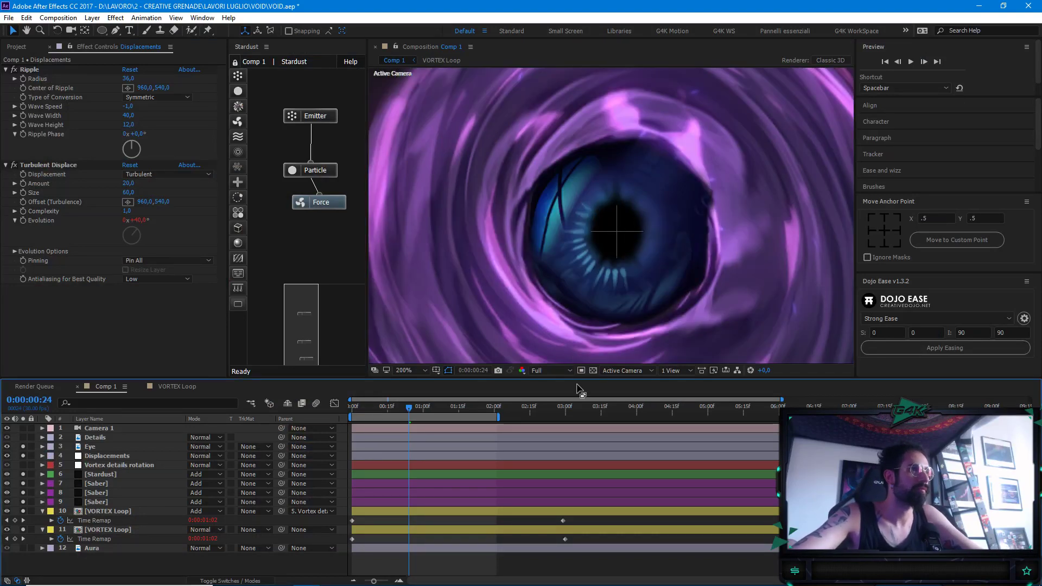
pyautogui.moveTo(577, 378); pyautogui.dragTo(581, 384)
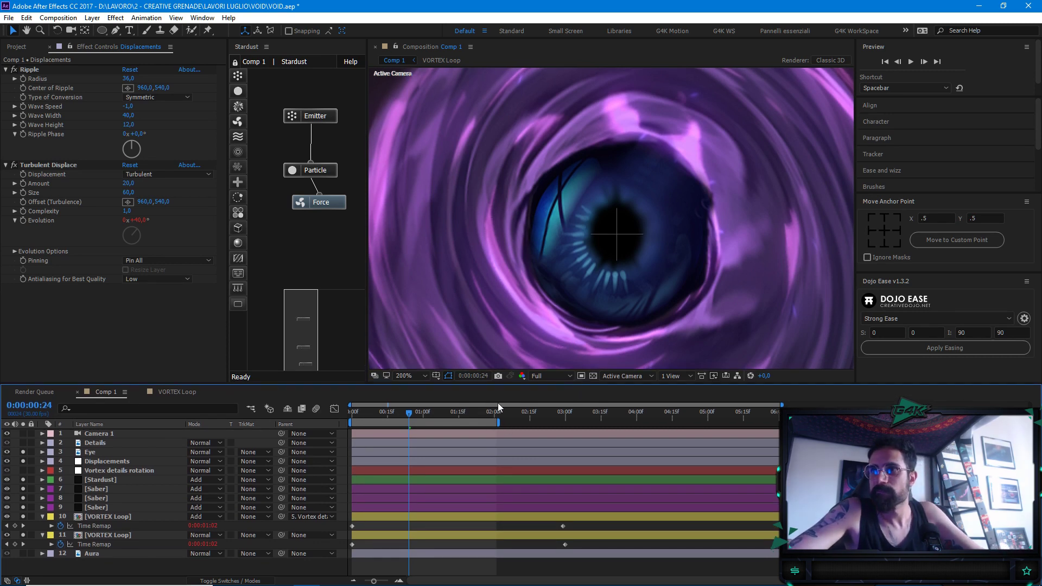
pyautogui.moveTo(499, 383); pyautogui.dragTo(500, 376)
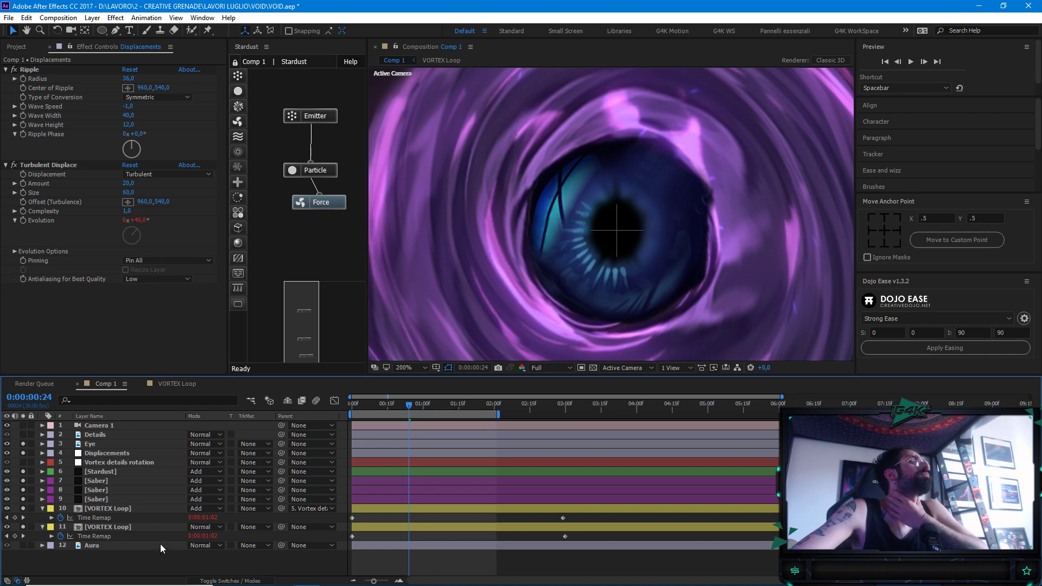
# Pre-compose the Eye layer into a new composition named EYE, leaving all attributes in Comp 1
pyautogui.click(129, 546)
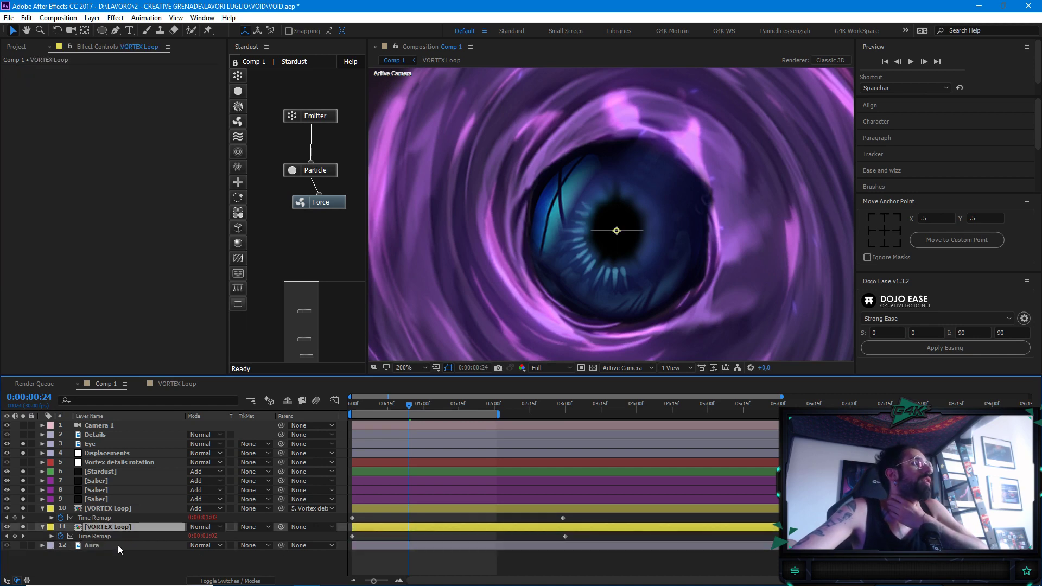
pyautogui.click(129, 509)
pyautogui.click(99, 445)
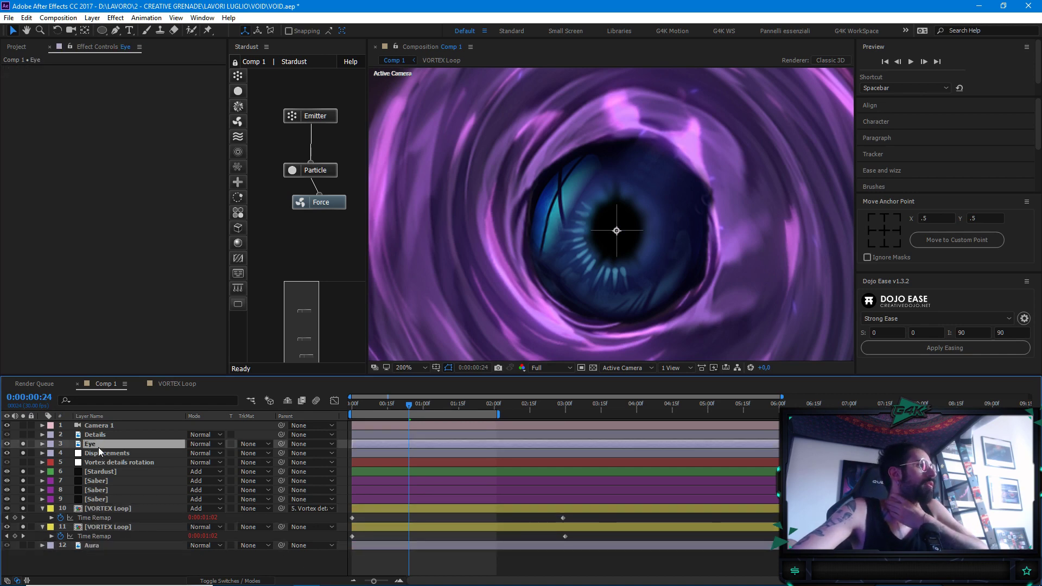
pyautogui.scroll(-3, 489, 245)
pyautogui.click(90, 445)
pyautogui.rightClick(92, 446)
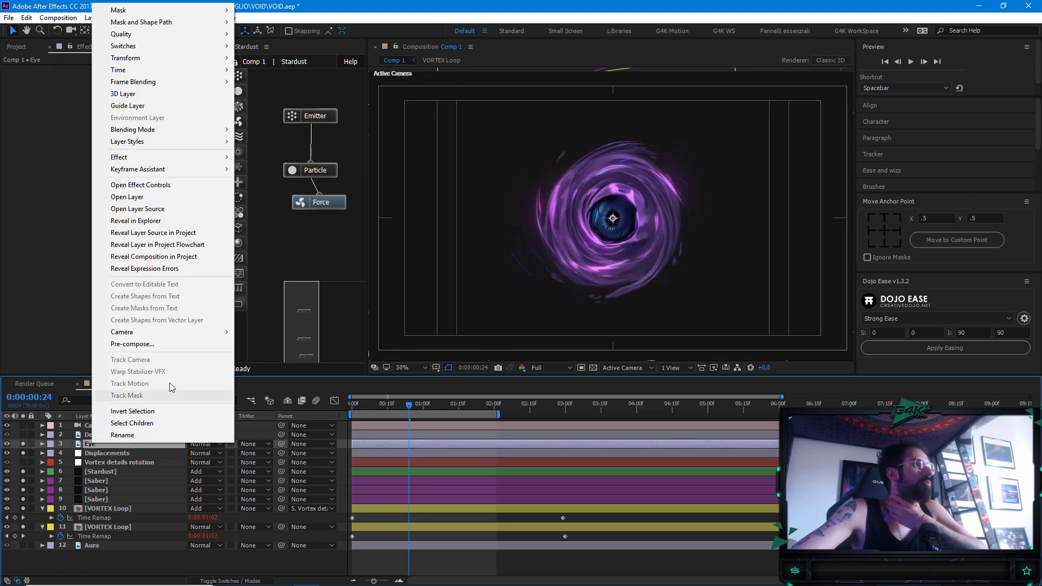
pyautogui.click(158, 344)
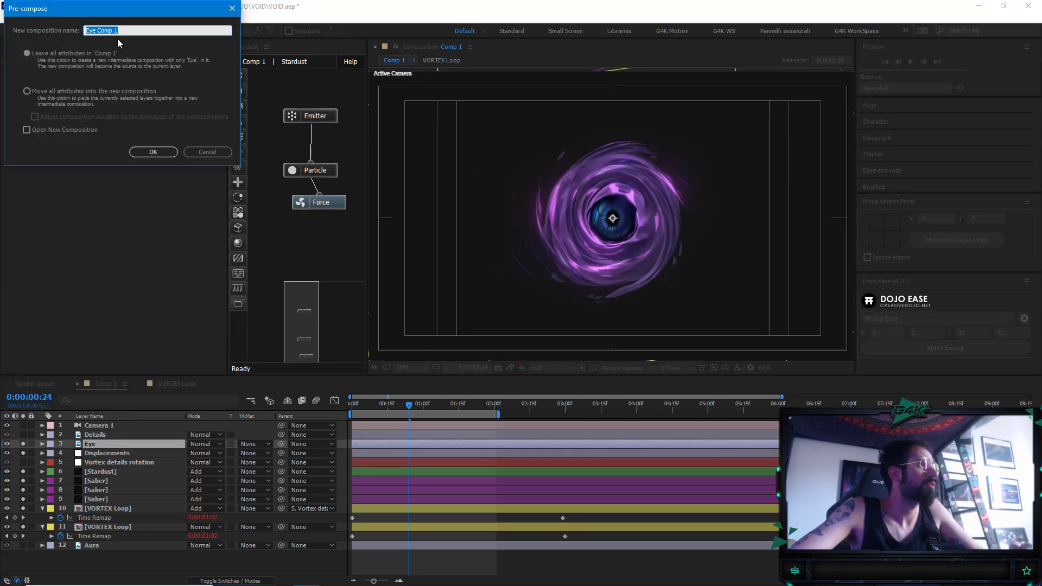
pyautogui.press('Return')
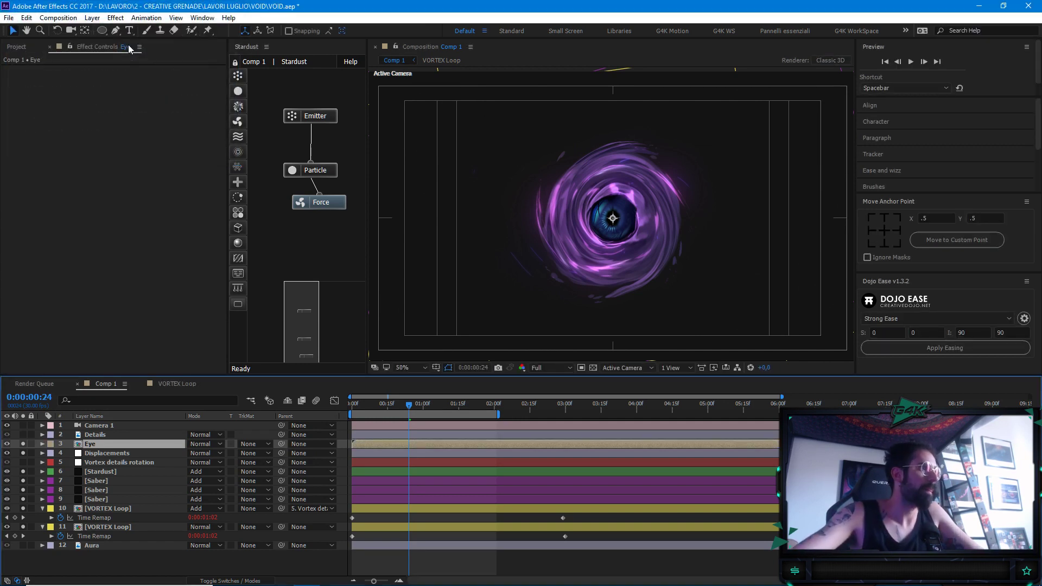
# Set the pre-composed Eye layer's label colour to Orange and open the EYE composition
pyautogui.click(52, 443)
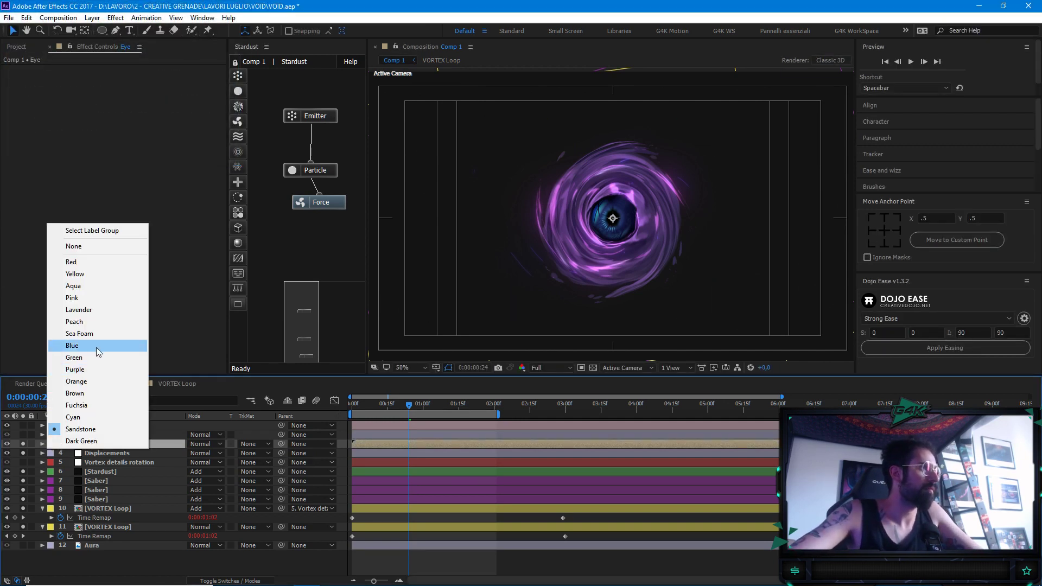
pyautogui.click(100, 381)
pyautogui.doubleClick(97, 444)
# Examine the pupil, iris and edges of the eye artwork in the EYE composition at different magnifications
pyautogui.scroll(4, 660, 234)
pyautogui.scroll(-1, 656, 239)
pyautogui.scroll(2, 655, 239)
pyautogui.moveTo(655, 239); pyautogui.dragTo(693, 240)
pyautogui.scroll(2, 686, 239)
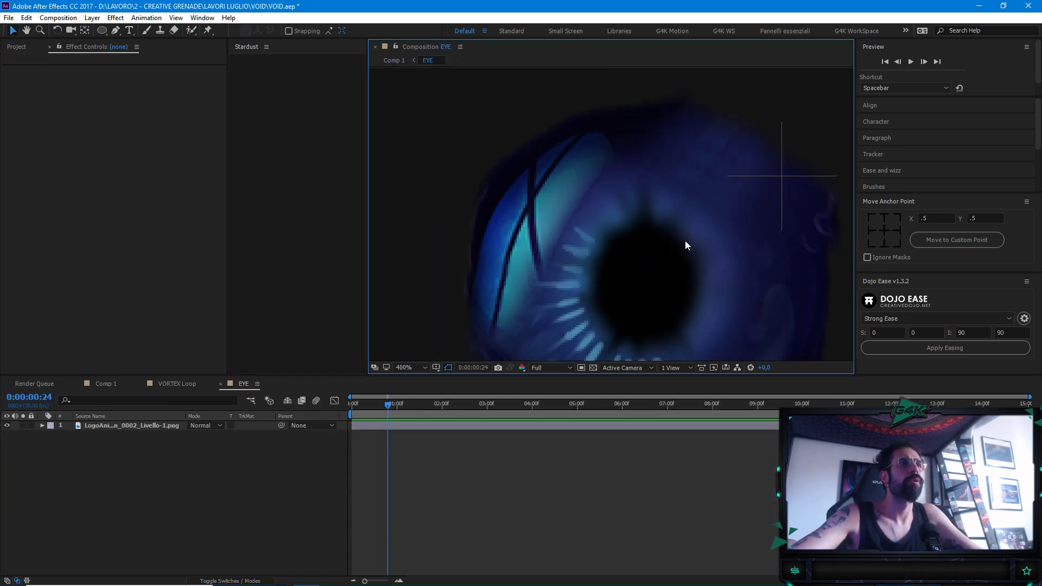
pyautogui.scroll(-4, 666, 217)
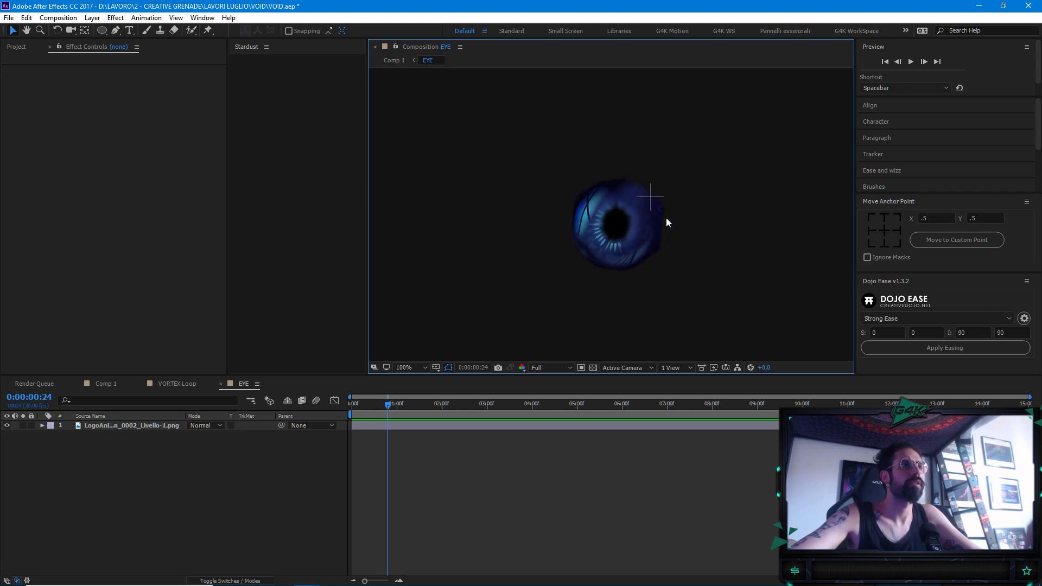
pyautogui.scroll(-3, 668, 223)
pyautogui.scroll(3, 668, 223)
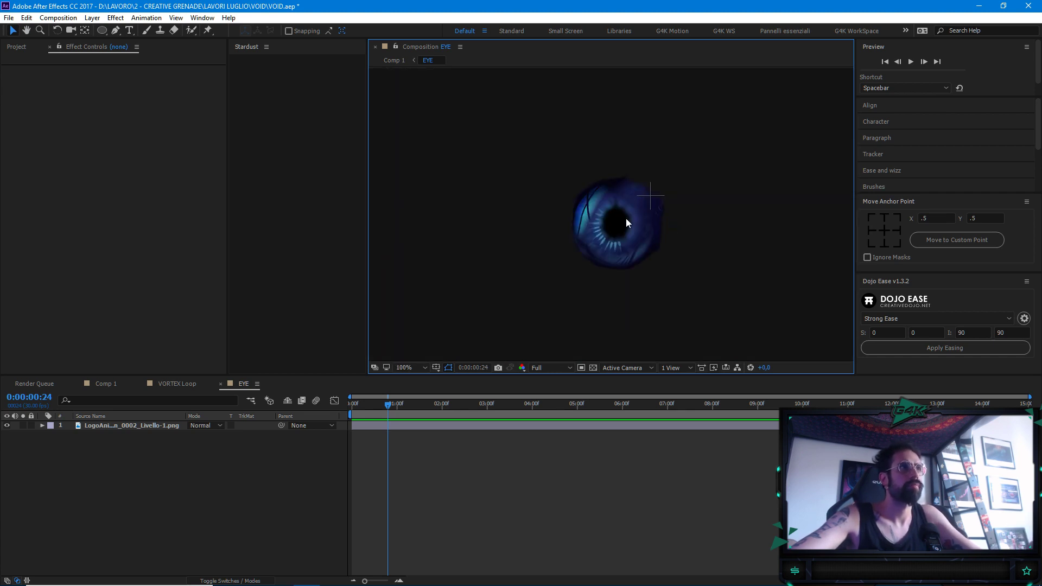
# Close the Stardust panel to give the composition view of the eye more room
pyautogui.click(266, 47)
pyautogui.click(289, 51)
pyautogui.scroll(-3, 584, 233)
pyautogui.scroll(3, 592, 247)
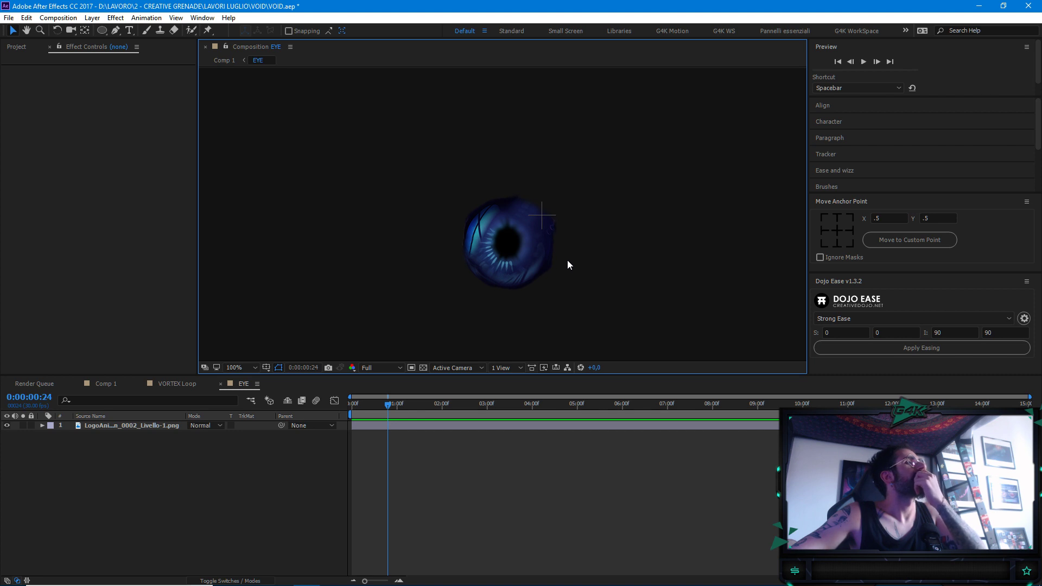
# Move the eye artwork layer so that its pupil sits roughly at the centre of the EYE composition
pyautogui.click(138, 418)
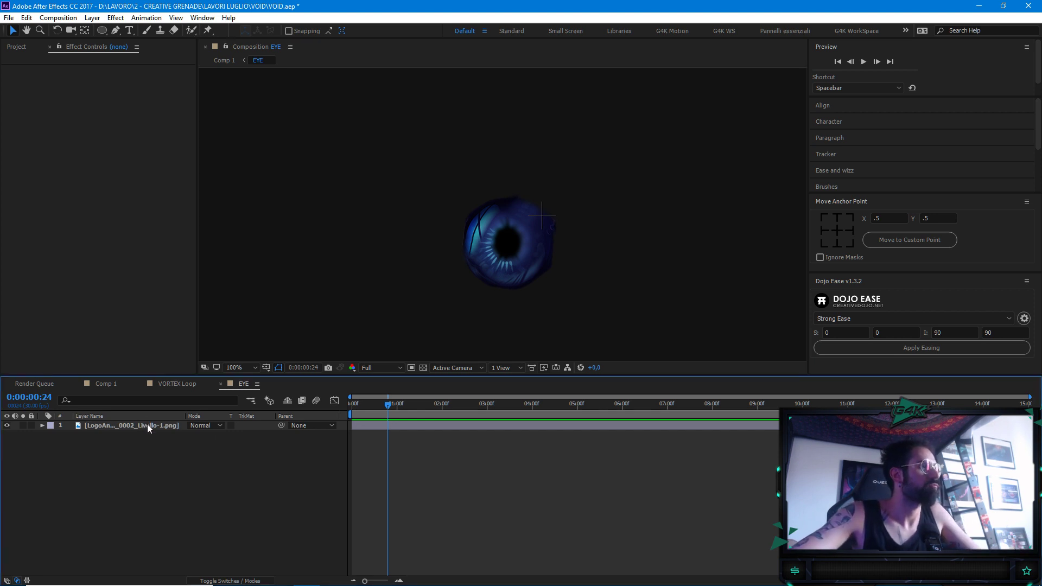
pyautogui.click(147, 427)
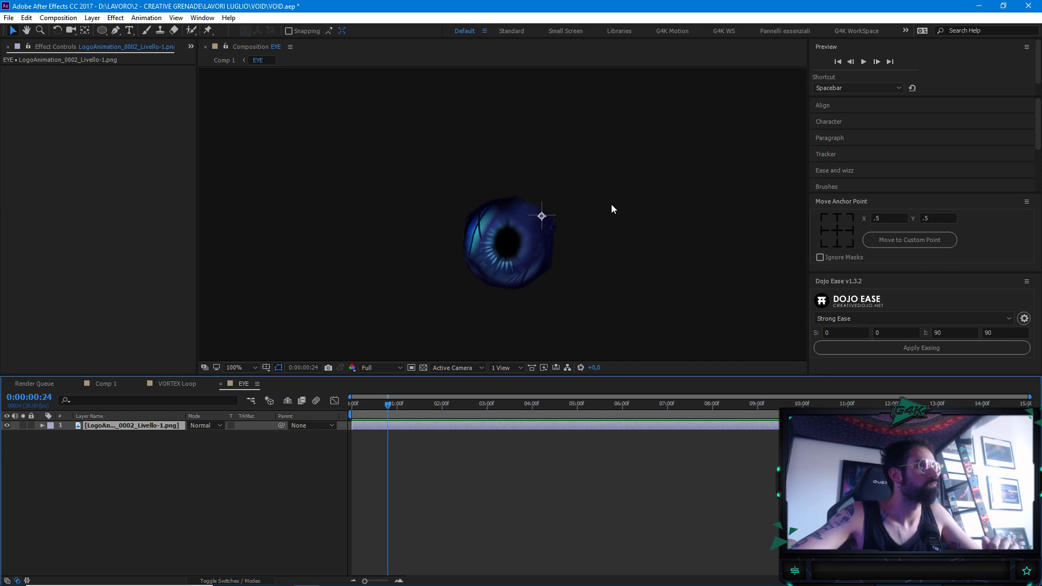
pyautogui.press(',')
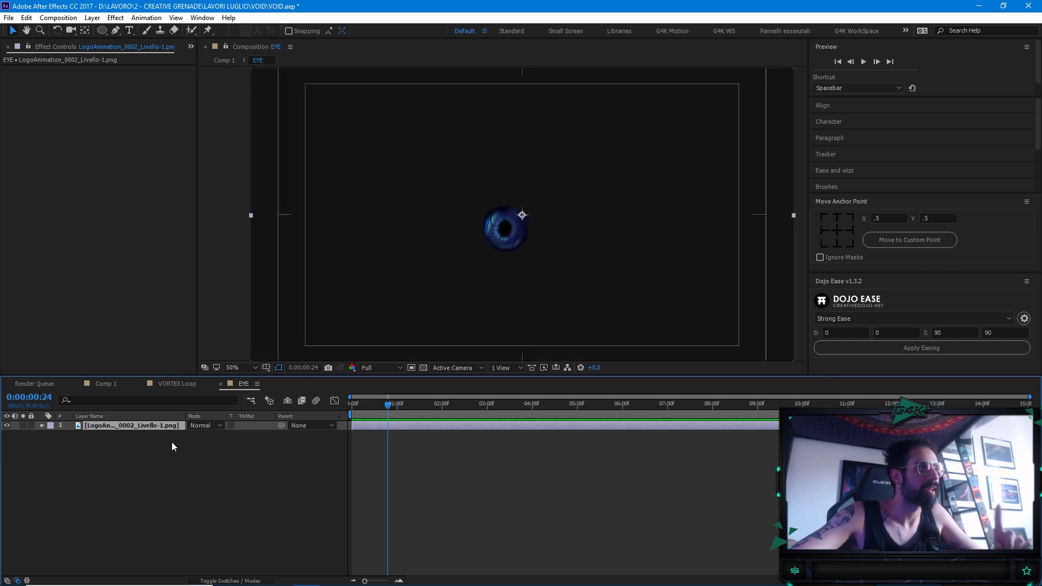
pyautogui.click(150, 451)
pyautogui.click(154, 425)
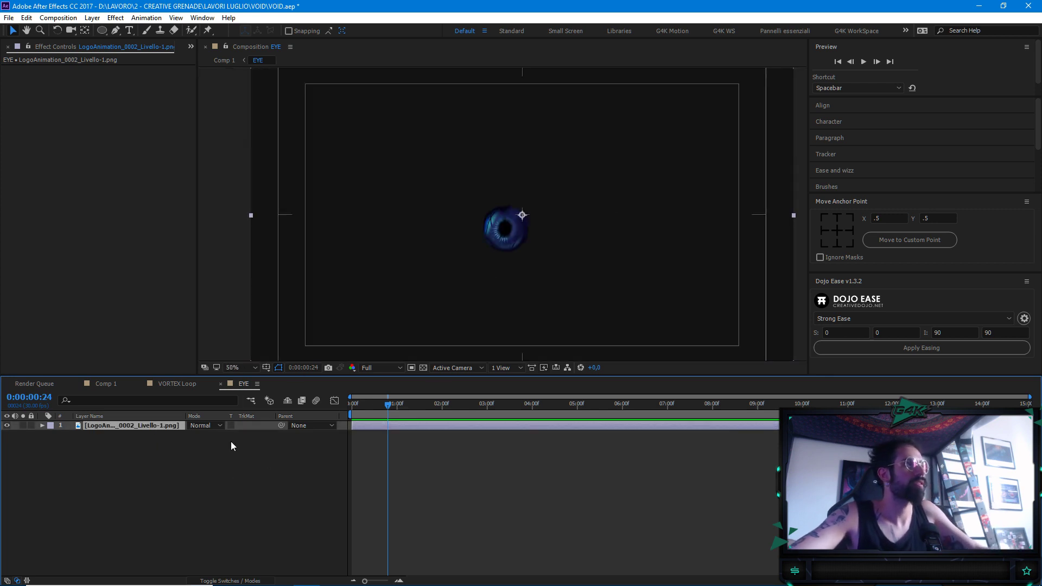
pyautogui.press('.')
pyautogui.moveTo(508, 262); pyautogui.dragTo(543, 239)
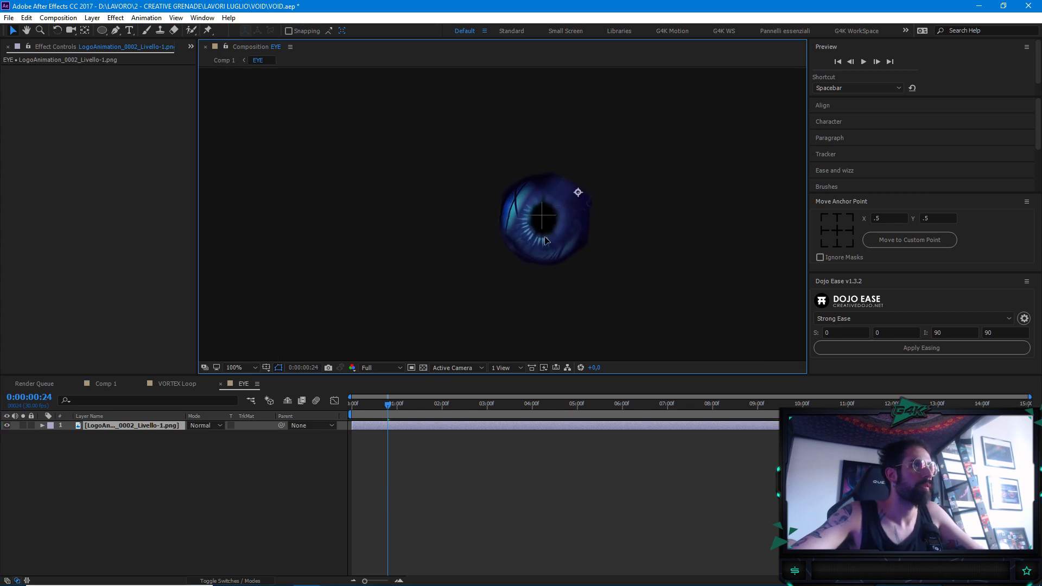
# Move the eye layer's anchor point to the middle of the pupil and align it with the composition centre
pyautogui.press('t')
pyautogui.press('.')
pyautogui.moveTo(647, 168); pyautogui.dragTo(585, 217)
pyautogui.hotkey('ctrl', 'z')
pyautogui.press('y')
pyautogui.press('.')
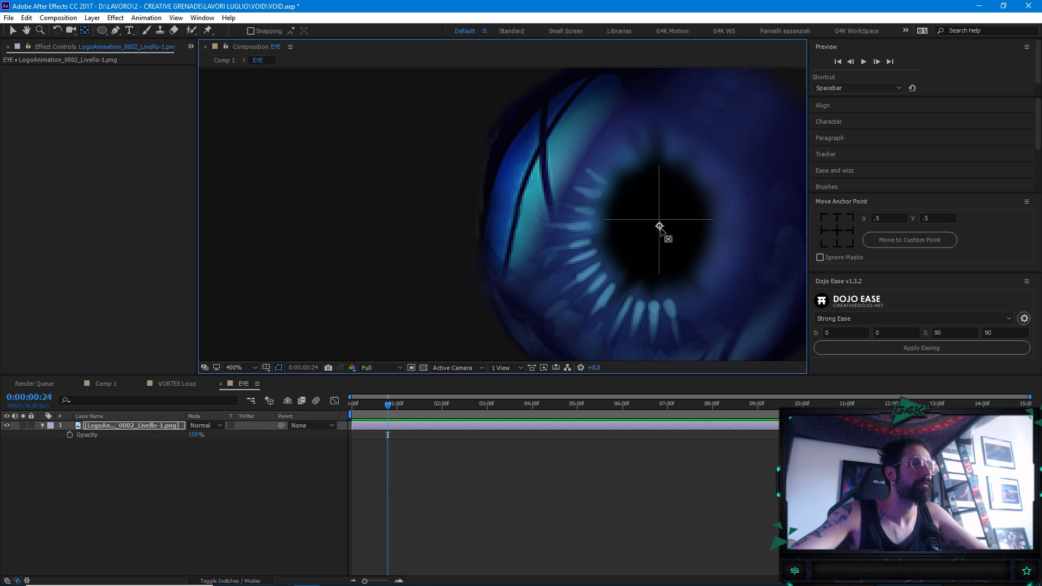
pyautogui.click(416, 455)
pyautogui.click(165, 425)
pyautogui.press('v')
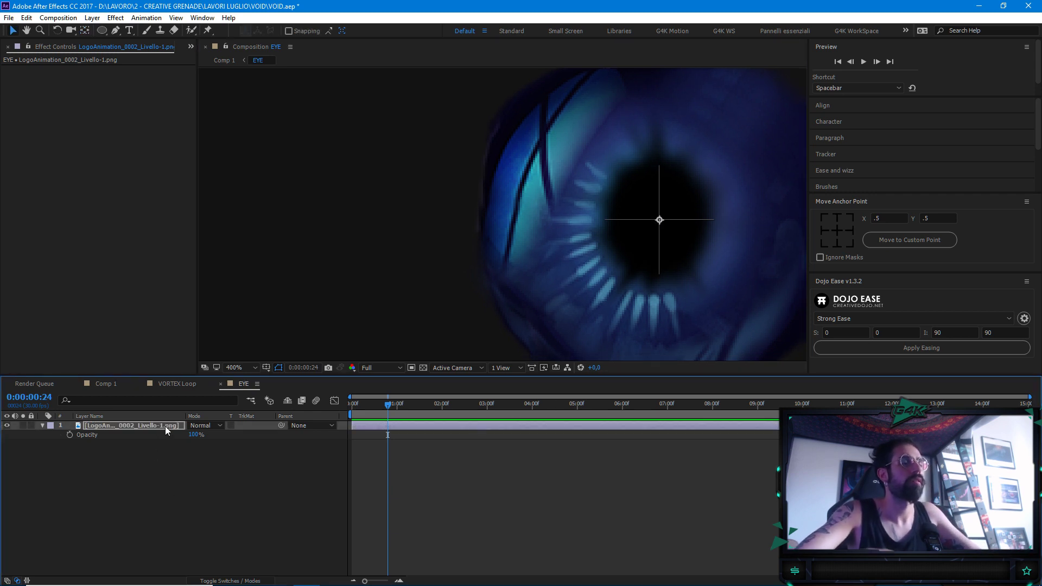
# Preview the centred eye and set the current time to 0:00:02:06
pyautogui.press('h')
pyautogui.moveTo(633, 240); pyautogui.dragTo(547, 266)
pyautogui.scroll(-1, 554, 237)
pyautogui.press('space')
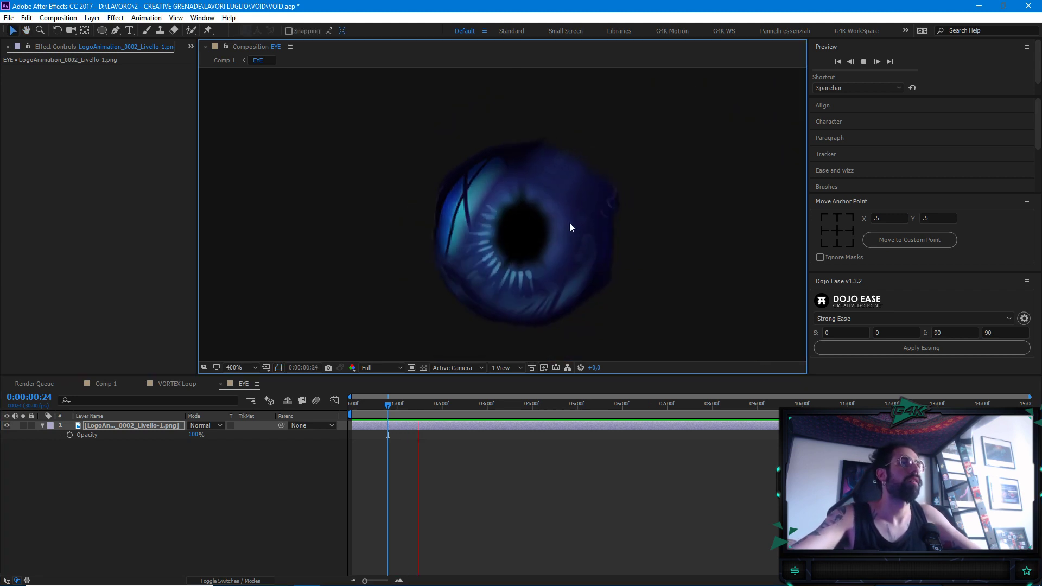
pyautogui.scroll(1, 570, 228)
pyautogui.press('v')
pyautogui.scroll(-1, 544, 218)
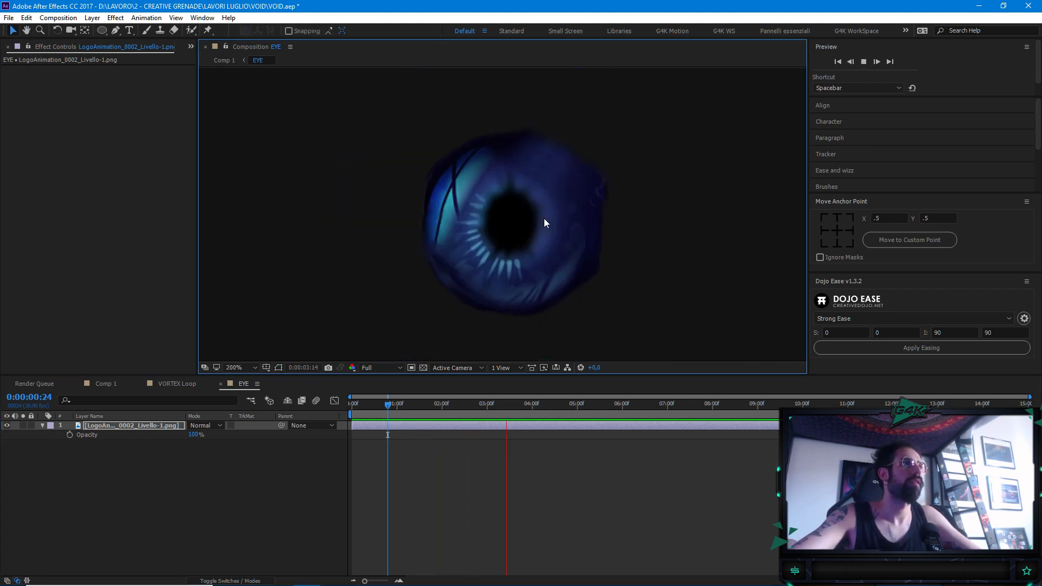
pyautogui.click(459, 408)
pyautogui.click(451, 410)
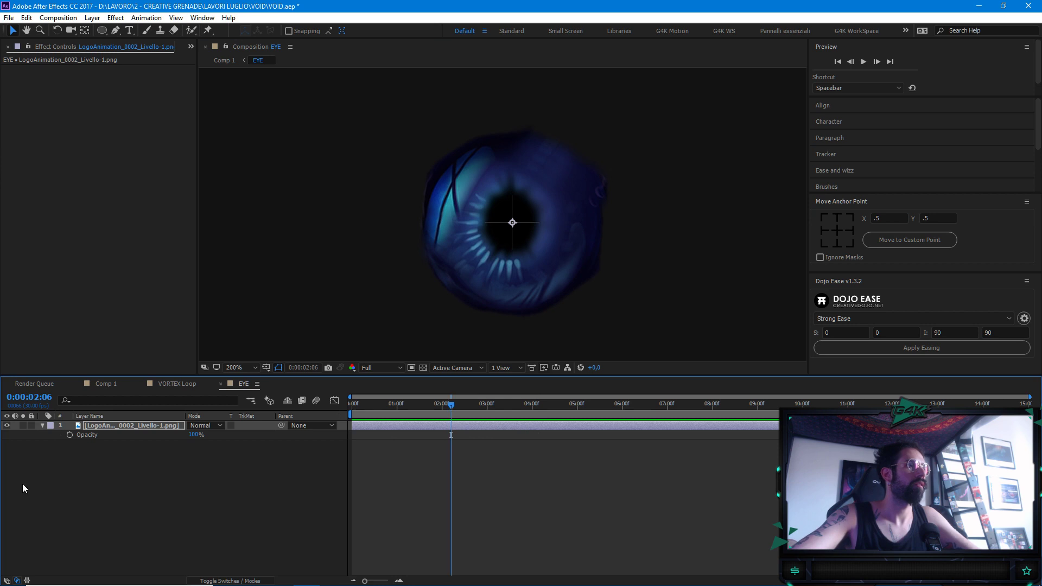
# Duplicate the eye layer and scale the lower copy to 230%
pyautogui.hotkey('ctrl', 'd')
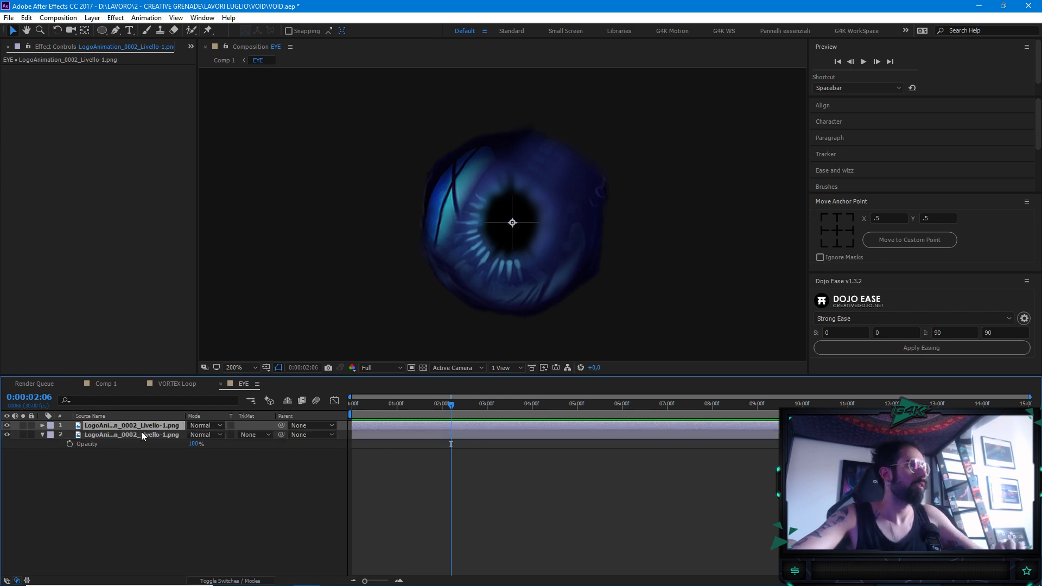
pyautogui.click(141, 433)
pyautogui.scroll(-1, 651, 255)
pyautogui.moveTo(223, 443); pyautogui.dragTo(215, 499)
pyautogui.click(215, 498)
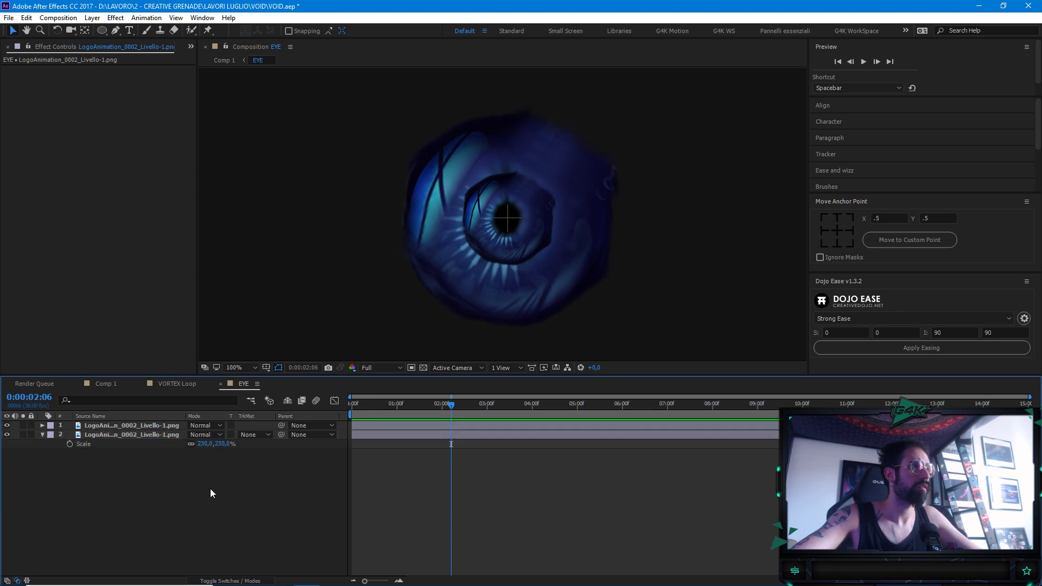
# Apply Fast Blur (Legacy) to the enlarged lower eye layer with Blurriness 13
pyautogui.click(160, 436)
pyautogui.hotkey('ctrl', 'space')
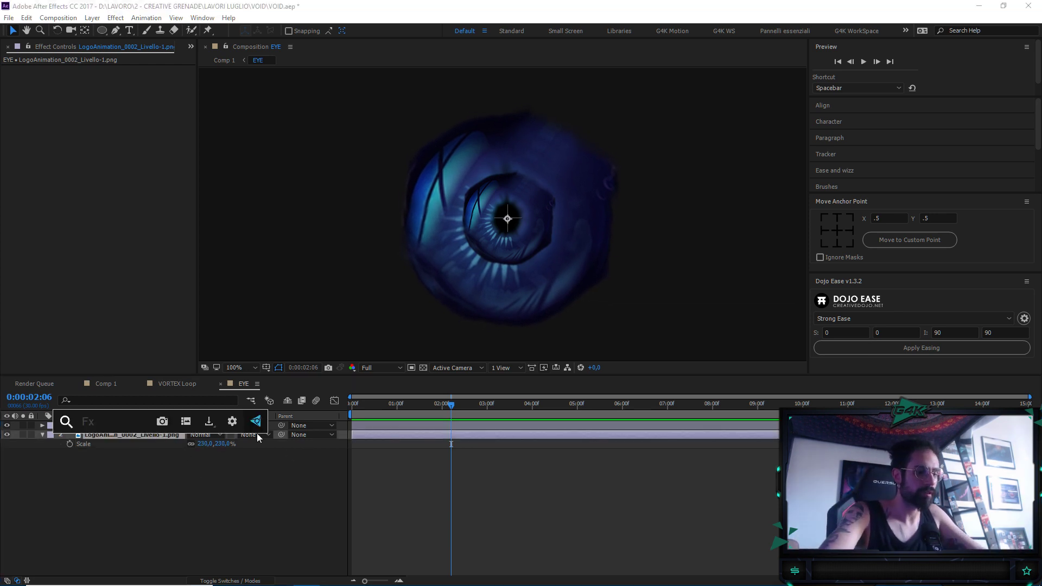
pyautogui.write('faws')
pyautogui.press('BackSpace')
pyautogui.press('BackSpace')
pyautogui.write('st')
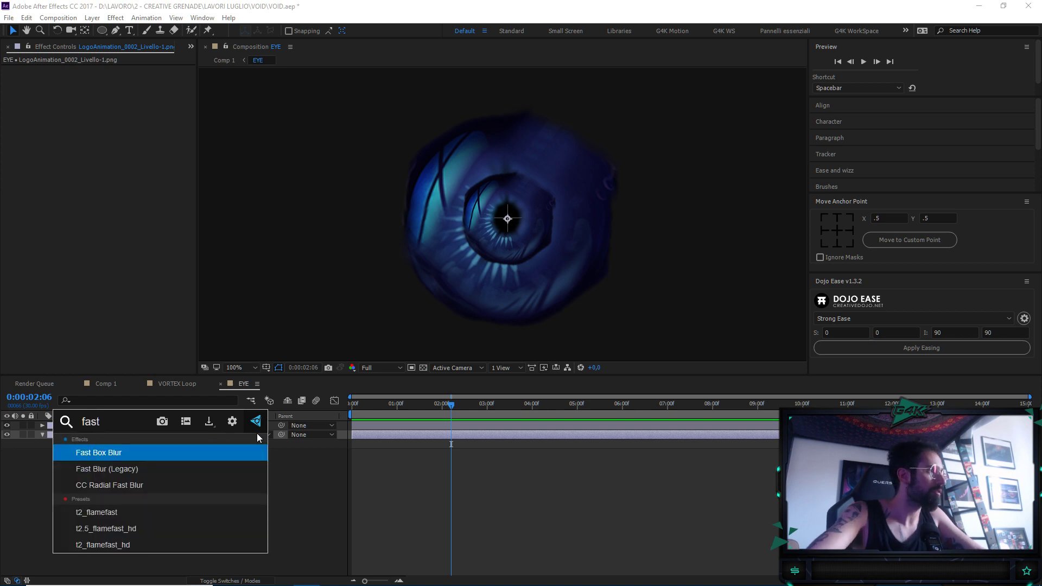
pyautogui.press('Return')
pyautogui.moveTo(113, 79)
pyautogui.mouseDown()
pyautogui.moveTo(135, 81)
pyautogui.moveTo(111, 80)
pyautogui.mouseUp()
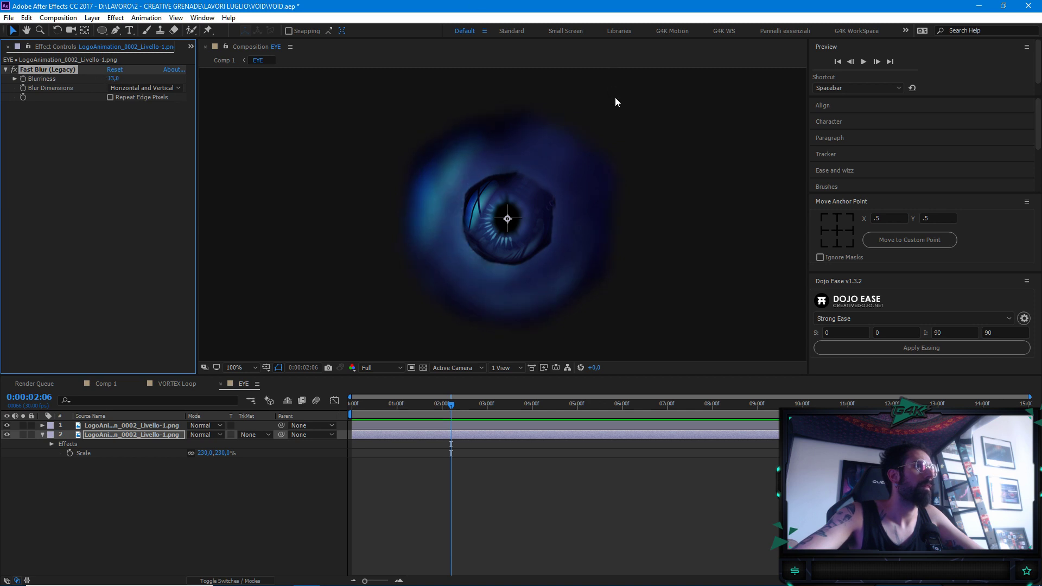
# Draw a closed Pen tool mask on the upper eye layer, following the outer edge of the sharp eye
pyautogui.press('.')
pyautogui.press('.')
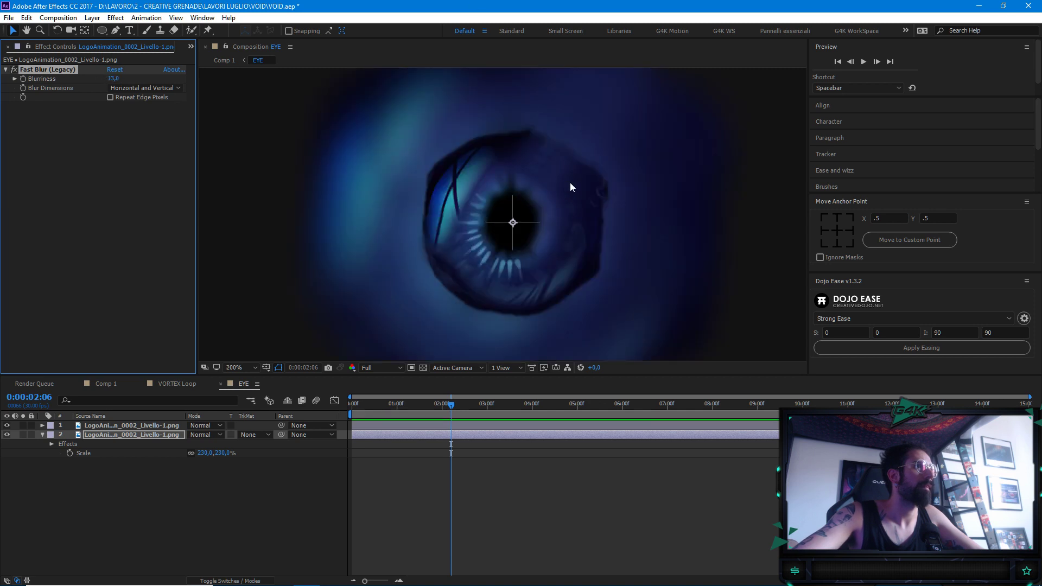
pyautogui.click(135, 425)
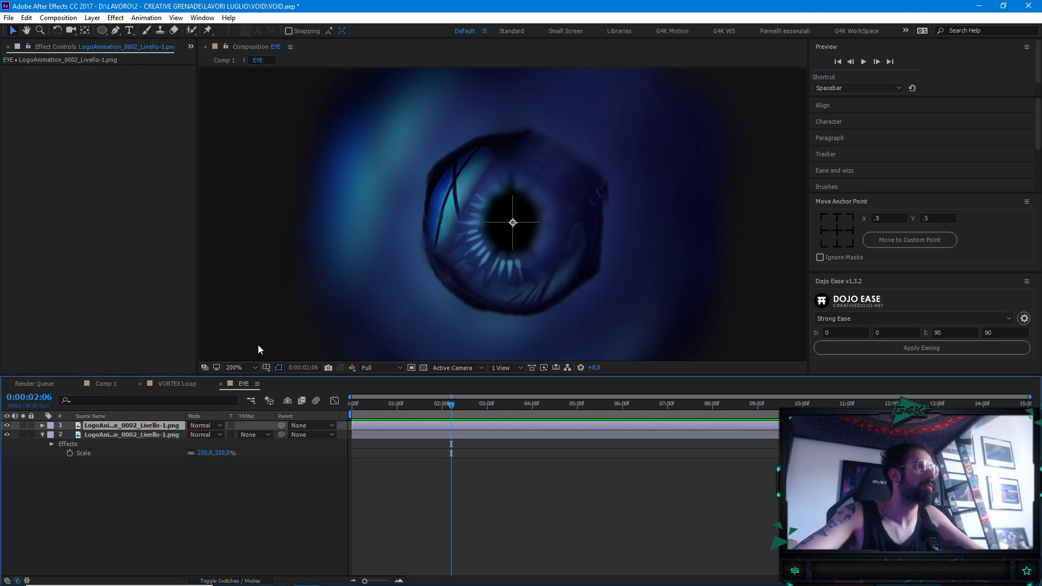
pyautogui.press('.')
pyautogui.scroll(-2, 491, 241)
pyautogui.scroll(2, 481, 198)
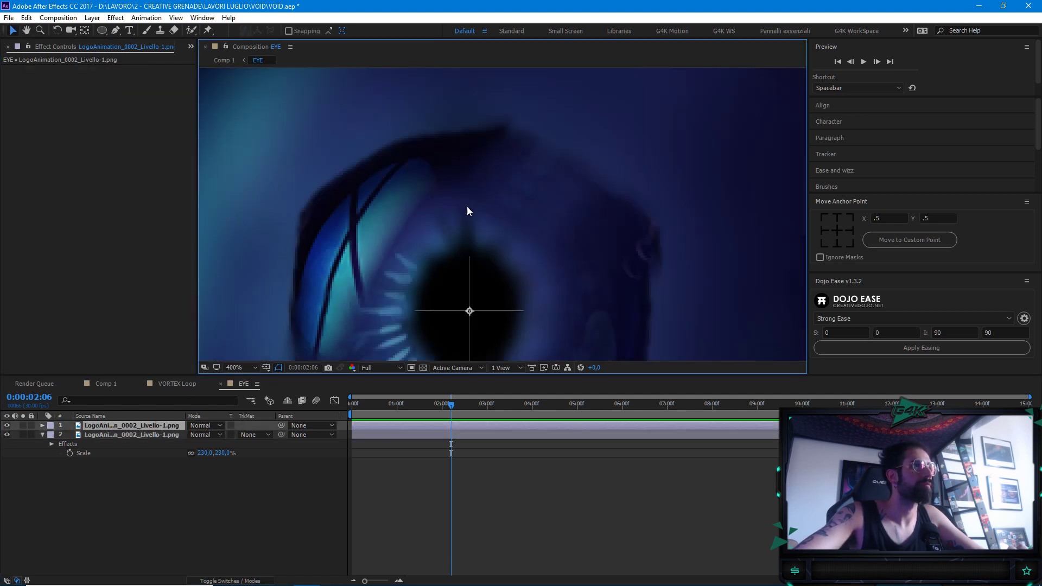
pyautogui.moveTo(466, 202); pyautogui.dragTo(519, 156)
pyautogui.press(',')
pyautogui.press('g')
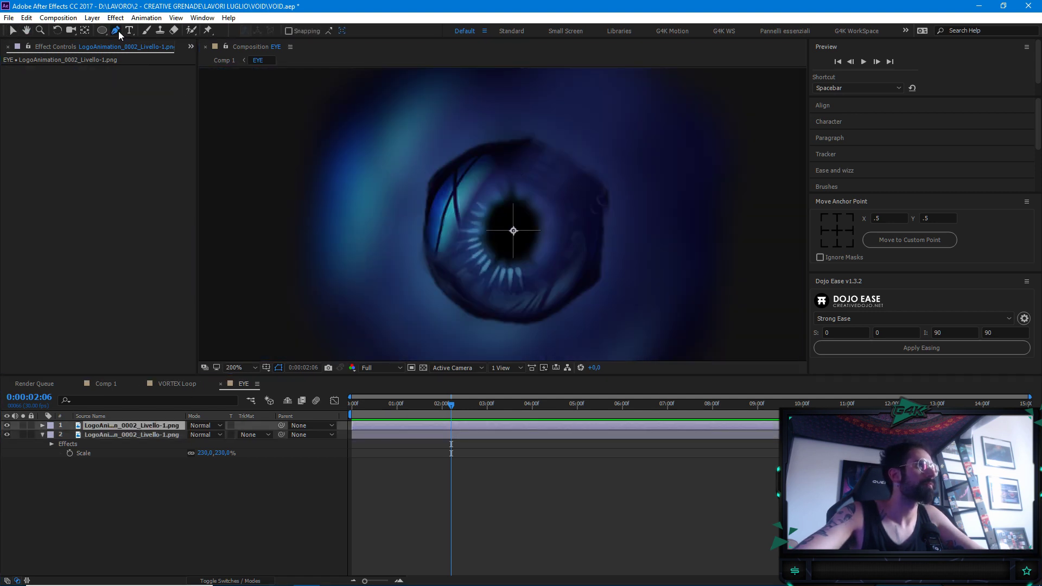
pyautogui.moveTo(494, 144); pyautogui.dragTo(504, 142)
pyautogui.moveTo(445, 171); pyautogui.dragTo(443, 175)
pyautogui.click(425, 242)
pyautogui.click(433, 265)
pyautogui.moveTo(480, 313); pyautogui.dragTo(484, 315)
pyautogui.click(592, 279)
pyautogui.click(596, 249)
pyautogui.click(599, 213)
pyautogui.click(598, 190)
pyautogui.click(592, 172)
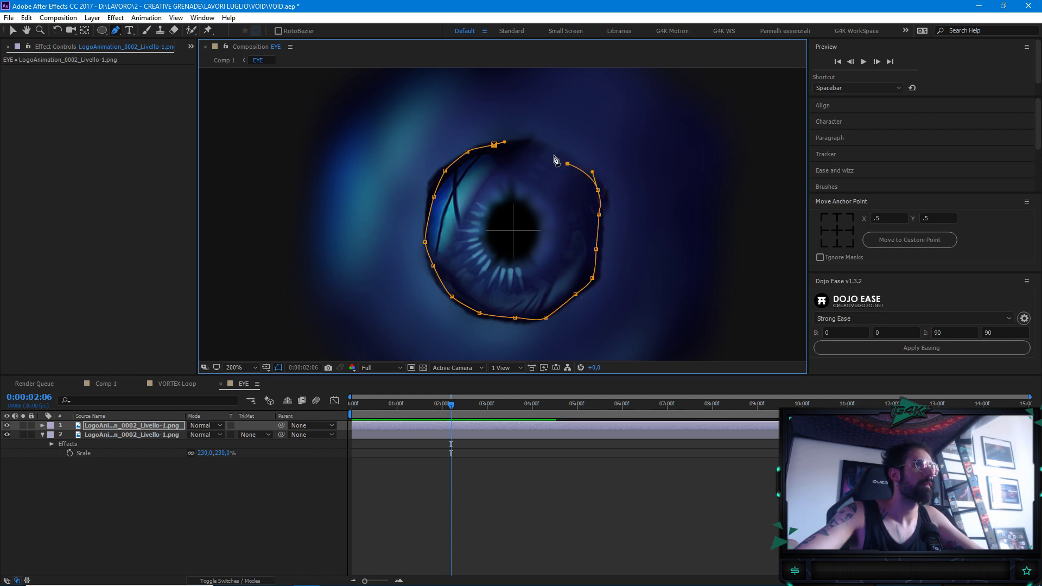
pyautogui.click(494, 144)
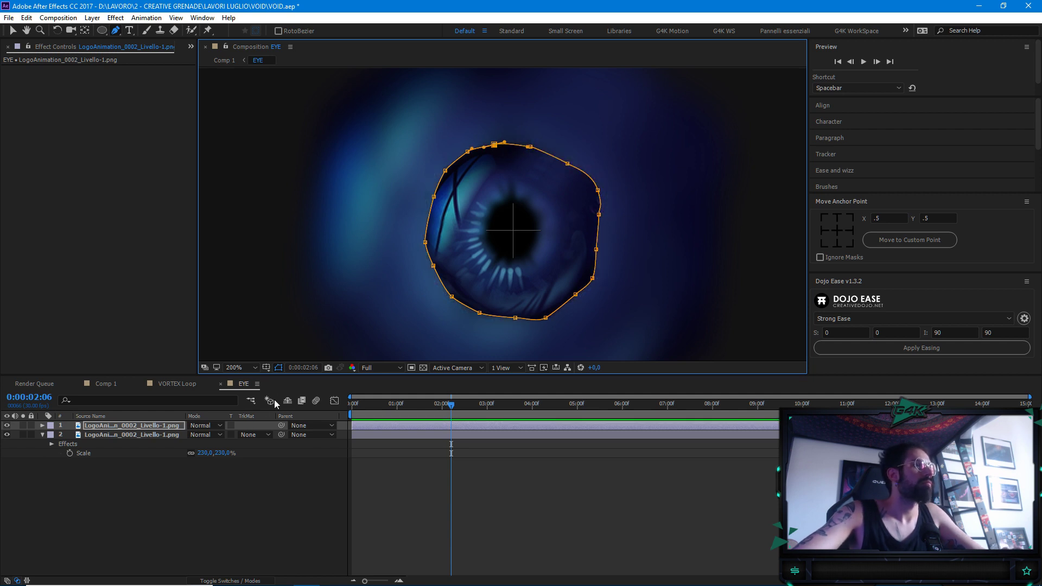
# Soften the upper eye layer's mask with a Mask Feather of 12 pixels and a Mask Expansion of -3 pixels
pyautogui.press('m')
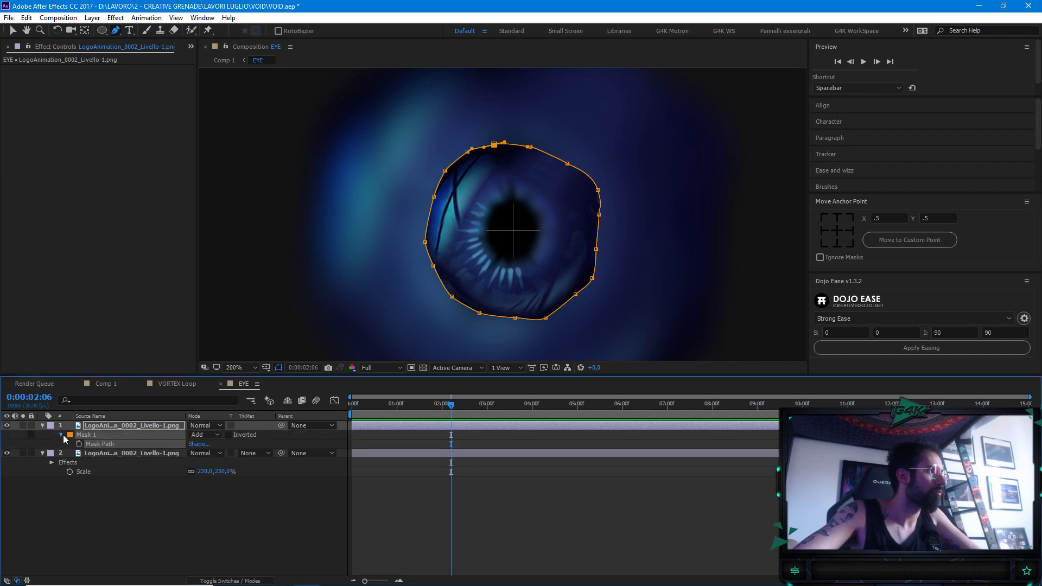
pyautogui.press('m')
pyautogui.press('m')
pyautogui.scroll(3, 609, 253)
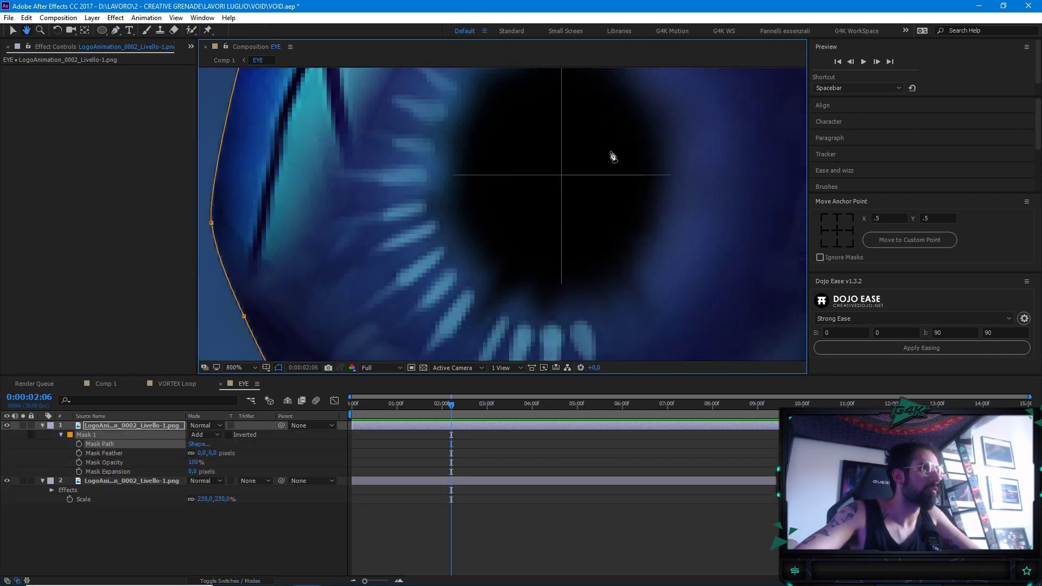
pyautogui.scroll(-1, 616, 154)
pyautogui.moveTo(192, 472)
pyautogui.mouseDown()
pyautogui.moveTo(182, 463)
pyautogui.moveTo(218, 454)
pyautogui.mouseUp()
pyautogui.scroll(-4, 611, 256)
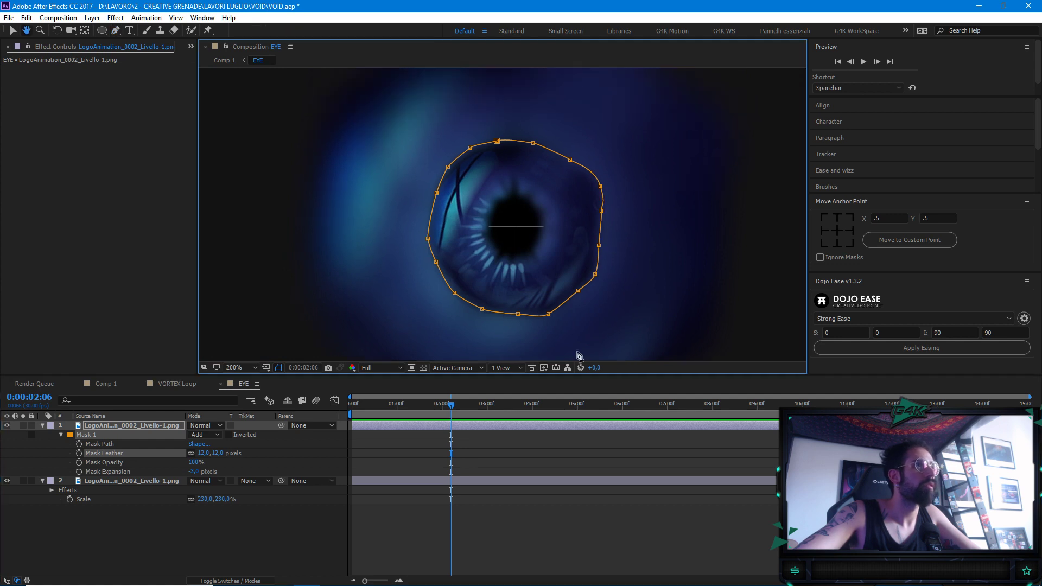
pyautogui.press('F2')
pyautogui.scroll(4, 624, 233)
pyautogui.scroll(-6, 603, 228)
pyautogui.scroll(4, 600, 261)
pyautogui.scroll(-3, 587, 268)
pyautogui.scroll(2, 570, 247)
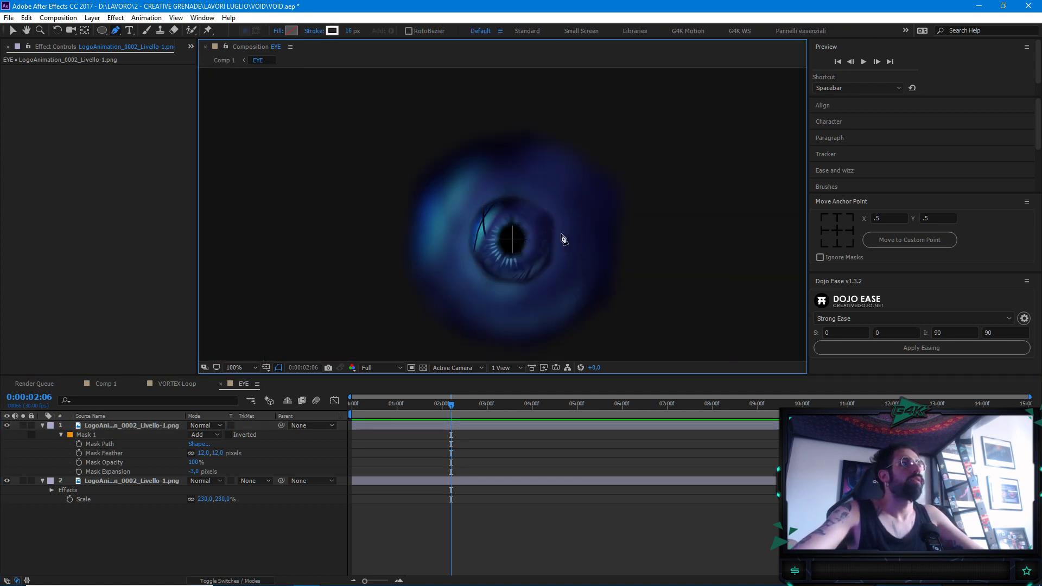
# Create a composition-sized dark gray solid, place it below both eye layers and rename it BG
pyautogui.rightClick(224, 531)
pyautogui.moveTo(293, 412)
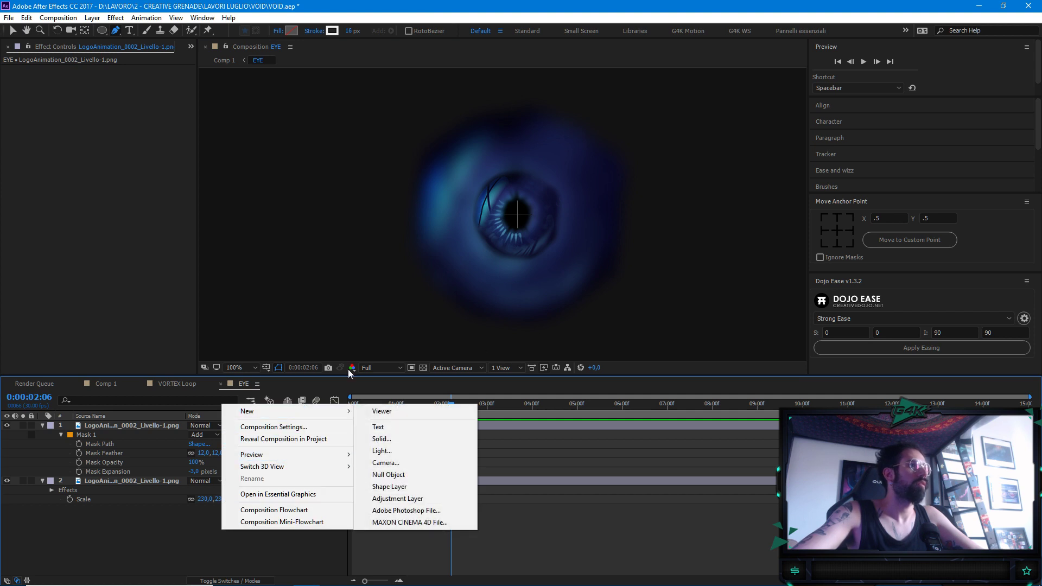
pyautogui.click(419, 441)
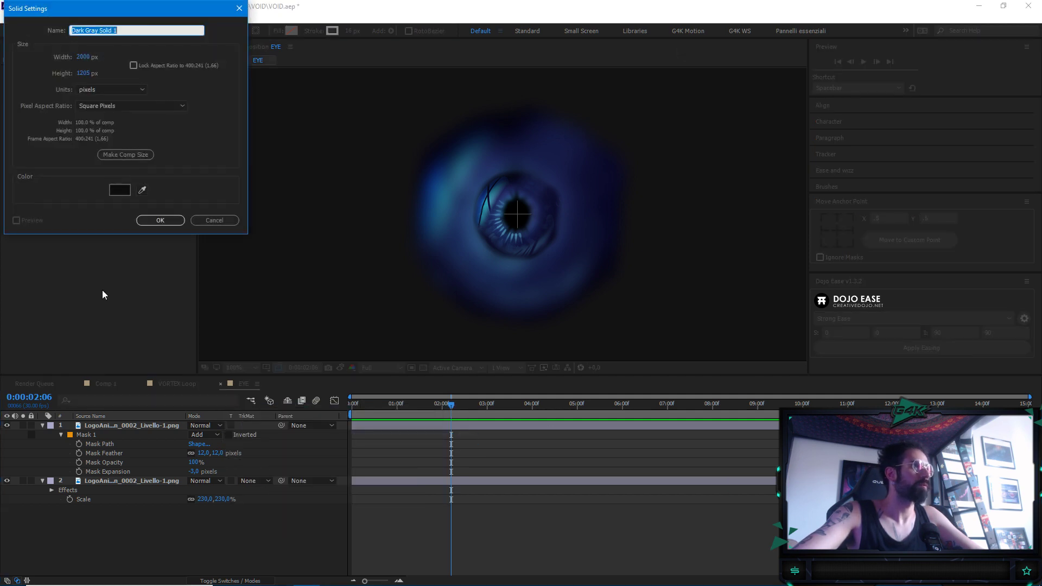
pyautogui.click(155, 219)
pyautogui.moveTo(124, 427); pyautogui.dragTo(142, 511)
pyautogui.press('Return')
pyautogui.write('BG')
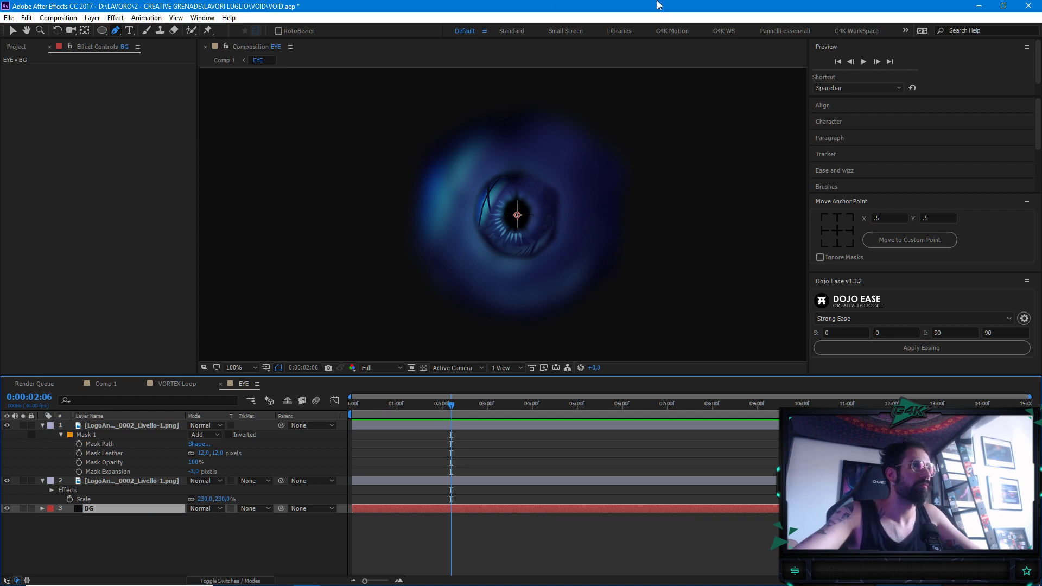
# Examine the eye against the BG solid at different magnifications
pyautogui.press(',')
pyautogui.press(',')
pyautogui.press(',')
pyautogui.press(',')
pyautogui.press('.')
pyautogui.press('.')
pyautogui.press('.')
pyautogui.press('.')
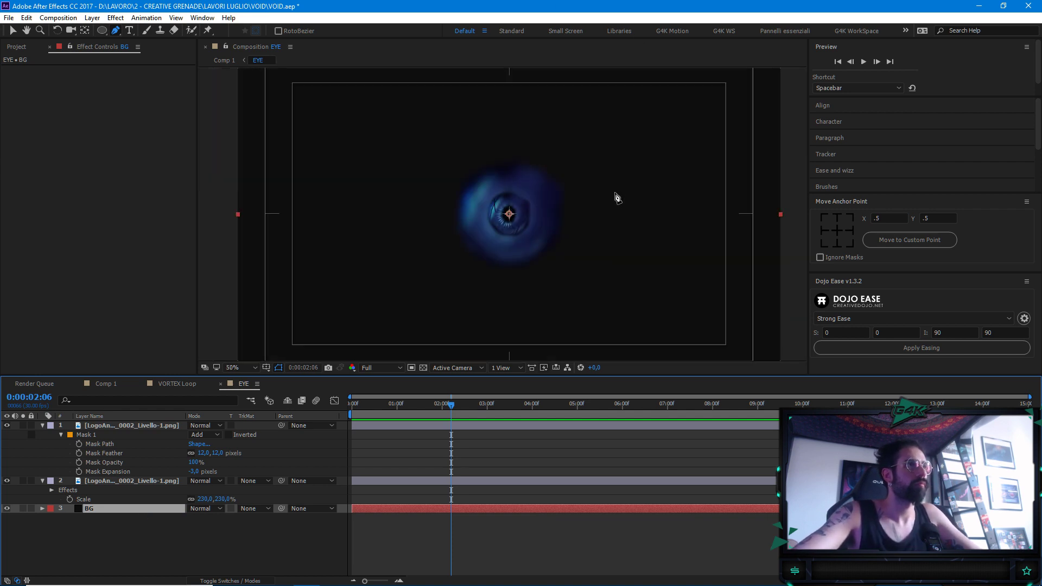
# Set the scale of both eye layers to 300%
pyautogui.click(151, 551)
pyautogui.click(139, 421)
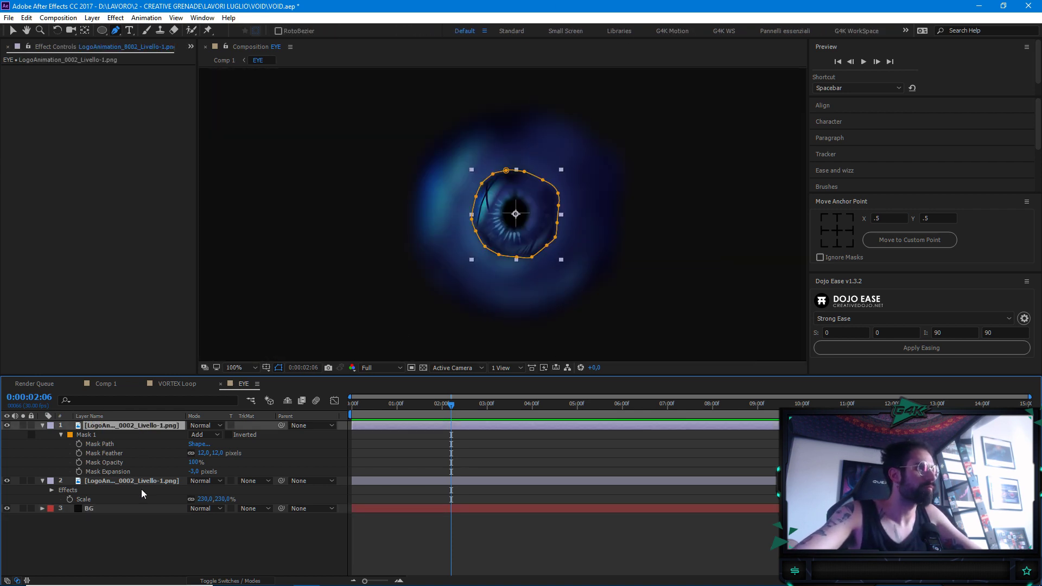
pyautogui.click(145, 503)
pyautogui.click(152, 467)
pyautogui.keyDown('shift'); pyautogui.click(155, 481); pyautogui.keyUp('shift')
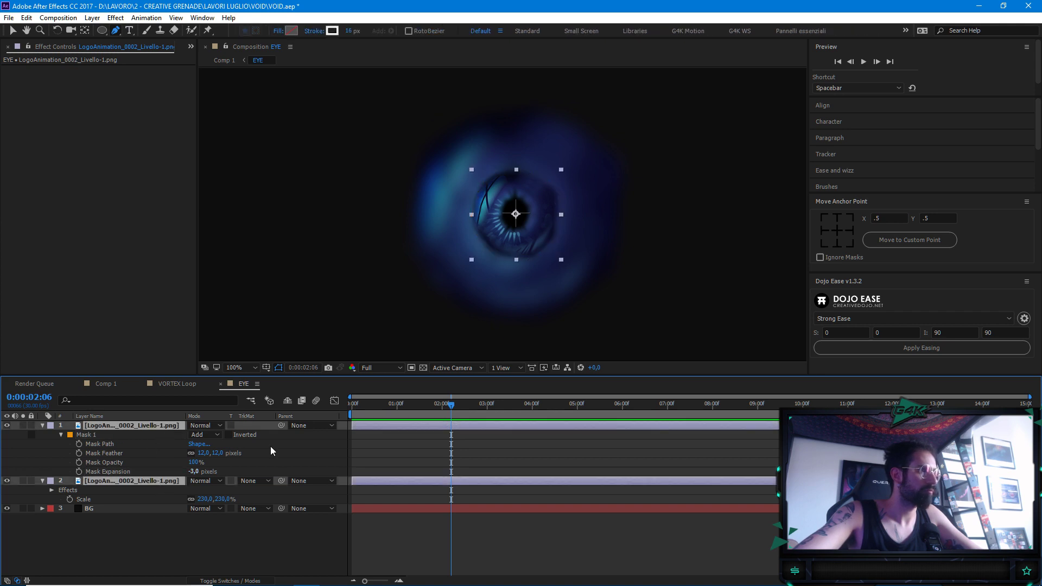
pyautogui.press('s')
pyautogui.moveTo(226, 437); pyautogui.dragTo(310, 434)
pyautogui.press(',')
pyautogui.press(',')
pyautogui.press(',')
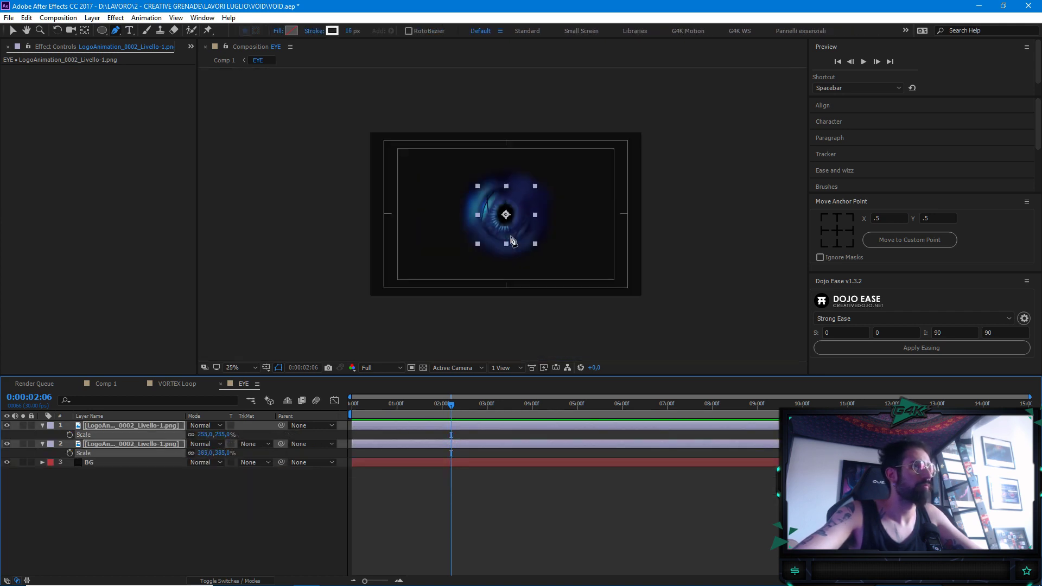
pyautogui.press('.')
pyautogui.click(224, 435)
pyautogui.write('300')
pyautogui.press('Return')
pyautogui.click(203, 484)
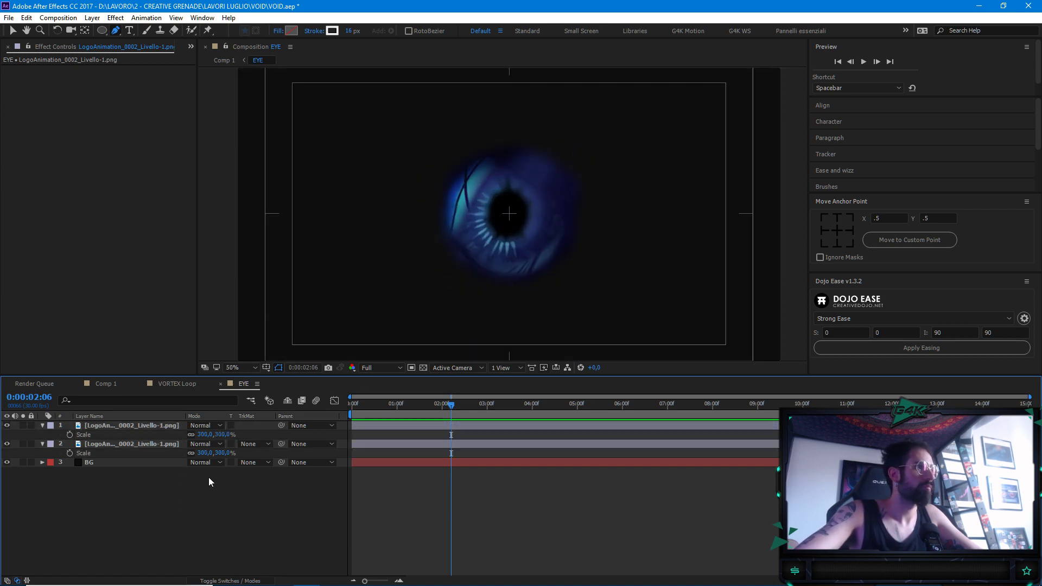
# Enlarge the blurred lower eye layer to a scale of 757%
pyautogui.moveTo(209, 453); pyautogui.dragTo(458, 441)
pyautogui.click(459, 443)
pyautogui.scroll(-1, 542, 239)
pyautogui.scroll(3, 547, 230)
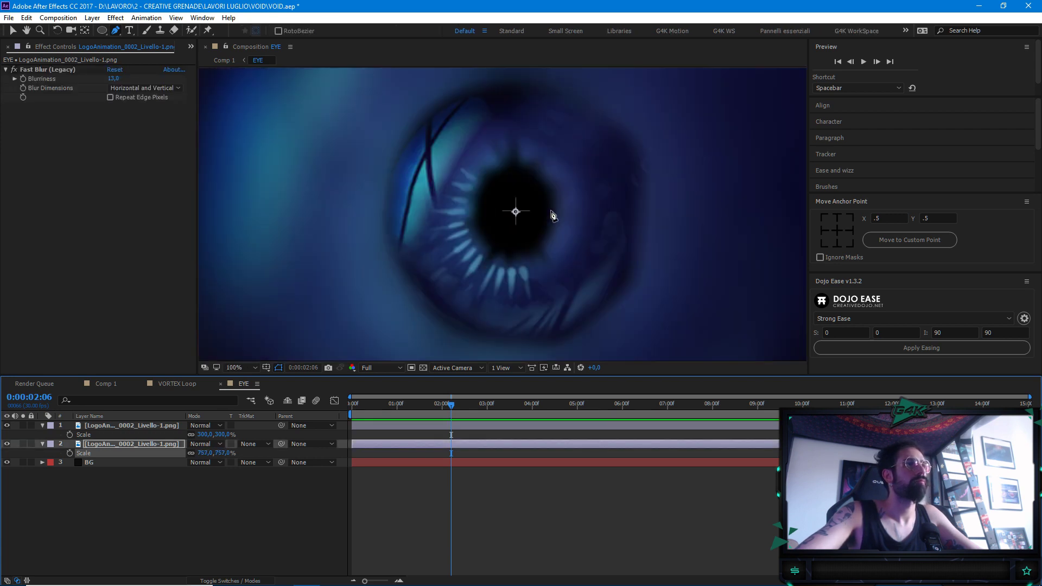
pyautogui.scroll(-2, 542, 221)
pyautogui.click(194, 531)
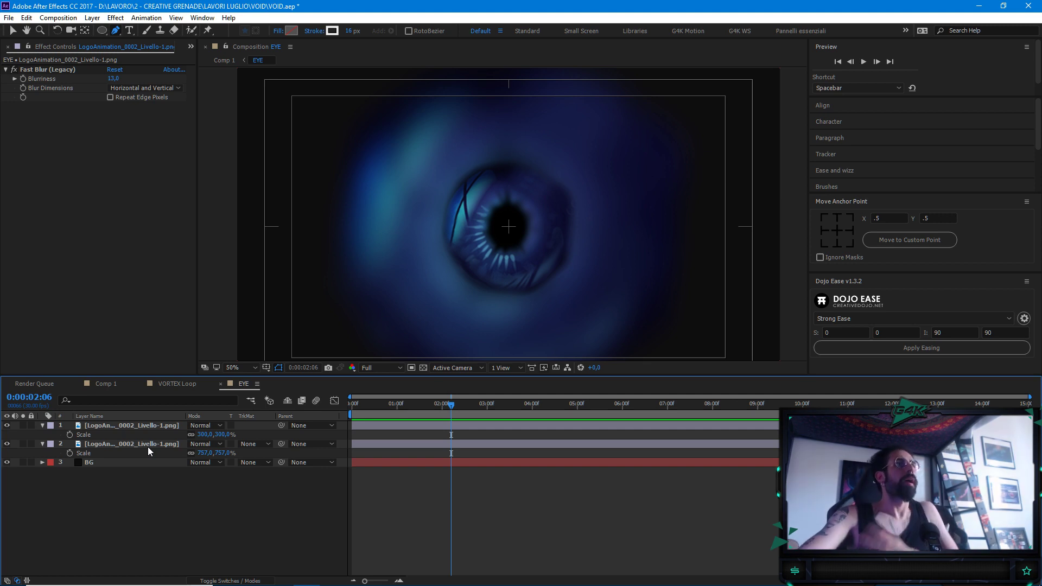
# Return to Comp 1 and leave only the Eye layer soloed
pyautogui.scroll(-1, 577, 244)
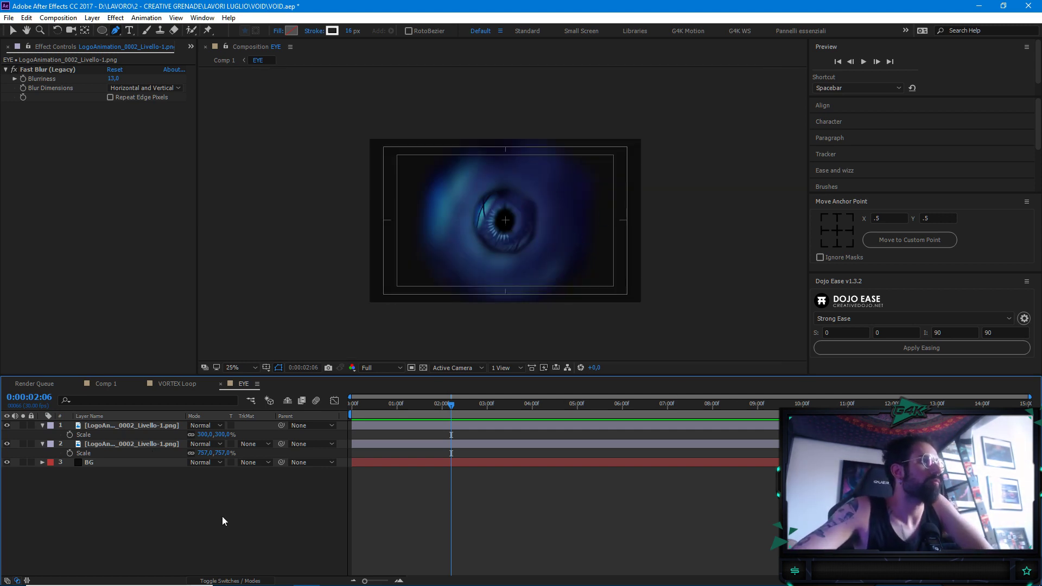
pyautogui.click(175, 384)
pyautogui.click(117, 386)
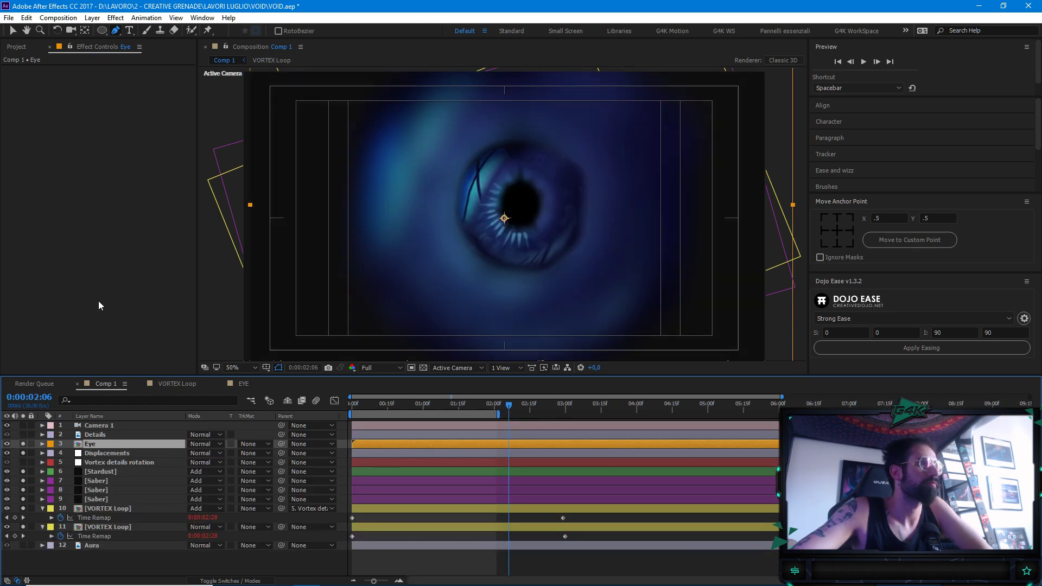
pyautogui.moveTo(24, 444); pyautogui.dragTo(25, 454)
pyautogui.click(22, 444)
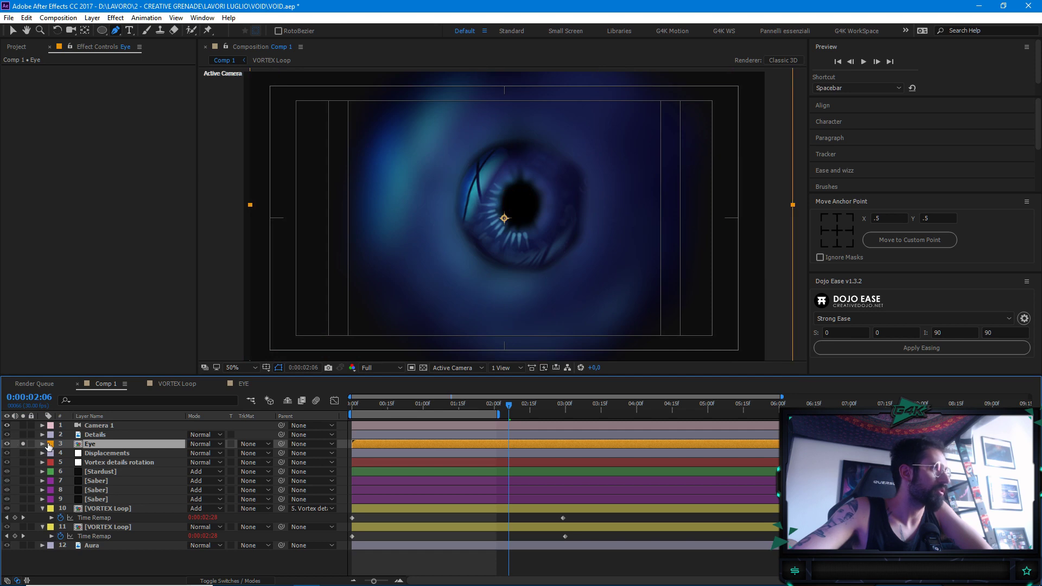
# Center the Eye layer's anchor point and align the layer horizontally and vertically to the center of the composition
pyautogui.moveTo(512, 278); pyautogui.dragTo(530, 261)
pyautogui.moveTo(555, 227)
pyautogui.mouseDown()
pyautogui.moveTo(584, 217)
pyautogui.moveTo(559, 233)
pyautogui.mouseUp()
pyautogui.scroll(-2, 593, 271)
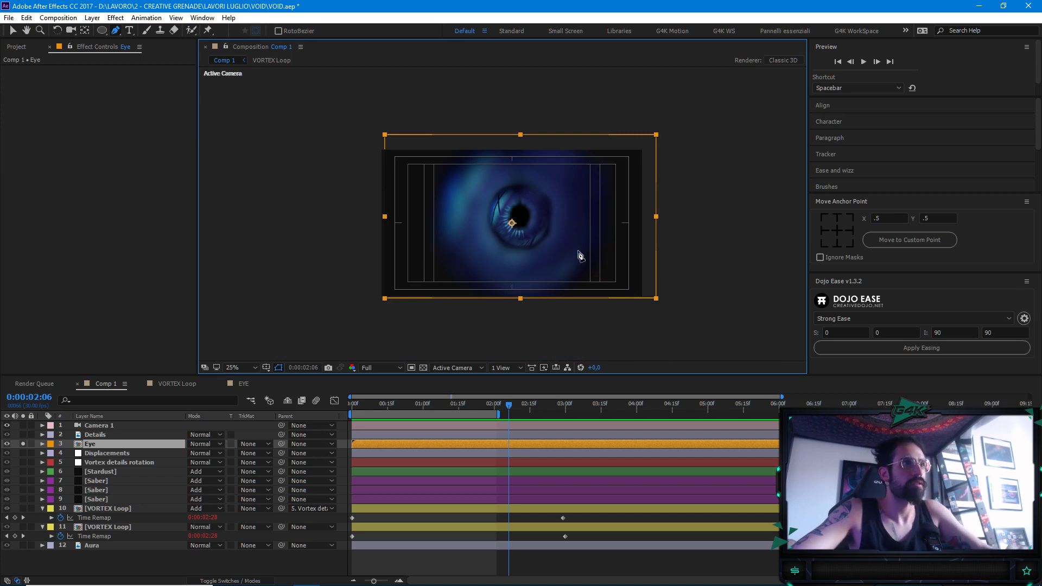
pyautogui.scroll(2, 563, 237)
pyautogui.moveTo(561, 235); pyautogui.dragTo(533, 206)
pyautogui.press('g')
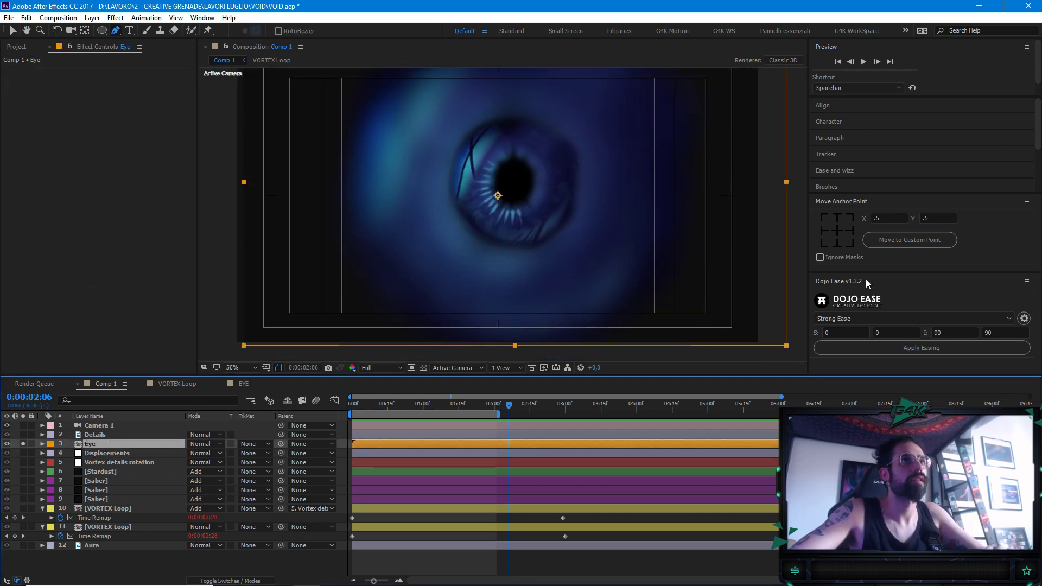
pyautogui.click(837, 230)
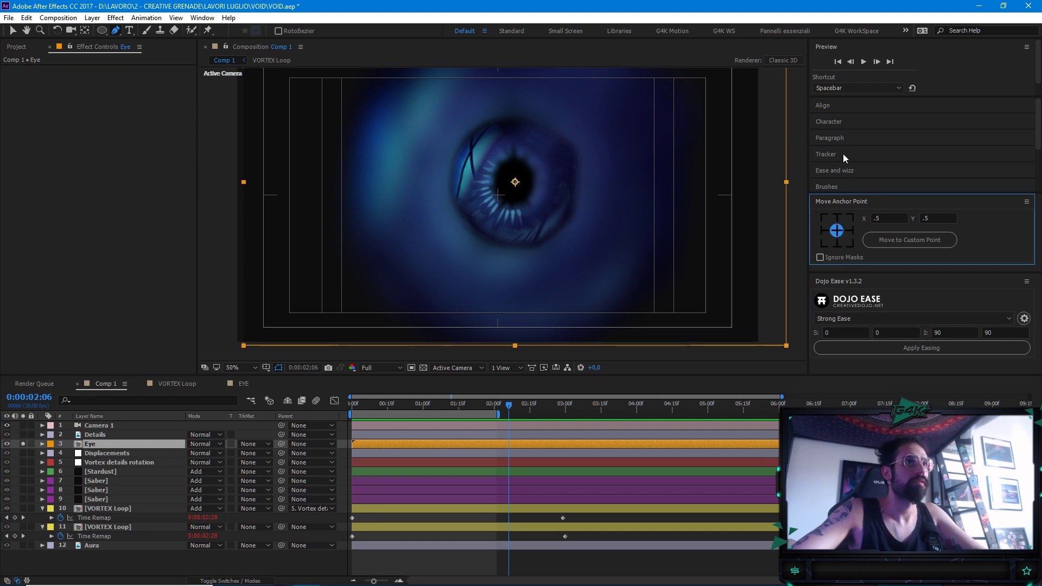
pyautogui.click(830, 105)
pyautogui.click(838, 133)
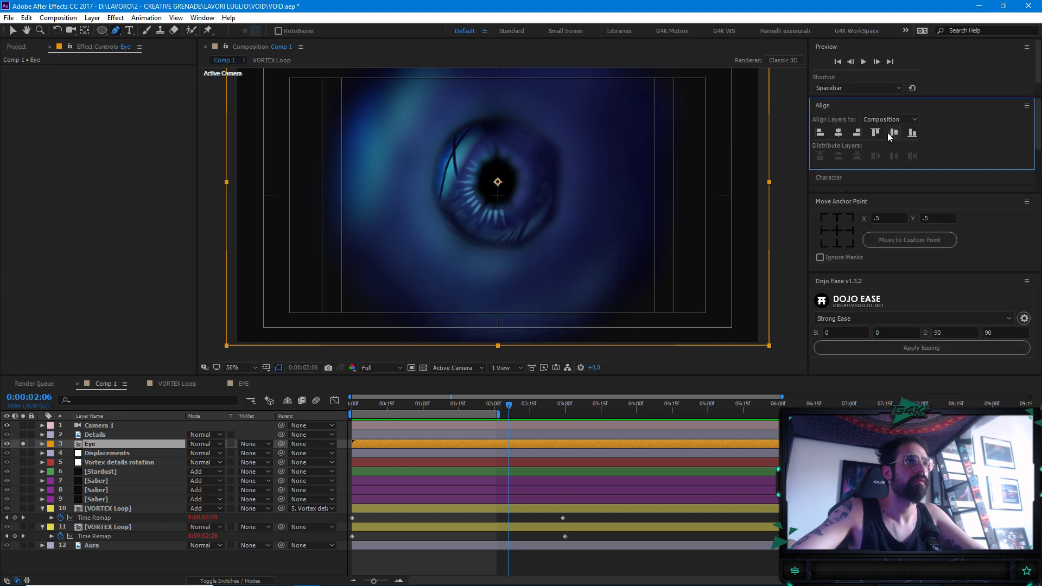
pyautogui.click(894, 133)
pyautogui.moveTo(533, 209); pyautogui.dragTo(558, 207)
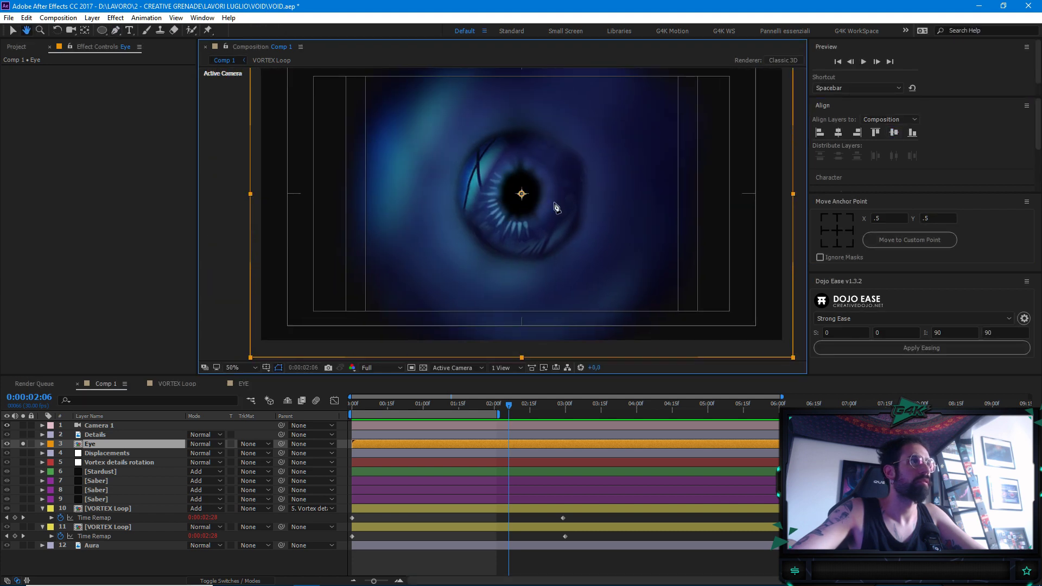
# Create a new 1920 x 1080 px solid named Element£D in Comp 1
pyautogui.rightClick(170, 556)
pyautogui.moveTo(244, 437)
pyautogui.click(329, 465)
pyautogui.write('ElementED')
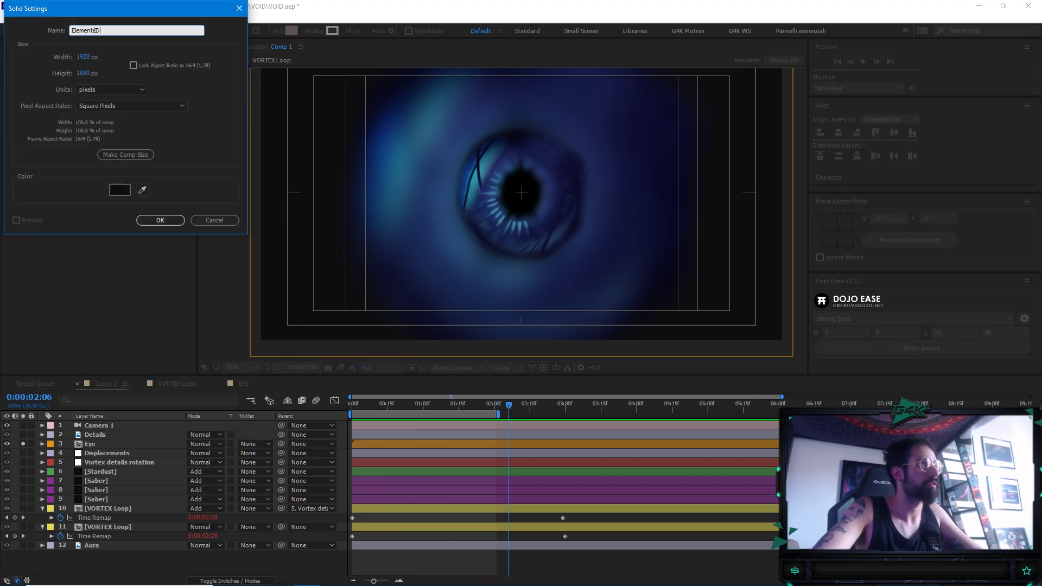
pyautogui.press('Return')
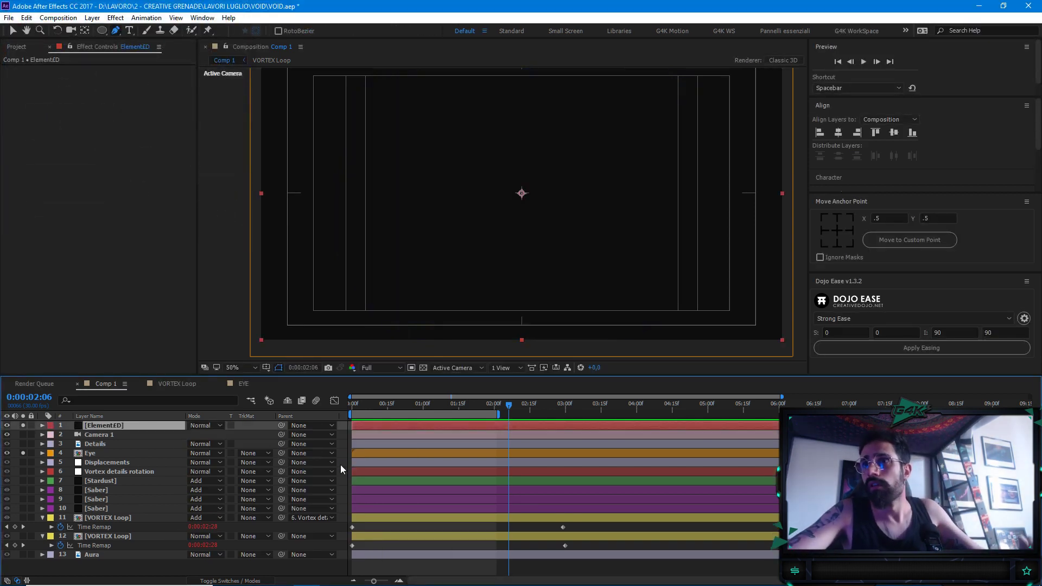
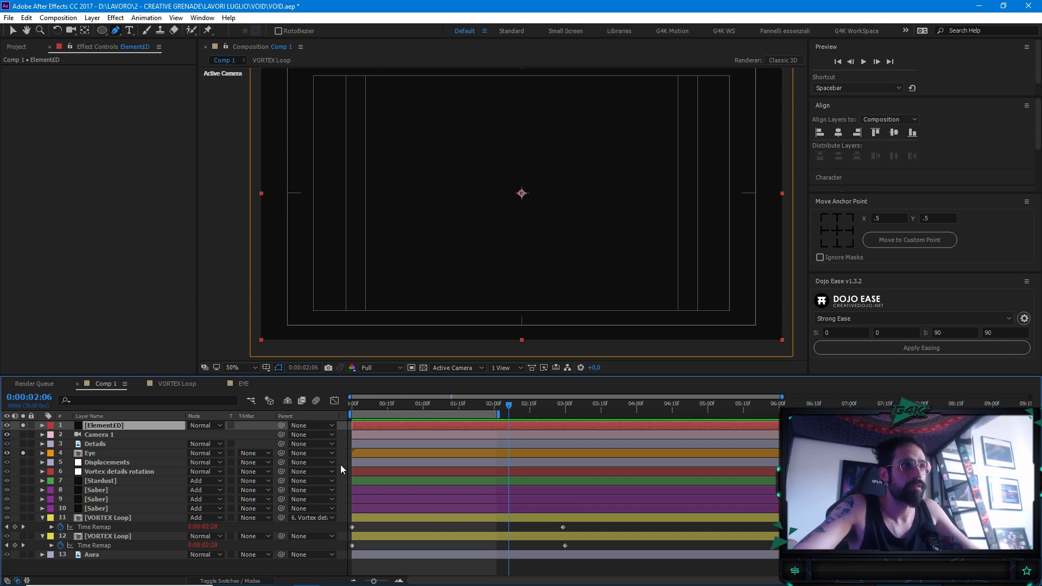
# Move the current time to 0:00:01:07 and apply the Element effect to the Element£D solid
pyautogui.click(456, 404)
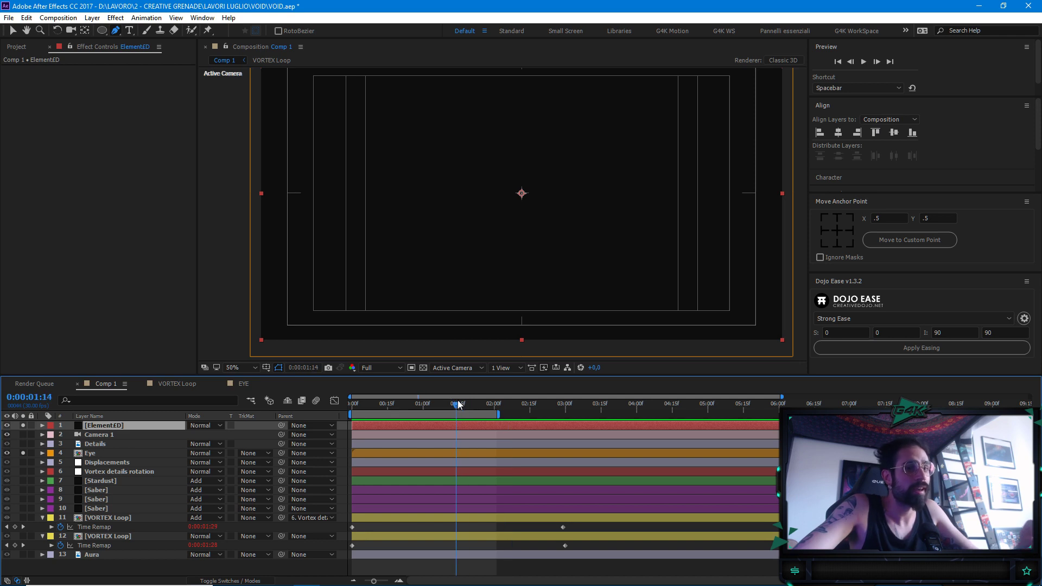
pyautogui.click(424, 411)
pyautogui.moveTo(405, 406); pyautogui.dragTo(440, 405)
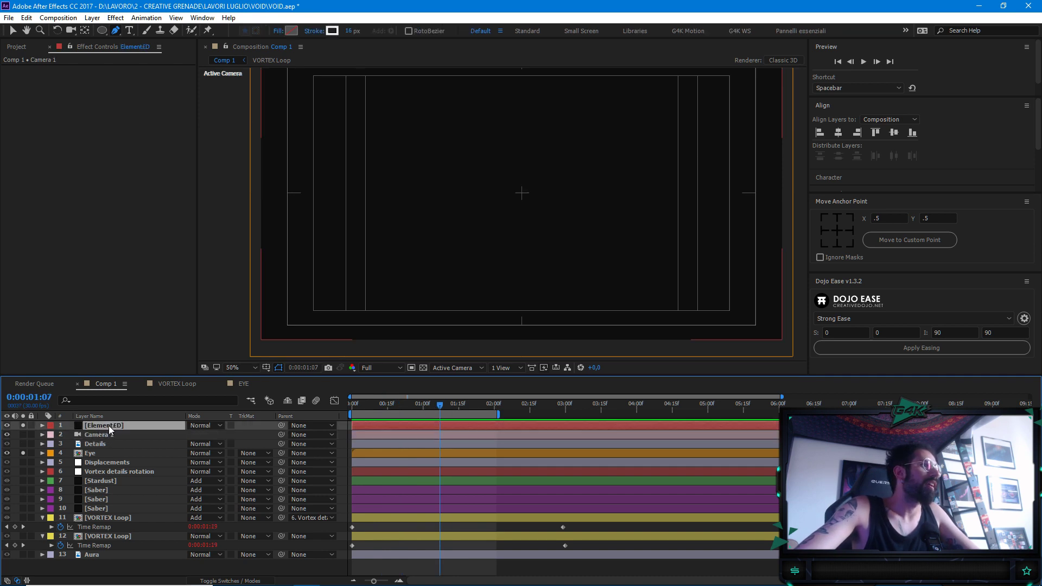
pyautogui.hotkey('ctrl', 'space')
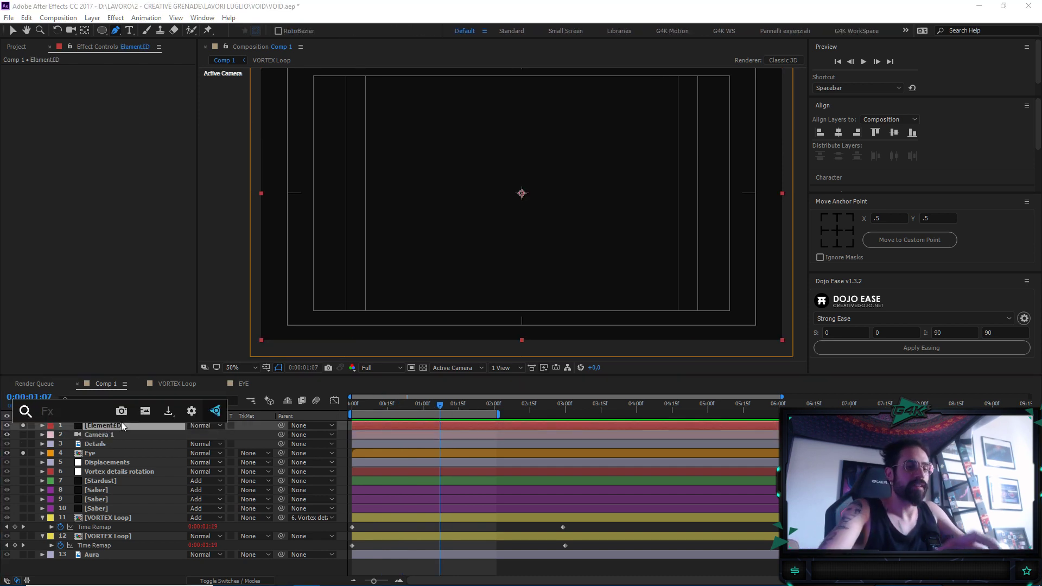
pyautogui.write('elem')
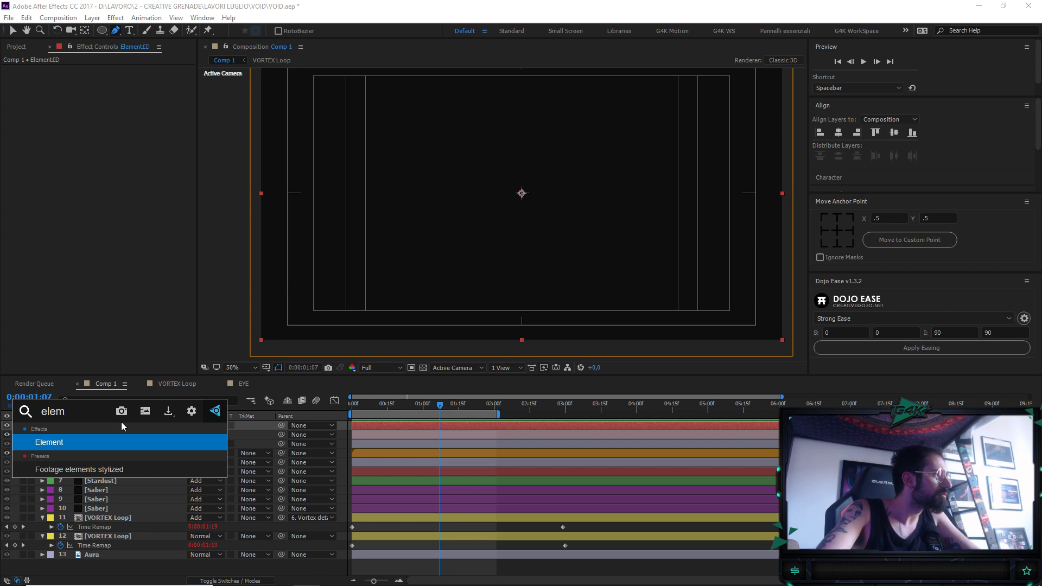
pyautogui.press('Return')
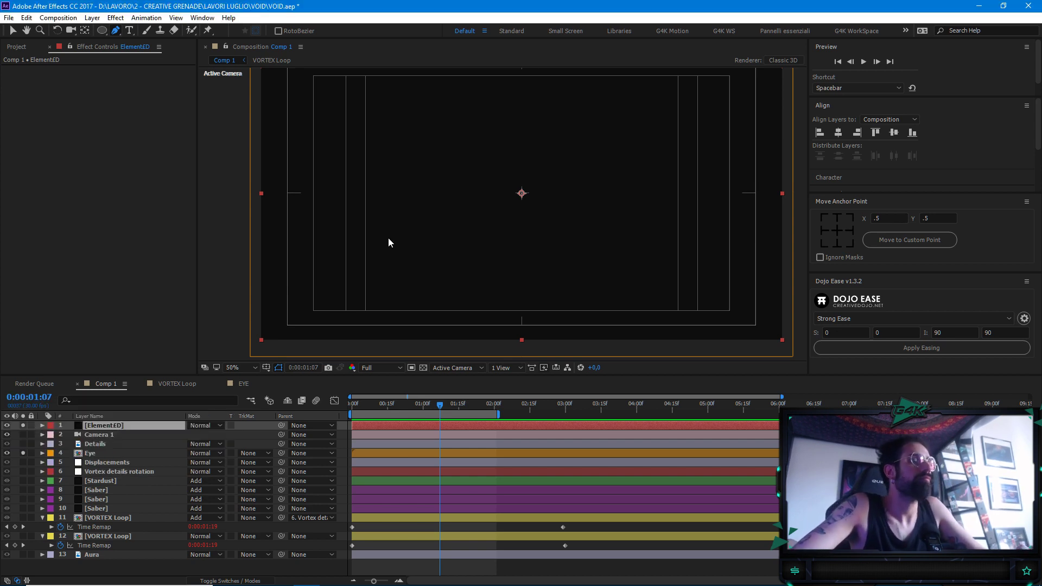
pyautogui.press('v')
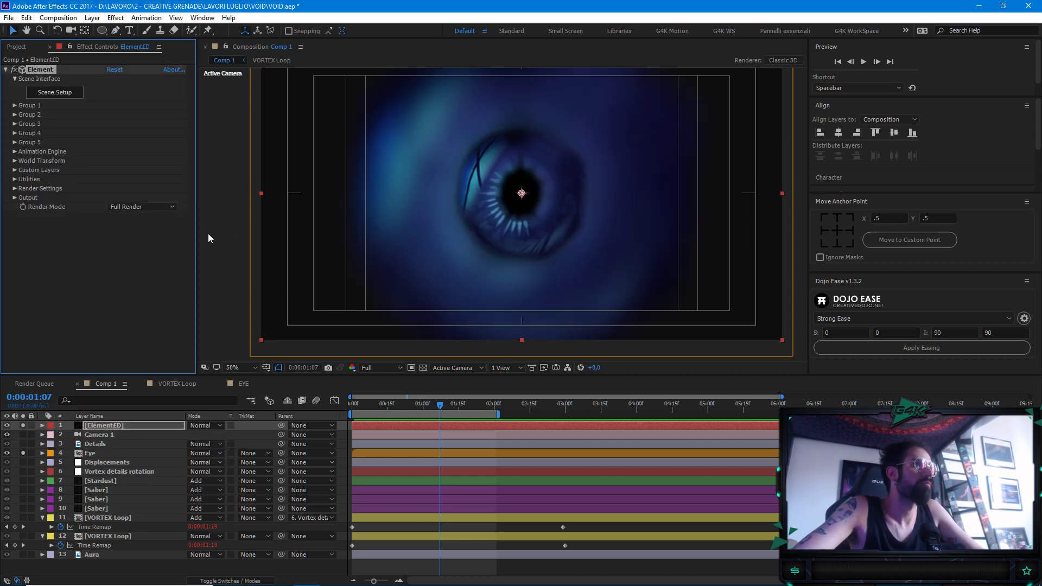
# Assign the Eye layer as custom texture map Layer 1 in the Element effect and turn off the Eye layer's solo
pyautogui.click(92, 457)
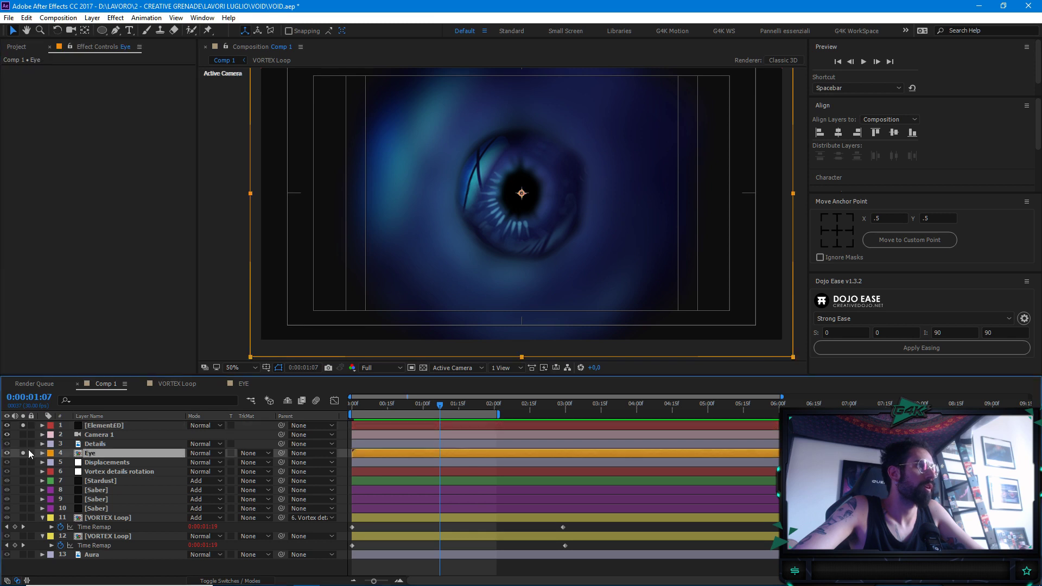
pyautogui.click(109, 426)
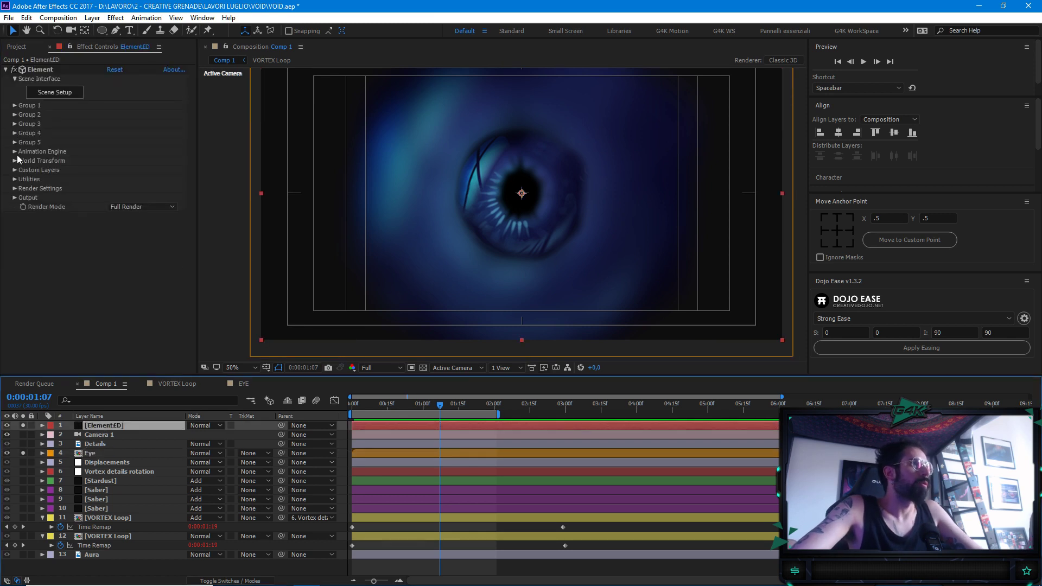
pyautogui.click(114, 455)
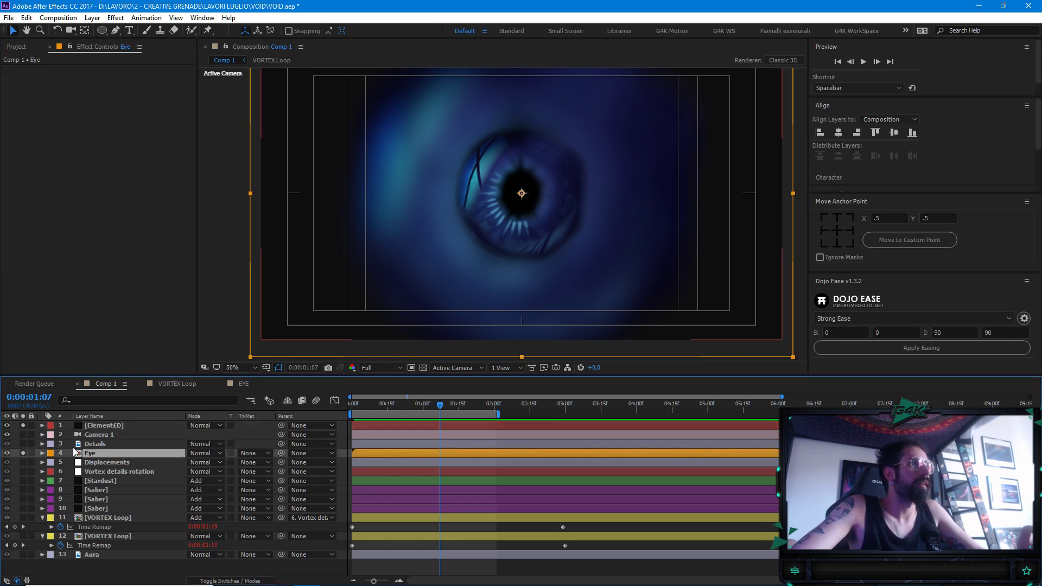
pyautogui.click(100, 425)
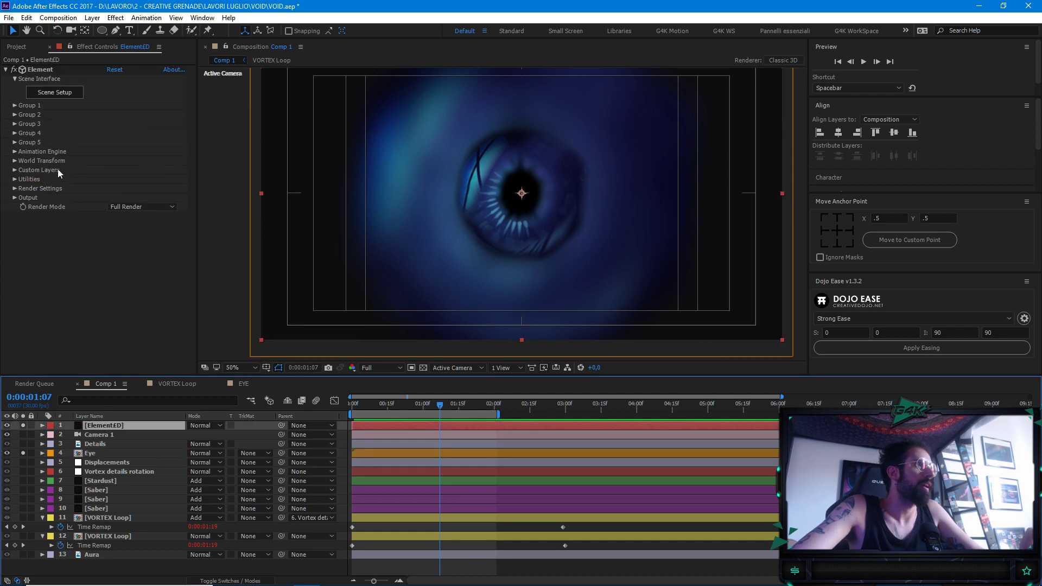
pyautogui.click(14, 171)
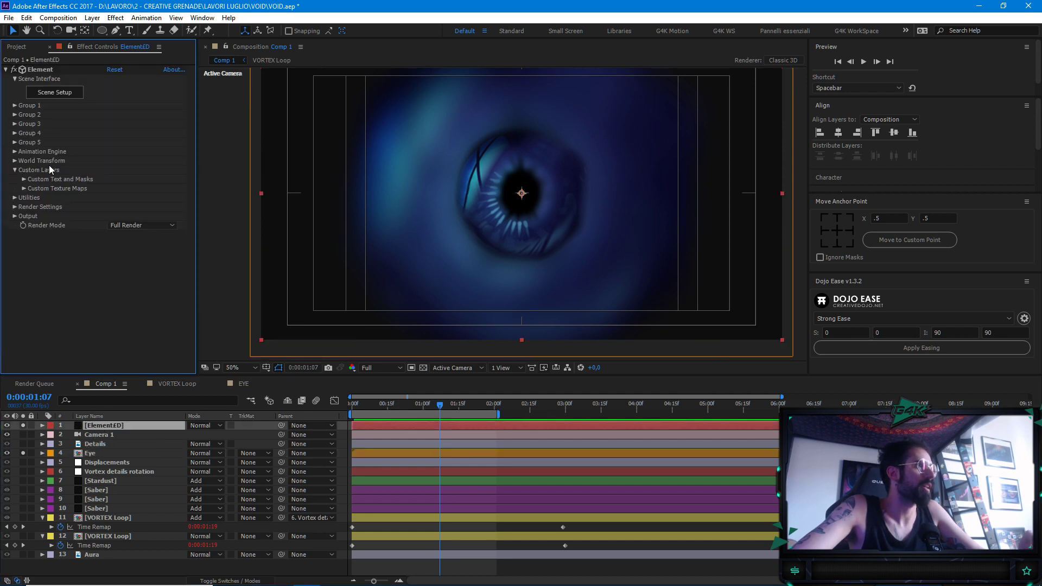
pyautogui.click(24, 188)
pyautogui.click(117, 185)
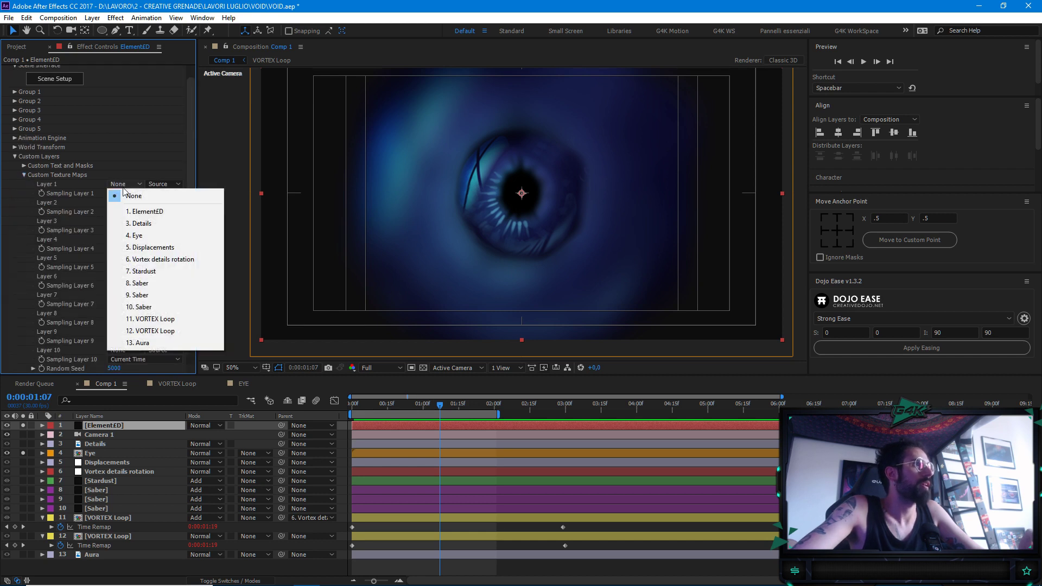
pyautogui.click(137, 235)
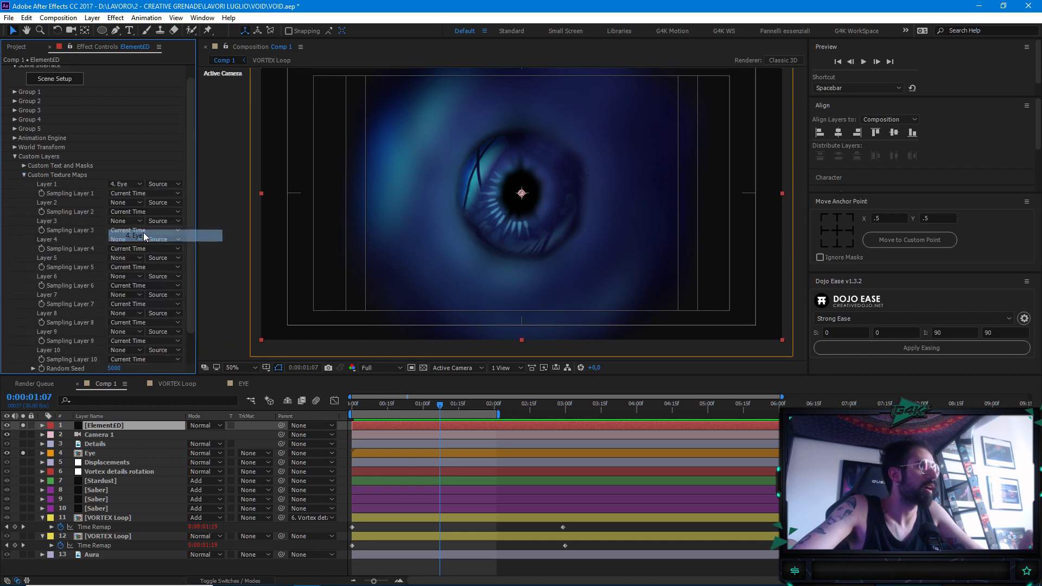
pyautogui.click(23, 453)
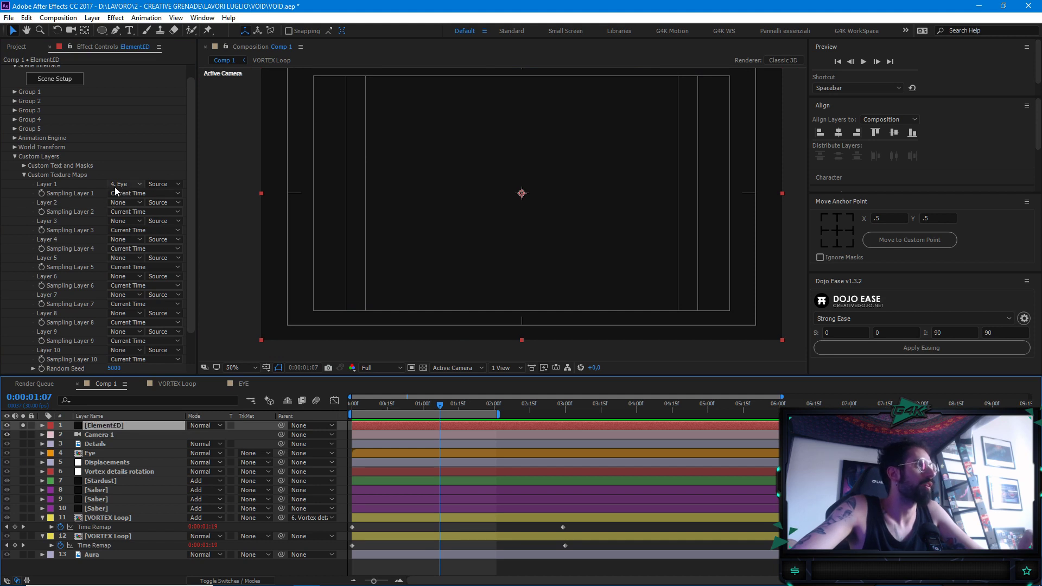
# Create a sphere model in Element's Scene Setup and set its segments to 20
pyautogui.scroll(2, 115, 187)
pyautogui.click(54, 93)
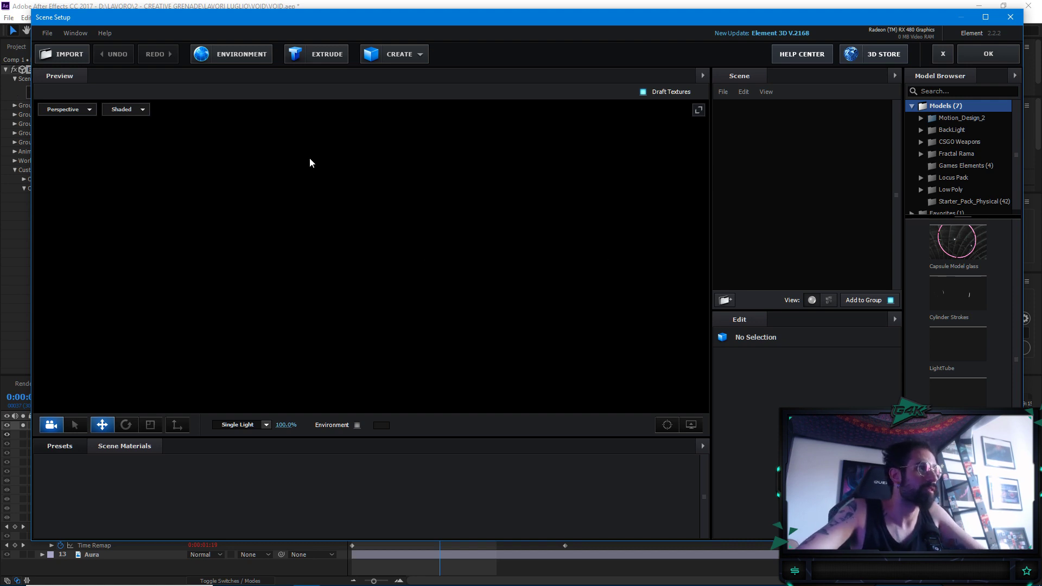
pyautogui.click(398, 54)
pyautogui.click(402, 79)
pyautogui.moveTo(503, 122); pyautogui.dragTo(538, 304)
pyautogui.moveTo(530, 268); pyautogui.dragTo(505, 314)
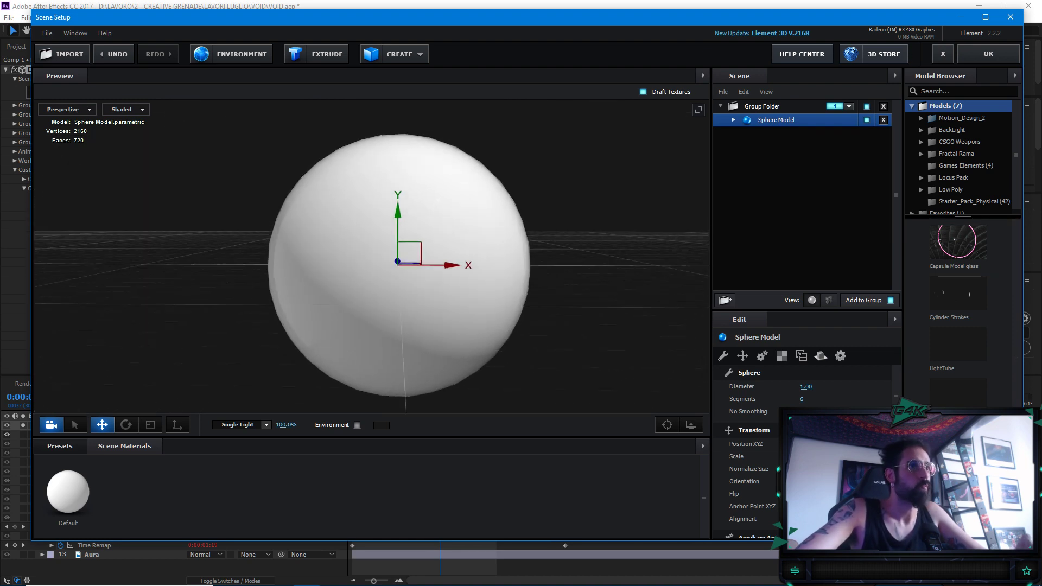
pyautogui.click(803, 399)
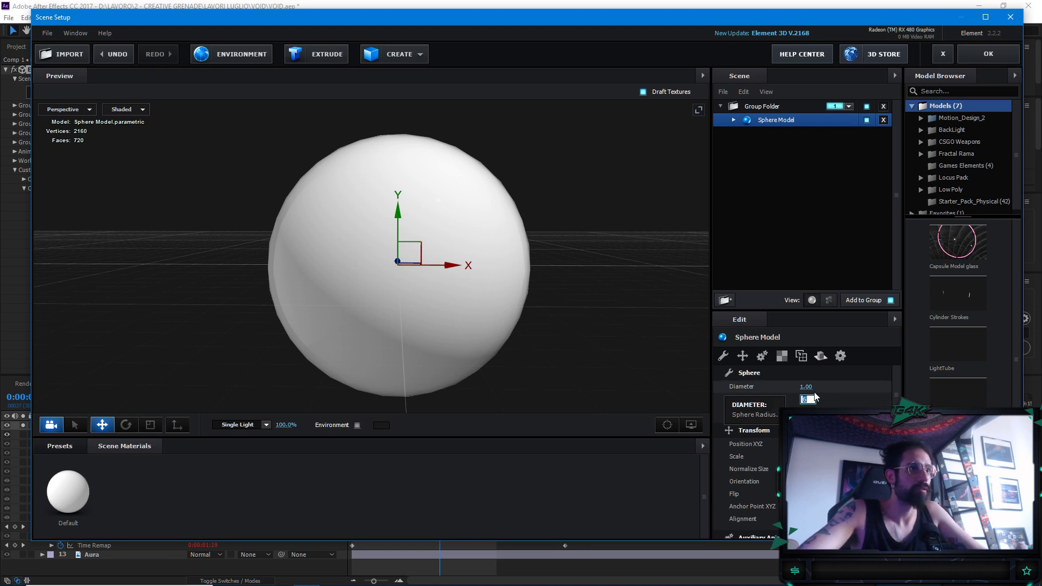
pyautogui.write('20')
pyautogui.press('Return')
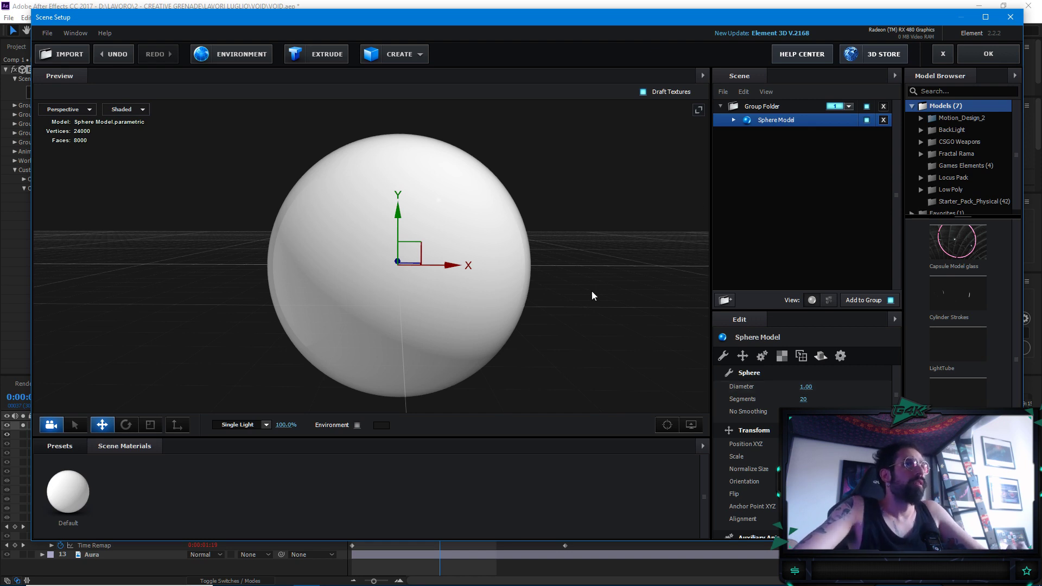
# Assign Custom Layer 1 as the diffuse texture of the sphere's Default material
pyautogui.click(734, 119)
pyautogui.click(792, 134)
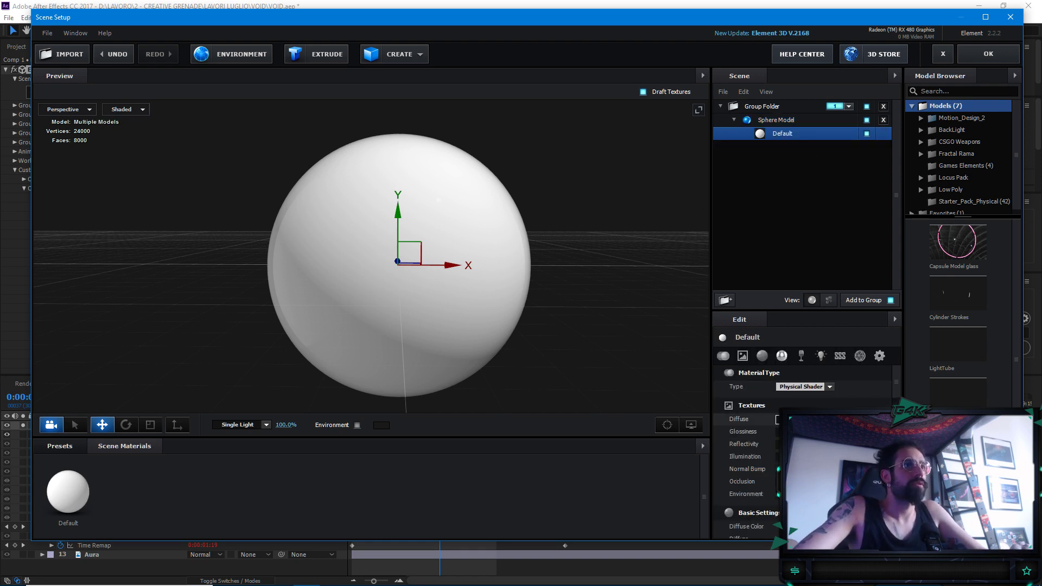
pyautogui.click(776, 416)
pyautogui.moveTo(822, 313); pyautogui.dragTo(536, 243)
pyautogui.click(514, 285)
pyautogui.click(559, 301)
pyautogui.click(669, 466)
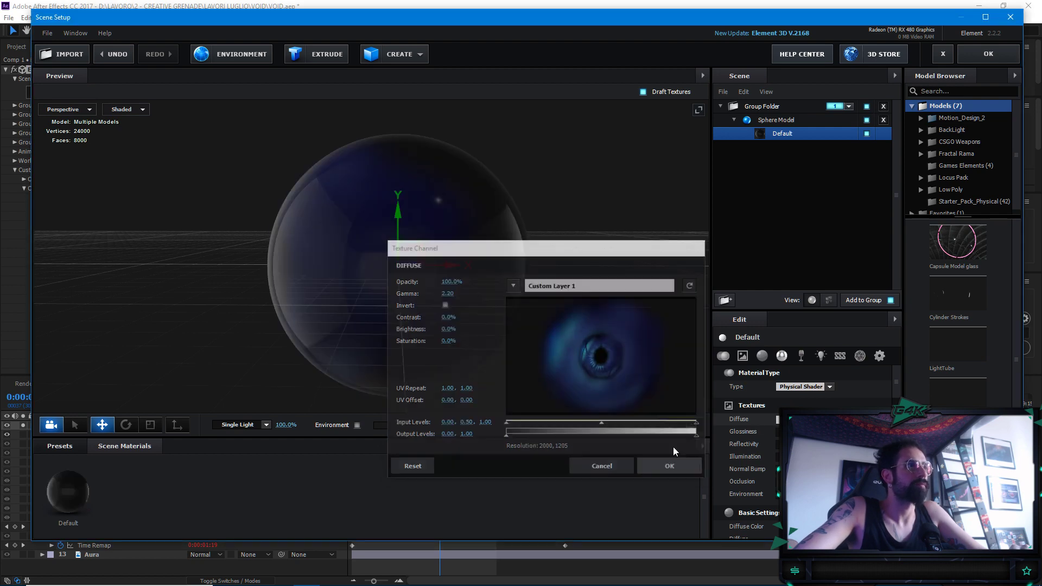
# Examine how the eye texture wraps around the sphere and look through the material's settings
pyautogui.moveTo(574, 315); pyautogui.dragTo(572, 270)
pyautogui.scroll(3, 516, 293)
pyautogui.scroll(-5, 760, 434)
pyautogui.scroll(-2, 760, 434)
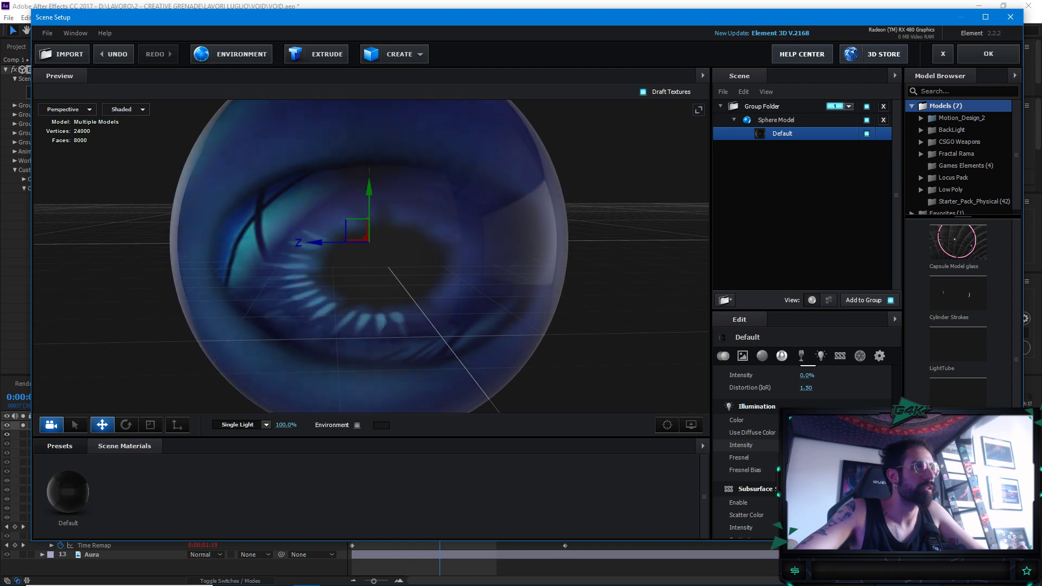
pyautogui.moveTo(613, 342); pyautogui.dragTo(588, 325)
pyautogui.scroll(7, 804, 412)
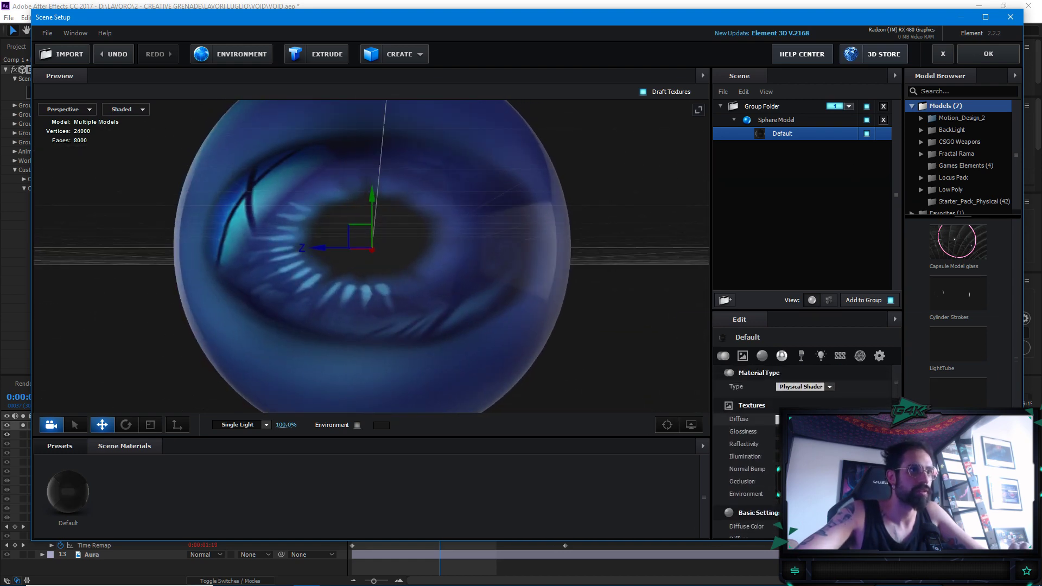
# Try different UV Repeat values on the sphere's diffuse texture and restore the repeat to 1.00
pyautogui.click(777, 419)
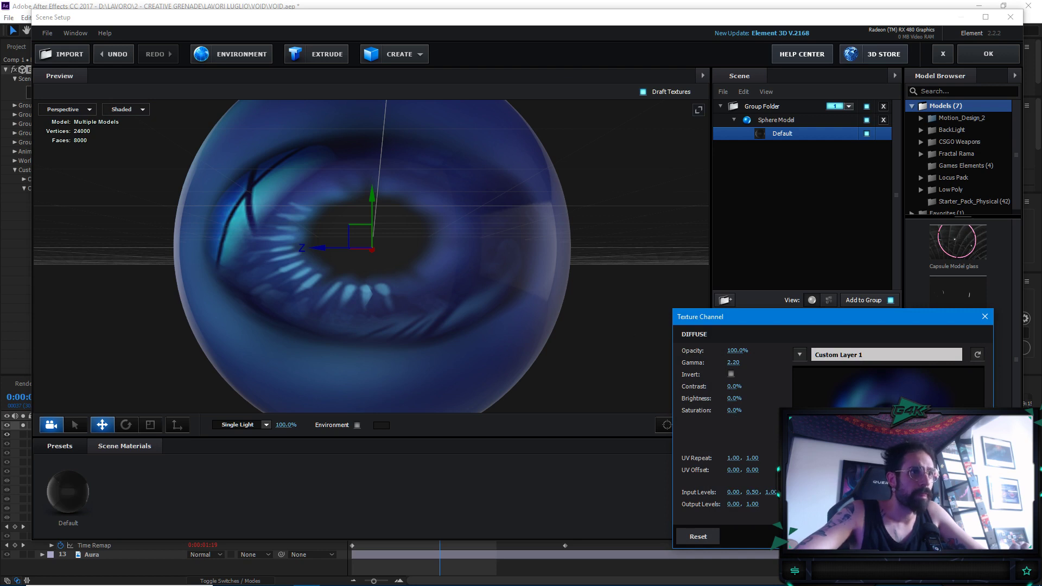
pyautogui.moveTo(753, 458); pyautogui.dragTo(727, 455)
pyautogui.click(729, 457)
pyautogui.write('1')
pyautogui.press('Return')
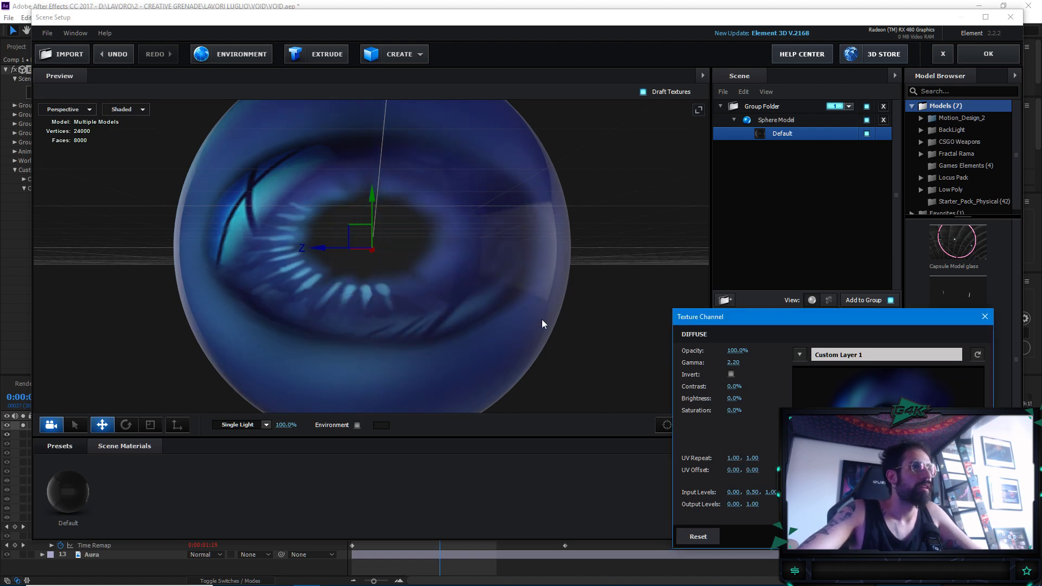
# Set the horizontal UV Offset of the sphere's diffuse texture to 0.27 and orbit around to find the eye
pyautogui.moveTo(734, 470); pyautogui.dragTo(749, 470)
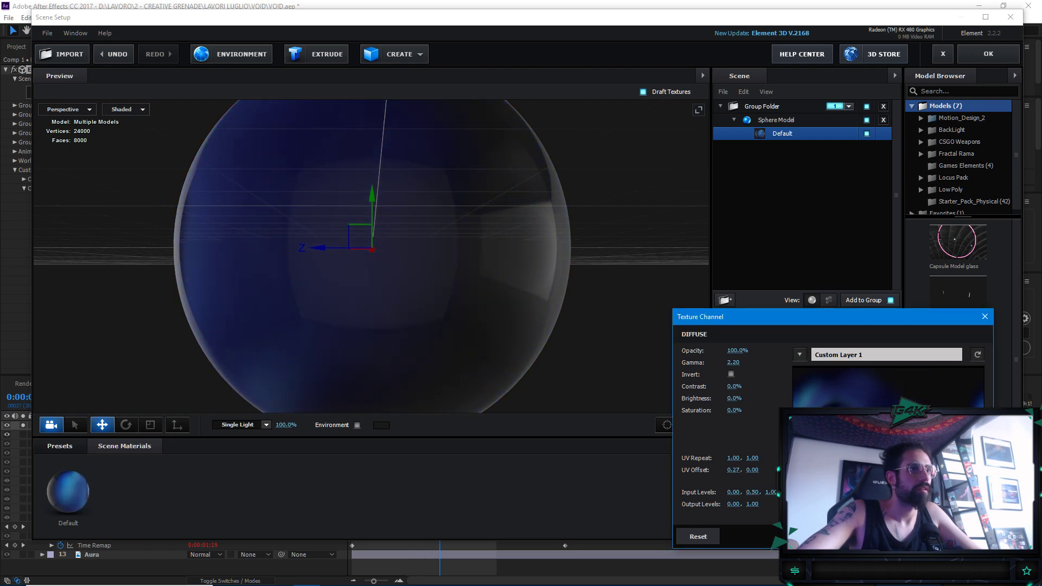
pyautogui.click(454, 299)
pyautogui.moveTo(454, 300); pyautogui.dragTo(552, 305)
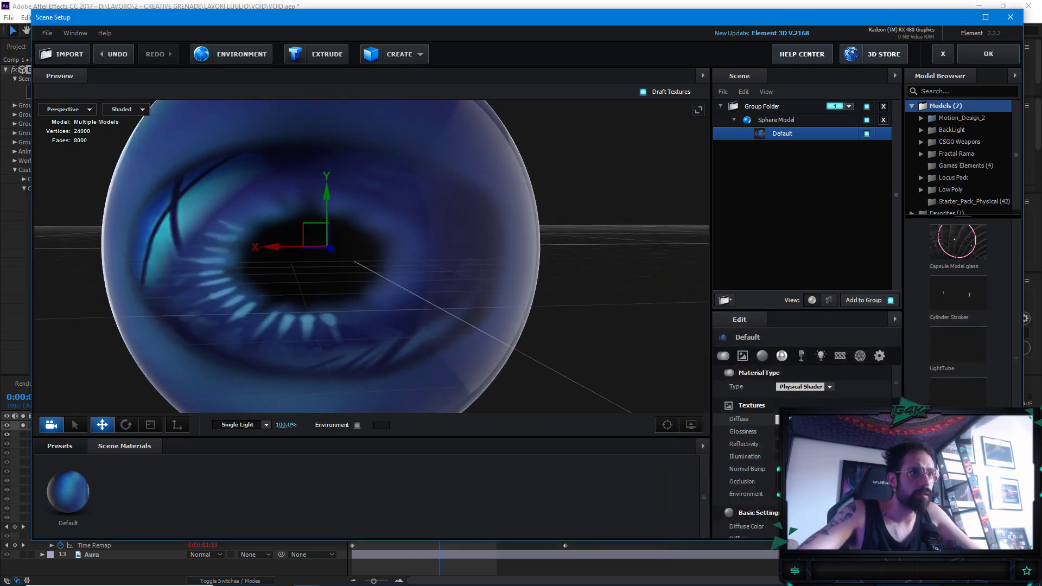
# Adjust the UV Repeat of the sphere's diffuse texture so the iris looks round, checking it from several angles and distances
pyautogui.click(778, 419)
pyautogui.moveTo(752, 460)
pyautogui.mouseDown()
pyautogui.moveTo(719, 444)
pyautogui.moveTo(748, 471)
pyautogui.moveTo(770, 458)
pyautogui.moveTo(746, 458)
pyautogui.moveTo(751, 469)
pyautogui.mouseUp()
pyautogui.moveTo(741, 314); pyautogui.dragTo(732, 259)
pyautogui.moveTo(738, 410); pyautogui.dragTo(737, 408)
pyautogui.click(480, 302)
pyautogui.scroll(-3, 474, 304)
pyautogui.moveTo(474, 304)
pyautogui.mouseDown()
pyautogui.moveTo(510, 301)
pyautogui.moveTo(477, 302)
pyautogui.mouseUp()
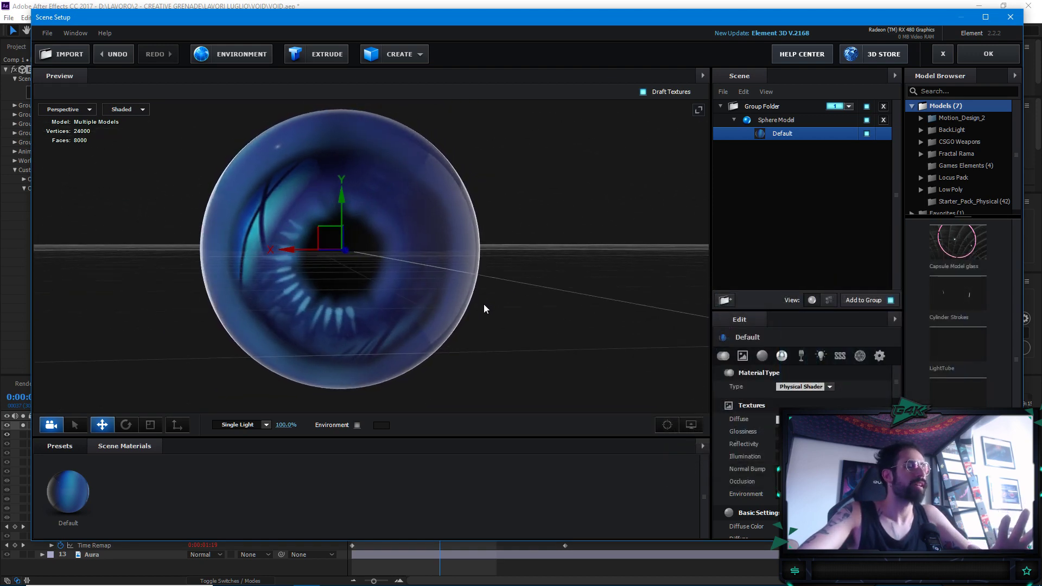
pyautogui.moveTo(485, 305); pyautogui.dragTo(536, 317)
pyautogui.scroll(-5, 535, 316)
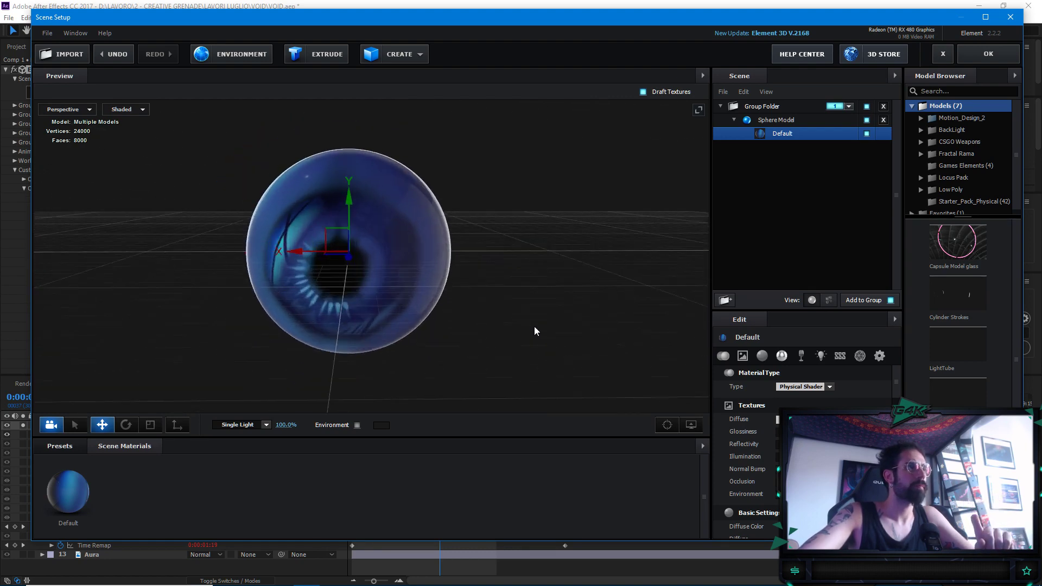
pyautogui.scroll(2, 518, 305)
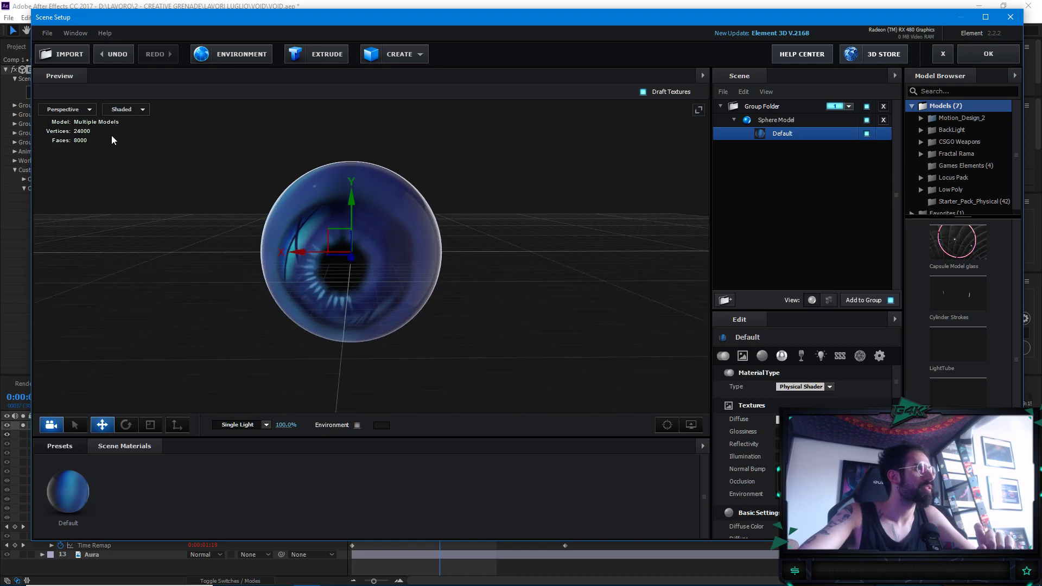
# Switch the preview to the Front view and change the Sphere Model's Orientation so the eye faces straight forward
pyautogui.click(81, 109)
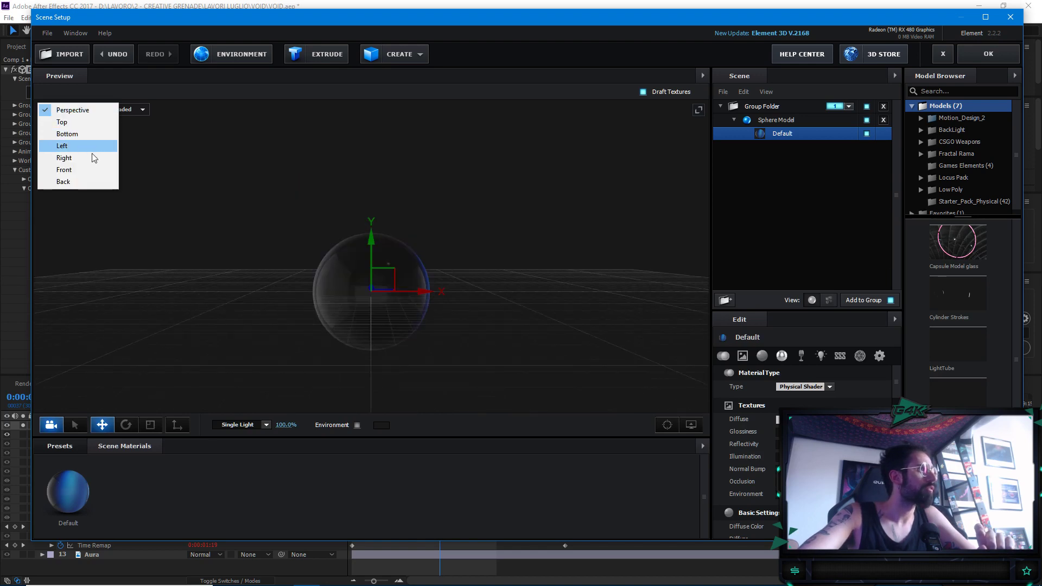
pyautogui.click(94, 168)
pyautogui.scroll(1, 478, 281)
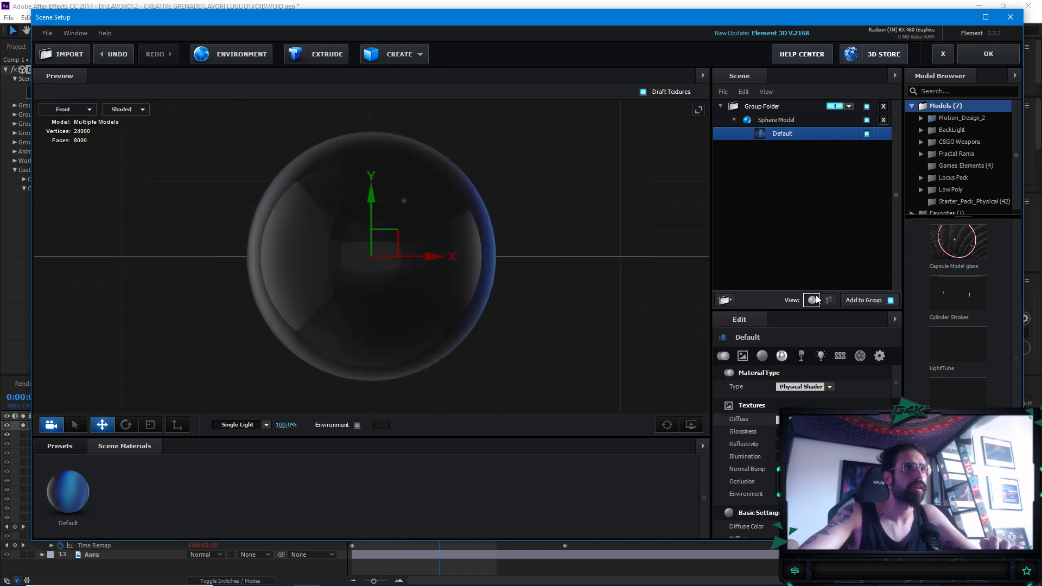
pyautogui.click(780, 119)
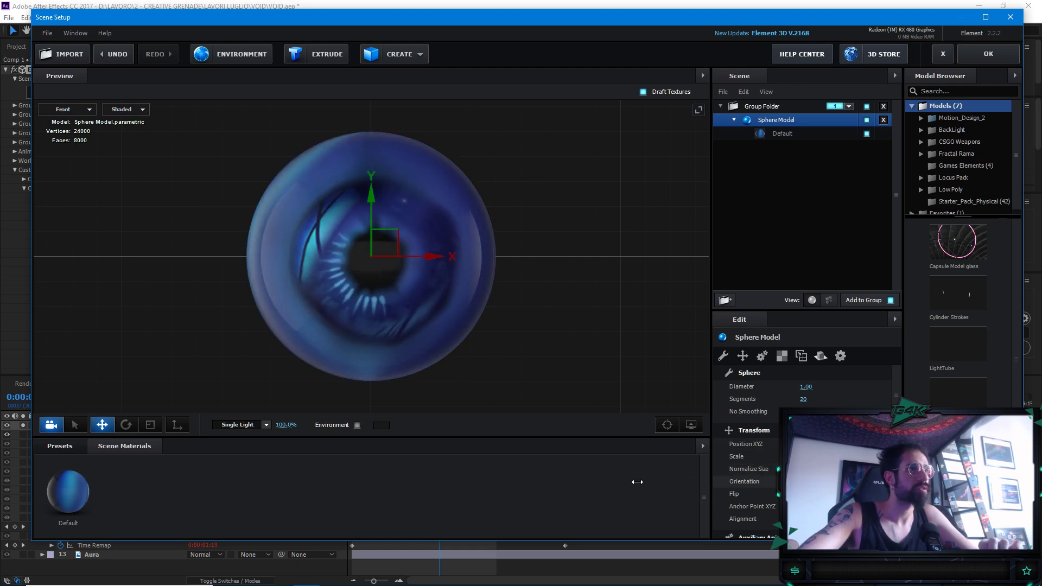
pyautogui.scroll(-2, 536, 272)
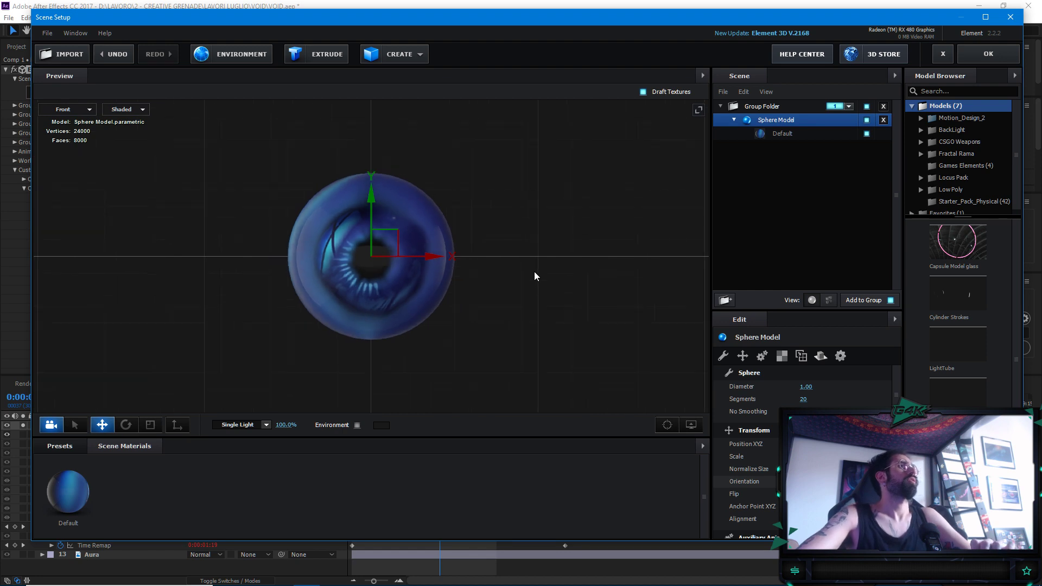
pyautogui.scroll(5, 535, 276)
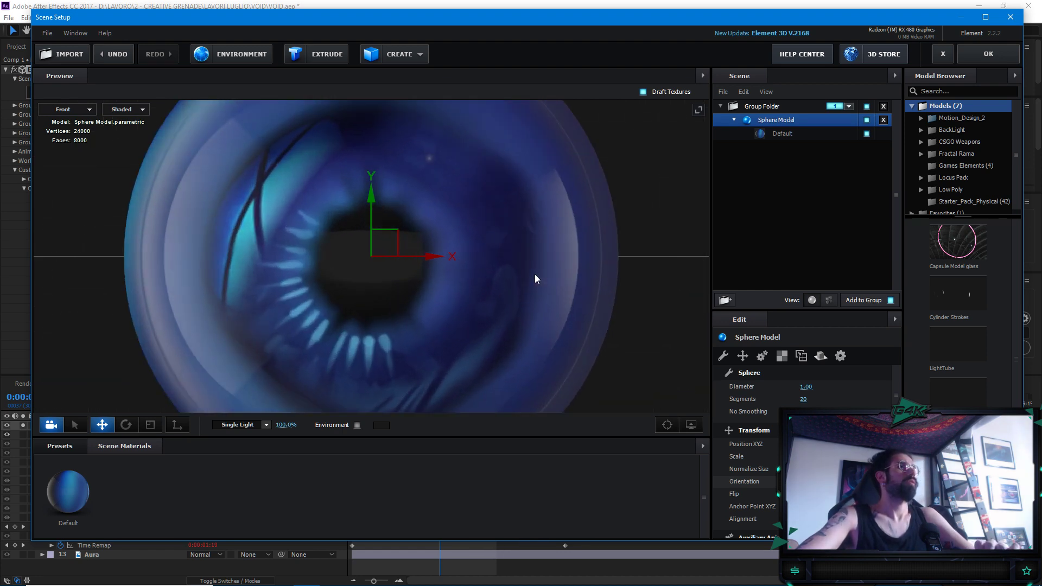
pyautogui.scroll(-3, 535, 276)
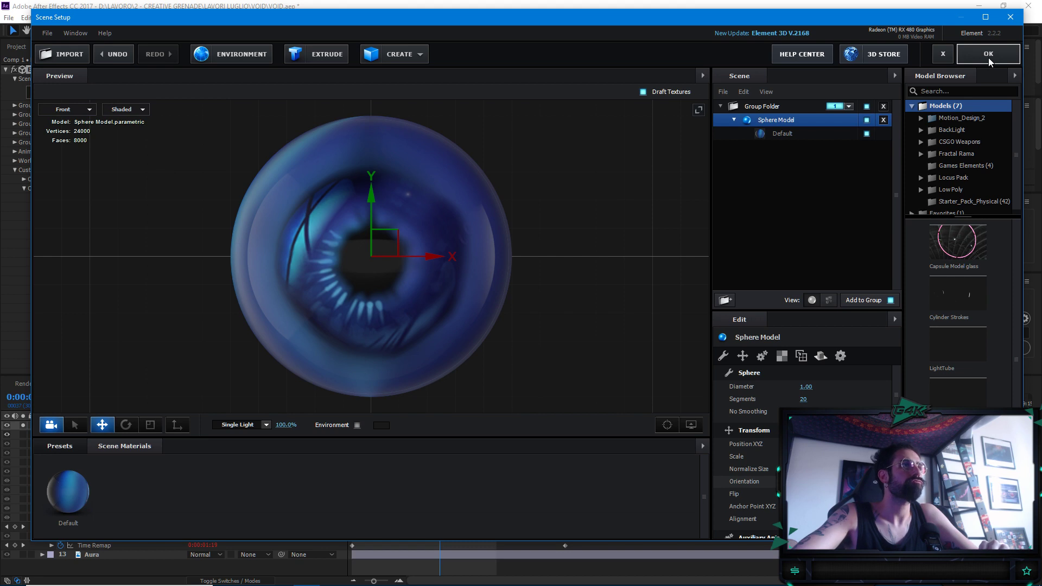
pyautogui.scroll(5, 552, 269)
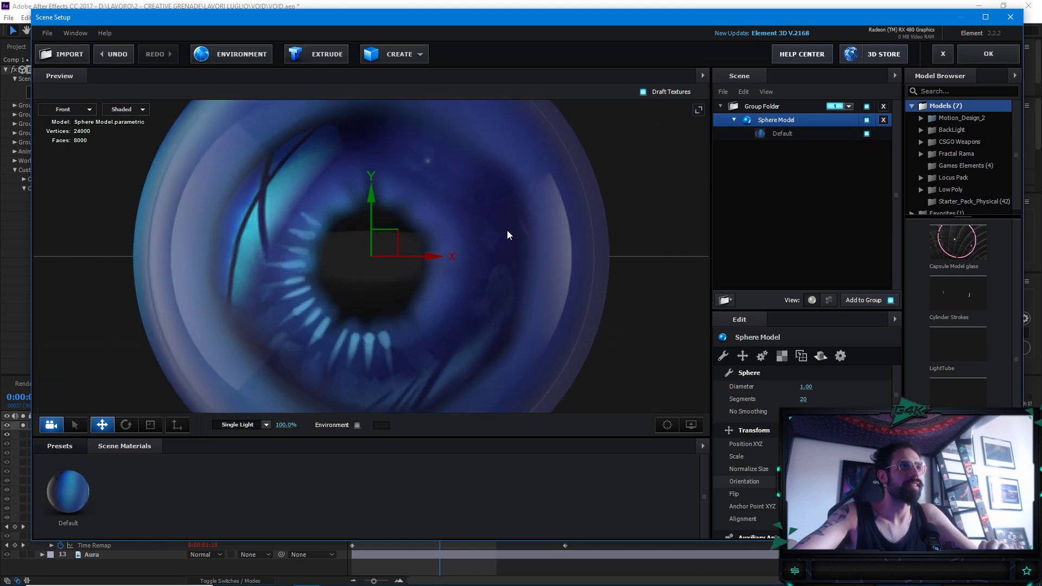
# Return the preview to Perspective, inspect the eyeball, and apply the scene setup to the composition
pyautogui.click(70, 109)
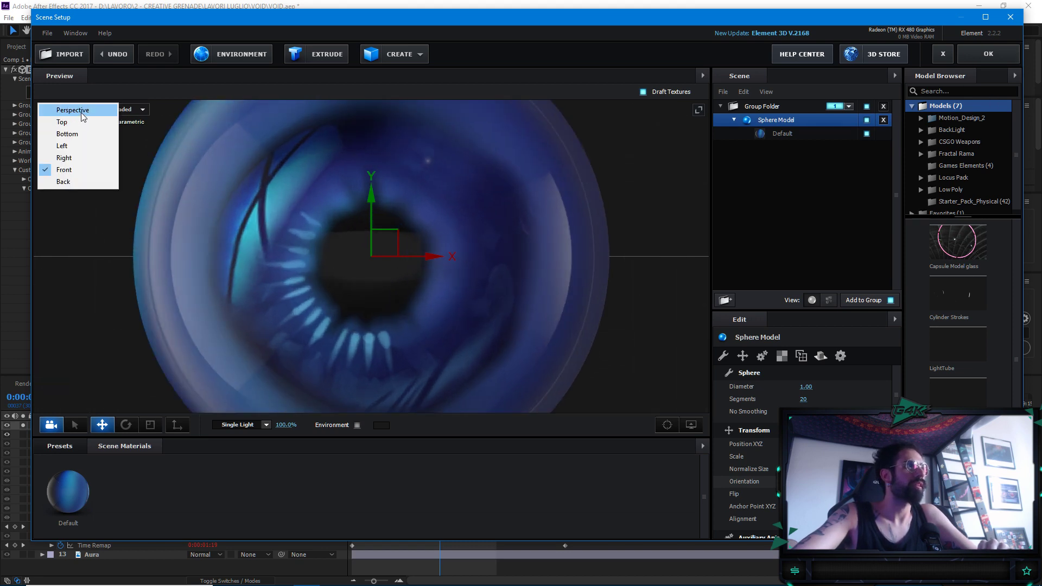
pyautogui.click(81, 113)
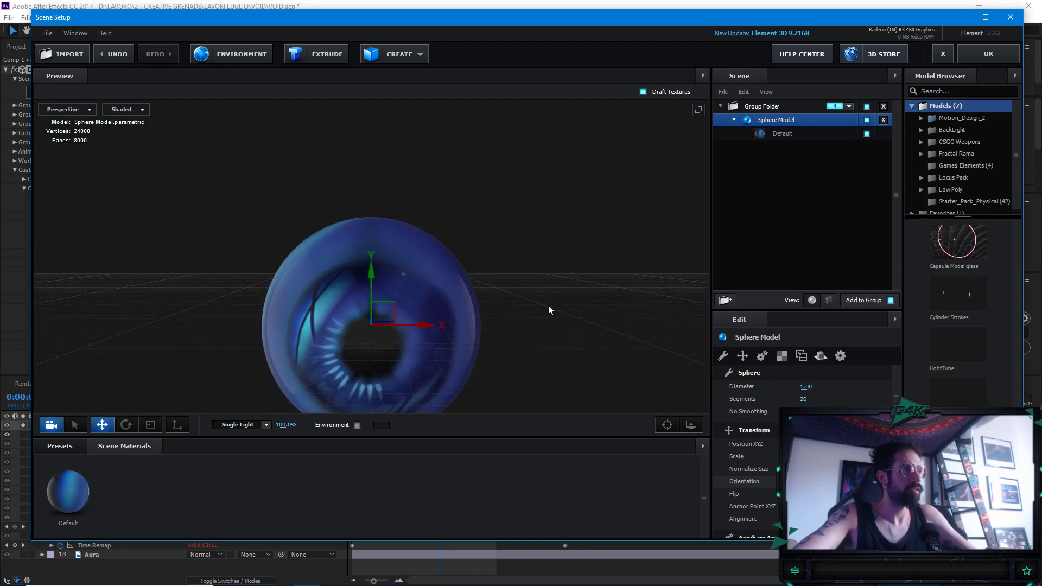
pyautogui.scroll(5, 545, 303)
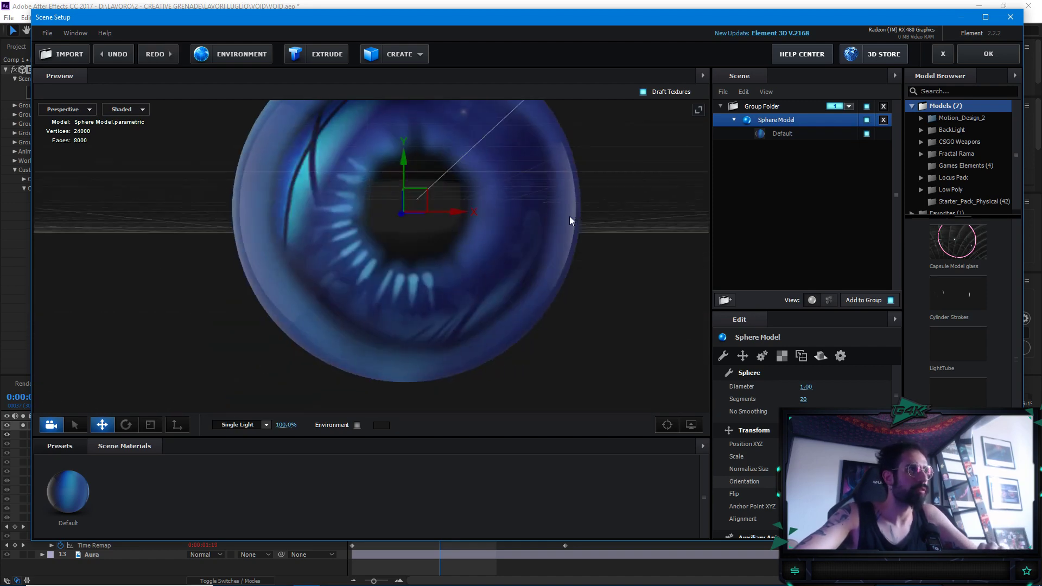
pyautogui.moveTo(569, 216); pyautogui.dragTo(611, 252)
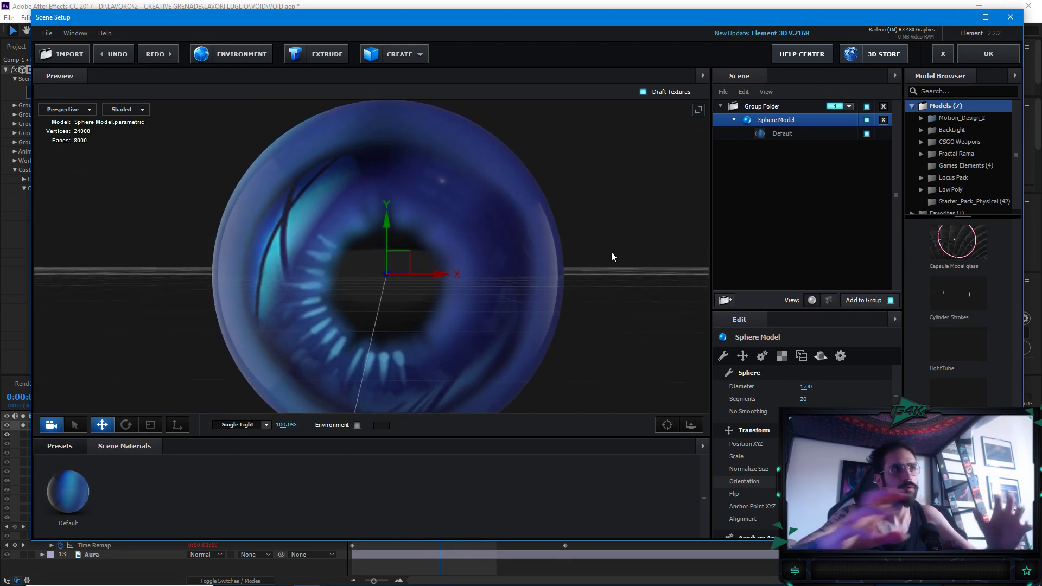
pyautogui.scroll(3, 610, 213)
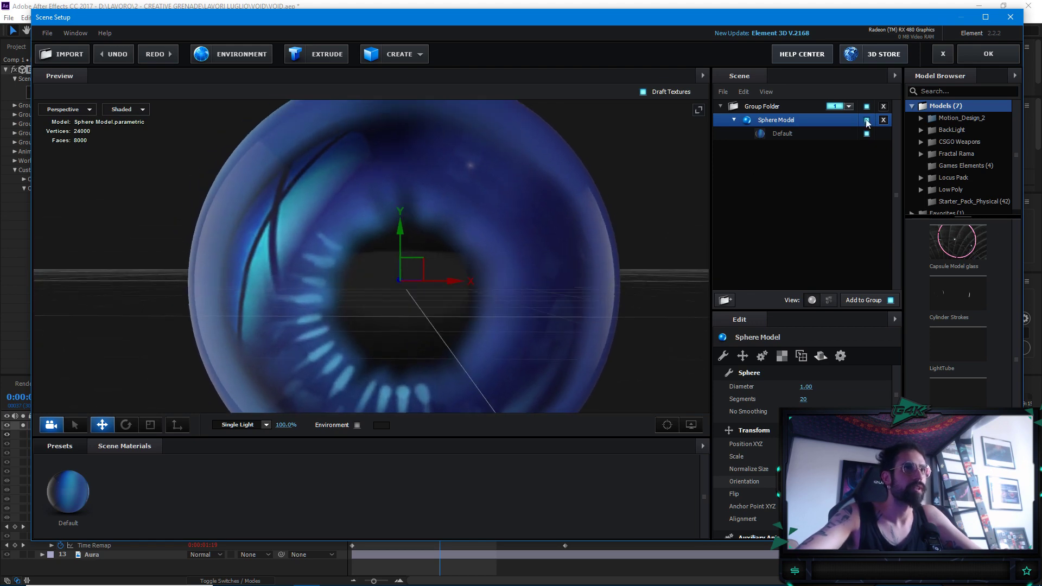
pyautogui.click(994, 58)
pyautogui.press('.')
pyautogui.press('.')
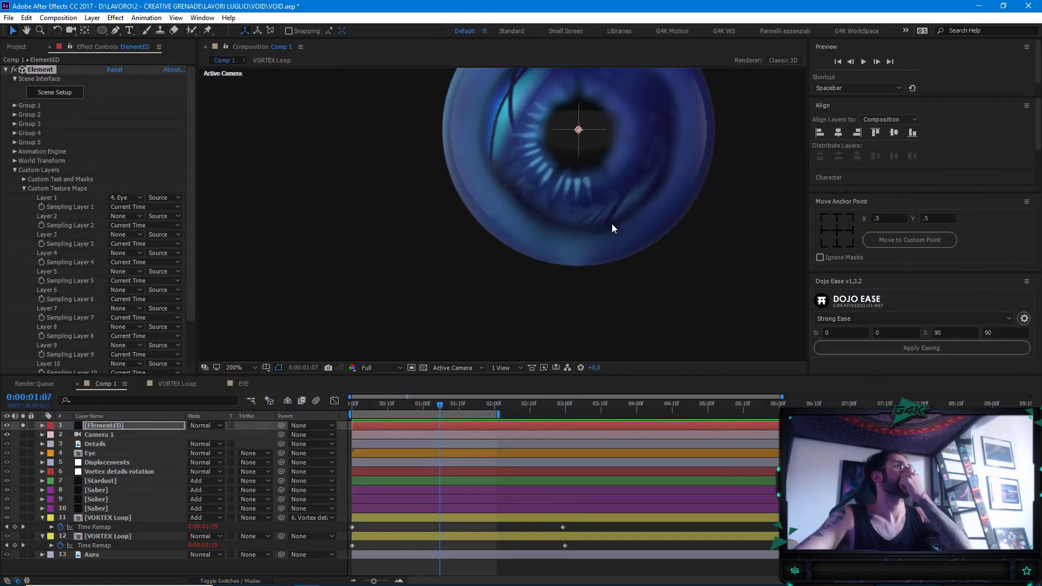
pyautogui.moveTo(588, 229); pyautogui.dragTo(582, 251)
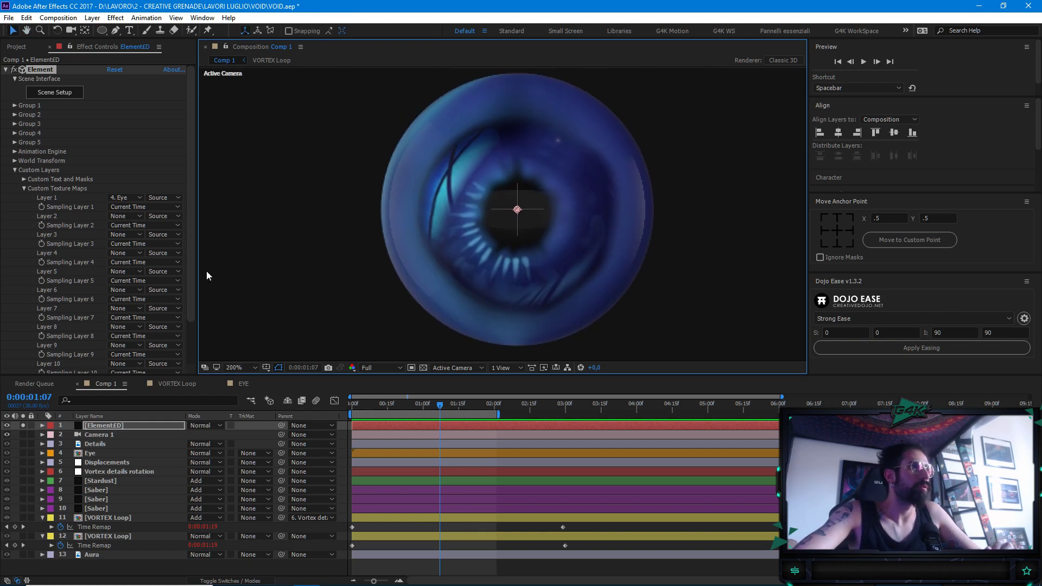
# In the EYE composition, add a null object and parent both LogoAnimation image layers to it
pyautogui.click(244, 388)
pyautogui.scroll(2, 490, 244)
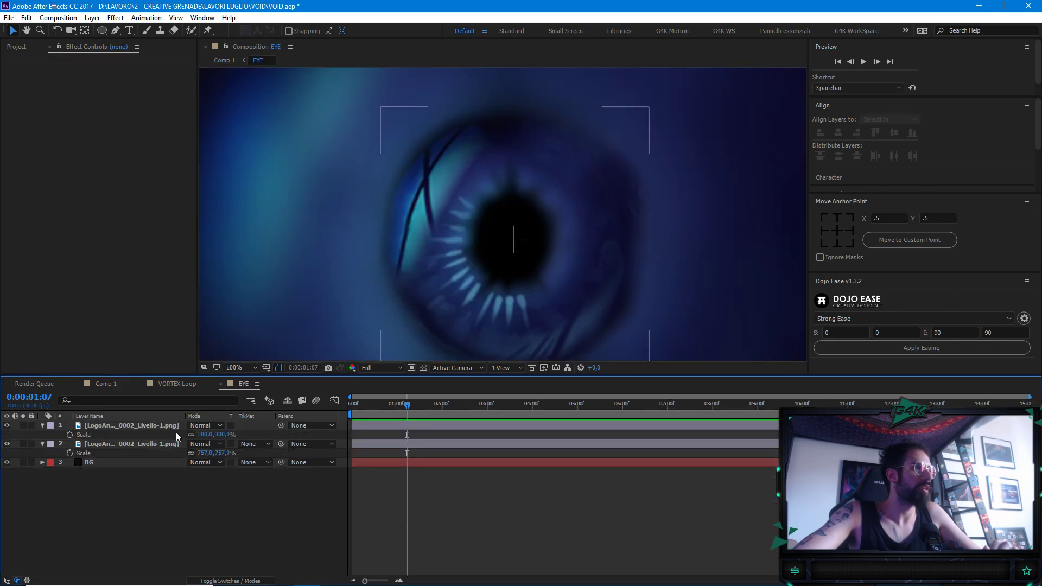
pyautogui.rightClick(157, 508)
pyautogui.moveTo(239, 390)
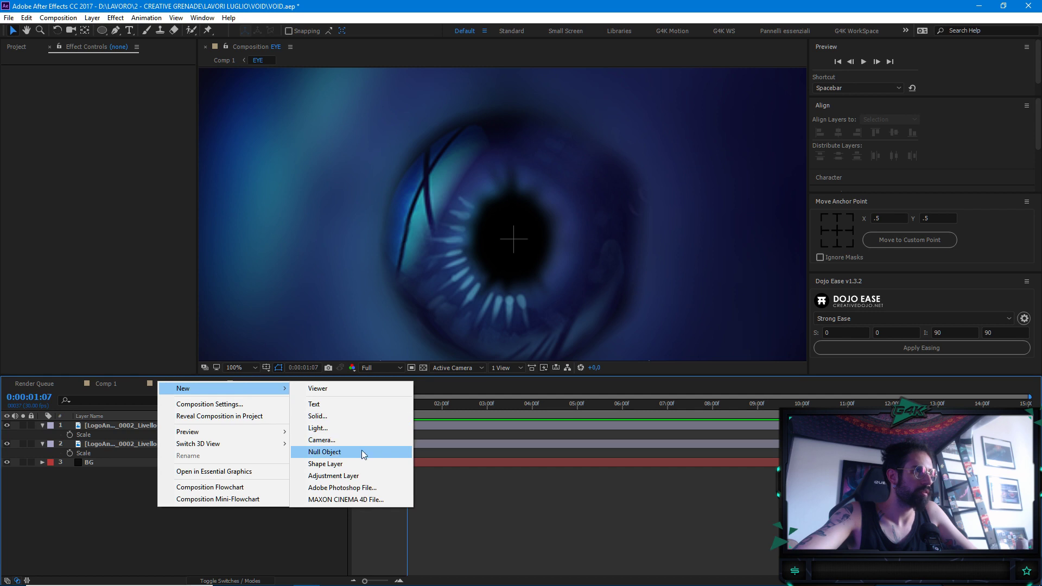
pyautogui.click(362, 452)
pyautogui.click(138, 434)
pyautogui.keyDown('ctrl'); pyautogui.click(146, 453); pyautogui.keyUp('ctrl')
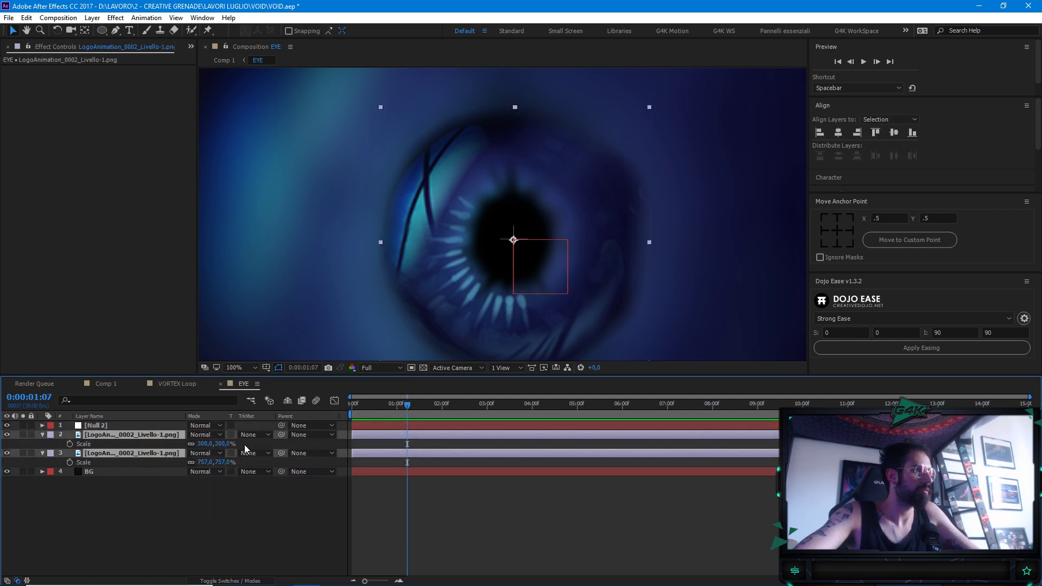
pyautogui.moveTo(282, 435); pyautogui.dragTo(125, 424)
pyautogui.click(135, 465)
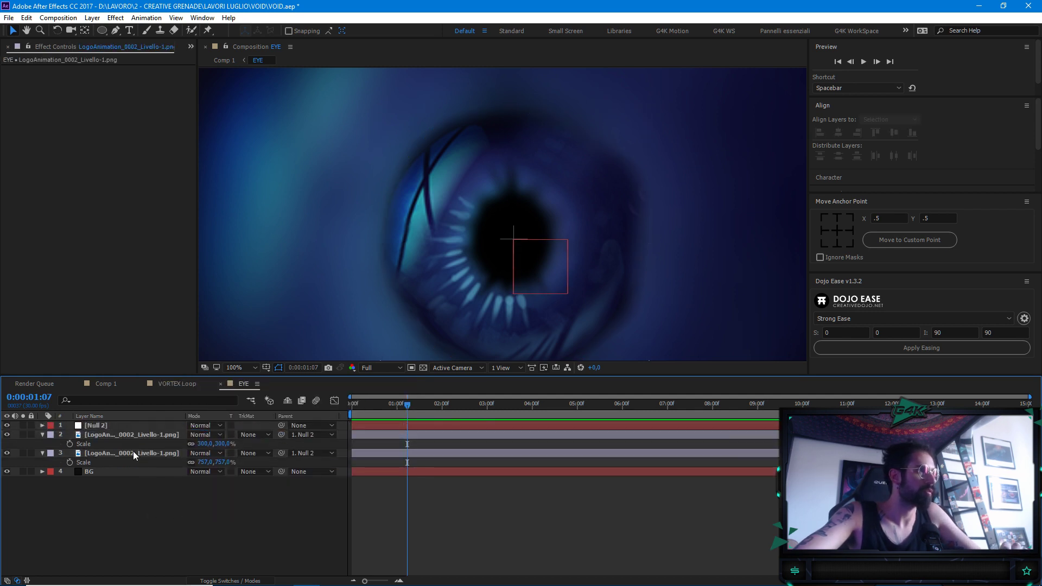
# Set the scale of the null object to 128% to enlarge the eye artwork
pyautogui.click(126, 418)
pyautogui.click(126, 426)
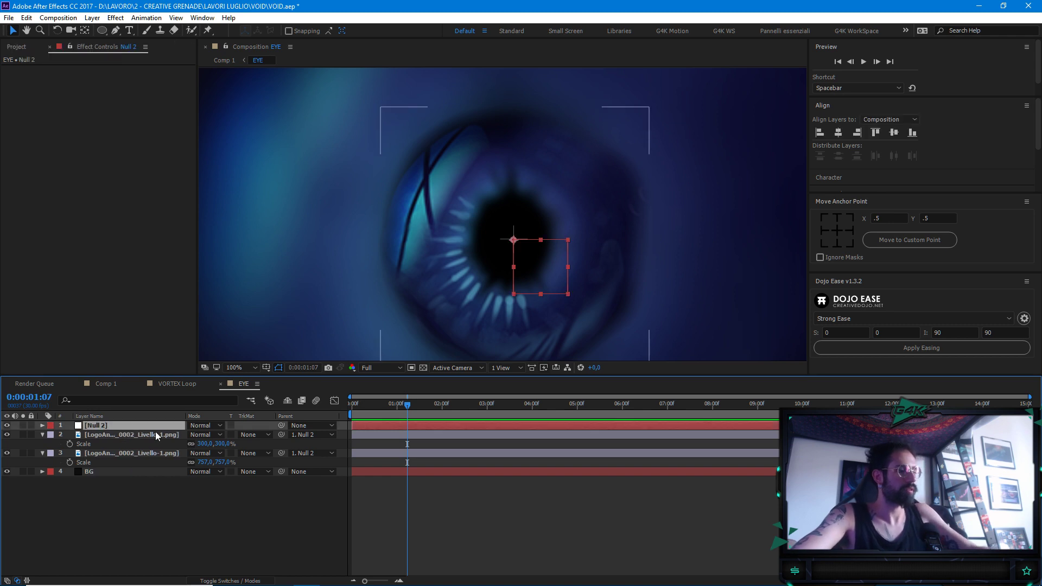
pyautogui.press('s')
pyautogui.moveTo(205, 435); pyautogui.dragTo(223, 435)
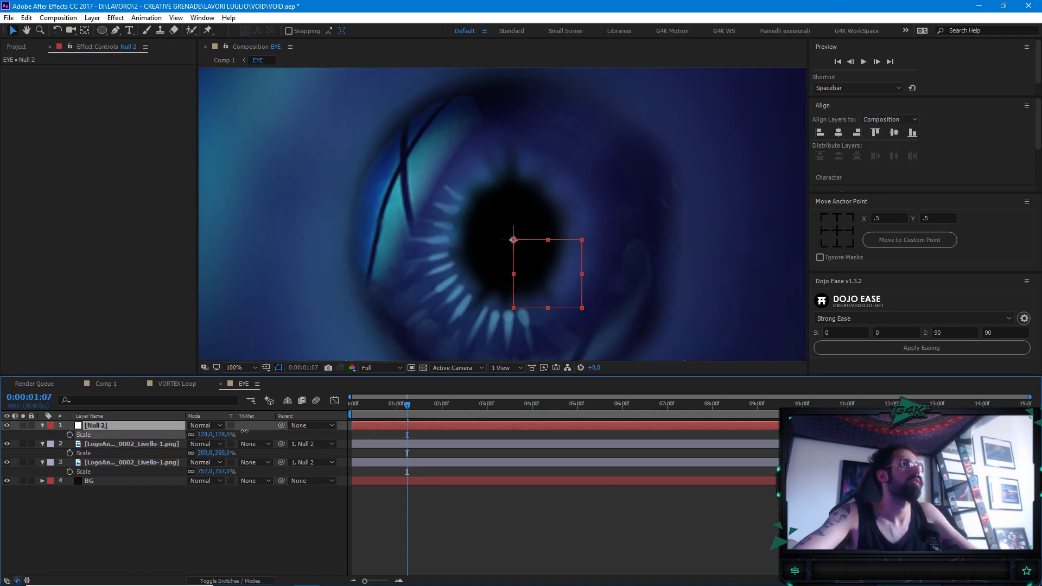
pyautogui.scroll(-4, 497, 242)
pyautogui.scroll(4, 523, 213)
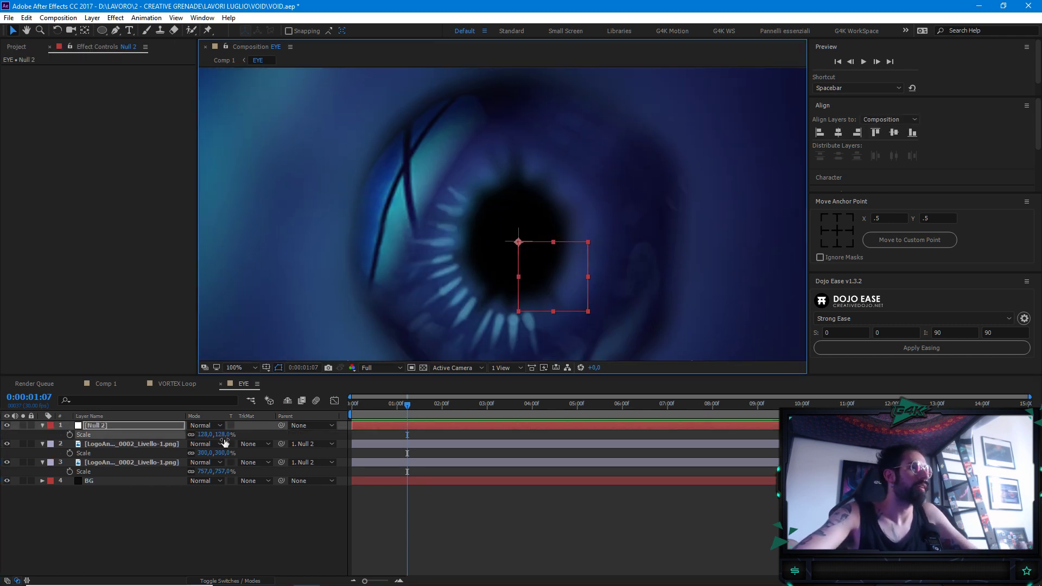
# Set Mask 1 on the upper LogoAnimation layer to a 24-pixel feather and a -10-pixel expansion
pyautogui.click(141, 443)
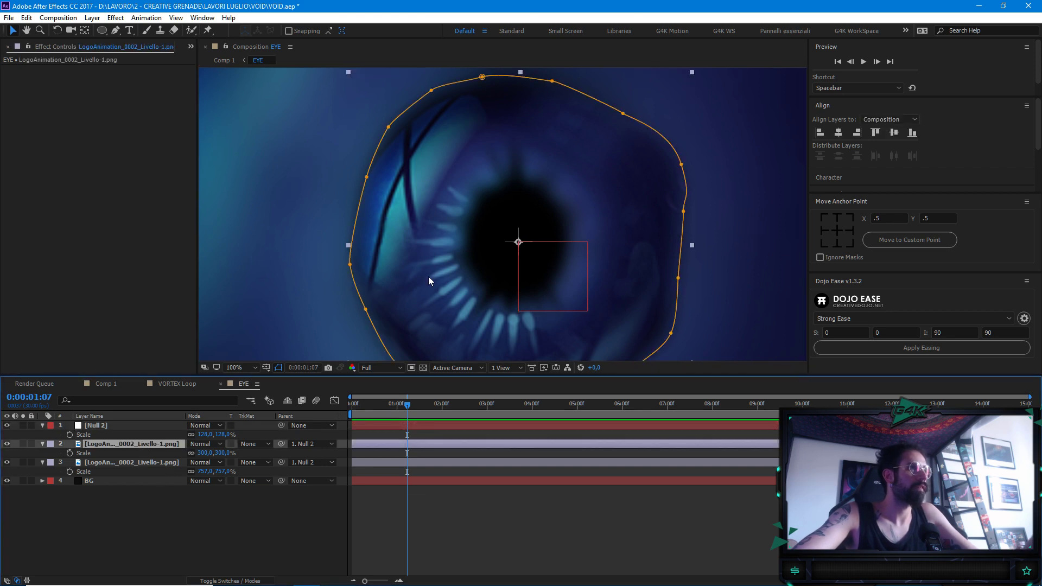
pyautogui.click(121, 465)
pyautogui.click(60, 445)
pyautogui.press('m')
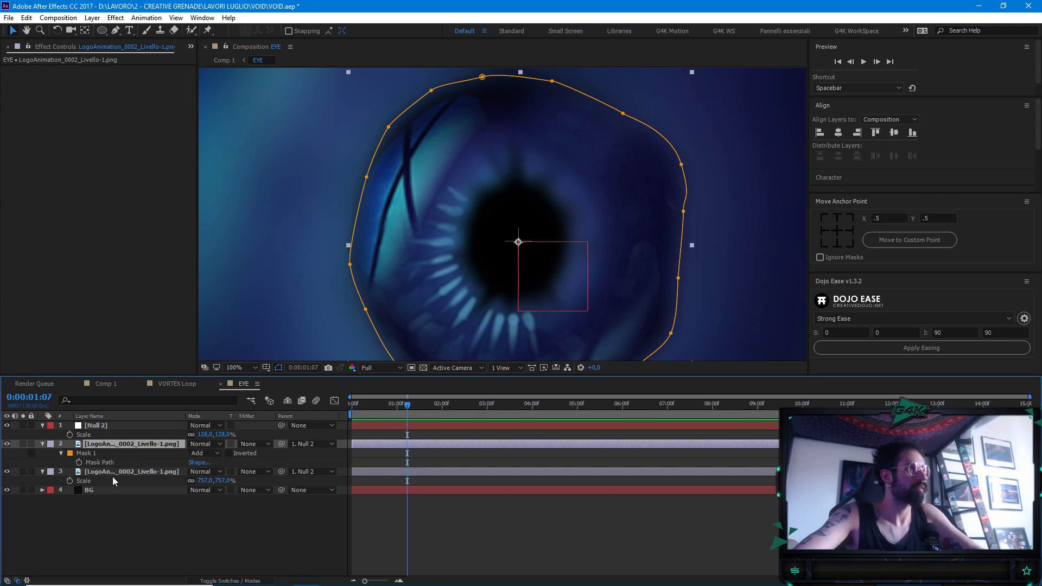
pyautogui.press('m')
pyautogui.press('m')
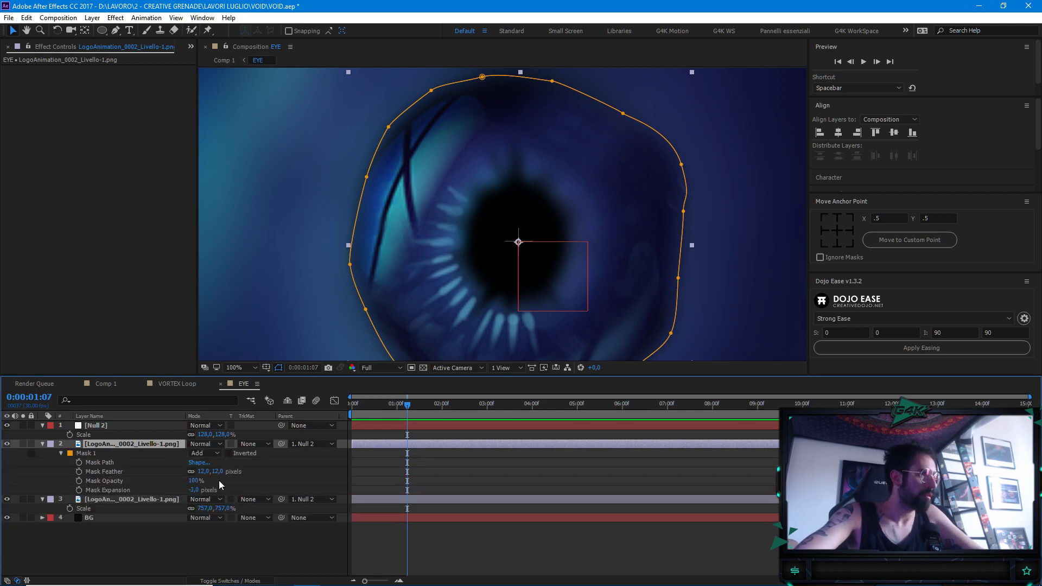
pyautogui.moveTo(217, 472)
pyautogui.mouseDown()
pyautogui.moveTo(189, 490)
pyautogui.moveTo(217, 471)
pyautogui.mouseUp()
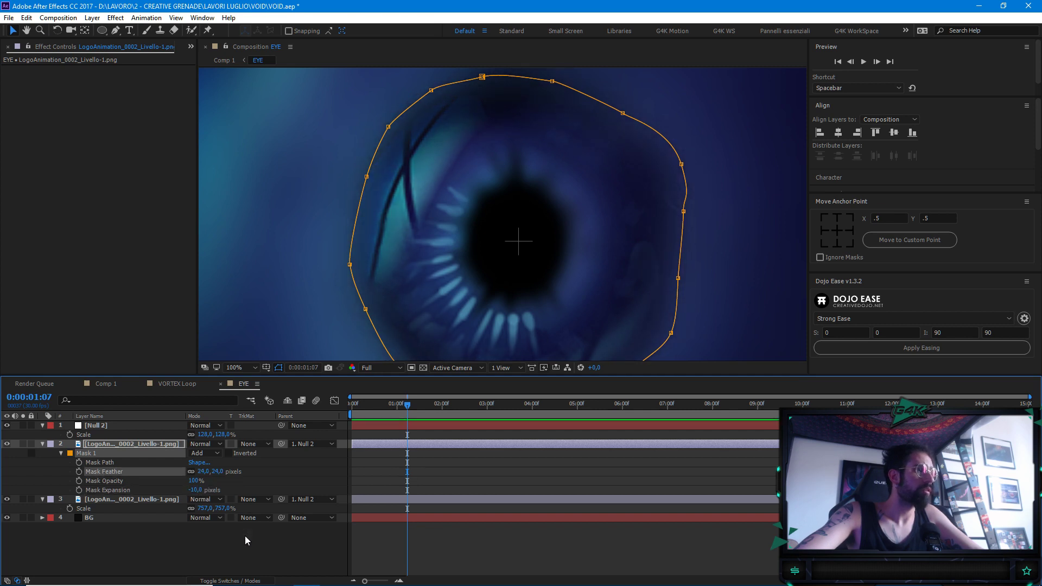
pyautogui.click(245, 532)
pyautogui.scroll(-3, 452, 280)
pyautogui.scroll(1, 451, 281)
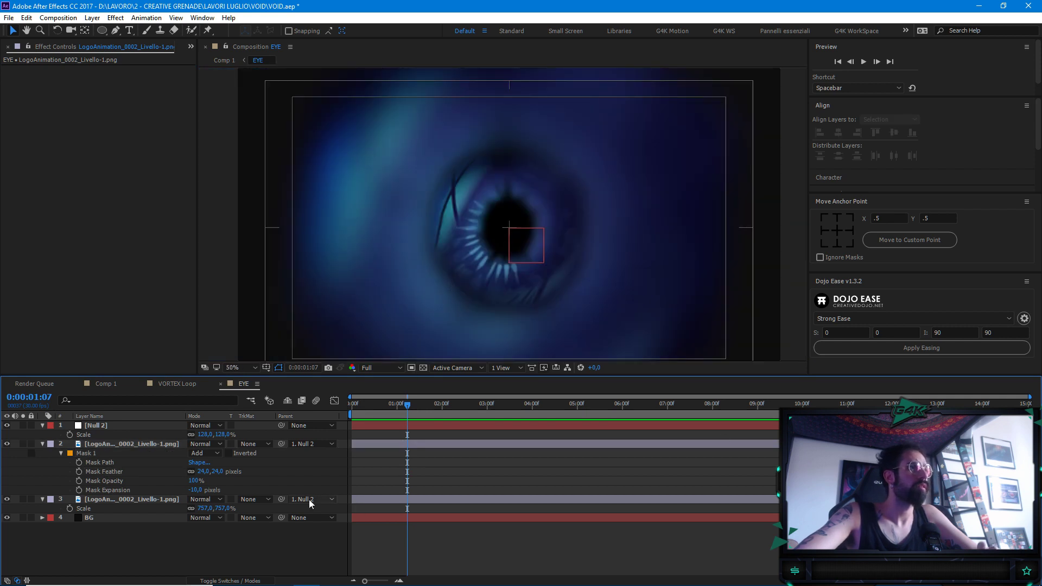
# Return to Comp 1 and examine the updated eye texture on the Element sphere up close and at full-frame size
pyautogui.click(182, 385)
pyautogui.click(102, 386)
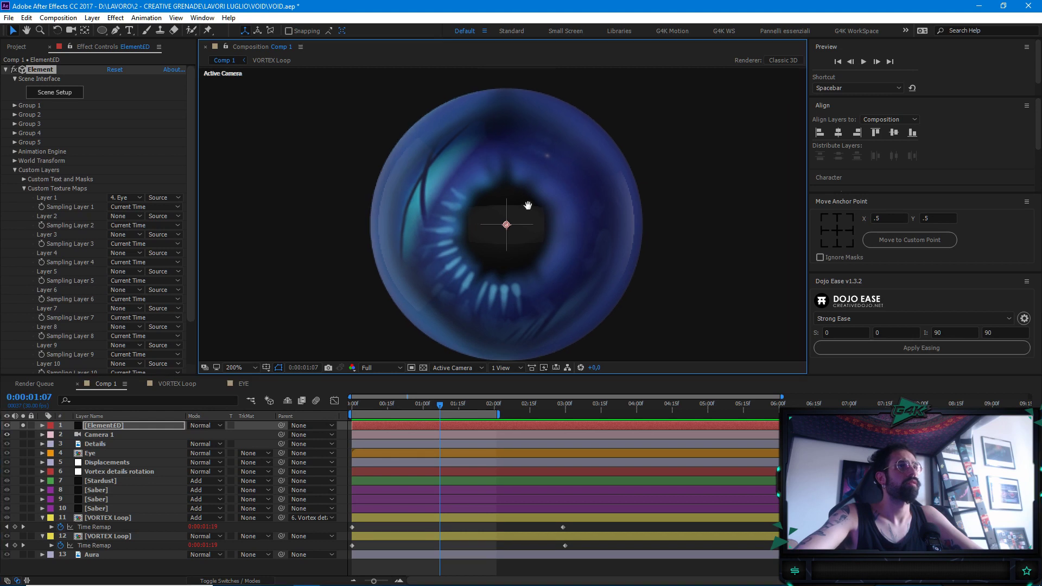
pyautogui.scroll(-3, 500, 224)
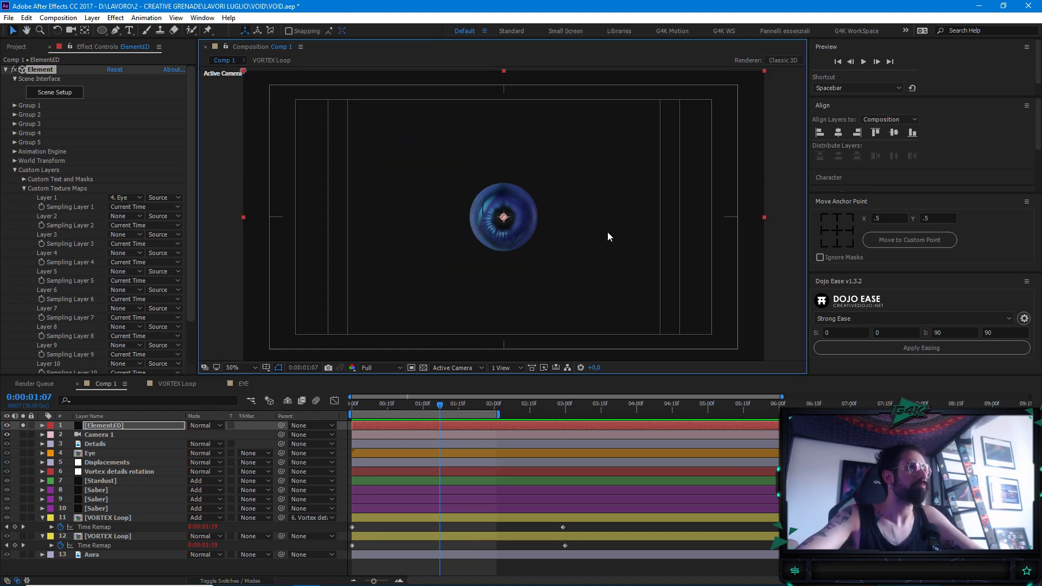
pyautogui.scroll(3, 558, 193)
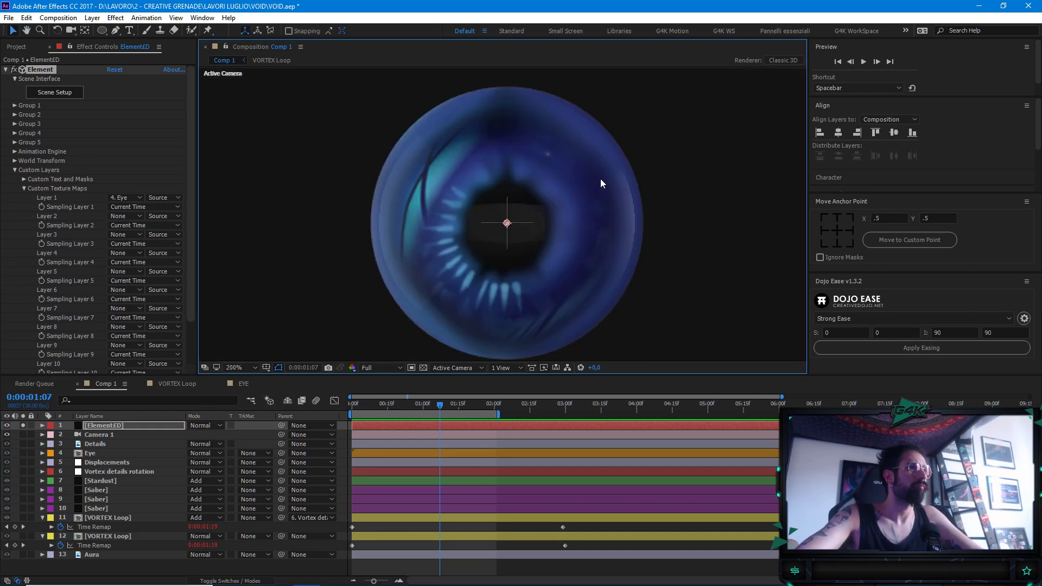
pyautogui.scroll(-2, 601, 178)
pyautogui.click(115, 424)
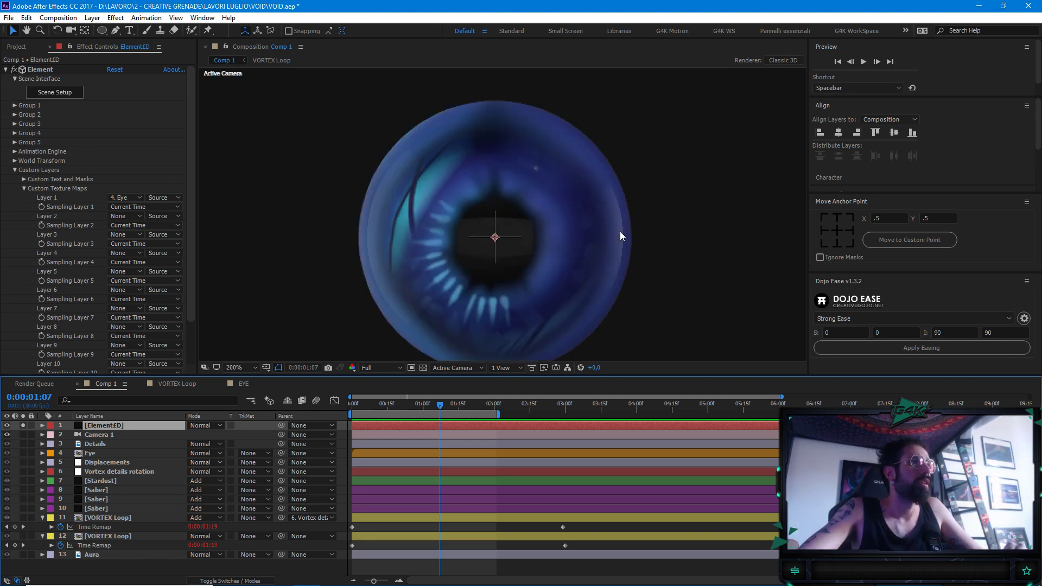
# Examine the eye sphere in close-up and at 100% magnification with the Element effect's texture map settings collapsed
pyautogui.press('.')
pyautogui.click(24, 188)
pyautogui.scroll(-2, 575, 242)
pyautogui.scroll(2, 575, 244)
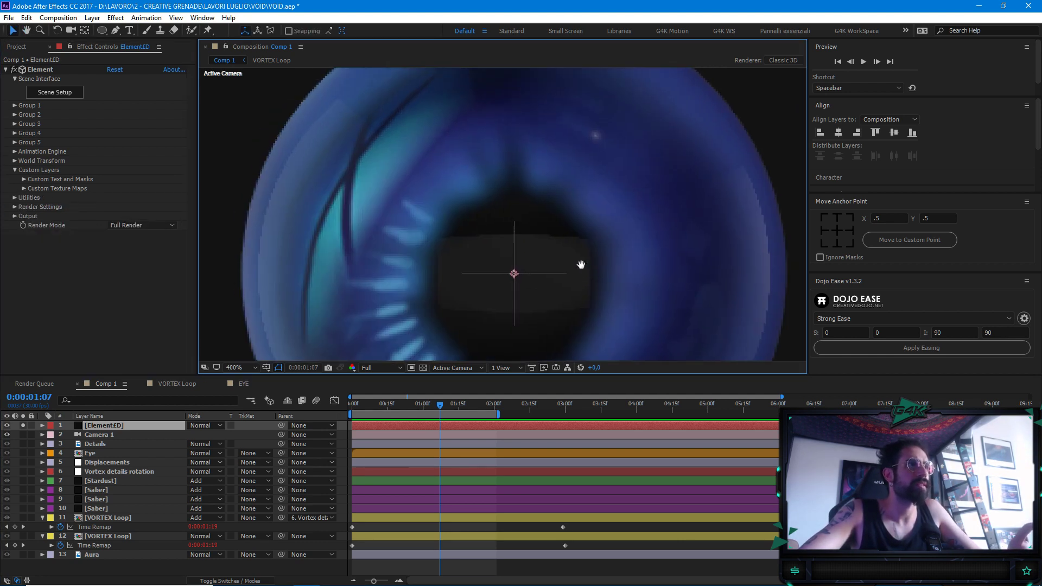
pyautogui.scroll(-1, 579, 255)
pyautogui.press('h')
pyautogui.moveTo(574, 239); pyautogui.dragTo(573, 211)
pyautogui.press('v')
pyautogui.click(107, 444)
pyautogui.click(111, 435)
pyautogui.click(129, 425)
pyautogui.scroll(-4, 441, 207)
pyautogui.scroll(2, 441, 207)
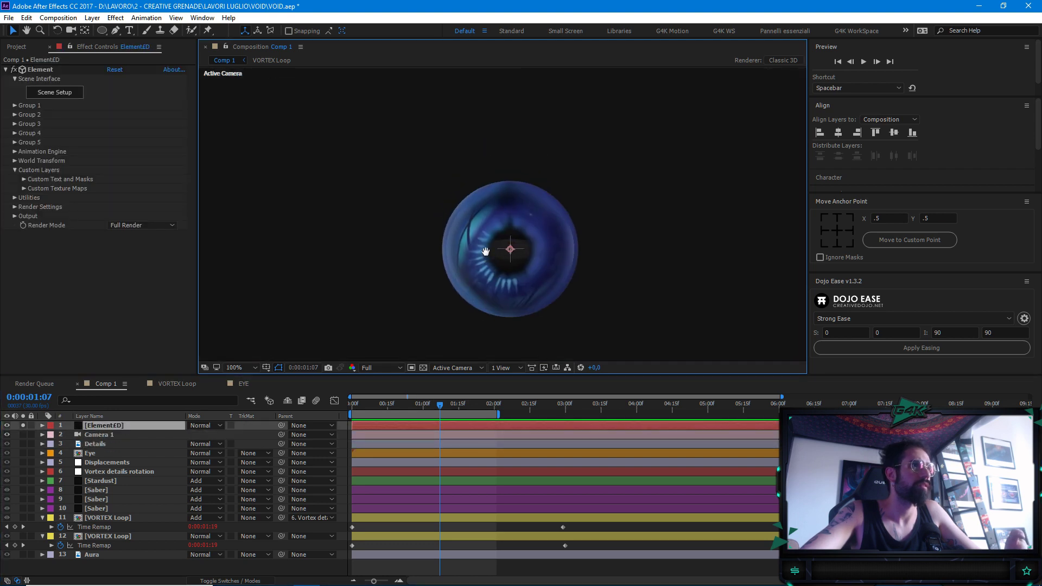
# Create a group null for Group 1 from the Element effect's Group Utilities
pyautogui.click(15, 169)
pyautogui.click(15, 106)
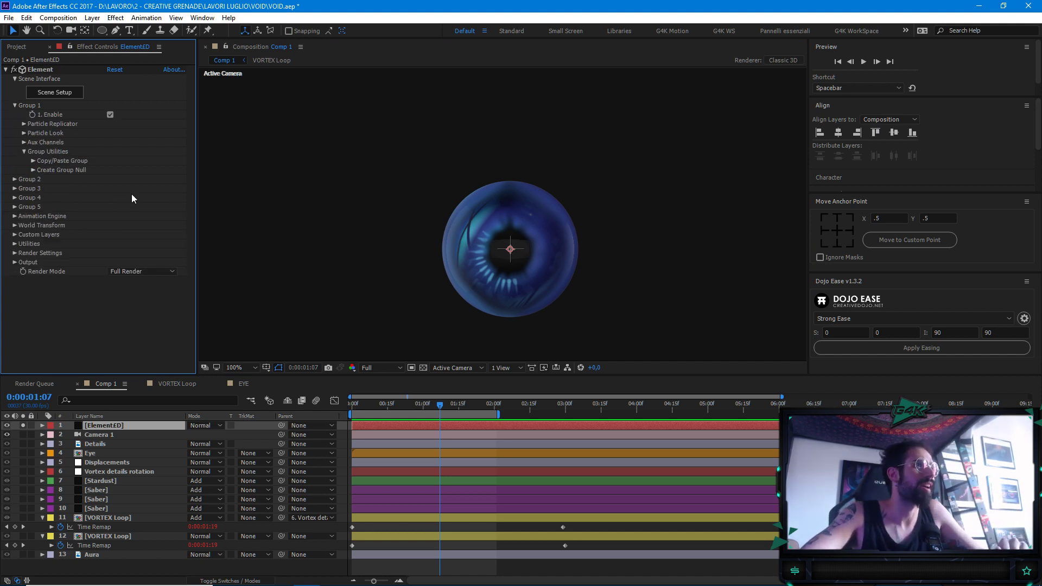
pyautogui.click(23, 143)
pyautogui.click(23, 143)
pyautogui.click(24, 133)
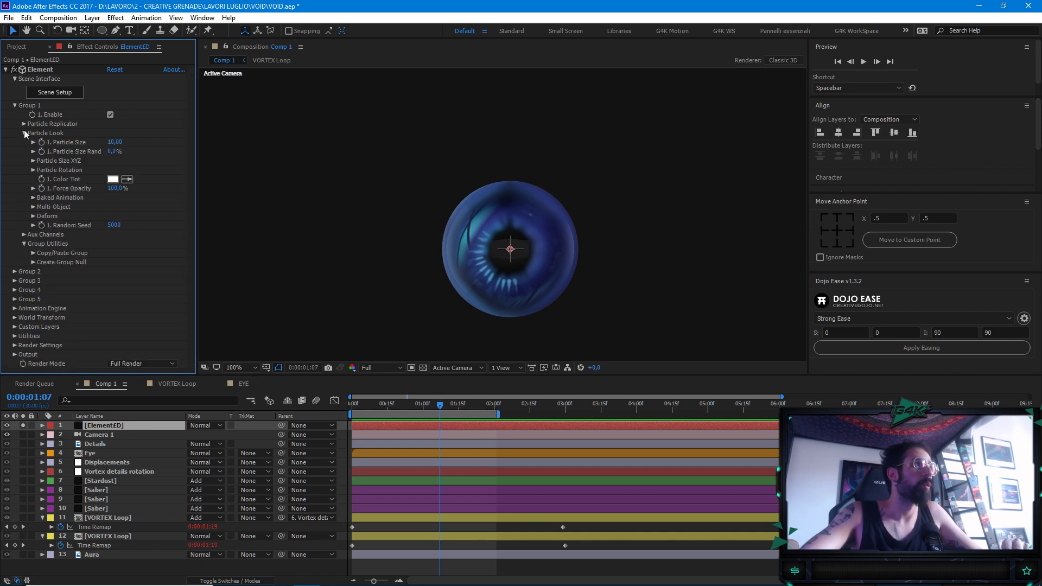
pyautogui.click(24, 133)
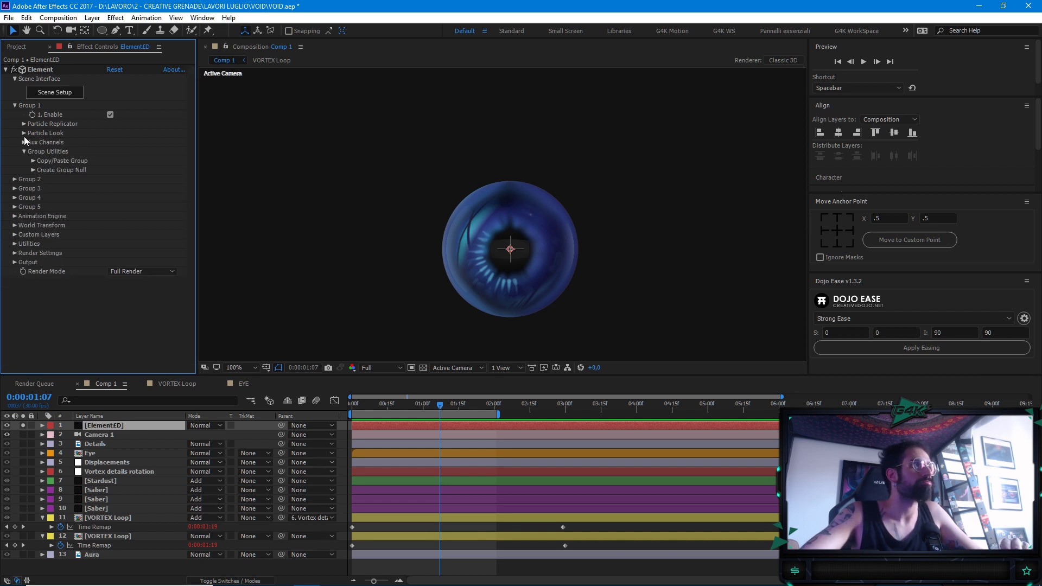
pyautogui.click(33, 170)
pyautogui.click(63, 187)
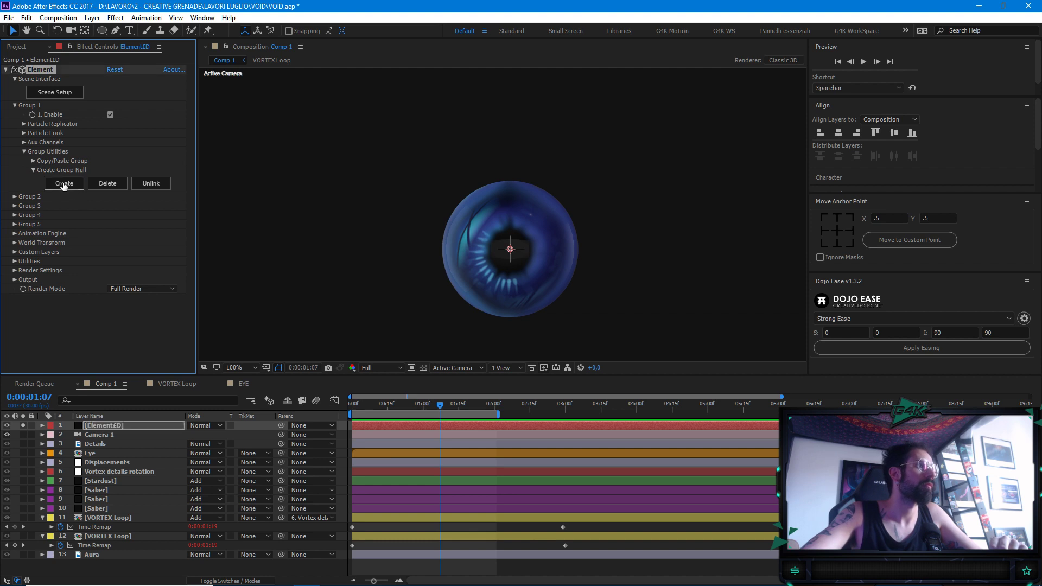
# Rename the new group null layer as Eye Control
pyautogui.click(109, 428)
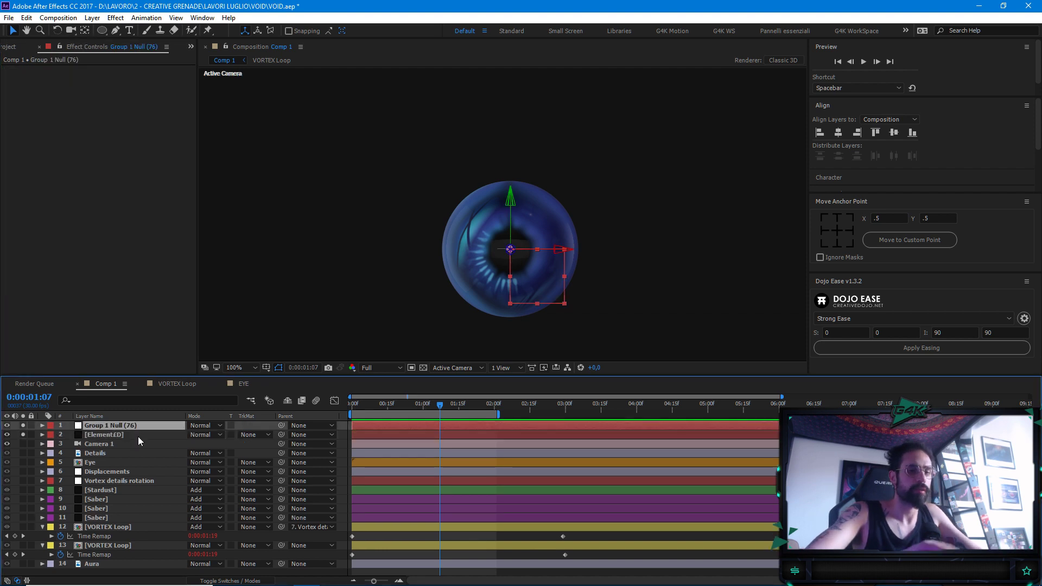
pyautogui.press('Return')
pyautogui.write('E')
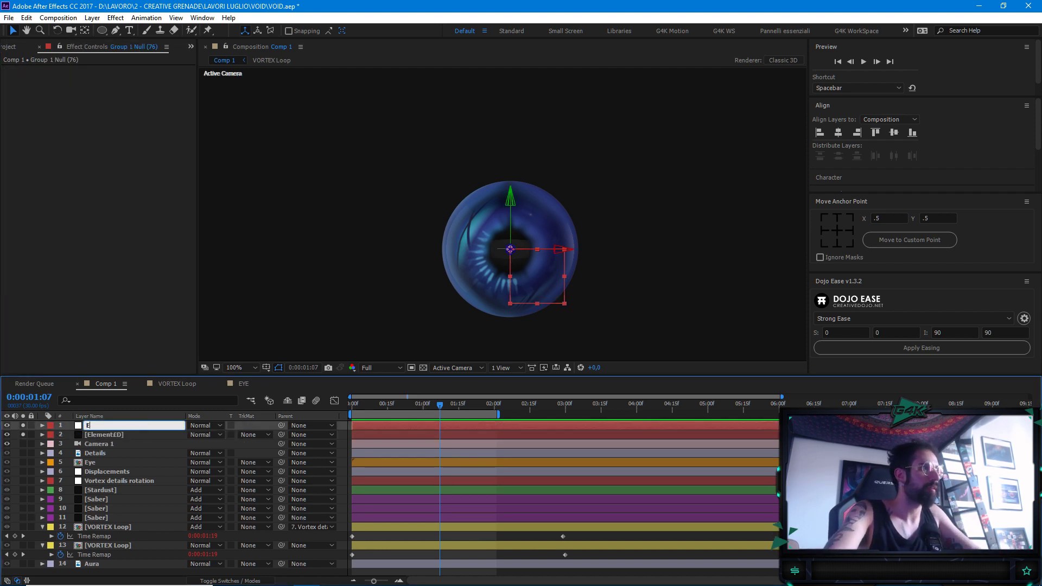
pyautogui.write('ye Control')
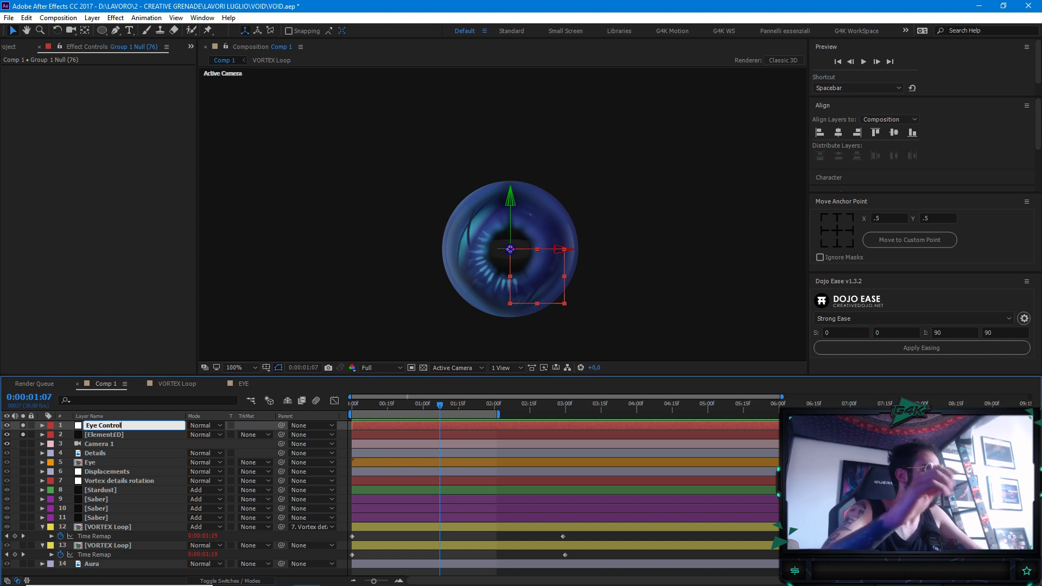
pyautogui.press('Return')
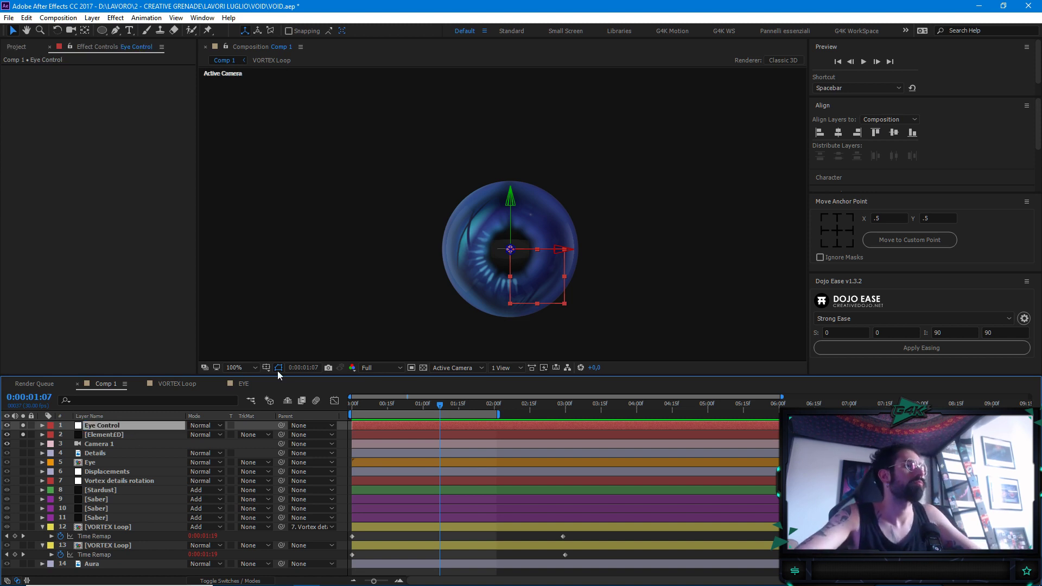
# Try rotating the eye sphere with the Eye Control null's rotation properties
pyautogui.press('r')
pyautogui.moveTo(206, 453); pyautogui.dragTo(208, 462)
pyautogui.press(',')
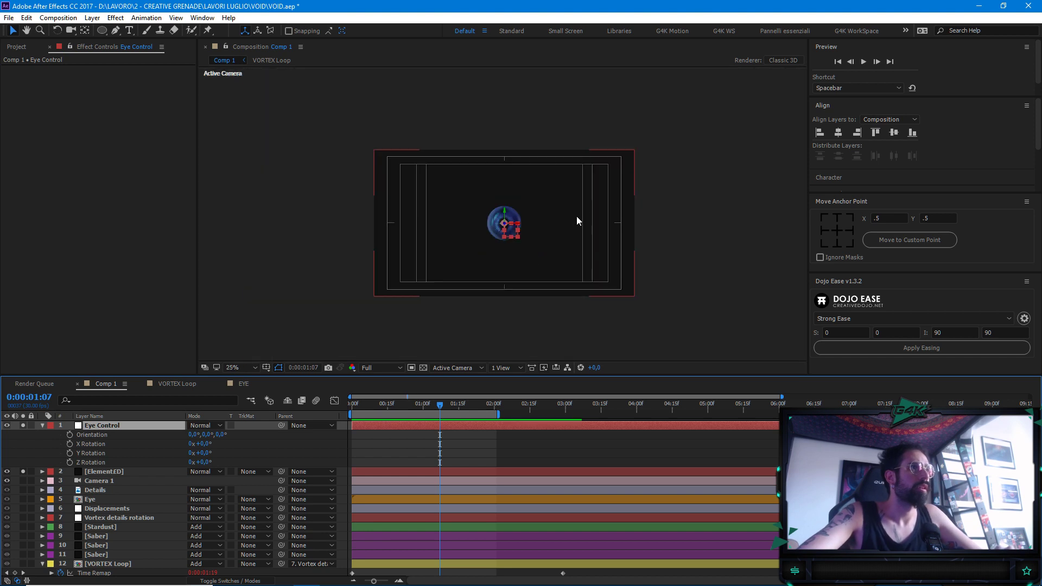
pyautogui.click(42, 425)
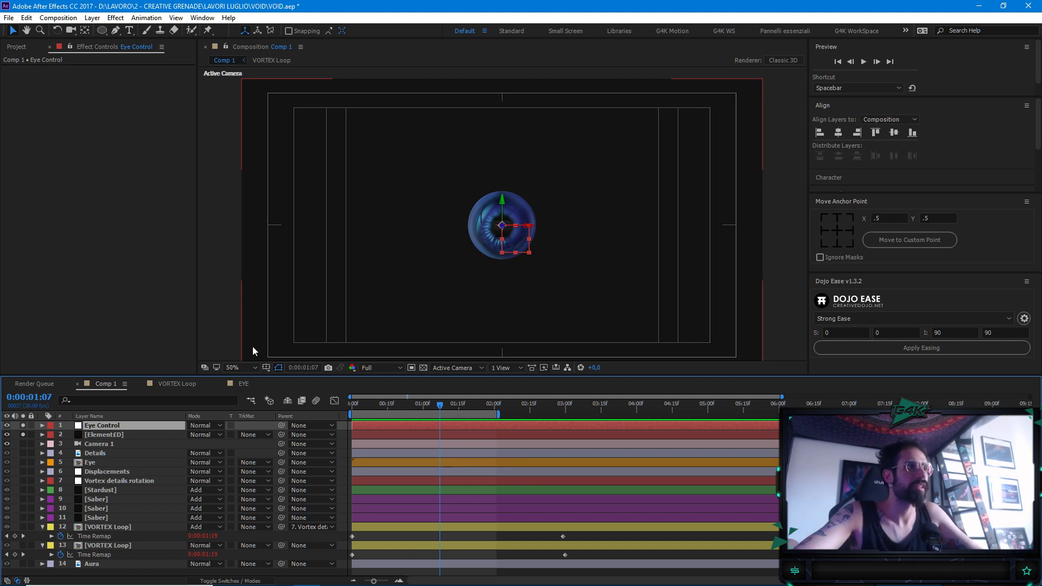
# Turn off solo for the Eye Control and Element layers and hide the old Eye layer
pyautogui.moveTo(23, 426); pyautogui.dragTo(22, 431)
pyautogui.press(',')
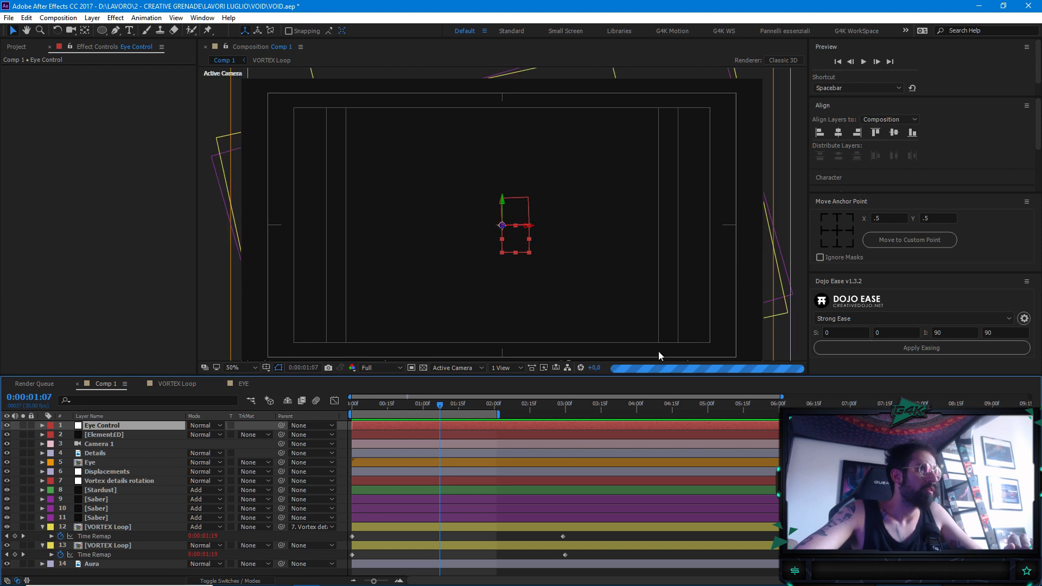
pyautogui.press('.')
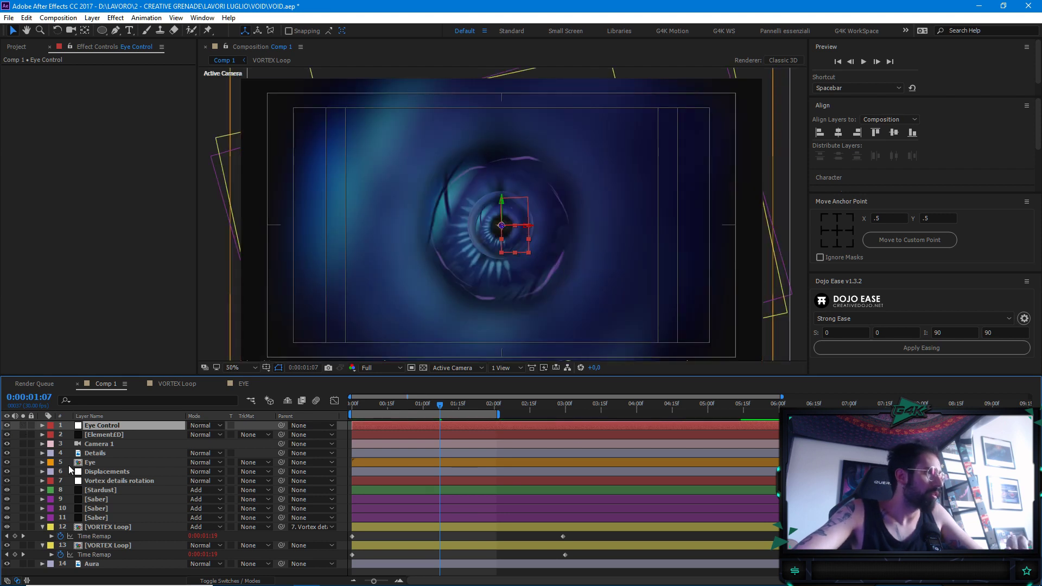
pyautogui.click(7, 462)
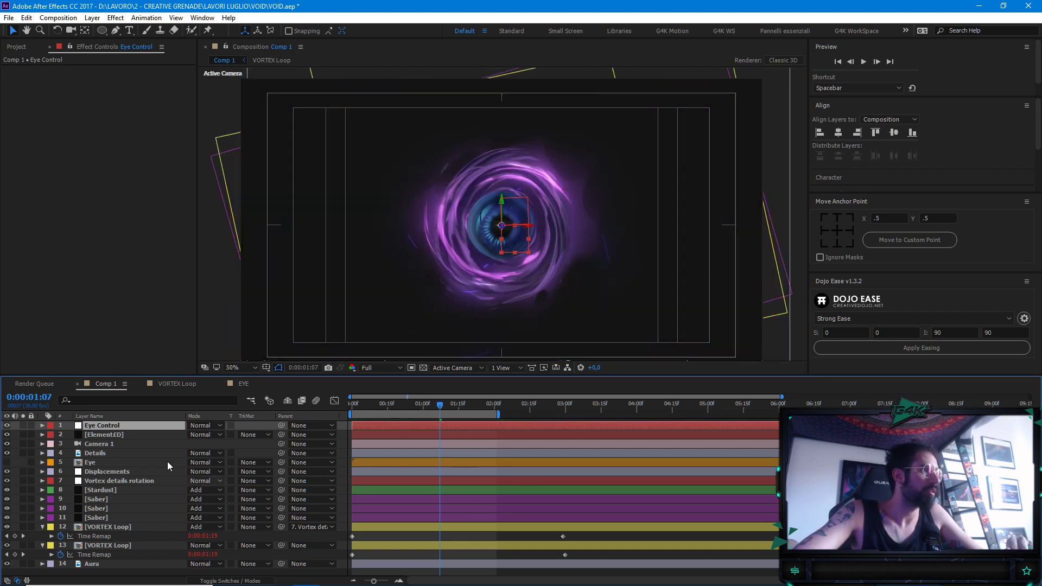
# Give the Eye Control and Element layers a brown label and move them below both VORTEX Loop layers, just above Aura
pyautogui.click(112, 434)
pyautogui.keyDown('shift'); pyautogui.click(108, 426); pyautogui.keyUp('shift')
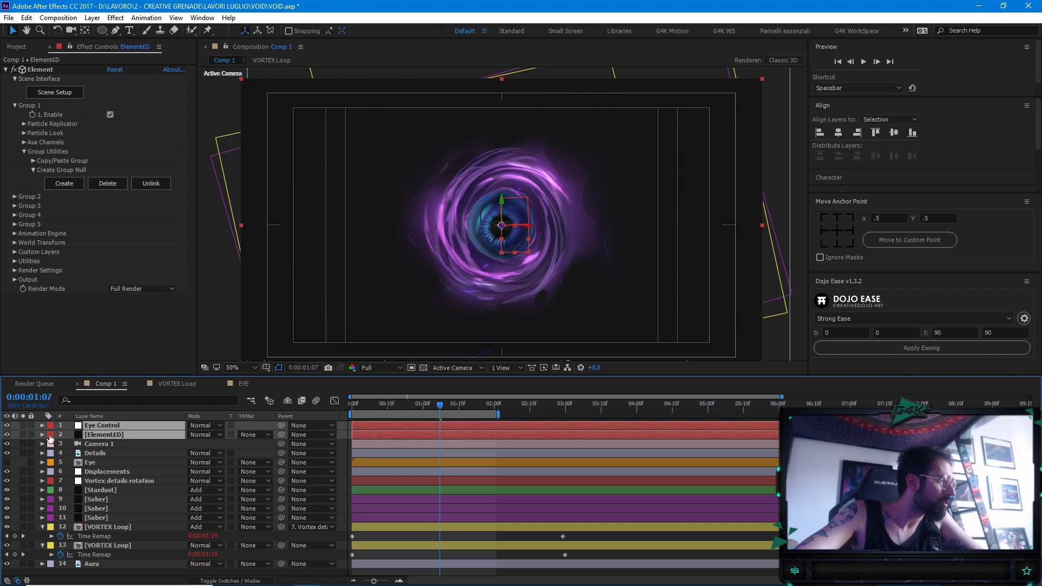
pyautogui.click(51, 434)
pyautogui.click(115, 389)
pyautogui.moveTo(118, 434); pyautogui.dragTo(133, 549)
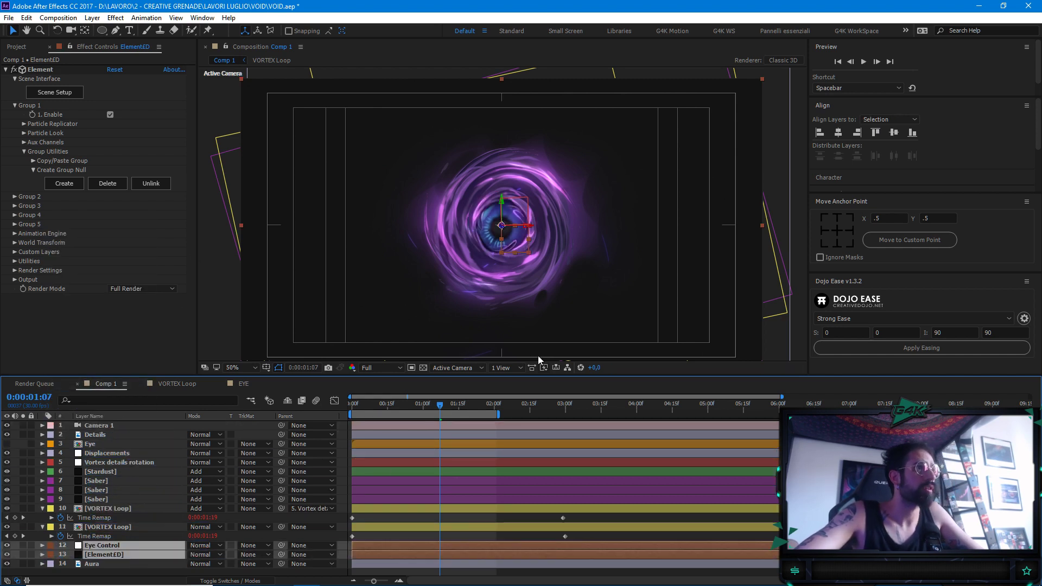
# Set the scale of the Eye Control null to 75% to shrink the eye inside the vortex
pyautogui.press('/')
pyautogui.press('.')
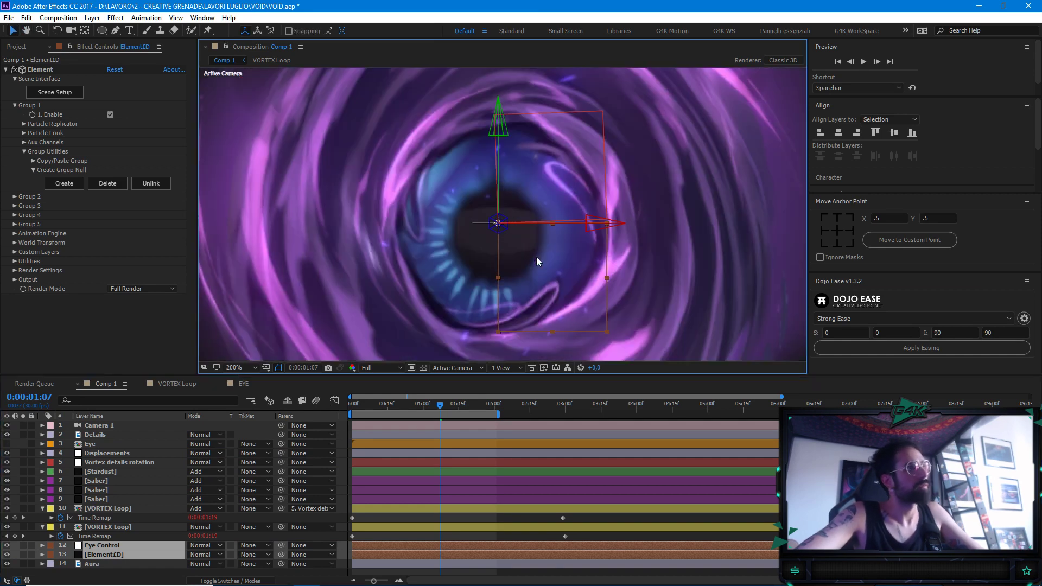
pyautogui.click(117, 529)
pyautogui.click(123, 546)
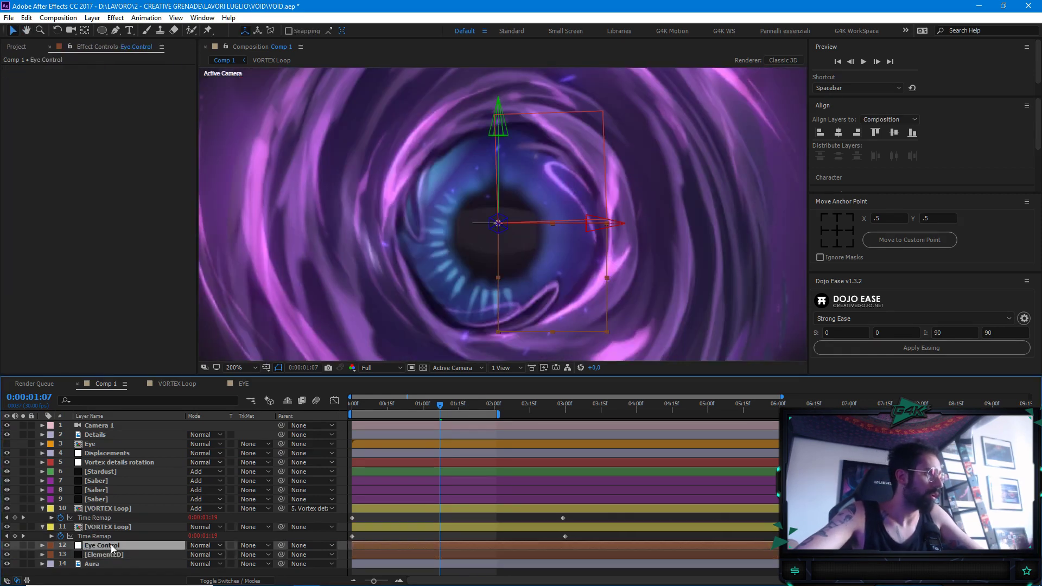
pyautogui.press('s')
pyautogui.moveTo(237, 555); pyautogui.dragTo(223, 554)
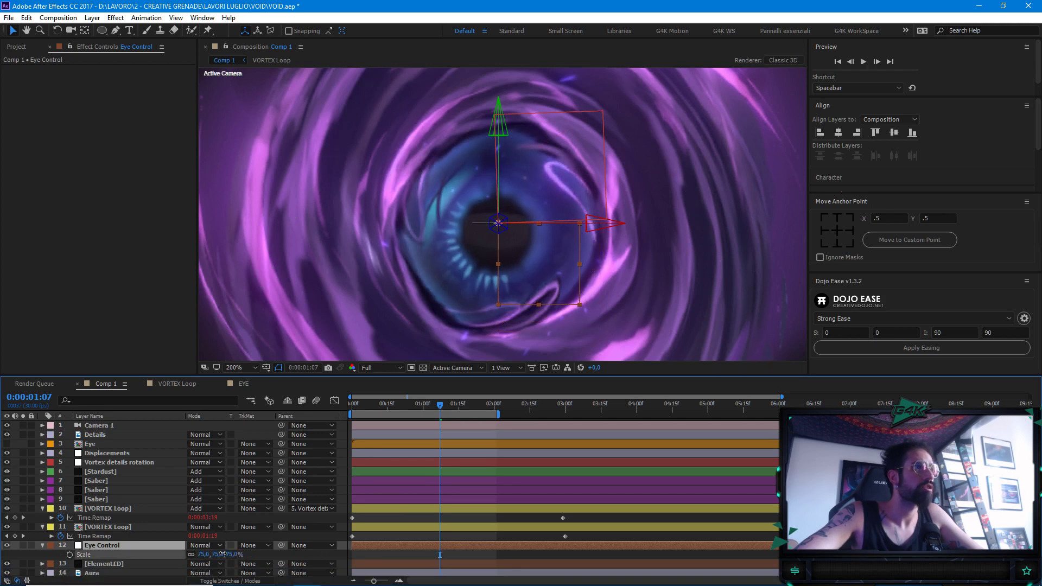
pyautogui.scroll(-2, 410, 321)
pyautogui.moveTo(590, 197); pyautogui.dragTo(625, 188)
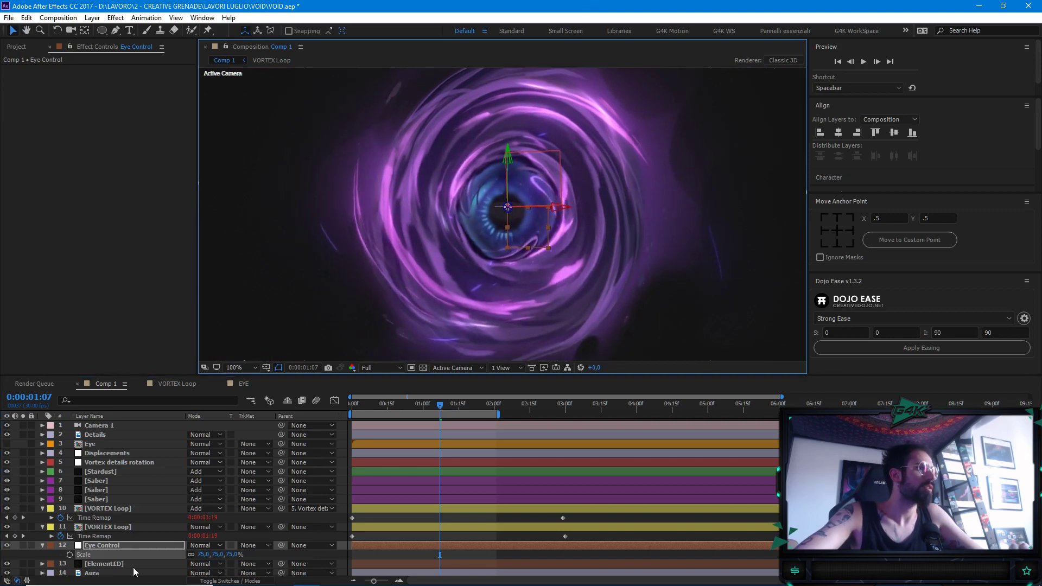
# Try tilting the Eye Control null to about -11° on X and -9° on Y, and reset both rotations to 0°
pyautogui.click(126, 549)
pyautogui.press('r')
pyautogui.moveTo(205, 571)
pyautogui.mouseDown()
pyautogui.moveTo(215, 567)
pyautogui.moveTo(183, 560)
pyautogui.moveTo(207, 563)
pyautogui.moveTo(197, 558)
pyautogui.mouseUp()
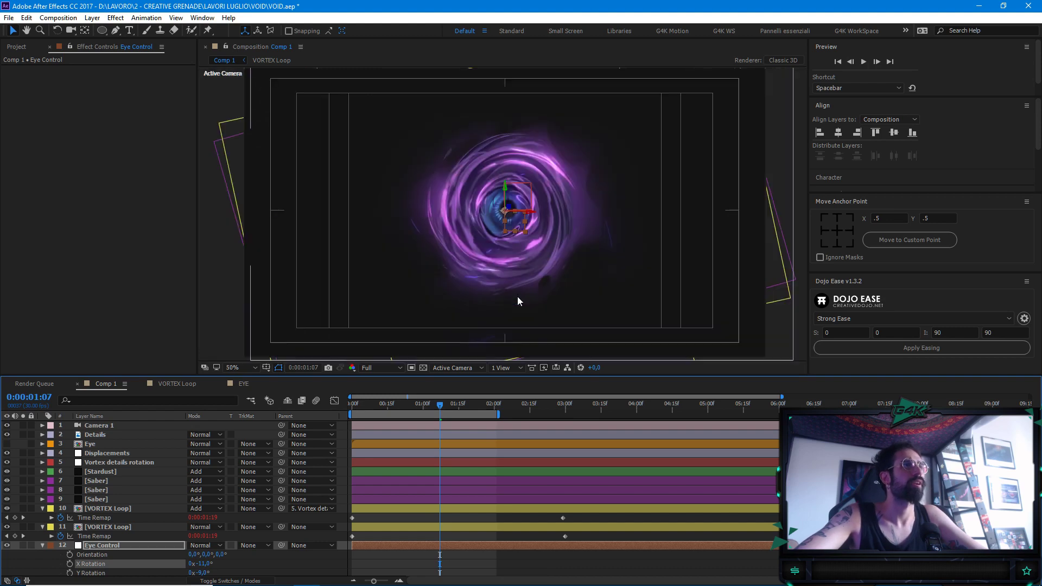
pyautogui.click(203, 564)
pyautogui.write('0')
pyautogui.press('Return')
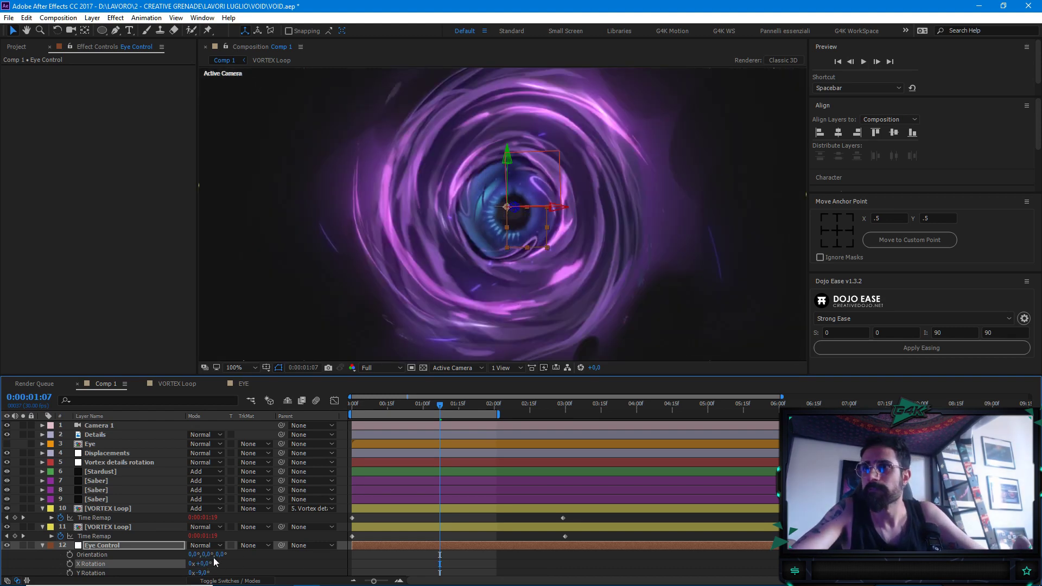
pyautogui.moveTo(561, 262); pyautogui.dragTo(555, 272)
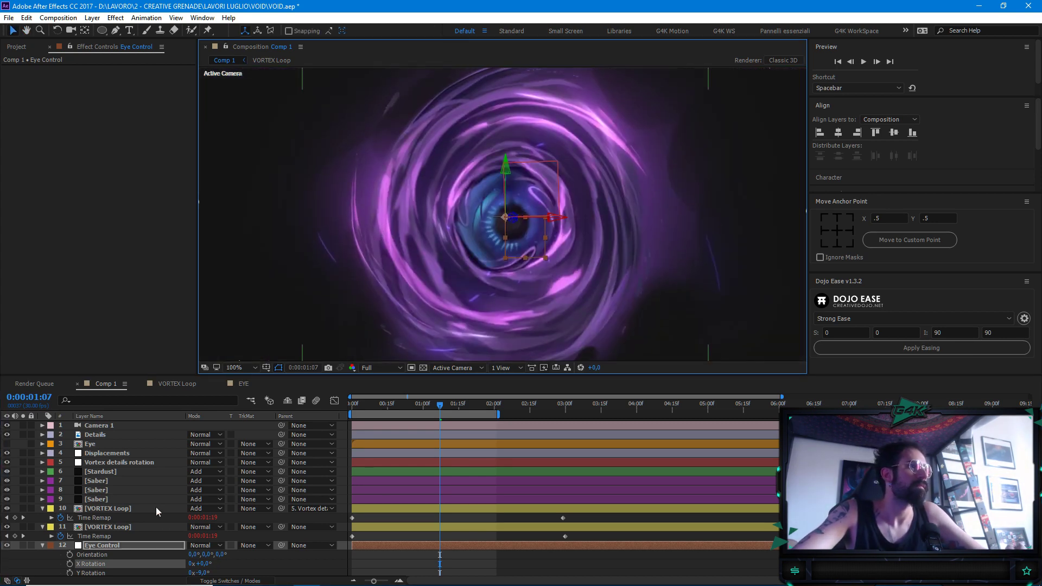
pyautogui.click(209, 572)
pyautogui.write('0')
pyautogui.press('Return')
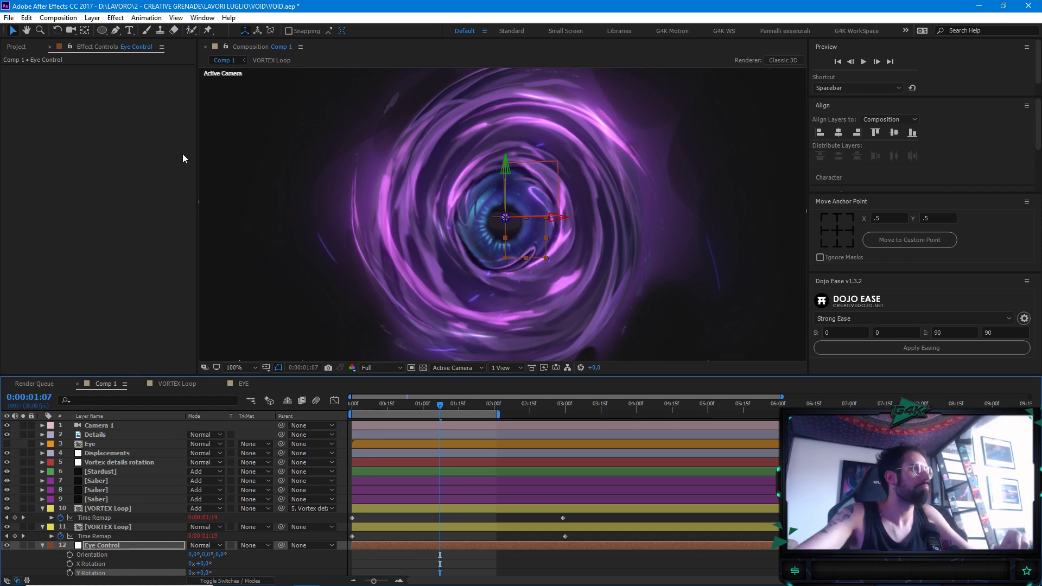
# Search the effects for "light w" with the Element layer selected
pyautogui.scroll(-2, 113, 523)
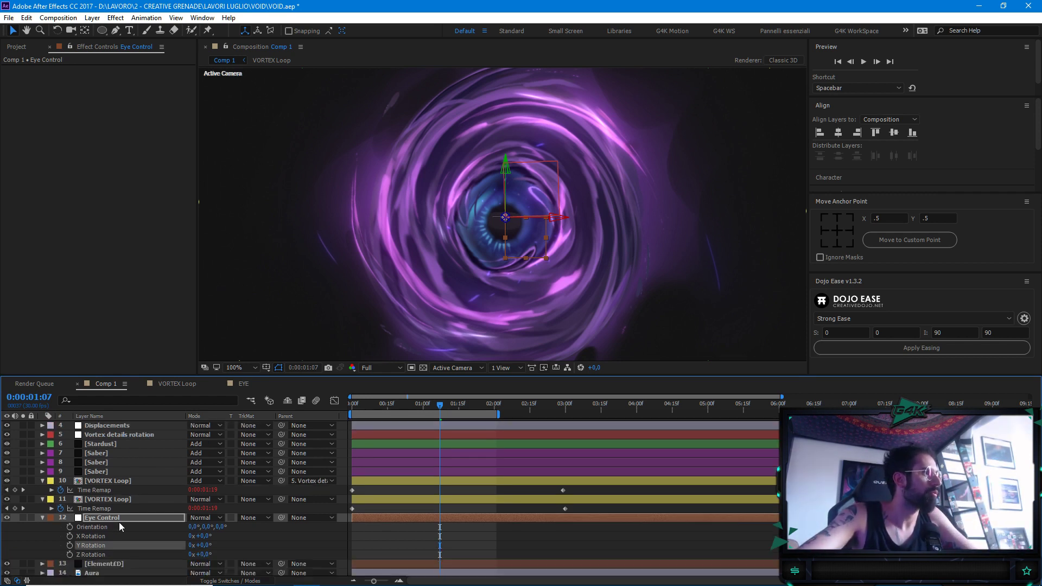
pyautogui.click(116, 565)
pyautogui.hotkey('ctrl', 'space')
pyautogui.write('li')
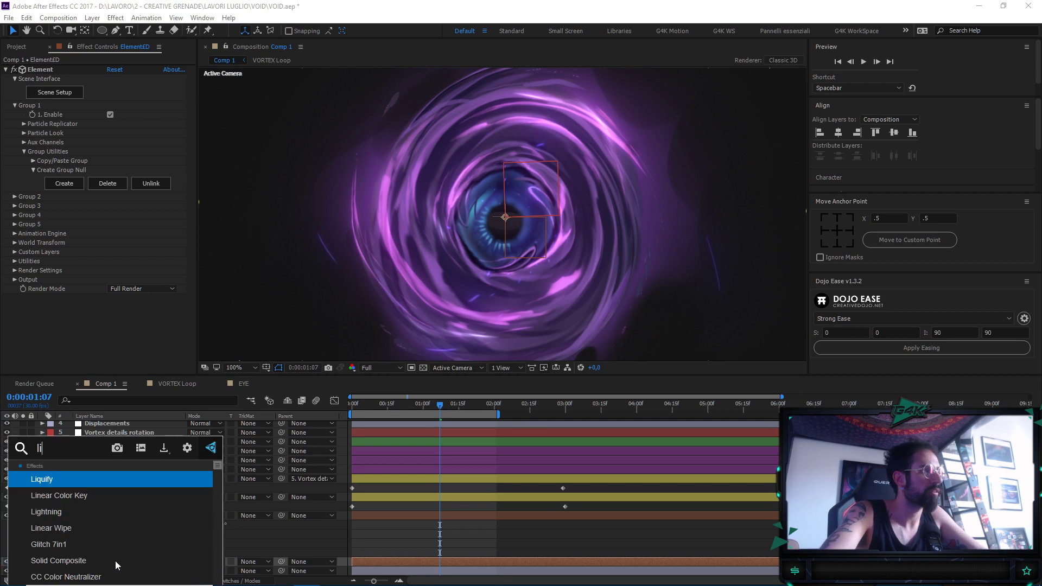
pyautogui.write('ght w')
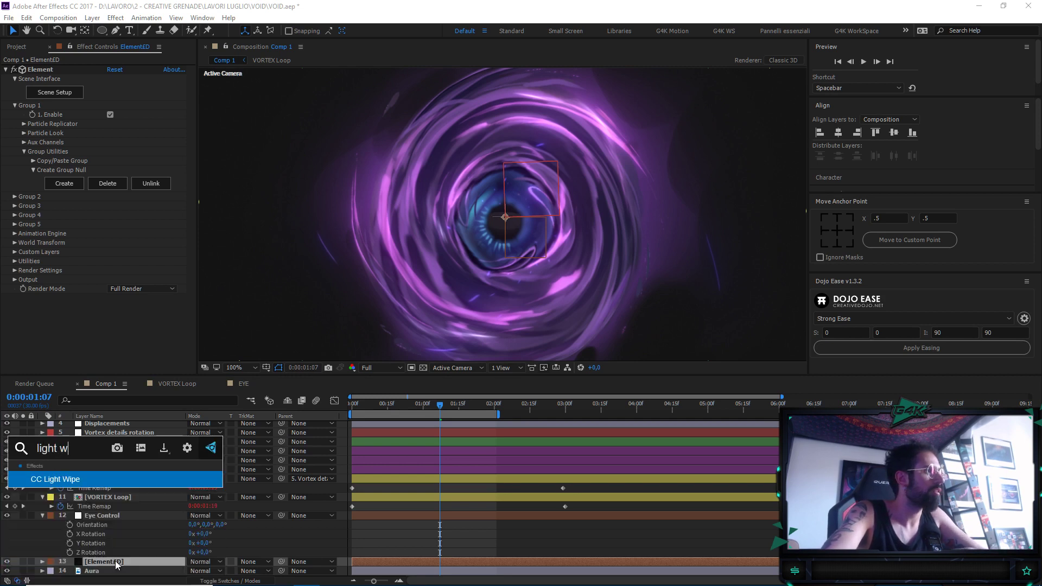
pyautogui.press('BackSpace')
pyautogui.press('BackSpace')
pyautogui.press('BackSpace')
pyautogui.press('BackSpace')
pyautogui.press('BackSpace')
pyautogui.press('BackSpace')
pyautogui.press('BackSpace')
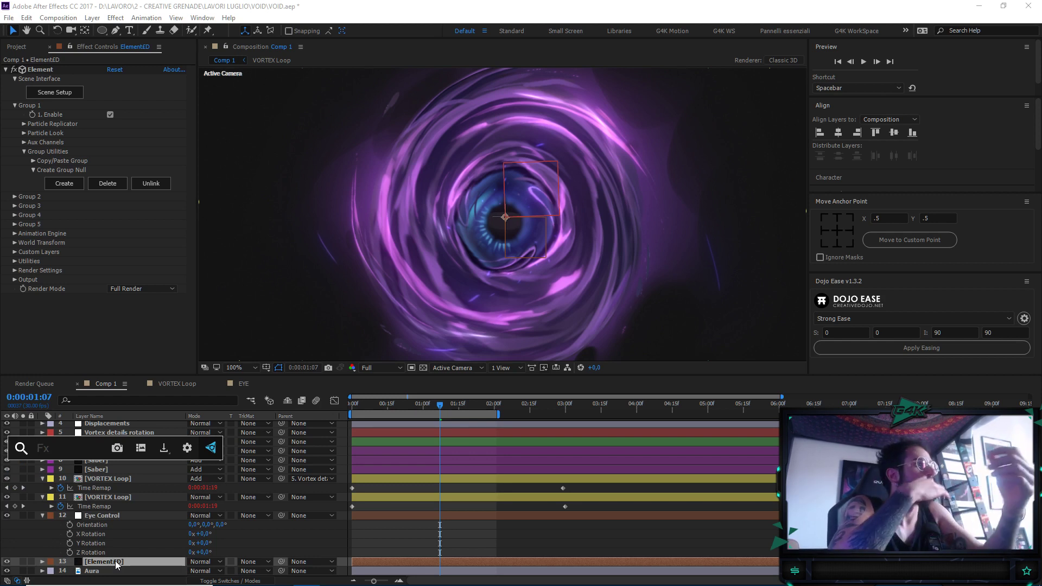
pyautogui.click(106, 356)
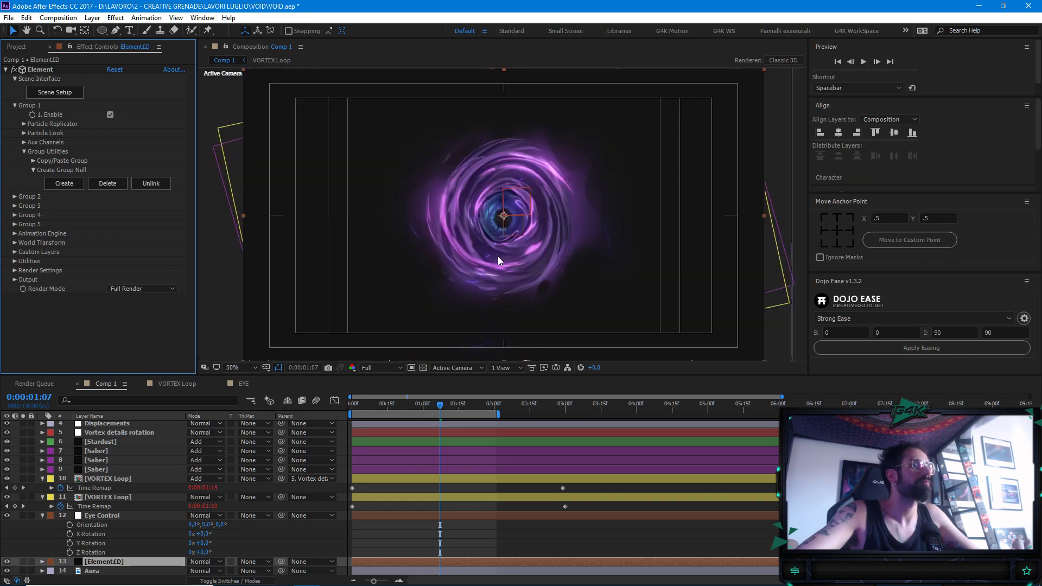
# Set the end of Comp 1's work area to 0:00:04:00 and preview the animation
pyautogui.click(341, 415)
pyautogui.press('Home')
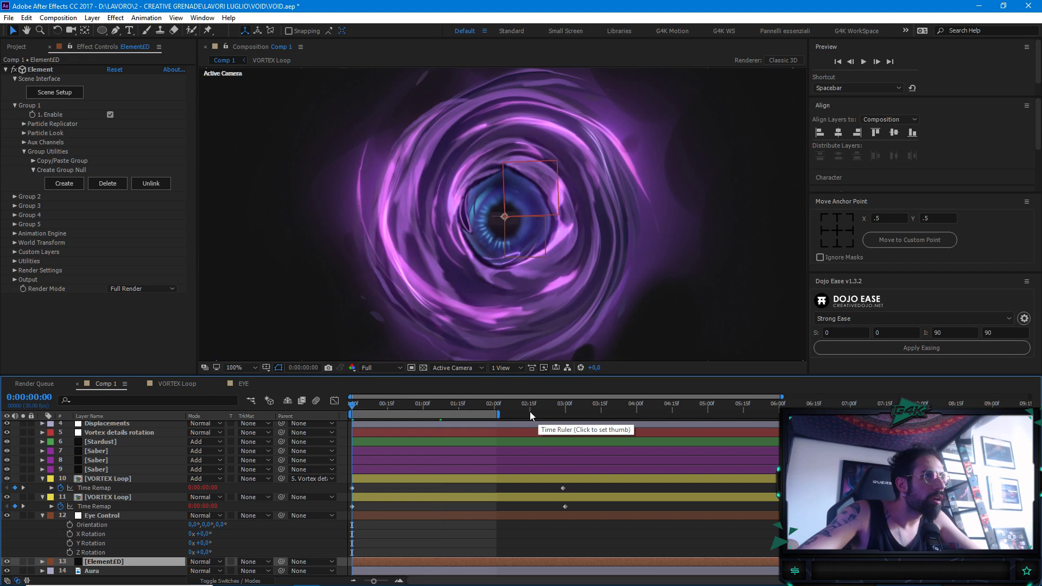
pyautogui.click(637, 409)
pyautogui.press('n')
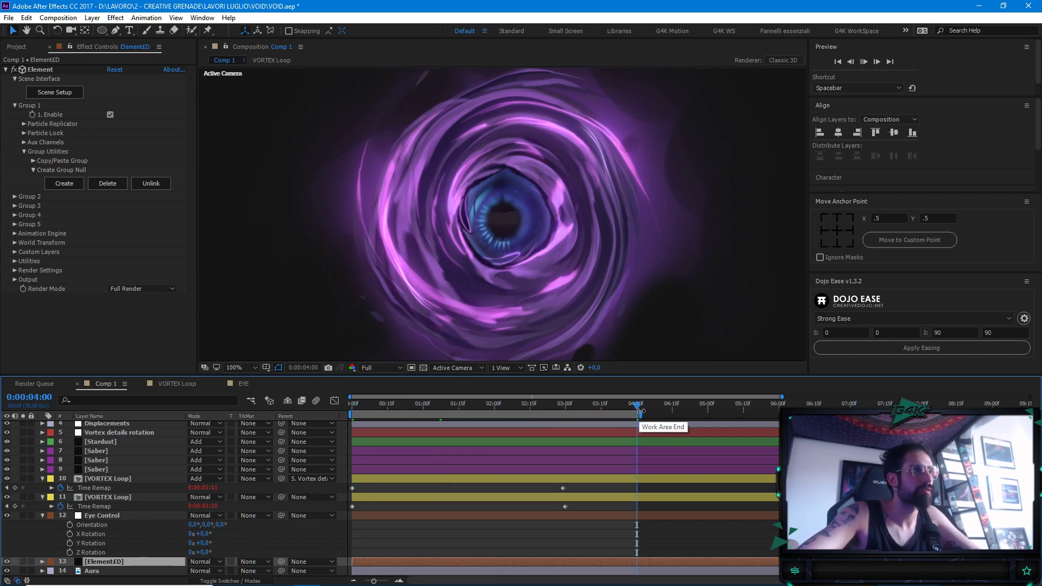
pyautogui.press('space')
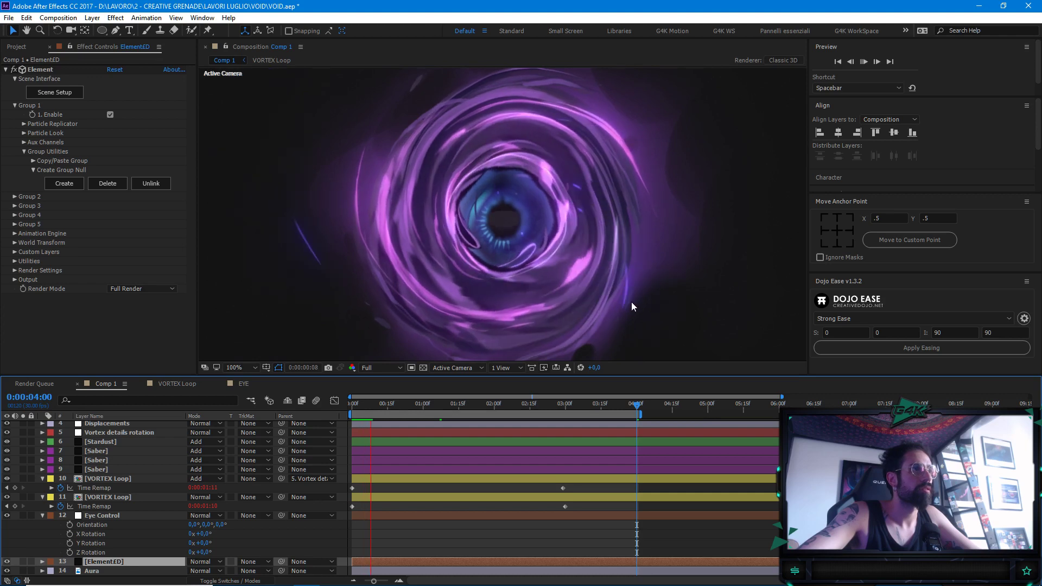
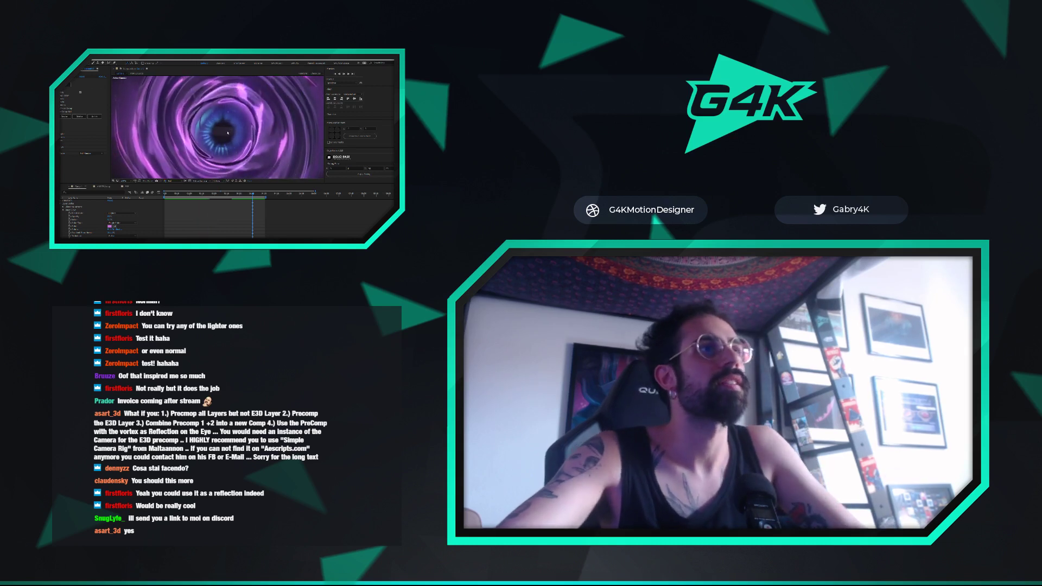
pyautogui.press('space')
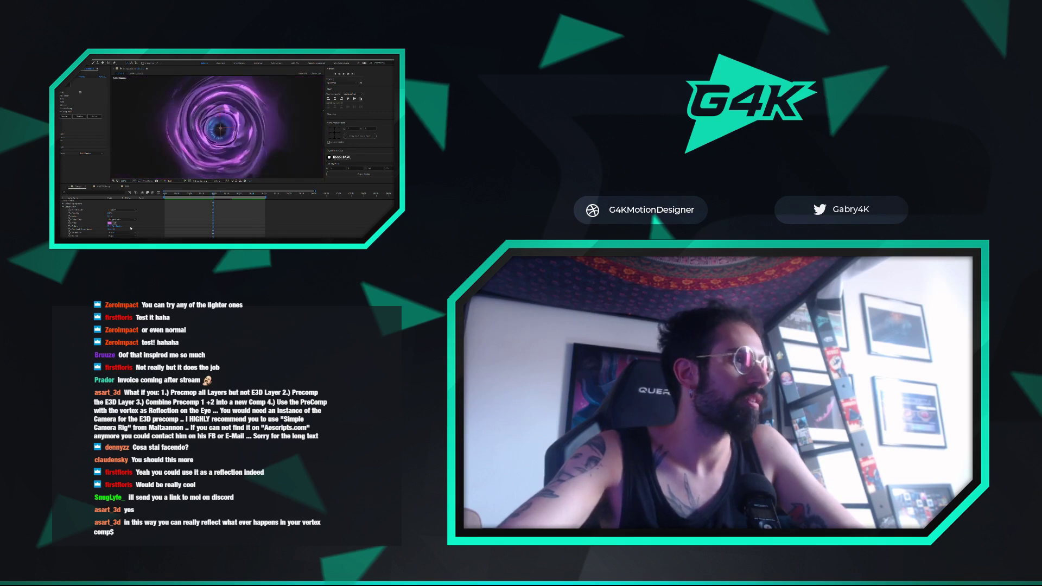
# Move the current time in Comp 1 to 0:00:01:02 and switch to the LogoAnimation.psd artwork in Photoshop
pyautogui.scroll(5, 79, 225)
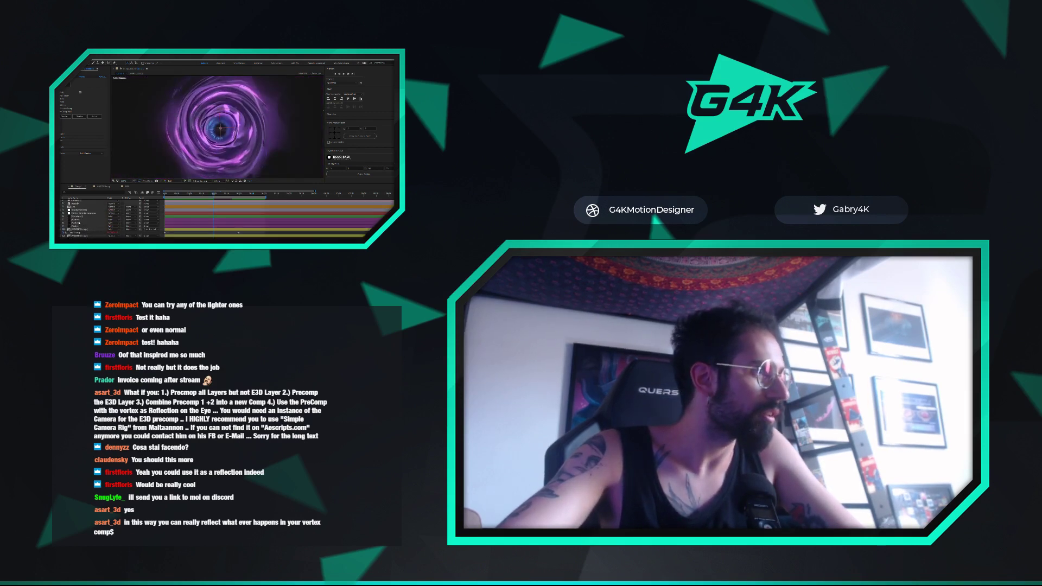
pyautogui.scroll(2, 225, 146)
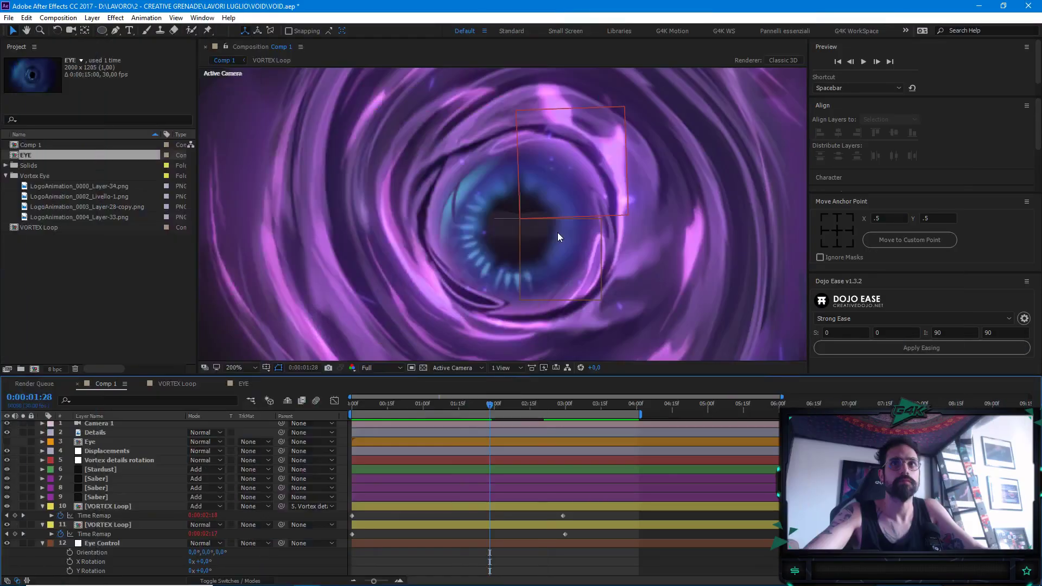
pyautogui.press('F1')
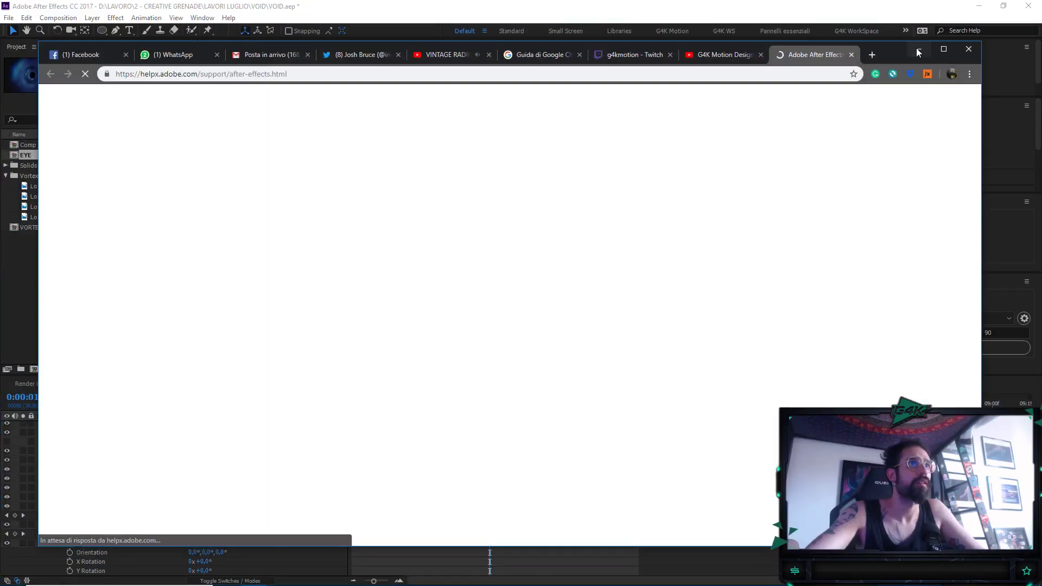
pyautogui.click(916, 48)
pyautogui.moveTo(499, 410); pyautogui.dragTo(428, 406)
pyautogui.click(333, 578)
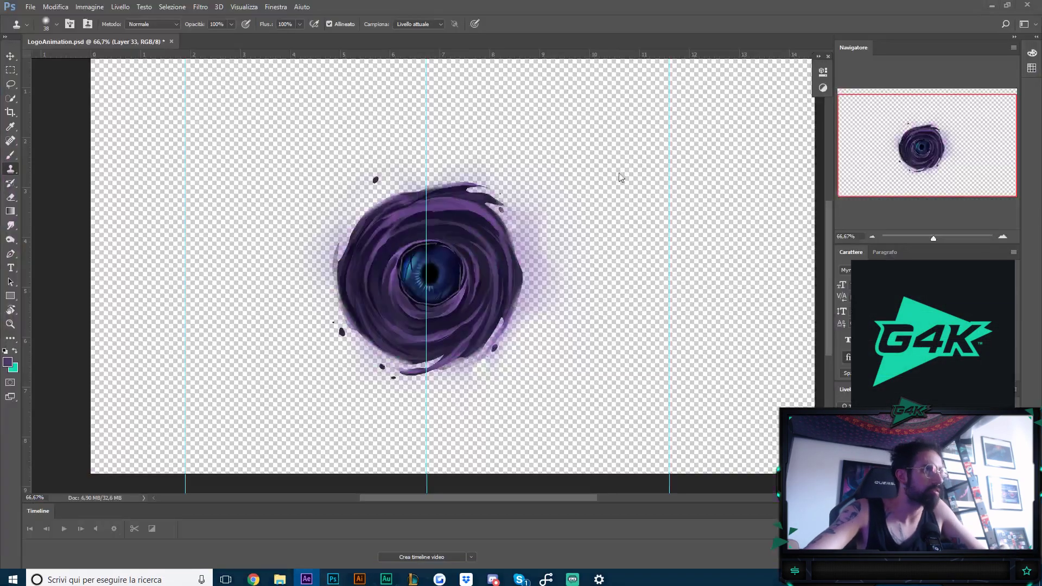
# Clear the blue eye artwork from the centre of the vortex in LogoAnimation.psd
pyautogui.hotkey('ctrl', '+')
pyautogui.hotkey('ctrl', '+')
pyautogui.hotkey('ctrl', '+')
pyautogui.hotkey('ctrl', '+')
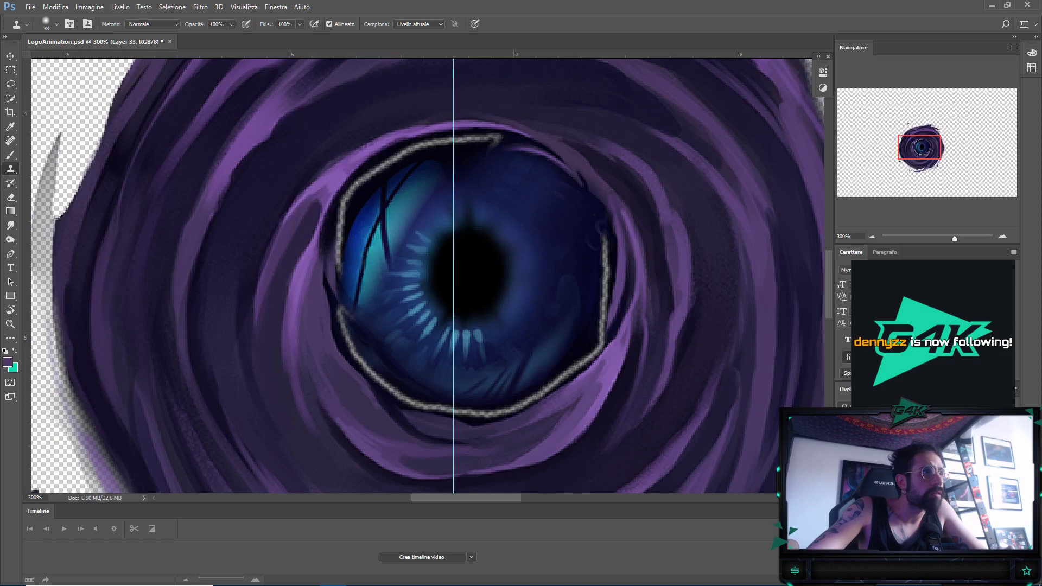
pyautogui.press('Delete')
pyautogui.hotkey('ctrl', 'd')
pyautogui.hotkey('ctrl', '+')
pyautogui.hotkey('ctrl', '+')
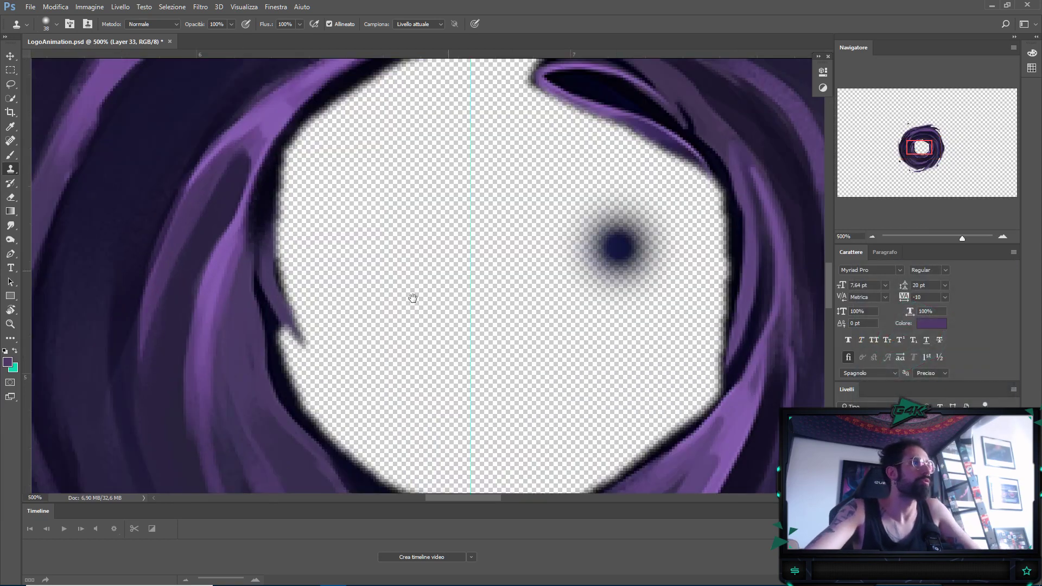
# Set up a soft 12 px Eraser with 6% hardness on Layer 28 copy for the upper rim of the hole
pyautogui.hotkey('ctrl', '-')
pyautogui.hotkey('ctrl', '+')
pyautogui.hotkey('ctrl', '+')
pyautogui.hotkey('ctrl', '+')
pyautogui.moveTo(423, 261); pyautogui.dragTo(359, 384)
pyautogui.moveTo(458, 204); pyautogui.dragTo(478, 255)
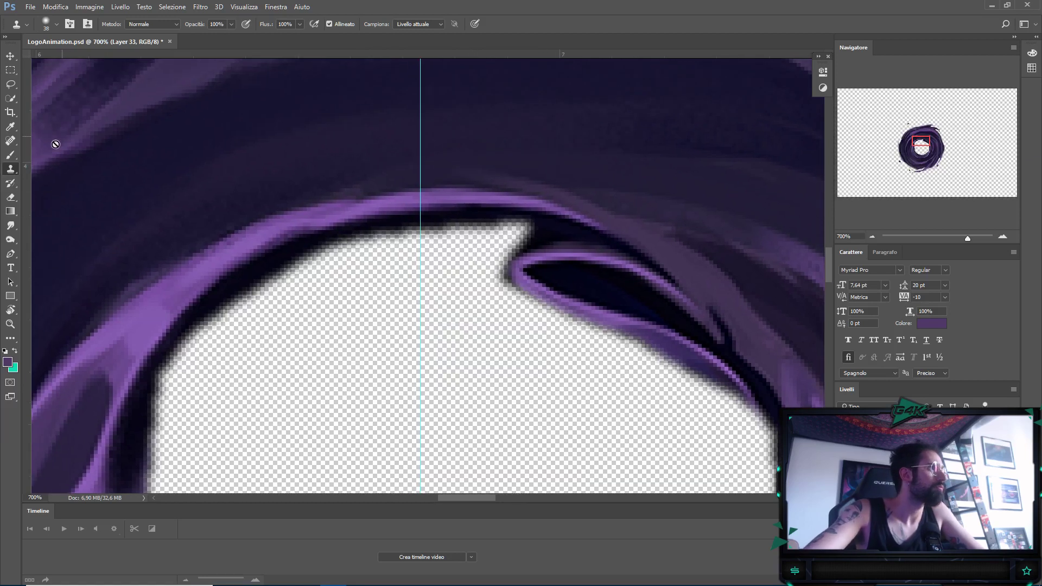
pyautogui.click(7, 199)
pyautogui.hotkey('alt', '[')
pyautogui.moveTo(335, 300); pyautogui.dragTo(361, 240)
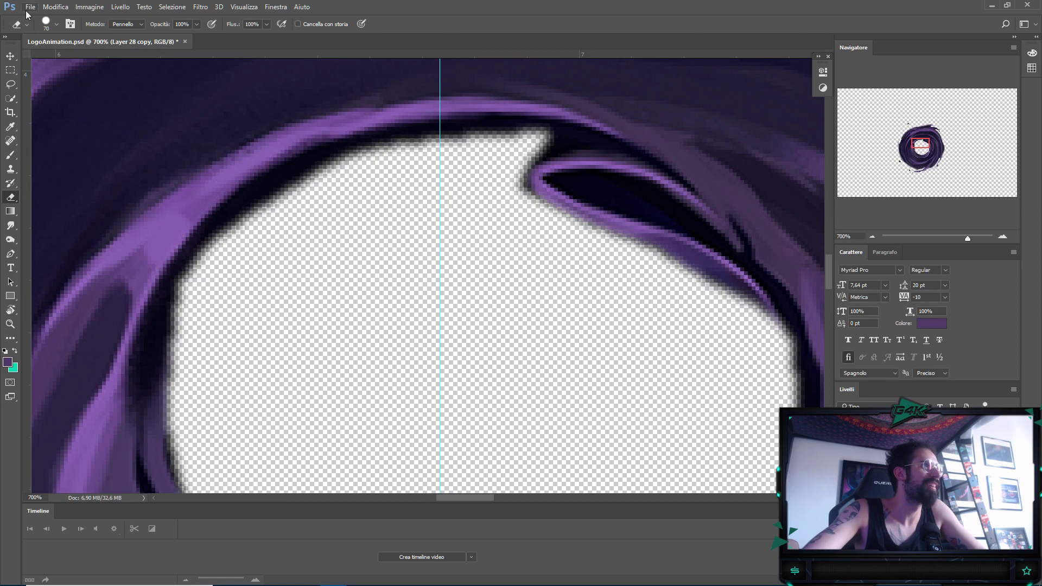
pyautogui.click(49, 25)
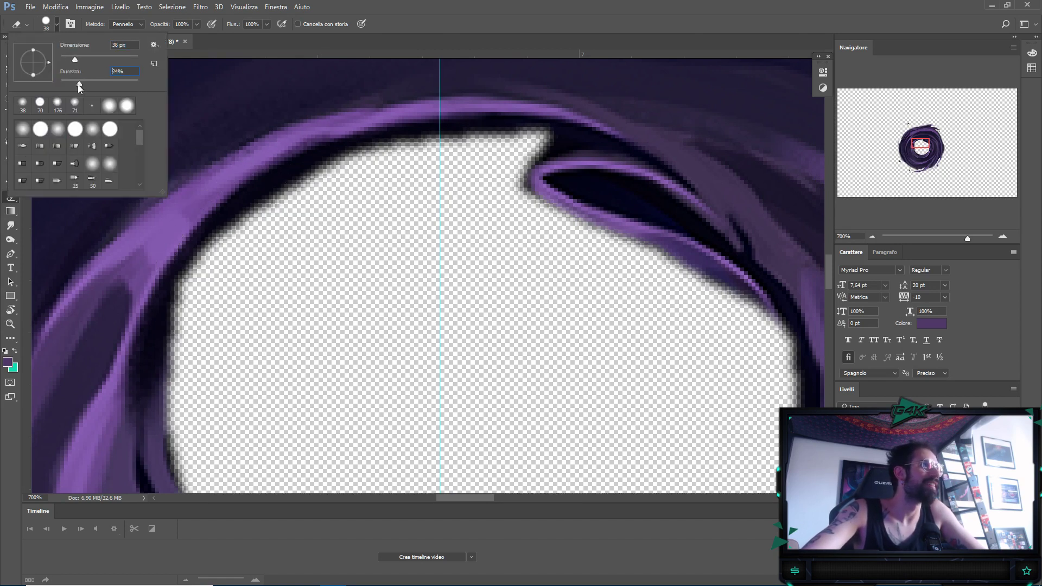
pyautogui.moveTo(74, 61)
pyautogui.mouseDown()
pyautogui.moveTo(88, 60)
pyautogui.moveTo(76, 65)
pyautogui.mouseUp()
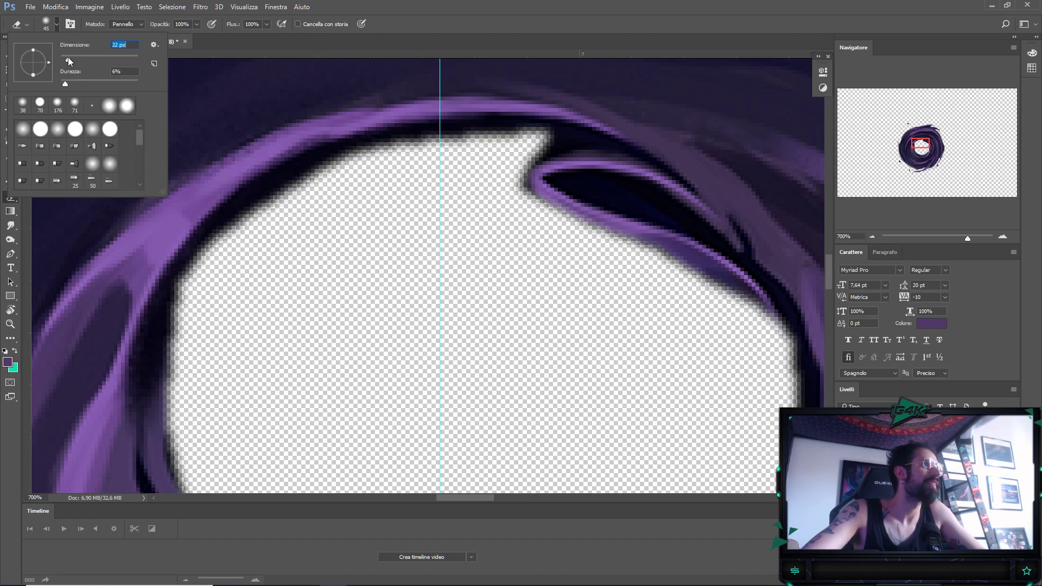
pyautogui.press('Return')
# Erase the dark rim along the upper-left inner edge of the vortex hole on Layer 28 copy
pyautogui.moveTo(286, 186)
pyautogui.mouseDown()
pyautogui.moveTo(233, 243)
pyautogui.moveTo(250, 216)
pyautogui.moveTo(158, 353)
pyautogui.mouseUp()
pyautogui.moveTo(277, 238); pyautogui.dragTo(234, 325)
pyautogui.hotkey('ctrl', 'z')
pyautogui.moveTo(171, 363)
pyautogui.mouseDown()
pyautogui.moveTo(158, 353)
pyautogui.moveTo(127, 404)
pyautogui.mouseUp()
pyautogui.moveTo(251, 307)
pyautogui.mouseDown()
pyautogui.moveTo(223, 359)
pyautogui.moveTo(279, 303)
pyautogui.moveTo(263, 310)
pyautogui.mouseUp()
pyautogui.moveTo(328, 296)
pyautogui.mouseDown()
pyautogui.moveTo(383, 284)
pyautogui.moveTo(319, 288)
pyautogui.moveTo(223, 334)
pyautogui.mouseUp()
pyautogui.moveTo(325, 356); pyautogui.dragTo(311, 351)
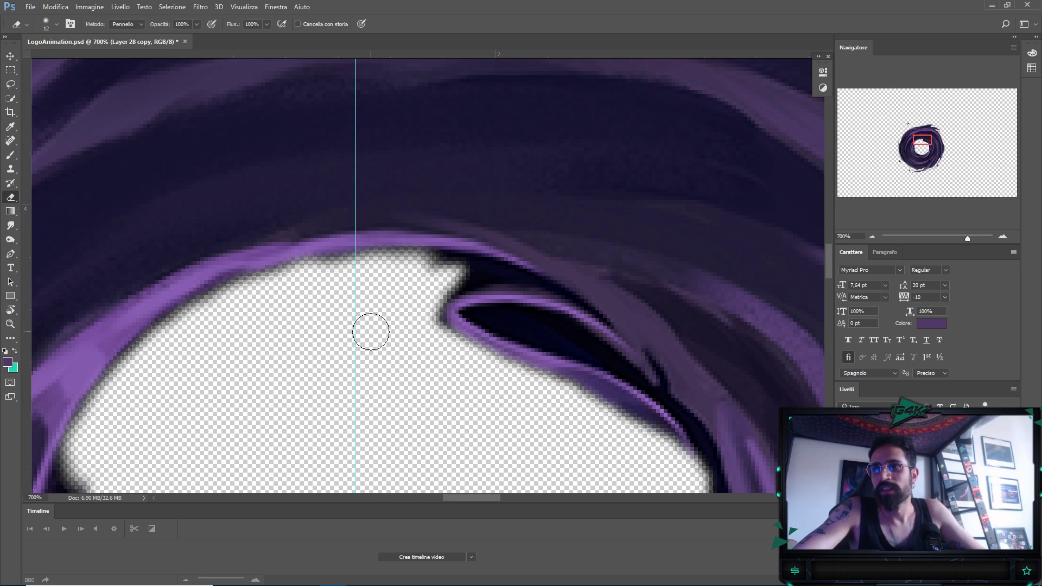
pyautogui.moveTo(393, 302); pyautogui.dragTo(439, 239)
# Switch back to After Effects, solo the lower VORTEX Loop layer (layer 11) and show the transparency grid
pyautogui.hotkey('alt', 'Tab')
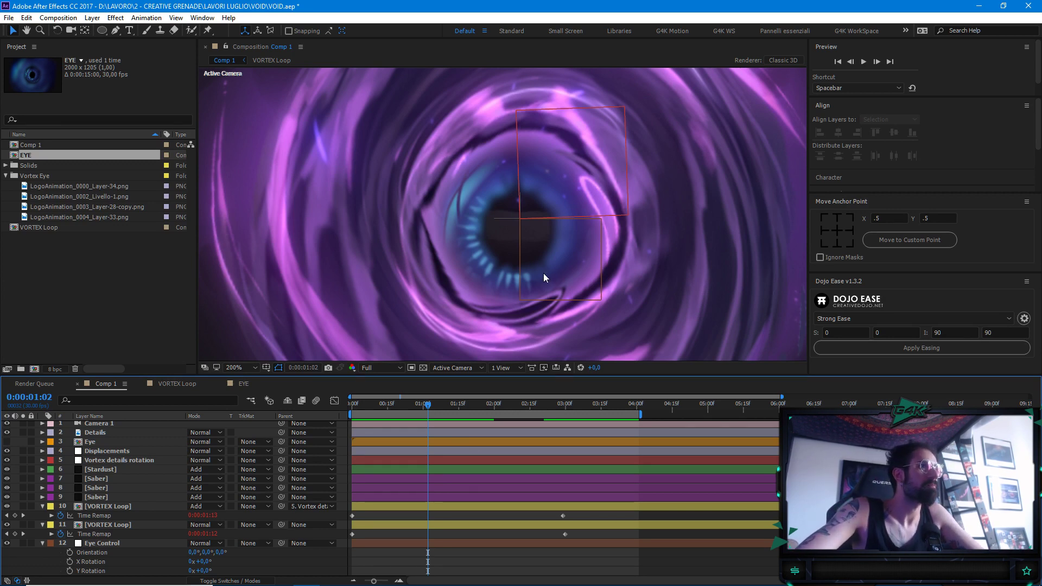
pyautogui.scroll(2, 545, 269)
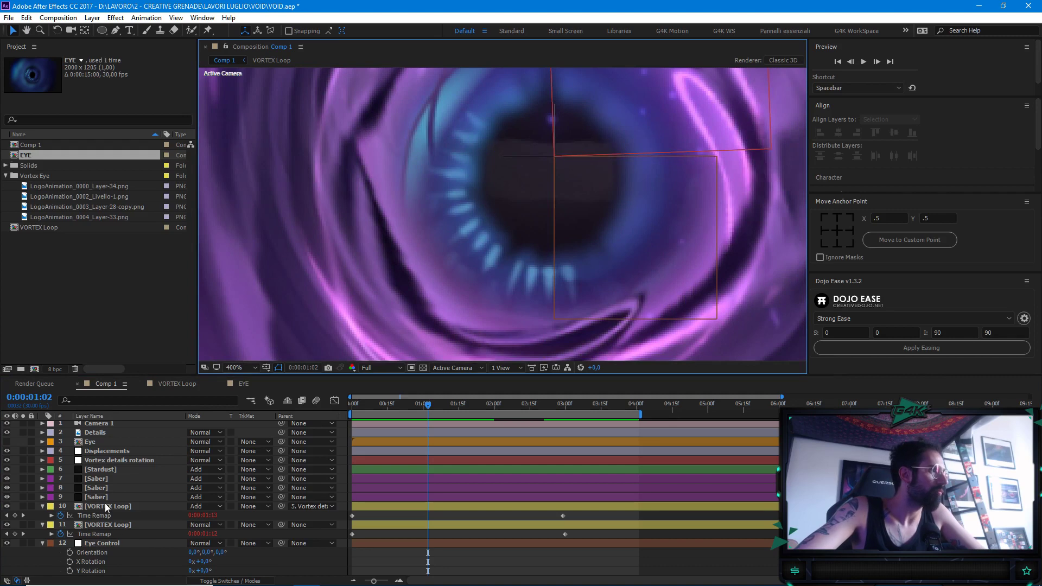
pyautogui.click(106, 507)
pyautogui.click(23, 524)
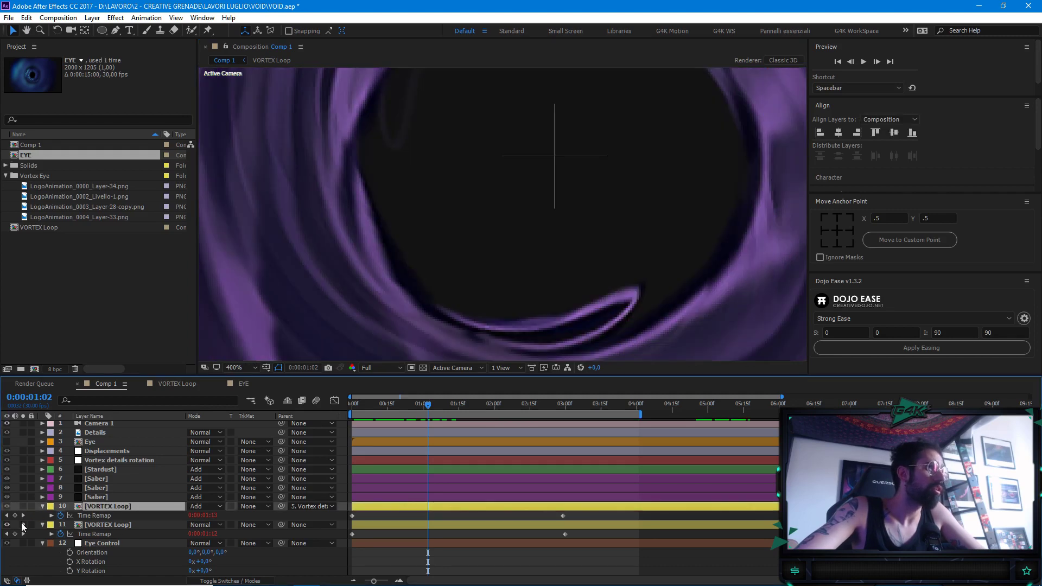
pyautogui.click(24, 524)
pyautogui.click(24, 503)
pyautogui.click(24, 504)
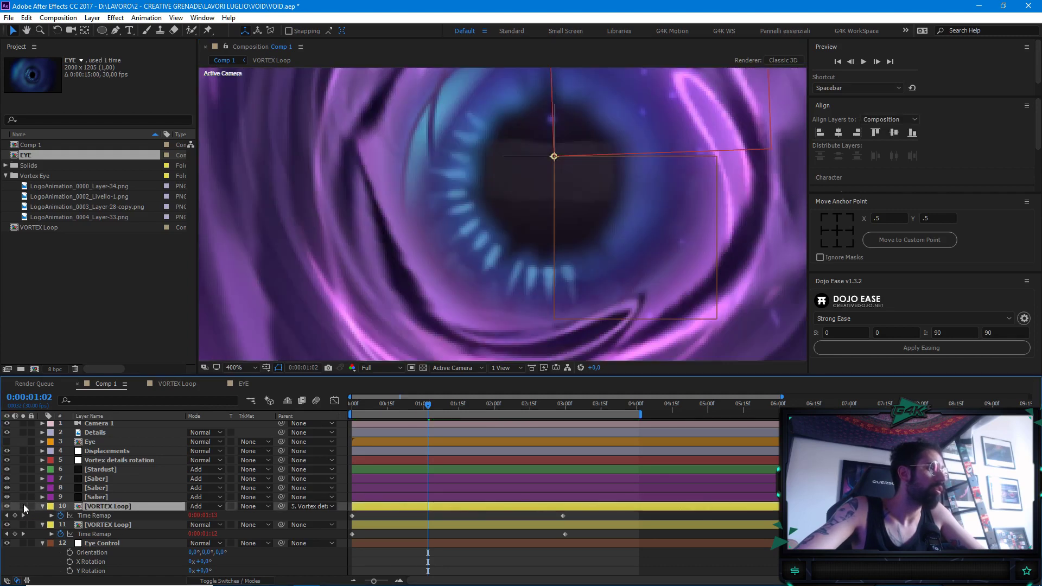
pyautogui.click(96, 525)
pyautogui.click(23, 525)
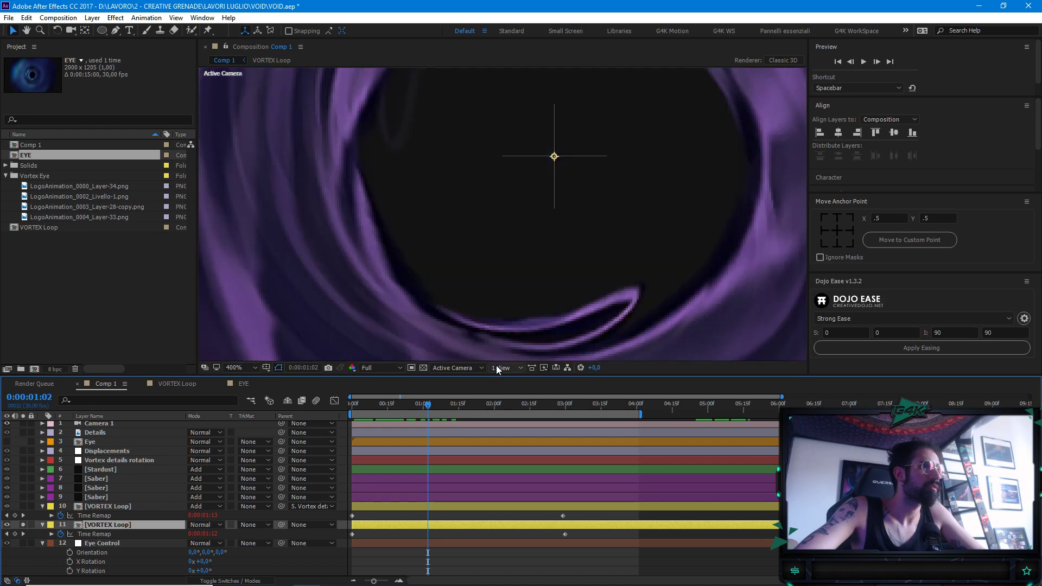
pyautogui.click(423, 368)
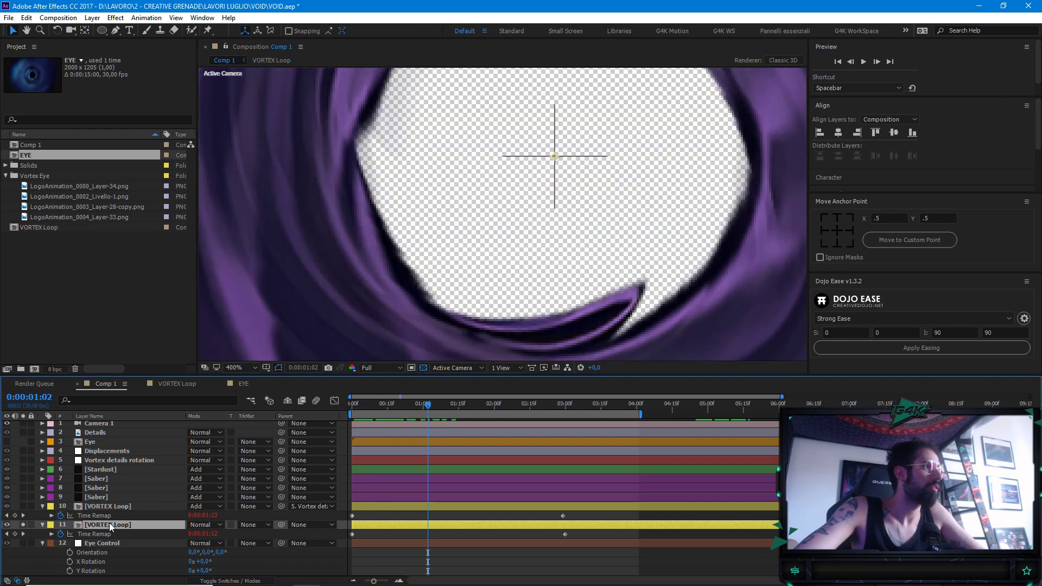
# Apply the Extract effect to the lower VORTEX Loop layer with a black point of 19 and black softness of 11
pyautogui.hotkey('ctrl', 'space')
pyautogui.write('extra')
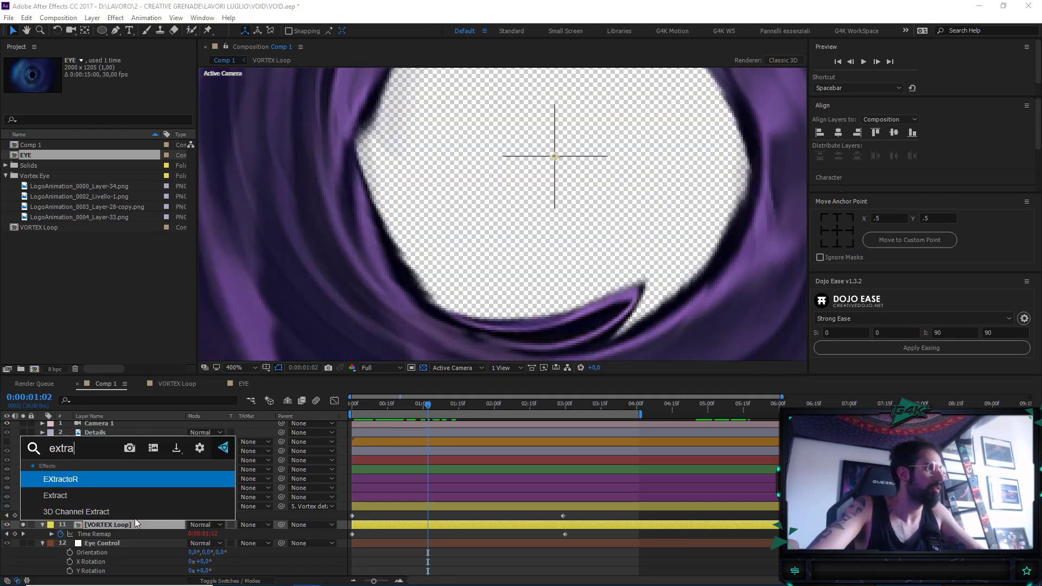
pyautogui.press('Down')
pyautogui.press('Return')
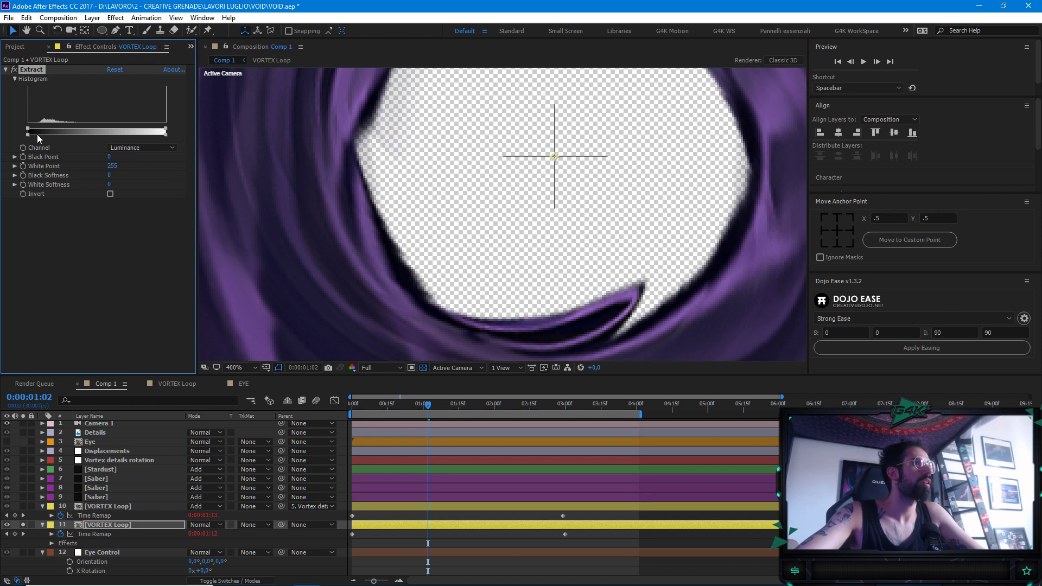
pyautogui.moveTo(31, 133); pyautogui.dragTo(38, 128)
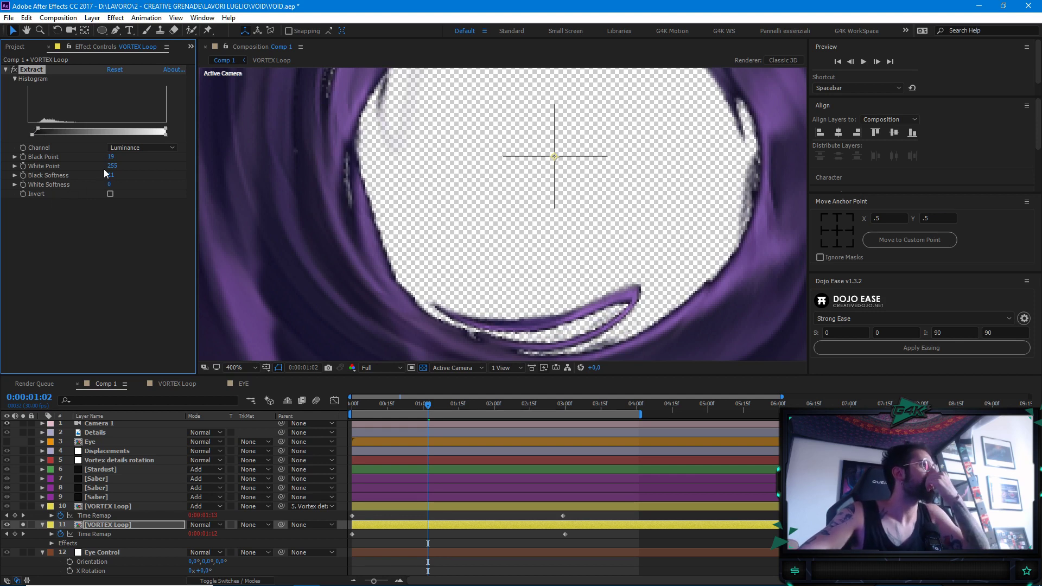
pyautogui.moveTo(106, 175); pyautogui.dragTo(104, 180)
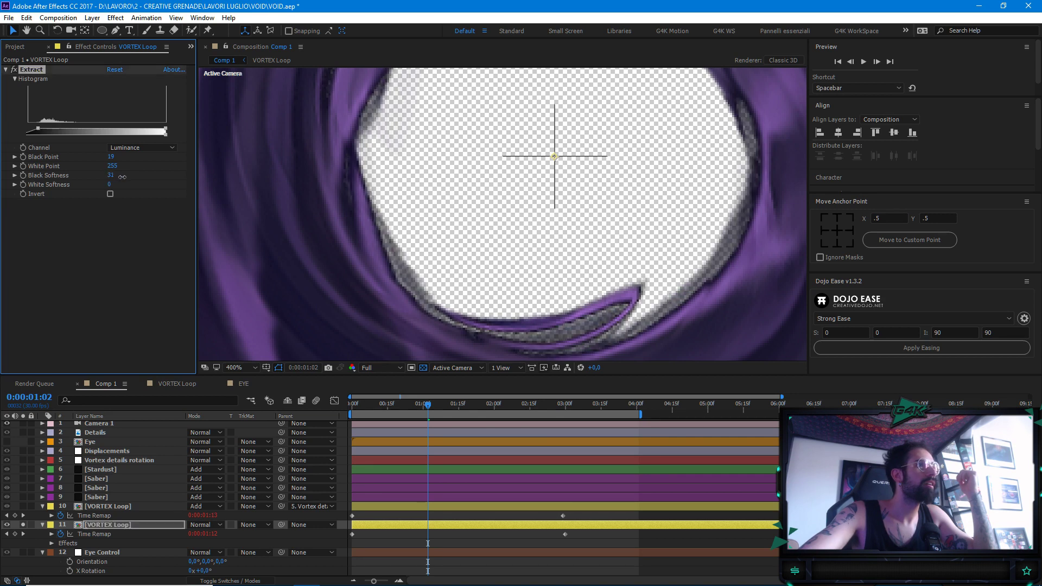
pyautogui.hotkey('ctrl', 'z')
# Set Extract's black point to 18, white point to 250 and black softness to 26 on the lower VORTEX Loop layer
pyautogui.scroll(-6, 624, 269)
pyautogui.scroll(4, 624, 269)
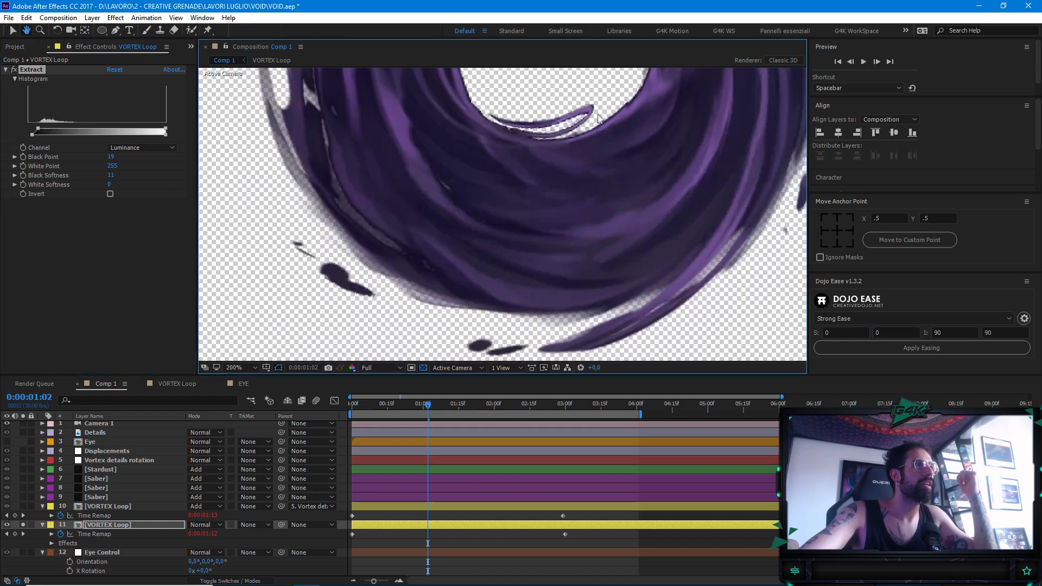
pyautogui.moveTo(396, 221); pyautogui.dragTo(402, 240)
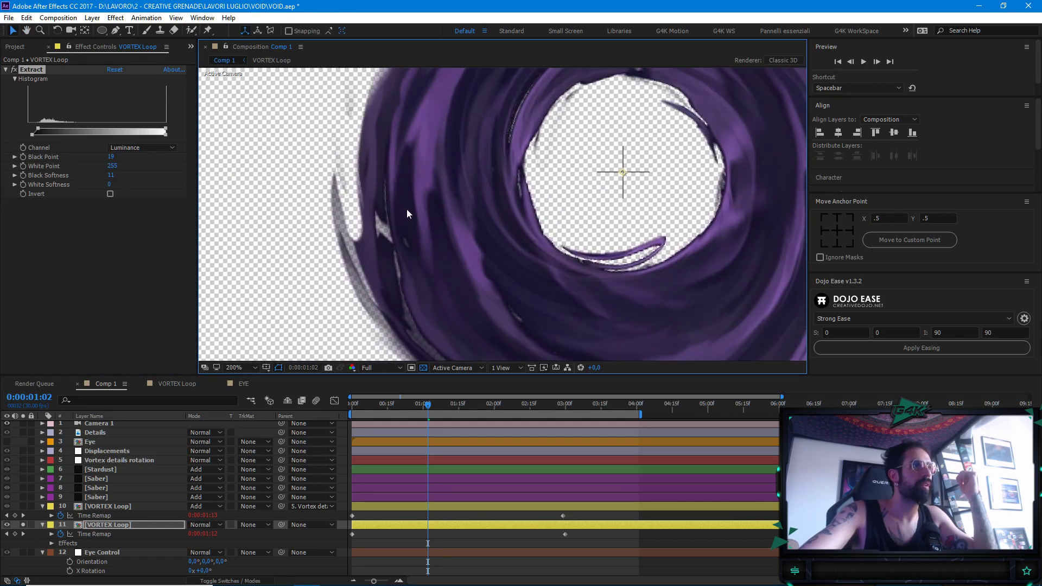
pyautogui.moveTo(38, 129); pyautogui.dragTo(28, 132)
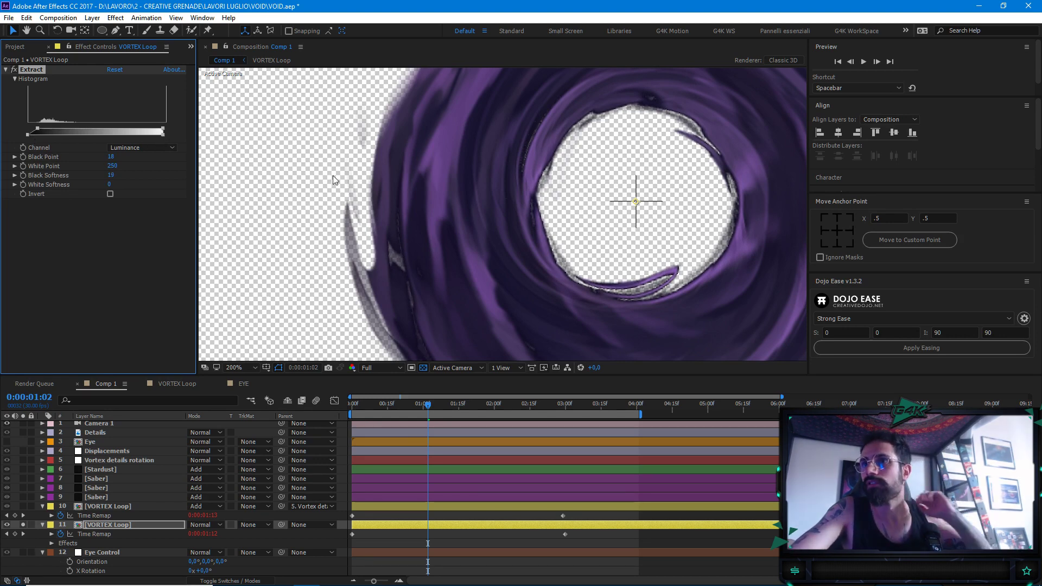
pyautogui.moveTo(111, 175); pyautogui.dragTo(130, 179)
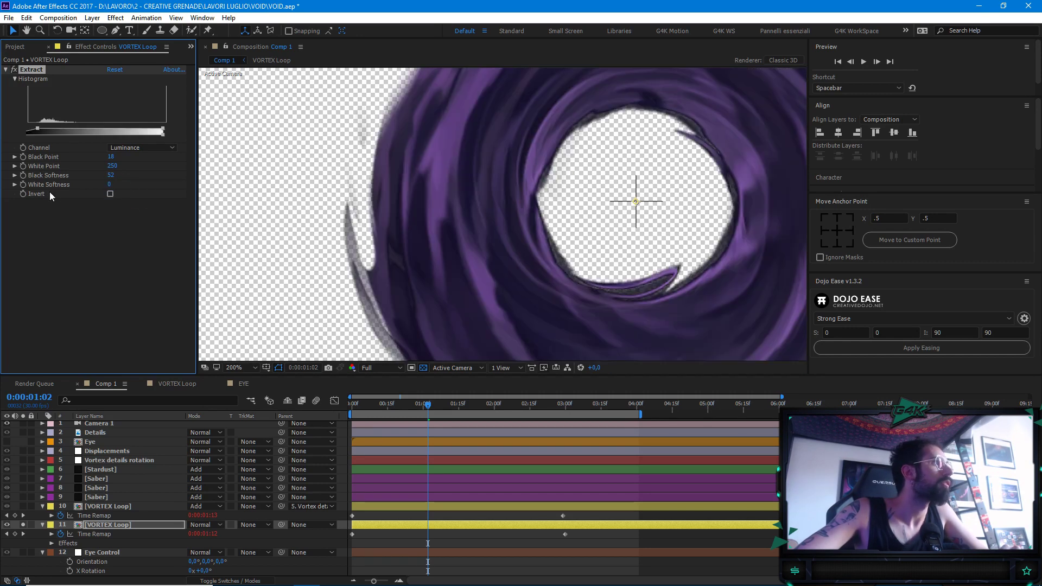
pyautogui.moveTo(113, 176); pyautogui.dragTo(63, 167)
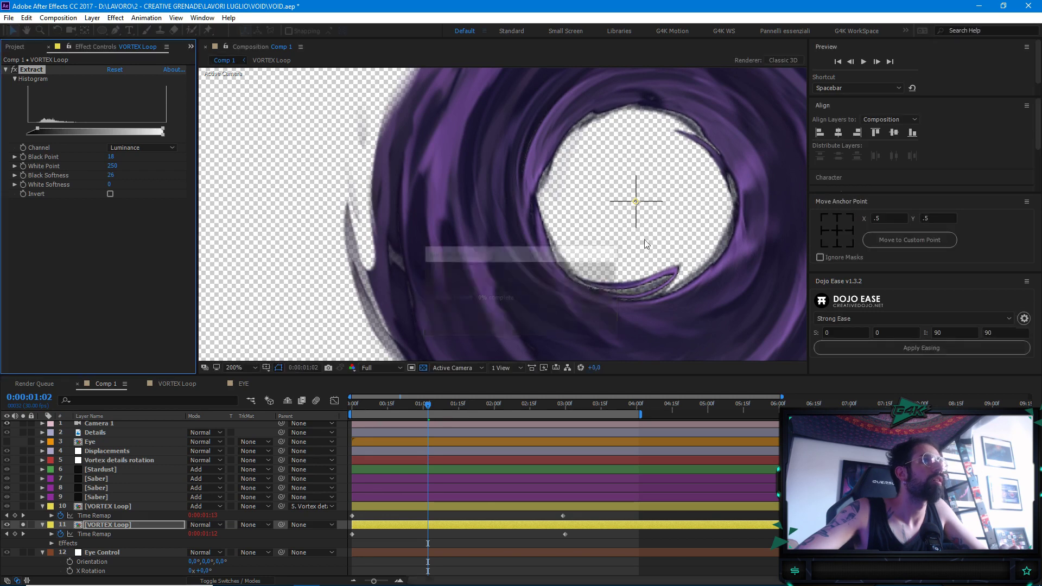
# Add a Curves effect to the lower VORTEX Loop layer and steepen its Alpha curve to harden the cut-out edges
pyautogui.moveTo(650, 222); pyautogui.dragTo(529, 364)
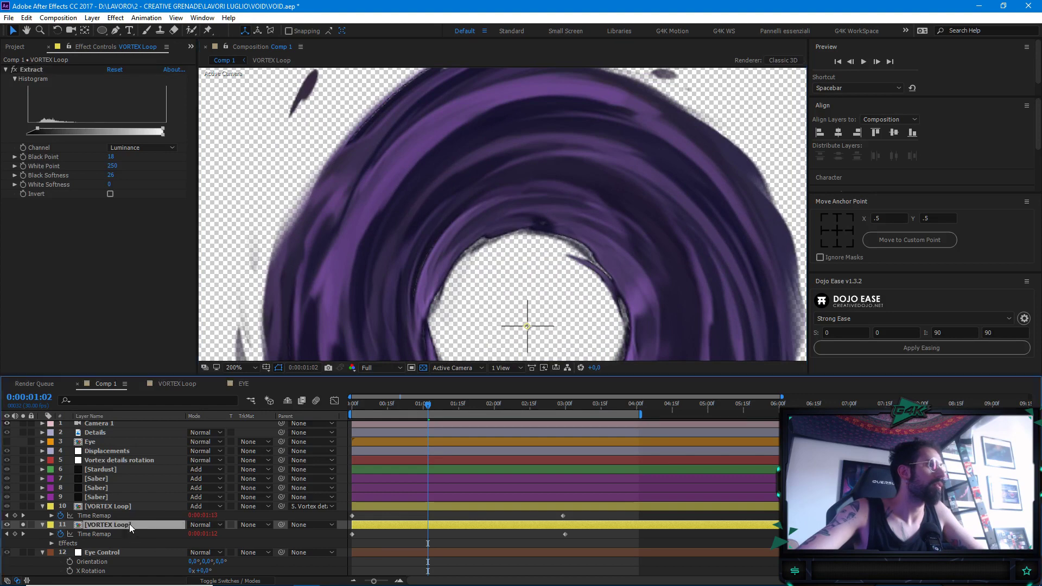
pyautogui.hotkey('ctrl', 'space')
pyautogui.write('cur')
pyautogui.press('Return')
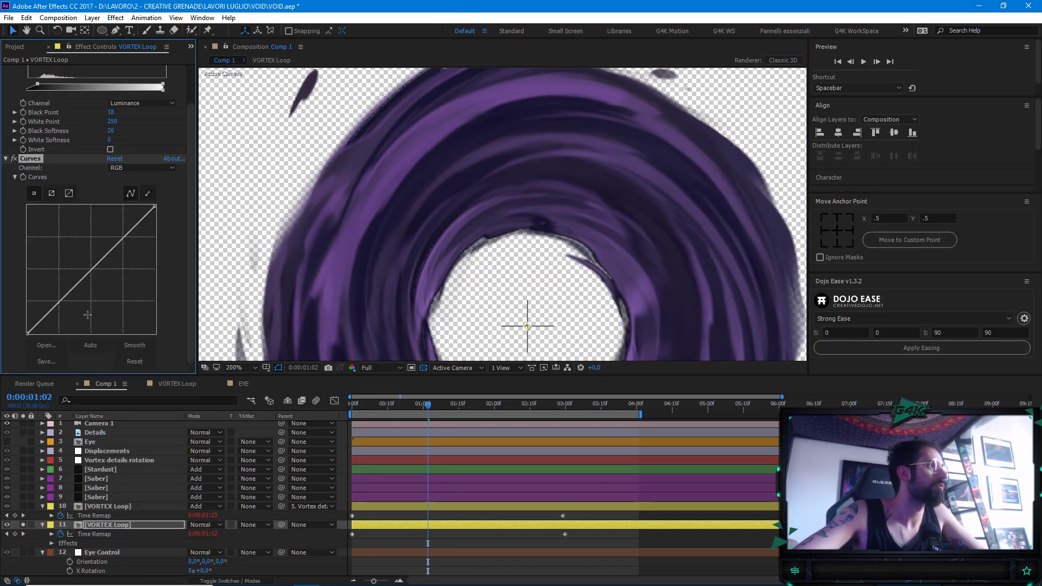
pyautogui.click(147, 227)
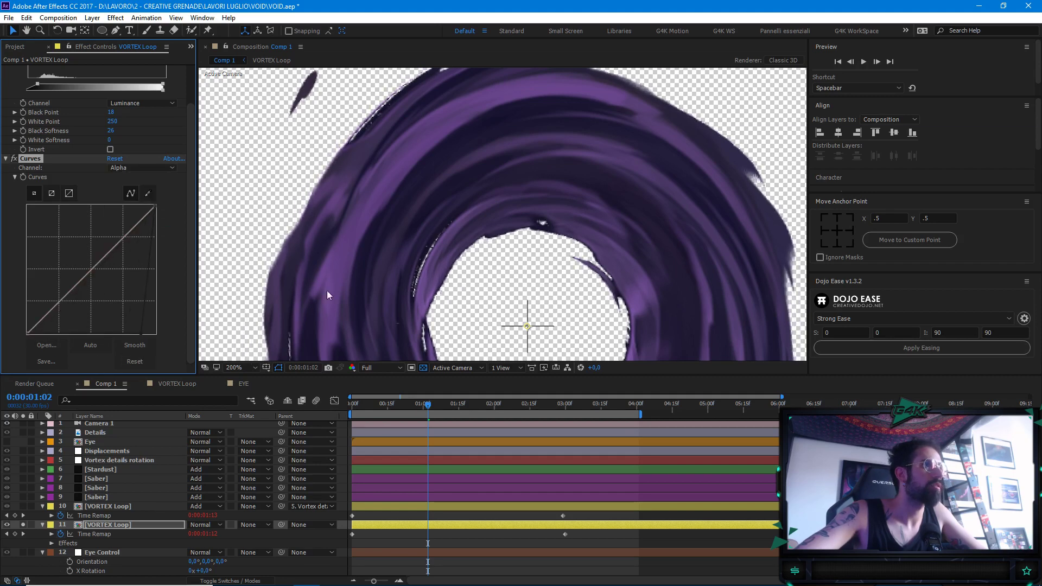
# Examine the inner edges and the thin swirl at the bottom of the vortex hole for rough transparency
pyautogui.press(',')
pyautogui.press('.')
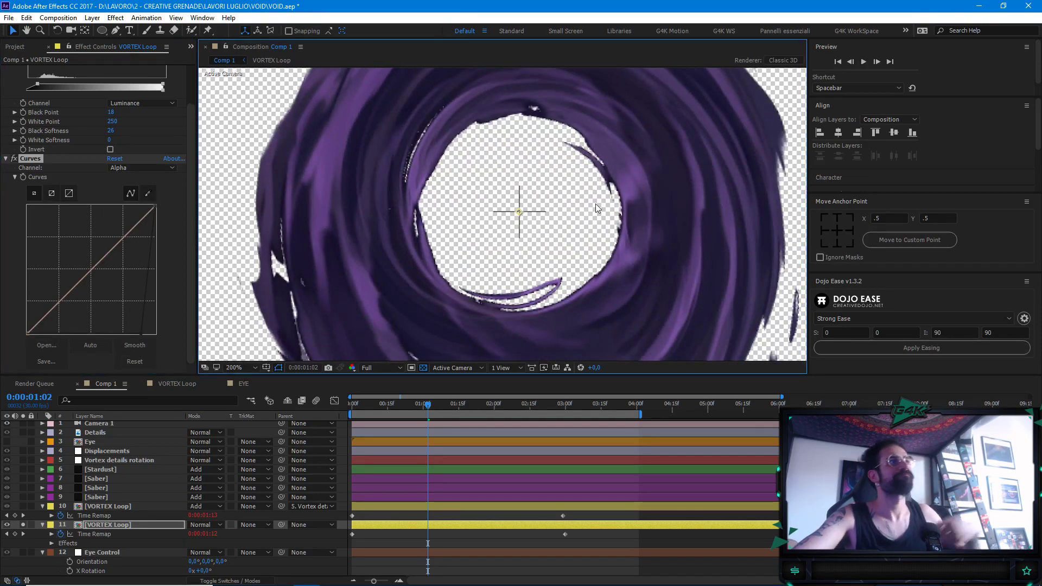
pyautogui.scroll(2, 607, 171)
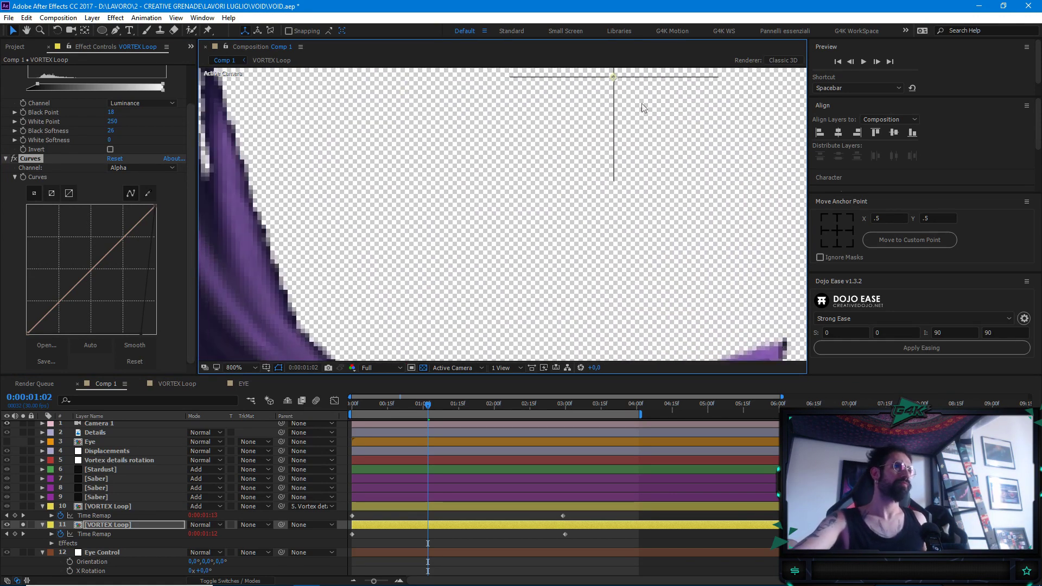
pyautogui.scroll(1, 538, 282)
pyautogui.scroll(-3, 537, 282)
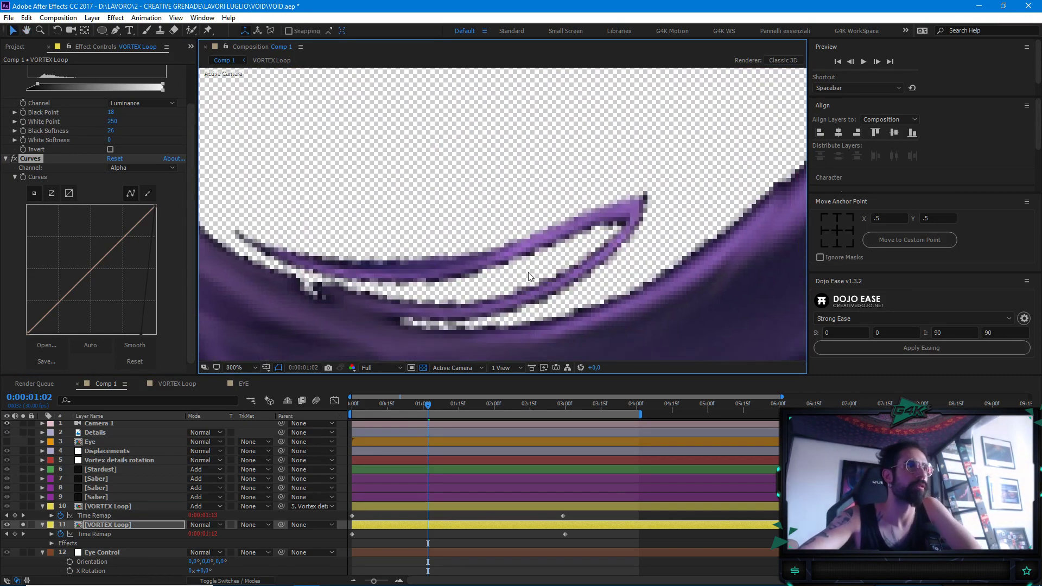
pyautogui.scroll(2, 576, 223)
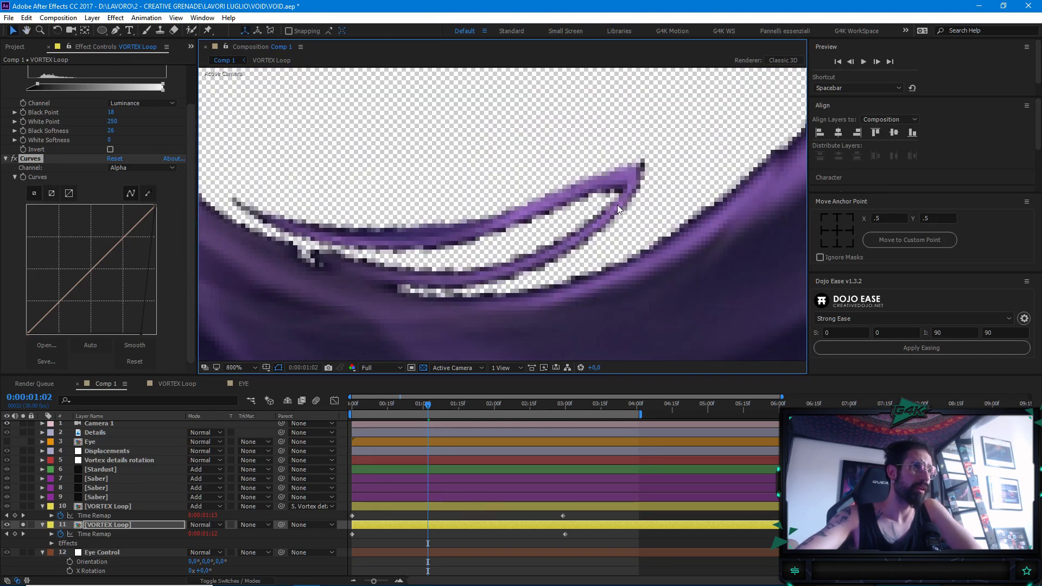
pyautogui.scroll(-2, 507, 165)
pyautogui.moveTo(507, 165); pyautogui.dragTo(549, 221)
pyautogui.scroll(-2, 636, 240)
pyautogui.scroll(1, 531, 245)
pyautogui.scroll(2, 125, 163)
# Try Extract's Alpha channel on the lower VORTEX Loop layer, return it to Luminance, and lower the black point slightly
pyautogui.click(142, 148)
pyautogui.click(130, 158)
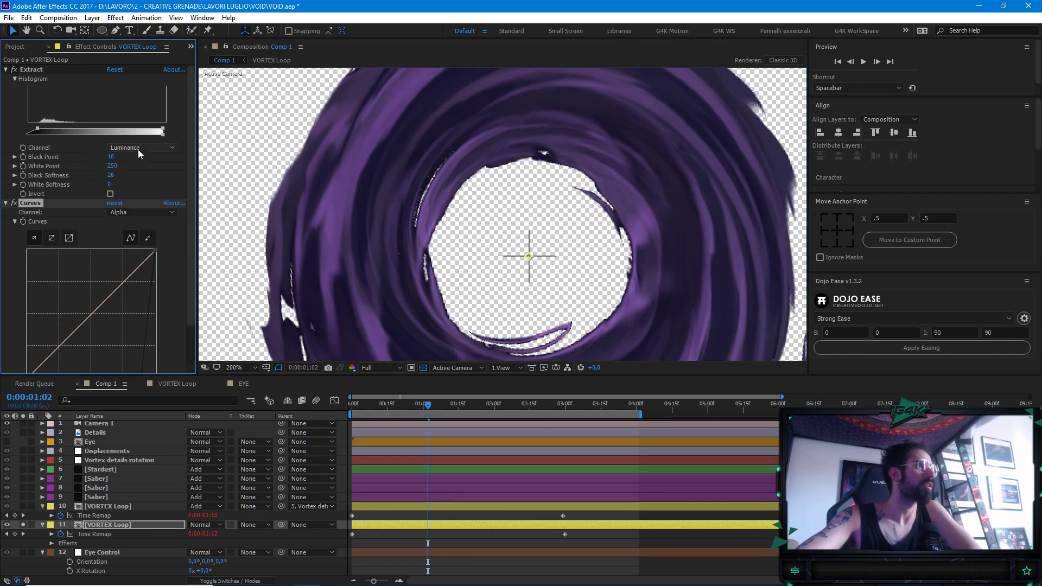
pyautogui.click(144, 148)
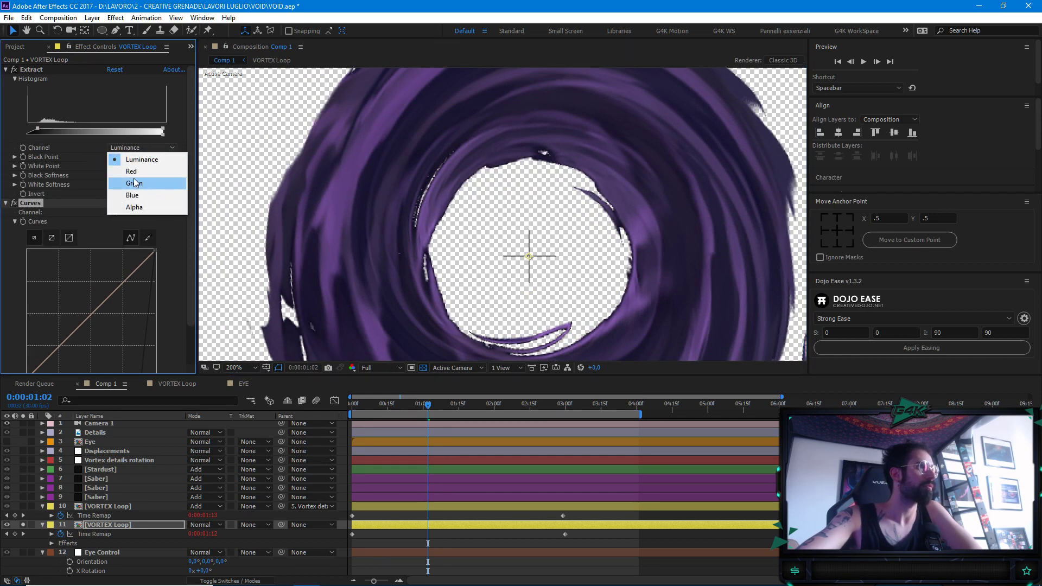
pyautogui.click(146, 206)
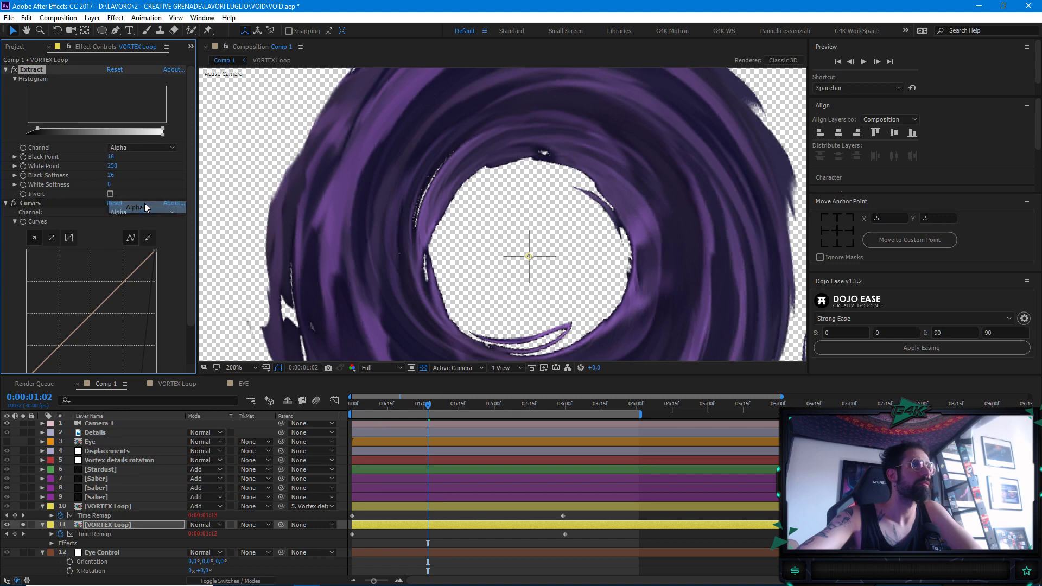
pyautogui.click(145, 147)
pyautogui.click(142, 159)
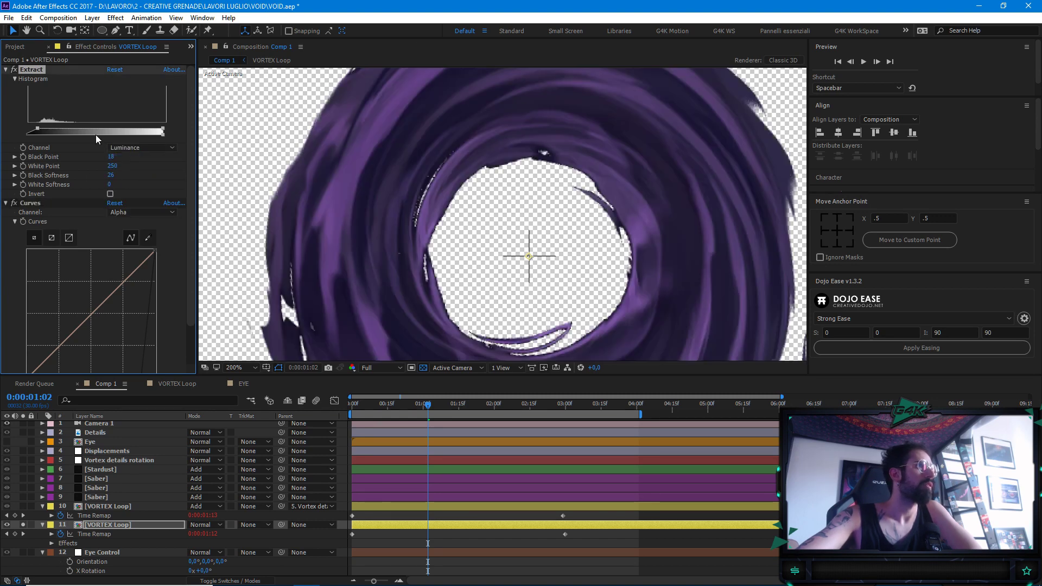
pyautogui.moveTo(37, 130); pyautogui.dragTo(36, 130)
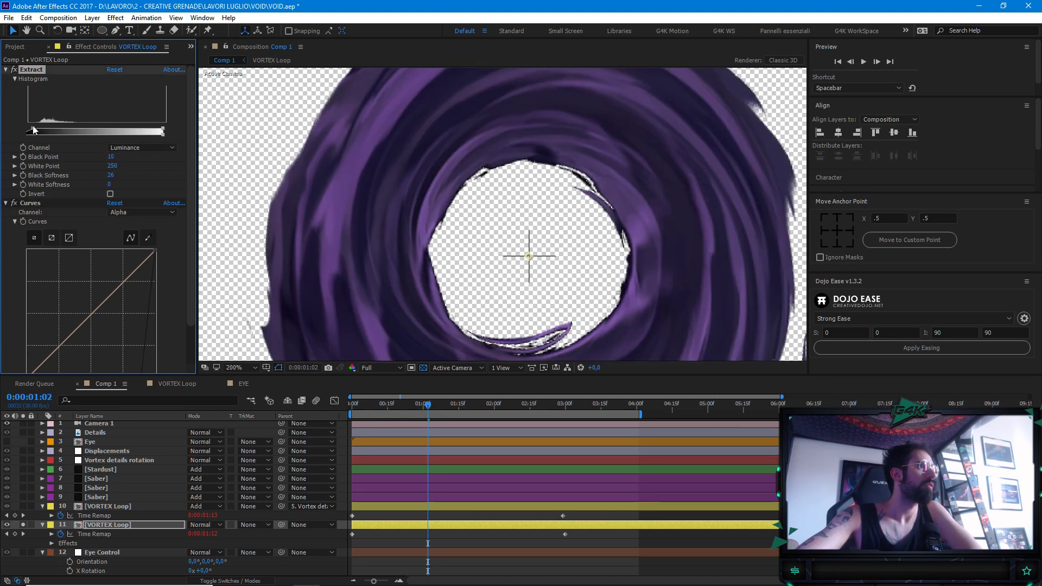
# Collapse the settings of both effects on the lower VORTEX Loop layer and switch Extract off
pyautogui.click(6, 70)
pyautogui.click(6, 79)
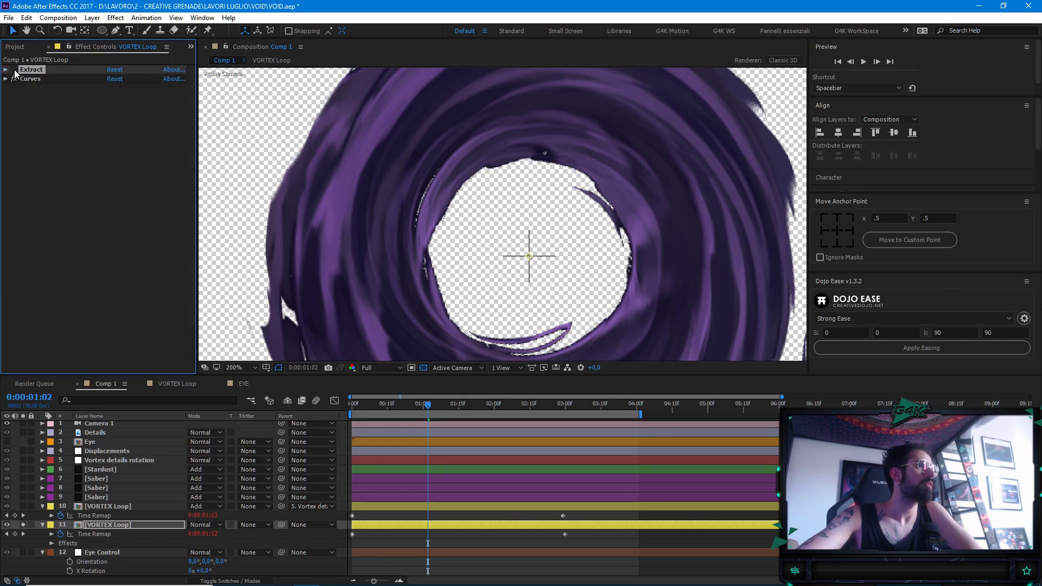
pyautogui.click(13, 70)
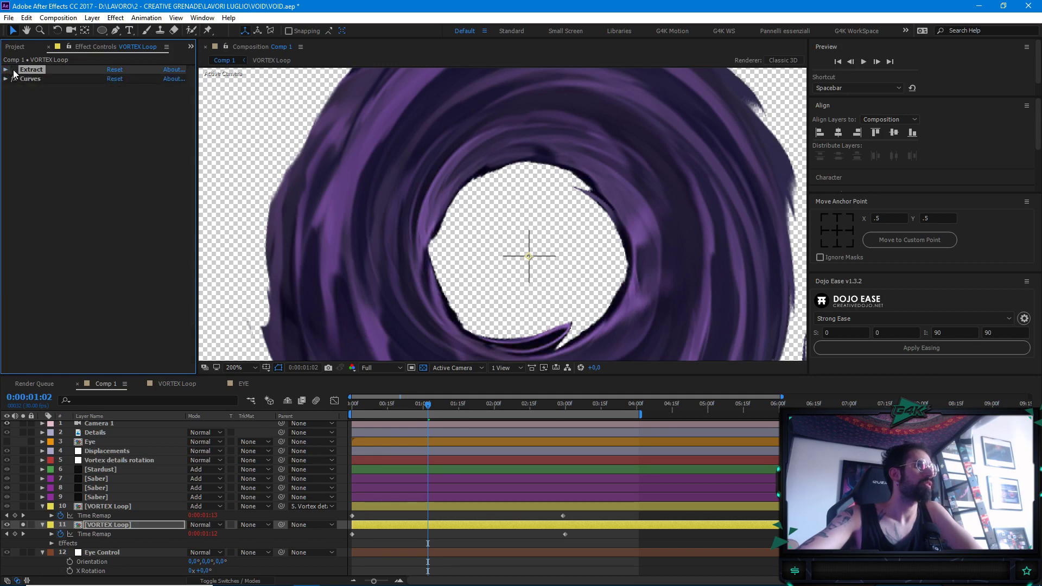
# Try Simple Choker on the lower VORTEX Loop layer with choke matte values of 11,50 and -4,30, and remove it
pyautogui.click(122, 529)
pyautogui.hotkey('ctrl', 'space')
pyautogui.write('simple')
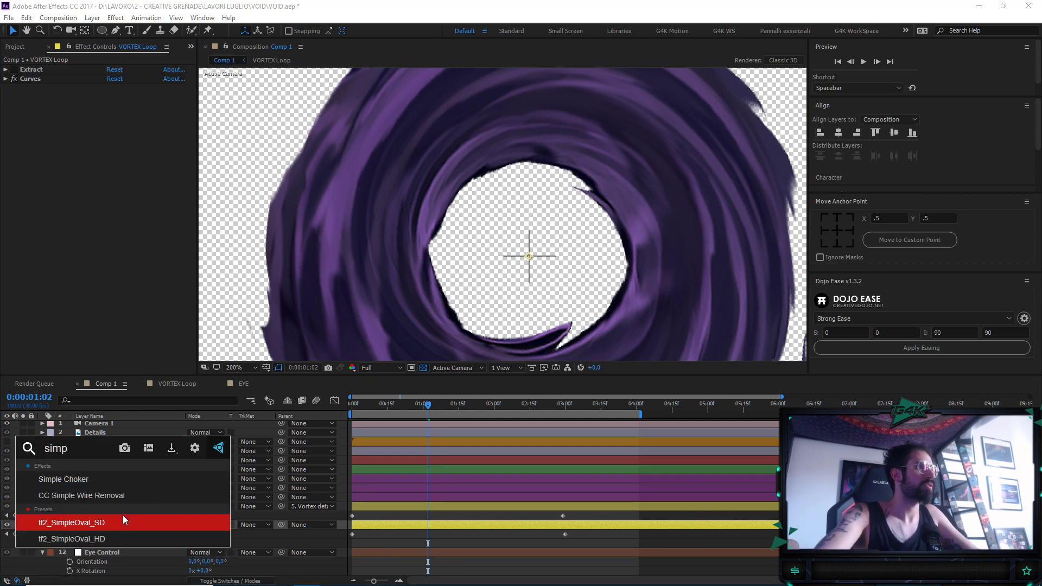
pyautogui.press('Return')
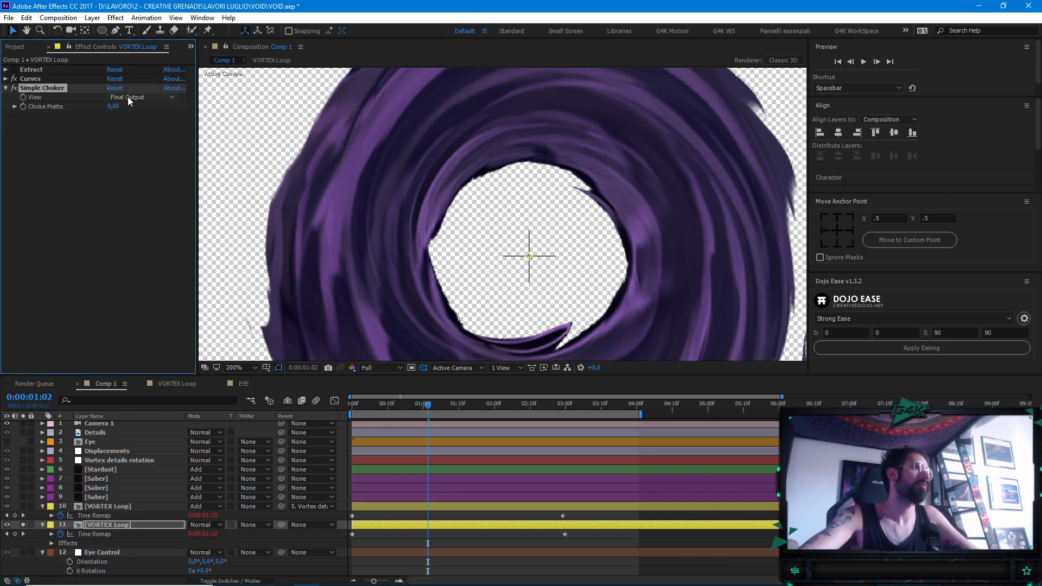
pyautogui.moveTo(117, 107); pyautogui.dragTo(546, 325)
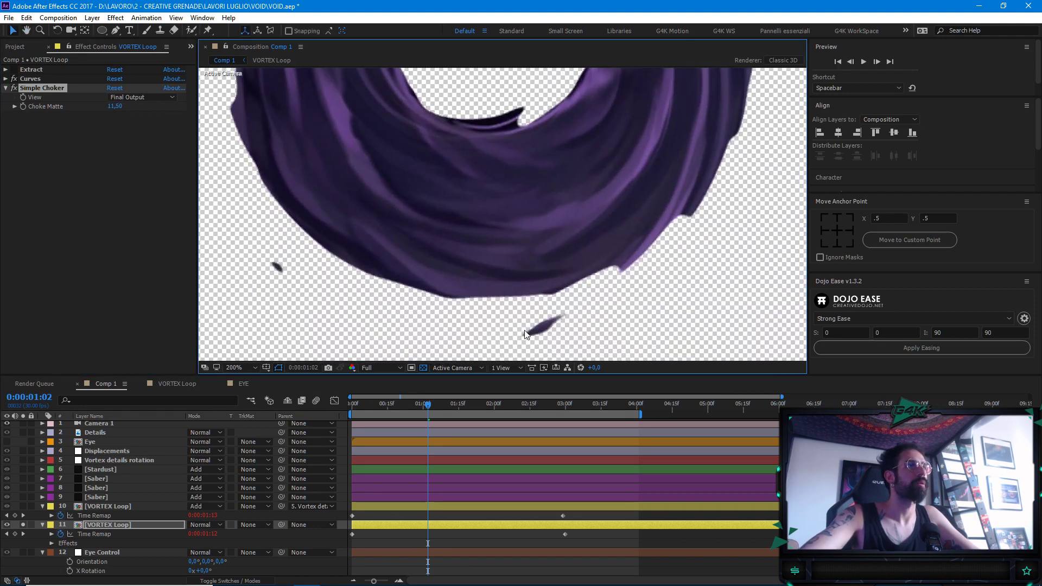
pyautogui.scroll(2, 527, 234)
pyautogui.scroll(-2, 404, 175)
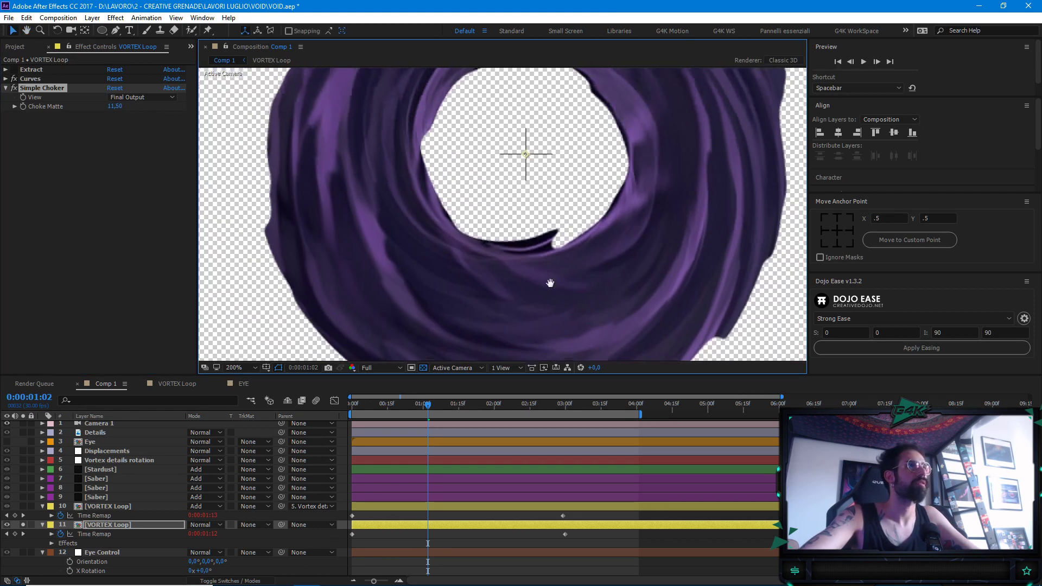
pyautogui.moveTo(120, 108); pyautogui.dragTo(46, 106)
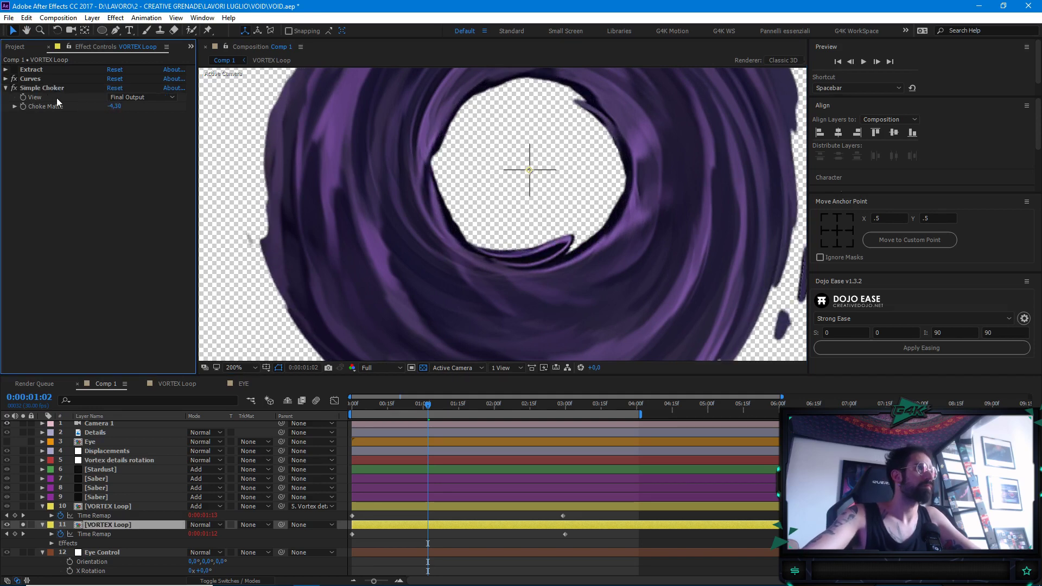
pyautogui.click(56, 87)
pyautogui.press('Delete')
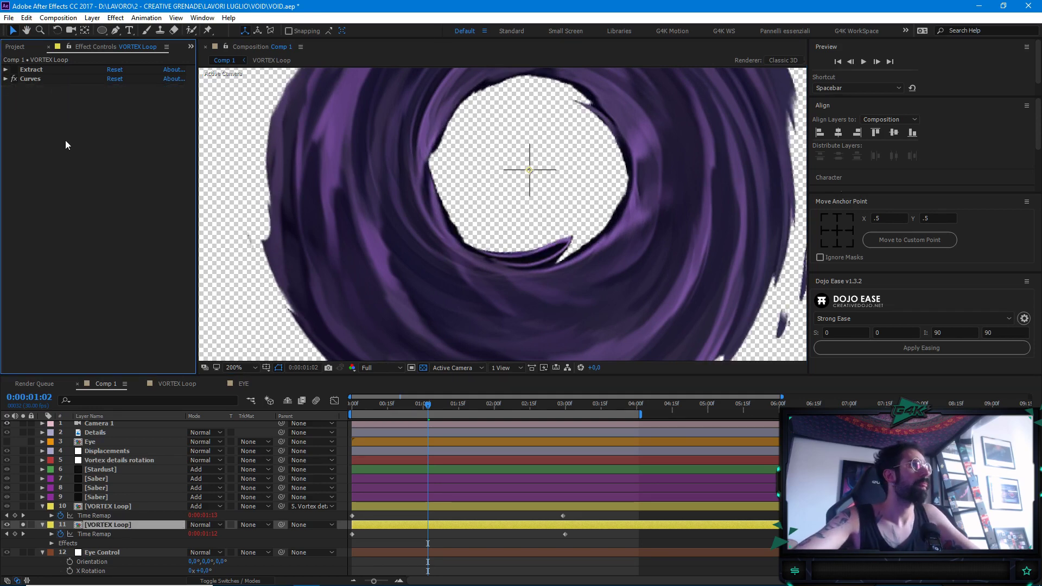
# Delete the Extract and Curves effects from the lower VORTEX Loop layer
pyautogui.click(31, 81)
pyautogui.keyDown('shift'); pyautogui.click(34, 69); pyautogui.keyUp('shift')
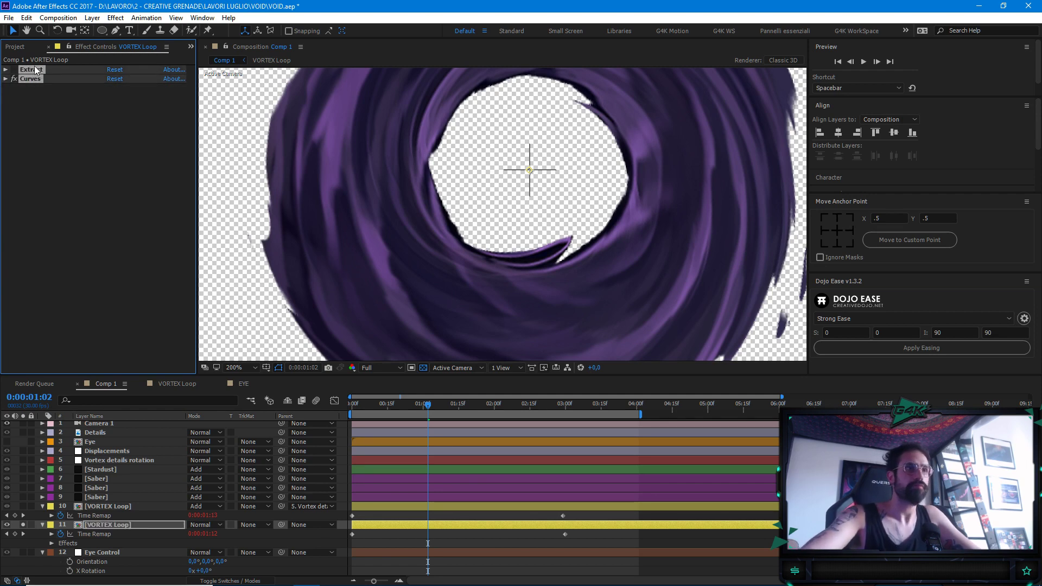
pyautogui.press('Delete')
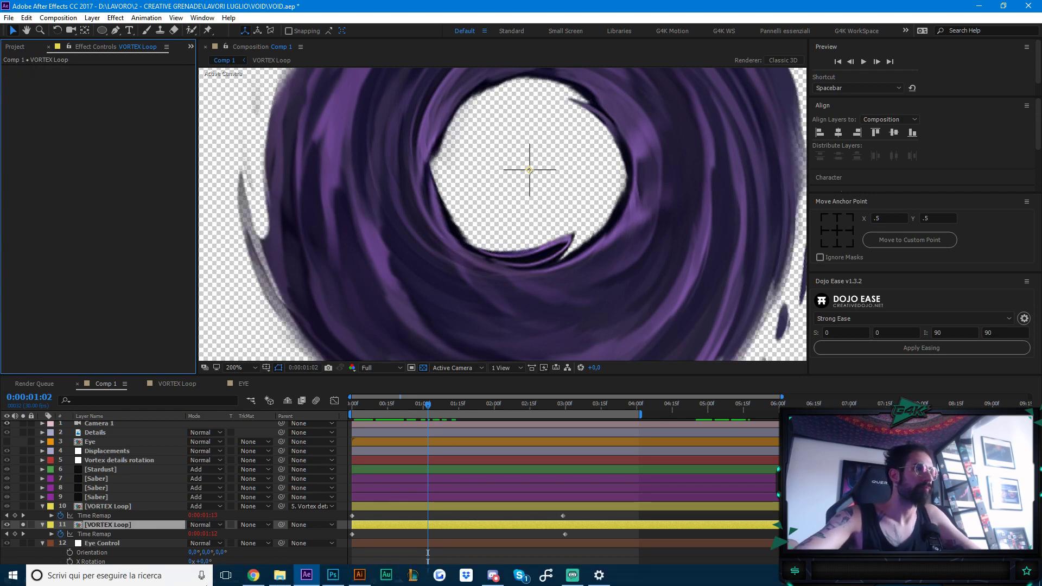
# Switch to Photoshop and examine the dark inner edges of the vortex hole in LogoAnimation.psd
pyautogui.click(332, 575)
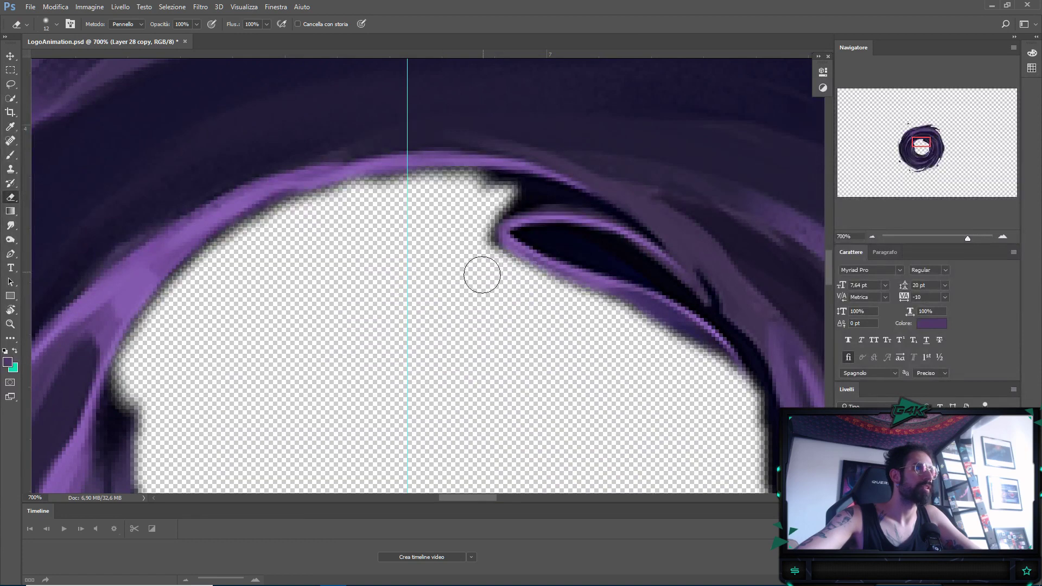
pyautogui.scroll(-5, 432, 271)
pyautogui.hscroll(-3, 472, 249)
pyautogui.hscroll(5, 402, 233)
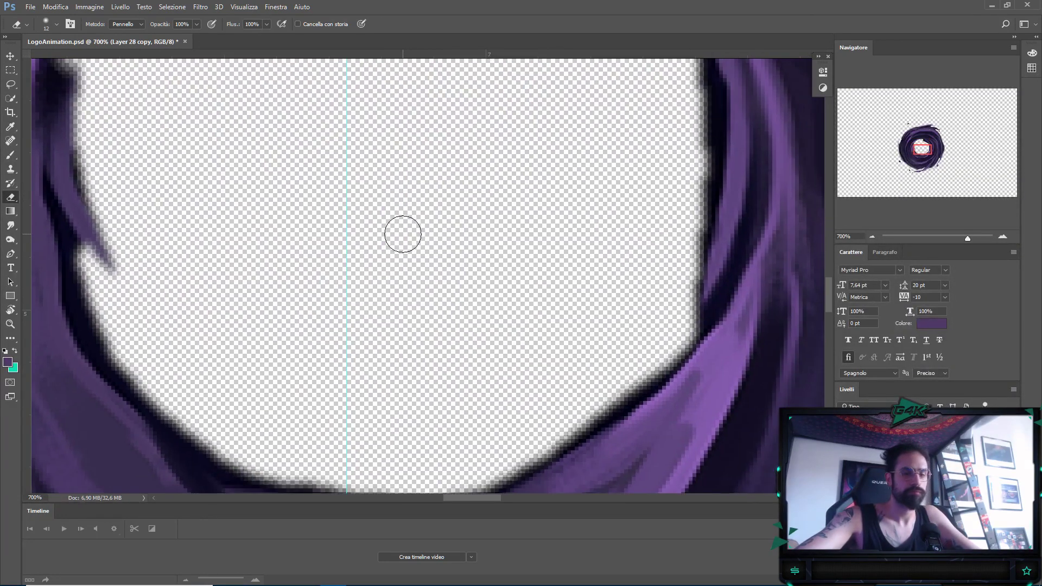
pyautogui.moveTo(403, 235); pyautogui.dragTo(572, 279)
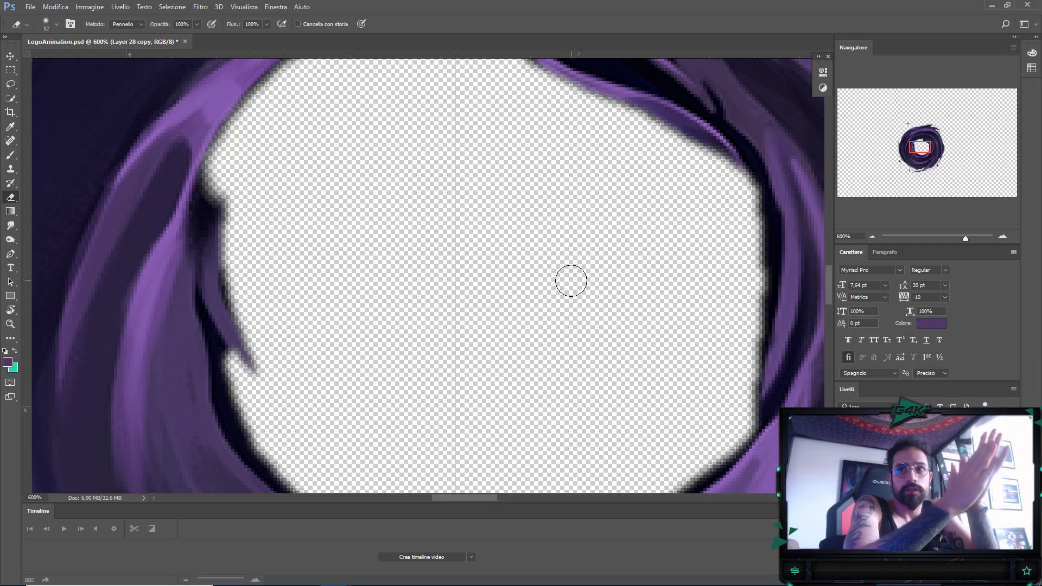
# Switch back to After Effects and apply the Roughen Edges effect to the lower VORTEX Loop layer
pyautogui.hotkey('alt', 'Tab')
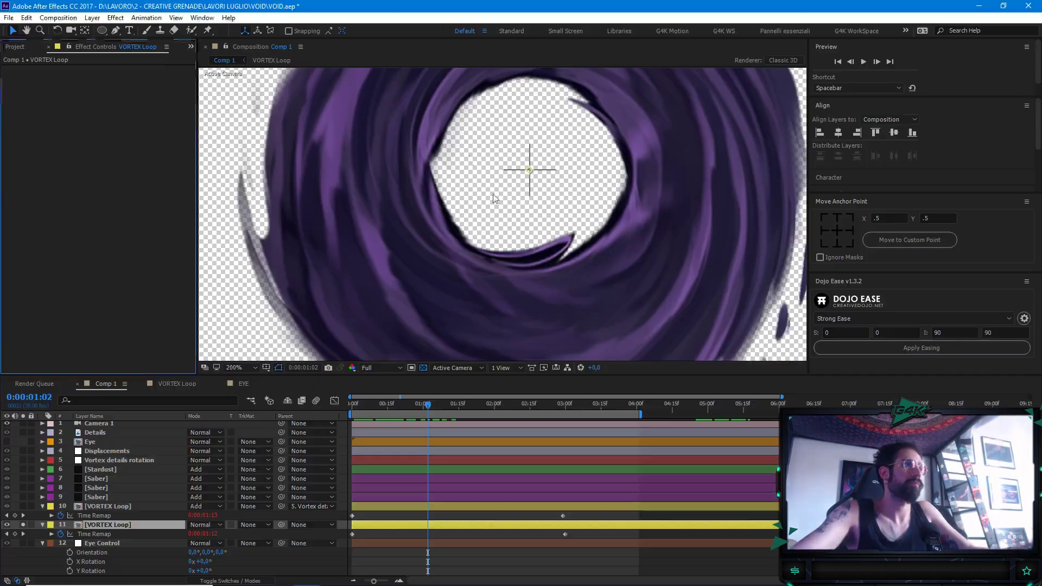
pyautogui.moveTo(339, 265); pyautogui.dragTo(463, 247)
pyautogui.scroll(2, 375, 217)
pyautogui.hotkey('ctrl', 'space')
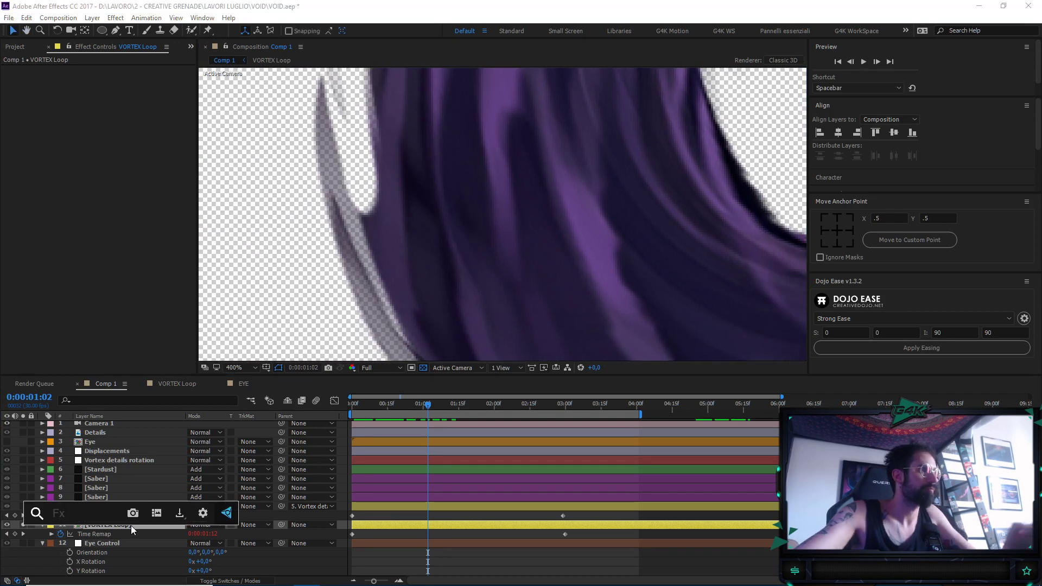
pyautogui.write('s')
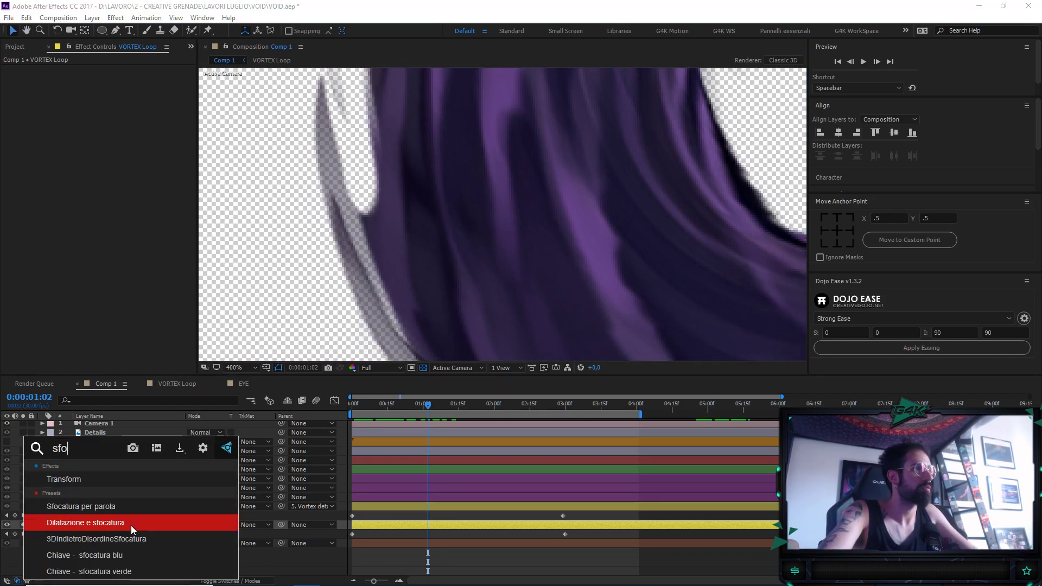
pyautogui.press('BackSpace')
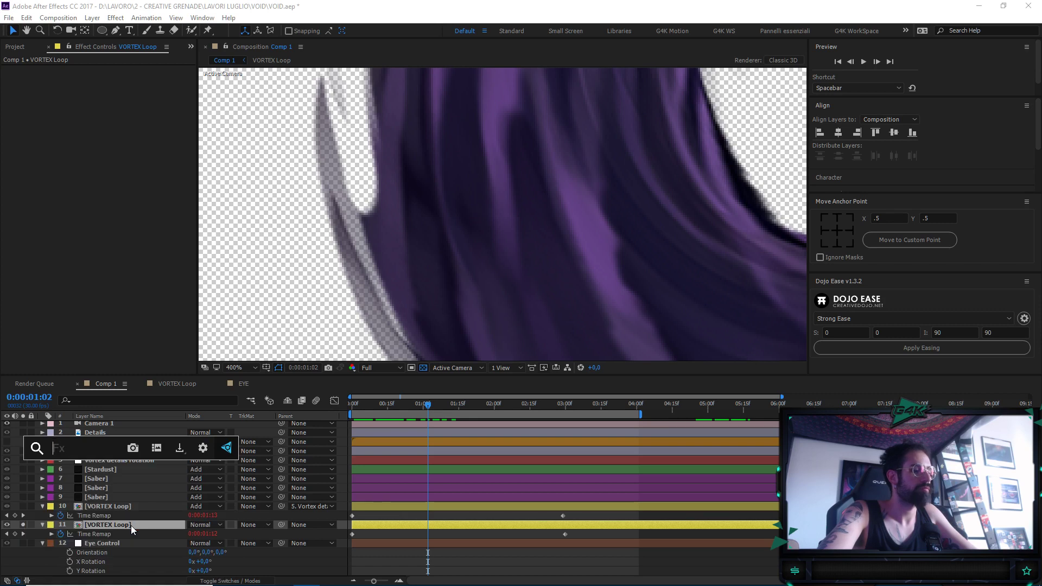
pyautogui.write('rou')
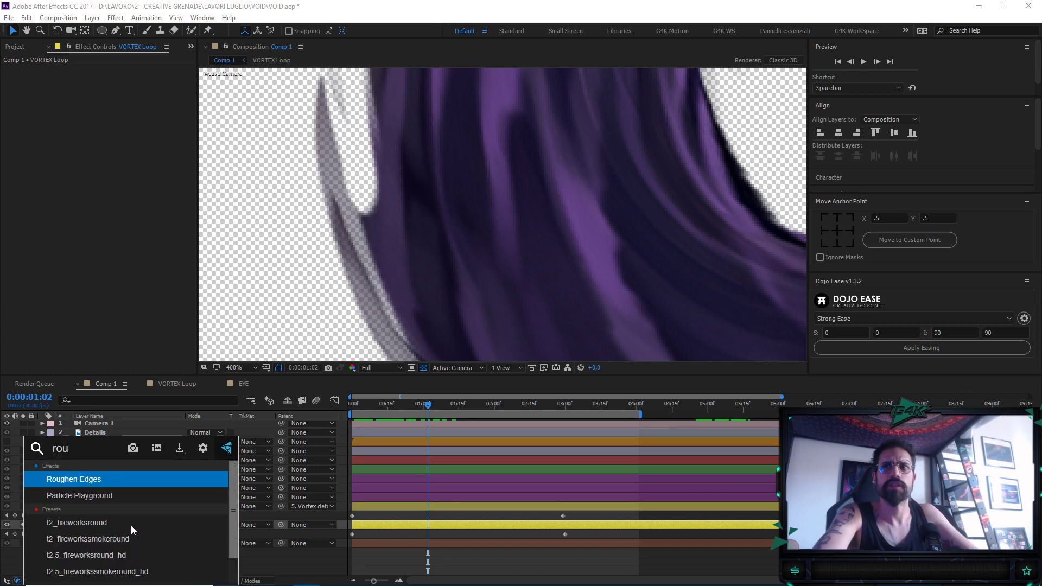
pyautogui.press('BackSpace')
pyautogui.press('BackSpace')
pyautogui.press('BackSpace')
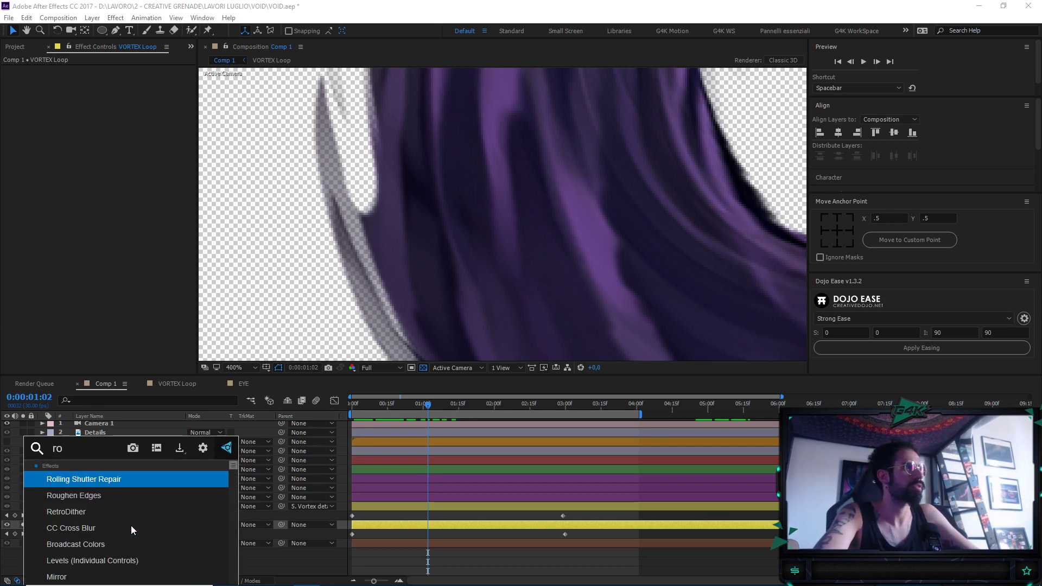
pyautogui.write('sol')
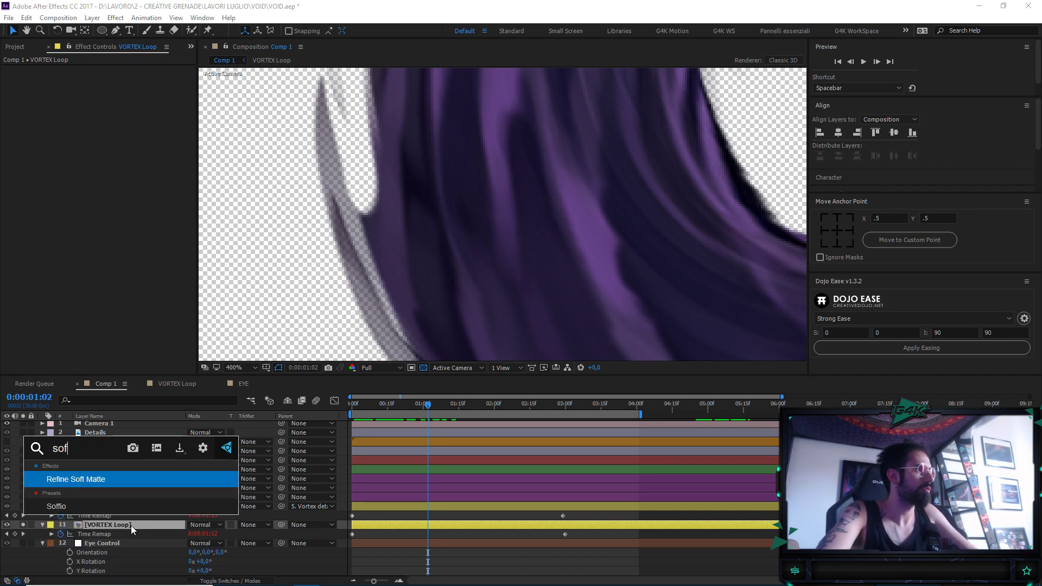
pyautogui.press('BackSpace')
pyautogui.press('BackSpace')
pyautogui.press('BackSpace')
pyautogui.write('rough')
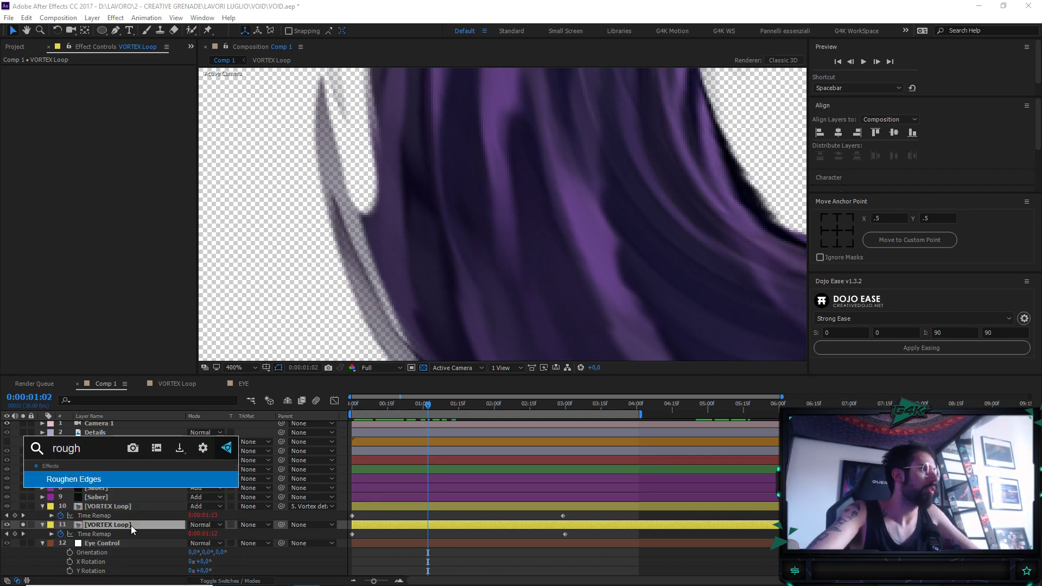
pyautogui.press('Return')
# Inspect the roughened hole edges, try the Unsharp Mask effect on the lower VORTEX Loop layer, and remove it
pyautogui.scroll(-3, 518, 249)
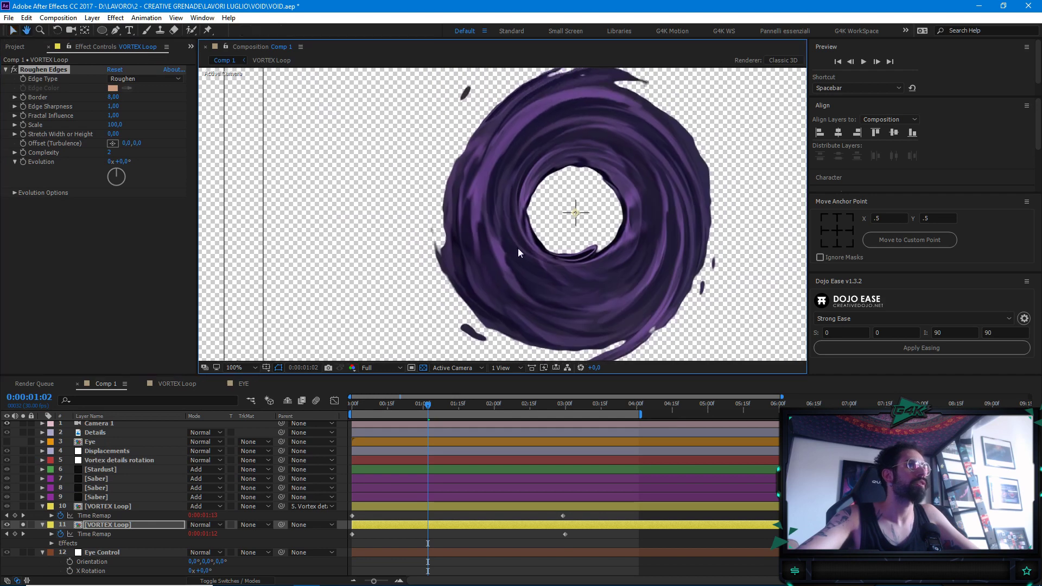
pyautogui.scroll(3, 379, 277)
pyautogui.scroll(-2, 369, 271)
pyautogui.scroll(2, 348, 262)
pyautogui.moveTo(348, 263); pyautogui.dragTo(564, 155)
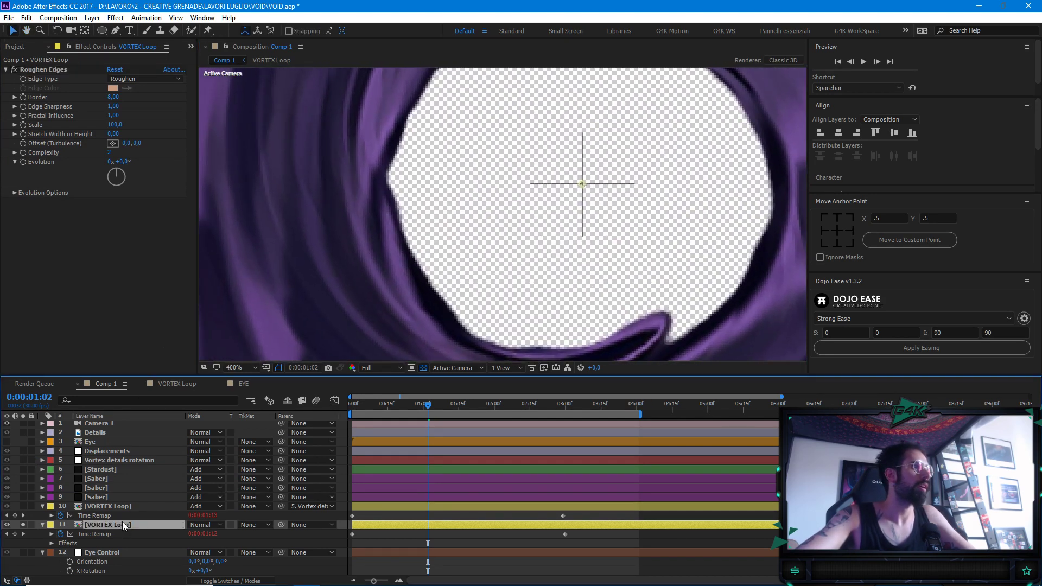
pyautogui.hotkey('ctrl', 'space')
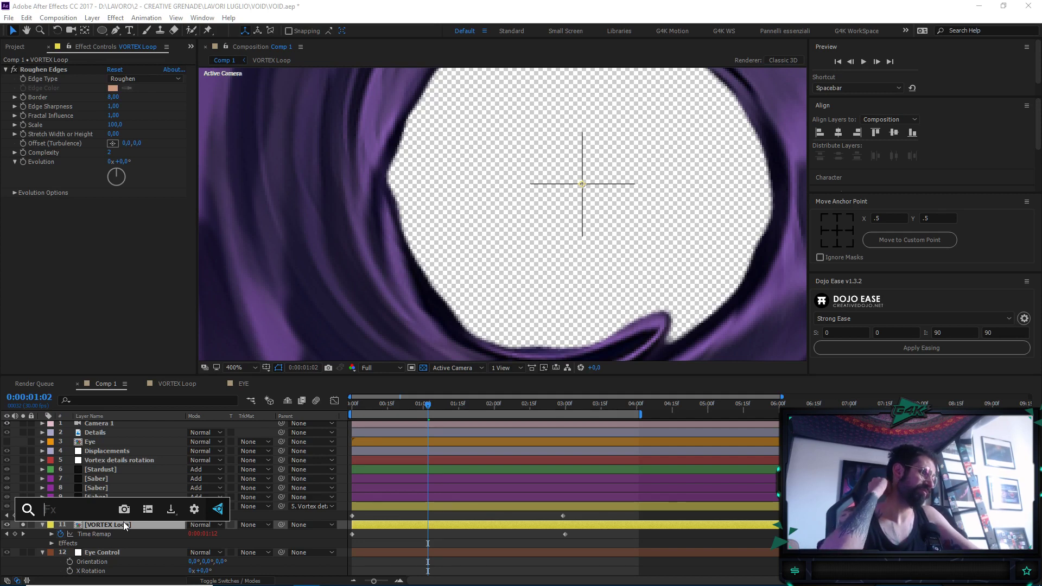
pyautogui.write('shar')
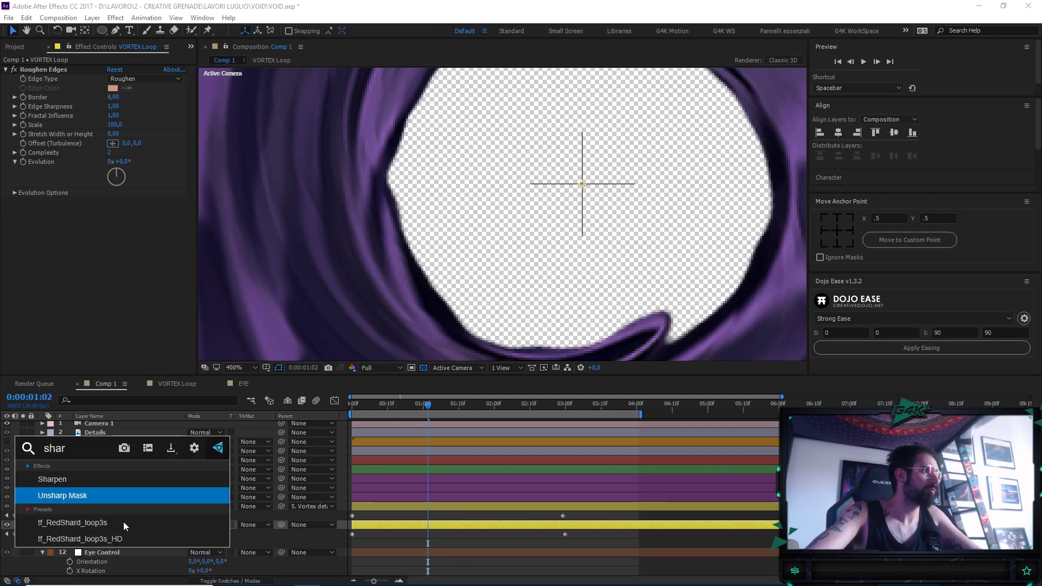
pyautogui.press('Return')
pyautogui.press('Delete')
# Try Simple Choker above Roughen Edges on the lower VORTEX Loop layer with a choke matte of 3,60, and delete it
pyautogui.hotkey('ctrl', 'space')
pyautogui.write('simpl')
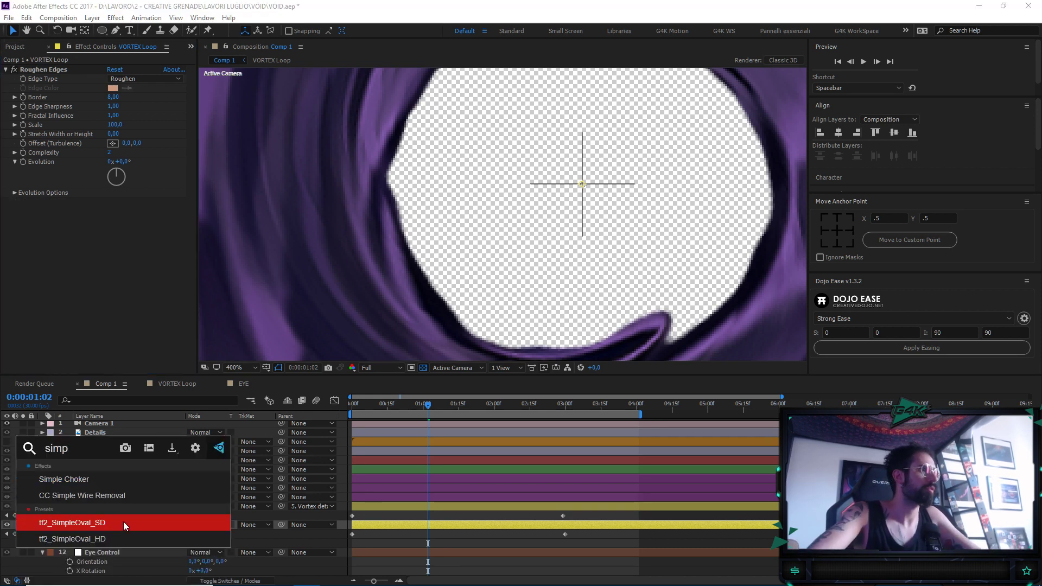
pyautogui.press('Return')
pyautogui.moveTo(55, 69); pyautogui.dragTo(68, 257)
pyautogui.moveTo(124, 89); pyautogui.dragTo(135, 88)
pyautogui.scroll(-2, 529, 214)
pyautogui.scroll(1, 524, 224)
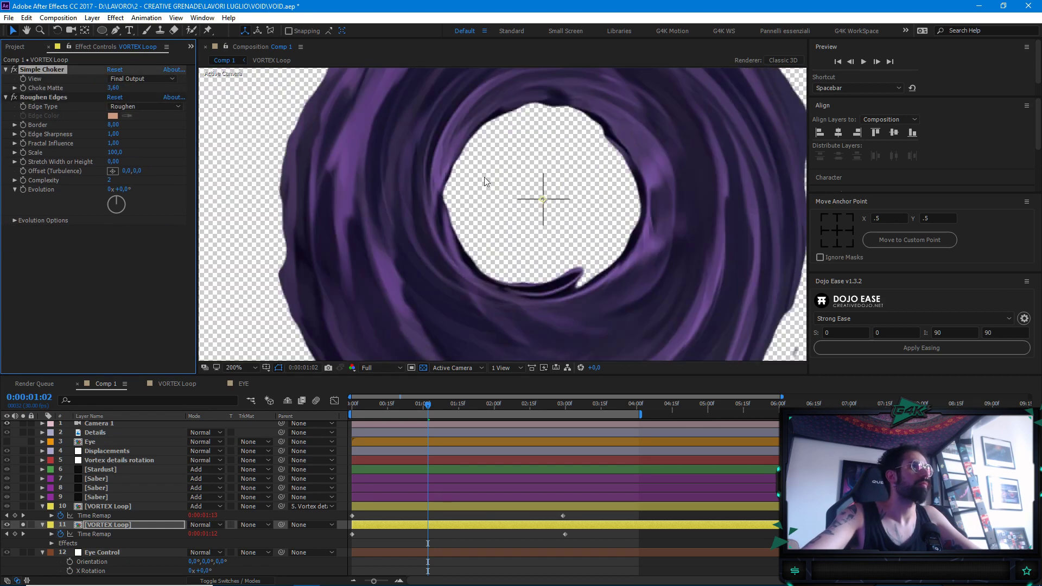
pyautogui.scroll(-1, 485, 177)
pyautogui.press('Delete')
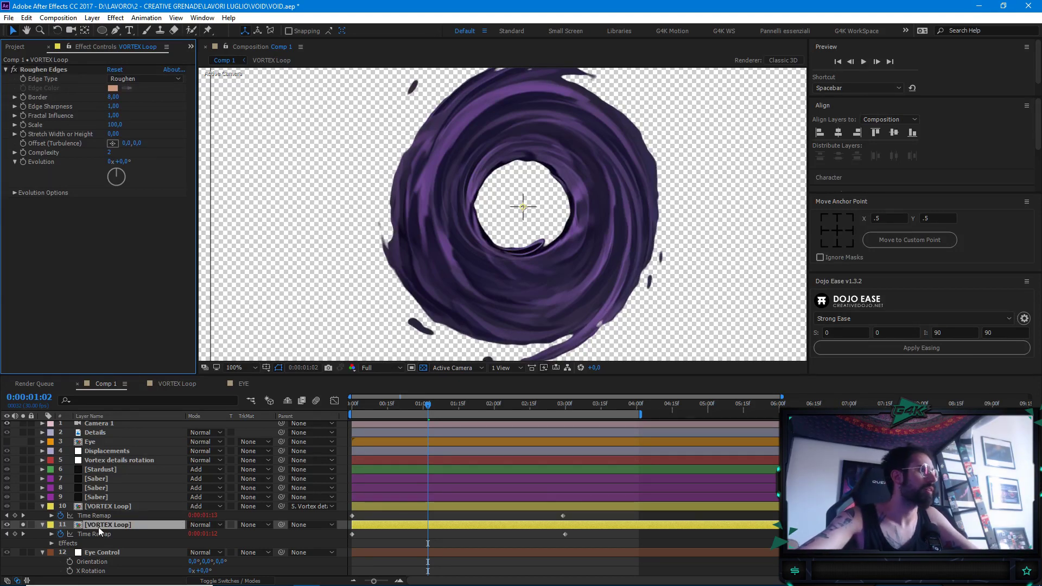
# Add the Extract effect below Roughen Edges on the lower VORTEX Loop layer
pyautogui.hotkey('ctrl', 'space')
pyautogui.write('extr')
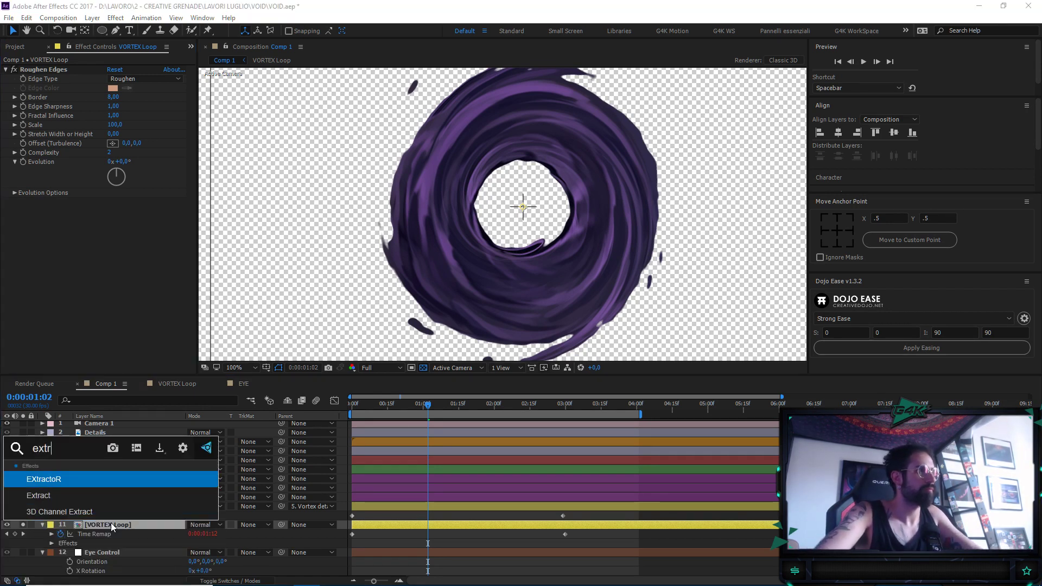
pyautogui.press('Down')
pyautogui.press('Return')
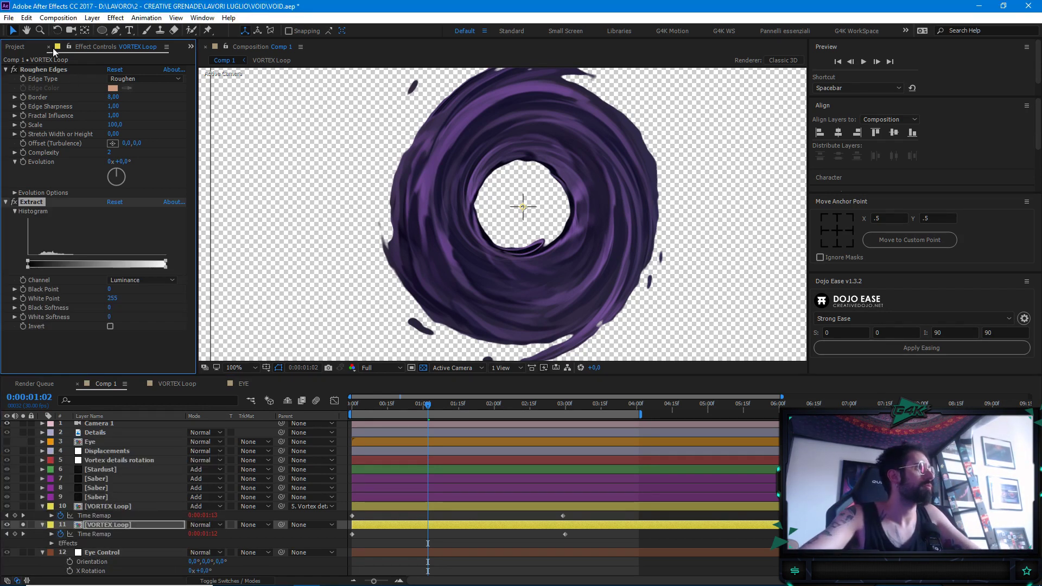
# Move Extract above Roughen Edges on the lower VORTEX Loop layer and set Extract's black point to 13
pyautogui.moveTo(48, 74); pyautogui.dragTo(92, 332)
pyautogui.press('.')
pyautogui.moveTo(469, 209); pyautogui.dragTo(481, 229)
pyautogui.moveTo(29, 128); pyautogui.dragTo(35, 128)
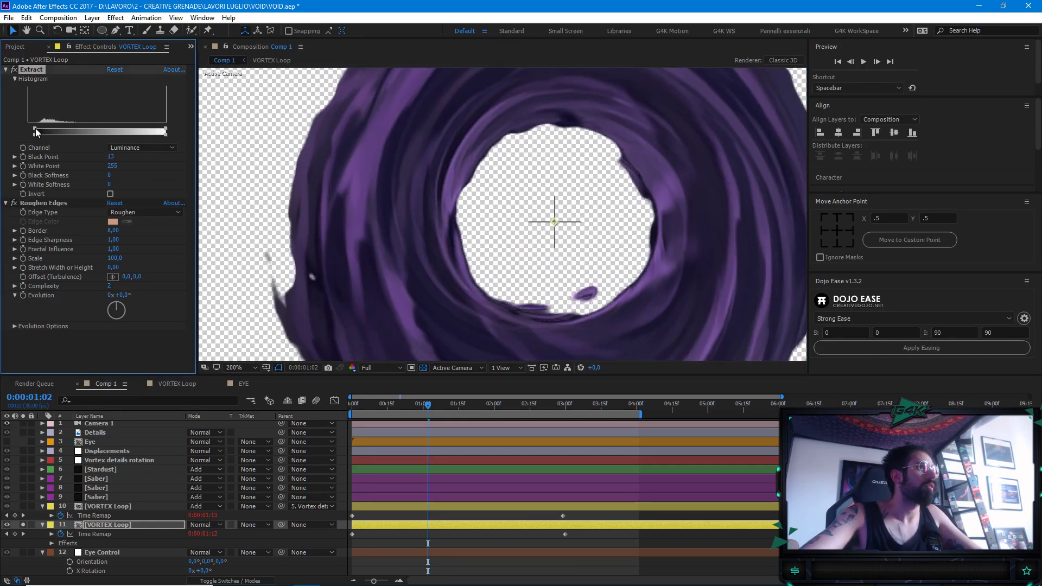
pyautogui.press(',')
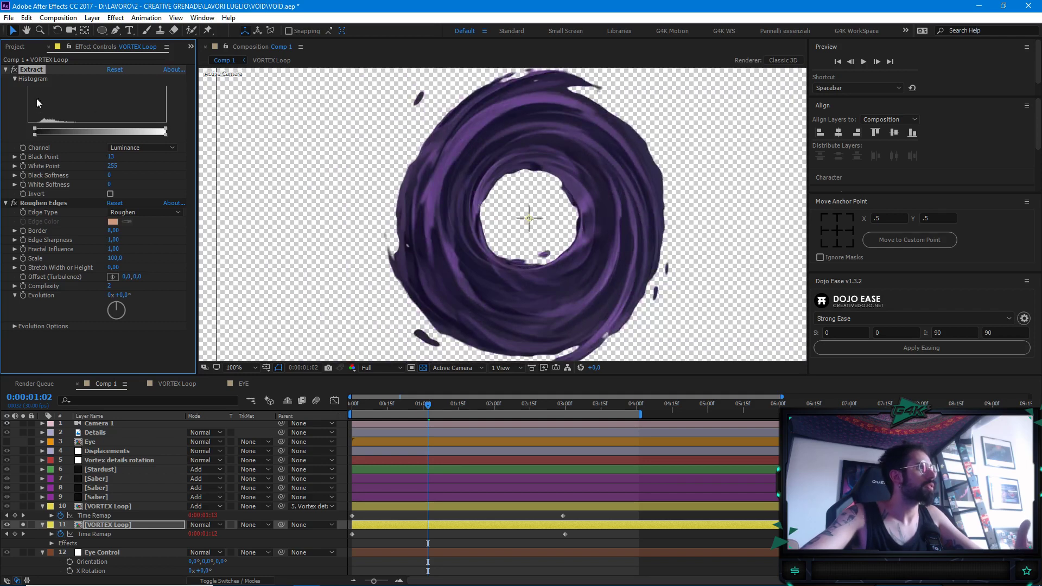
pyautogui.press('.')
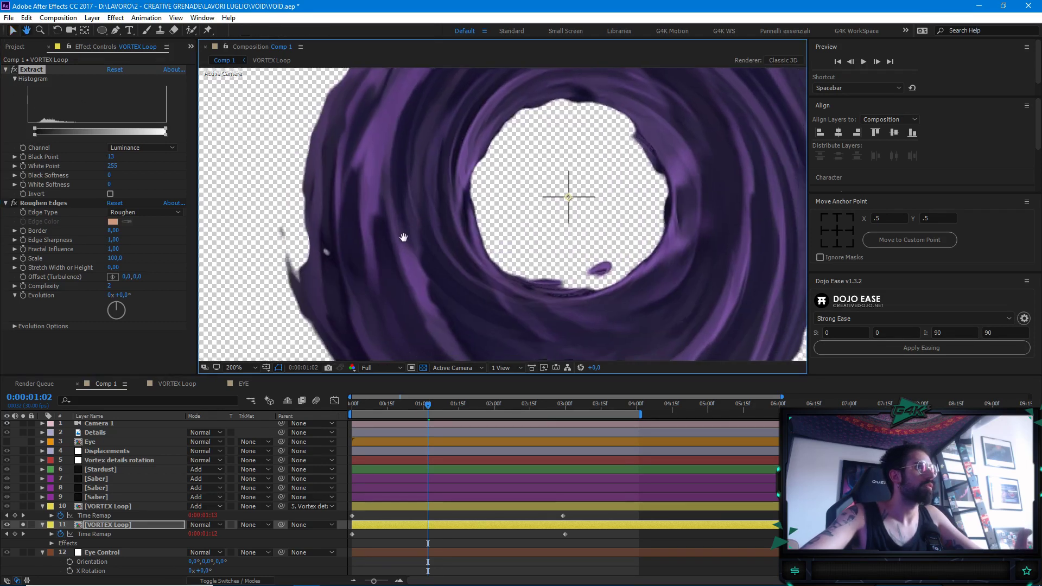
# Compare the vortex's inner and outer edges with Roughen Edges disabled and enabled on the lower VORTEX Loop layer
pyautogui.click(14, 203)
pyautogui.press('h')
pyautogui.moveTo(452, 228); pyautogui.dragTo(398, 296)
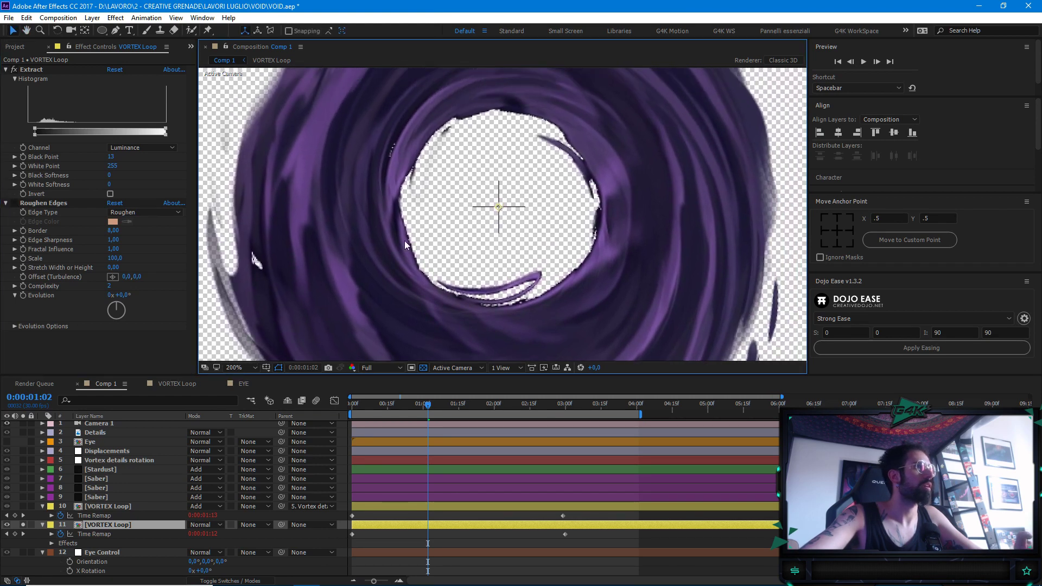
pyautogui.scroll(-1, 312, 233)
pyautogui.scroll(1, 400, 184)
pyautogui.press('v')
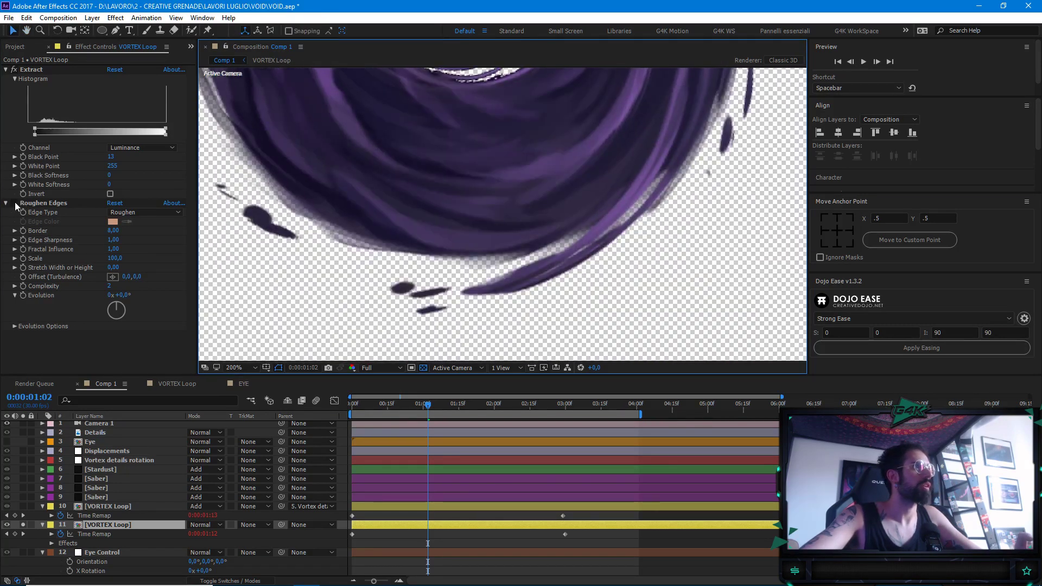
pyautogui.moveTo(334, 240); pyautogui.dragTo(435, 282)
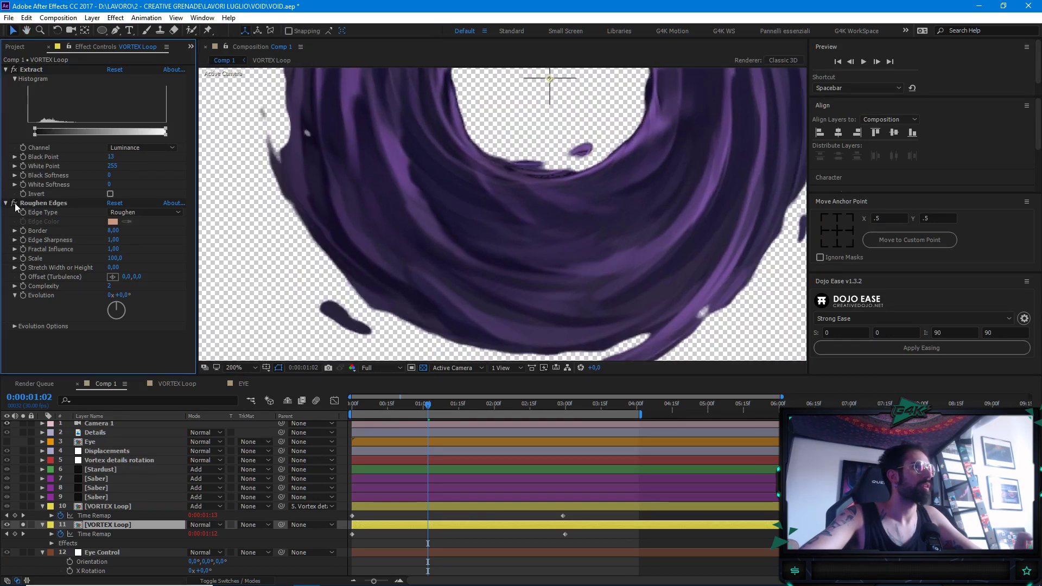
pyautogui.moveTo(443, 219)
pyautogui.mouseDown()
pyautogui.moveTo(451, 311)
pyautogui.moveTo(425, 210)
pyautogui.moveTo(458, 217)
pyautogui.moveTo(440, 216)
pyautogui.mouseUp()
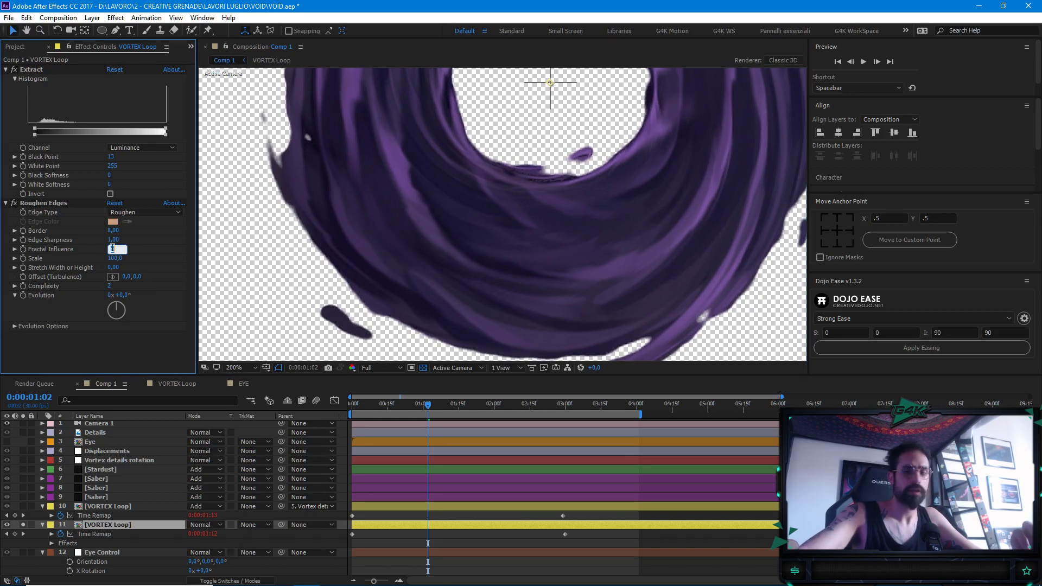
# Set Roughen Edges' fractal influence to 0 and its border to 5 on the lower VORTEX Loop layer
pyautogui.moveTo(113, 248); pyautogui.dragTo(113, 250)
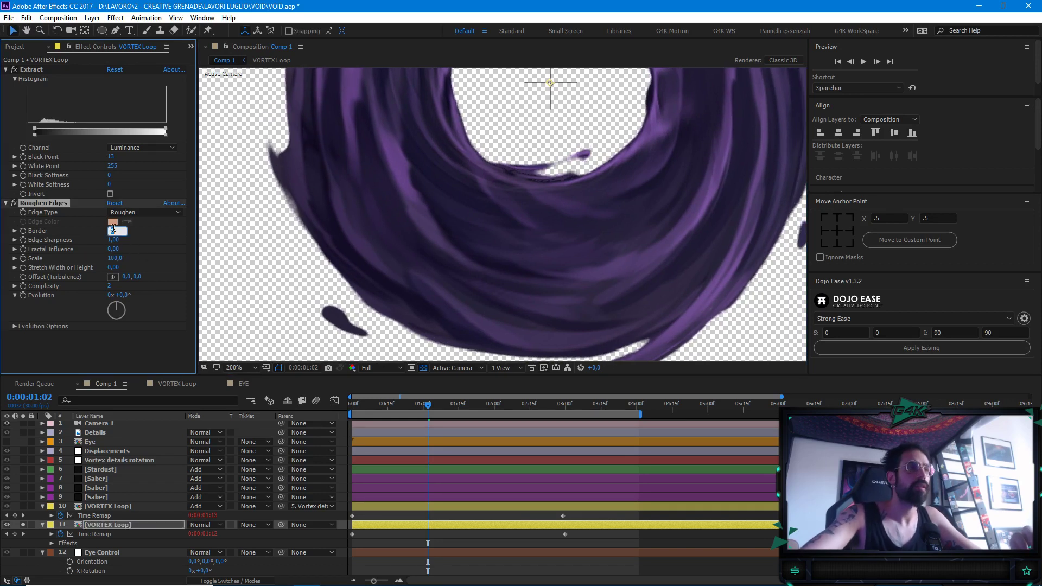
pyautogui.scroll(-2, 493, 159)
pyautogui.scroll(2, 493, 161)
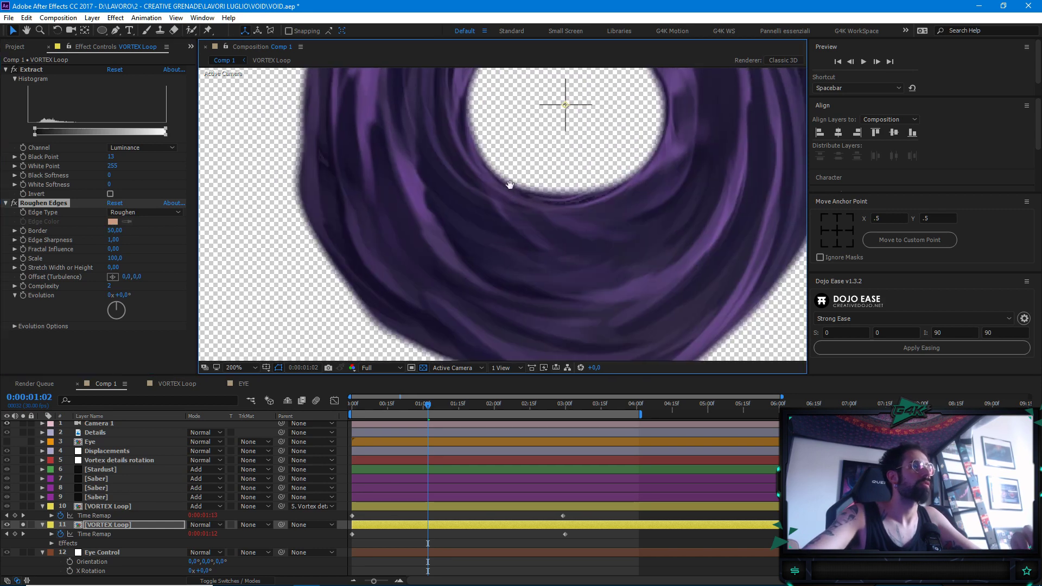
pyautogui.click(114, 230)
pyautogui.write('5')
pyautogui.press('Return')
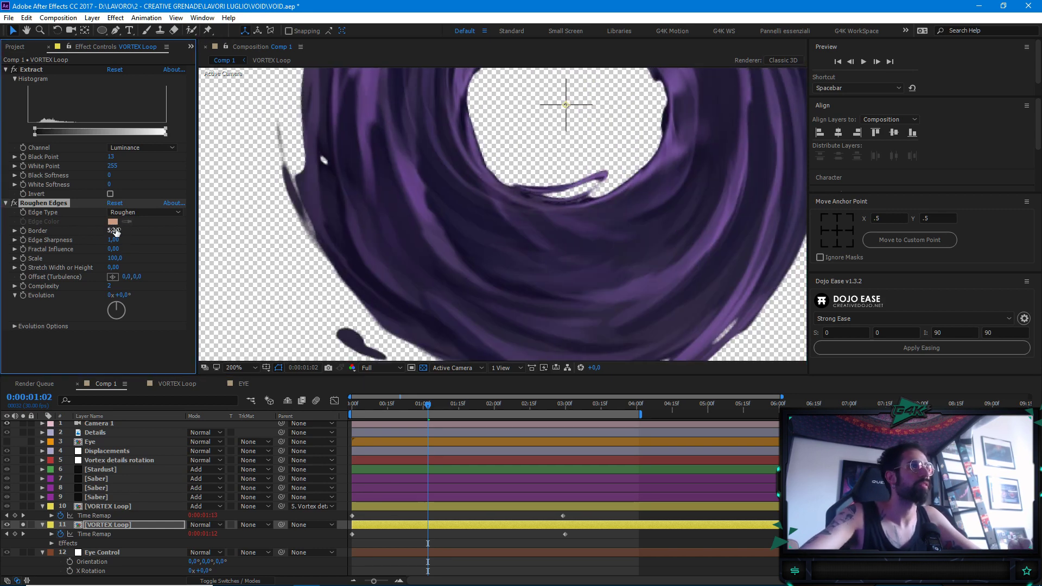
pyautogui.moveTo(458, 232); pyautogui.dragTo(465, 268)
pyautogui.moveTo(589, 236); pyautogui.dragTo(517, 245)
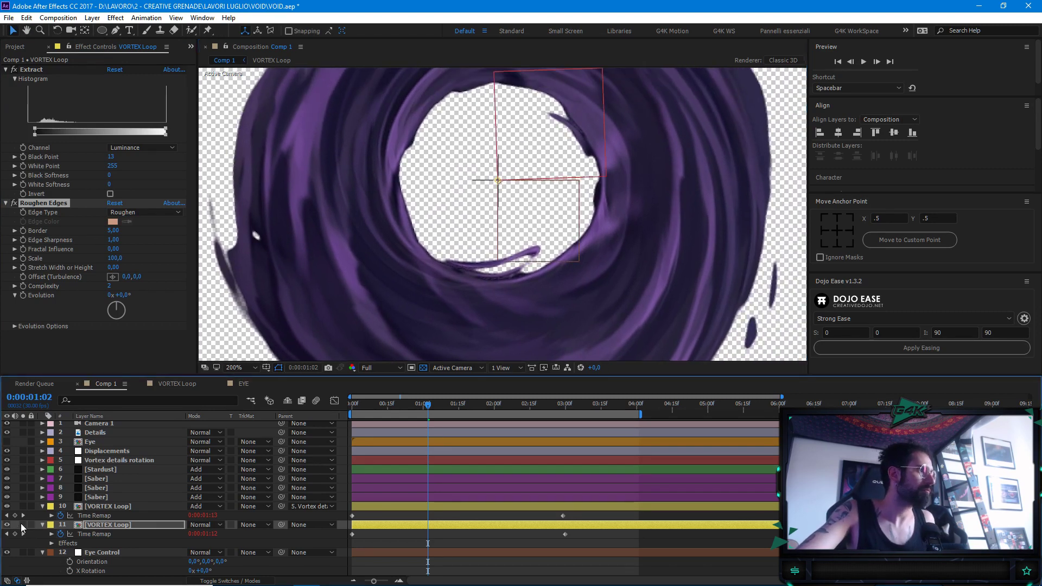
# Turn off solo on the lower VORTEX Loop layer and inspect the hole's edge around the eye in the full composite
pyautogui.click(21, 524)
pyautogui.scroll(-2, 447, 249)
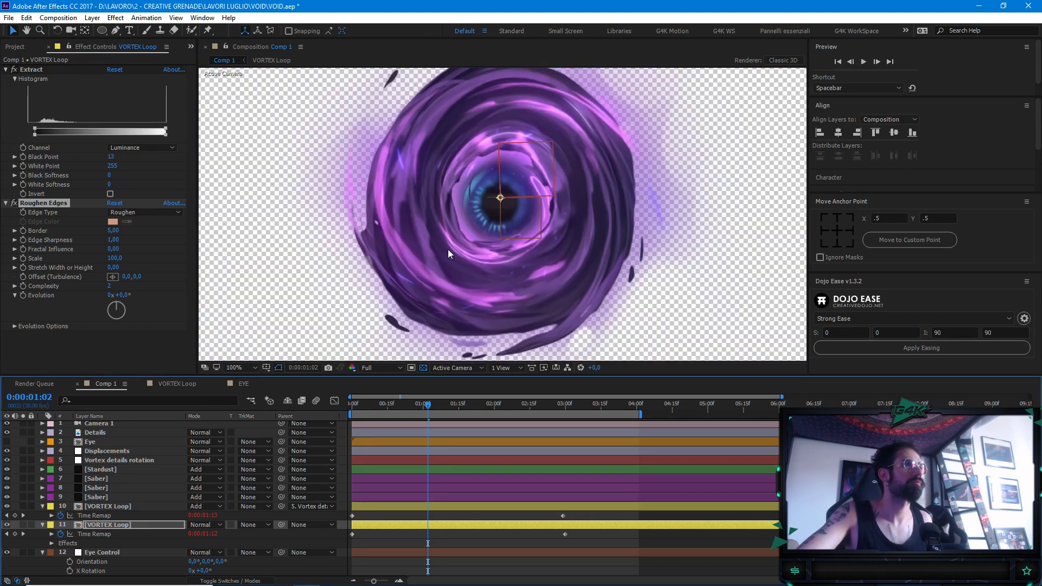
pyautogui.scroll(2, 448, 249)
pyautogui.scroll(-4, 448, 249)
pyautogui.scroll(6, 448, 249)
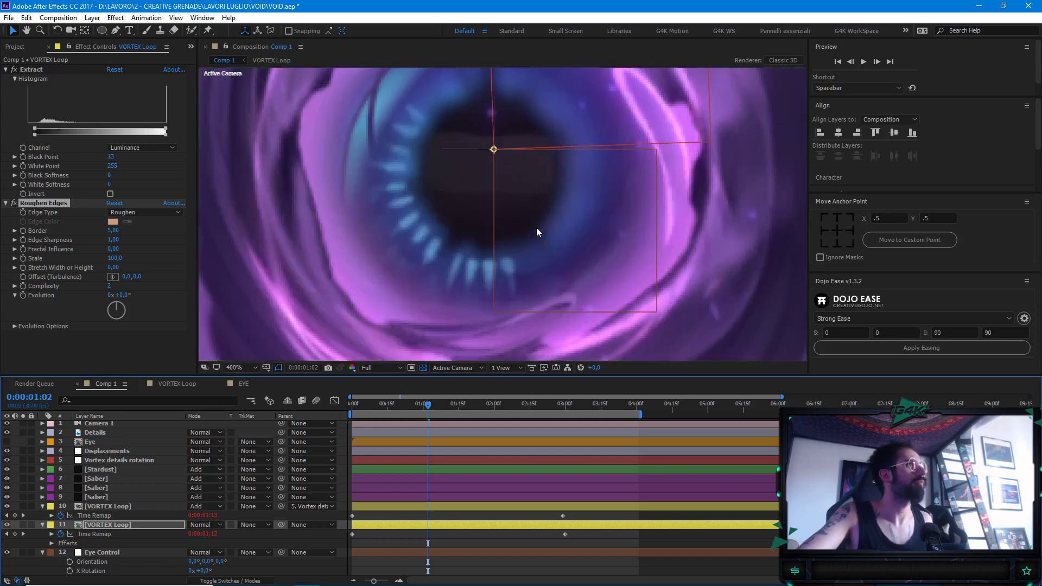
pyautogui.moveTo(529, 219); pyautogui.dragTo(542, 292)
pyautogui.press(',')
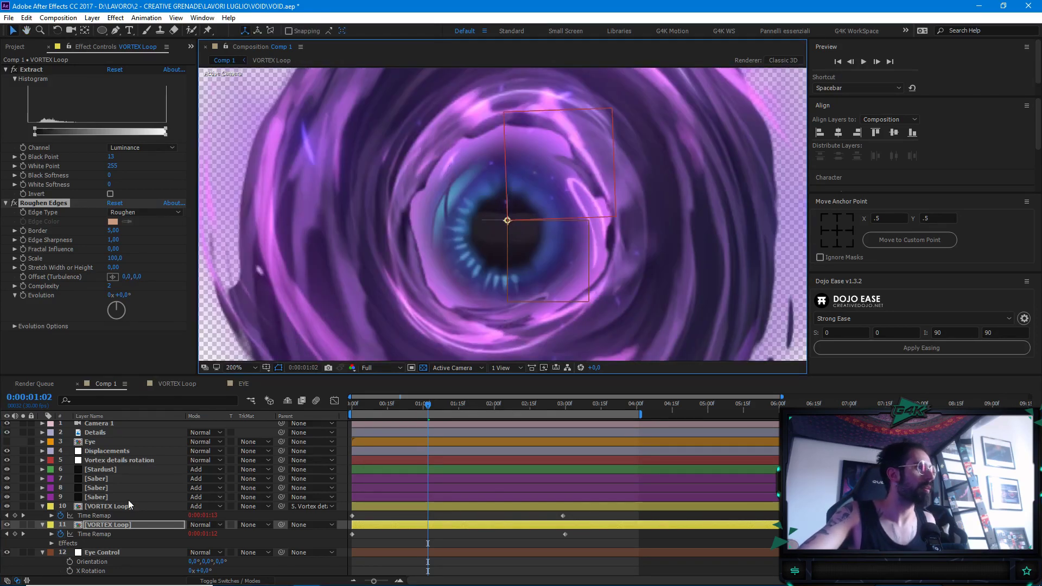
# Set the size of the Inner Glow layer style on the Element 3D eye layer to 20
pyautogui.click(106, 507)
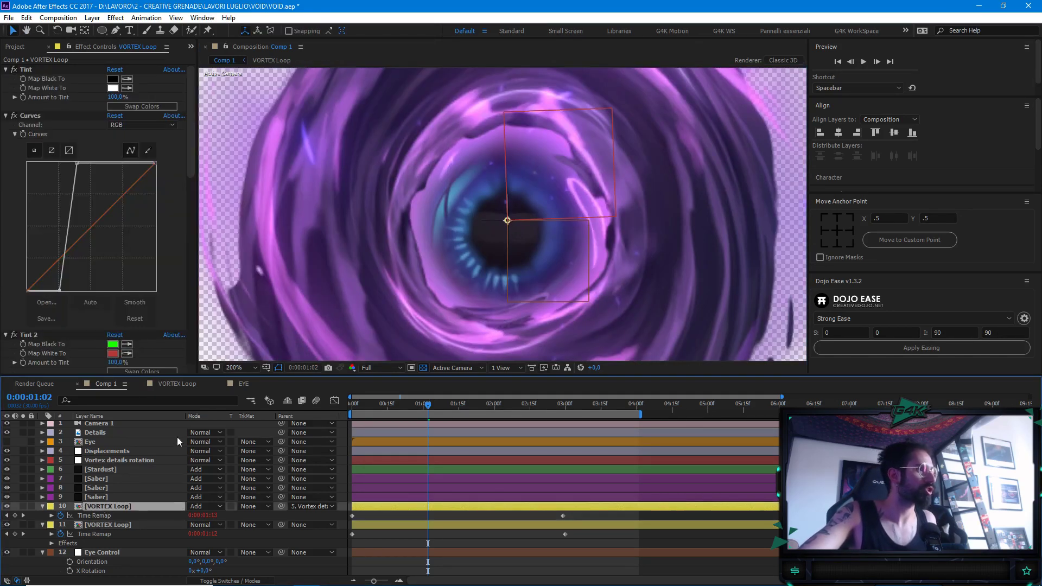
pyautogui.click(104, 442)
pyautogui.scroll(1, 119, 464)
pyautogui.scroll(-1, 111, 525)
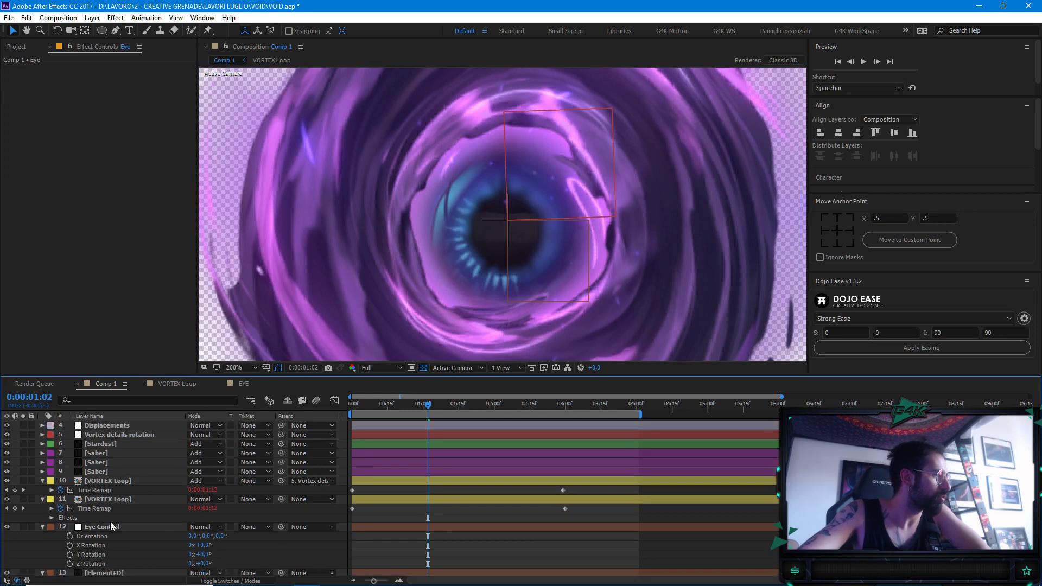
pyautogui.click(116, 573)
pyautogui.scroll(-4, 134, 555)
pyautogui.click(62, 508)
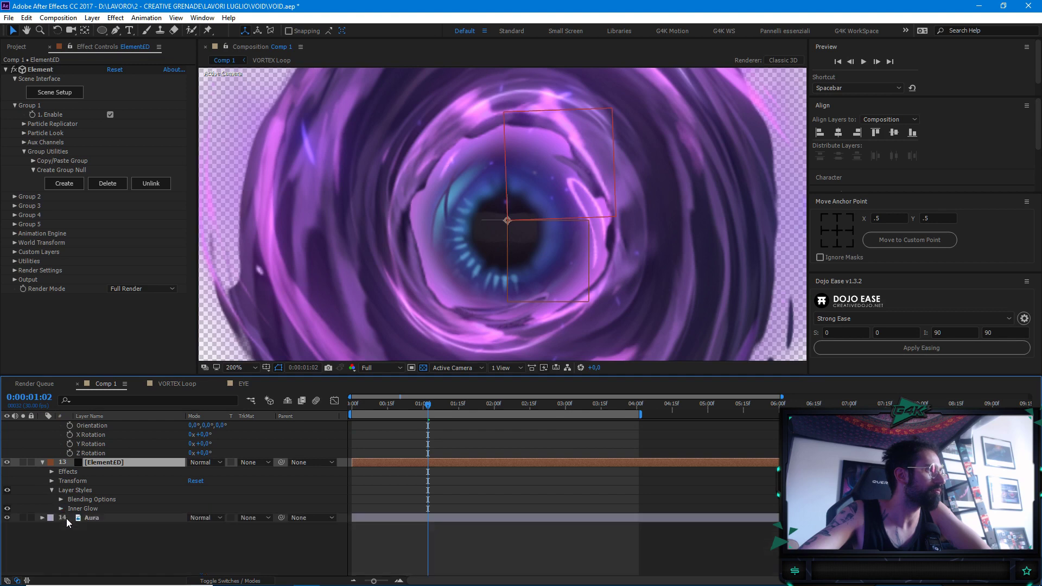
pyautogui.scroll(2, 87, 535)
pyautogui.click(61, 563)
pyautogui.scroll(-4, 107, 550)
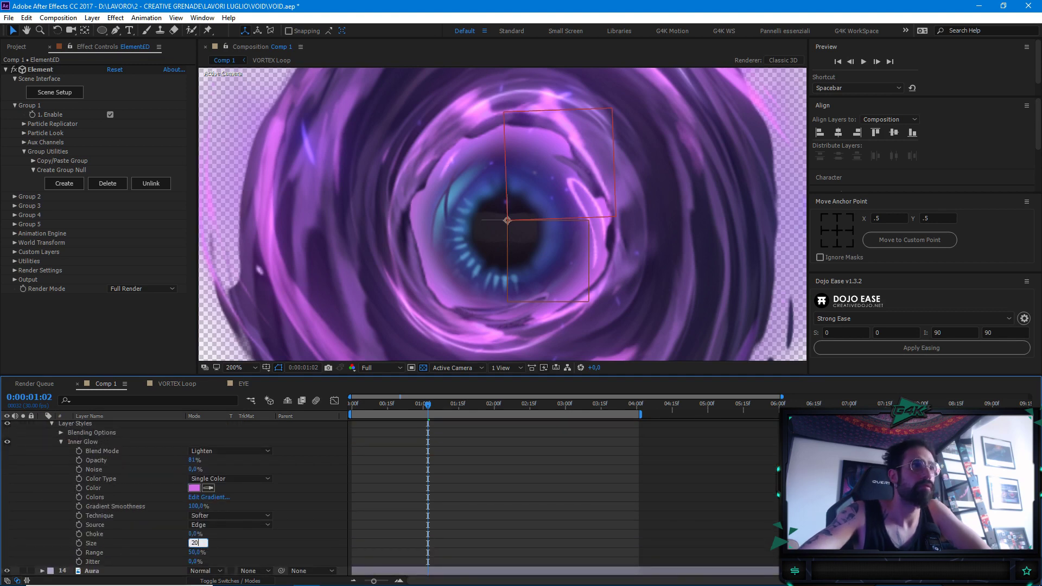
pyautogui.press('Return')
pyautogui.scroll(-2, 642, 186)
pyautogui.scroll(1, 613, 194)
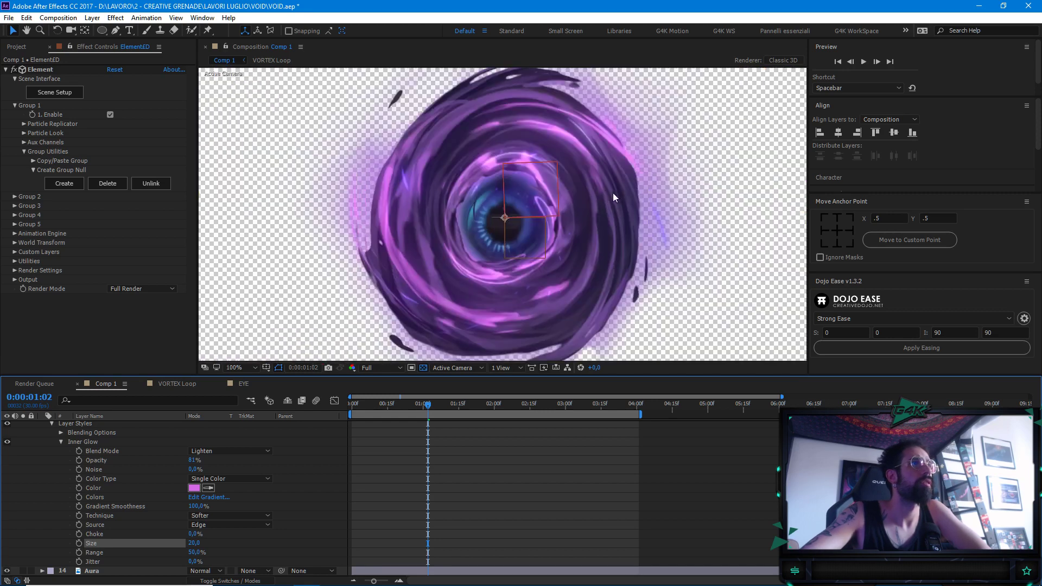
# Preview the animation from 0:00:00:06, checking the eye and vortex up close and at normal size
pyautogui.scroll(2, 524, 238)
pyautogui.click(366, 405)
pyautogui.press('space')
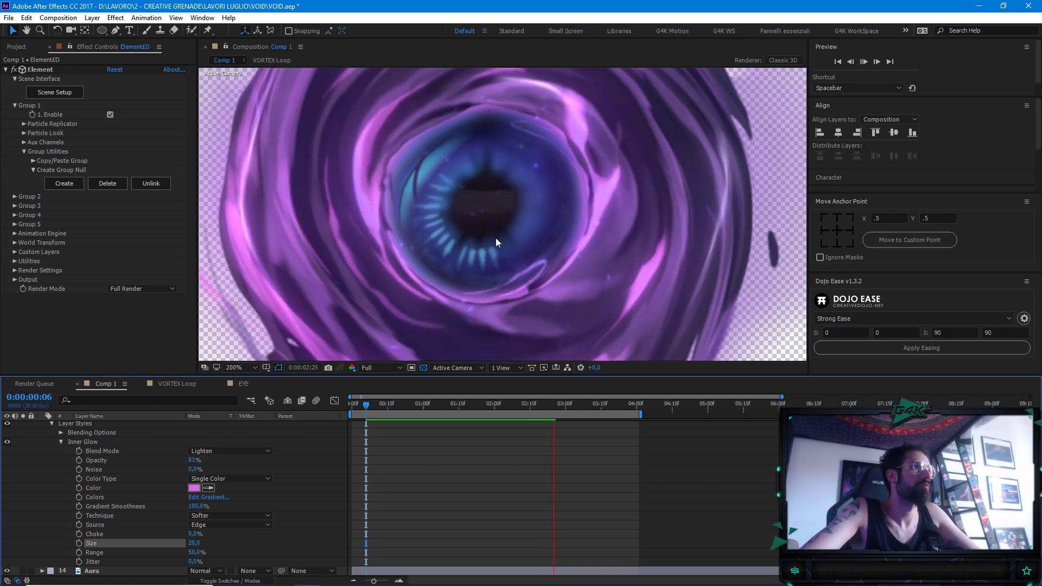
pyautogui.scroll(-2, 496, 237)
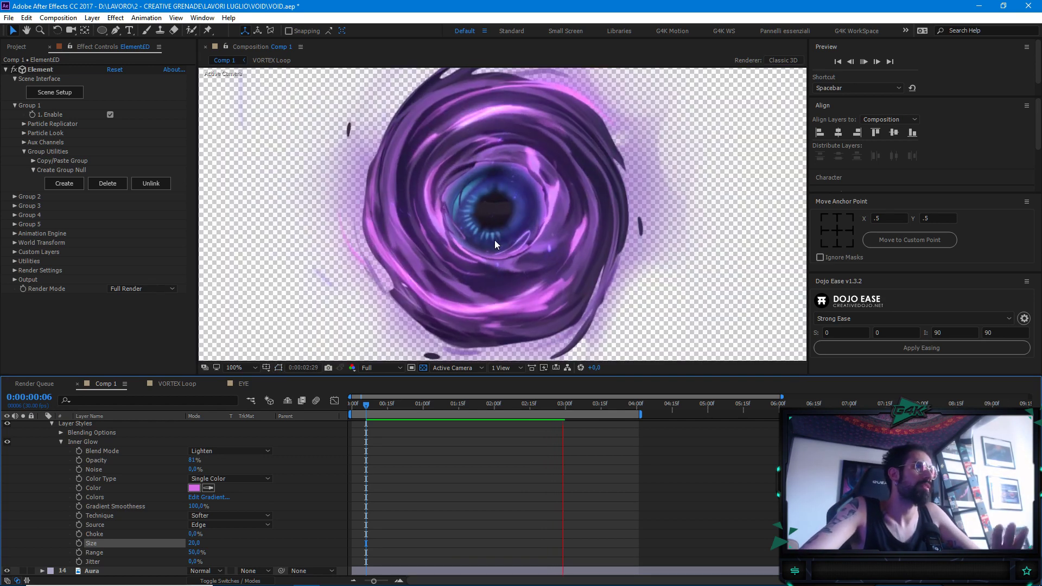
pyautogui.scroll(2, 495, 242)
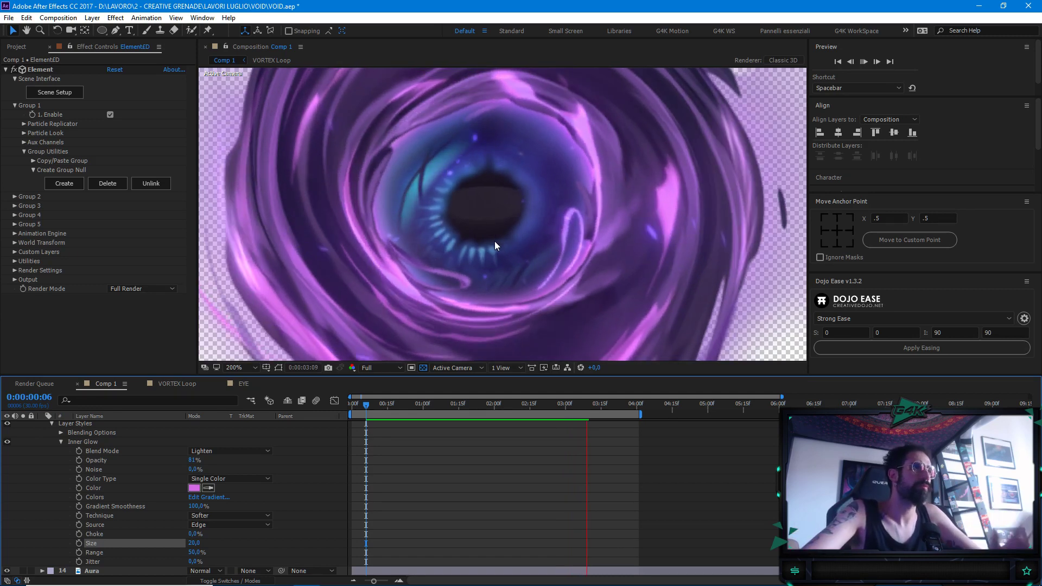
pyautogui.click(493, 241)
# Collapse the Element 3D layer's properties and try the Add blending mode on the lower VORTEX Loop layer
pyautogui.scroll(3, 331, 473)
pyautogui.click(42, 451)
pyautogui.scroll(4, 131, 539)
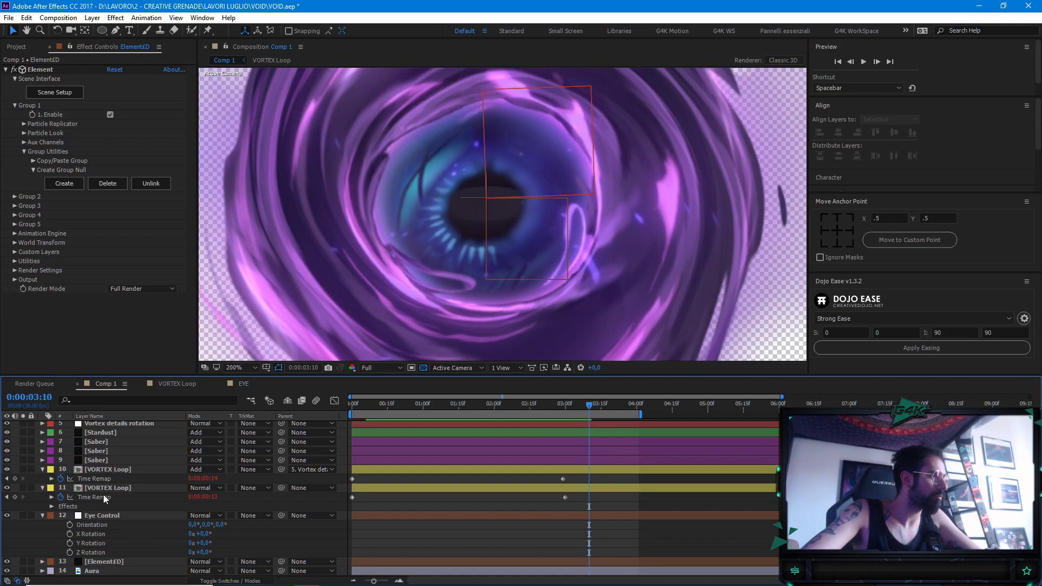
pyautogui.click(23, 488)
pyautogui.click(22, 488)
pyautogui.click(136, 488)
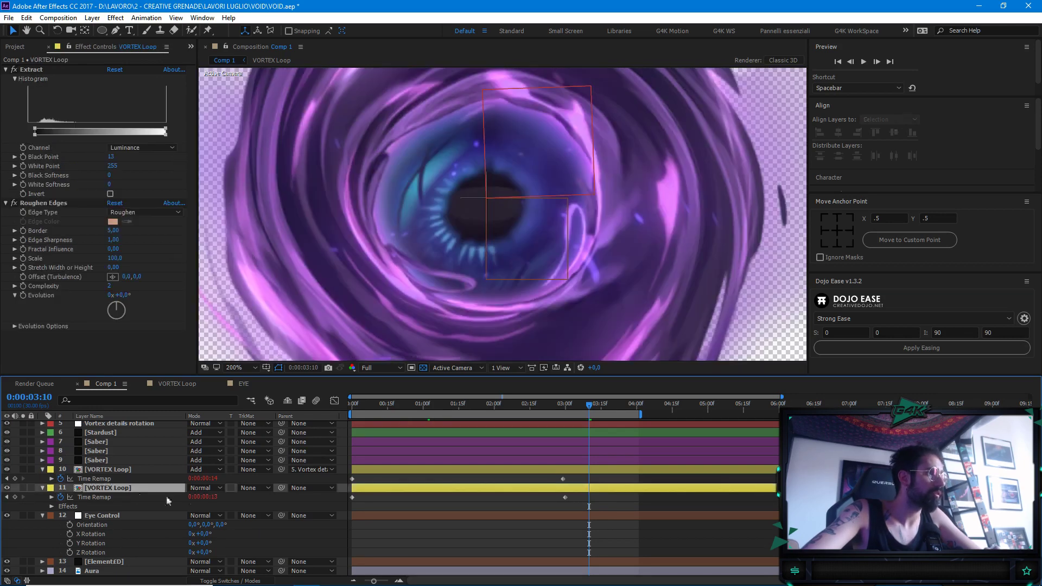
pyautogui.click(206, 488)
pyautogui.click(242, 125)
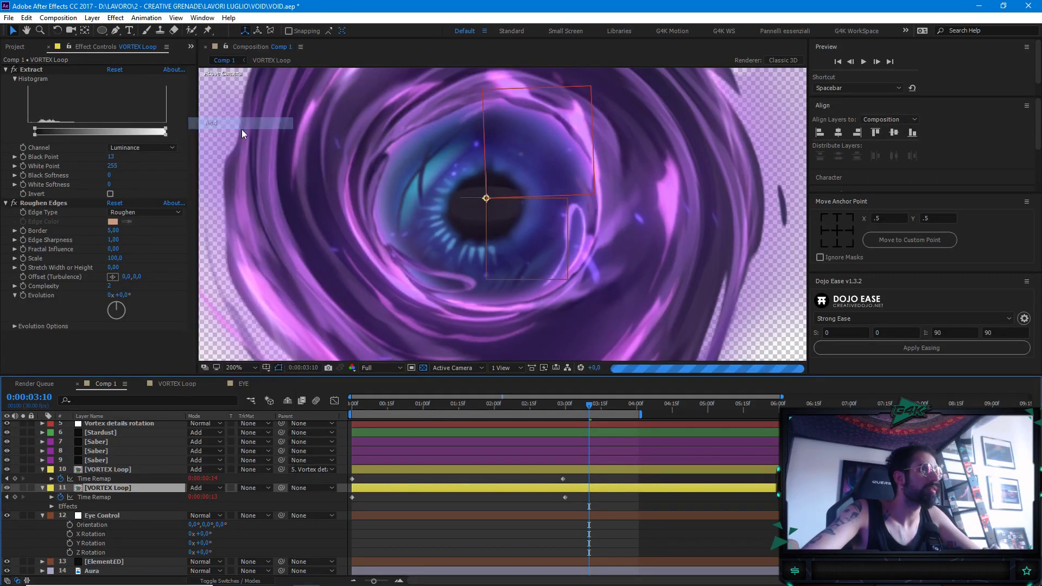
pyautogui.scroll(-4, 526, 193)
pyautogui.scroll(4, 526, 194)
pyautogui.scroll(-2, 526, 194)
pyautogui.scroll(1, 509, 208)
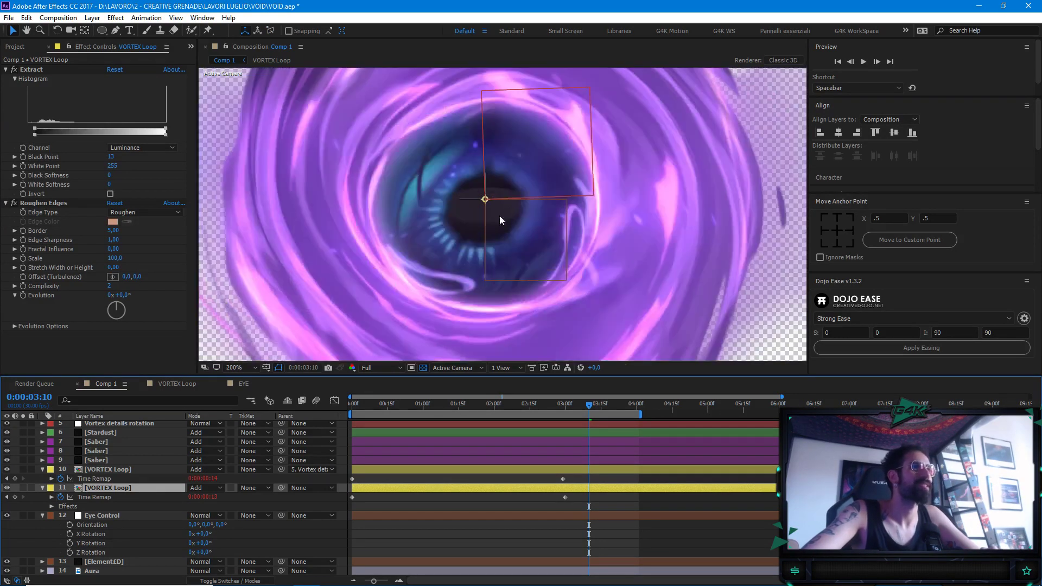
# Return the lower VORTEX Loop layer's blending mode to Normal
pyautogui.click(203, 487)
pyautogui.click(217, 7)
pyautogui.scroll(2, 553, 225)
pyautogui.scroll(-3, 521, 272)
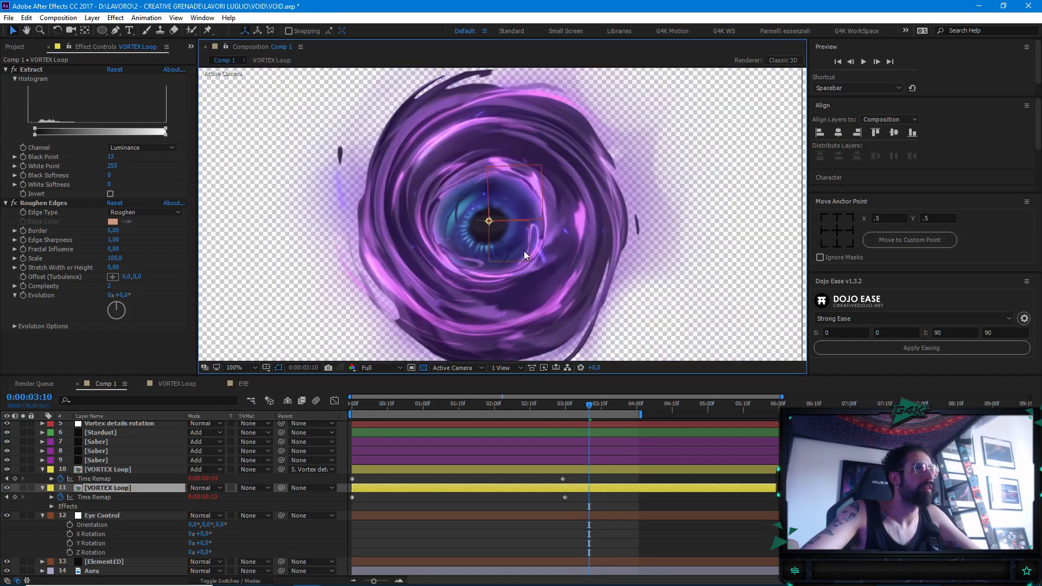
# Preview the animation with the composition's transparency grid turned off, and stop playback at 0:00:00:29
pyautogui.press('space')
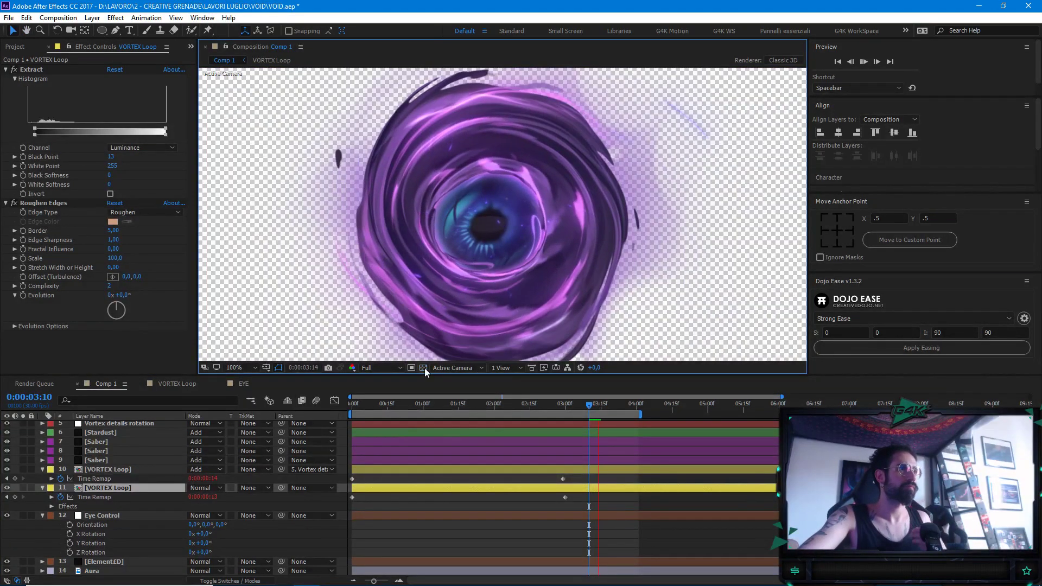
pyautogui.click(424, 367)
pyautogui.scroll(-2, 660, 304)
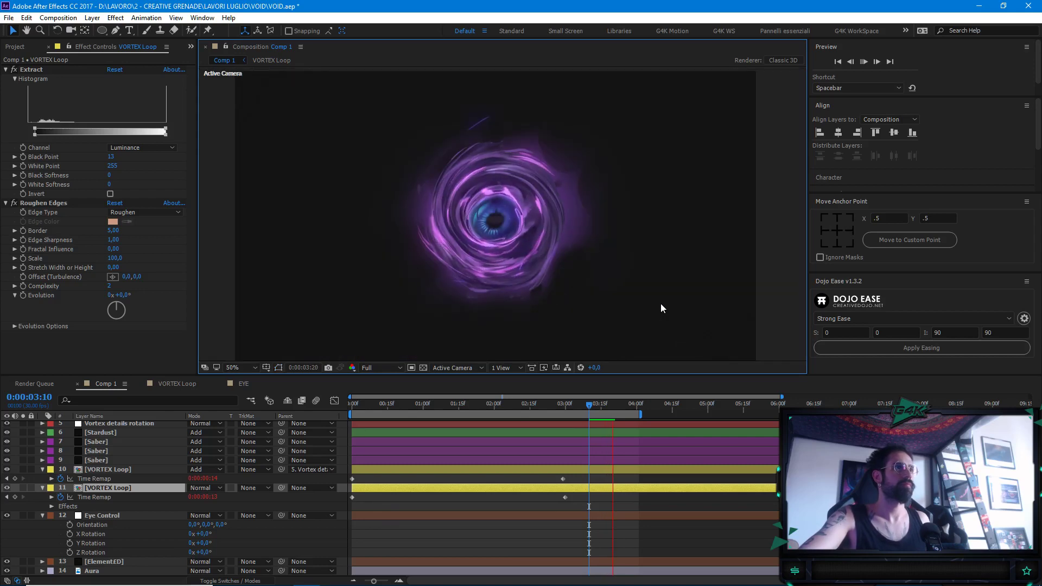
pyautogui.scroll(2, 661, 304)
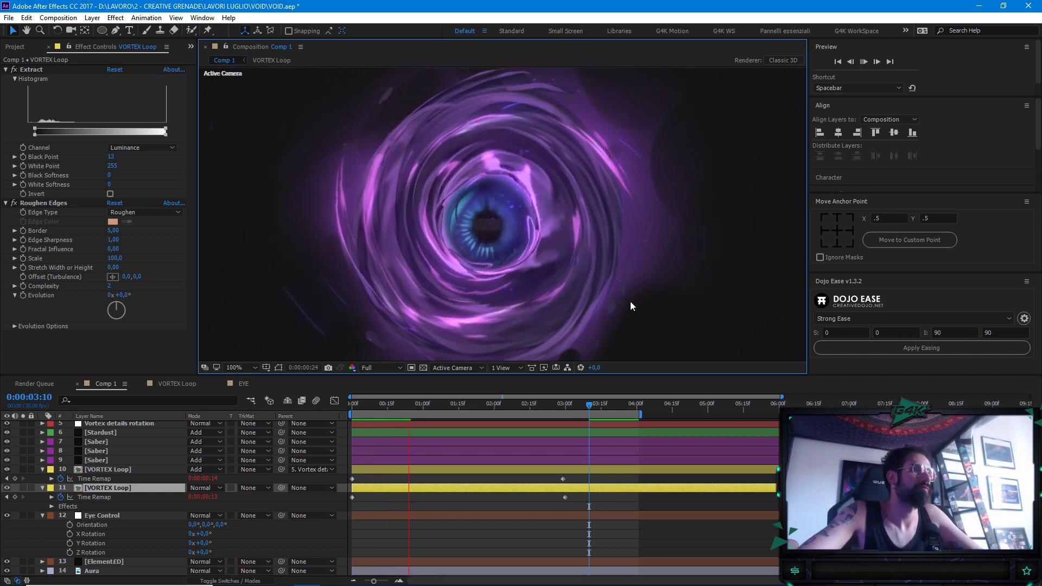
pyautogui.press('space')
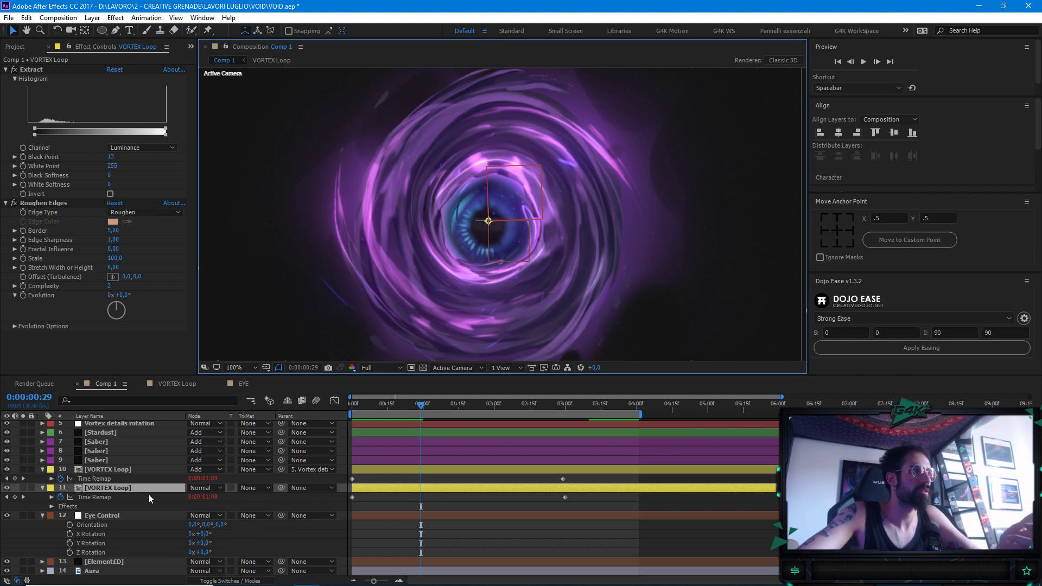
# Solo the lower VORTEX Loop layer and add CC Radial Blur with the Scratch type and an amount of 12
pyautogui.click(24, 487)
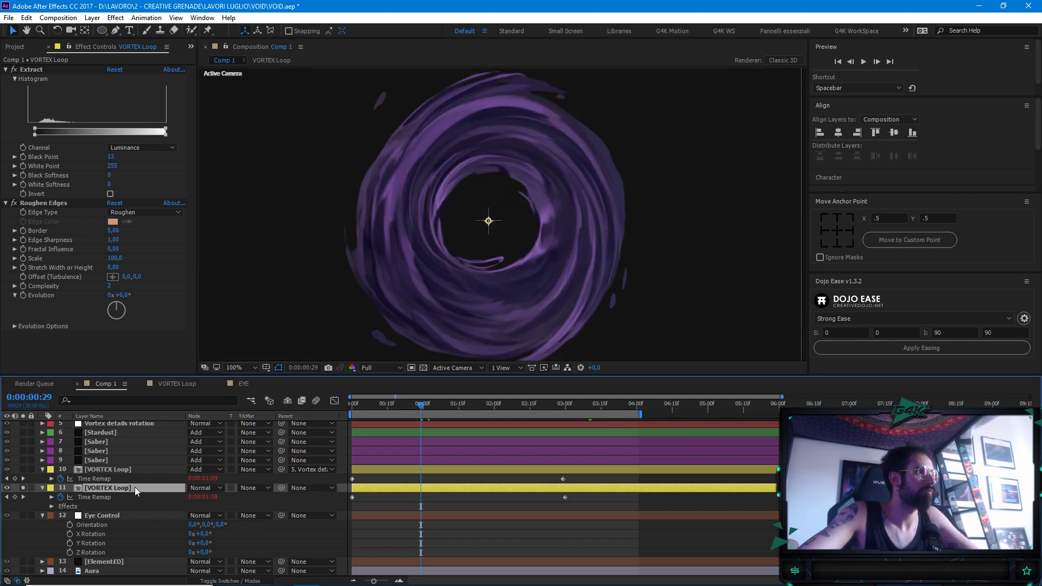
pyautogui.hotkey('ctrl', 'space')
pyautogui.write('cc t')
pyautogui.press('BackSpace')
pyautogui.write('rad')
pyautogui.press('Return')
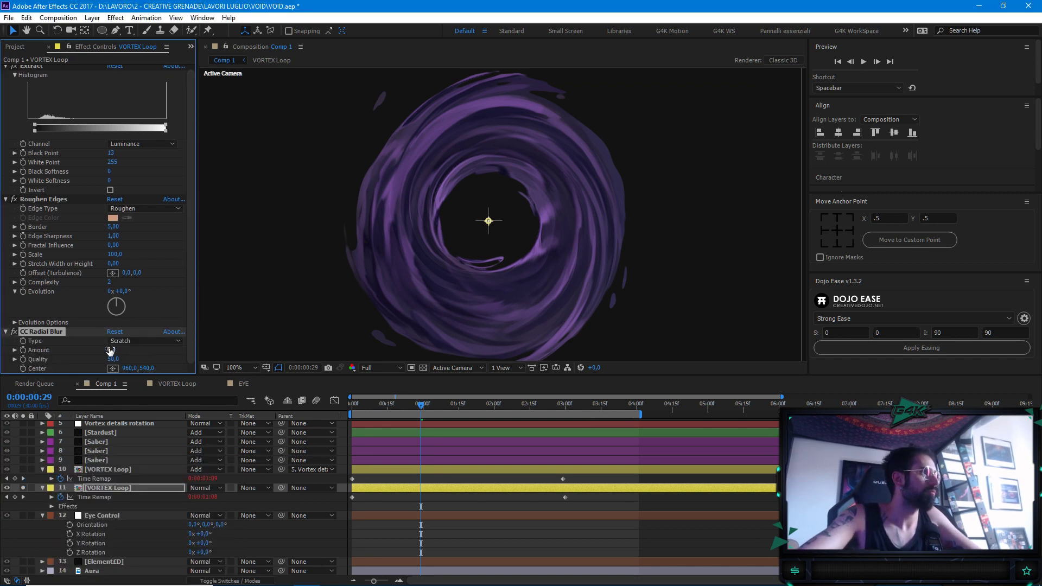
pyautogui.moveTo(116, 349); pyautogui.dragTo(122, 349)
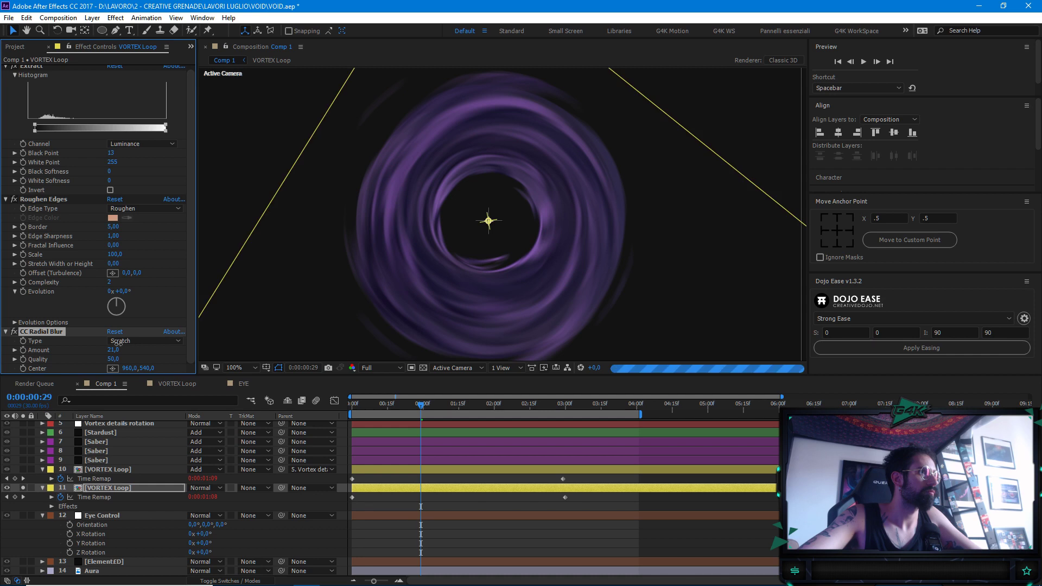
pyautogui.moveTo(118, 343); pyautogui.dragTo(114, 351)
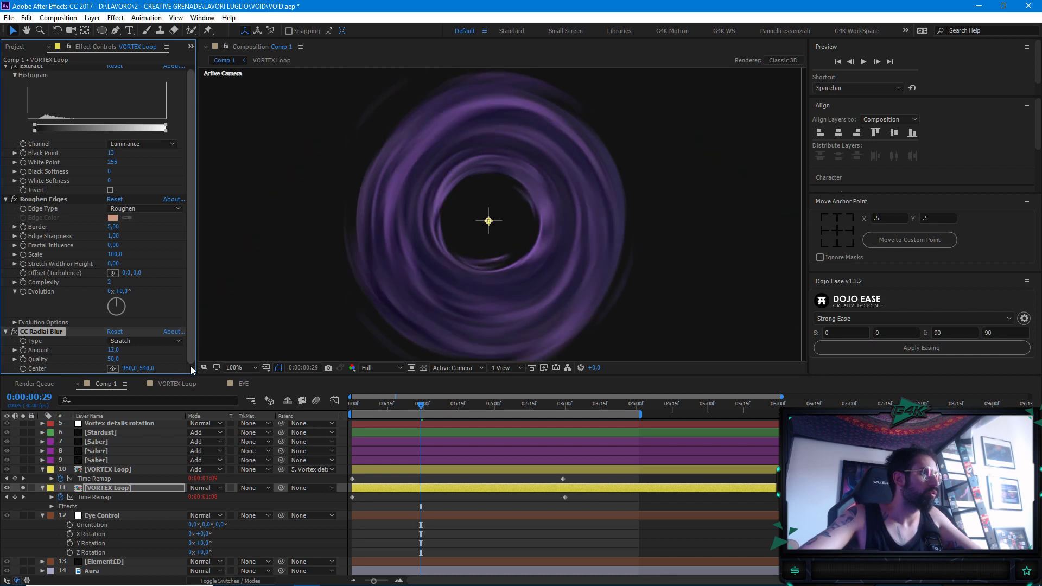
# Try a CC Radial Blur amount of 5 on the lower VORTEX Loop layer, and set the amount to 0
pyautogui.click(123, 350)
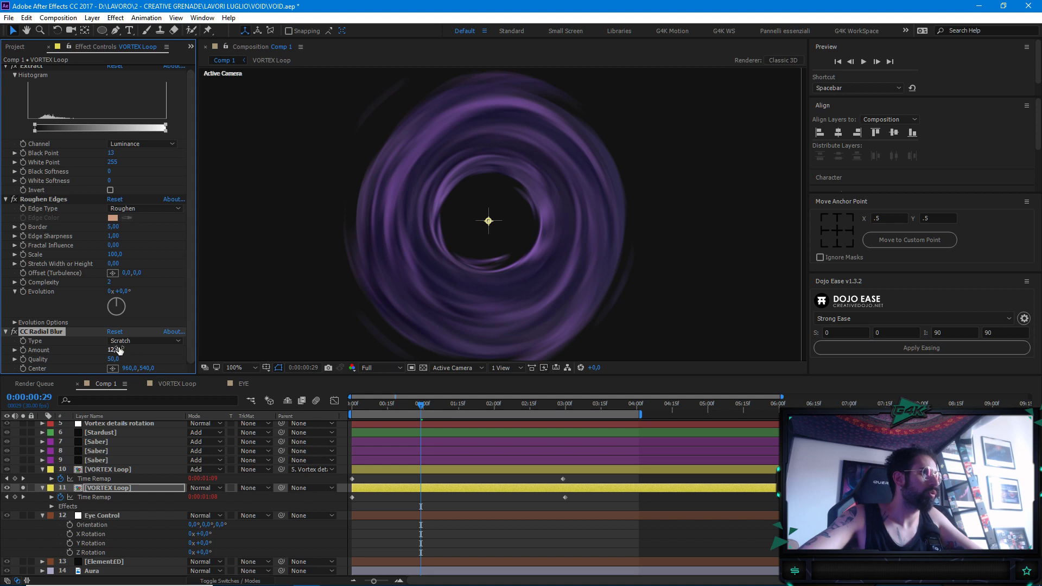
pyautogui.write('5')
pyautogui.press('Return')
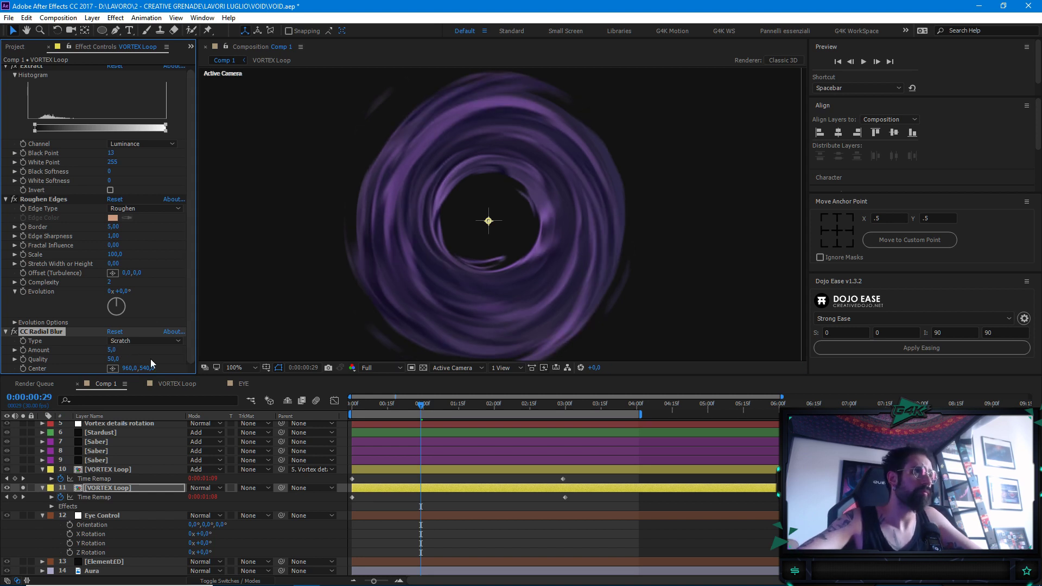
pyautogui.click(115, 350)
pyautogui.write('0')
pyautogui.press('Return')
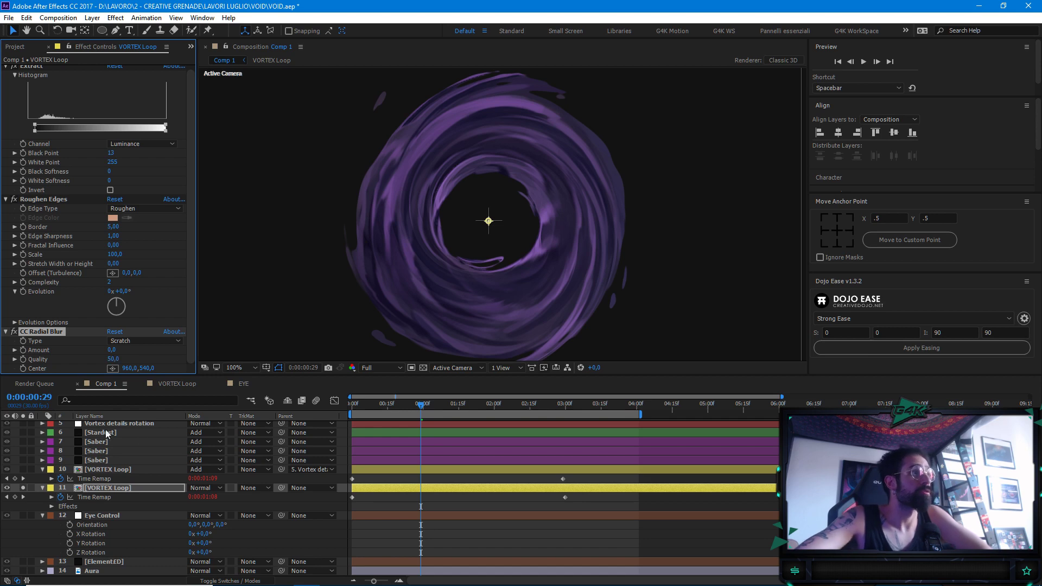
# Open the VORTEX Loop composition and add a new adjustment layer above the three Vortex layers
pyautogui.click(177, 384)
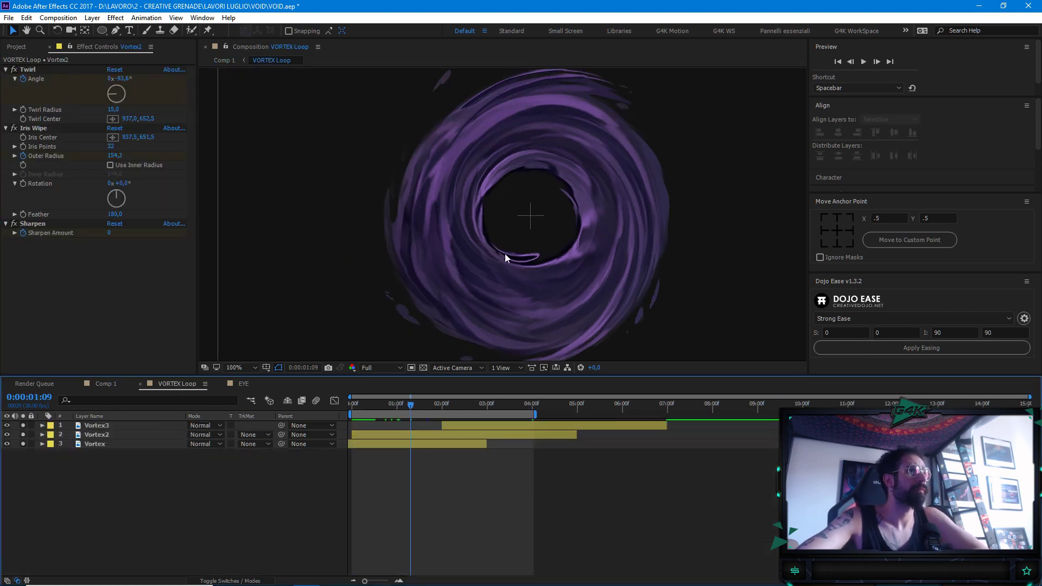
pyautogui.scroll(2, 504, 258)
pyautogui.rightClick(181, 487)
pyautogui.moveTo(237, 369)
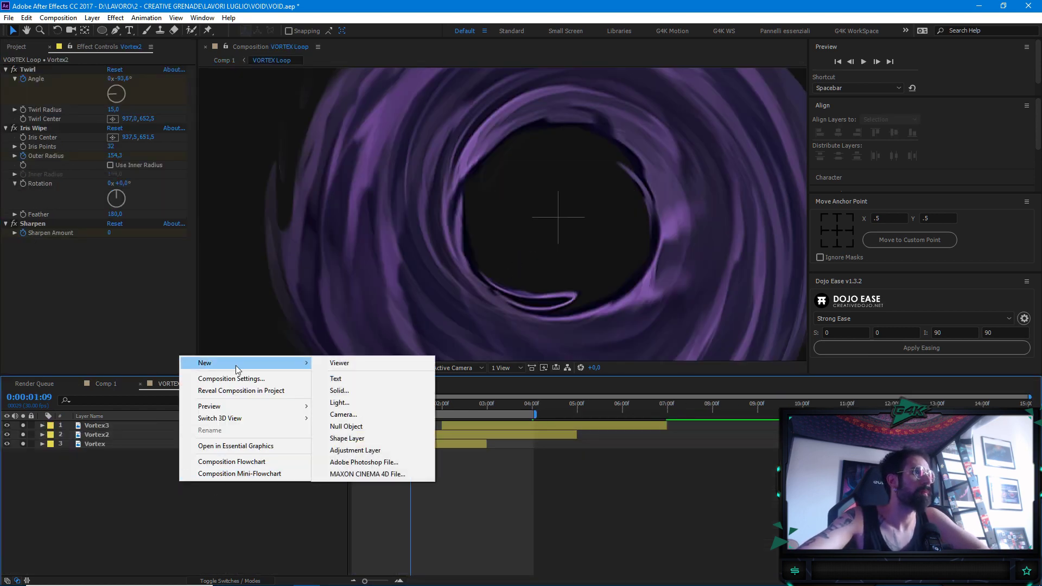
pyautogui.click(359, 450)
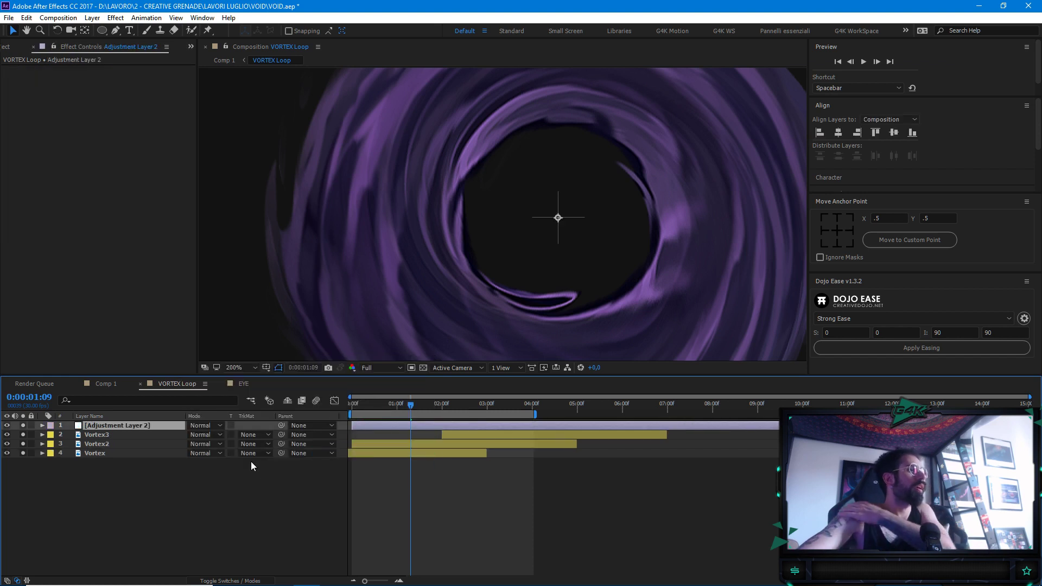
# Add CC Radial Blur to the new adjustment layer with the Rotate type and an amount of 10
pyautogui.hotkey('ctrl', 'space')
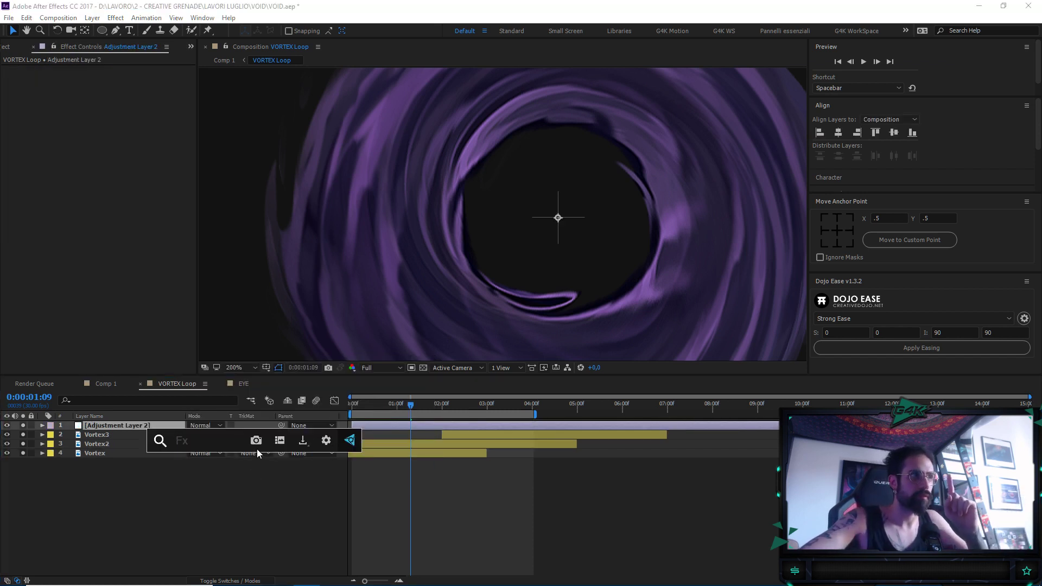
pyautogui.write('cc r')
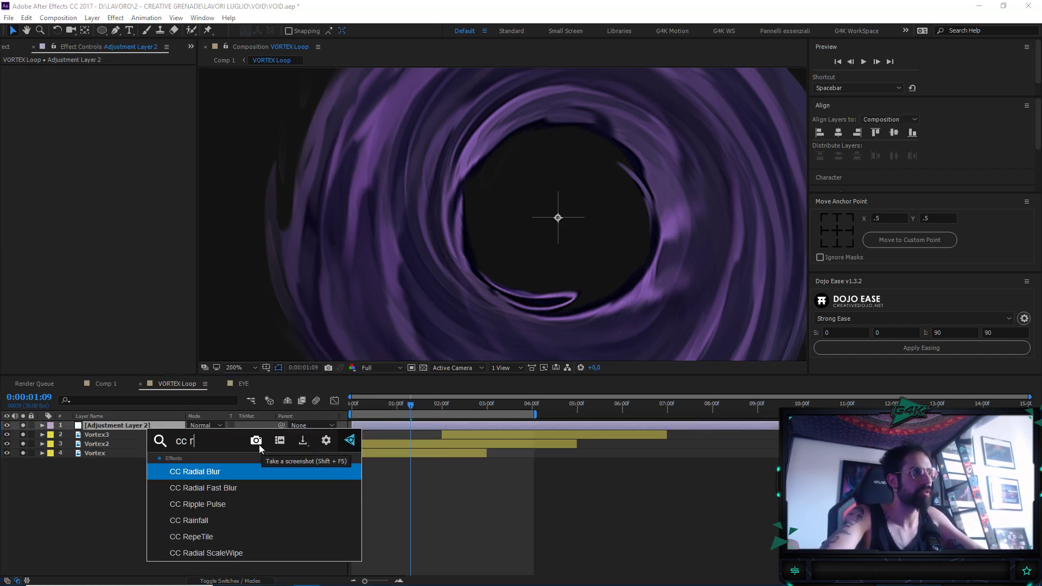
pyautogui.press('Return')
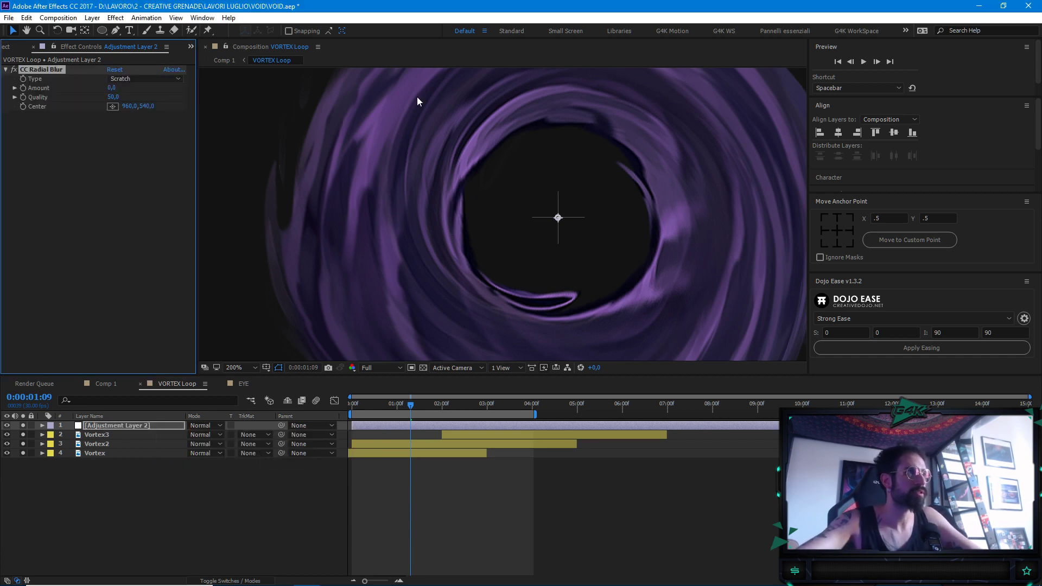
pyautogui.write('5')
pyautogui.press('Return')
pyautogui.click(112, 88)
pyautogui.write('10')
pyautogui.press('Return')
pyautogui.click(144, 78)
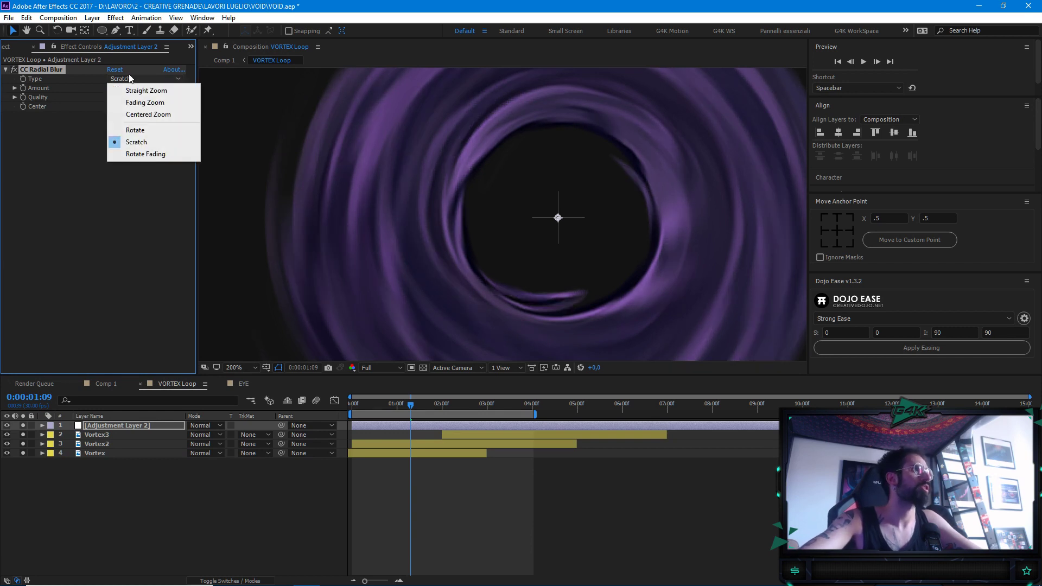
pyautogui.click(152, 130)
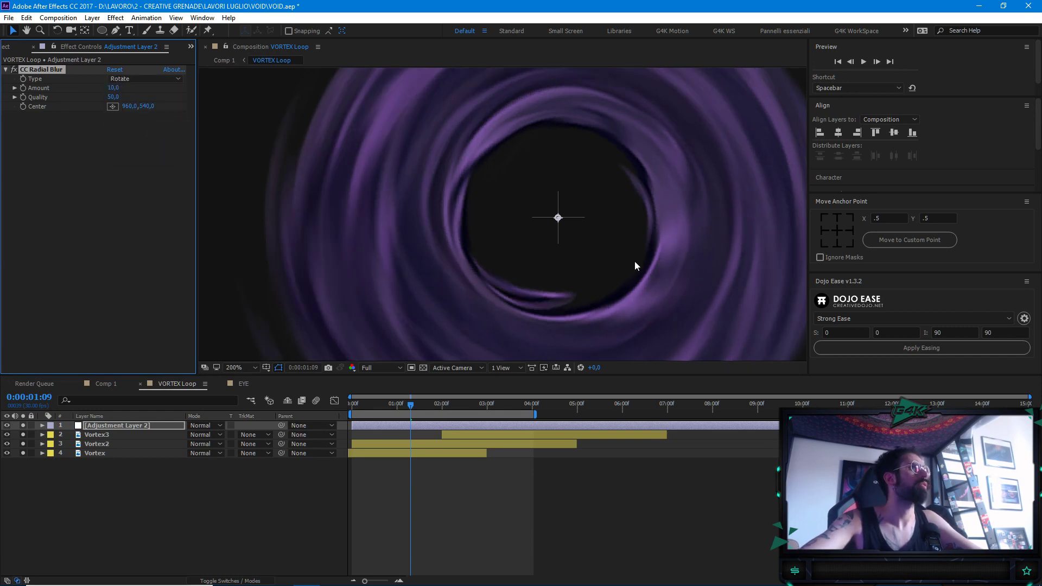
# Draw a centred circular mask on the adjustment layer, slightly larger than the vortex's dark central hole
pyautogui.click(166, 250)
pyautogui.moveTo(543, 226); pyautogui.dragTo(493, 235)
pyautogui.moveTo(102, 30); pyautogui.dragTo(136, 66)
pyautogui.moveTo(507, 226); pyautogui.dragTo(621, 285)
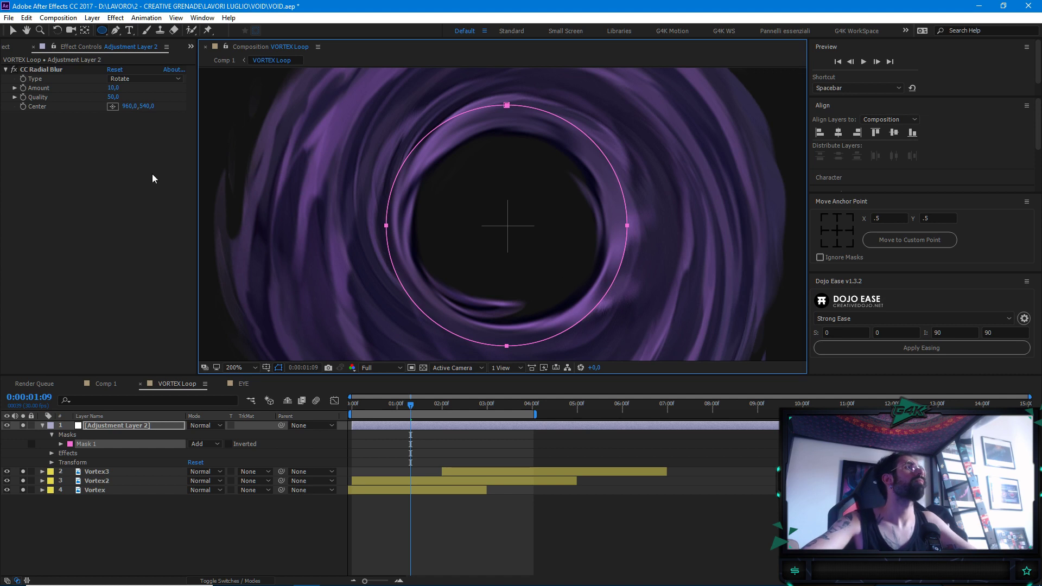
# Set the adjustment layer's Mask 1 feather to 31 pixels and deselect the layer
pyautogui.click(60, 444)
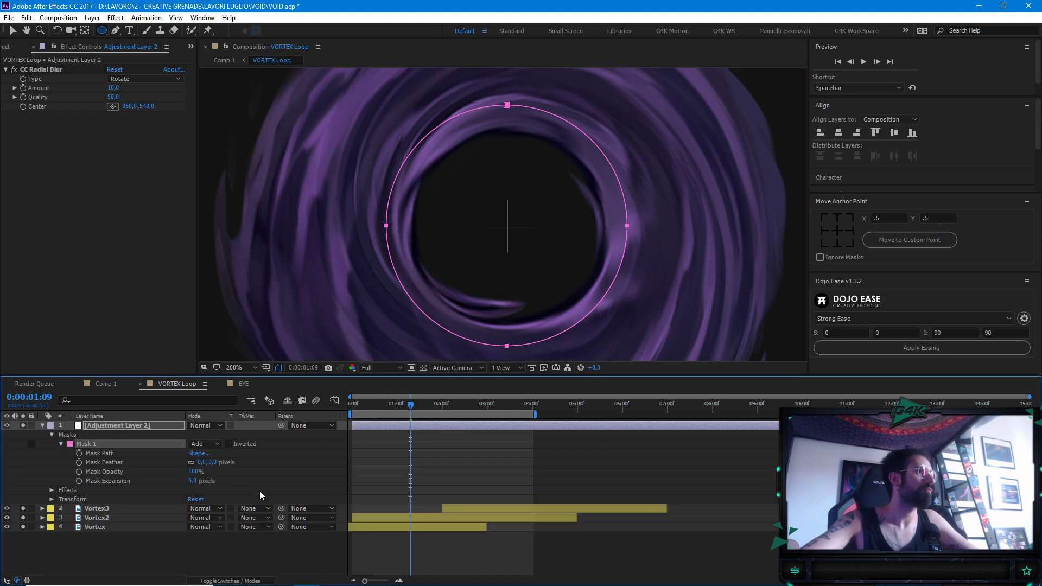
pyautogui.moveTo(215, 462); pyautogui.dragTo(229, 463)
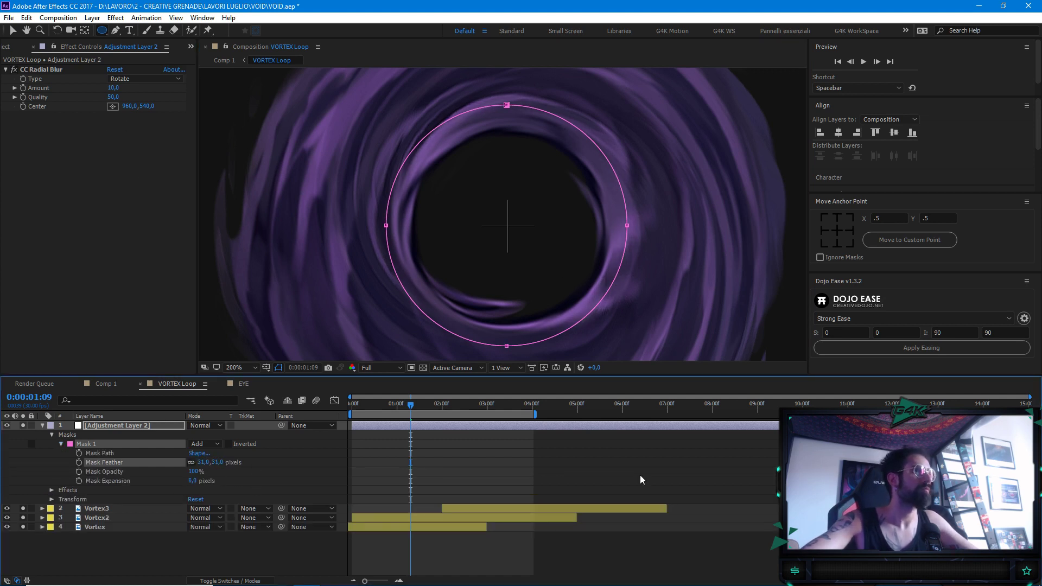
pyautogui.click(407, 468)
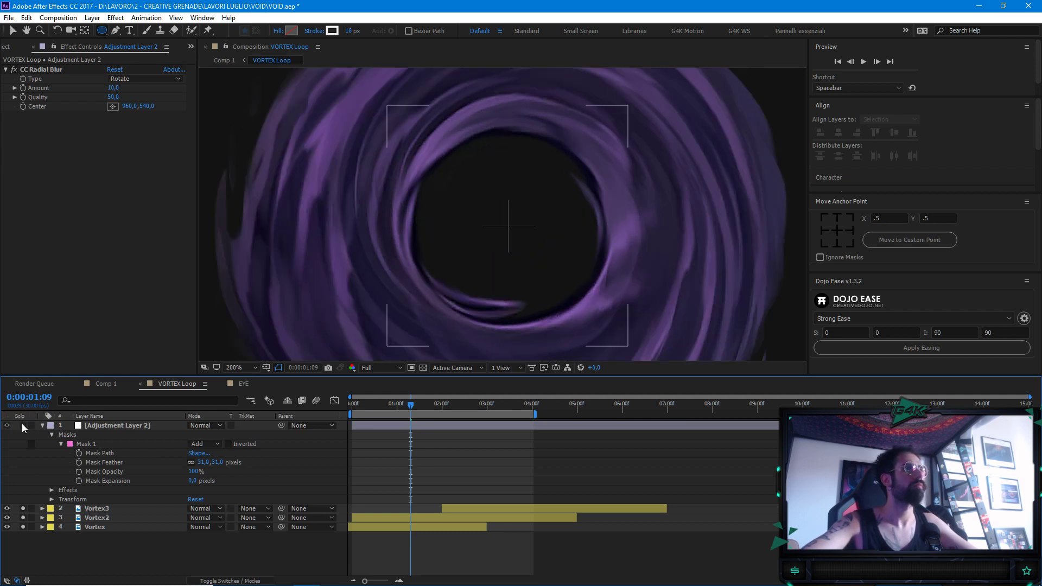
# Return to Comp 1, turn off solo on the lower VORTEX Loop layer, and preview the full animation
pyautogui.click(105, 388)
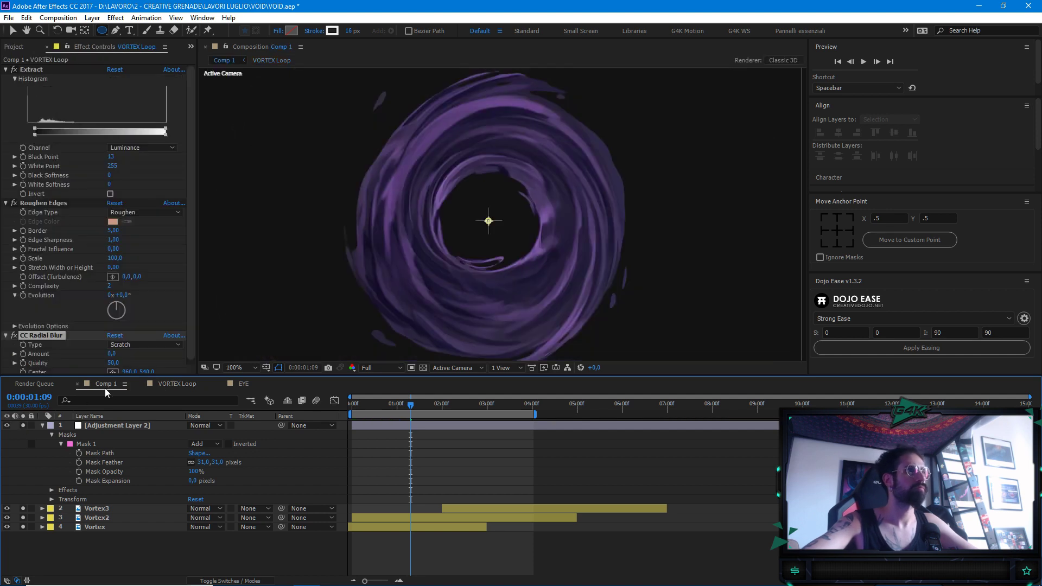
pyautogui.click(23, 488)
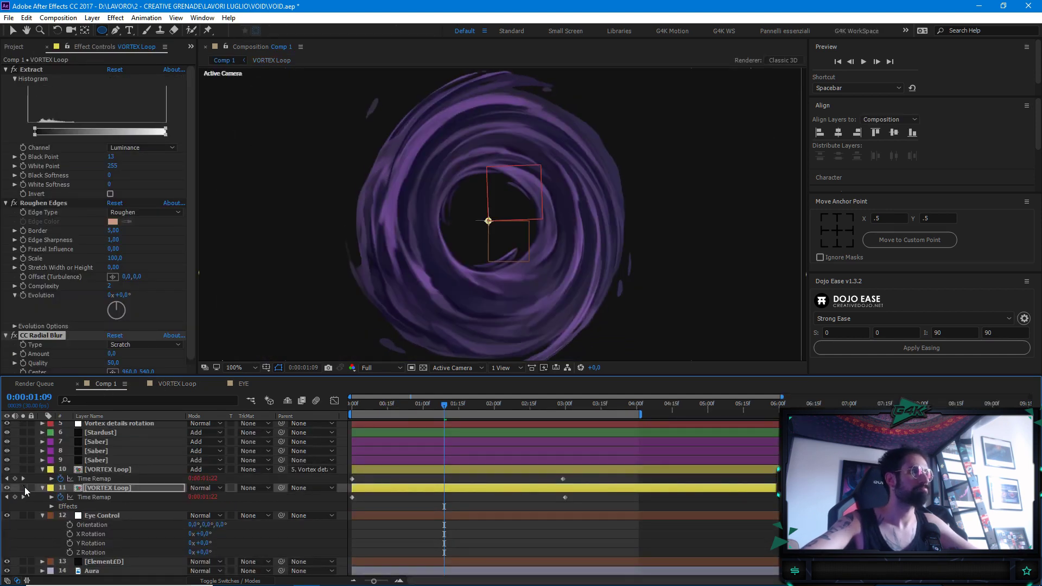
pyautogui.press('space')
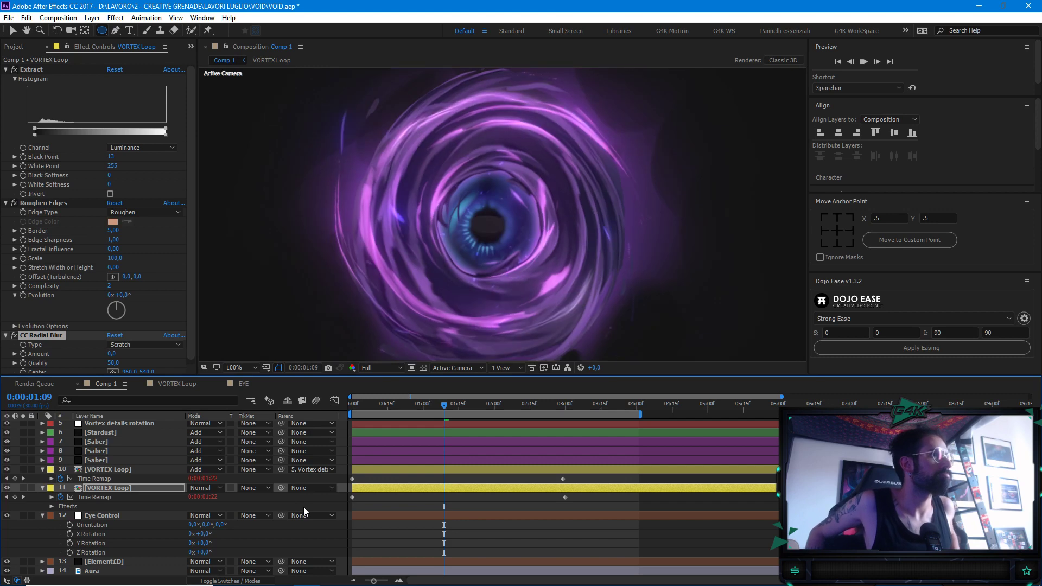